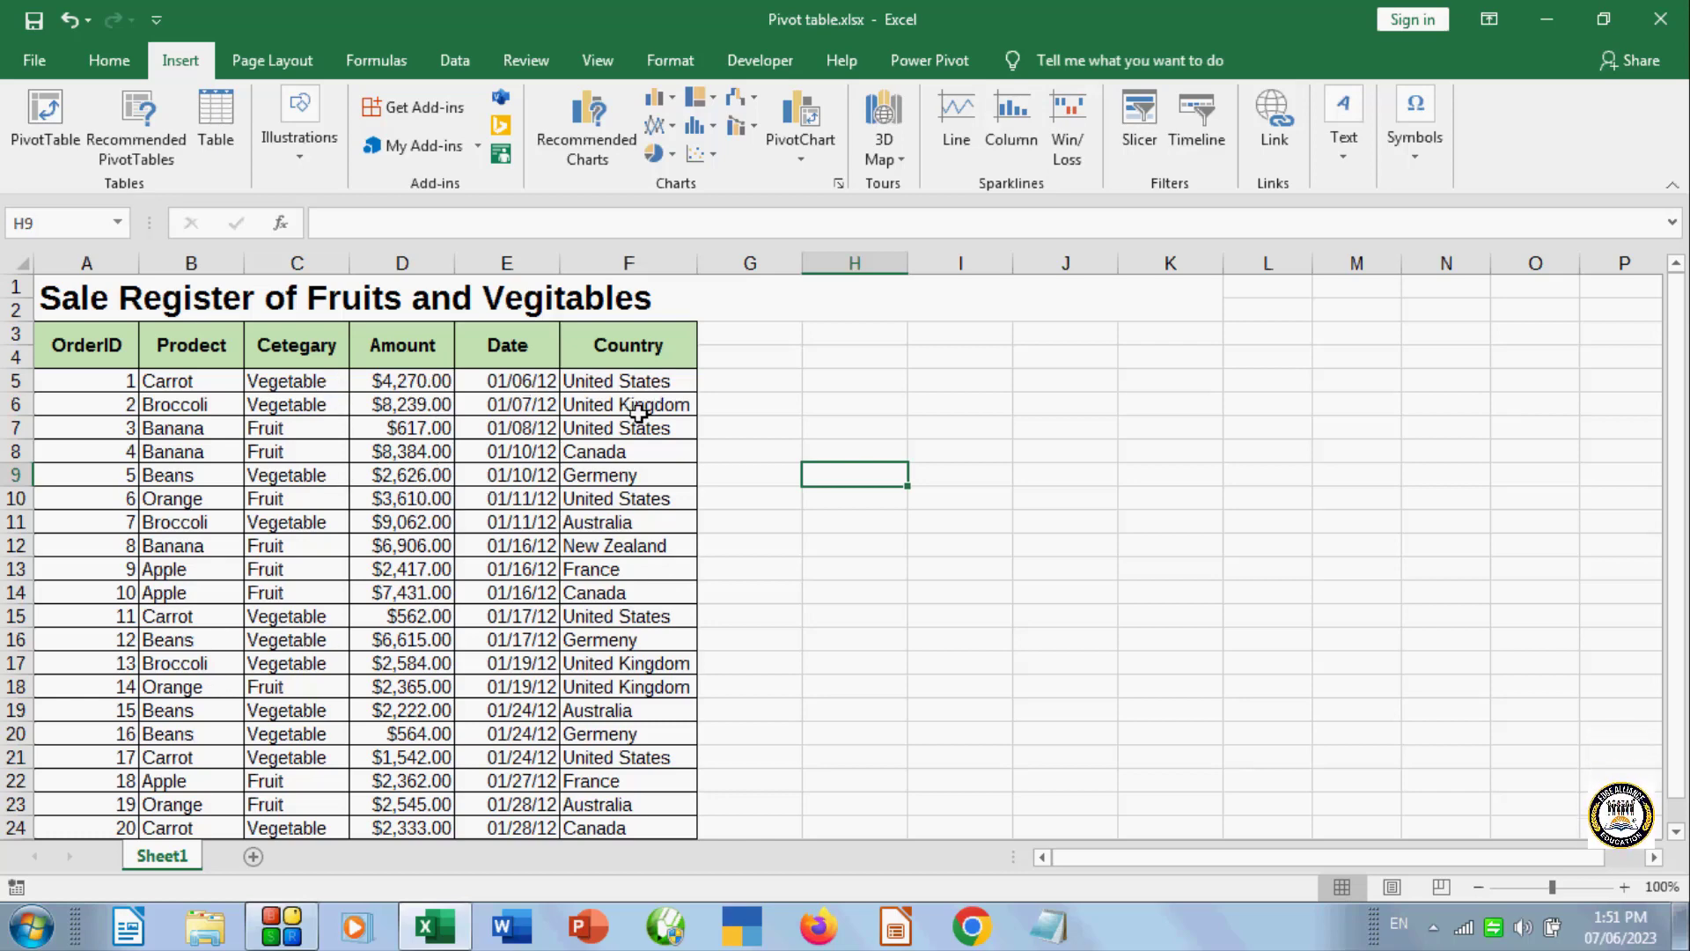
- Select the sale register data with its headers, range A3:F24
click(827, 570)
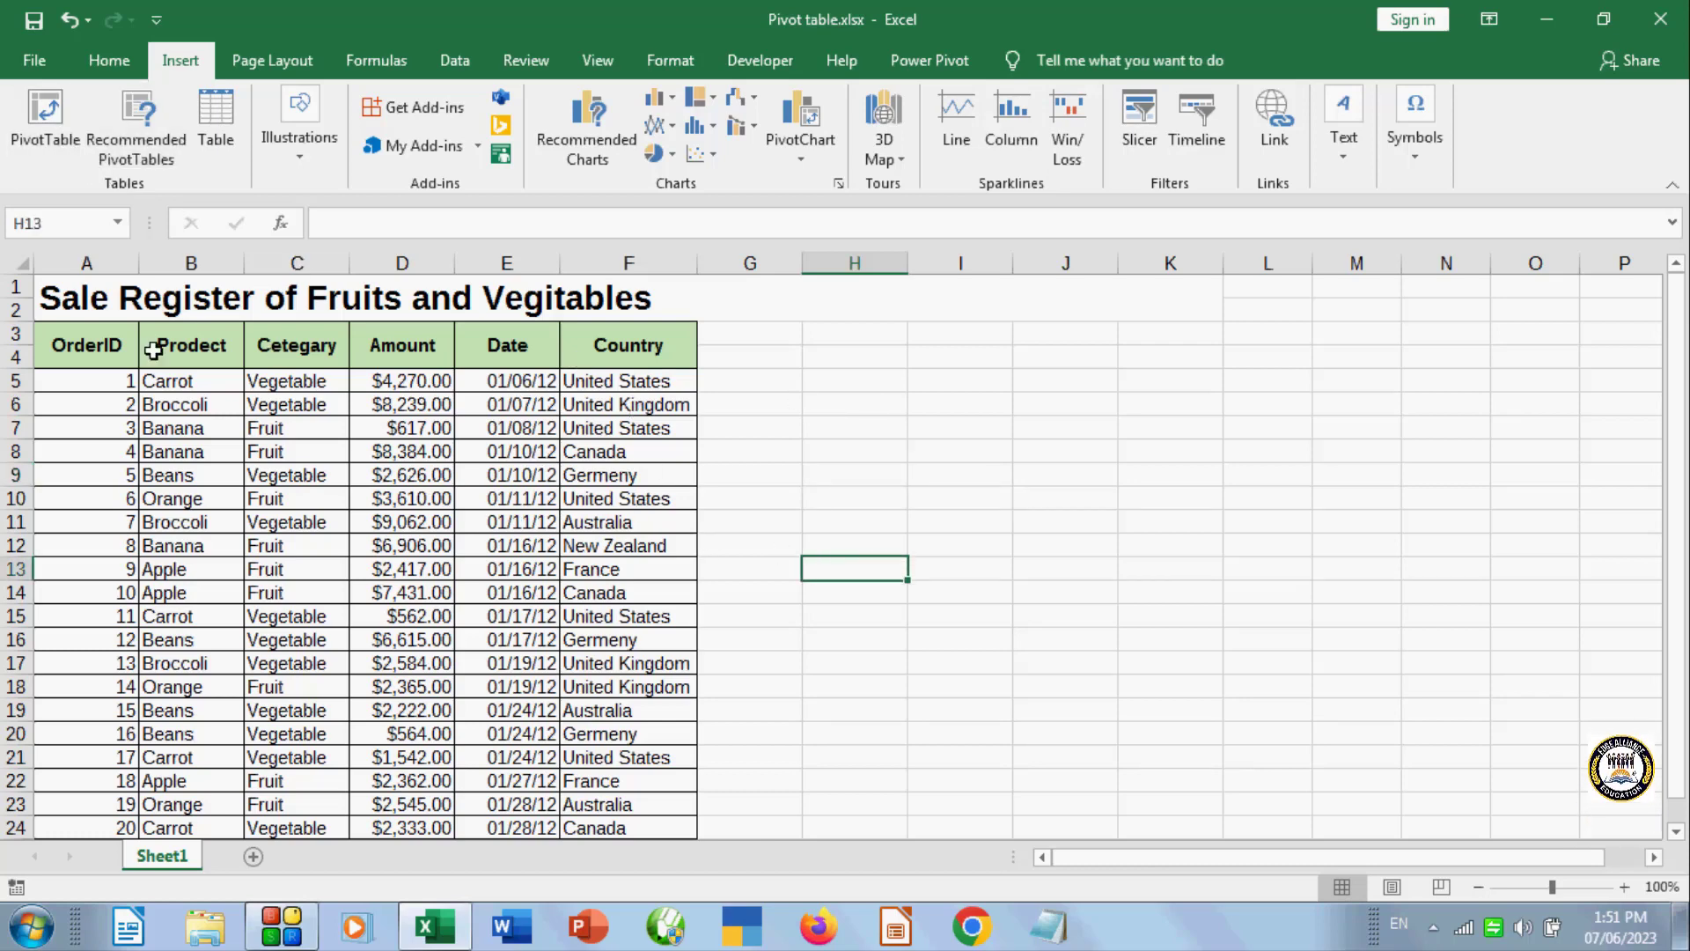
drag(45, 334, 666, 747)
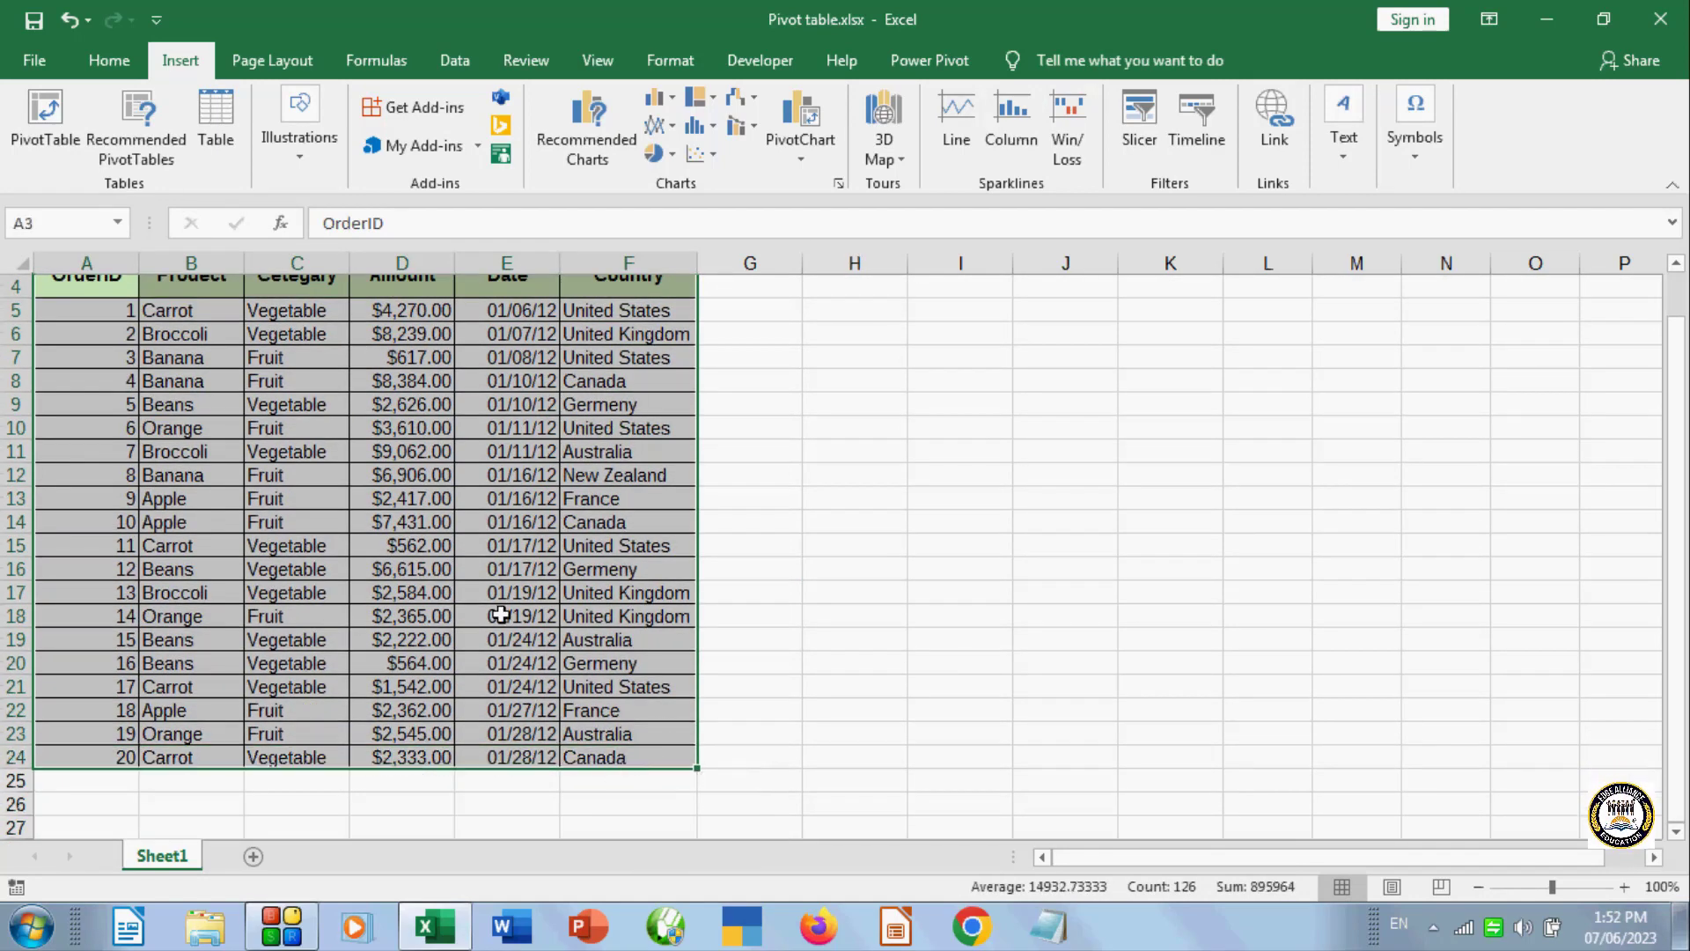
- Try placing a PivotTable of the selected range at cell I22 of the existing worksheet, and undo it
click(51, 121)
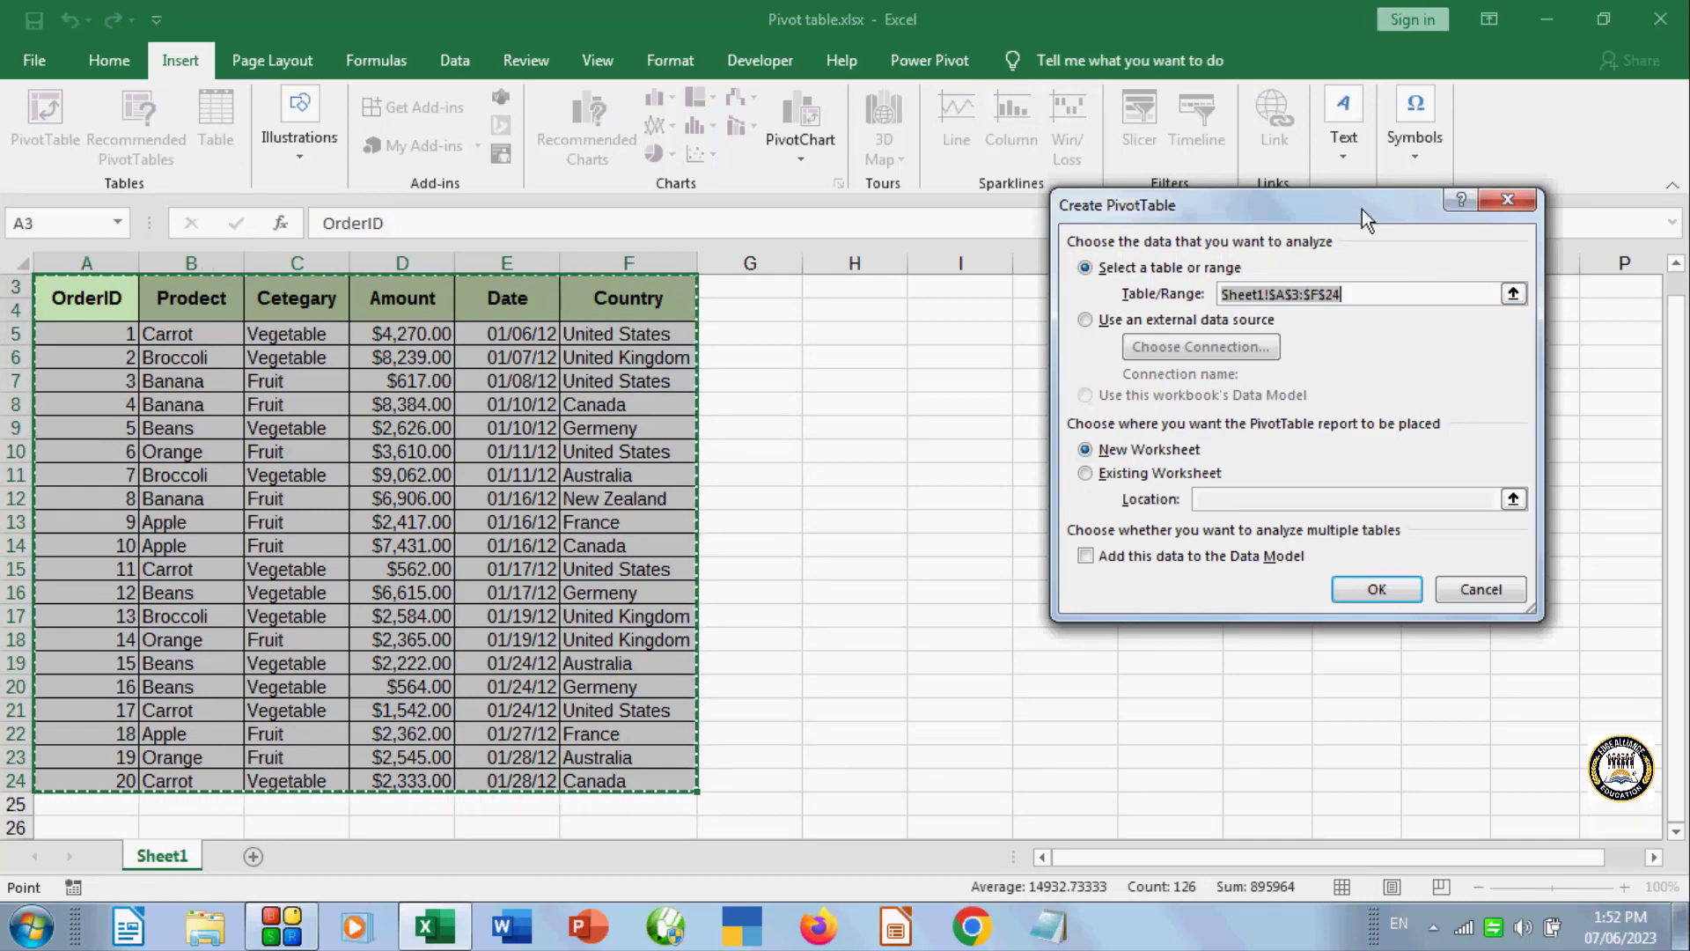
drag(1361, 209, 1098, 270)
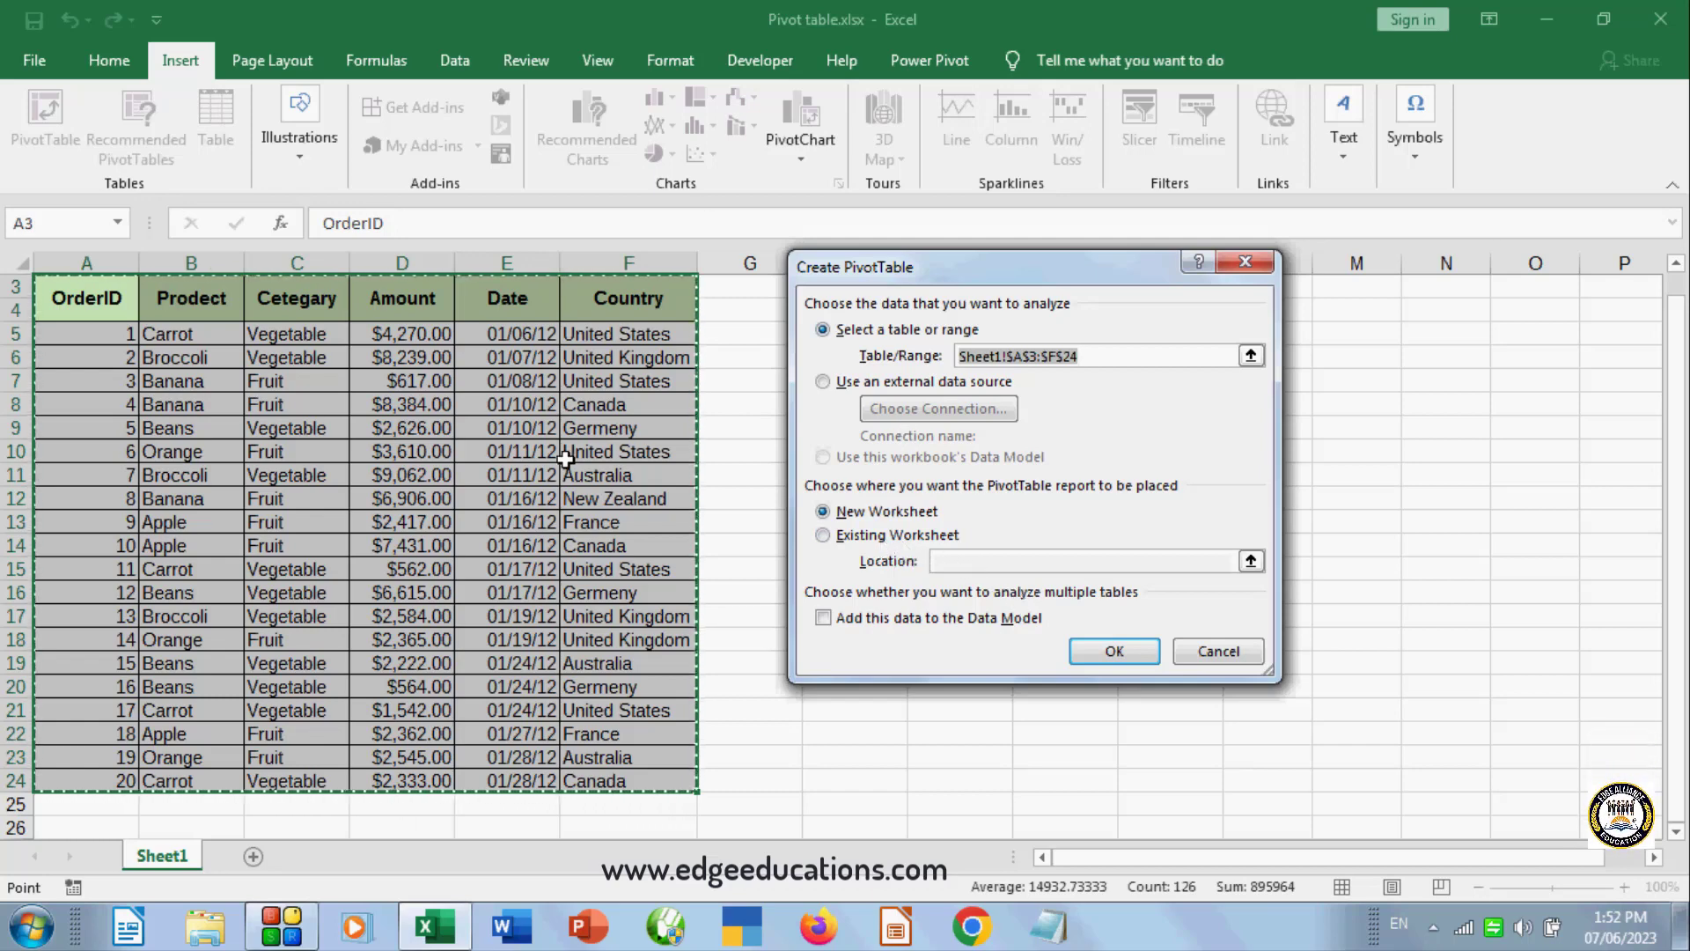
click(840, 537)
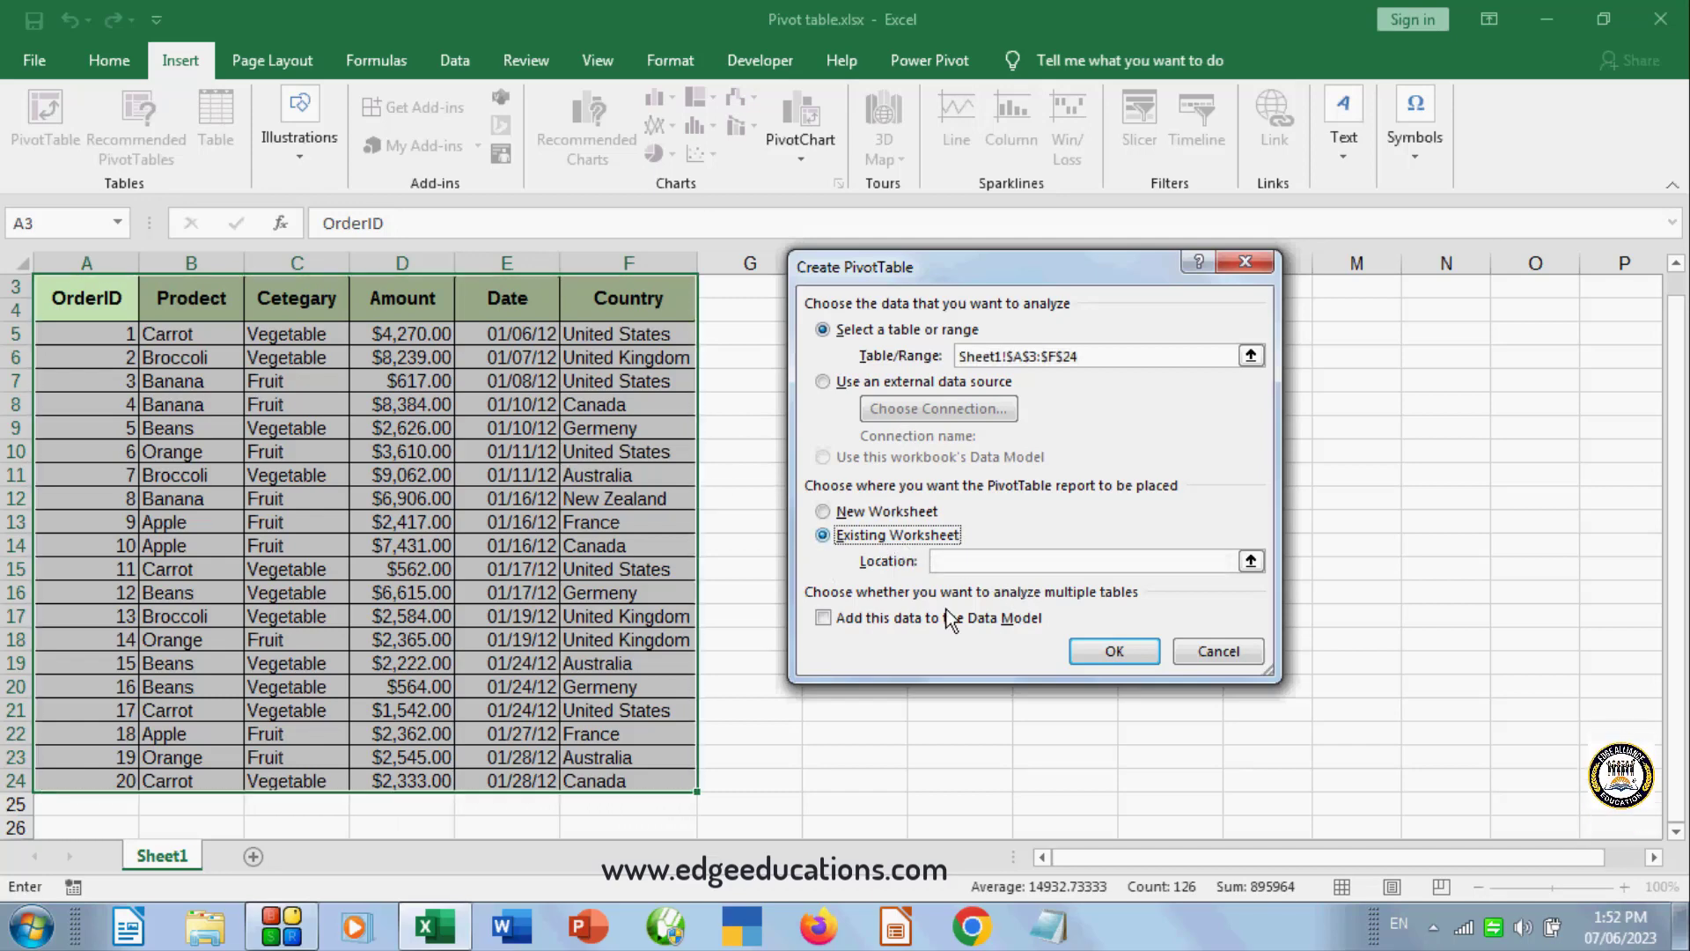
click(948, 737)
click(1115, 651)
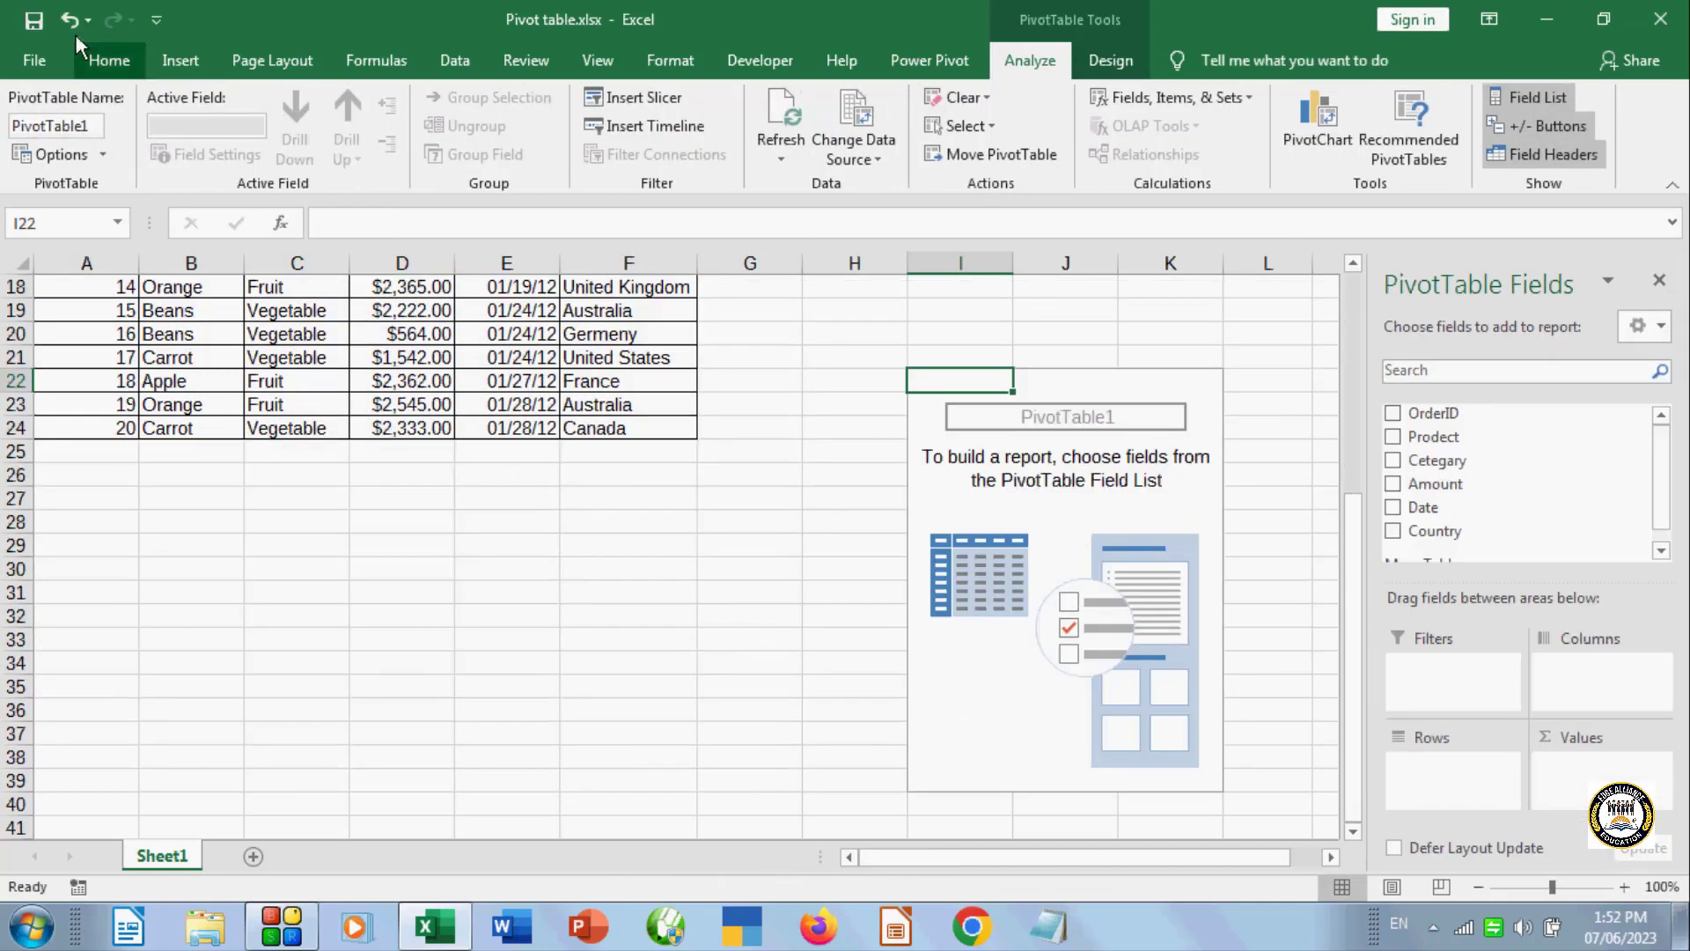
key(ctrl+z)
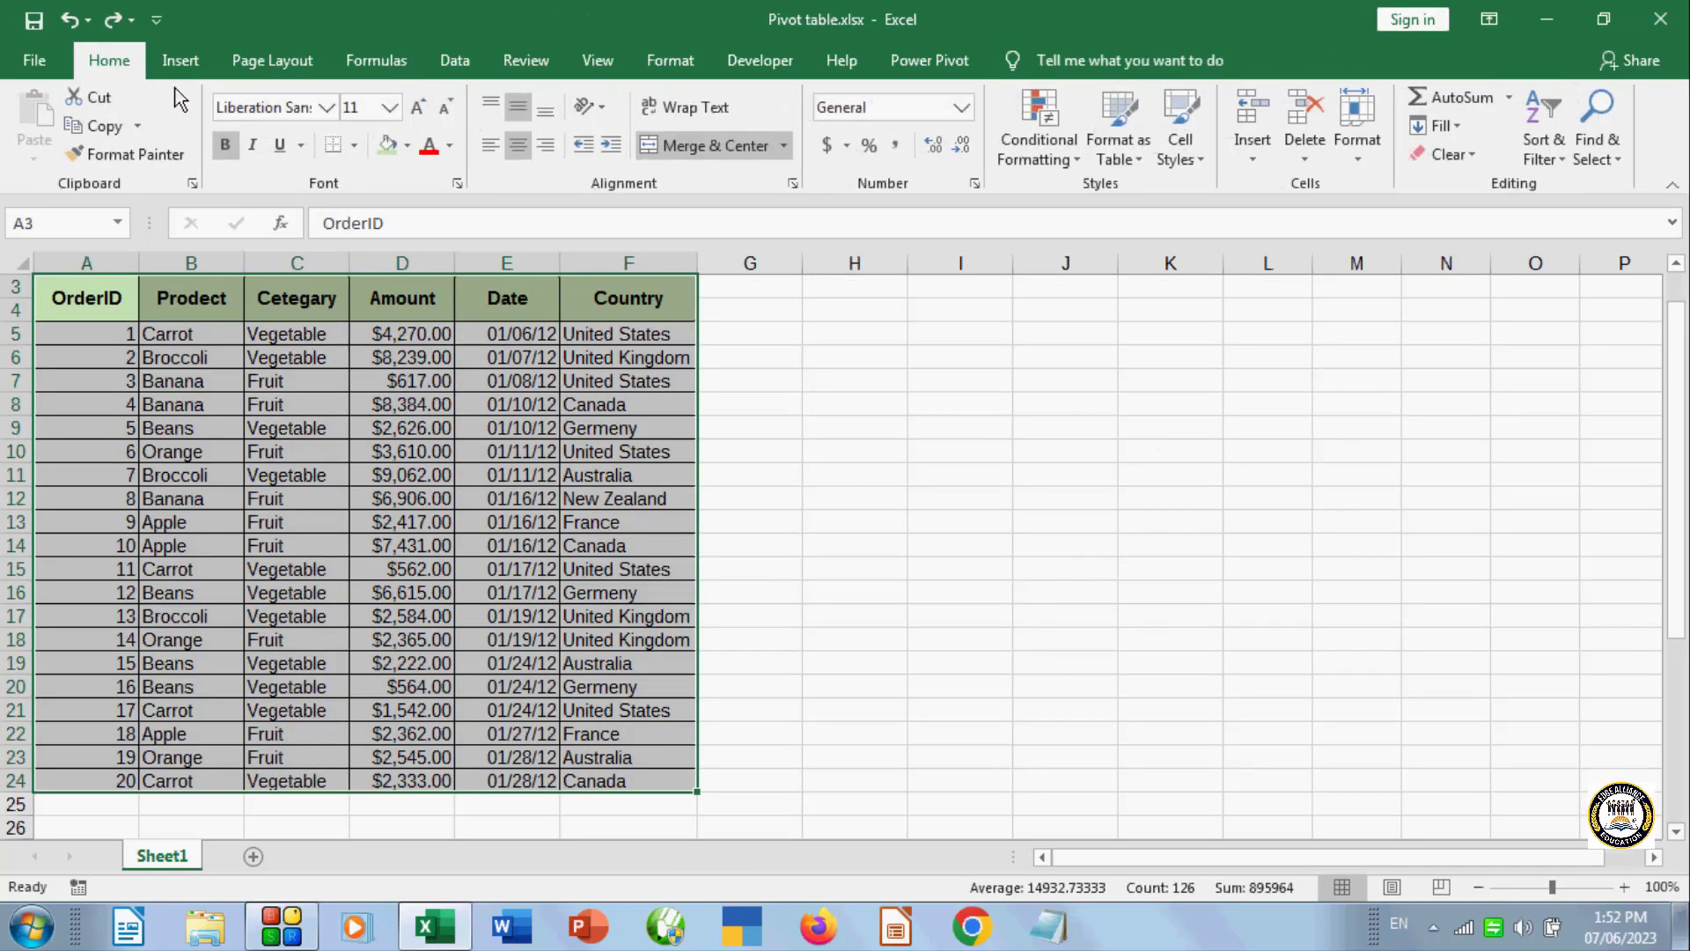
- Insert a PivotTable from Sheet1 range A3:F24 on a new worksheet
click(198, 60)
click(44, 113)
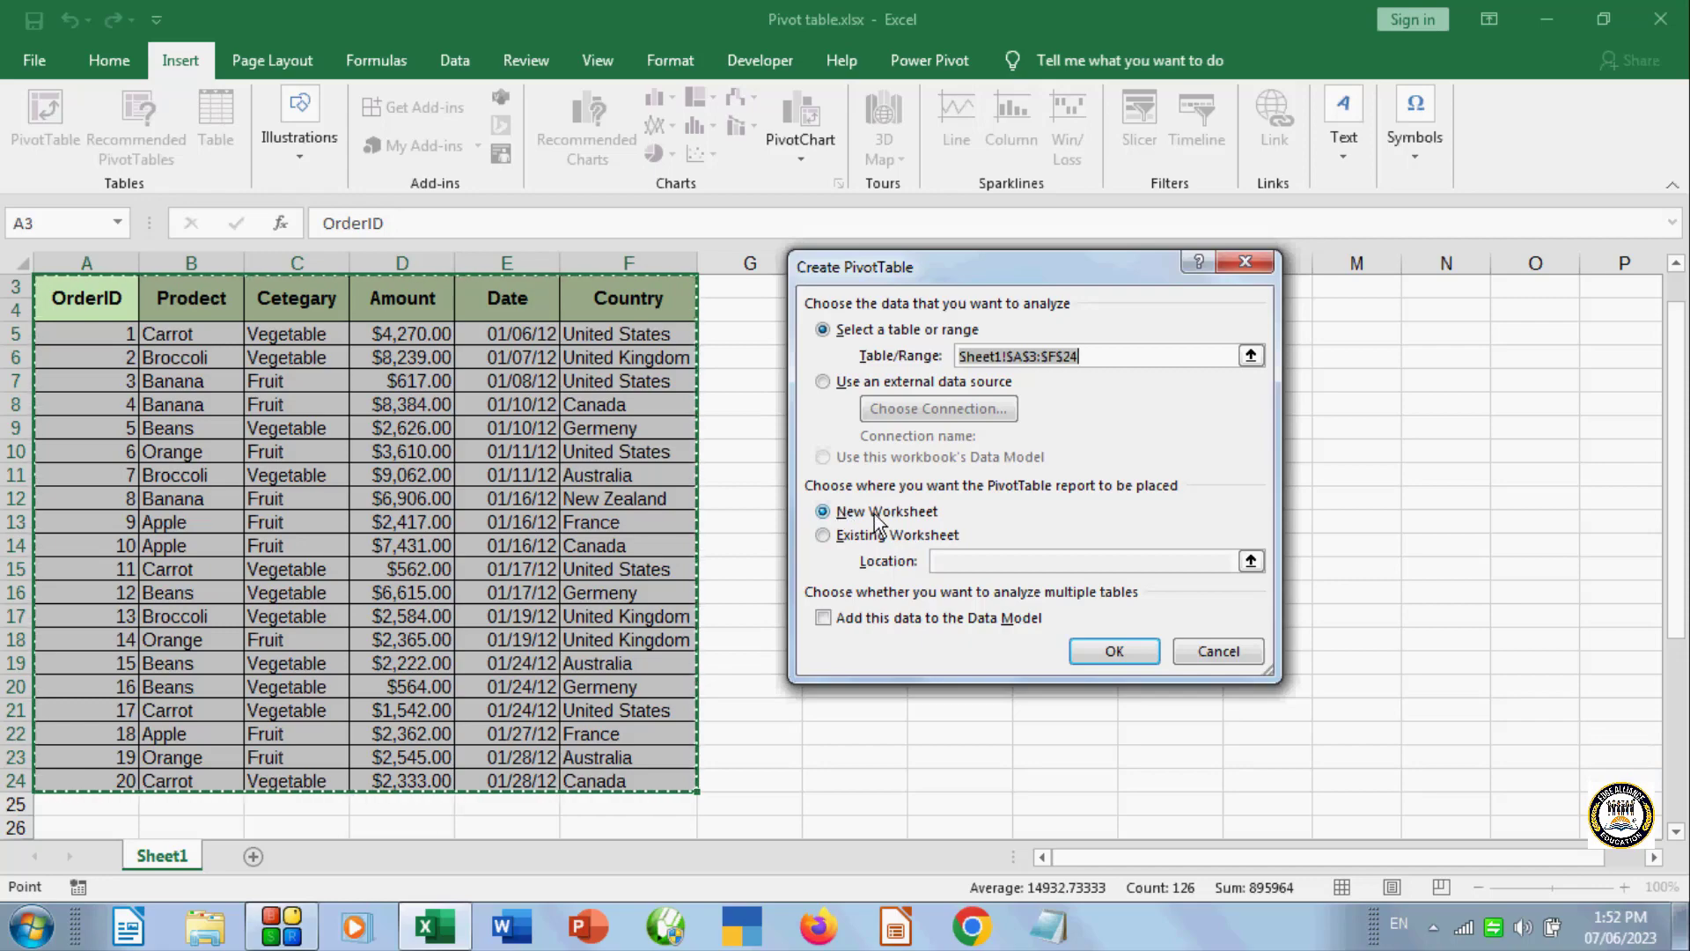
click(1112, 656)
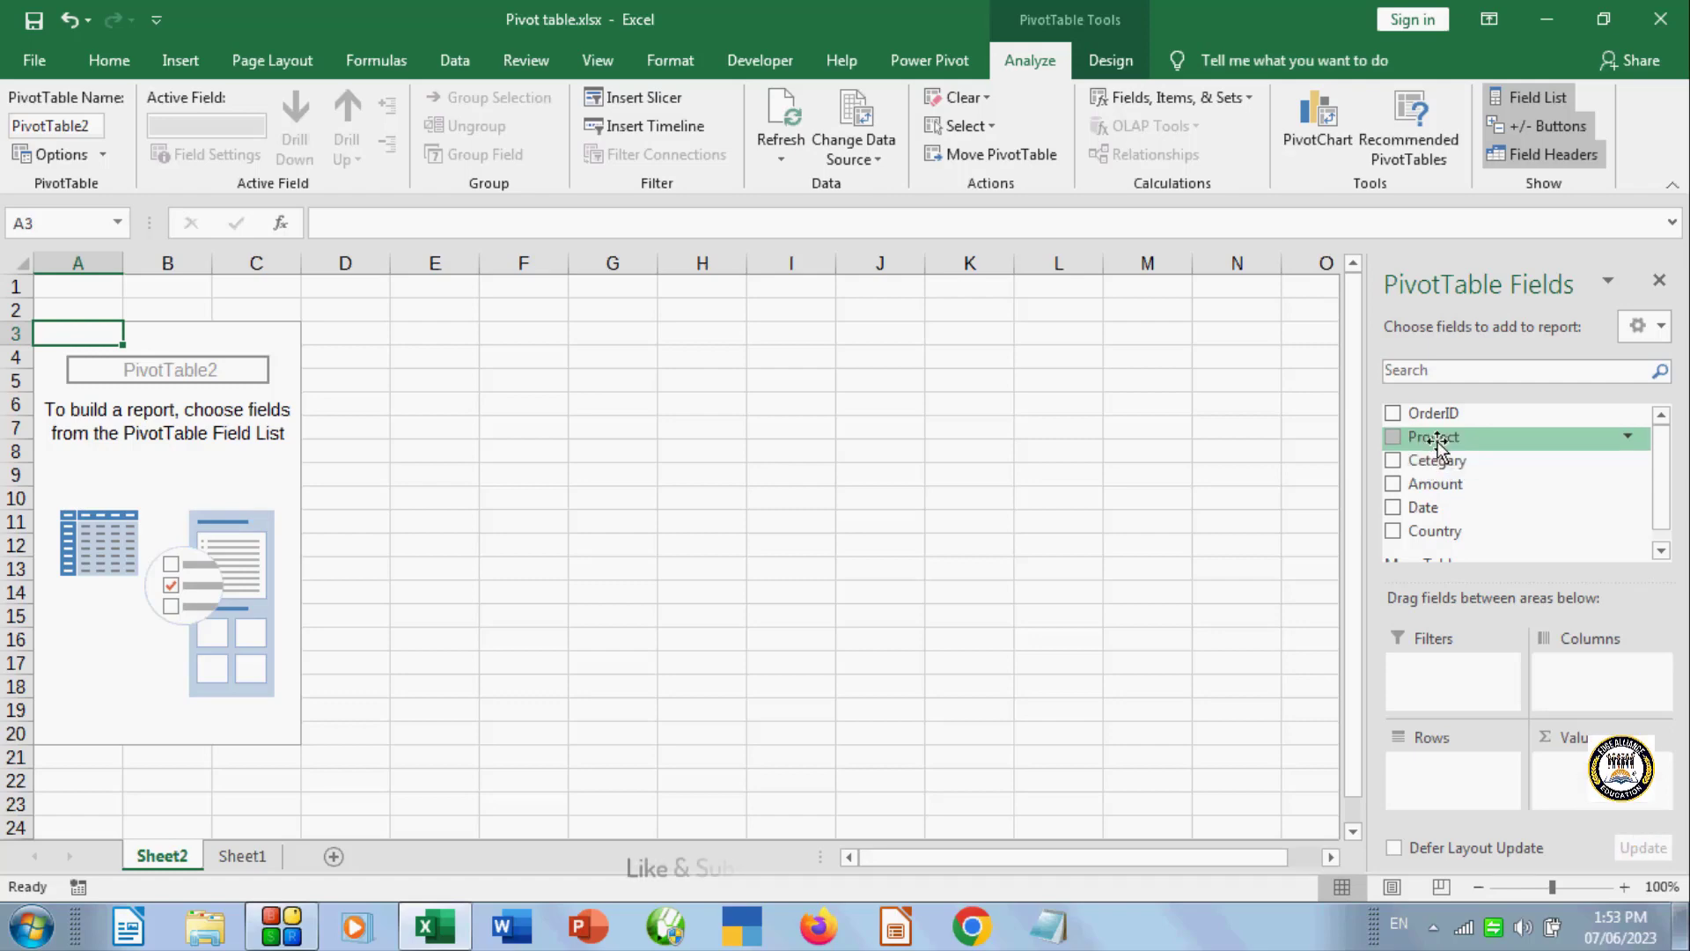
- Add the Prodect field to the PivotTable rows, with Country nested below it
drag(1438, 439, 1438, 610)
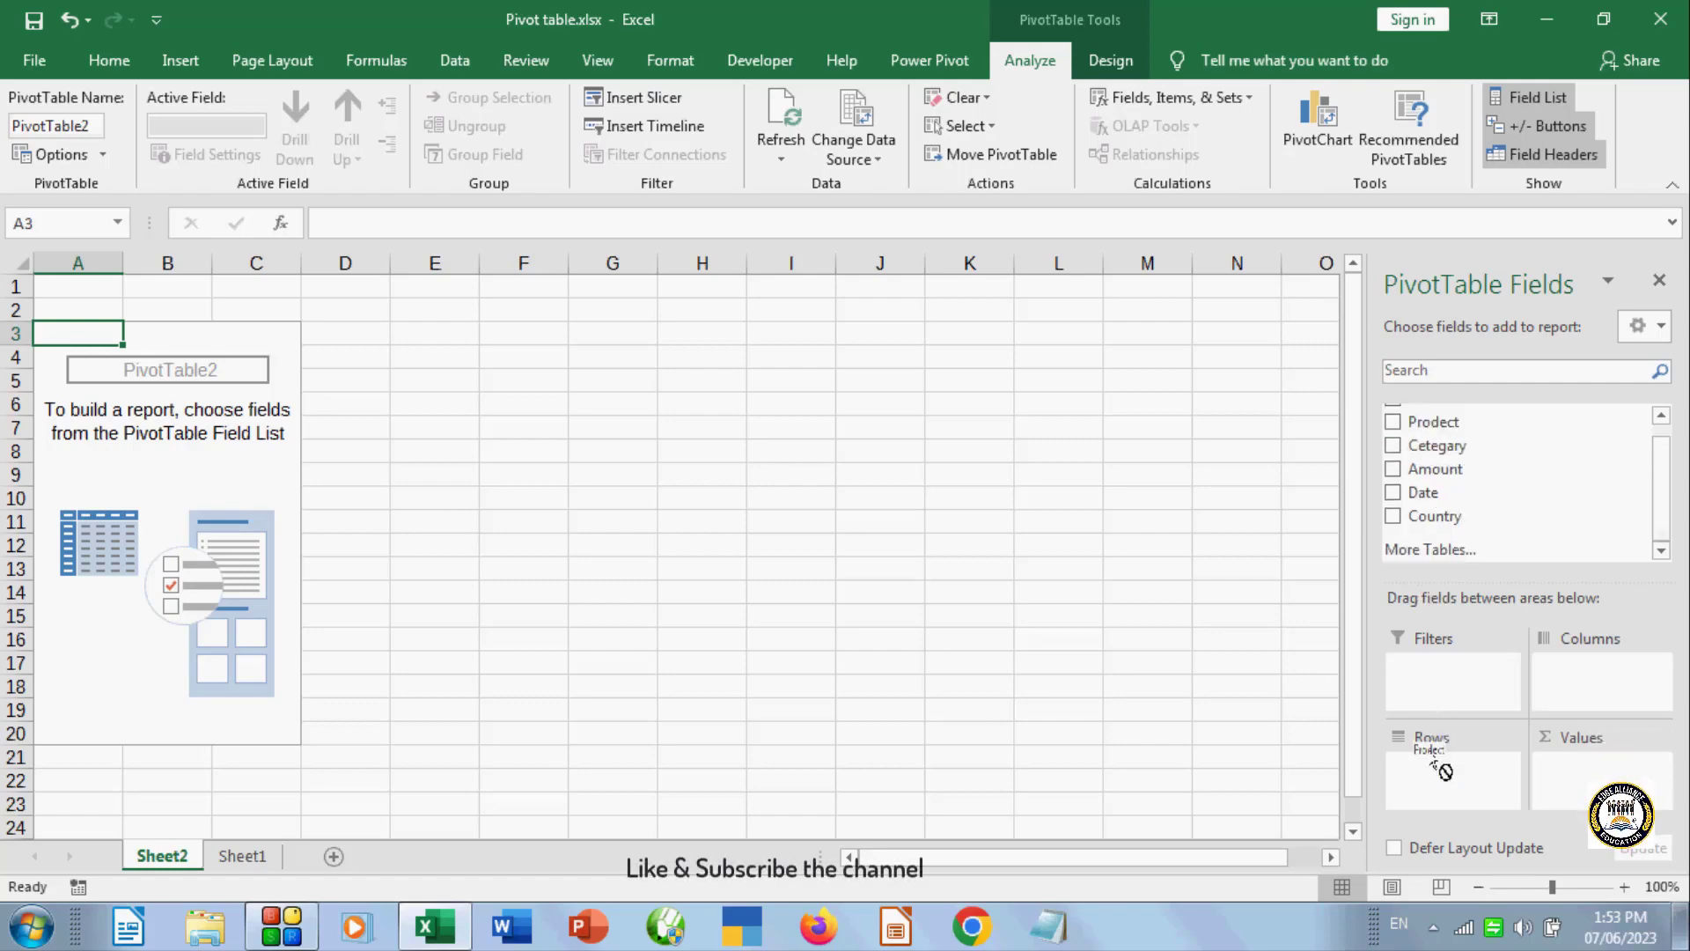
drag(1432, 784, 1434, 777)
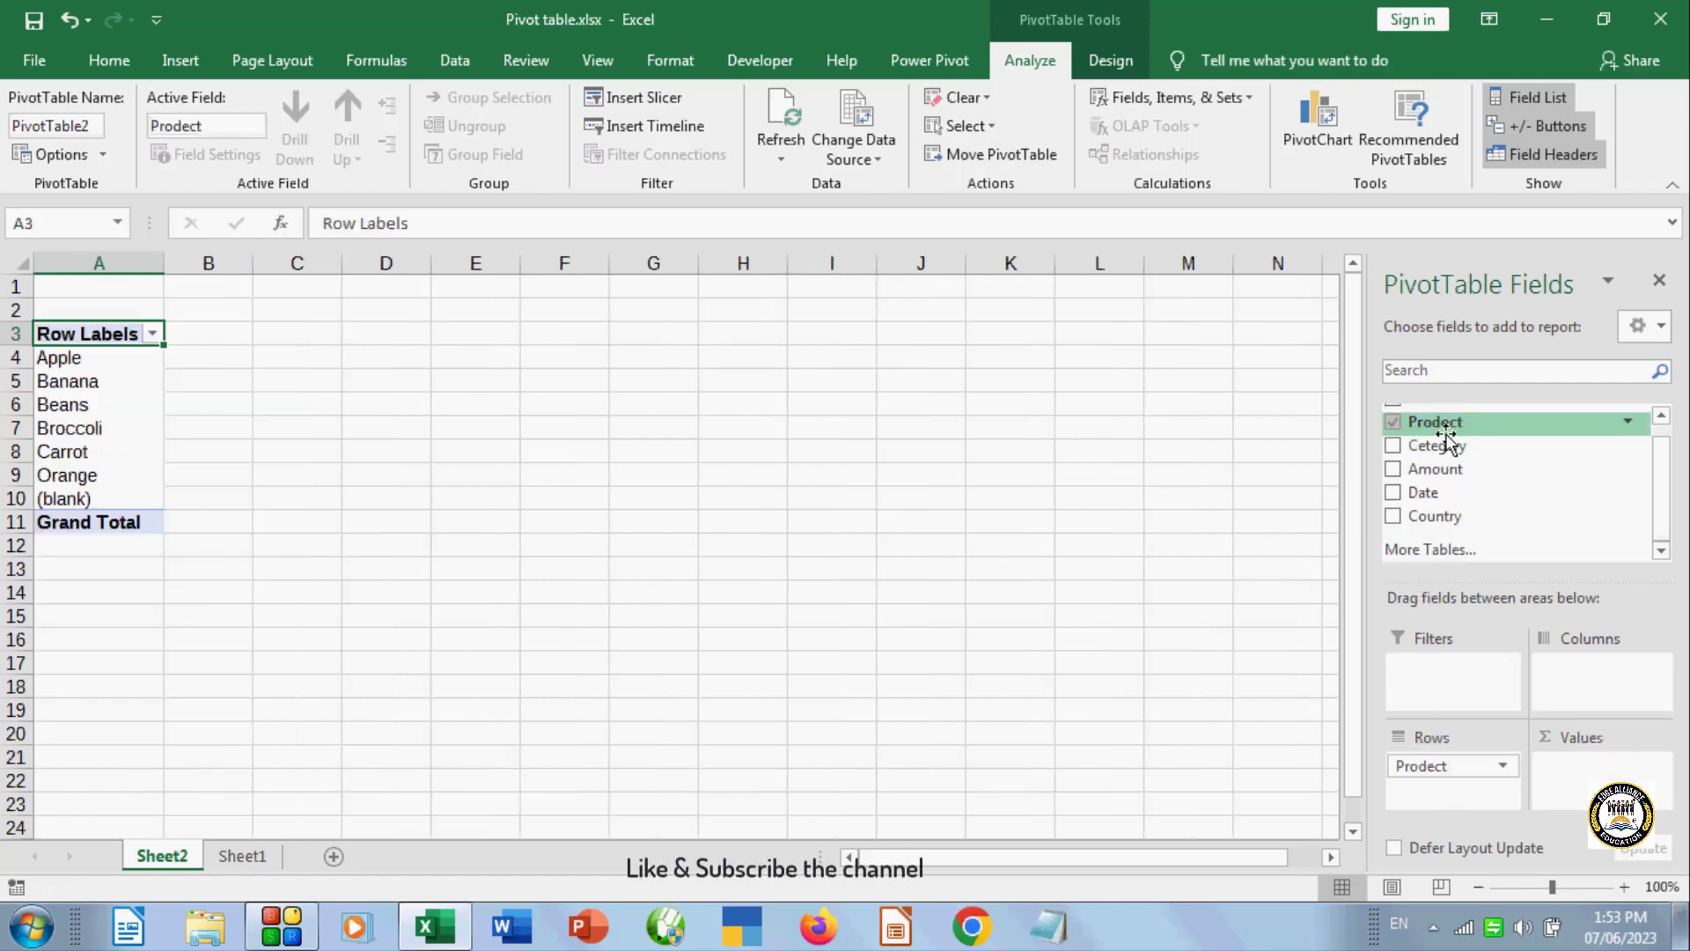
click(1393, 446)
click(1395, 446)
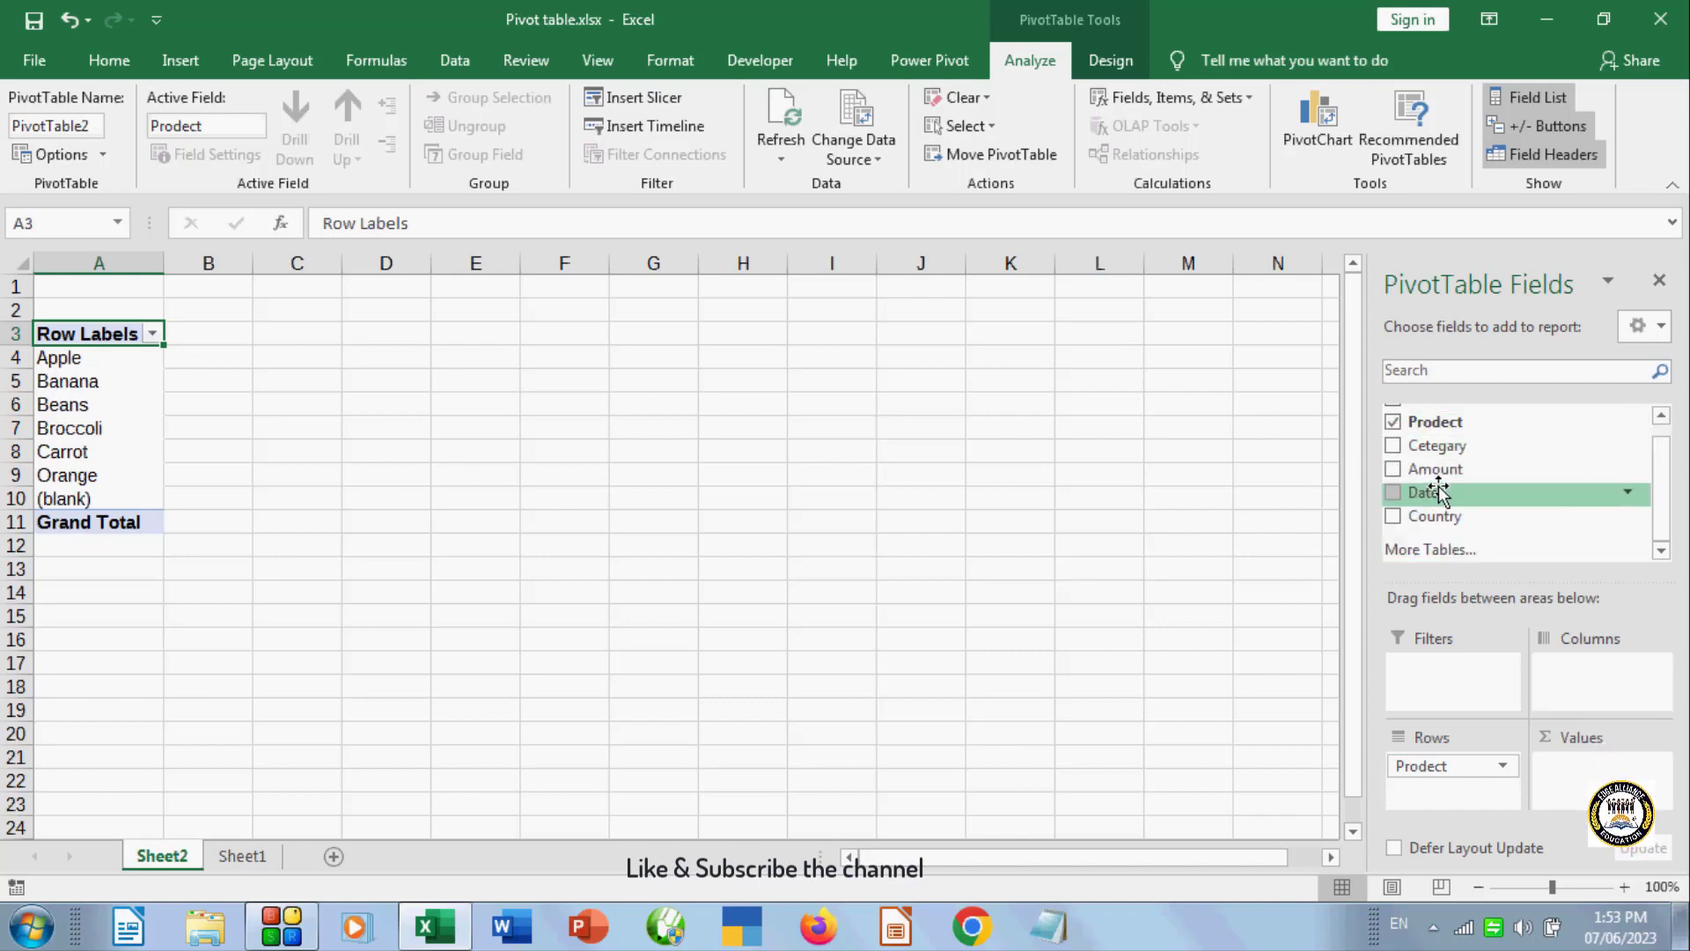
drag(1444, 524, 1418, 795)
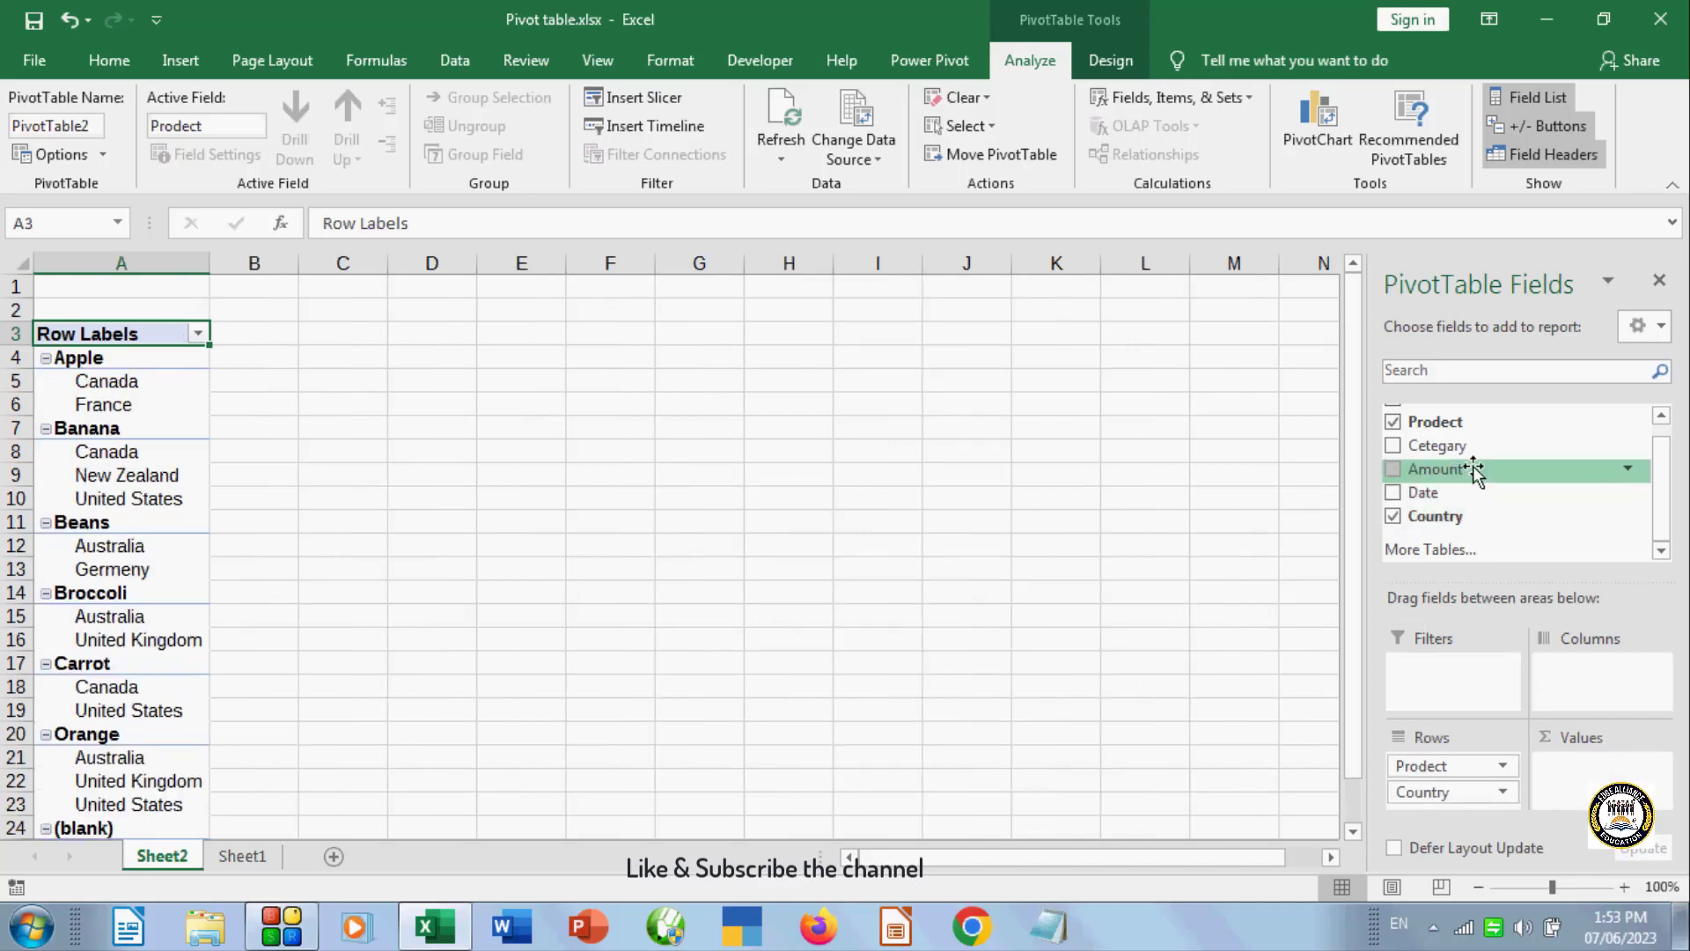
- Add the Amount field to the PivotTable values as a sum and review the report down to its grand total
drag(1479, 472, 1468, 554)
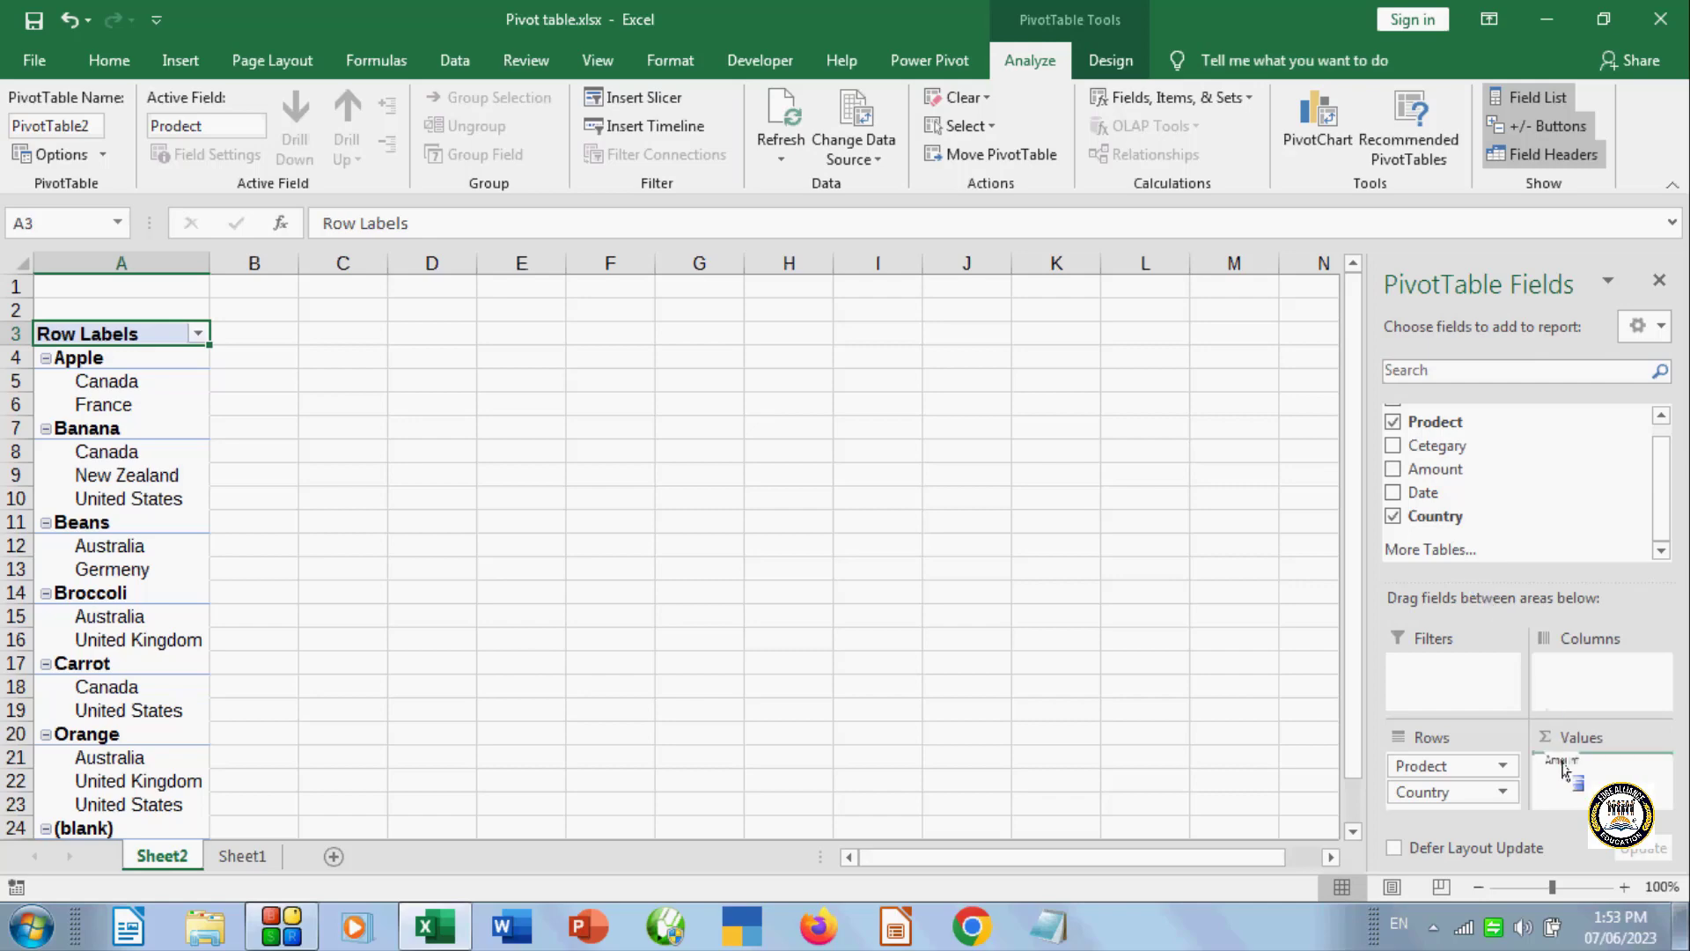
drag(1563, 771, 1569, 762)
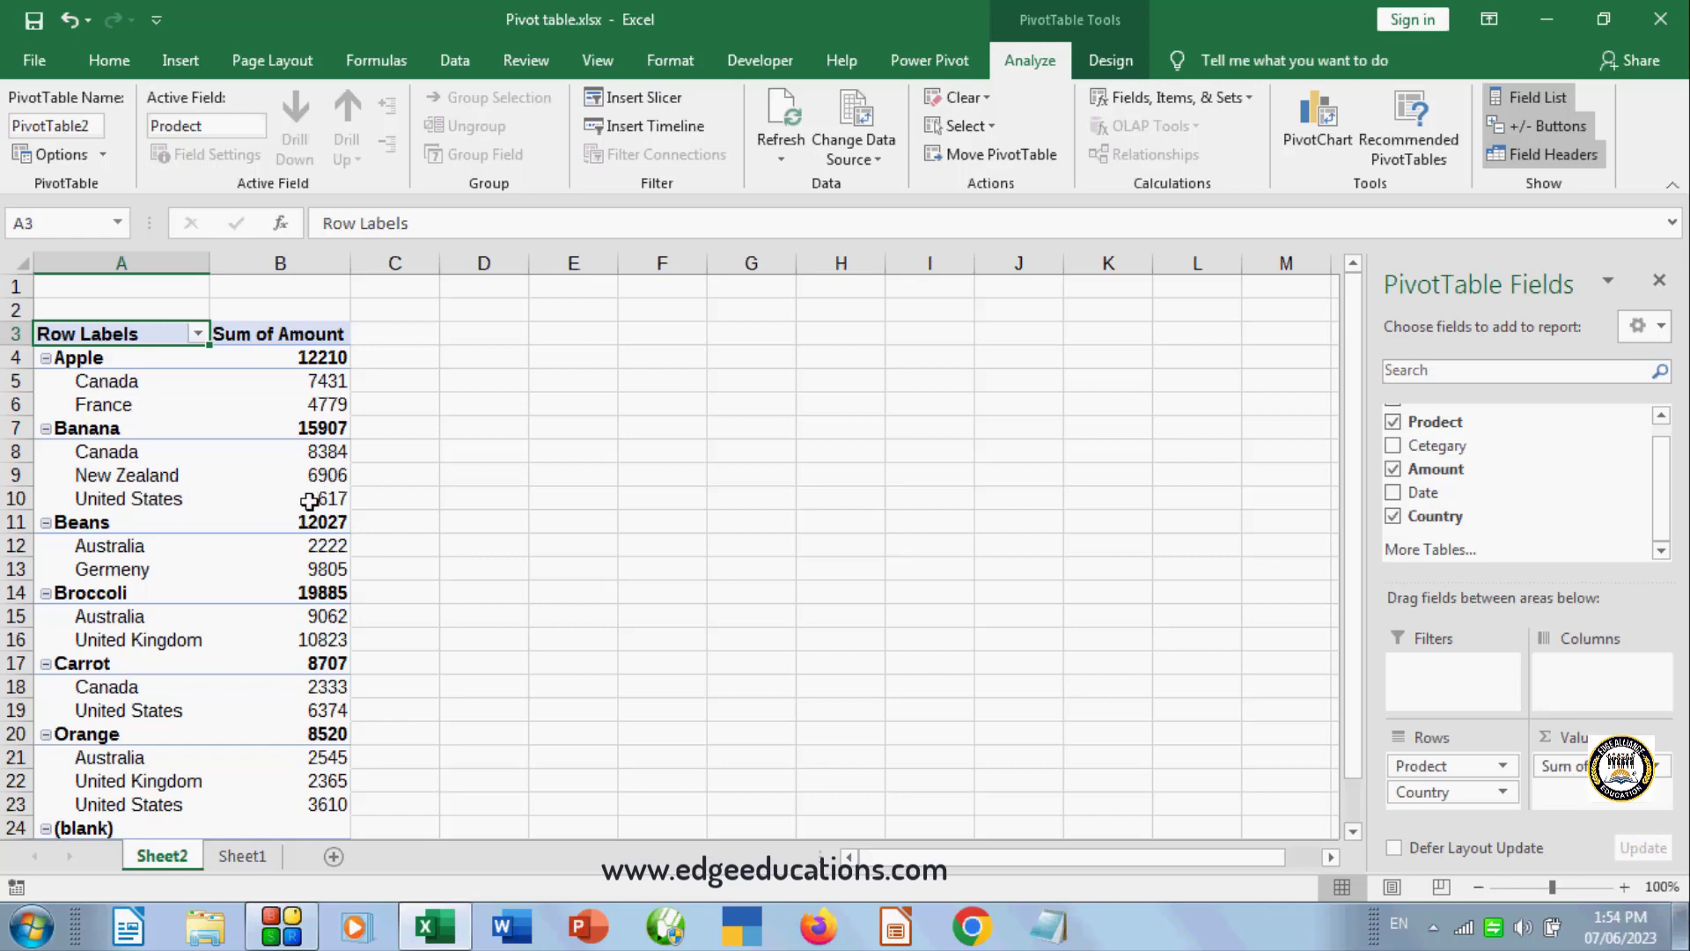
scroll(298, 460, down, 2)
scroll(299, 459, down, 1)
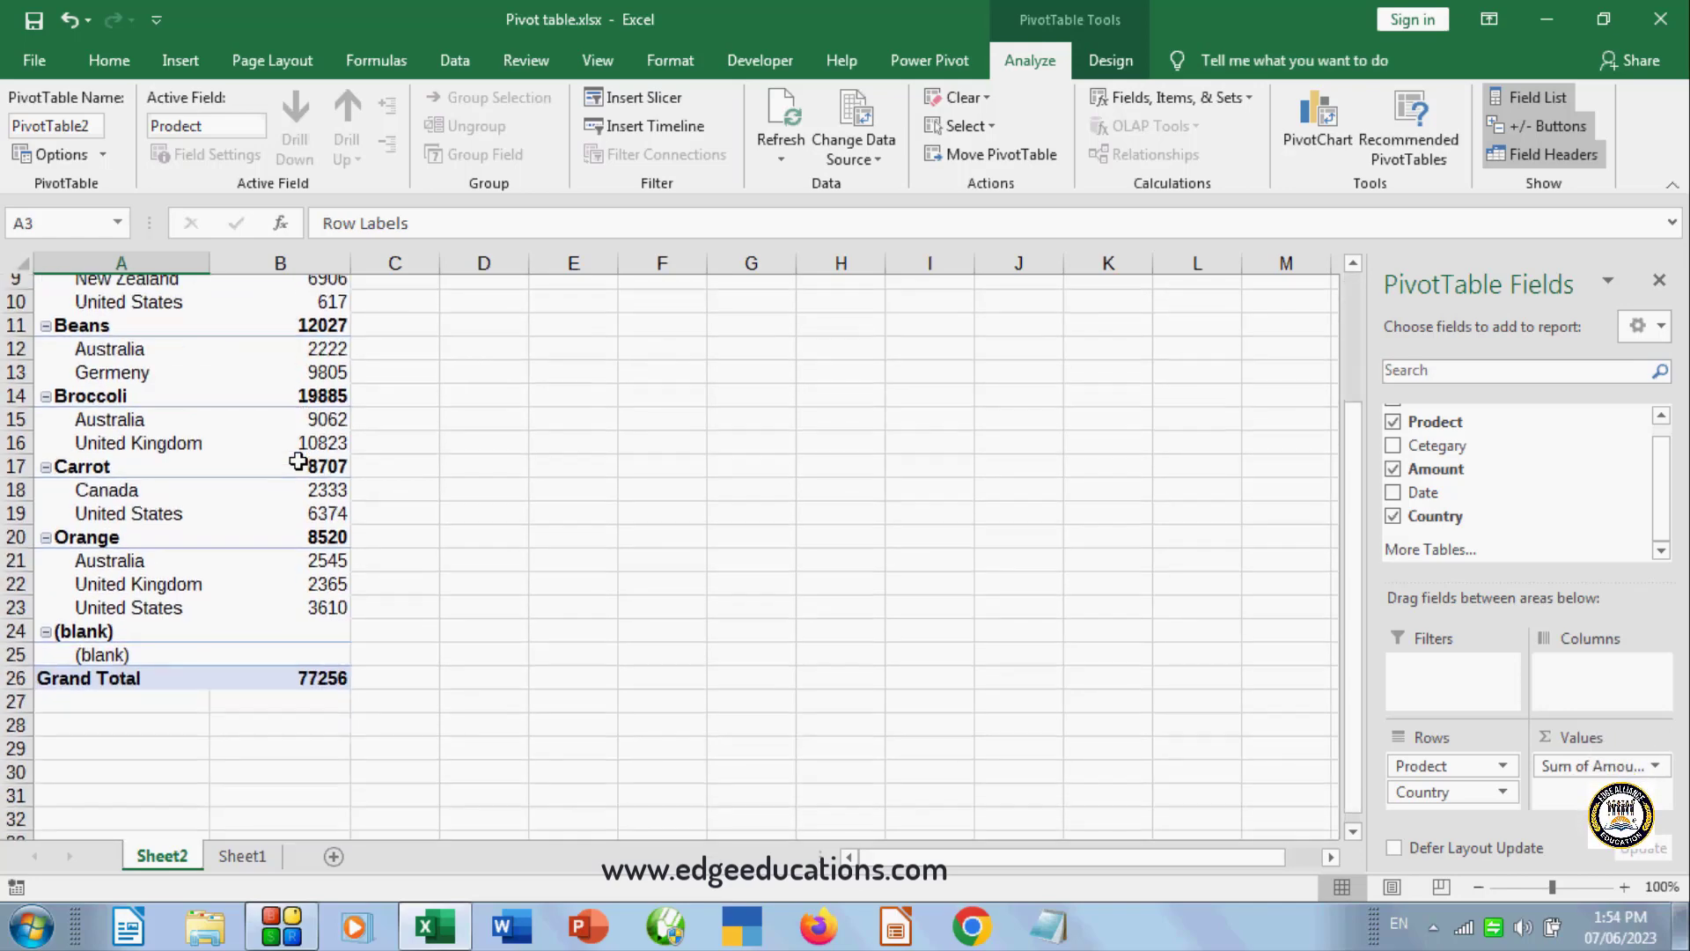
scroll(298, 452, up, 3)
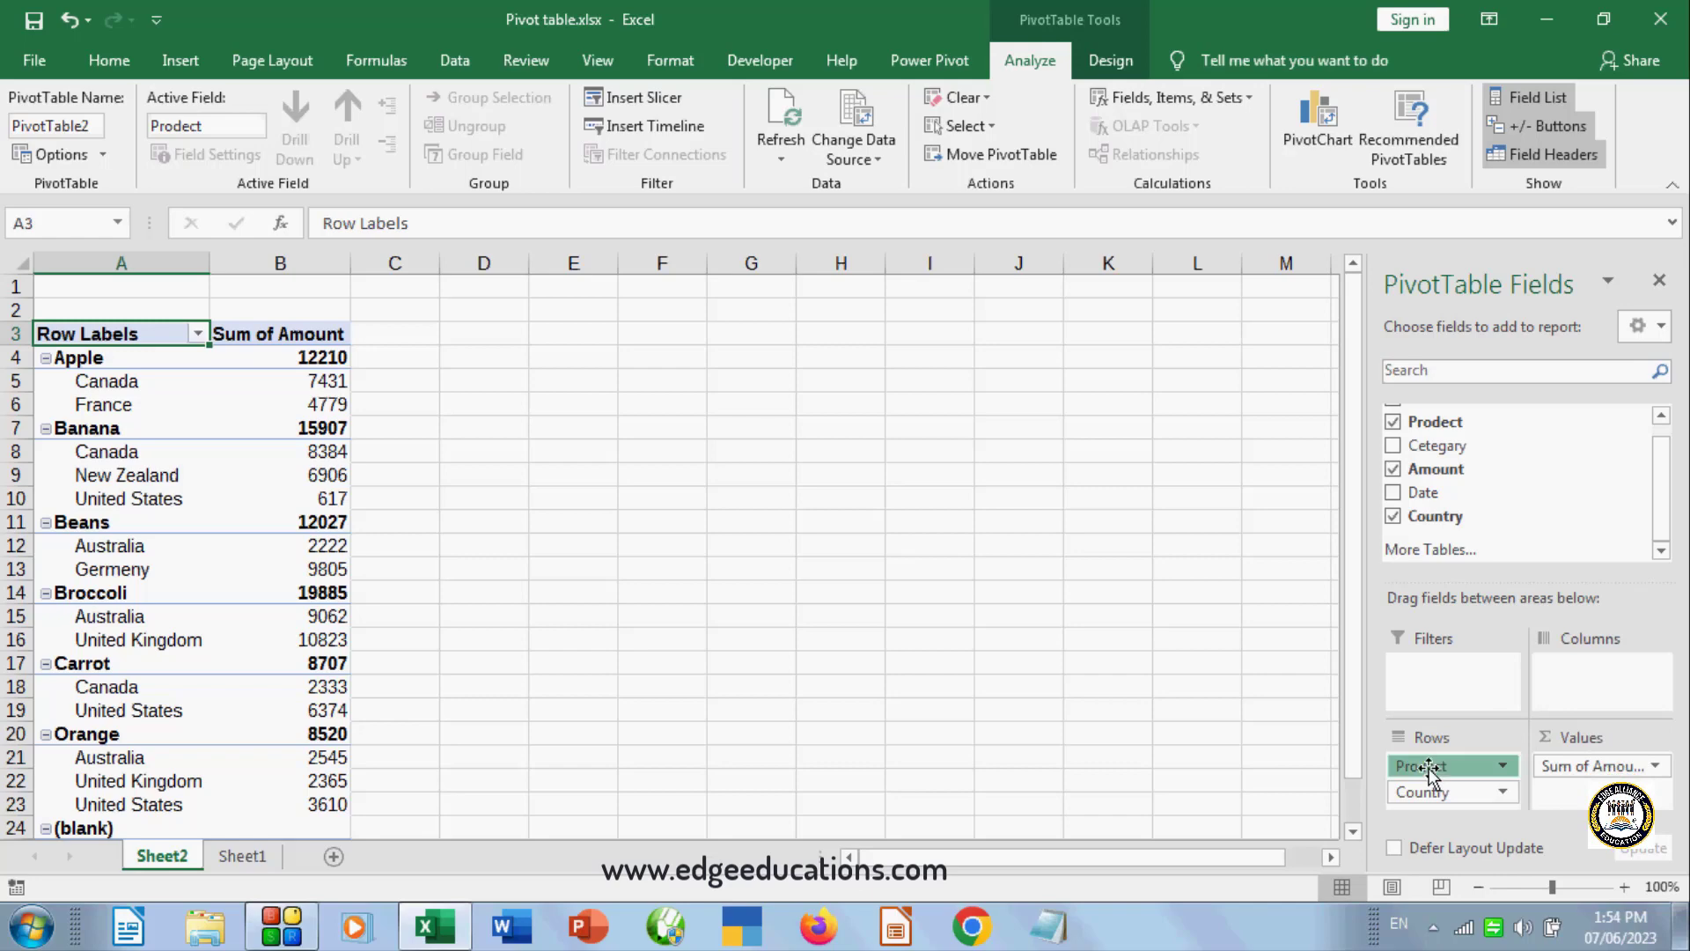
- Try Prodect and Country as column fields, and return both fields to the PivotTable rows
drag(1429, 768, 1610, 702)
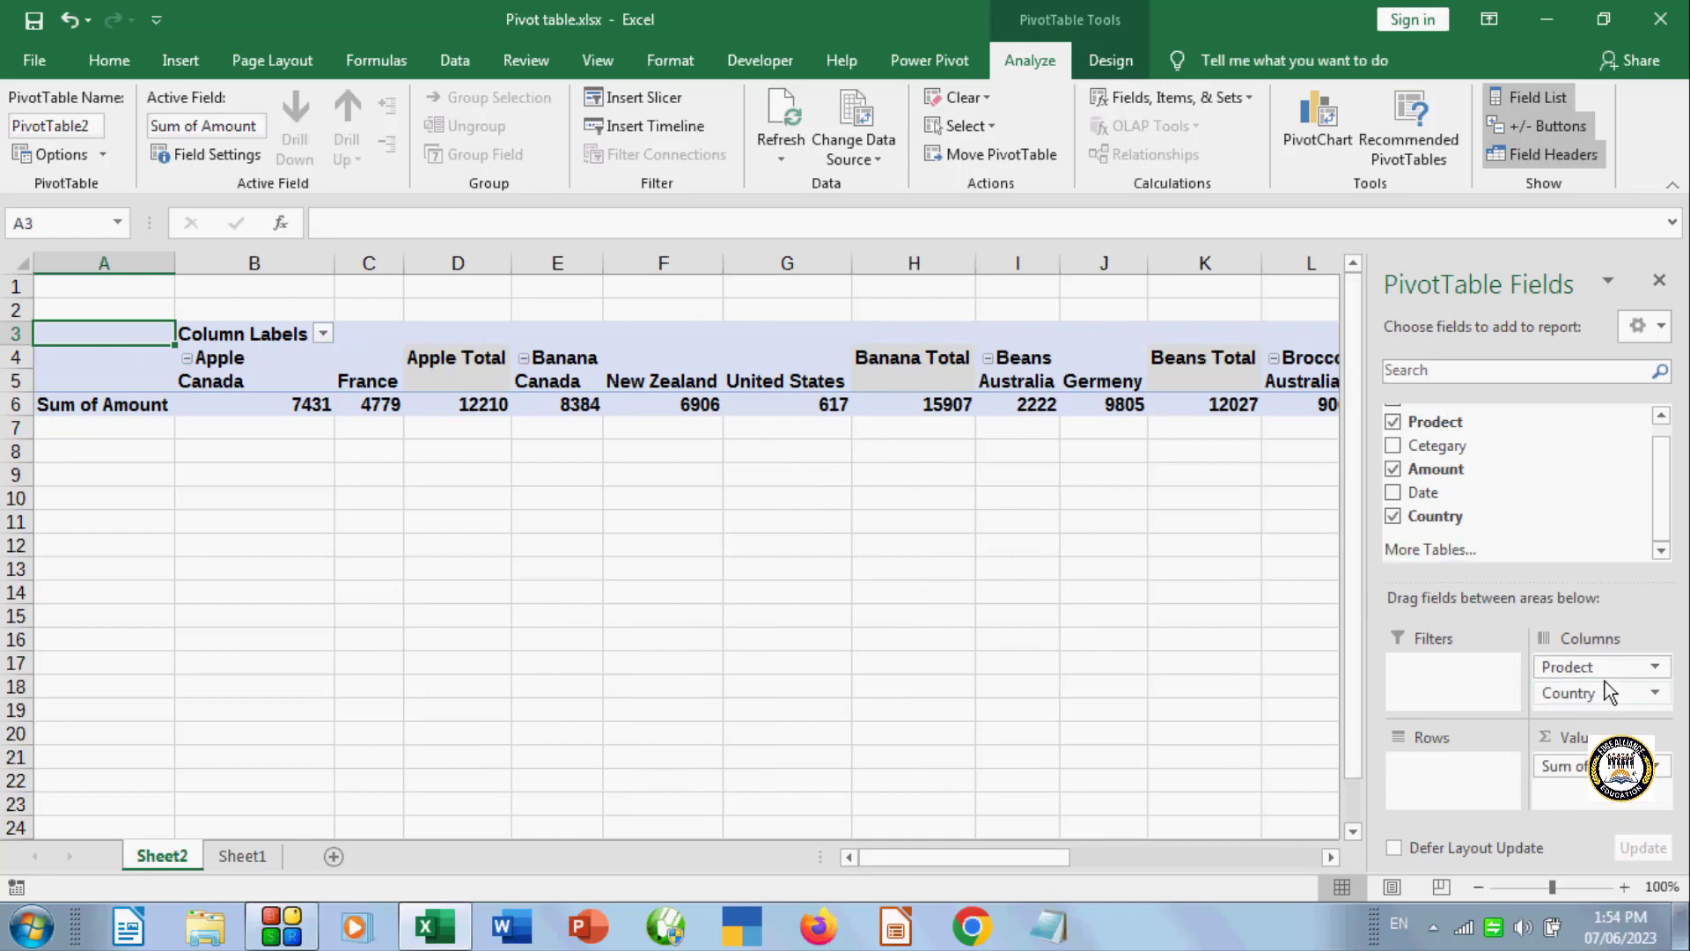
drag(1601, 669, 1498, 730)
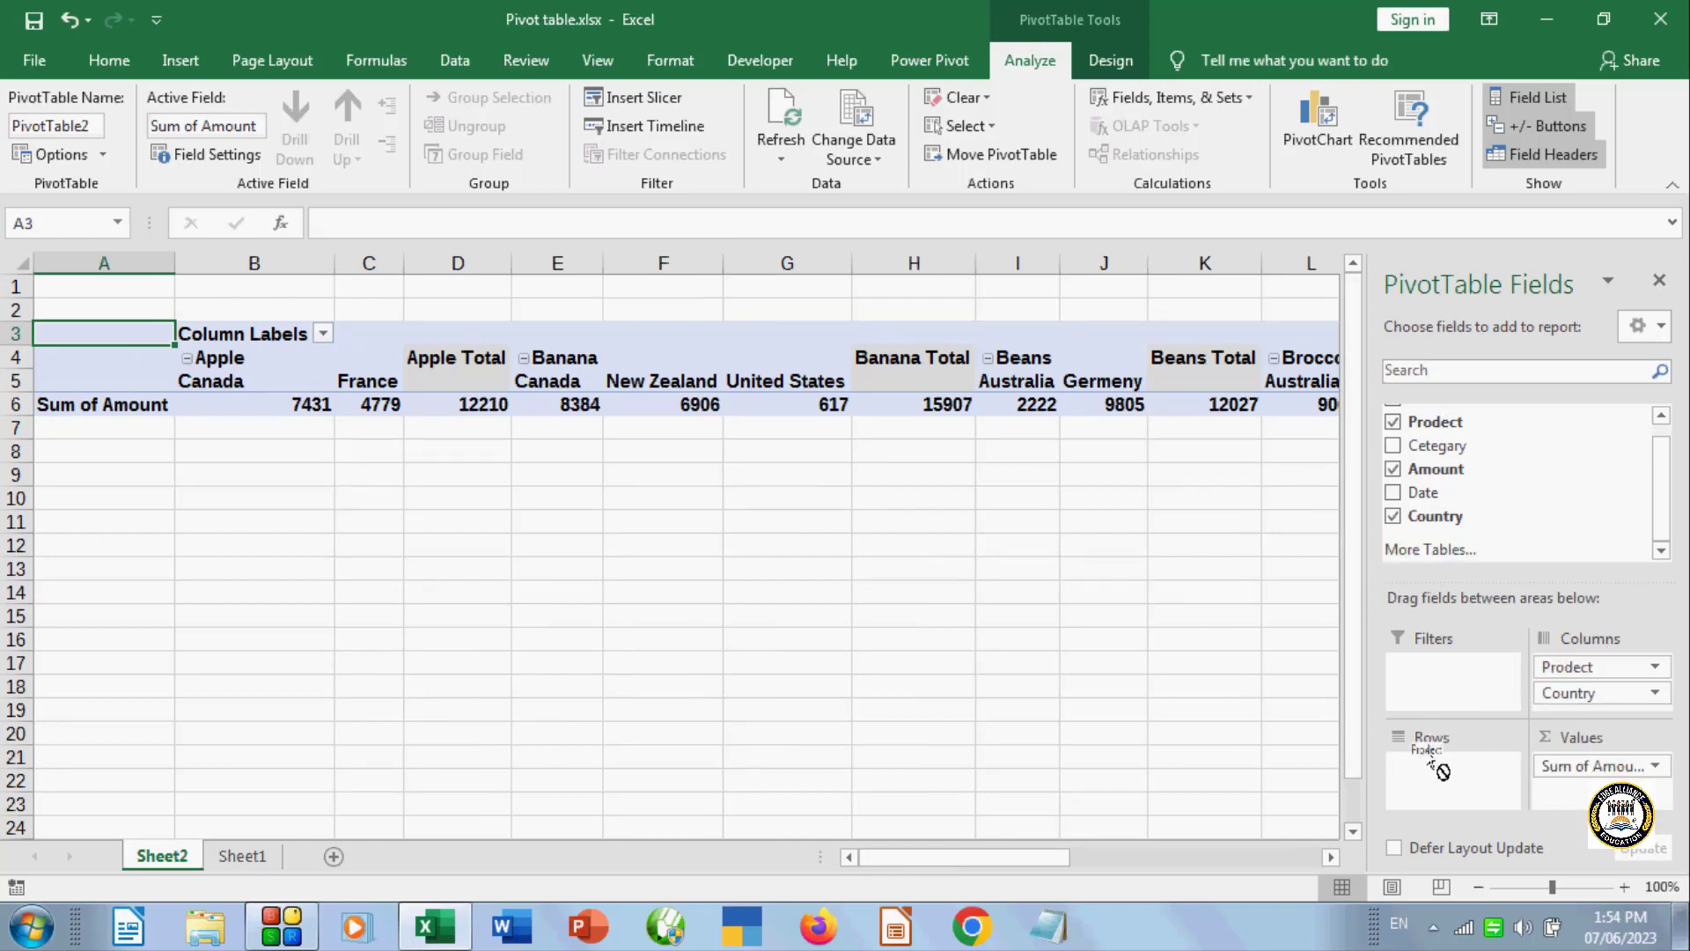
drag(1563, 678, 1565, 676)
drag(1049, 863, 1005, 847)
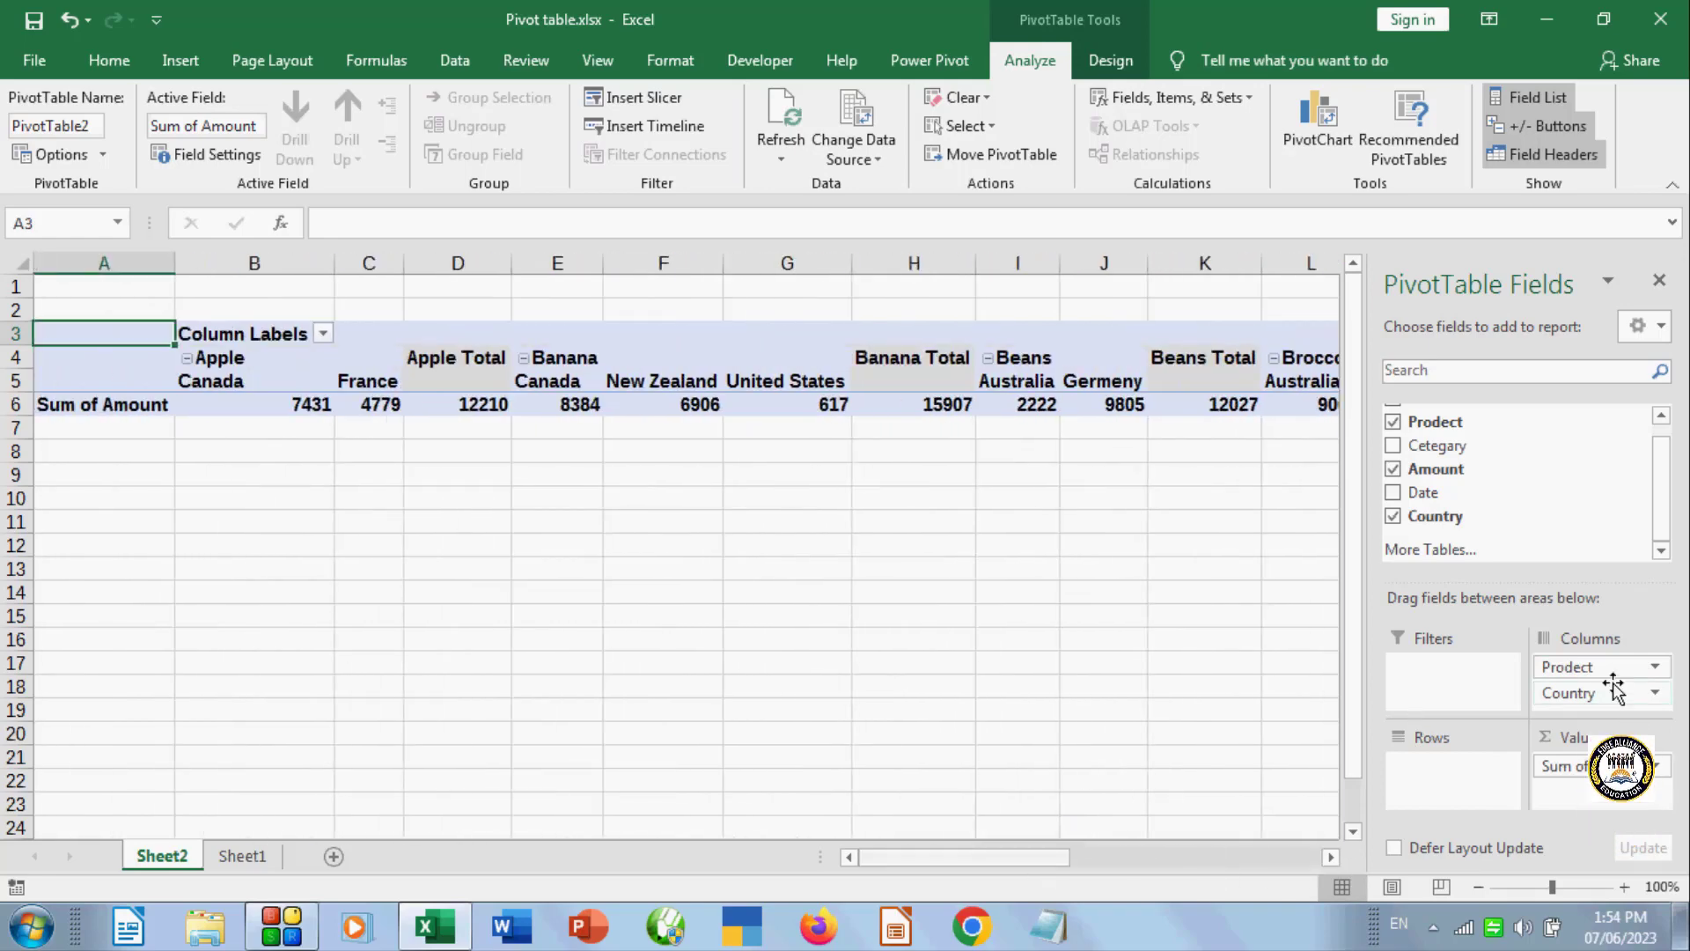
drag(1601, 668, 1422, 793)
scroll(644, 558, down, 6)
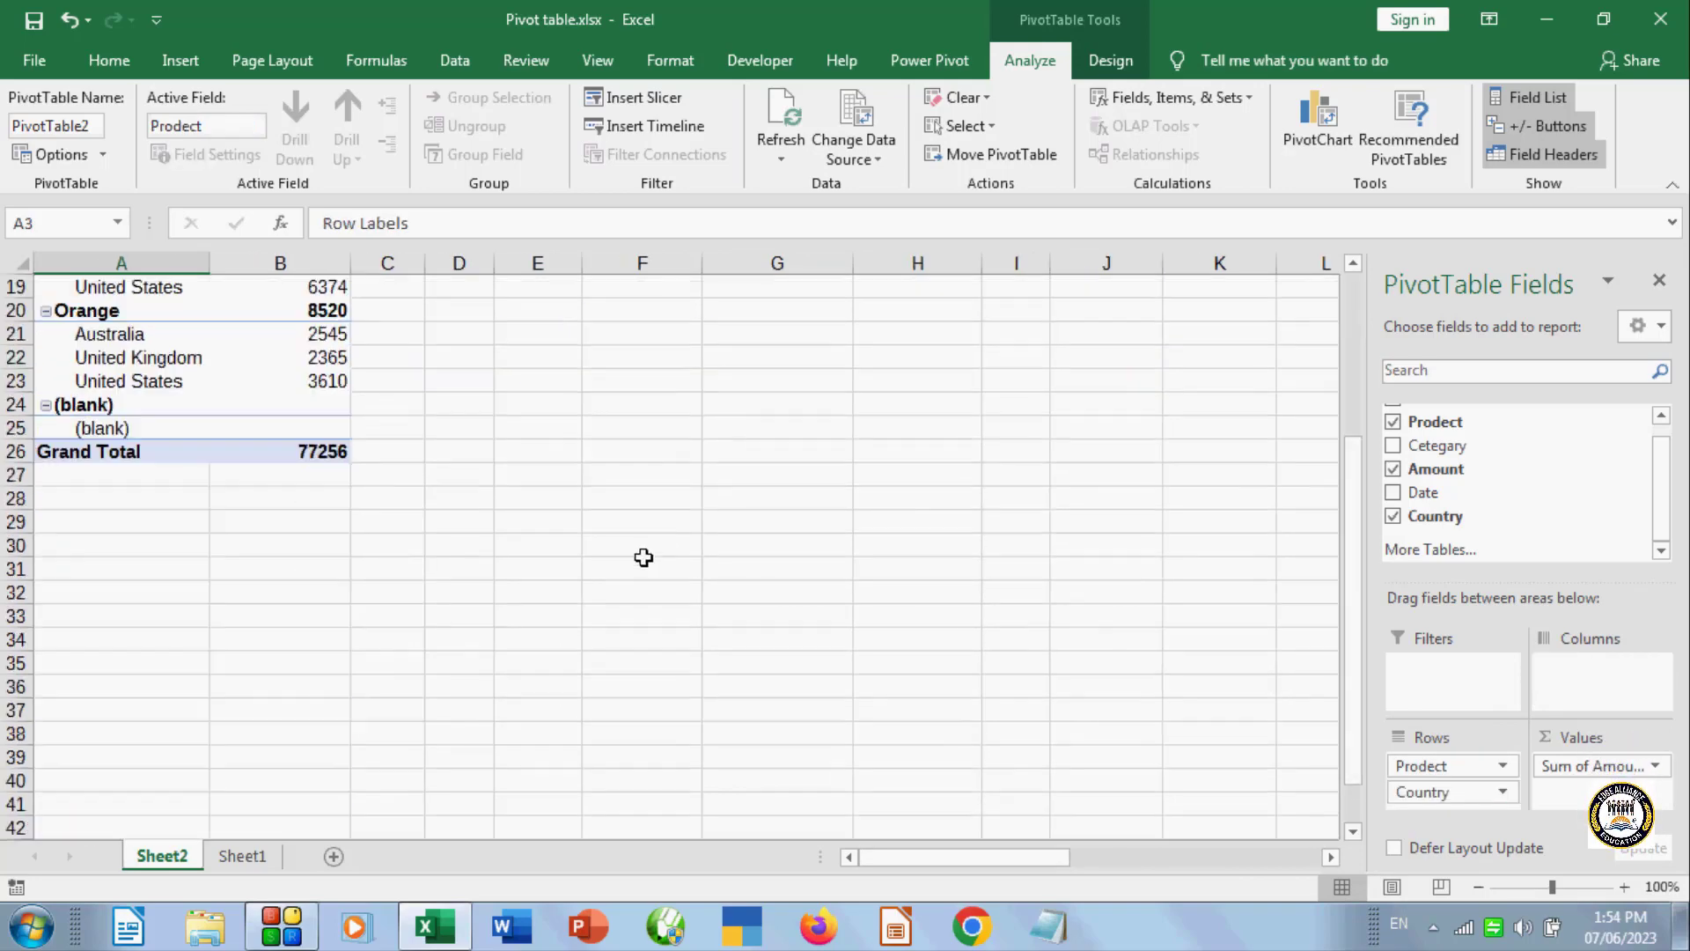
scroll(643, 557, up, 4)
scroll(644, 558, up, 1)
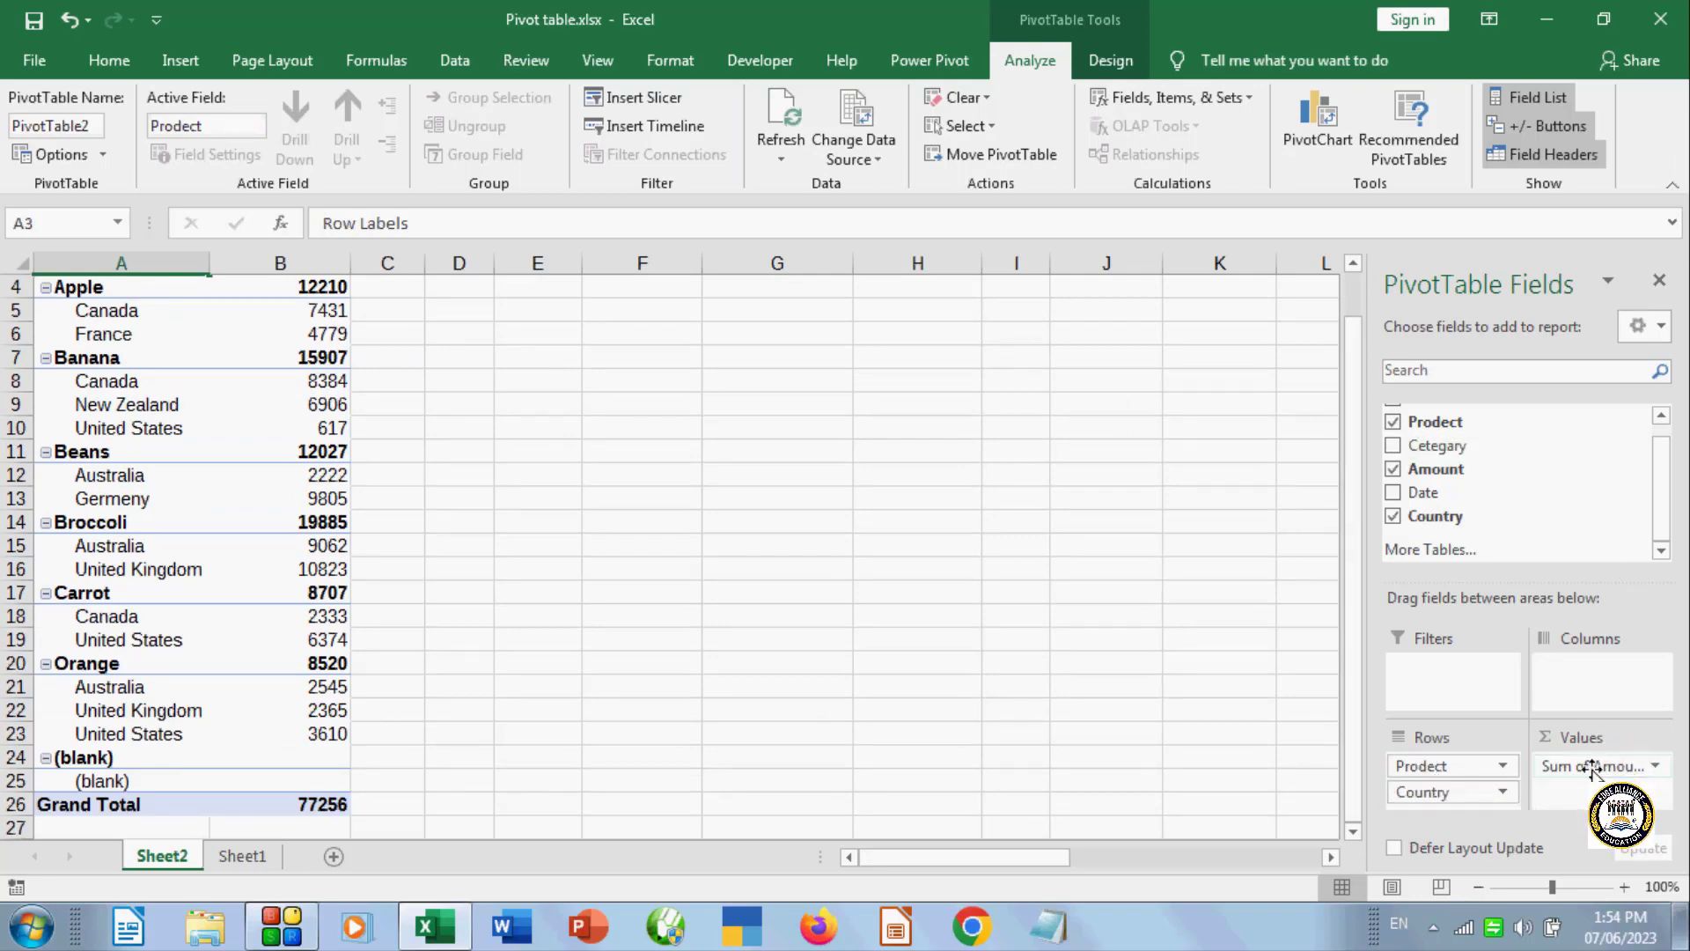
scroll(732, 581, up, 1)
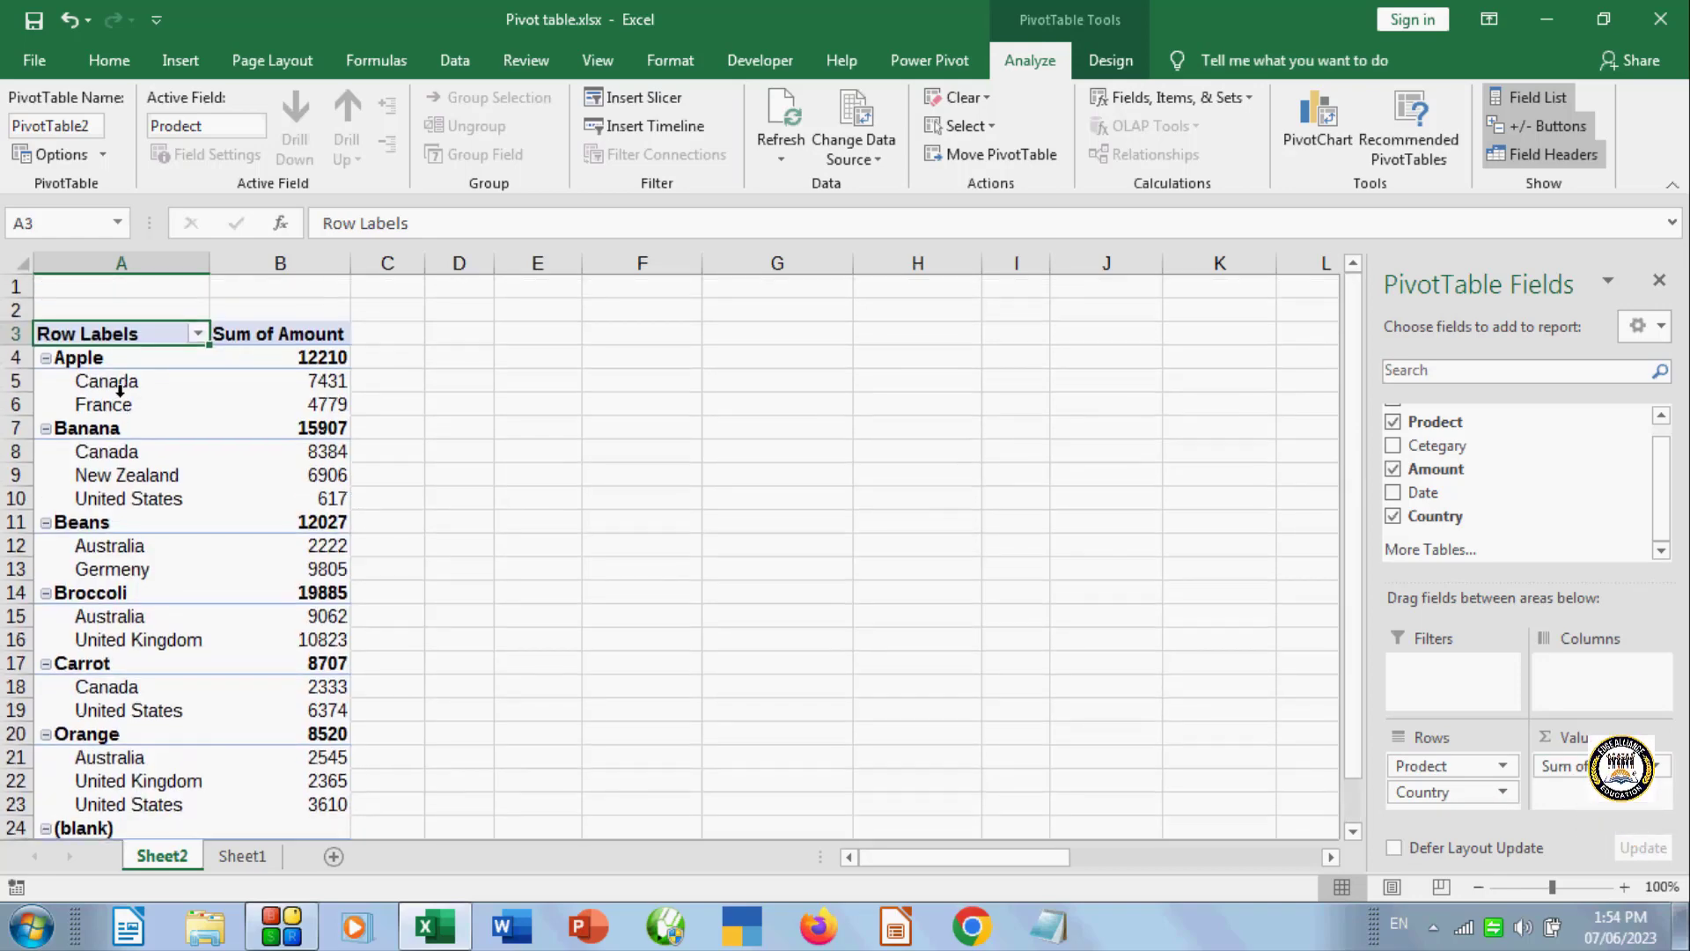
- Filter the PivotTable's row labels to show only the products Apple and Banana
click(197, 336)
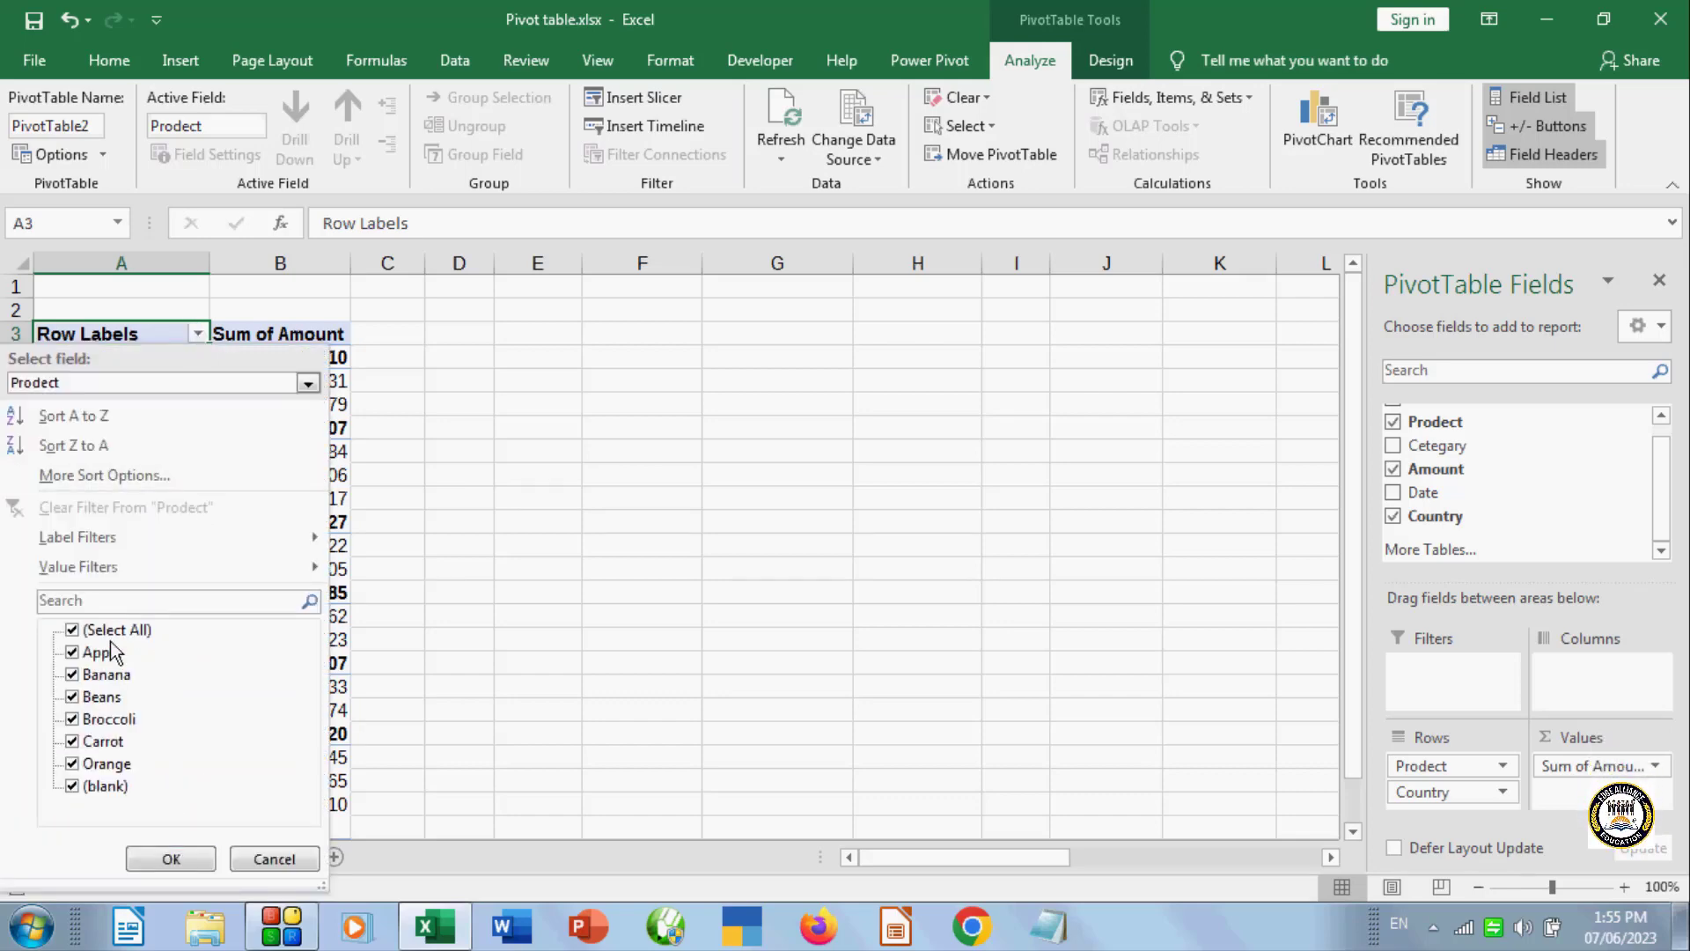
click(71, 631)
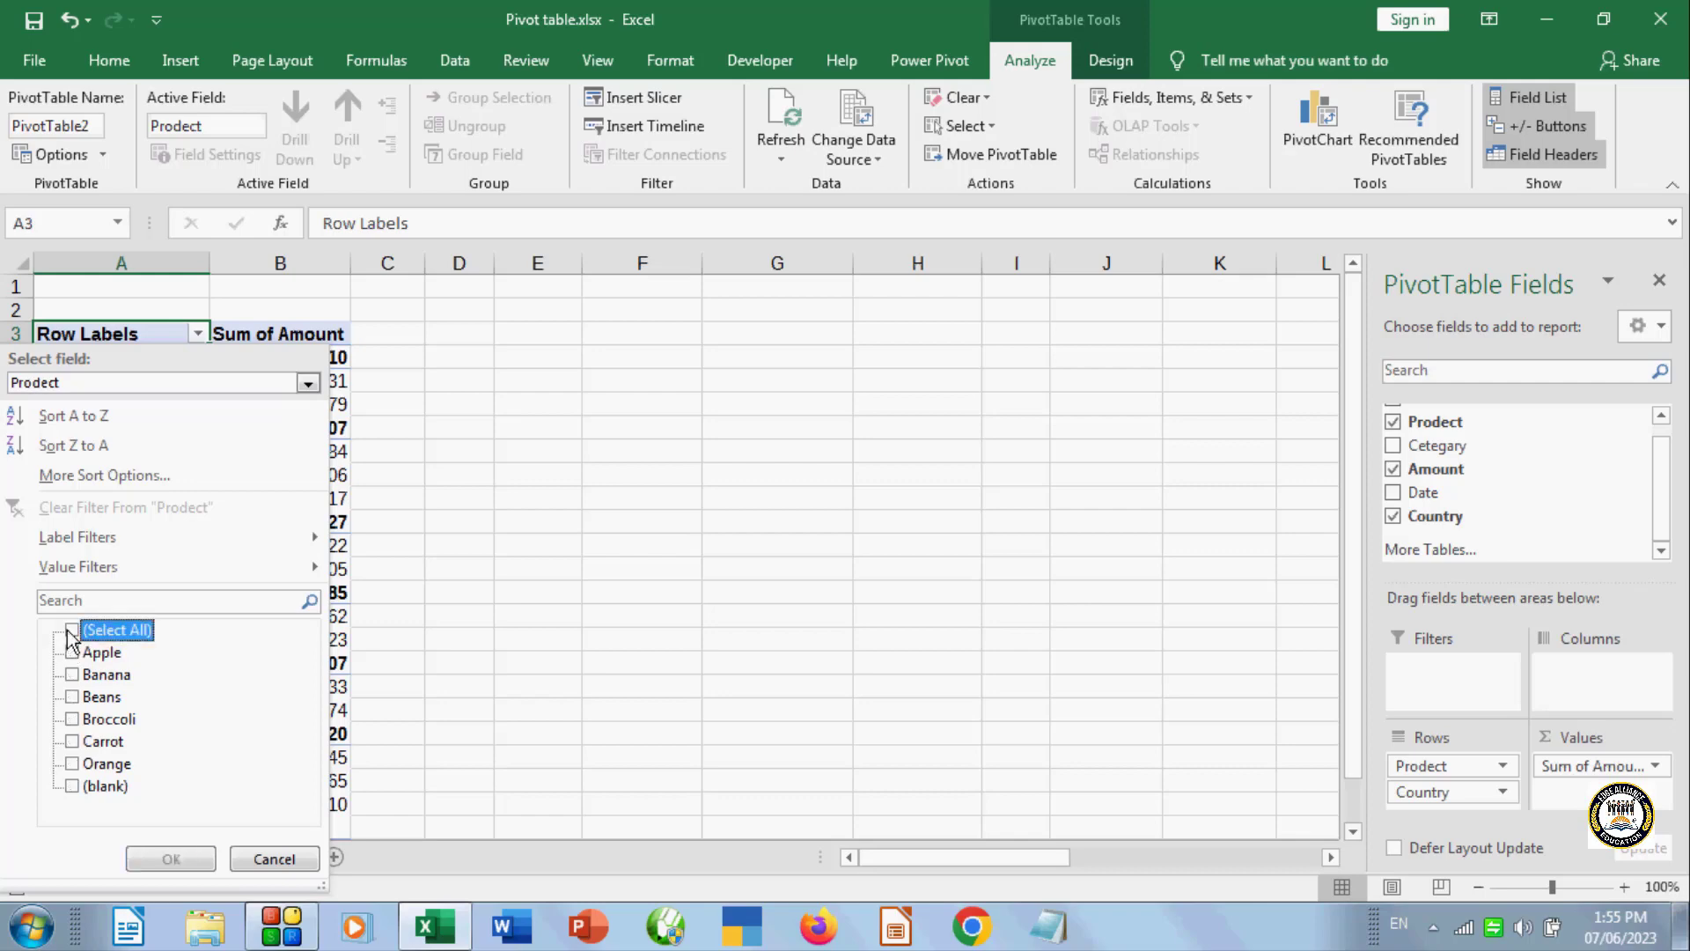
click(72, 674)
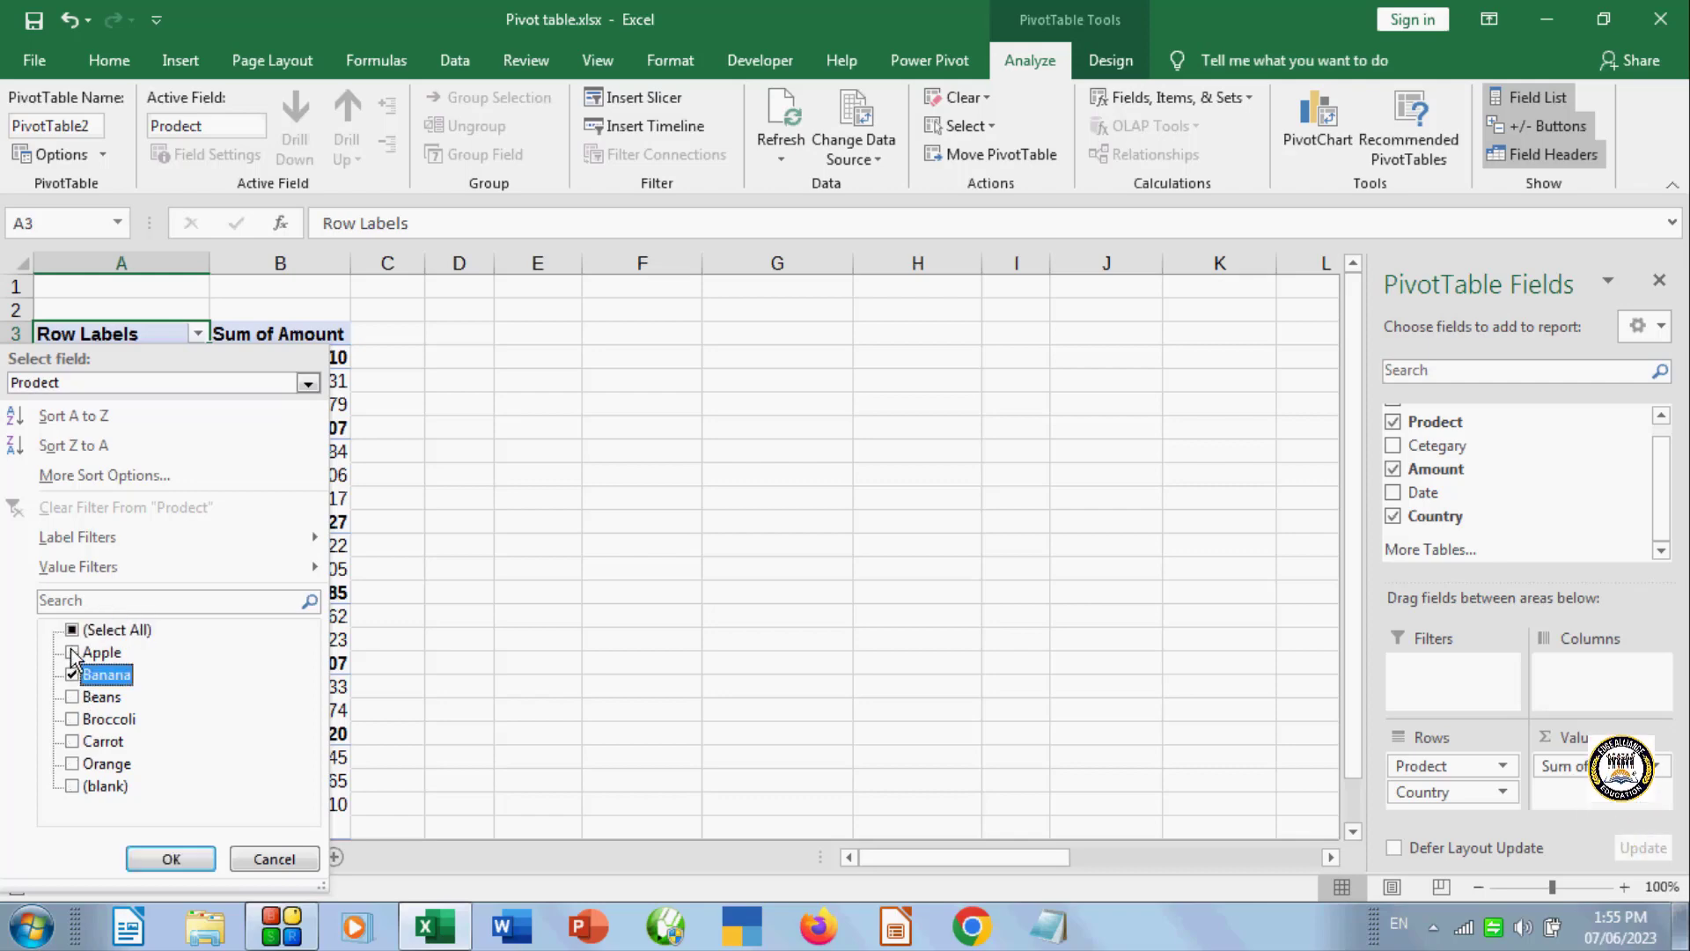
click(72, 653)
click(170, 859)
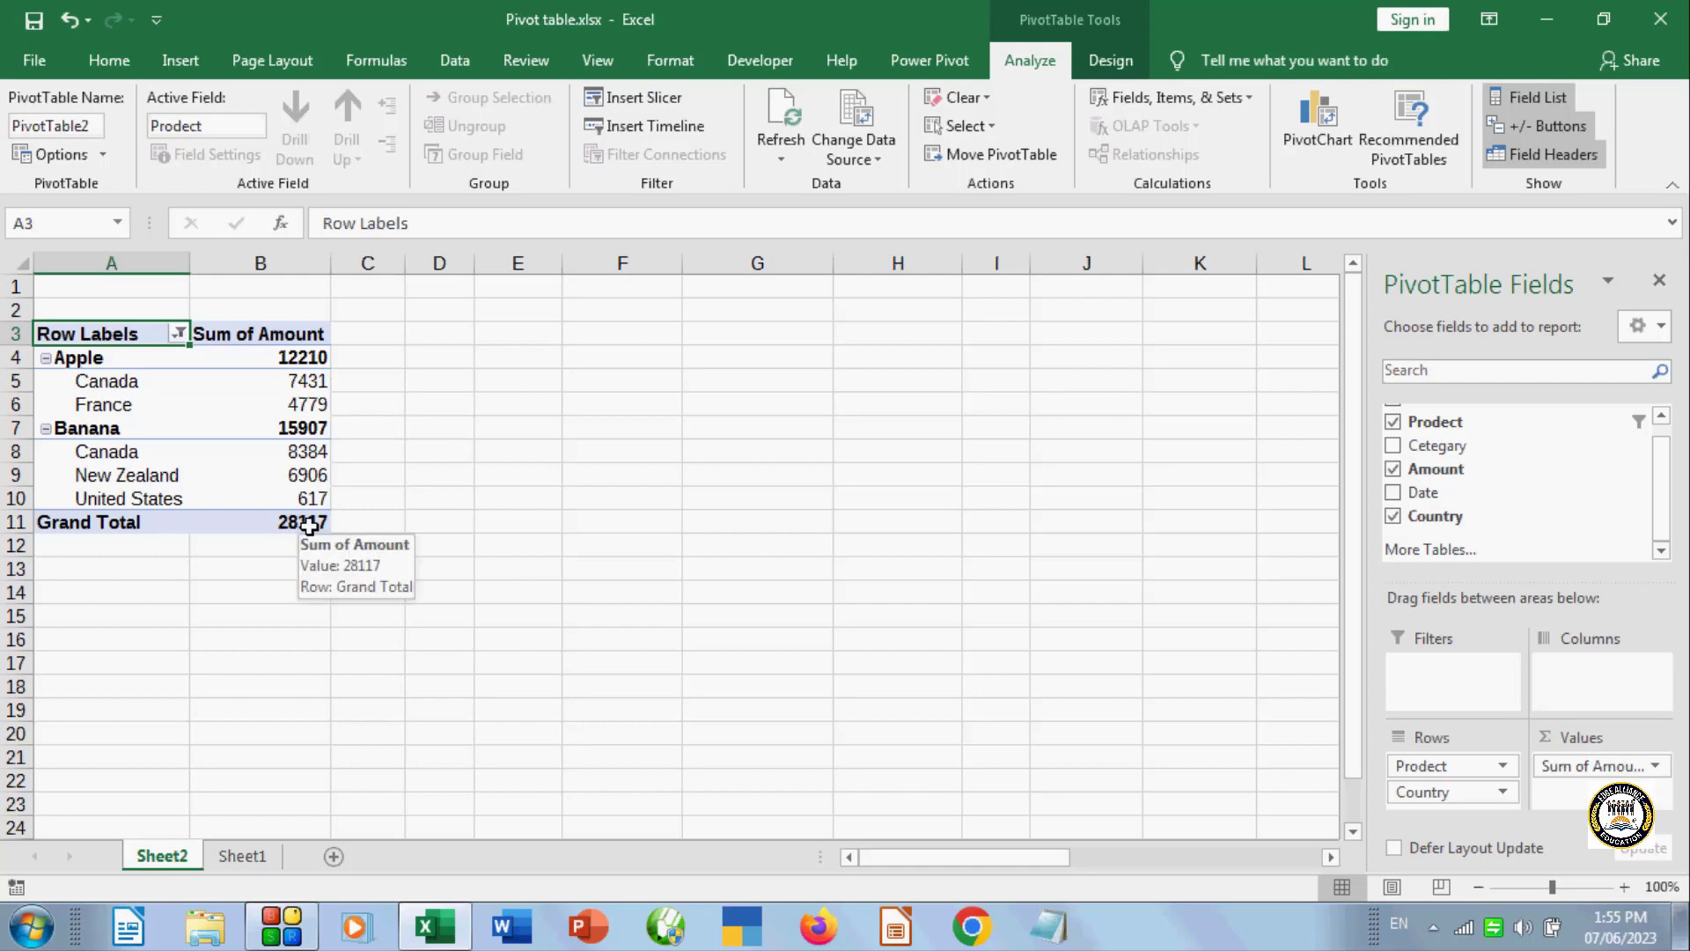
- Reset the Prodect filter on the row labels to include all products
click(179, 335)
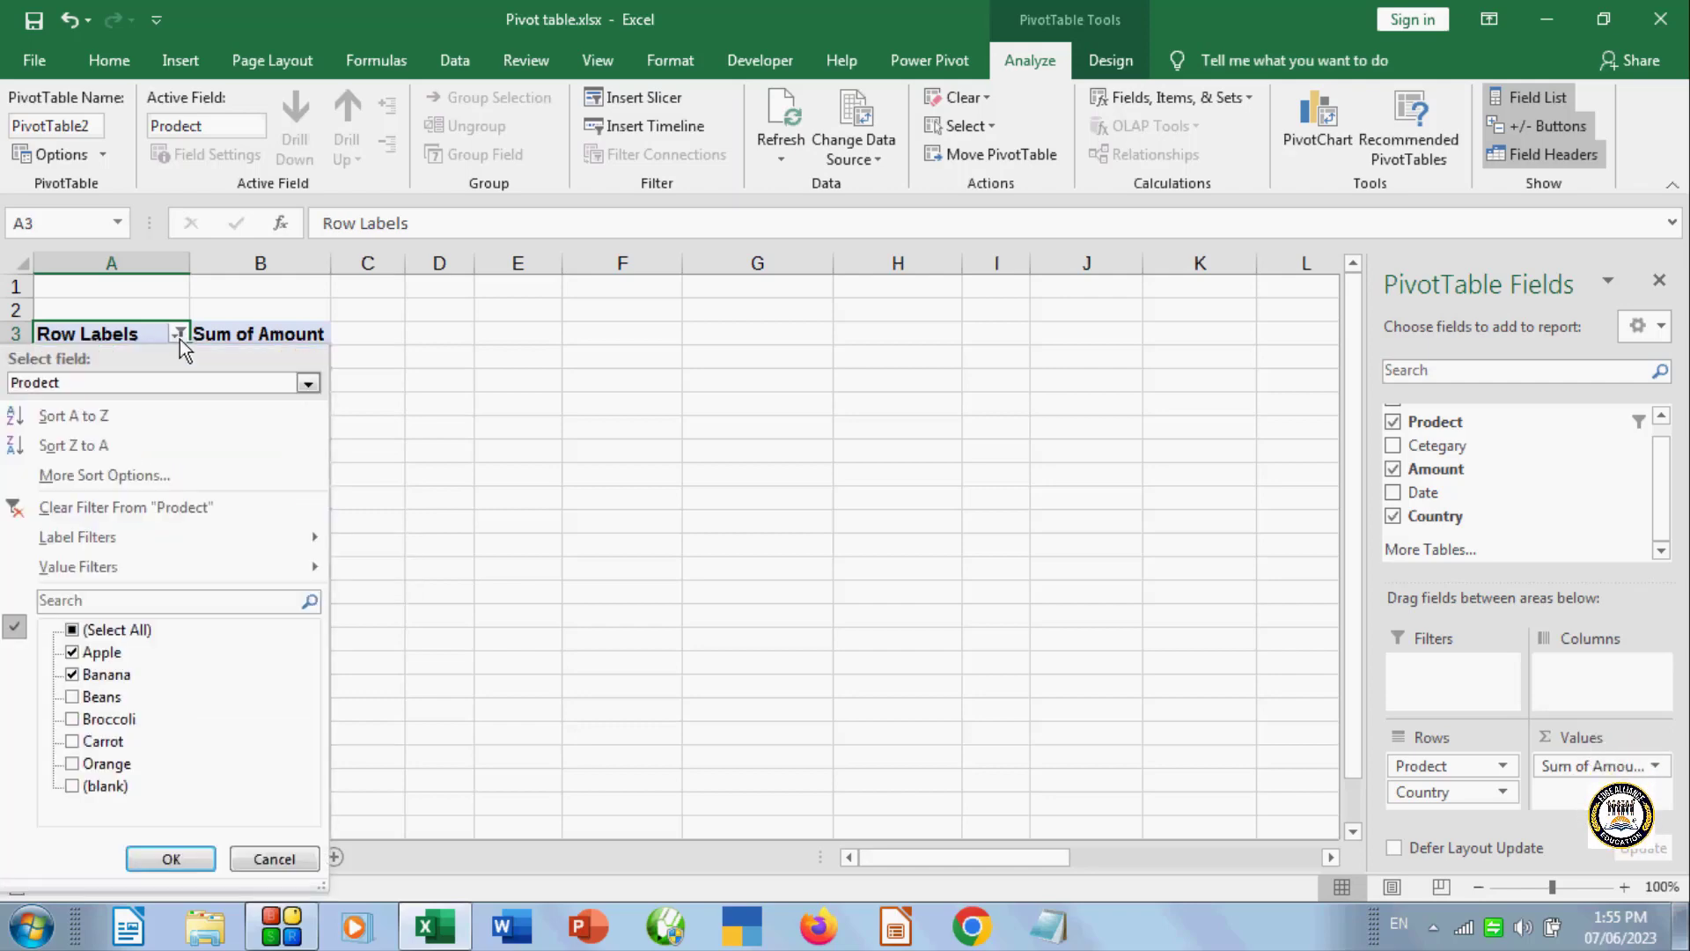
click(74, 630)
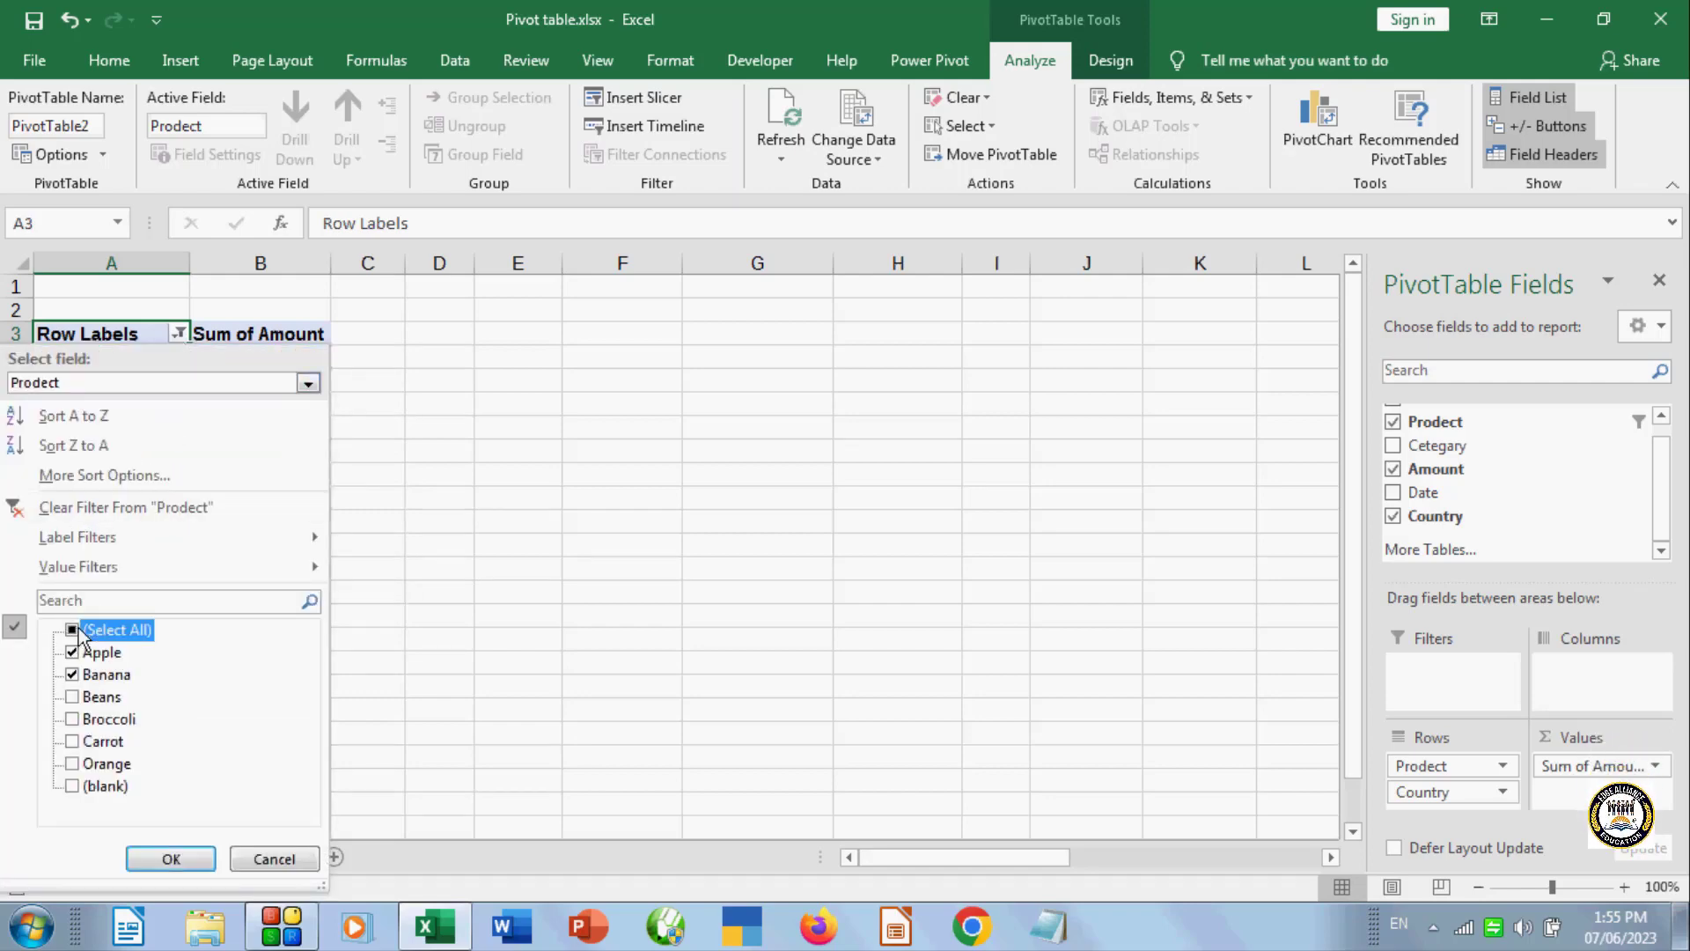
click(132, 861)
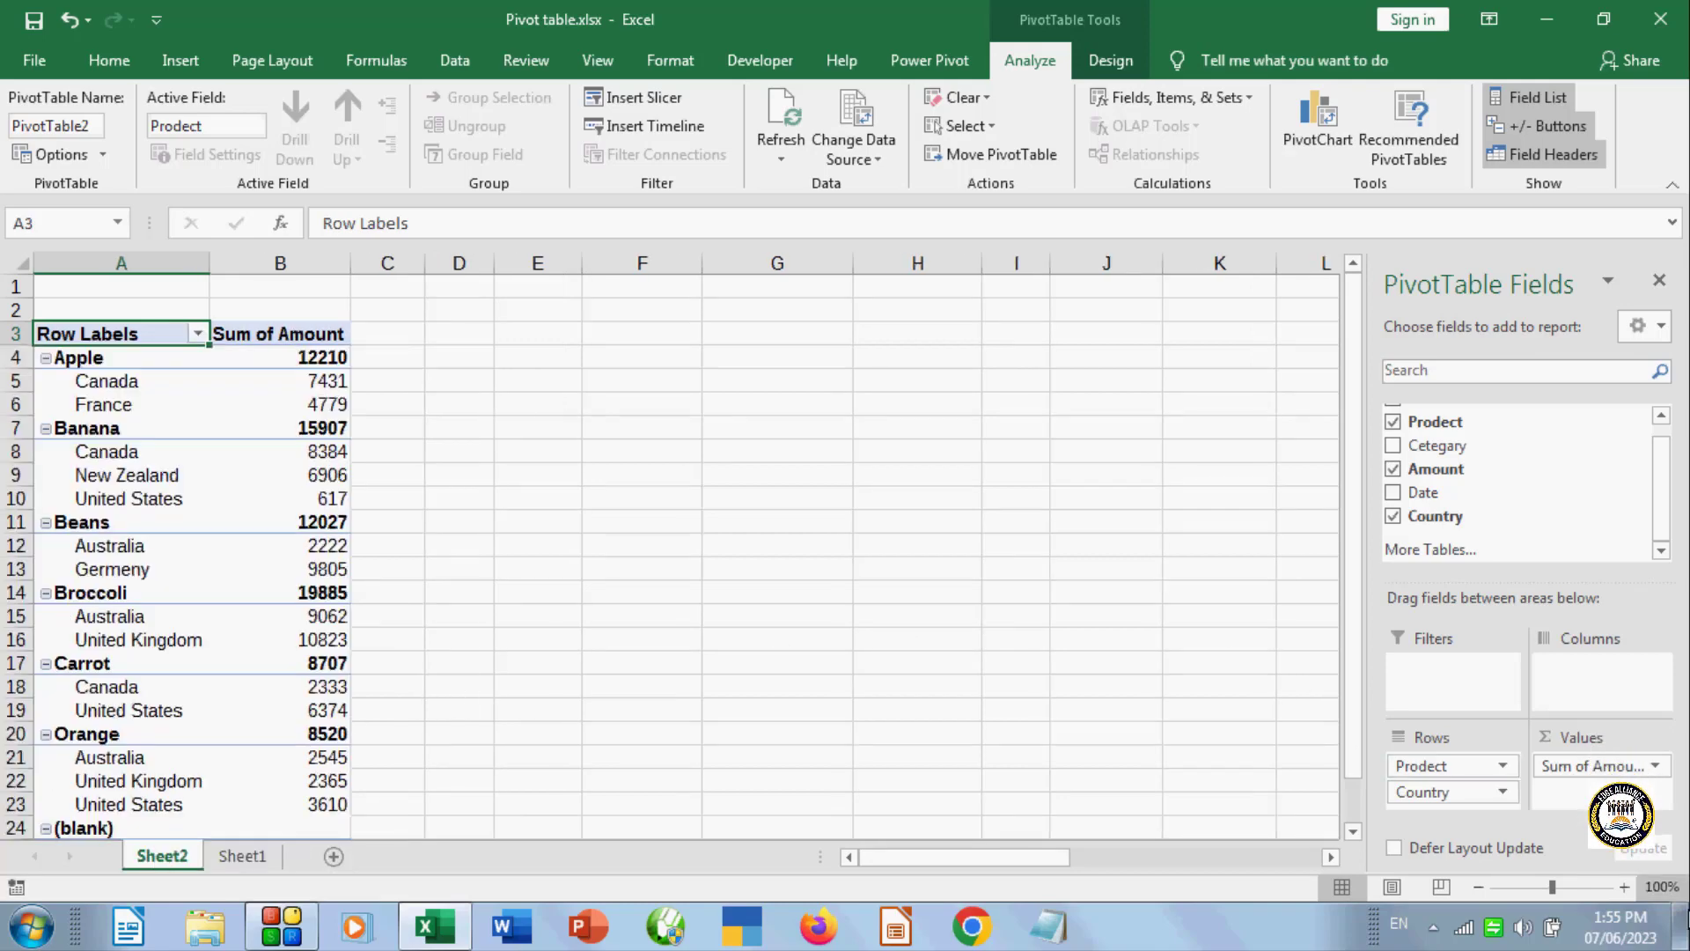
- Add the Date field to the PivotTable rows beneath Country and review the dated amounts
scroll(423, 555, down, 2)
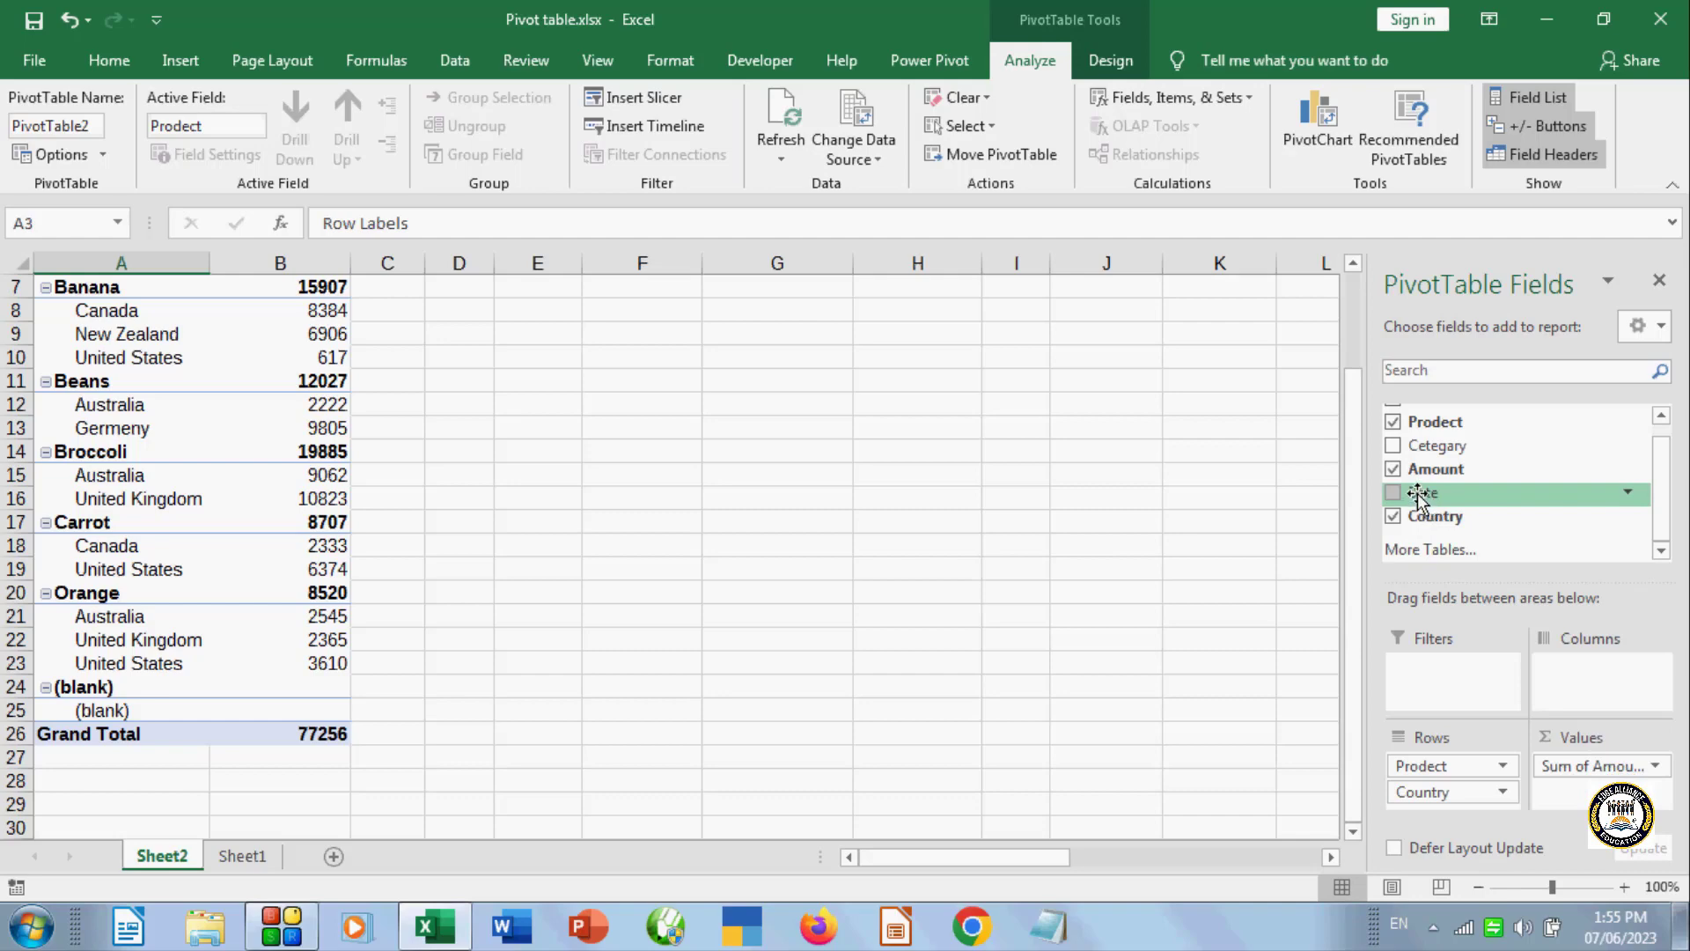
drag(1420, 503, 1433, 819)
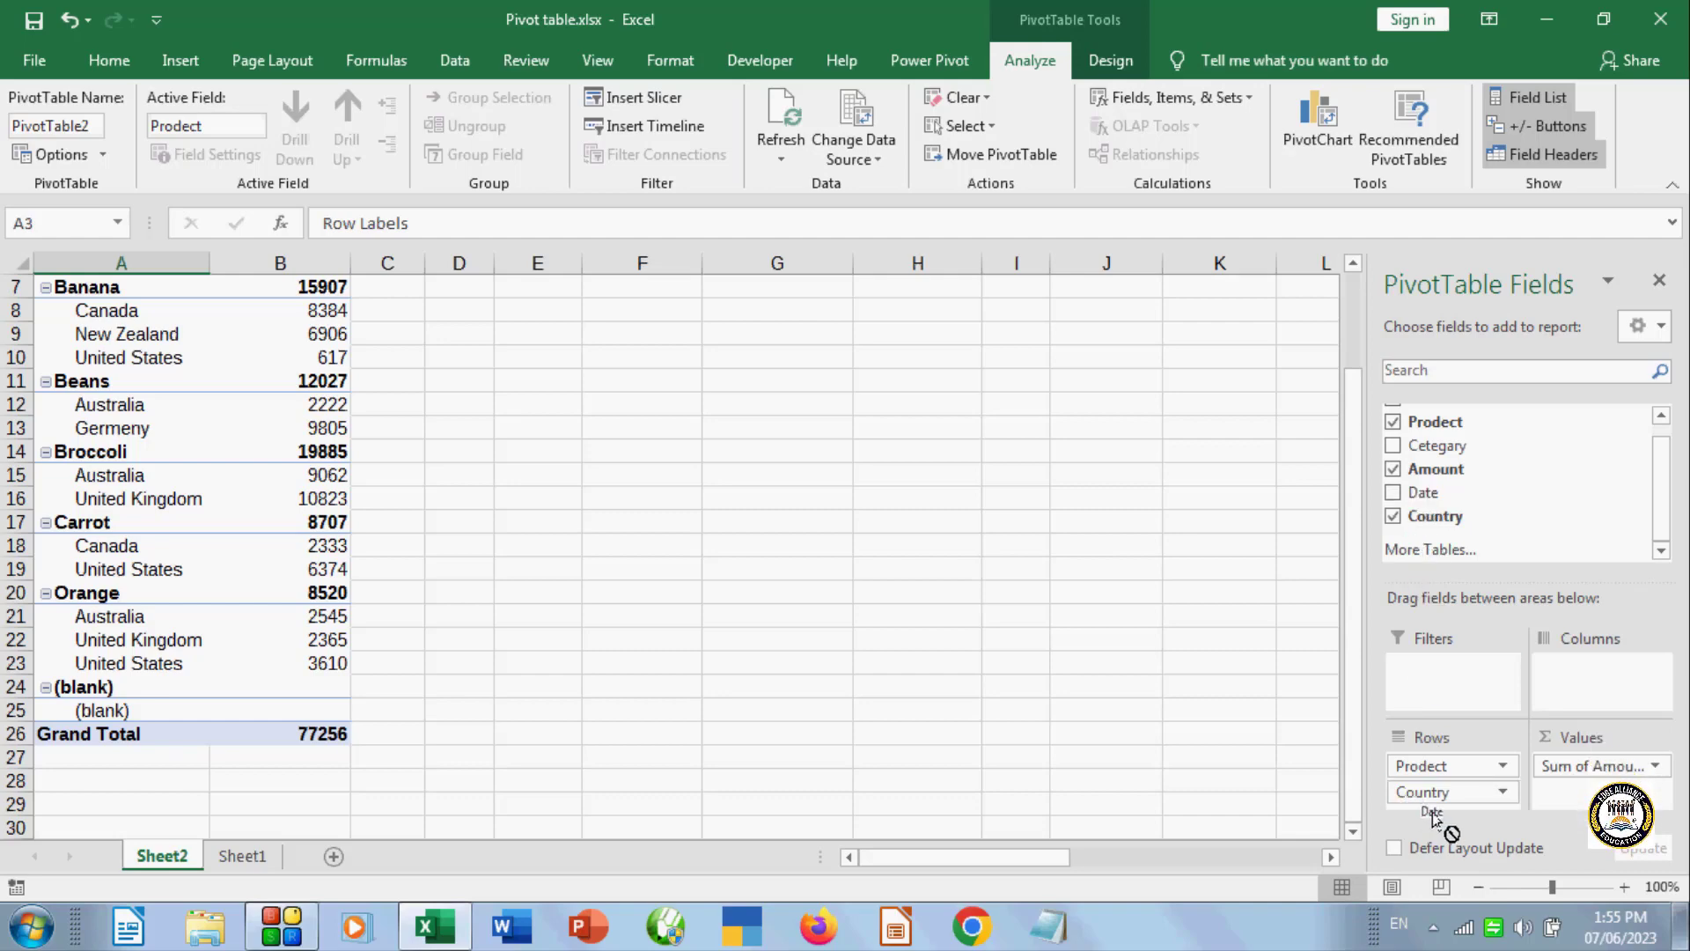
click(1394, 494)
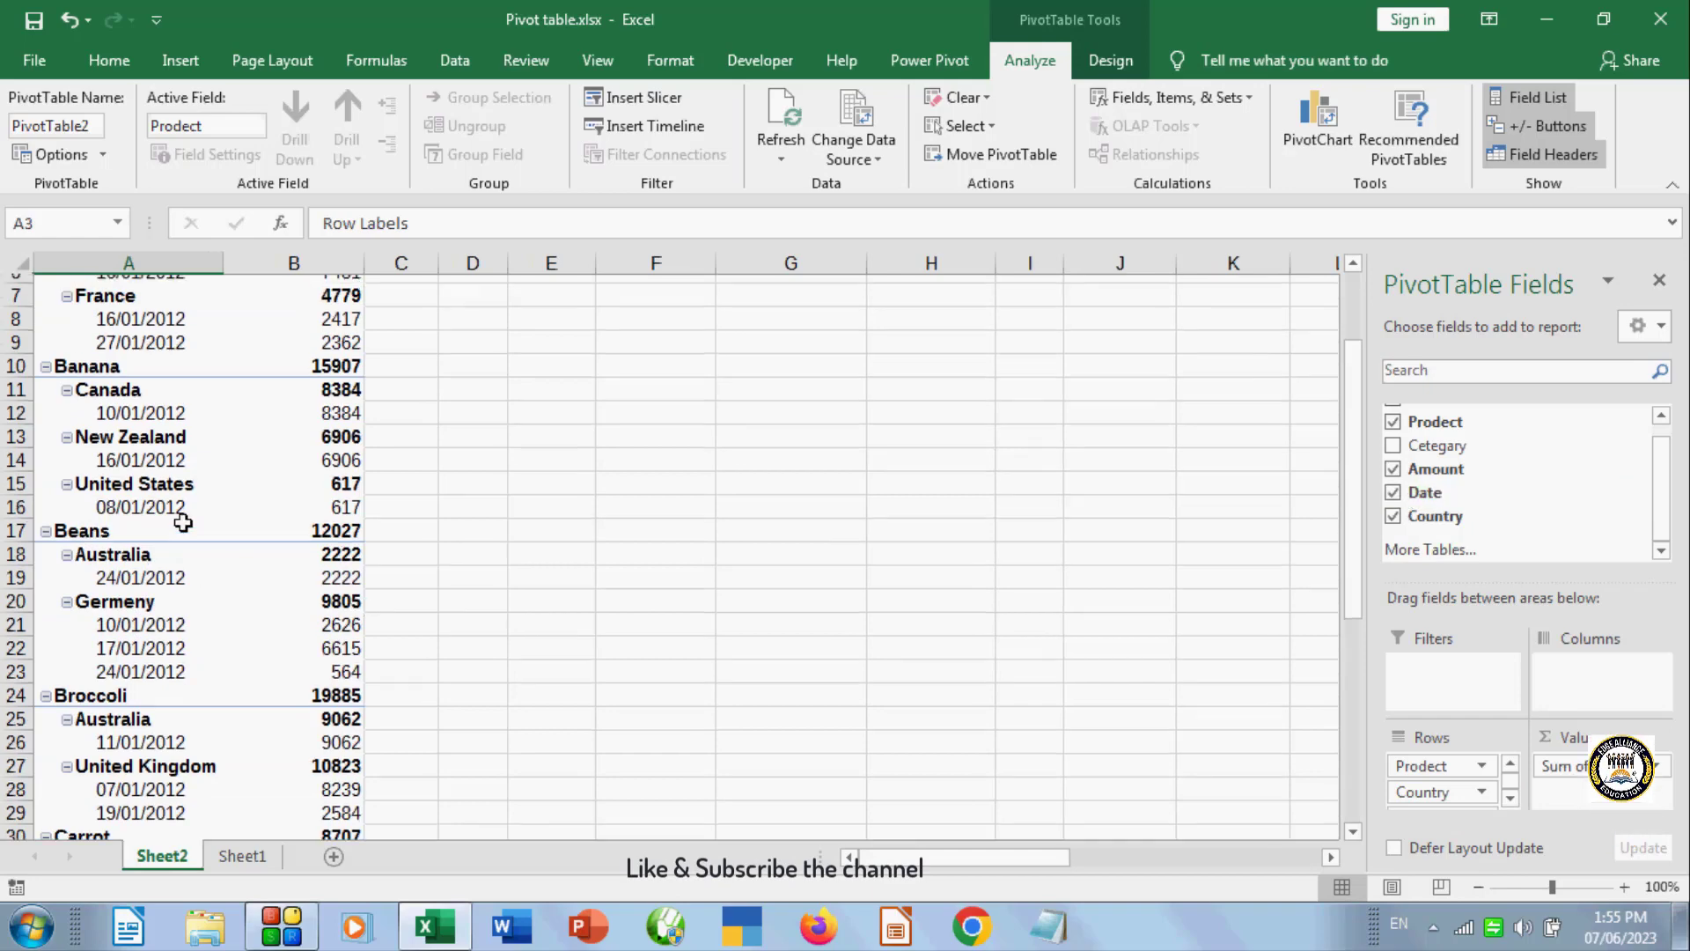
scroll(140, 473, up, 2)
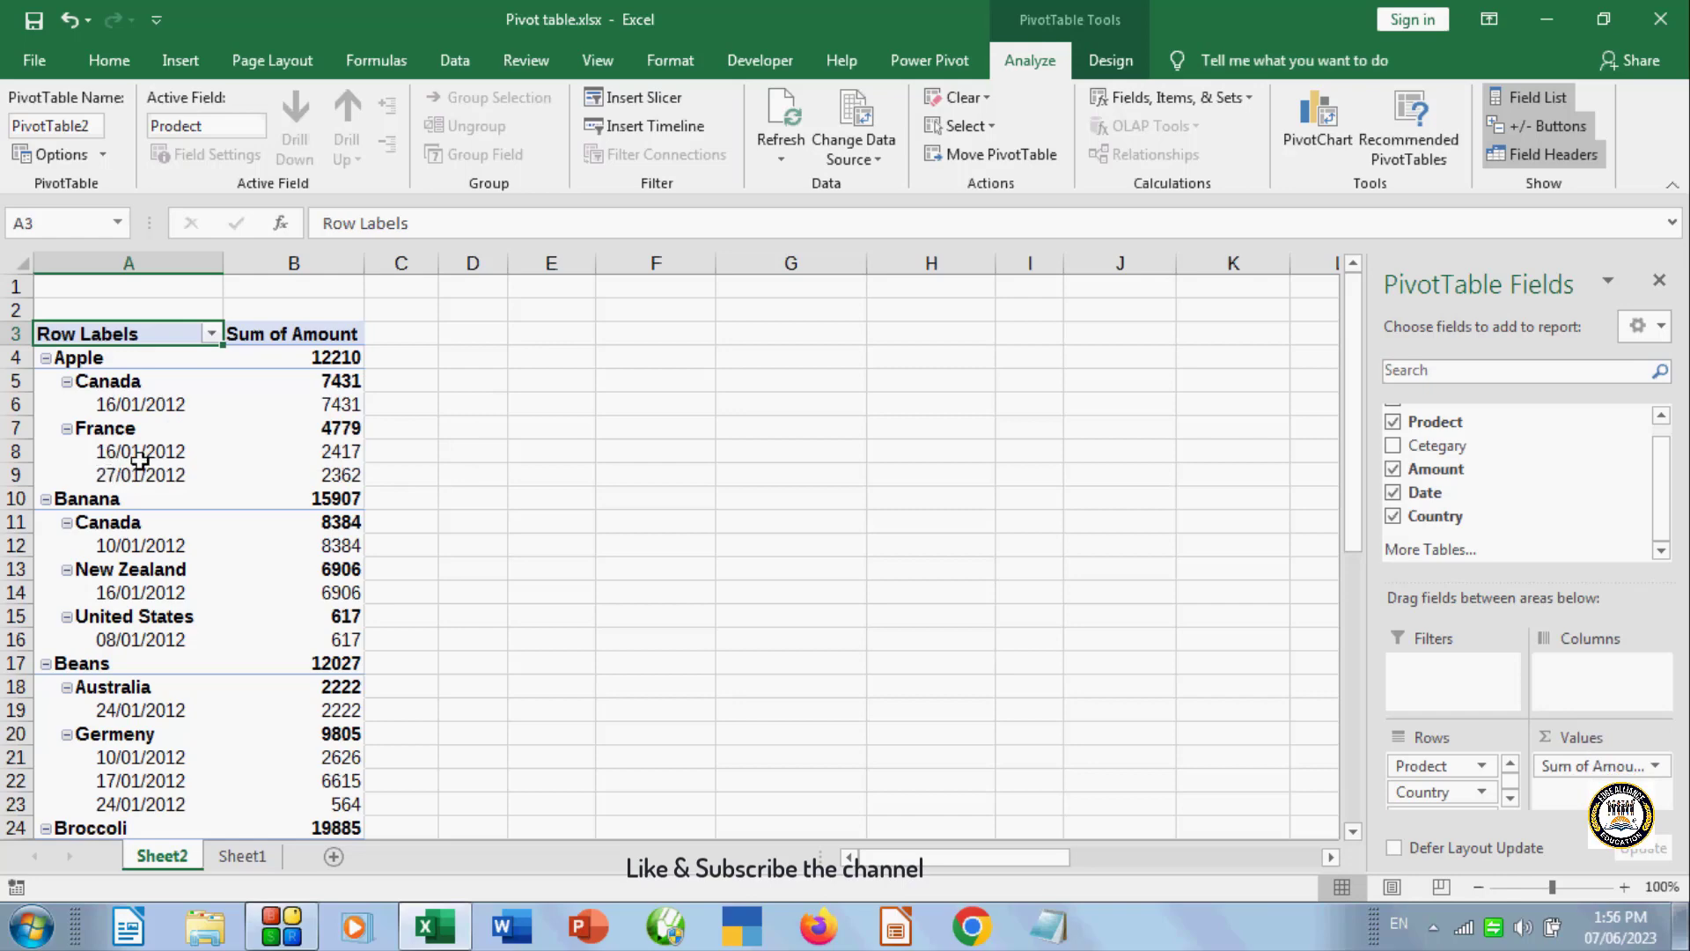
mouse_move(334, 478)
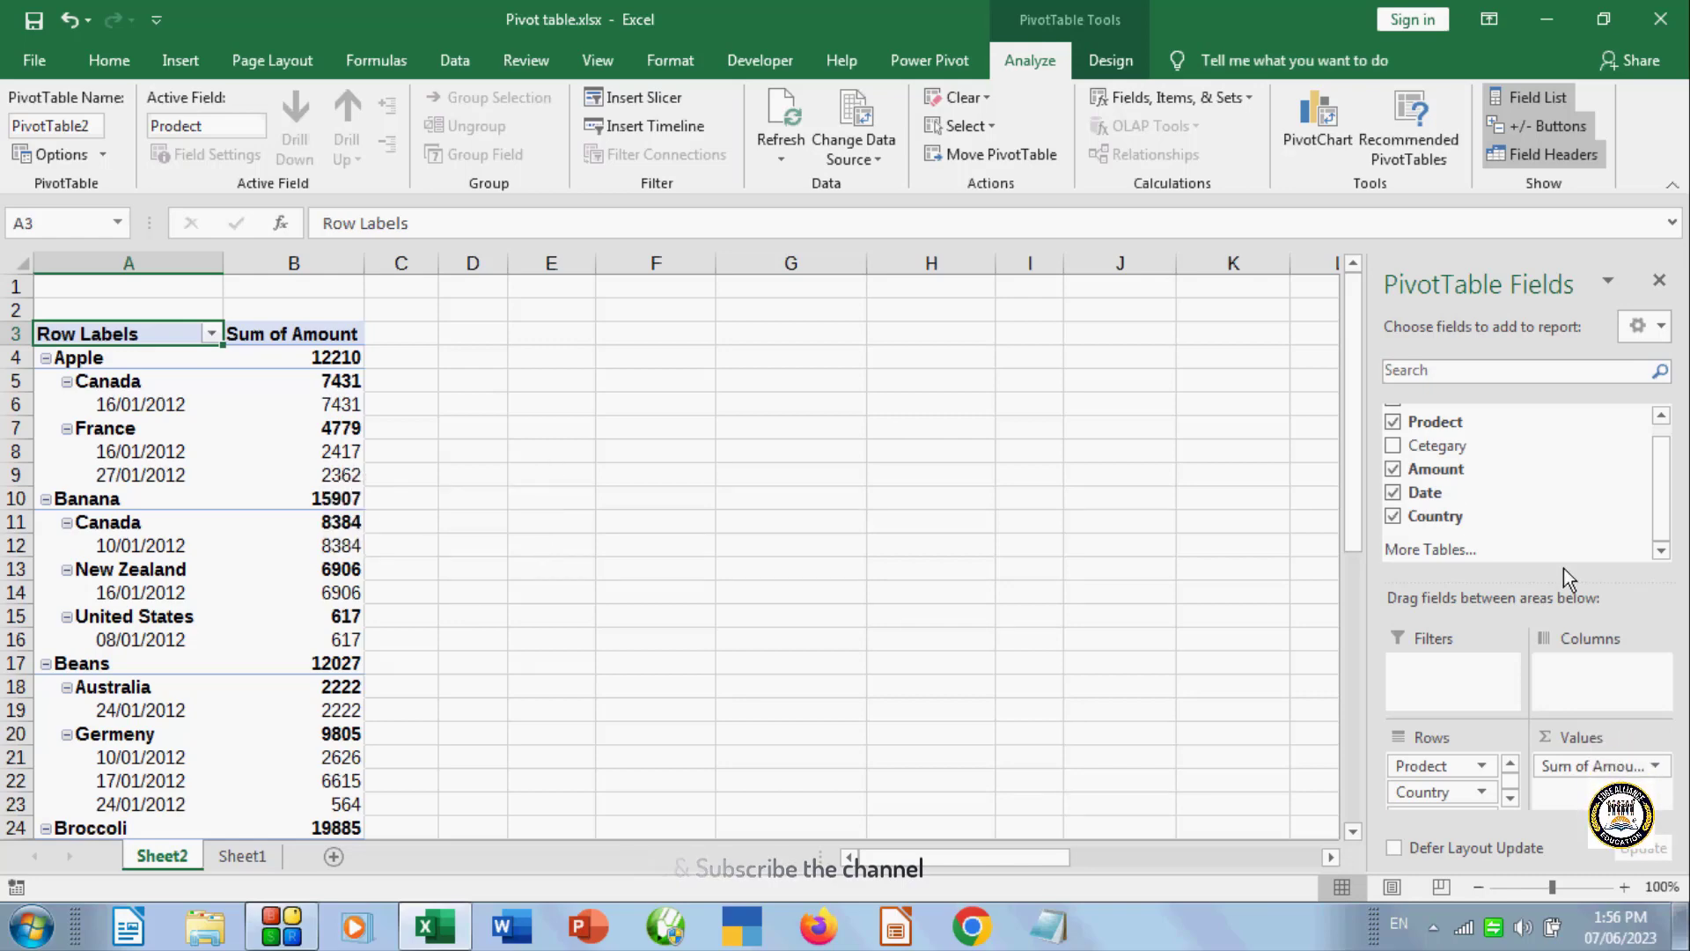
- Remove the Date field from the PivotTable and place the Cetegary field in the report filter area
click(1394, 492)
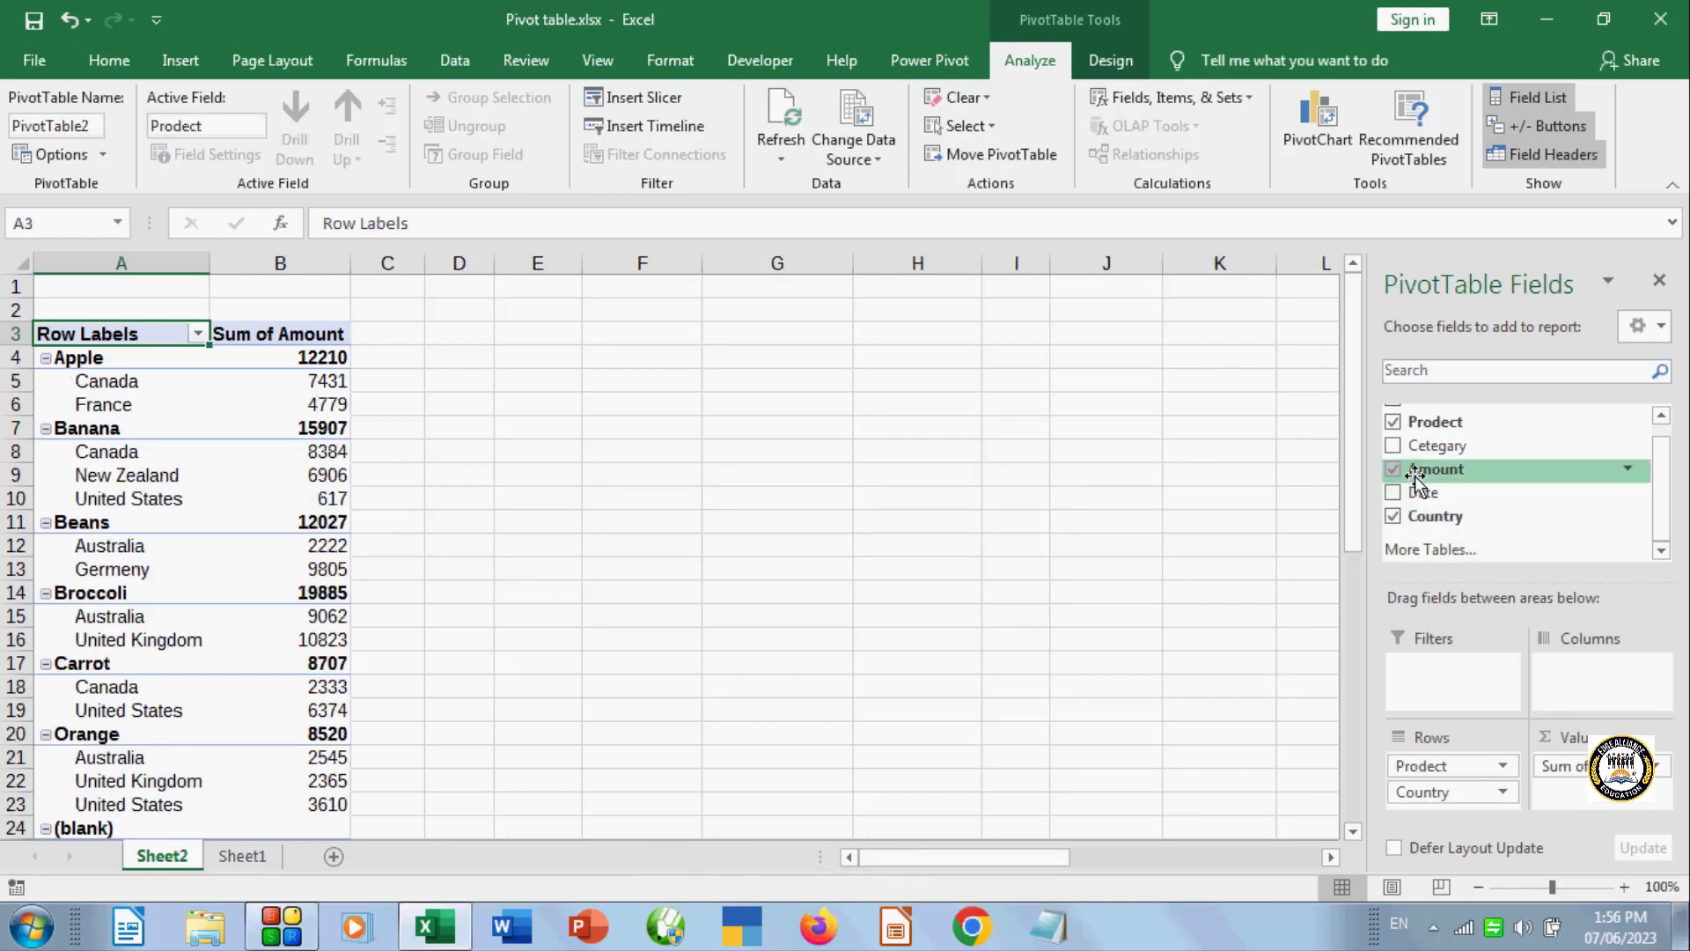
click(1393, 446)
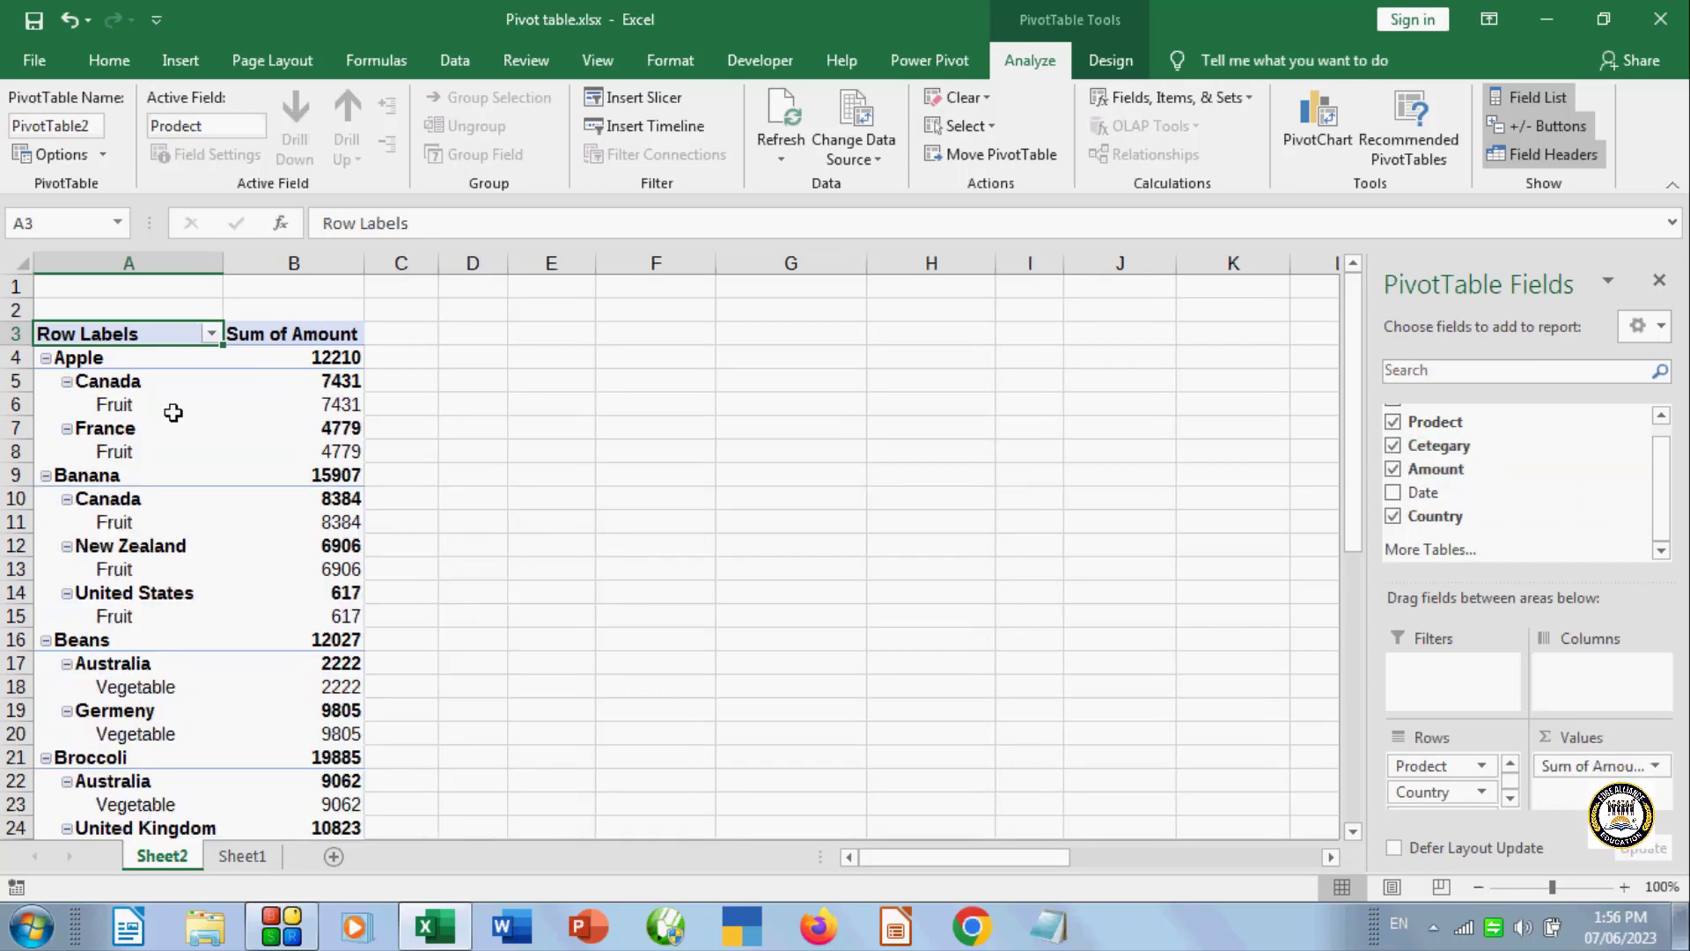
click(212, 334)
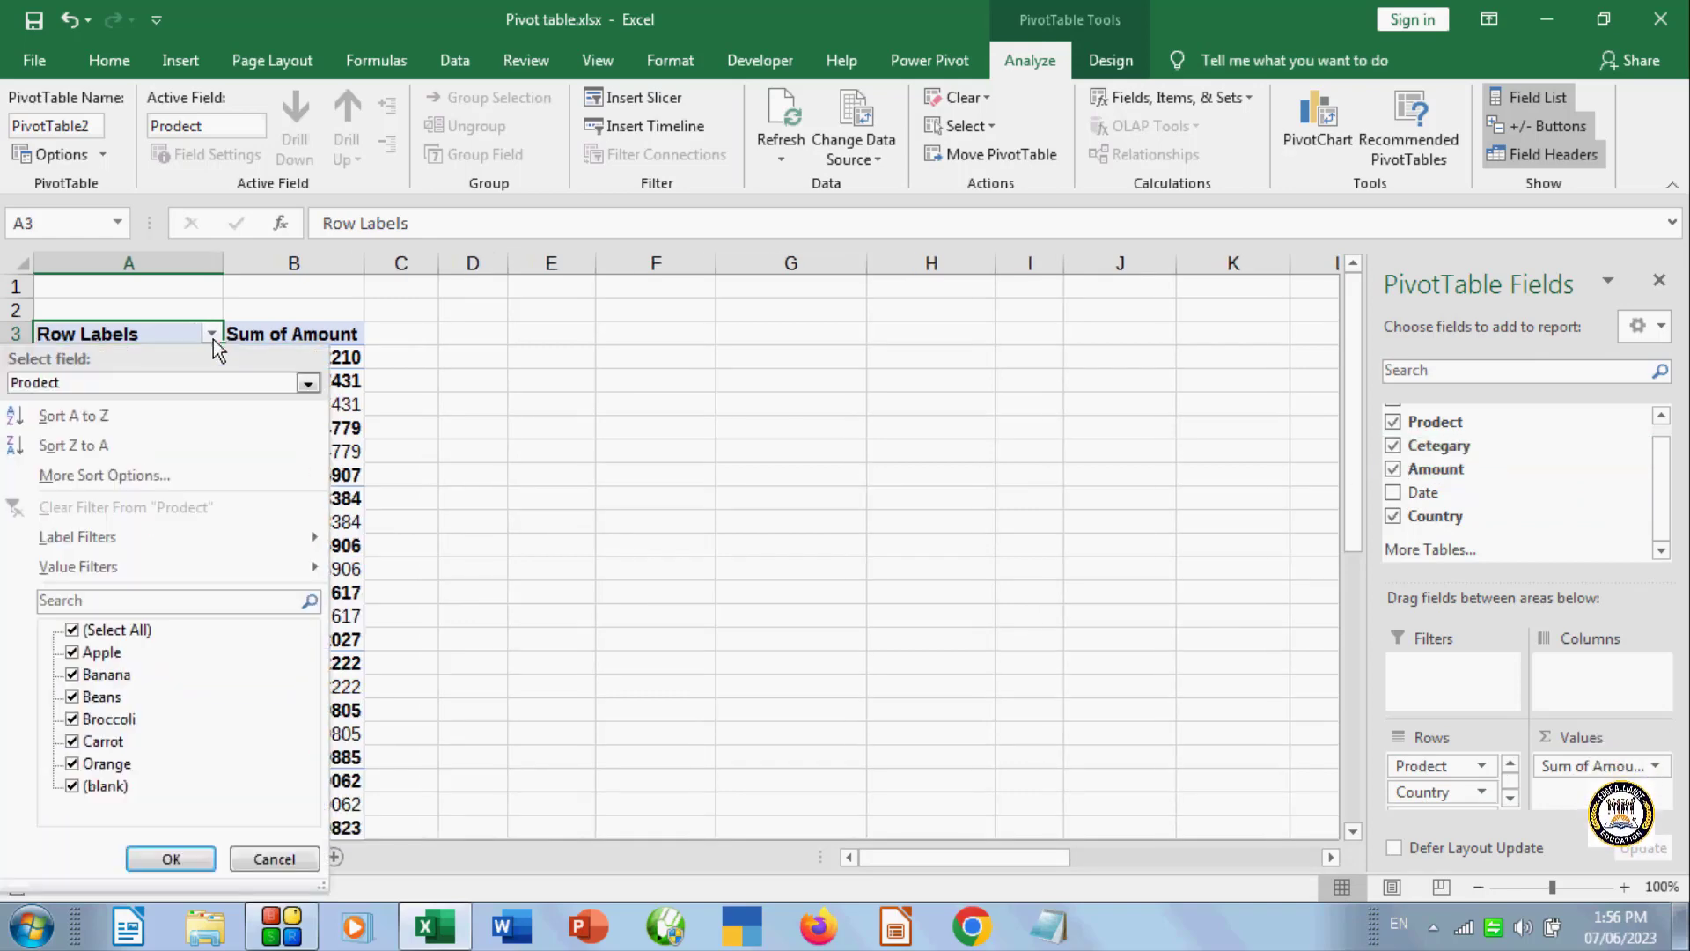
click(273, 860)
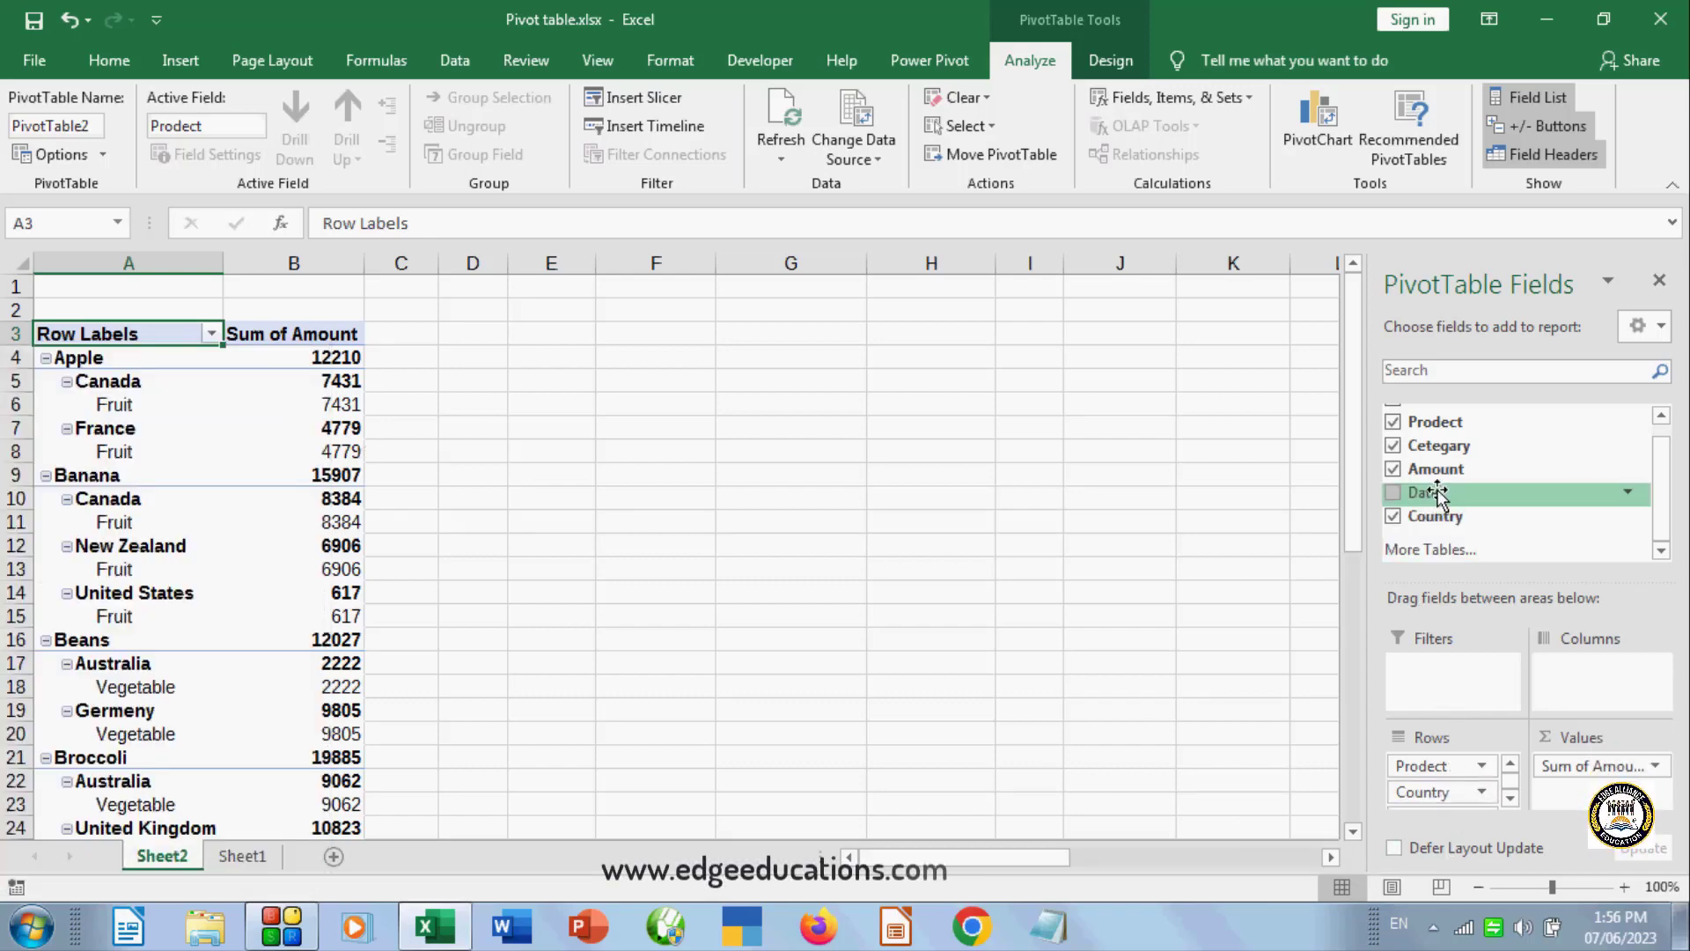
drag(1439, 445, 1440, 692)
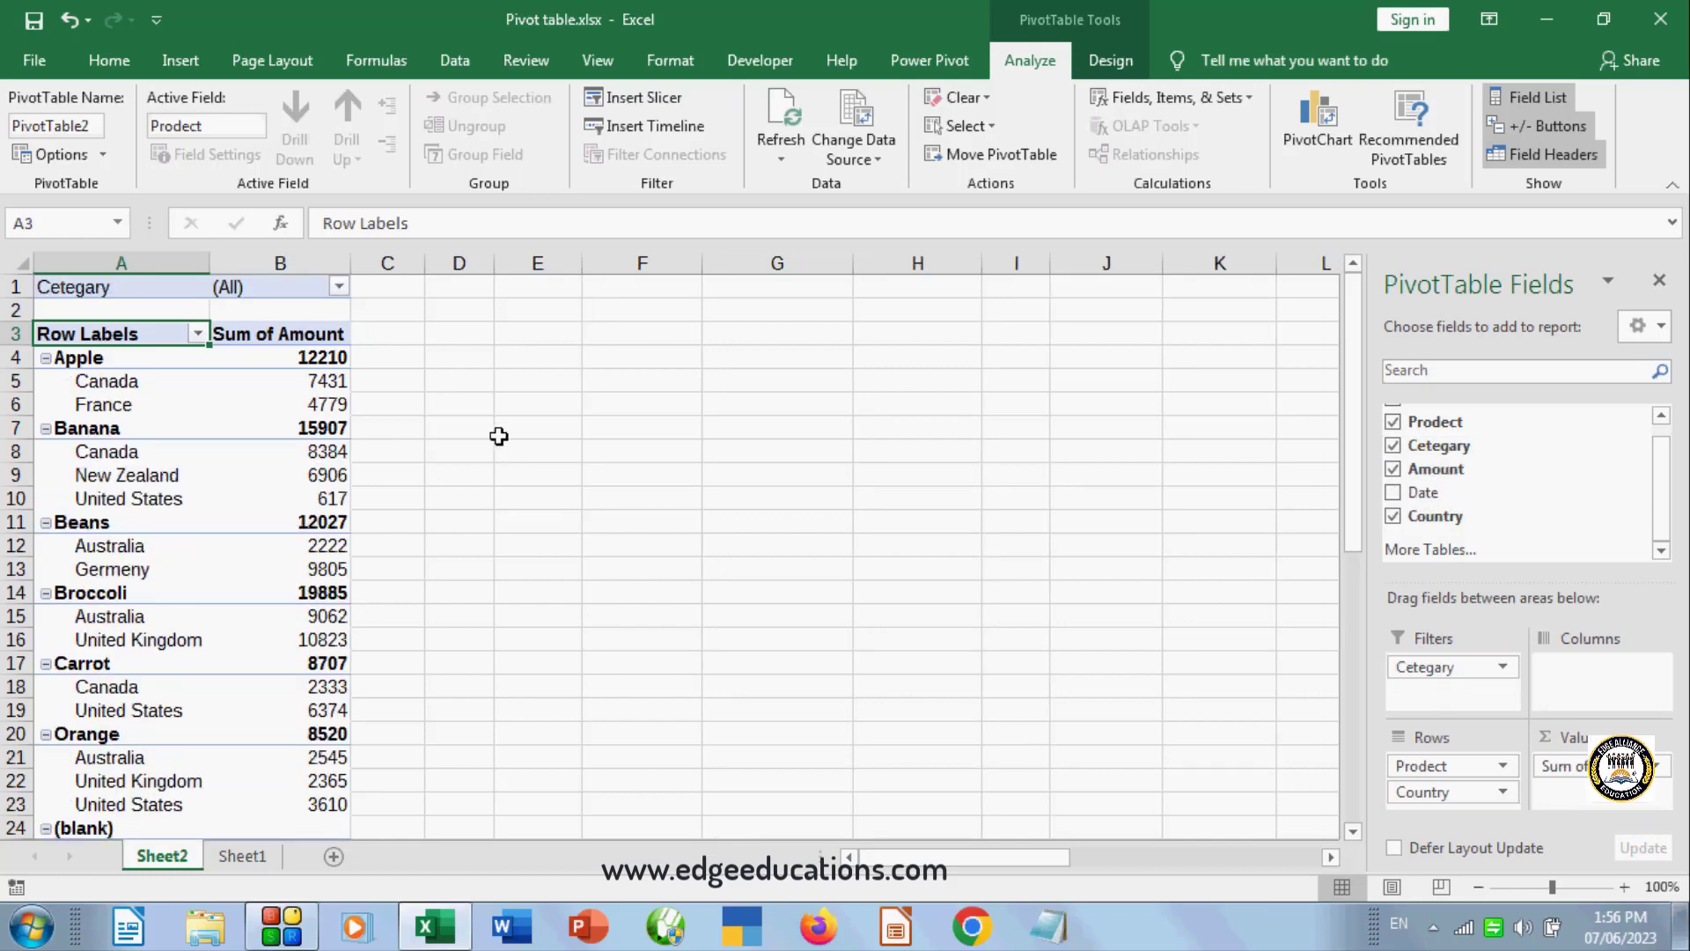
- Examine the Cetegary report filter's choices and the PivotTable amounts with all categories included
click(338, 286)
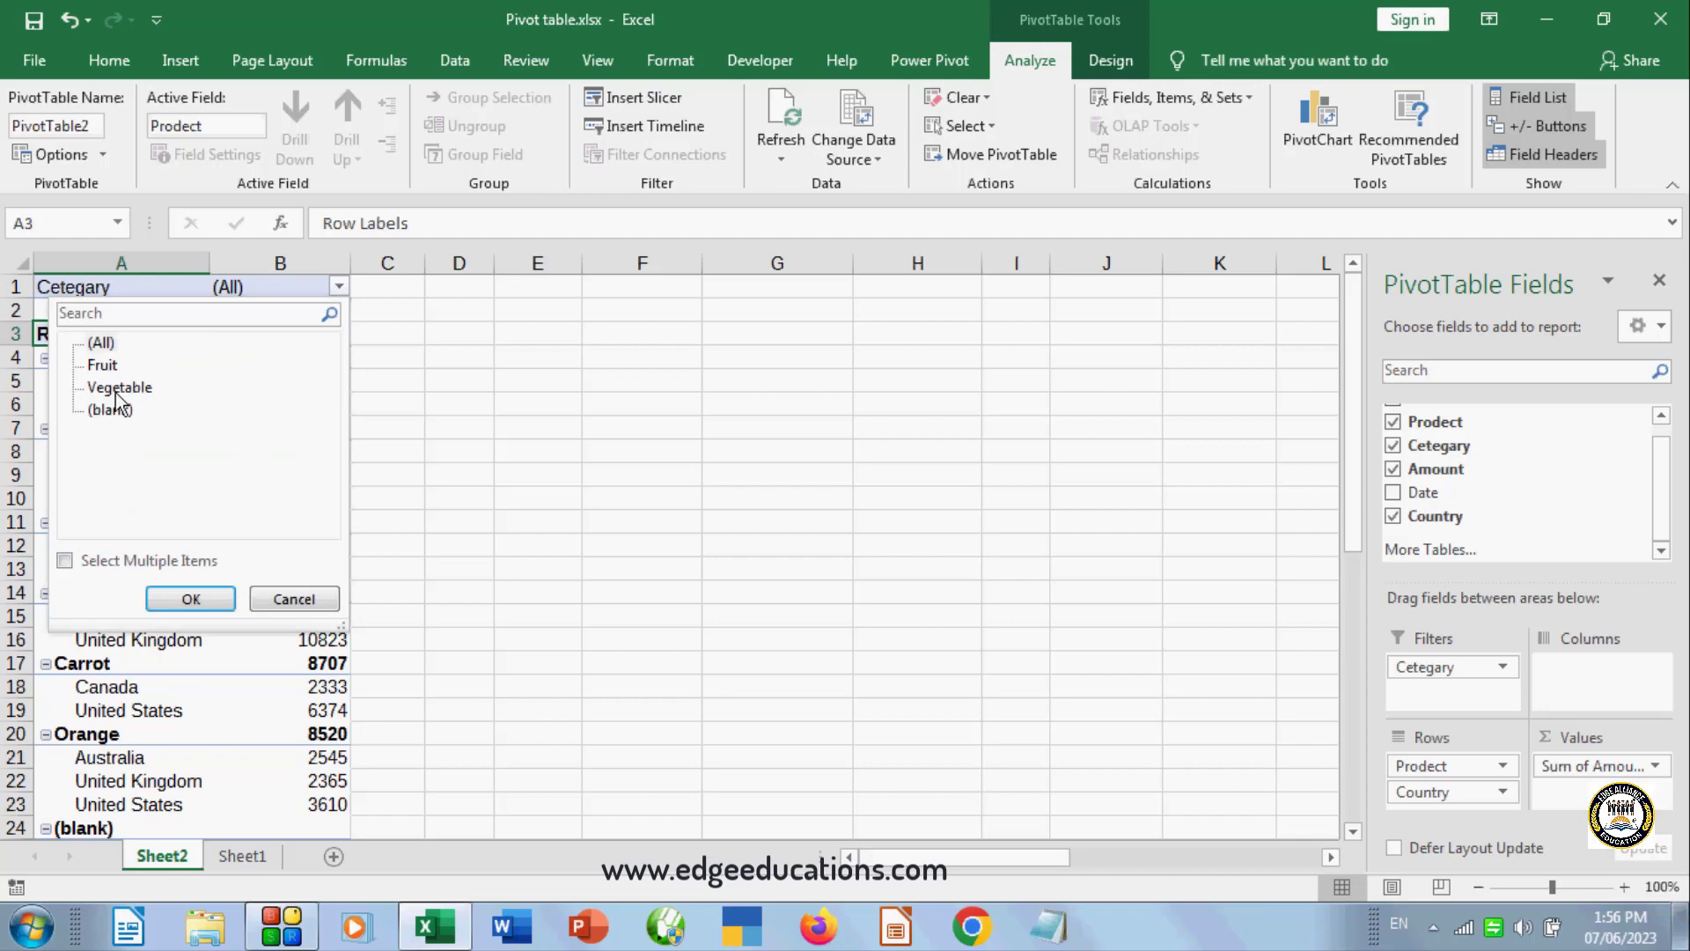
click(291, 600)
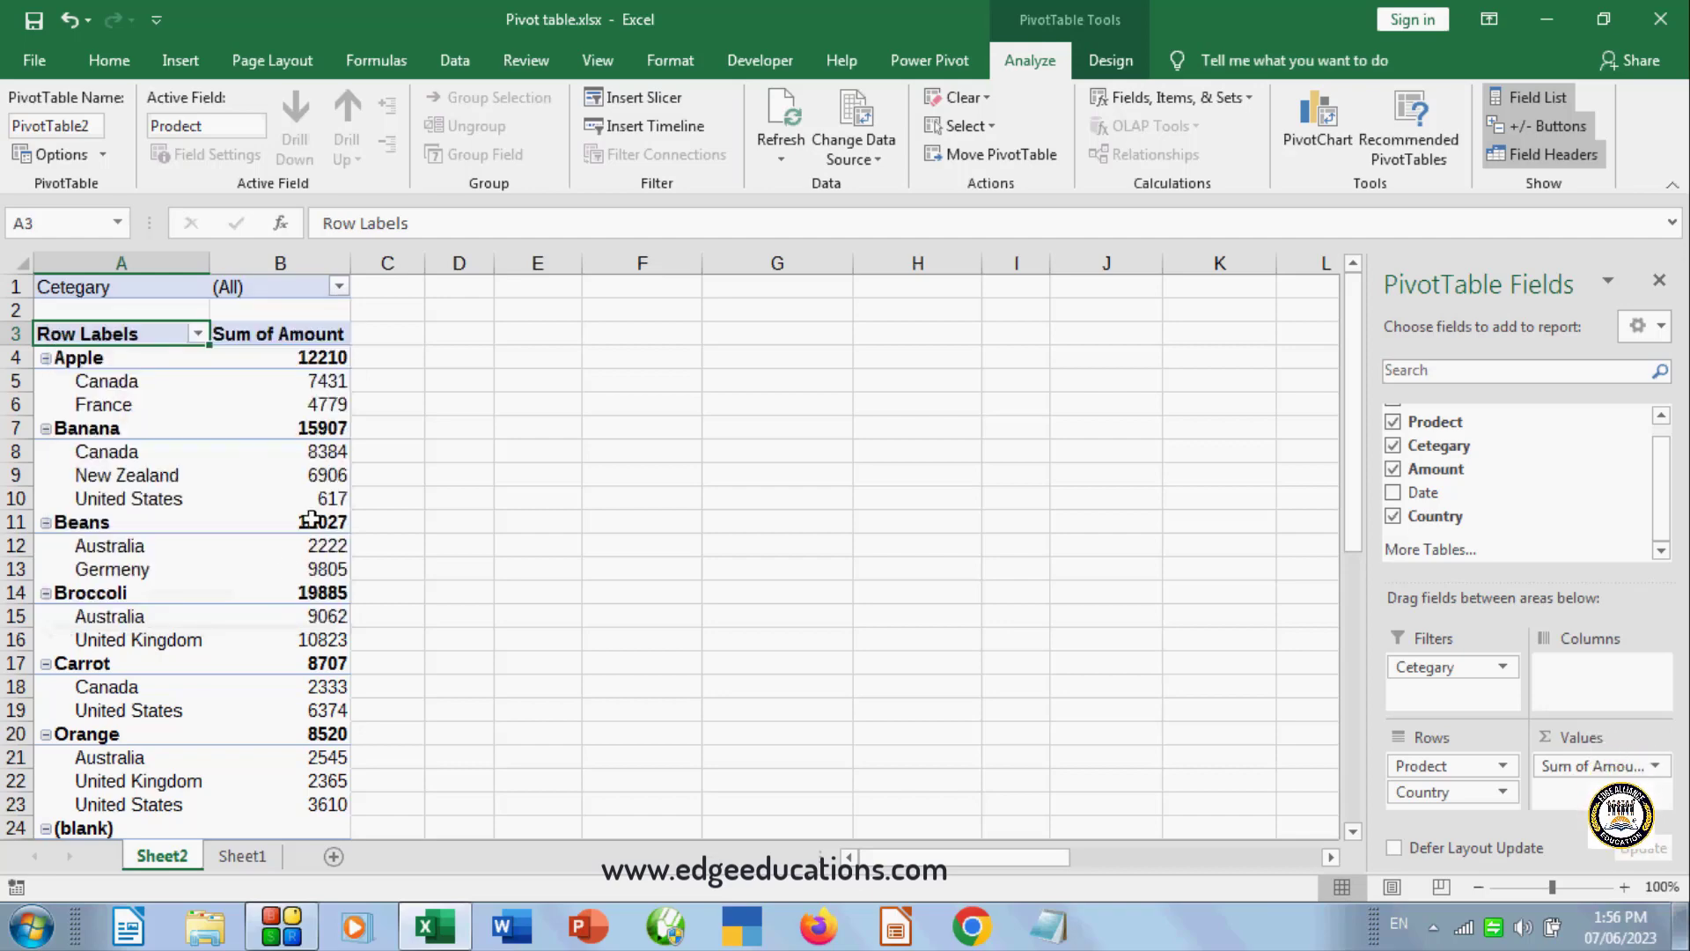
click(340, 287)
click(65, 560)
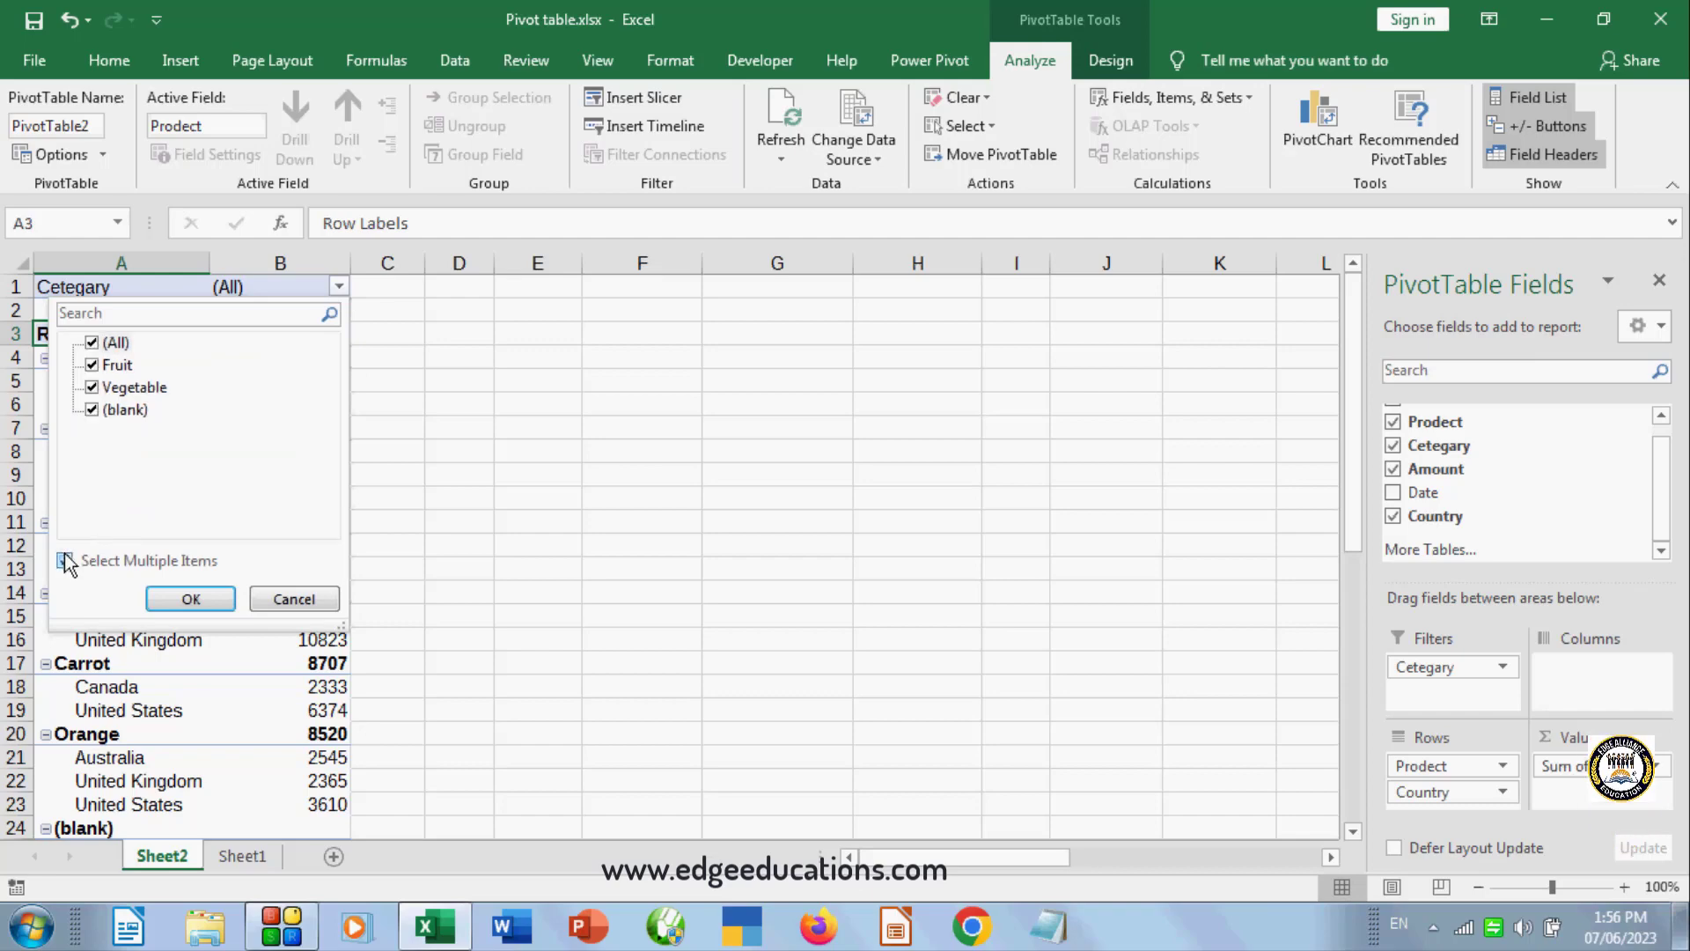
click(225, 599)
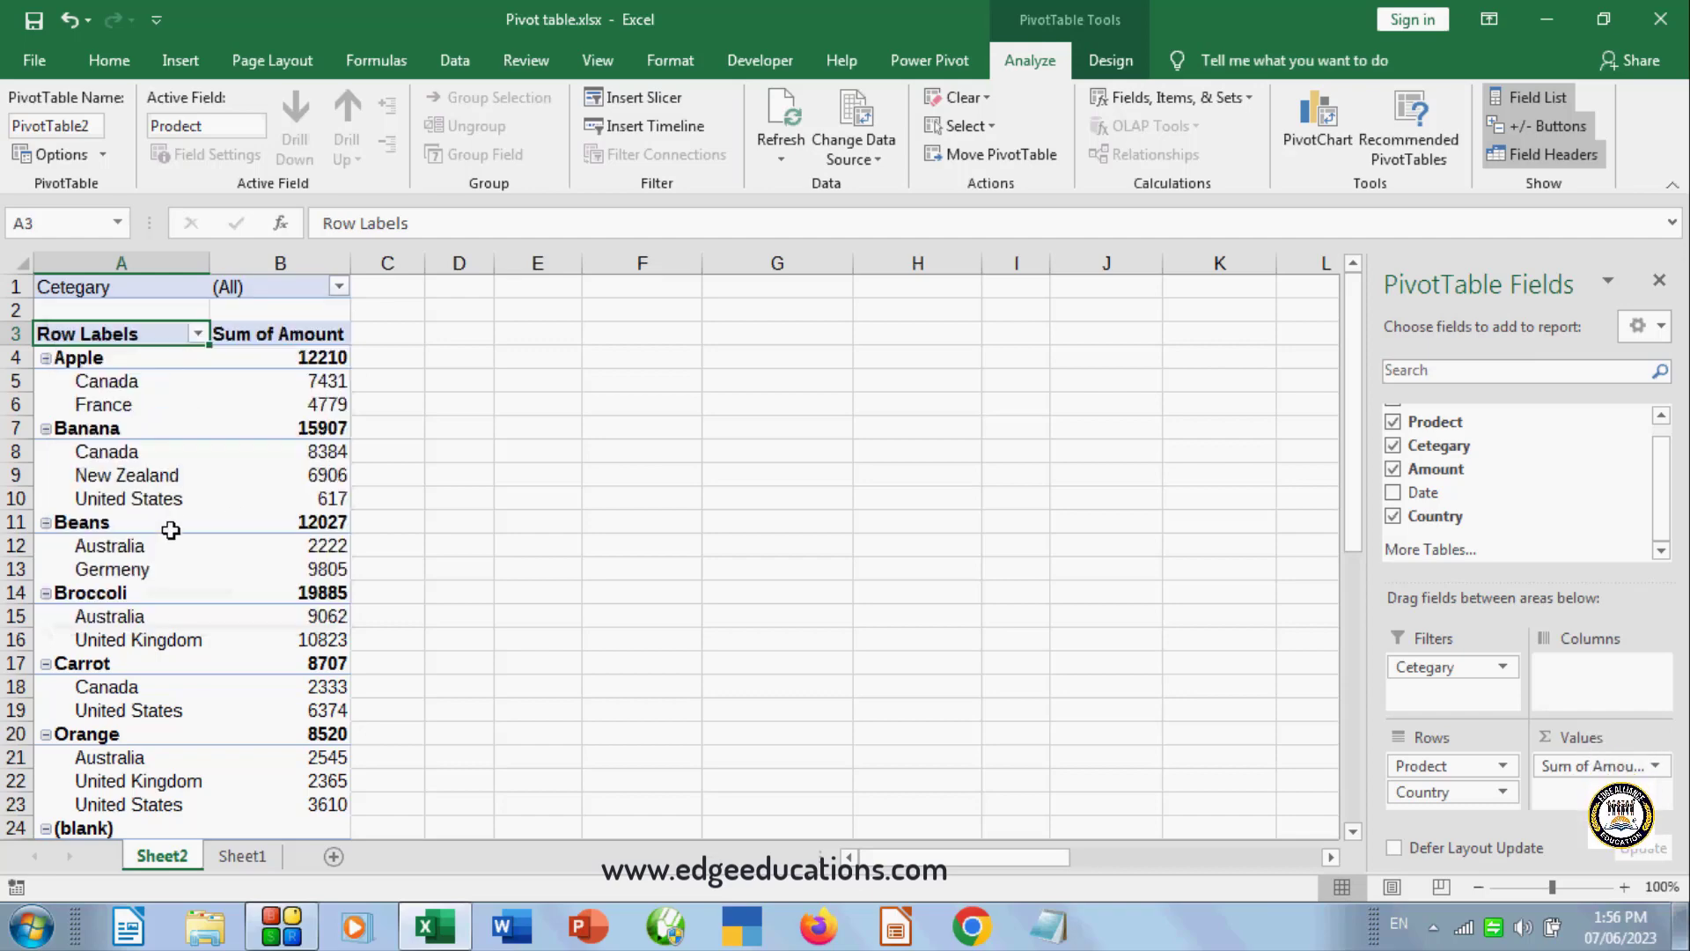
scroll(171, 528, down, 2)
scroll(171, 528, up, 2)
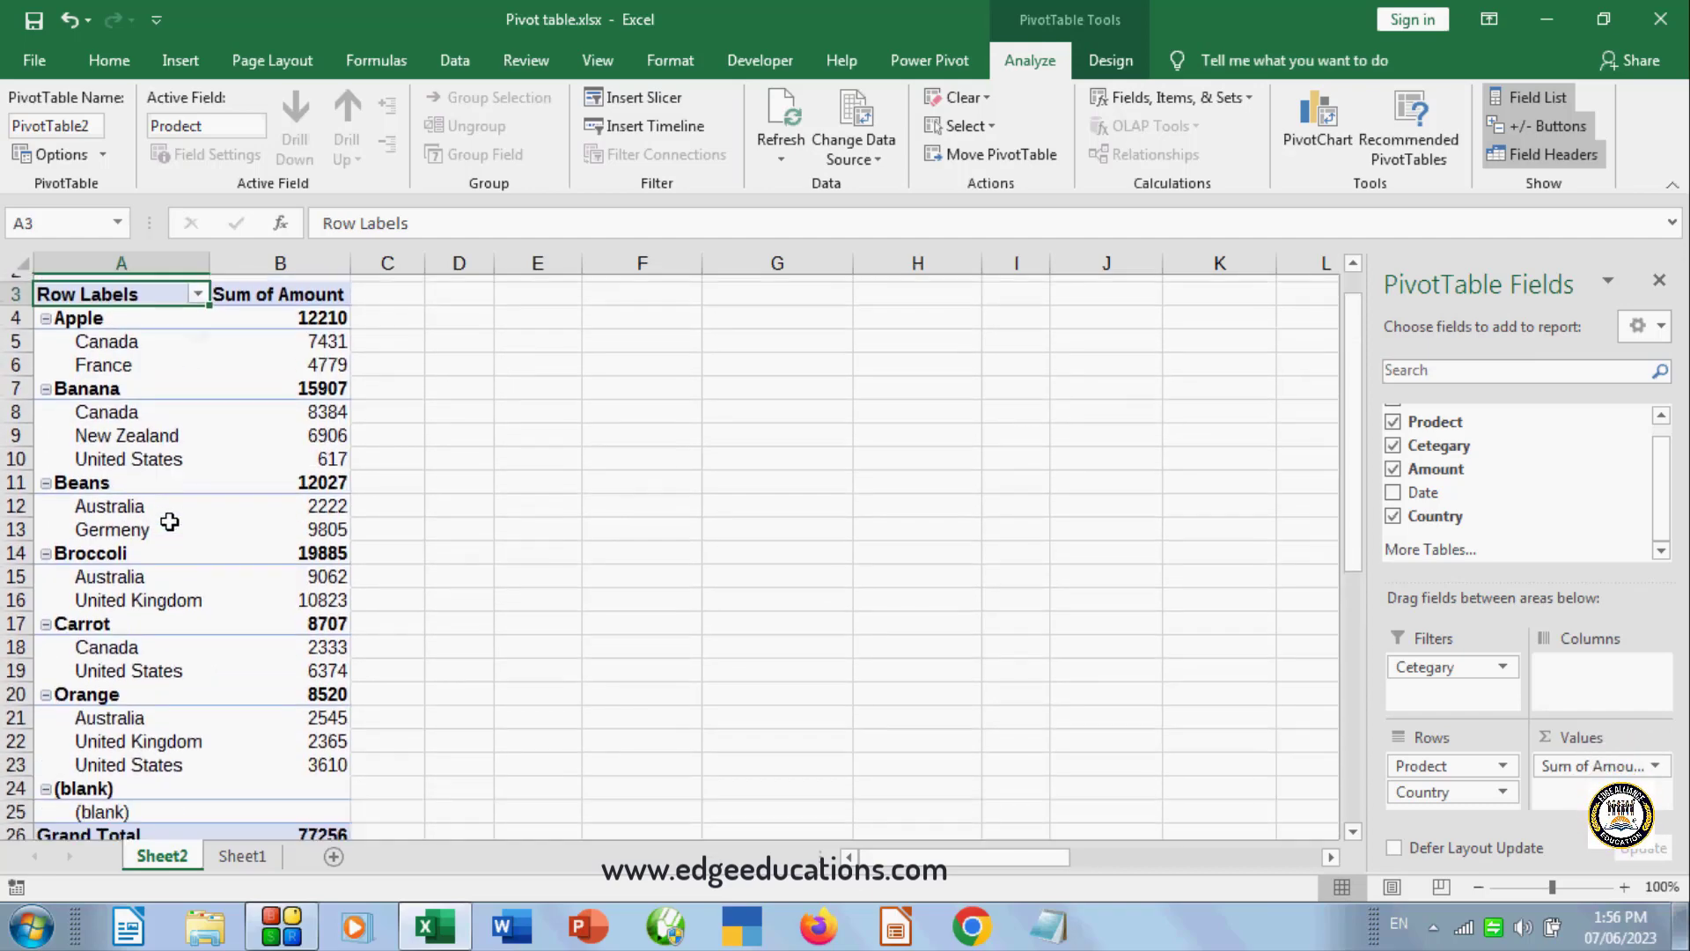
- Enable multiple item selection in the Cetegary report filter and show only Fruit
click(337, 285)
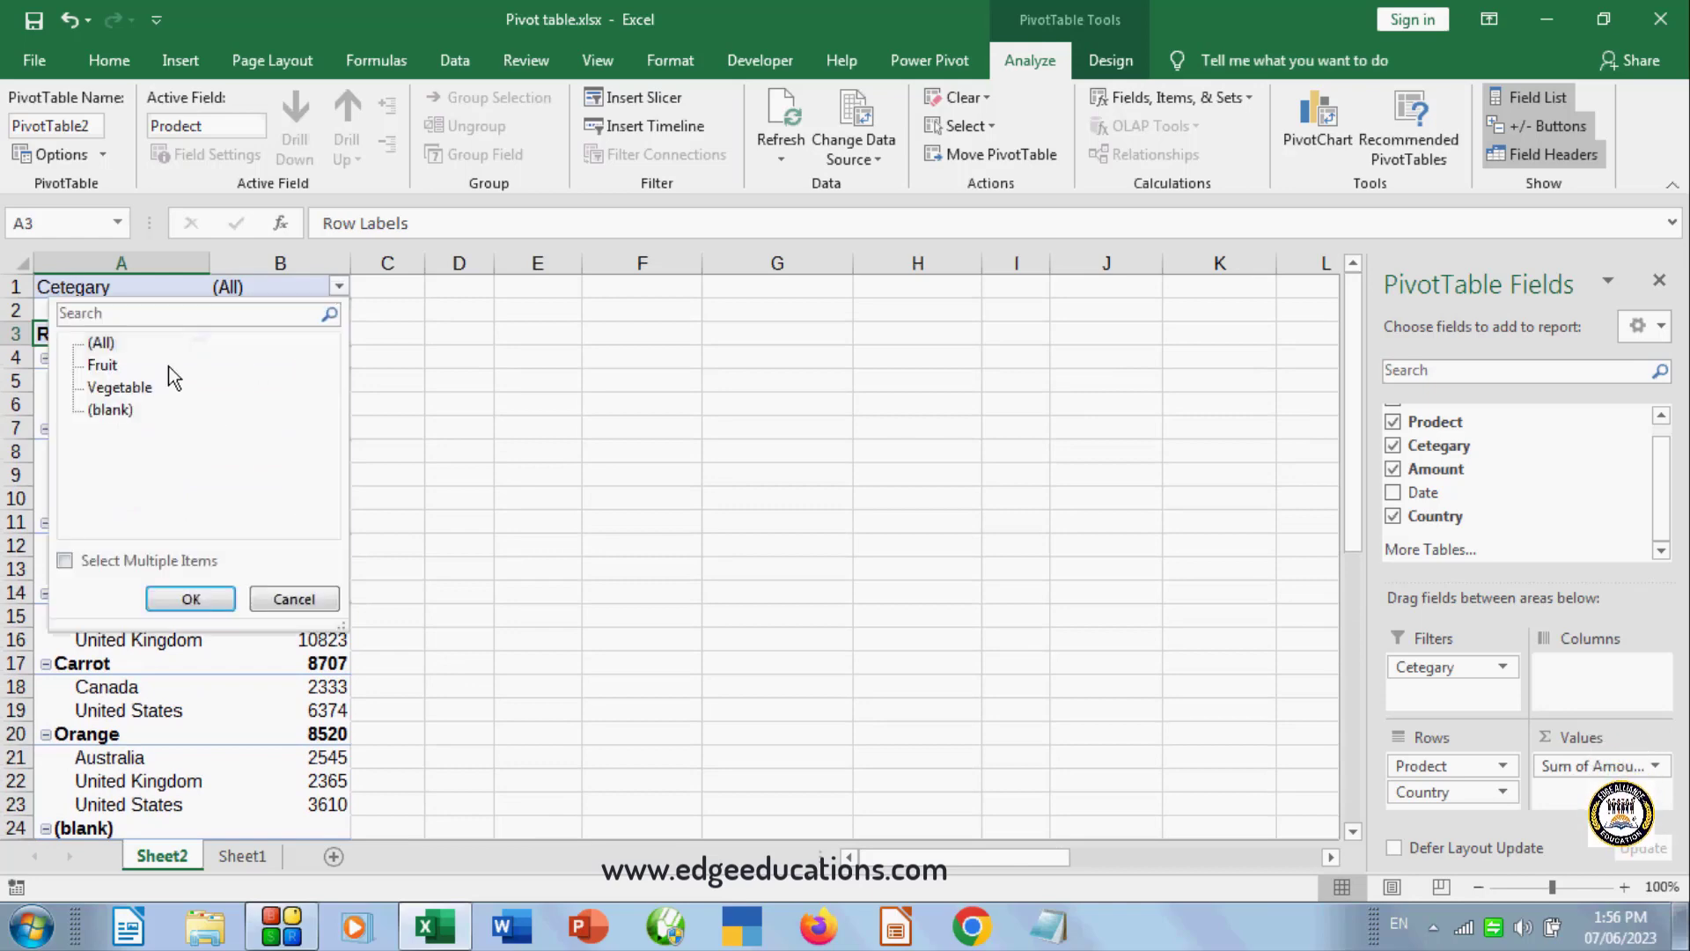
click(65, 561)
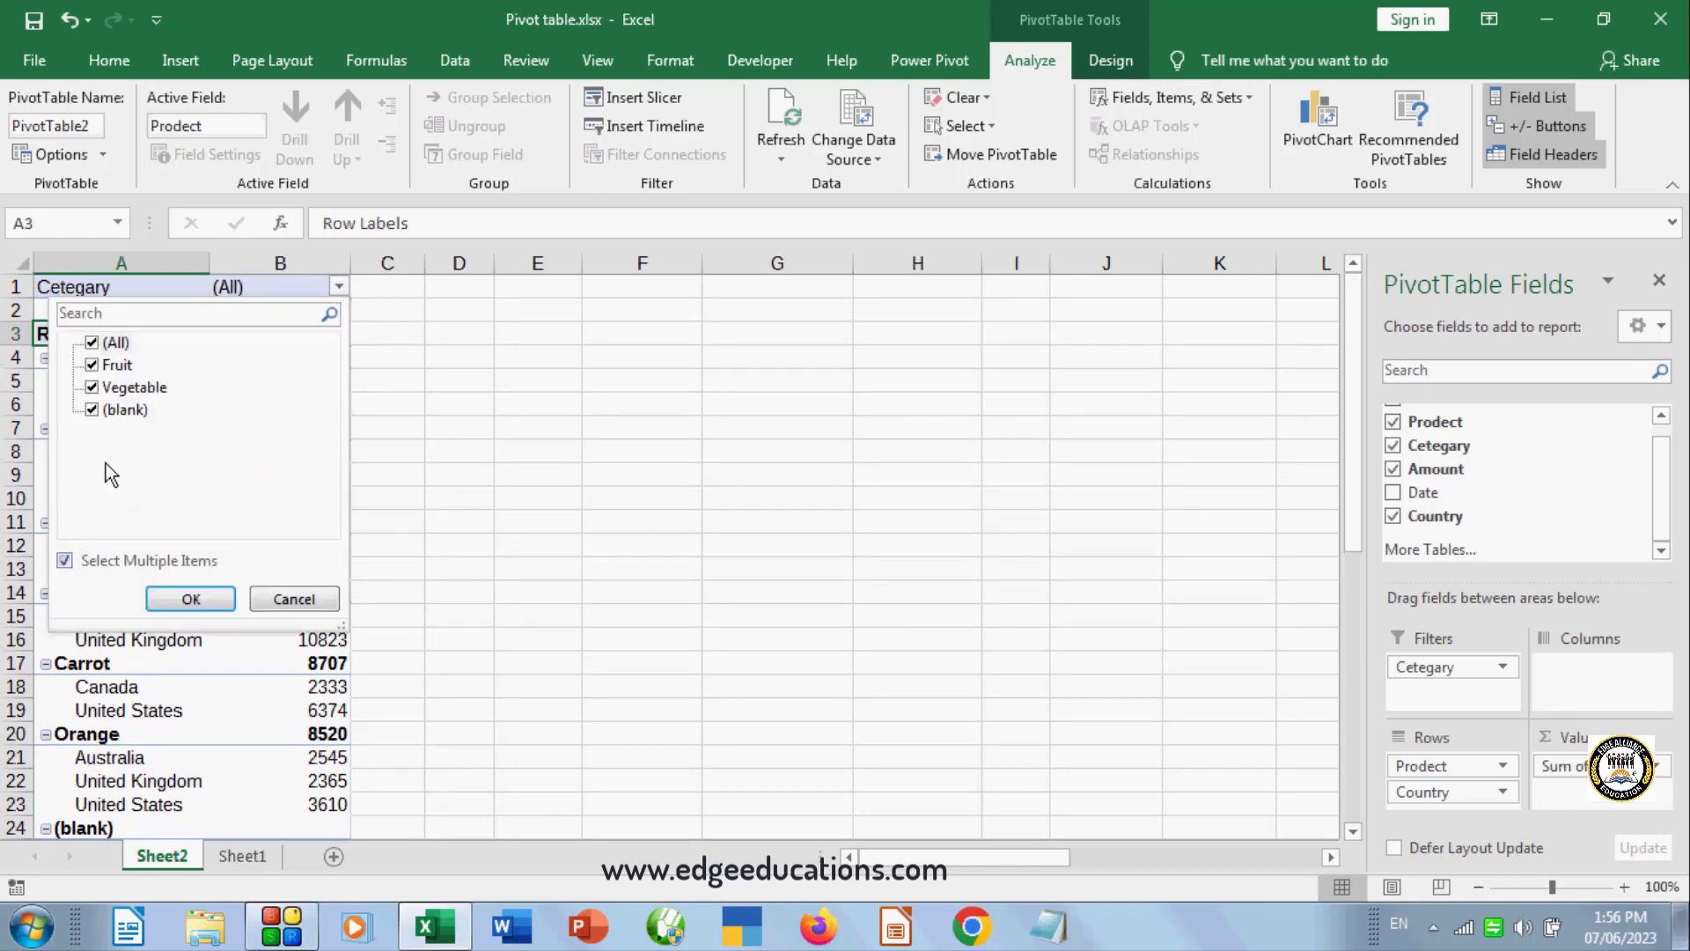
click(92, 343)
click(92, 365)
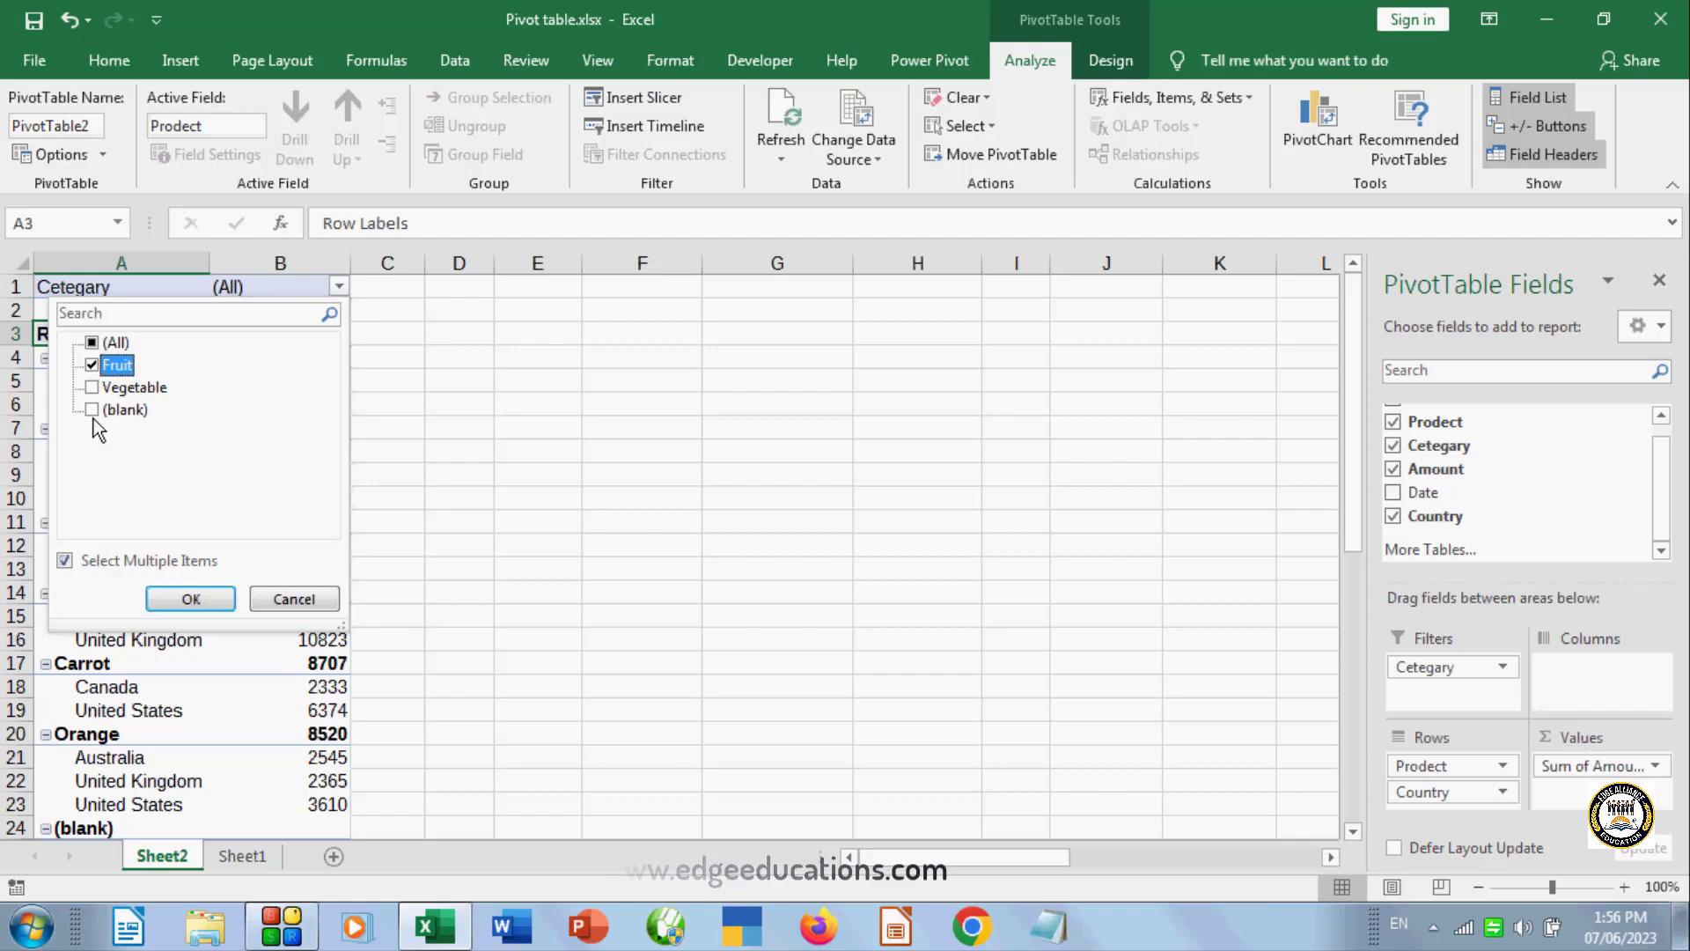
click(190, 599)
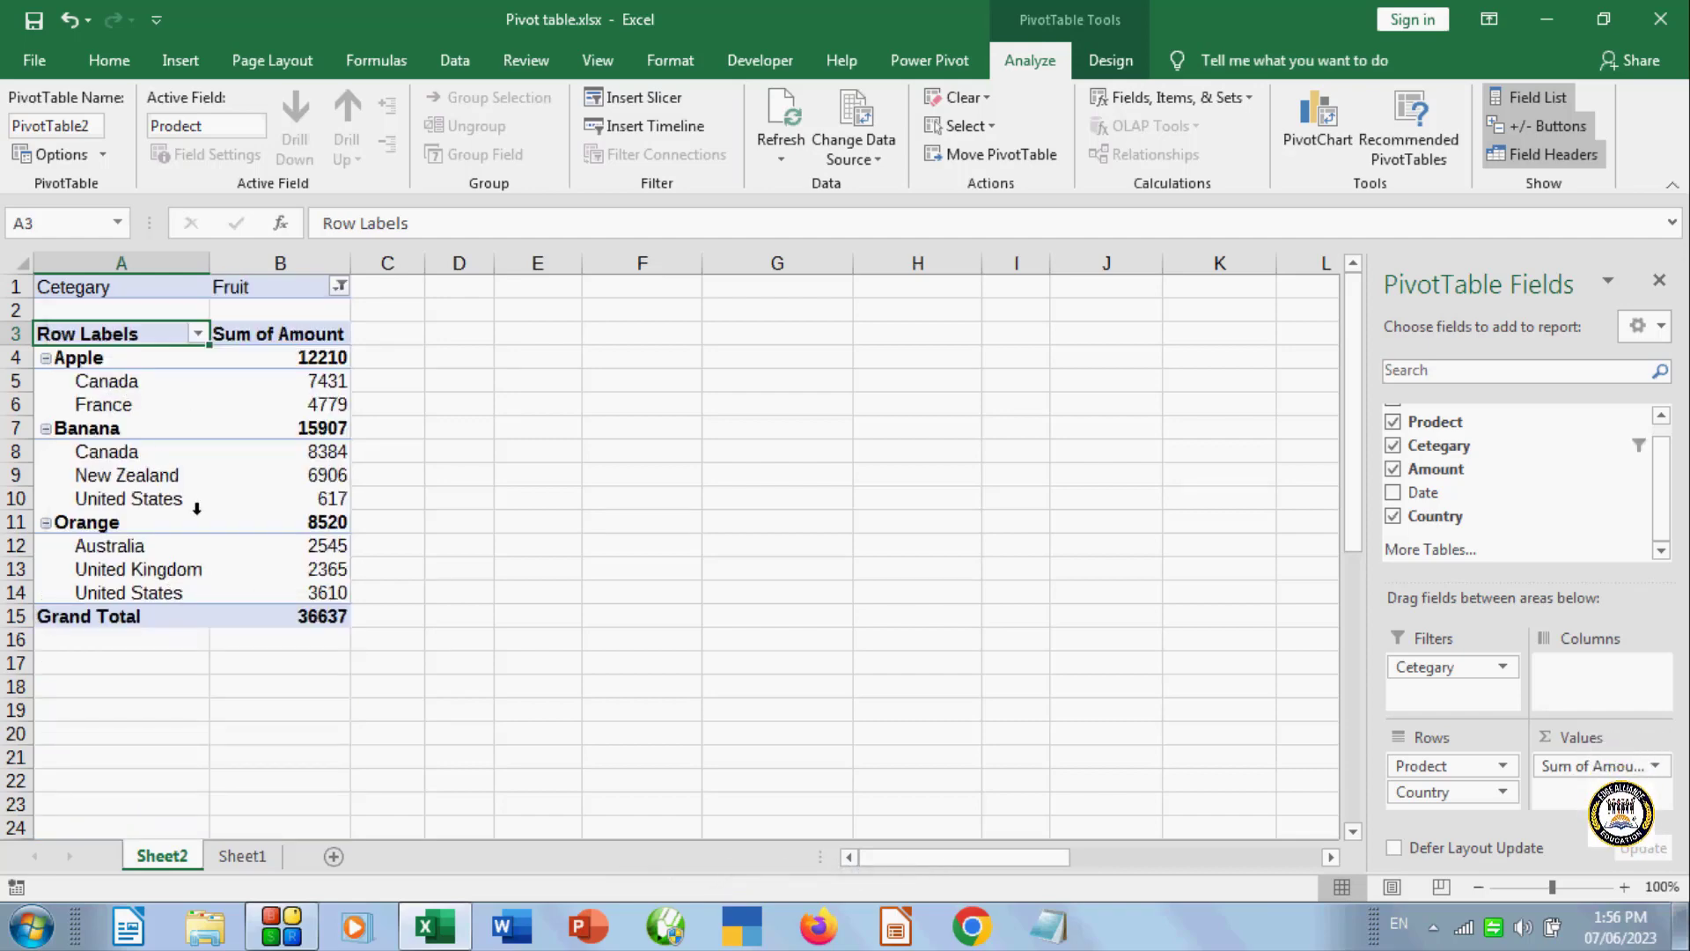
- Change the Cetegary report filter to show only Vegetable
click(340, 286)
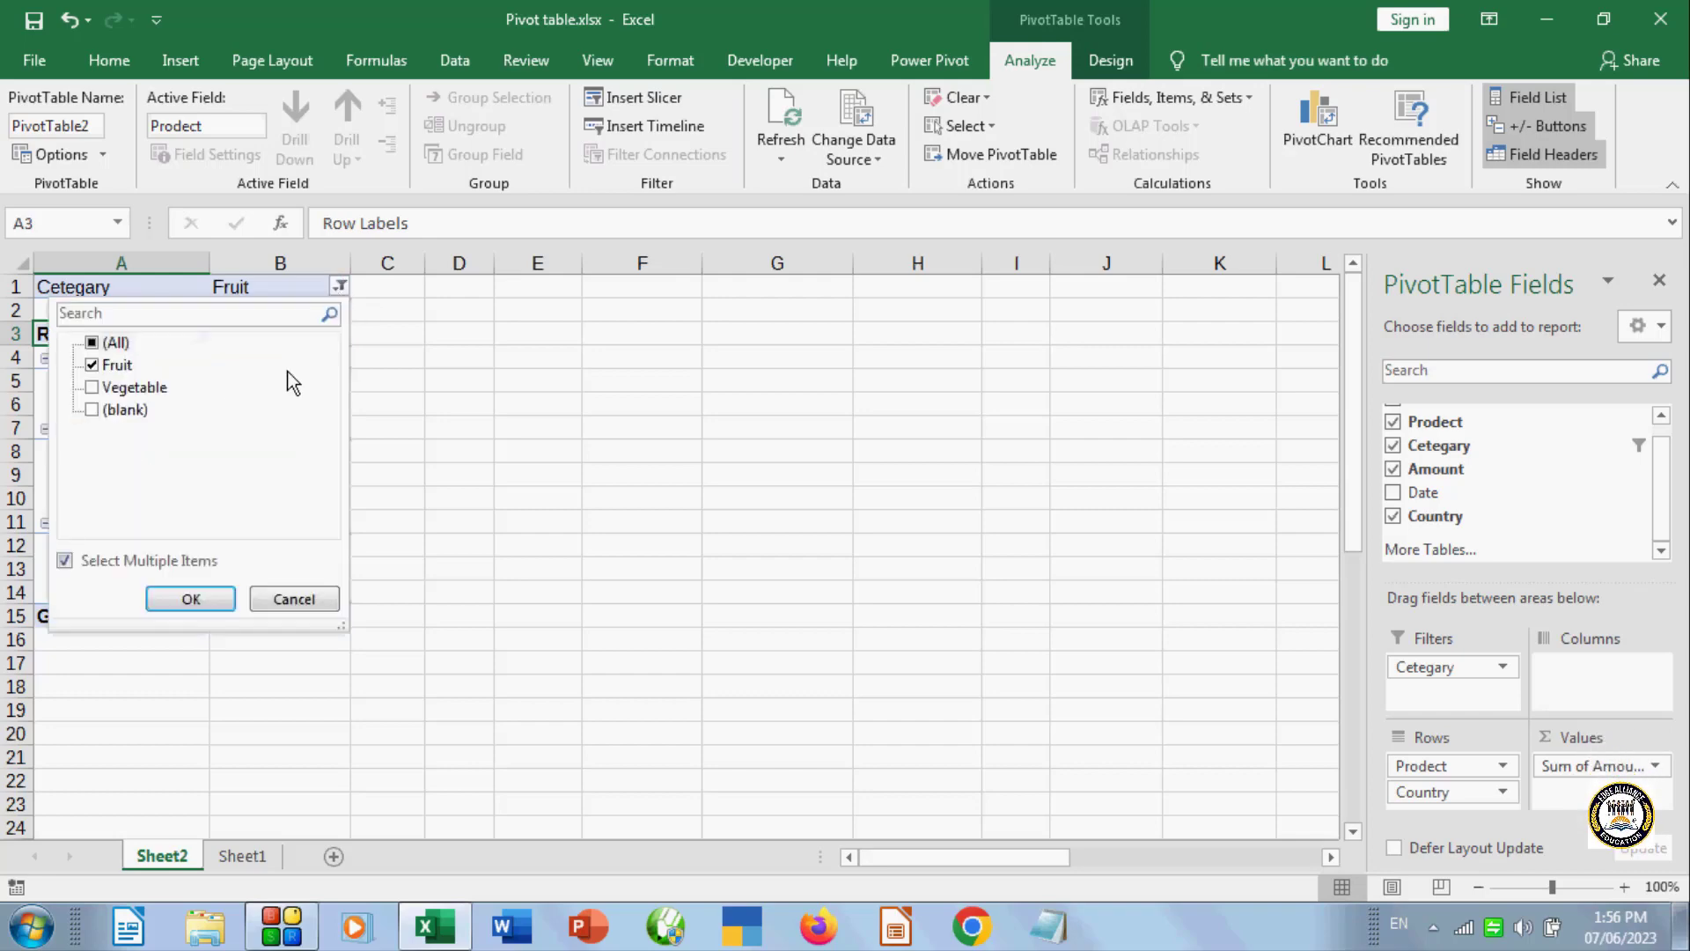
click(91, 388)
click(184, 598)
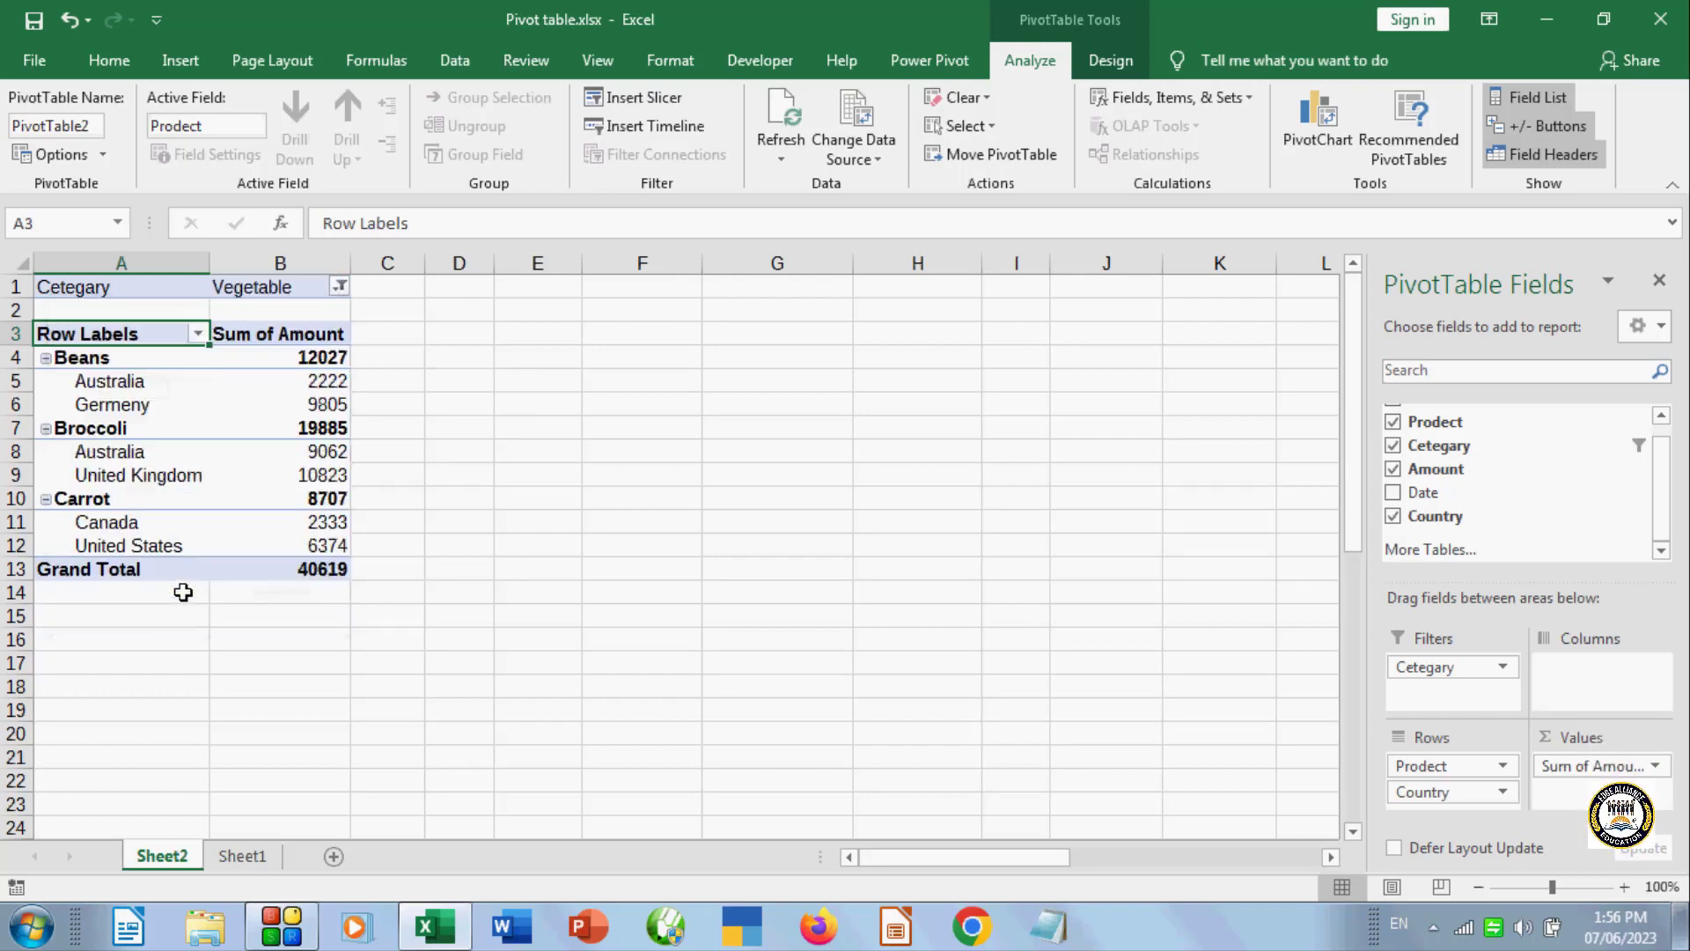
- Reset the Cetegary report filter to all categories and review the full PivotTable and its field list
click(340, 286)
click(92, 342)
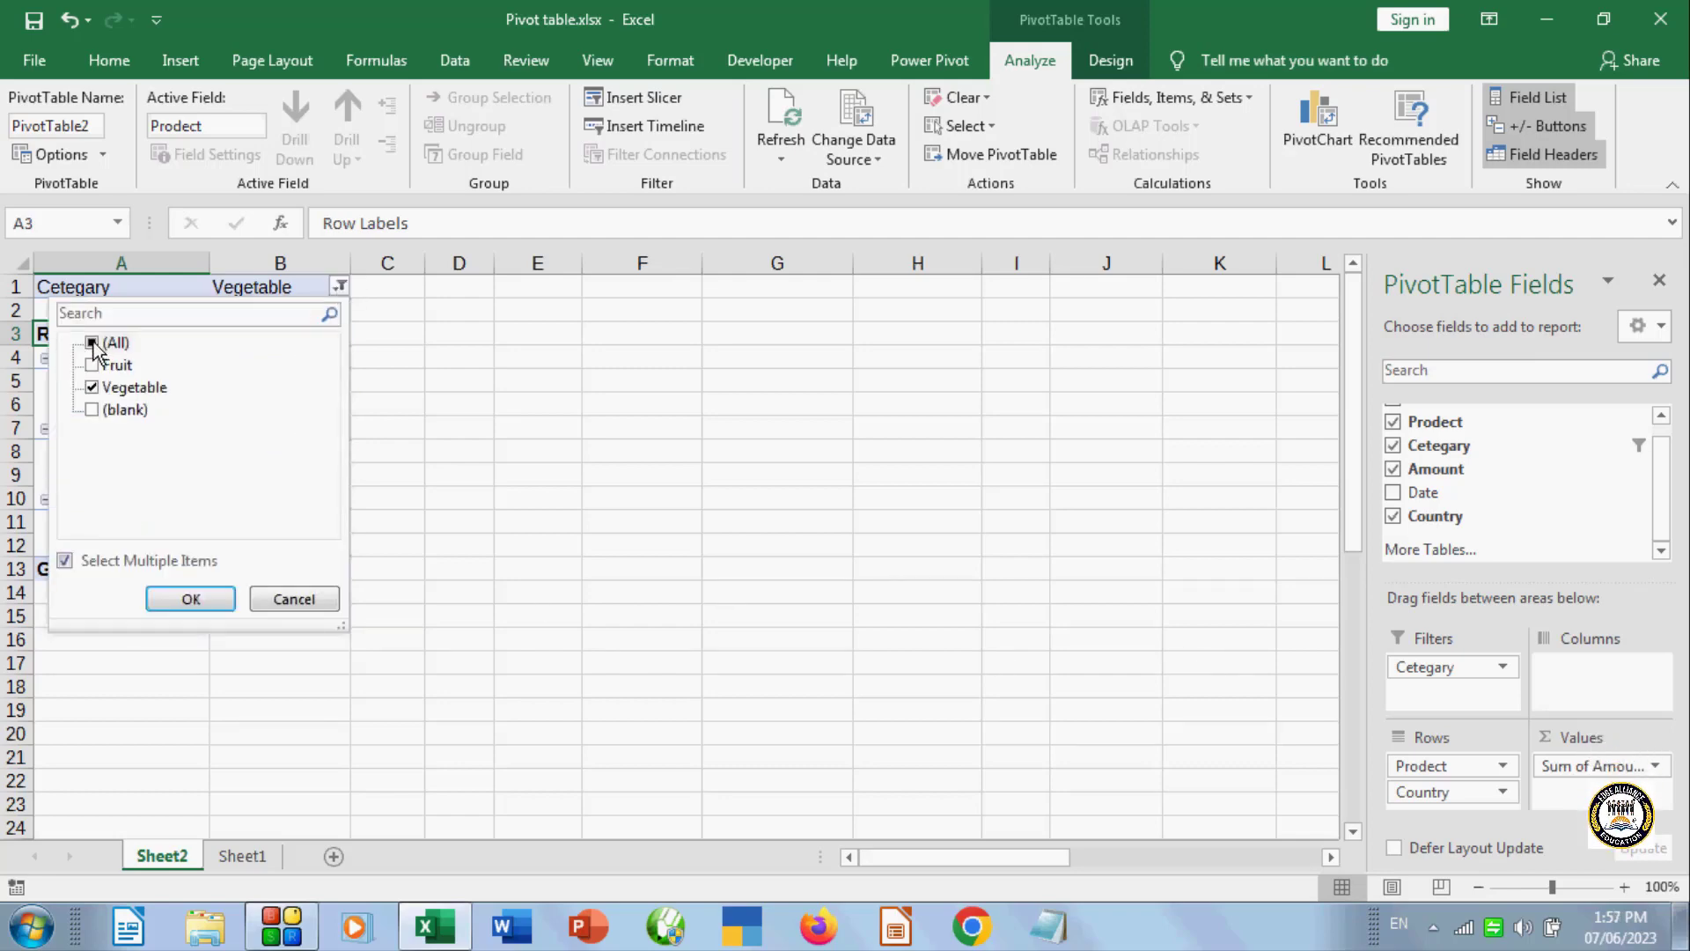
click(156, 598)
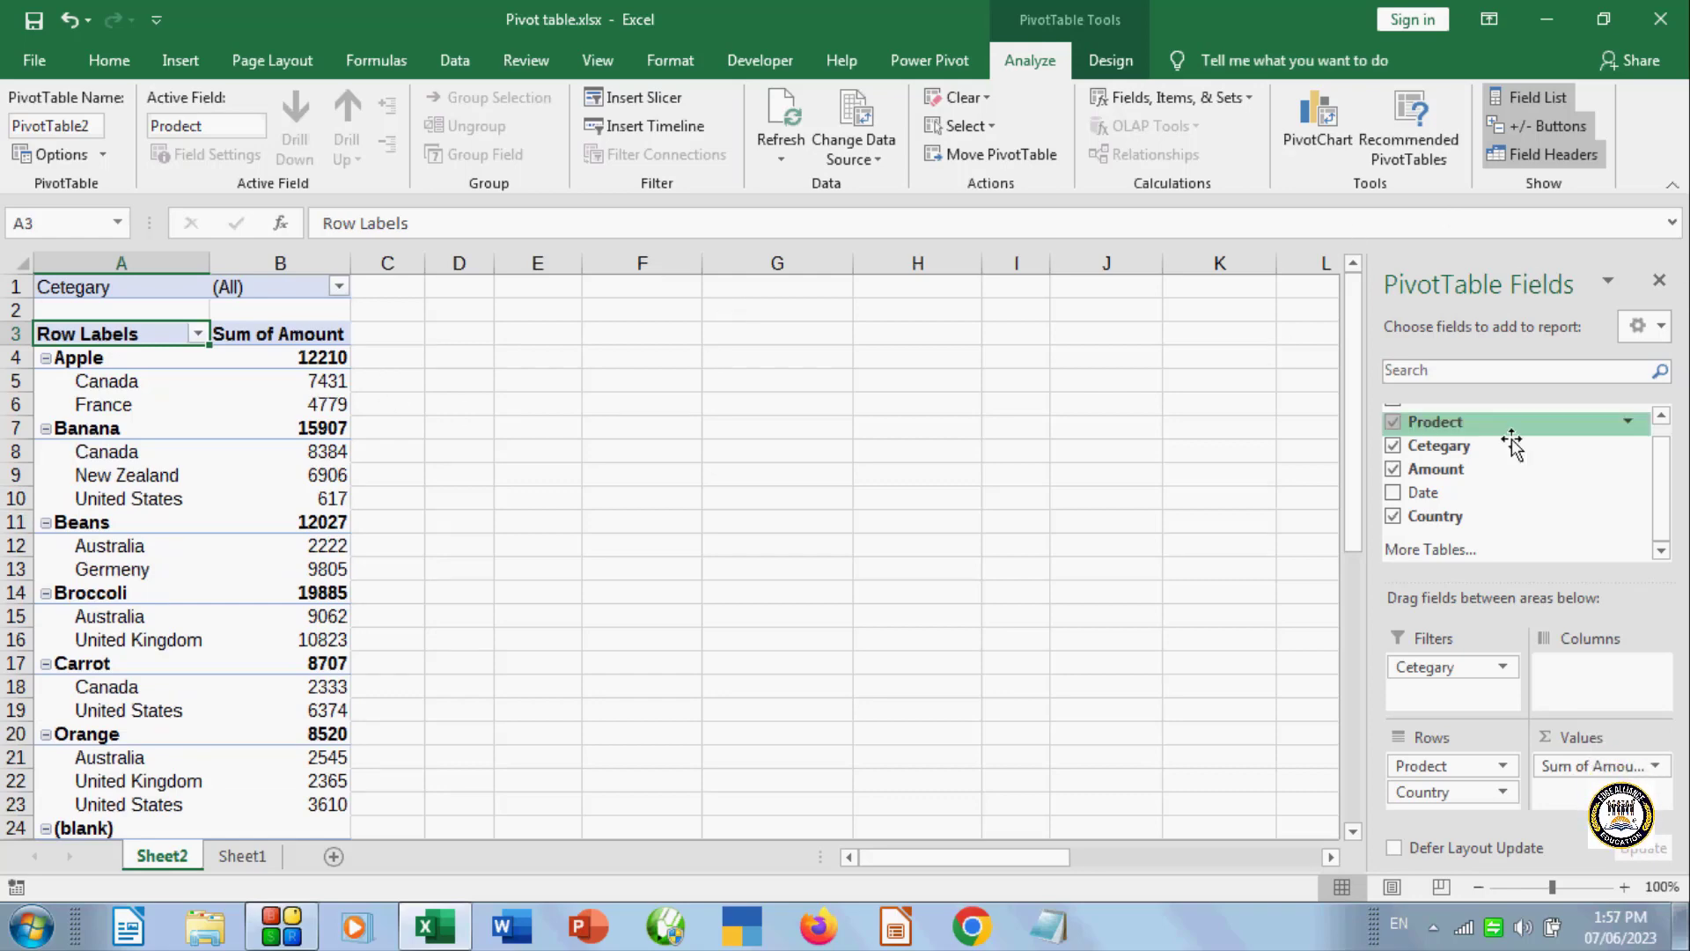
scroll(1653, 493, up, 1)
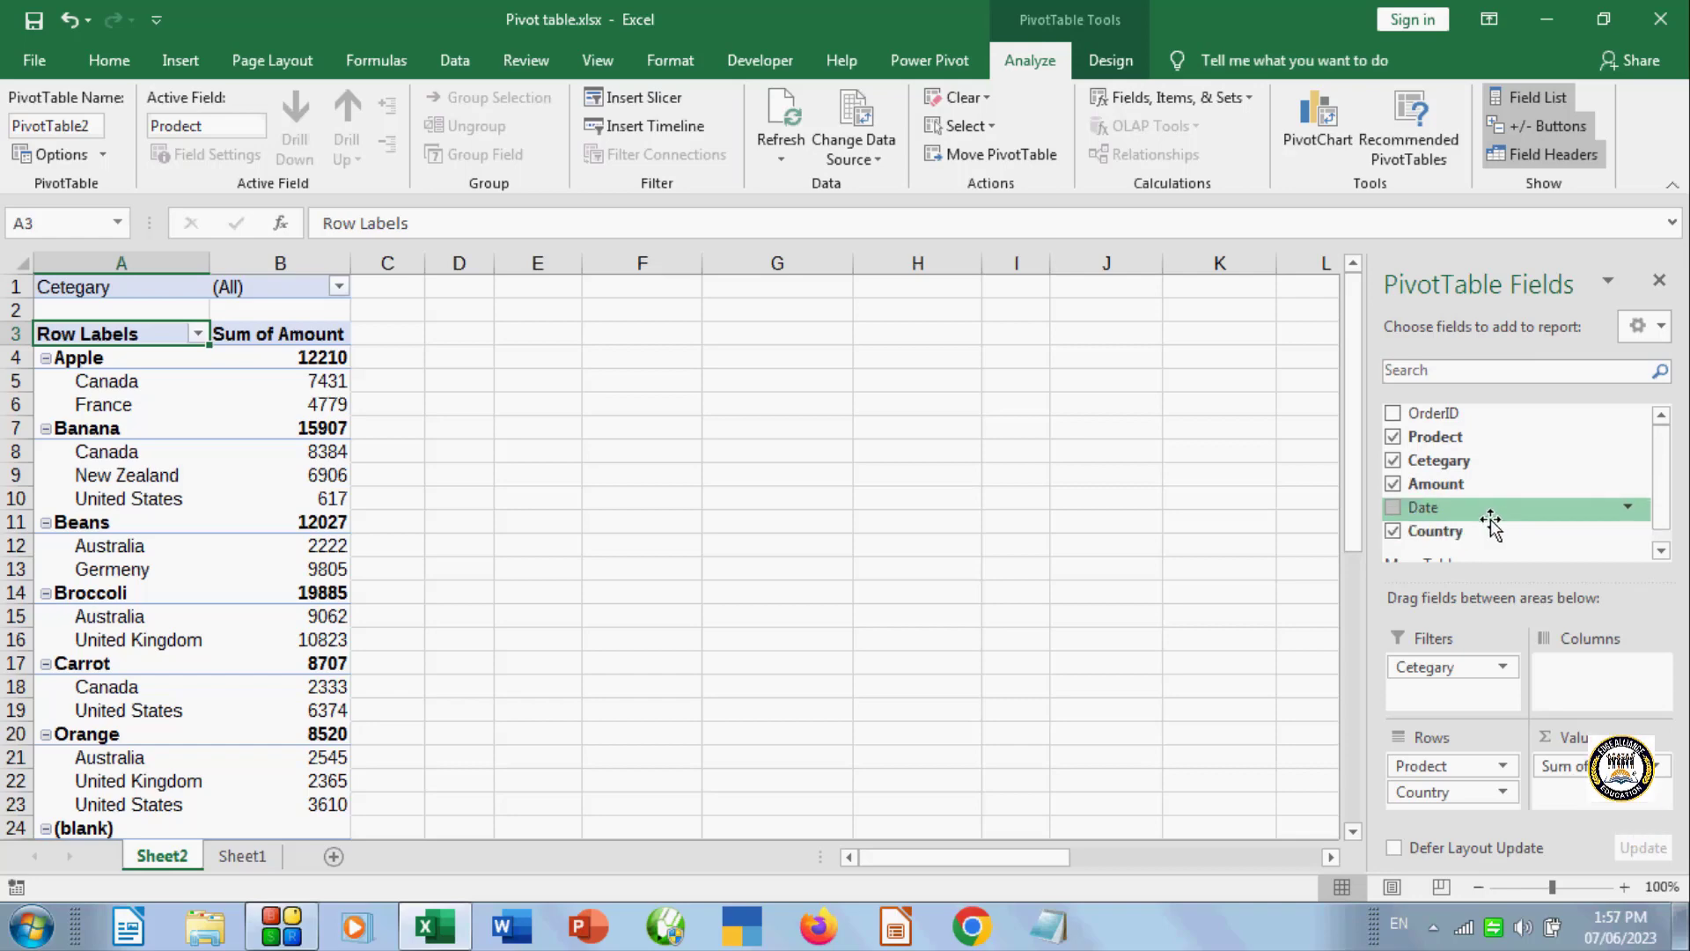
scroll(1485, 518, down, 2)
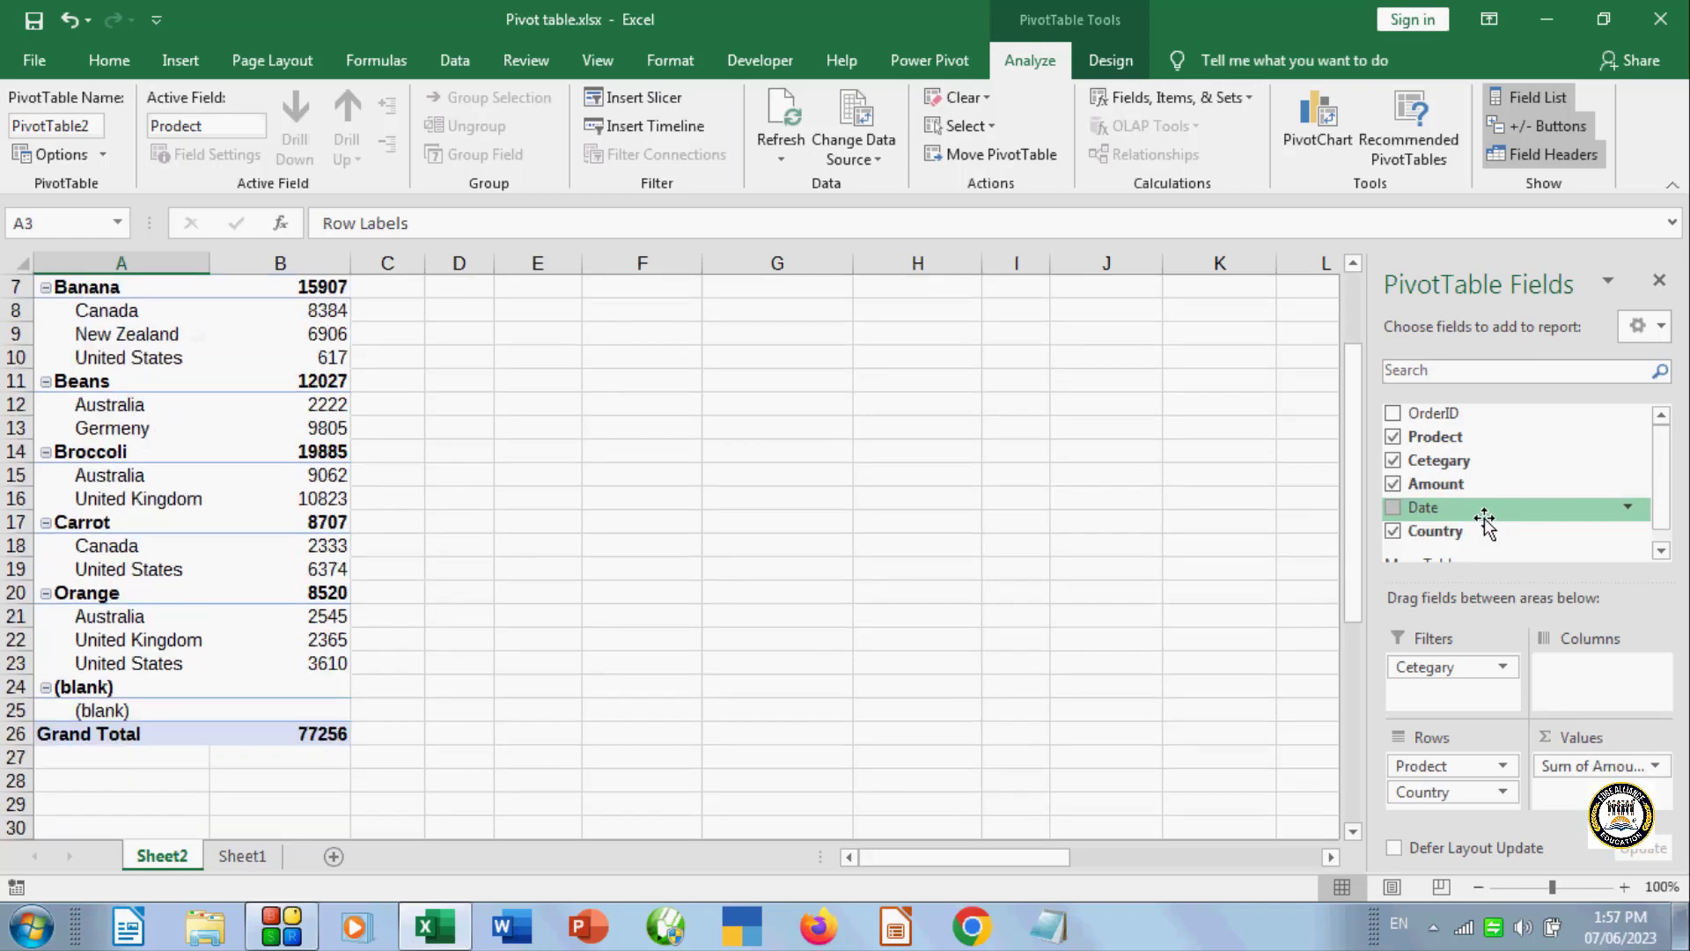
scroll(1484, 517, up, 2)
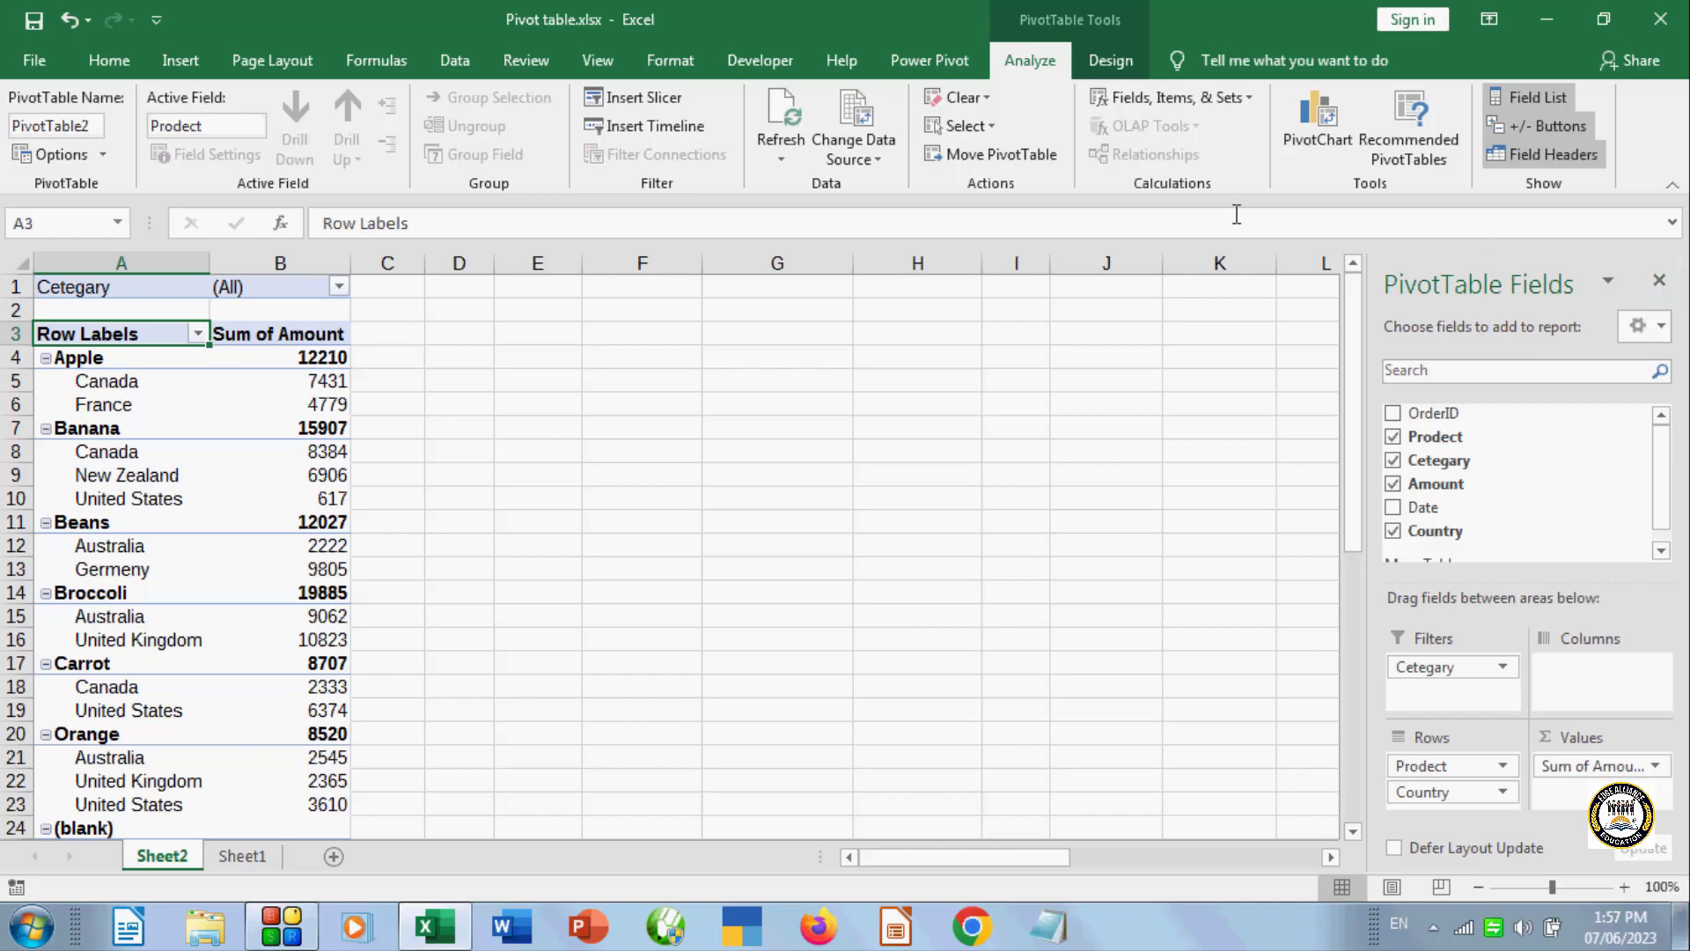
- Insert a Clustered Column PivotChart of the PivotTable amounts and close the chart's field list
click(1319, 139)
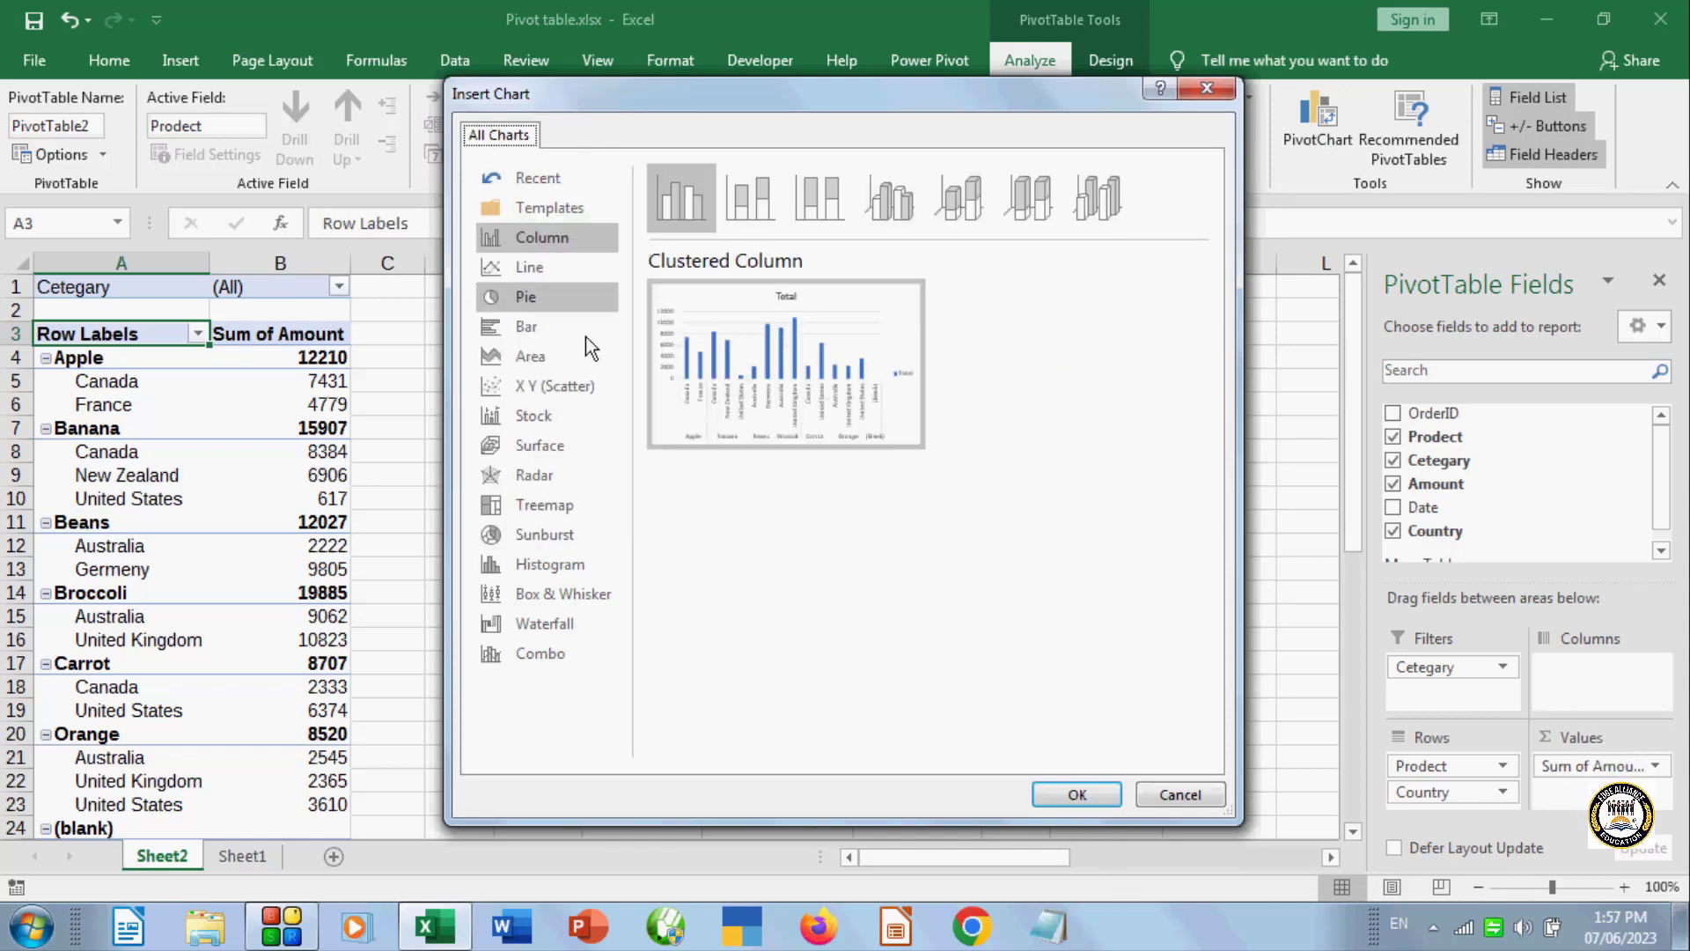
click(1063, 794)
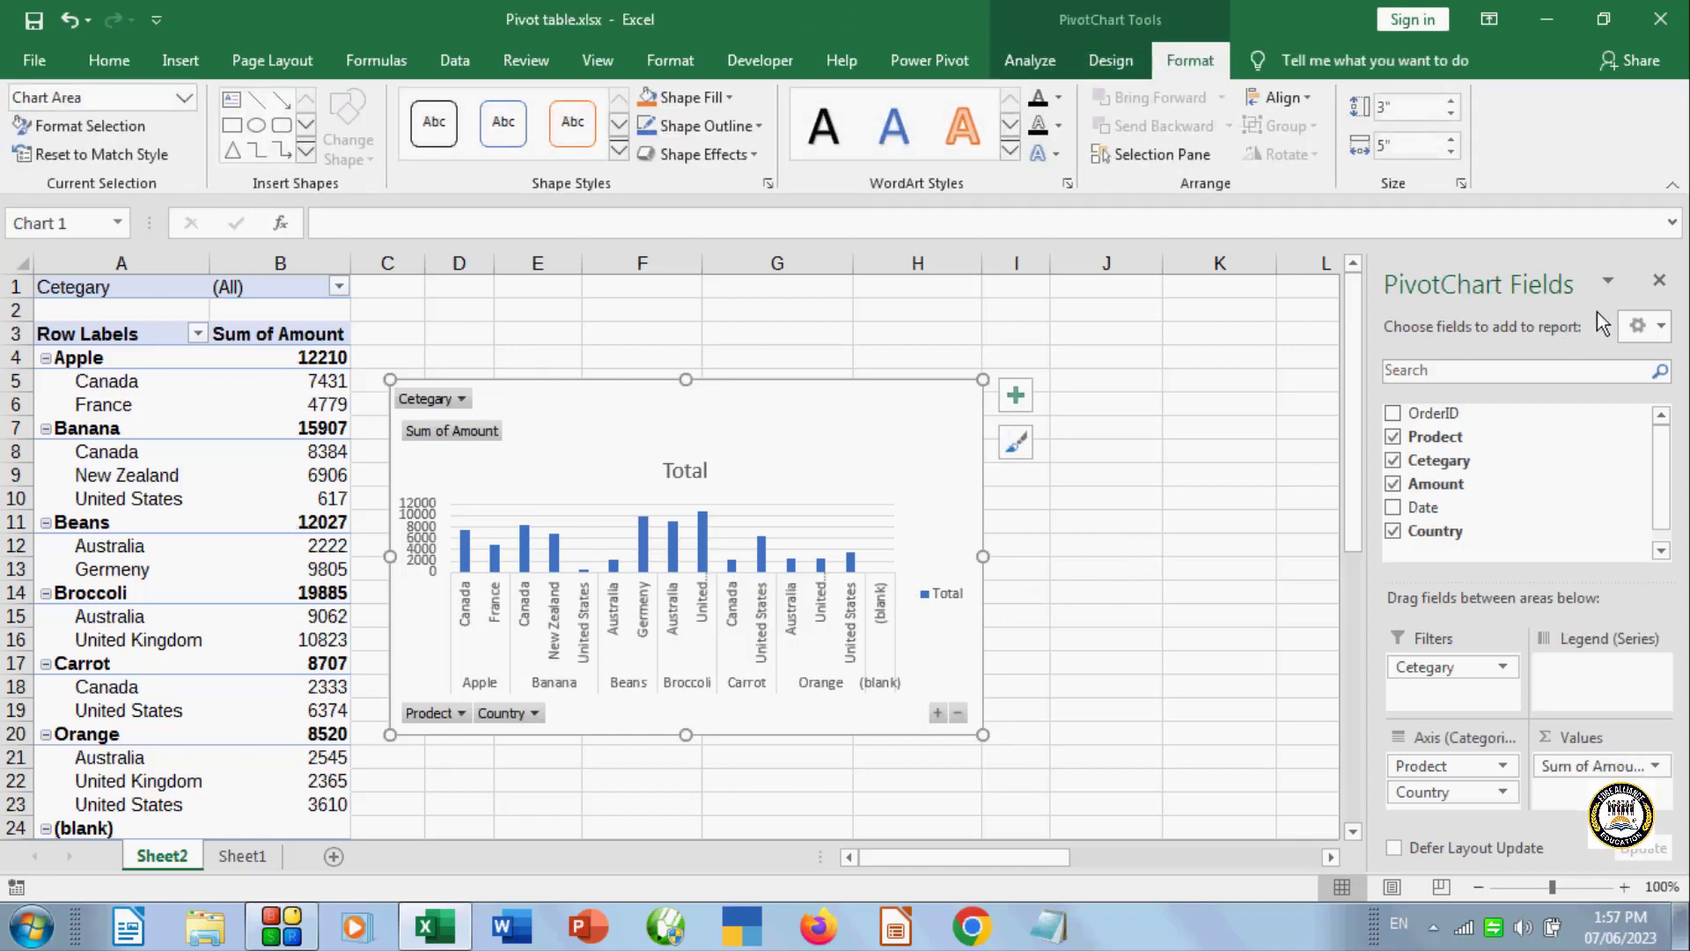
click(1660, 282)
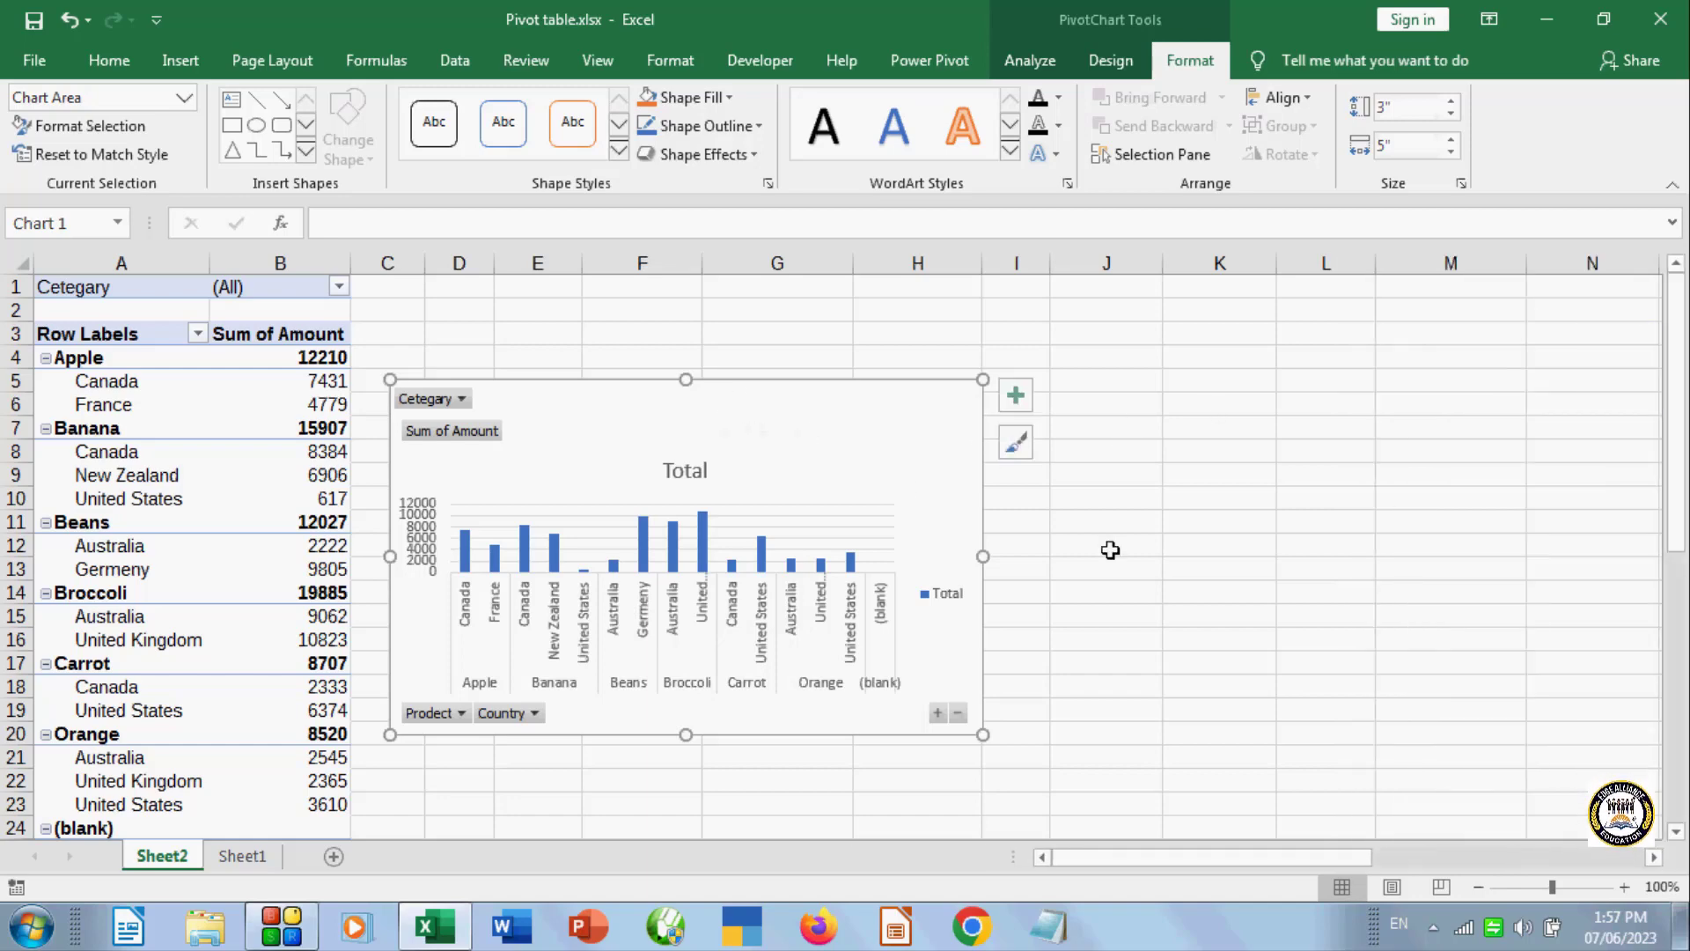
- Delete the PivotChart and remove Sheet2 with its PivotTable from the workbook
key(Delete)
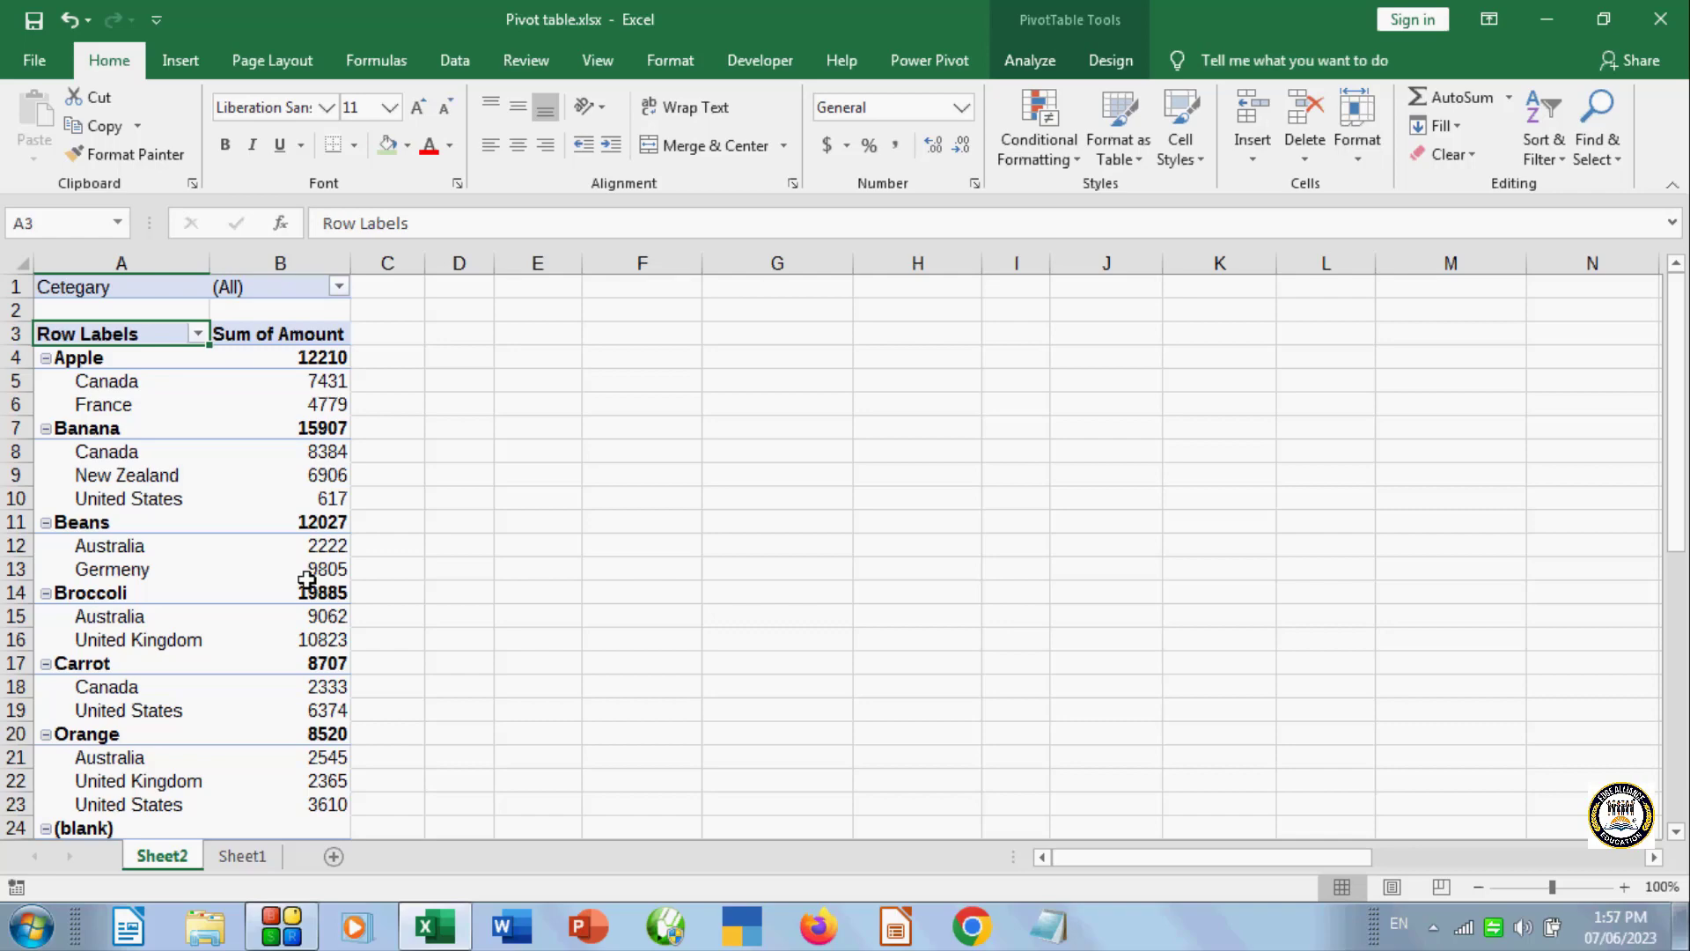
mouse_move(294, 650)
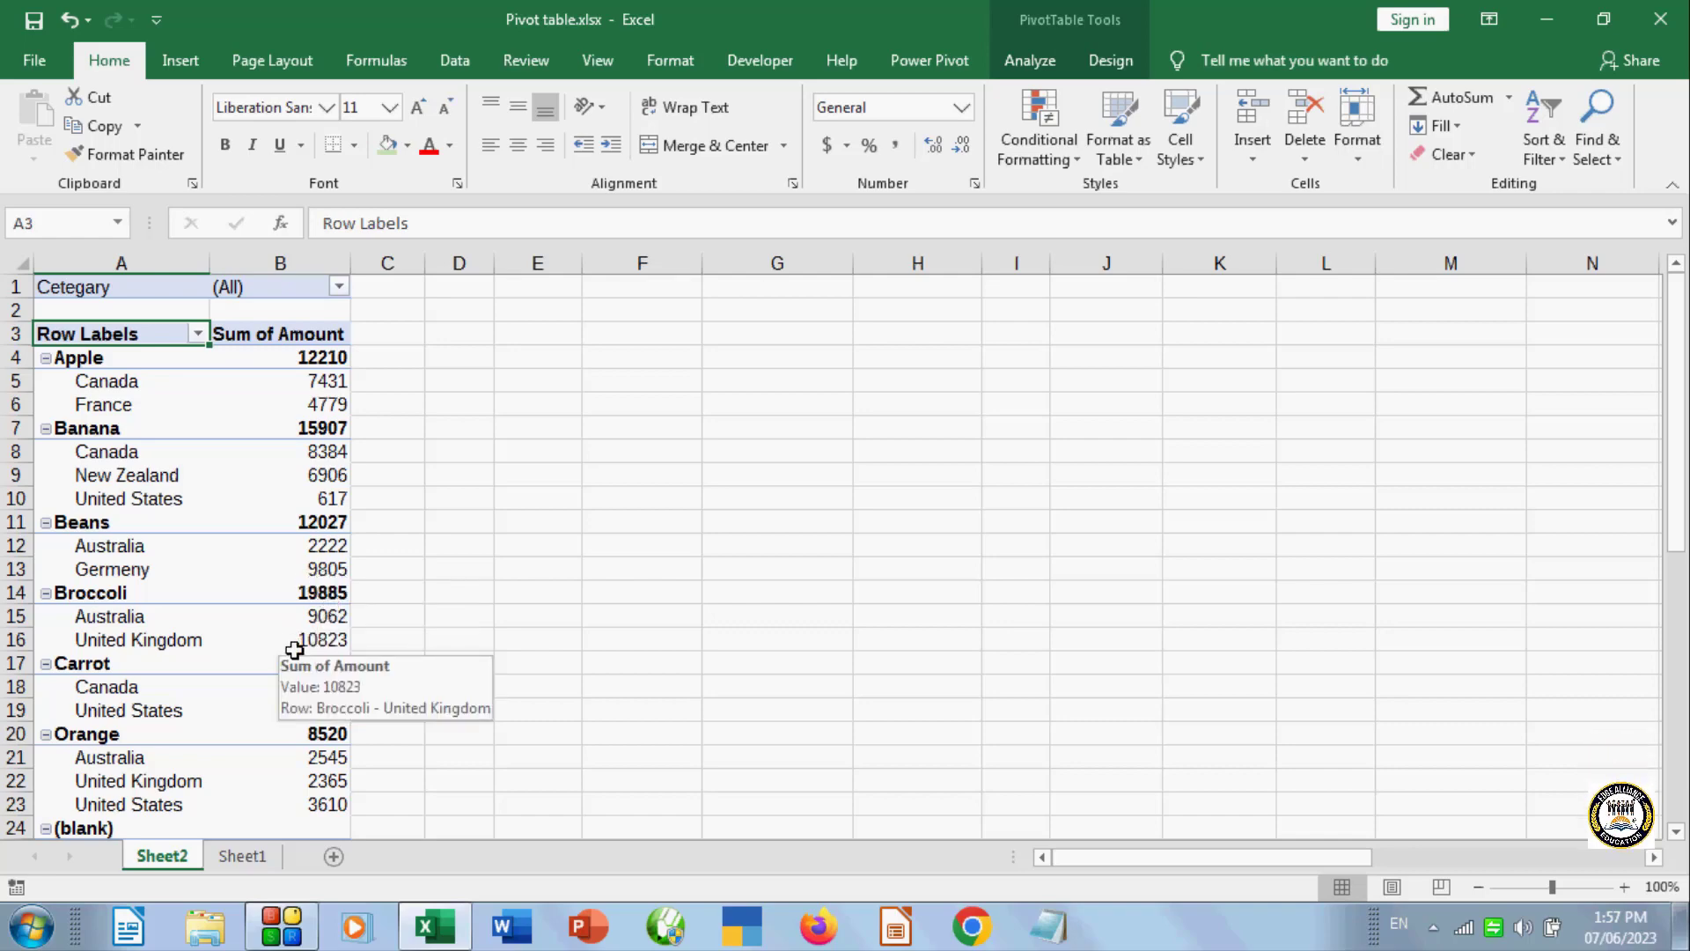
right_click(167, 870)
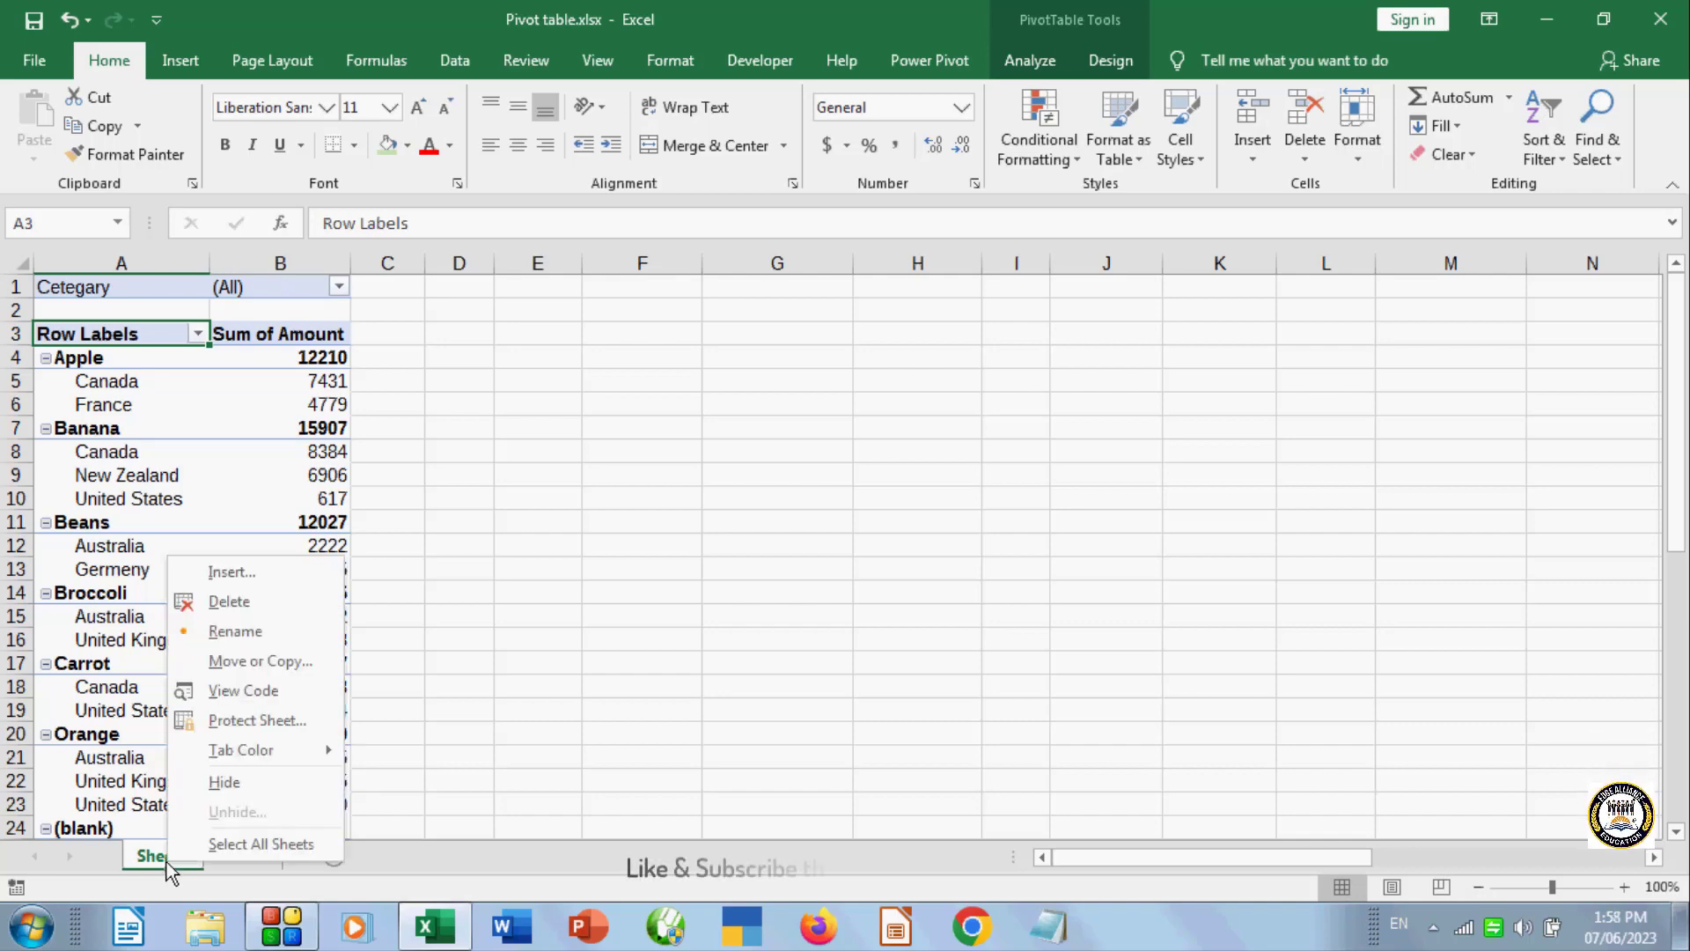
click(267, 606)
click(802, 531)
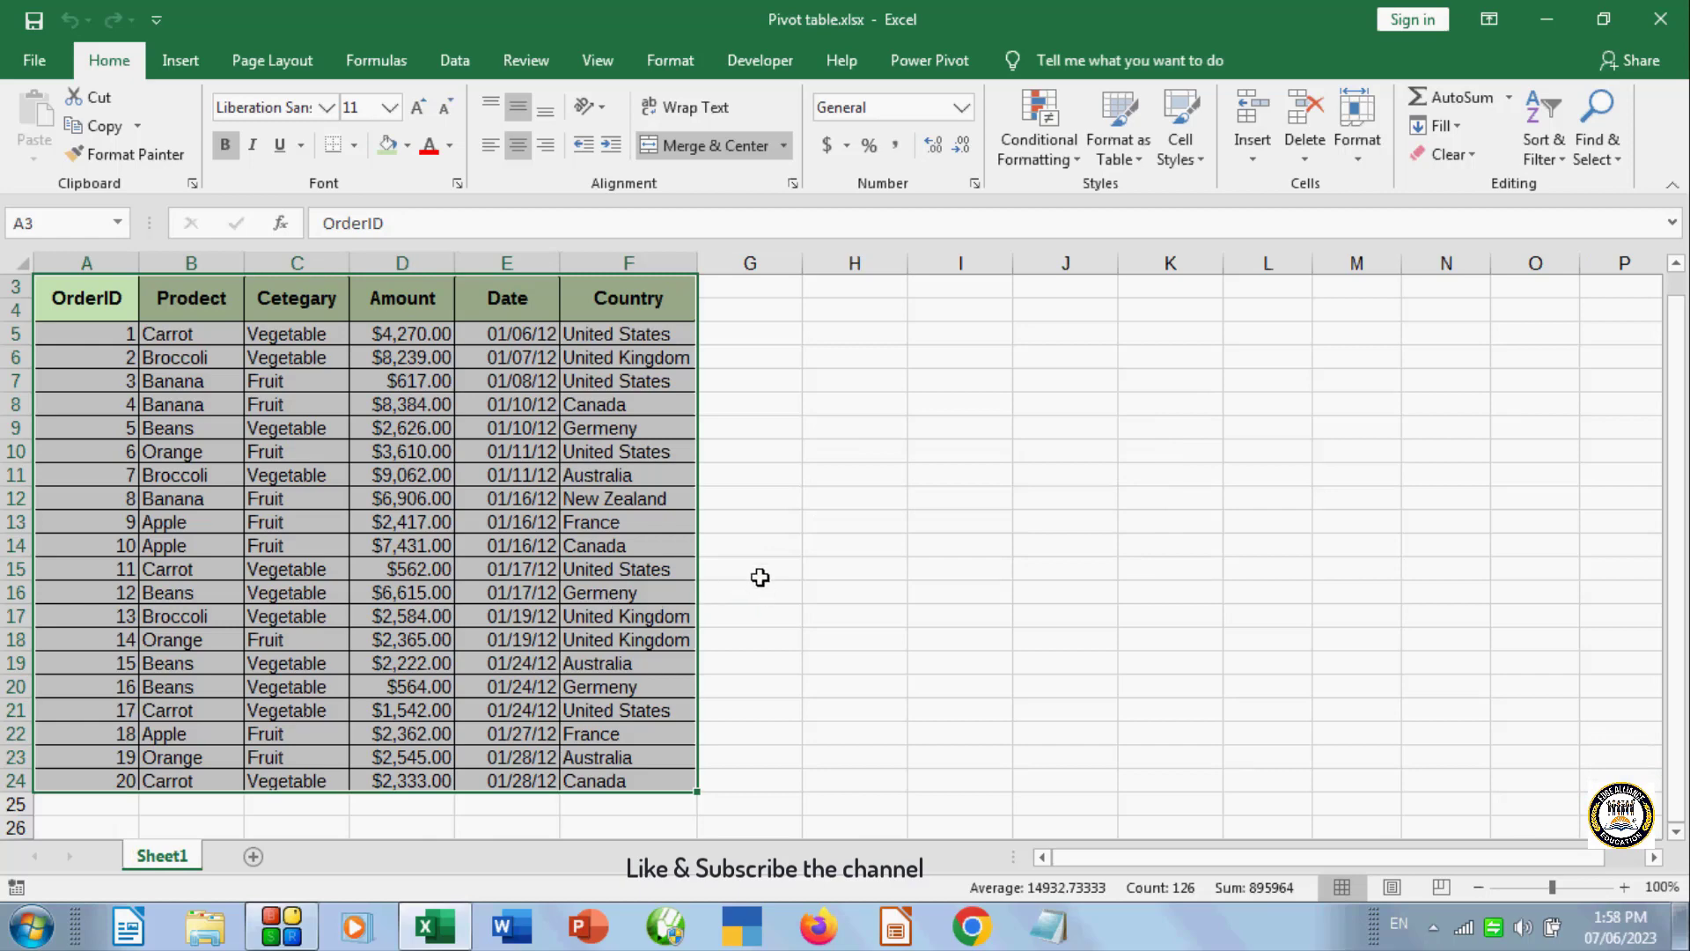
click(759, 545)
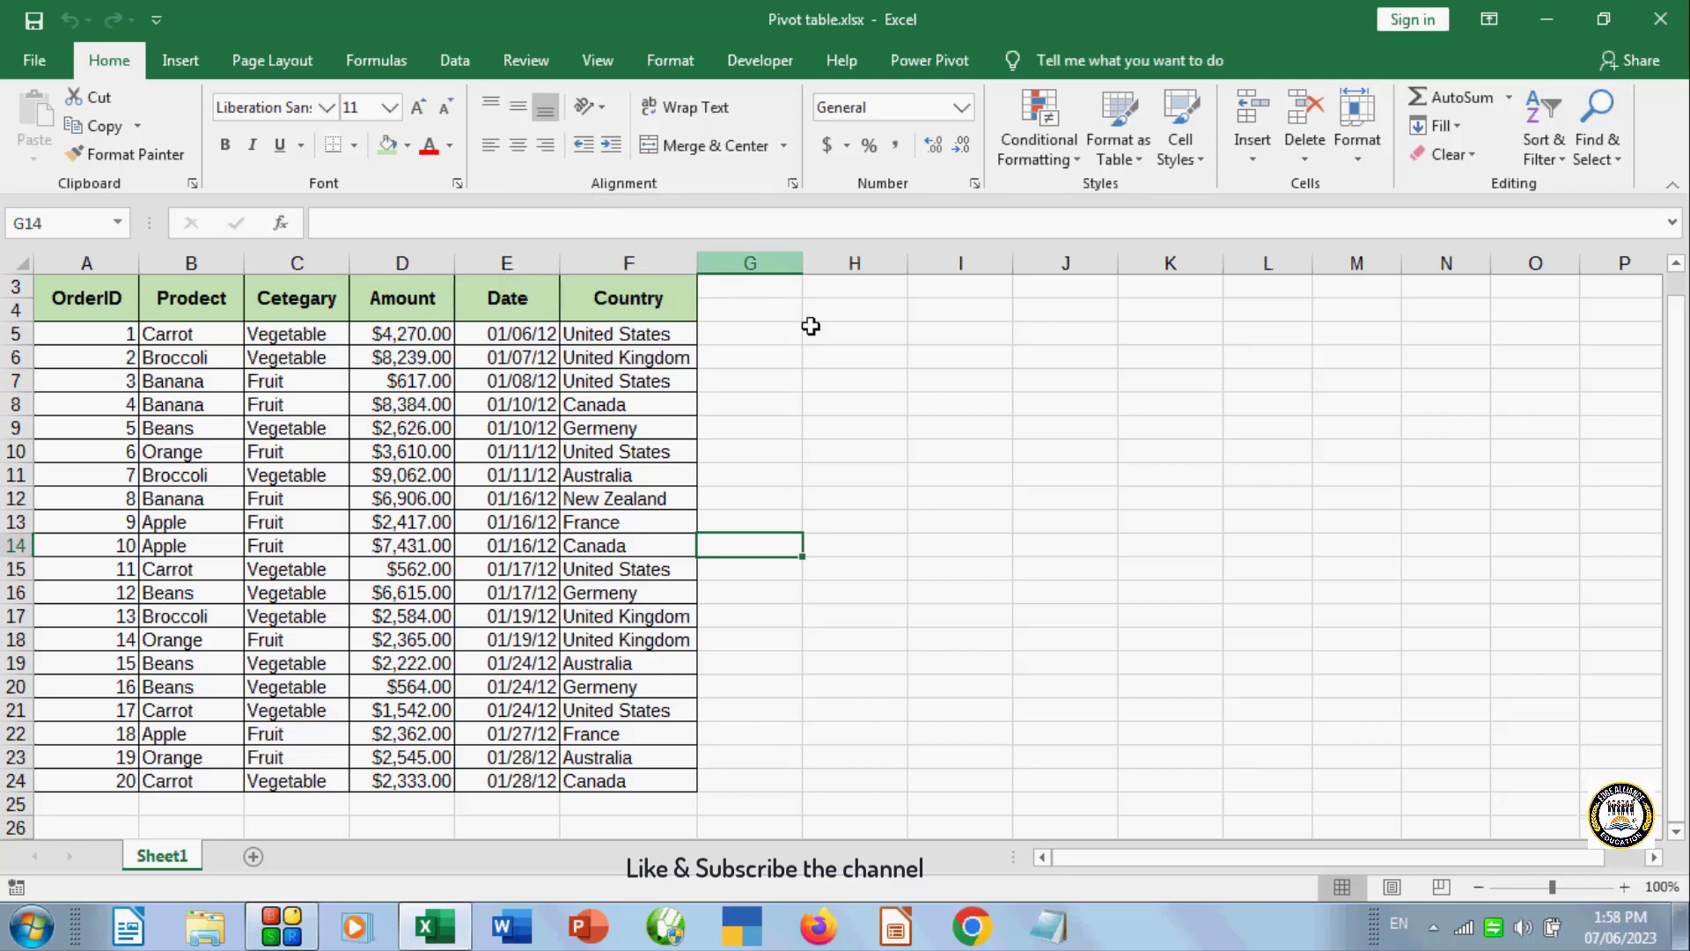
click(811, 326)
click(763, 409)
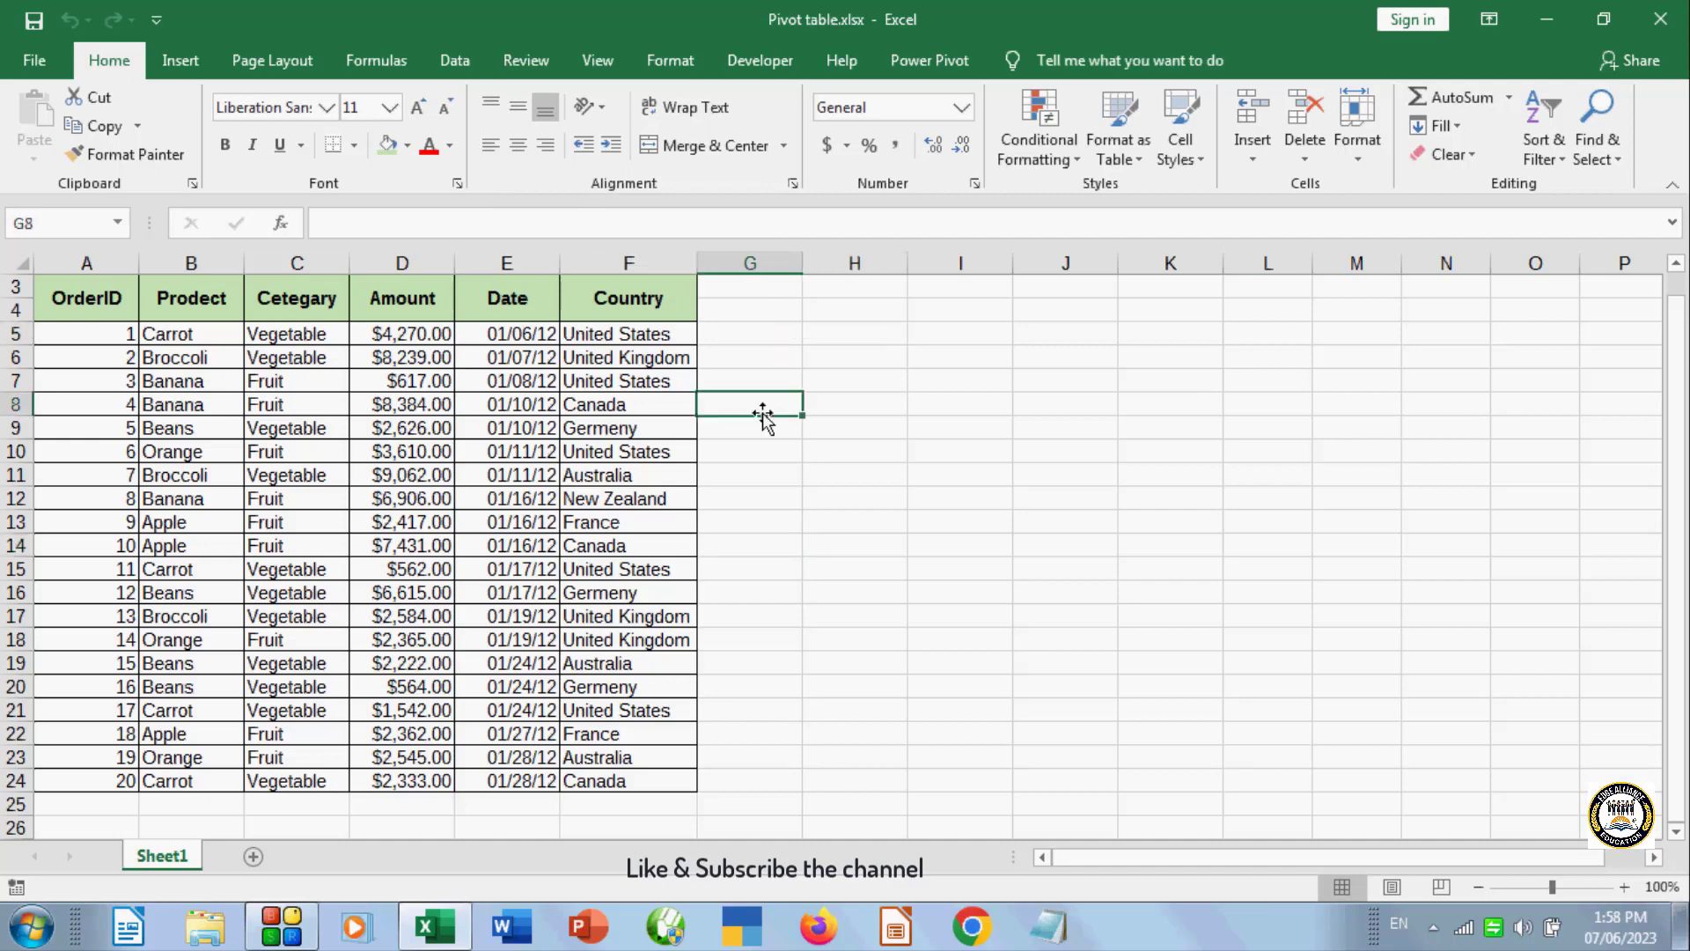
click(678, 480)
- Use Recommended PivotTables on the register range A3:F25 to create a blank PivotTable on a new sheet
click(182, 60)
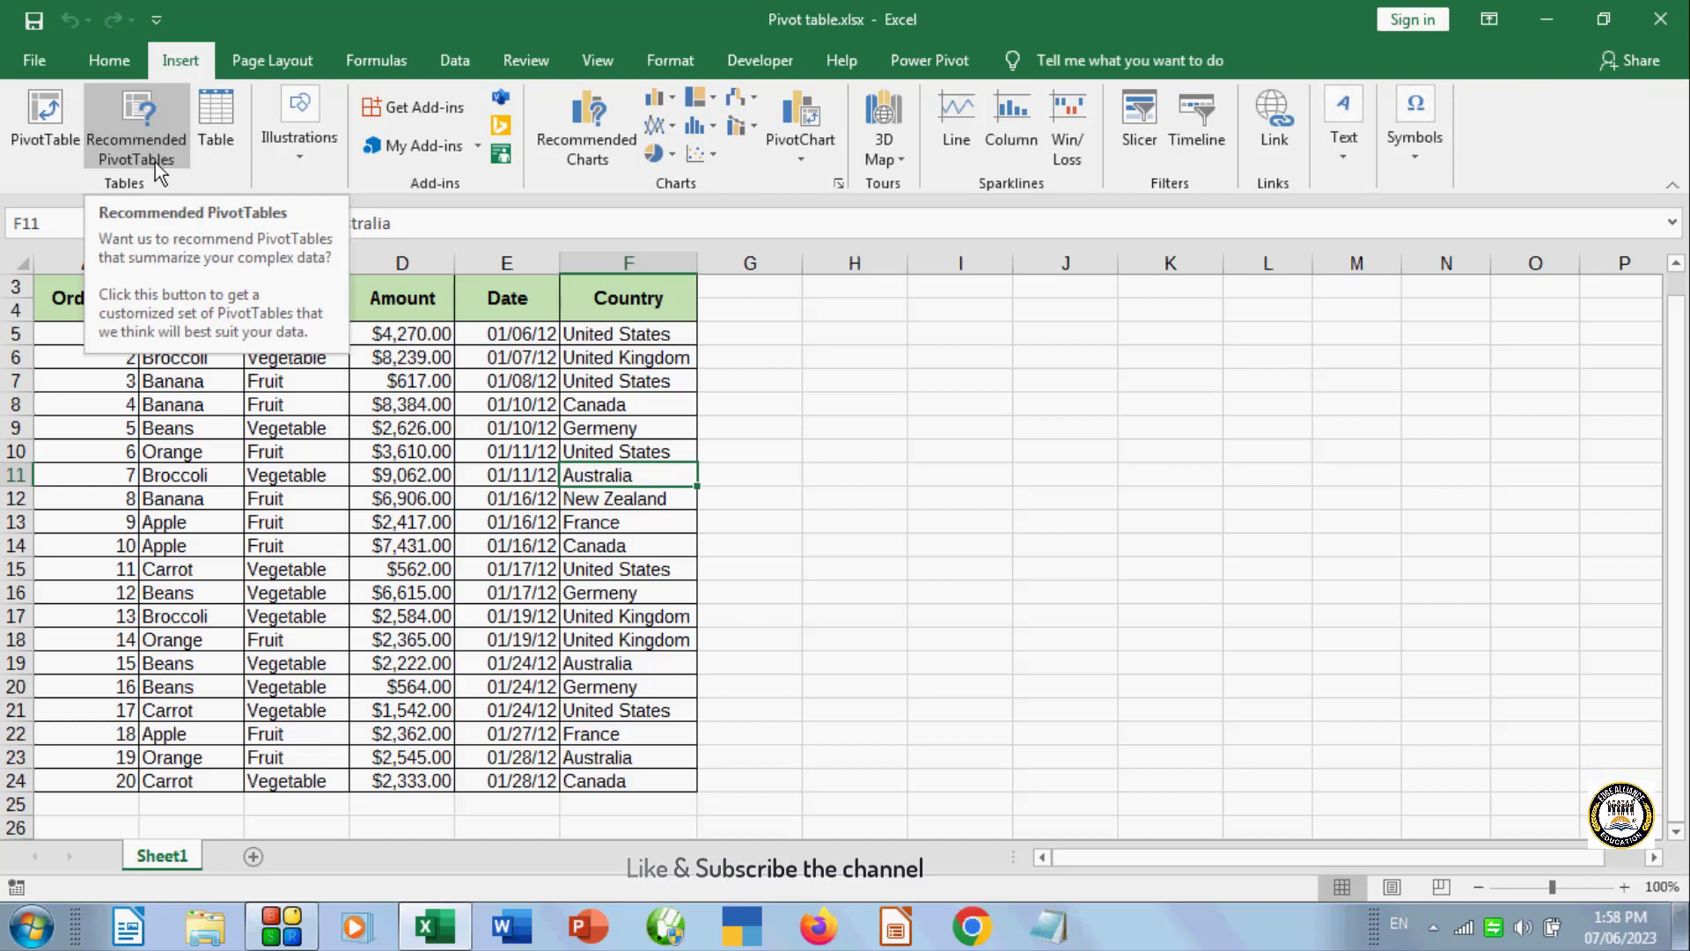
click(299, 145)
click(86, 291)
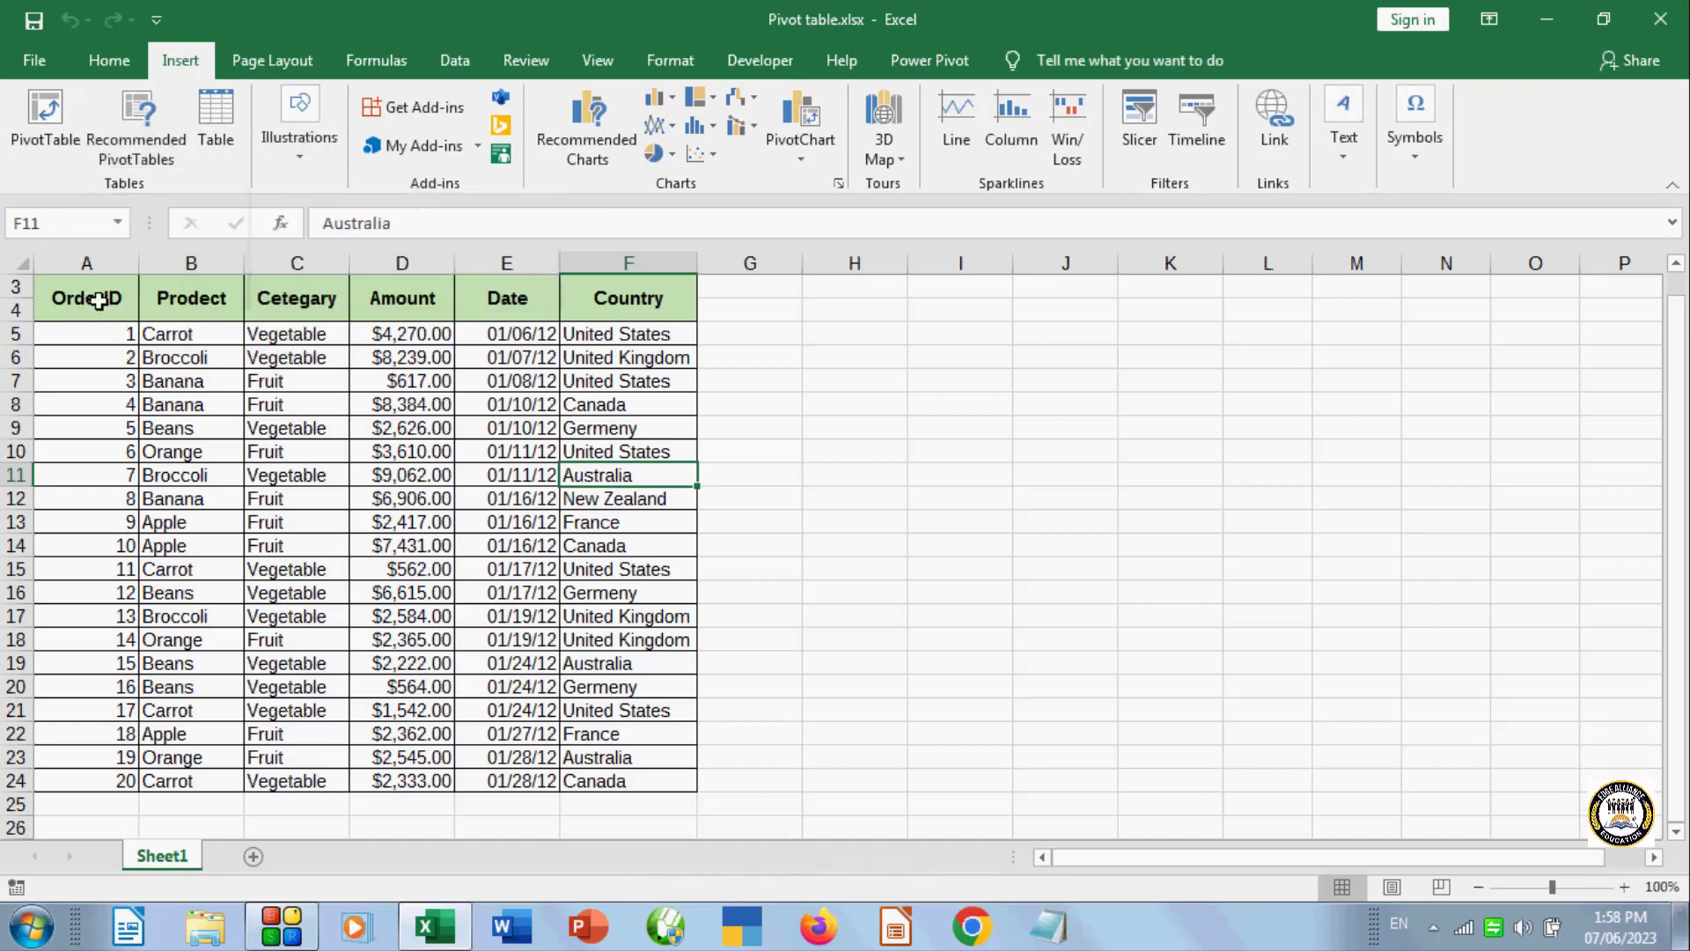
drag(99, 299, 676, 804)
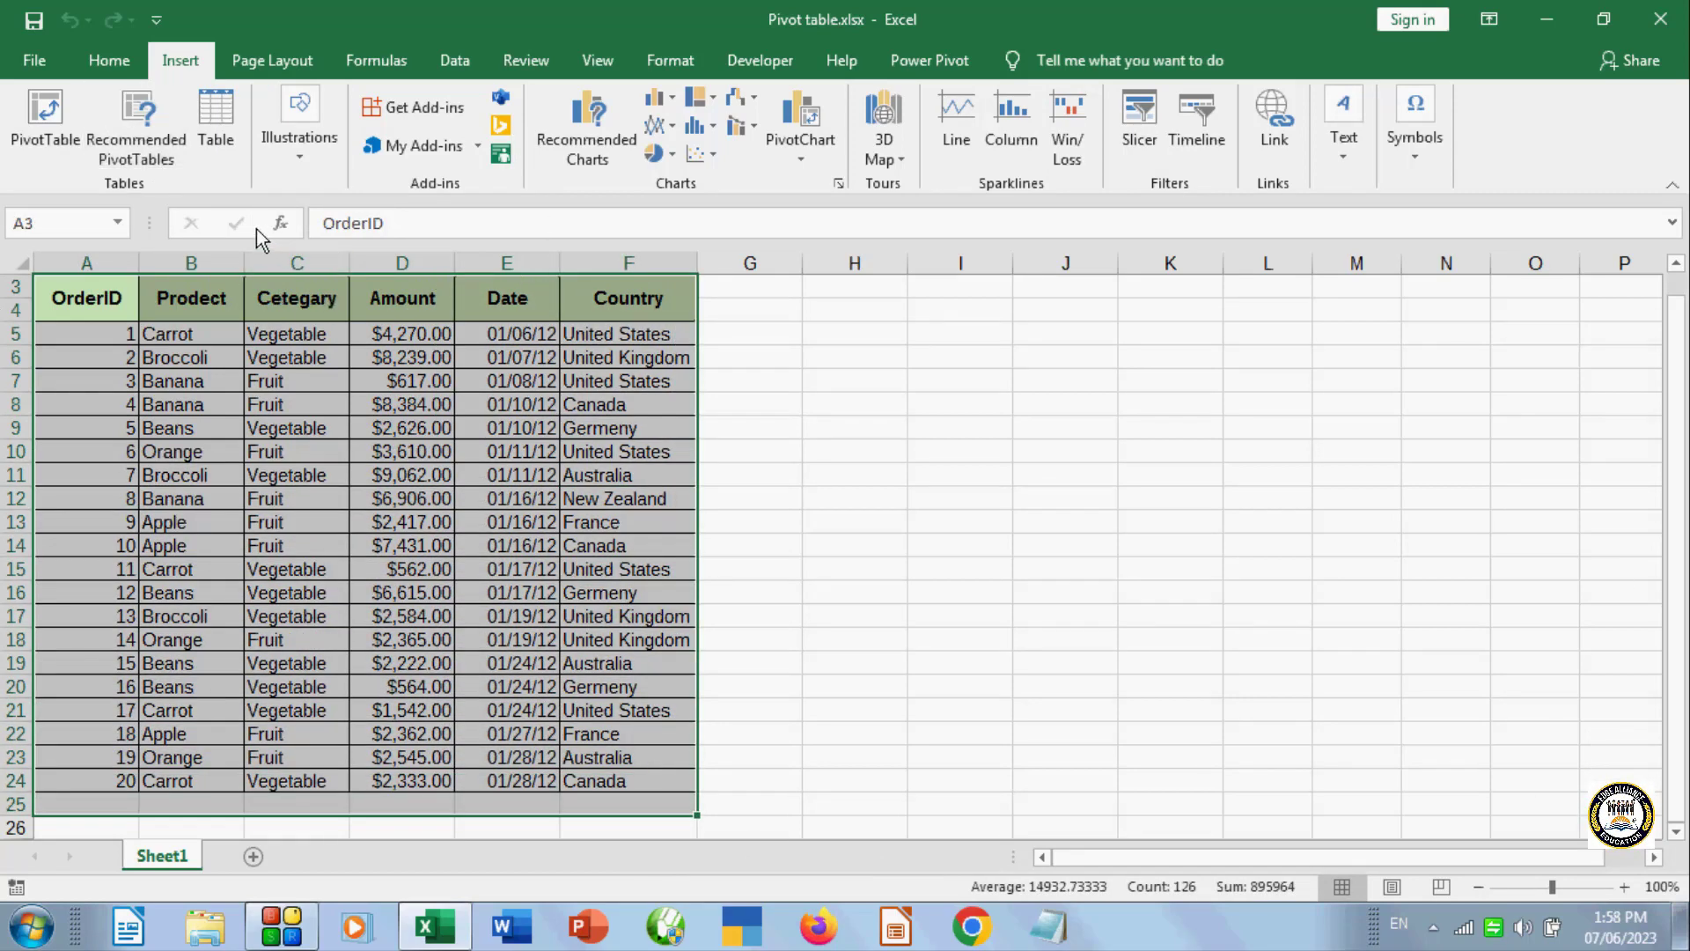
click(136, 134)
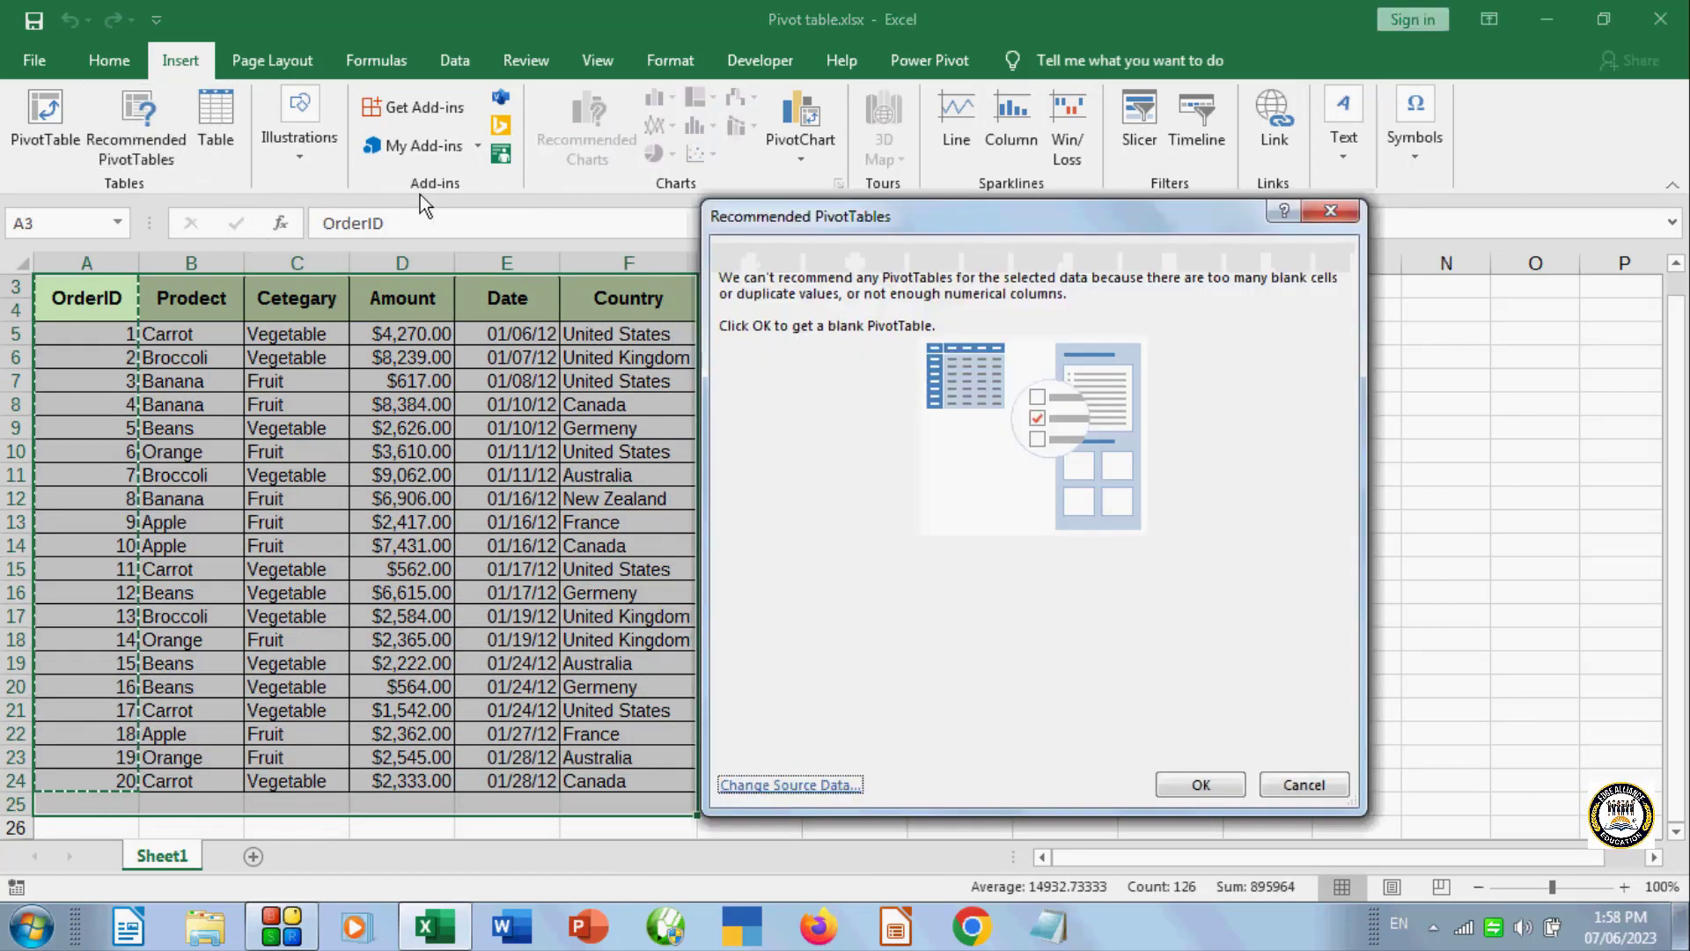
click(1215, 780)
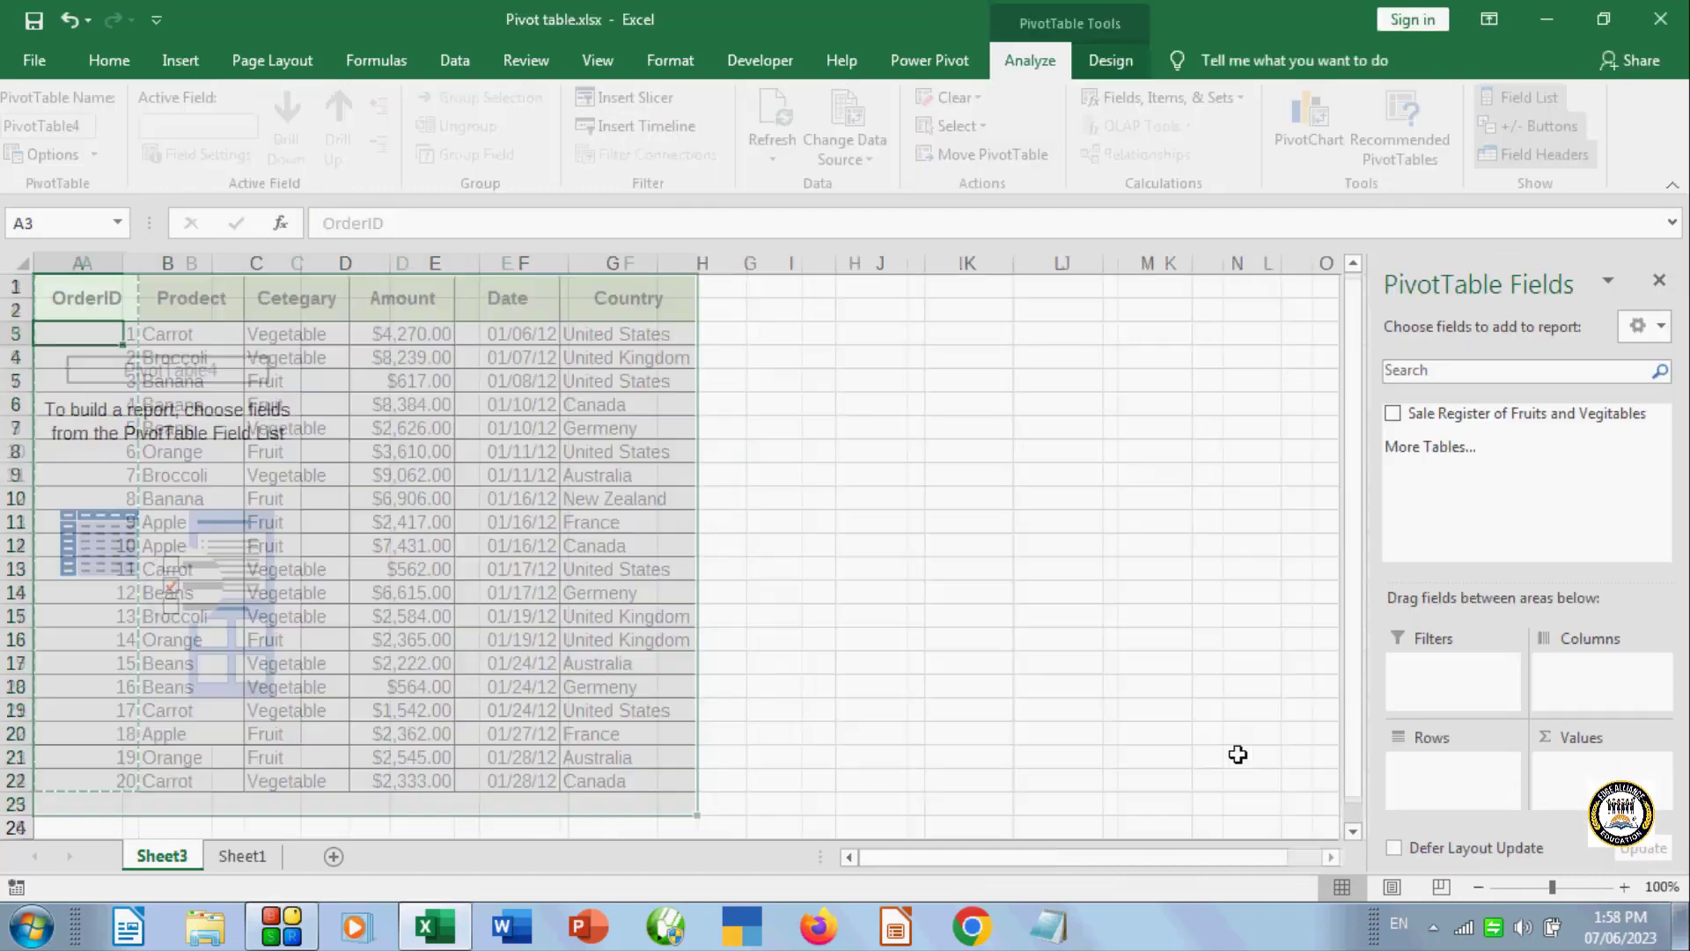
- Hide the PivotTable field list and undo the creation of the blank PivotTable on Sheet3
click(1659, 280)
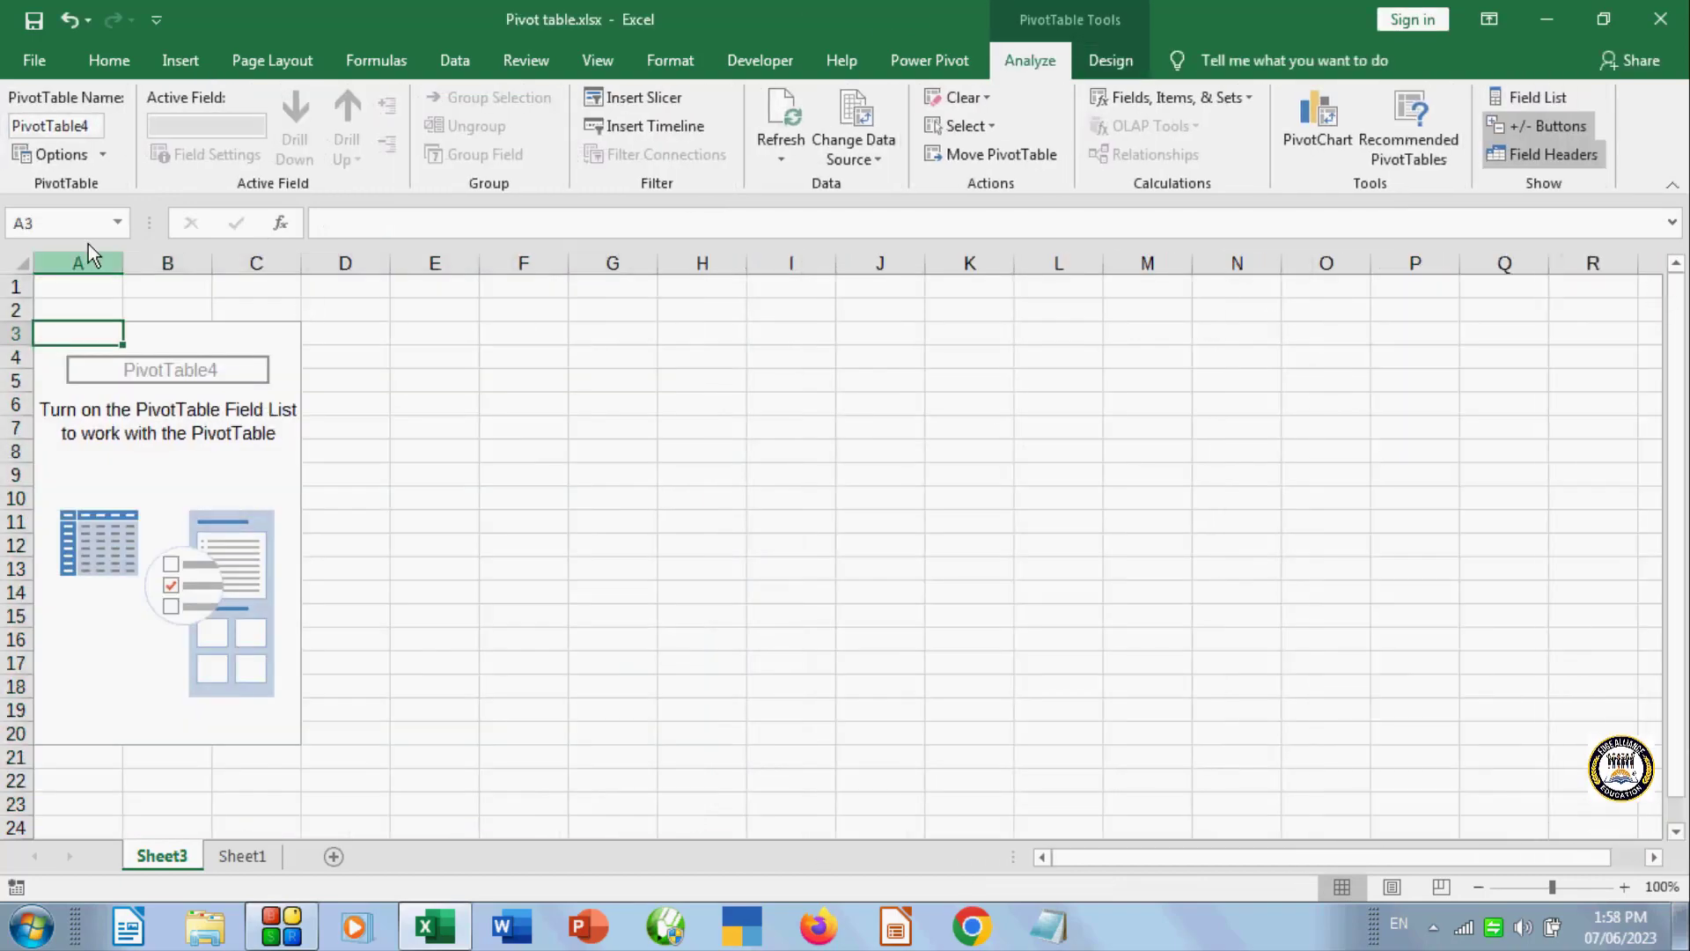
click(70, 19)
click(431, 546)
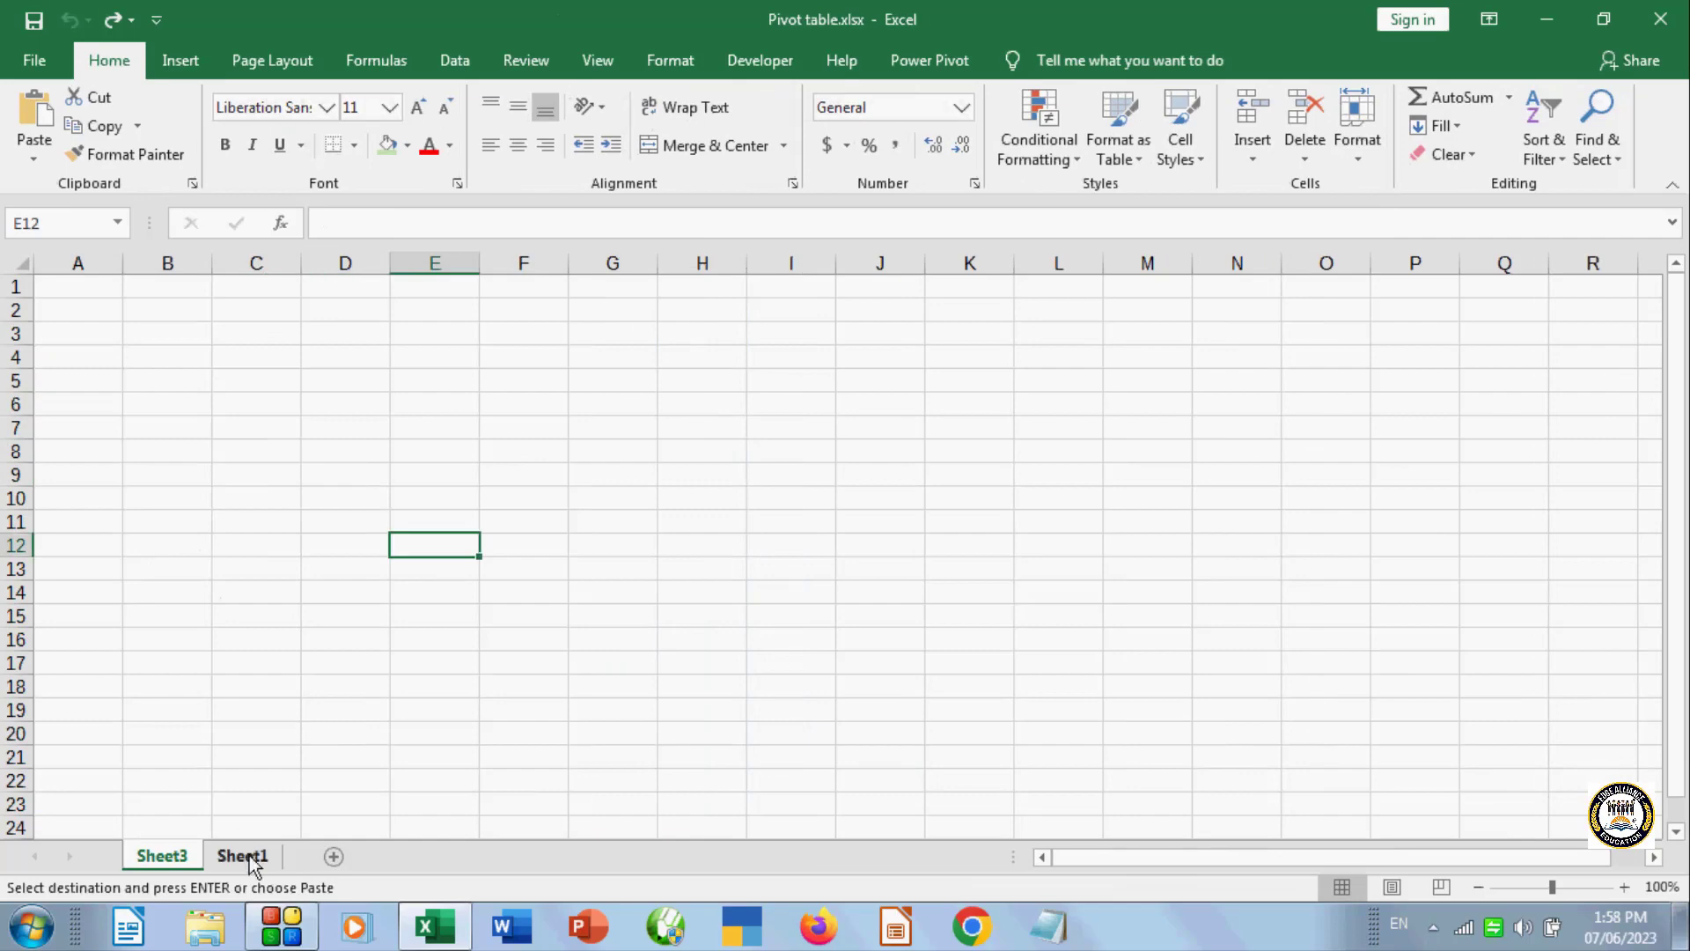
- Start Recommended PivotTables on Sheet1 with the register range A3:F24 as the data source
click(243, 855)
click(854, 639)
click(180, 61)
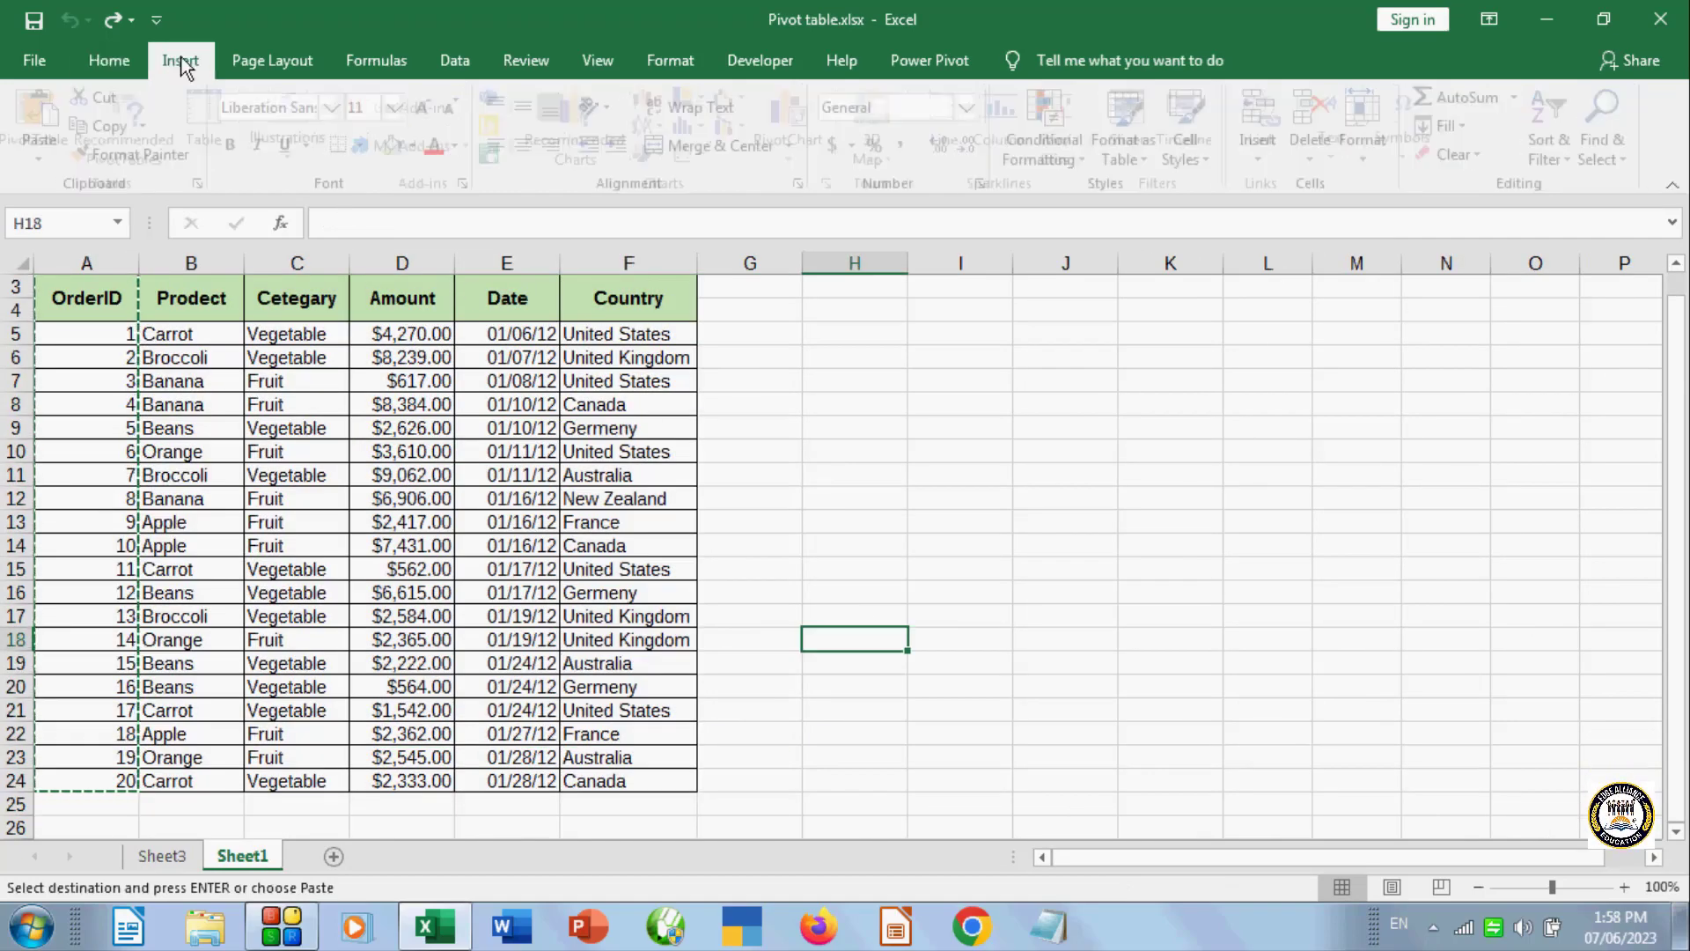
click(137, 128)
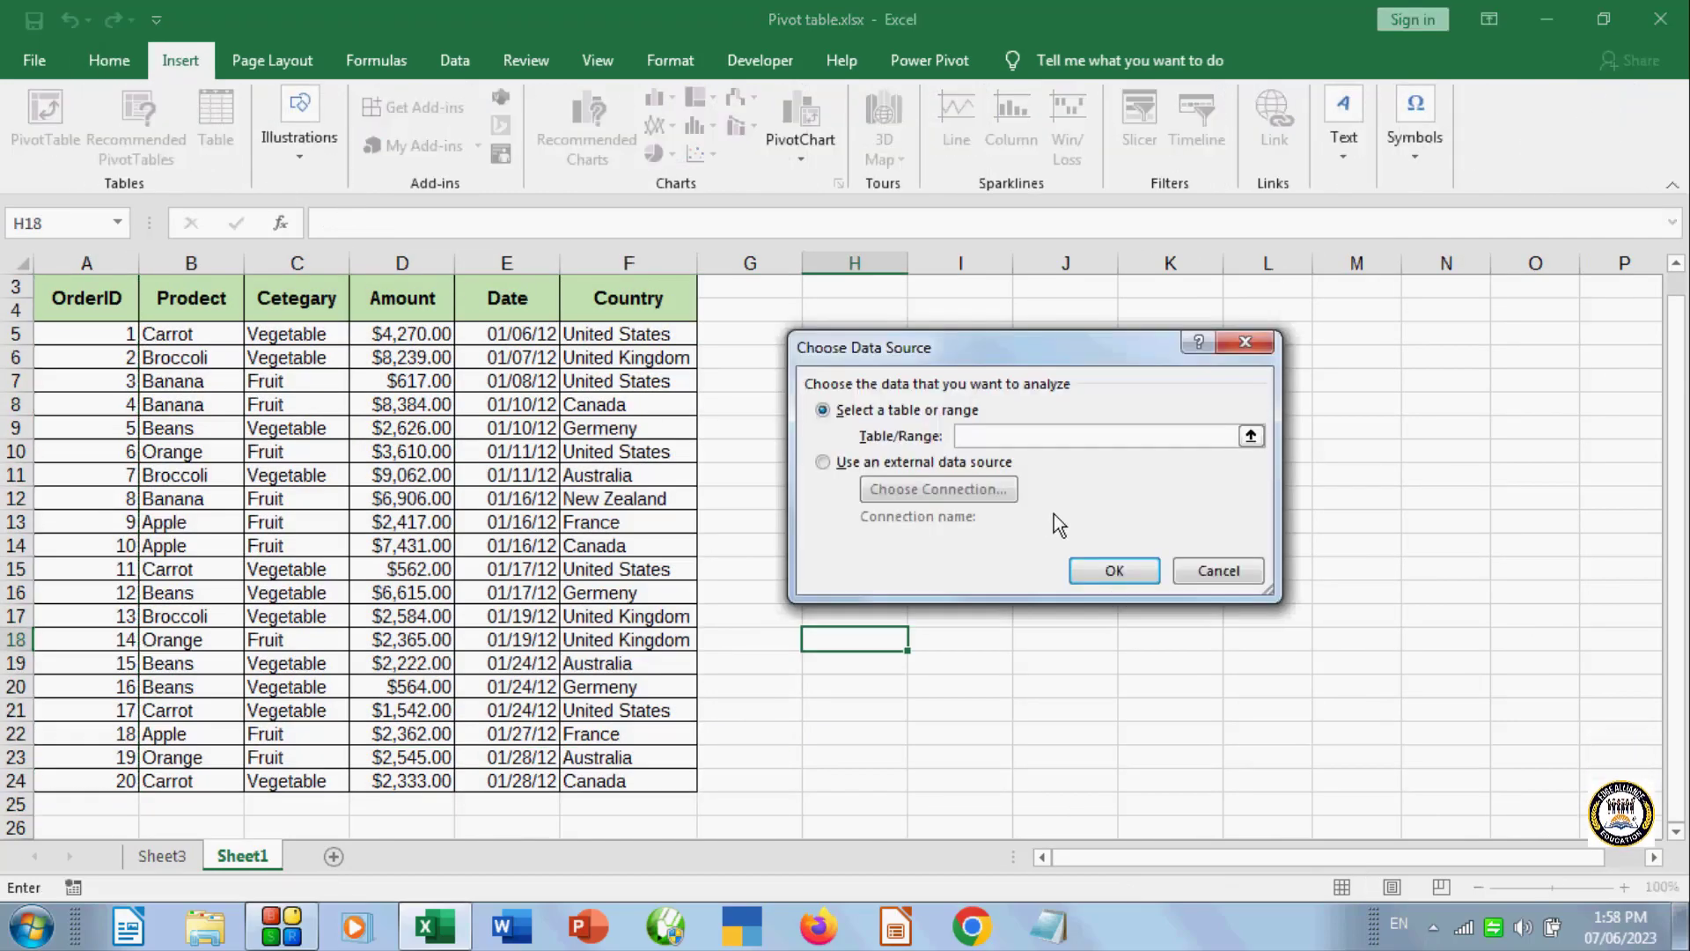
drag(92, 302, 616, 775)
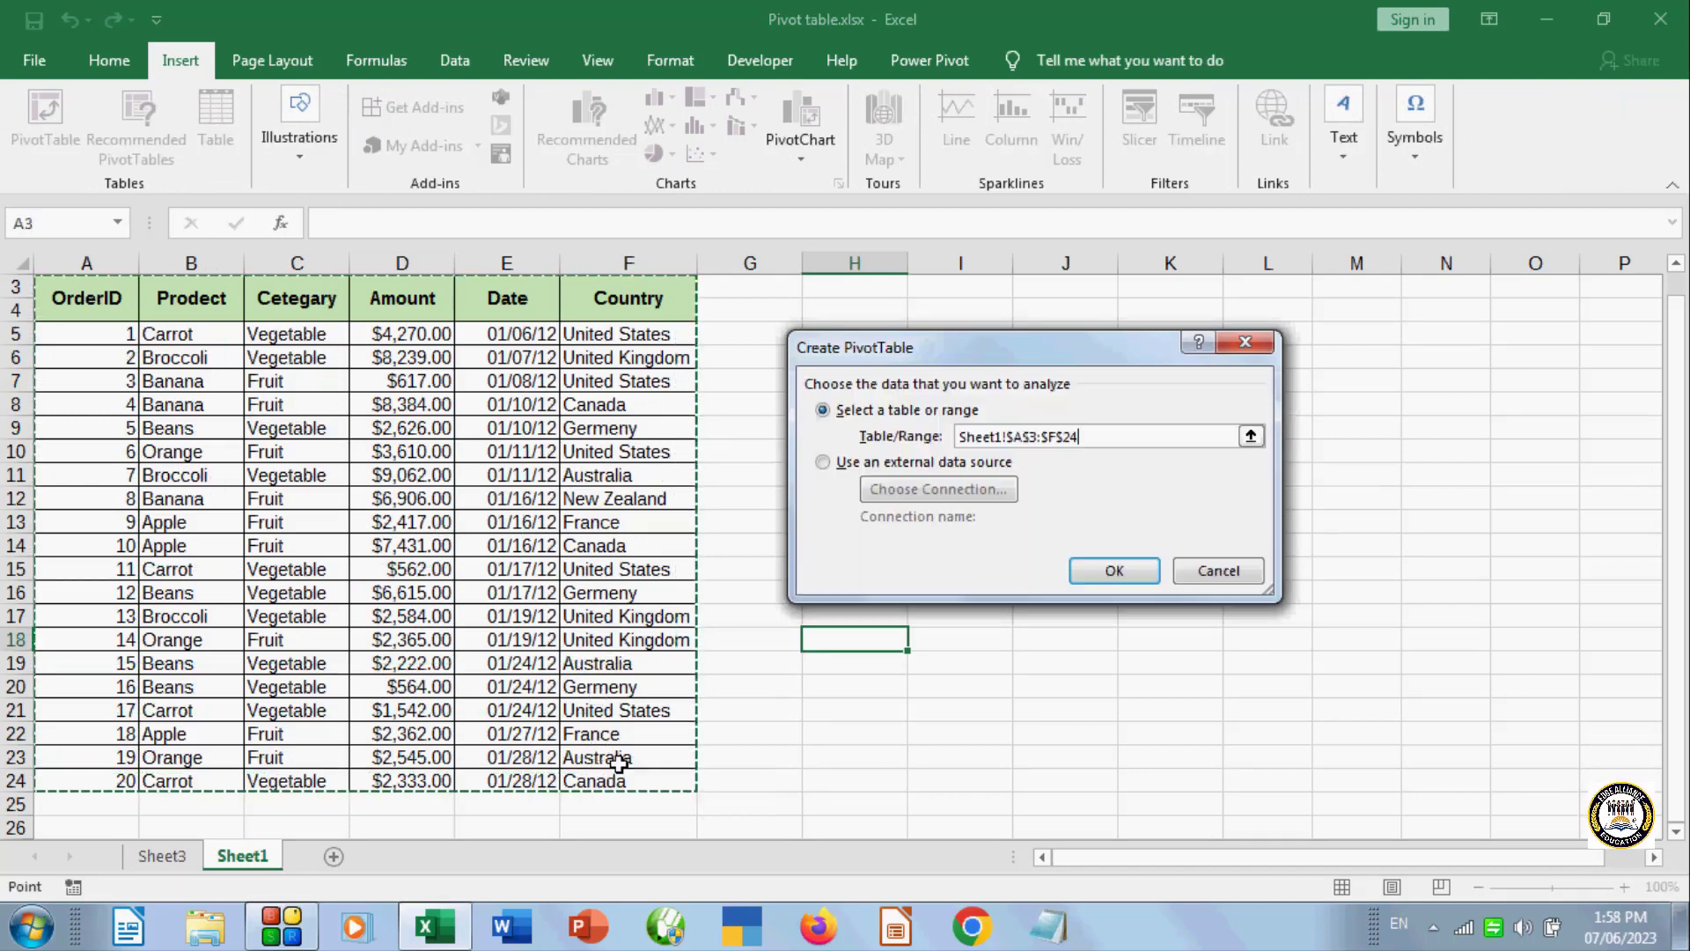
click(1113, 571)
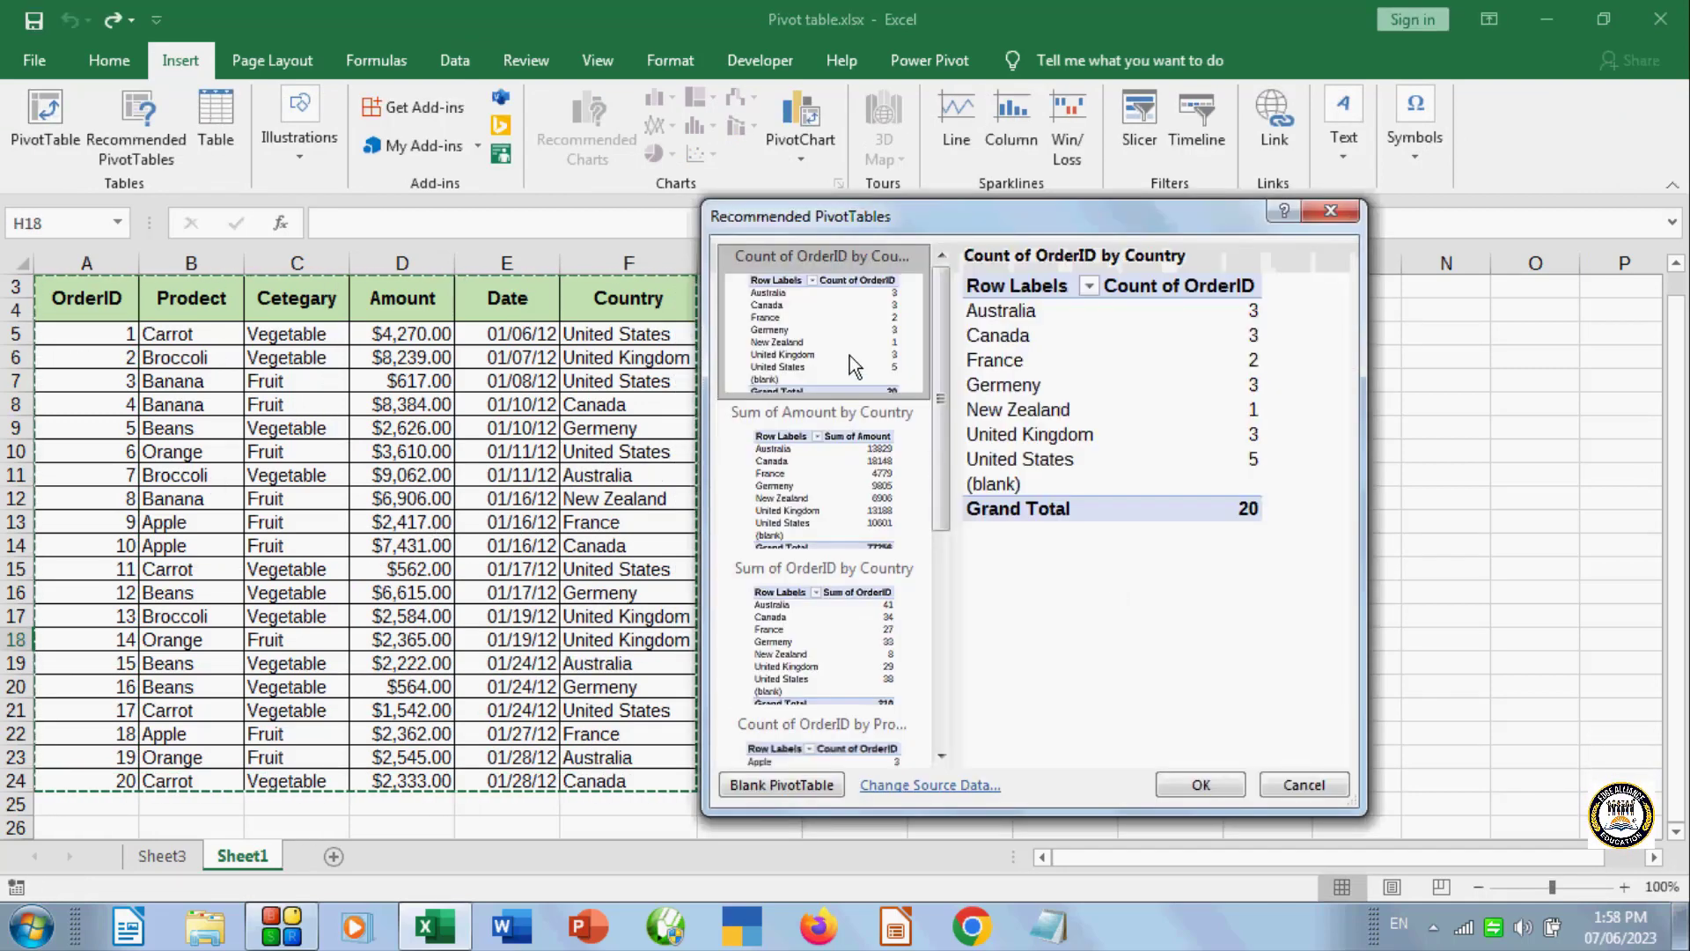
- Preview the country-based suggestions and insert the recommended PivotTable that sums OrderID and Amount by Prodect
click(844, 484)
click(832, 642)
drag(942, 510, 944, 594)
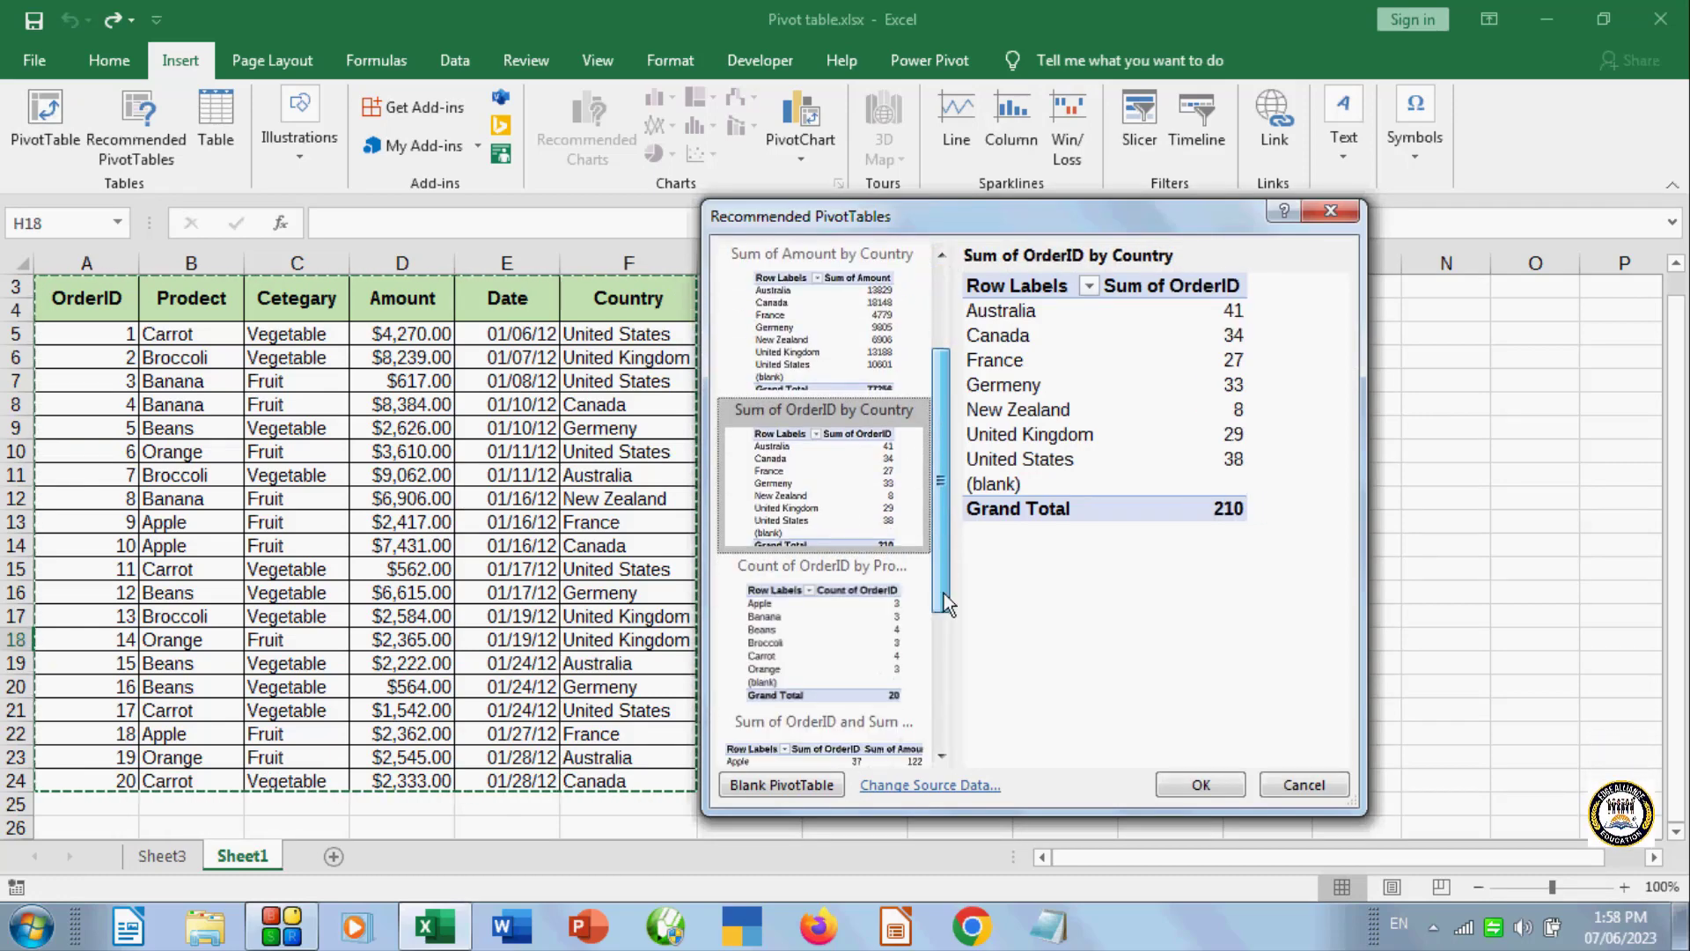
click(846, 650)
click(1193, 779)
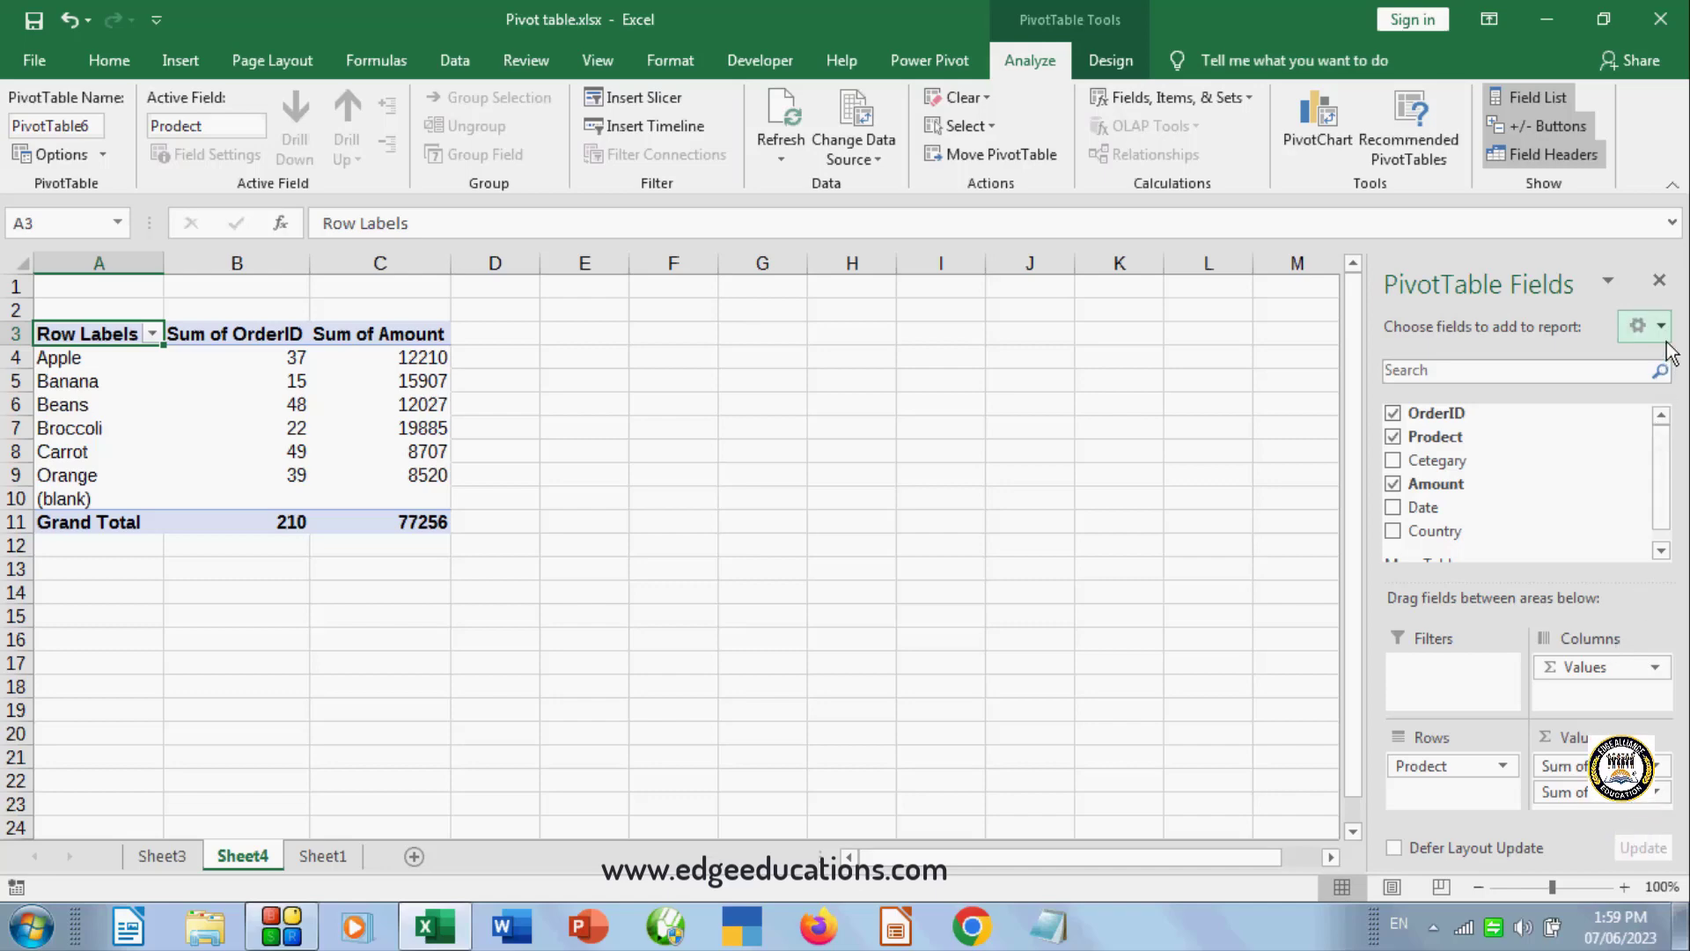
- Close the field list, delete Sheet4 with its PivotTable, and return to the register on Sheet1
click(1649, 288)
right_click(245, 858)
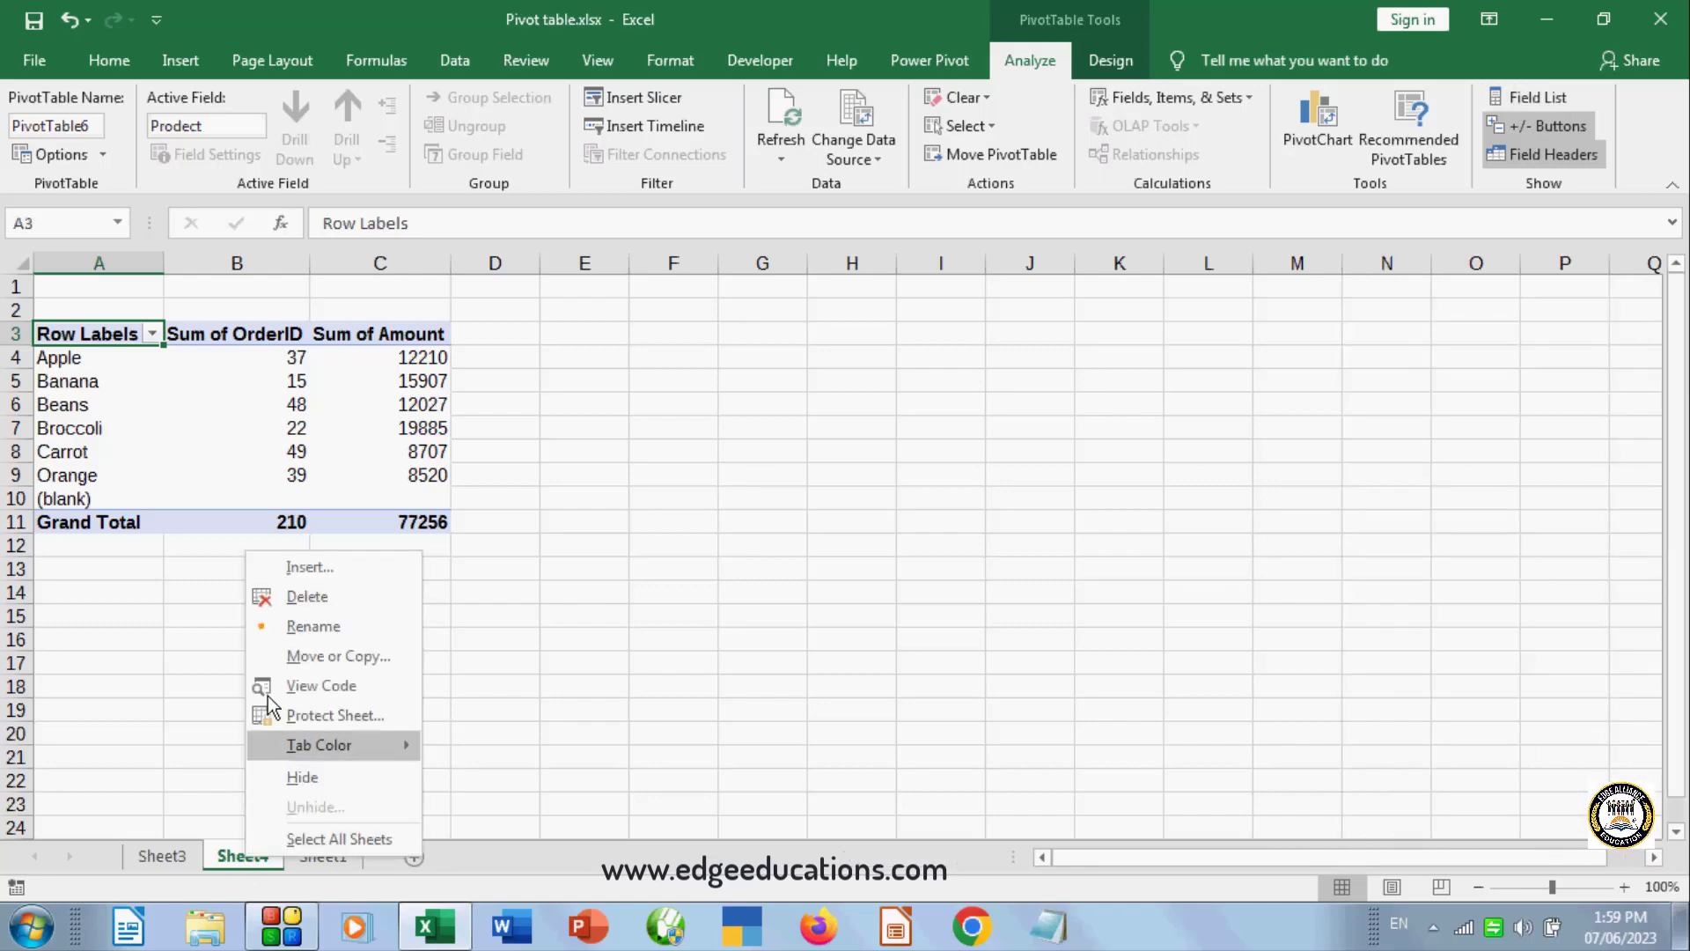
click(298, 596)
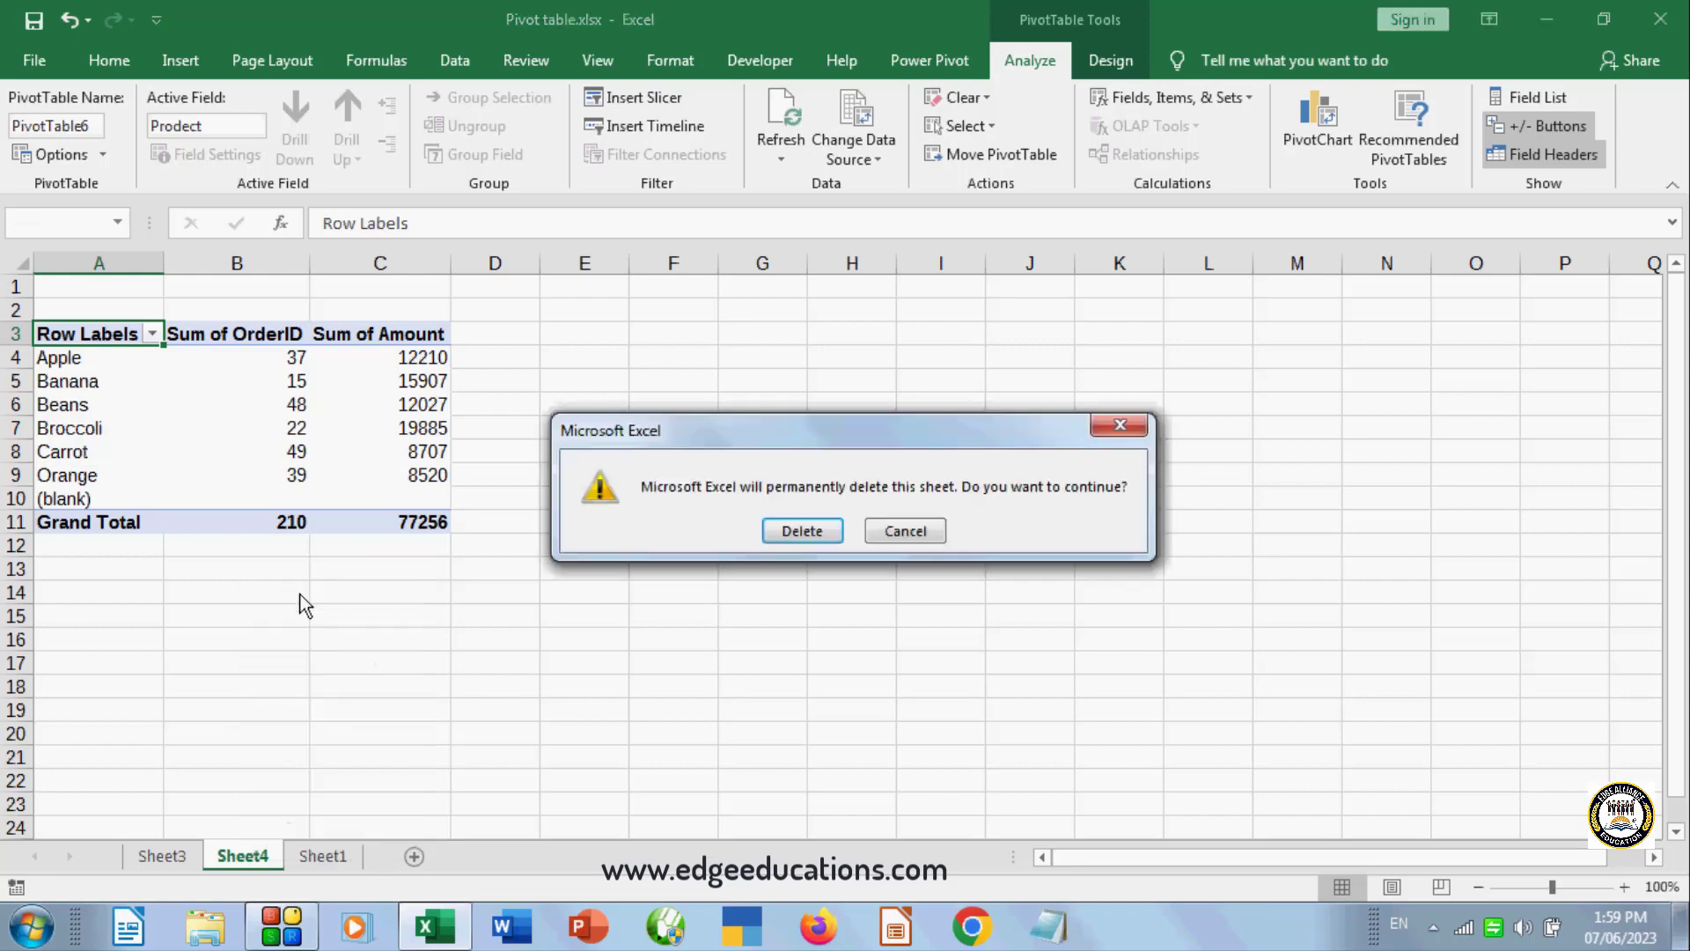
click(801, 534)
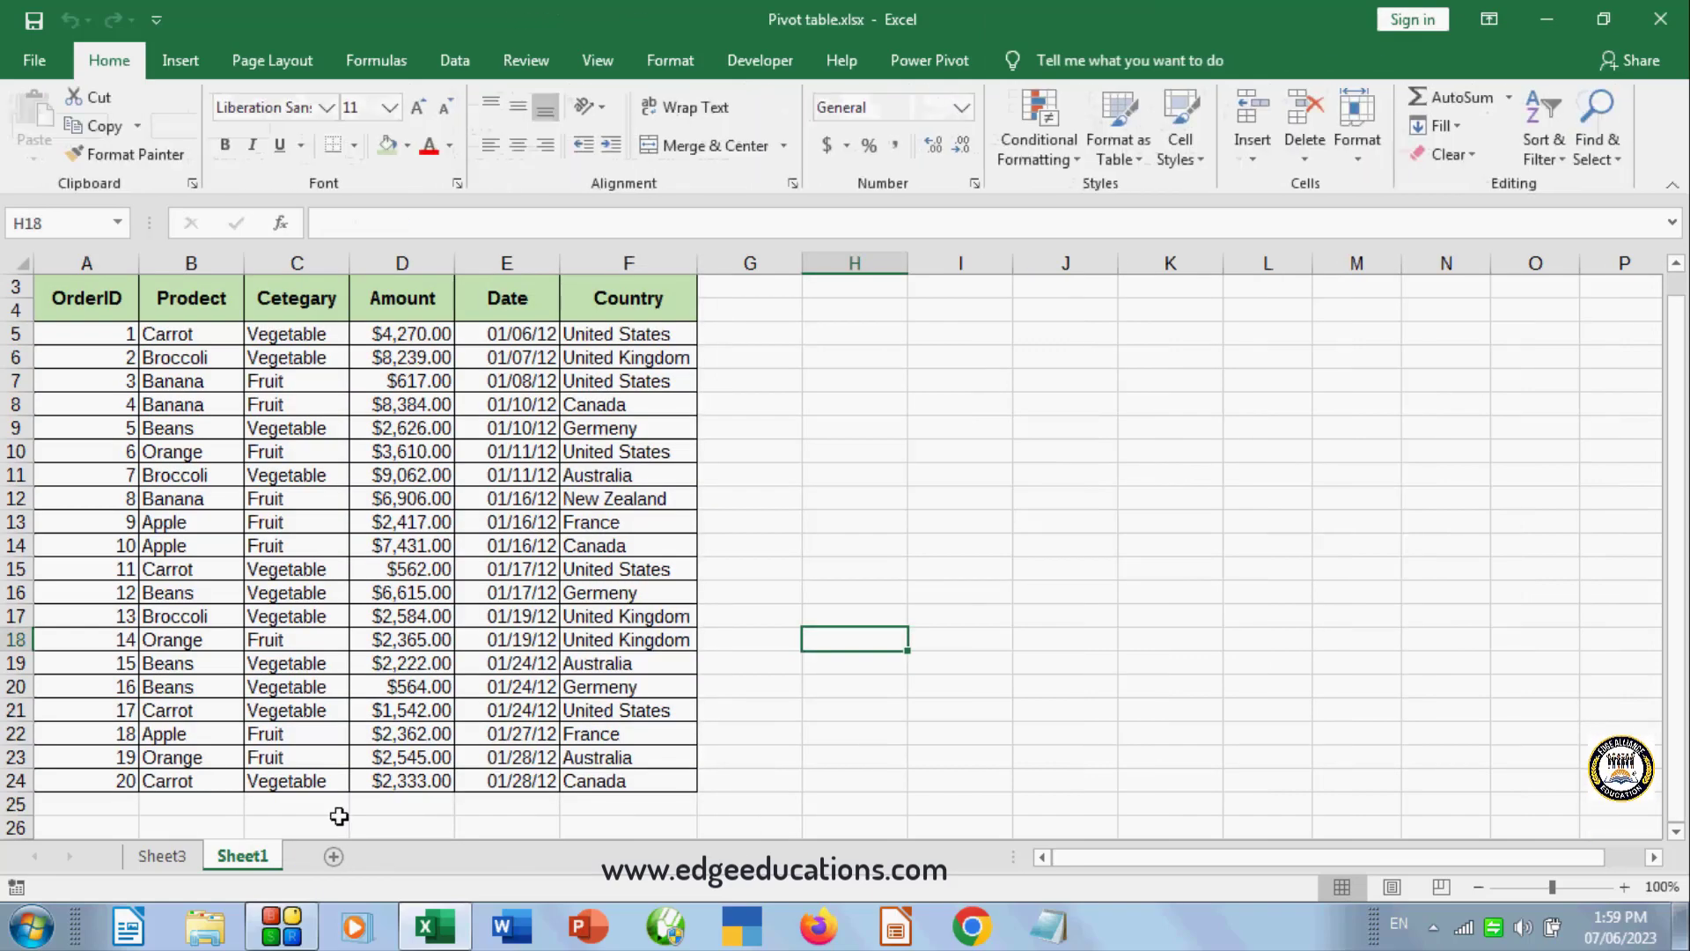
click(169, 858)
click(222, 860)
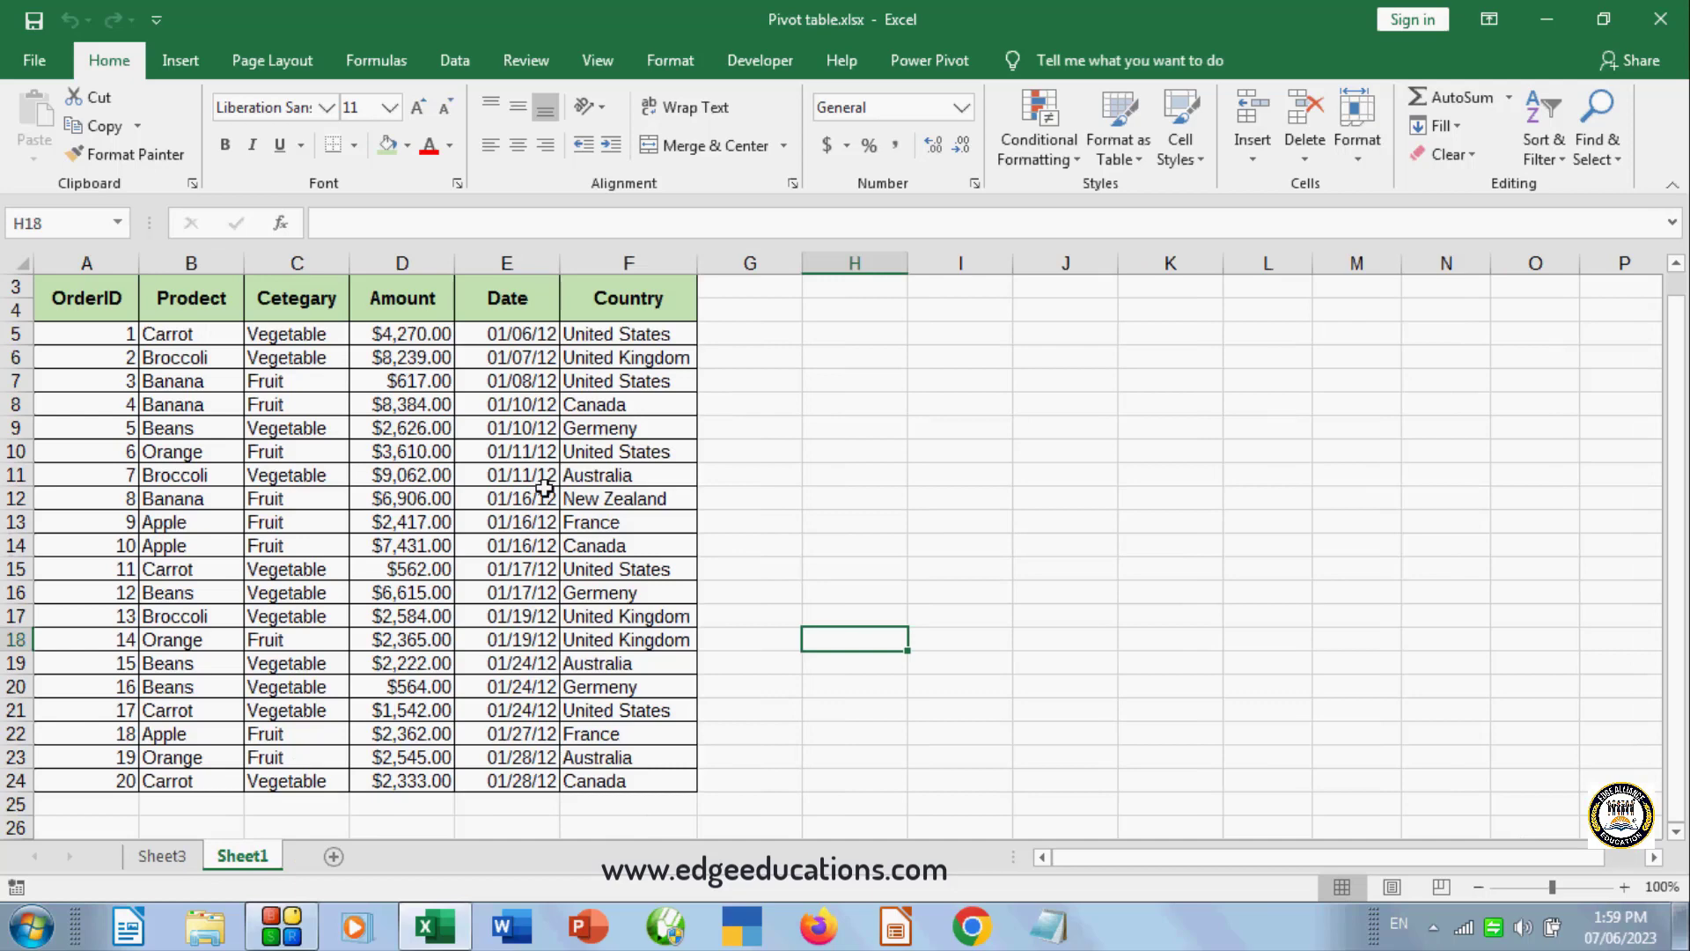
- Convert the register range A3:F17 into a table with generated column headers and apply a gold Medium table style
scroll(545, 489, up, 1)
click(912, 548)
click(180, 62)
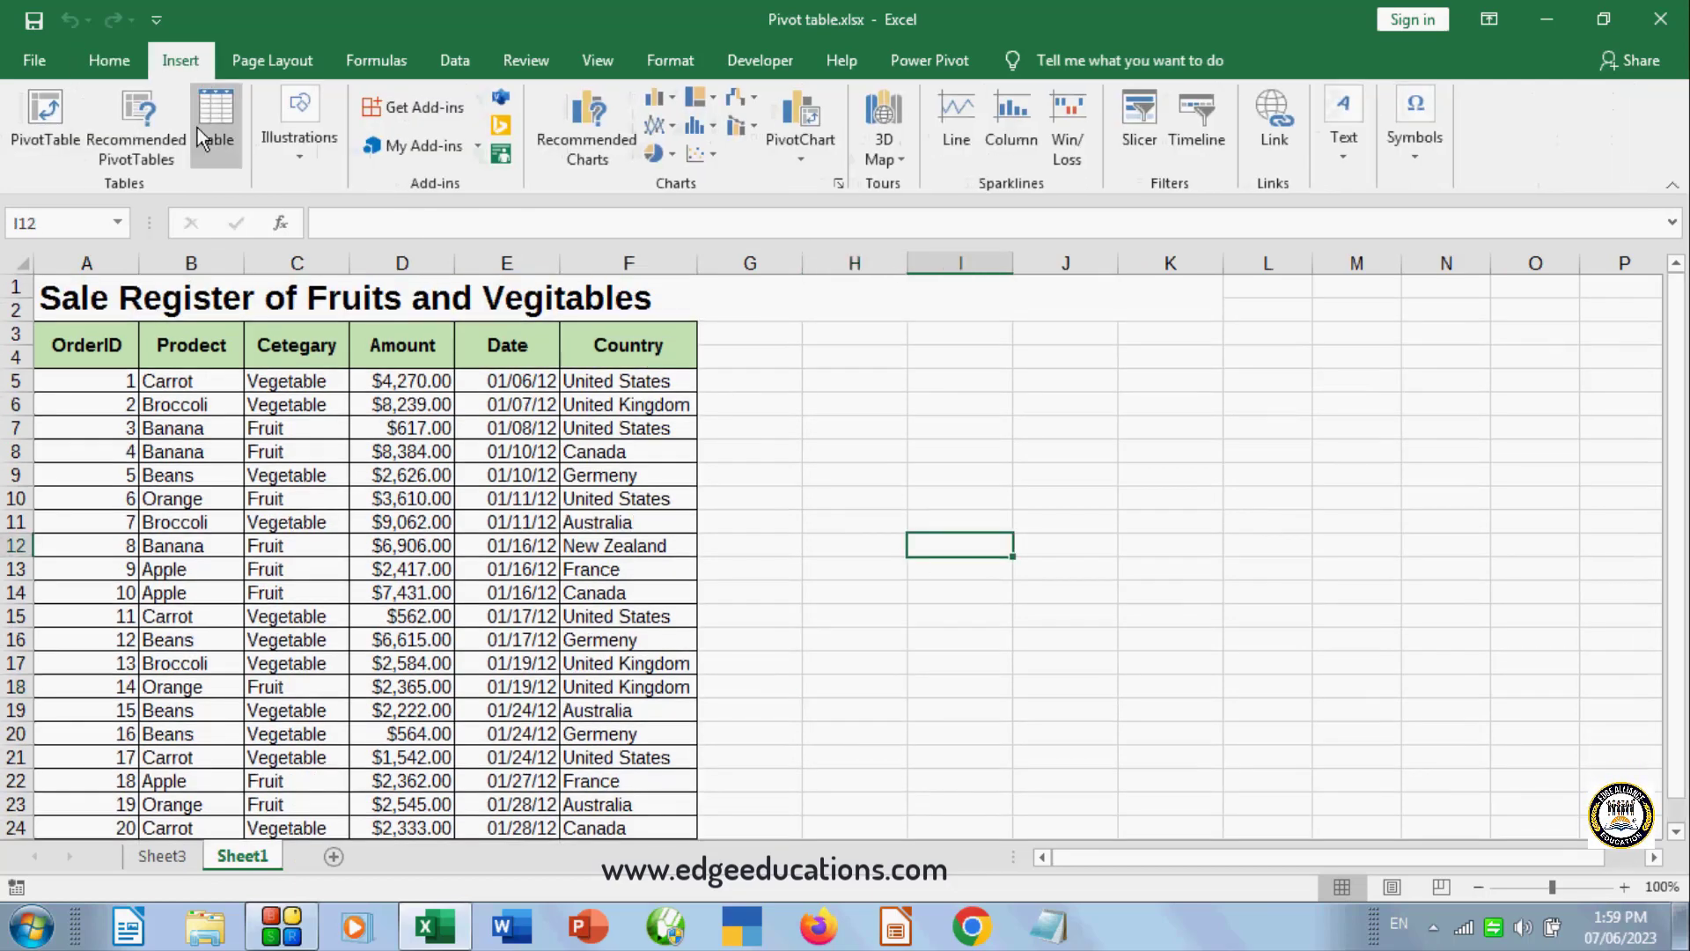
click(824, 406)
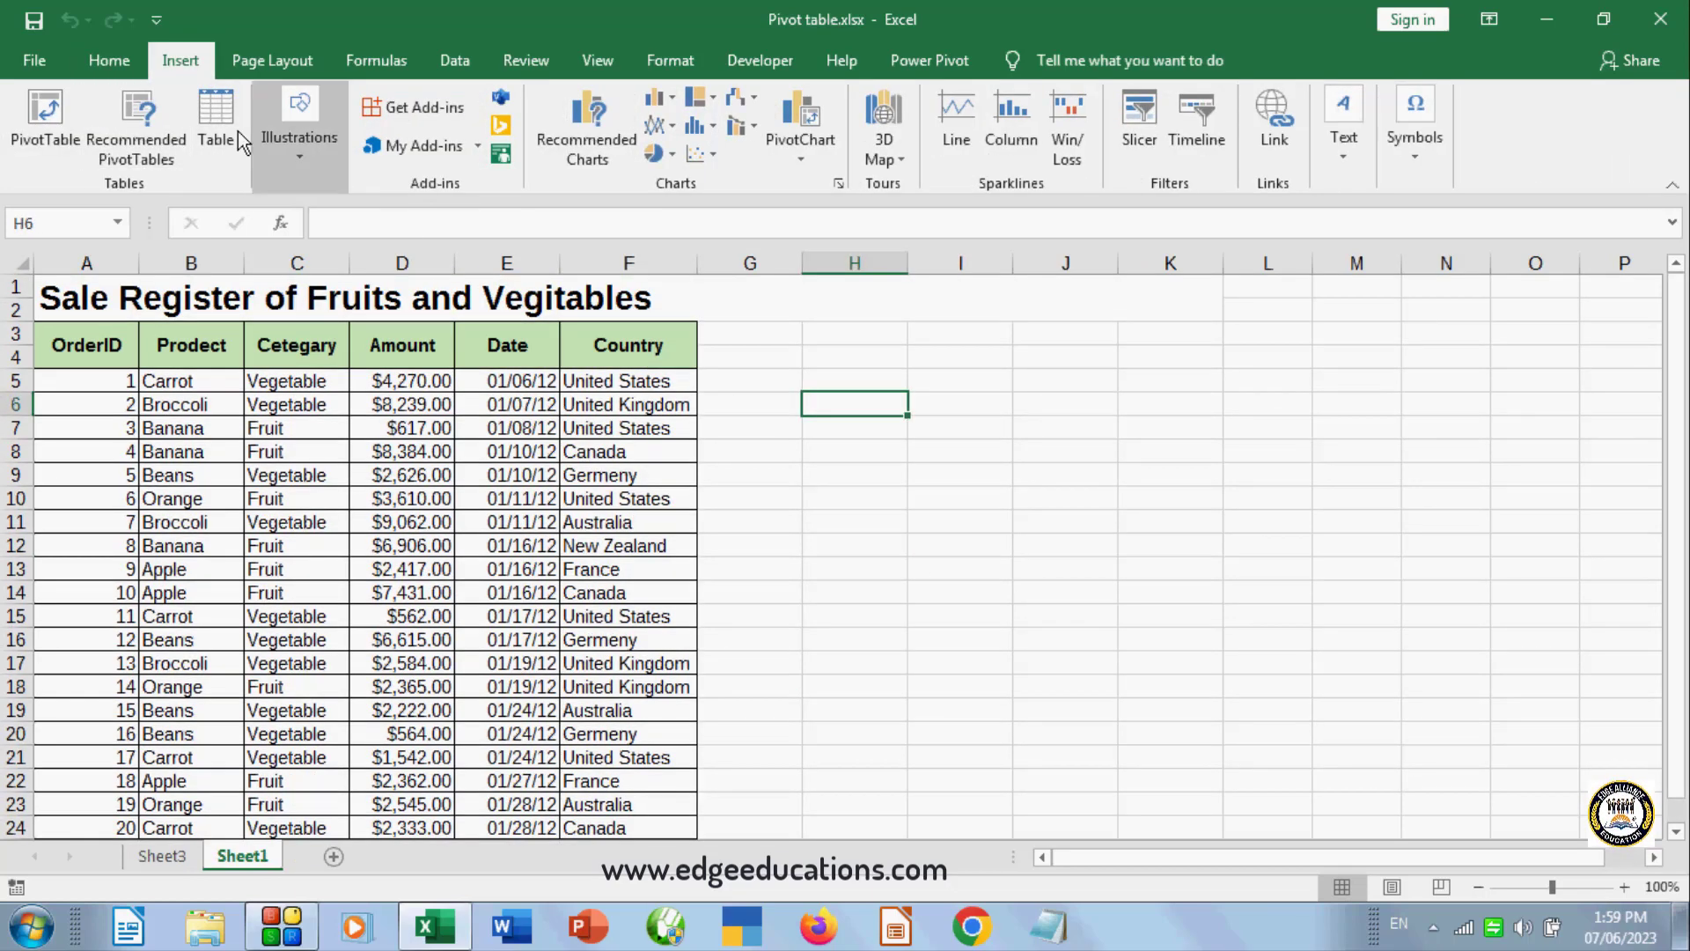
drag(80, 341, 619, 672)
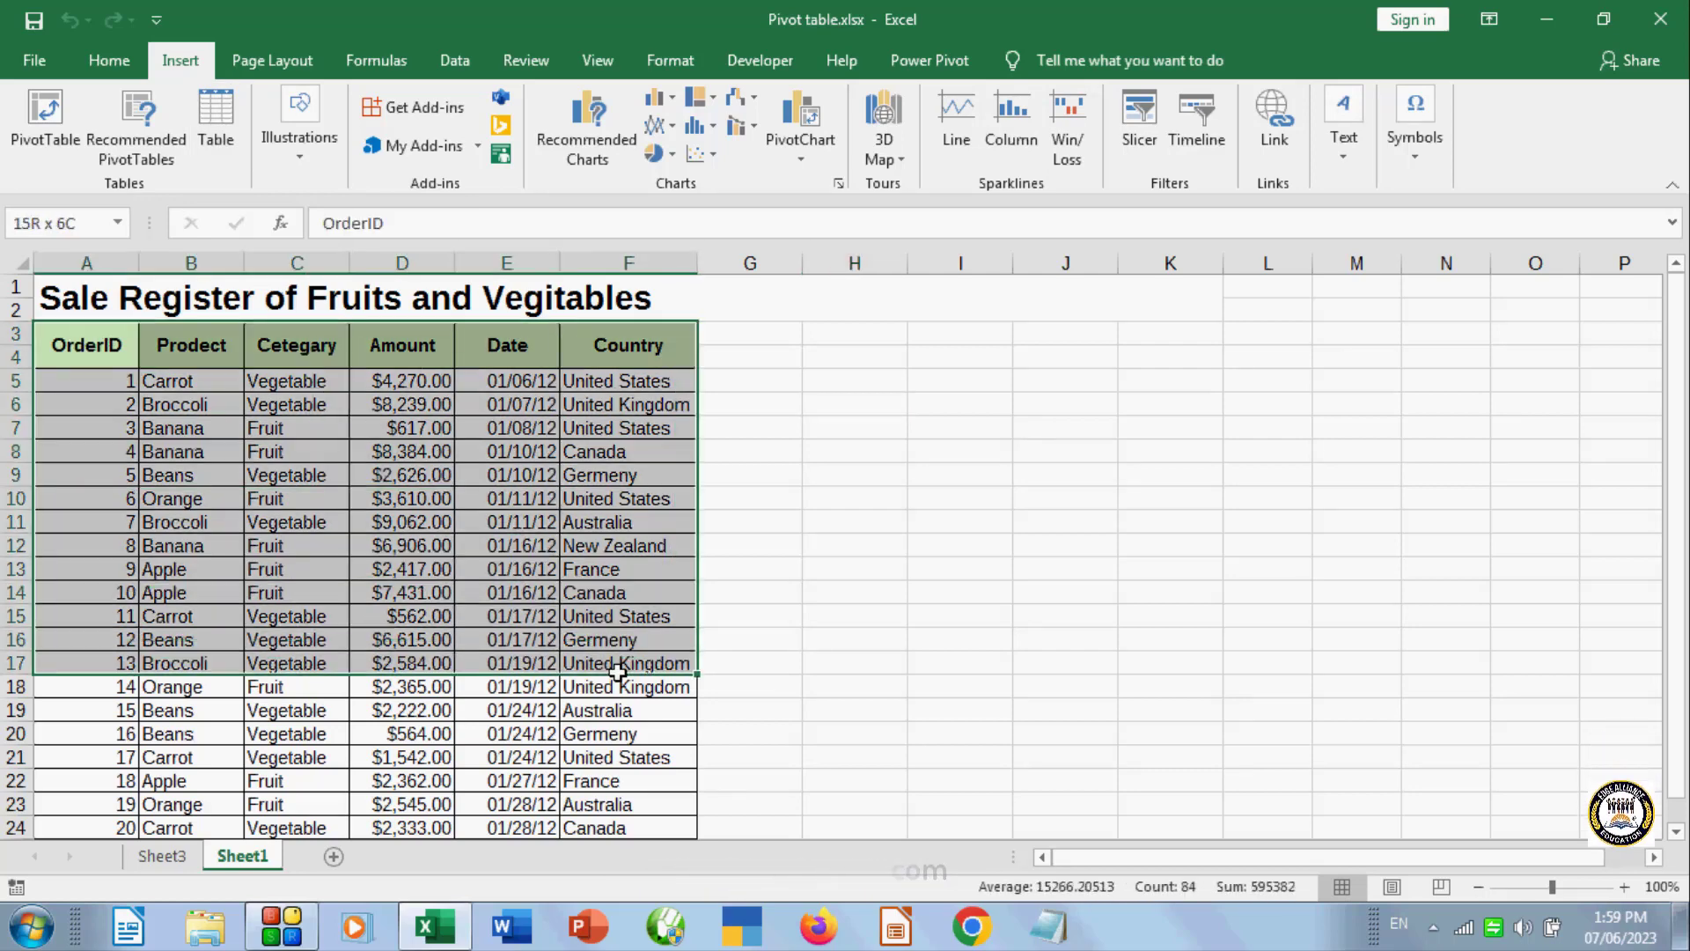
click(224, 125)
click(1010, 532)
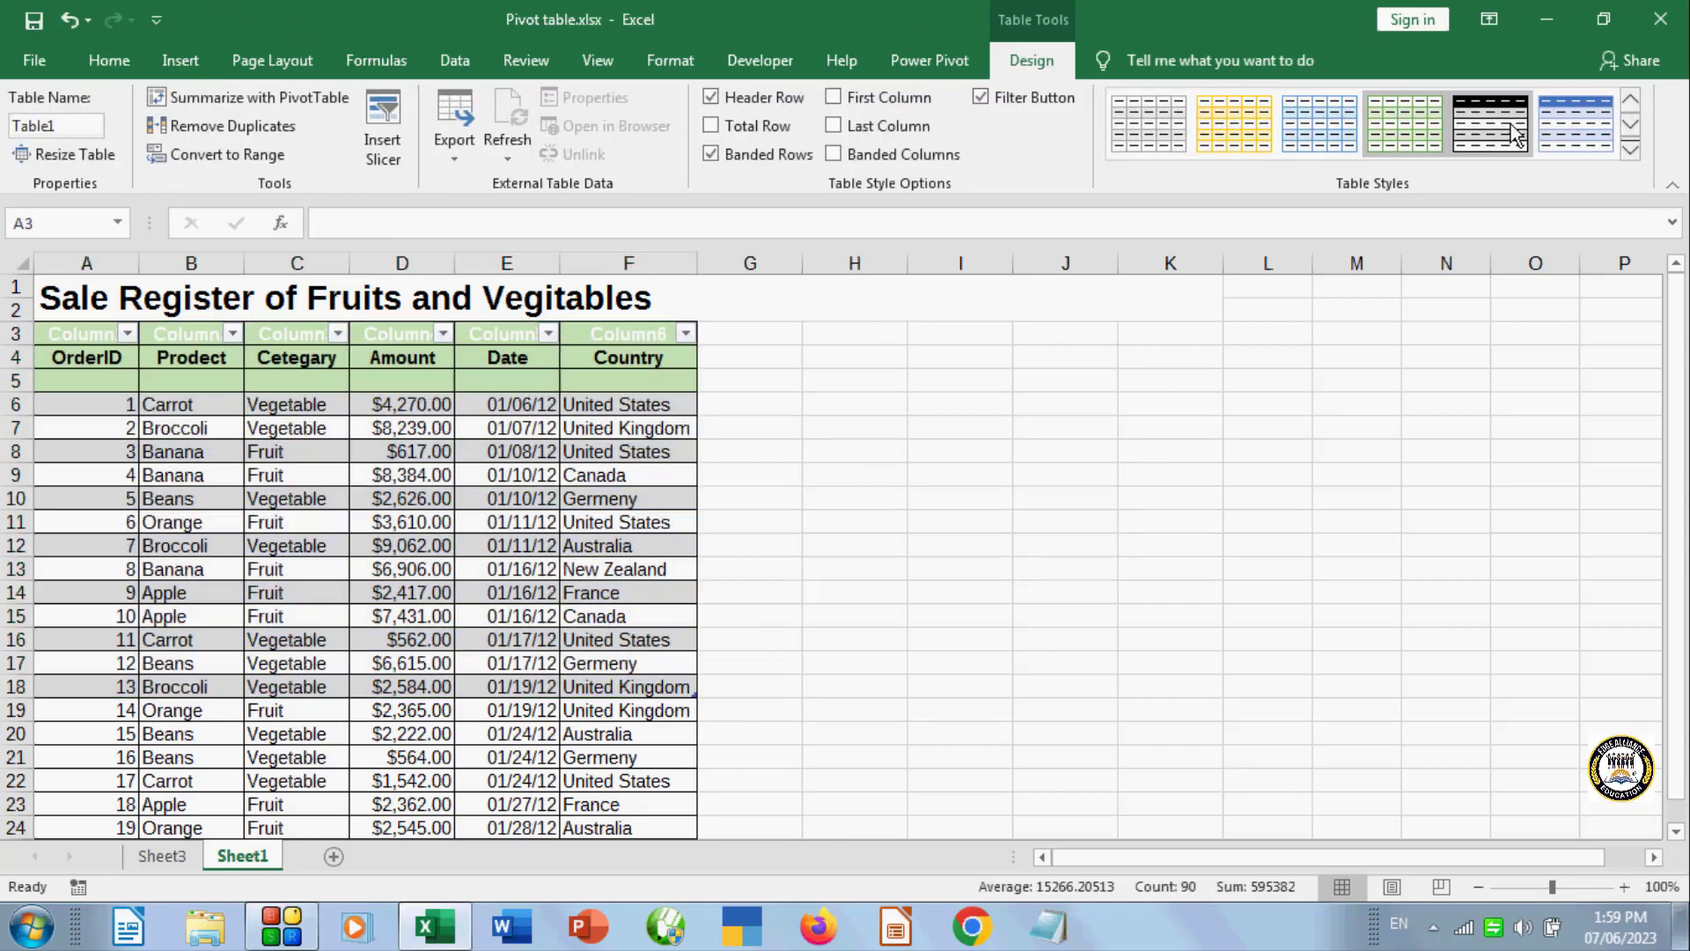
click(1631, 150)
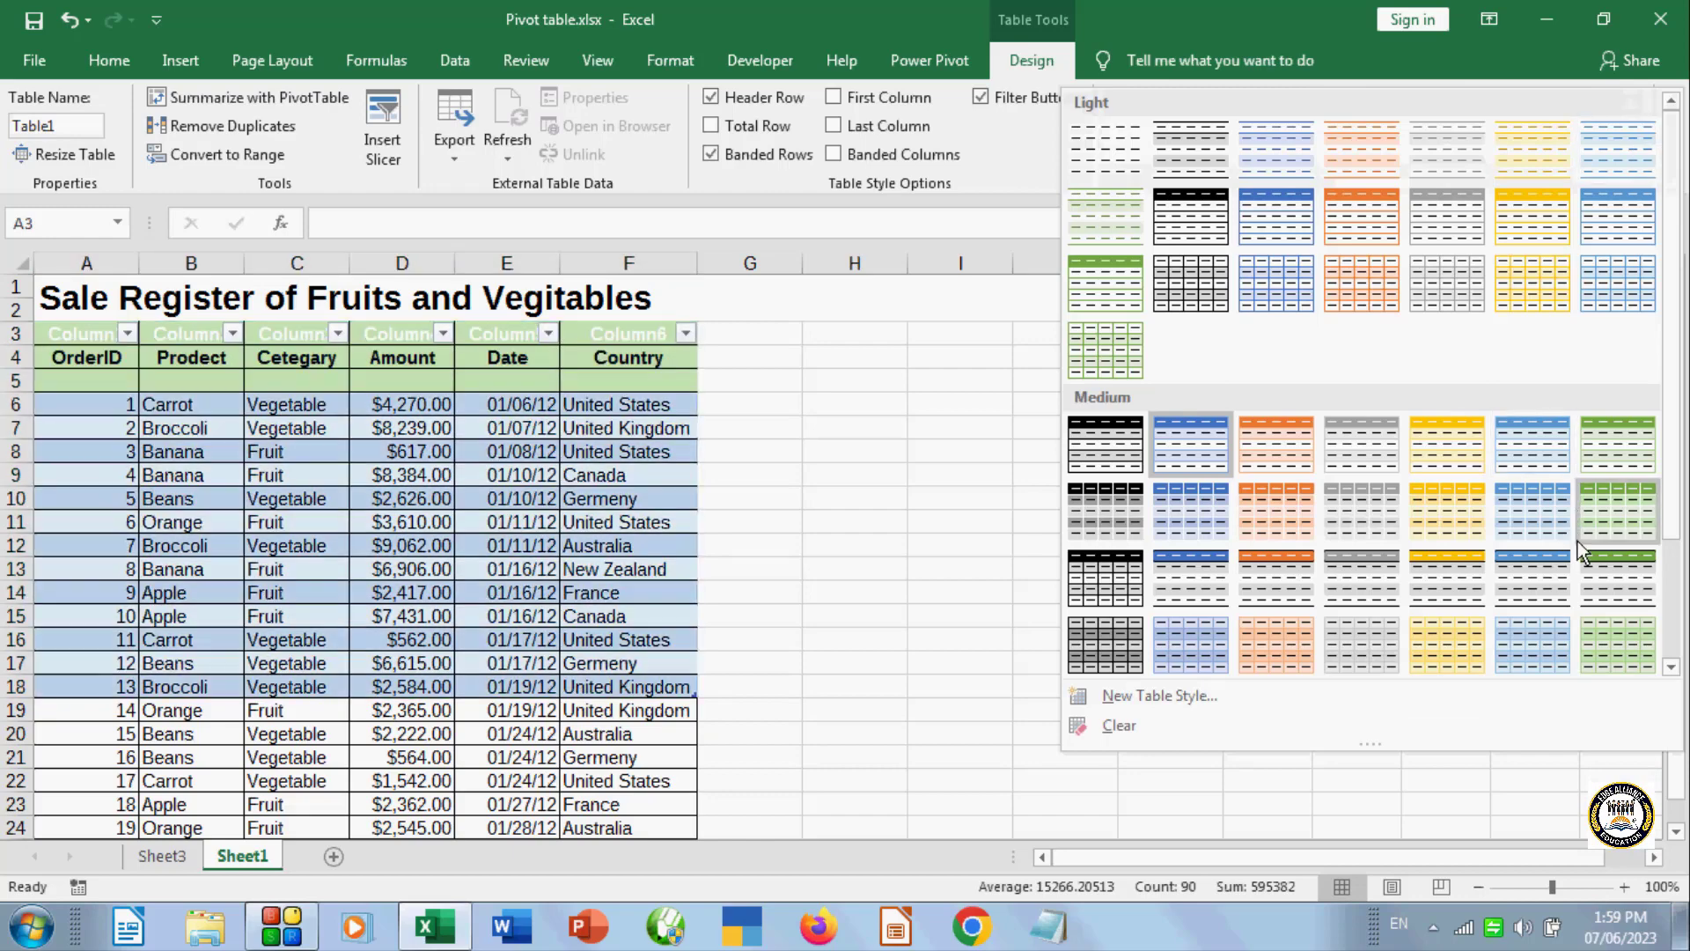
click(1408, 647)
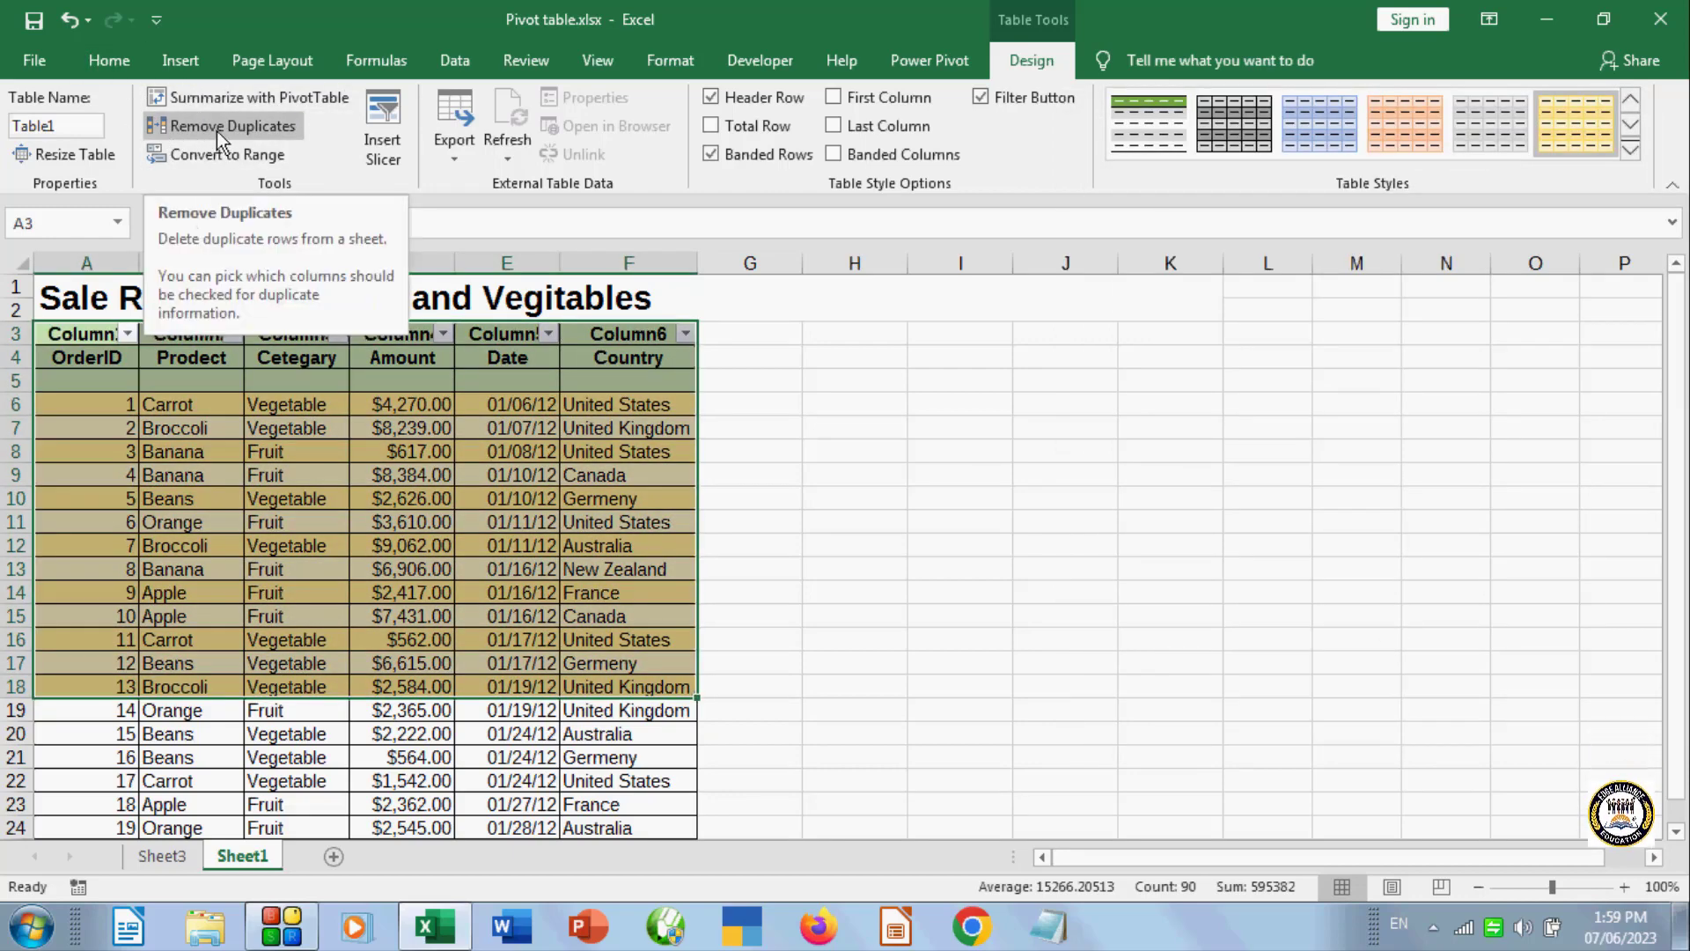
- Examine the sort and filter choices offered for Column1 of the table without filtering any rows
click(127, 332)
click(113, 359)
click(380, 451)
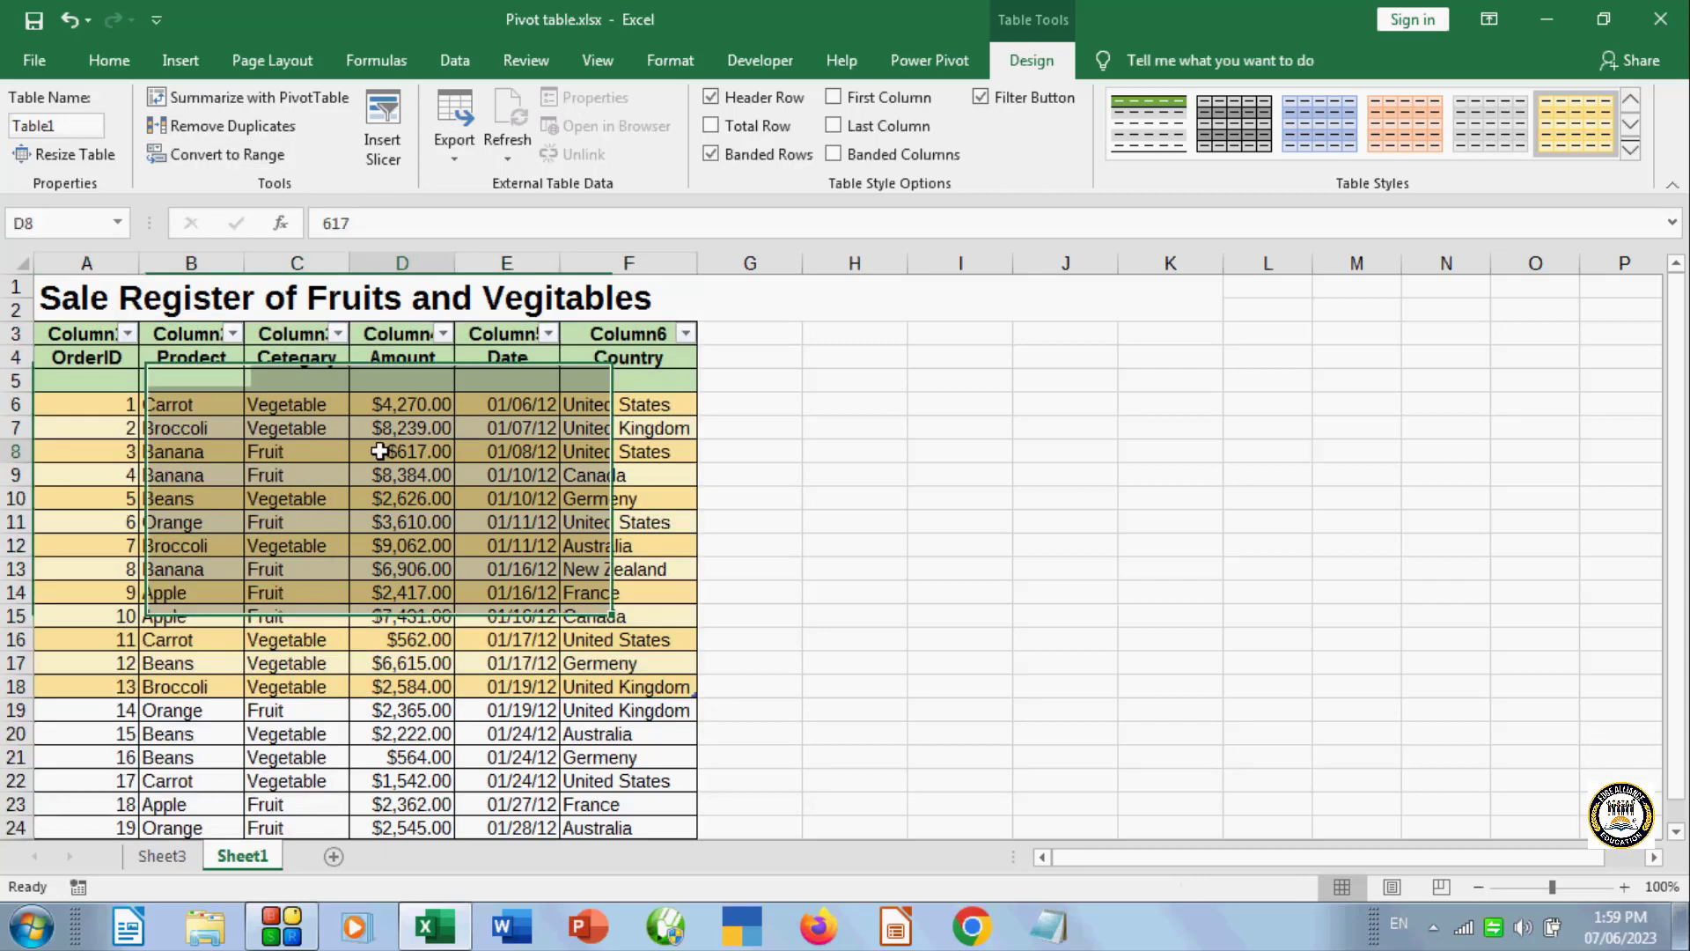
click(128, 334)
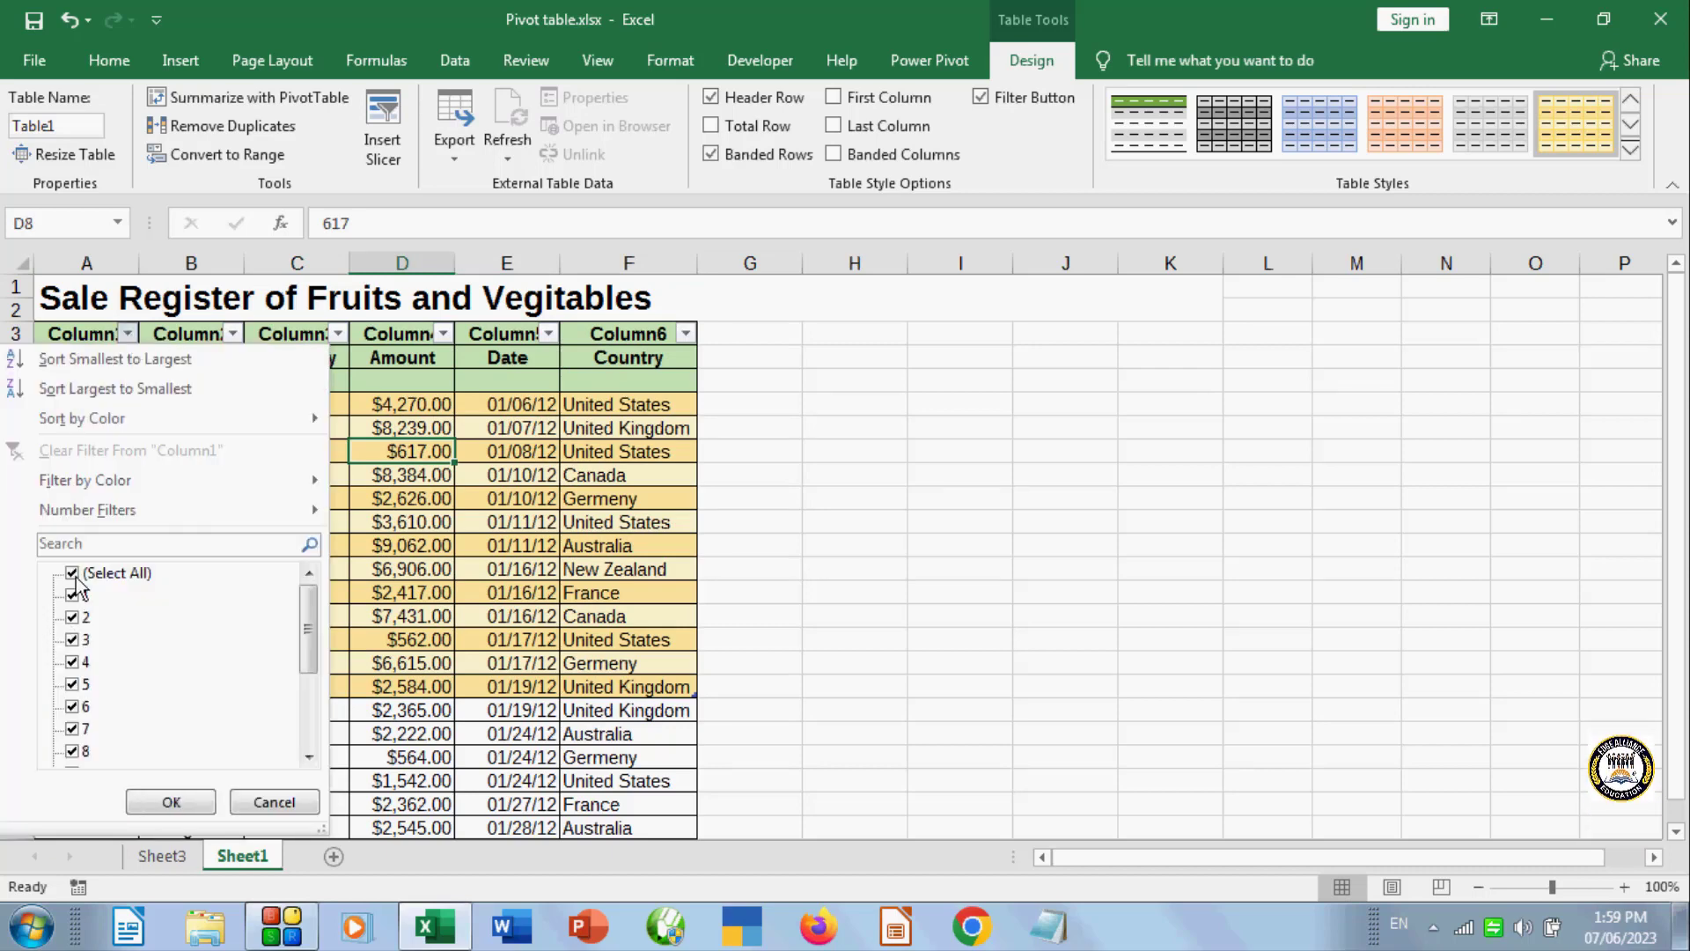
click(264, 799)
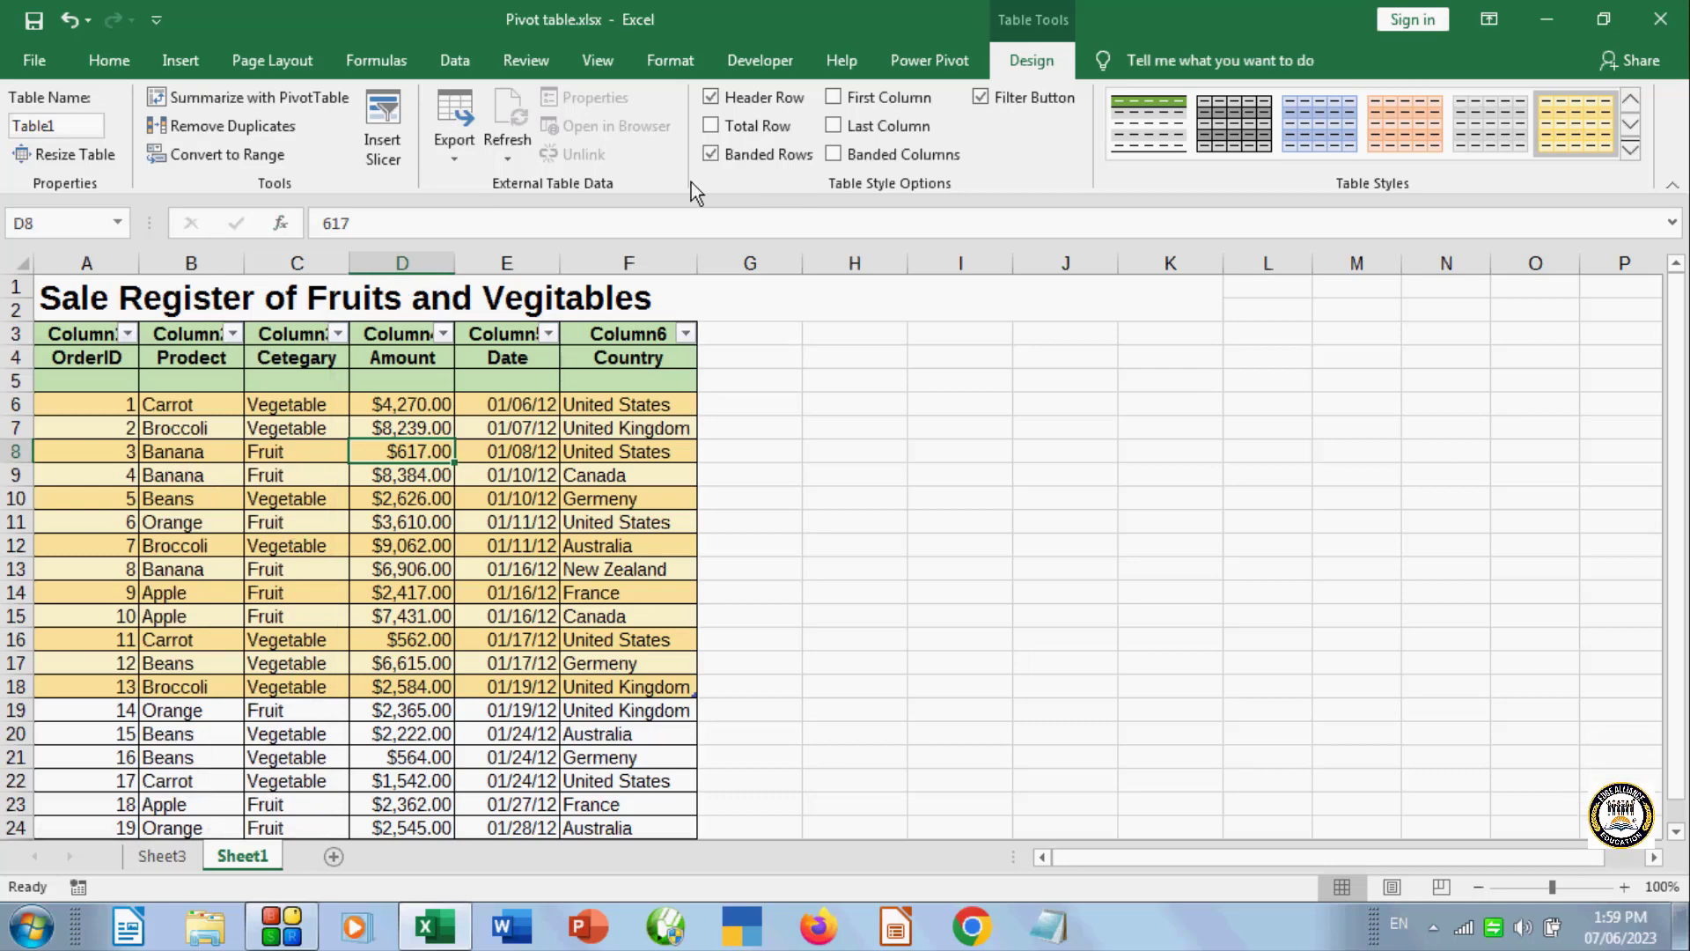
- Convert the gold-styled table to a normal range and undo the conversion
click(236, 157)
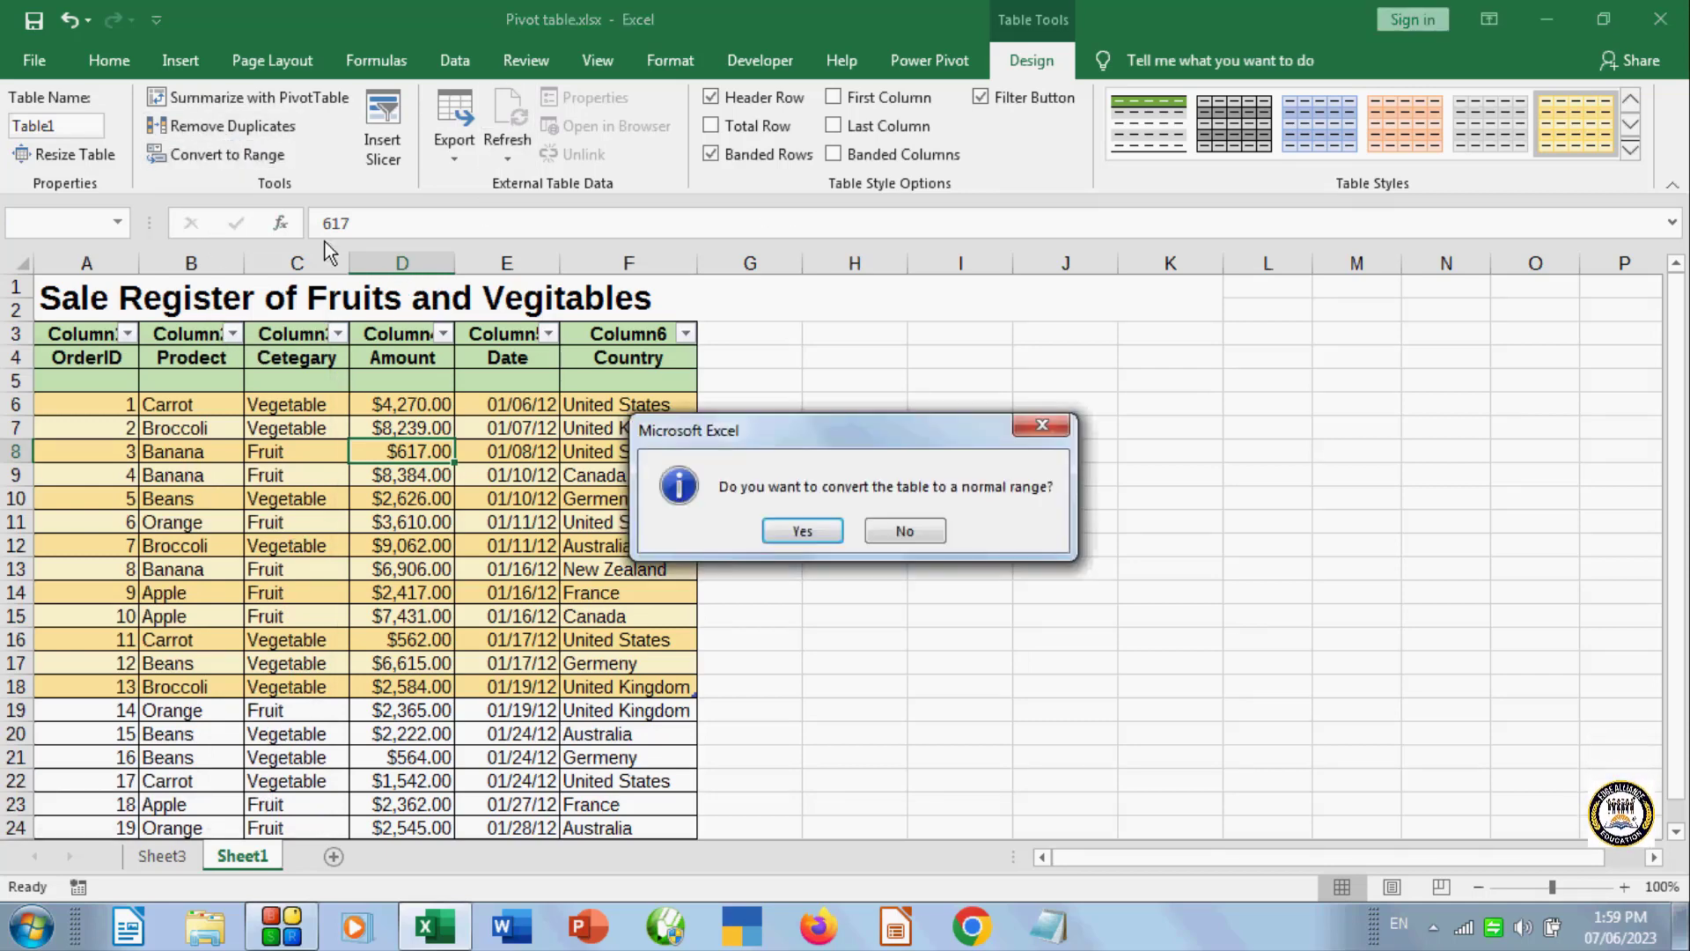
click(797, 533)
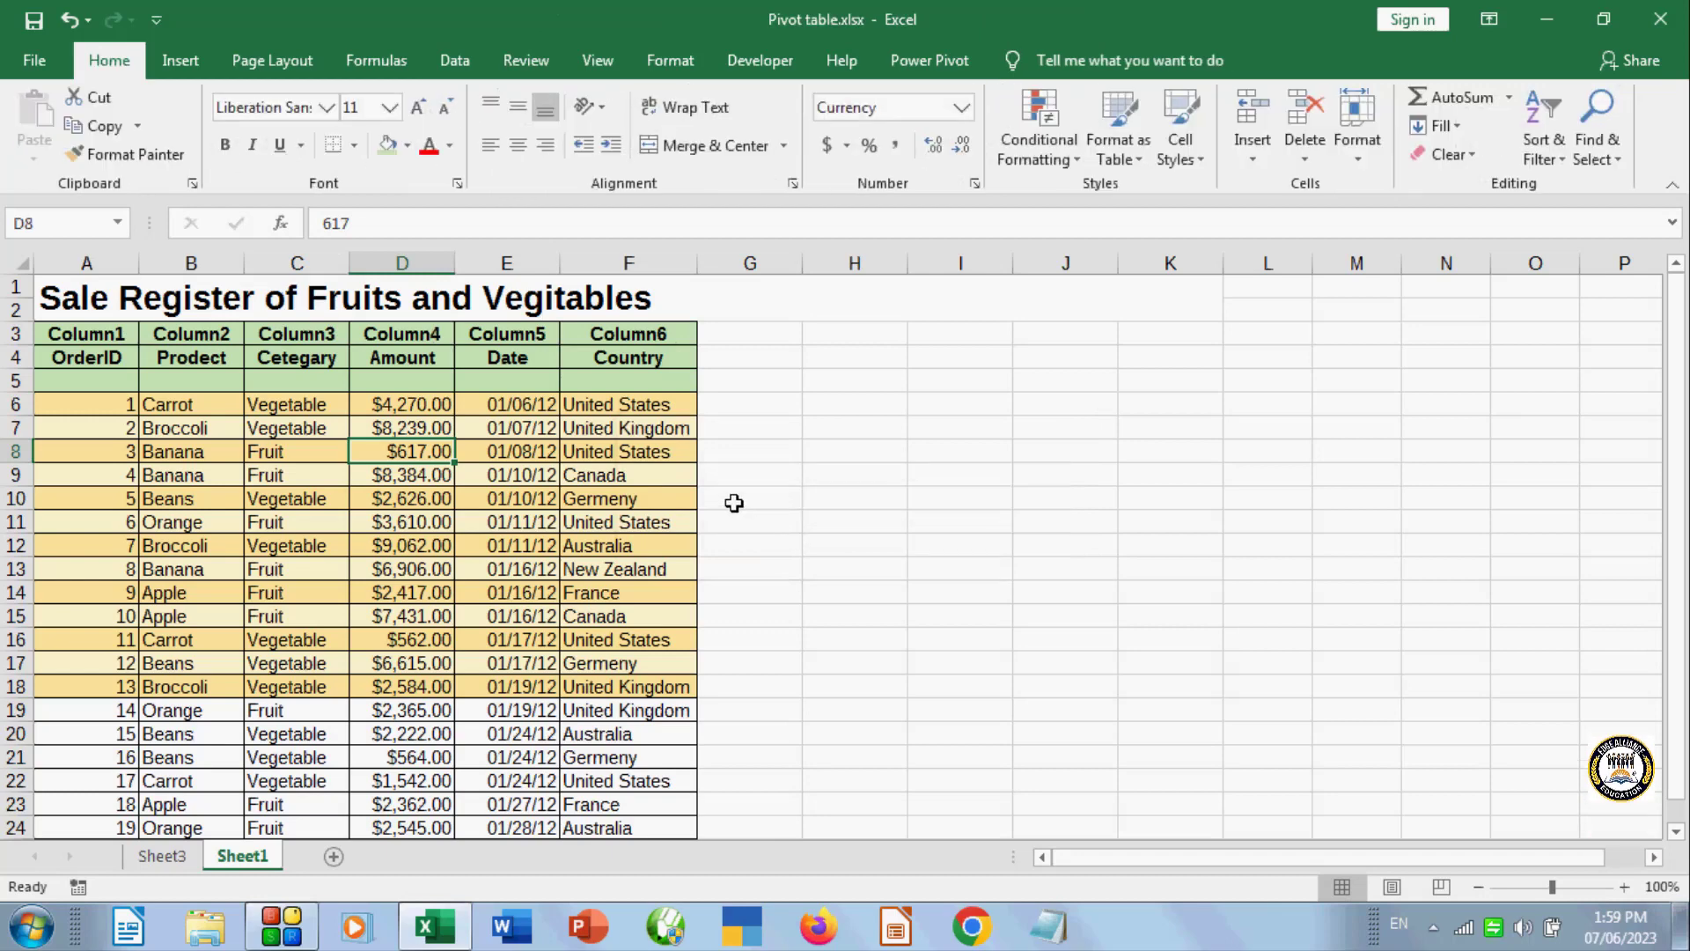
key(ctrl+z)
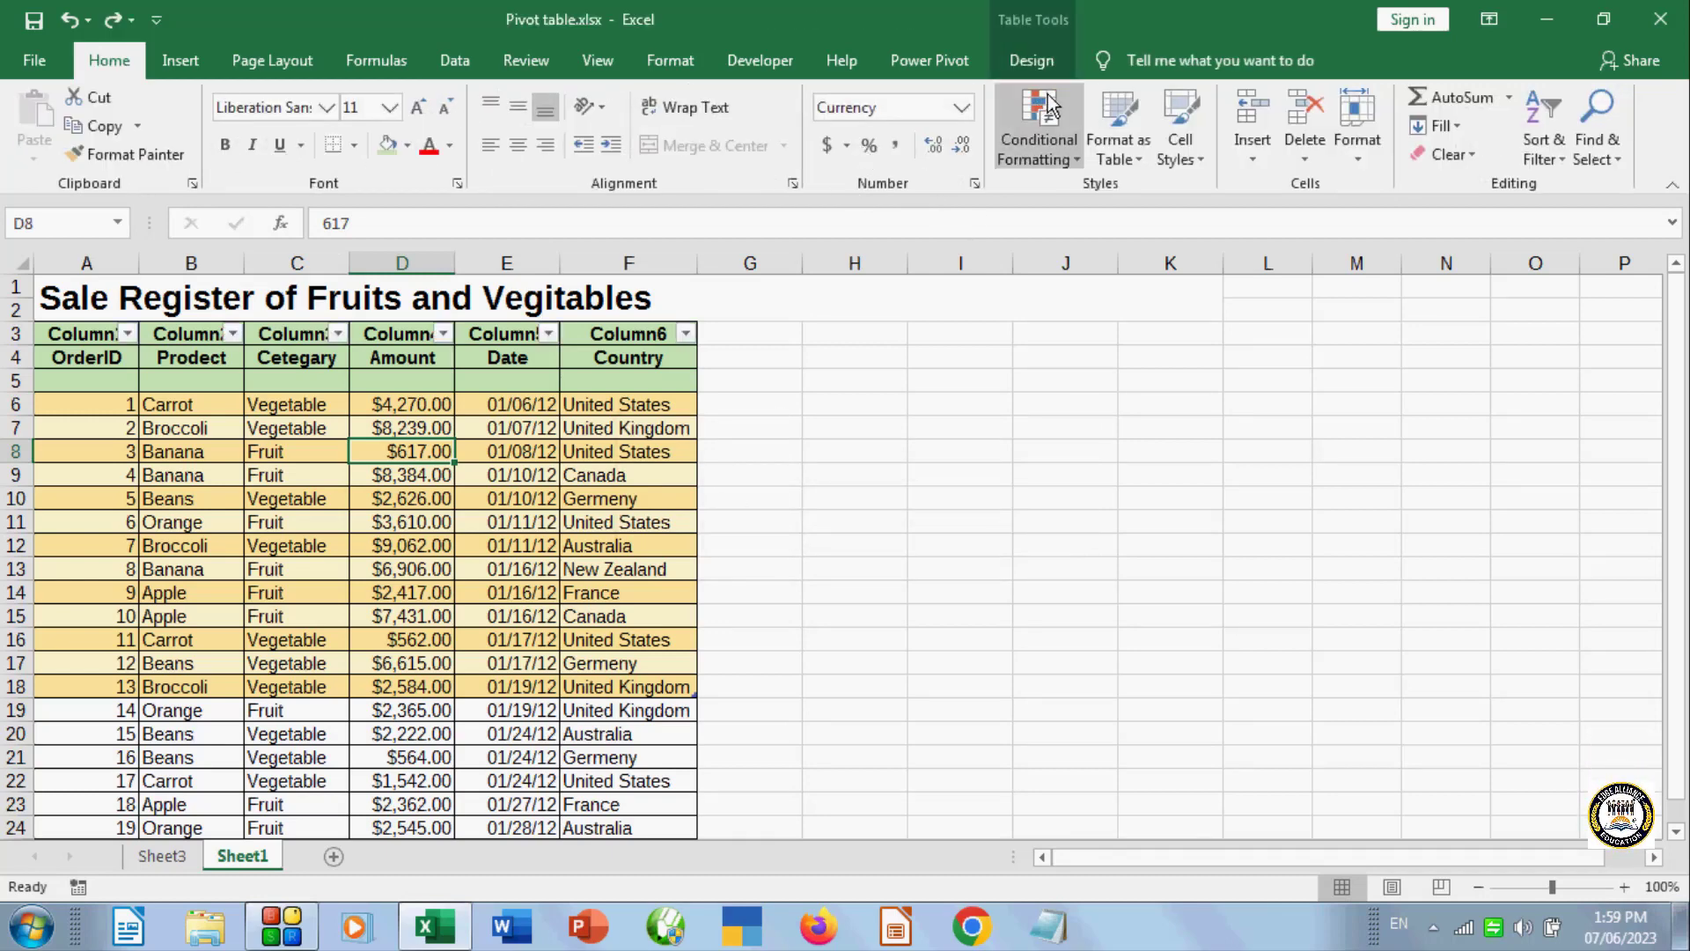
- Try switching the table's Header Row, Total Row and Banded Rows options, returning each to its original setting
click(1031, 60)
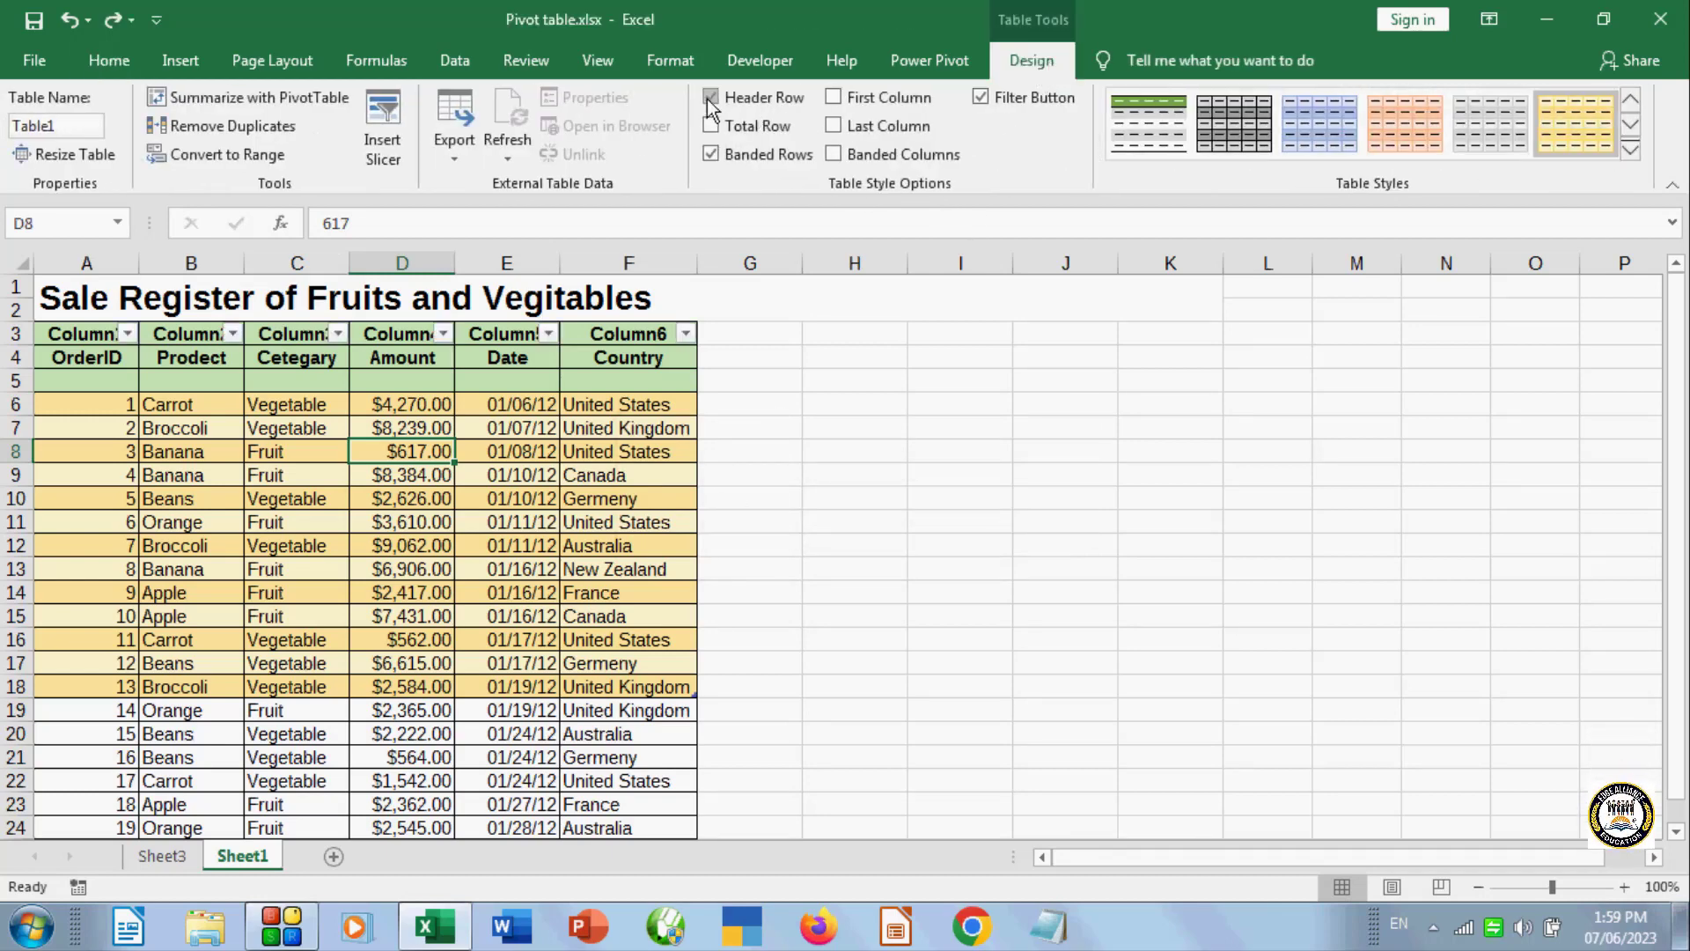
click(713, 98)
click(715, 97)
click(715, 97)
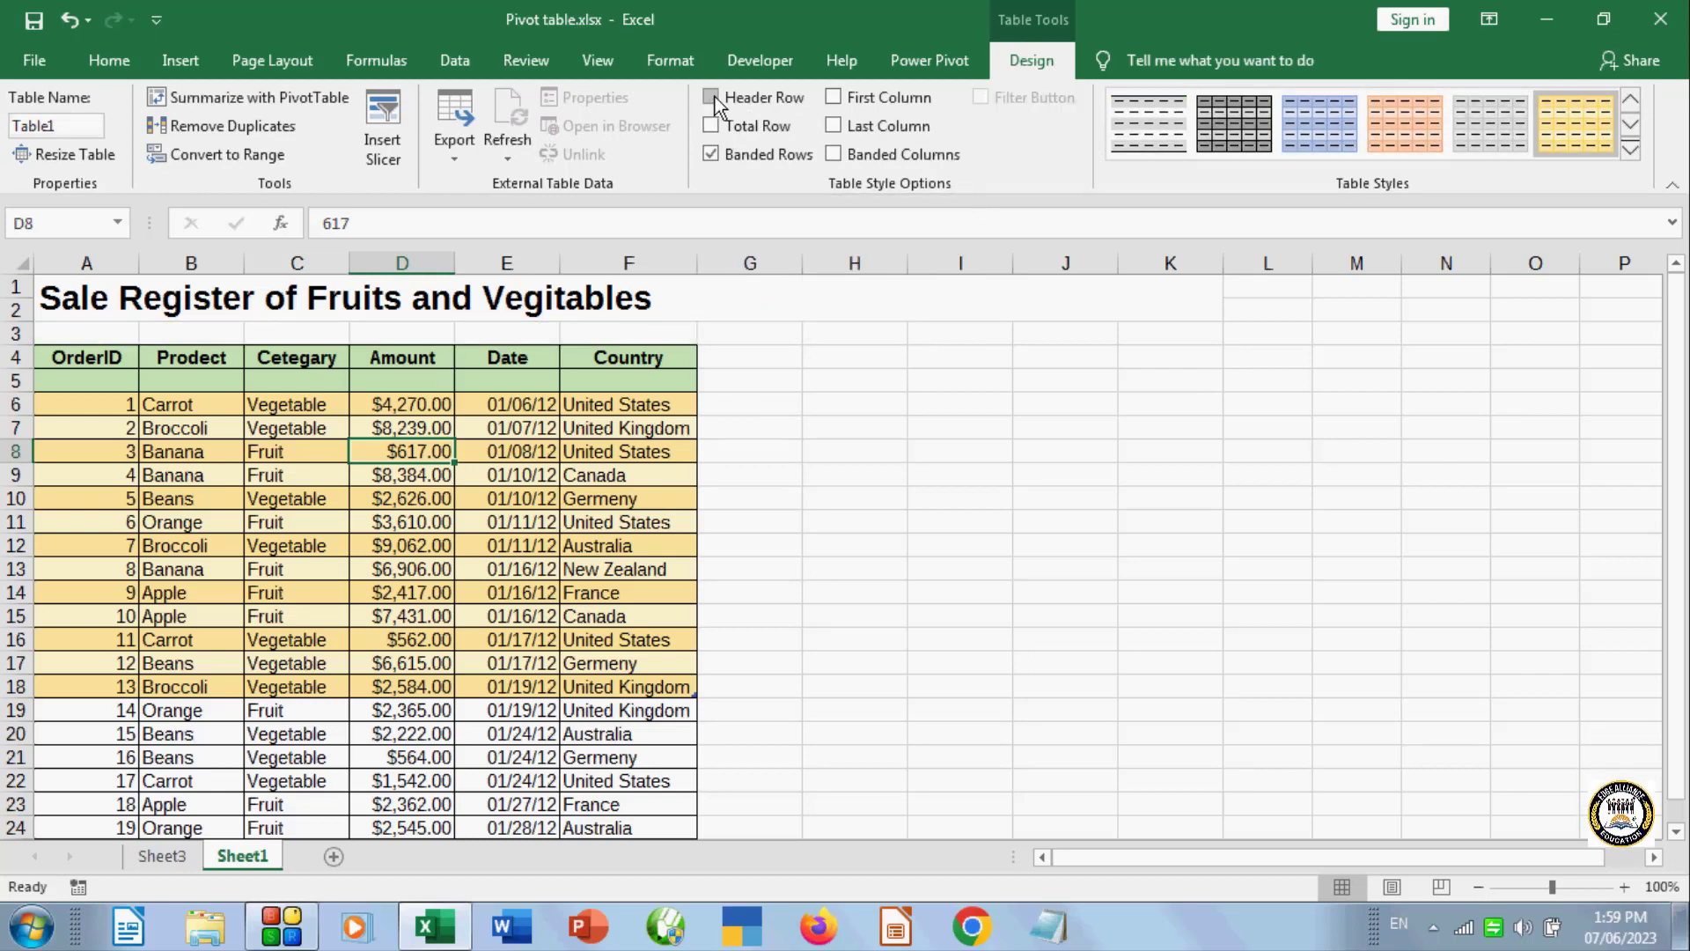
click(715, 96)
click(715, 125)
click(714, 125)
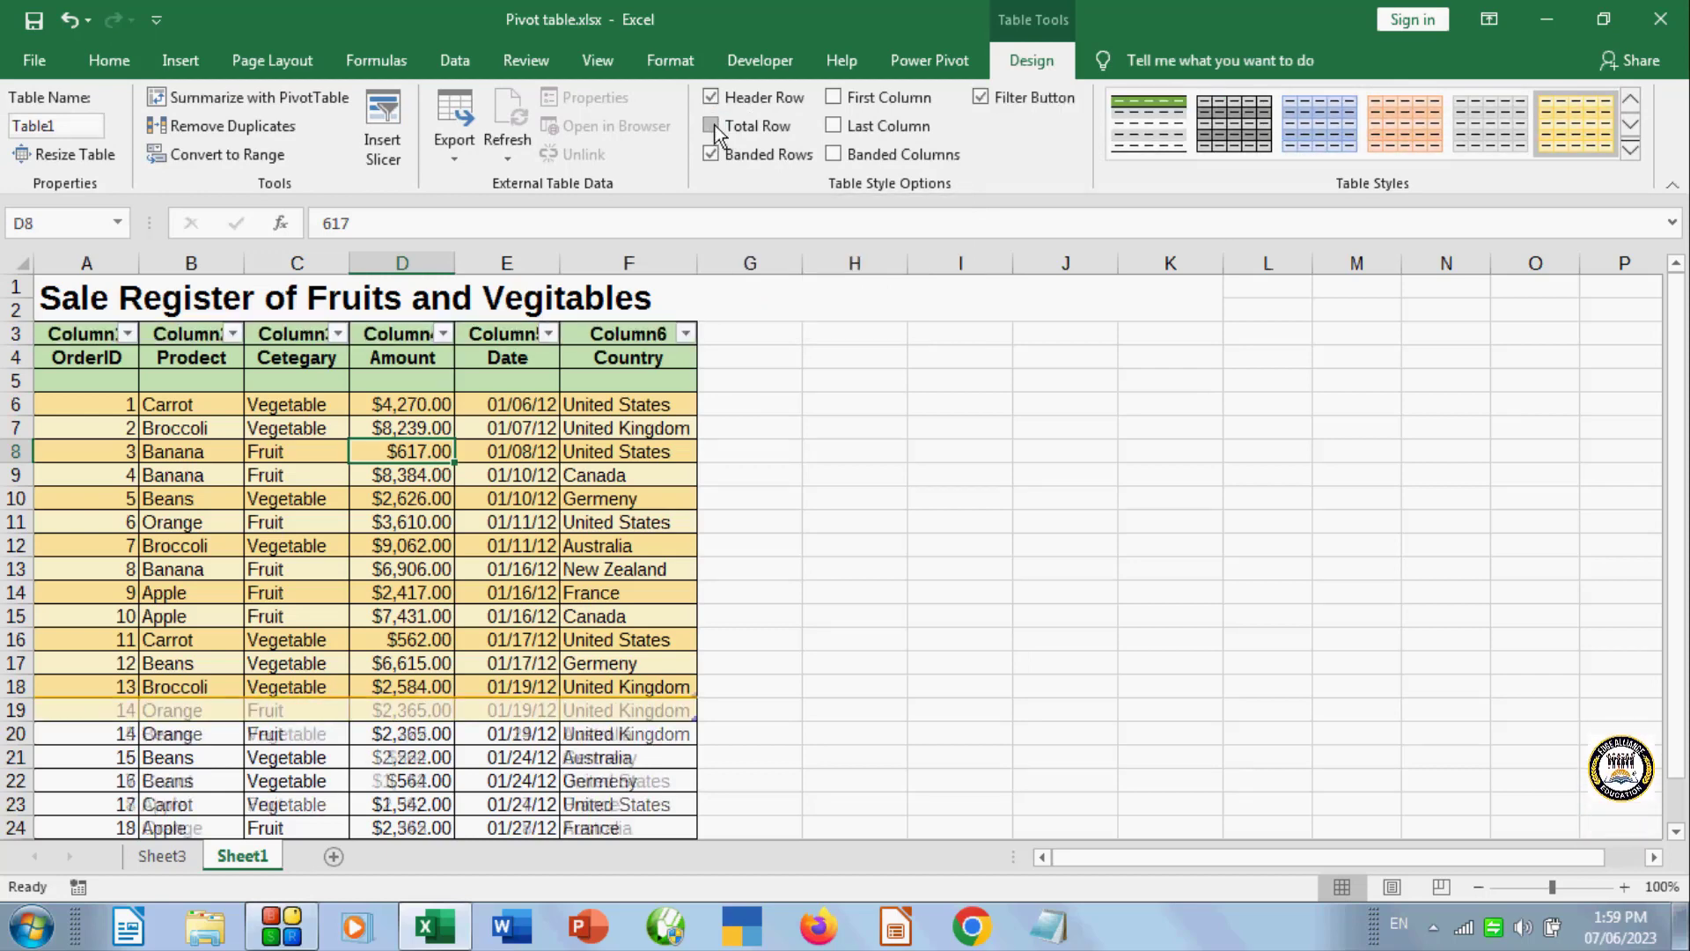
click(722, 152)
click(721, 152)
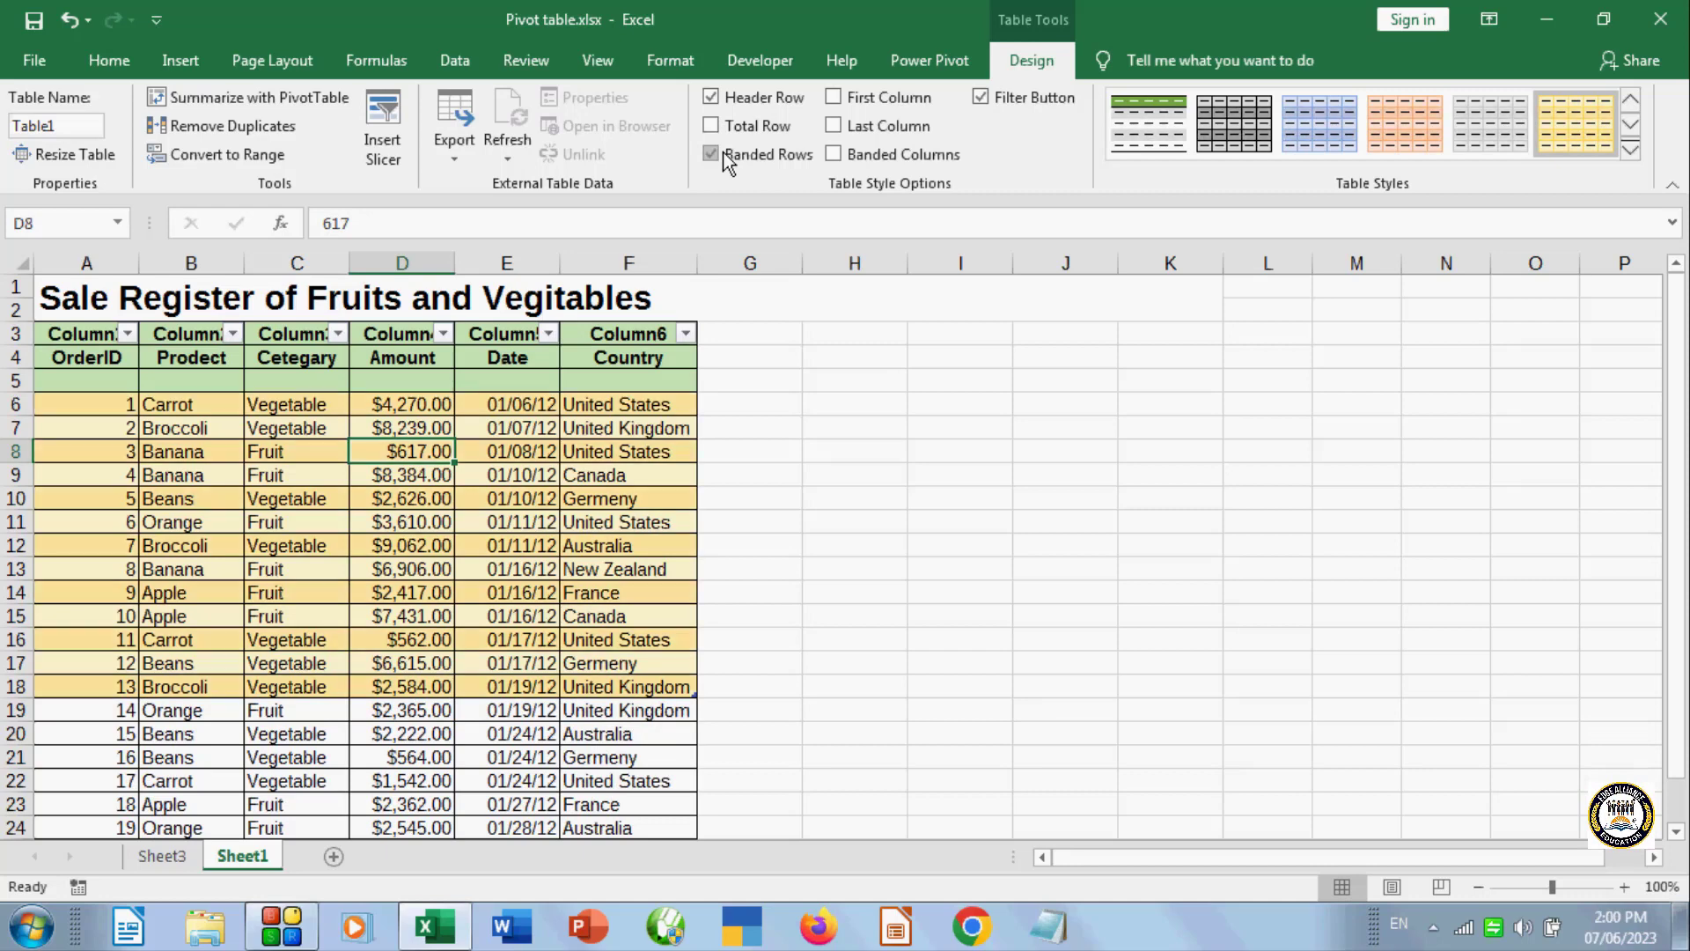
- Try the table's First Column, Last Column and Filter Button options and turn on Banded Columns
click(870, 104)
click(860, 125)
click(859, 126)
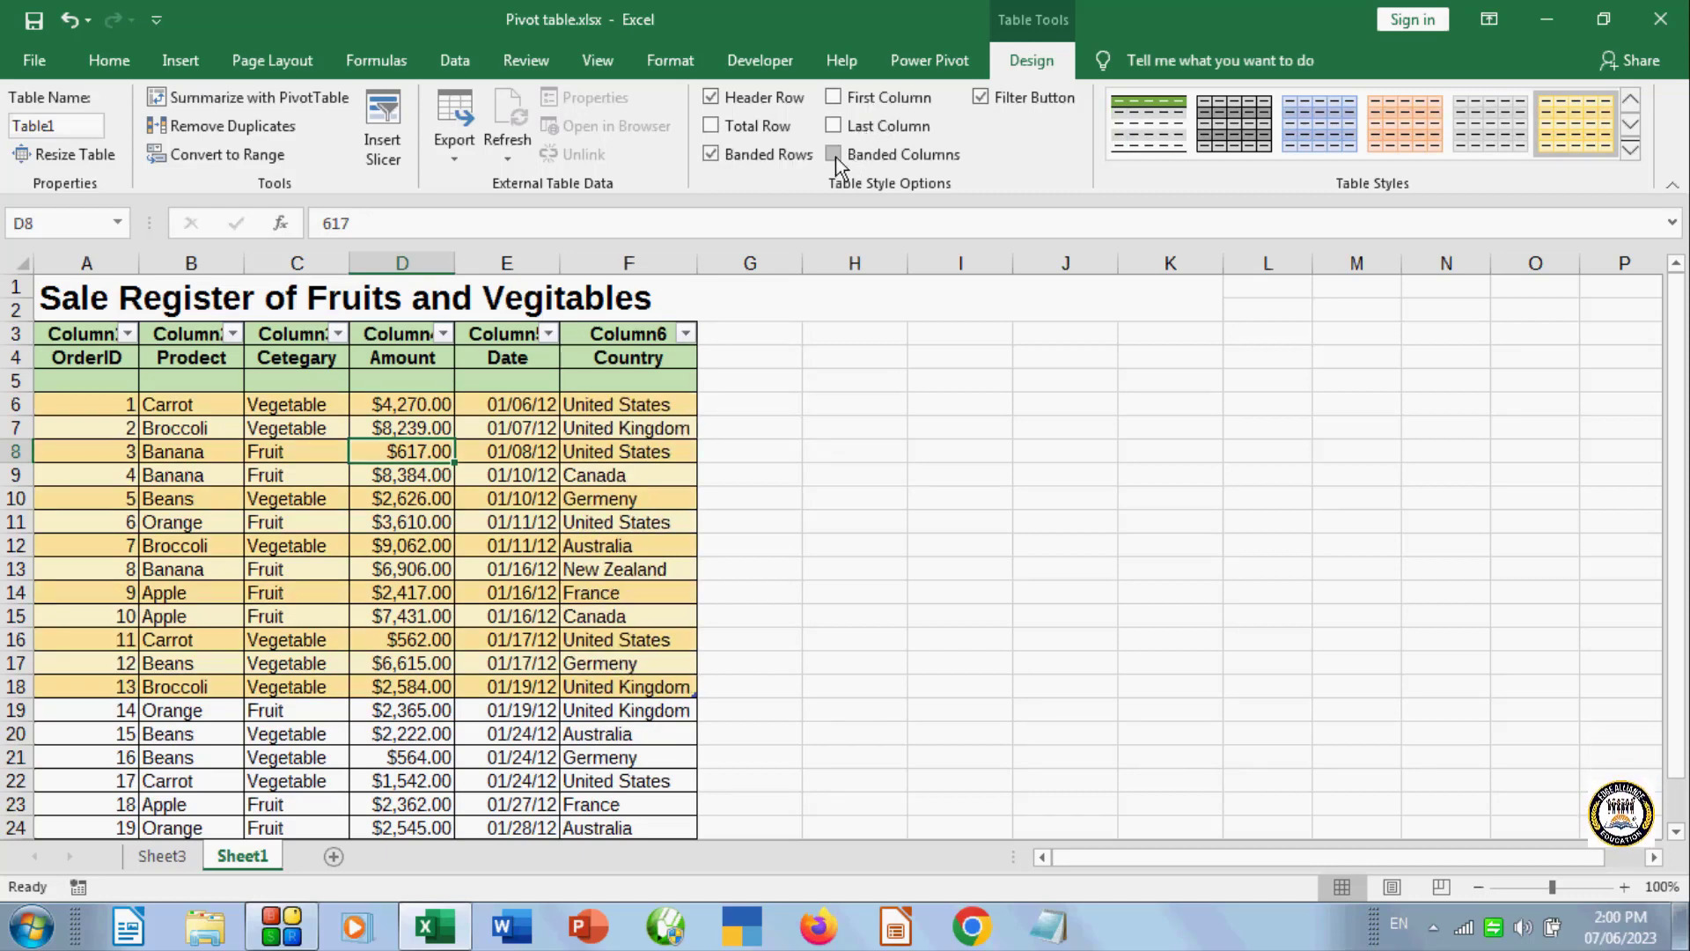
click(837, 157)
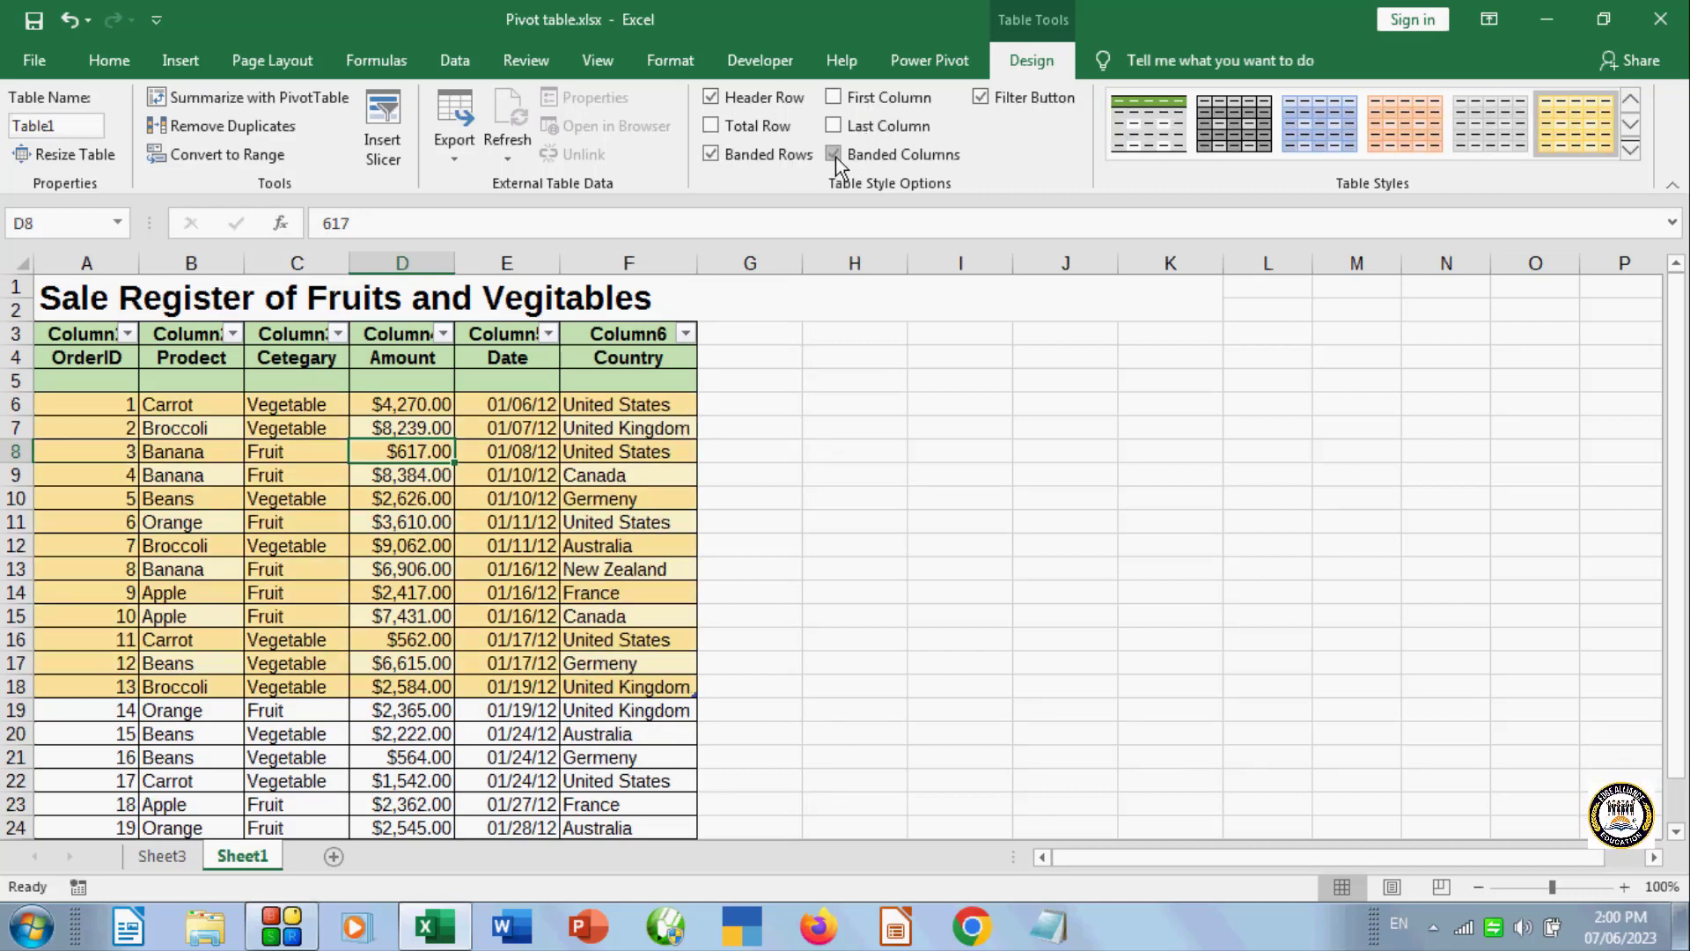
click(1018, 98)
- Convert the banded table to a normal range, and undo all table changes back to the original register
click(253, 157)
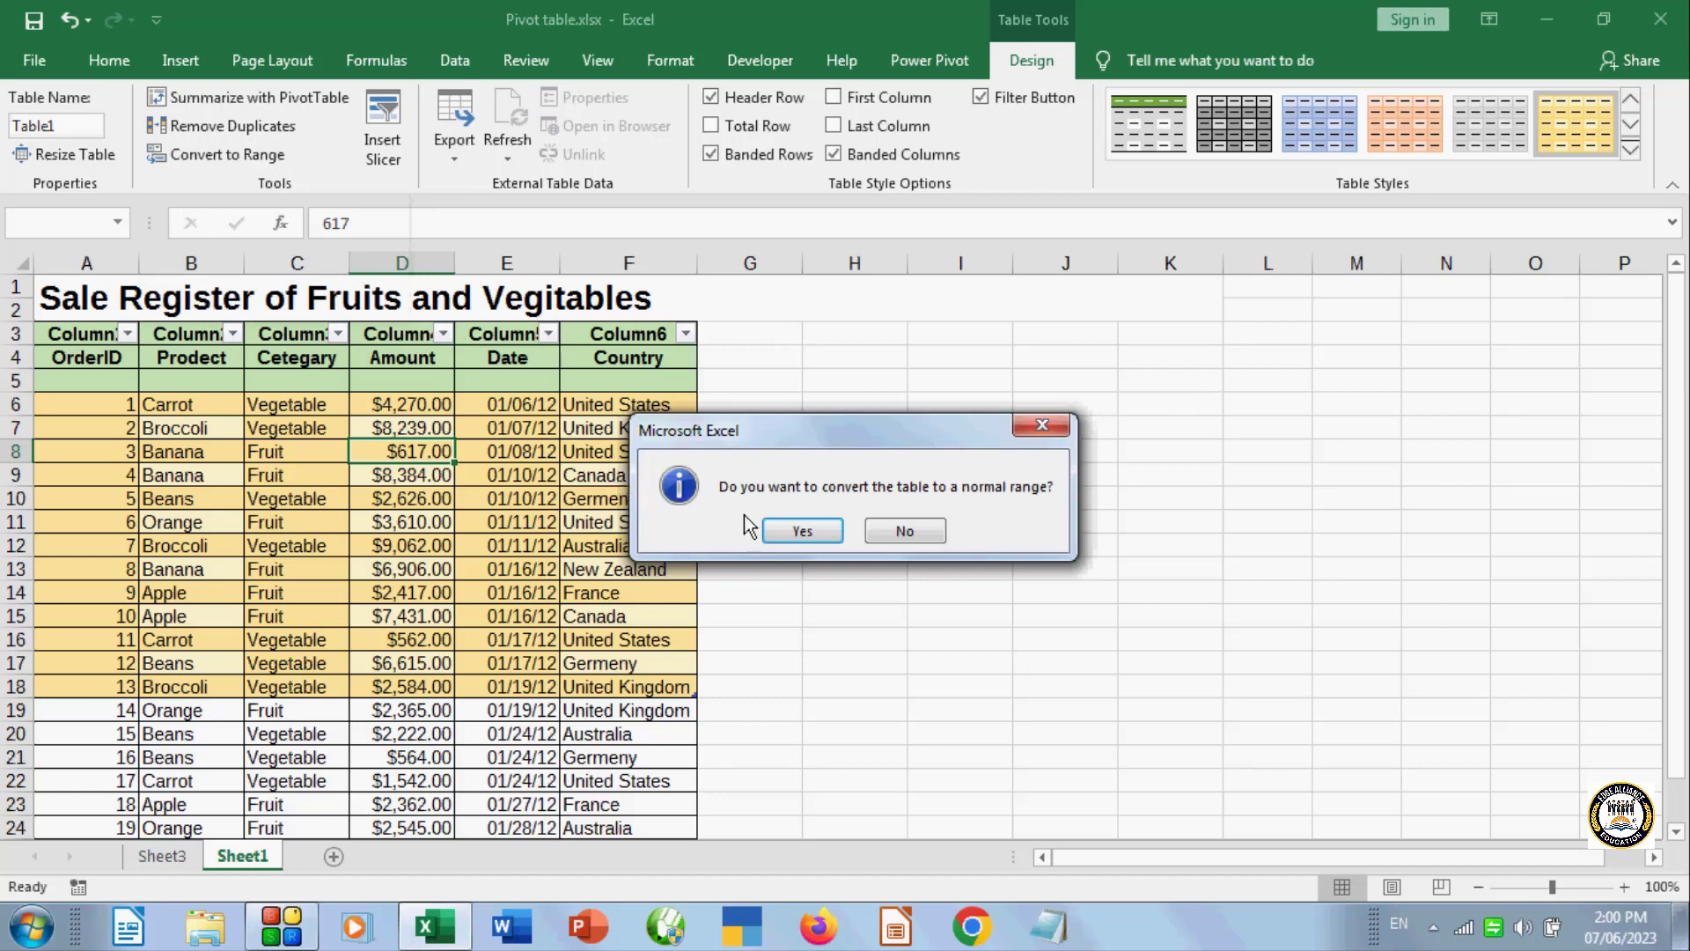
click(802, 531)
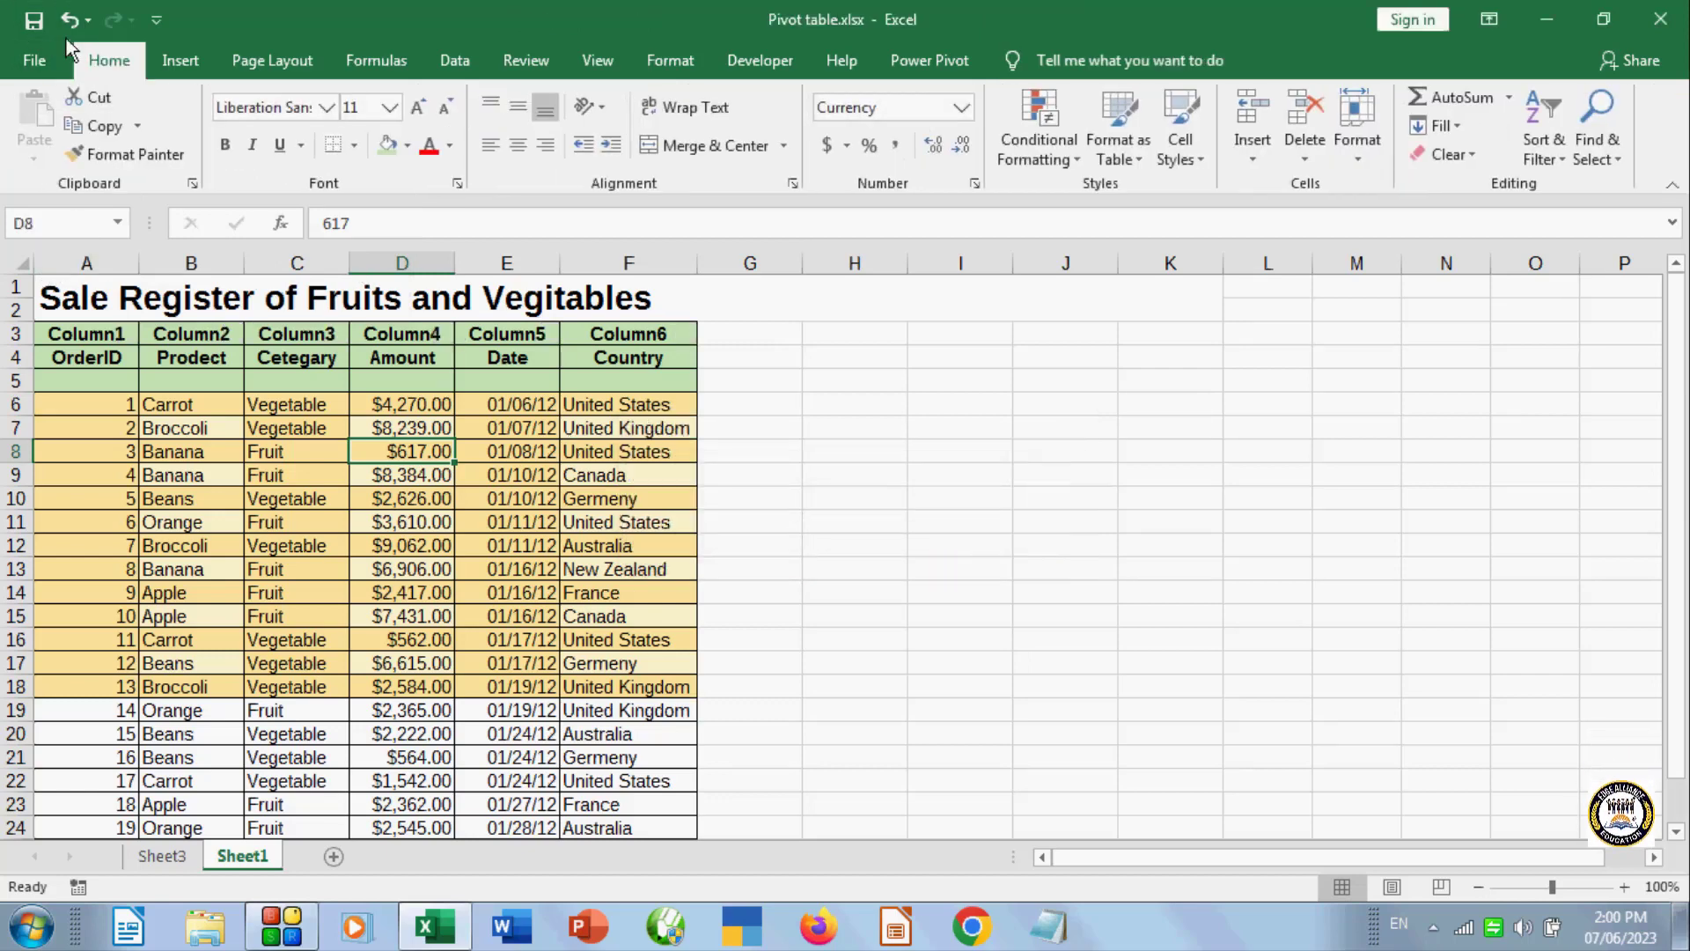
key(ctrl+z)
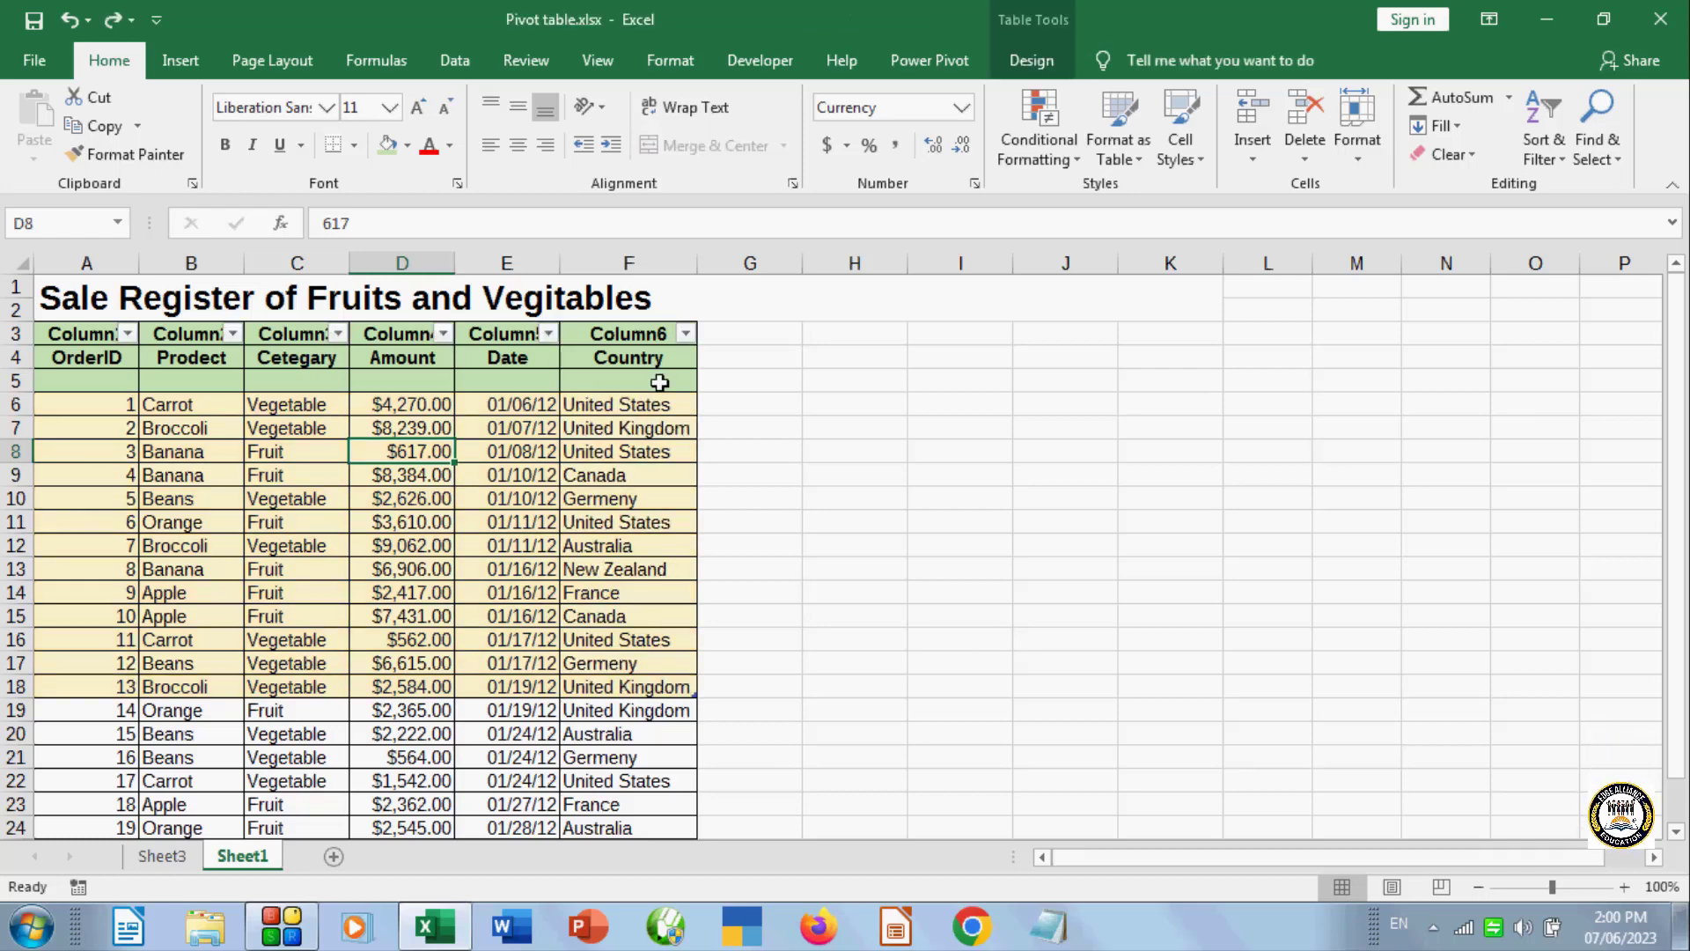
key(ctrl+z)
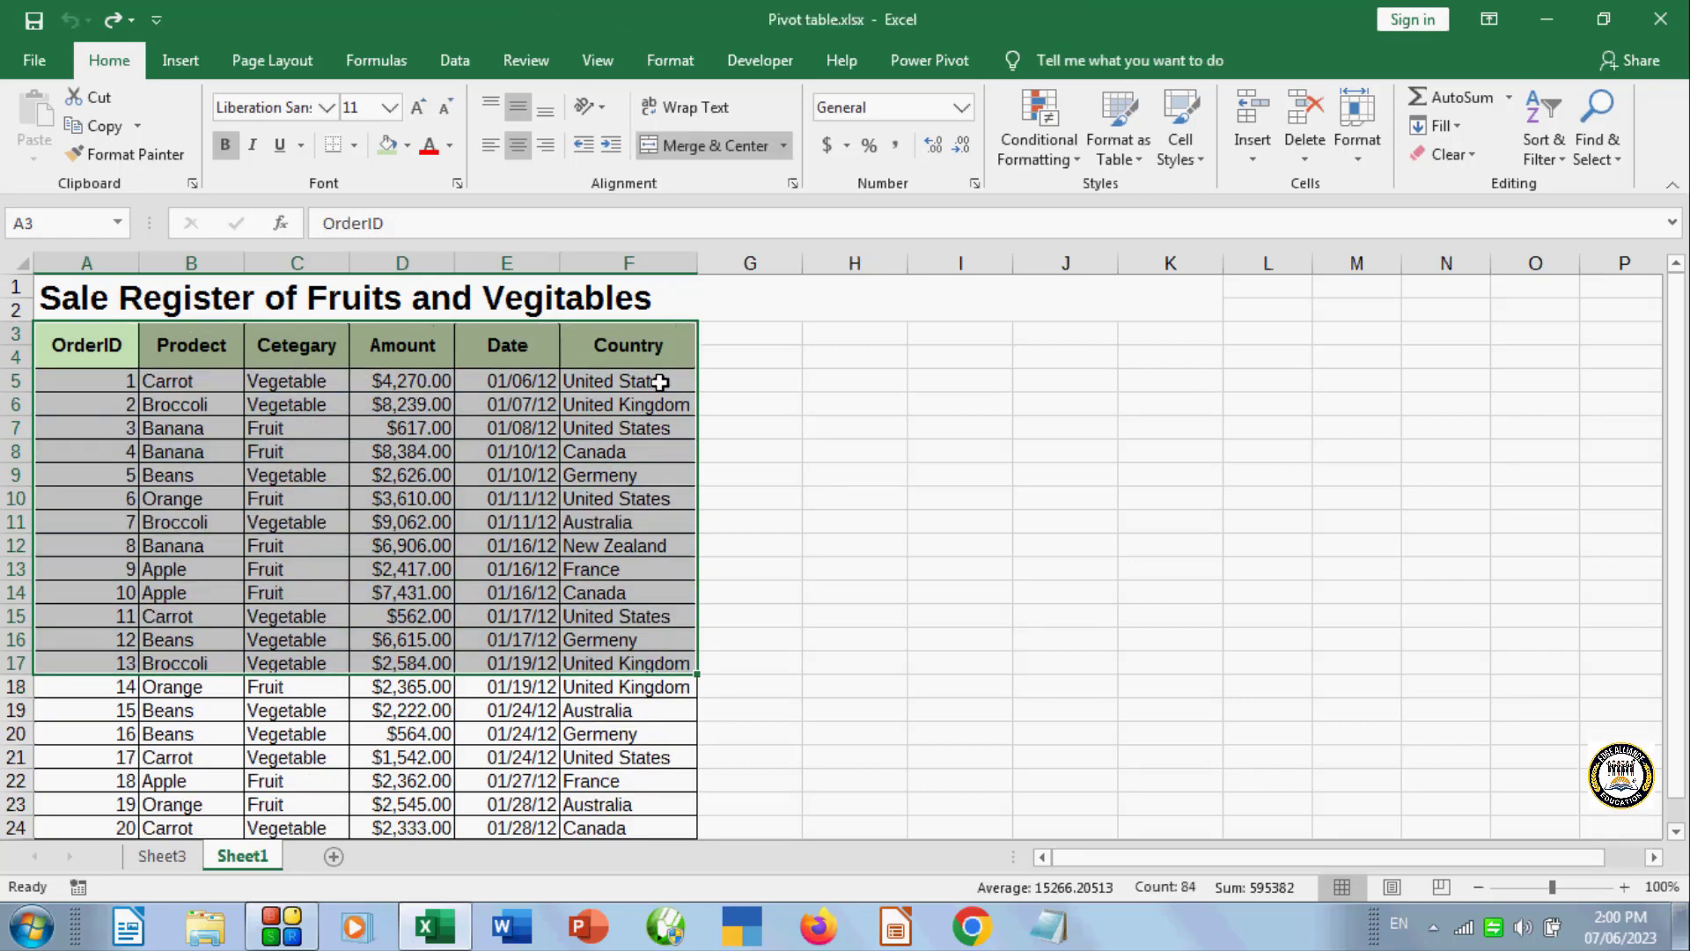
click(856, 431)
click(168, 54)
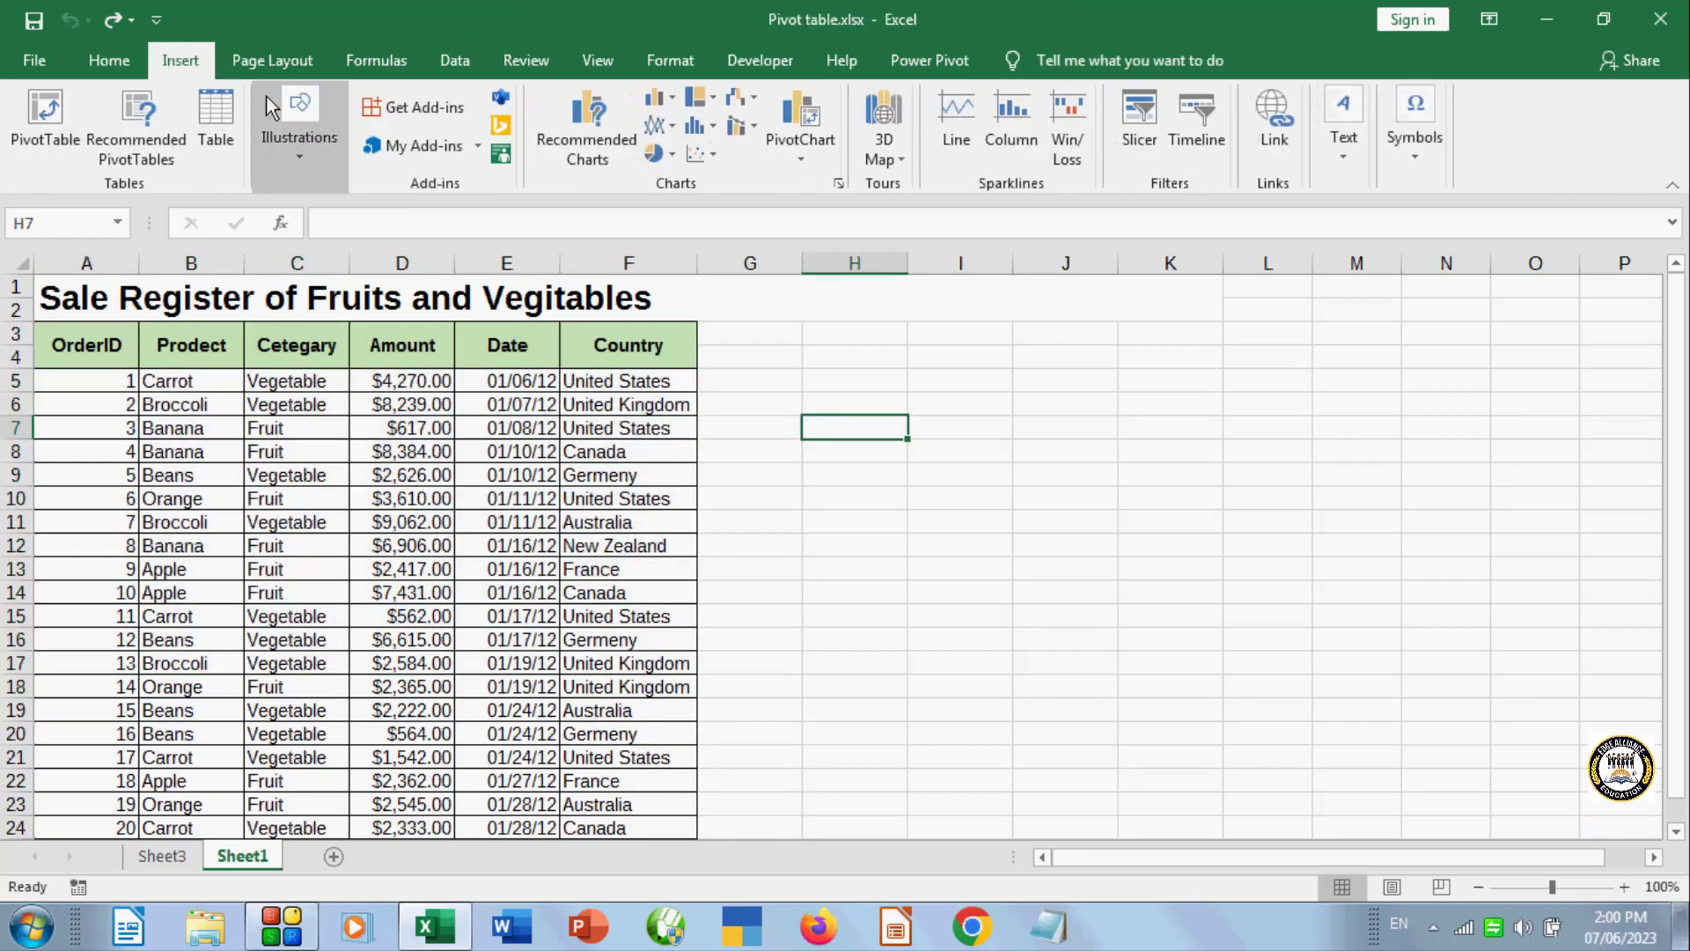
click(304, 153)
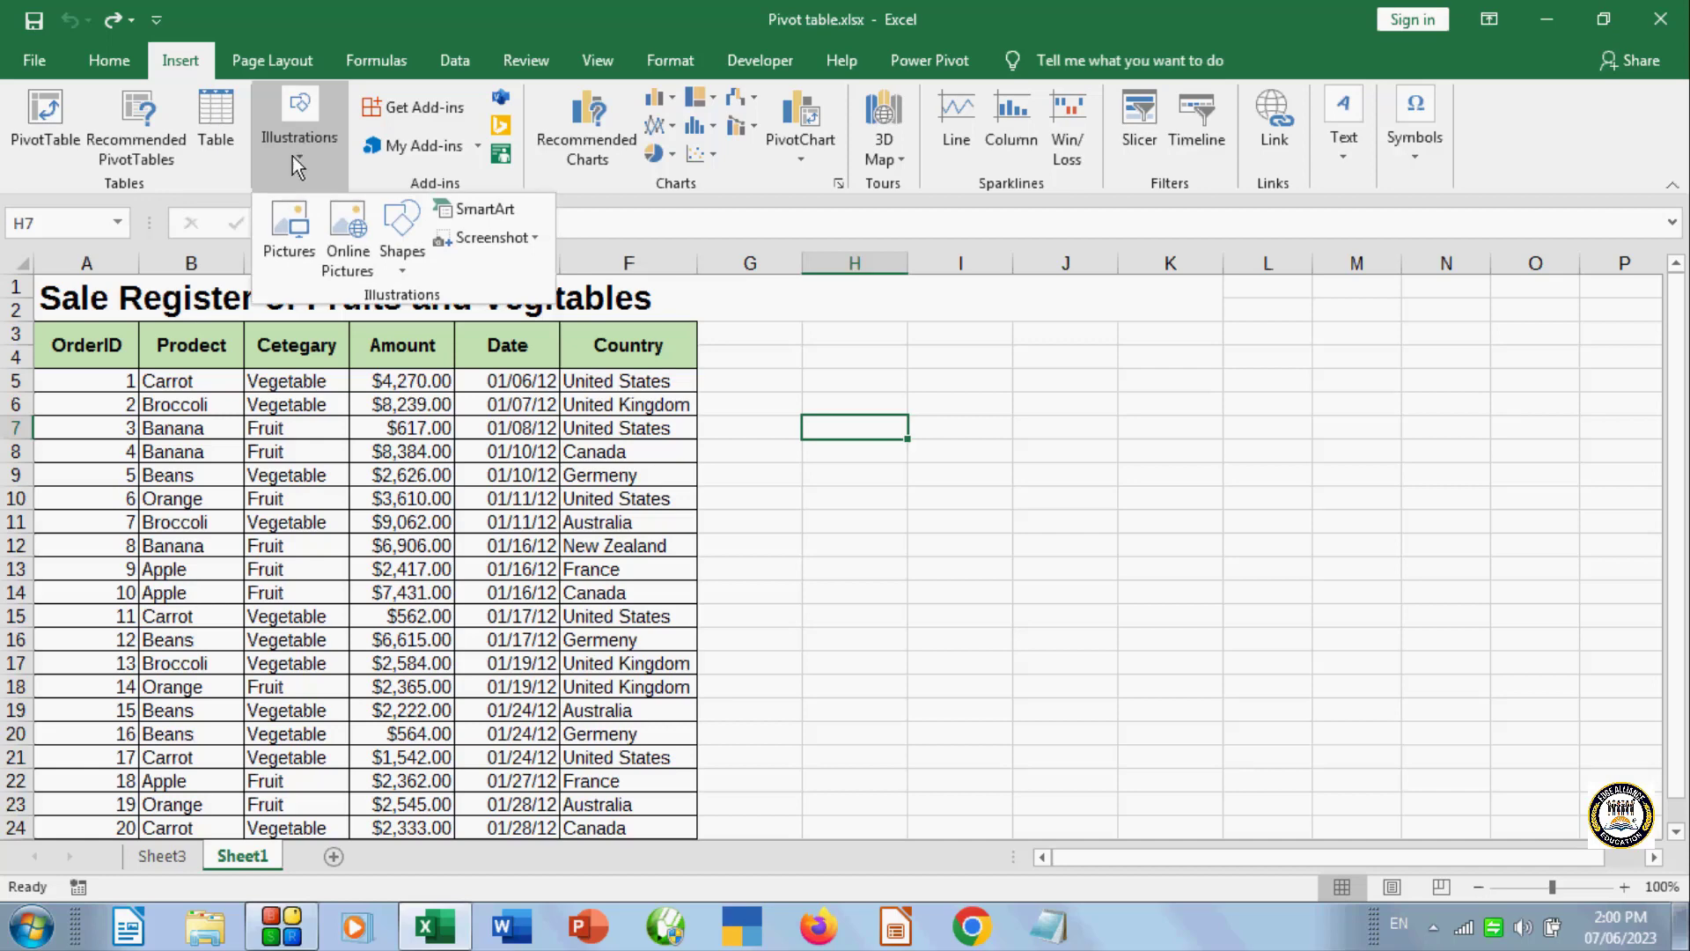
click(1028, 421)
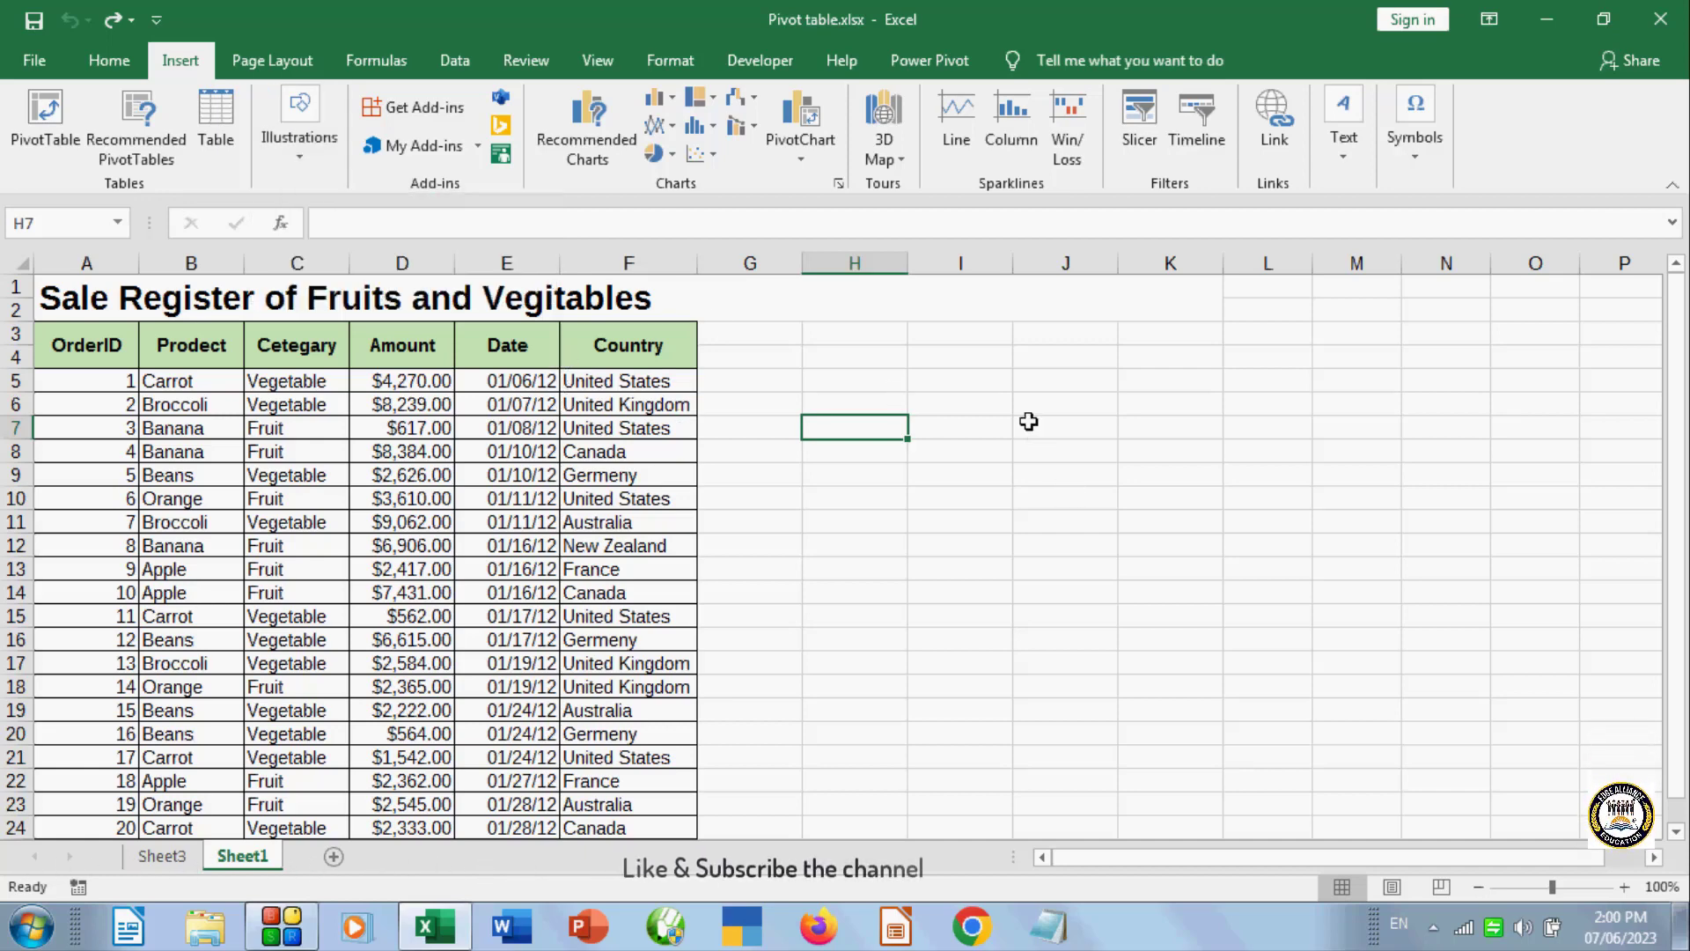
click(310, 162)
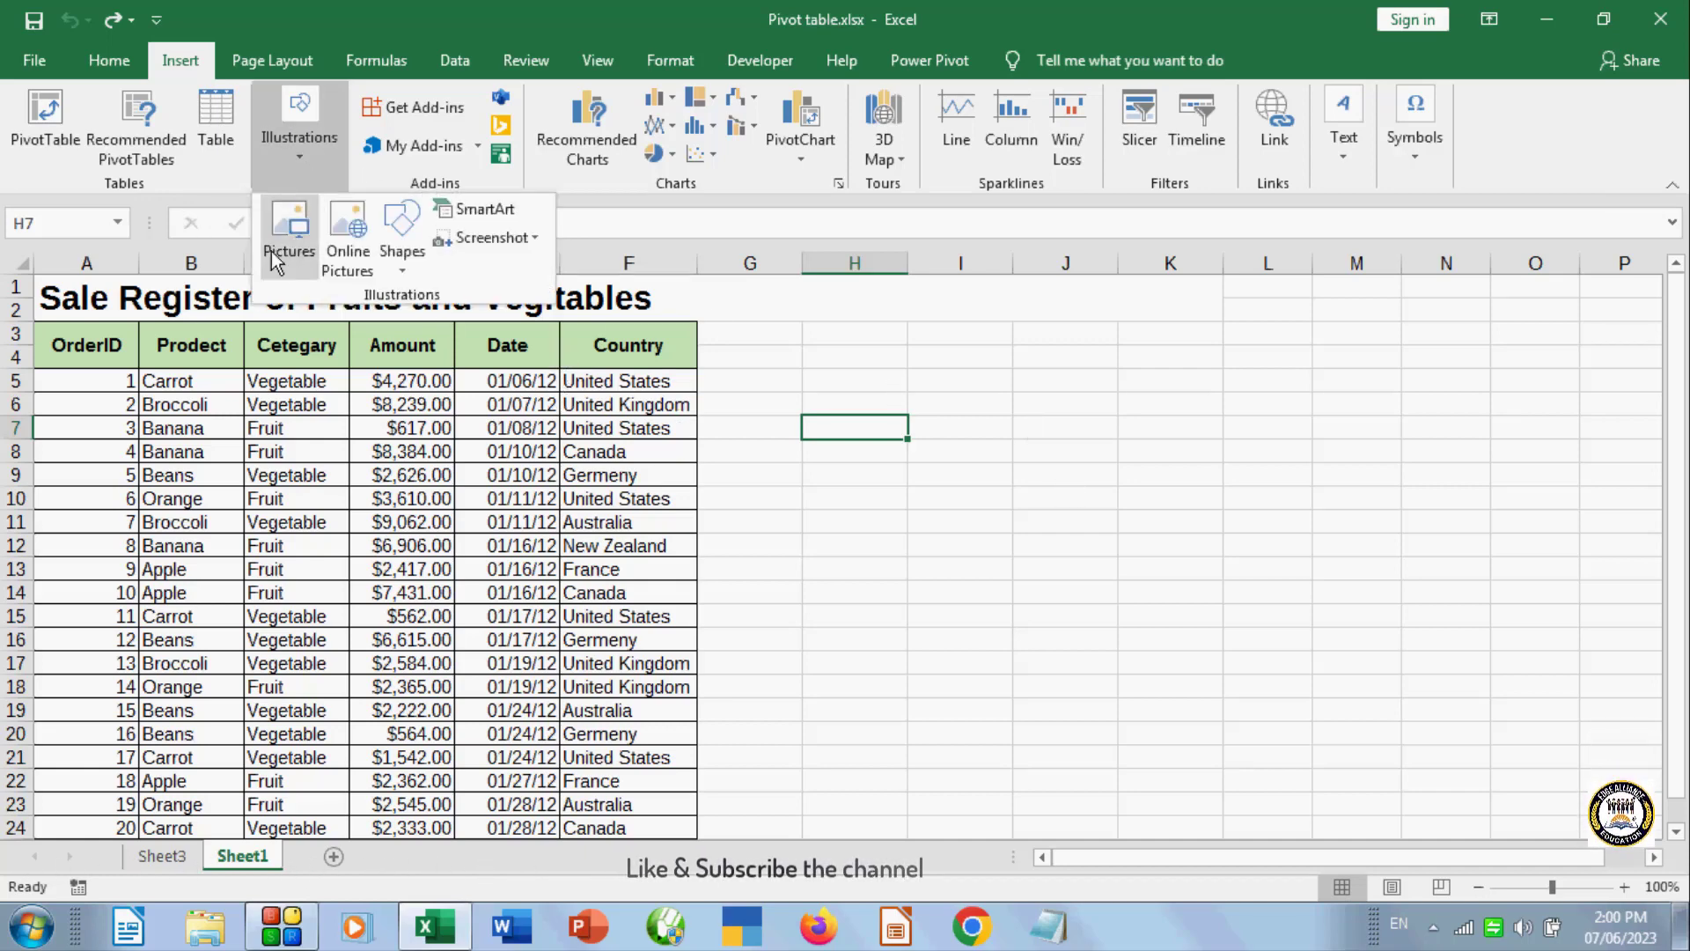
click(912, 608)
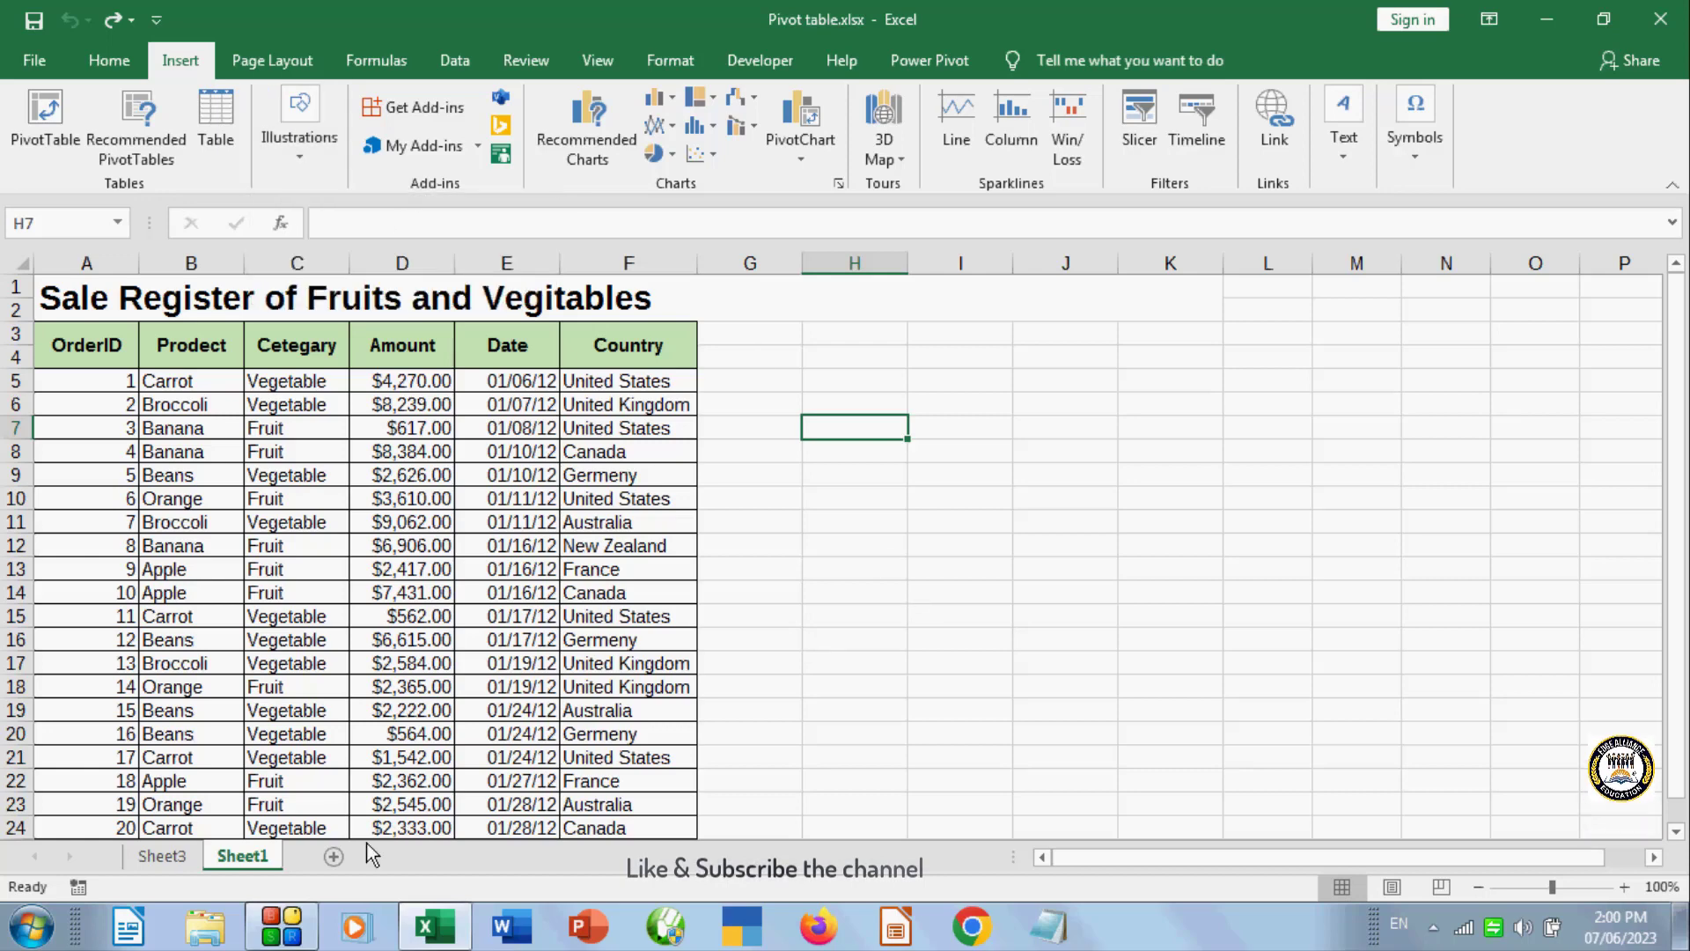
- Add a new worksheet and insert the picture 1715.tmp.jpg from the Pictures library
click(333, 856)
click(318, 504)
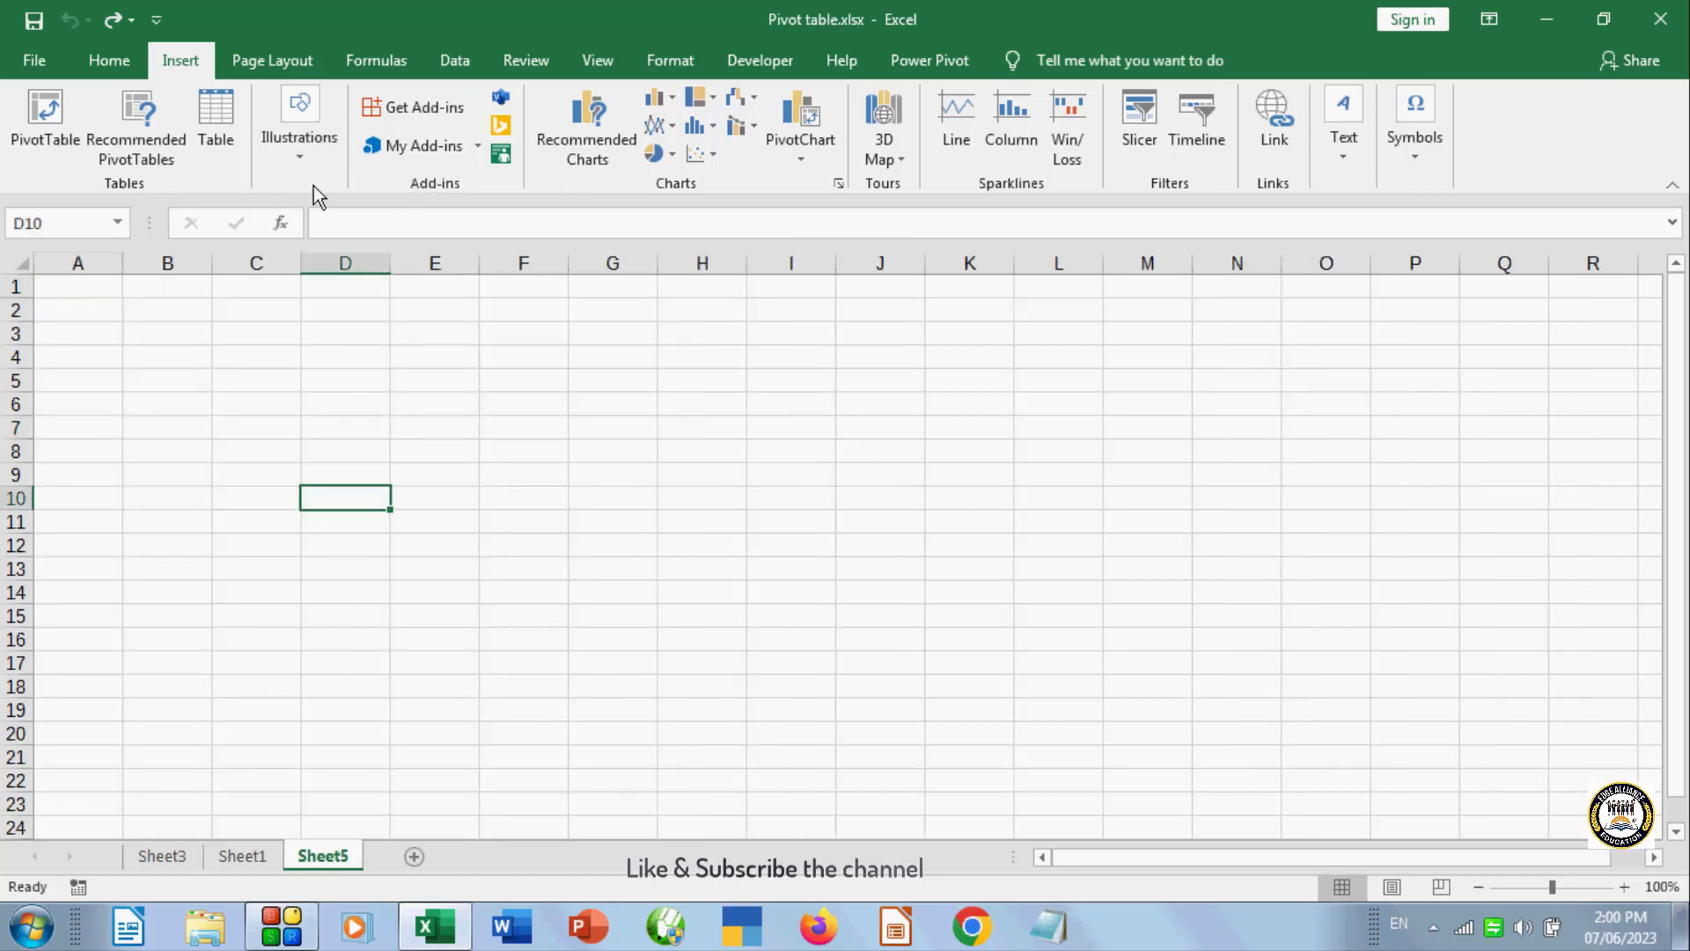
click(292, 150)
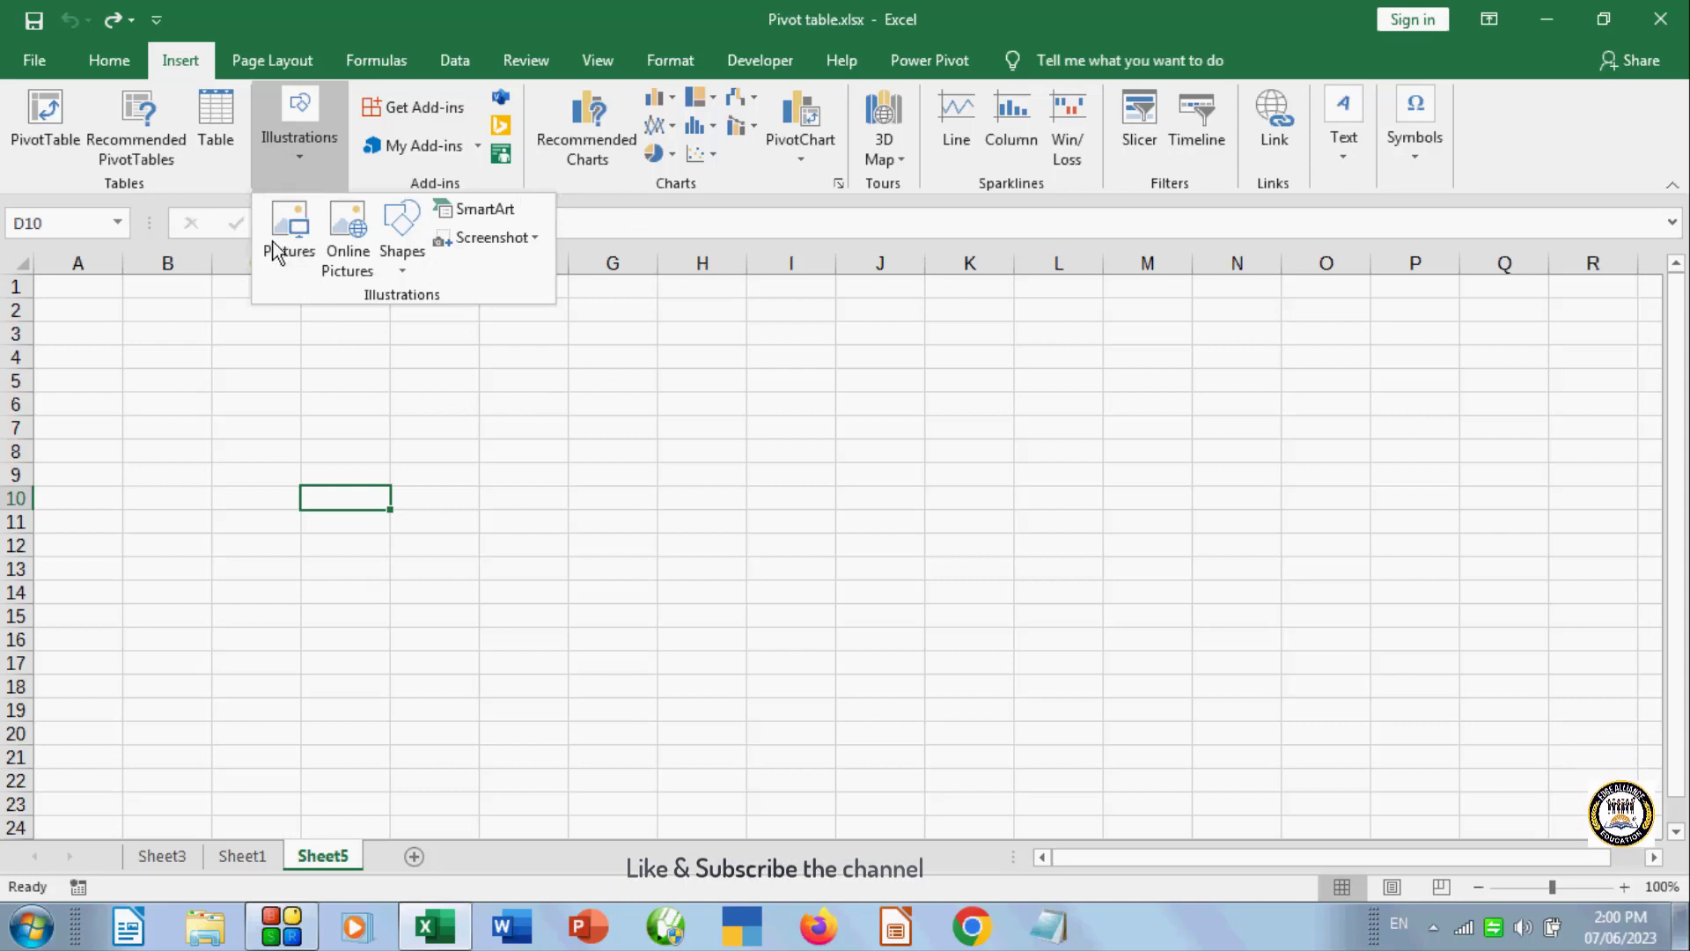
click(414, 442)
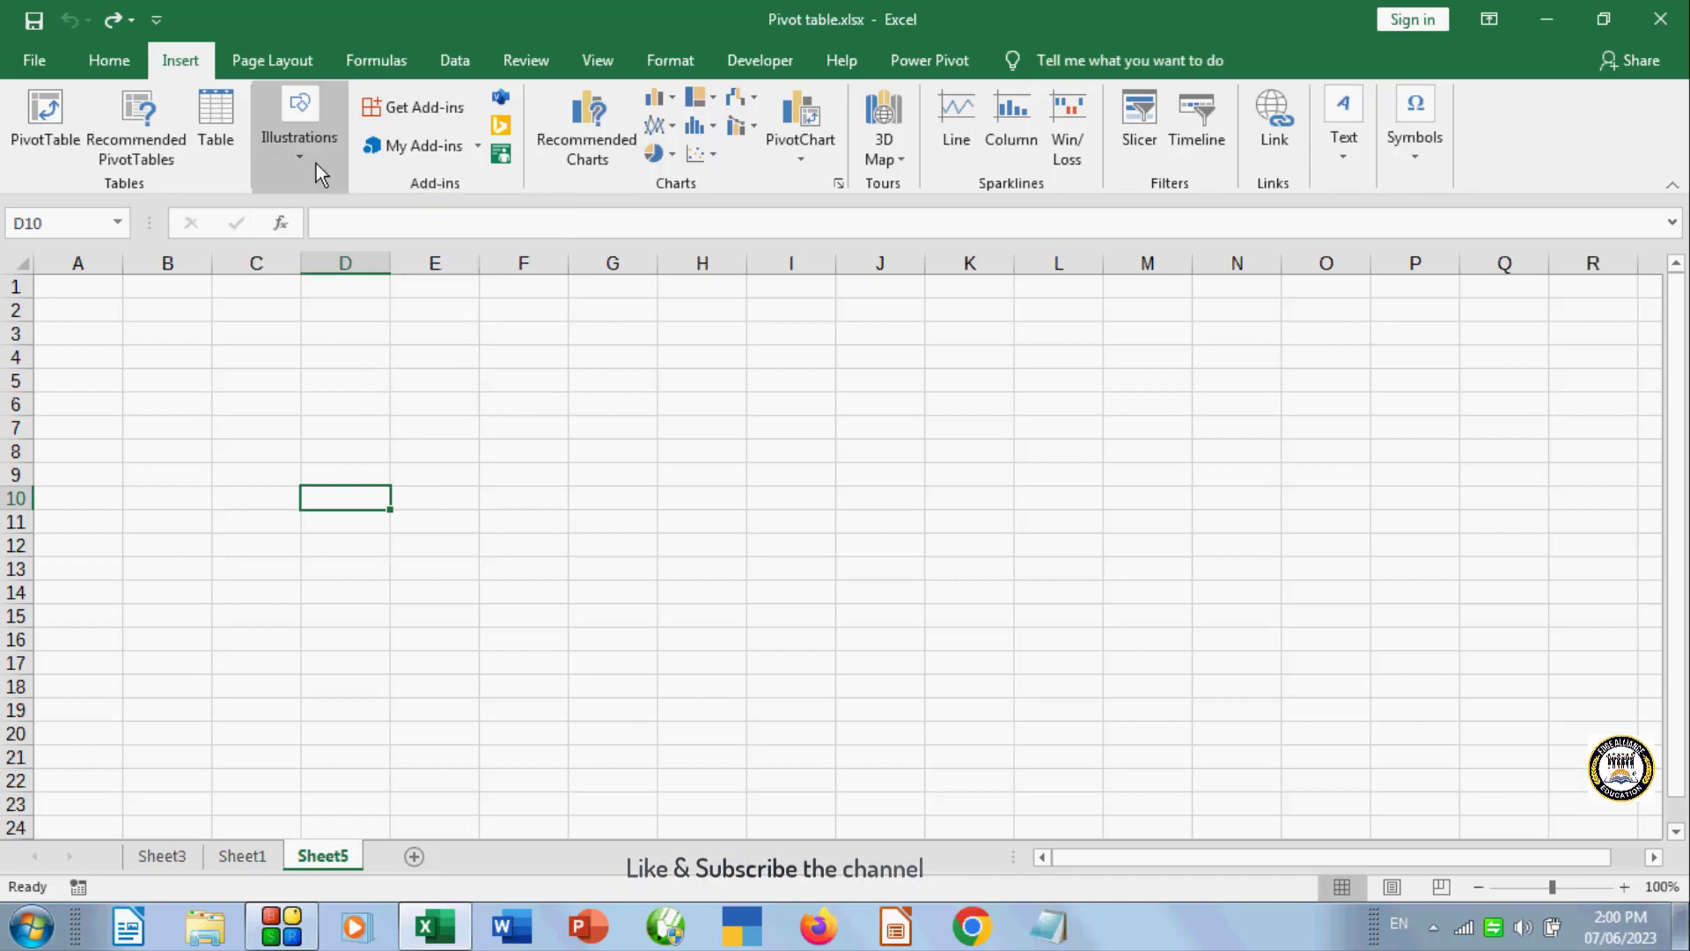
click(314, 164)
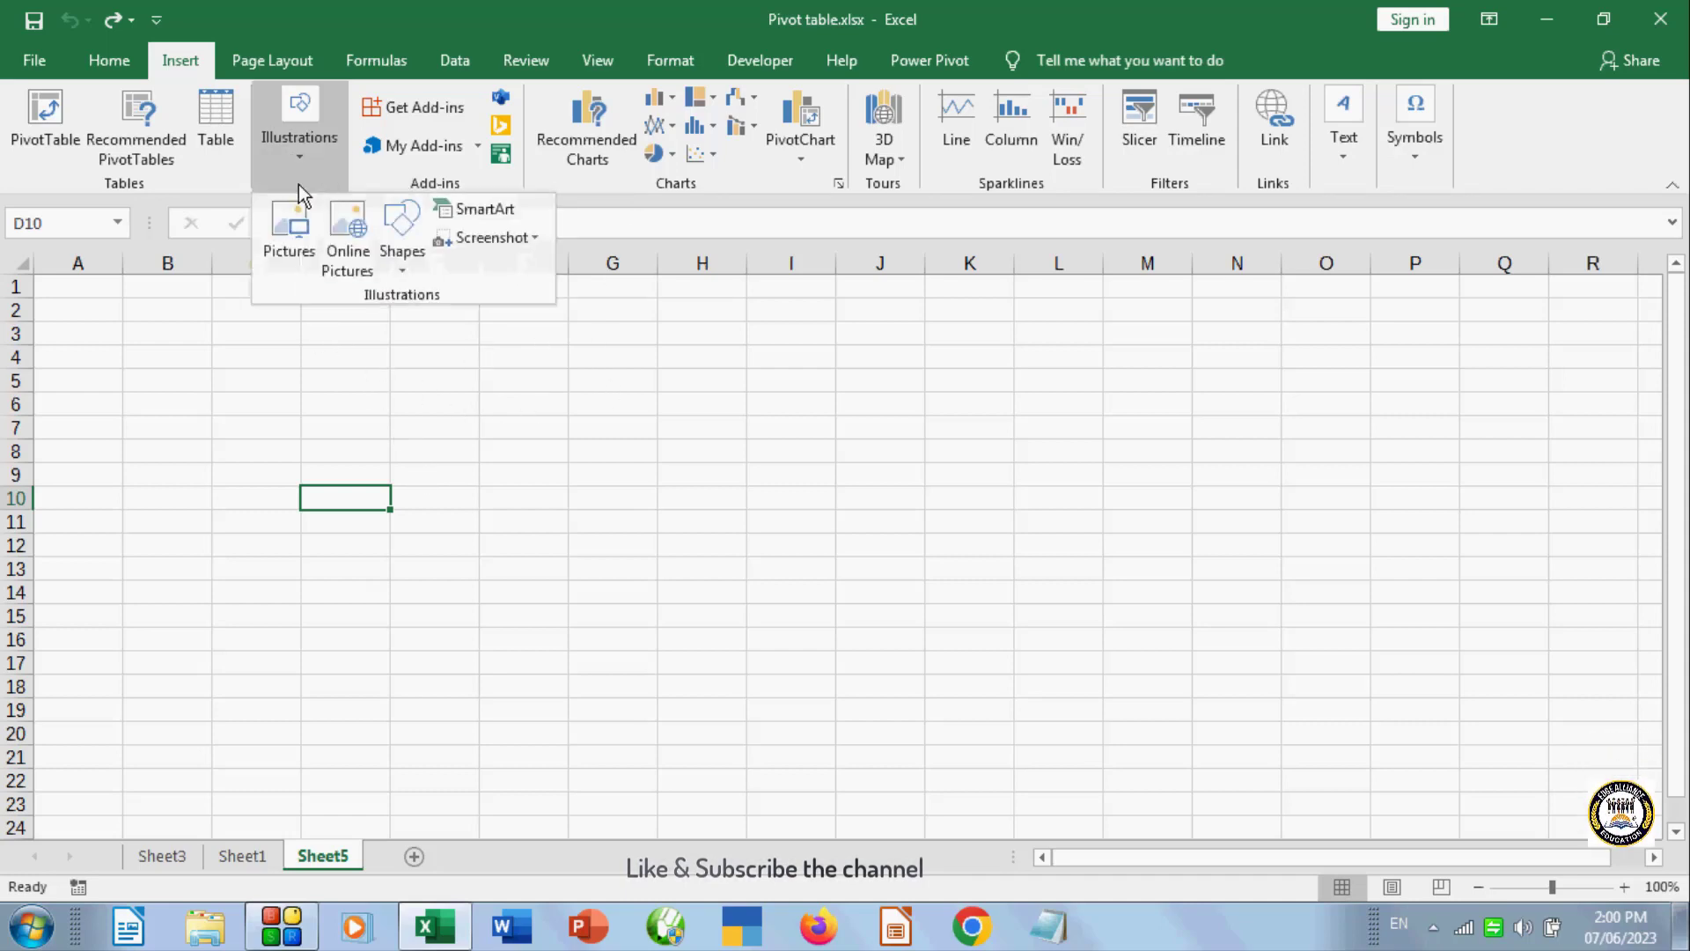
click(278, 231)
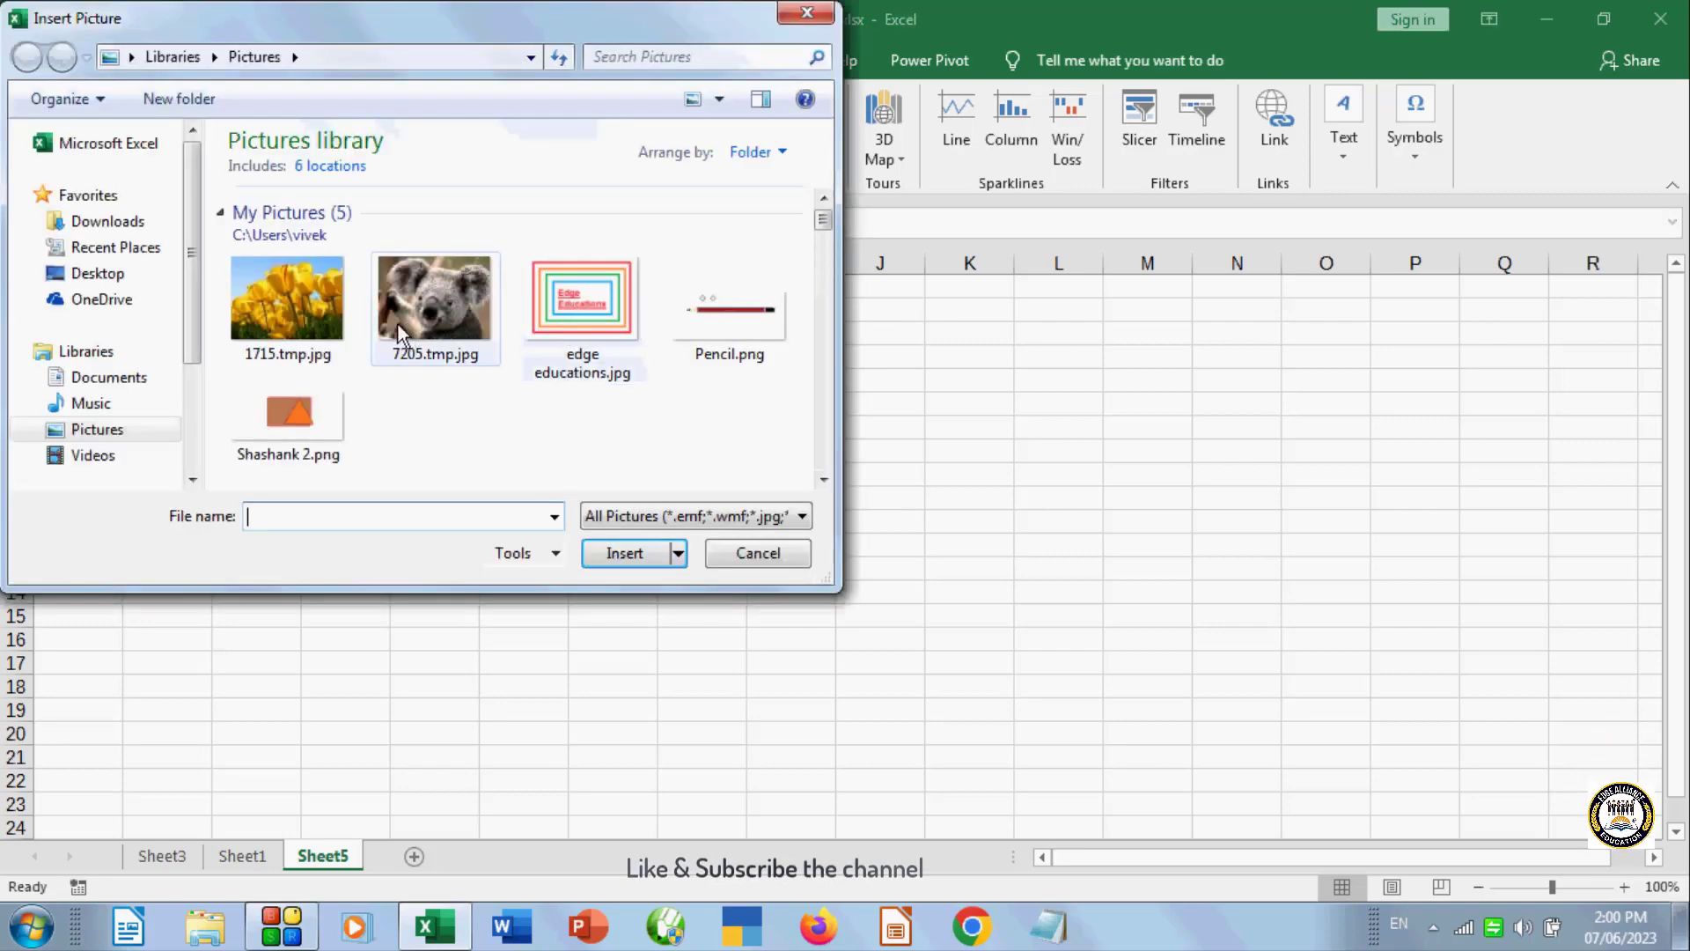
click(318, 323)
click(606, 549)
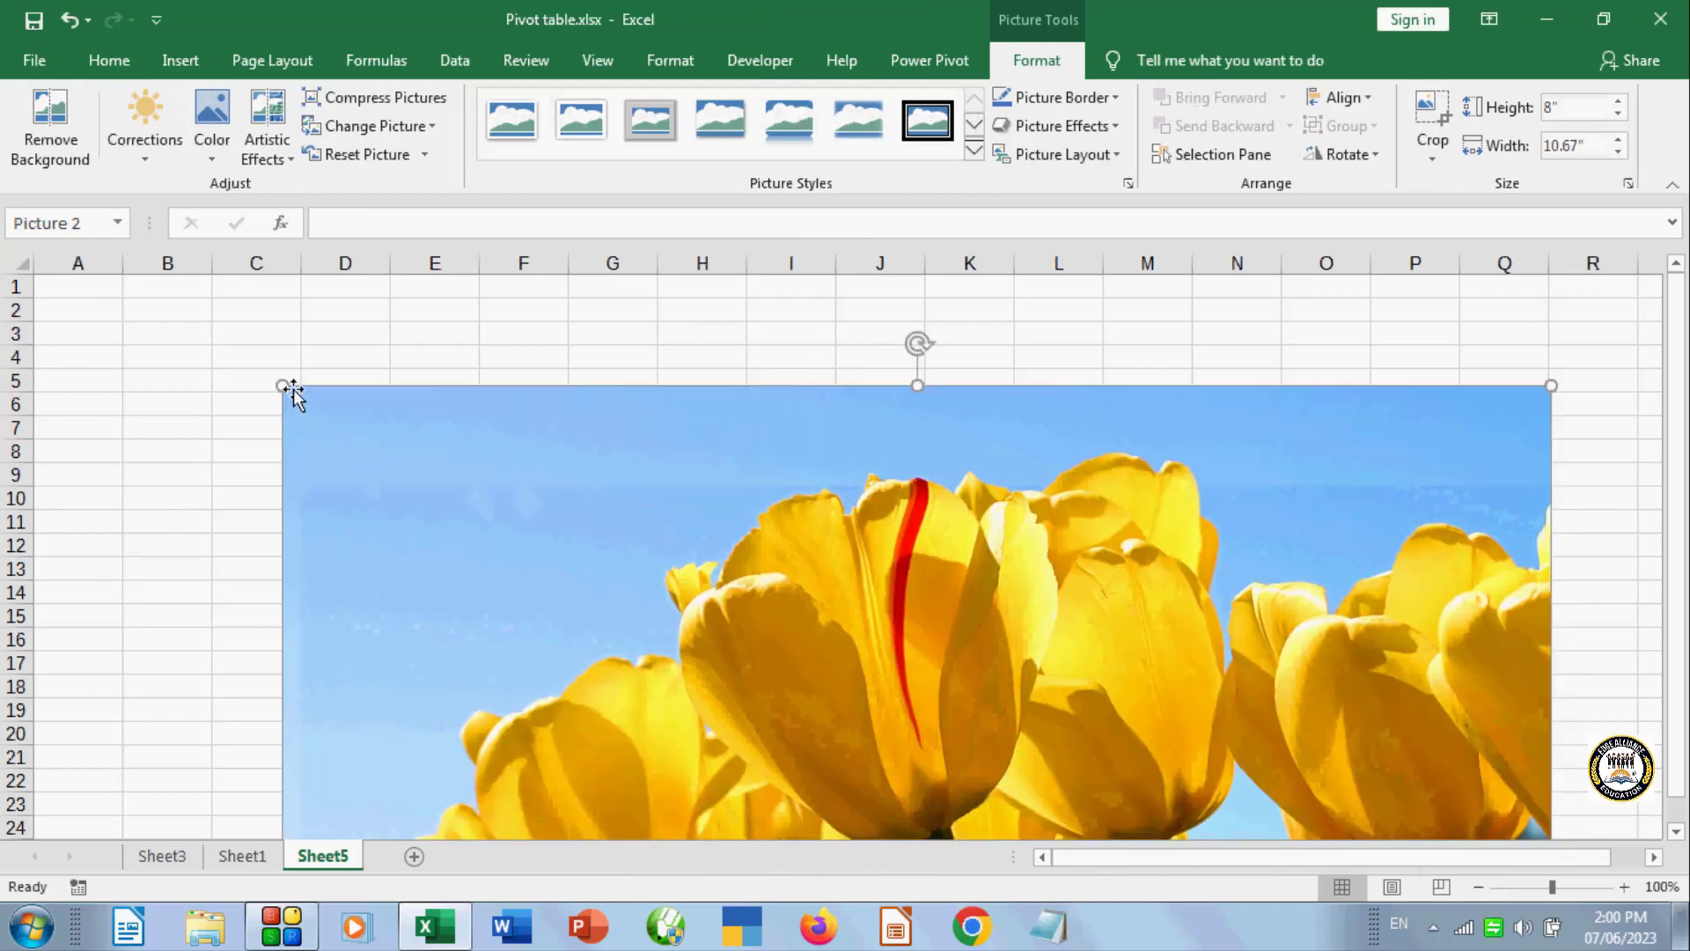
- Shrink the tulip picture to about 3.02" high by 4.03" wide and place it over columns D to J, rows 3 to 18
drag(285, 385, 684, 686)
drag(1012, 736, 722, 635)
drag(811, 710, 459, 395)
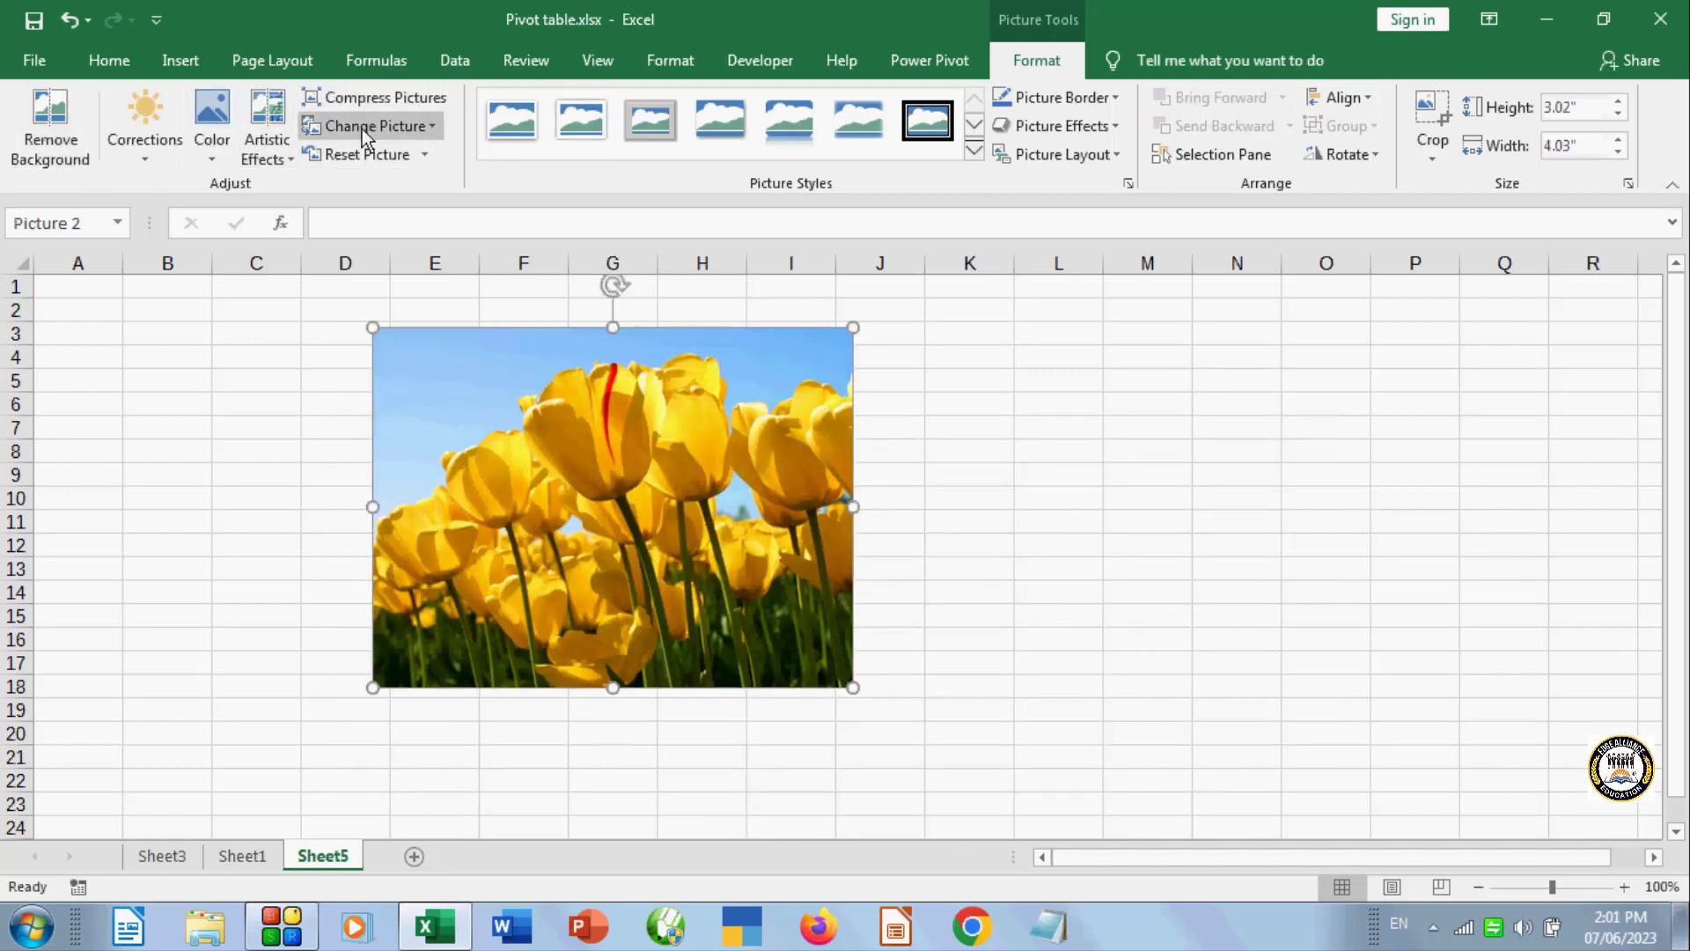
- Try the rectangular metal frame style on the tulip picture and replace it with the metal oval style
click(651, 121)
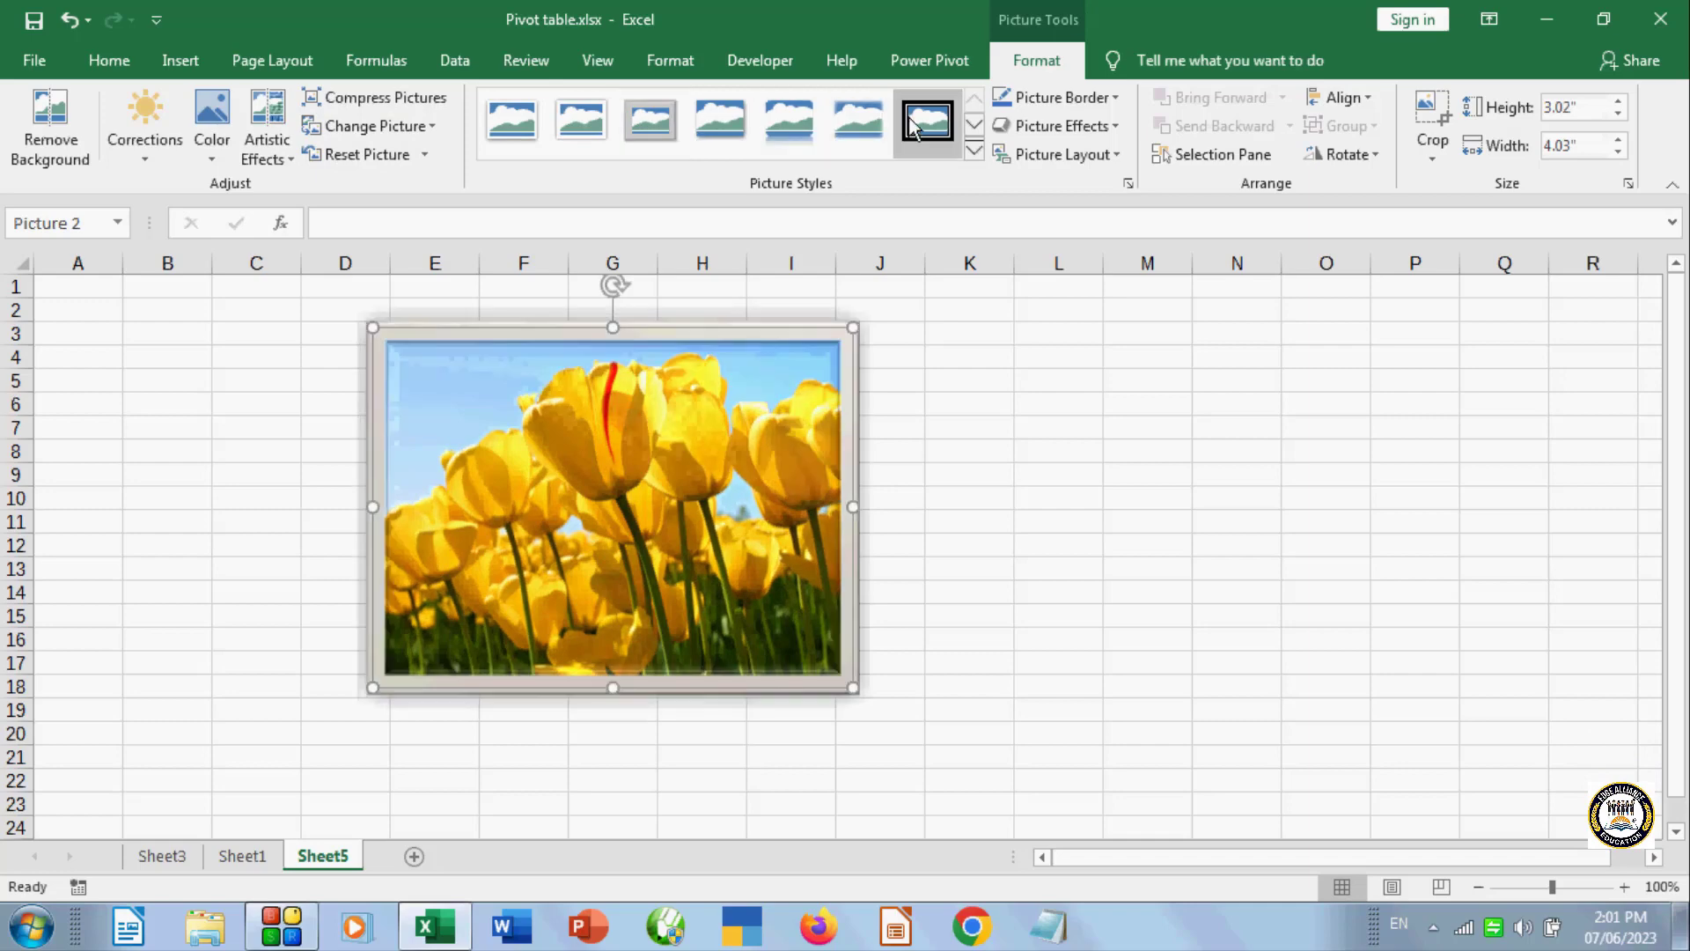
click(974, 149)
click(920, 329)
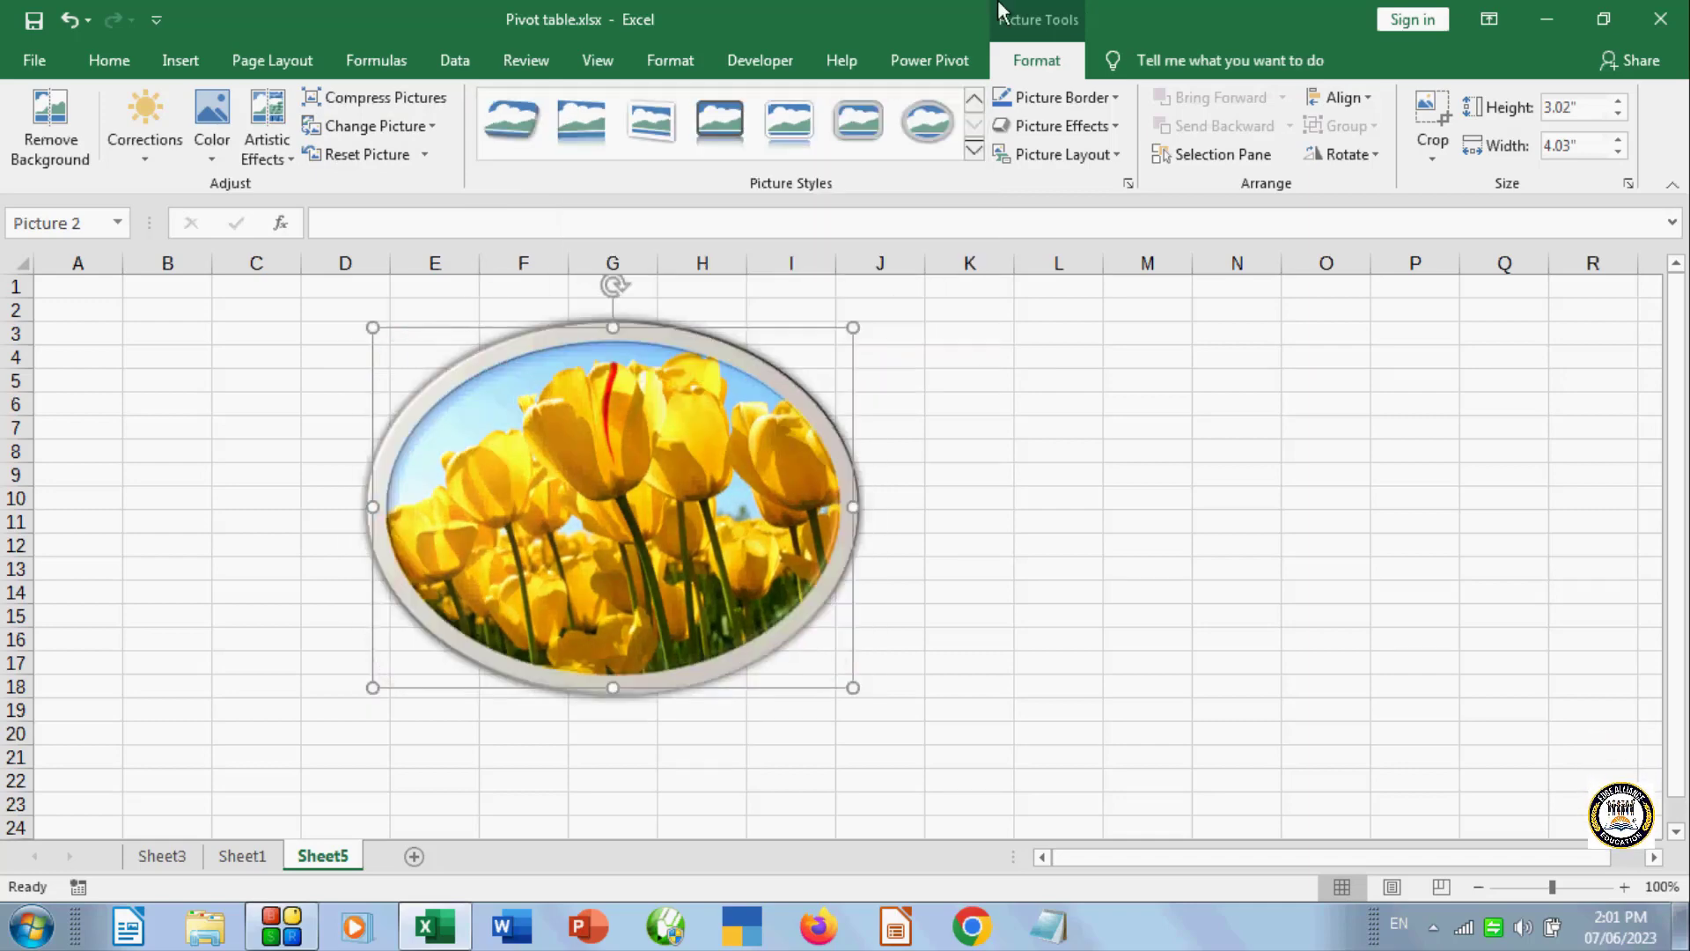
- Try an orange border on the oval picture, change it to dark blue, and look through the shadow and bevel effects
click(1114, 98)
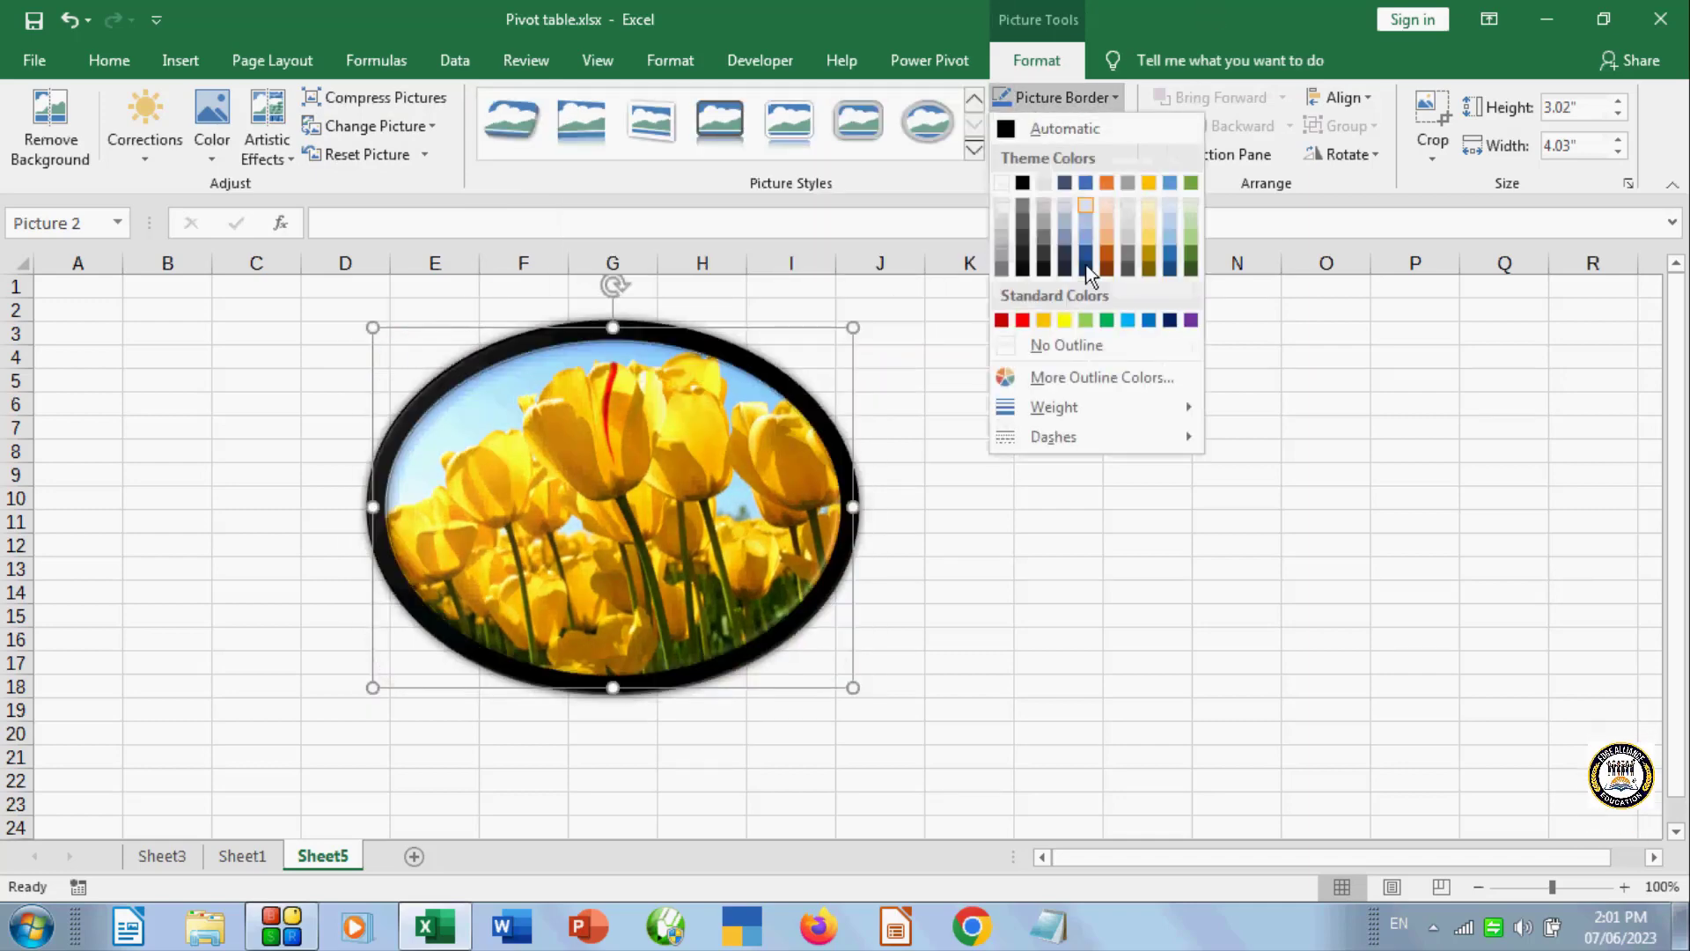
click(1044, 320)
click(1115, 97)
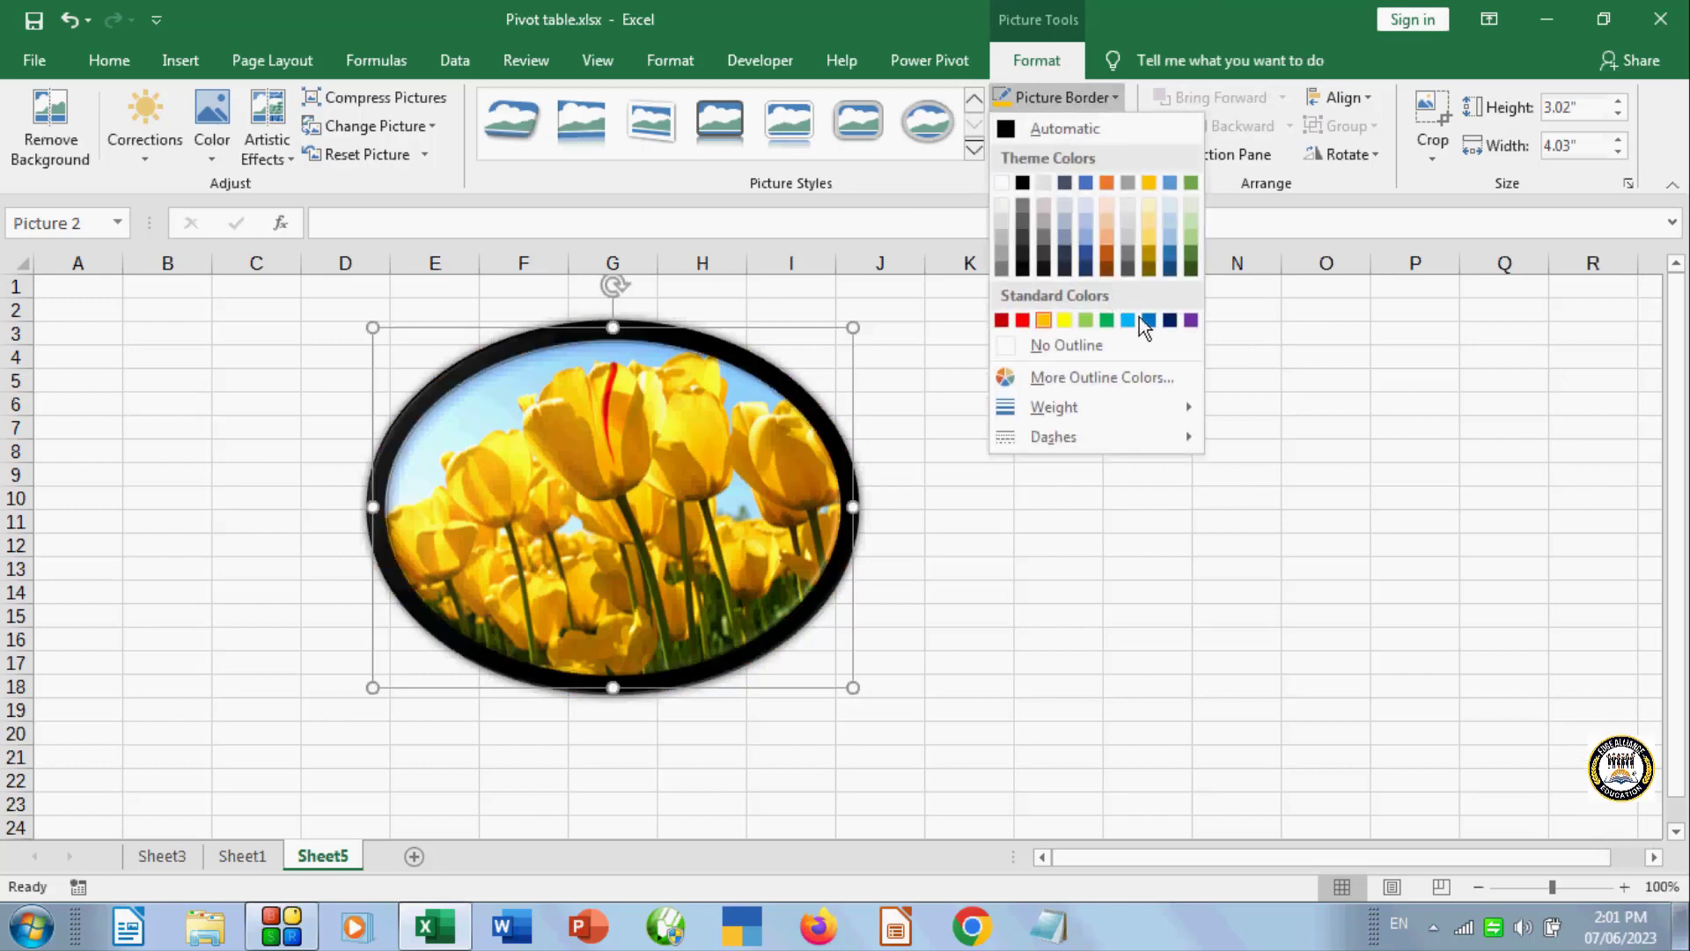
click(1174, 314)
click(1116, 126)
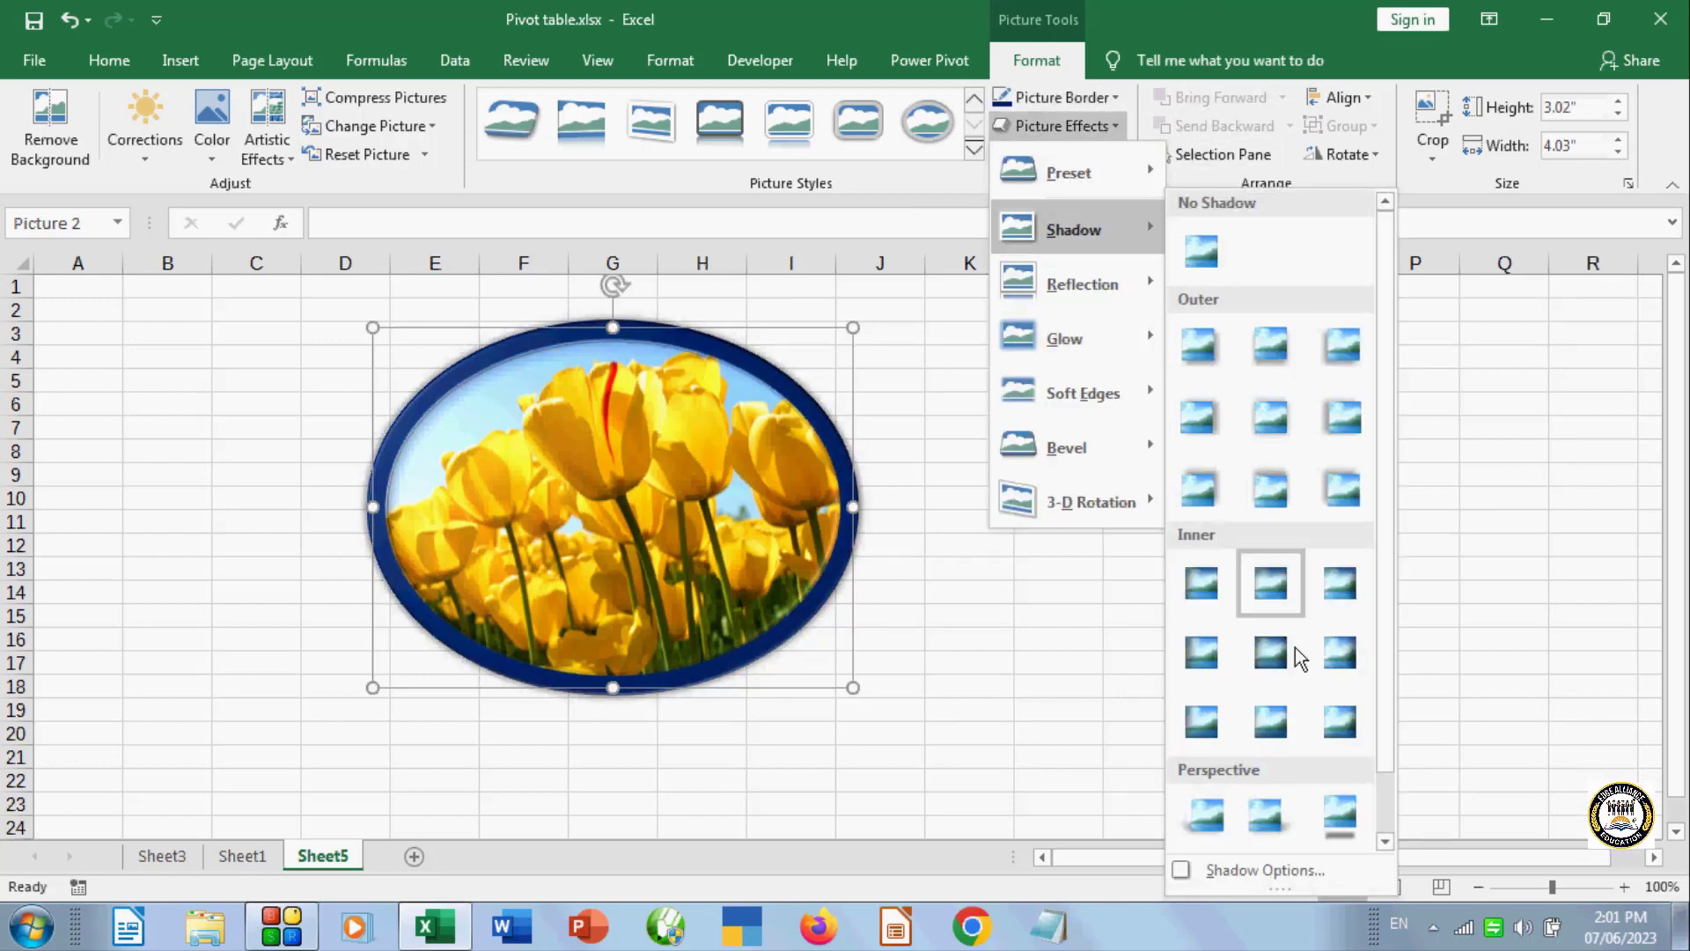
mouse_move(1091, 298)
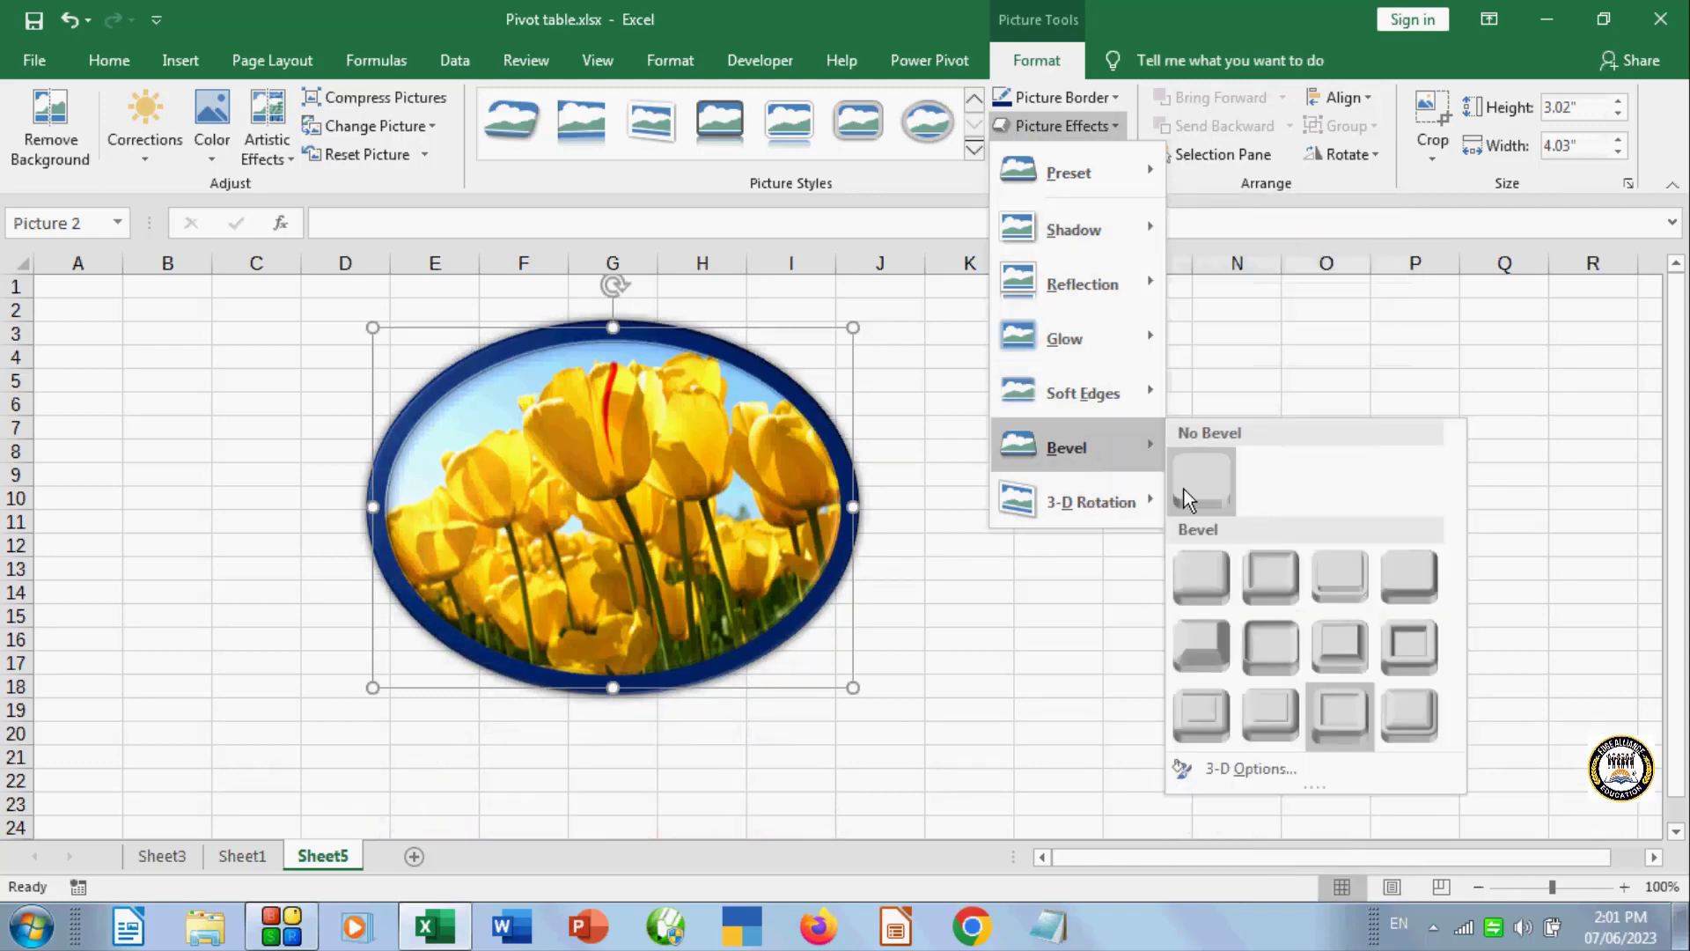
click(1009, 695)
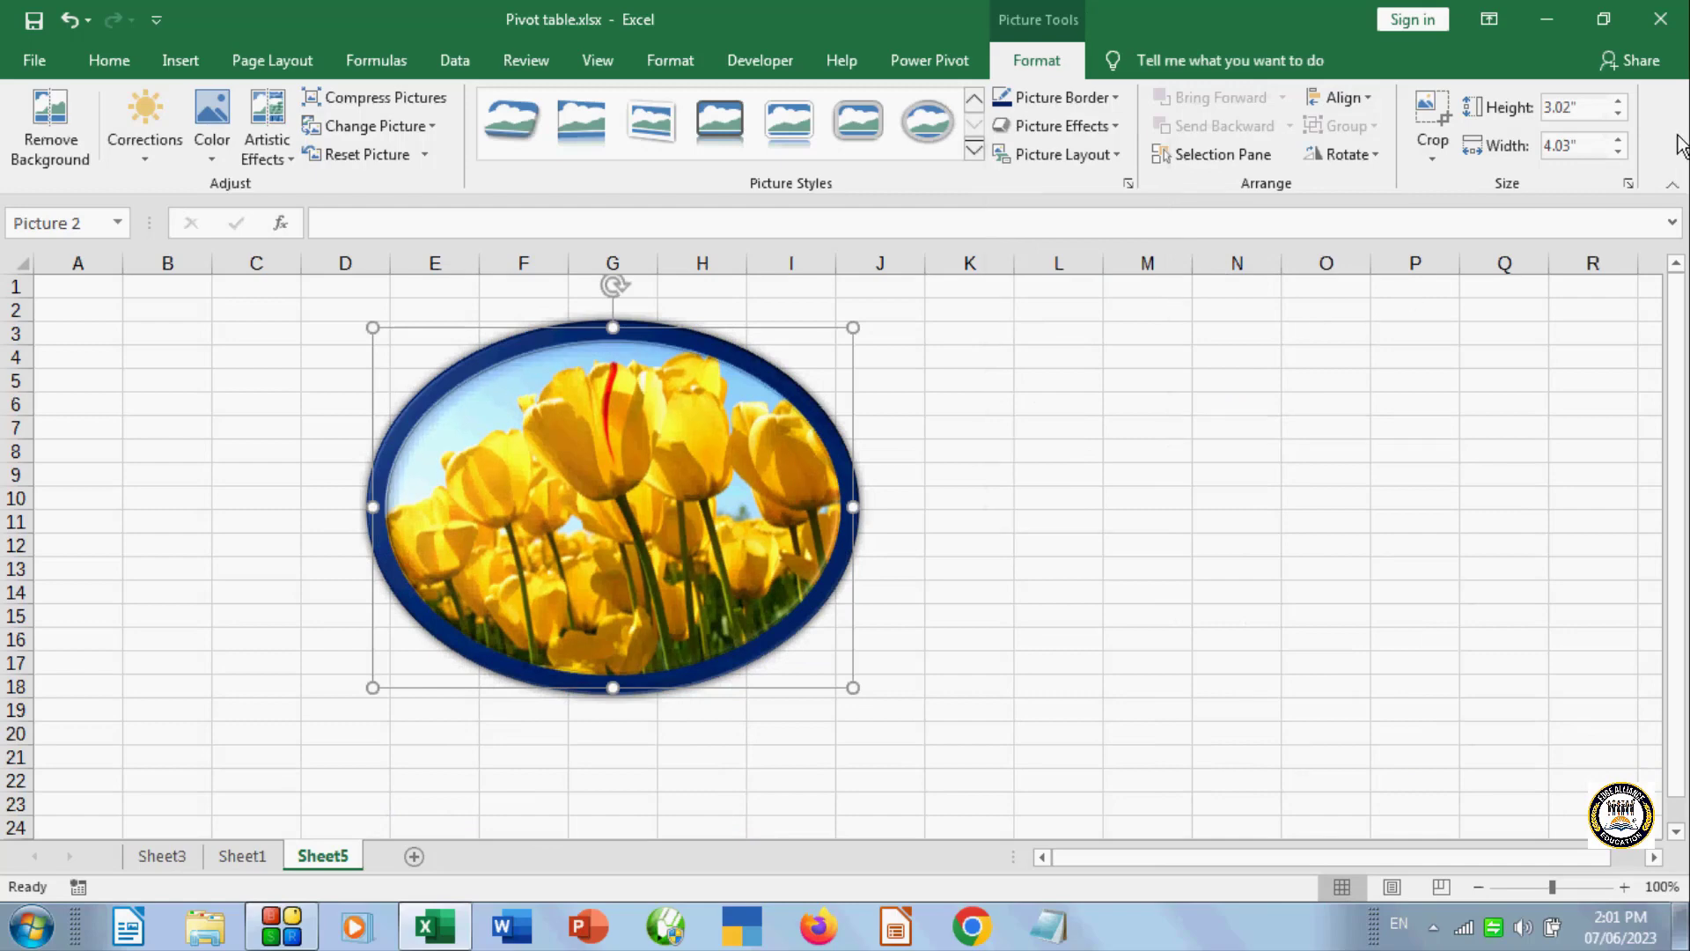
- Enlarge the picture to a height of 3.5", and set its width to 5"
click(1619, 102)
click(1619, 102)
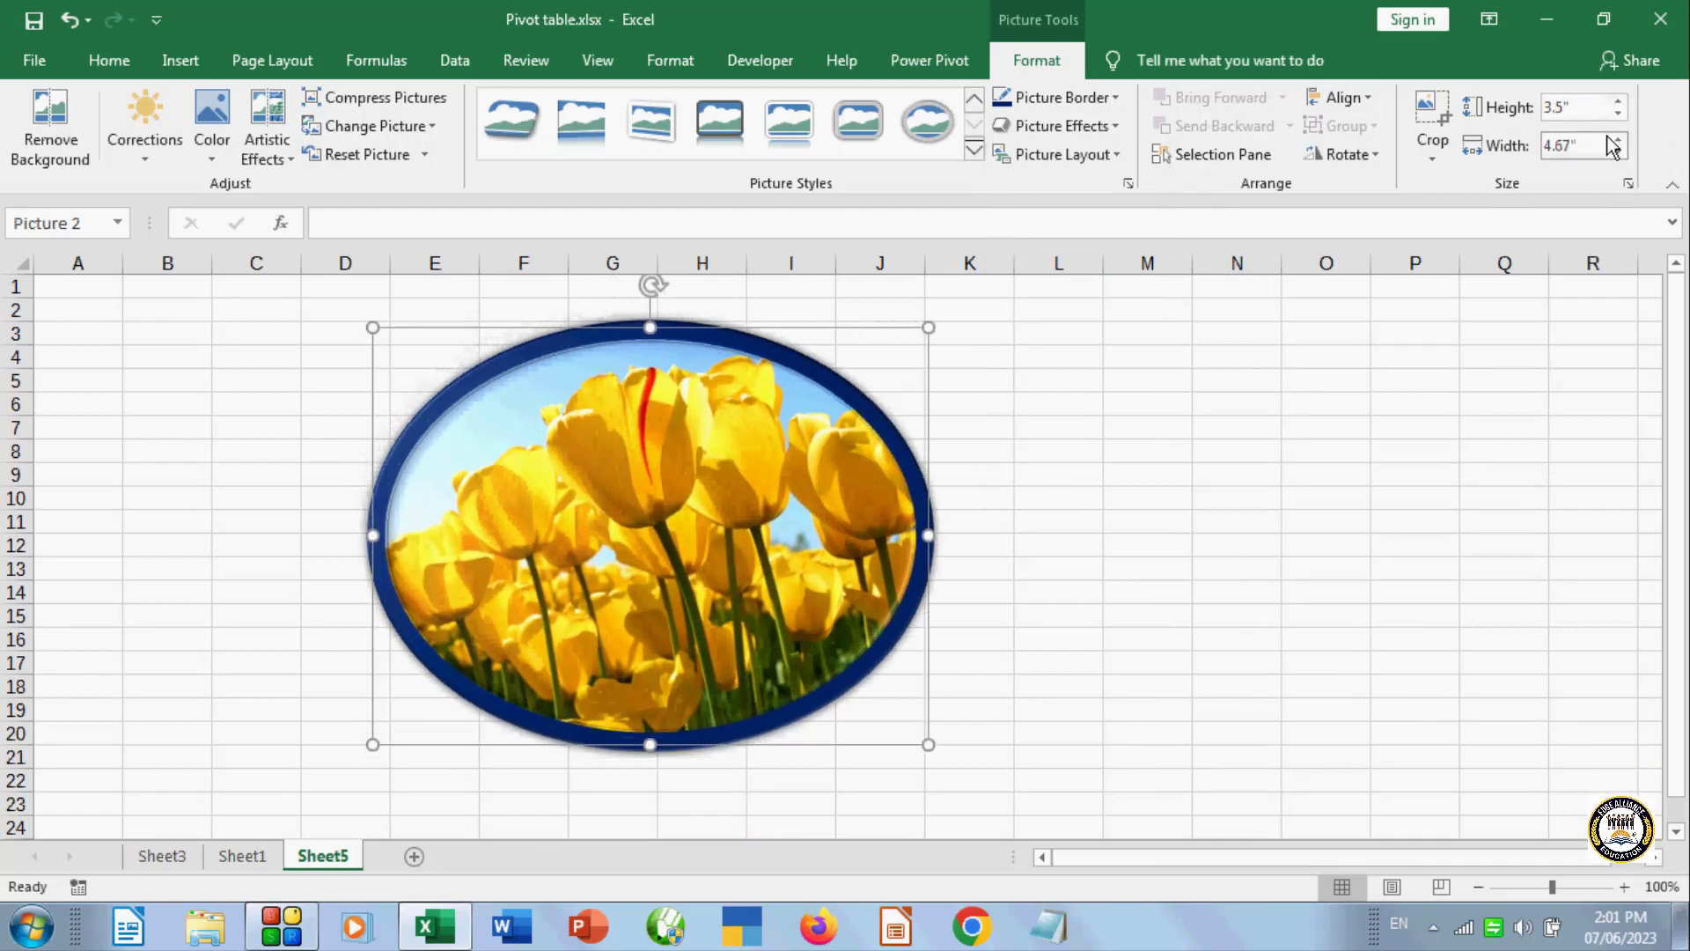
double_click(1576, 146)
text(5)
key(Return)
- Crop the oval picture by shifting the tulip image down and to the right inside the crop frame
click(1442, 156)
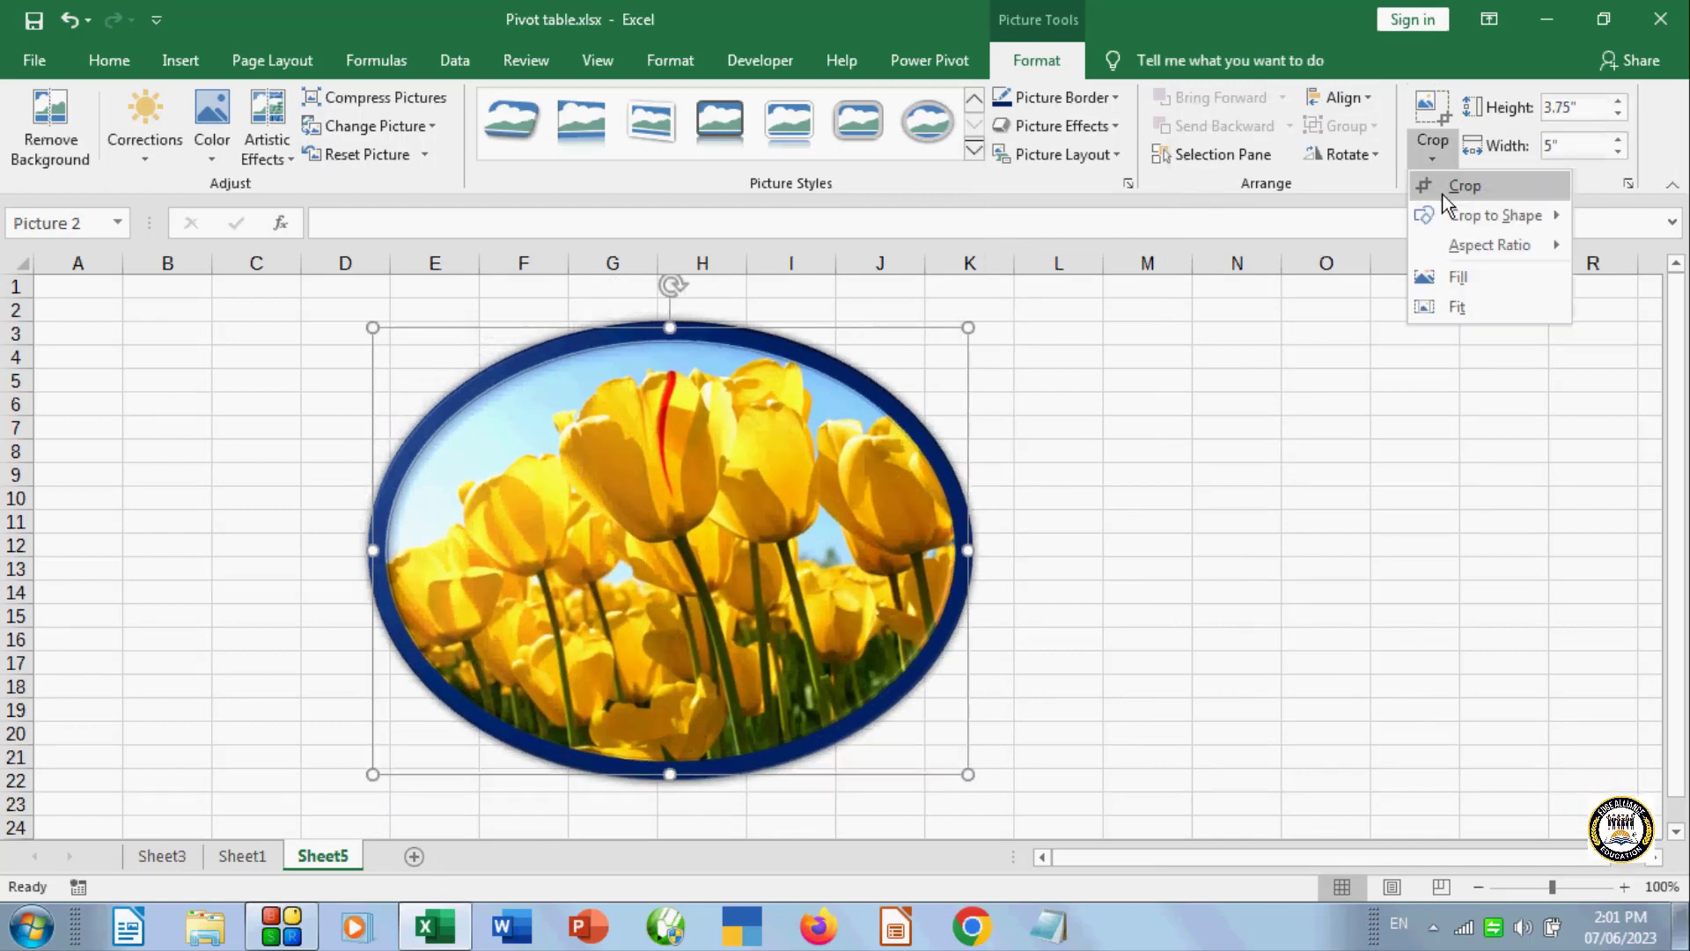
click(1465, 185)
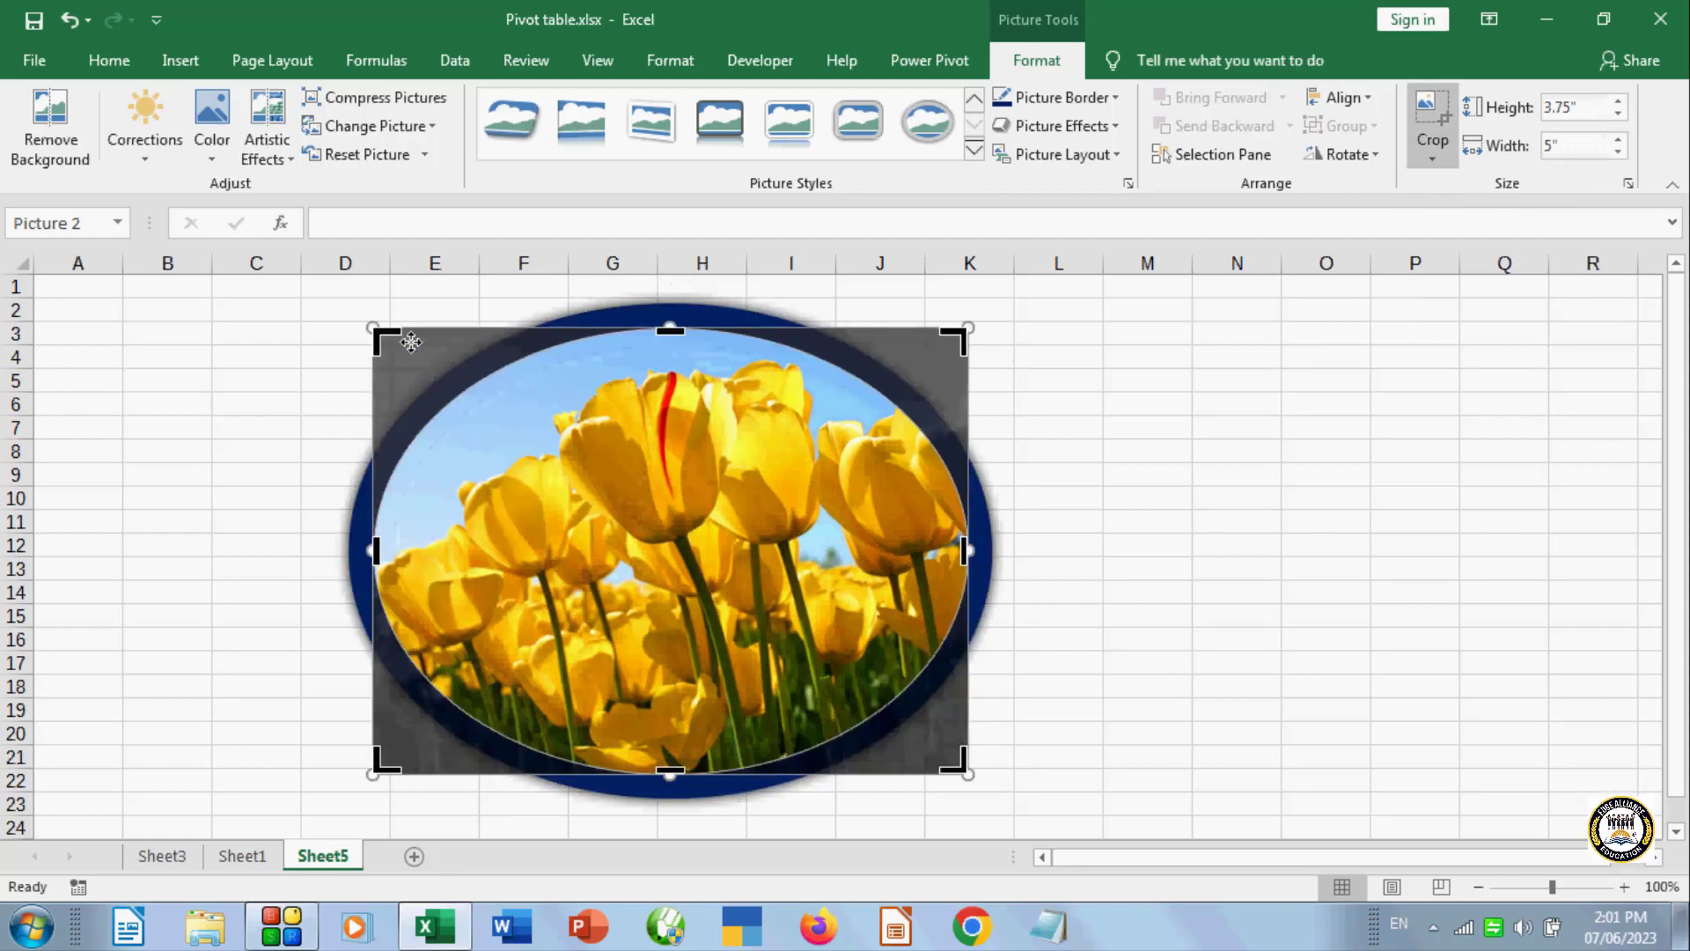
drag(411, 356, 631, 461)
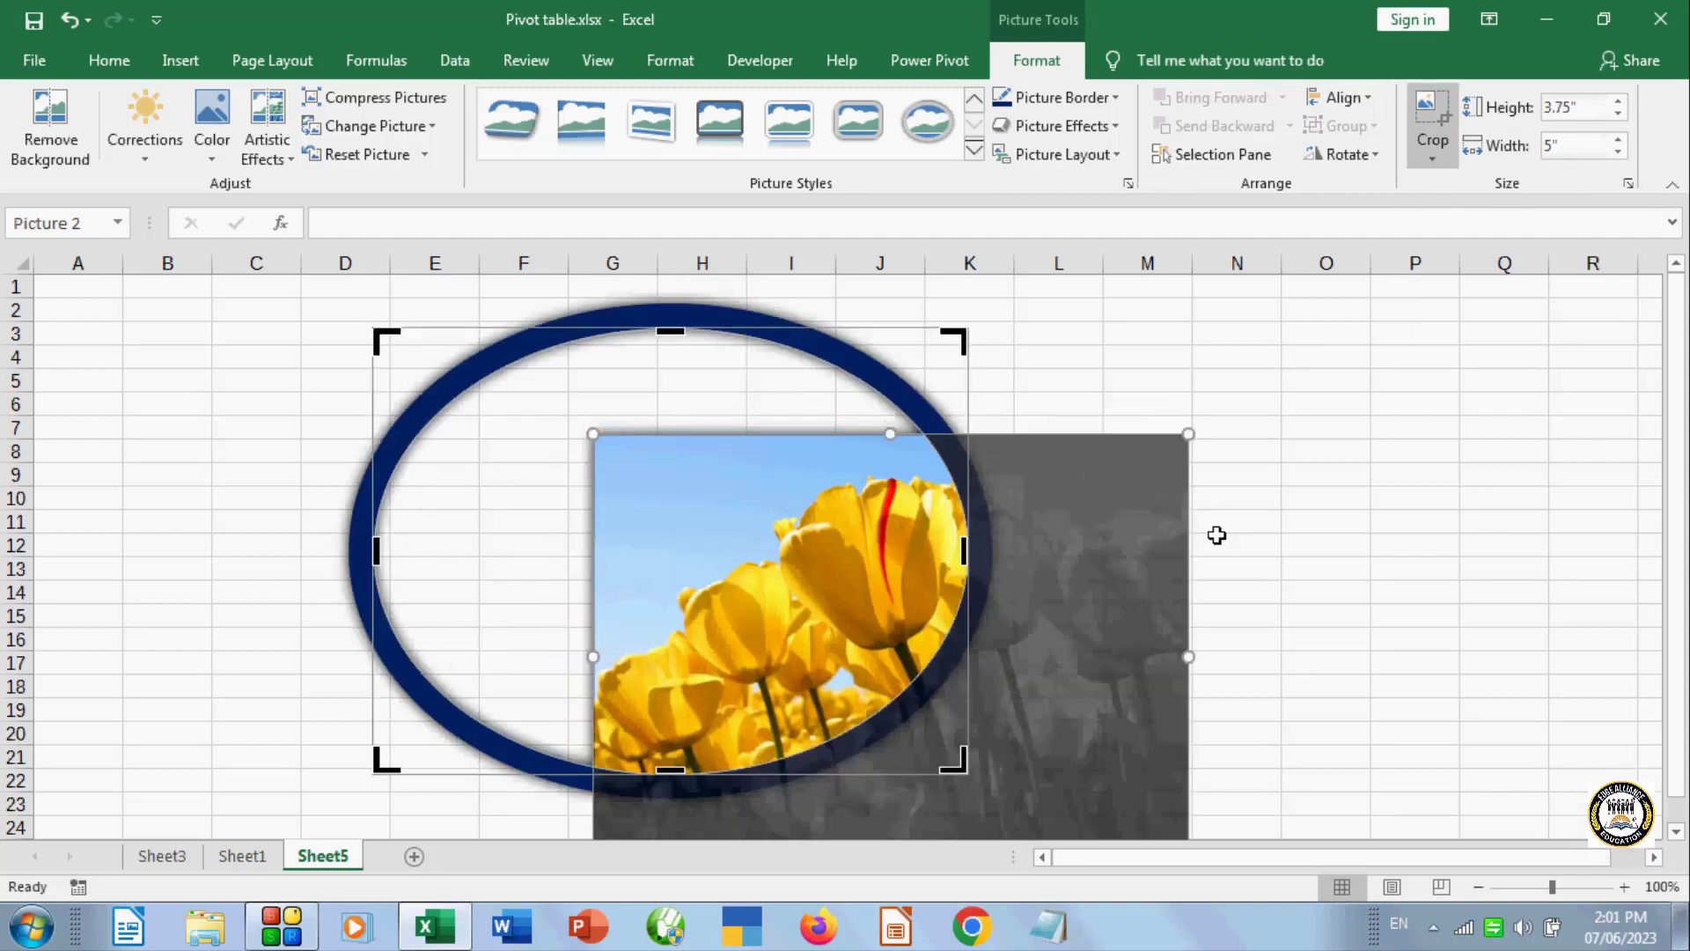
click(1307, 518)
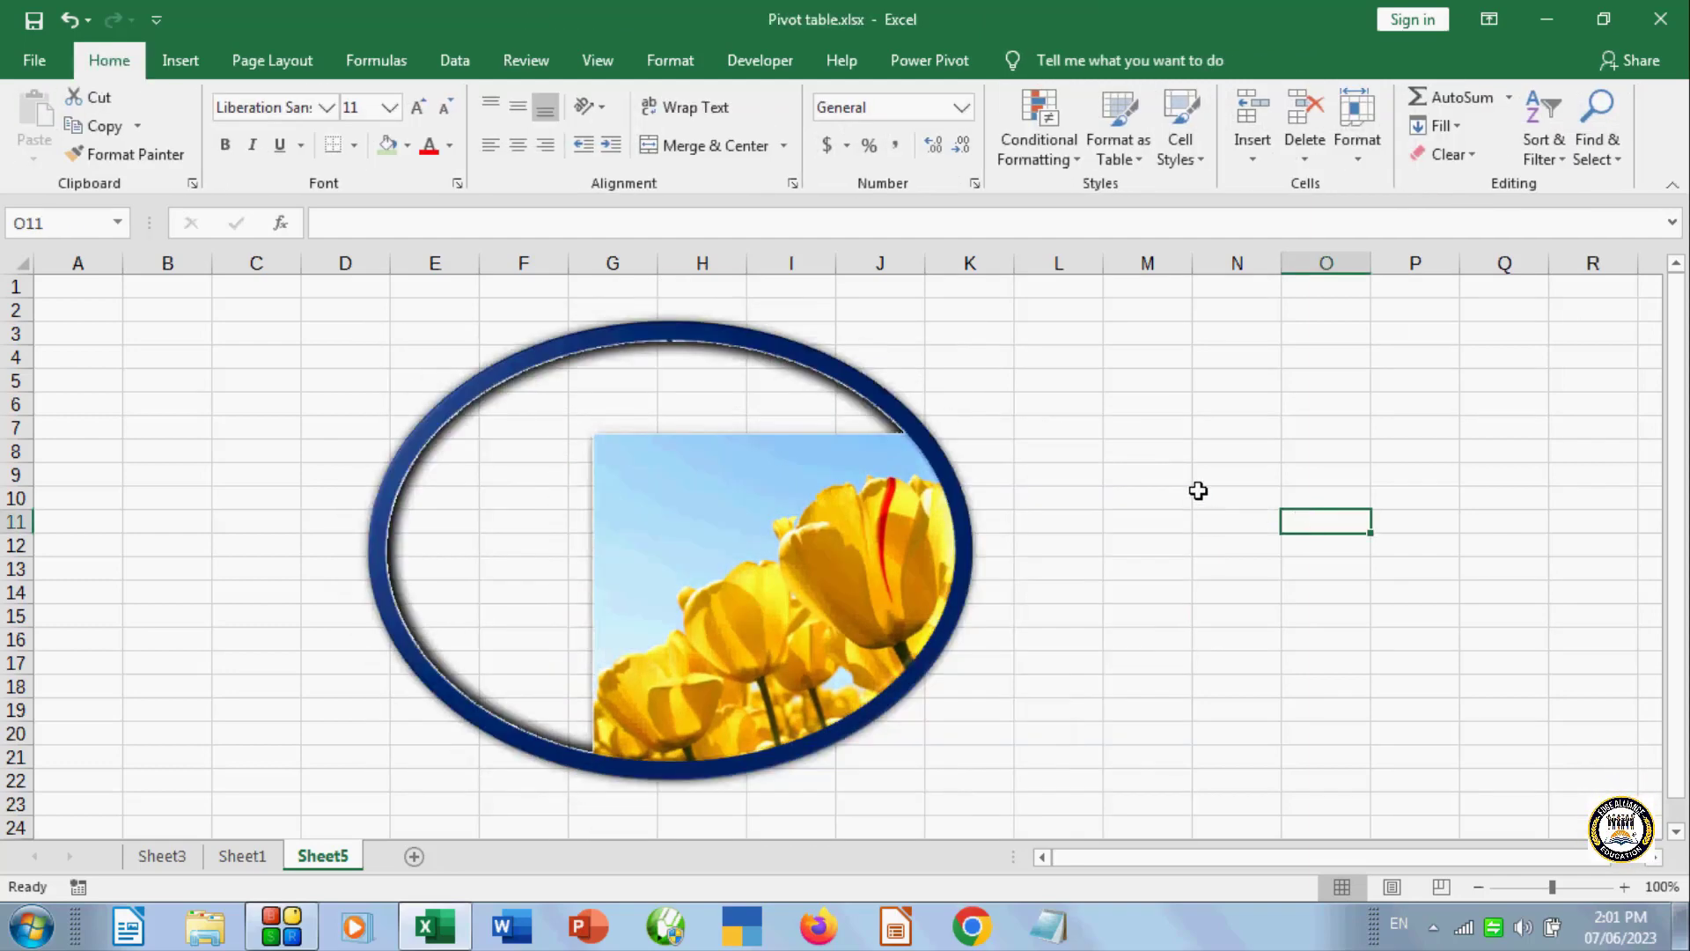
- Undo the picture's crop, size, border color and oval style changes
key(ctrl+z)
key(ctrl+z)
key(ctrl+z)
key(ctrl+z)
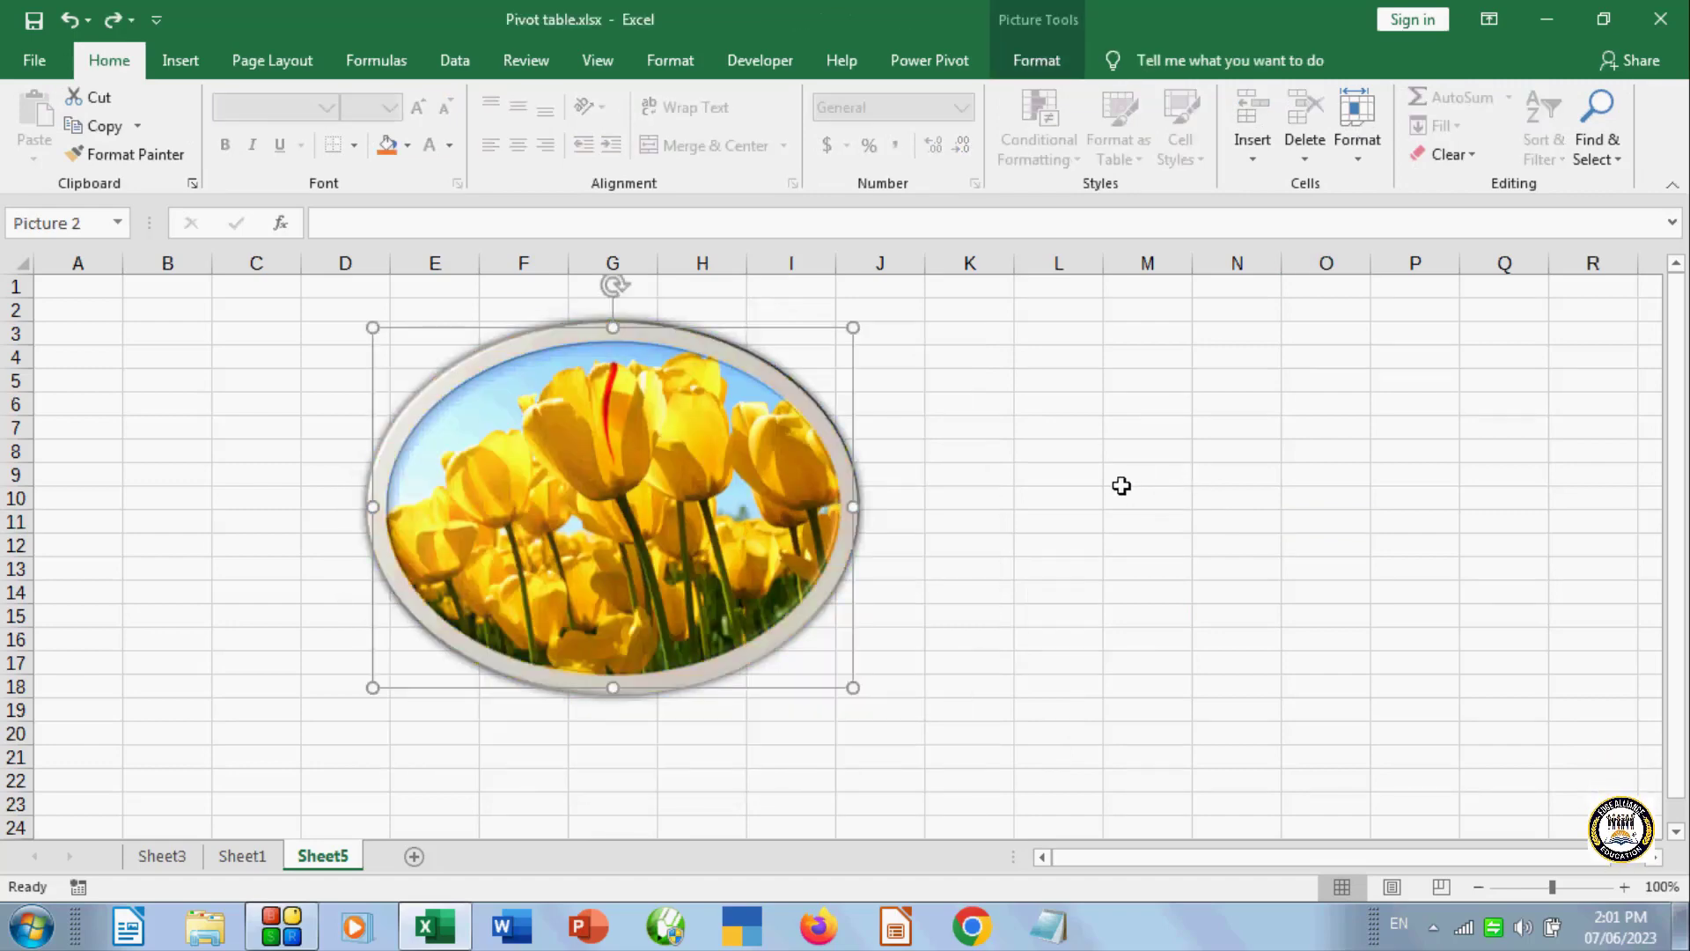
key(ctrl+z)
key(ctrl+z)
key(ctrl+z)
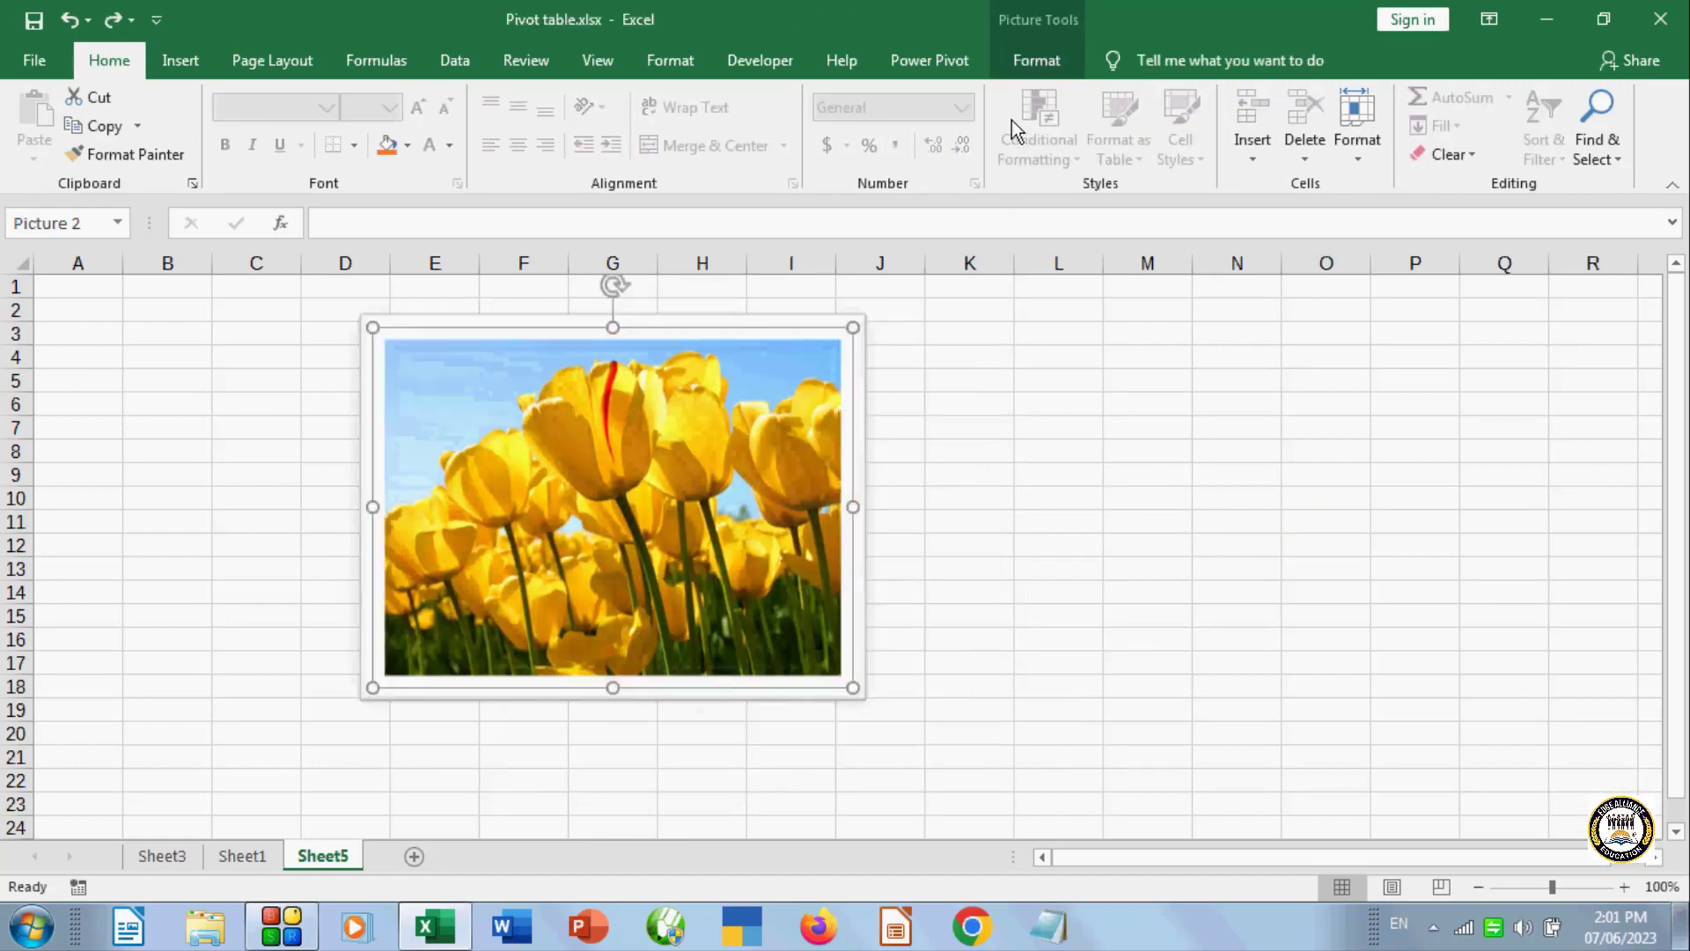
- Try a circular callout picture layout on the tulip picture, undo it, and delete the picture
click(1036, 60)
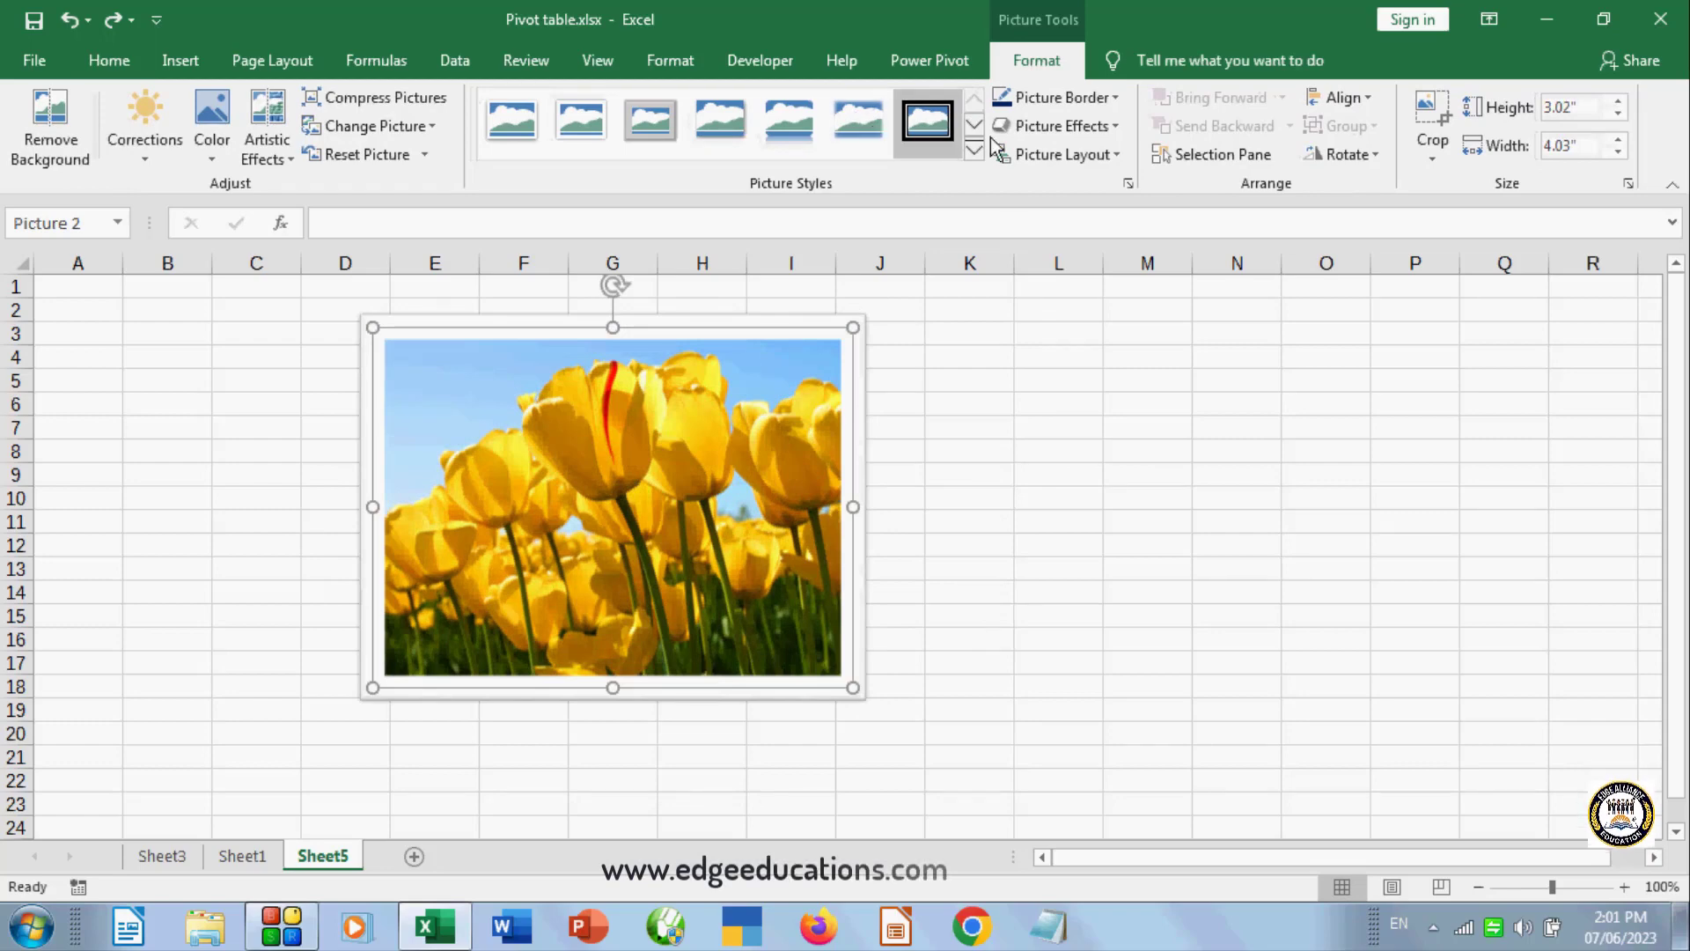
click(1112, 155)
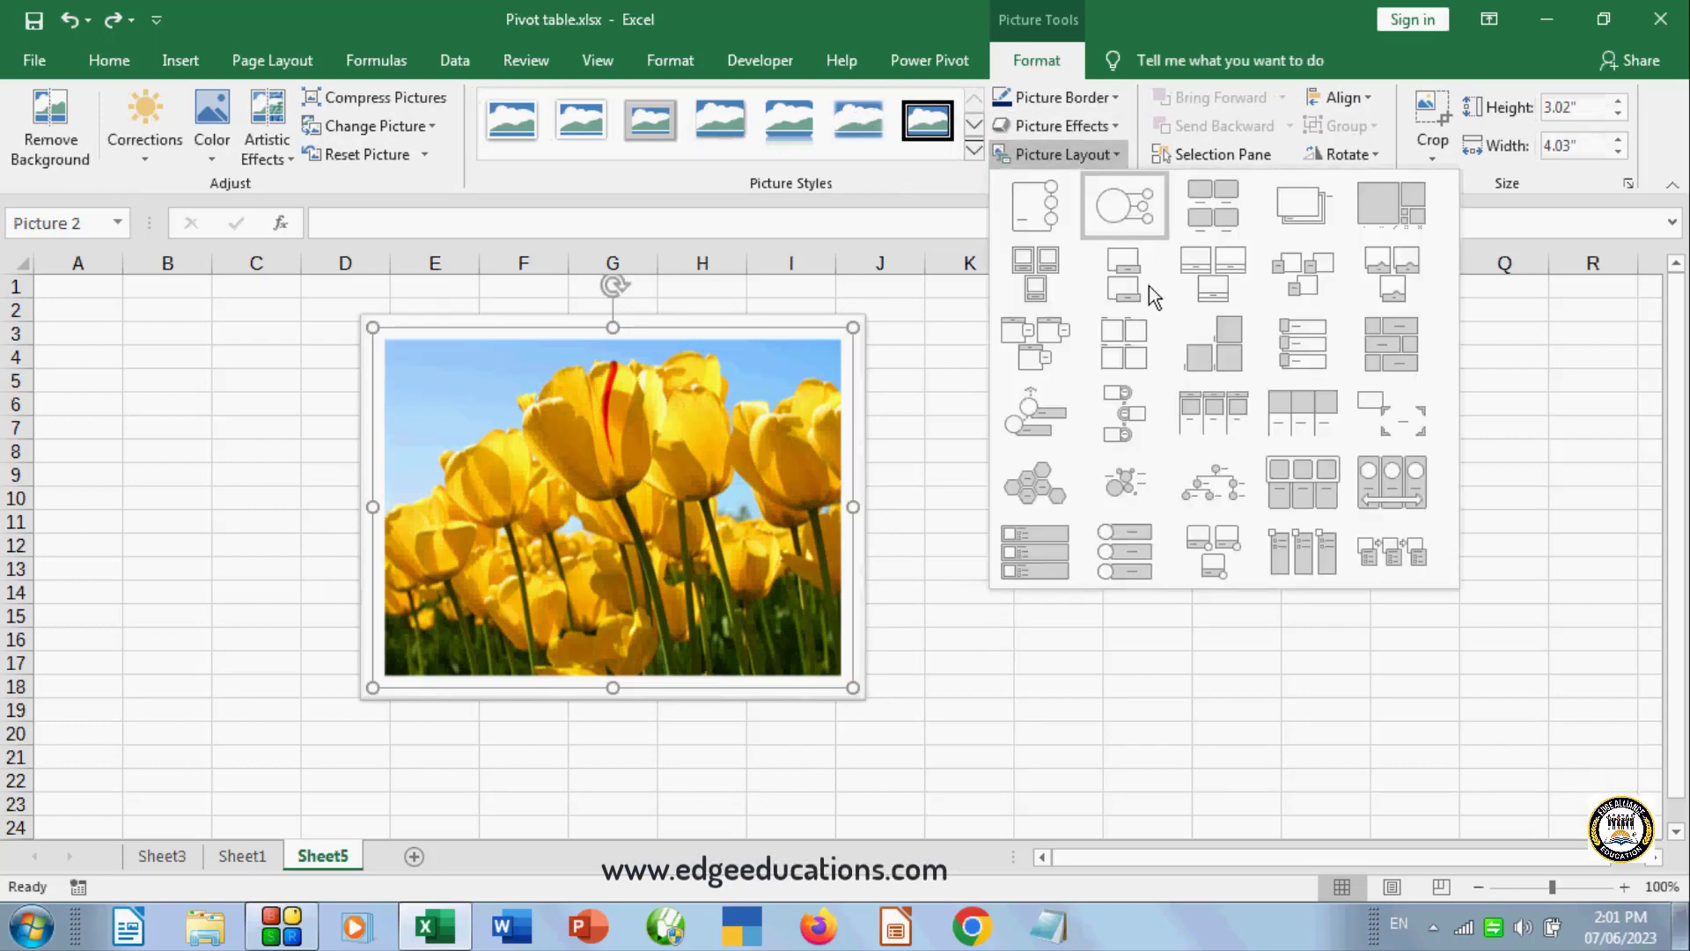
click(1118, 208)
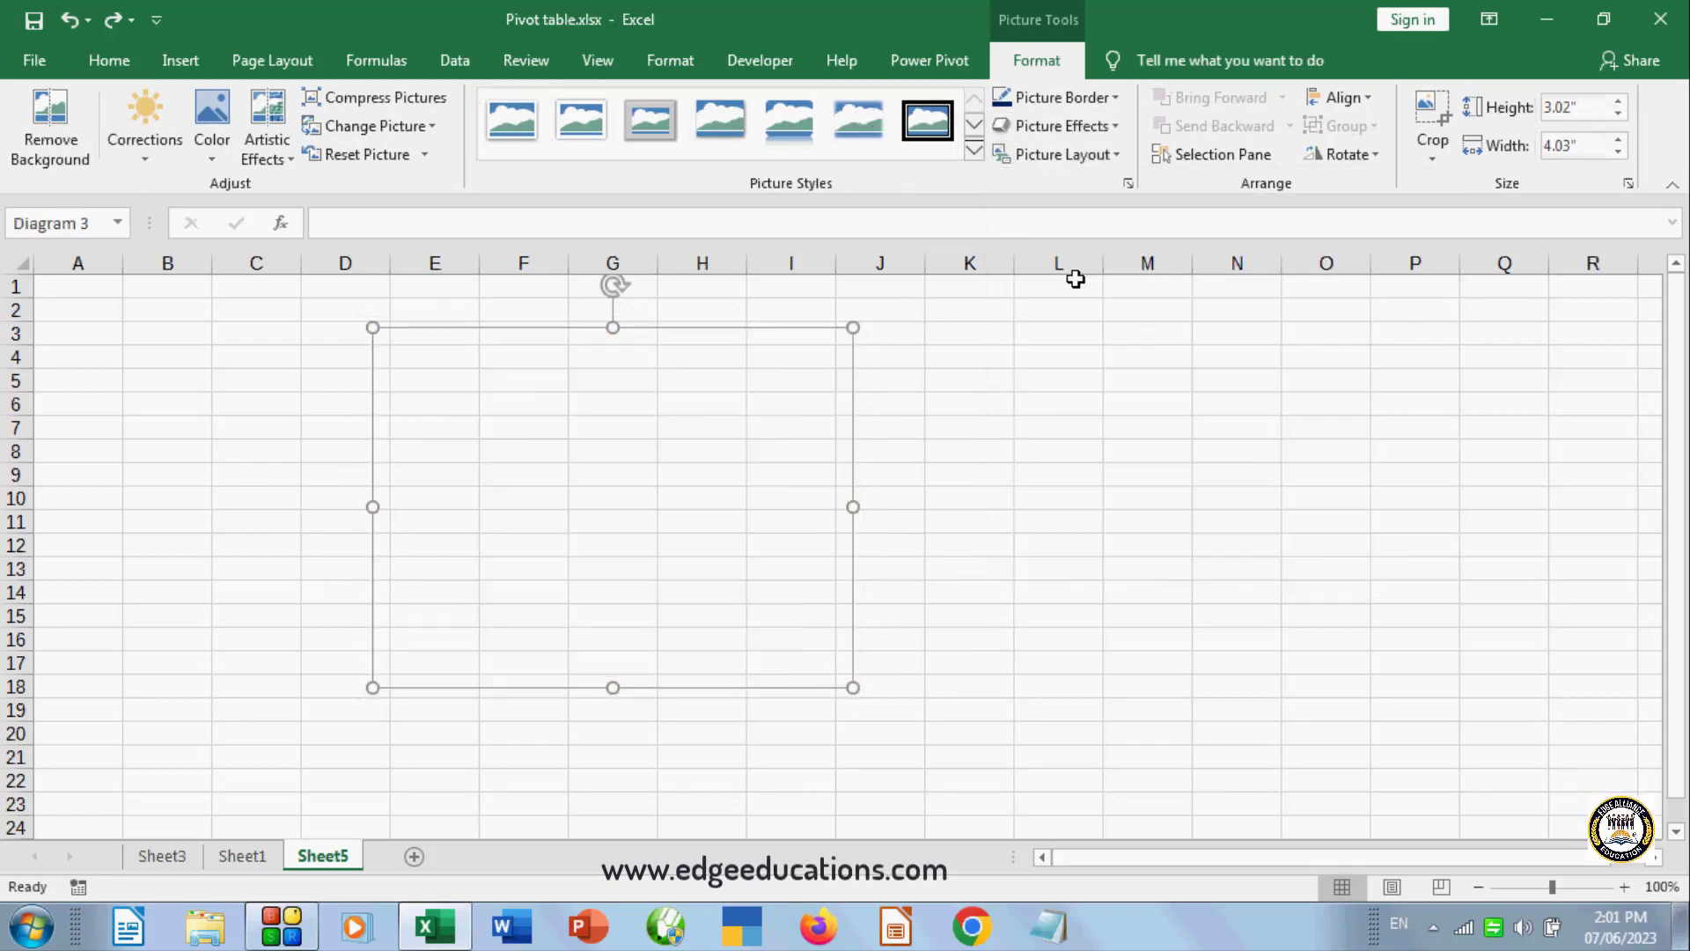
key(ctrl+z)
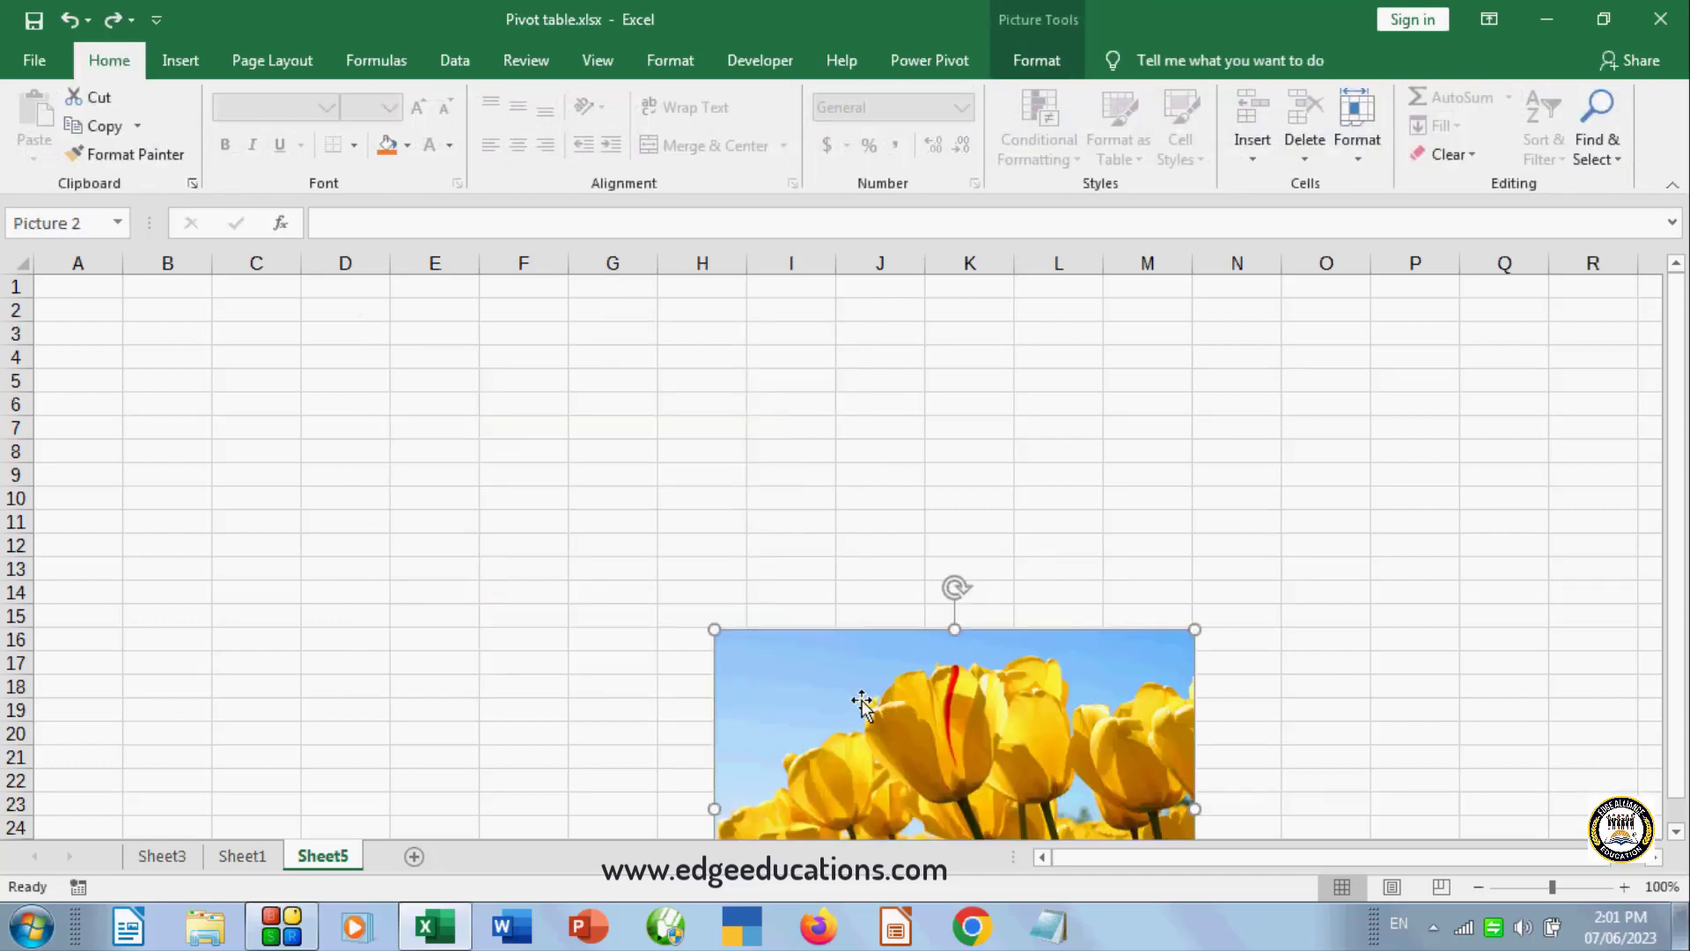
key(Delete)
- Search Bing's online pictures for "computer picture"
click(203, 61)
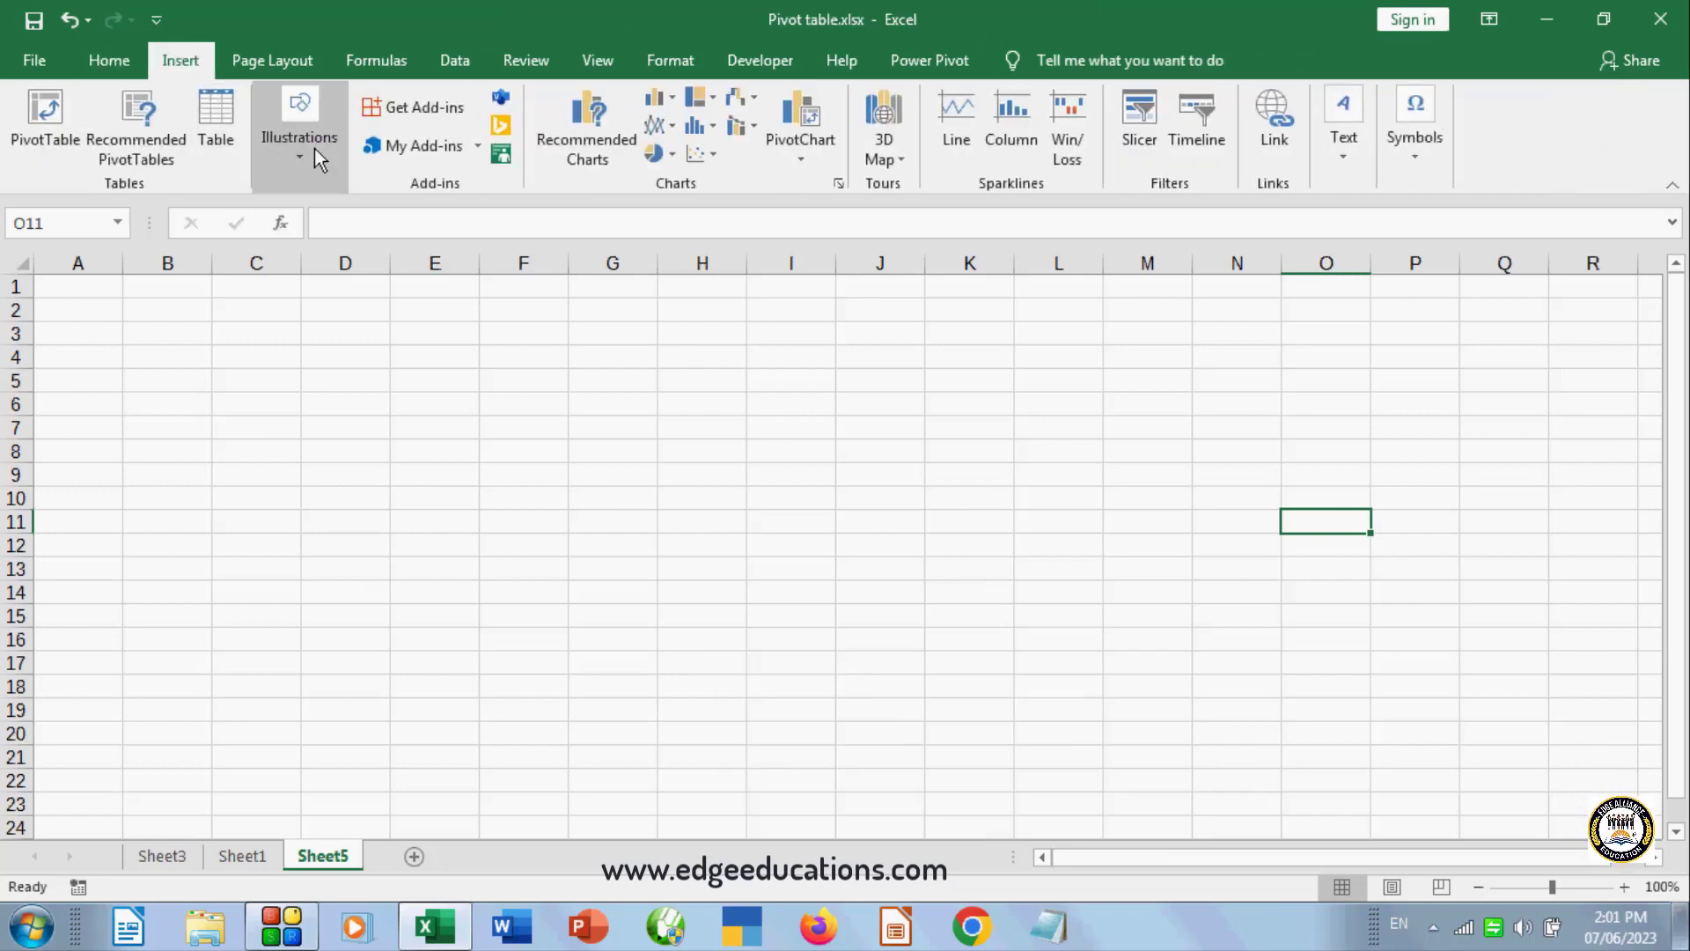
click(315, 150)
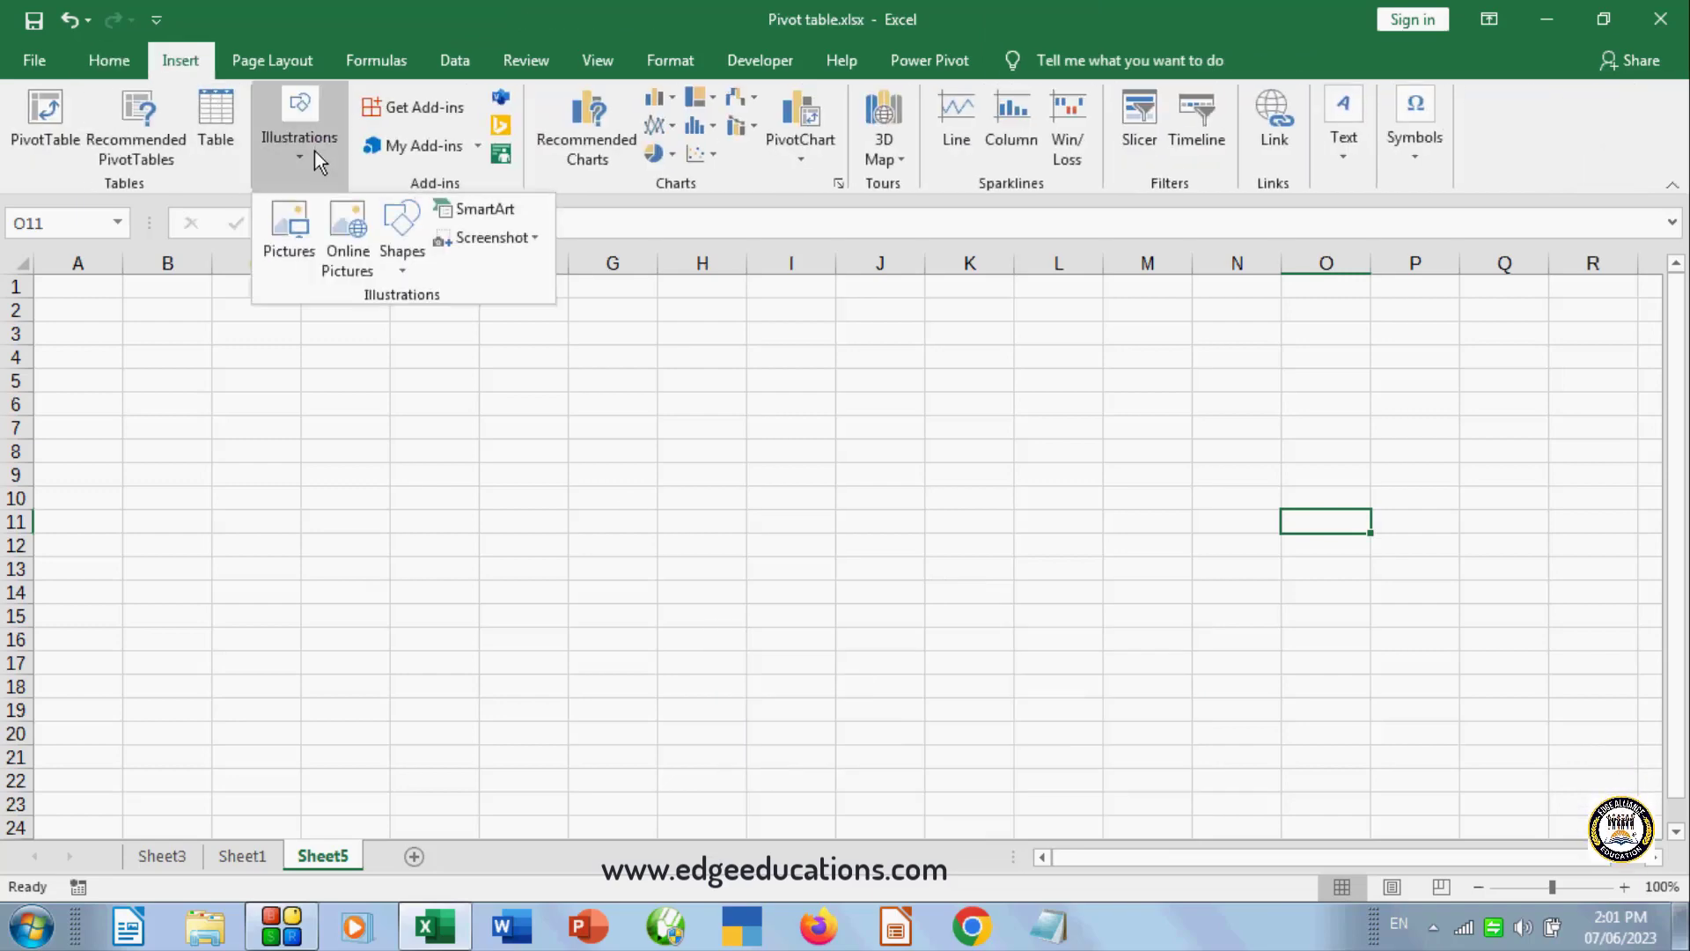
click(690, 466)
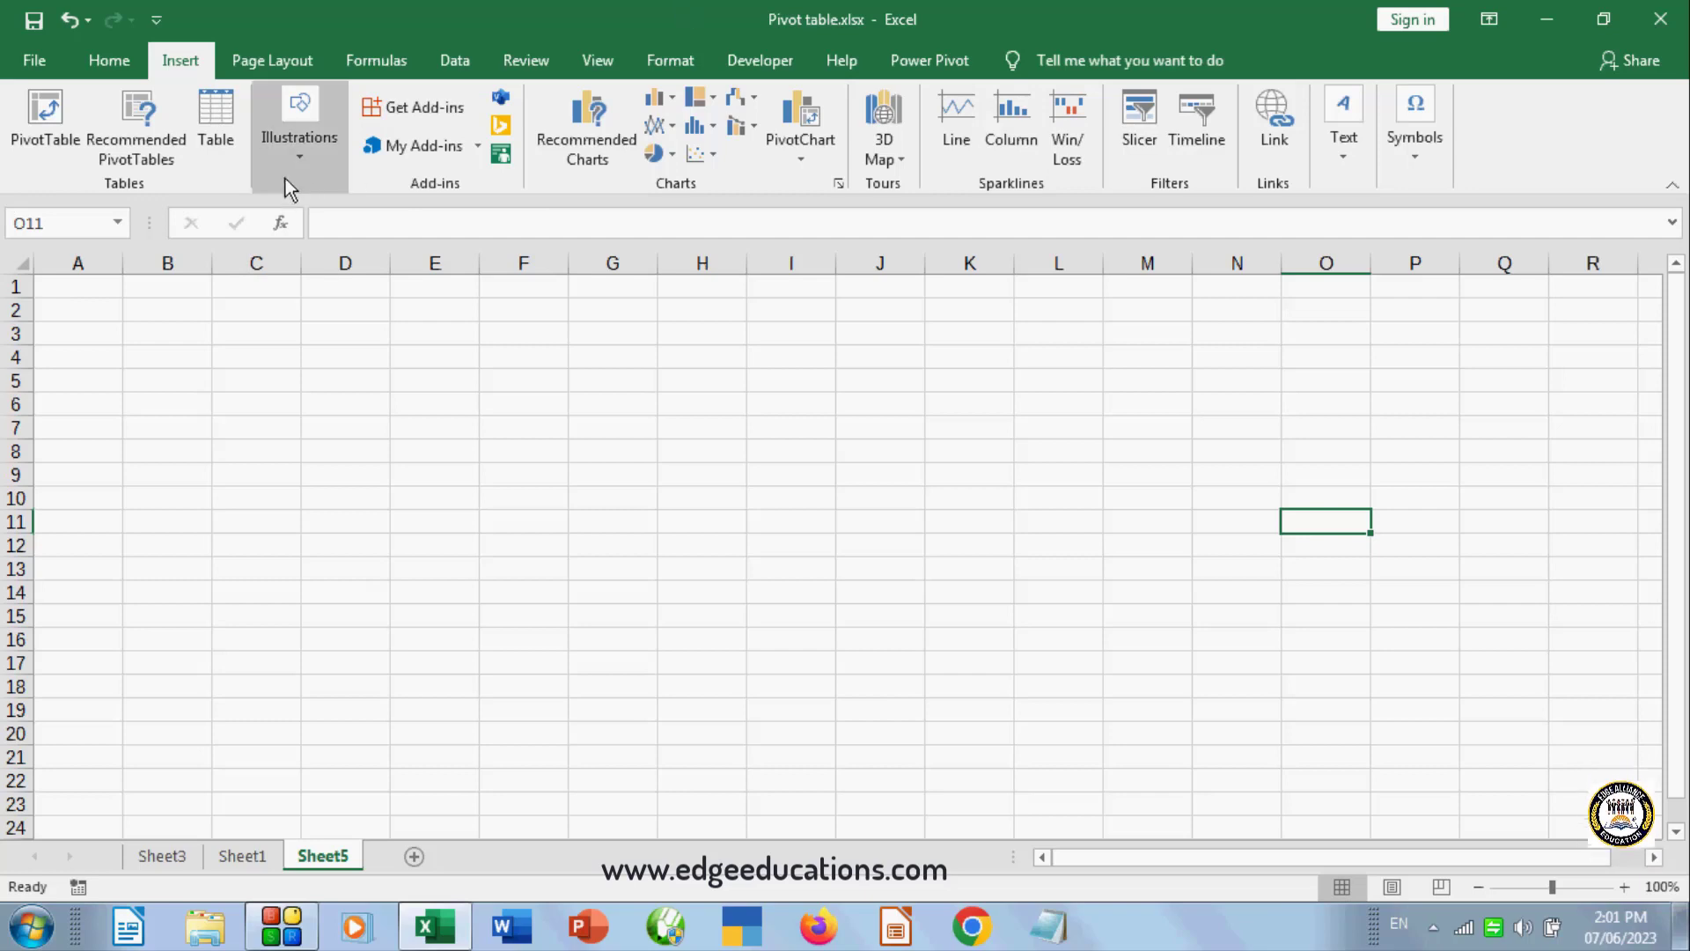
click(300, 152)
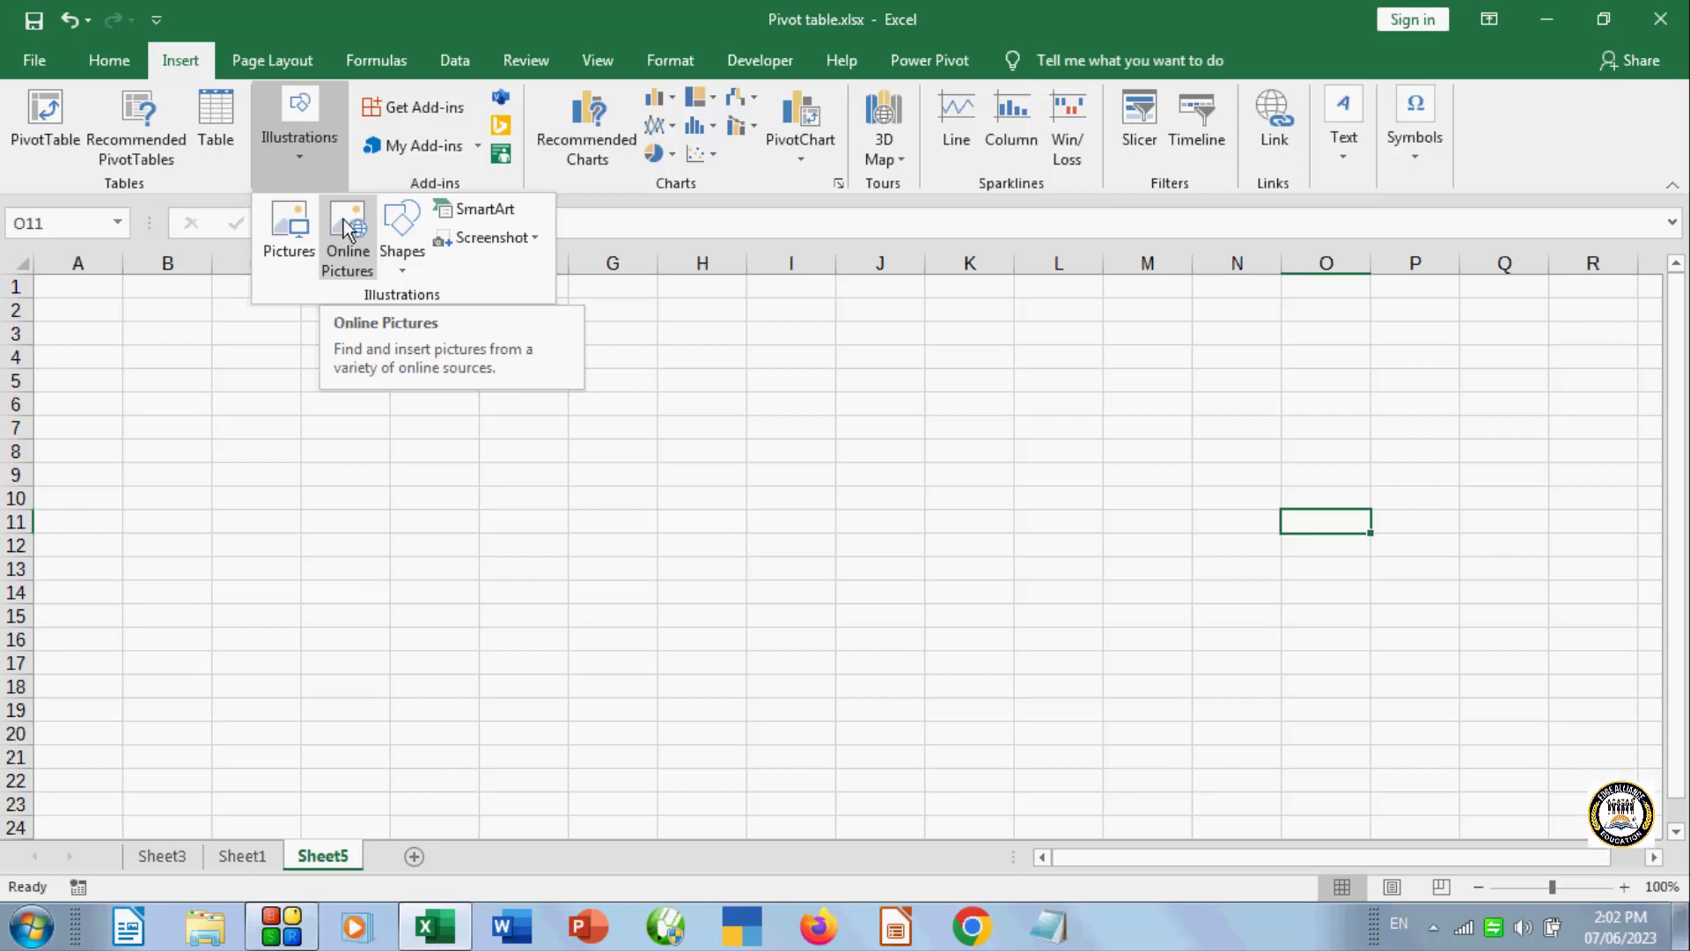
click(359, 262)
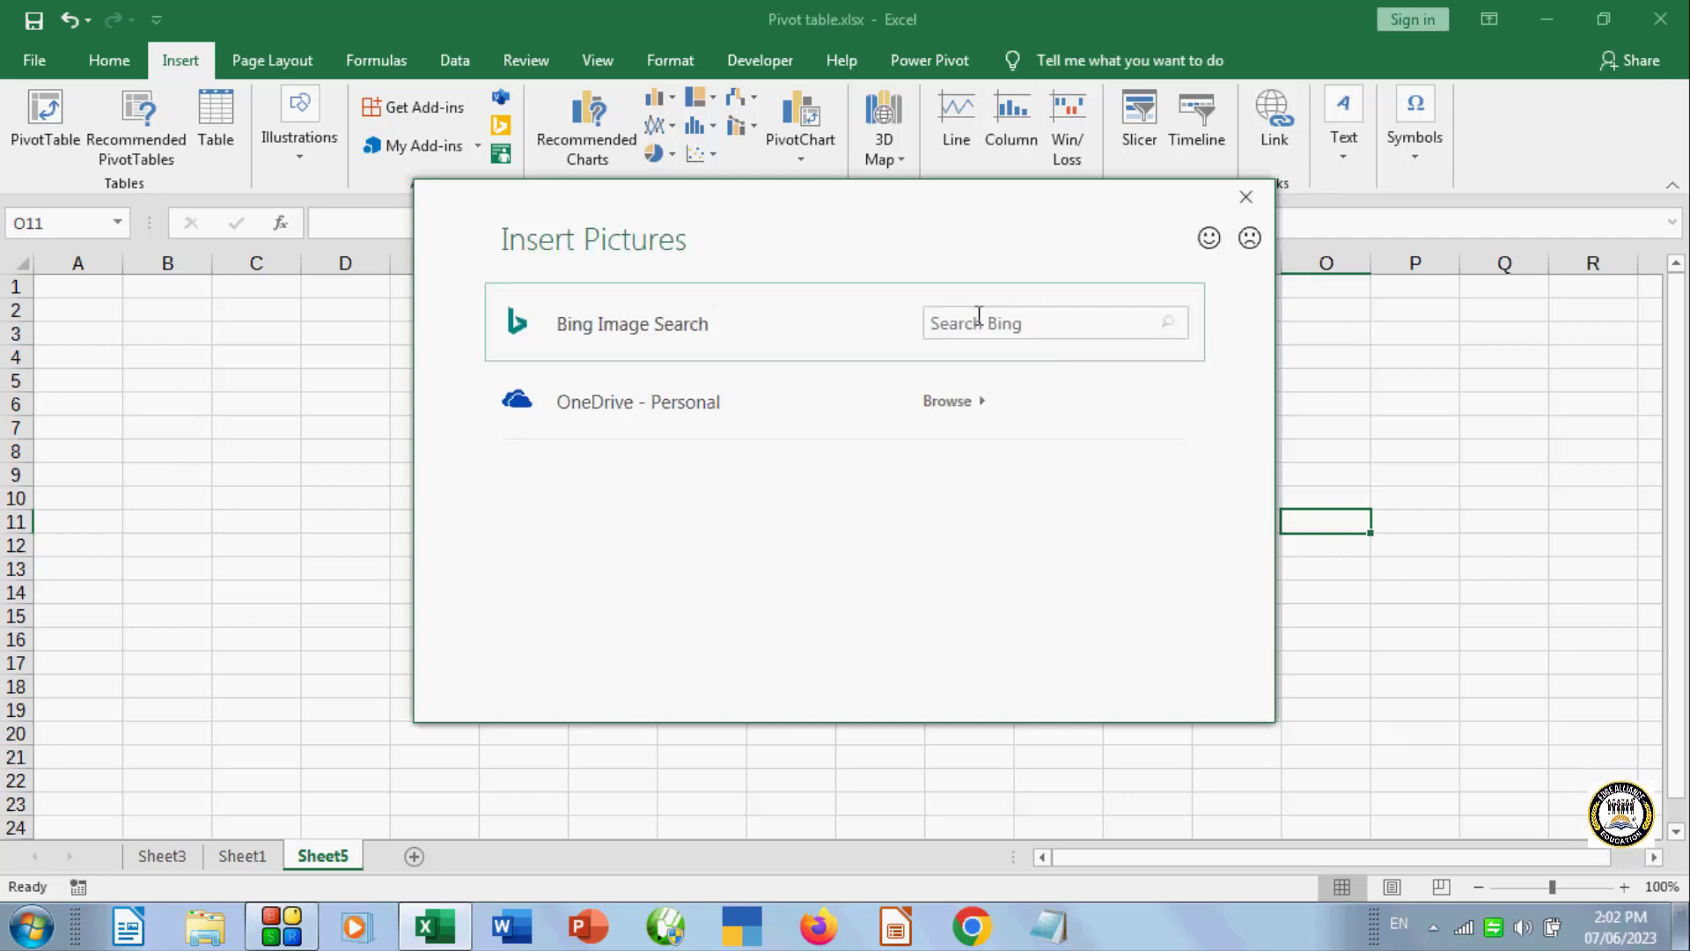
click(606, 337)
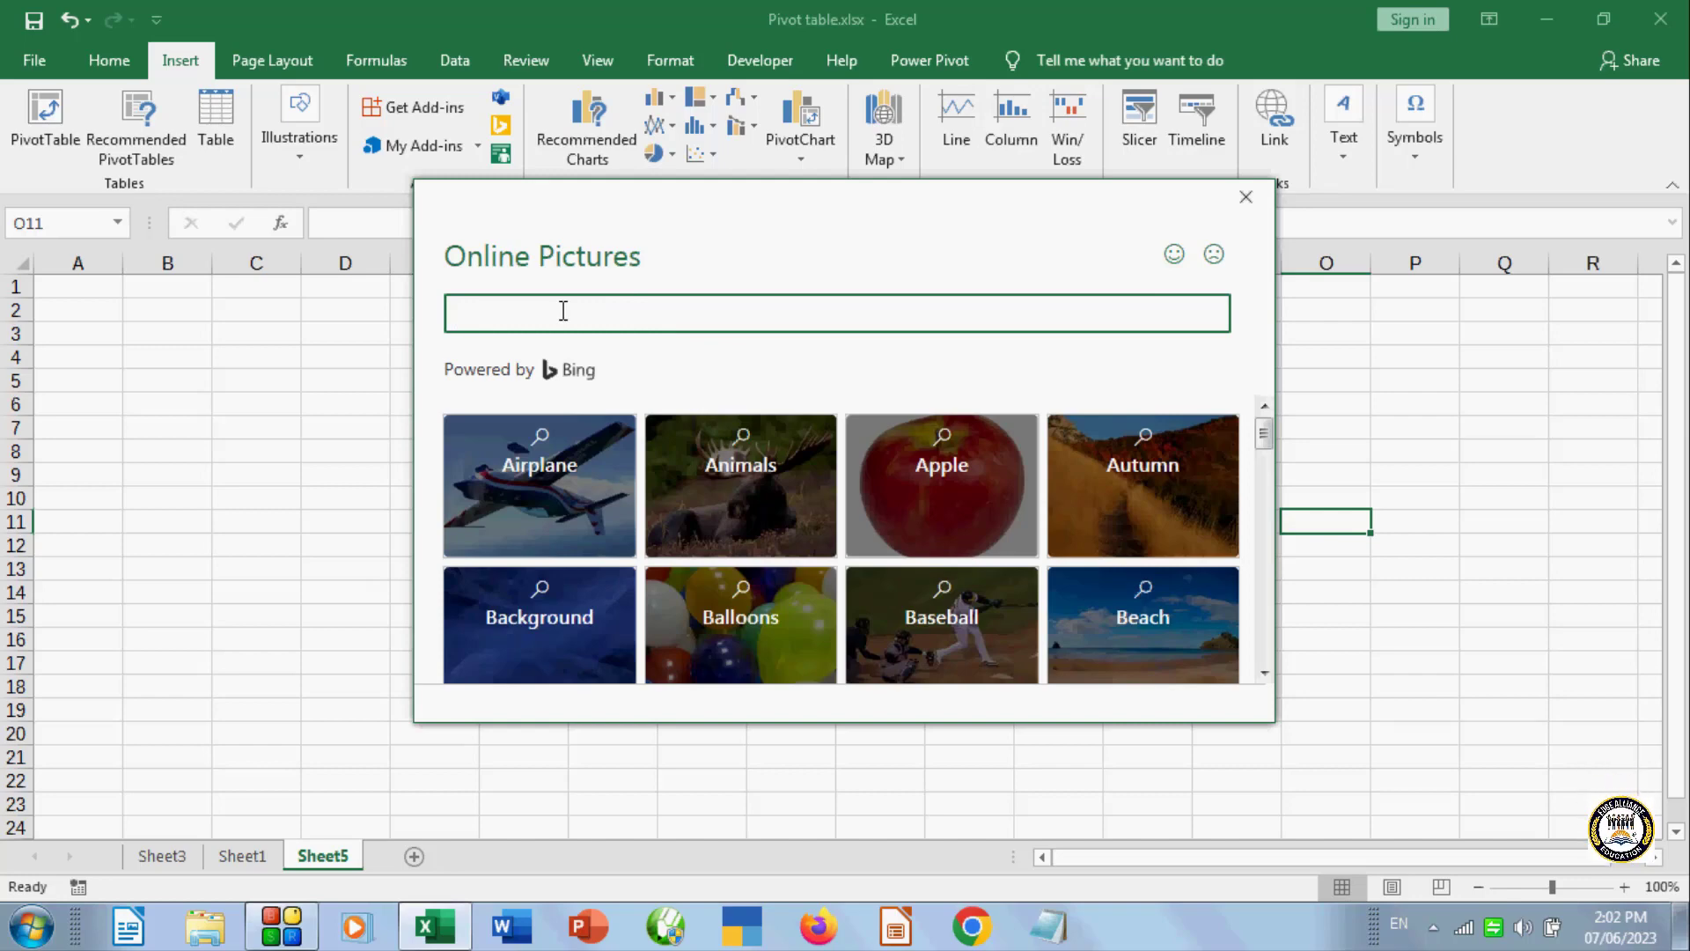
text(comput)
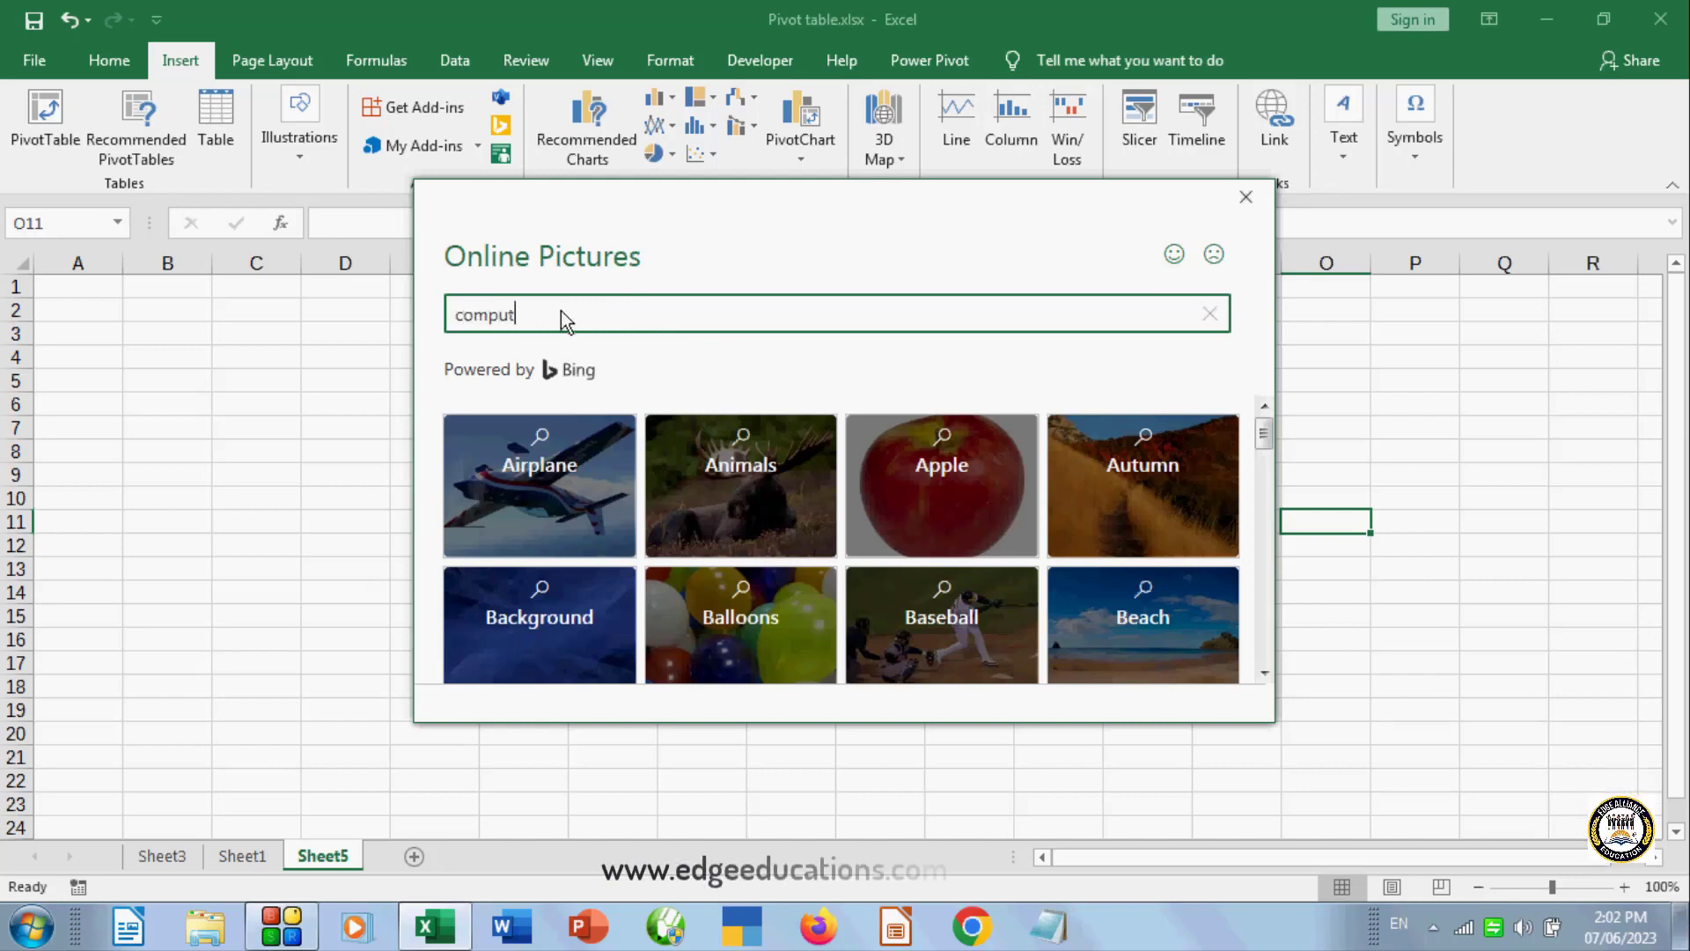
text(er )
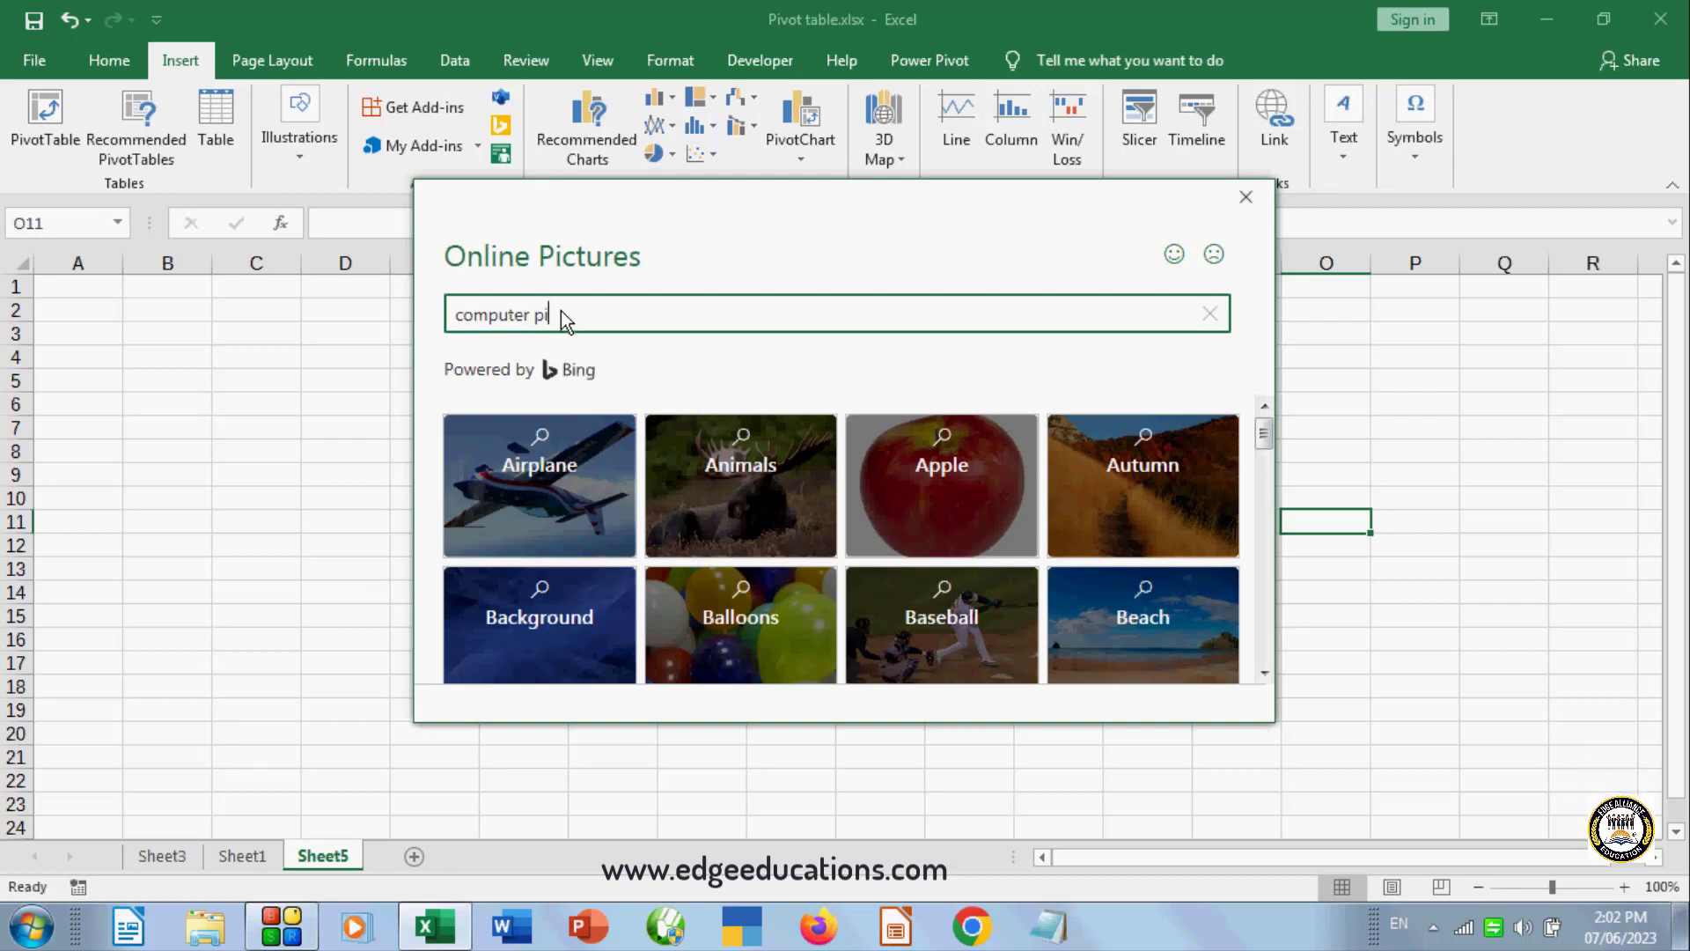
text(picture)
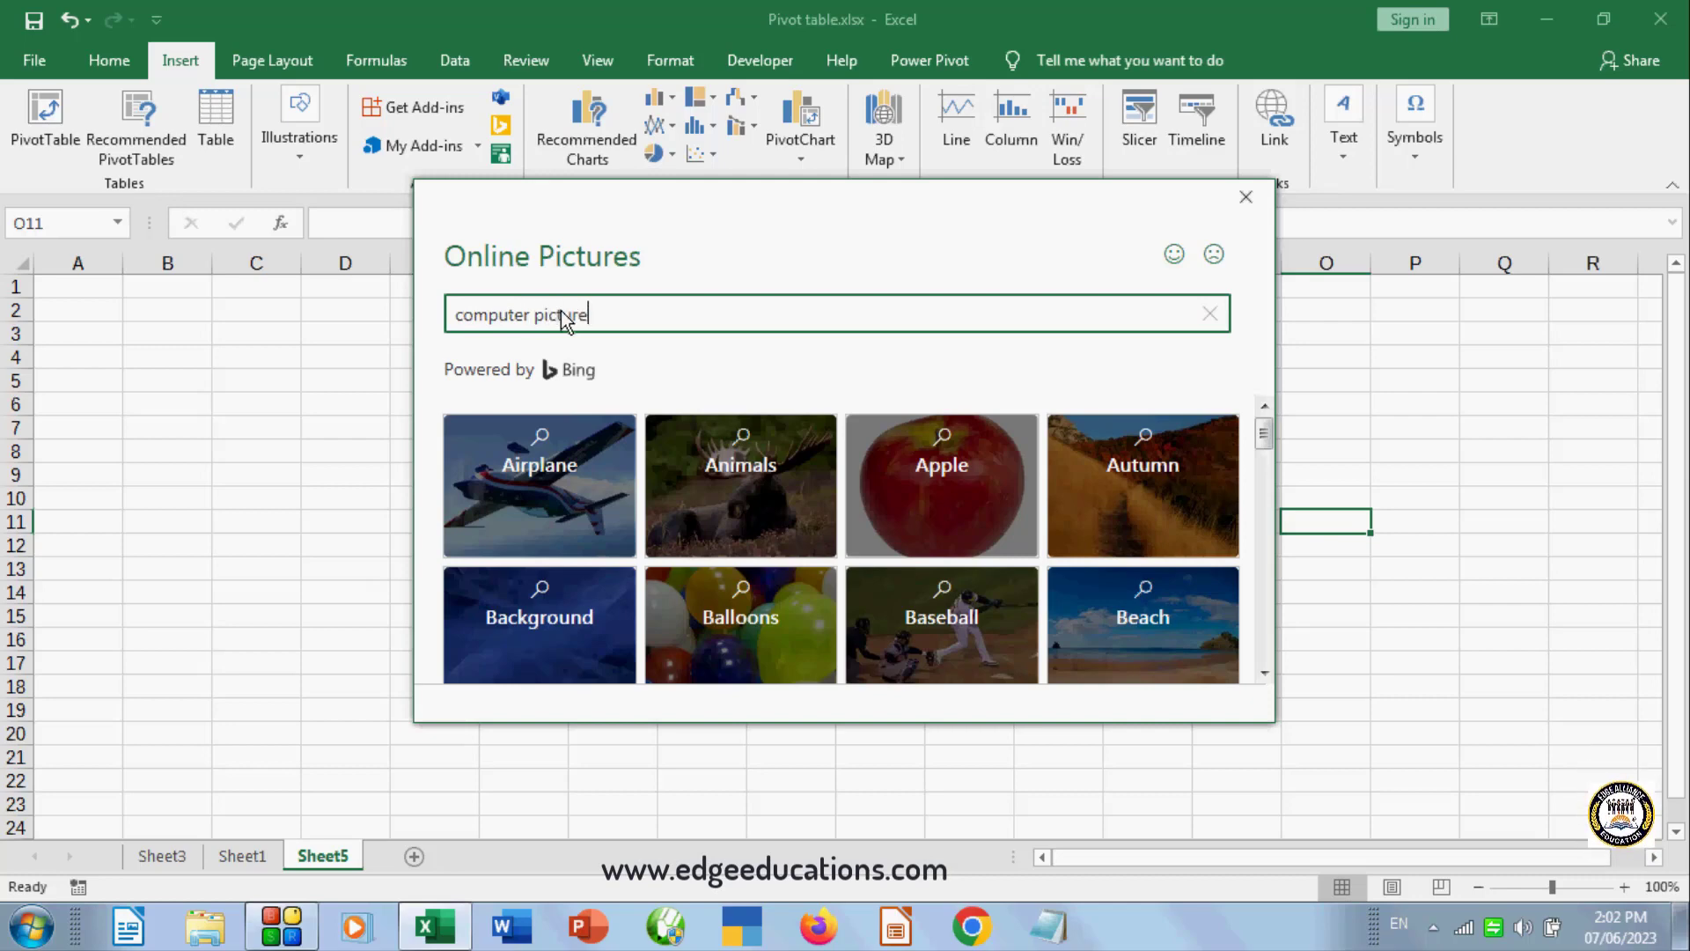
key(Return)
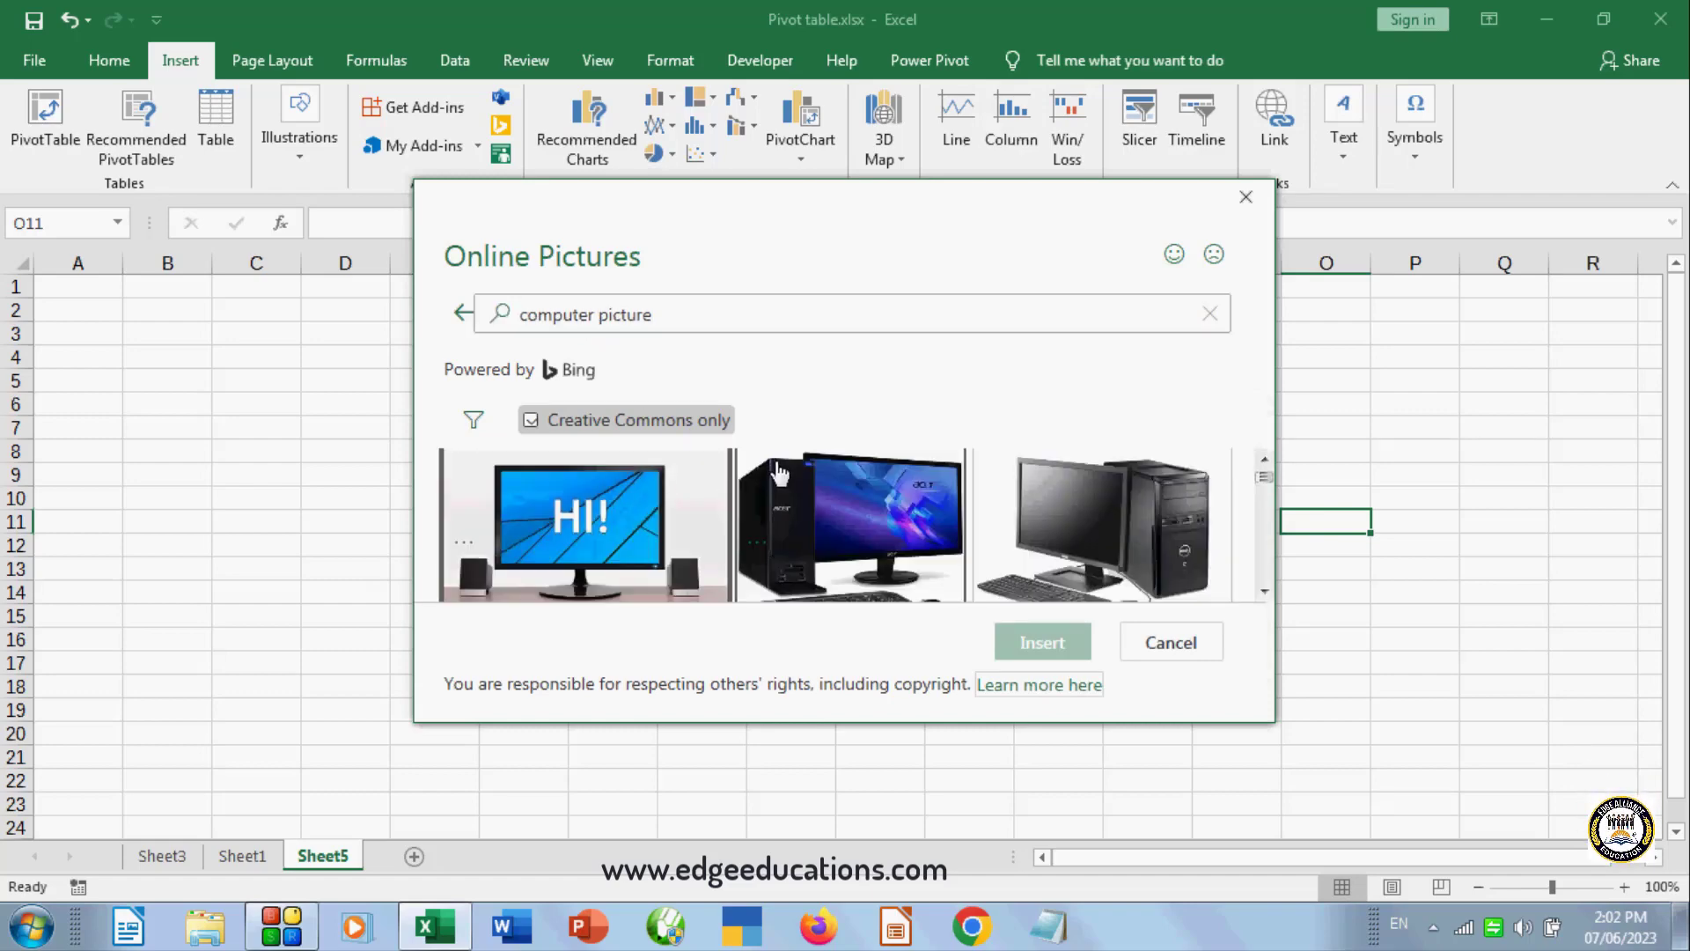
- Try to insert the search result showing a standalone monitor with a sea sunset on its screen
scroll(1003, 493, down, 1)
drag(1270, 479, 1249, 525)
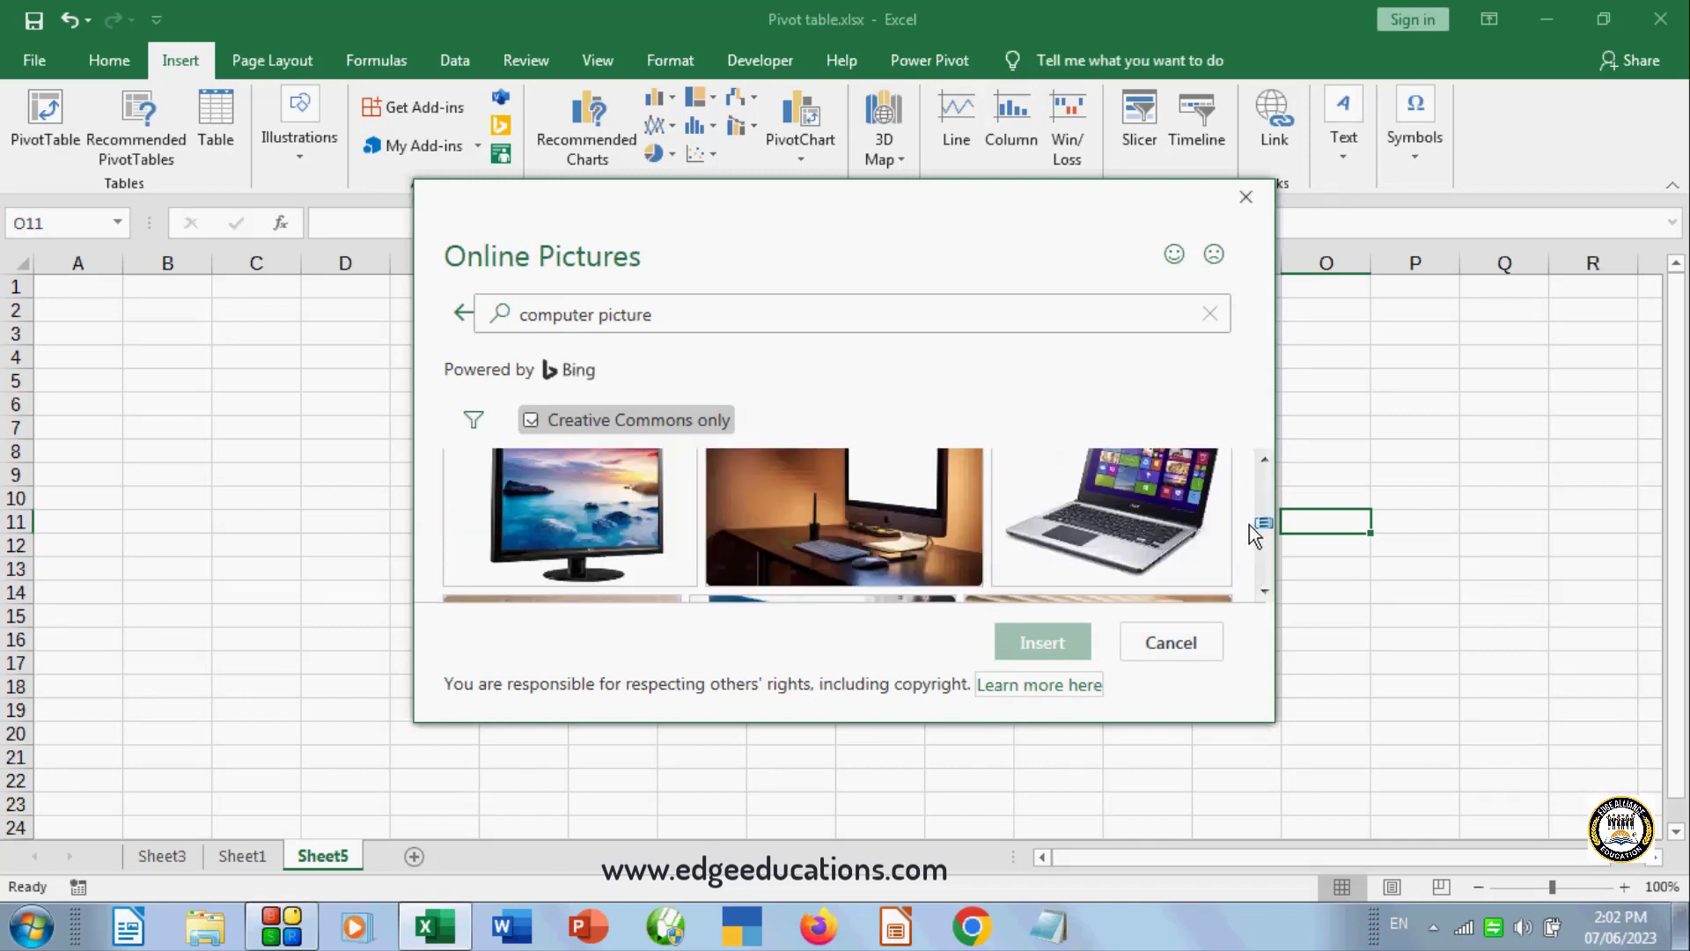
click(637, 529)
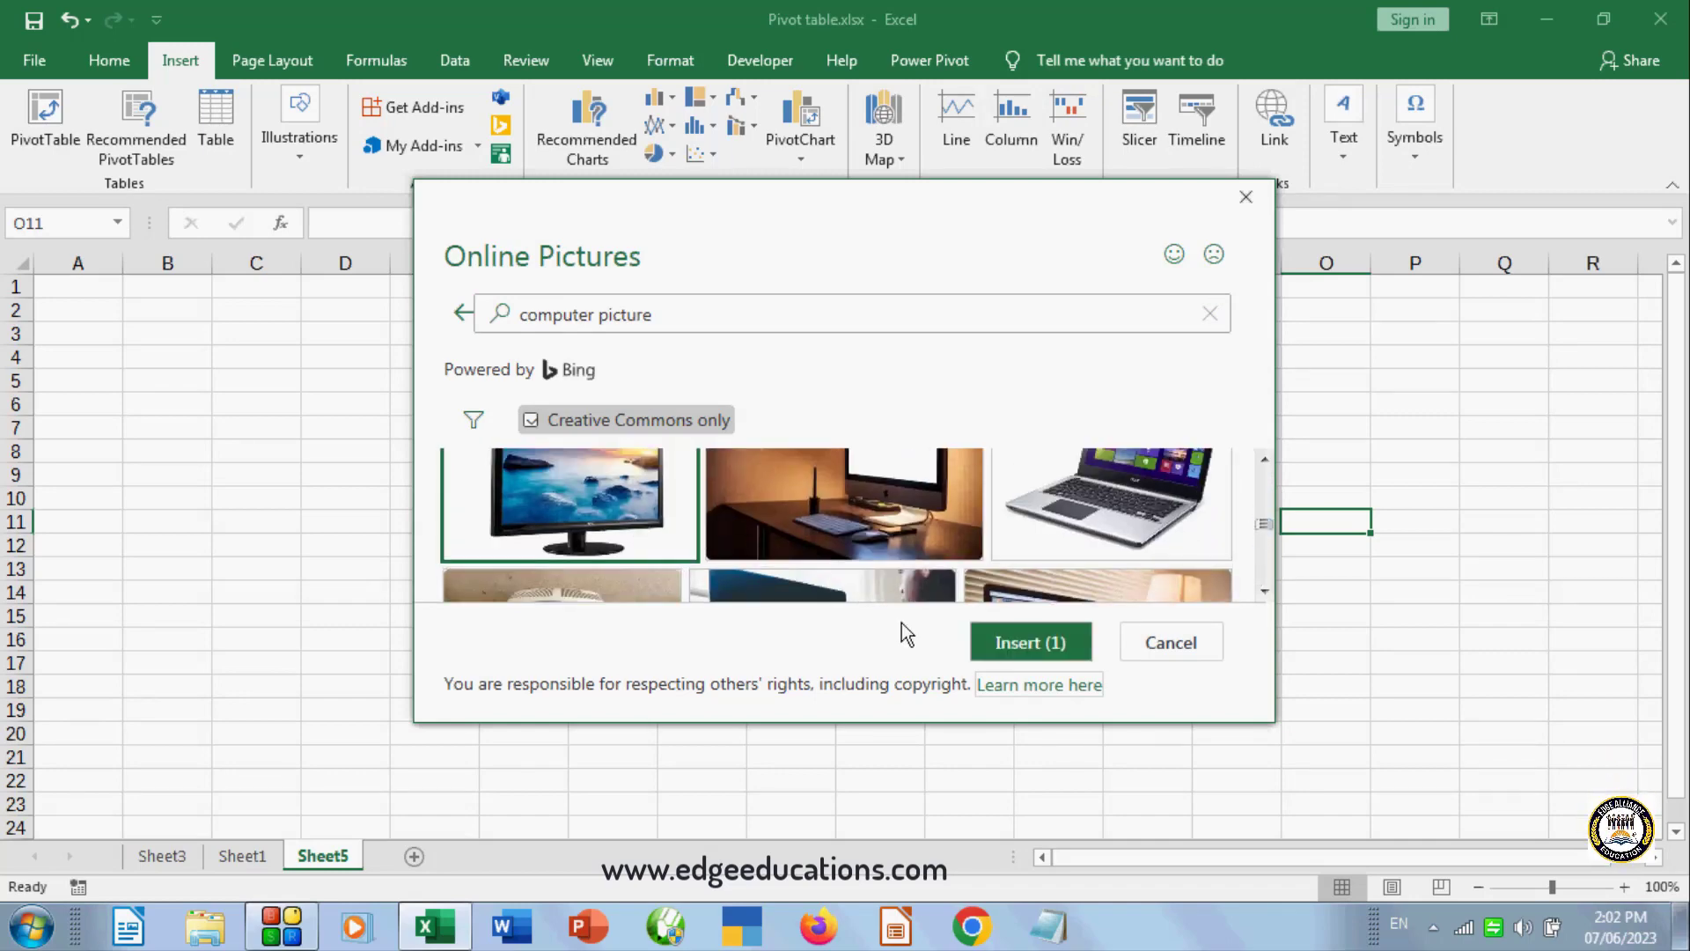
click(1013, 651)
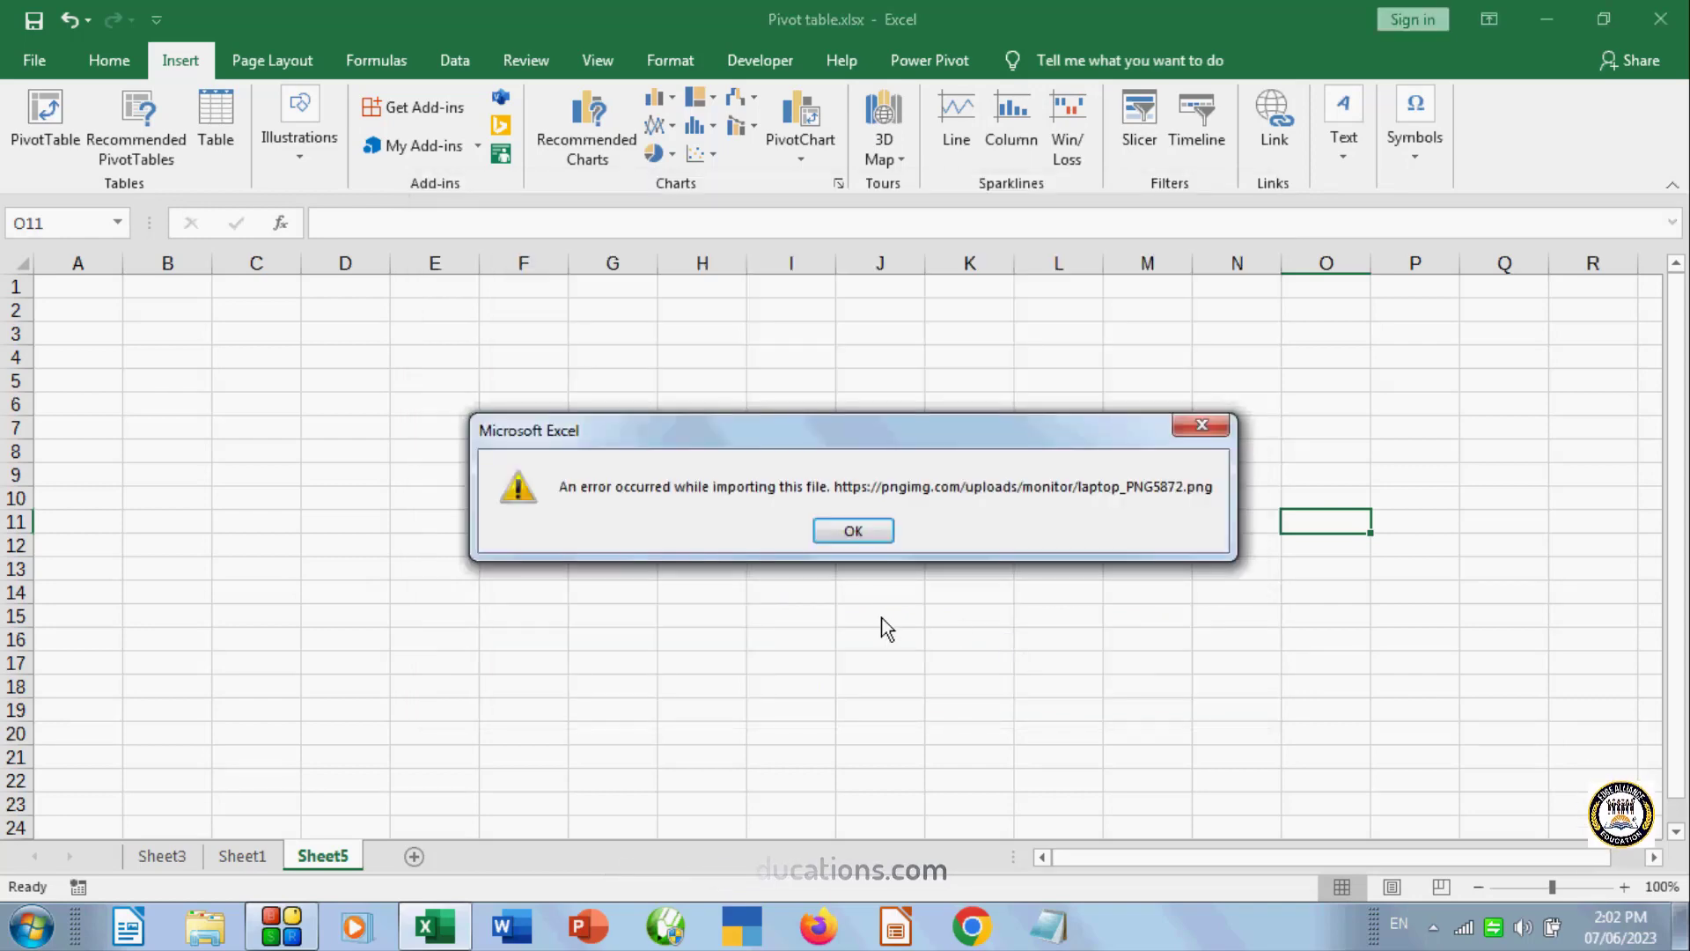
click(851, 527)
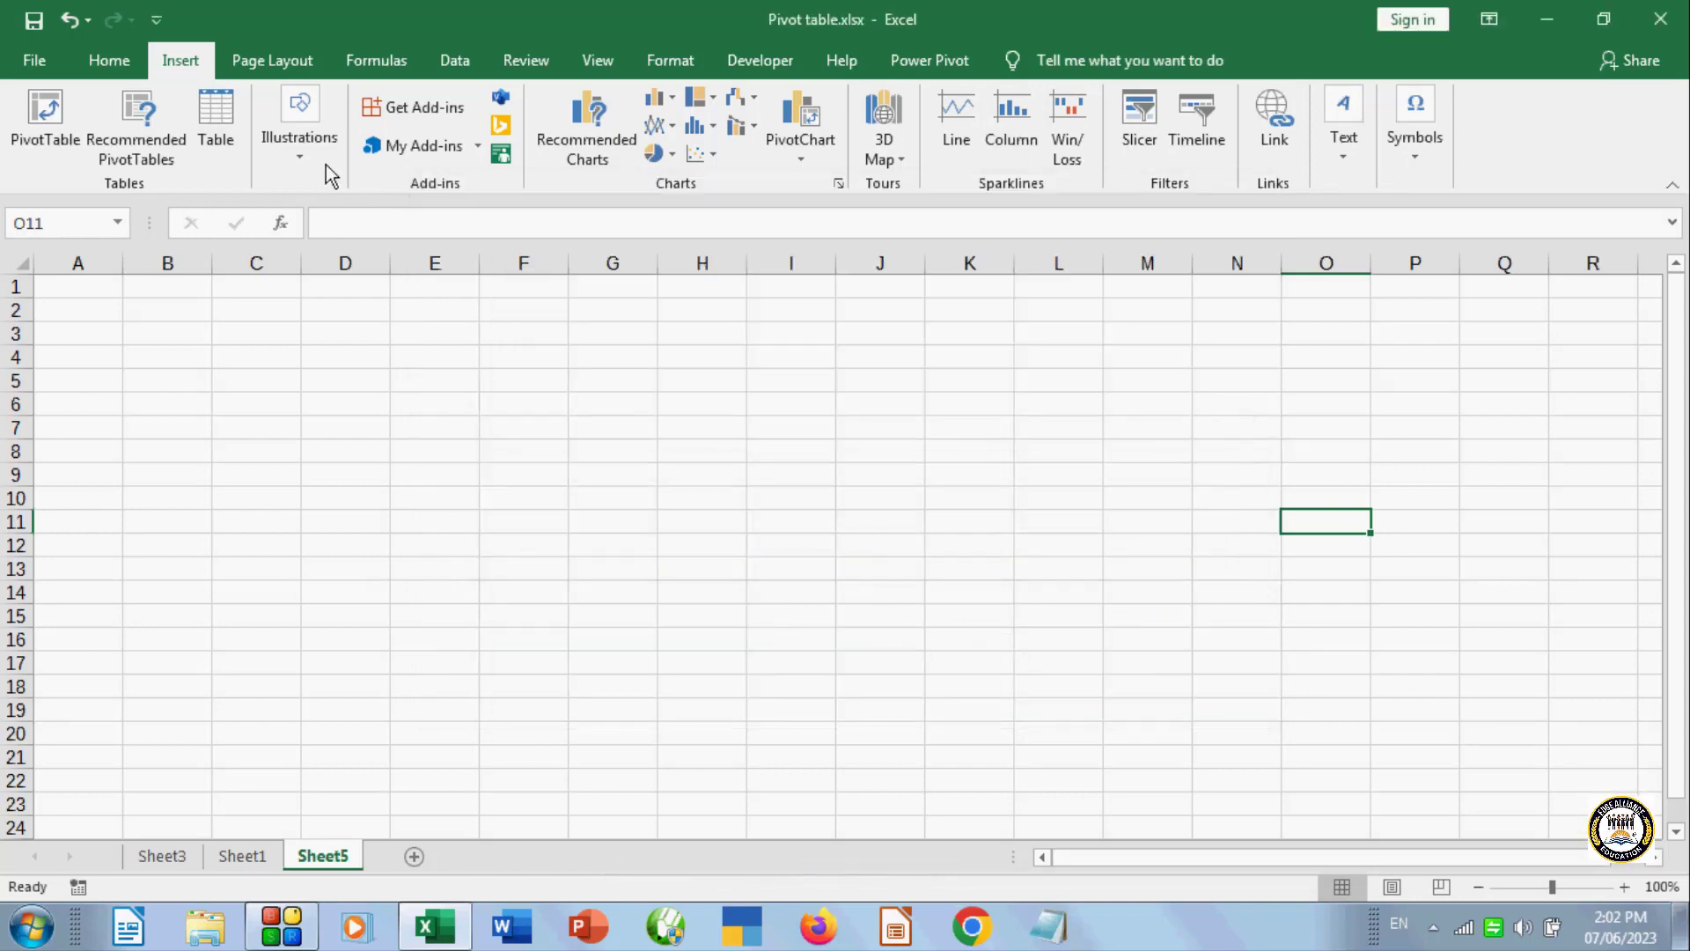
- Search Bing's online pictures for "computer picture" again and insert the Acer desktop computer image
click(304, 161)
click(361, 254)
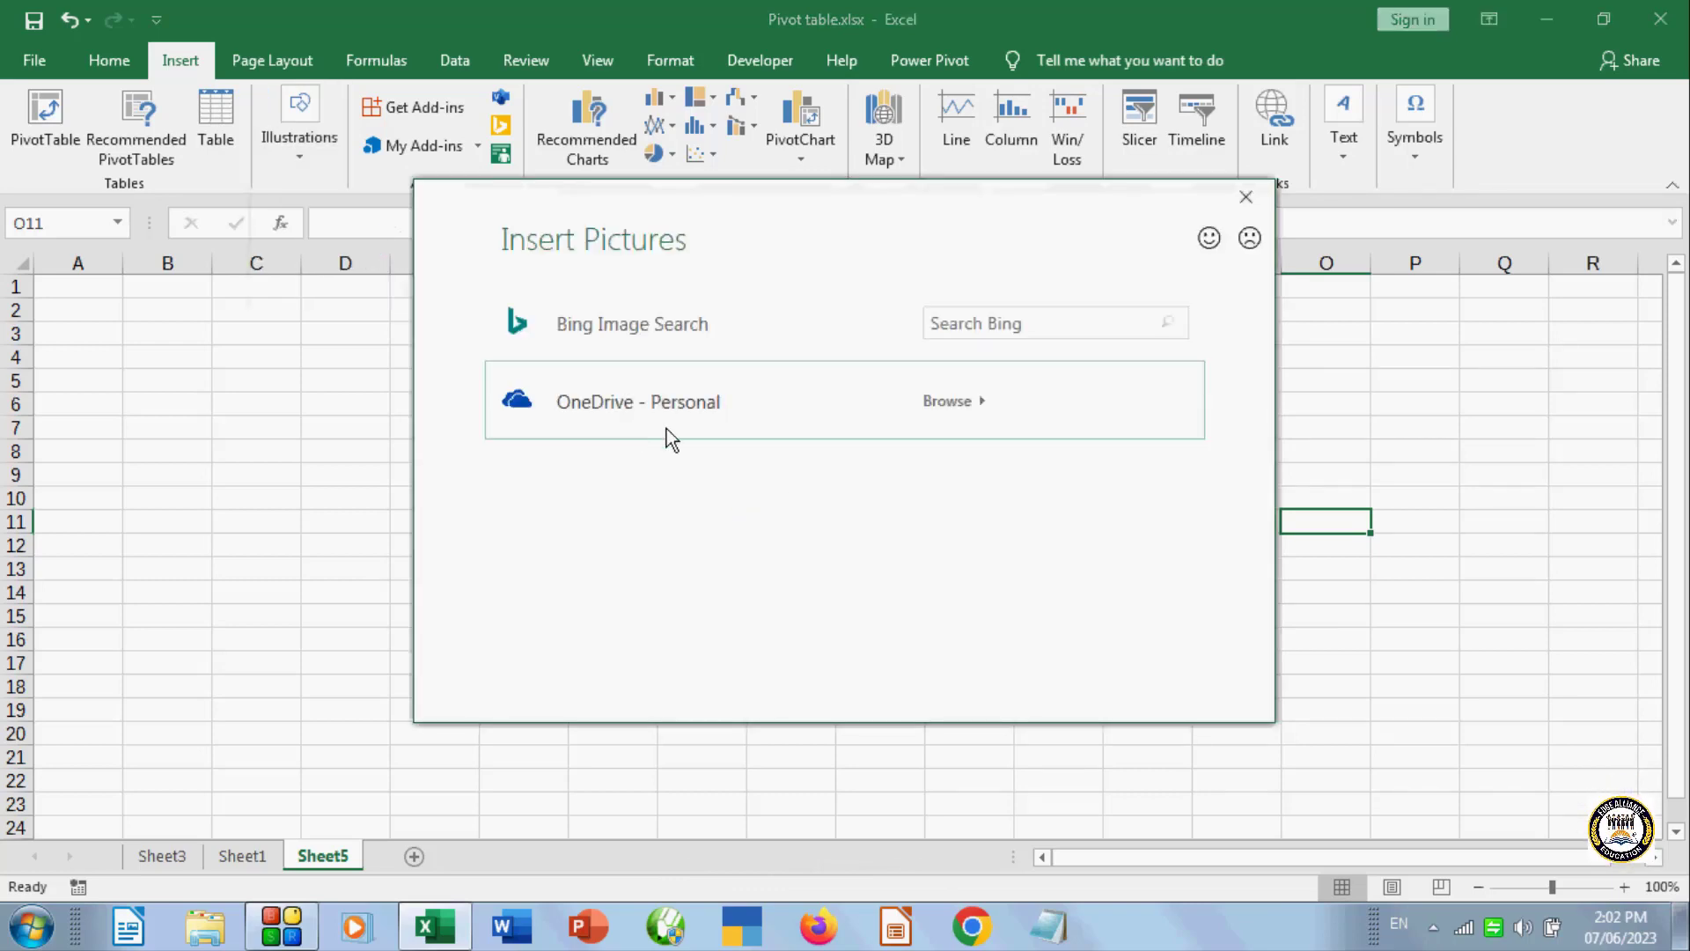
click(612, 331)
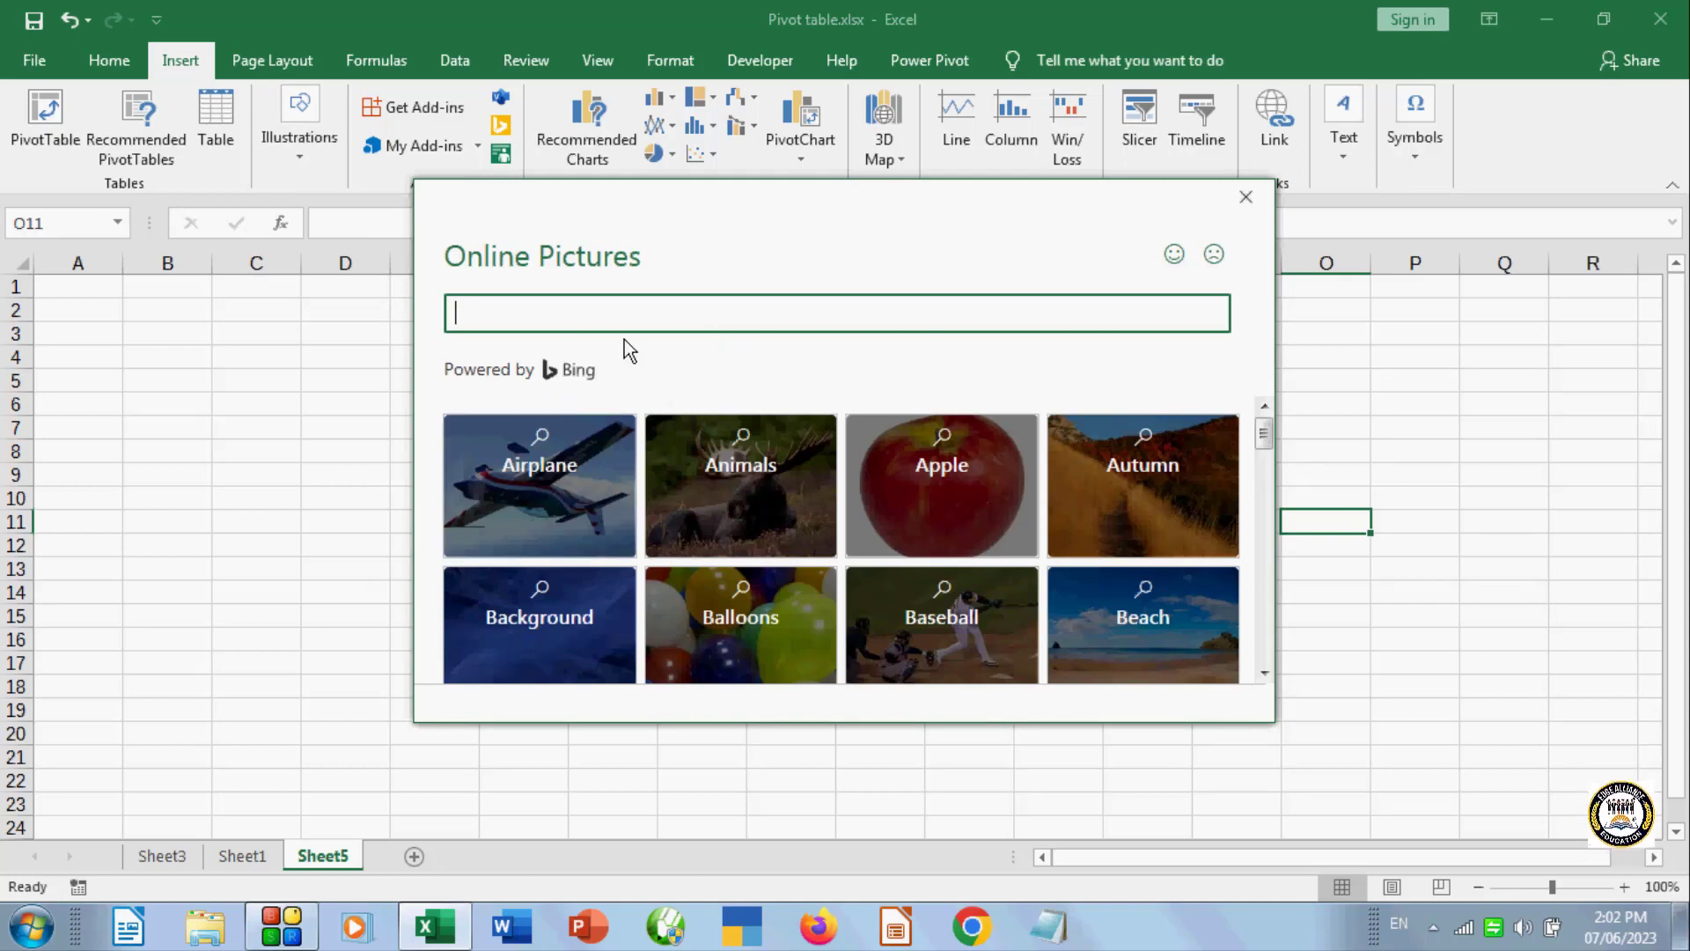
text(pi)
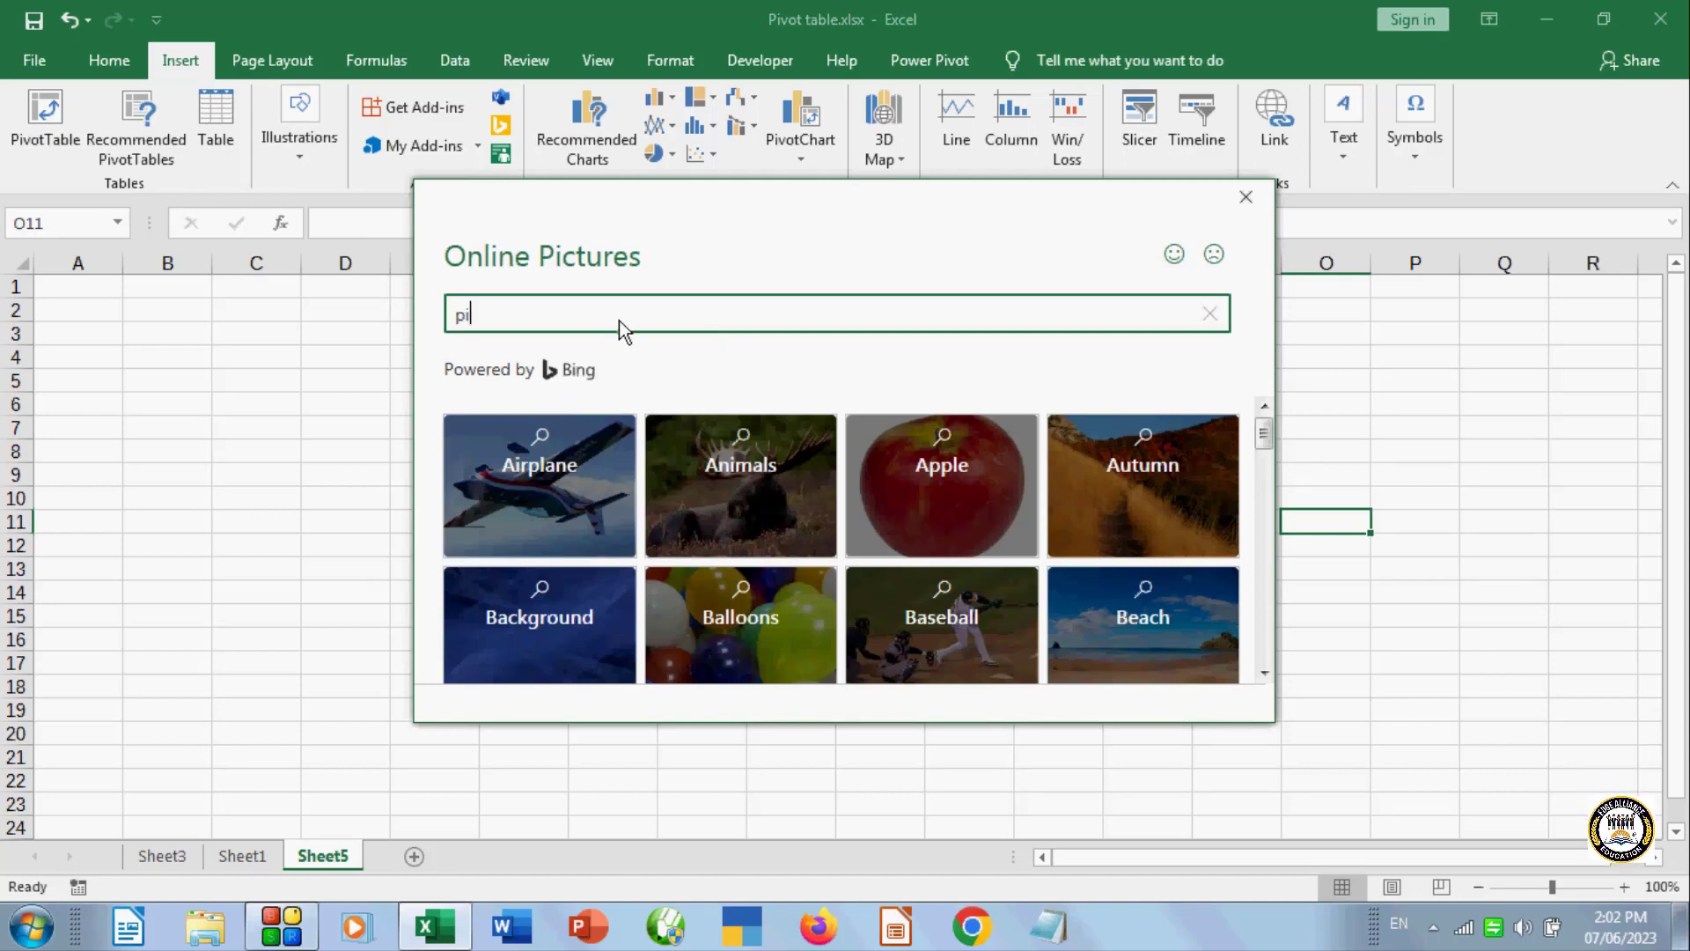
text(cture)
click(455, 314)
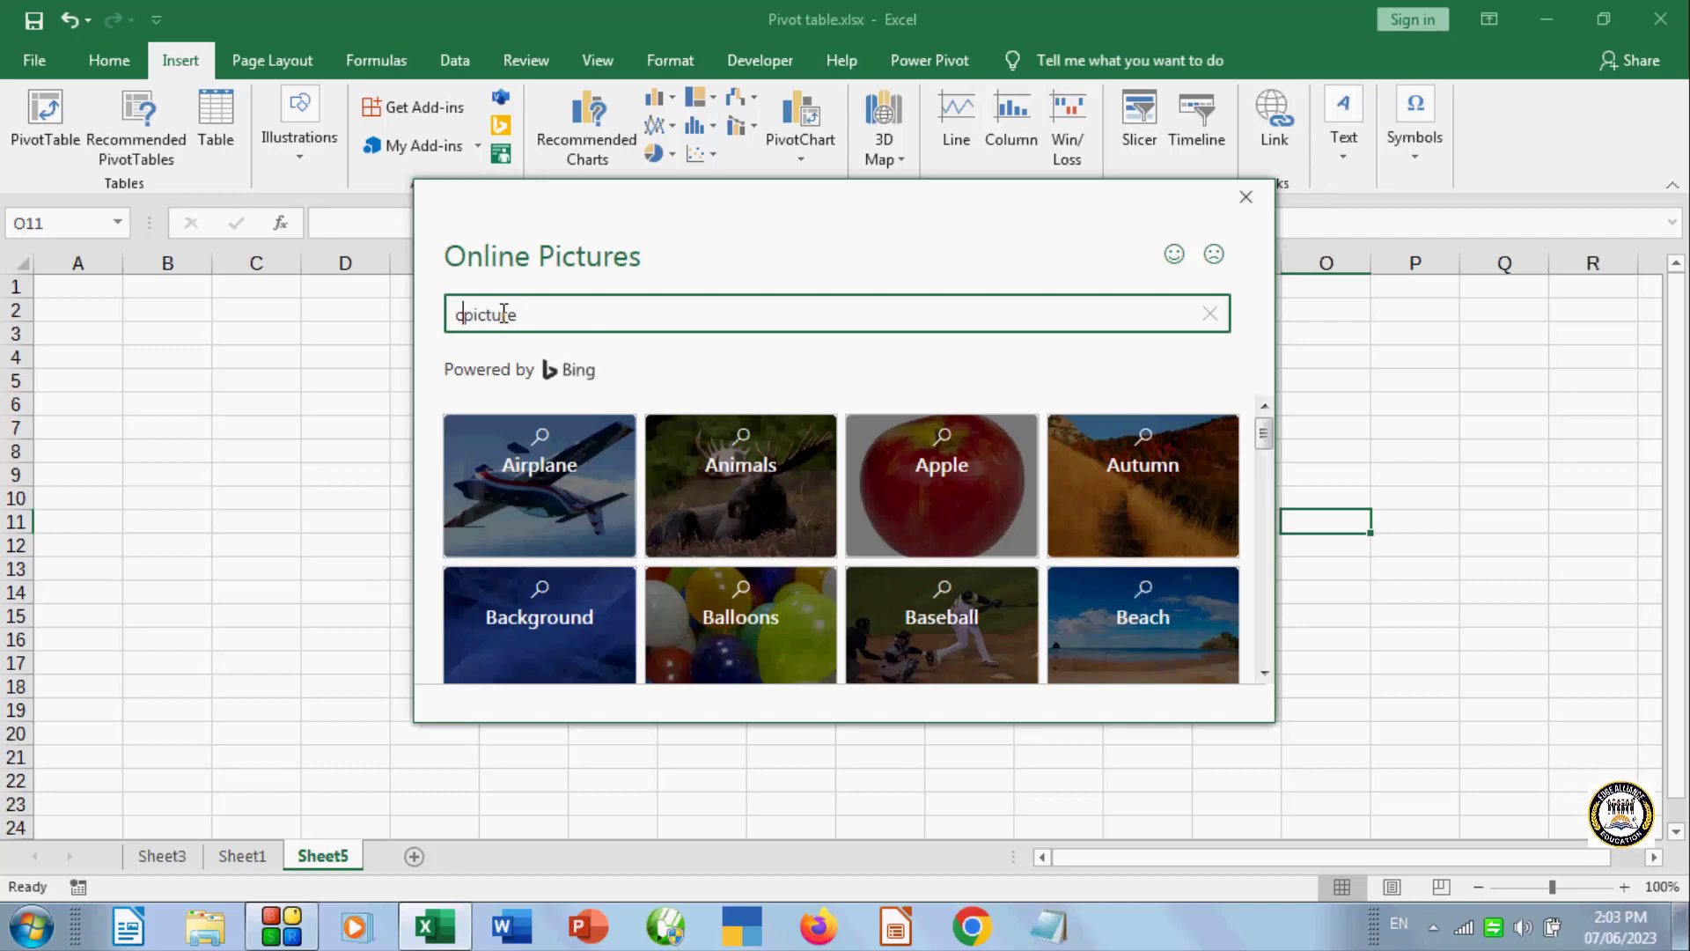
text(comput)
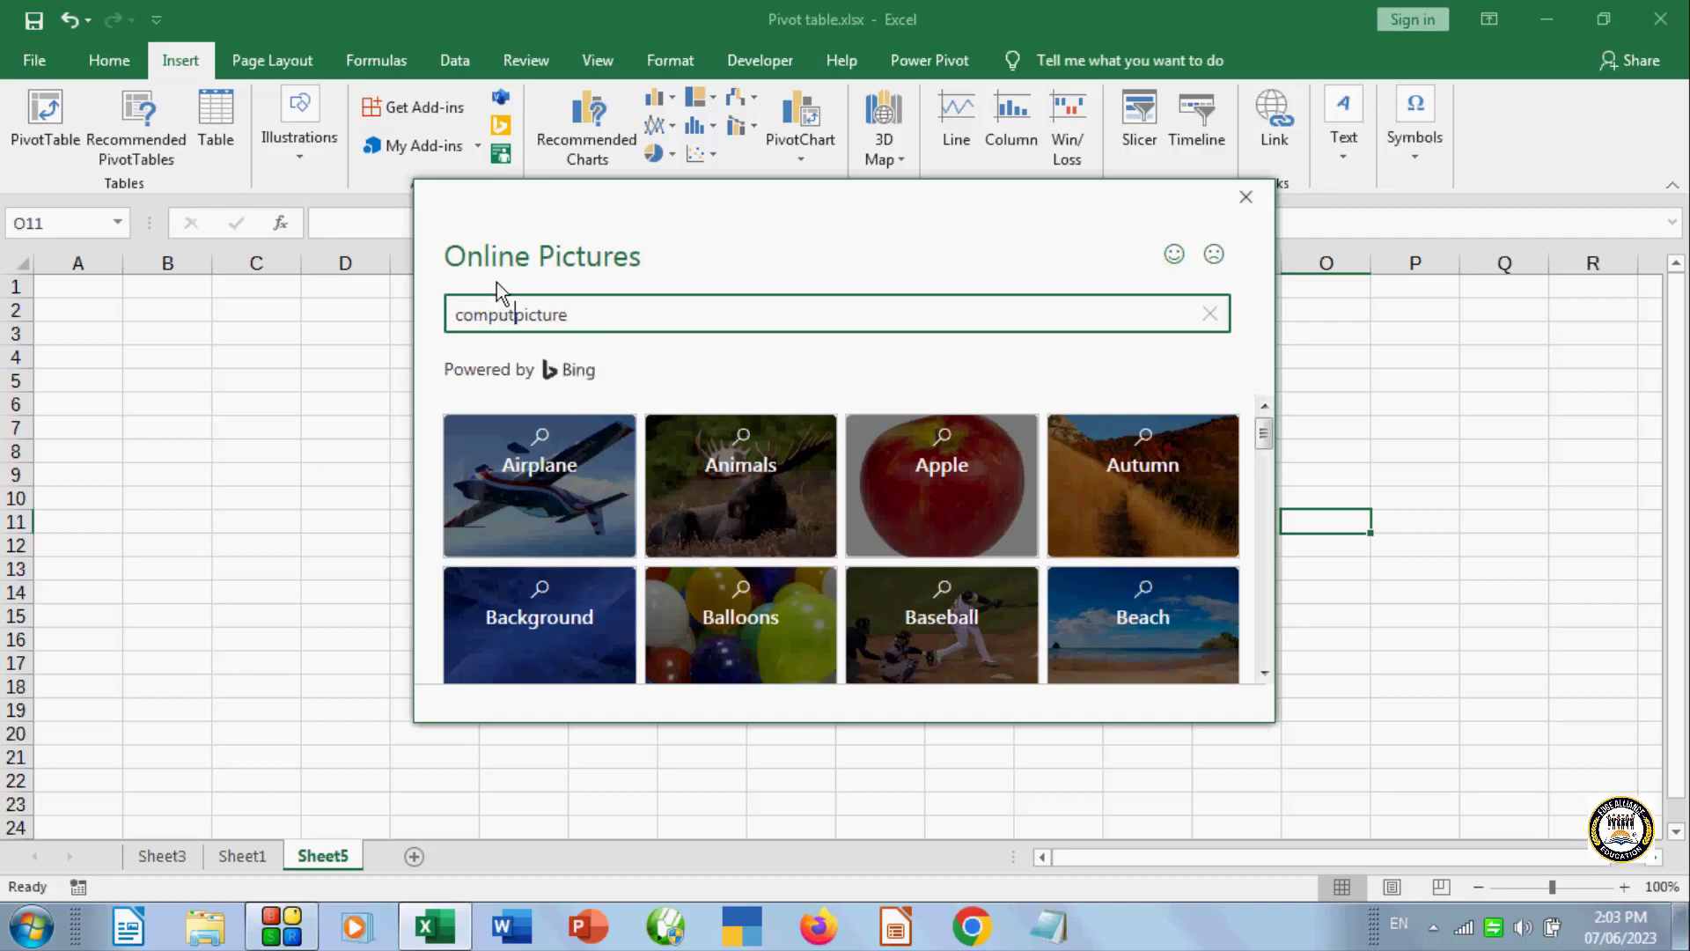
text(er)
key(Return)
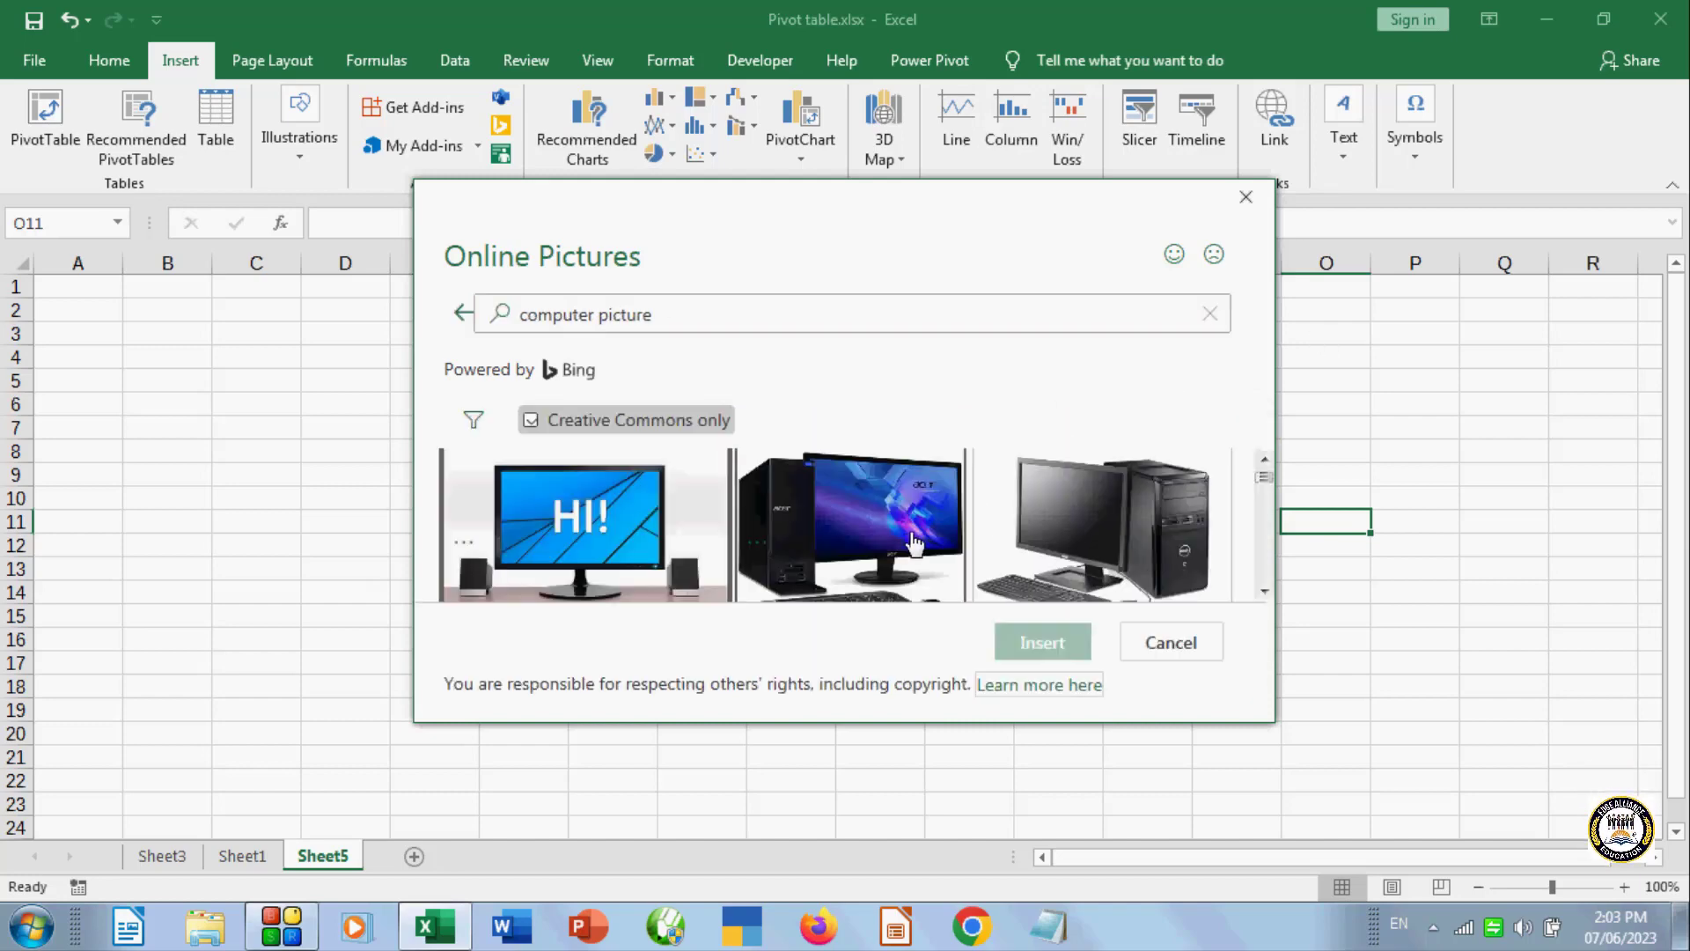
click(913, 544)
click(1039, 641)
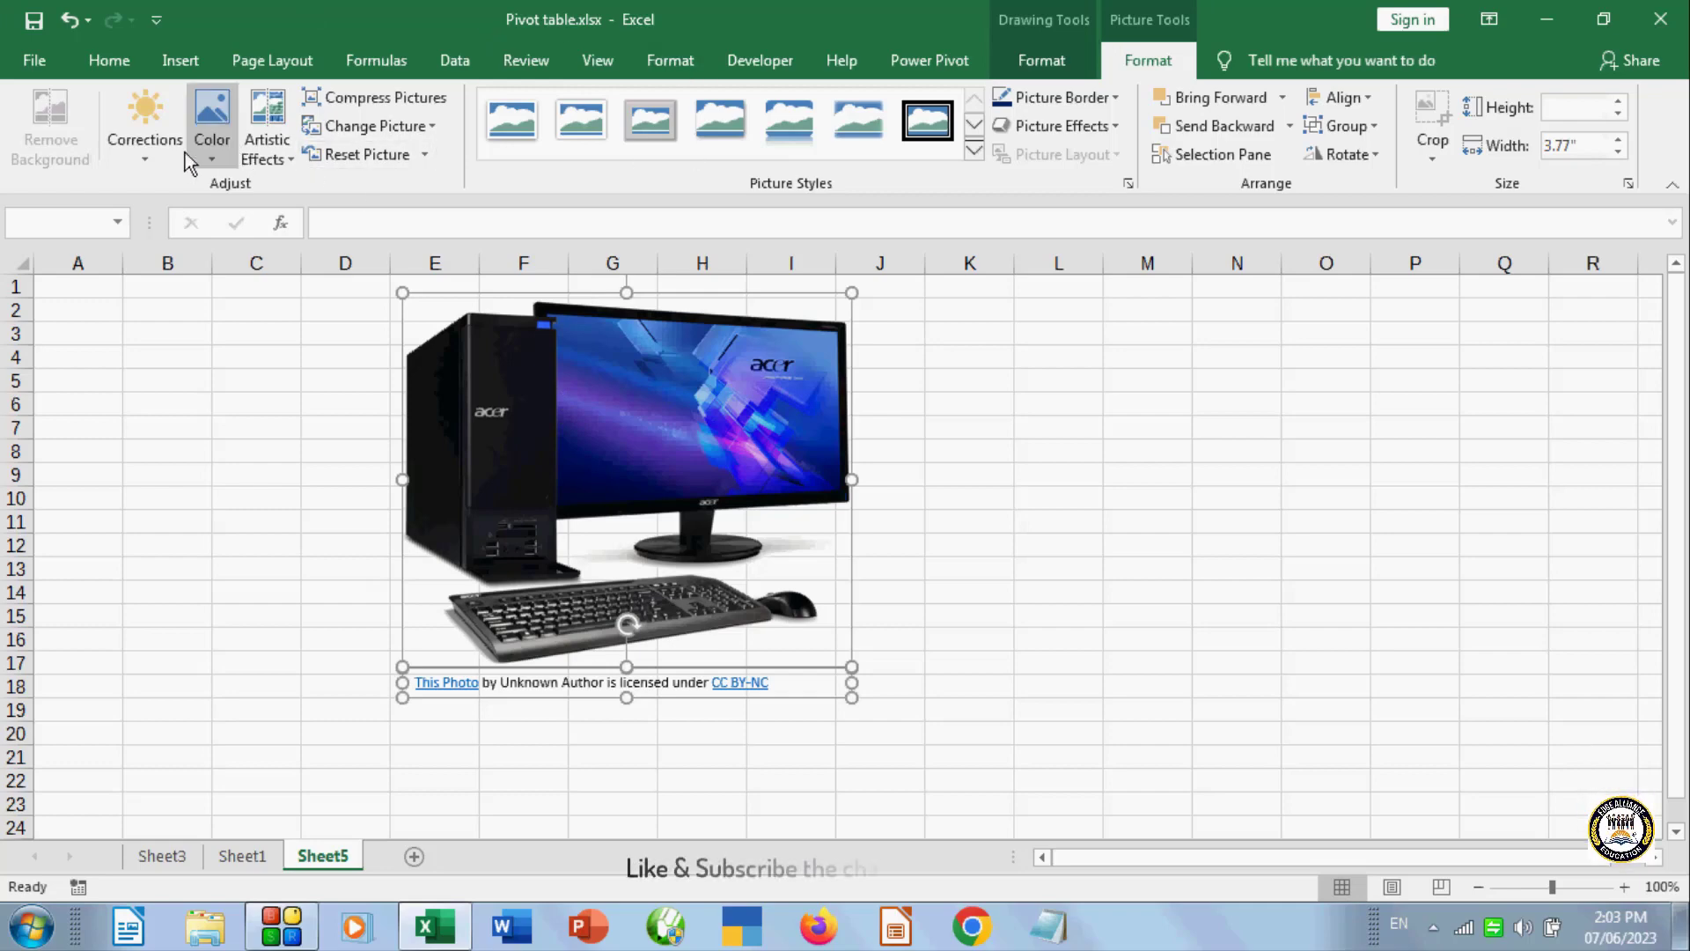
- Try a mostly white black-and-white recolor on the computer picture, and undo it
click(149, 155)
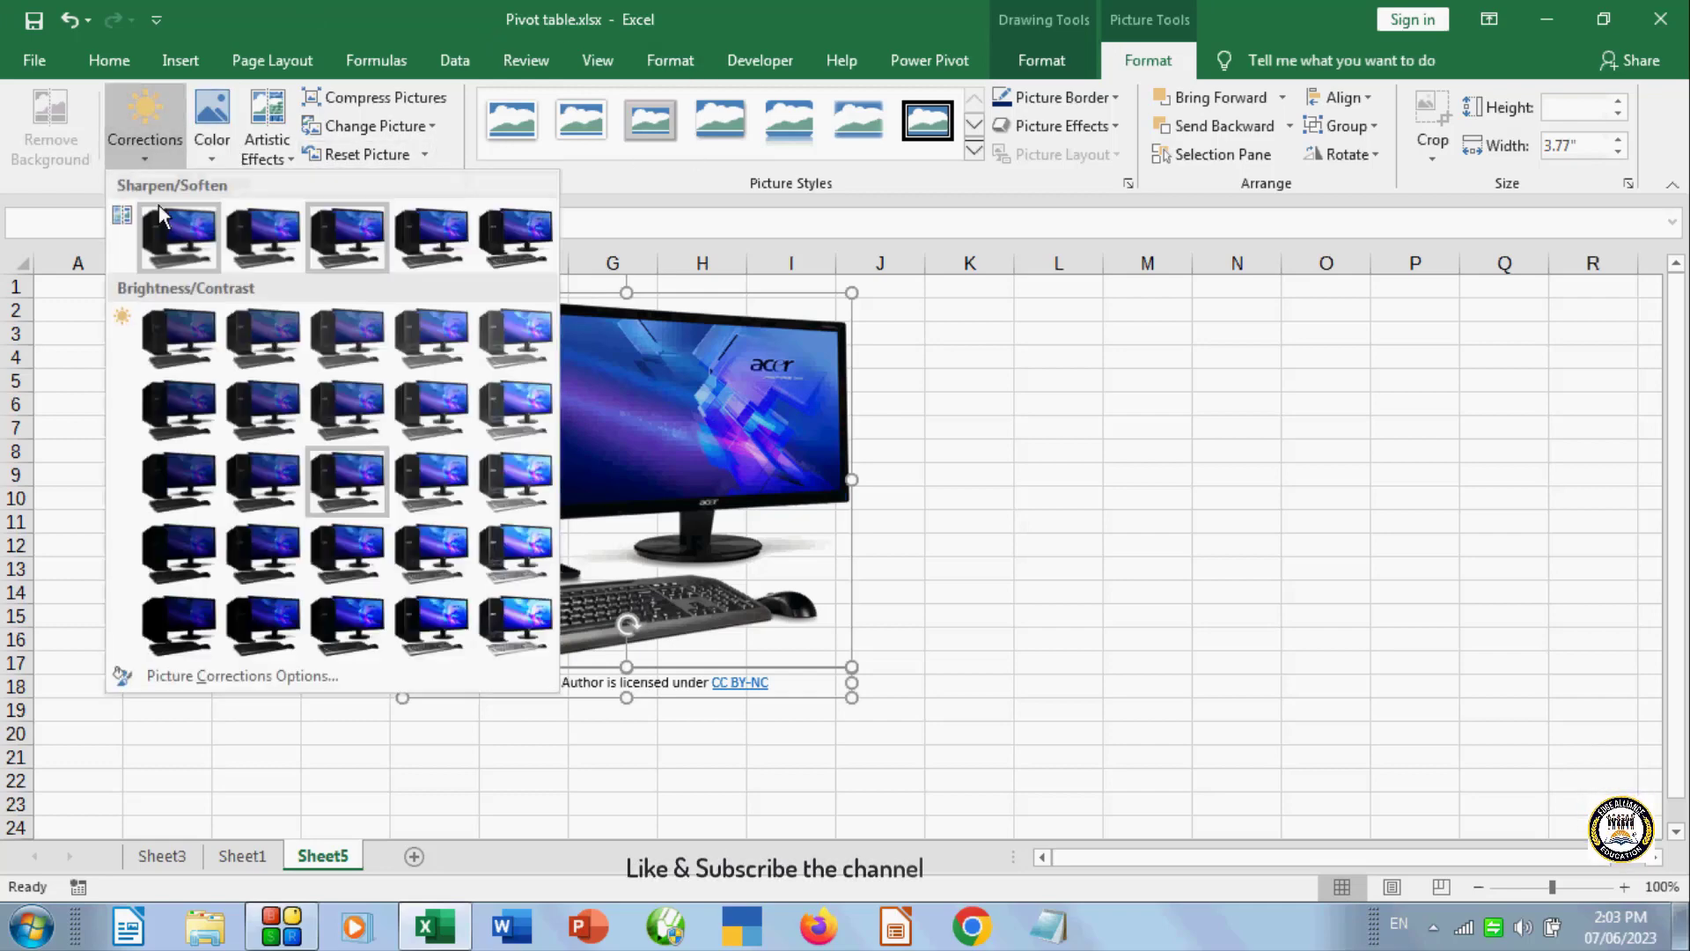
click(438, 401)
click(210, 155)
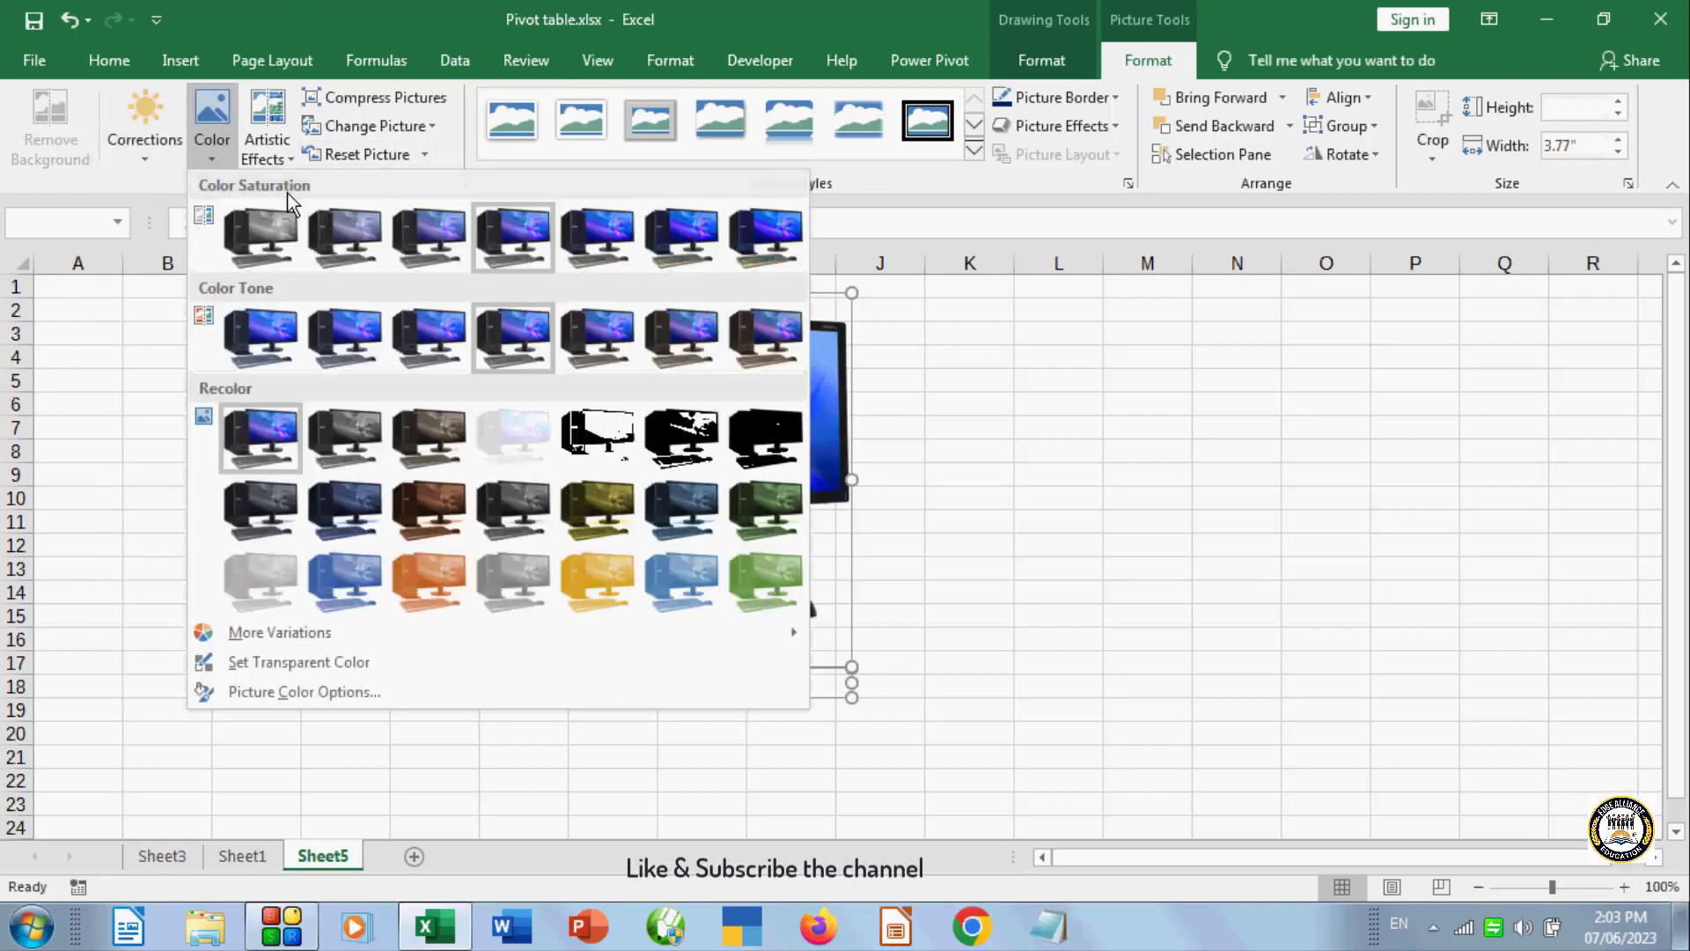
click(625, 451)
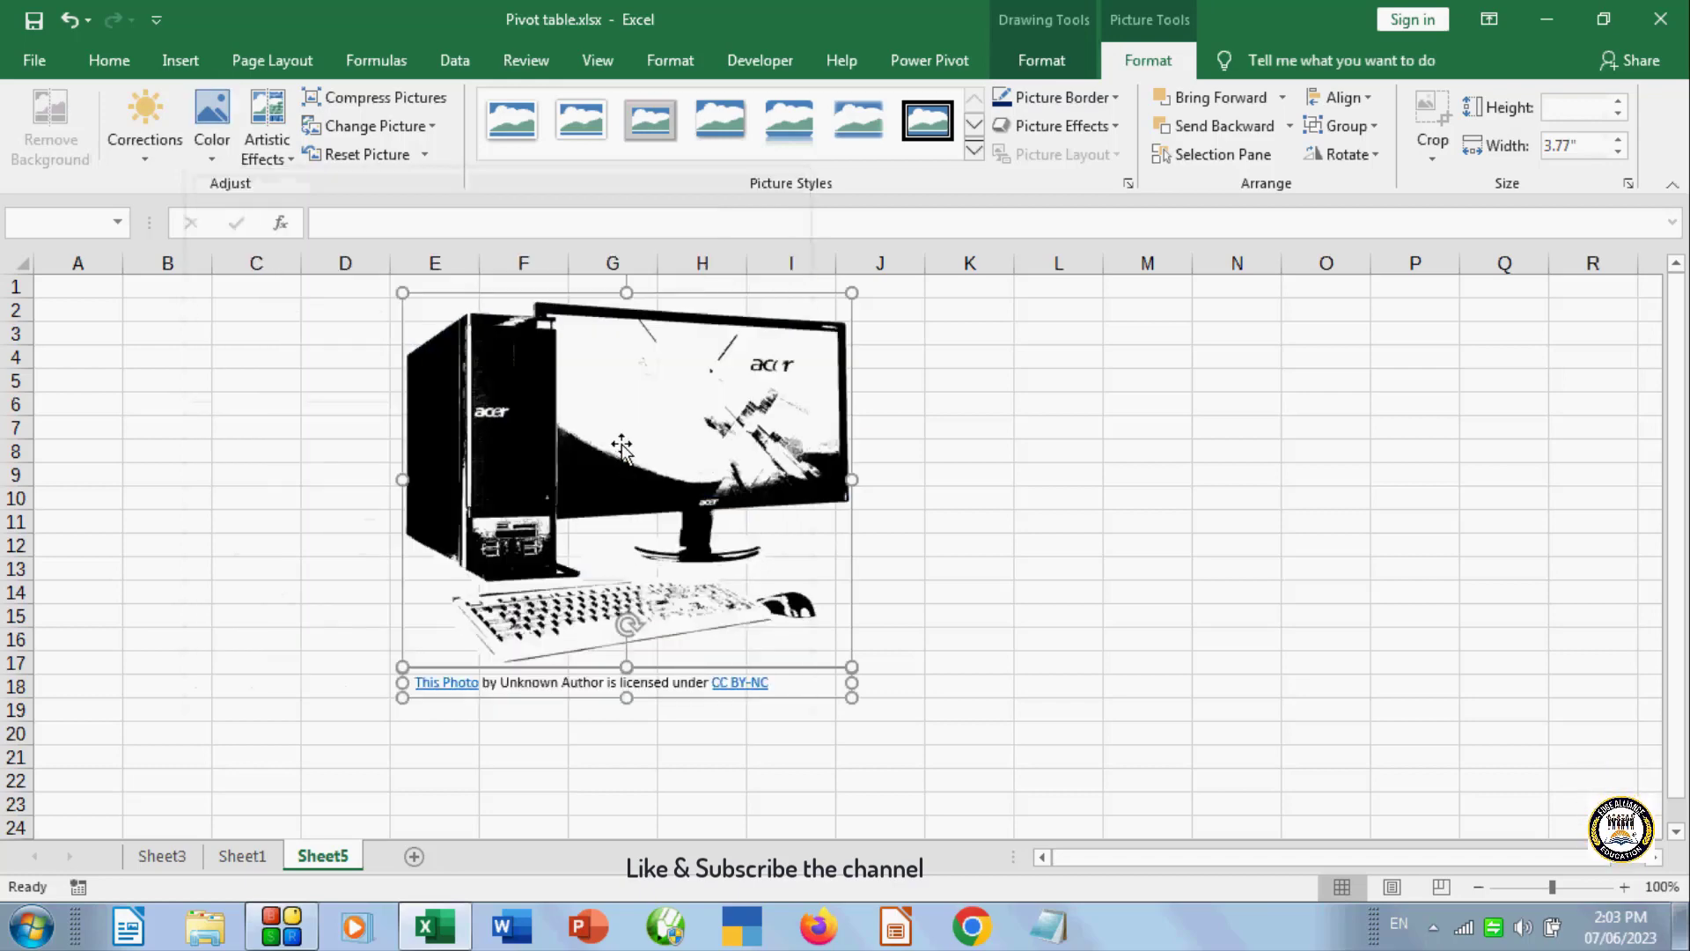
key(ctrl+z)
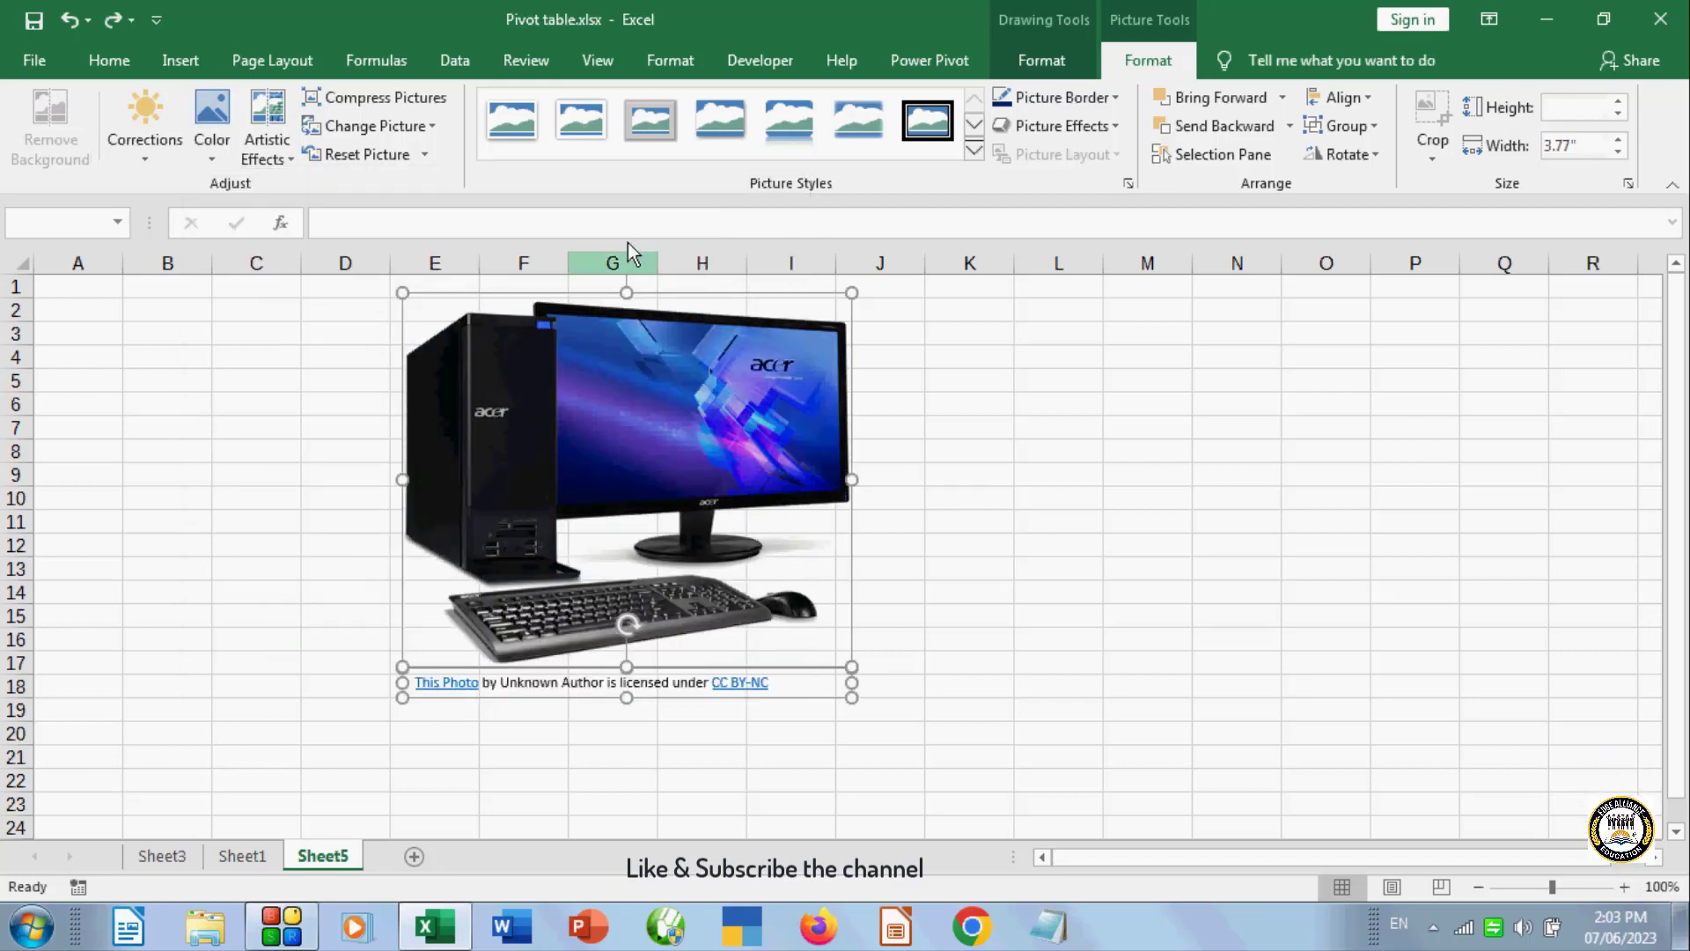
click(434, 127)
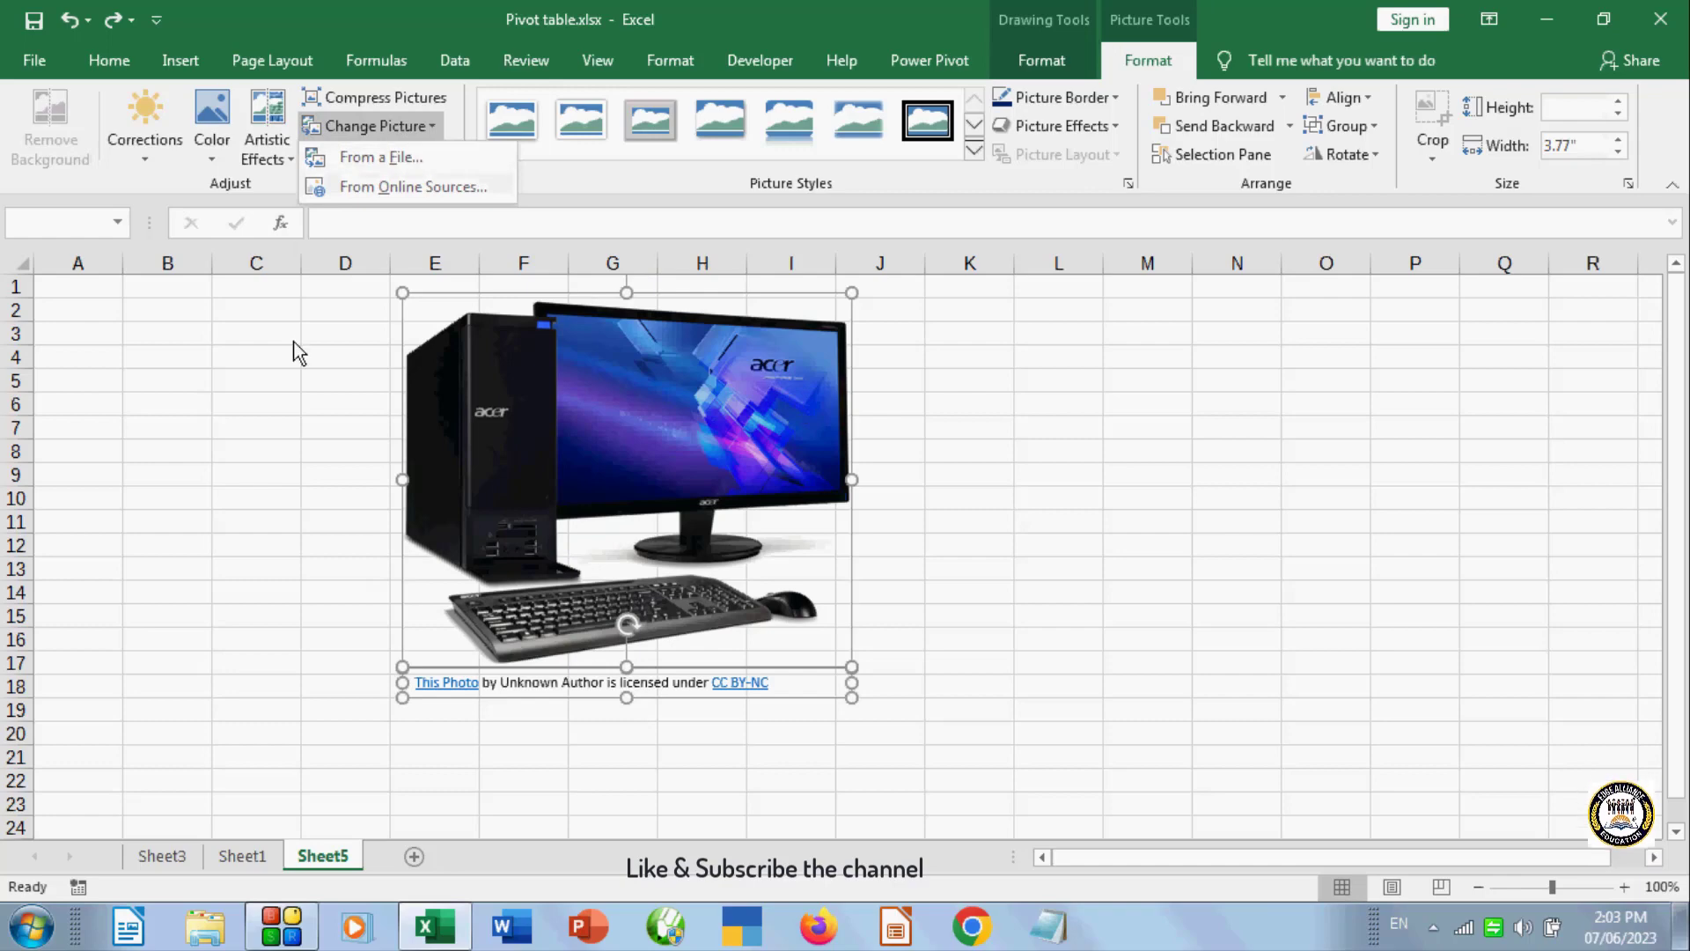
click(294, 348)
click(414, 155)
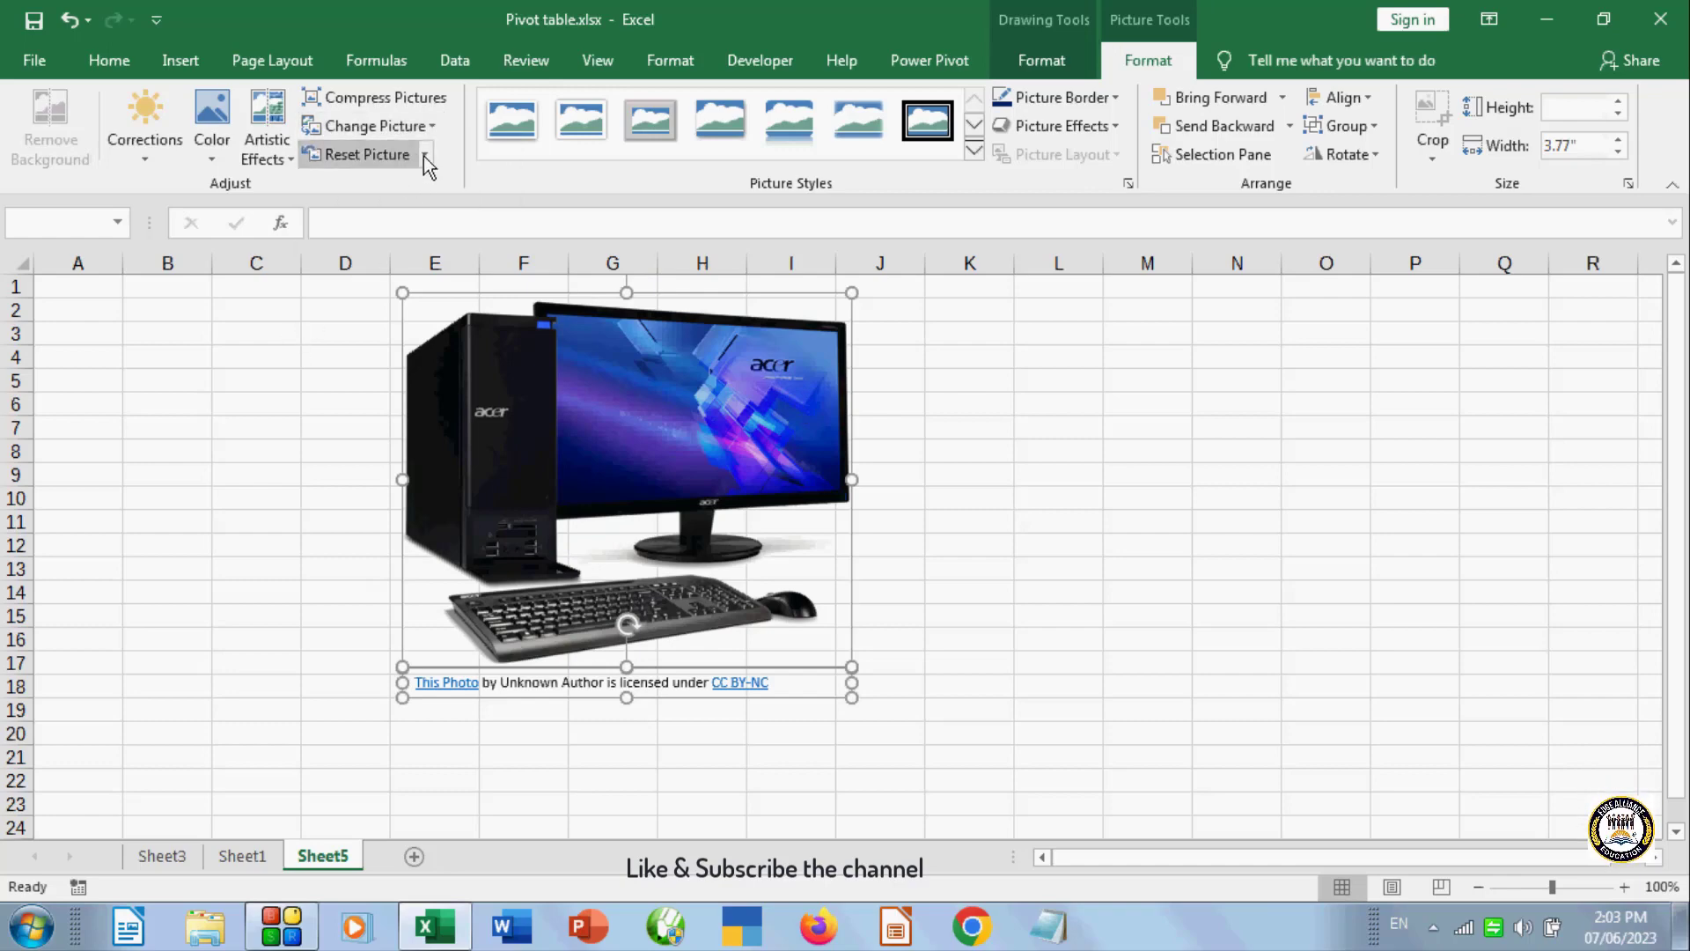
- Delete the computer picture together with its attribution caption from the sheet
click(1430, 426)
click(784, 490)
key(Delete)
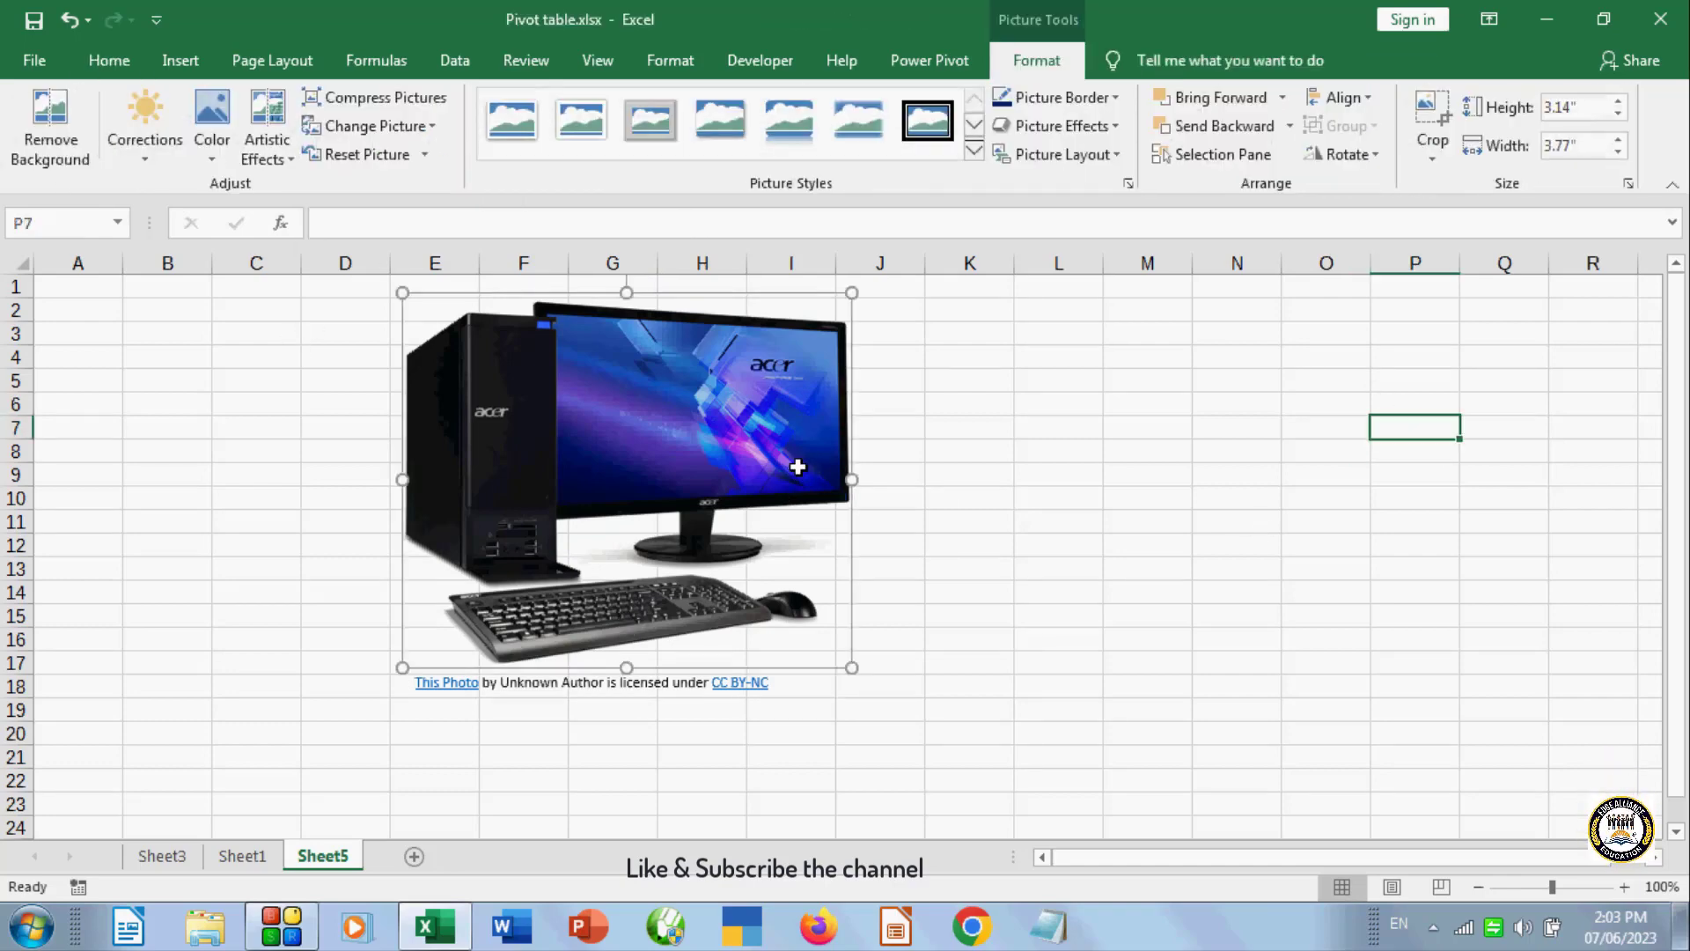
- Draw a straight arrow sloping down from cell E5 to K15, about 1.95" high and 5.27" wide, and apply a thick gold theme style
click(197, 60)
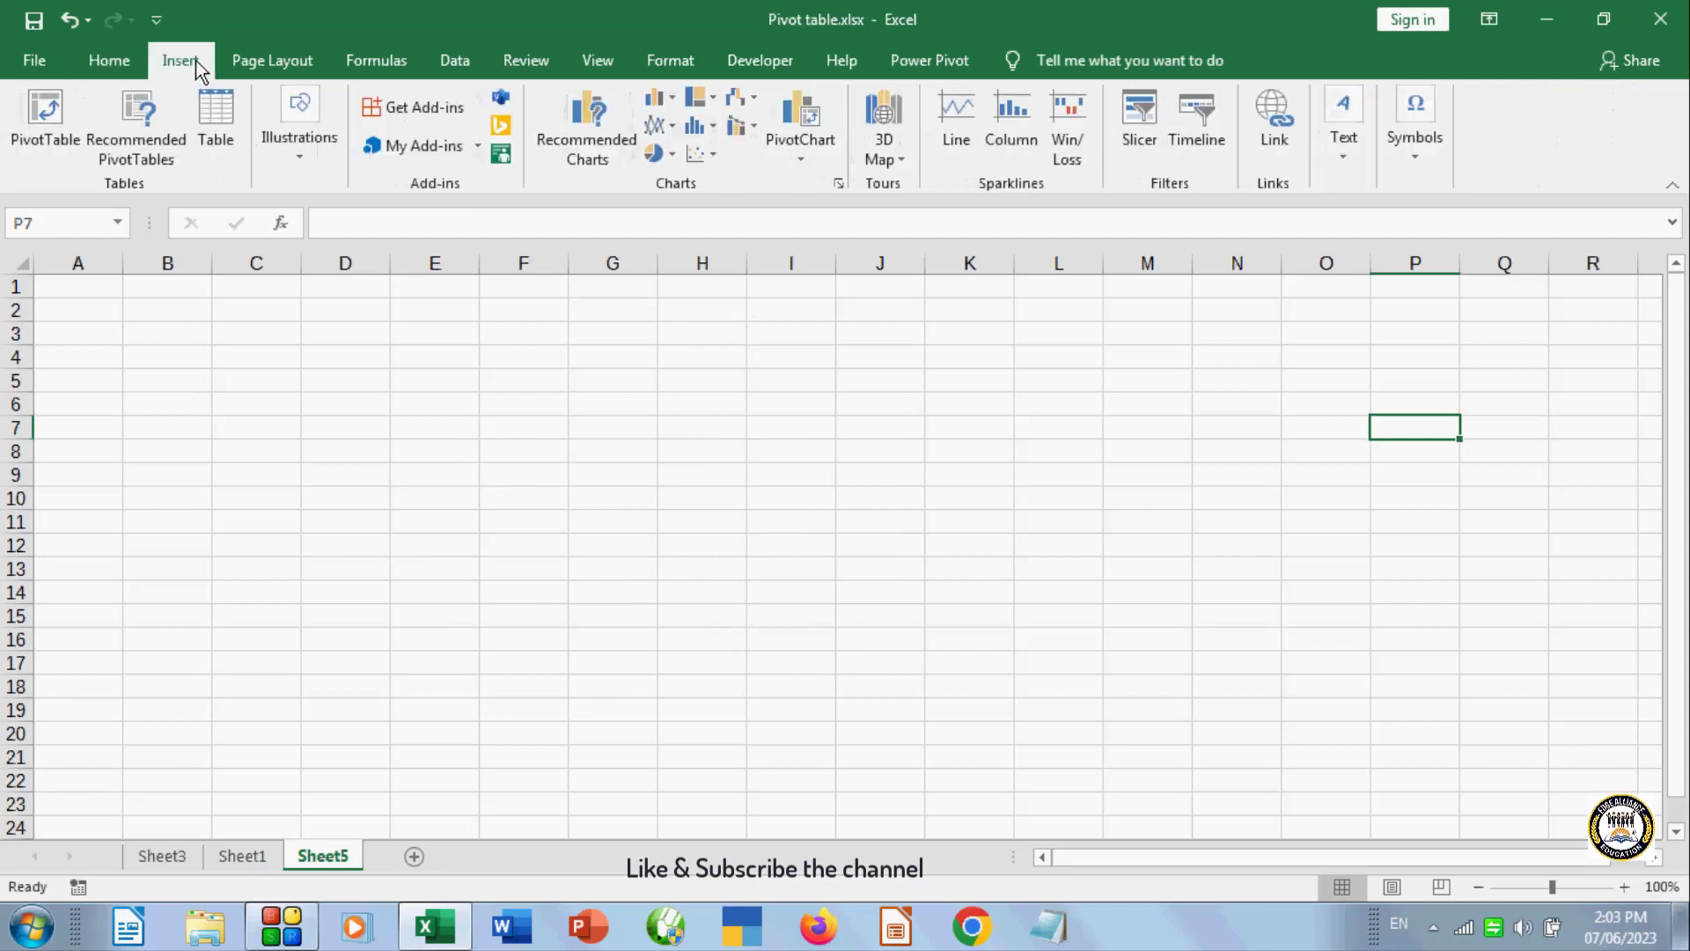
click(308, 165)
click(404, 266)
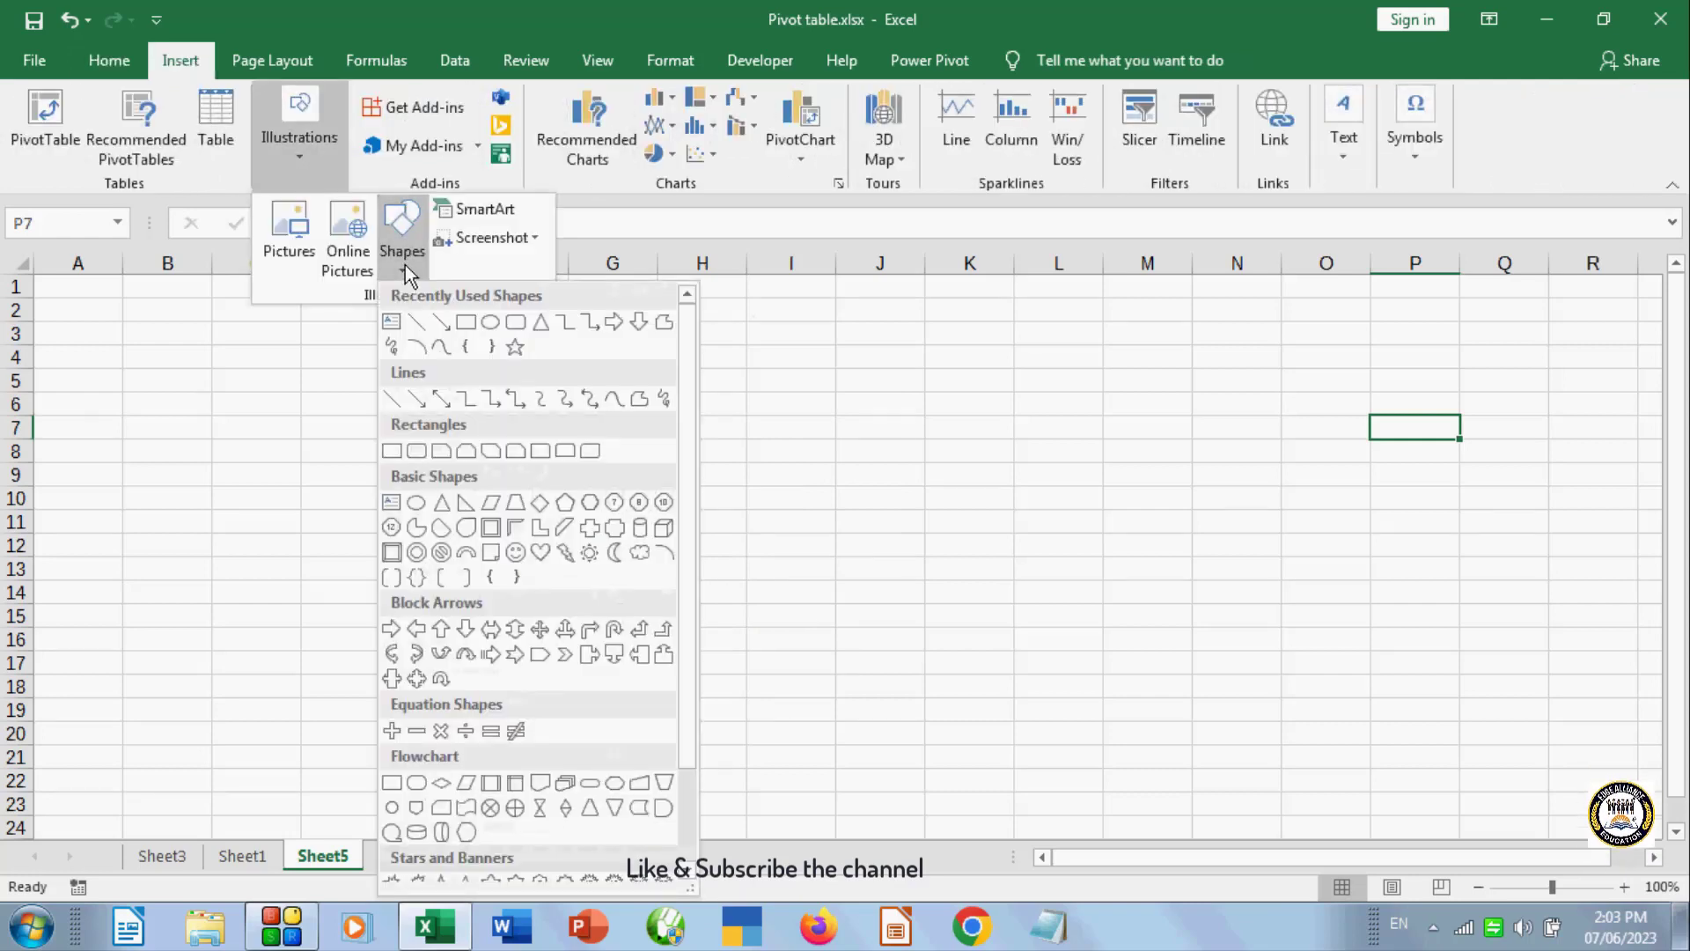
scroll(681, 499, down, 3)
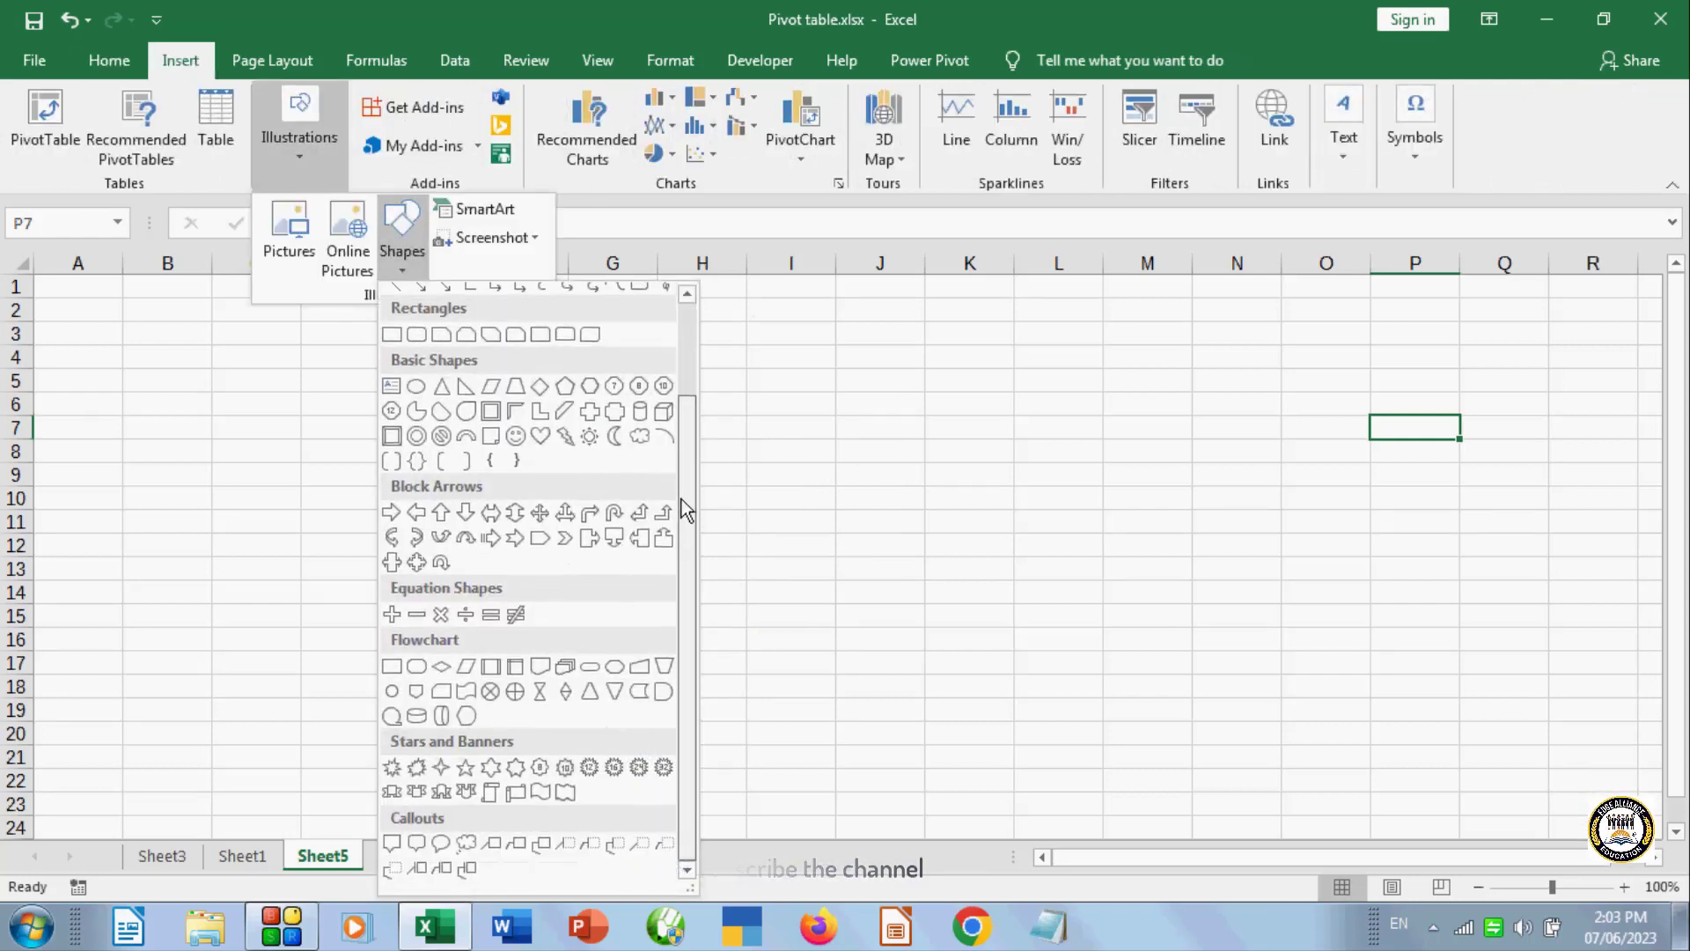
scroll(688, 593, up, 3)
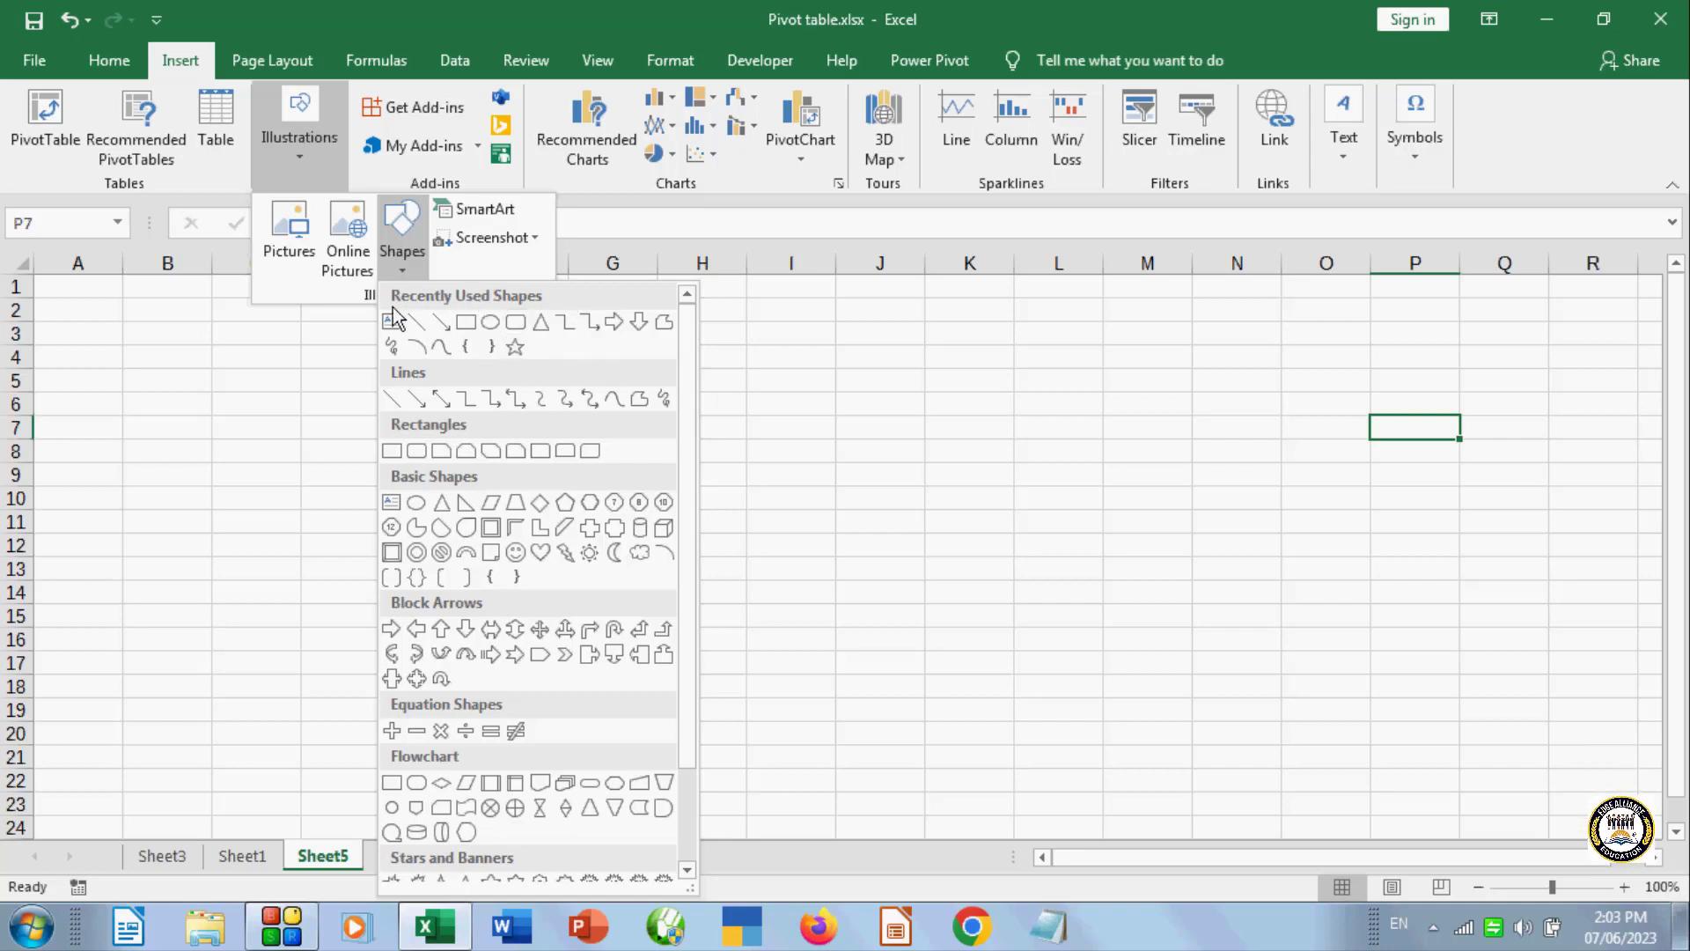
click(417, 398)
drag(392, 384, 1012, 613)
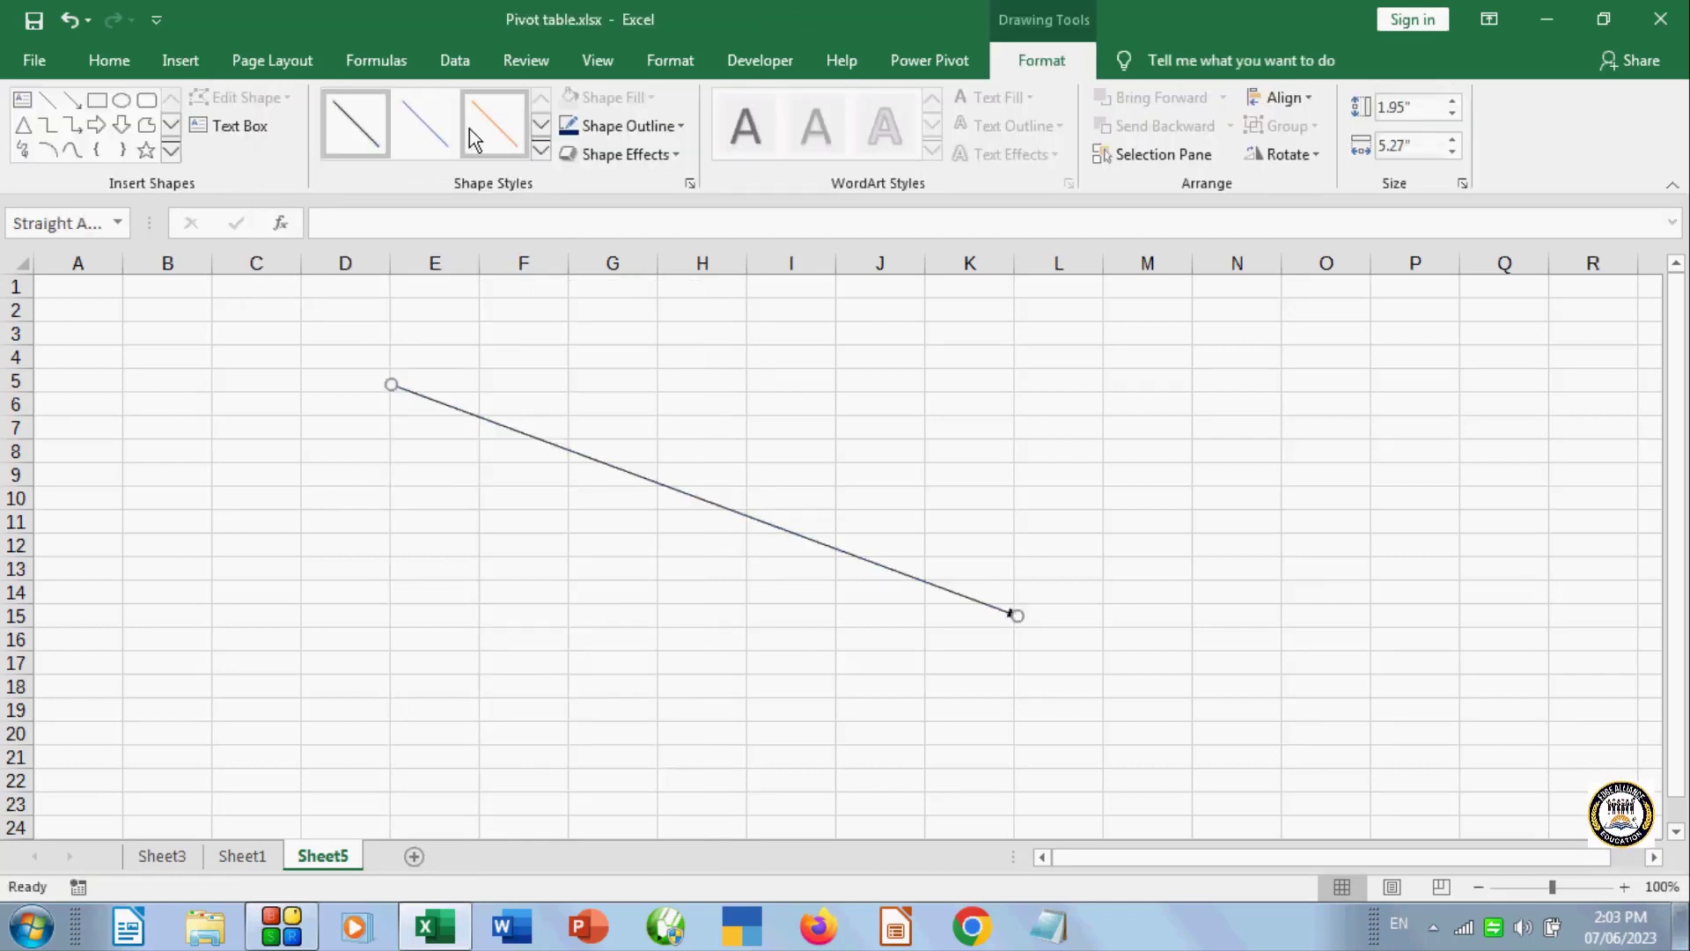
click(540, 151)
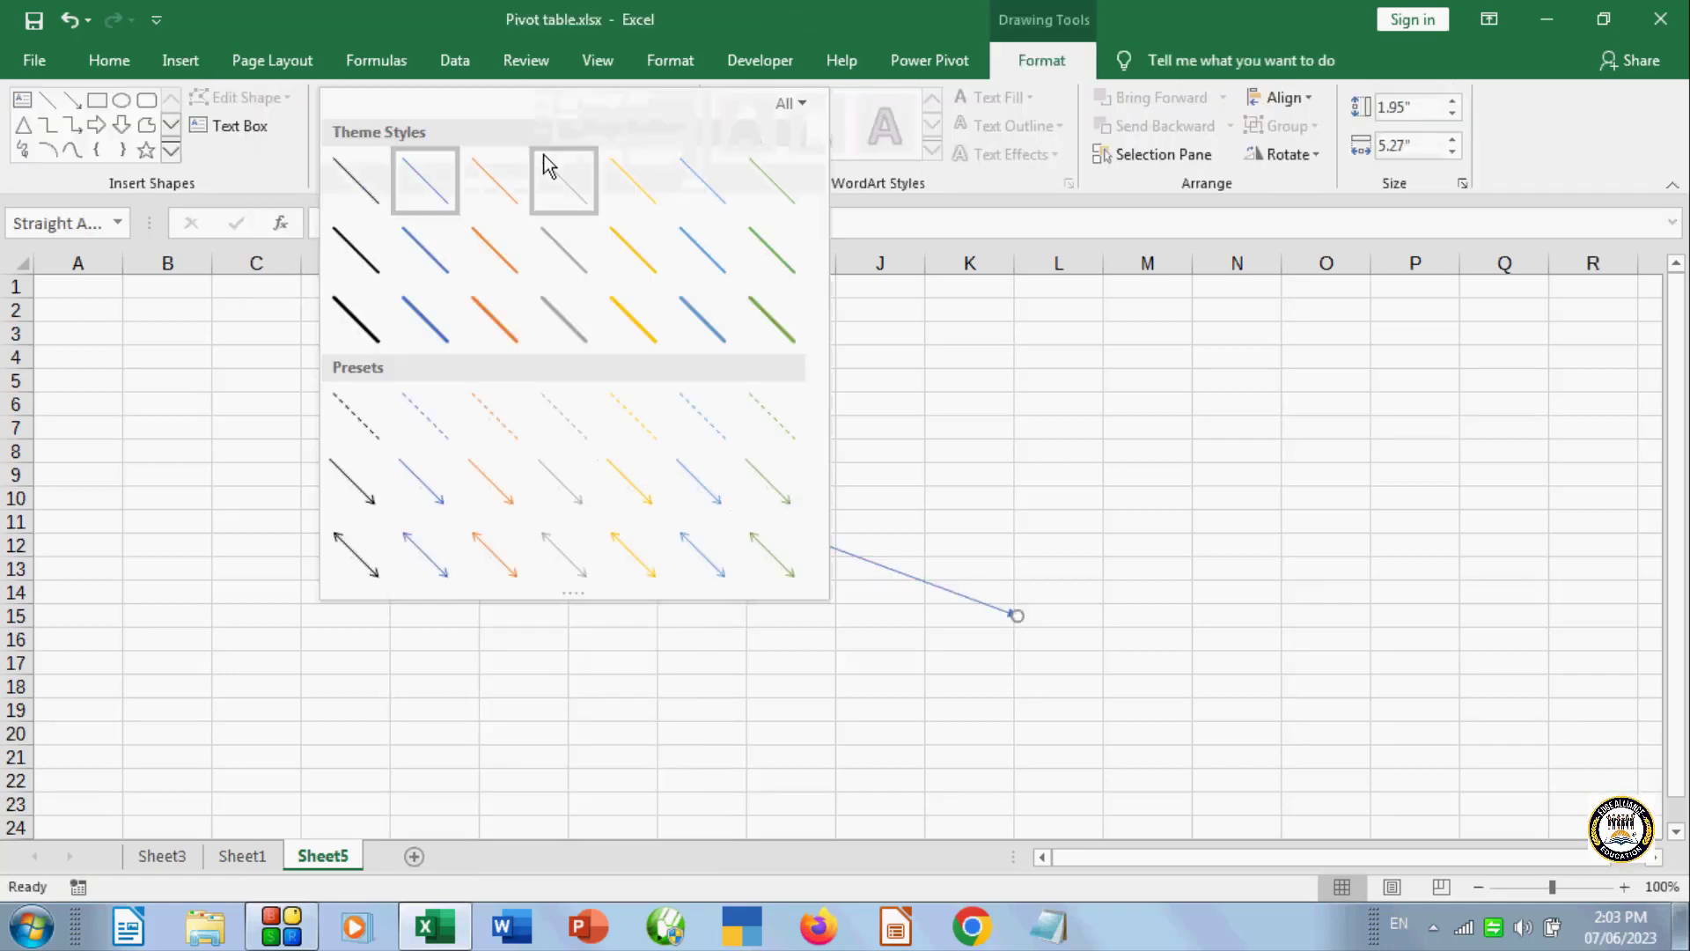
click(628, 317)
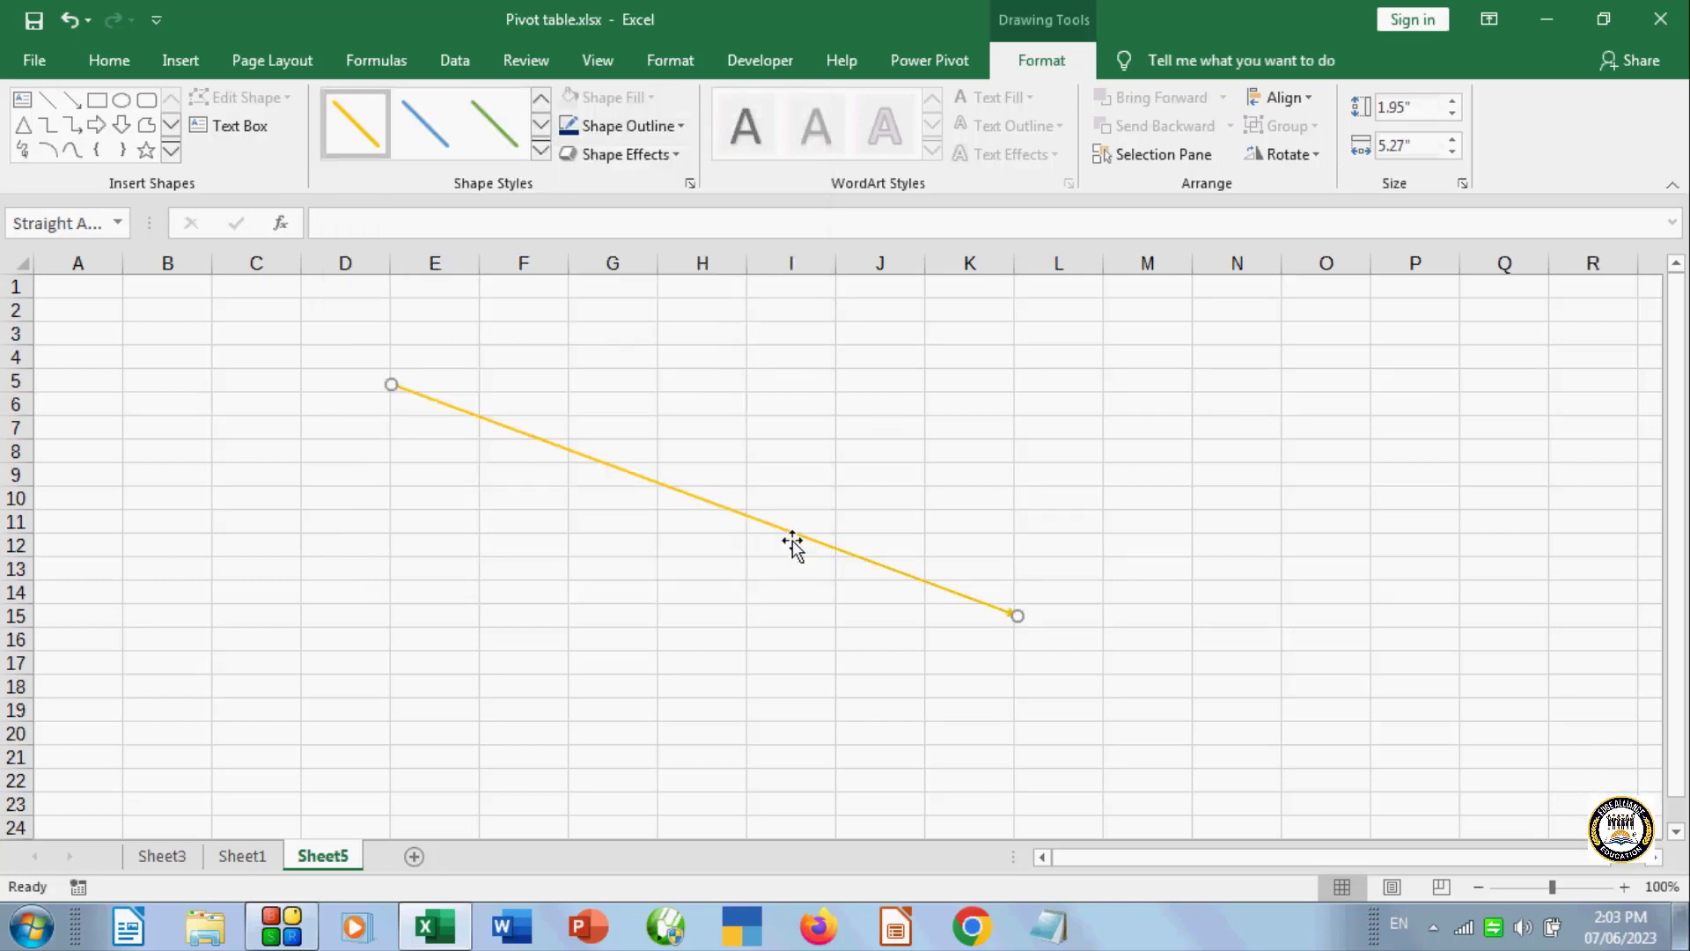
- Thicken the gold arrow's outline, and delete the arrow from the sheet
click(678, 126)
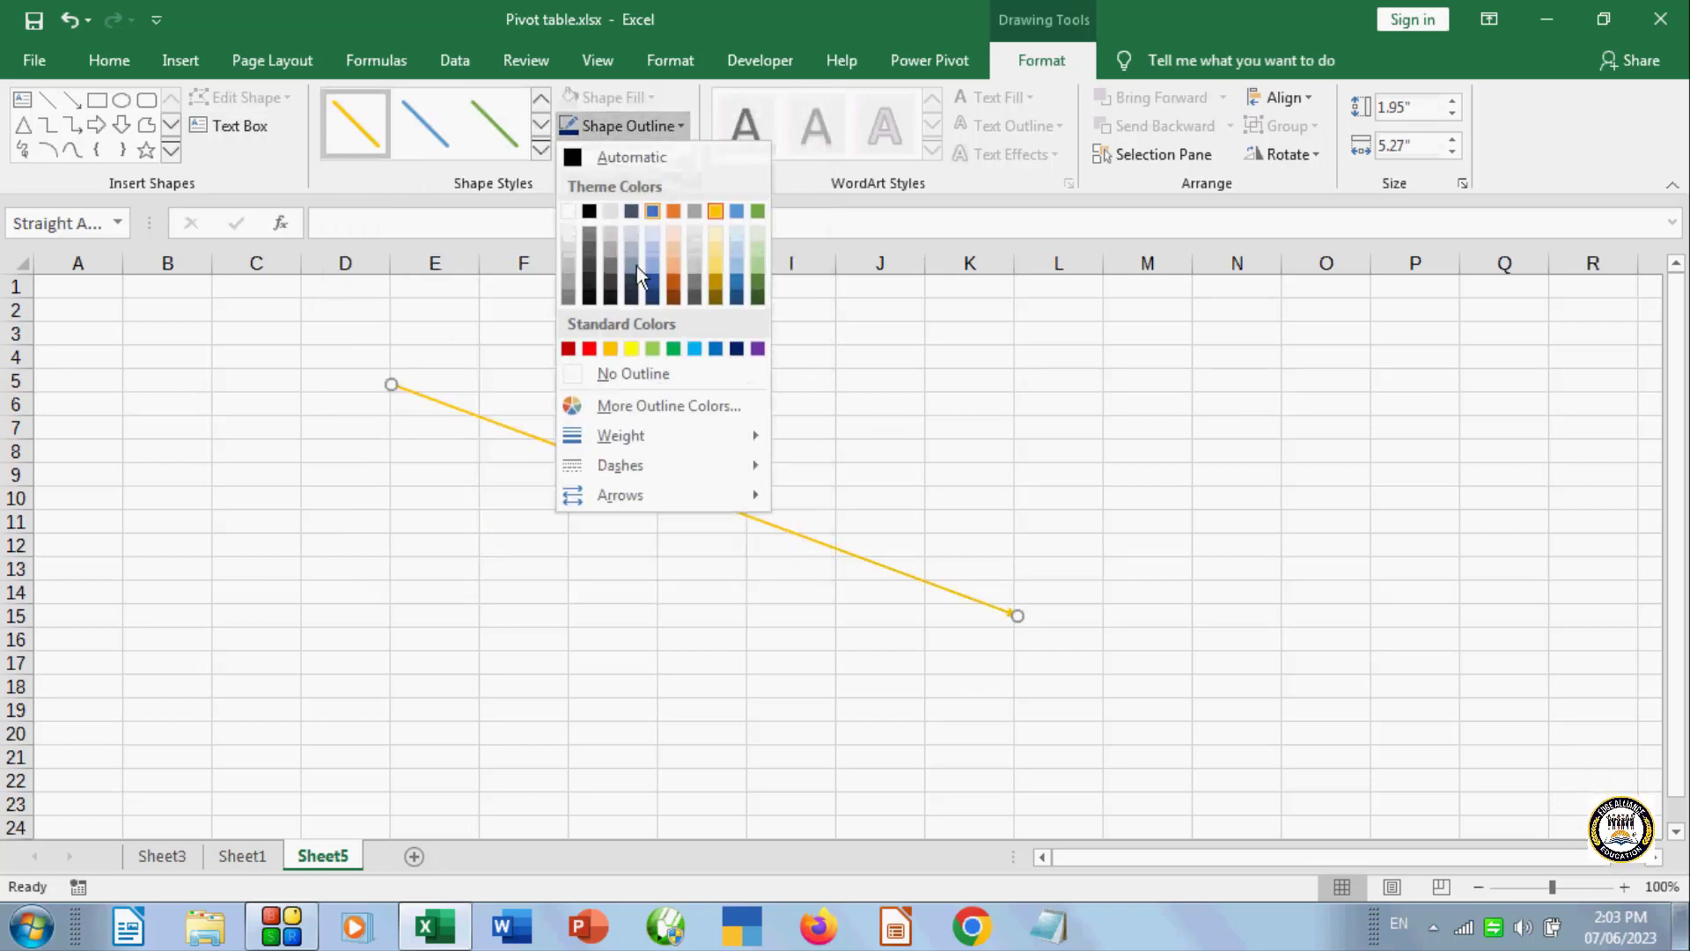
mouse_move(629, 431)
click(884, 655)
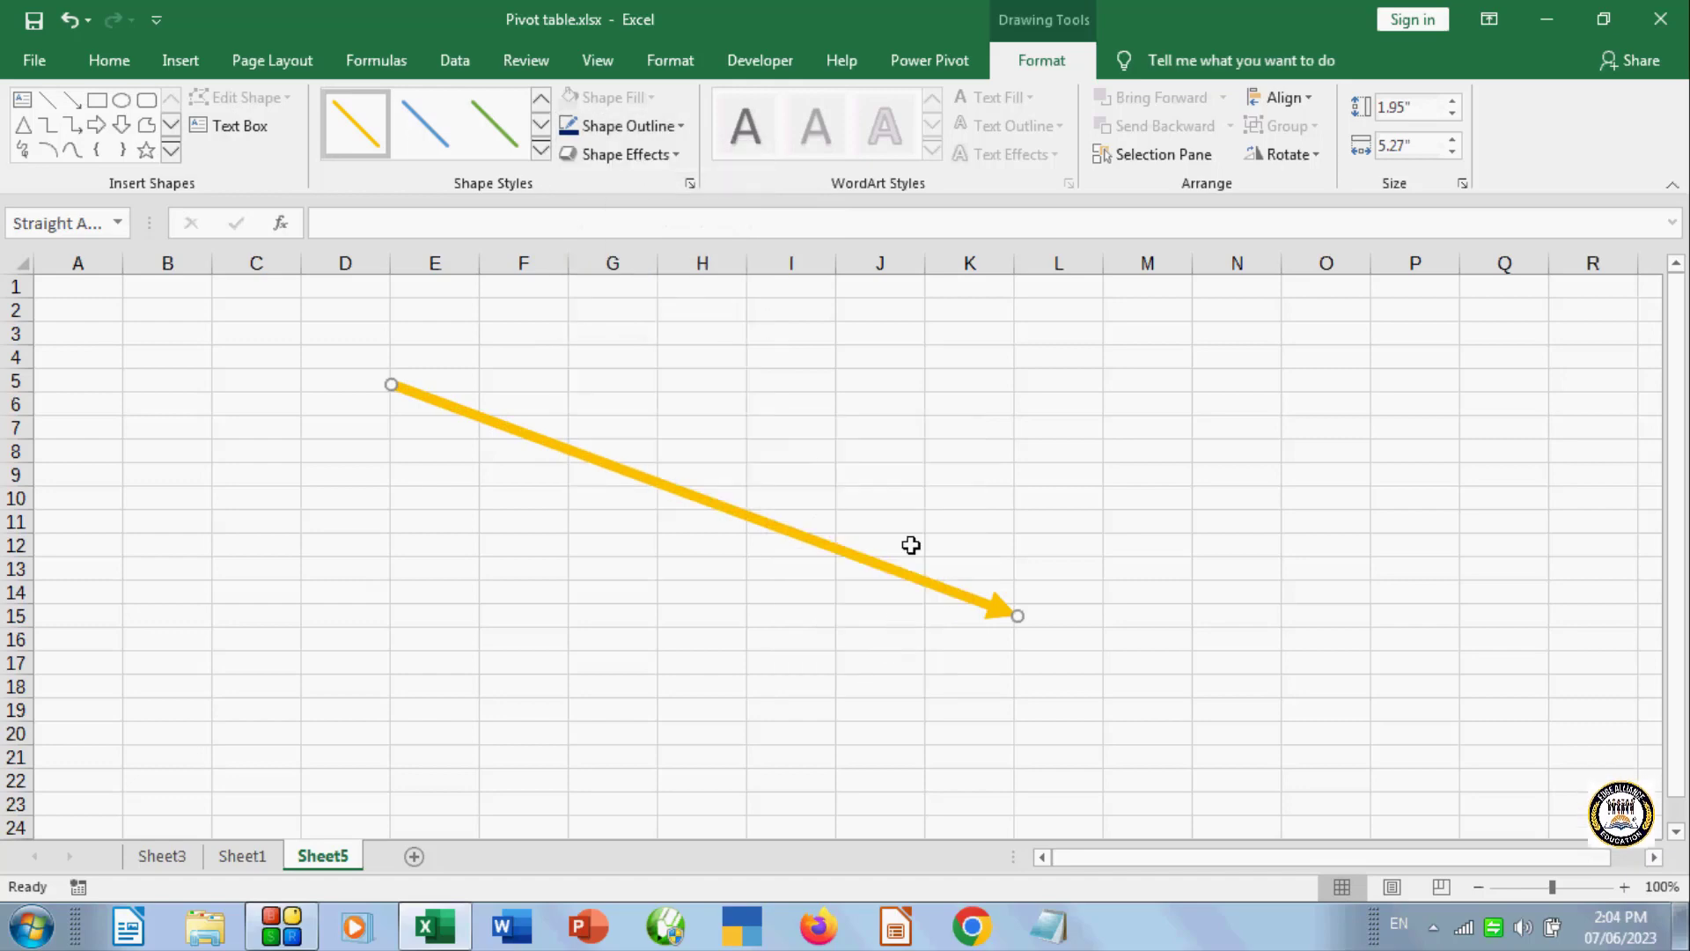
key(Delete)
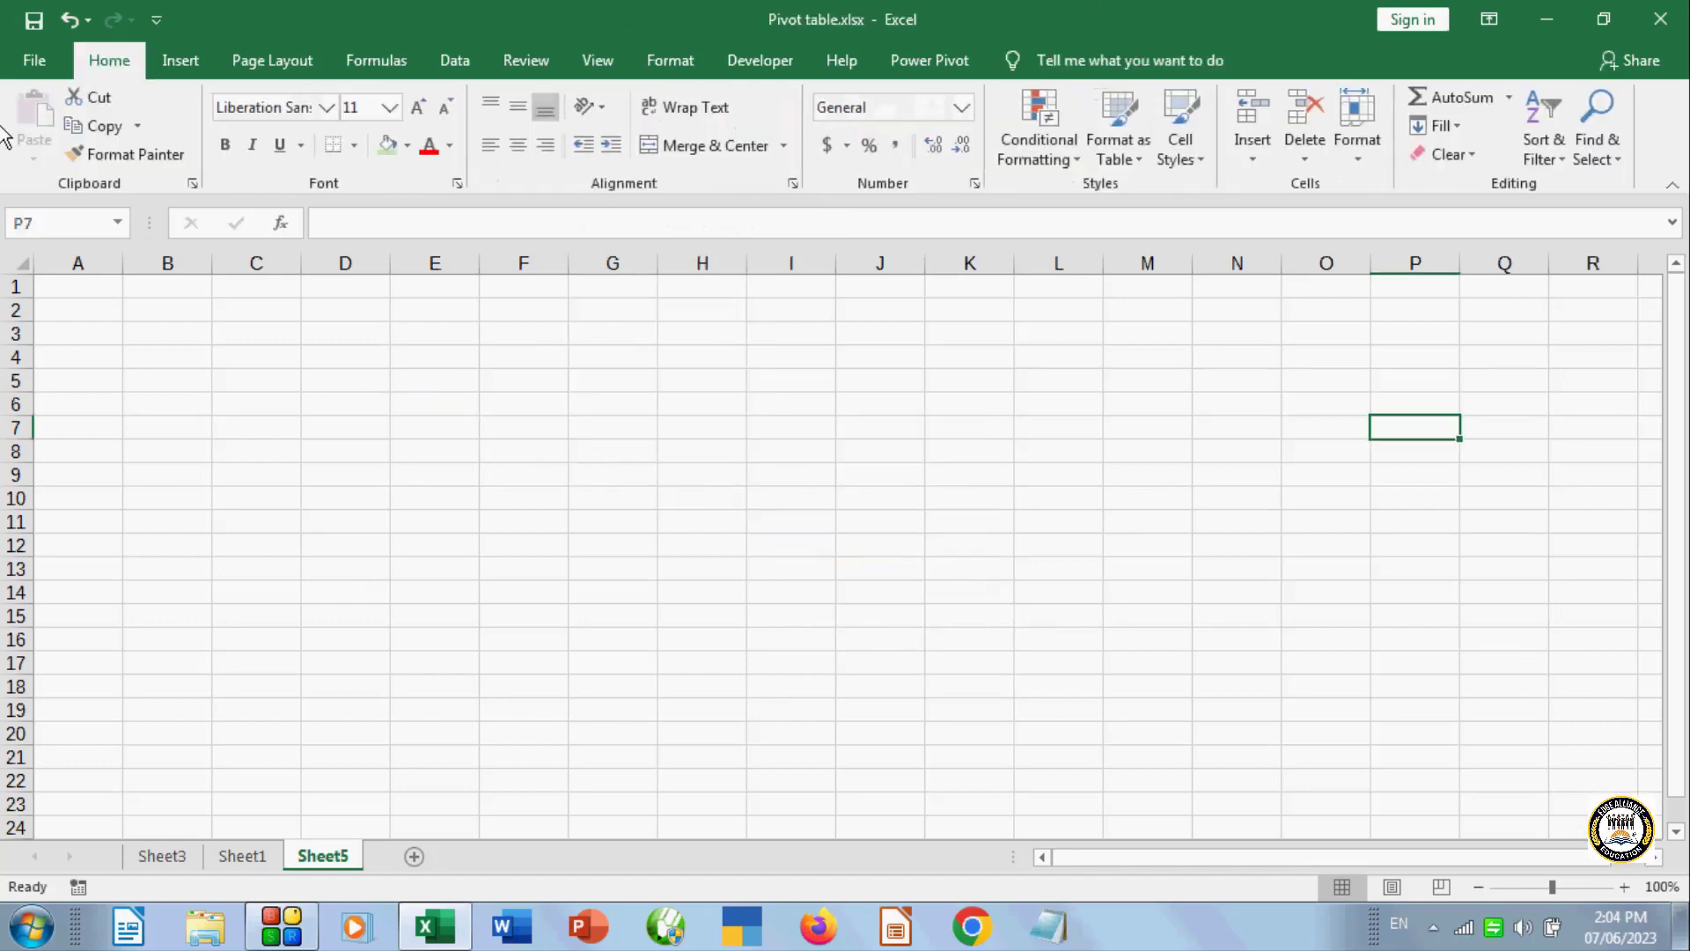
- Draw a 10-point star about 2.8" high and 4.24" wide, and position it over cells F3 to K17
click(167, 58)
click(310, 160)
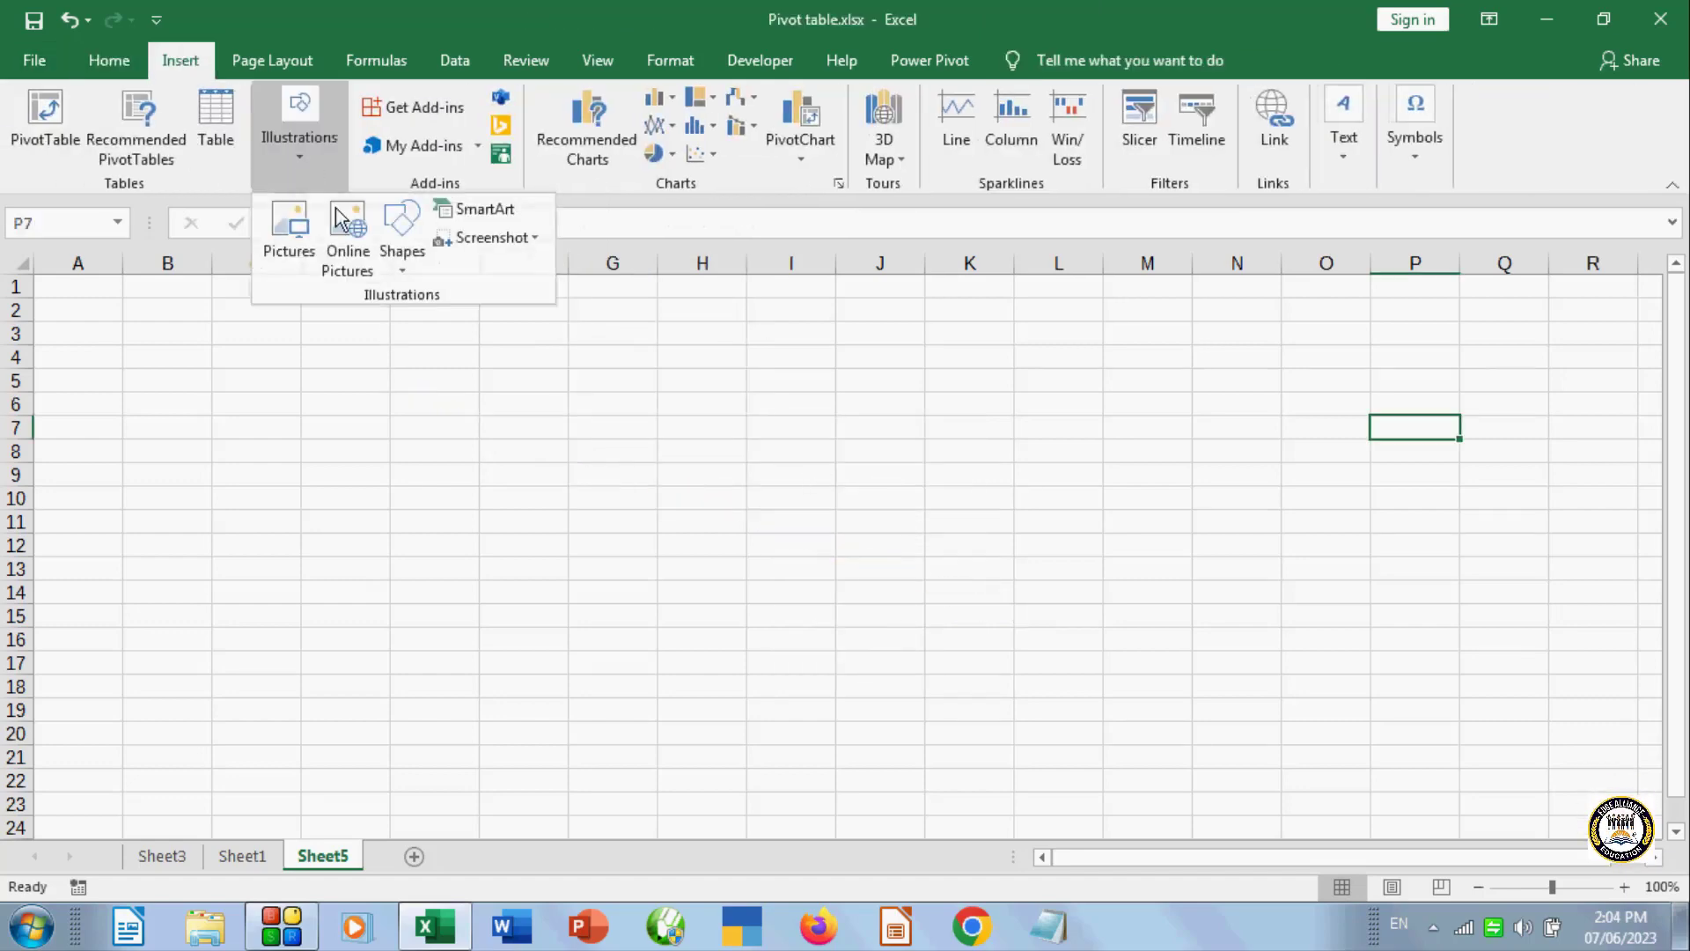
click(422, 271)
scroll(535, 604, down, 4)
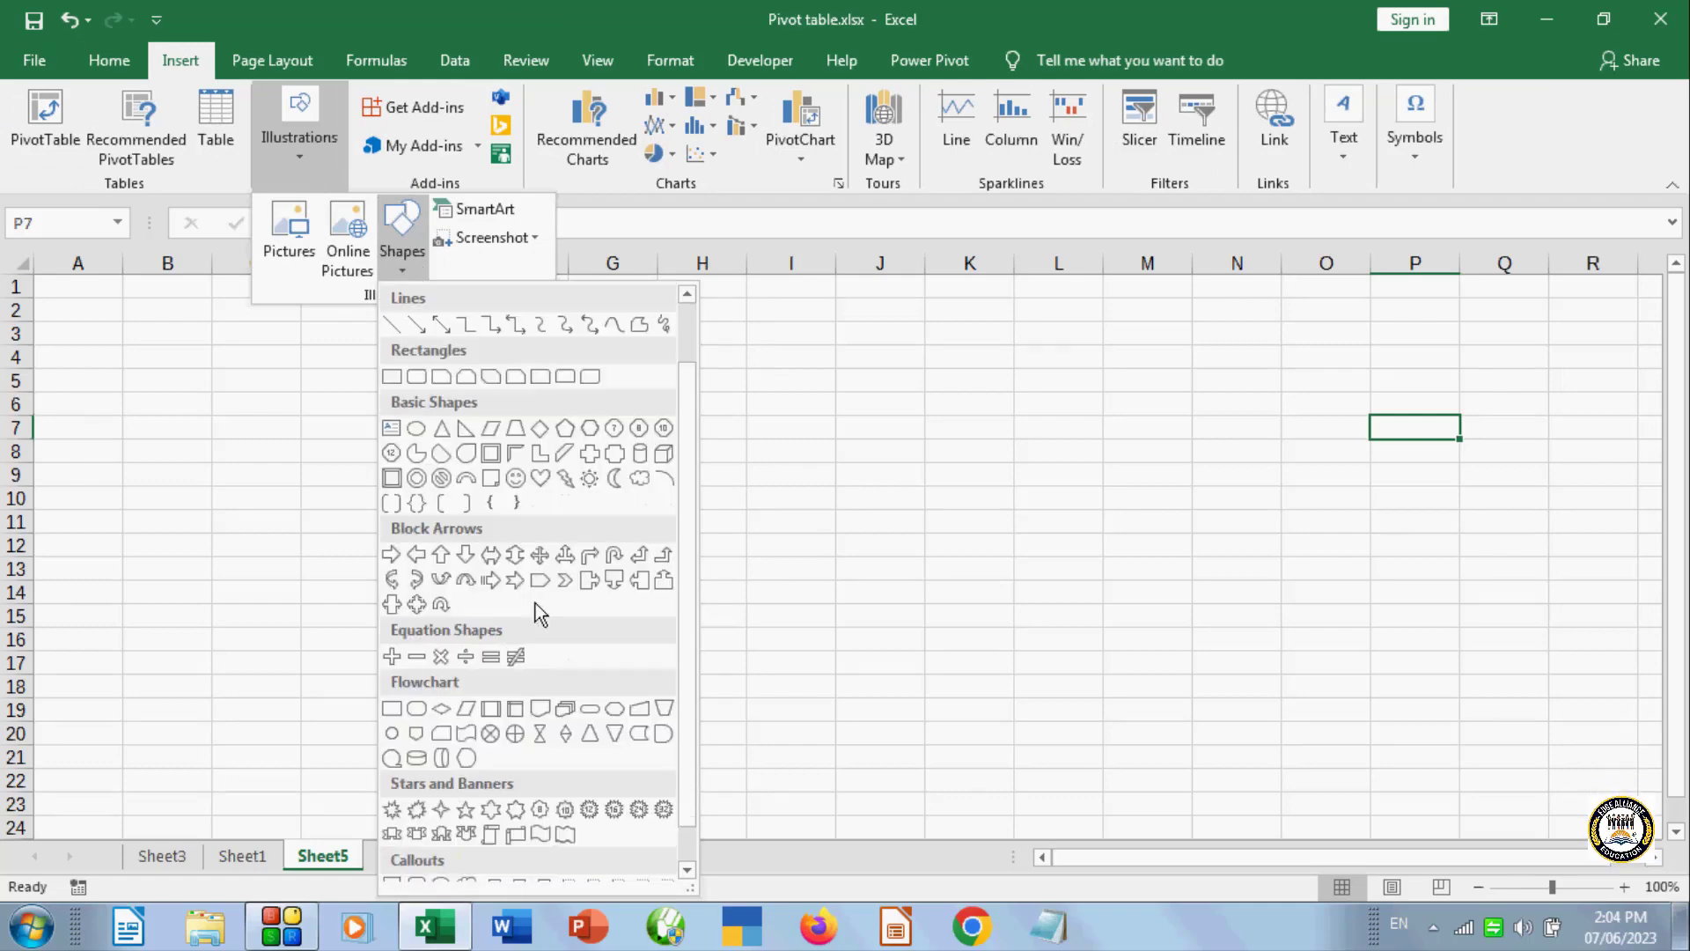
click(564, 768)
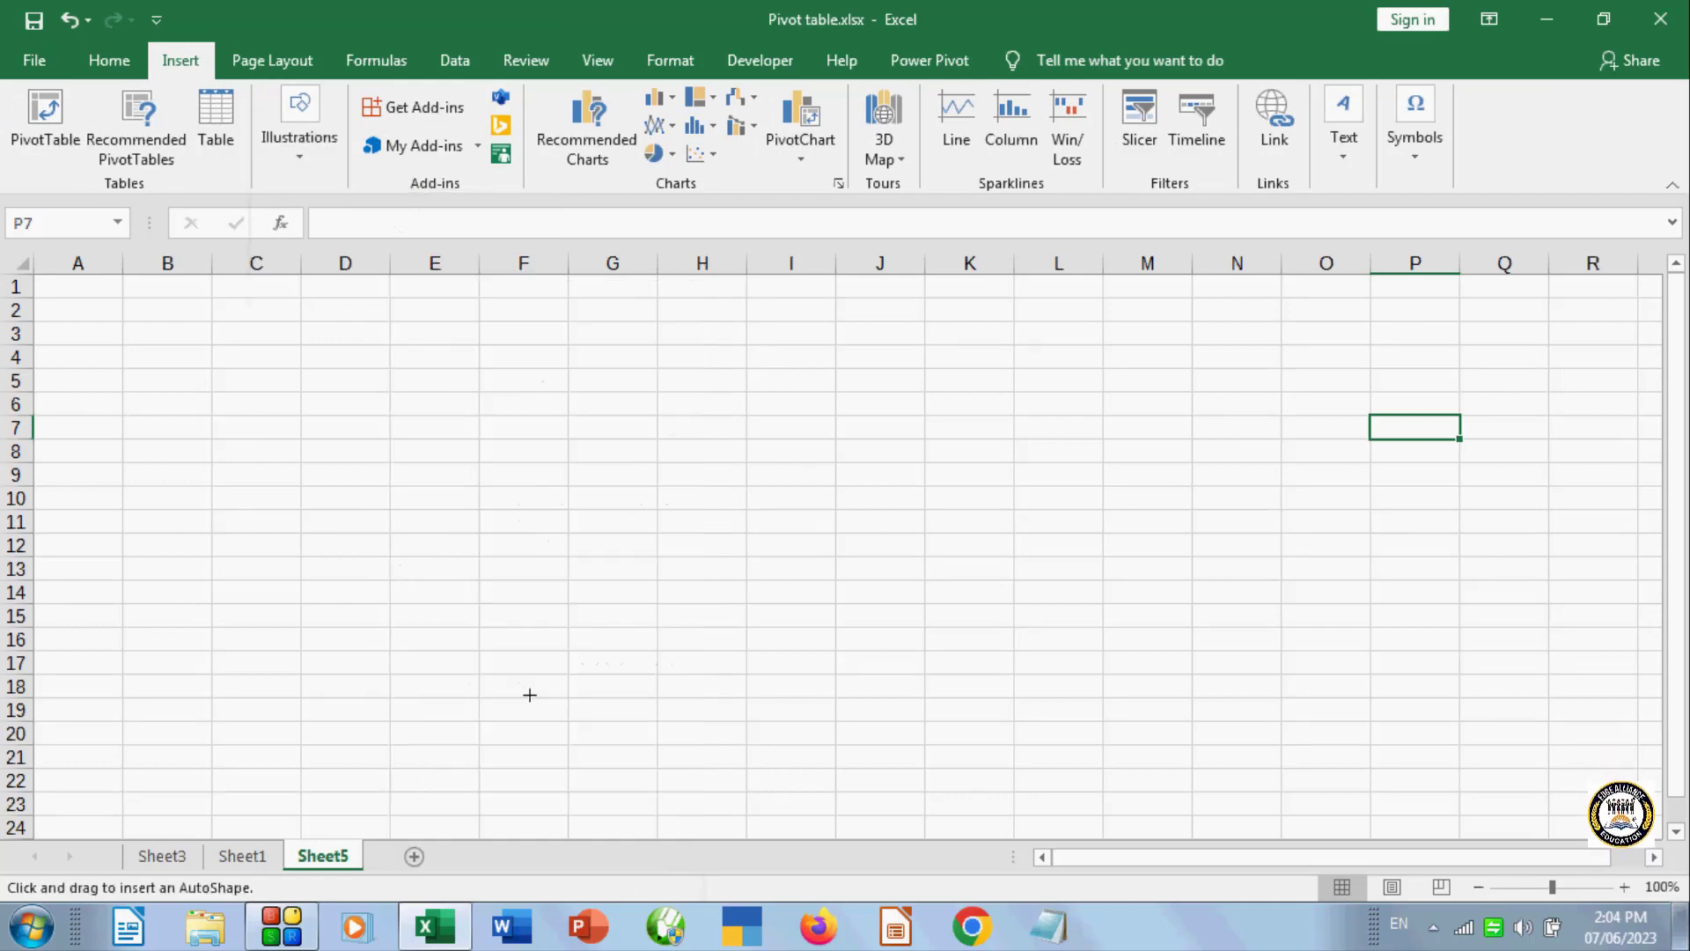
mouse_move(472, 447)
mouse_down()
mouse_move(773, 657)
mouse_move(834, 736)
mouse_up()
drag(719, 679, 745, 571)
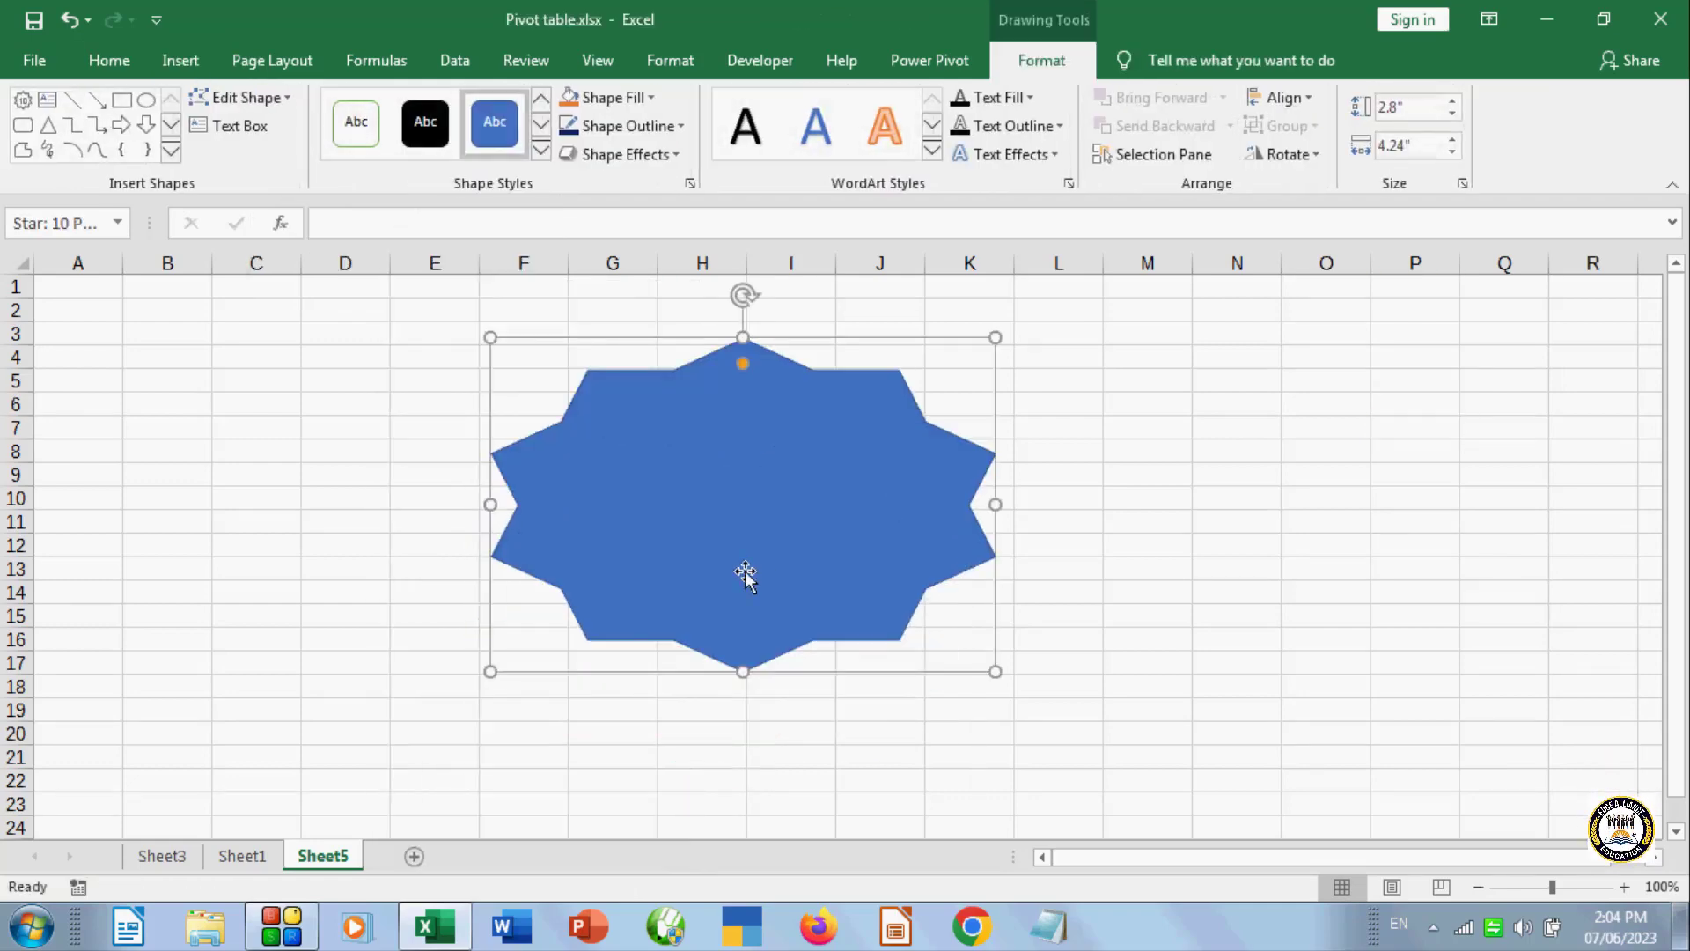
- Fill the 10-point star with the koala picture from a file
click(639, 95)
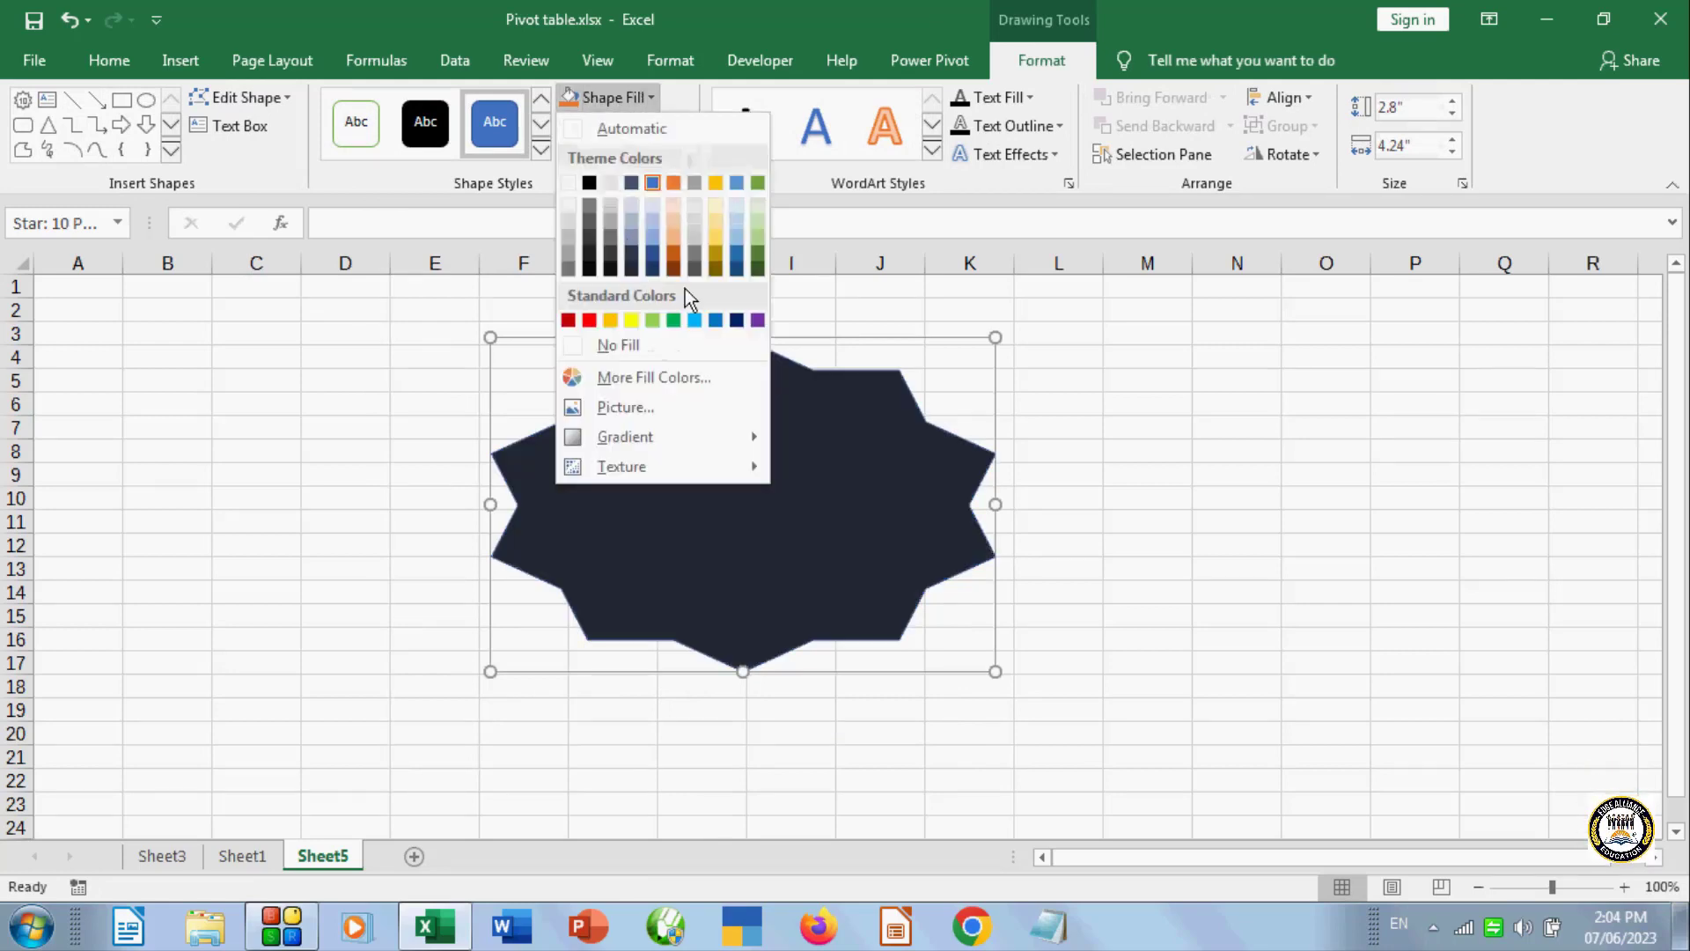
click(626, 410)
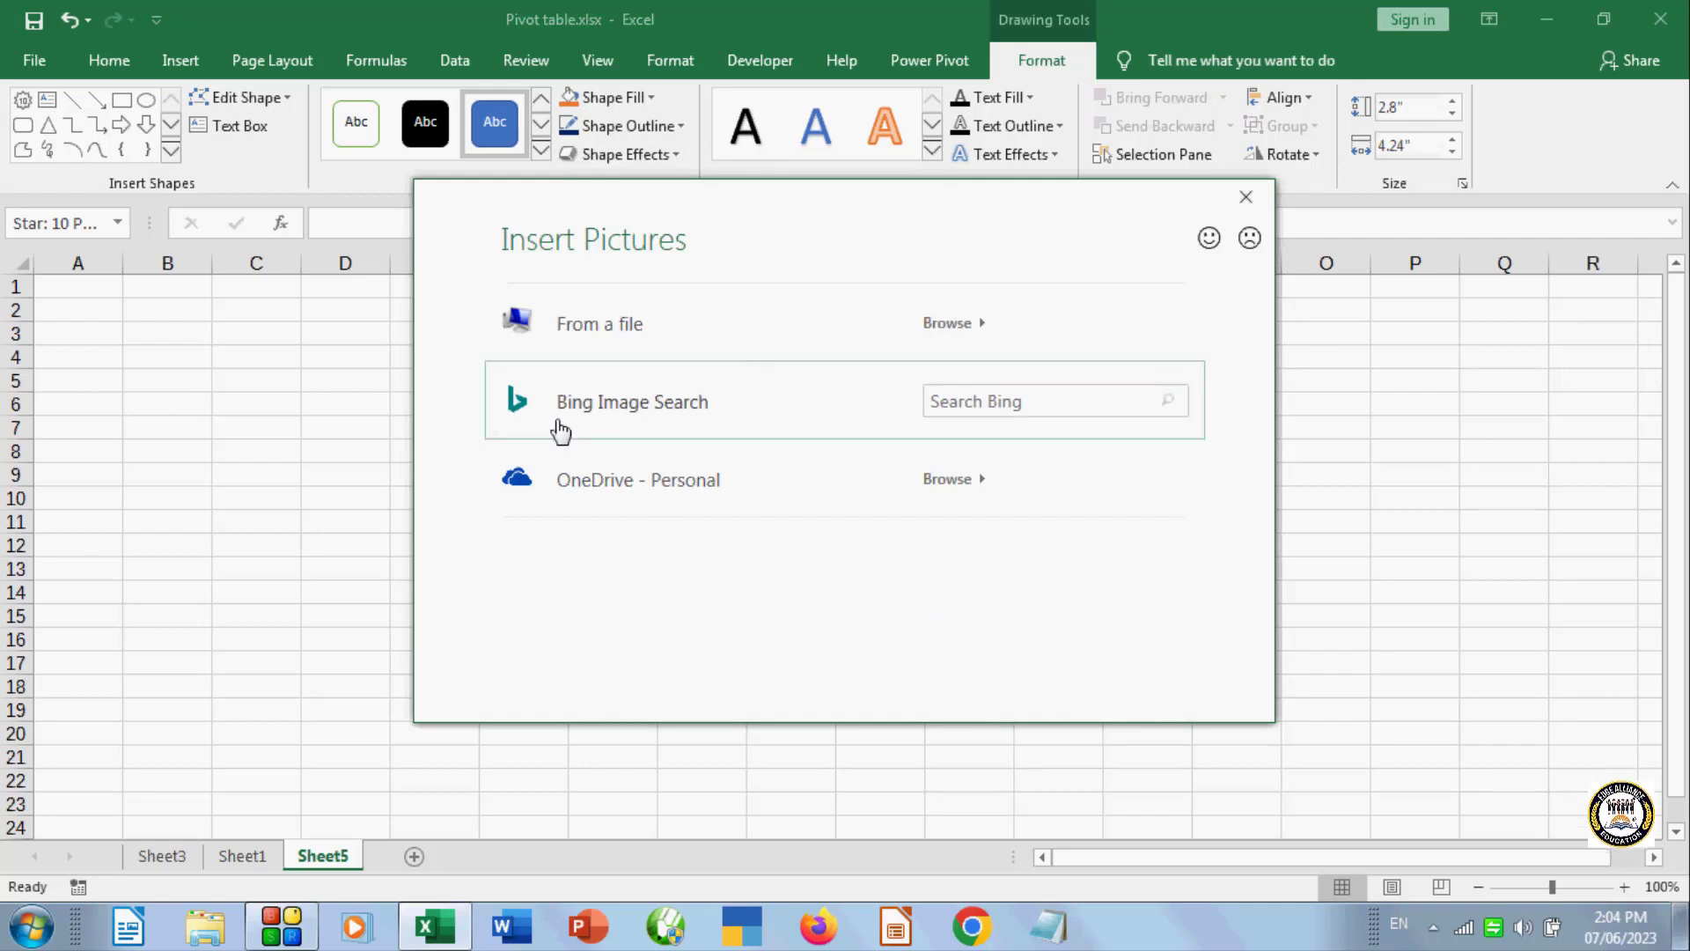
click(614, 332)
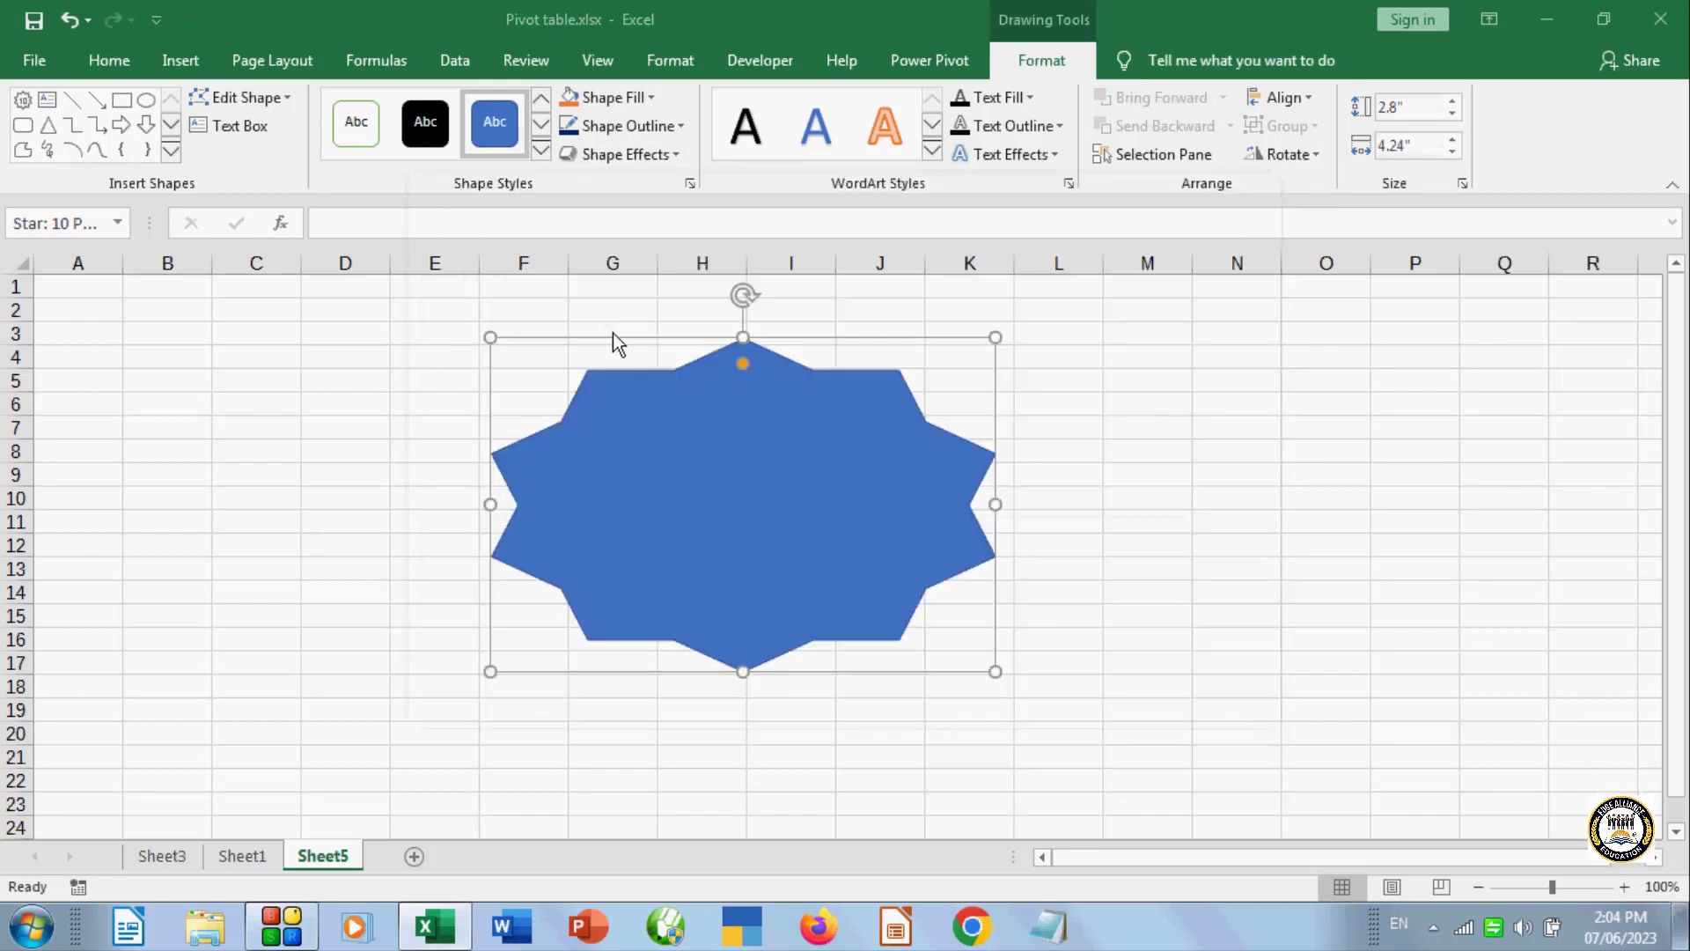
click(416, 316)
click(624, 553)
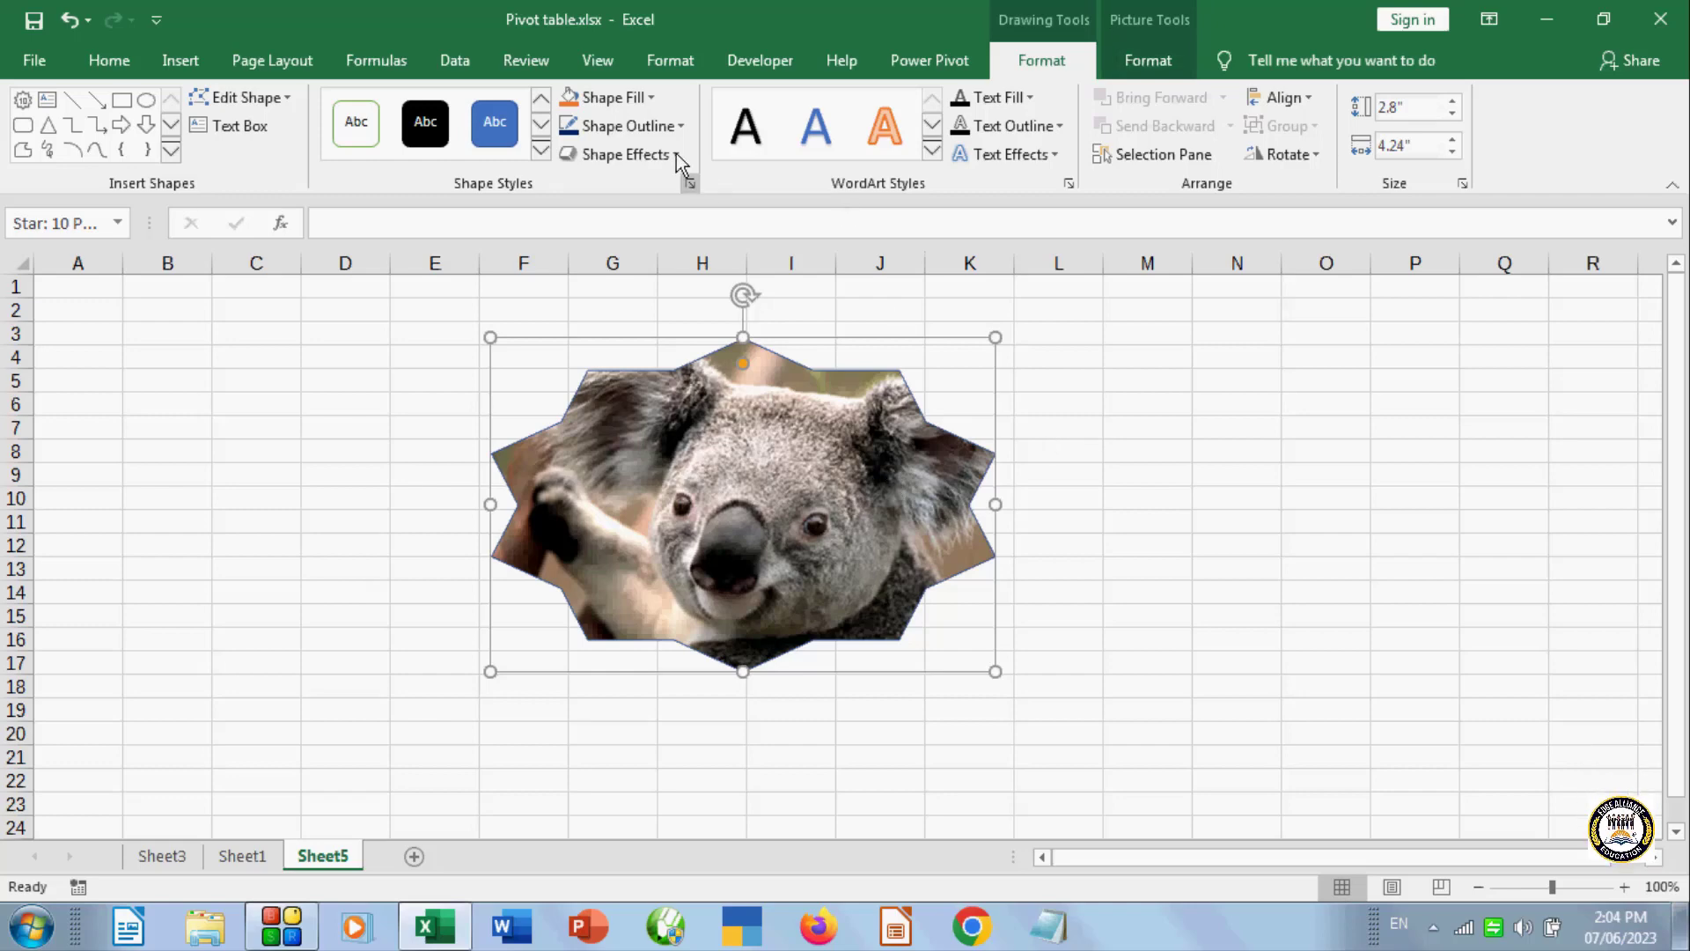
- Look through the gradient and texture fills for the star, and delete the star from the sheet
click(653, 99)
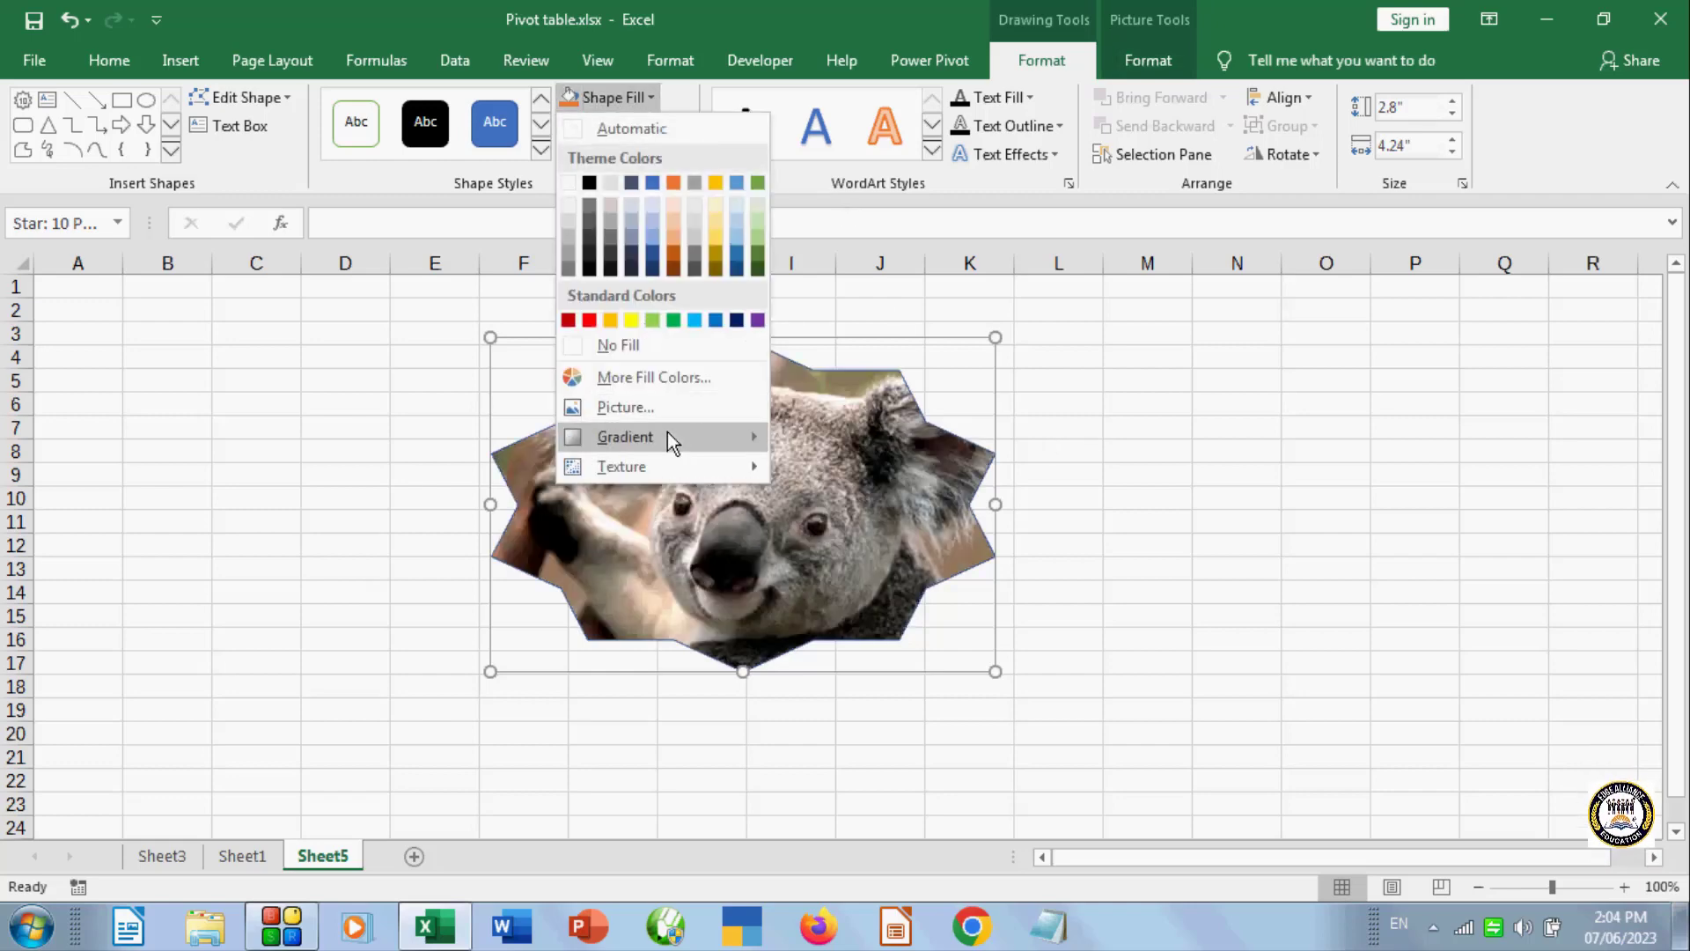
mouse_move(653, 440)
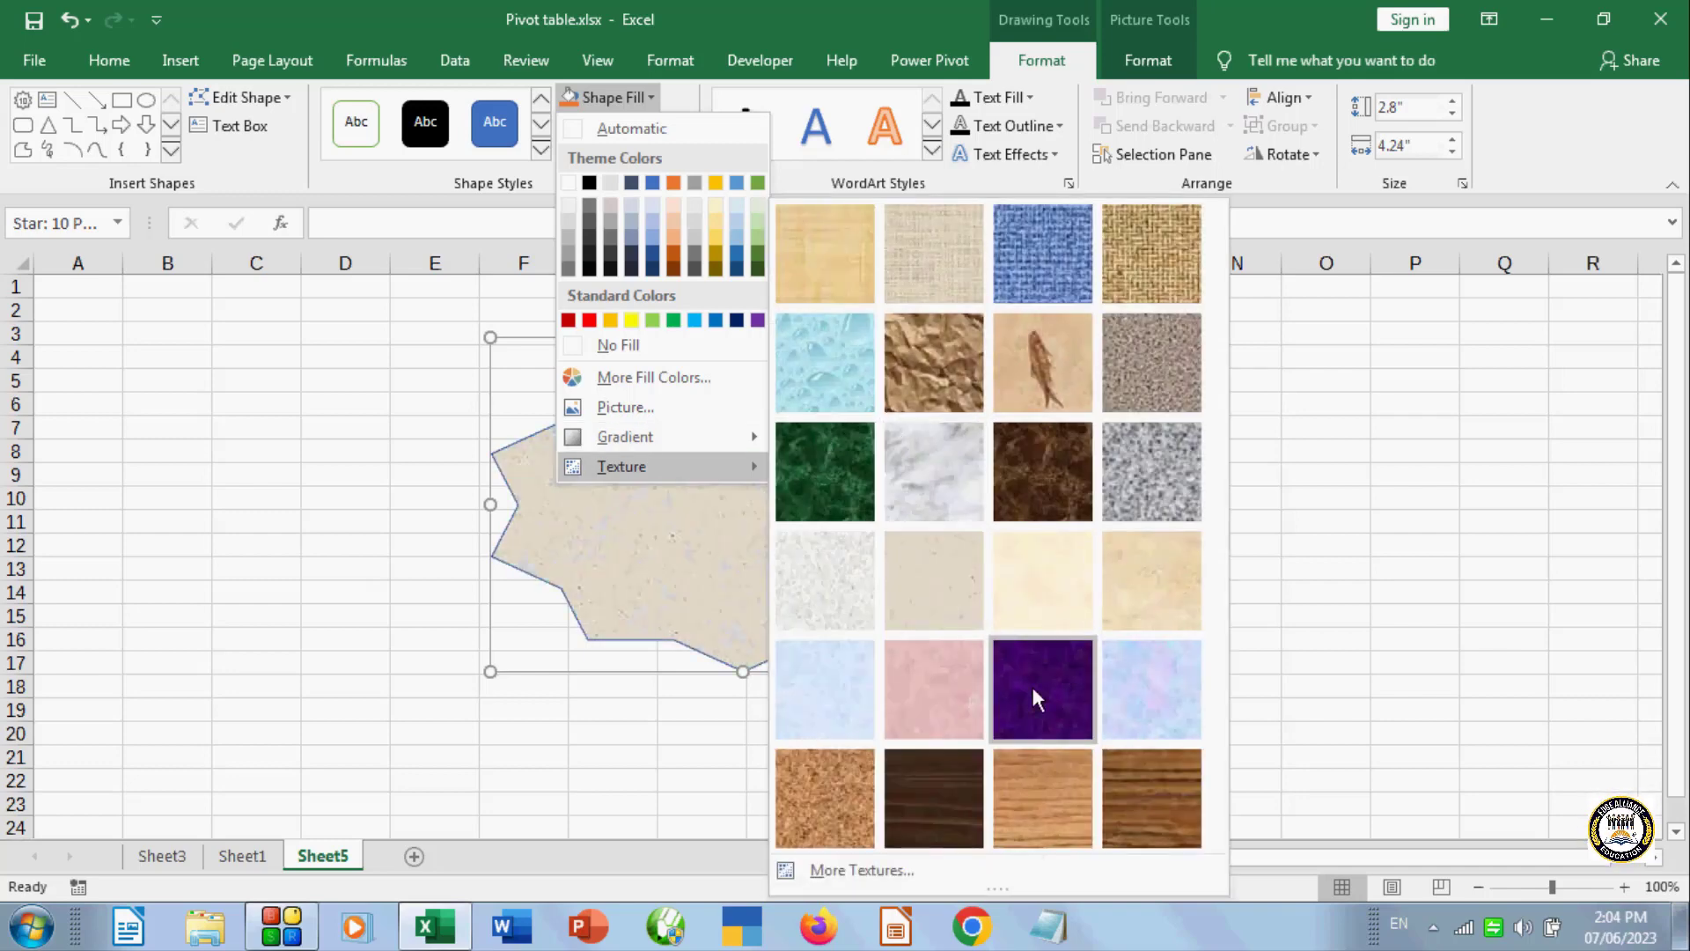
click(1413, 520)
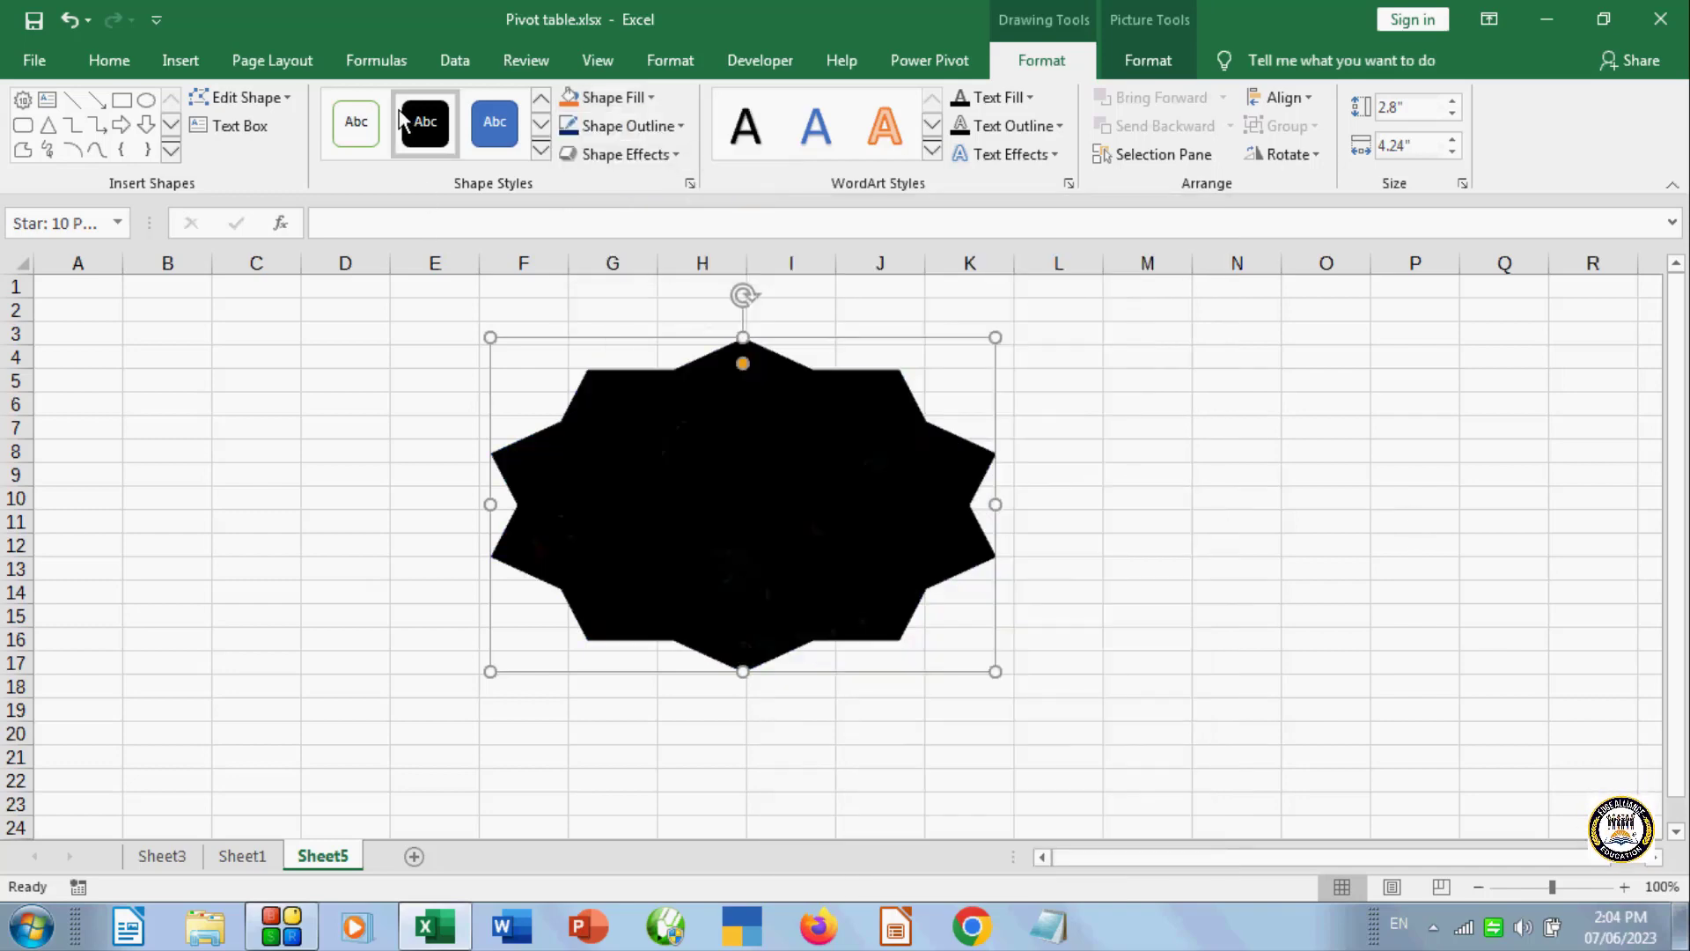
key(Delete)
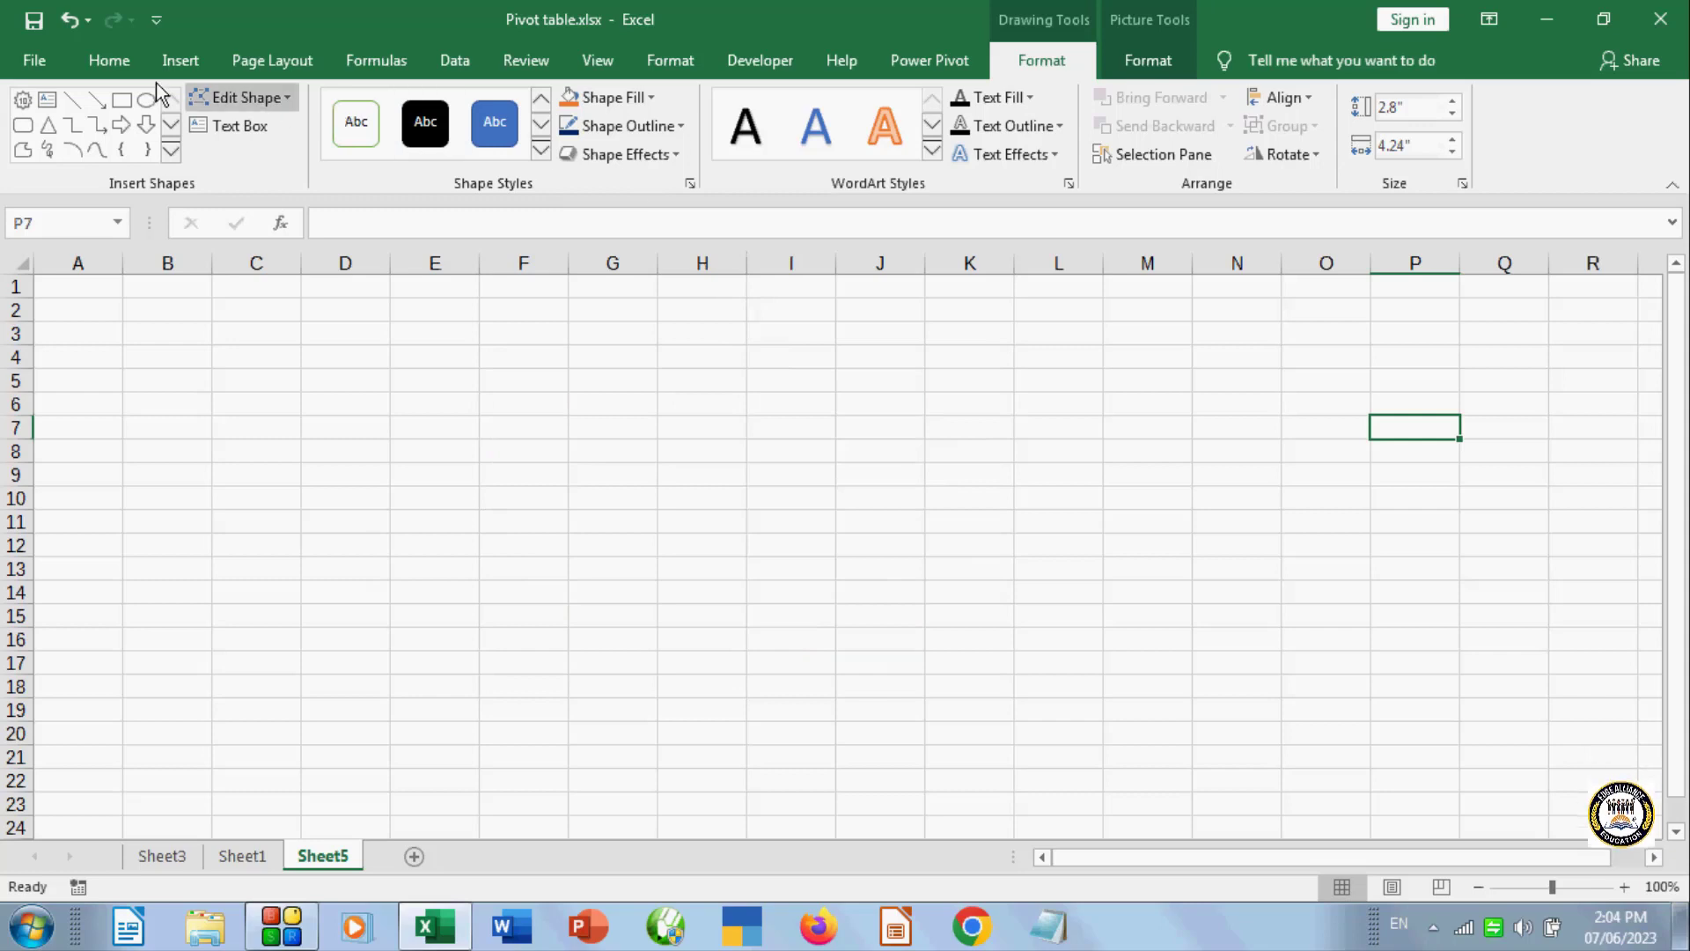
- Draw a block down arrow about 2.19" high and 2.71" wide from cell F7 to I17, and delete it
drag(414, 427, 418, 451)
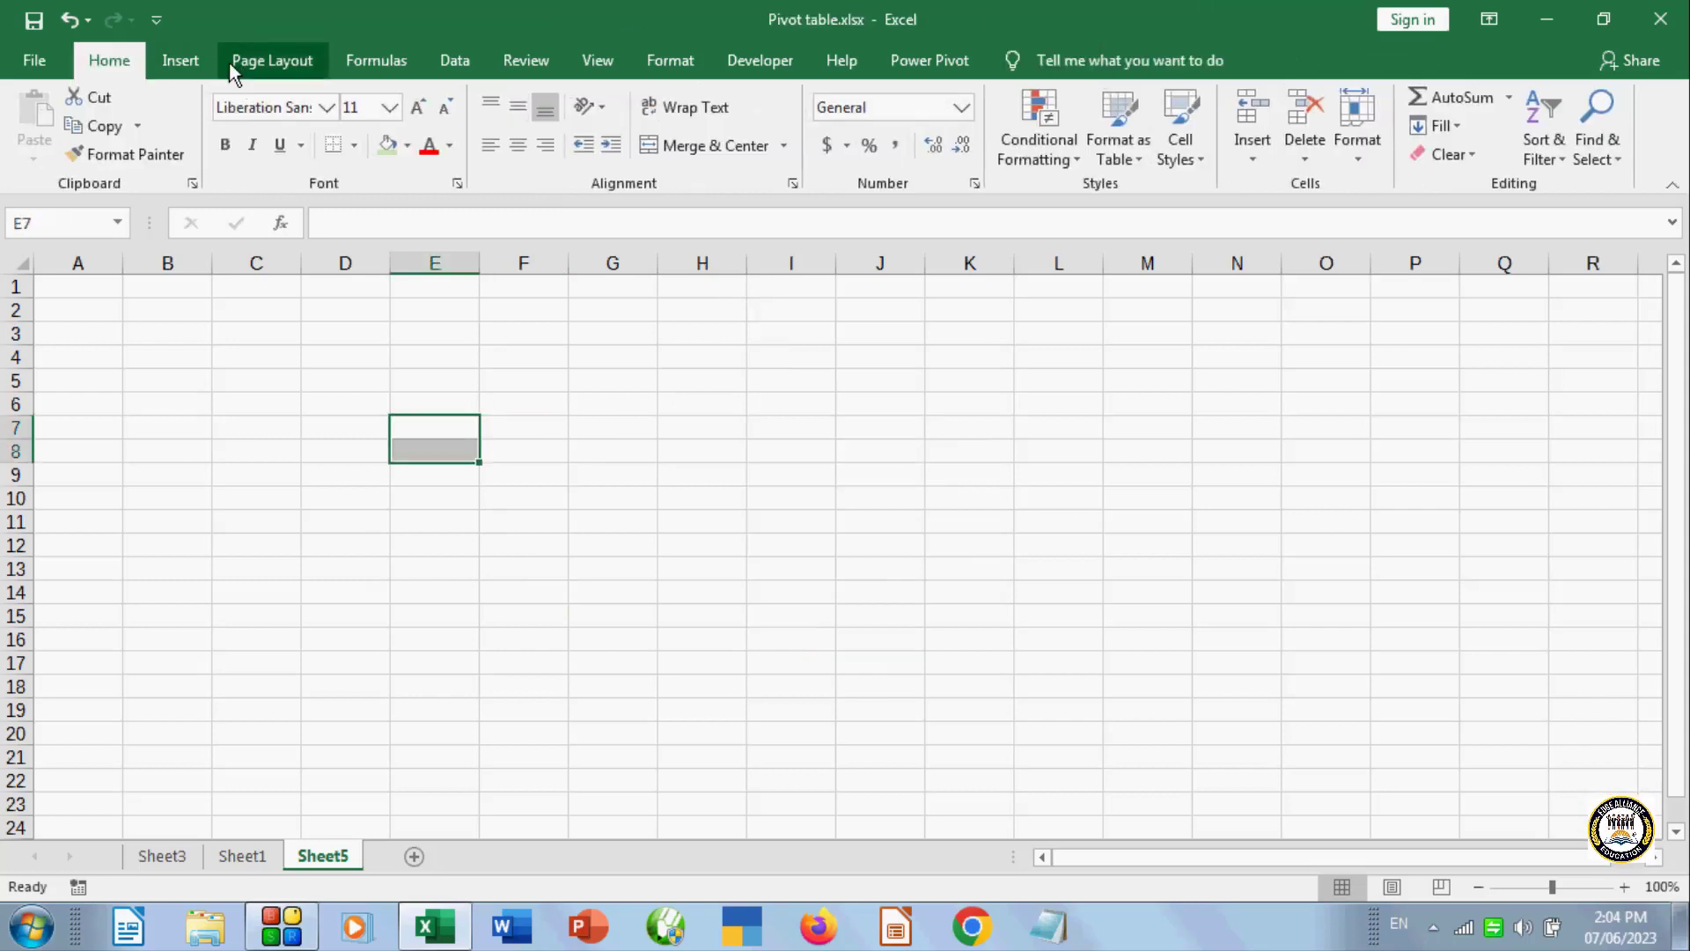
click(180, 60)
click(315, 162)
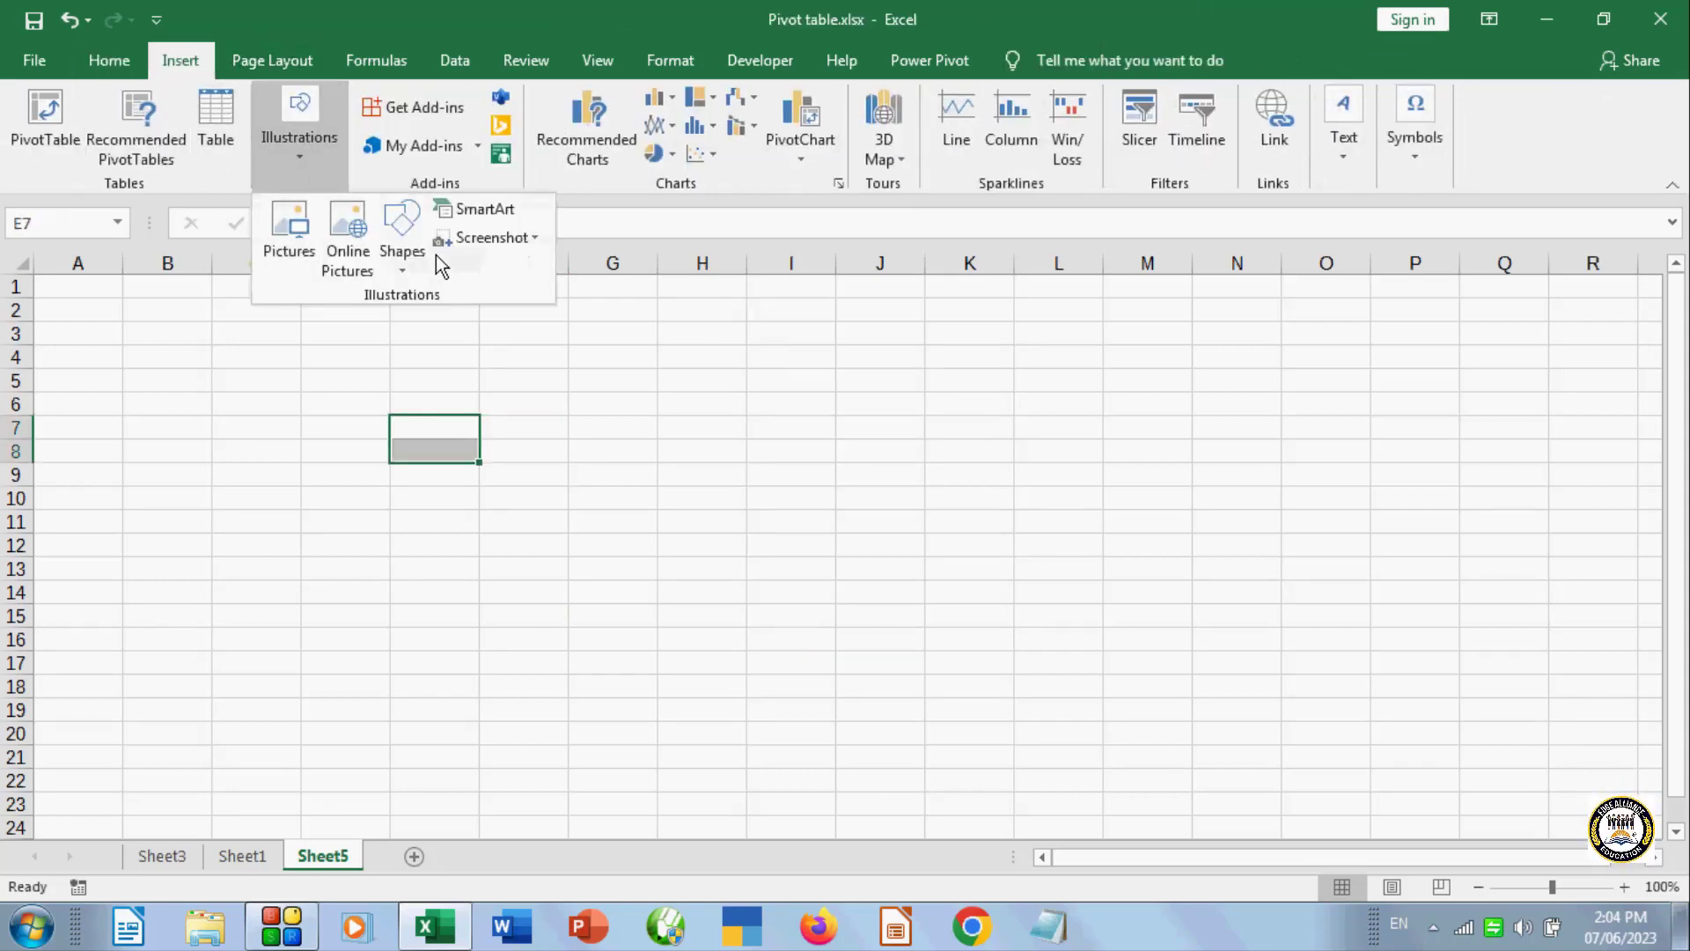
click(417, 274)
scroll(508, 743, down, 1)
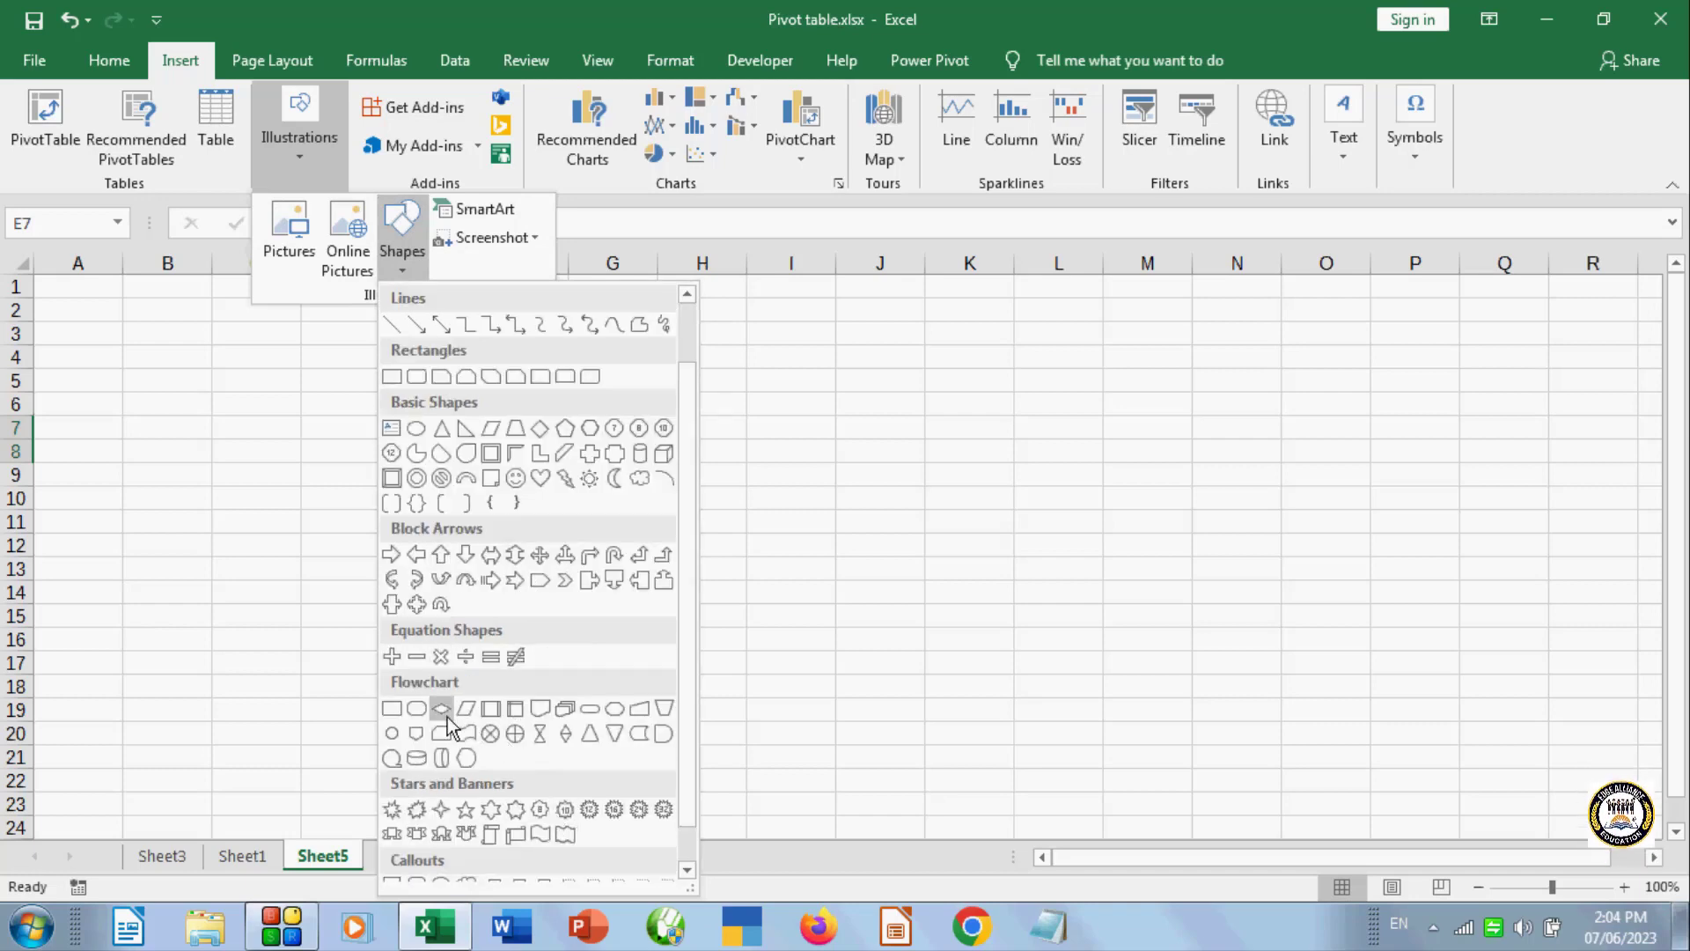
click(588, 581)
drag(500, 420, 823, 681)
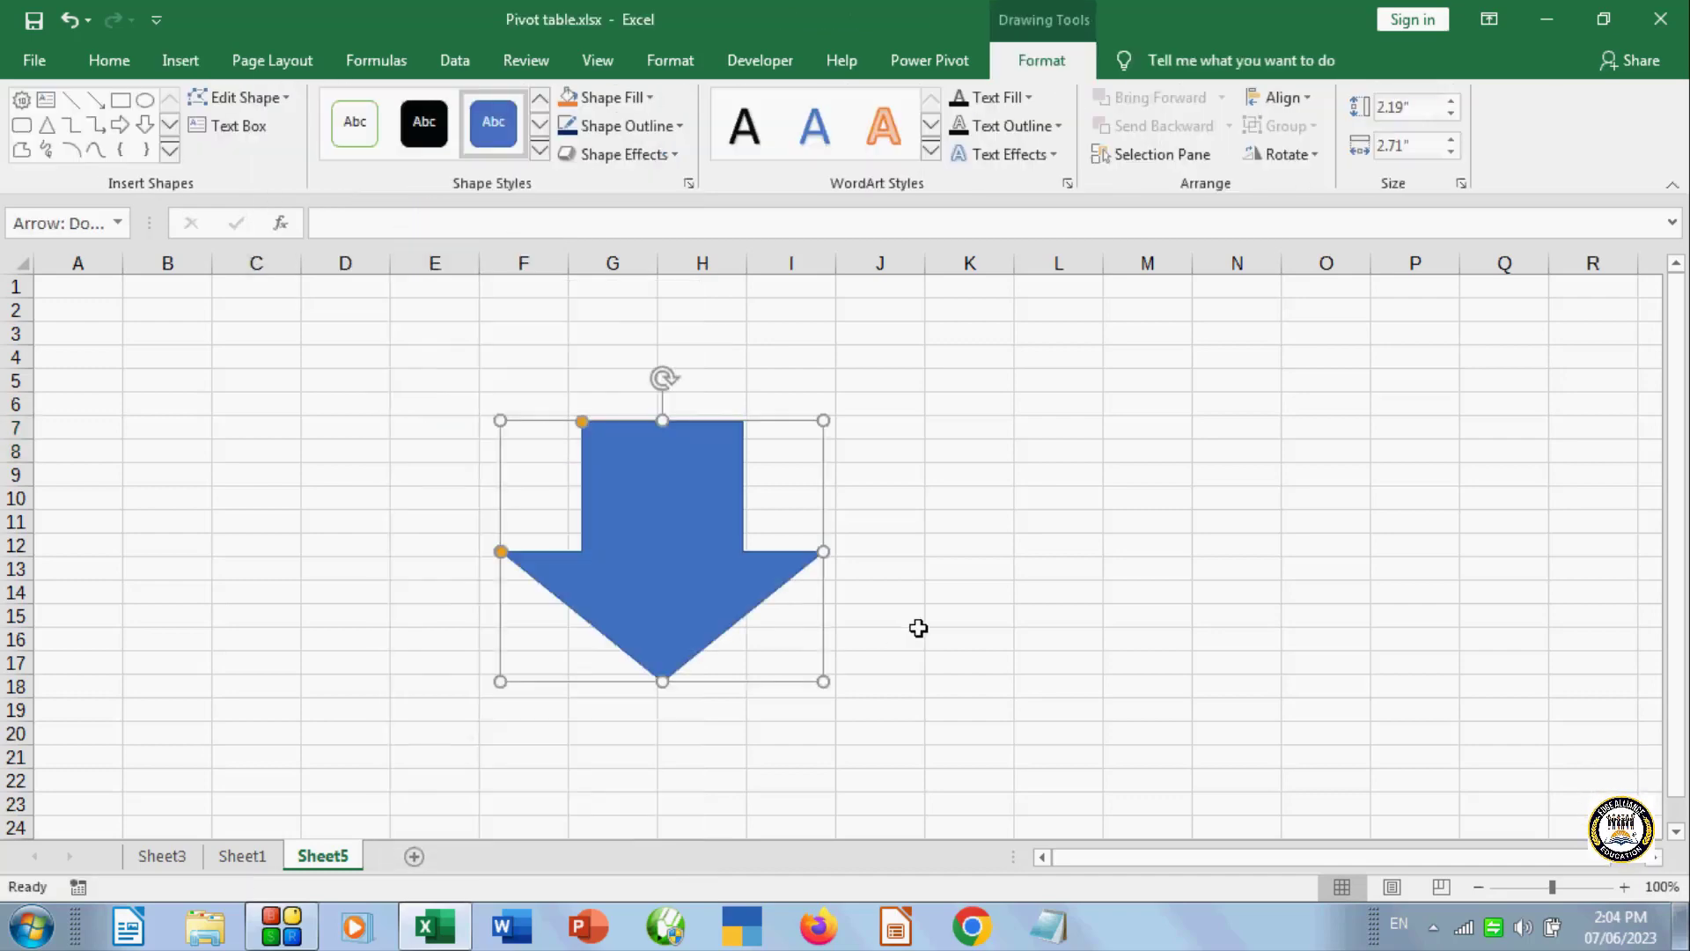
key(Delete)
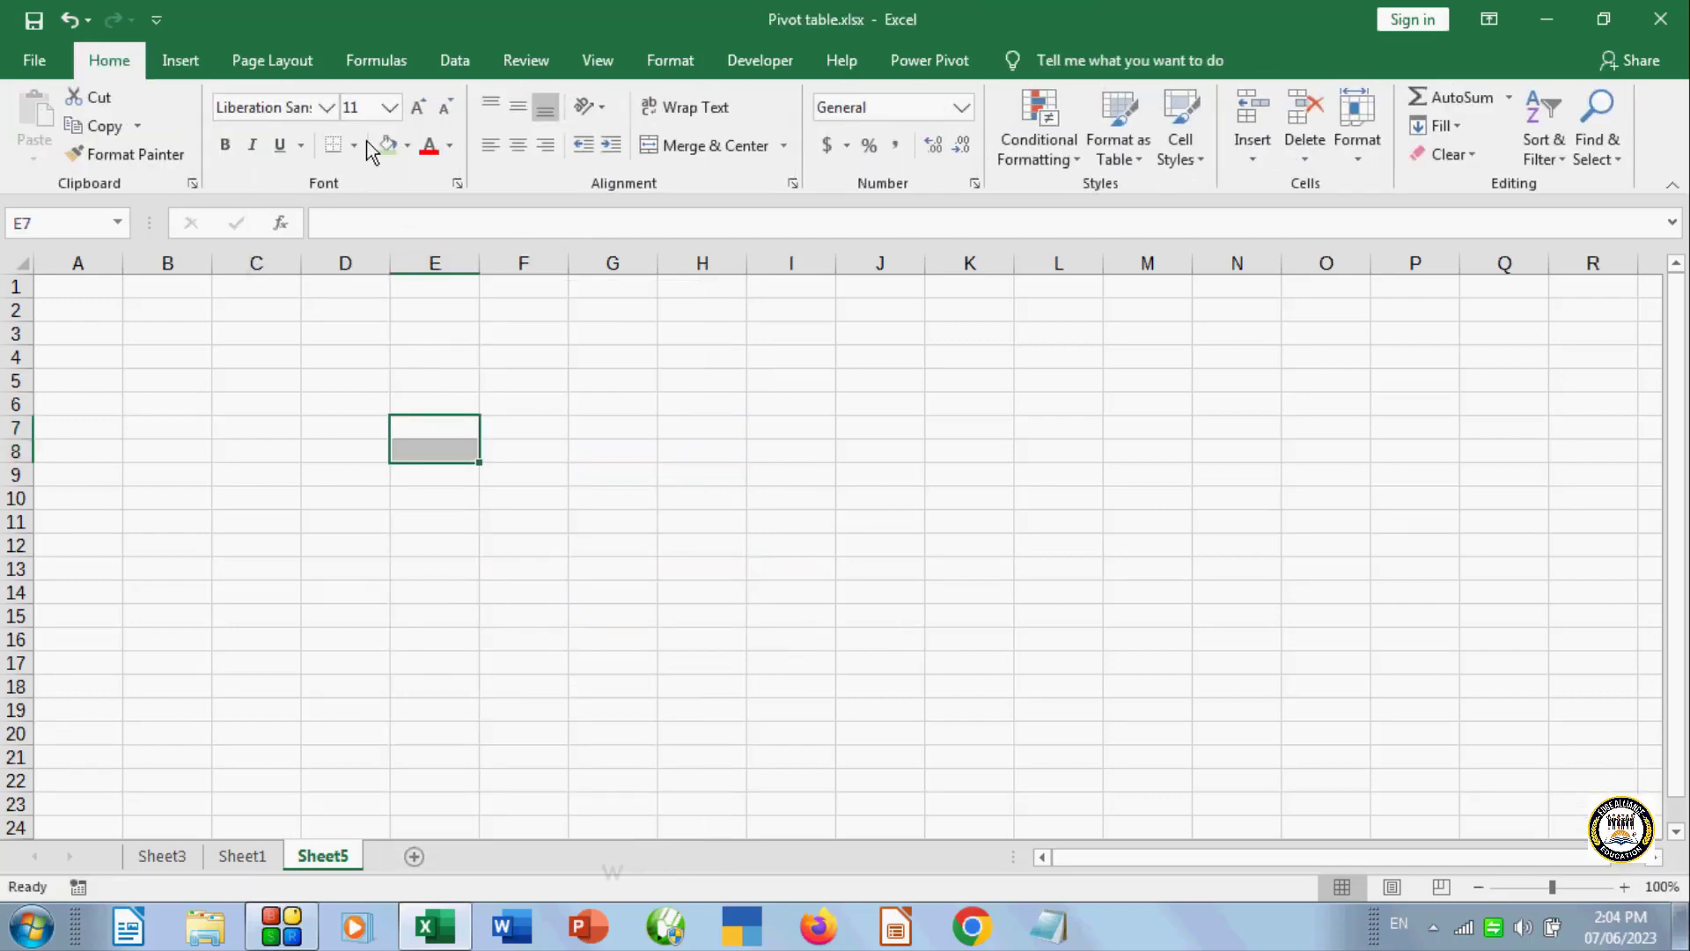
- Look through the List, Process, Cycle and Hierarchy SmartArt graphics, and insert a Basic Cycle graphic
click(190, 58)
click(299, 128)
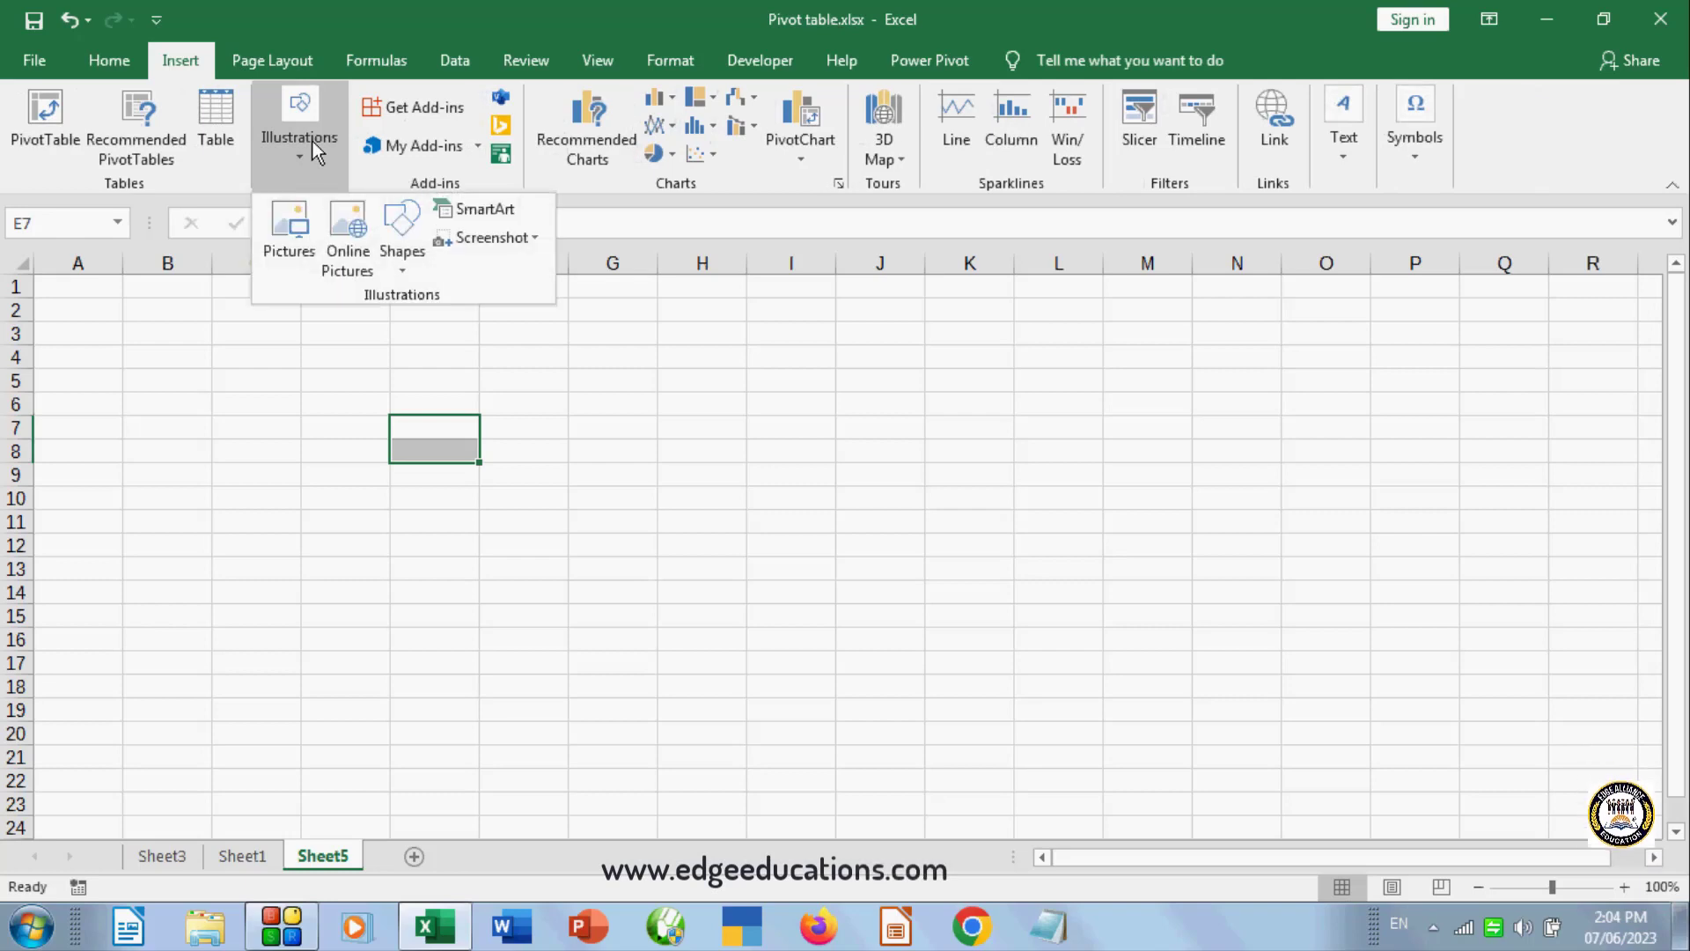
click(487, 212)
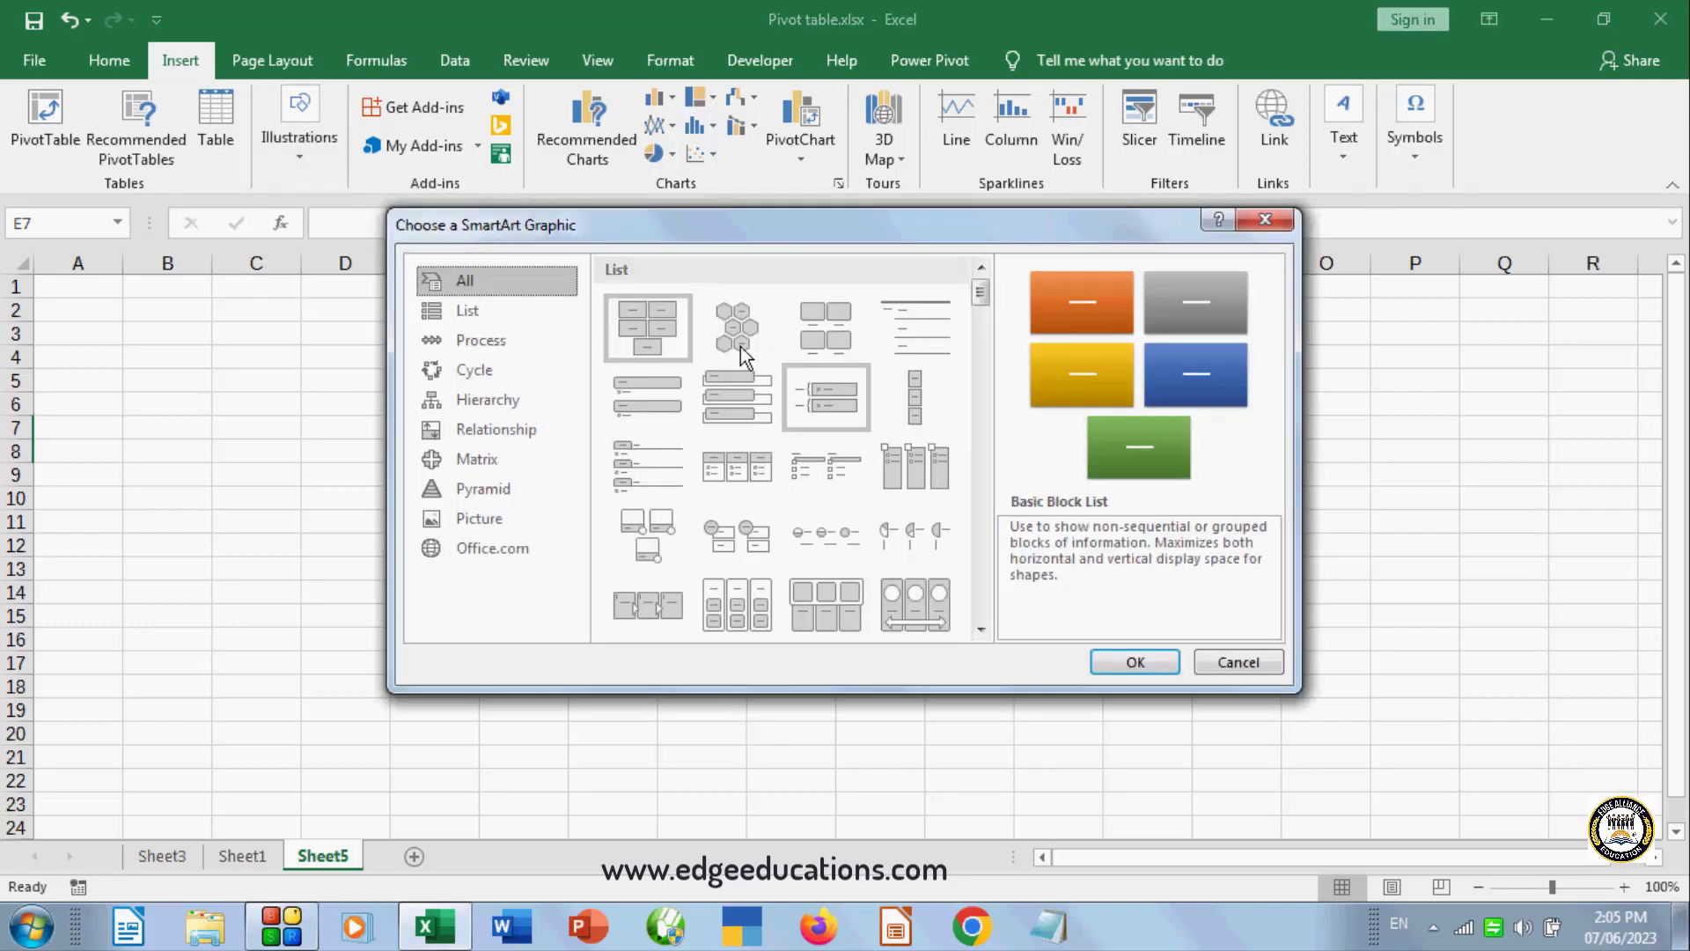
click(474, 304)
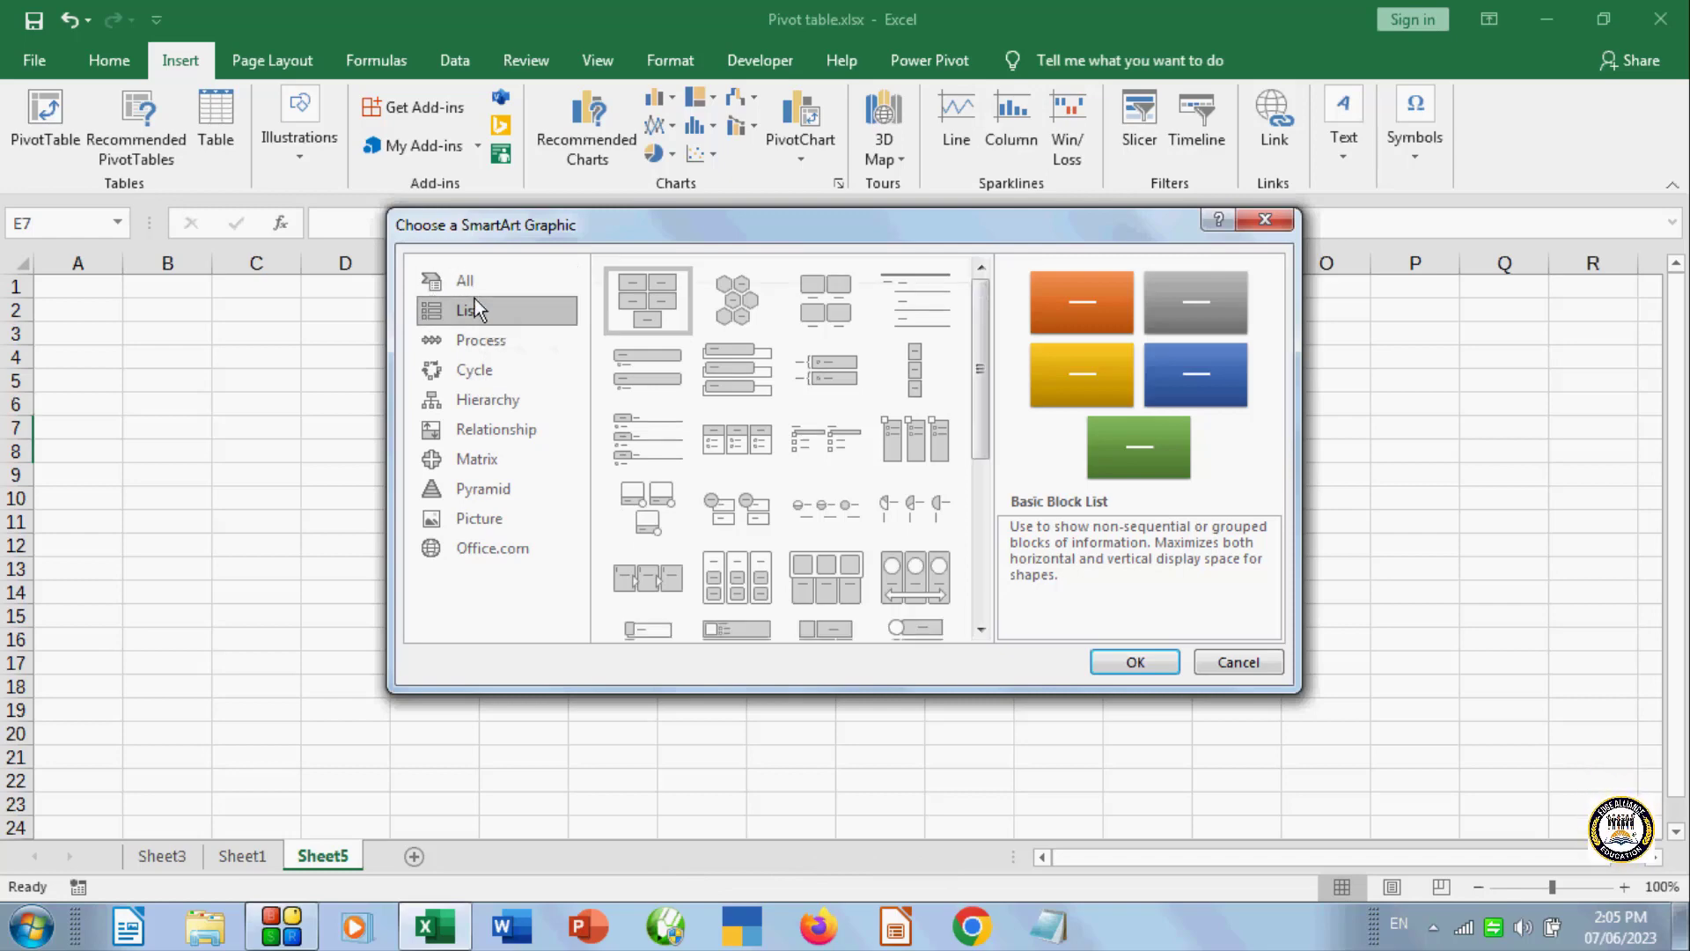
click(471, 345)
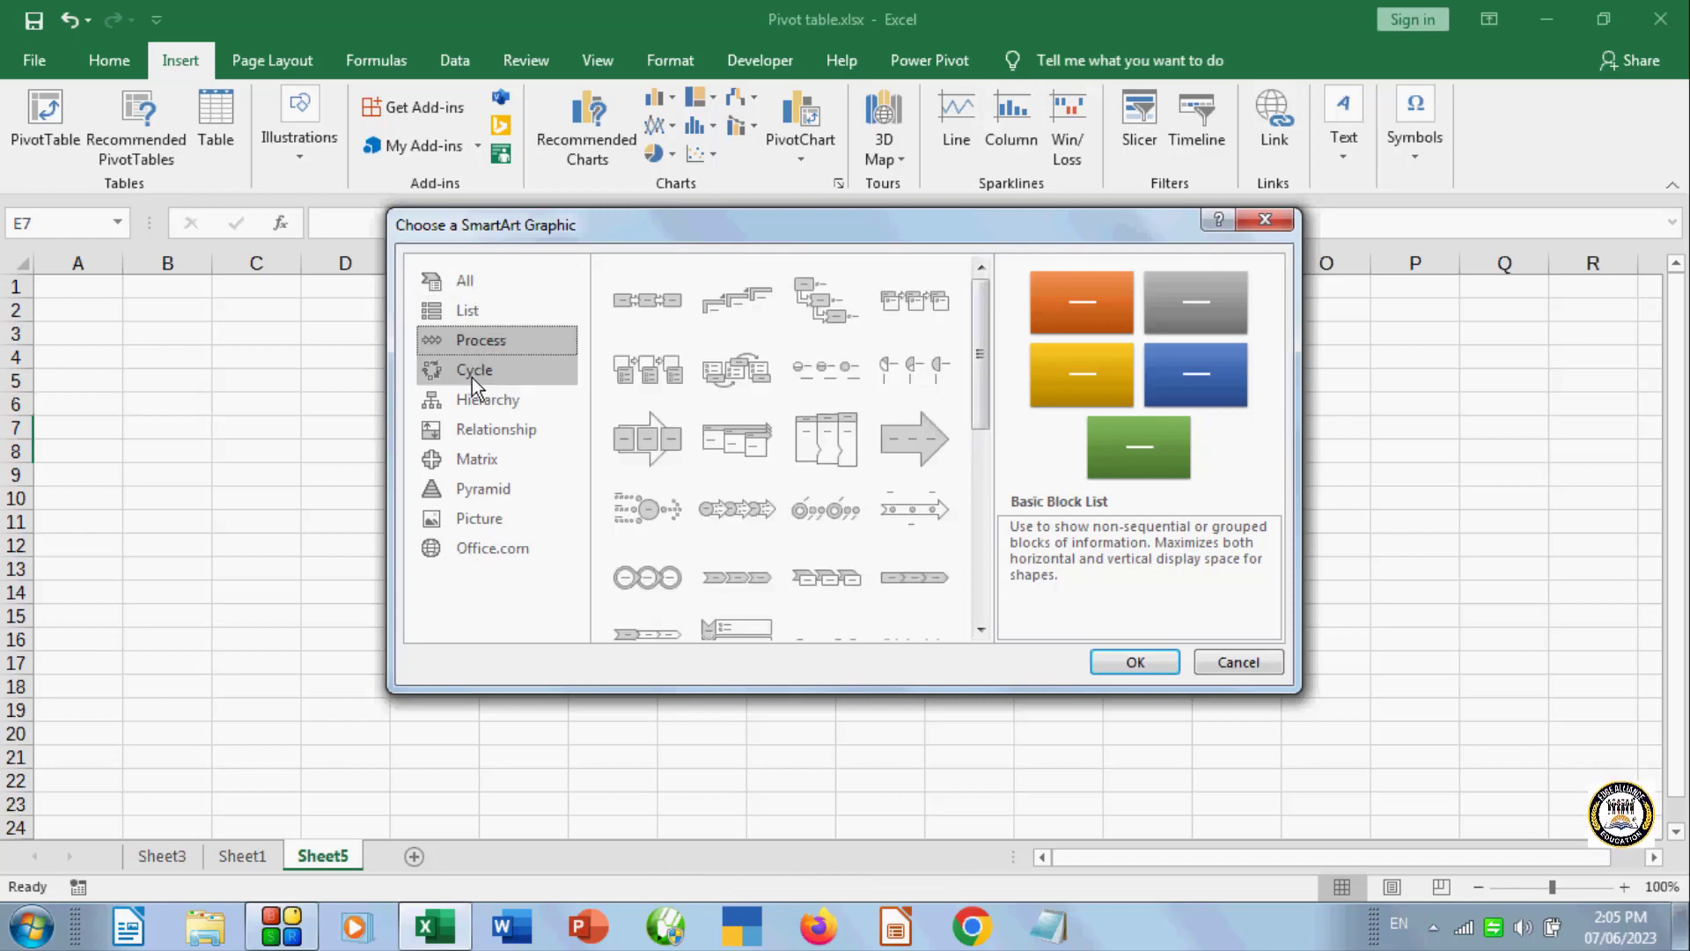
click(472, 371)
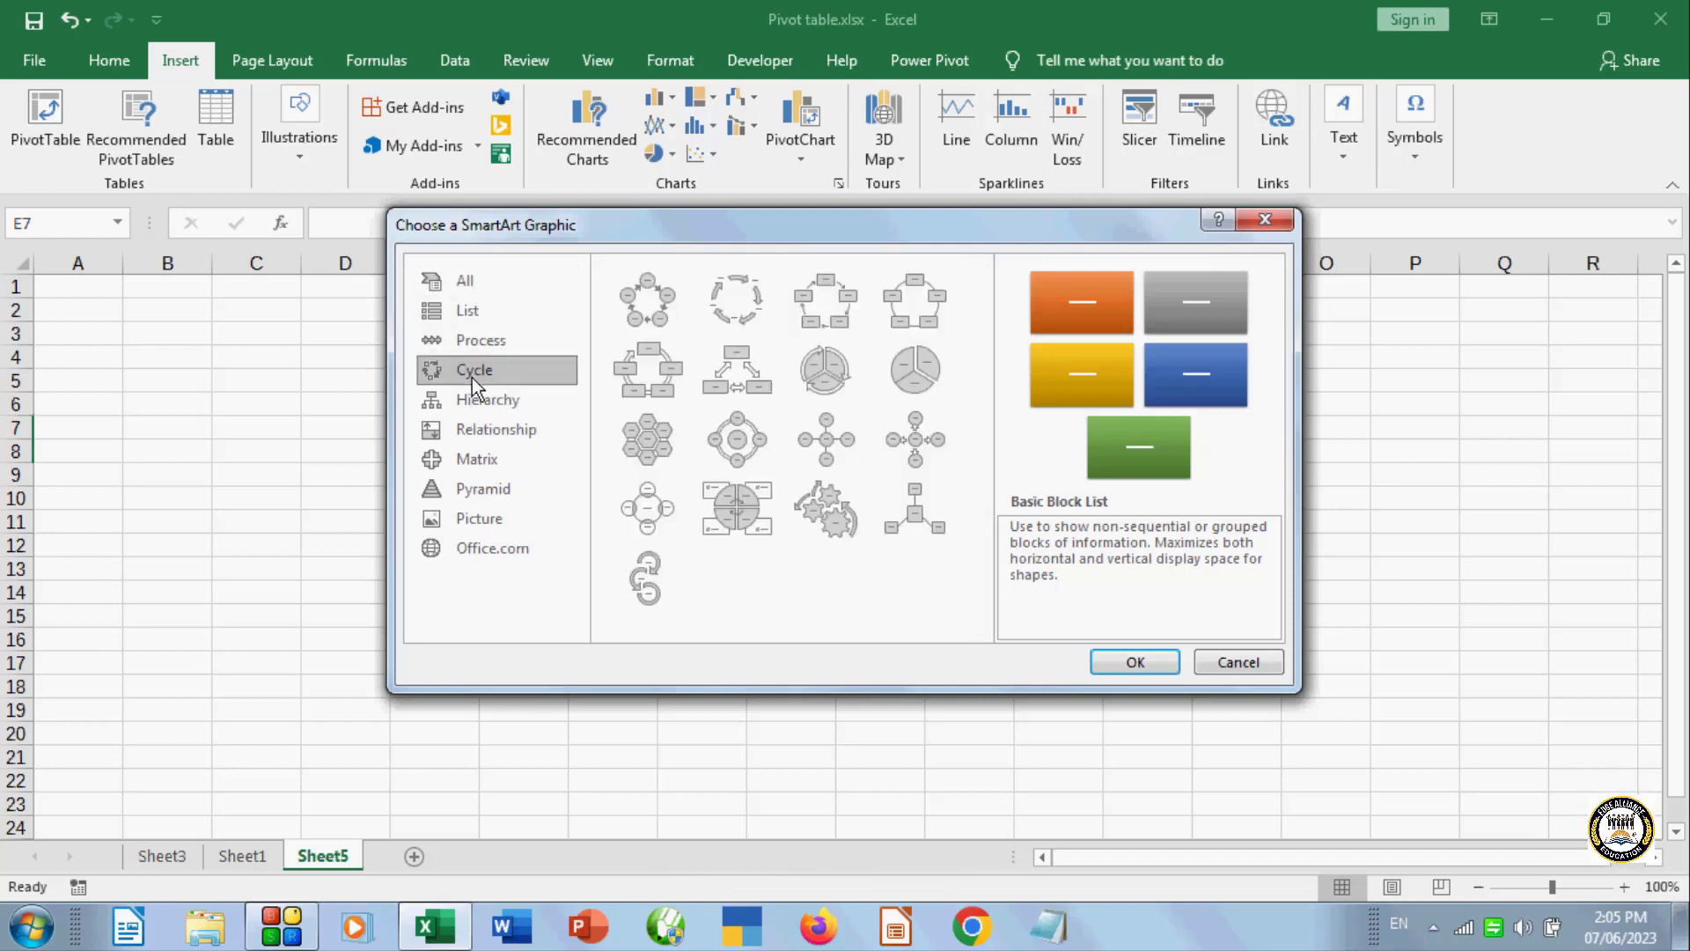
click(491, 410)
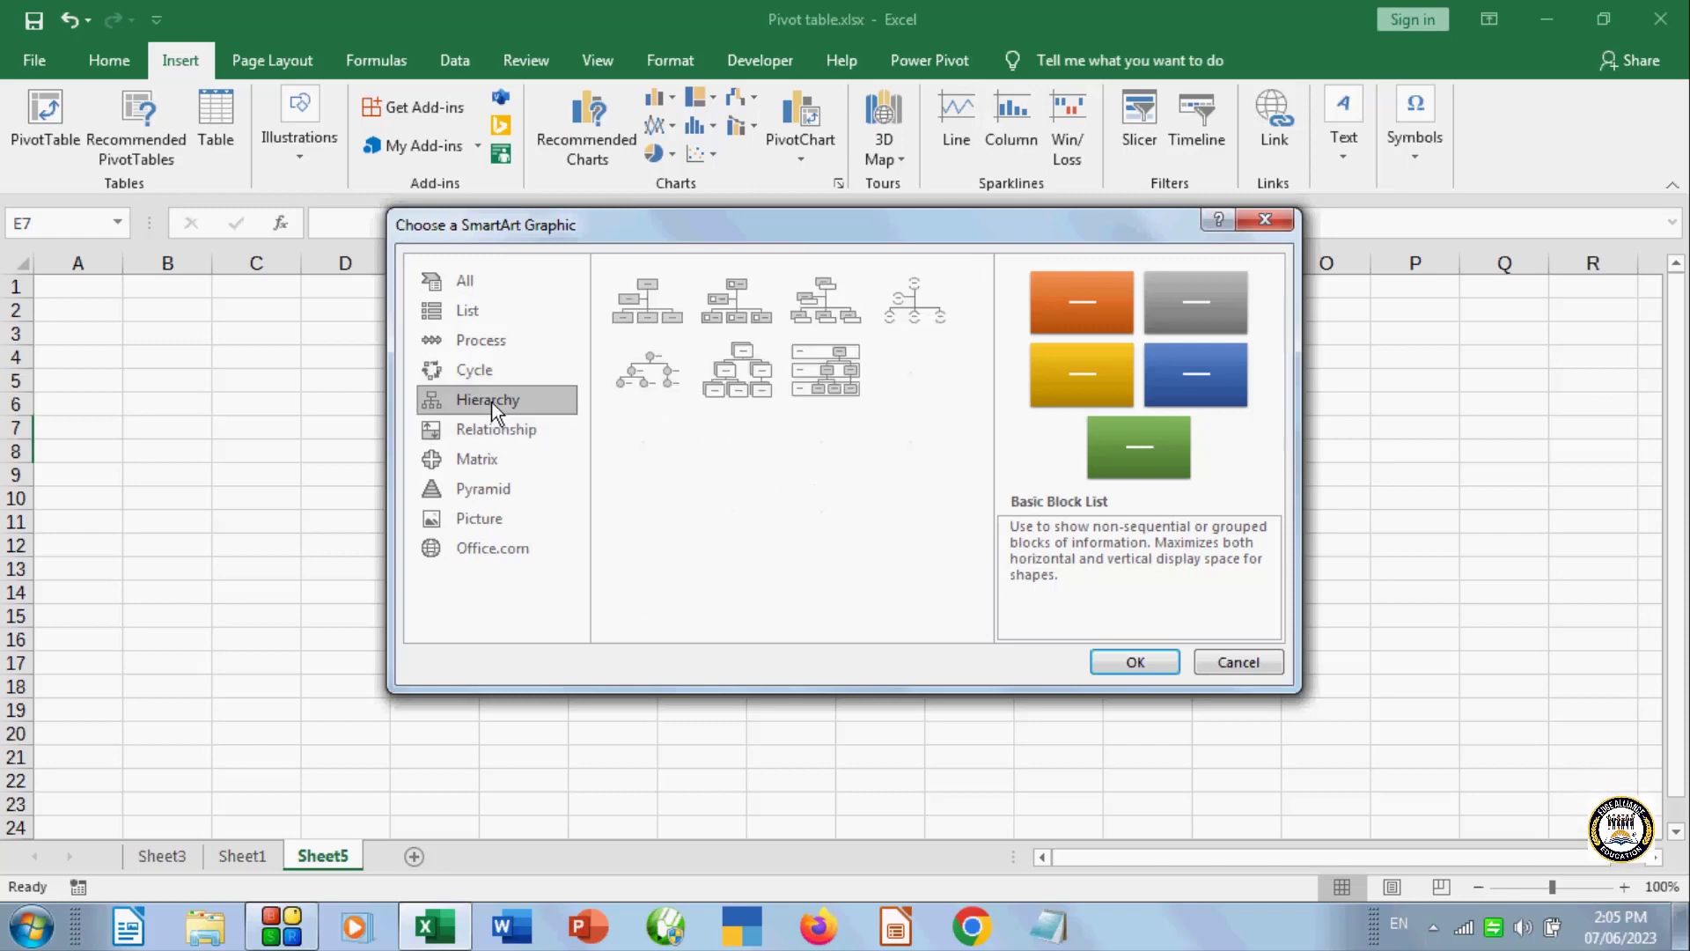
click(496, 376)
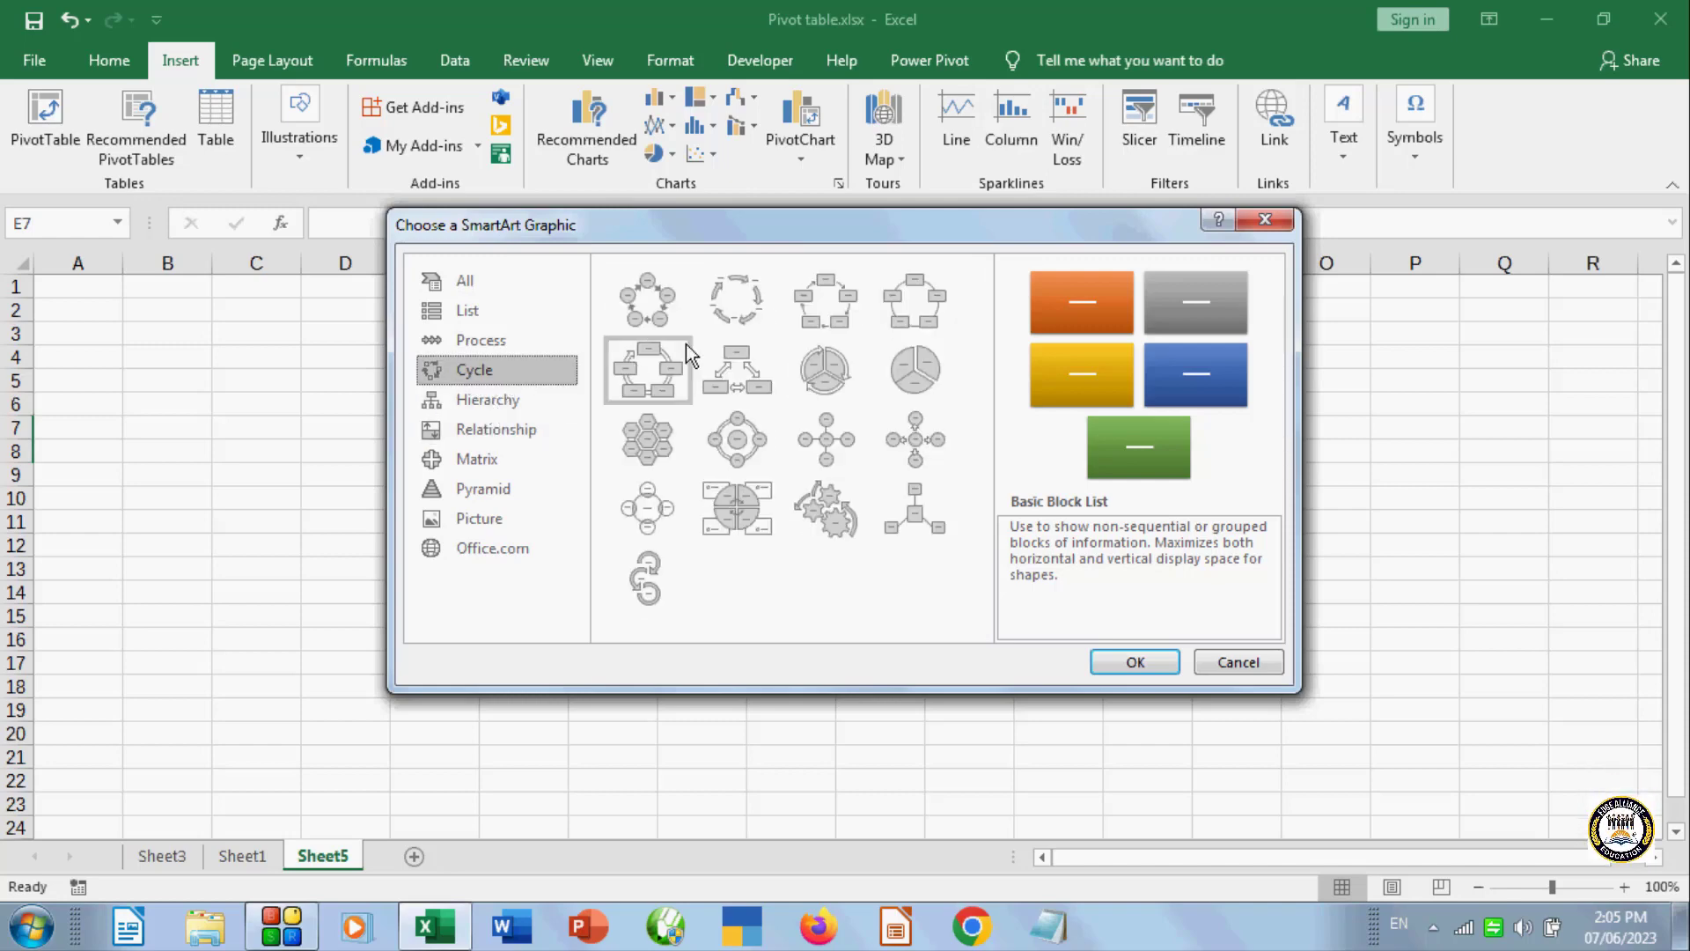
click(717, 319)
click(637, 301)
click(717, 308)
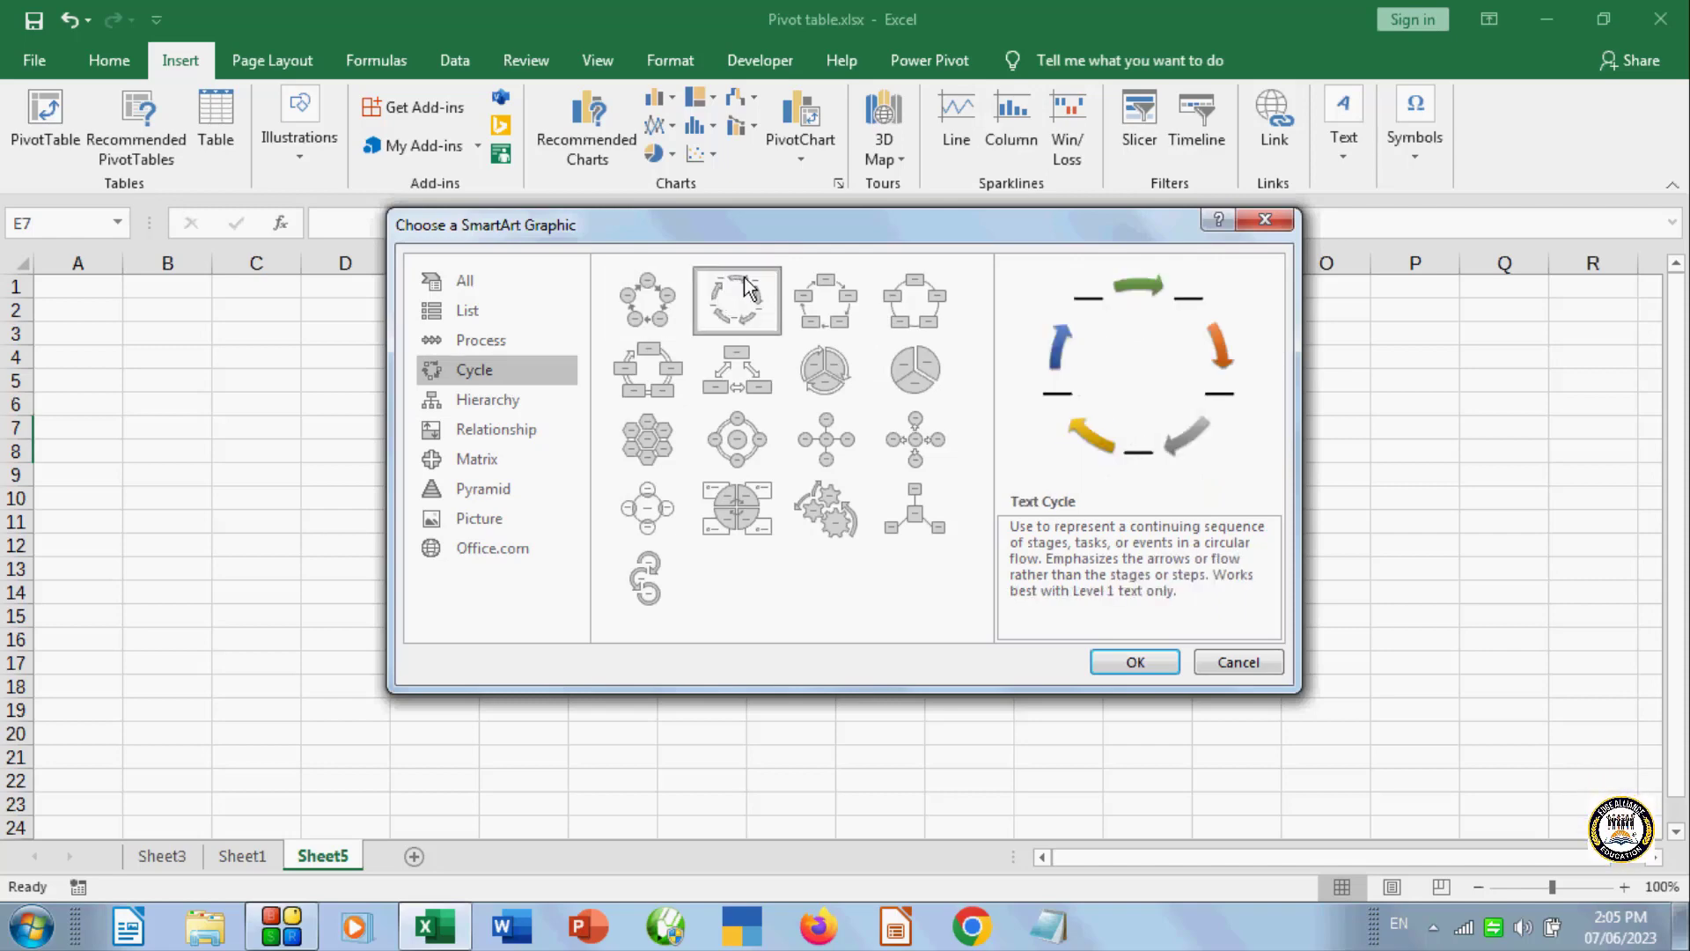
click(664, 314)
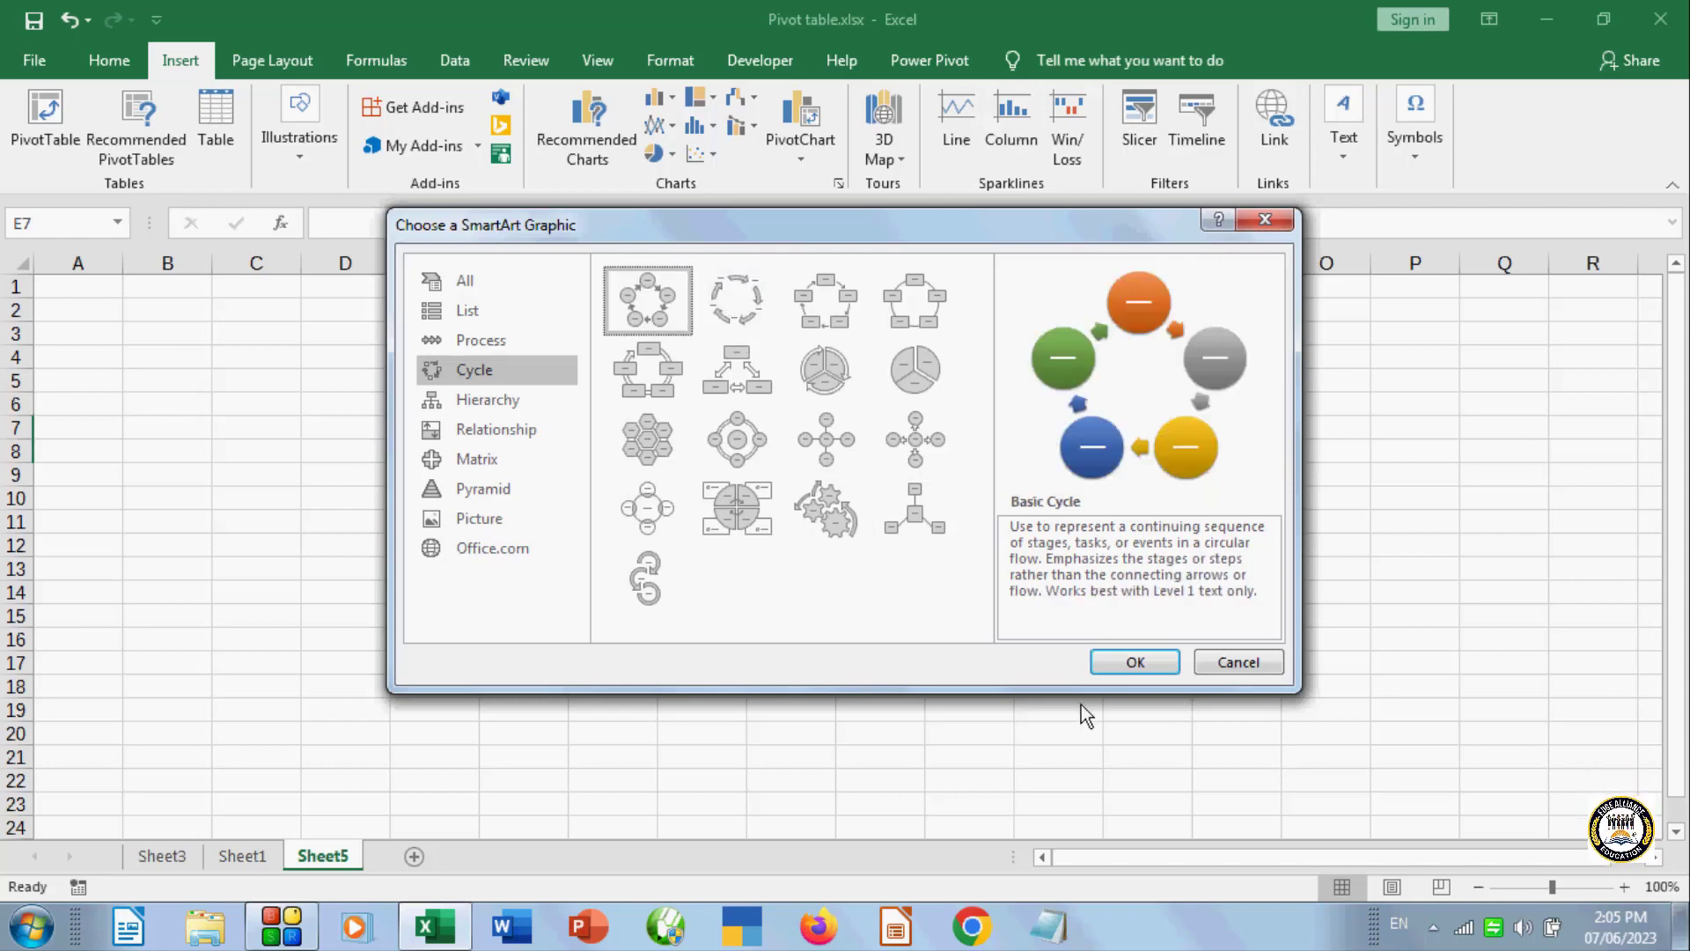
click(1133, 666)
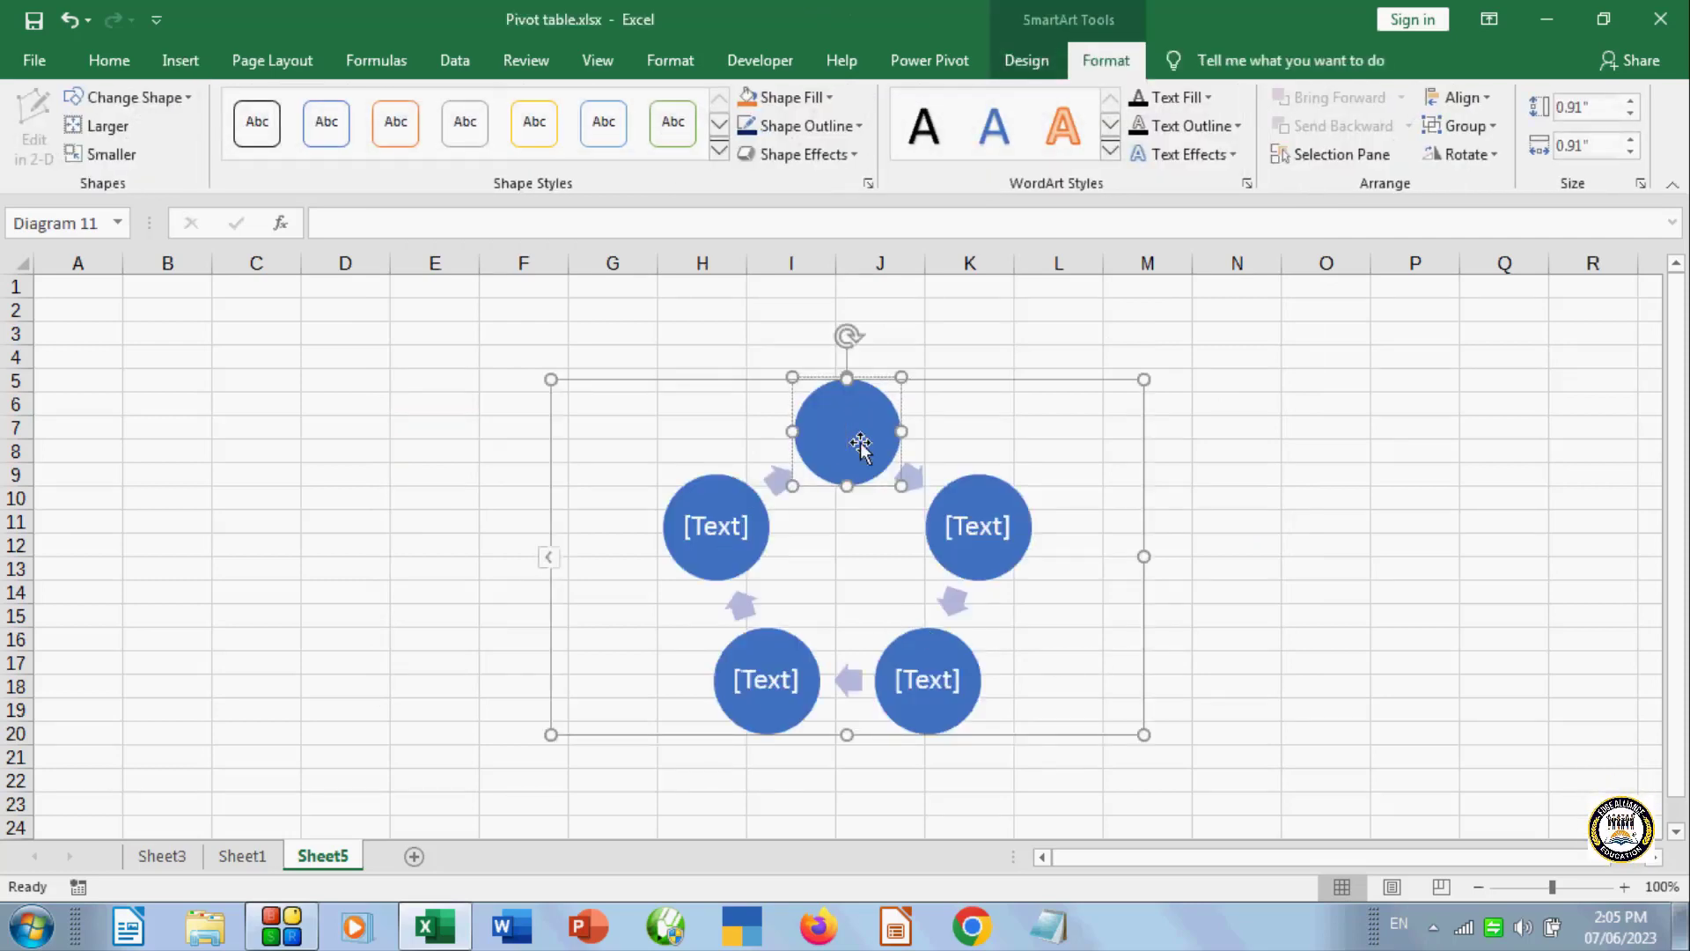
- Label the cycle's top circle "hindi" and the following circle clockwise "english"
text(hindi)
click(969, 527)
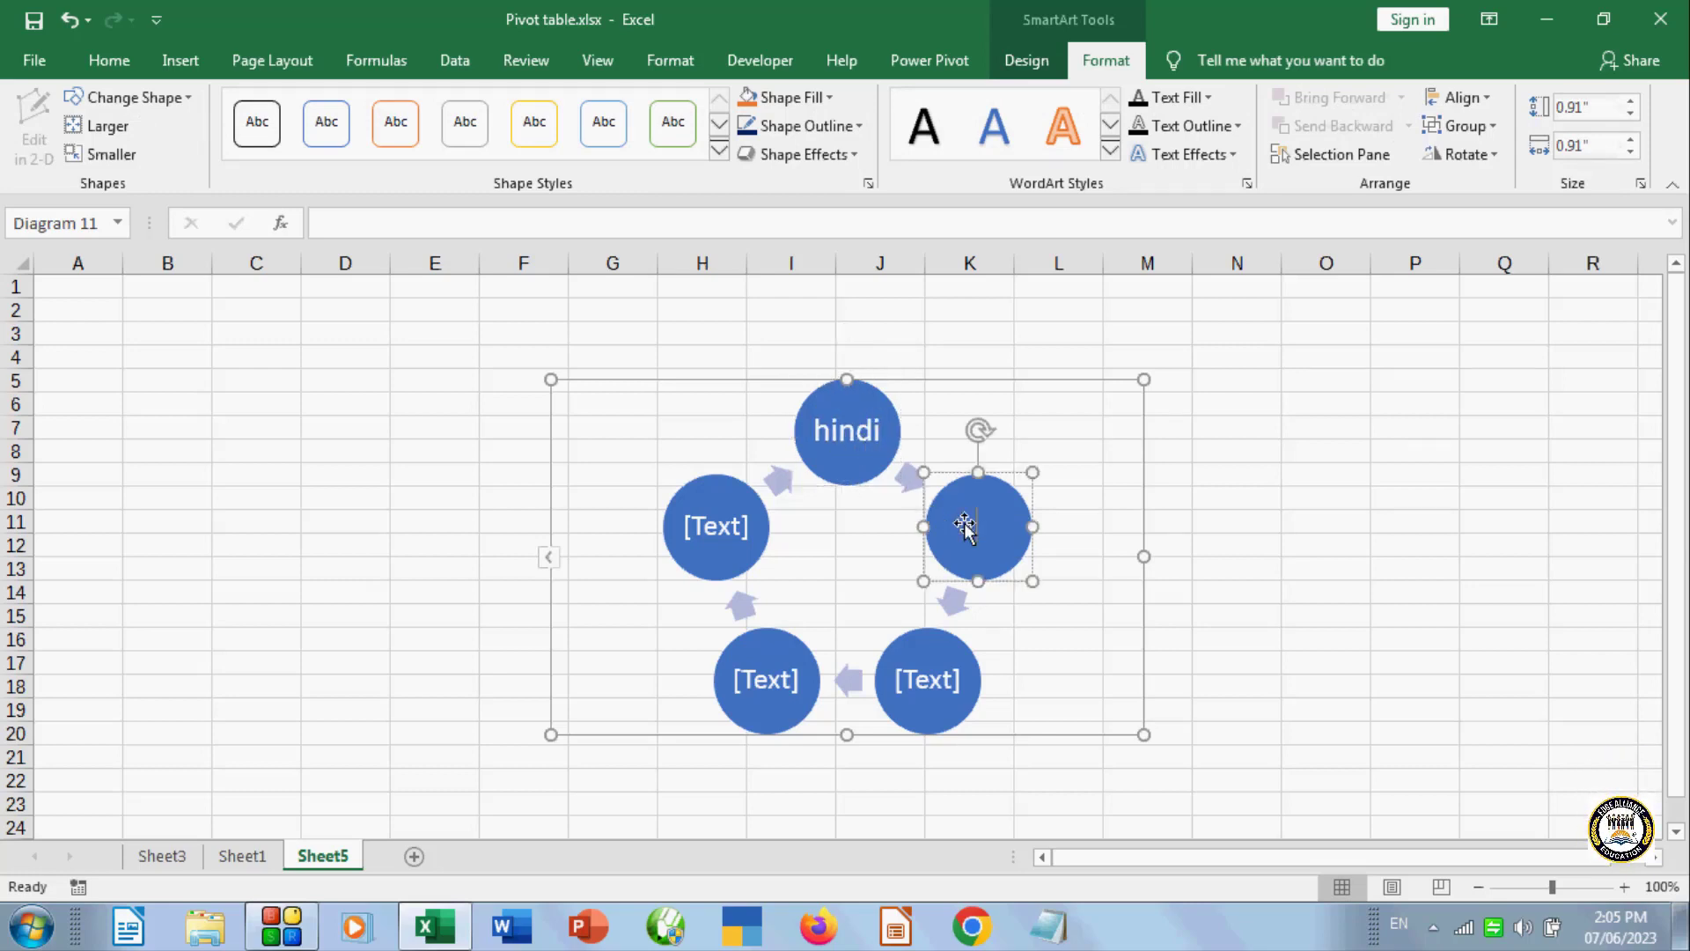
text(english)
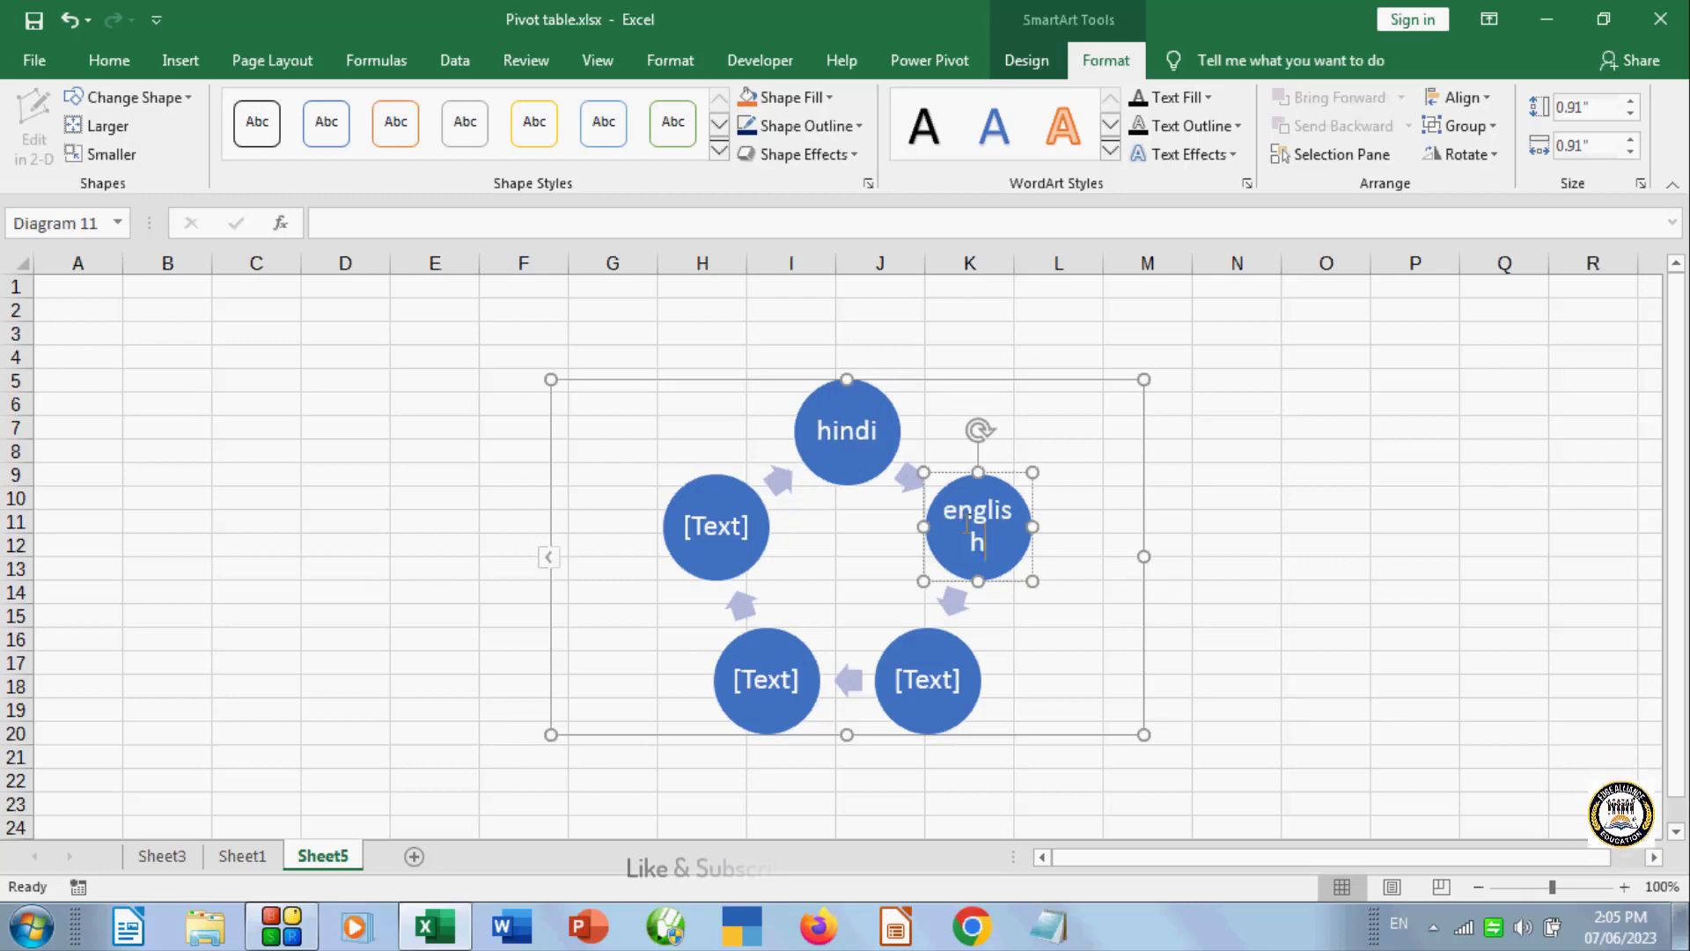
click(936, 690)
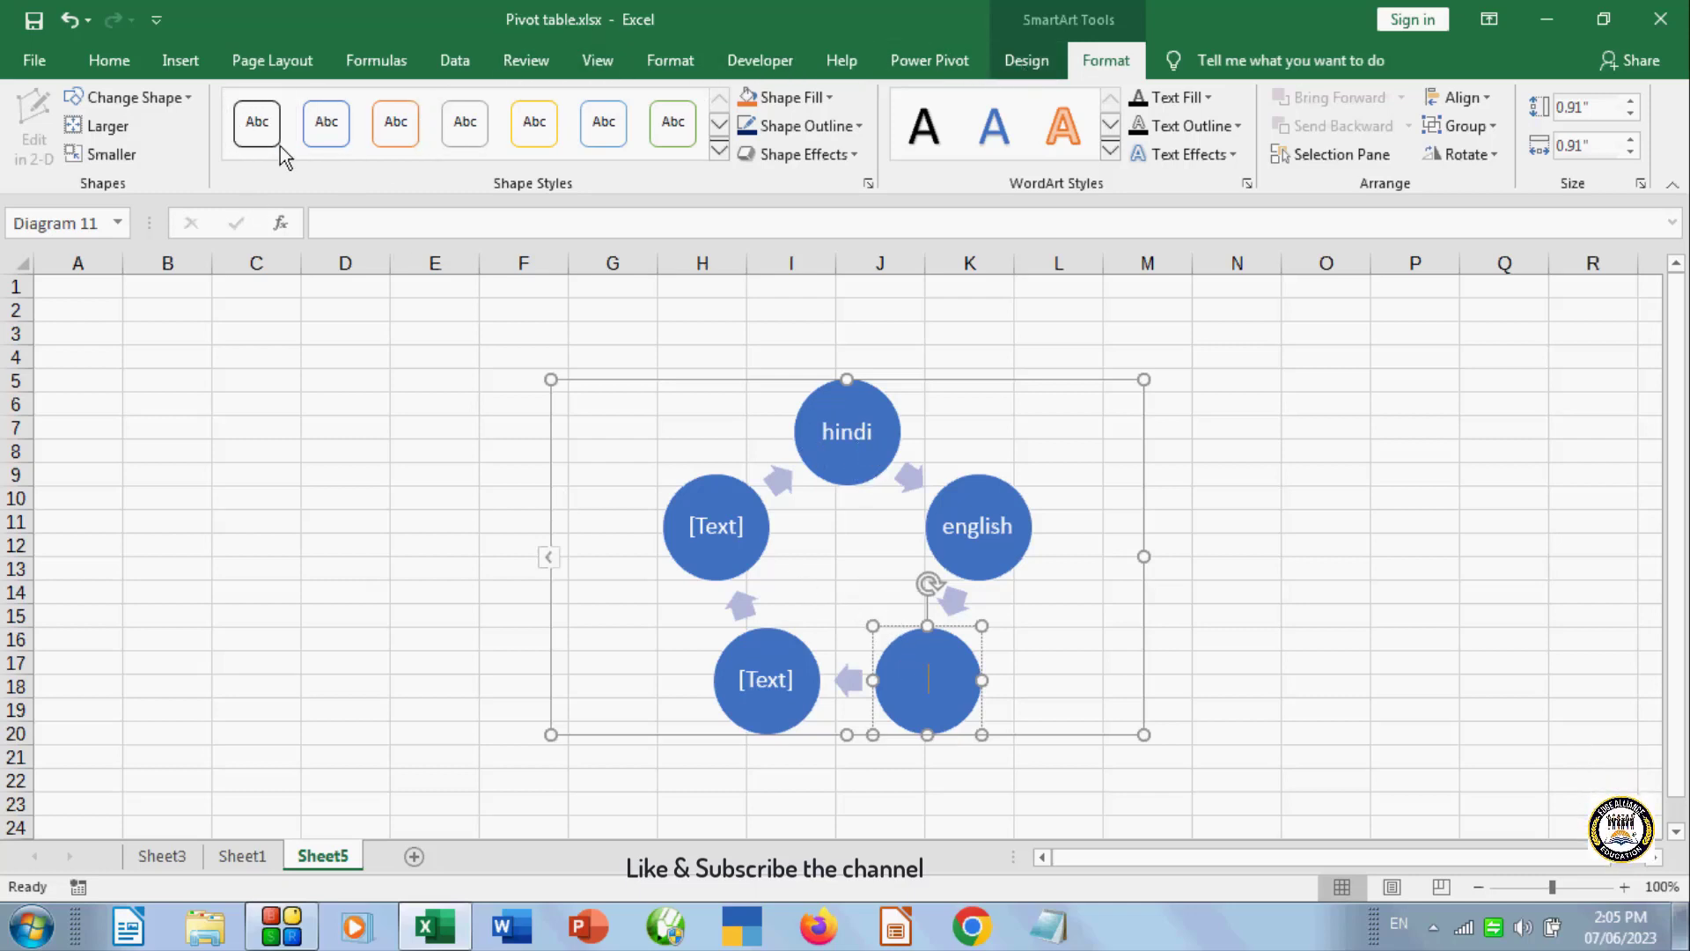
- Change the SmartArt graphic's layout to the radial cycle with outer circles on a ring around a central circle
click(1021, 63)
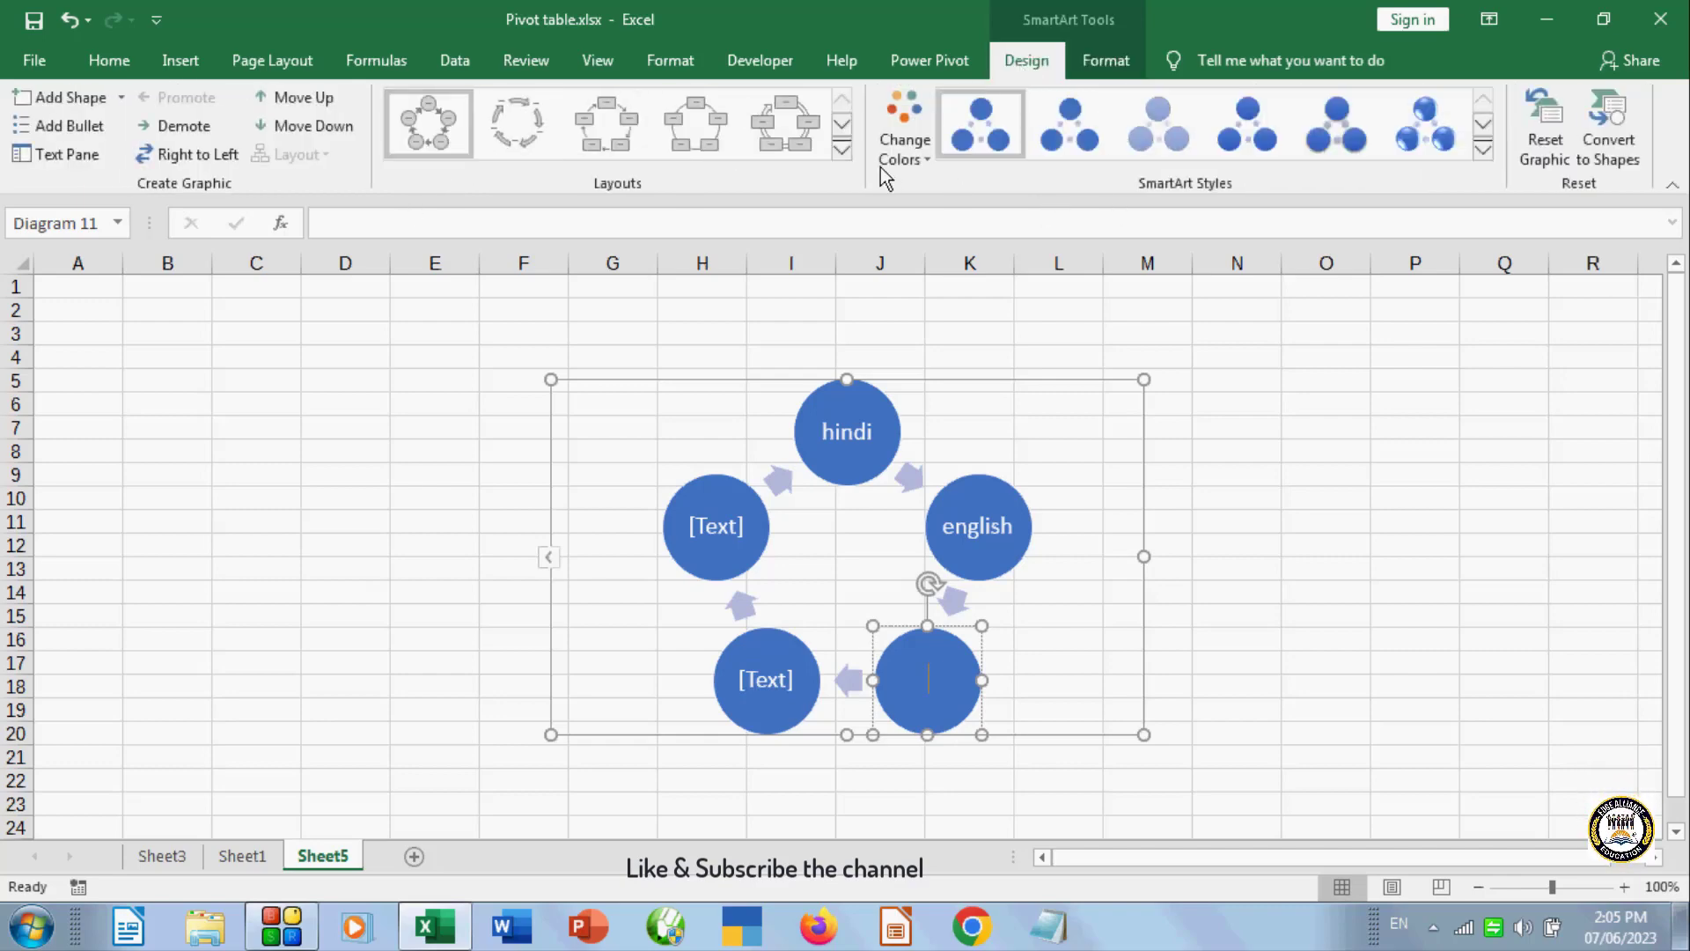
click(839, 155)
click(789, 198)
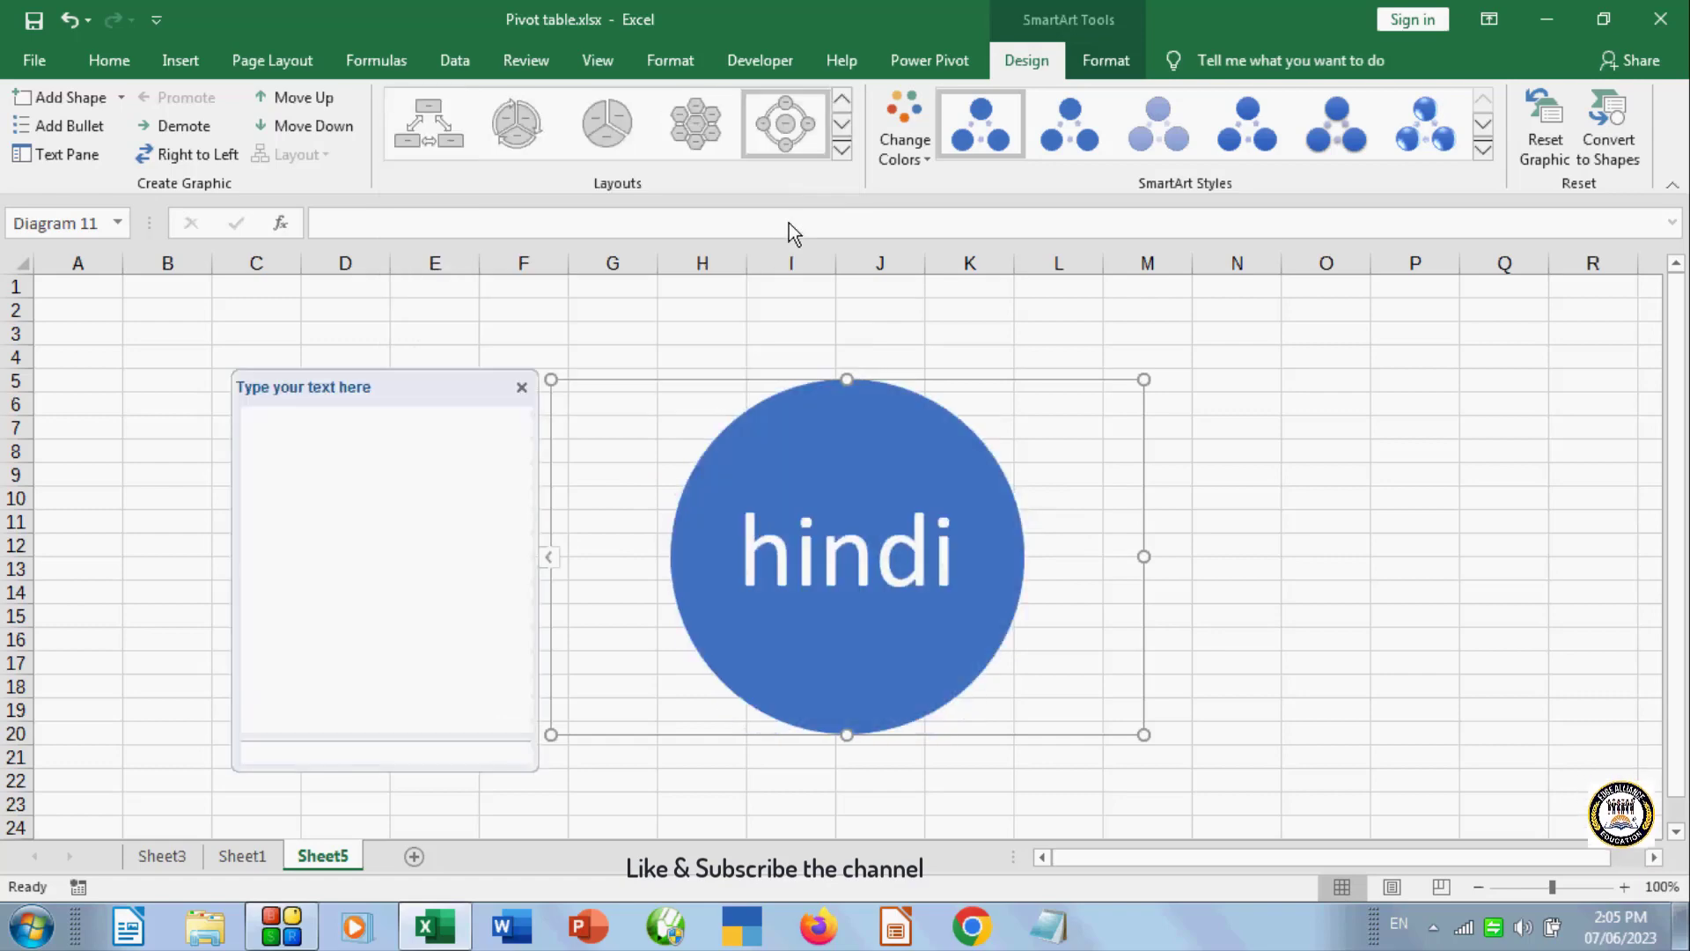
- Try other cycle layouts on the SmartArt graphic, including a segmented circle with arrows and boxes joined by double-headed arrows
click(528, 388)
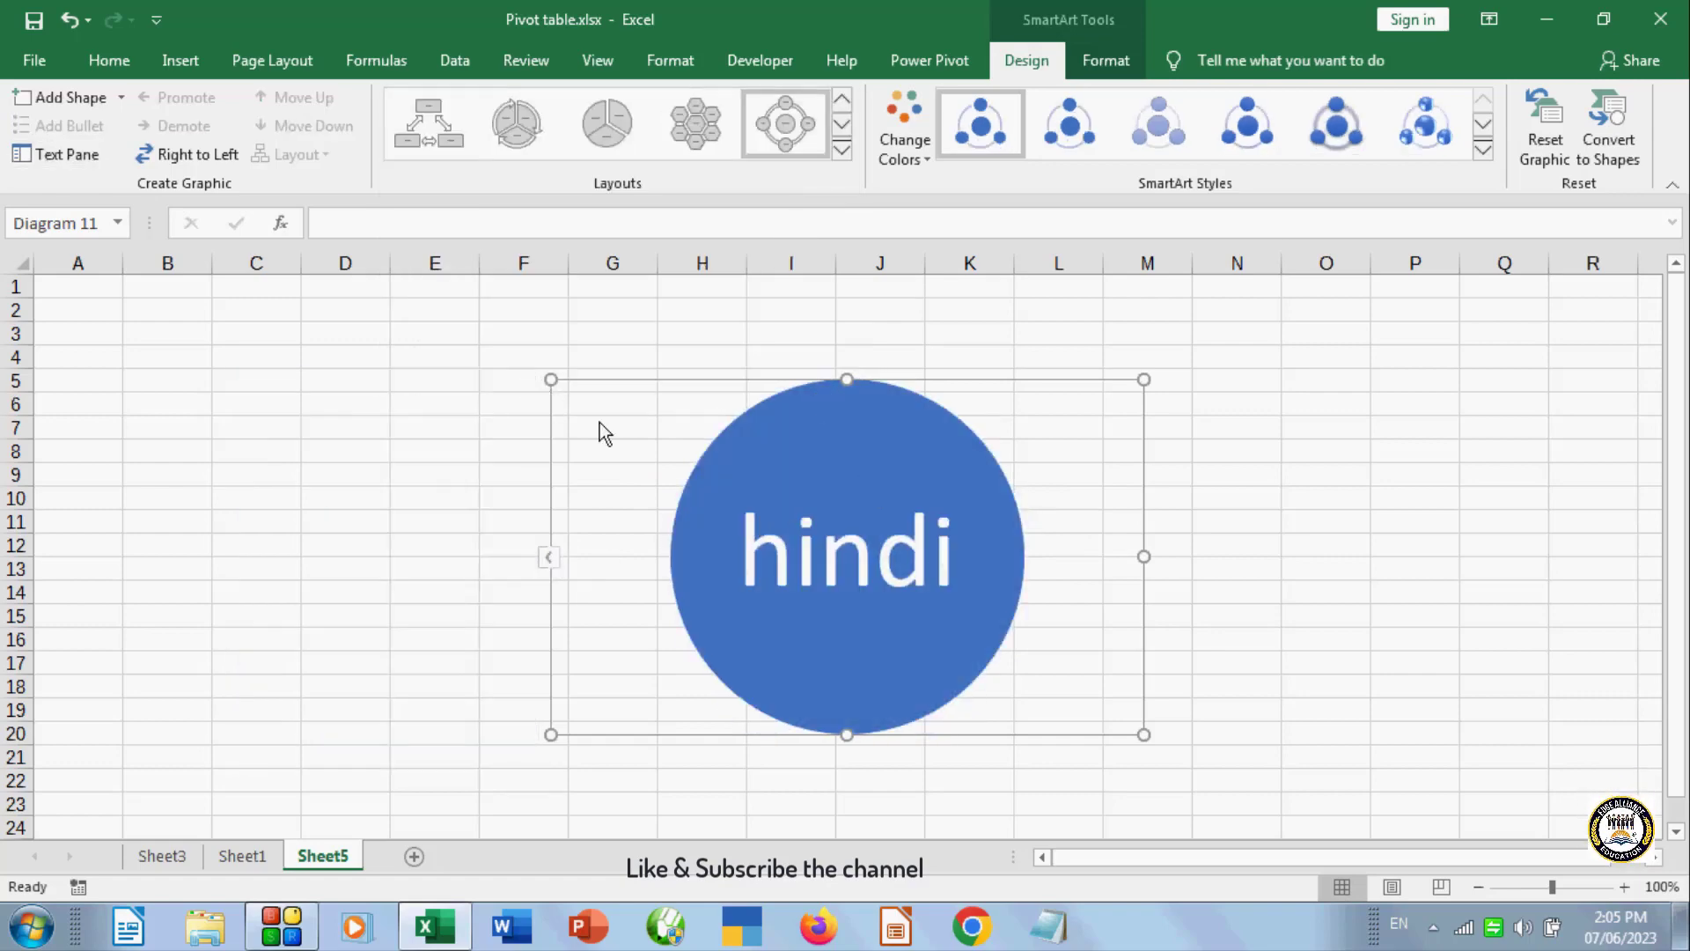
click(819, 546)
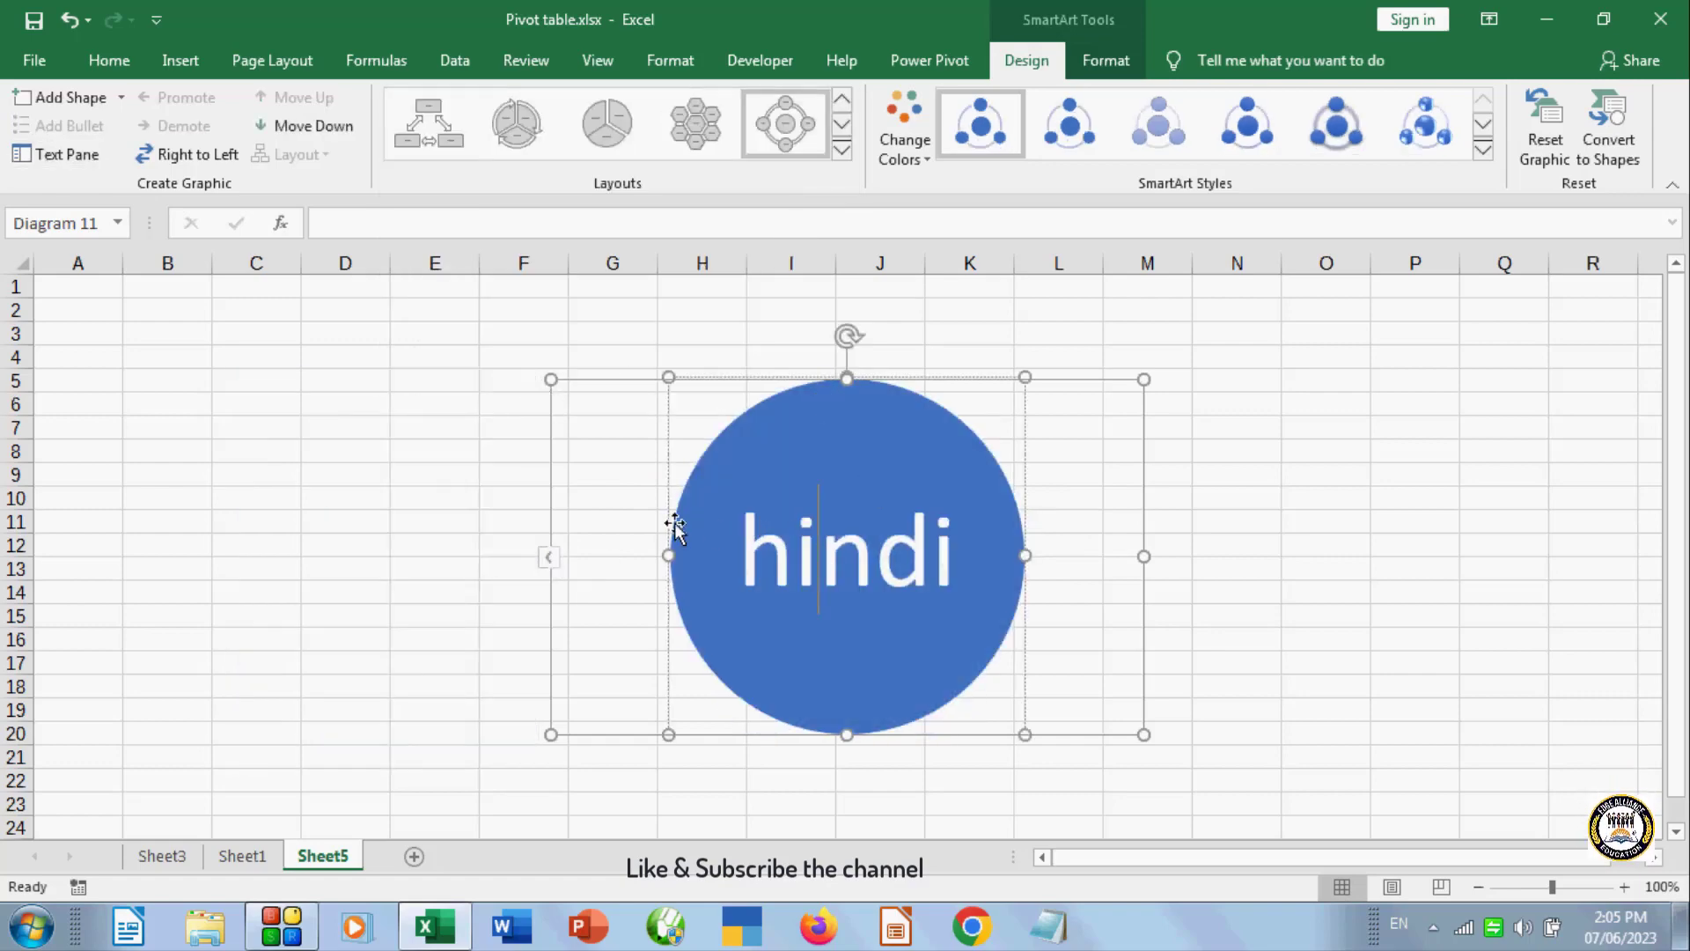
click(695, 123)
click(600, 128)
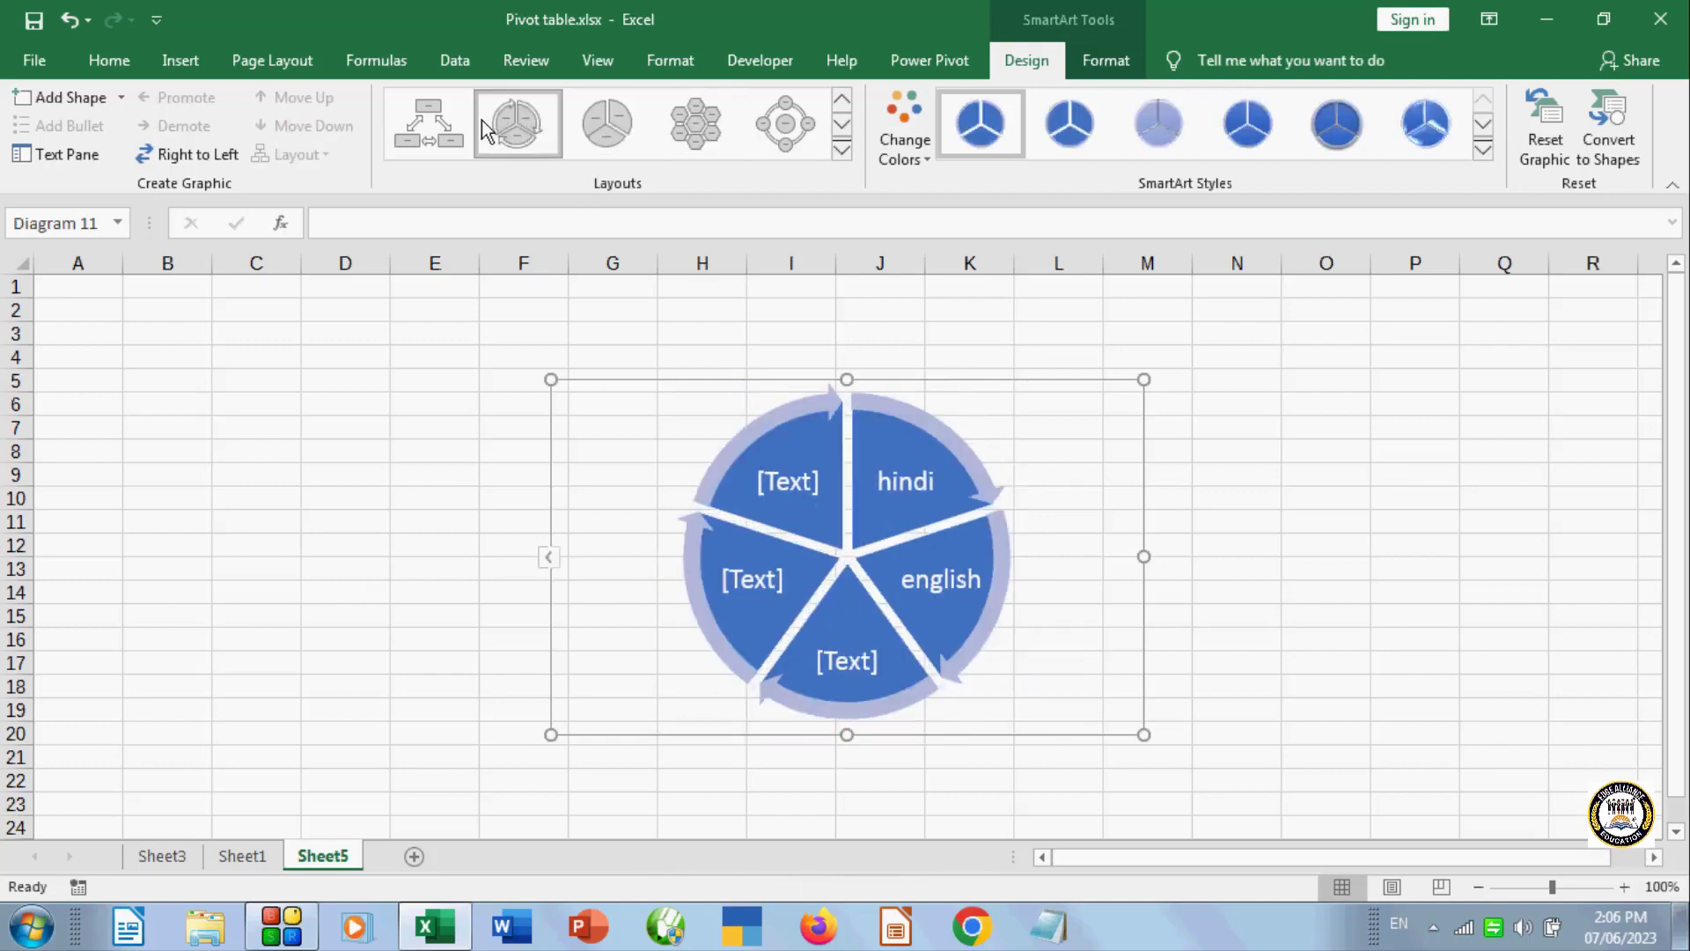
click(420, 128)
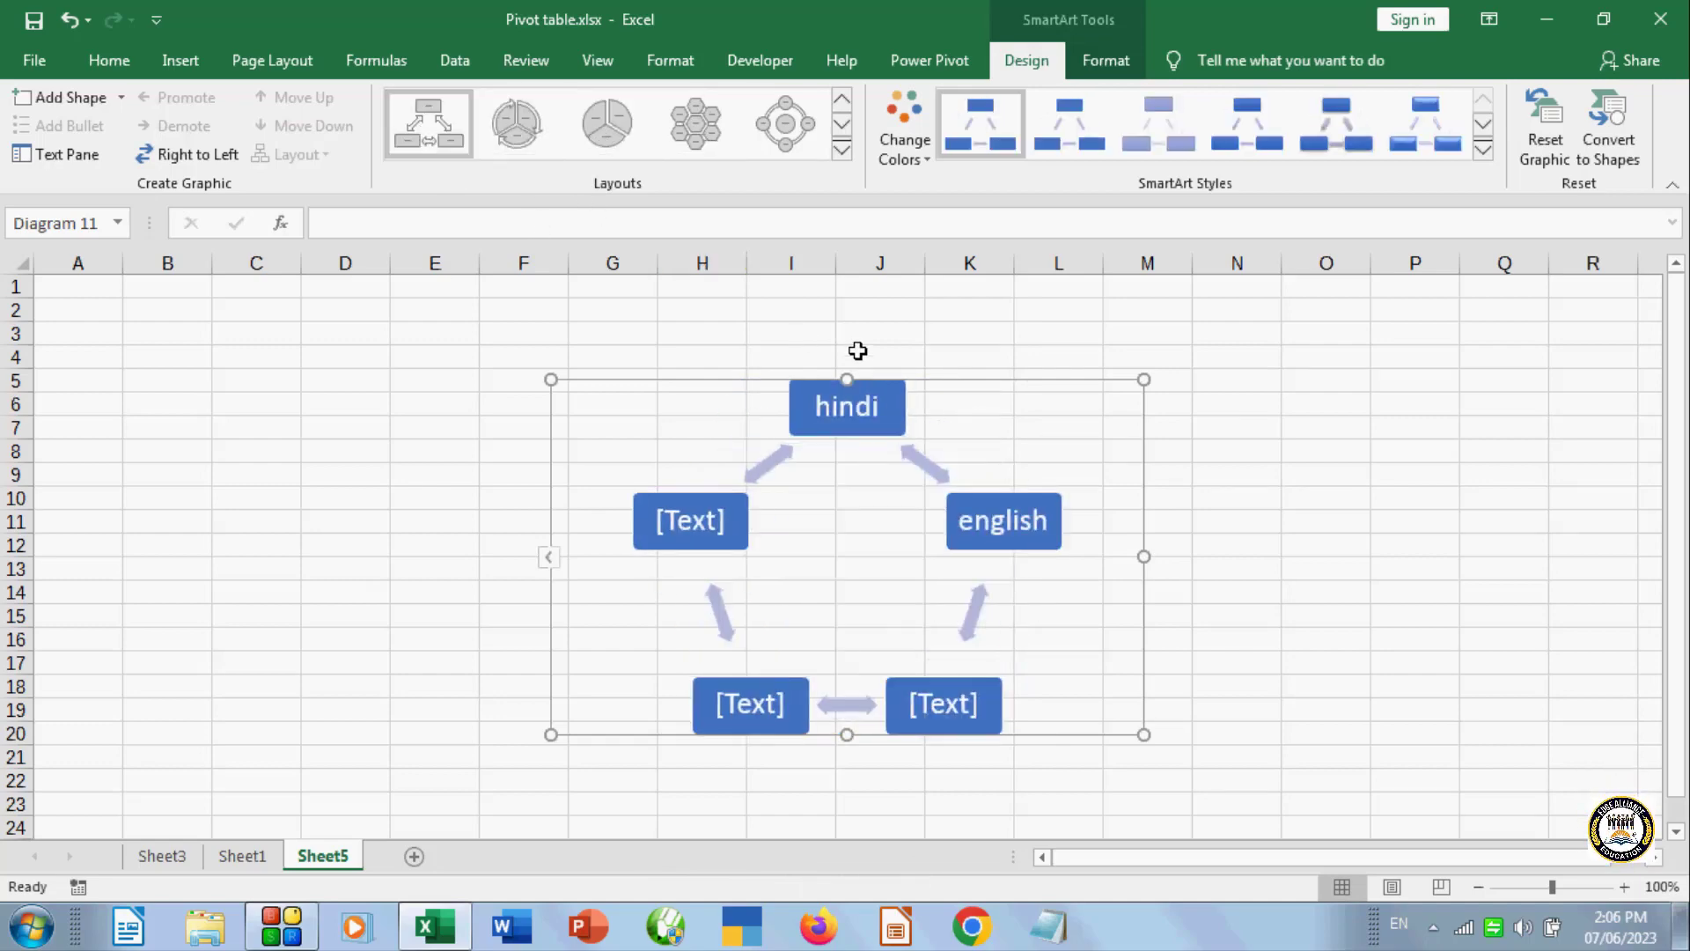
- Undo the layout changes, labels and insertion of the SmartArt graphic back to the block down arrow, and delete the arrow
key(ctrl+z)
key(ctrl+z)
key(ctrl+z)
key(ctrl+z)
key(ctrl+z)
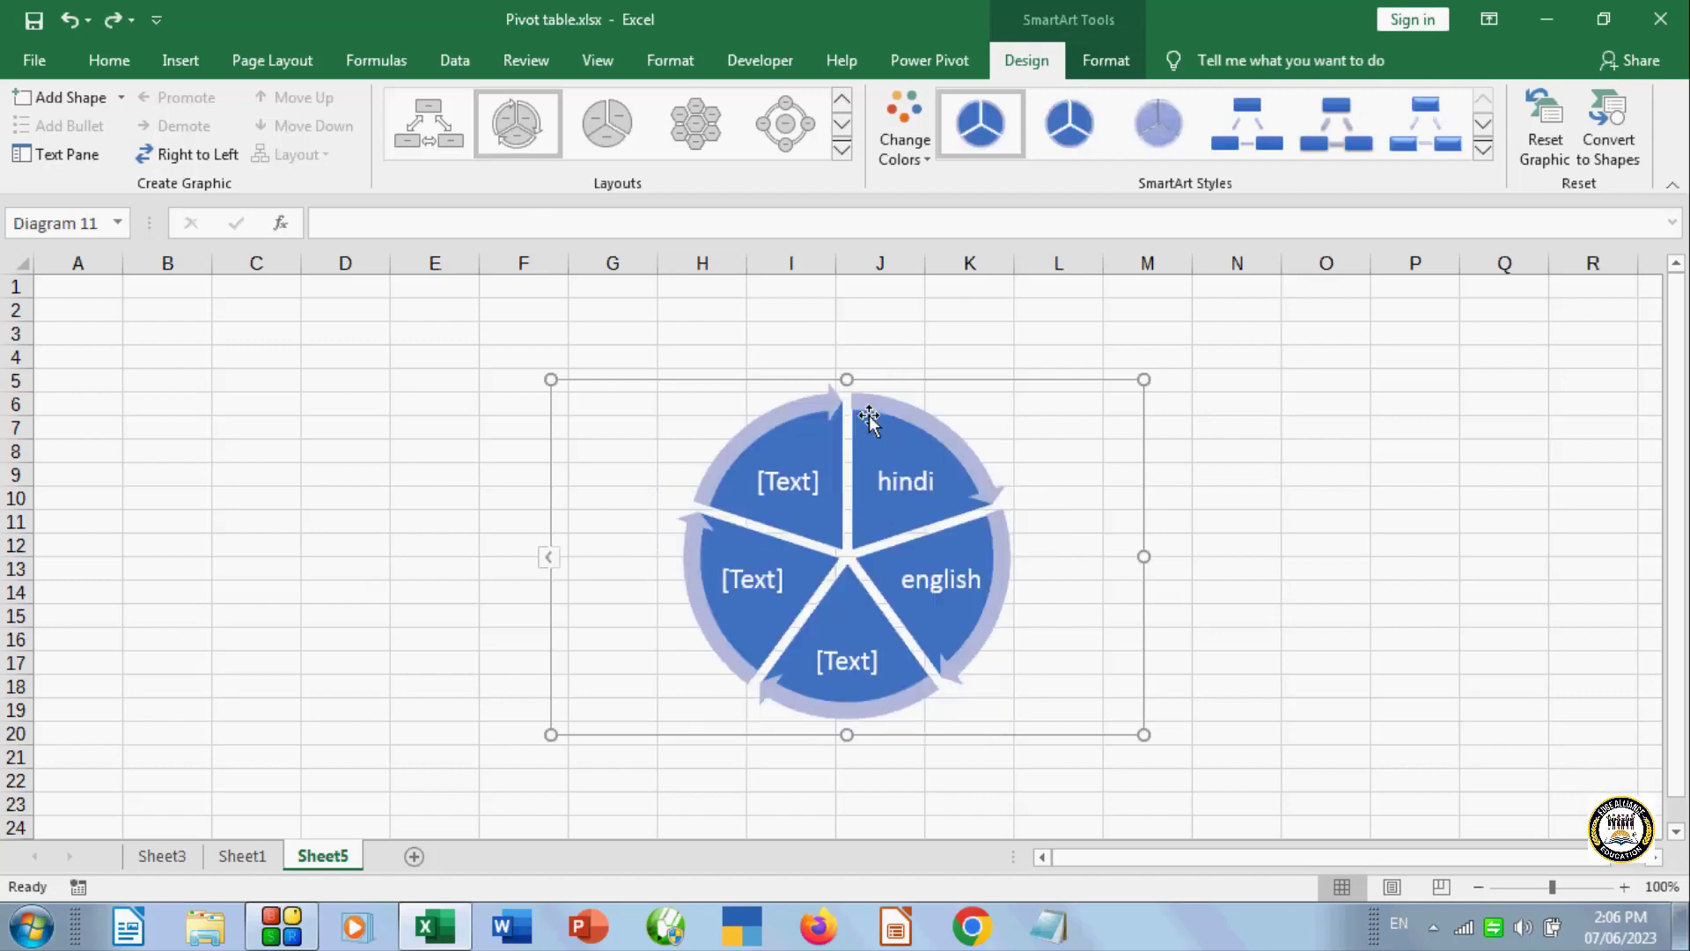
key(ctrl+z)
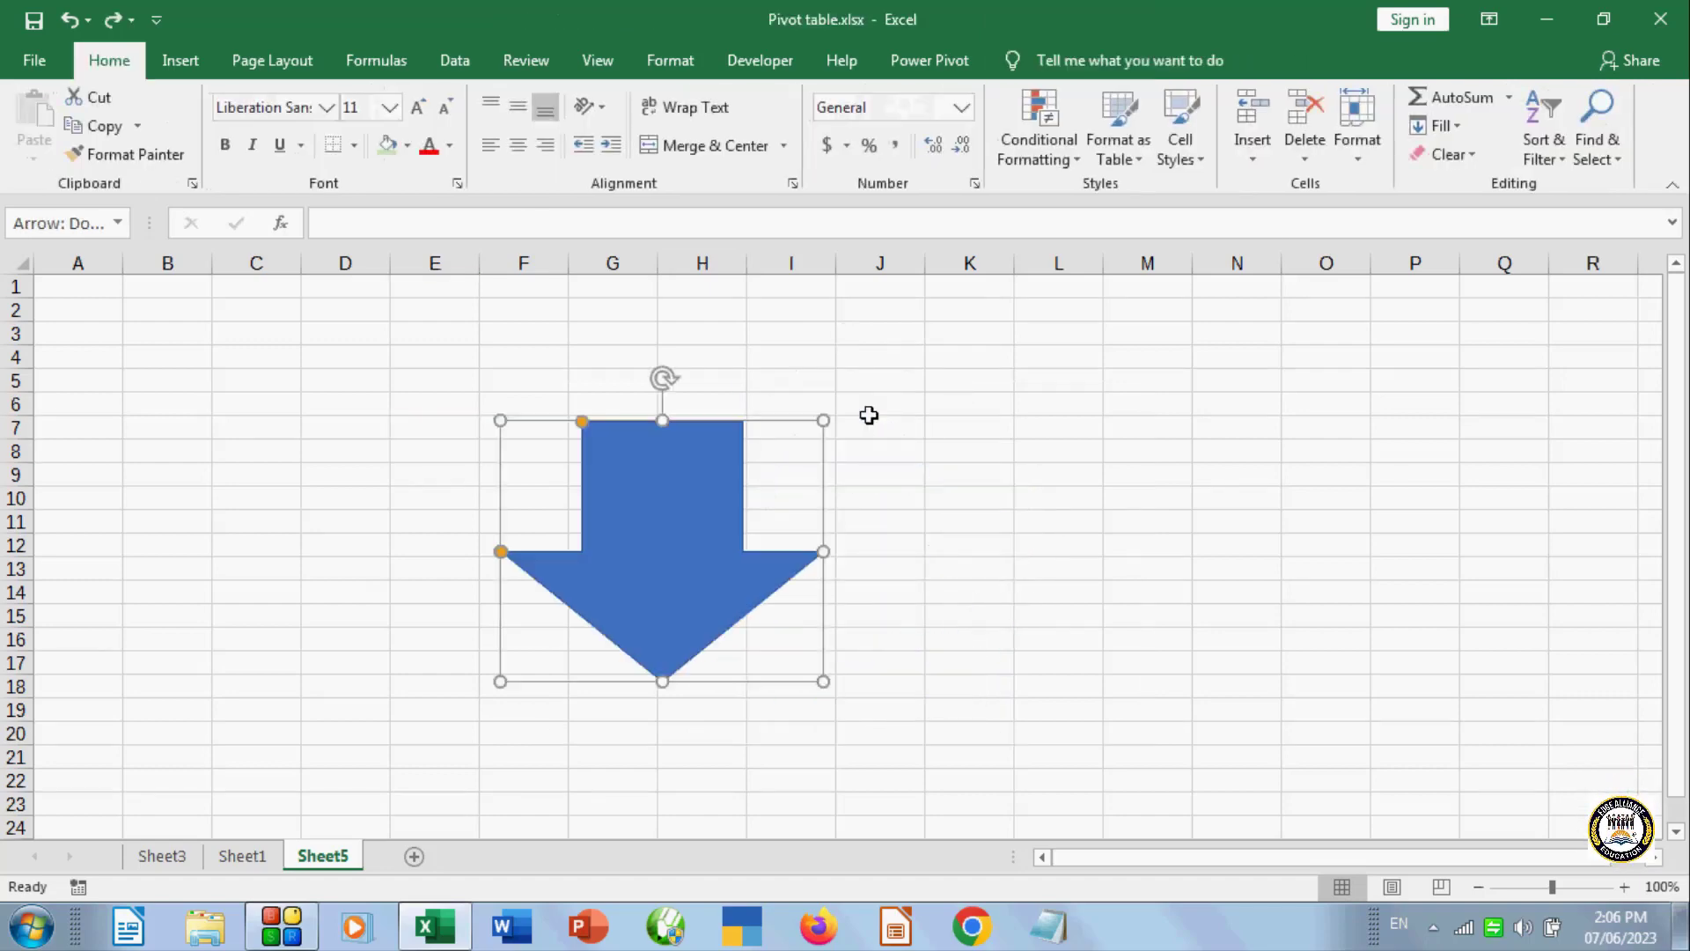
key(Delete)
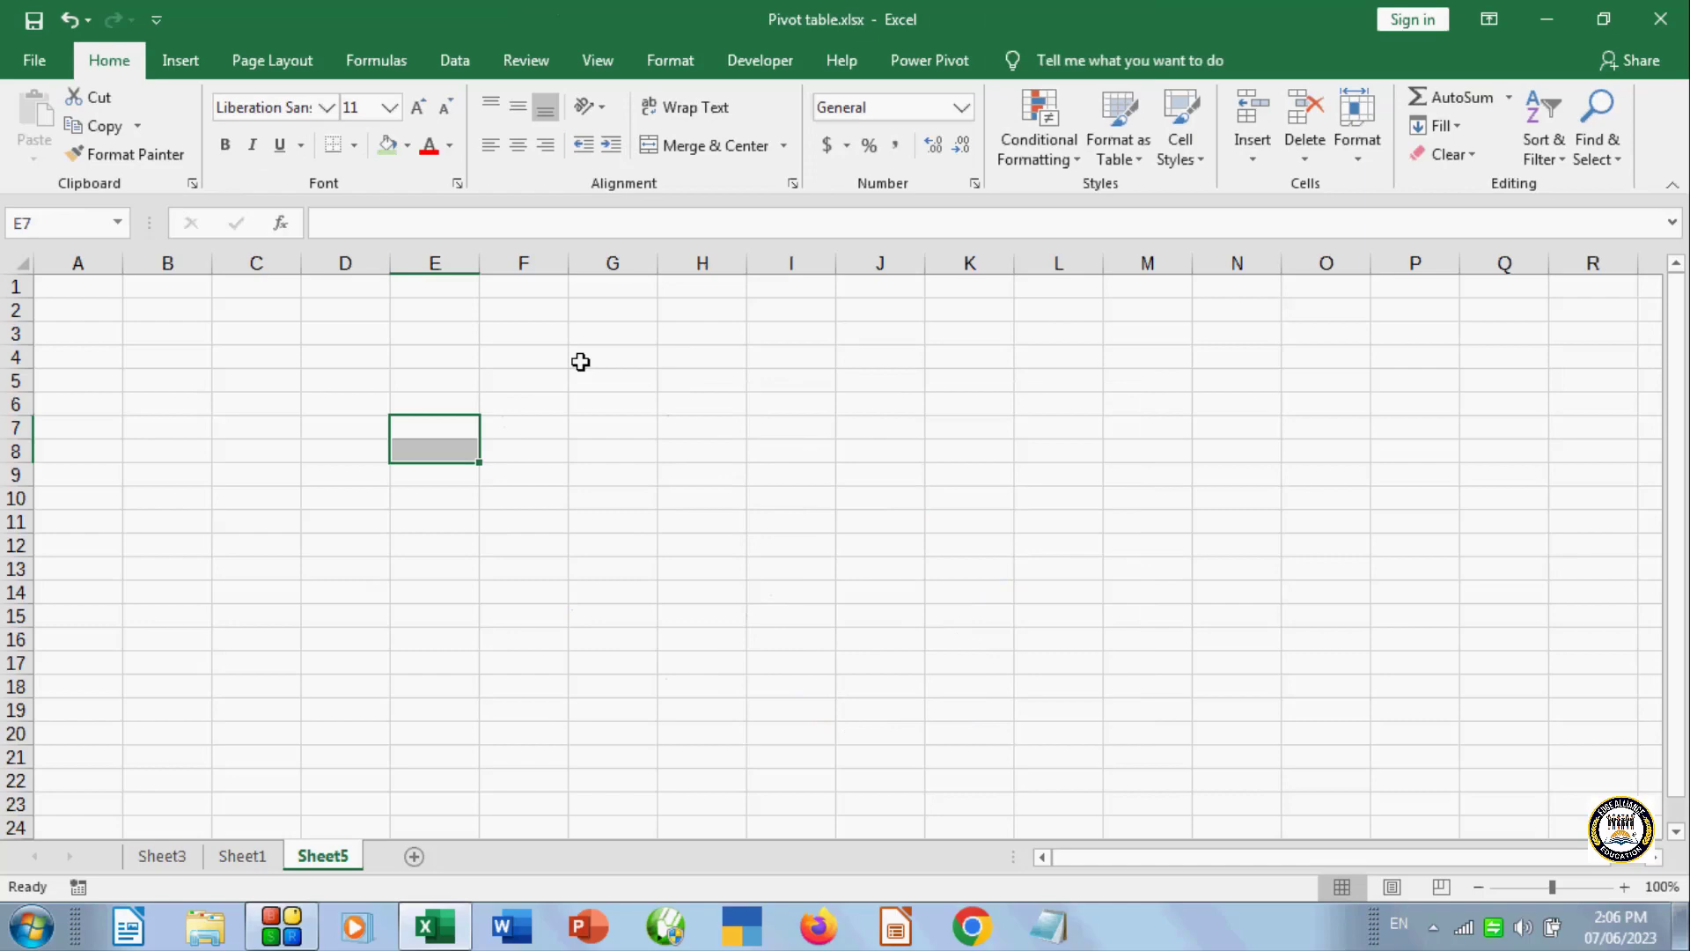
- Insert a Basic Radial SmartArt graphic from the Cycle category
click(180, 62)
click(313, 154)
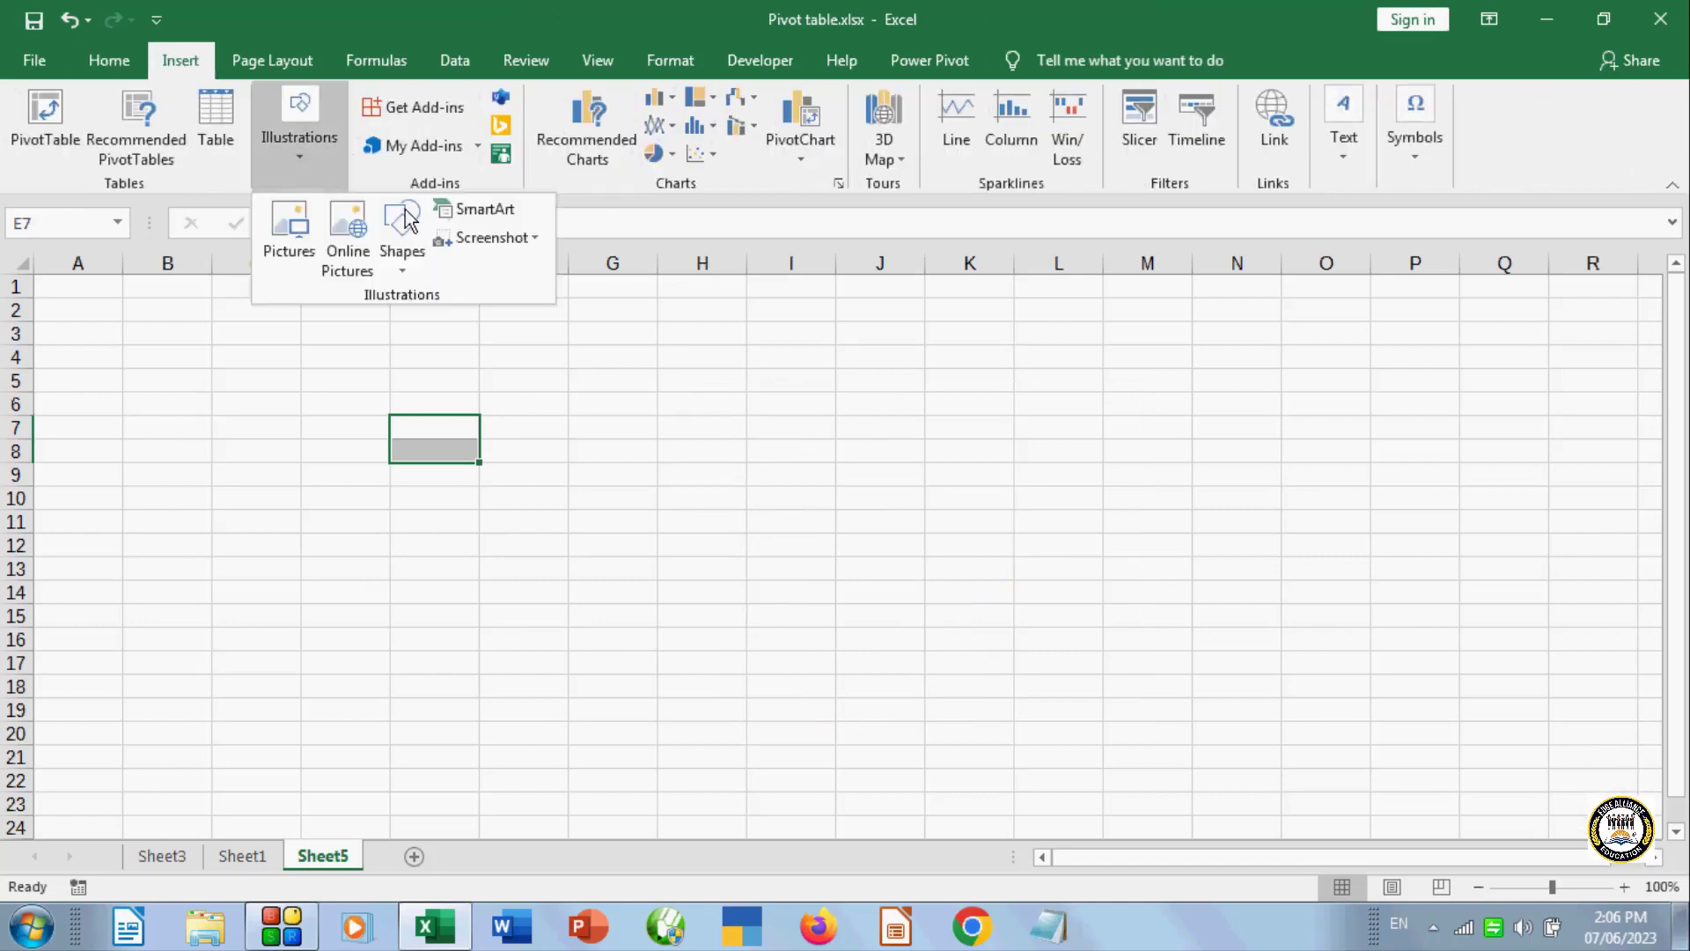
click(461, 208)
click(497, 370)
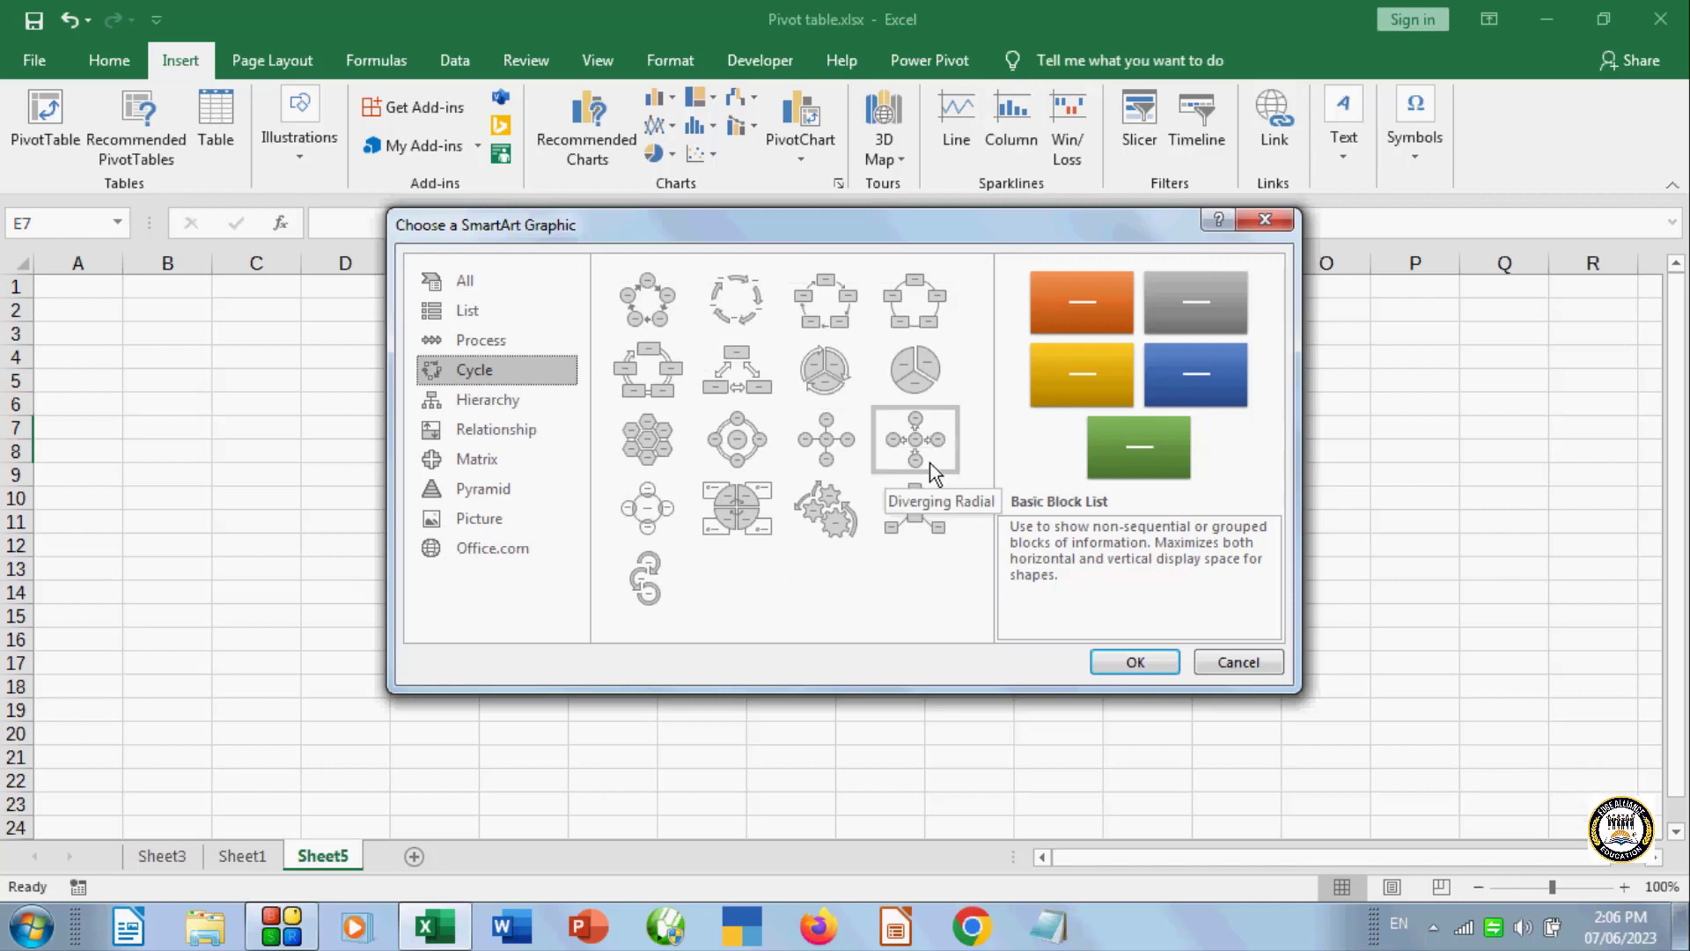
click(835, 440)
click(1135, 662)
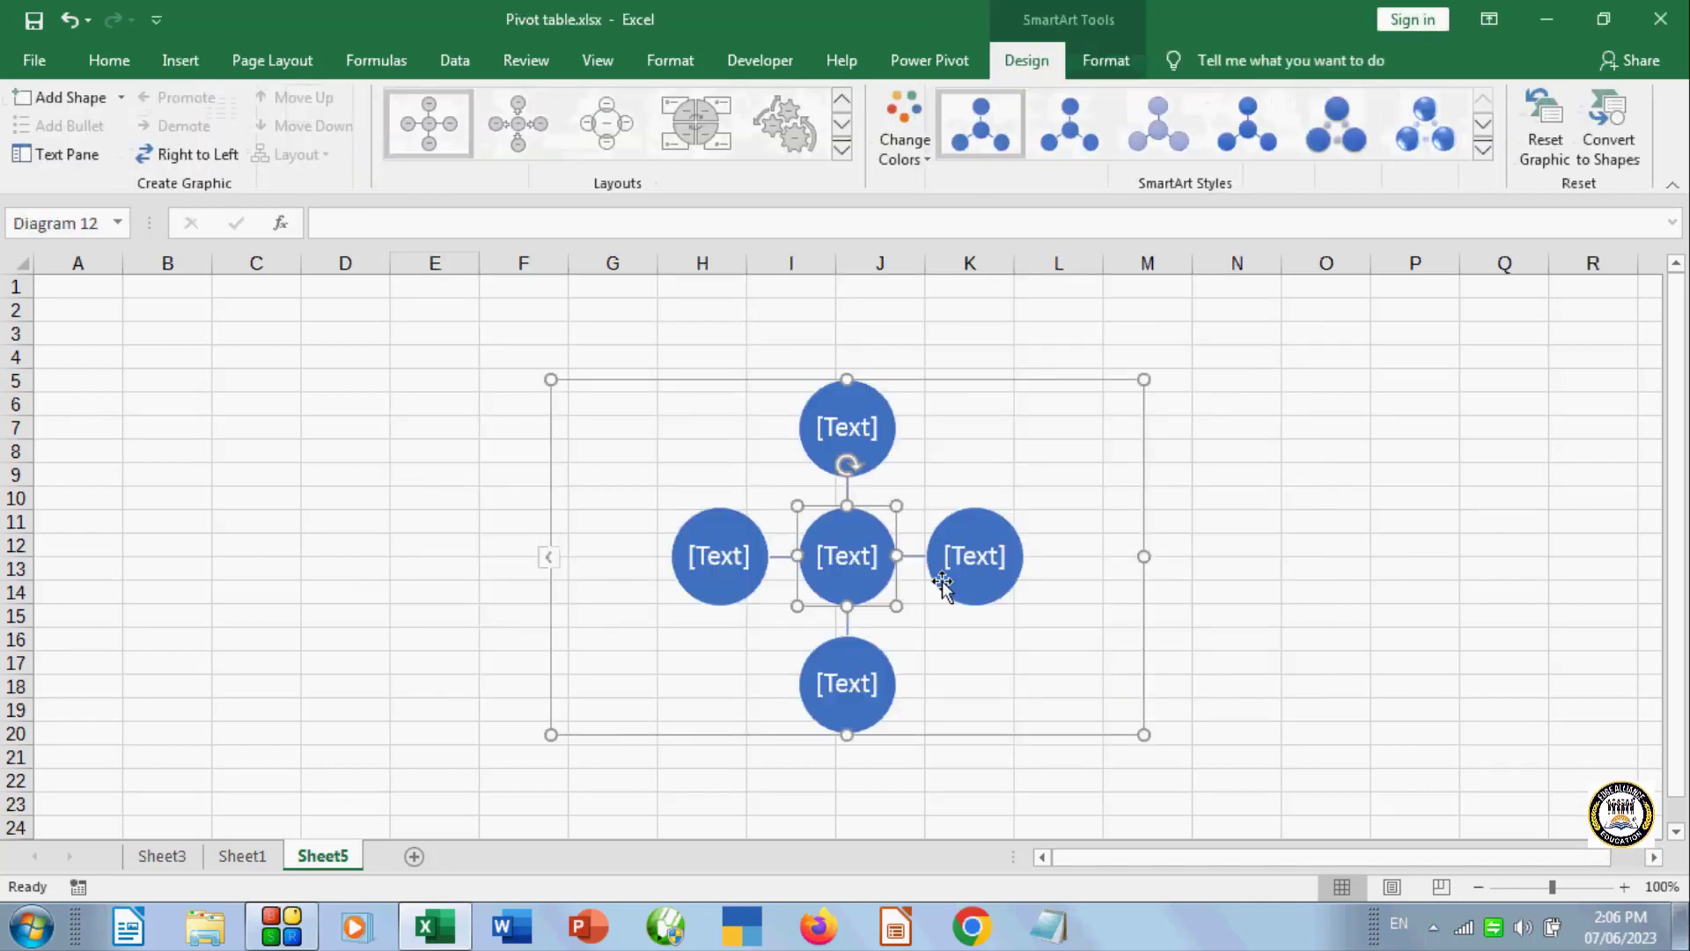
- Label the radial graphic's central circle "Type of emotions"
click(839, 546)
text(T)
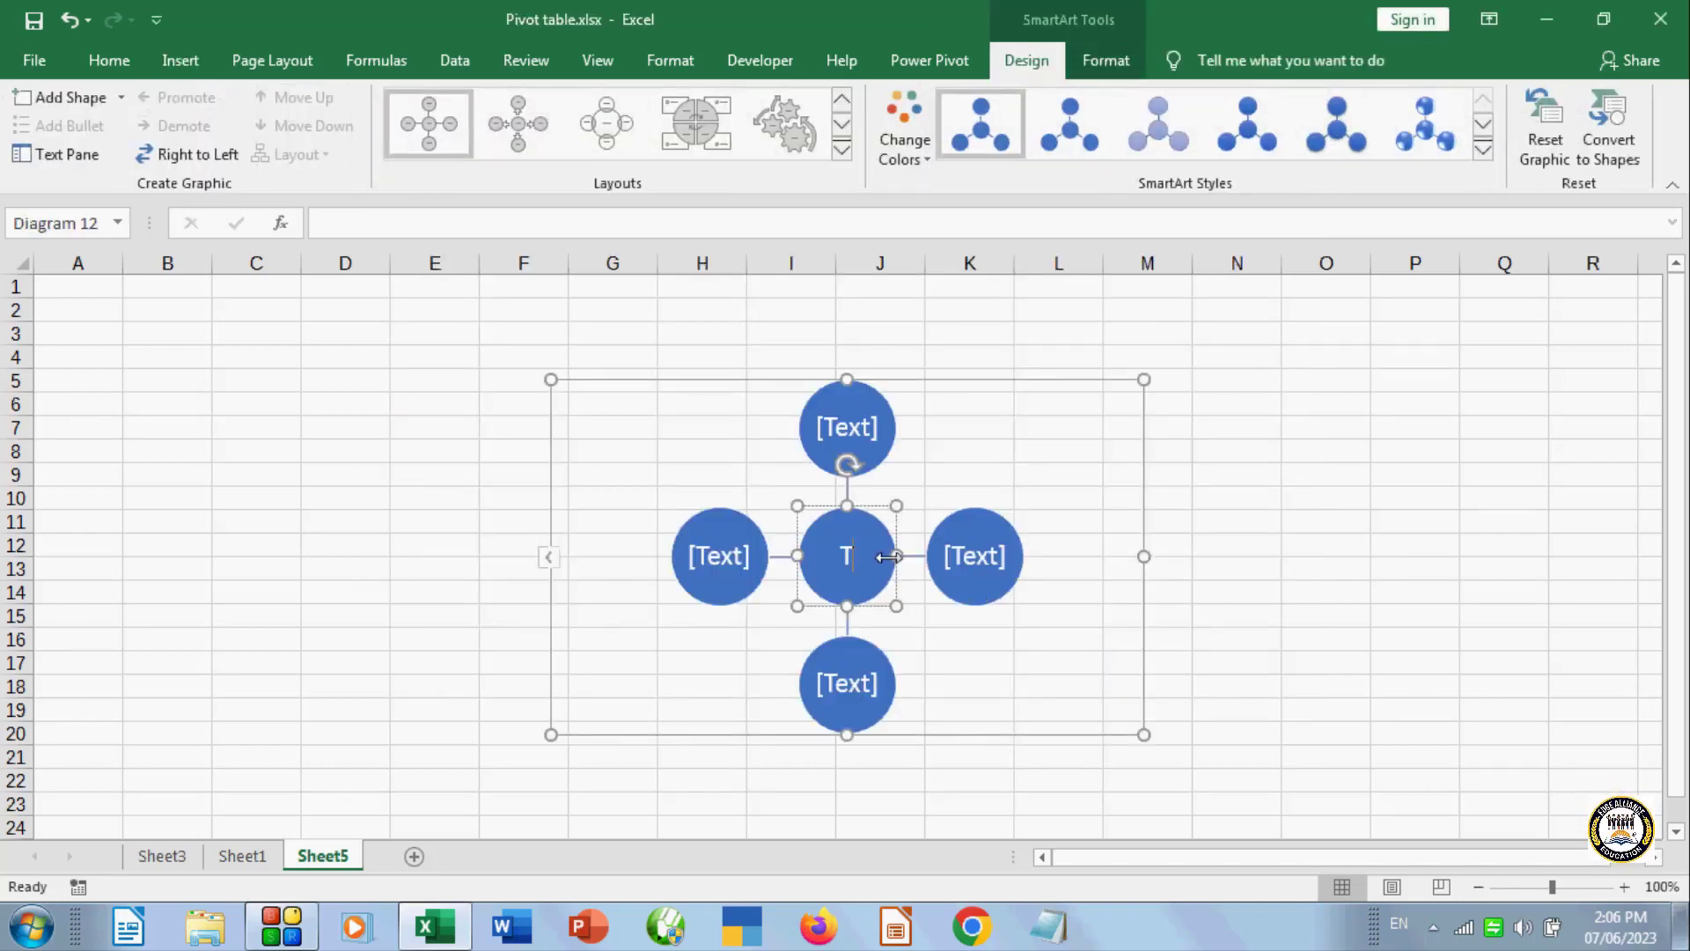
text(ype of)
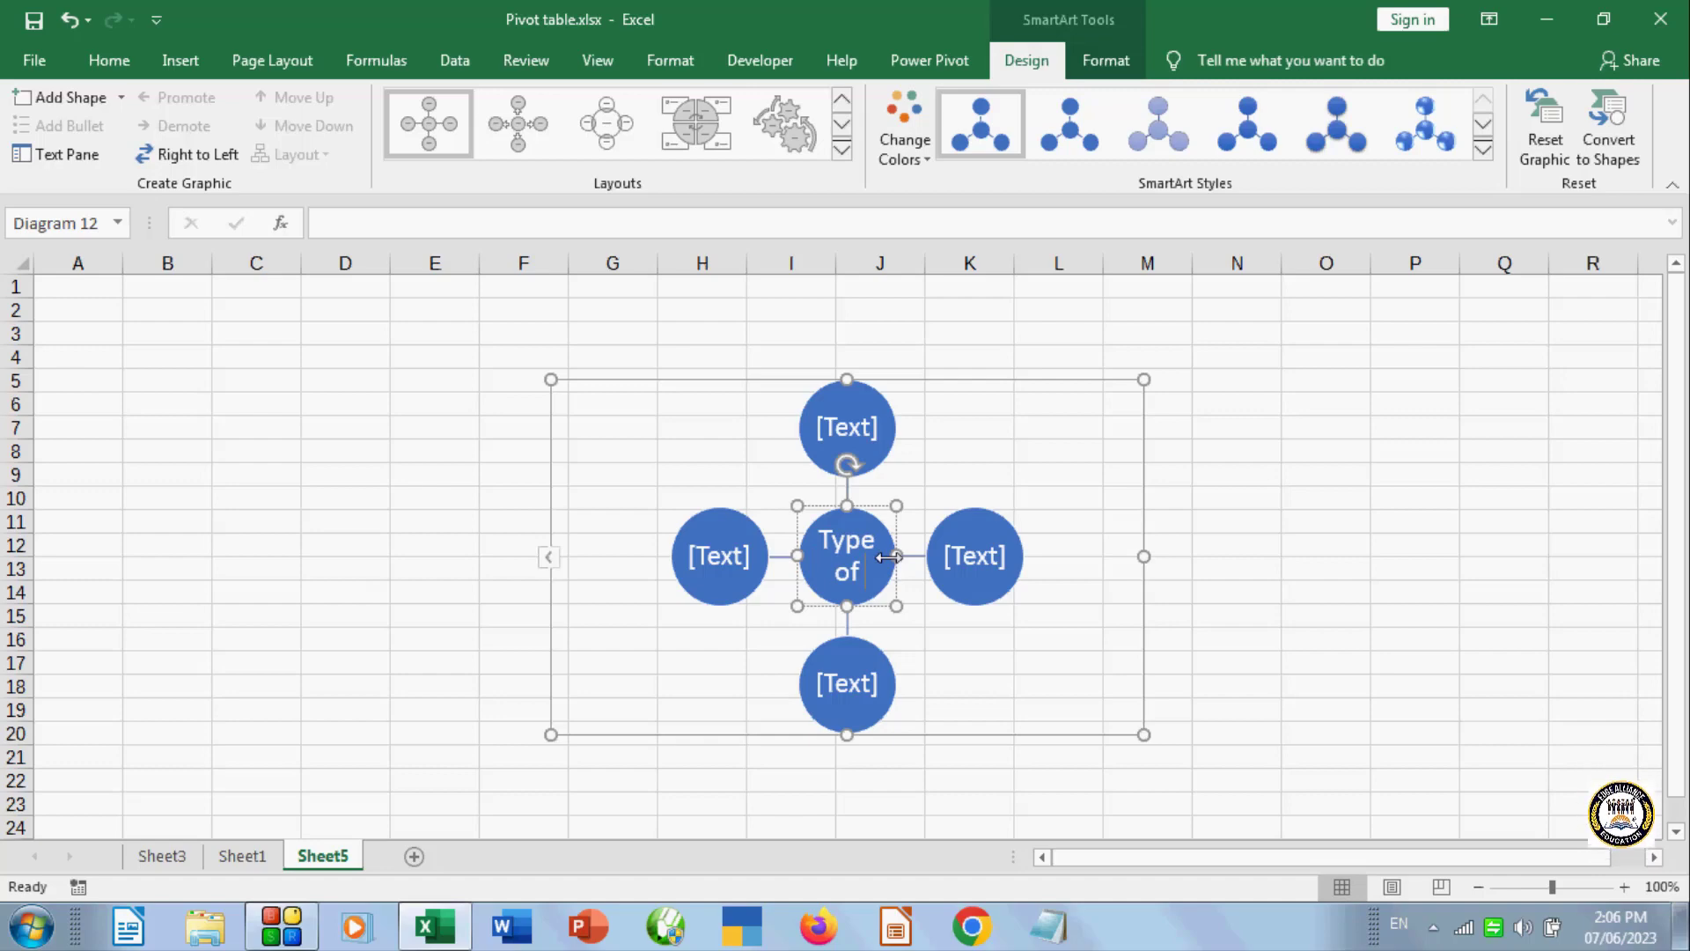
text( emotio)
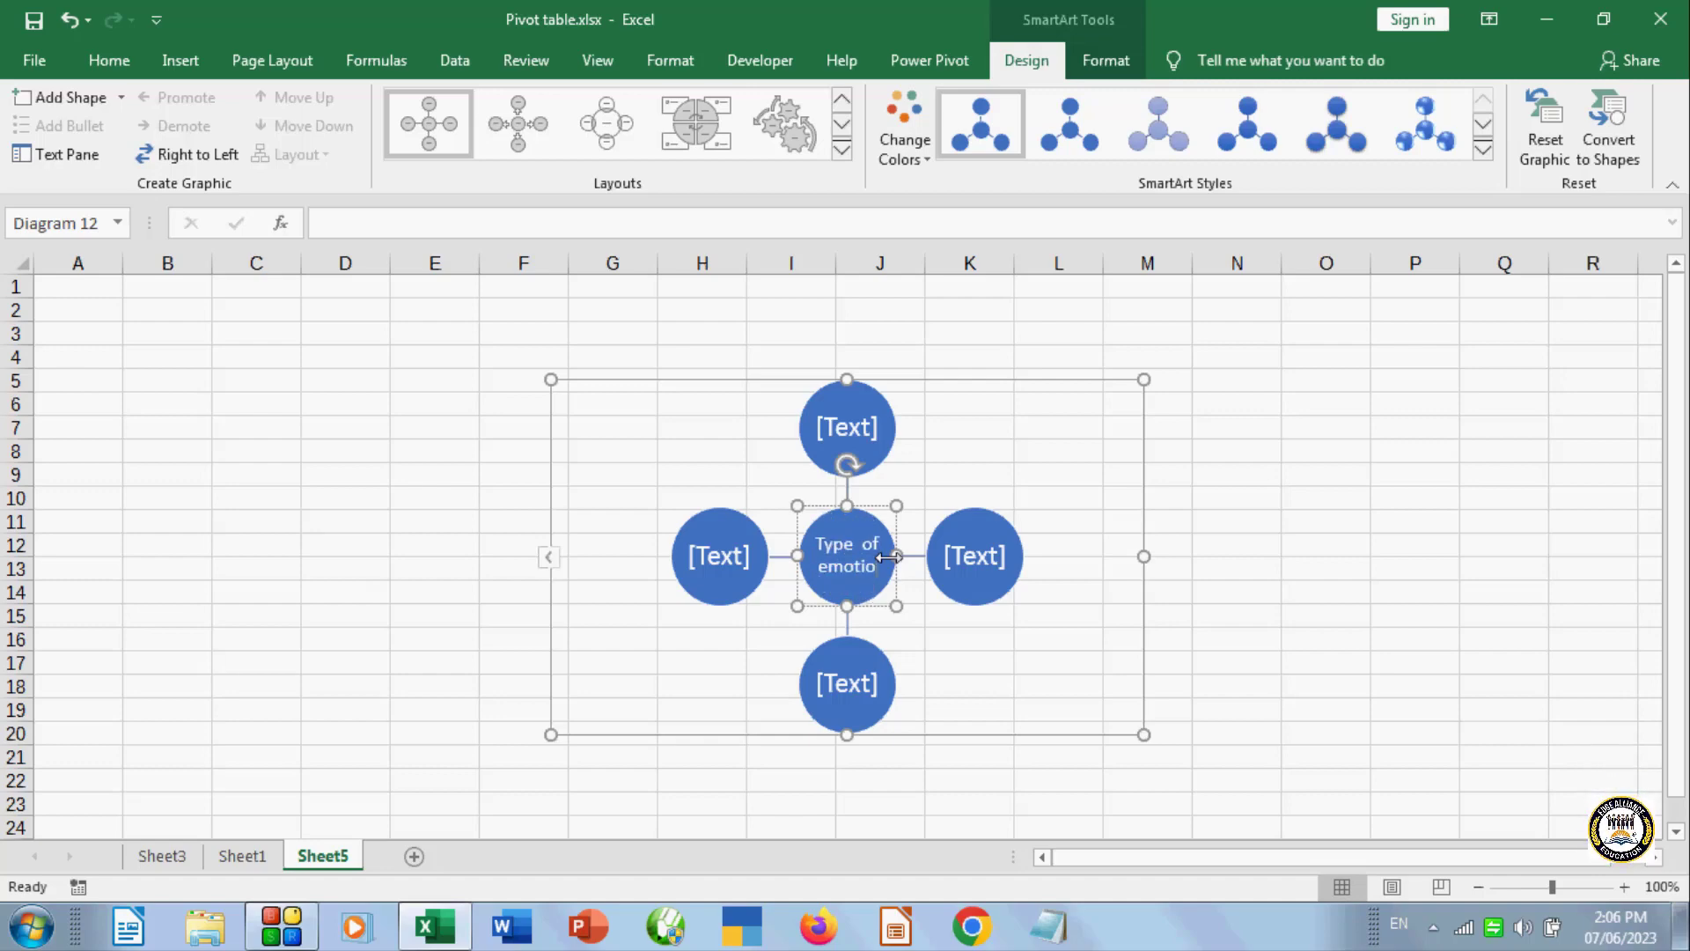
text(ns)
- Label the outer circles clockwise from the top "angry", "happy", "sad" and "smile"
click(973, 554)
text(hap)
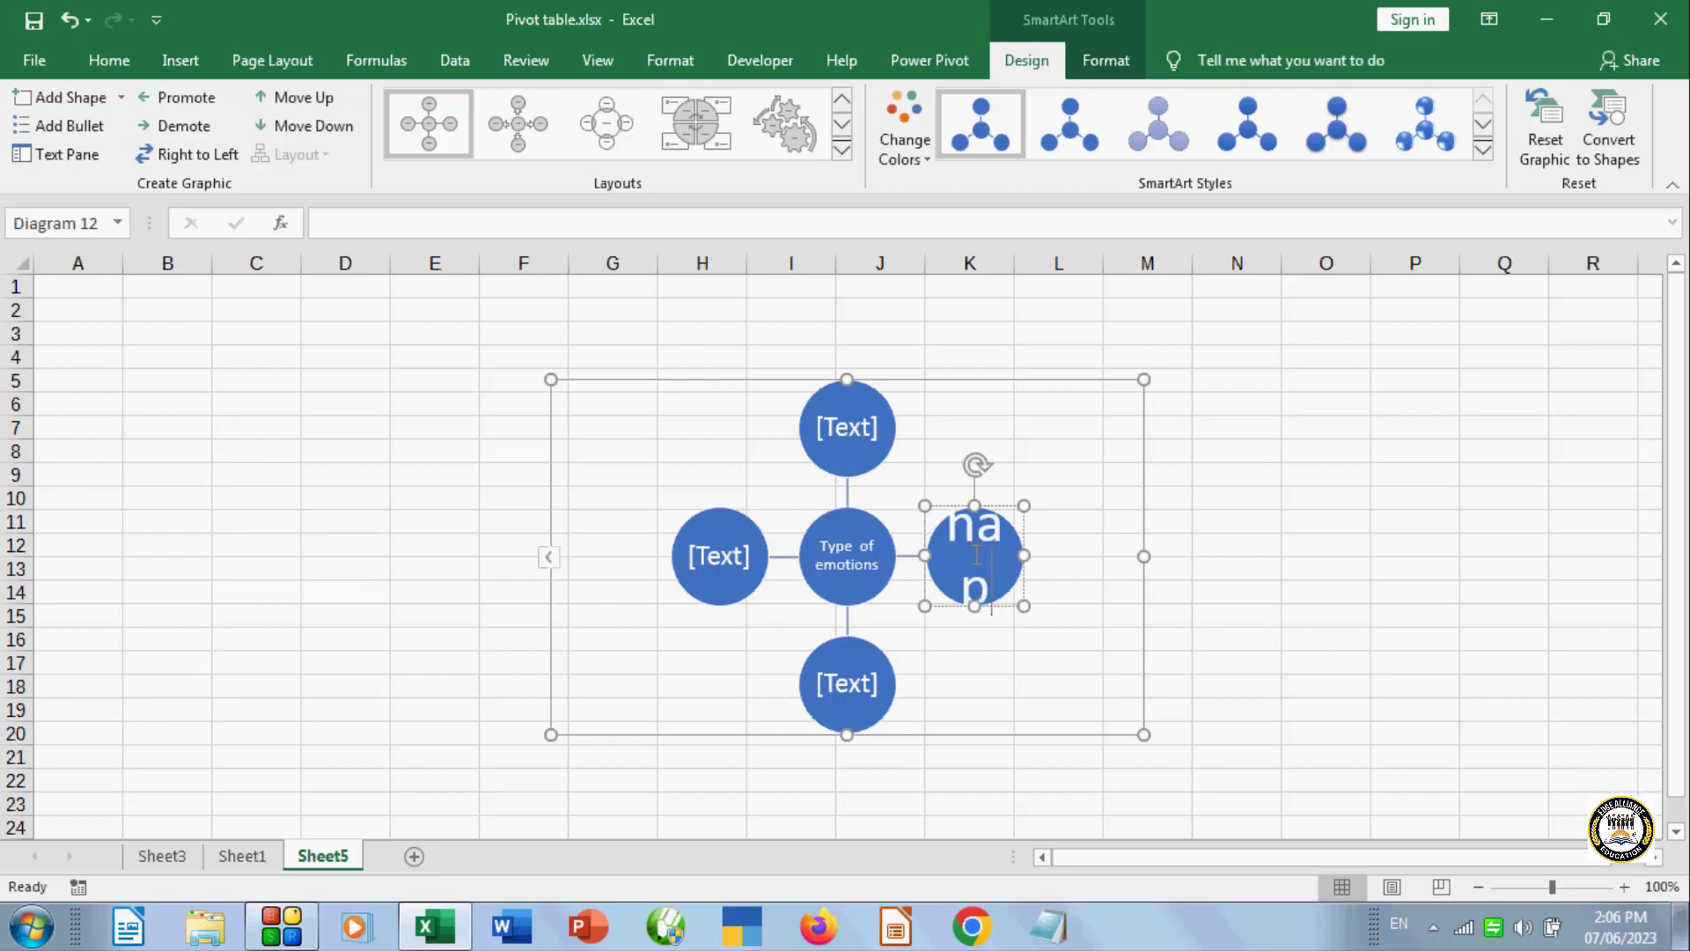
text(py)
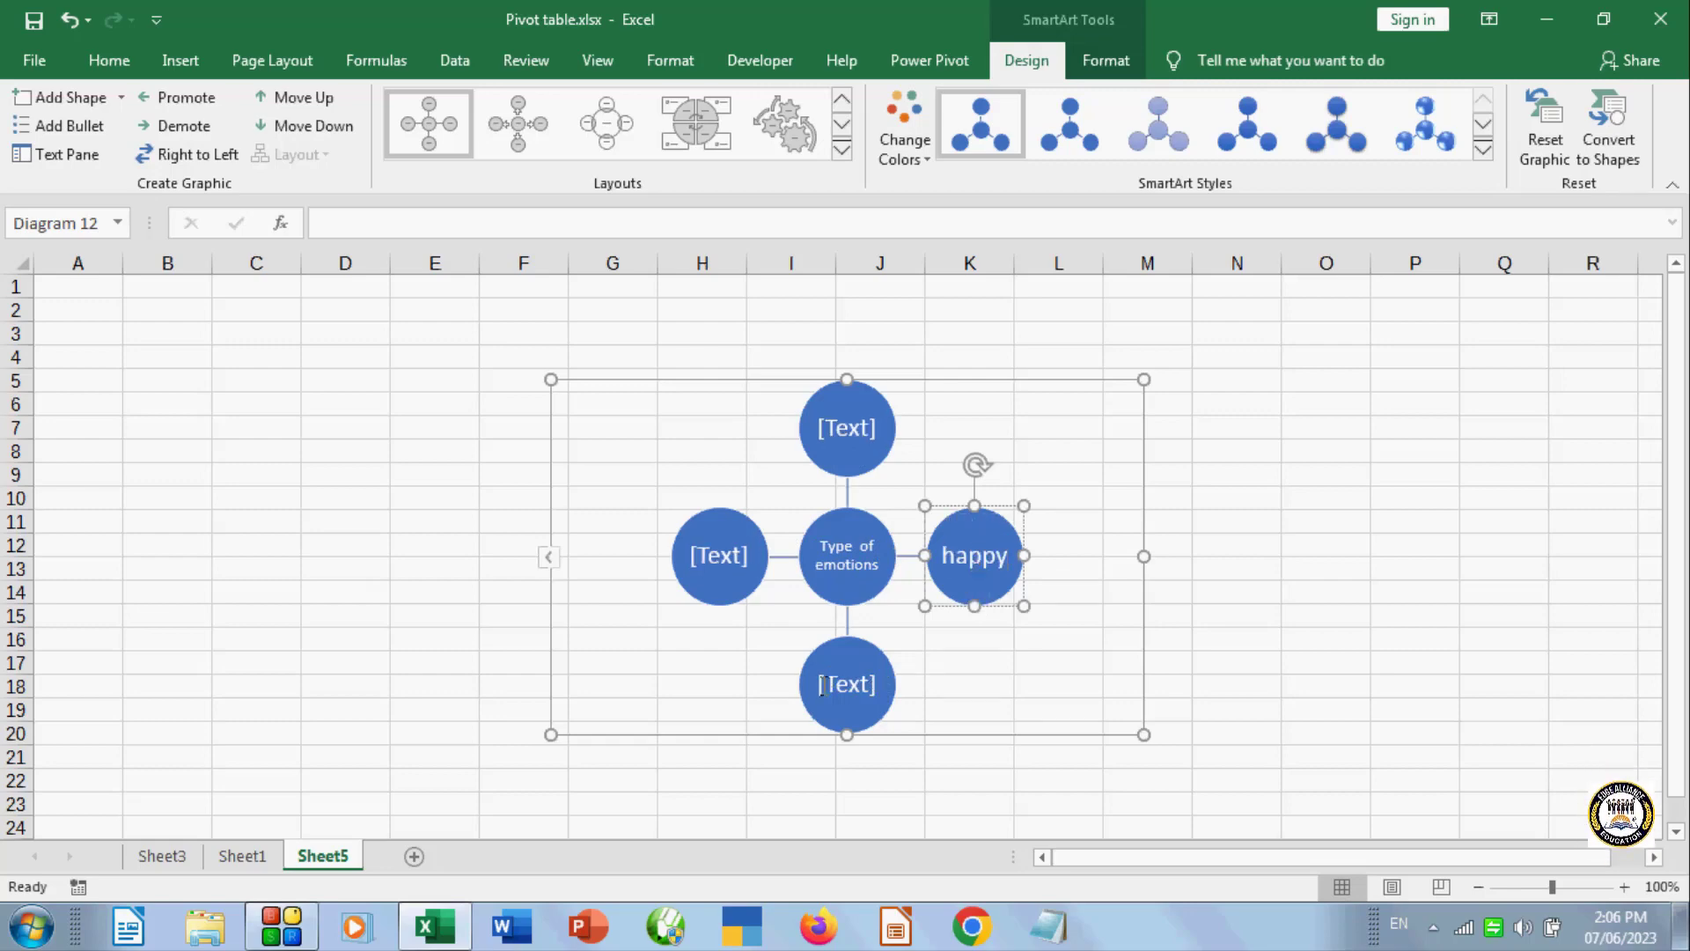
click(837, 683)
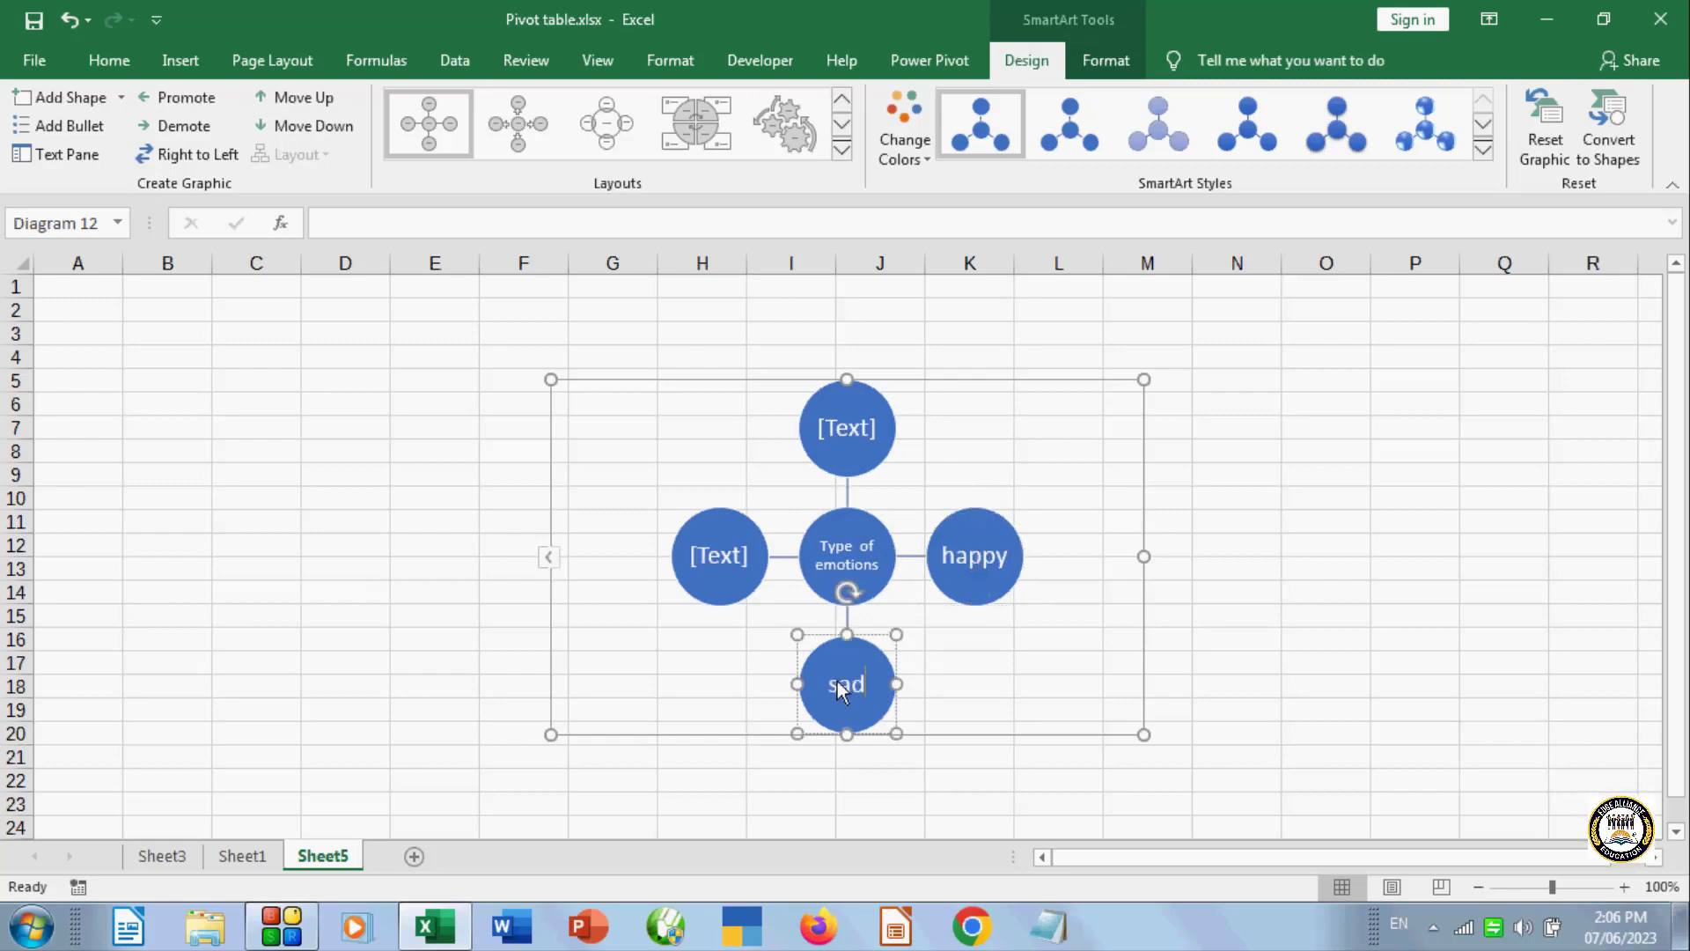
click(847, 430)
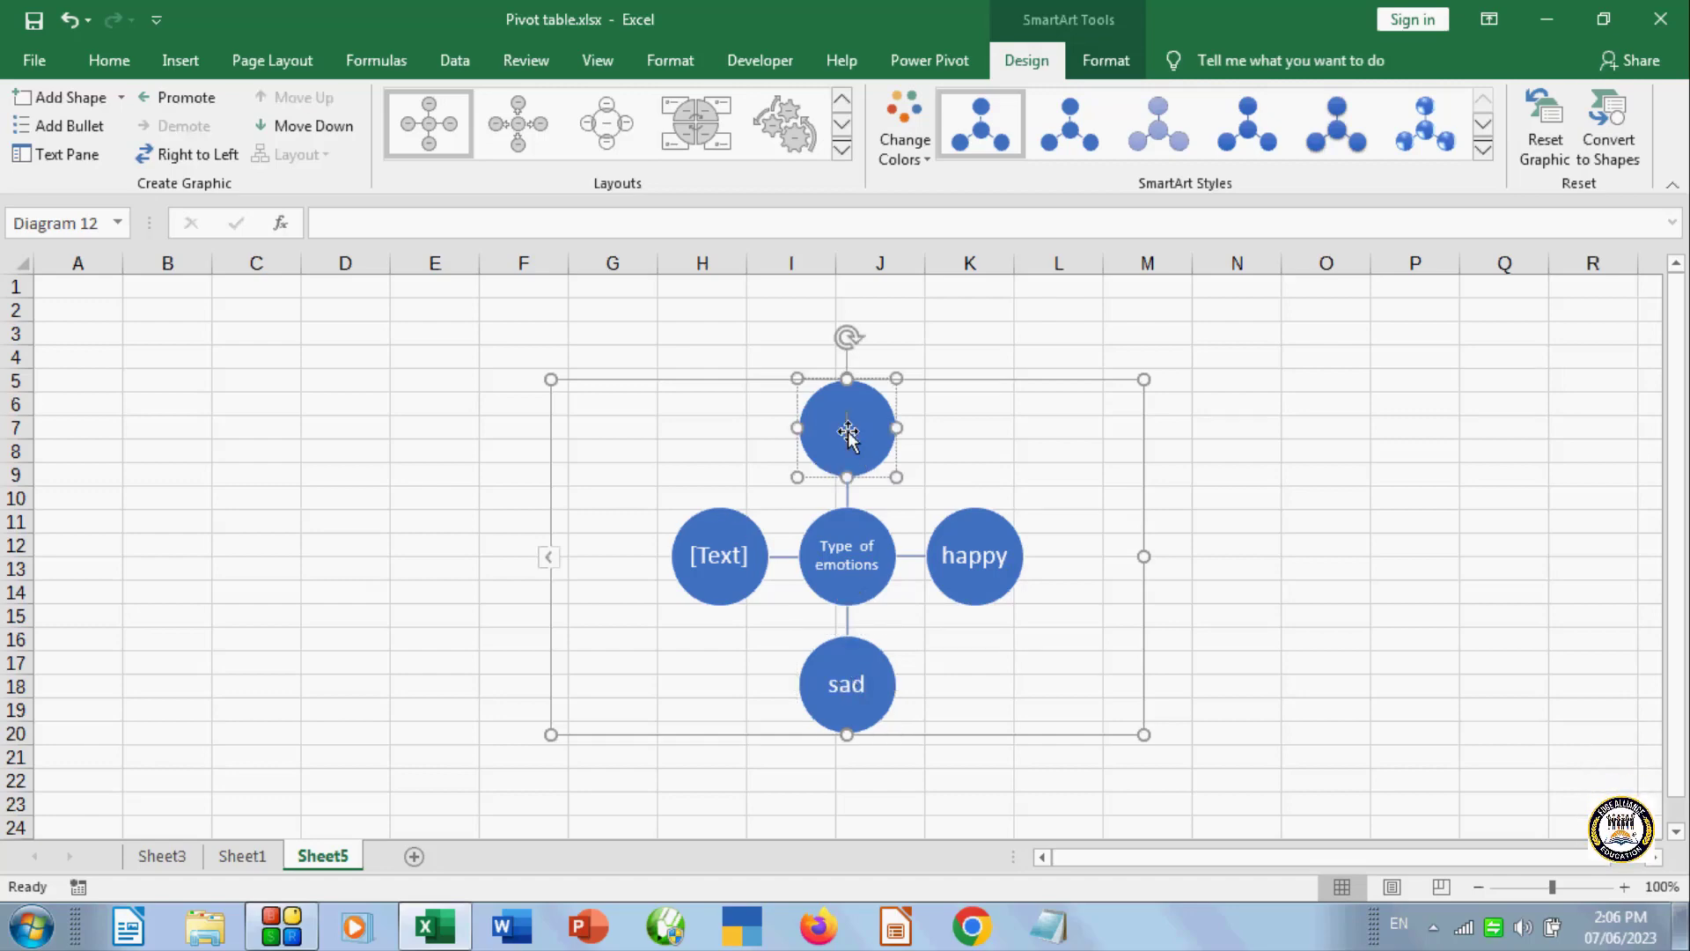
text(angry)
click(743, 553)
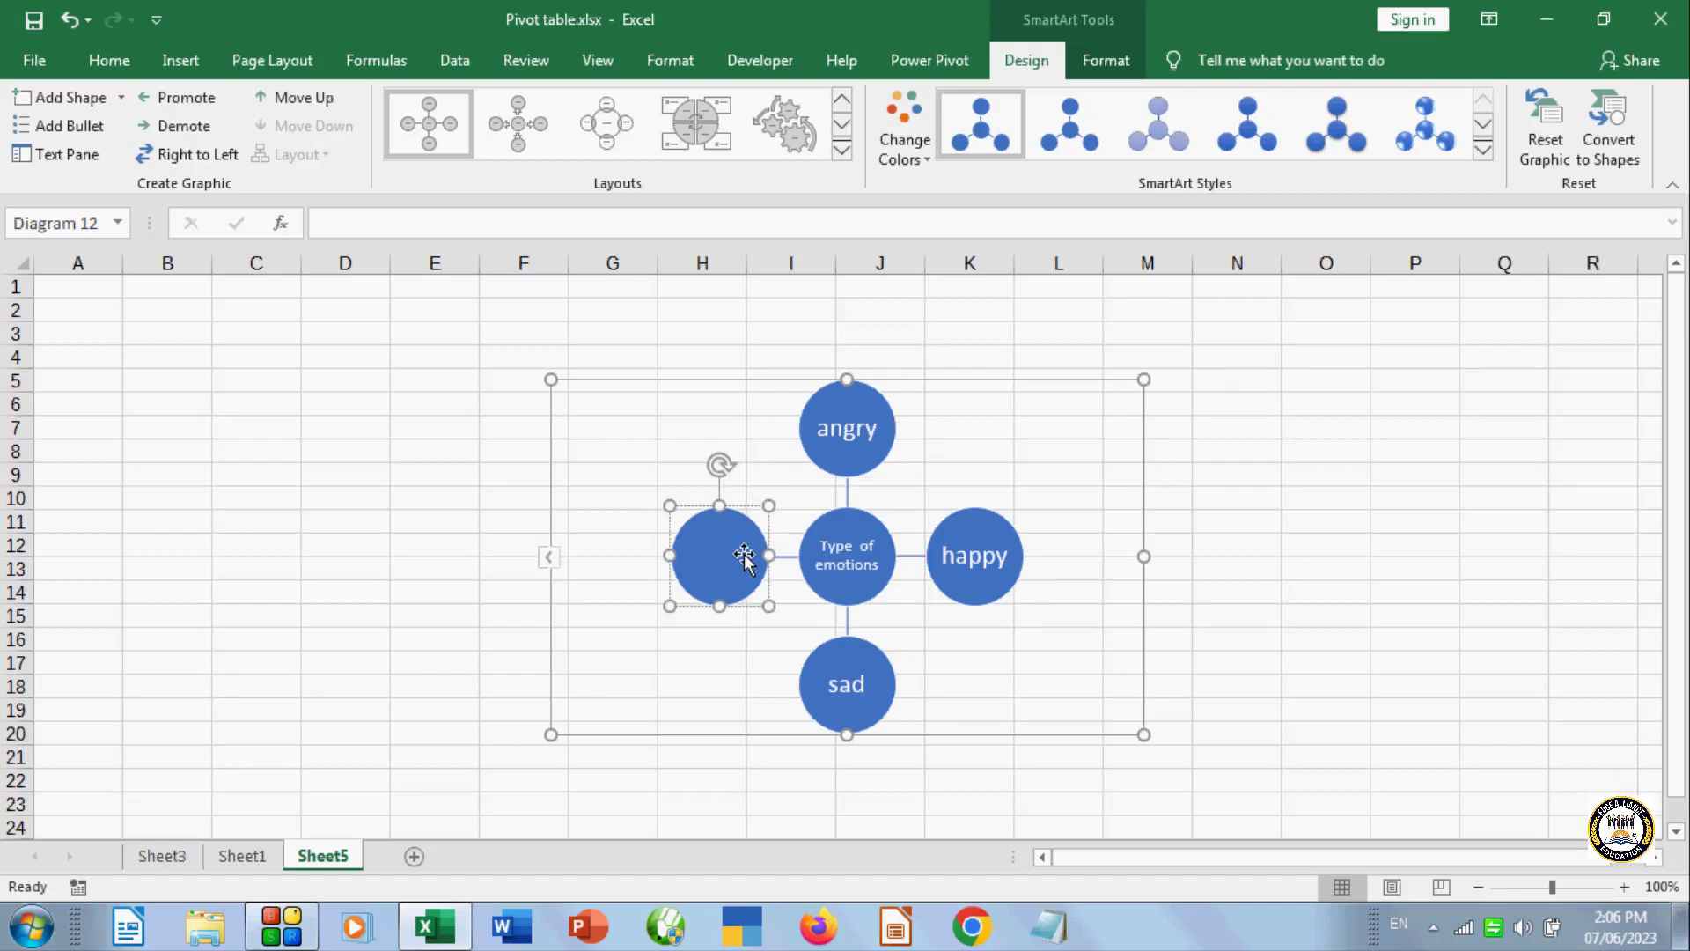
text(smile)
- Nudge the "angry" circle slightly left, add ten blank circles after it, and add a bullet to the last one
drag(858, 450, 847, 449)
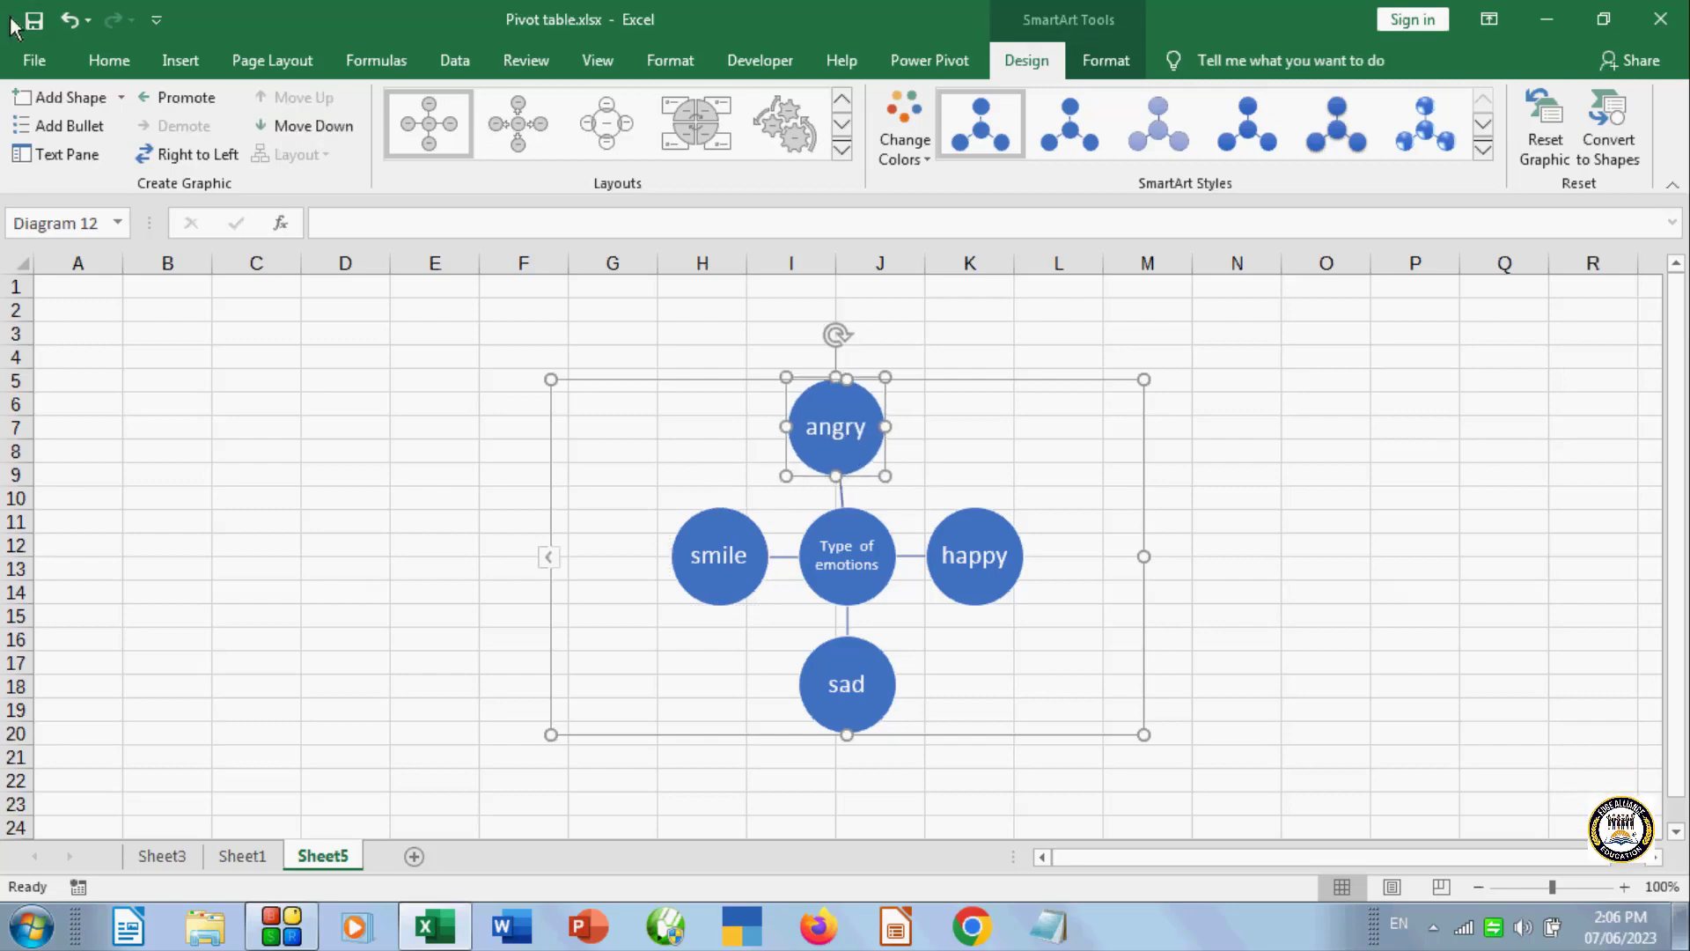
click(94, 92)
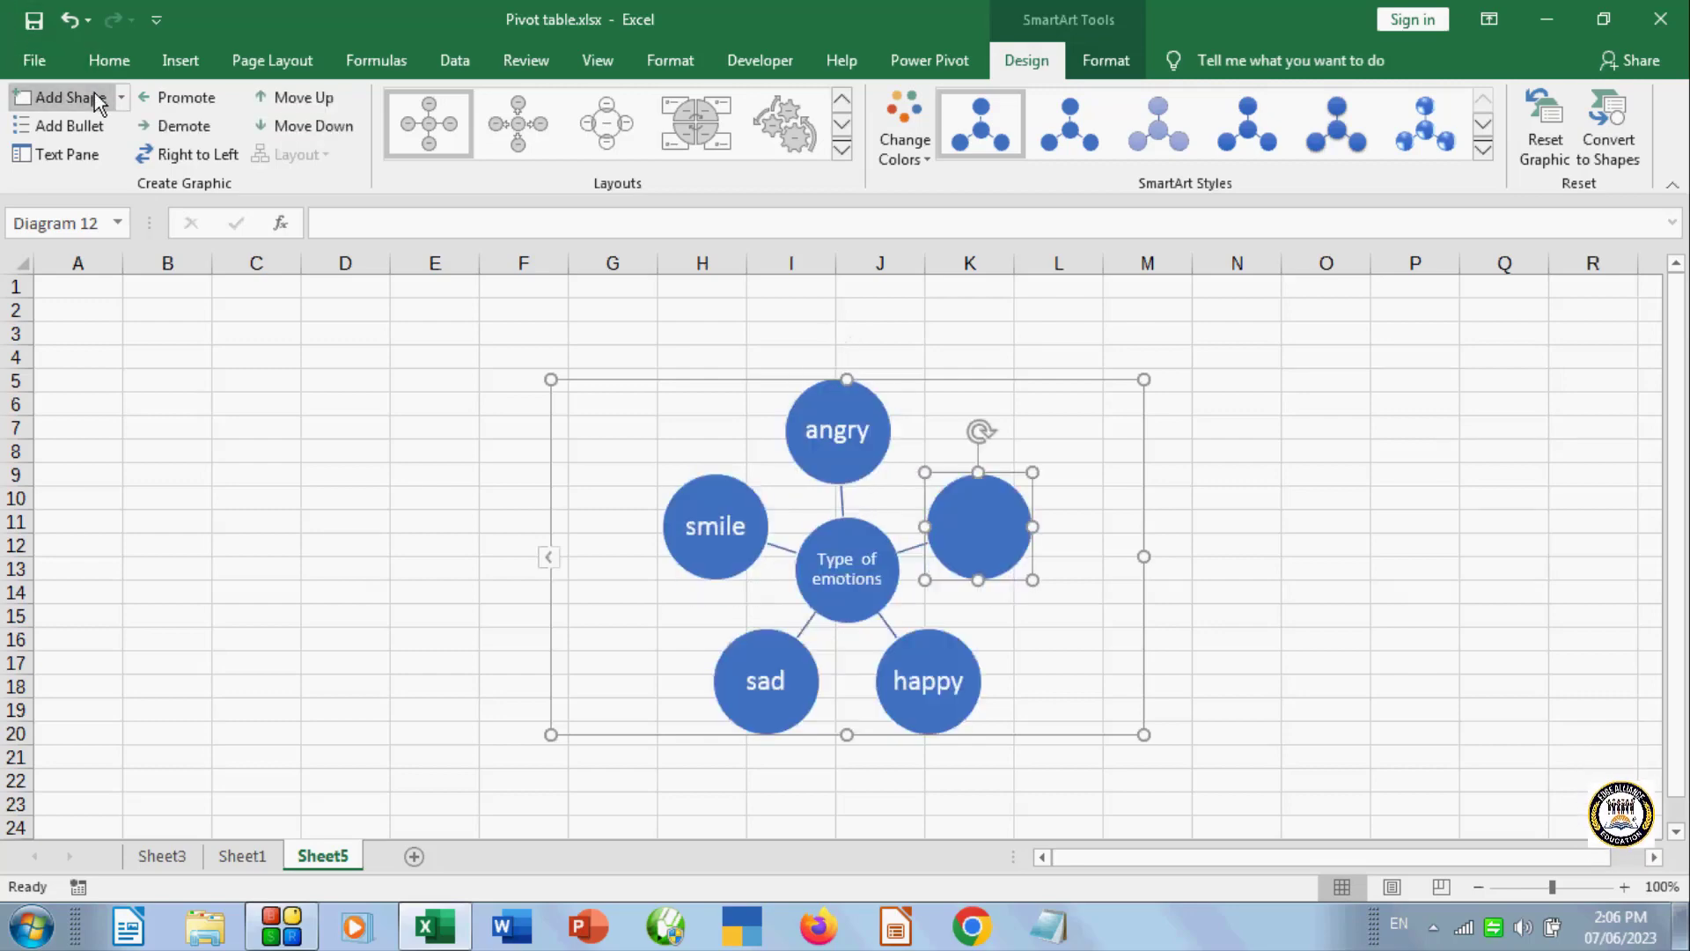
double_click(93, 93)
double_click(93, 93)
double_click(93, 92)
double_click(93, 93)
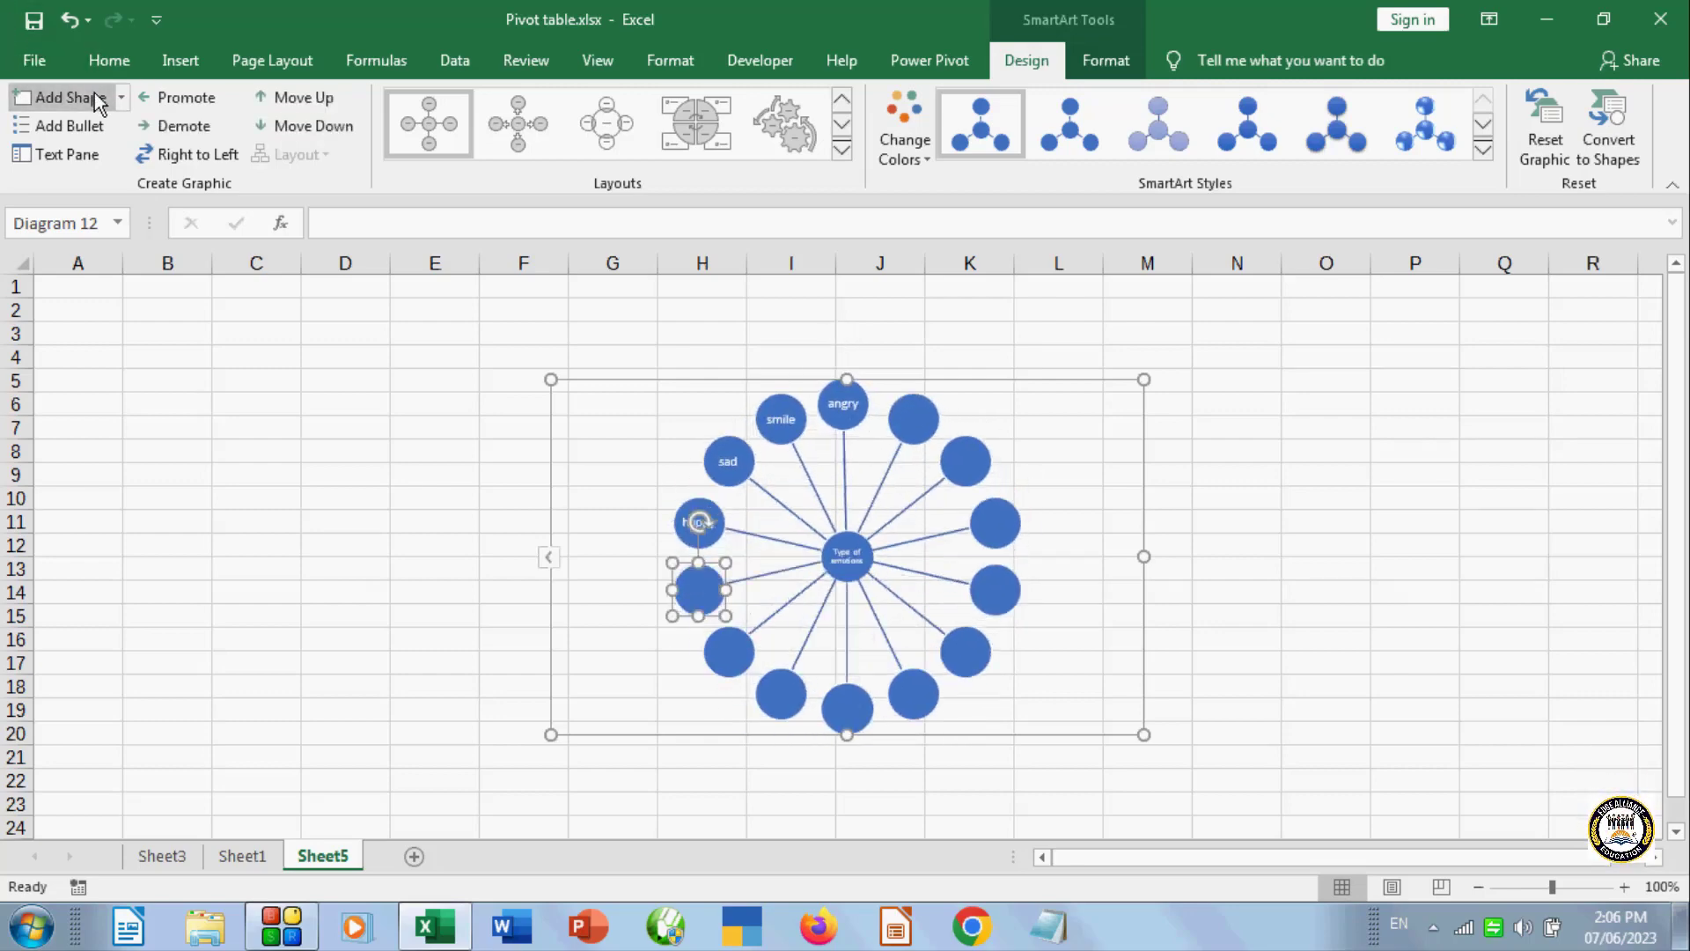
click(121, 97)
click(147, 206)
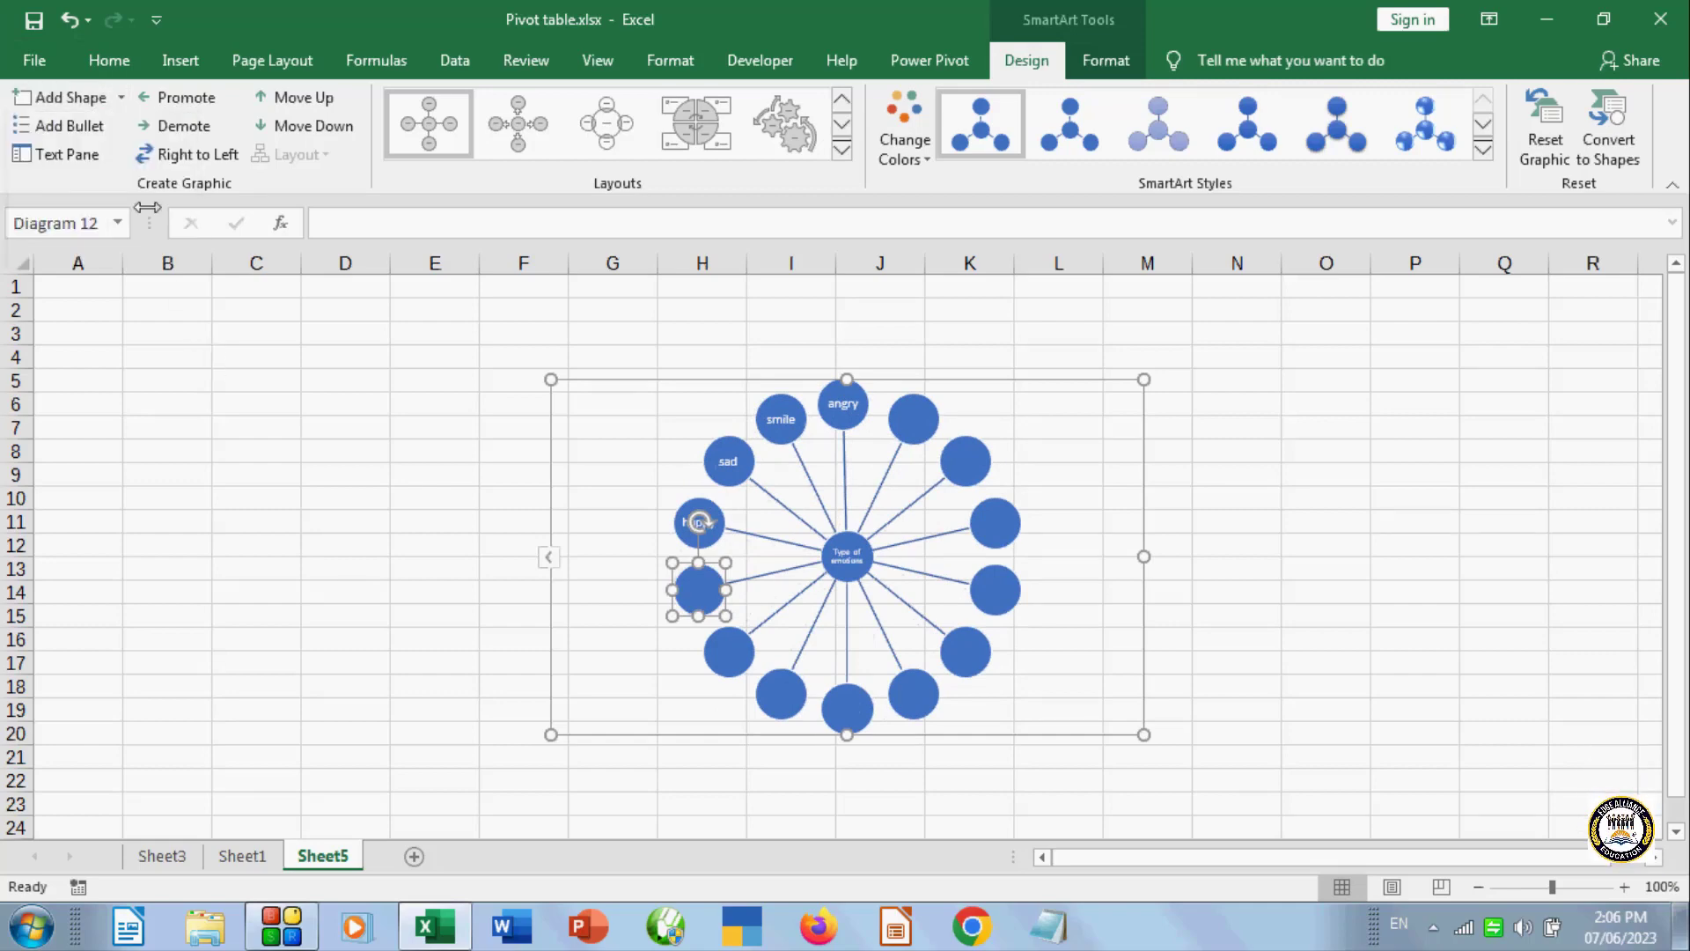
click(66, 128)
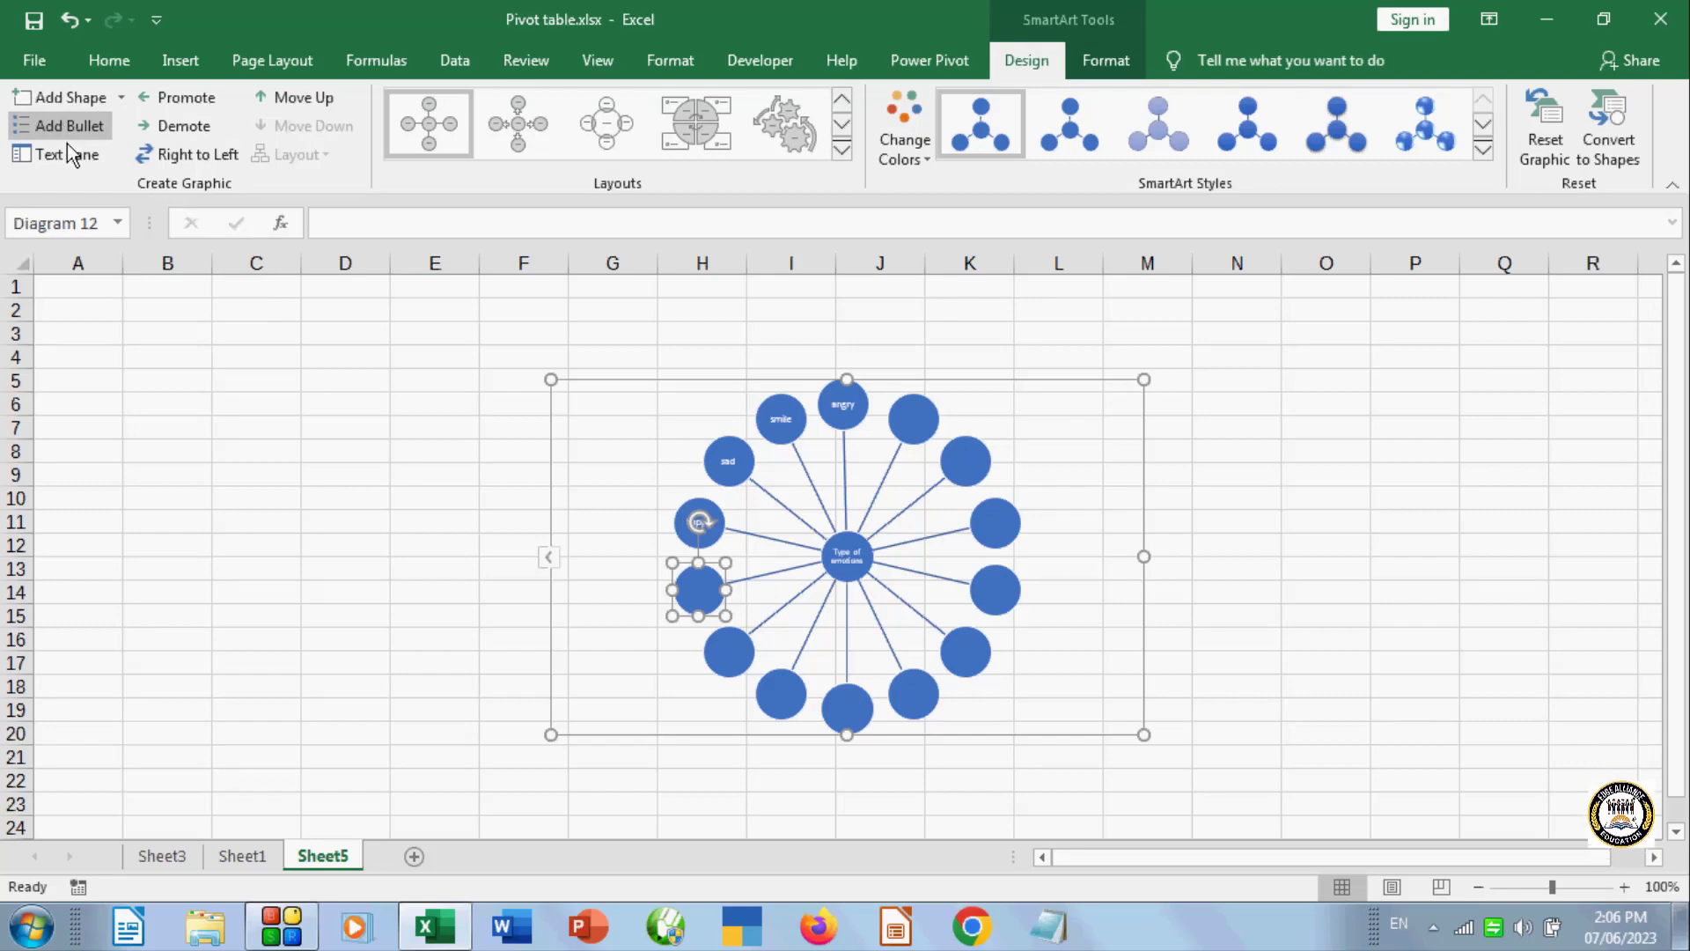
- Enter "hh" for the two blank items following "angry" in the SmartArt text pane
click(72, 152)
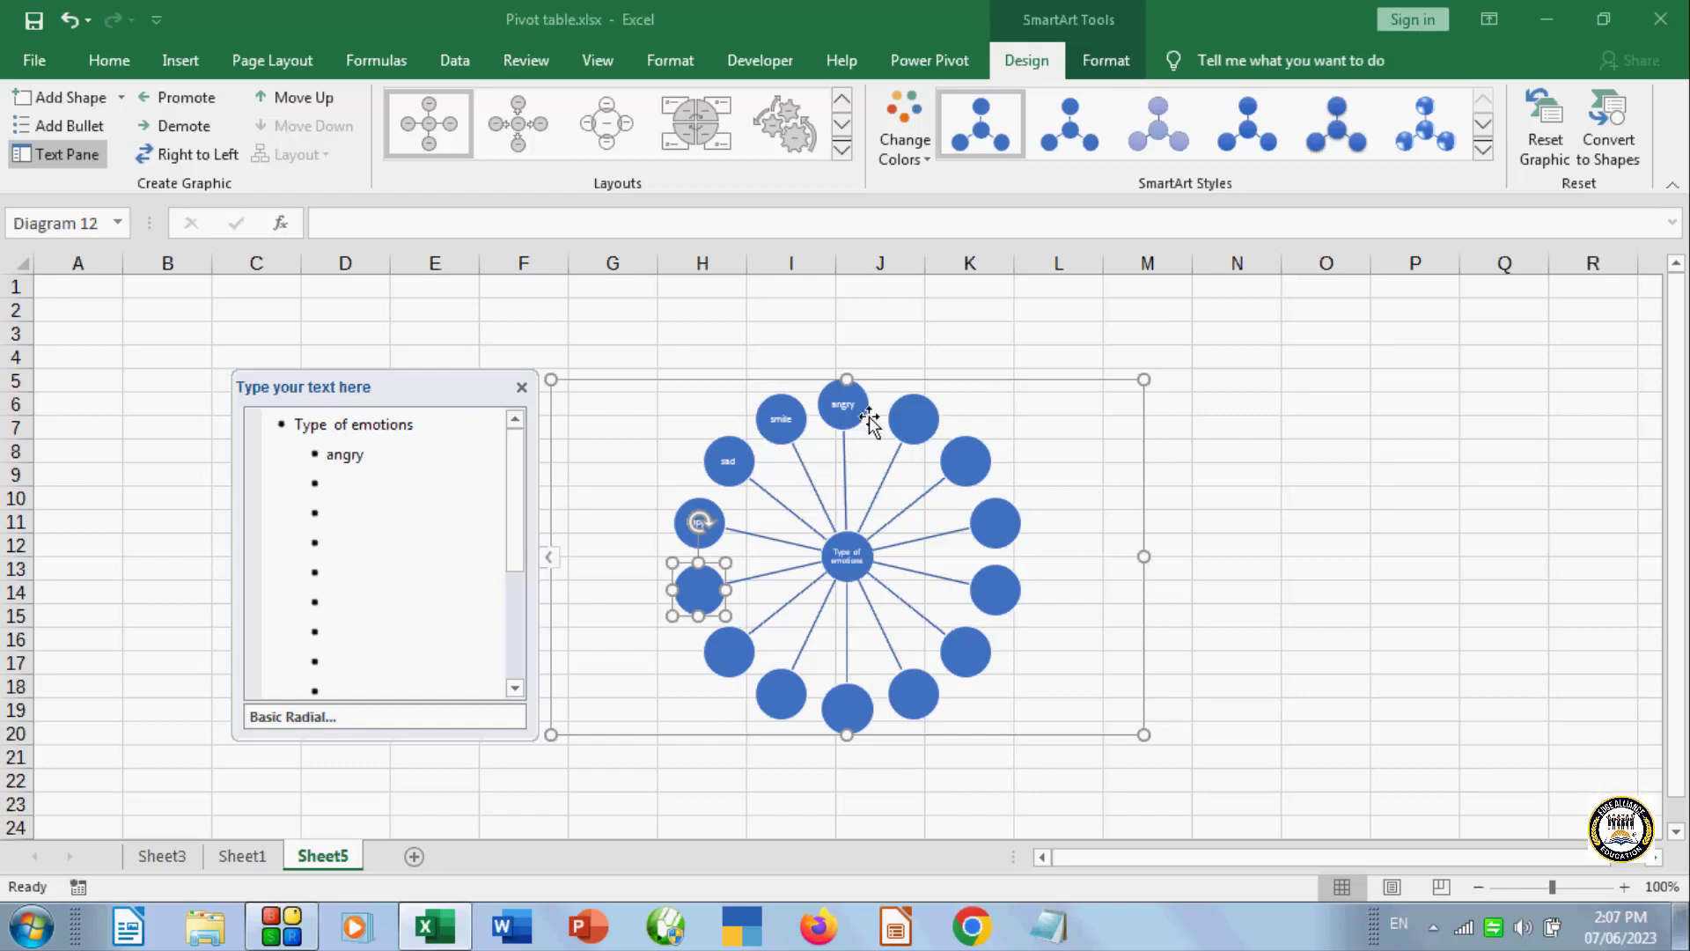
click(326, 515)
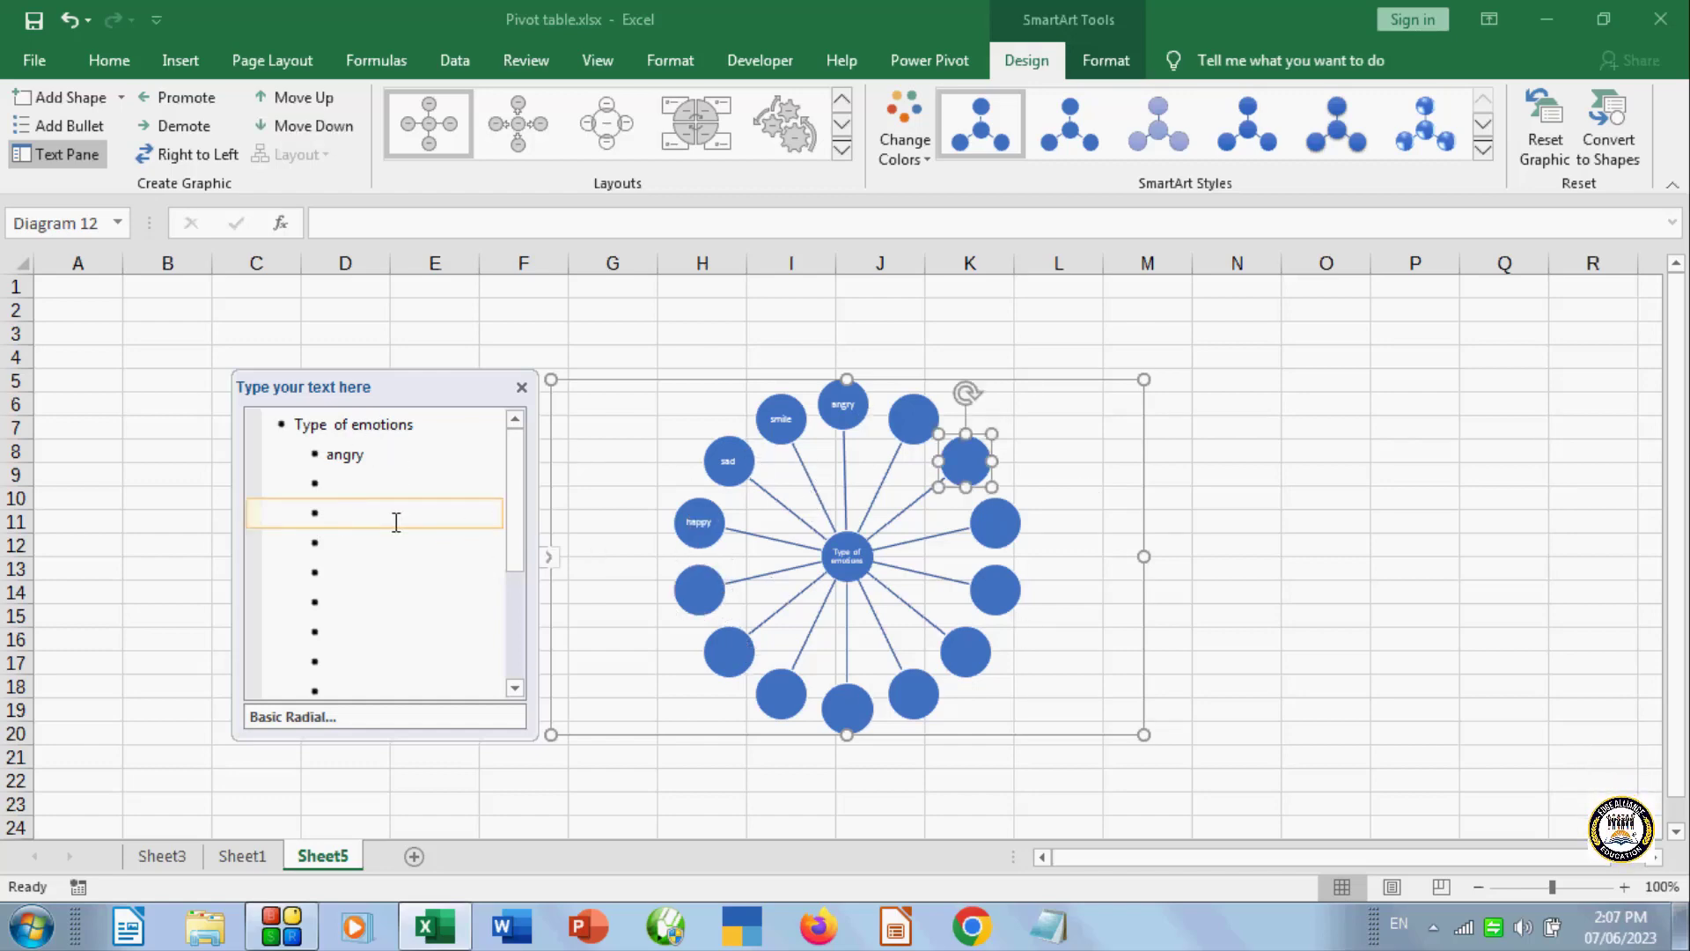
text(hh)
click(366, 482)
text(hh)
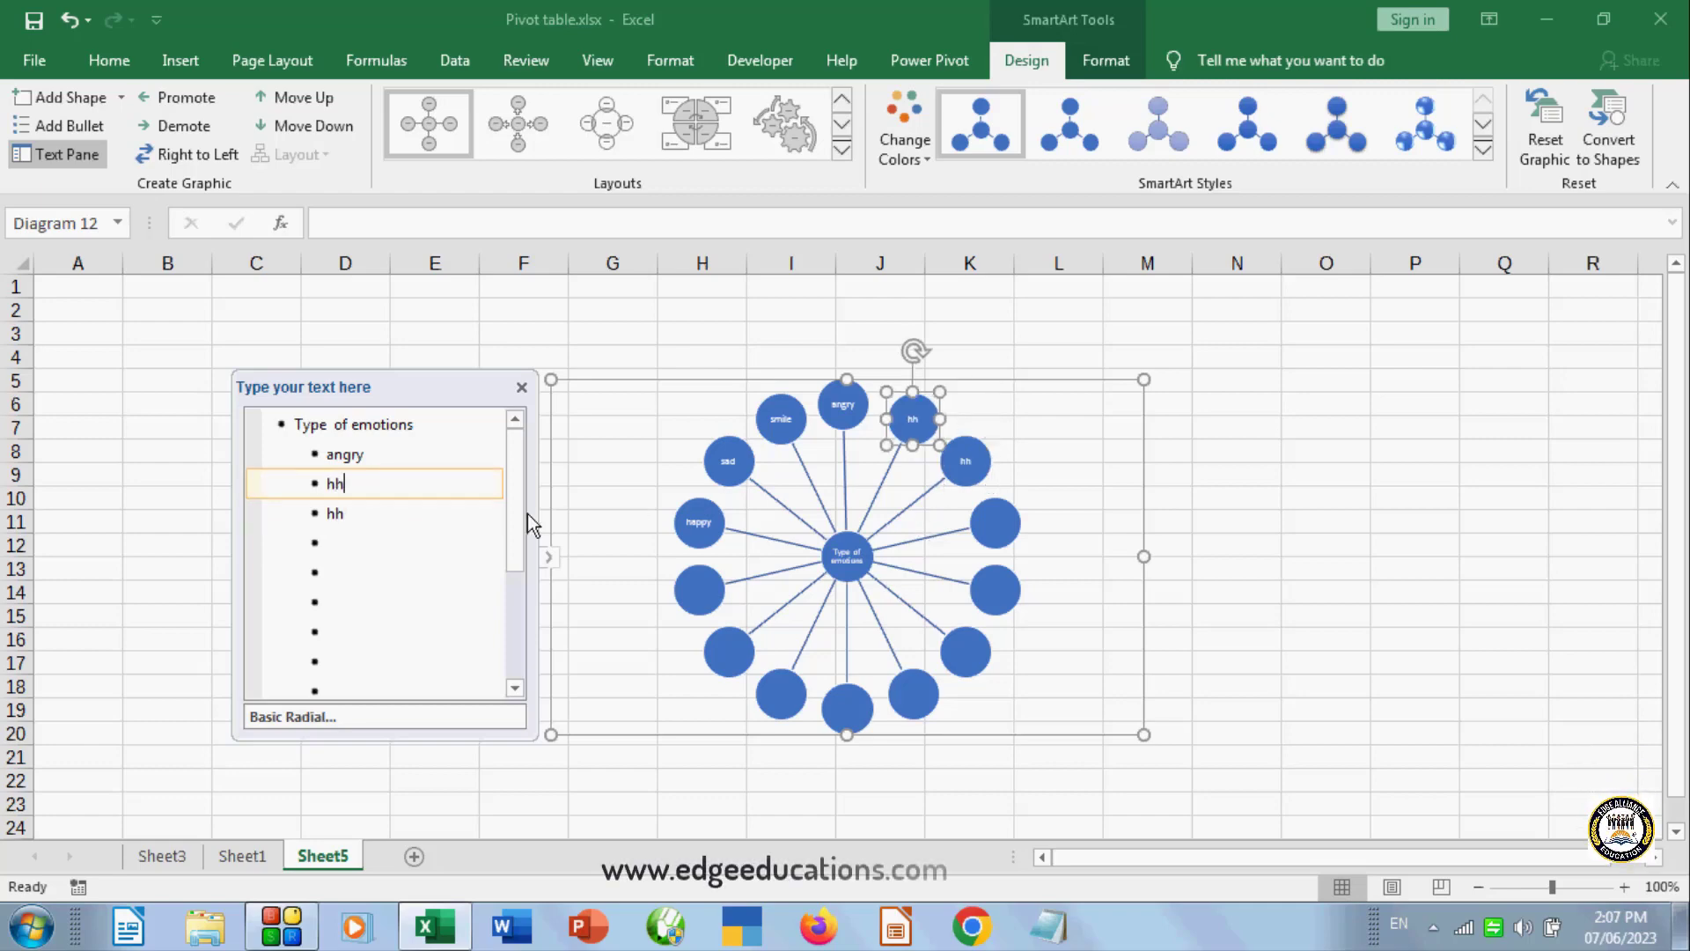
click(388, 568)
click(521, 387)
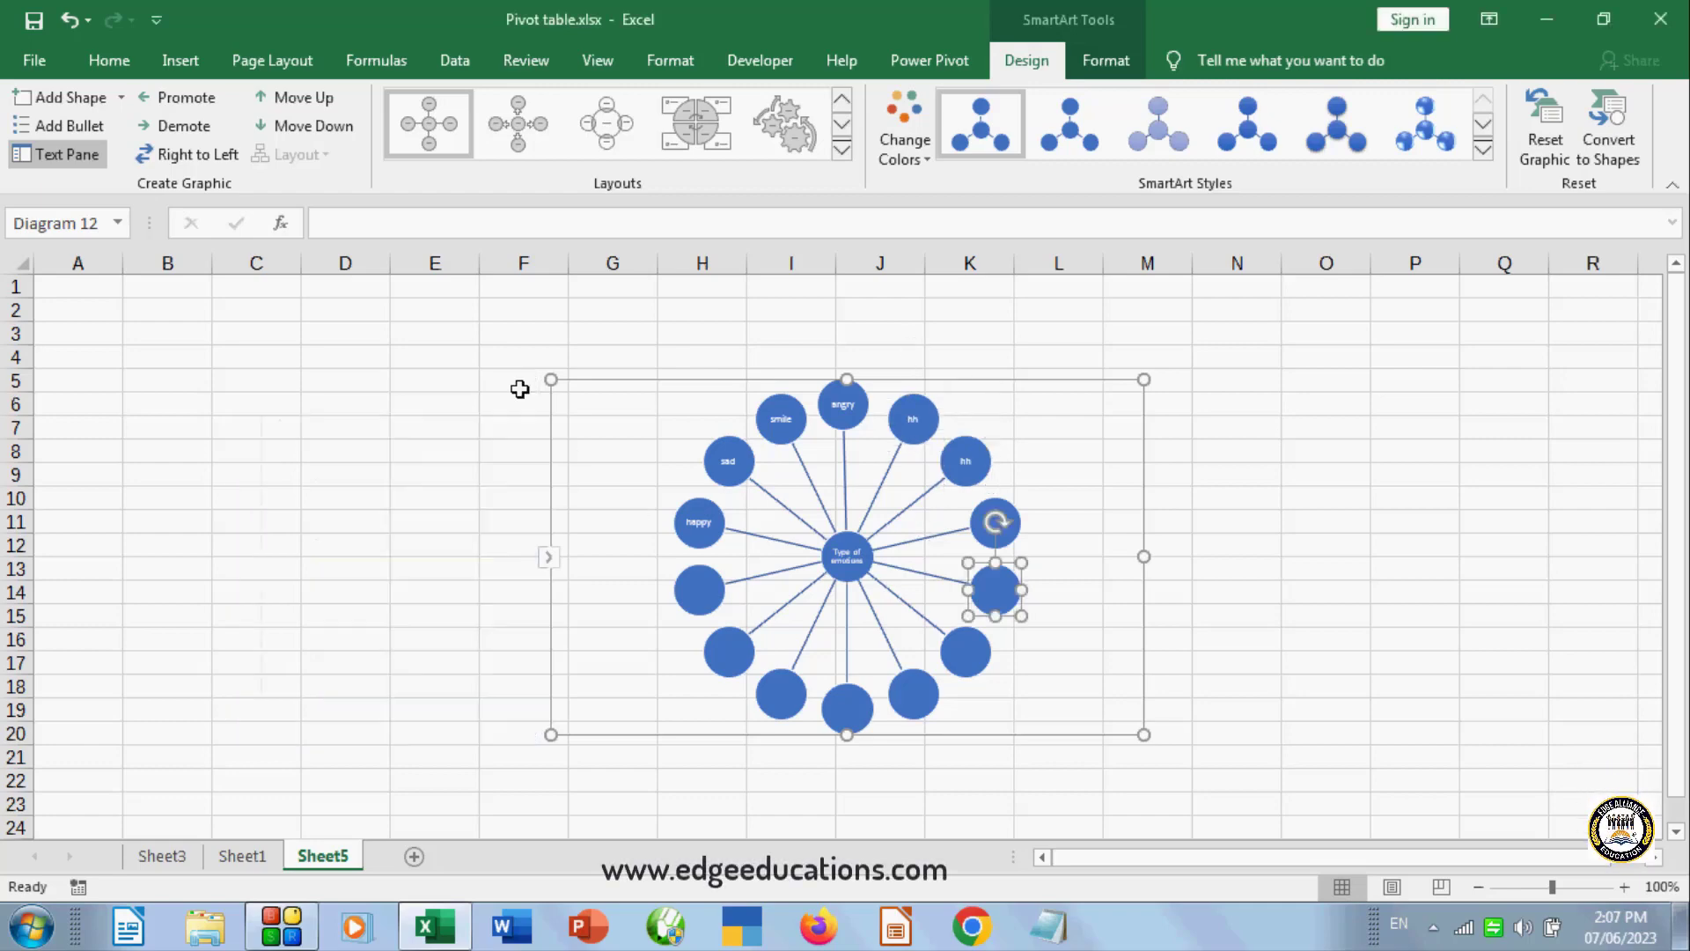
- Promote the second blank item after the "hh" entries, and demote it two levels to make it a sub-item
click(188, 102)
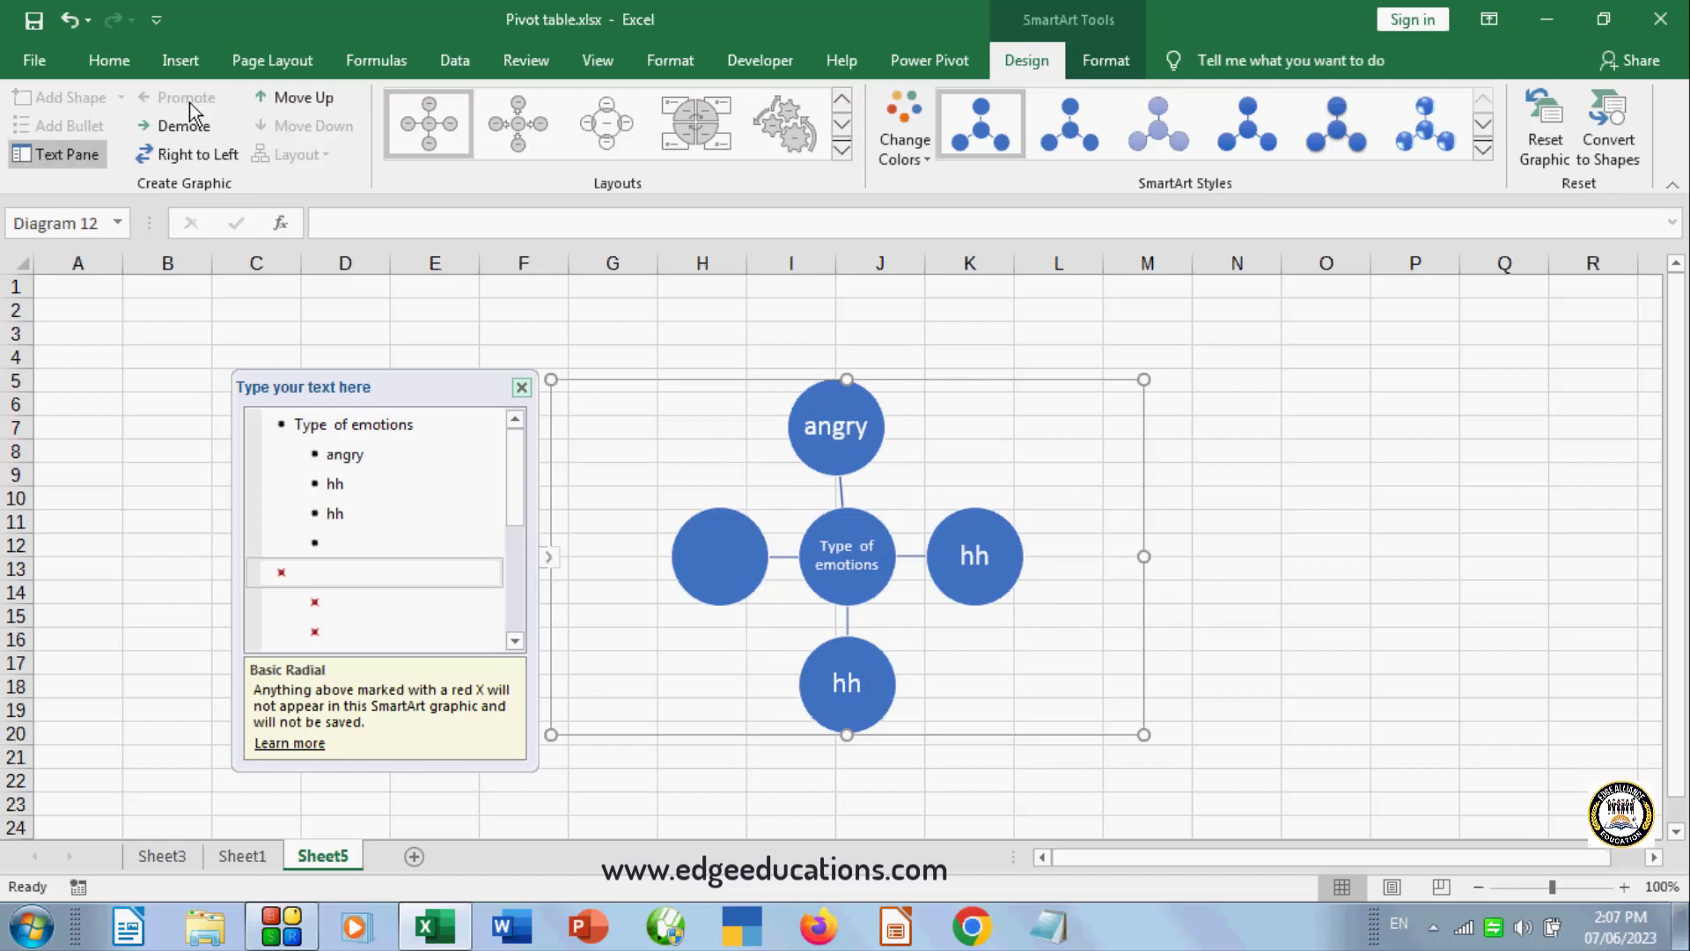
click(188, 128)
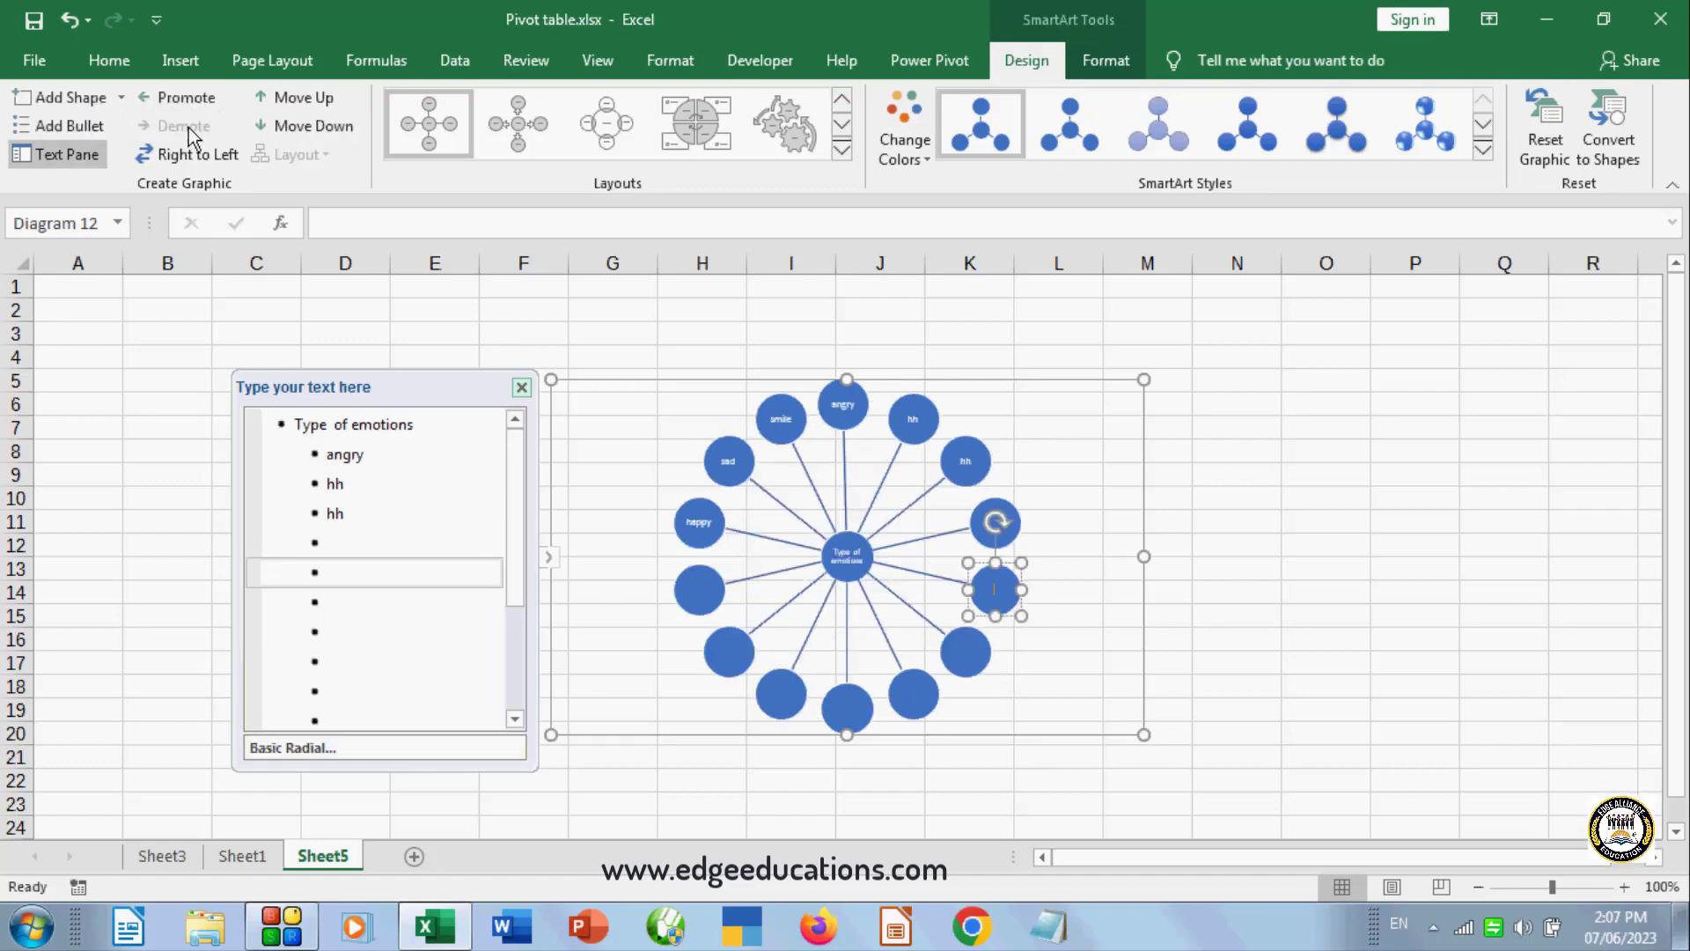
click(188, 128)
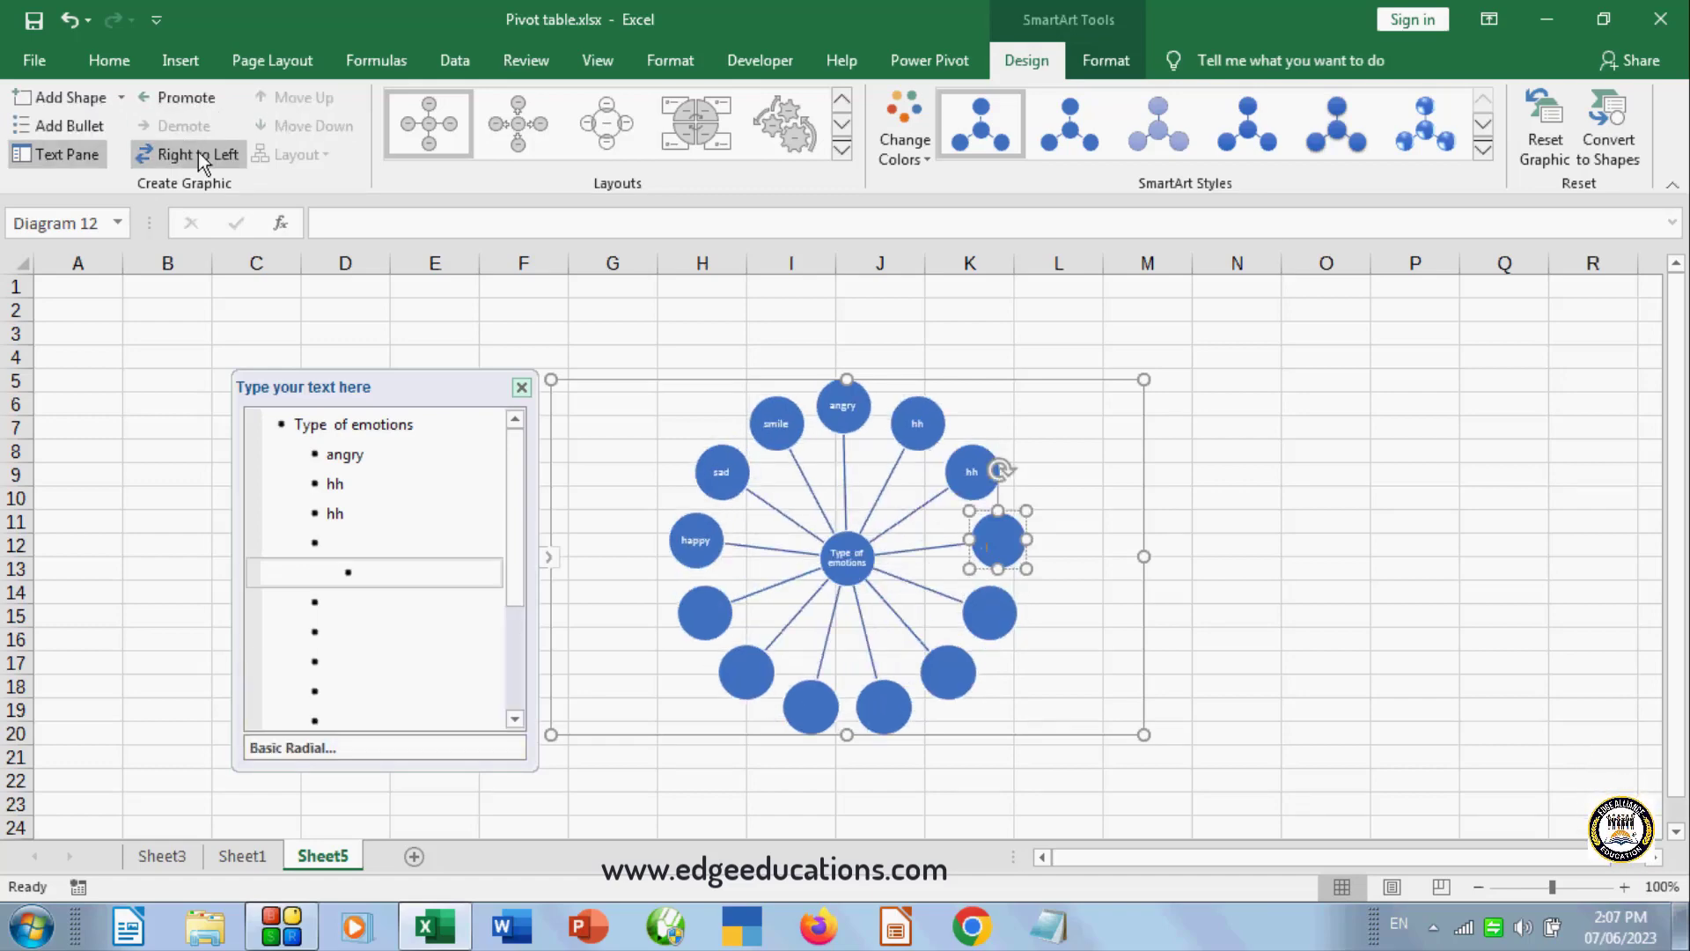
- Switch the SmartArt graphic's direction to right-to-left and back to left-to-right
click(207, 151)
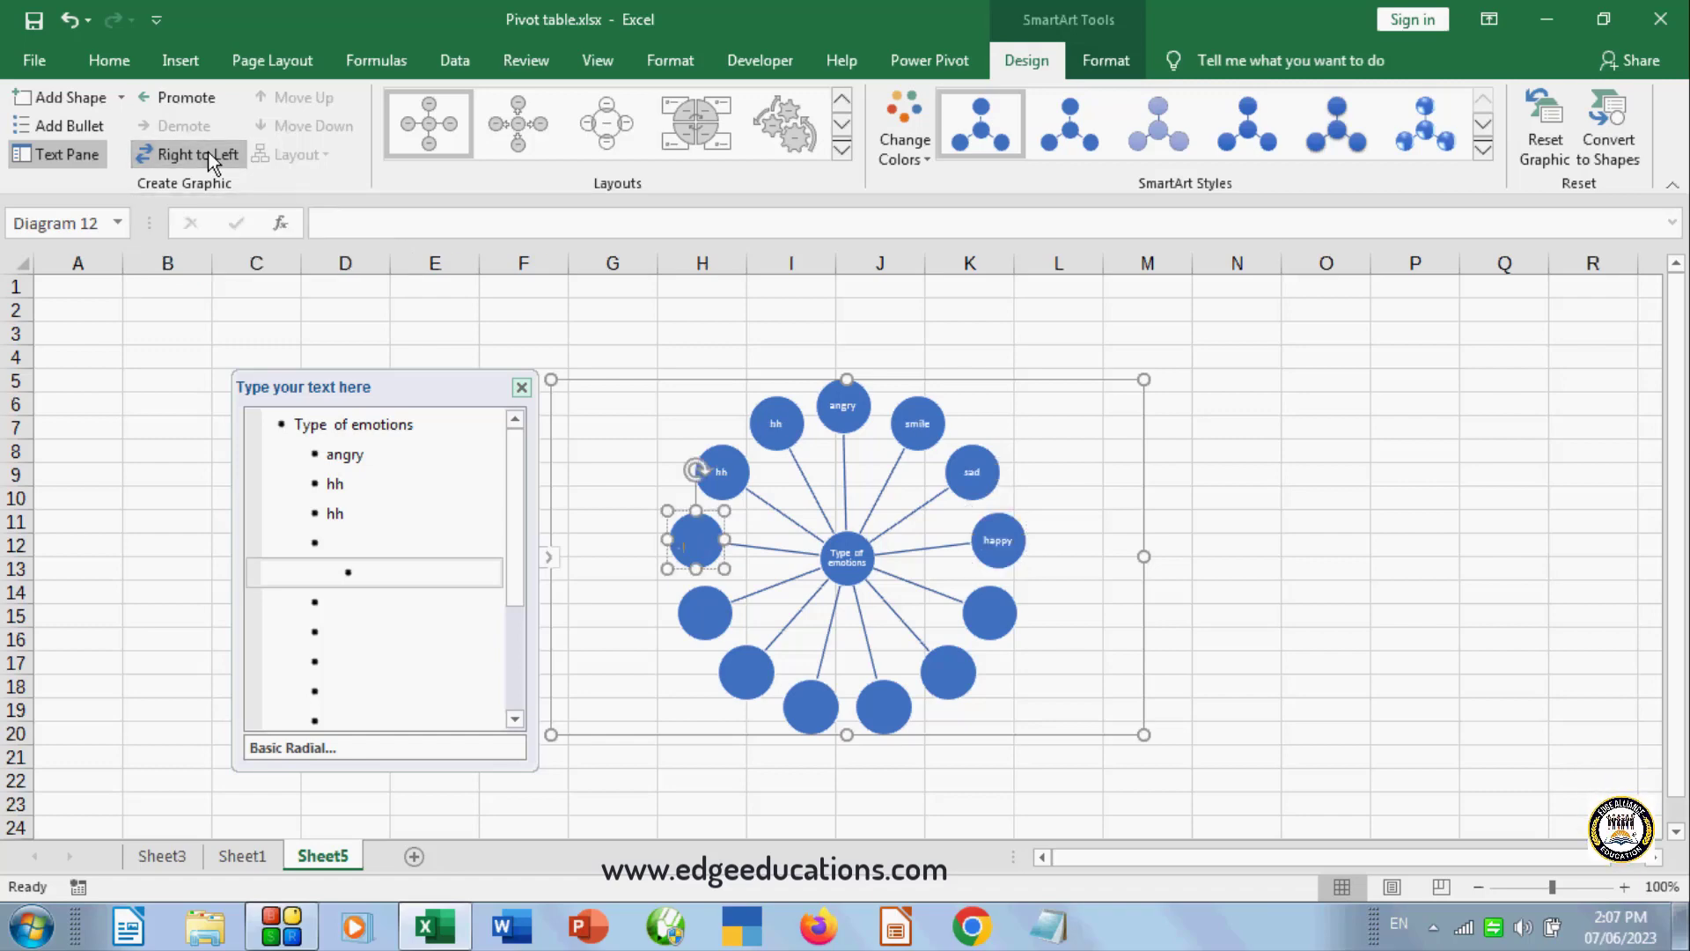
click(208, 152)
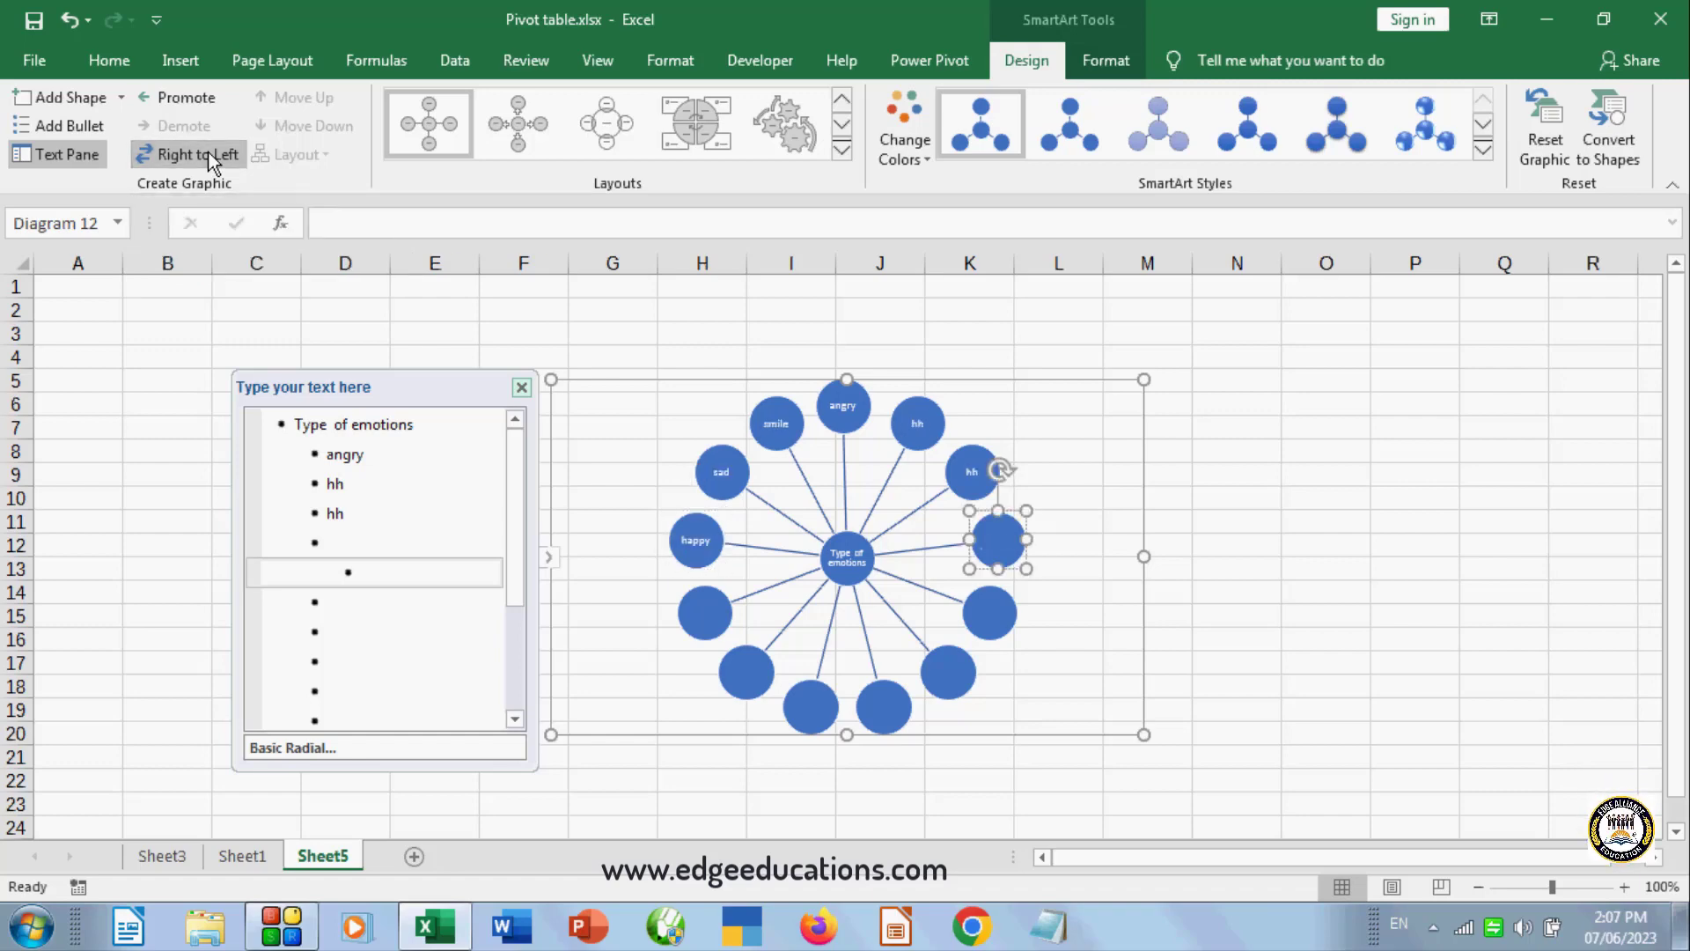
- Close the text pane, and move a blank circle down the order to the place beside "happy"
click(522, 388)
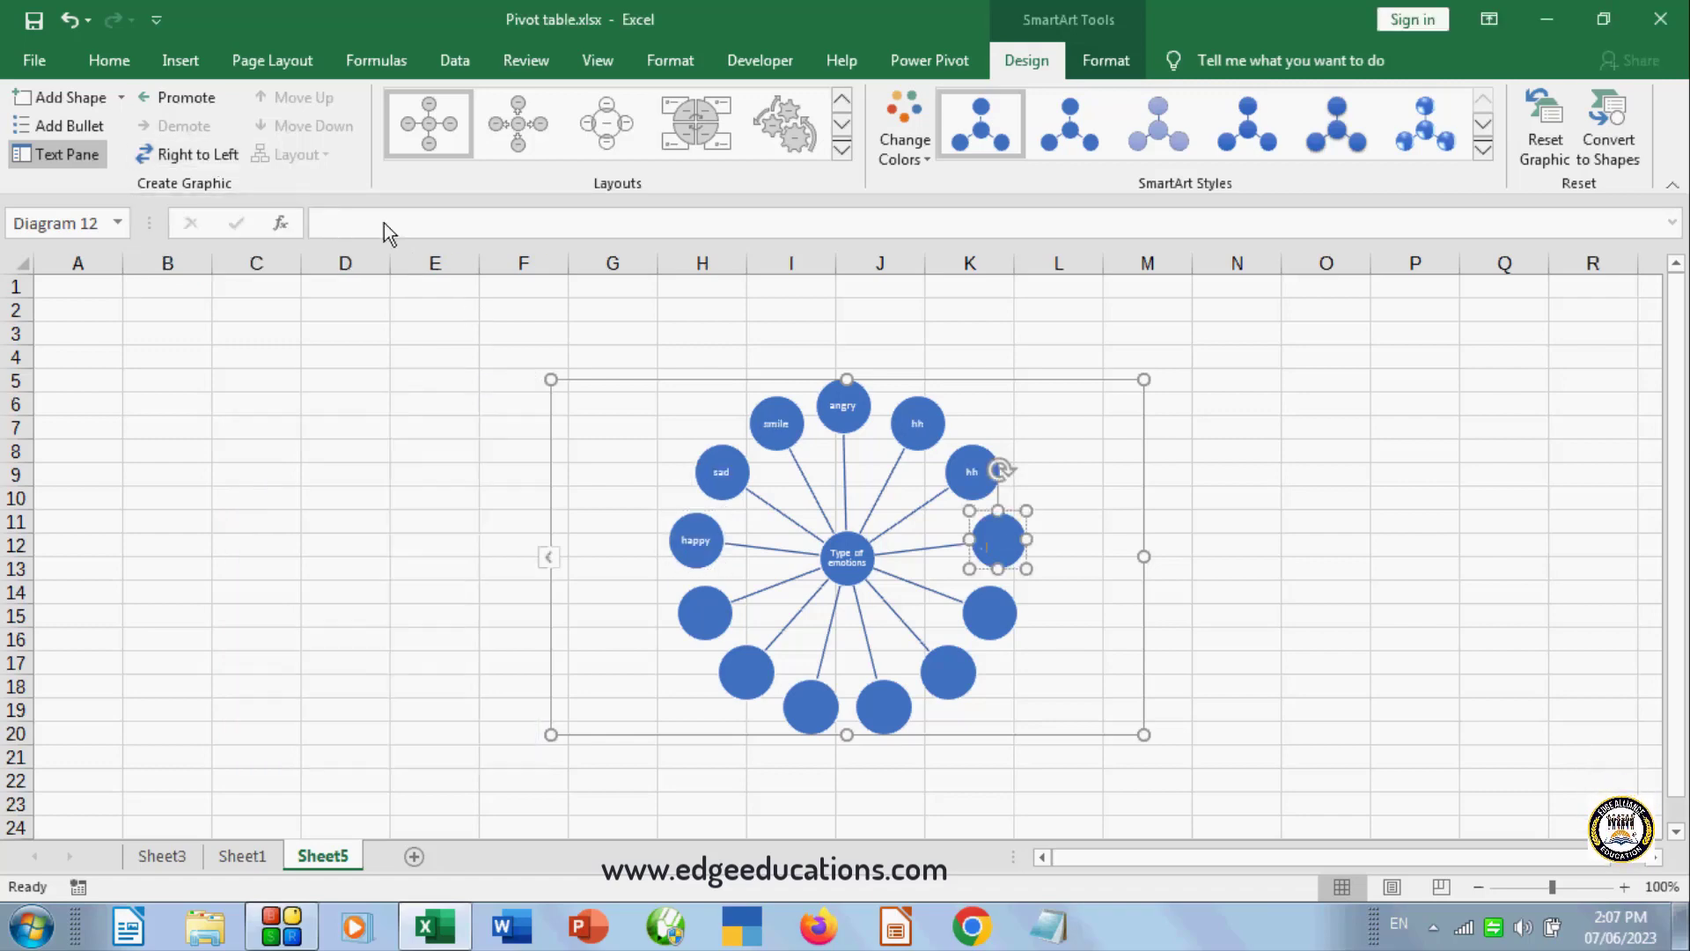
click(734, 623)
click(315, 126)
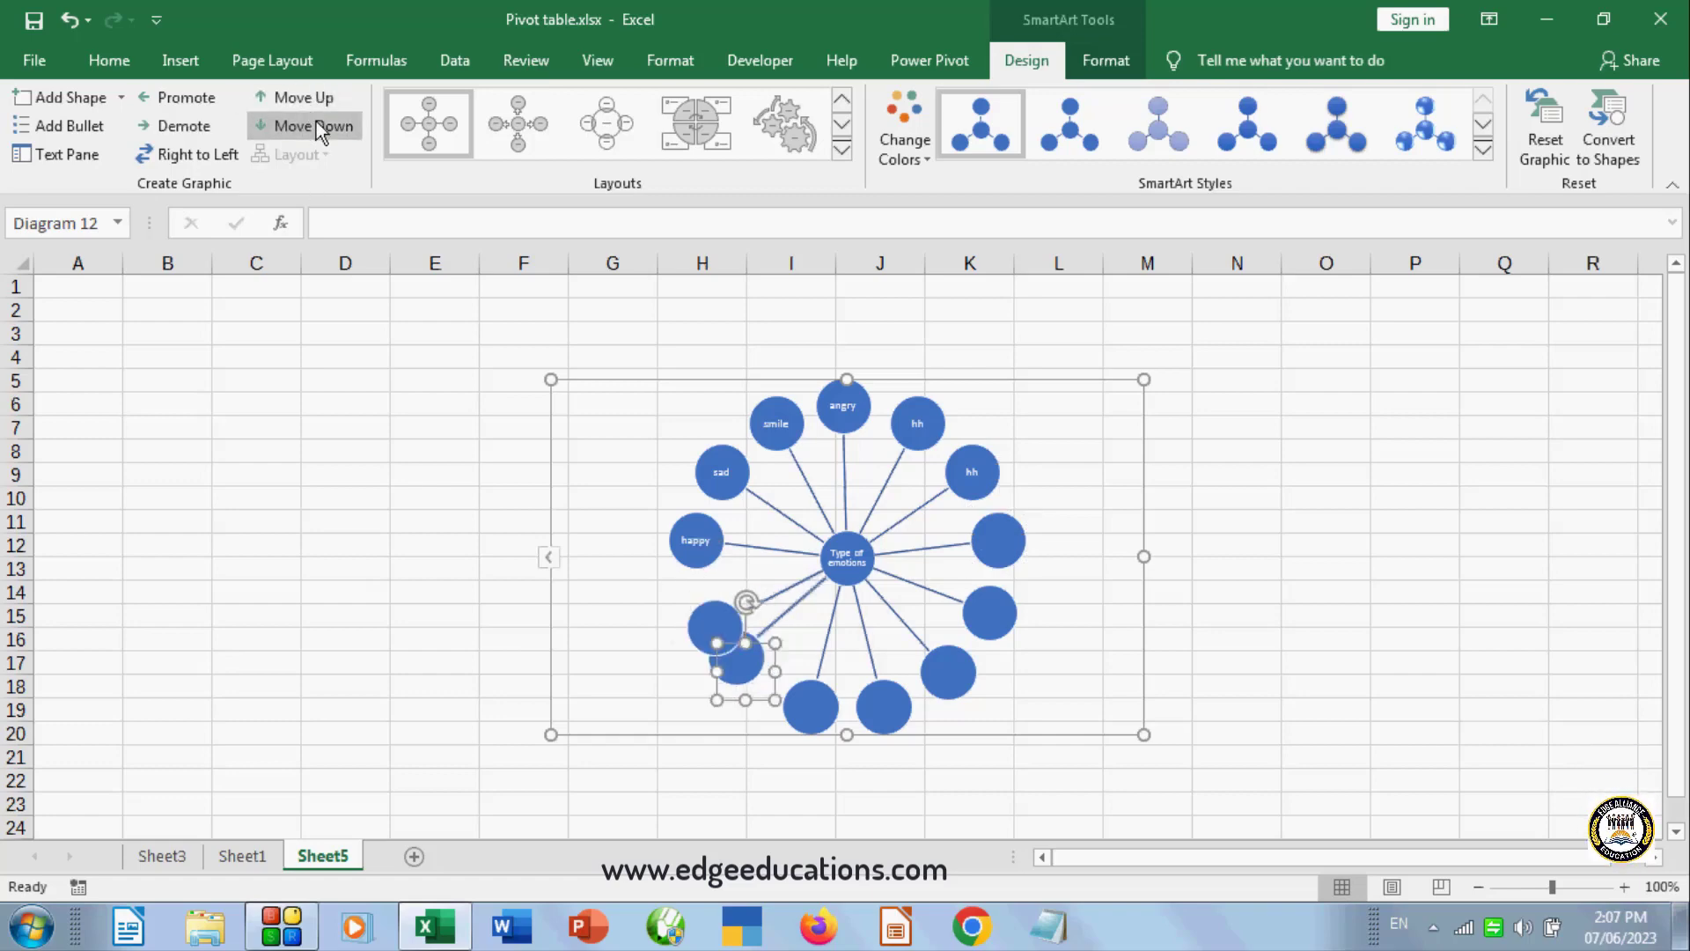
click(316, 124)
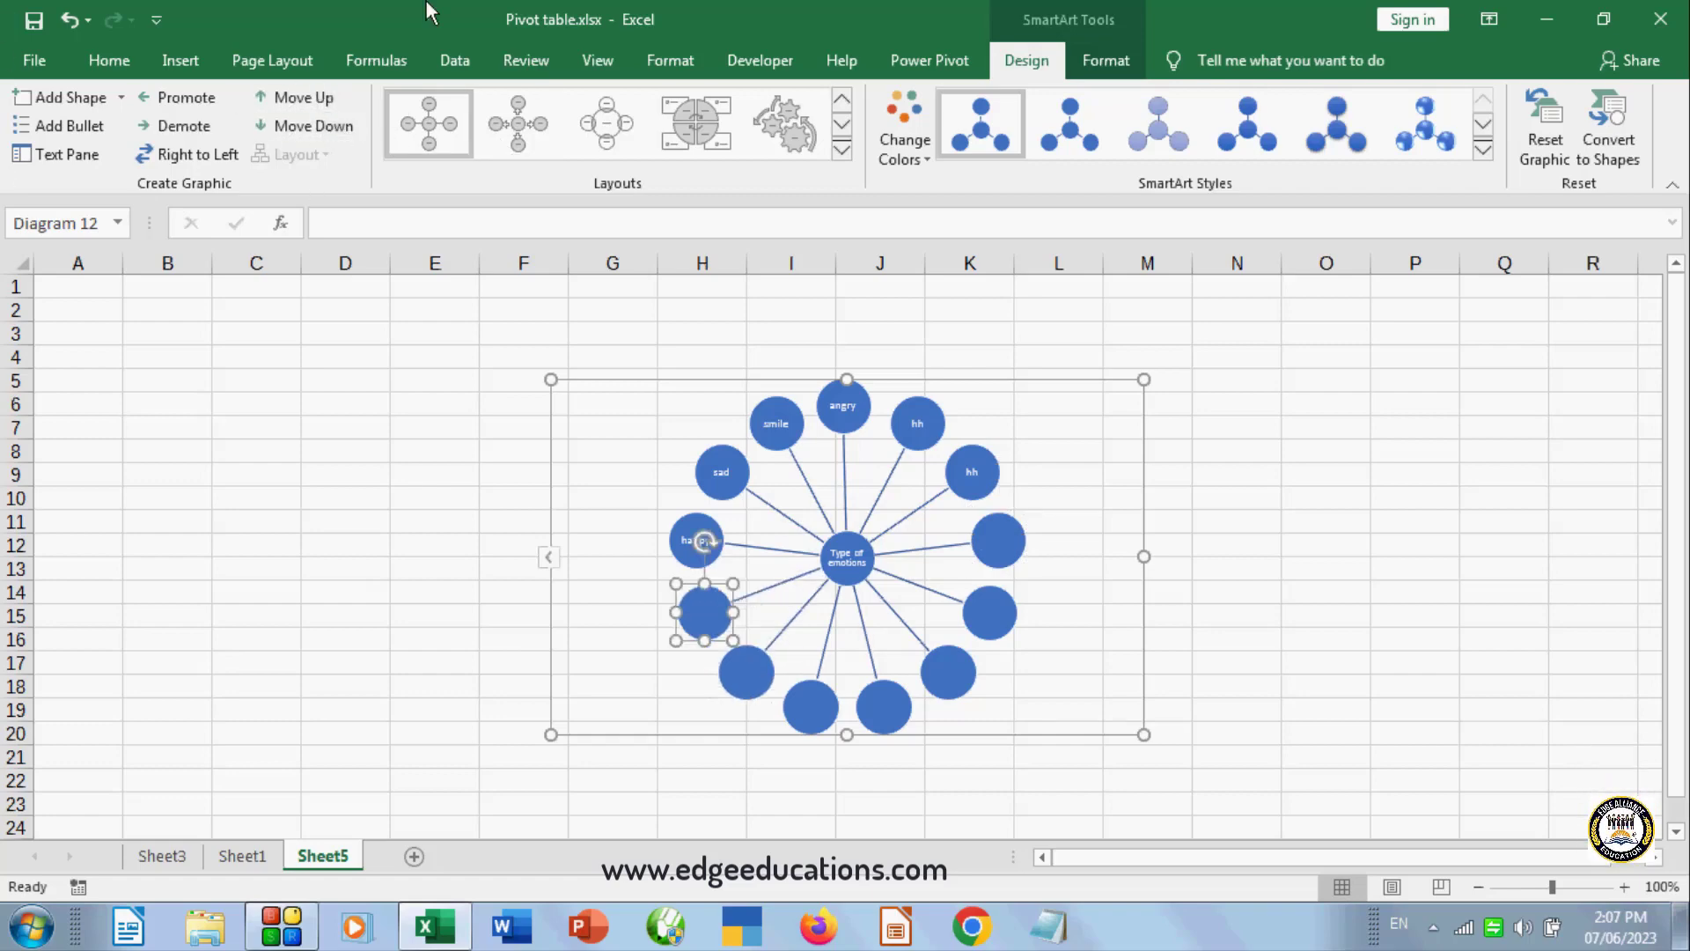
- Try the linked circle-arrow layout and the segmented cycle layout on the SmartArt graphic, and return it to the basic radial layout
click(843, 150)
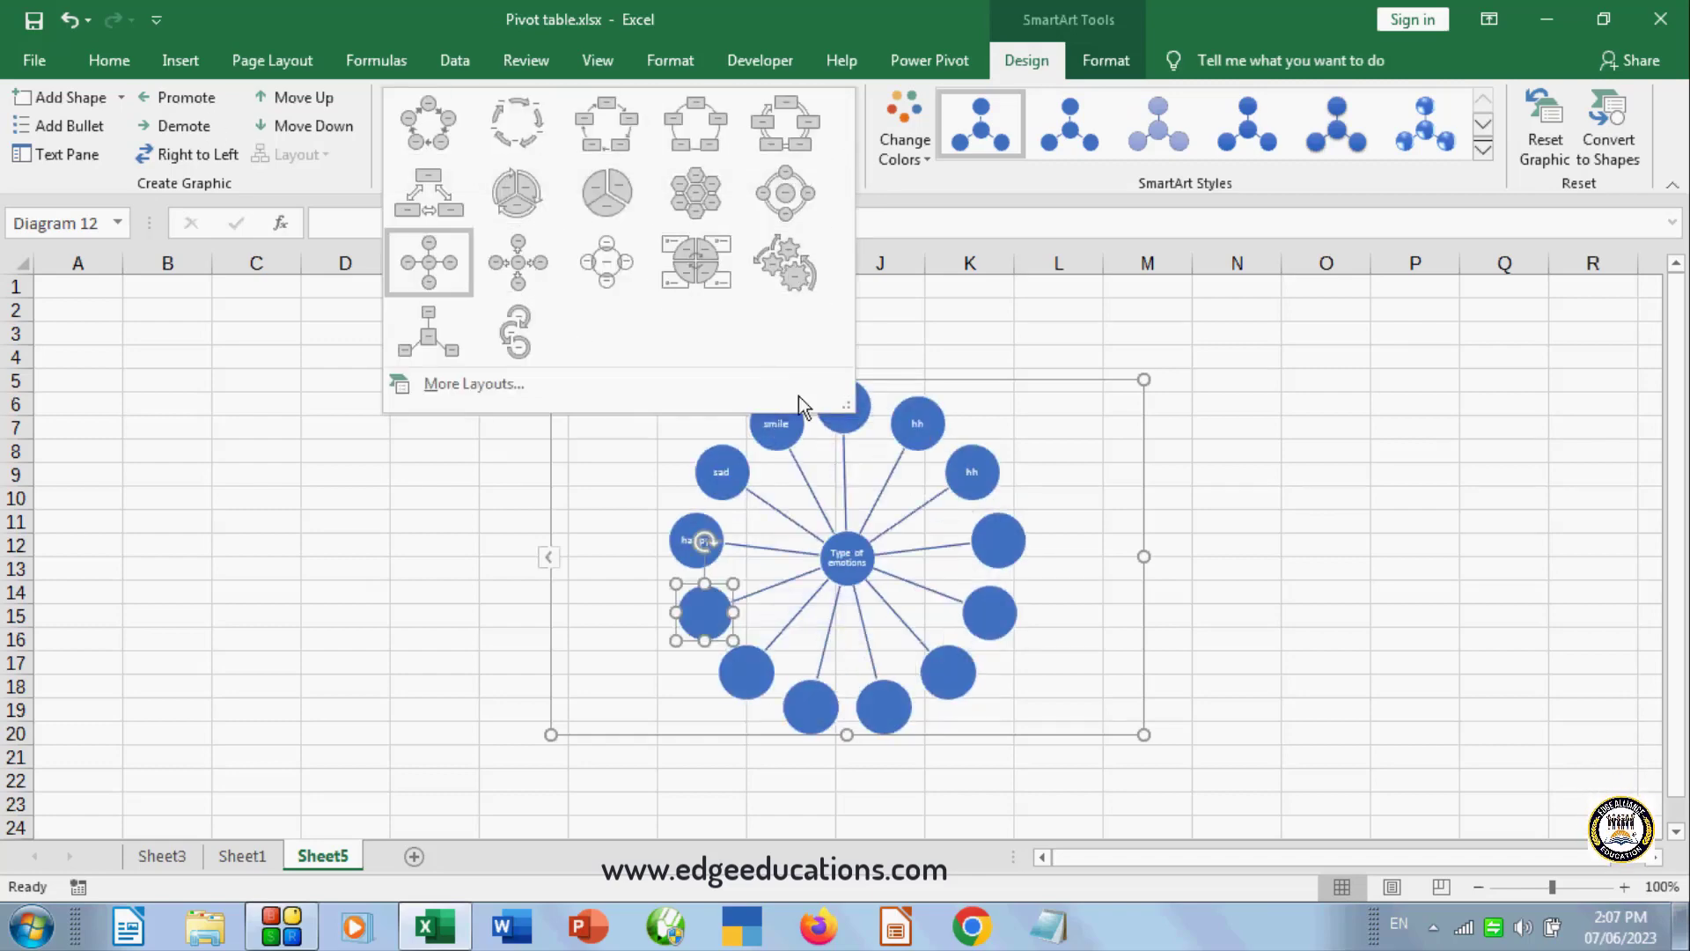
click(520, 344)
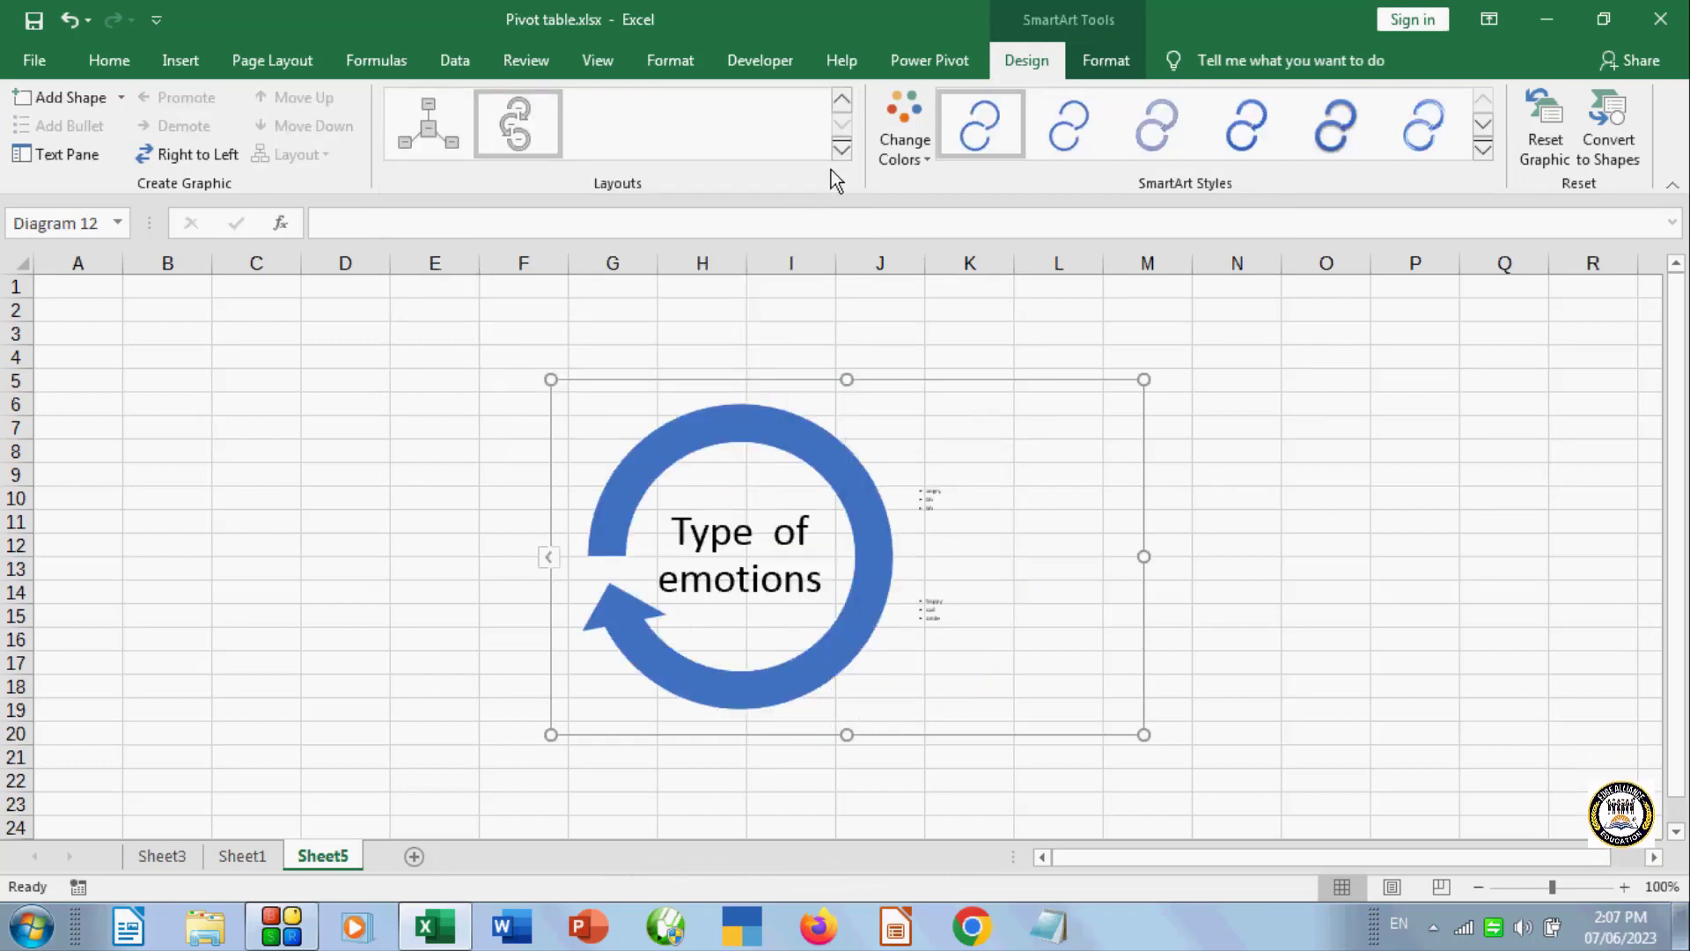
click(842, 150)
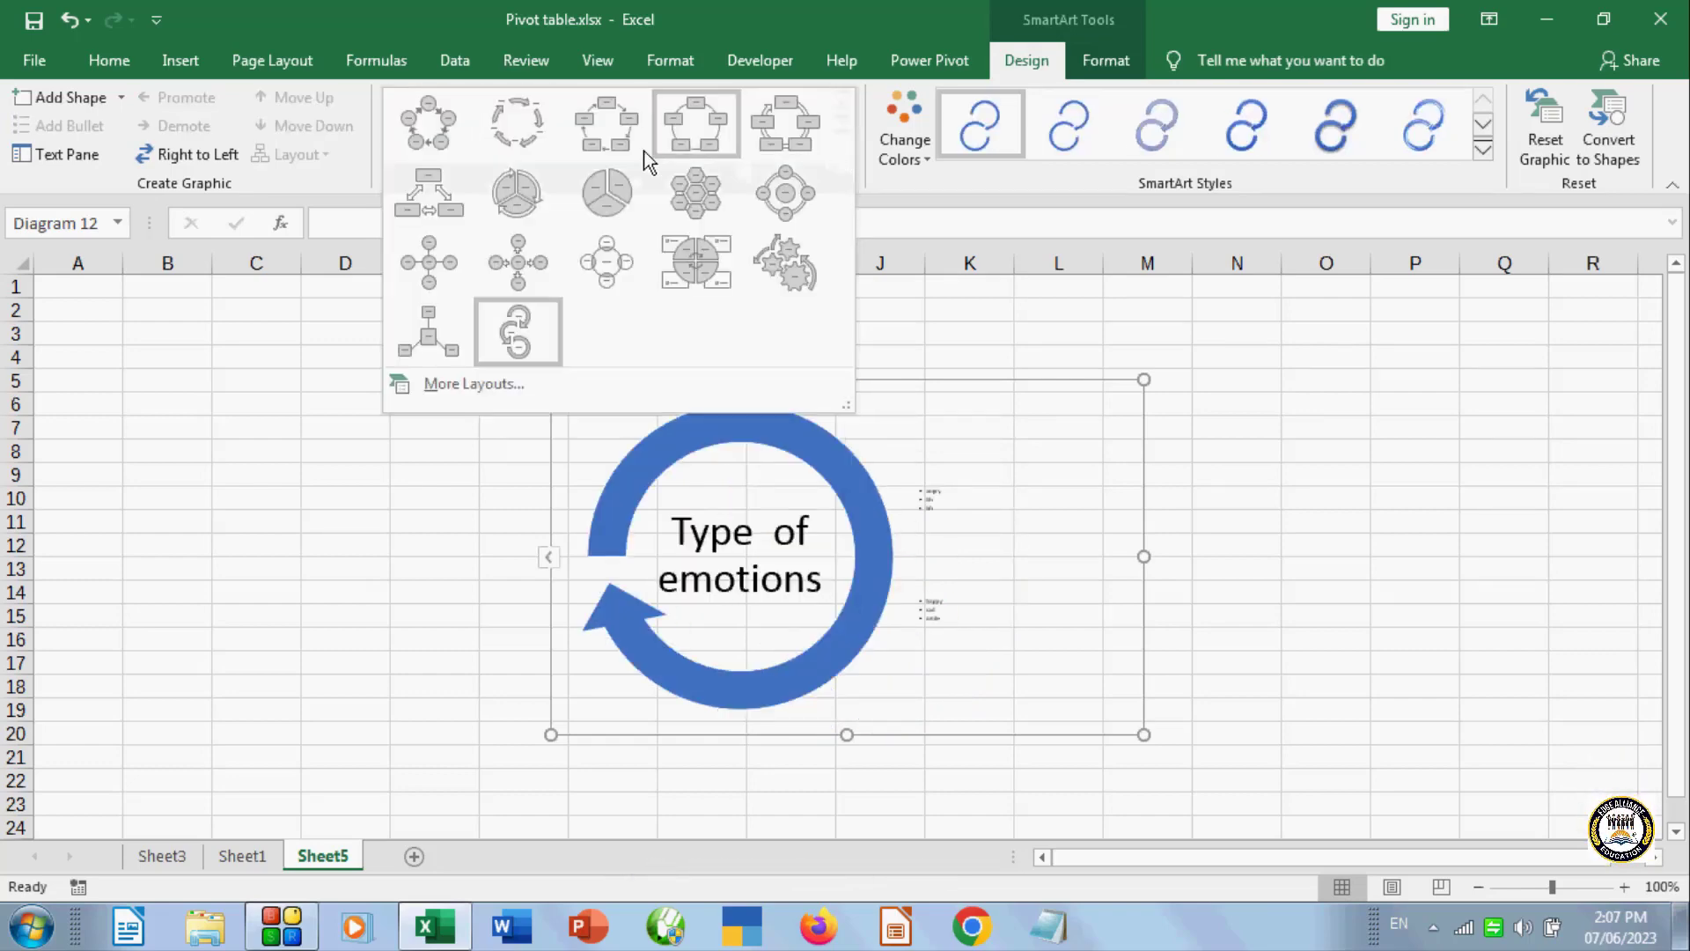
click(490, 189)
click(838, 160)
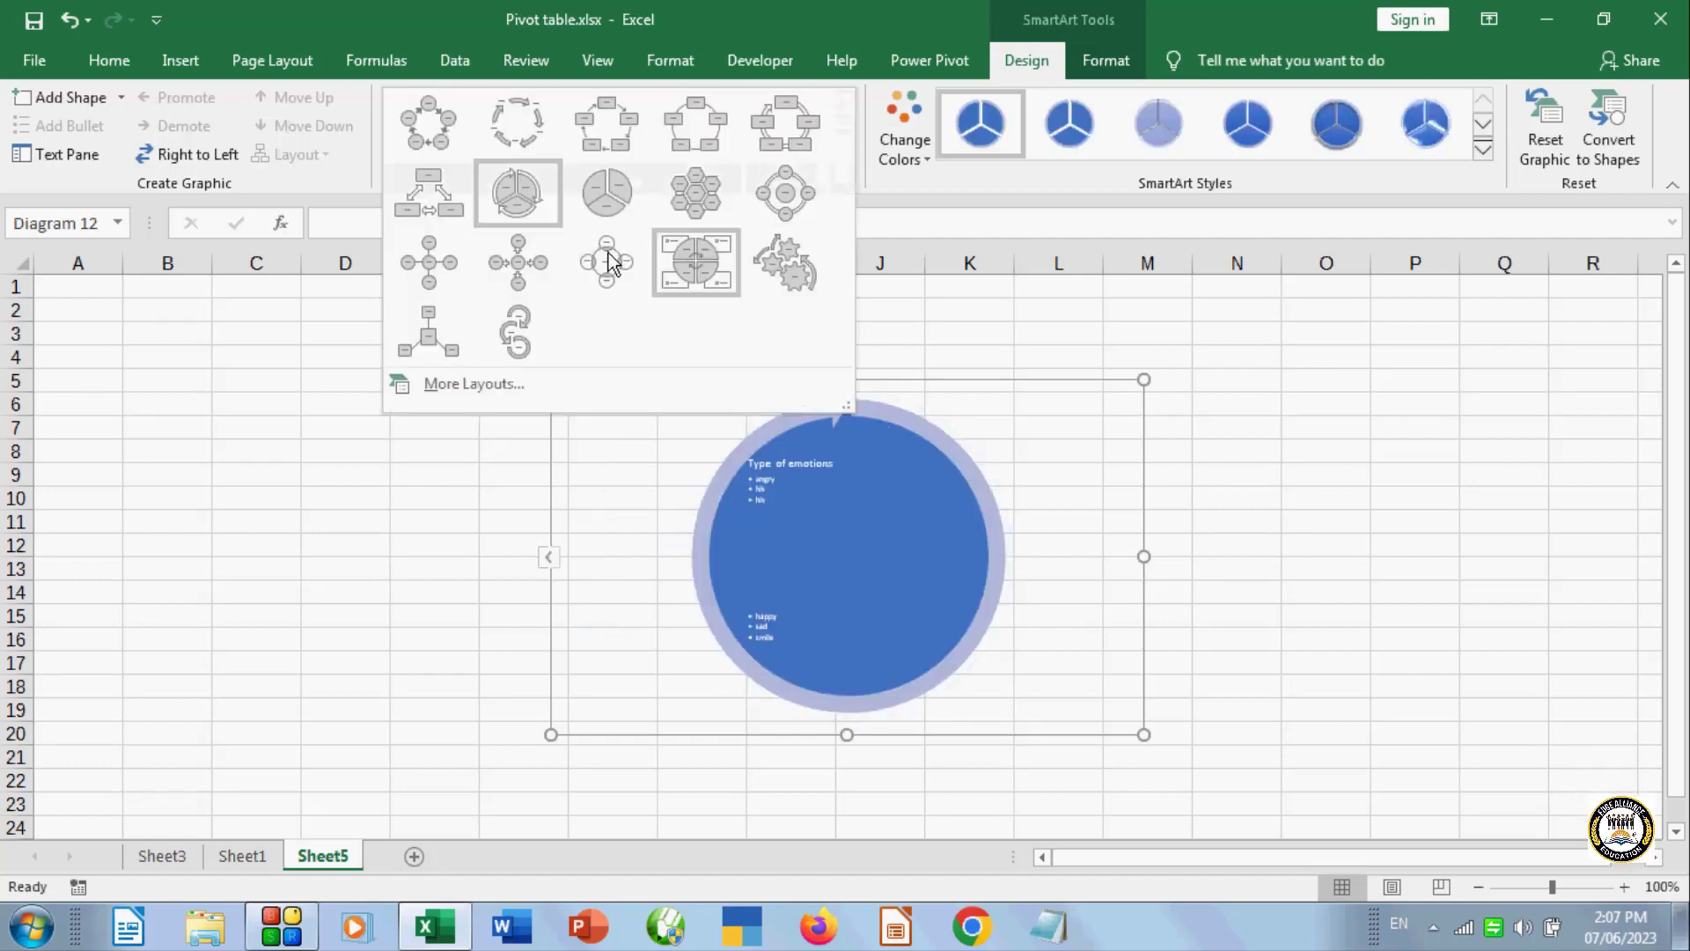
click(447, 263)
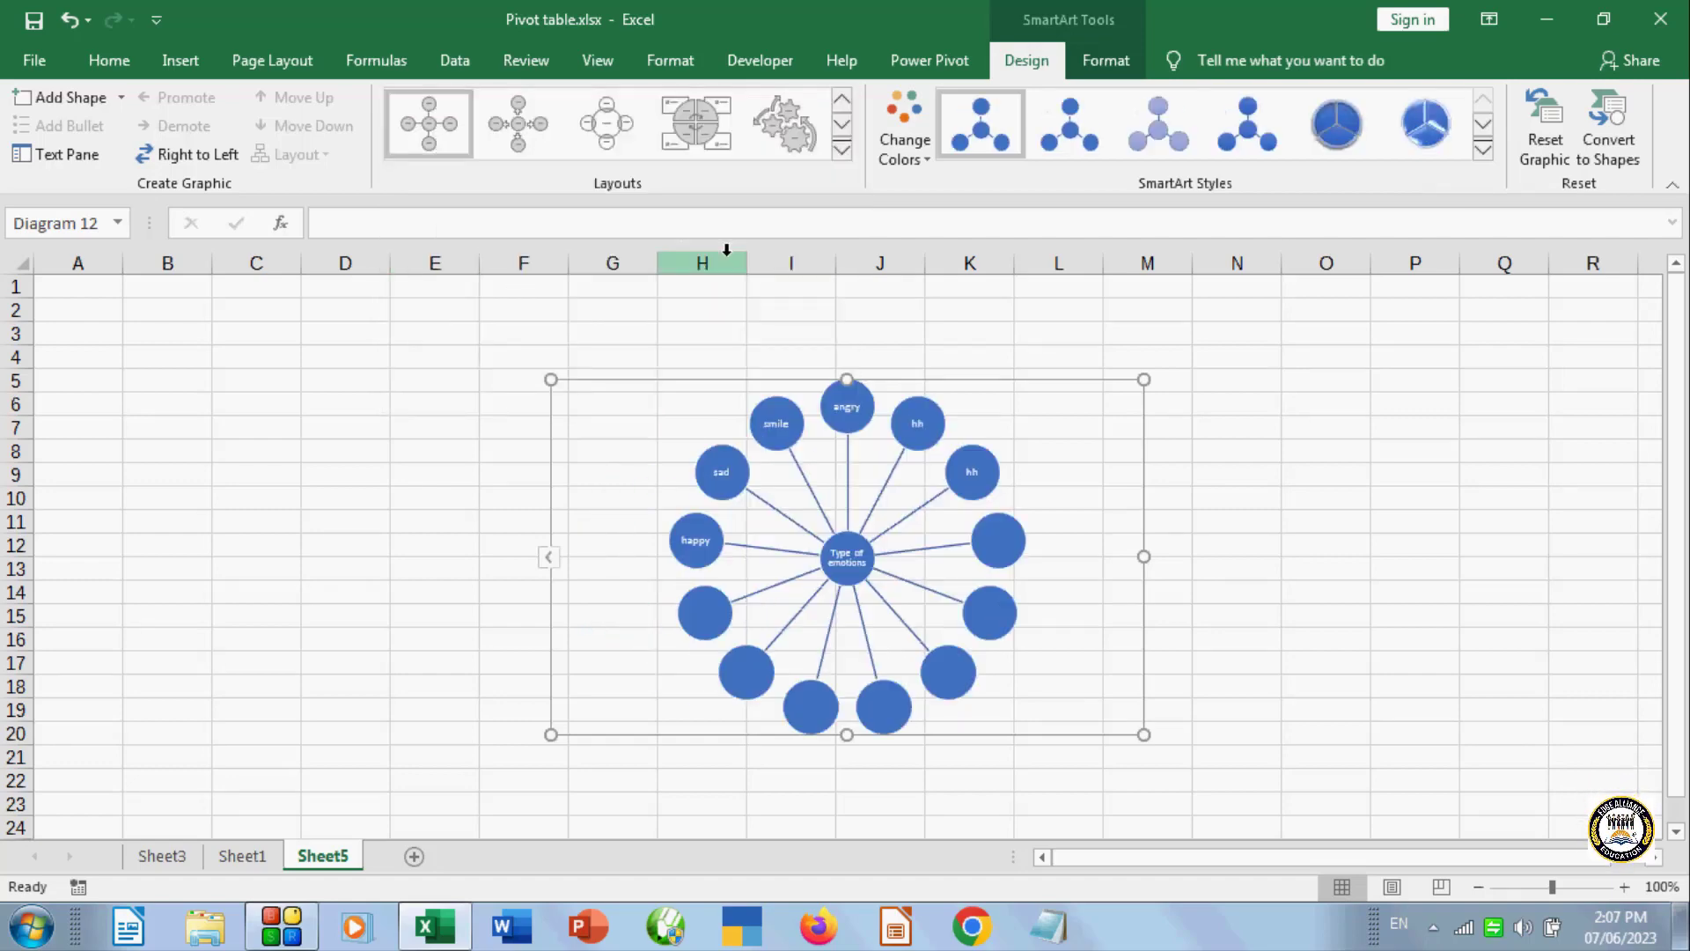
- Browse the color variations and the SmartArt styles available for the radial graphic without applying any
click(911, 157)
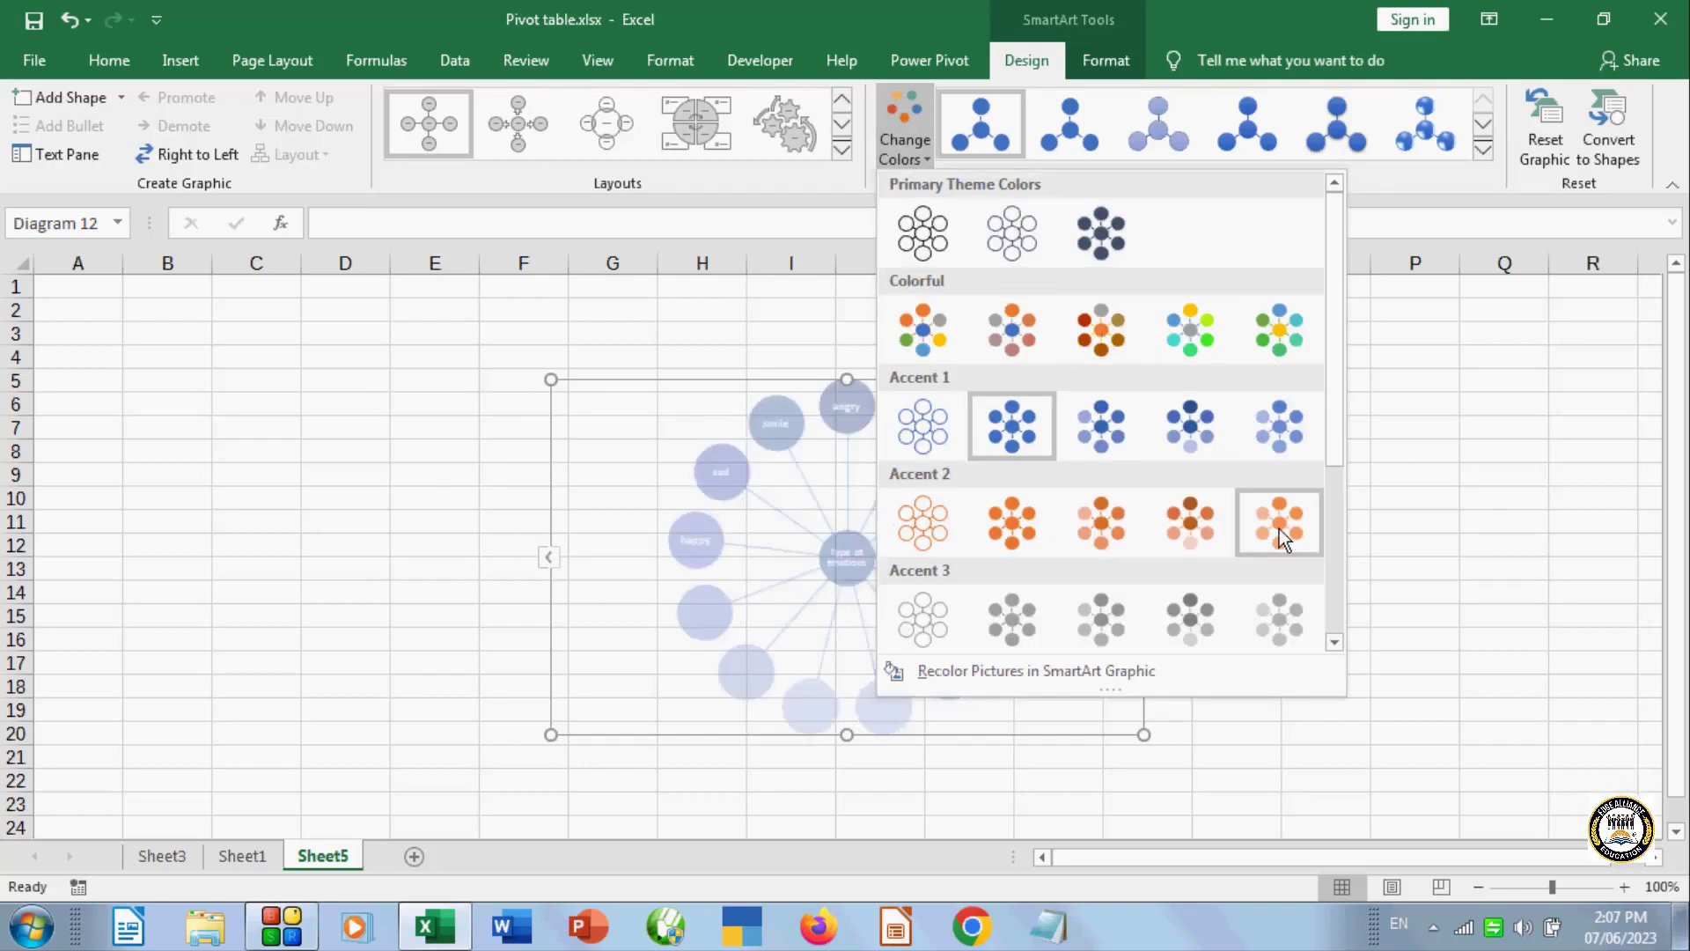
click(1439, 310)
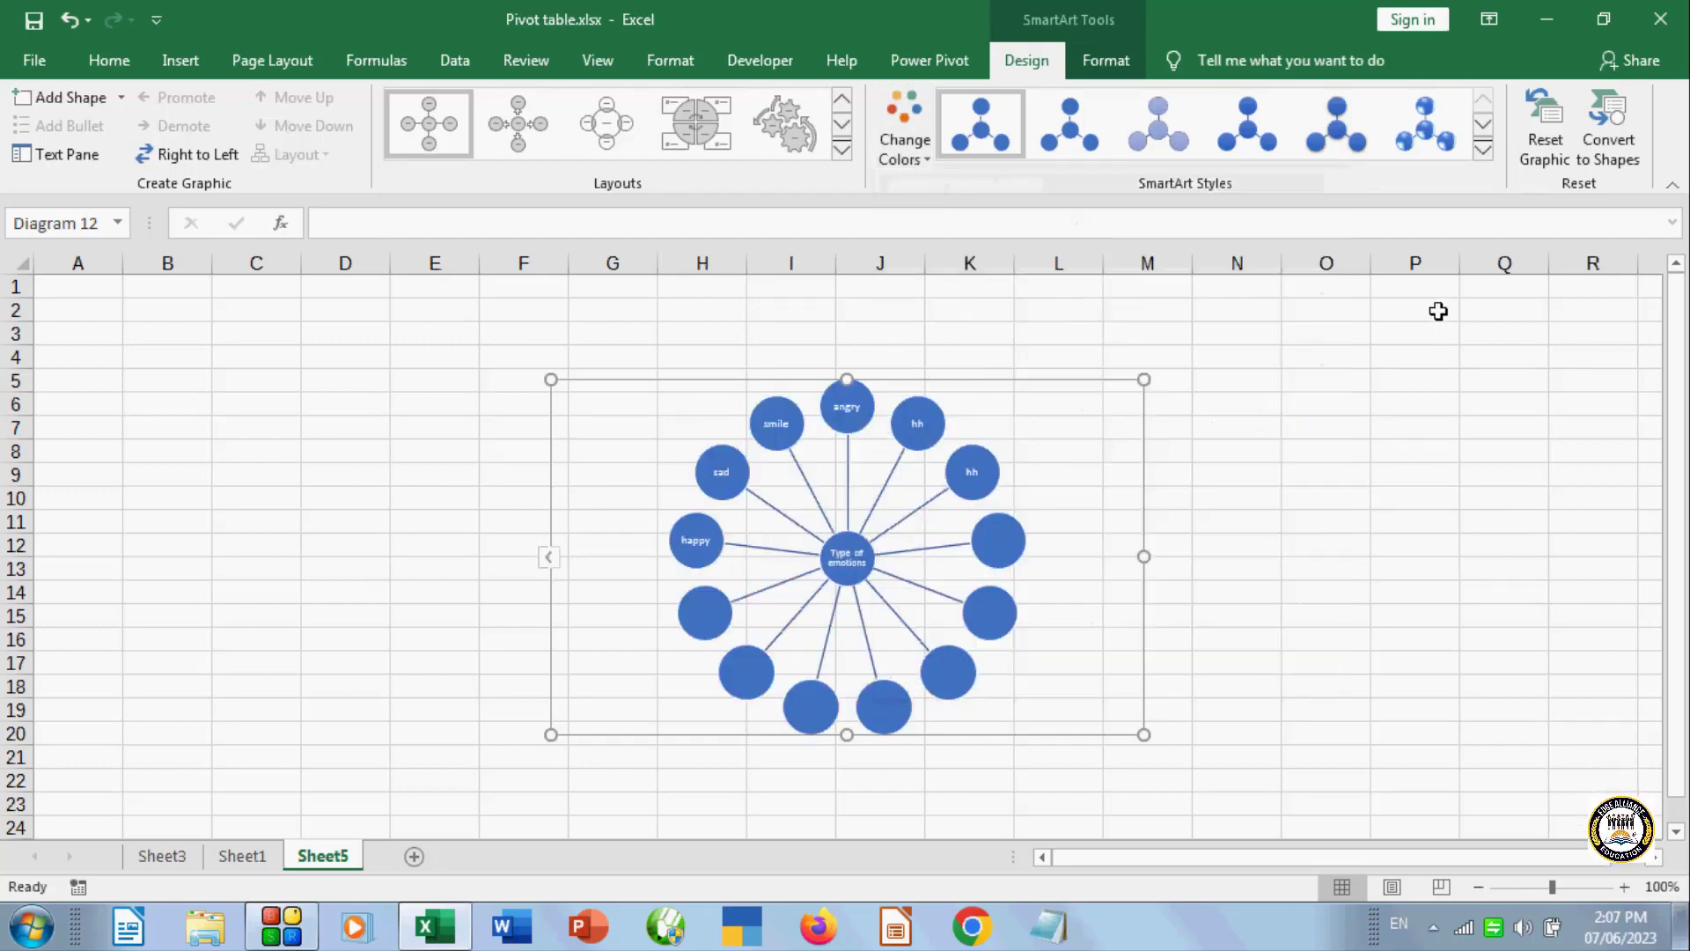
click(1484, 150)
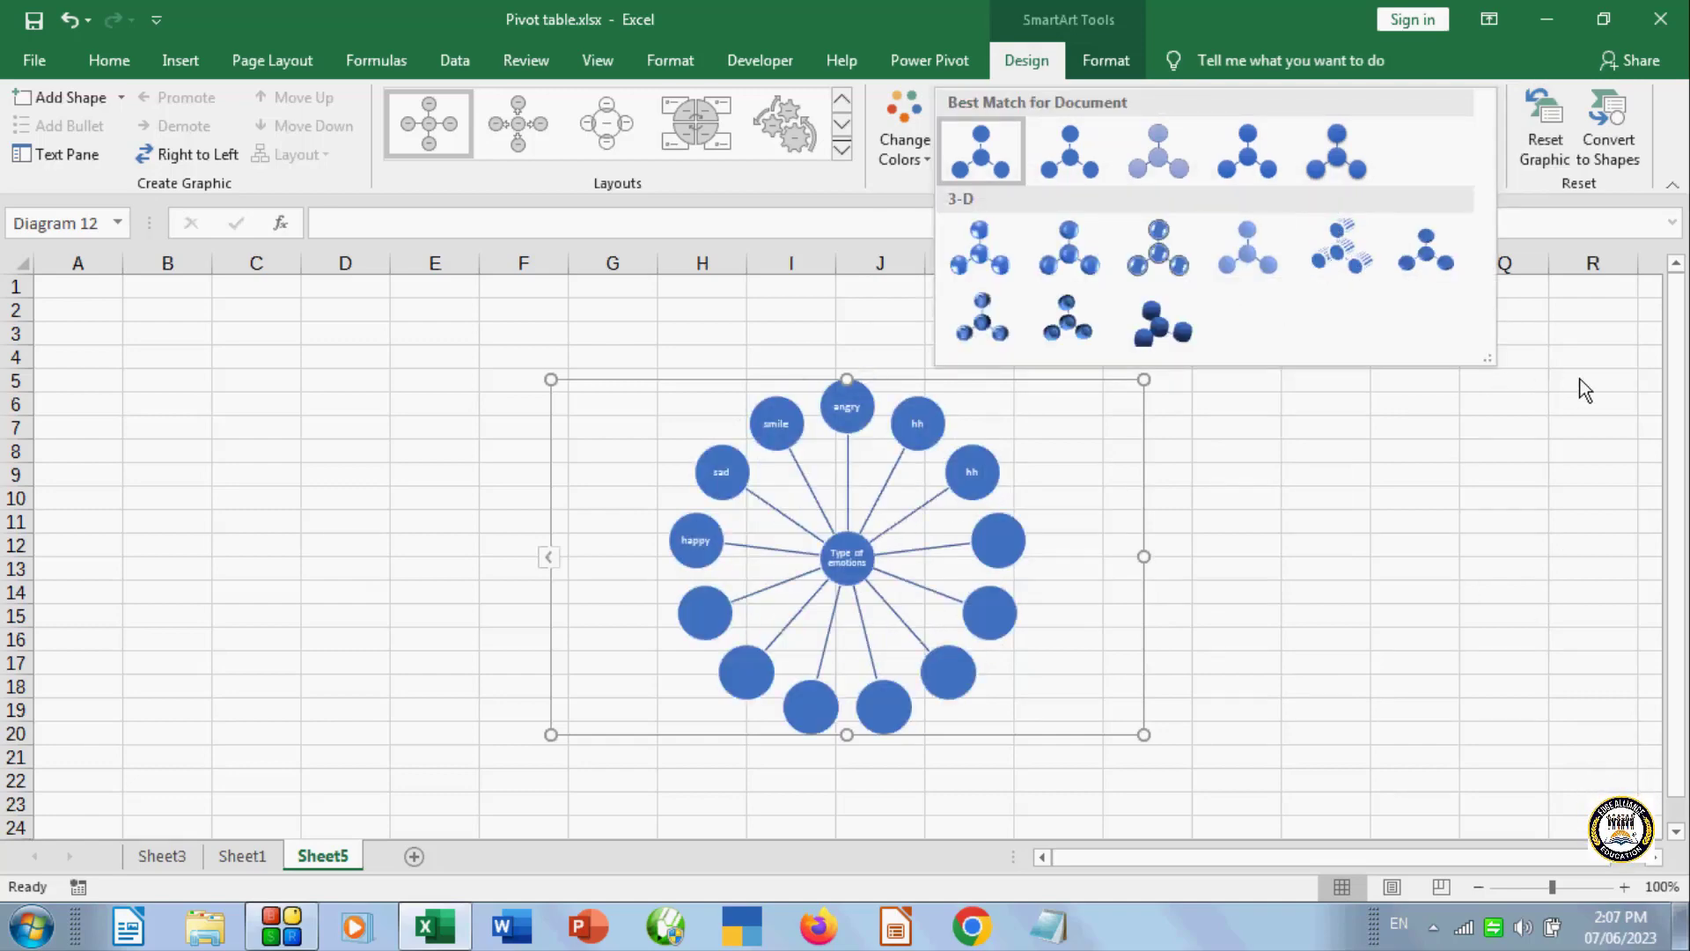
key(Escape)
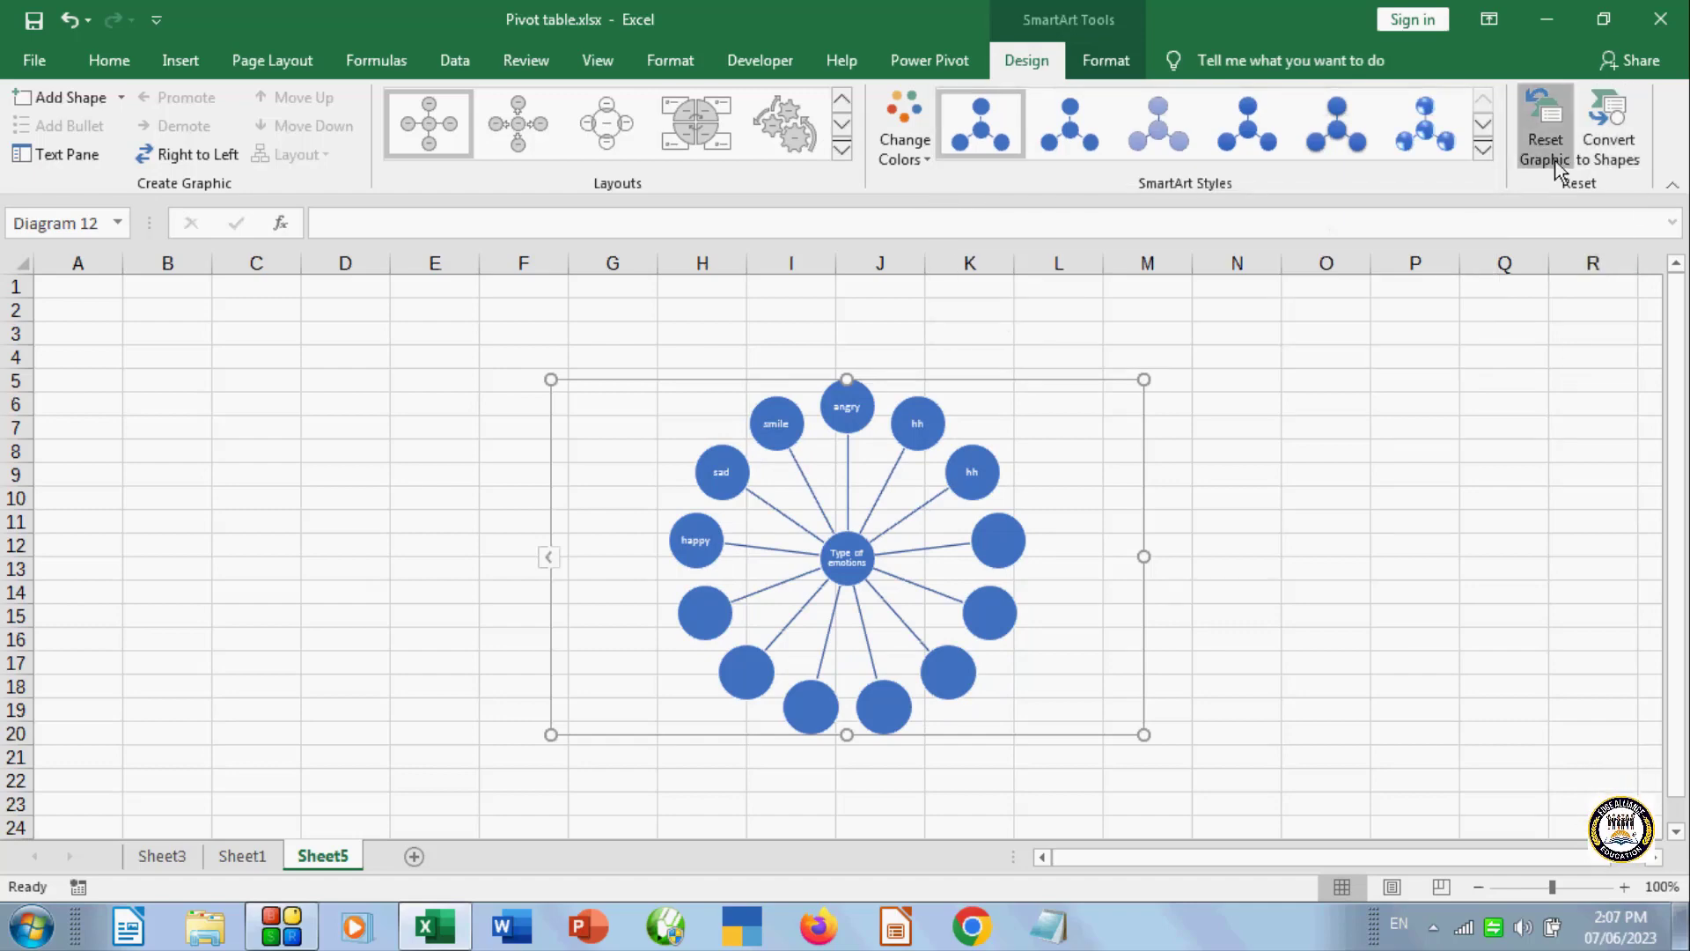
- Convert the radial SmartArt graphic to shapes, and delete the resulting group from the sheet
click(1618, 140)
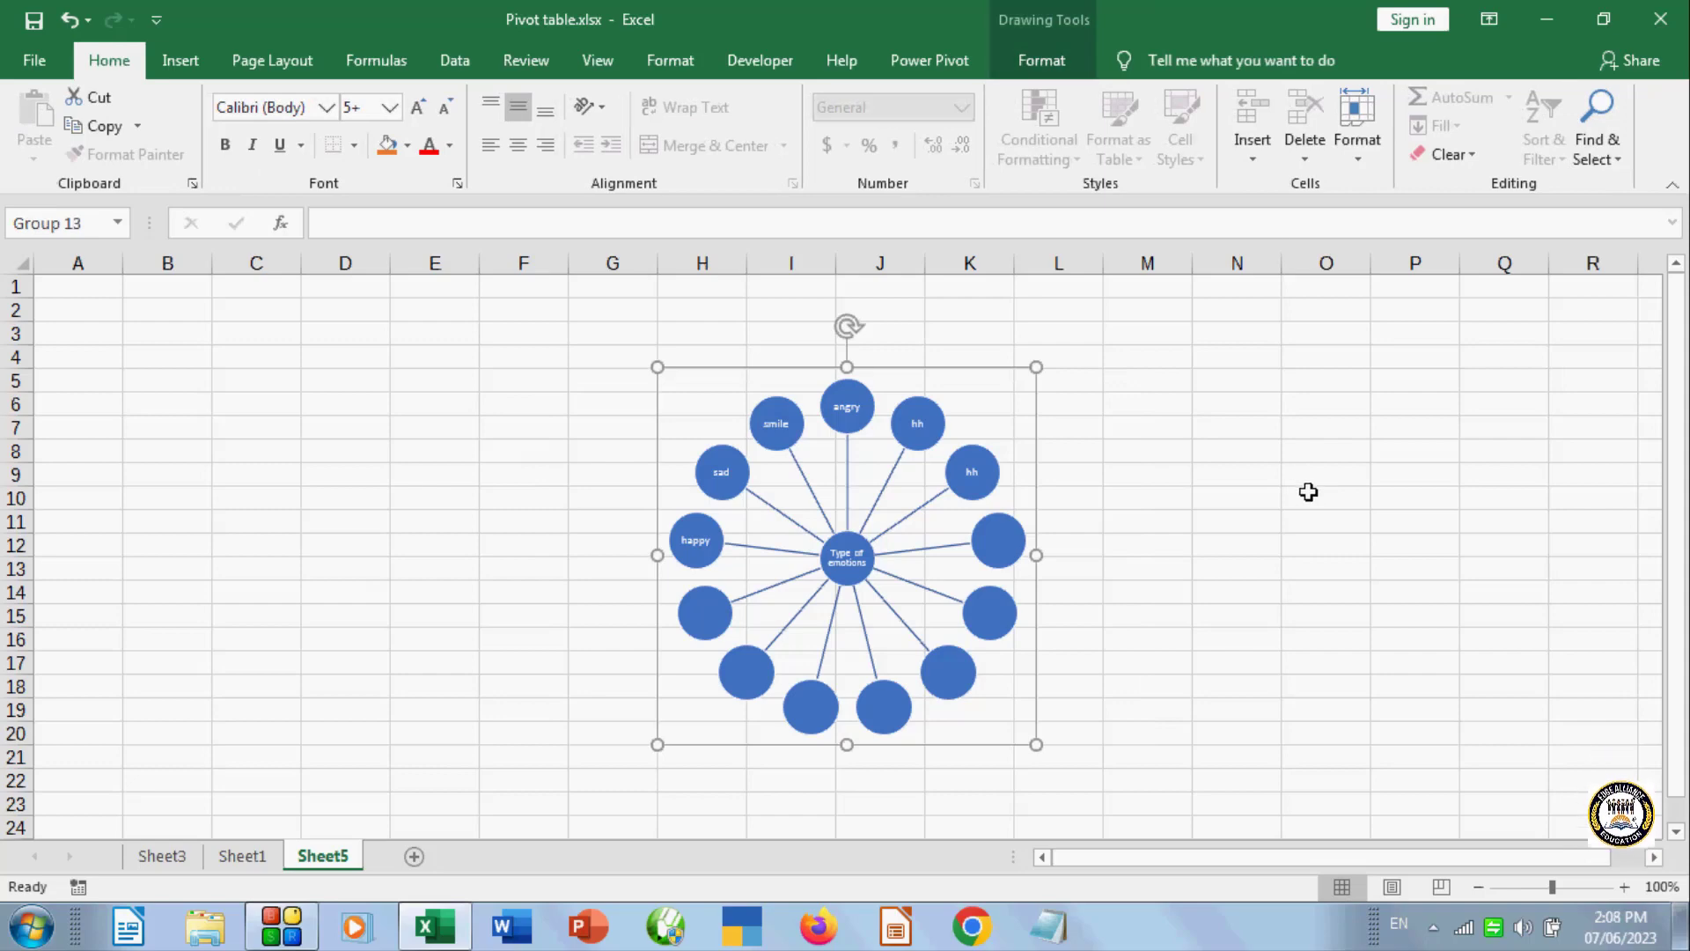
click(1263, 563)
click(889, 452)
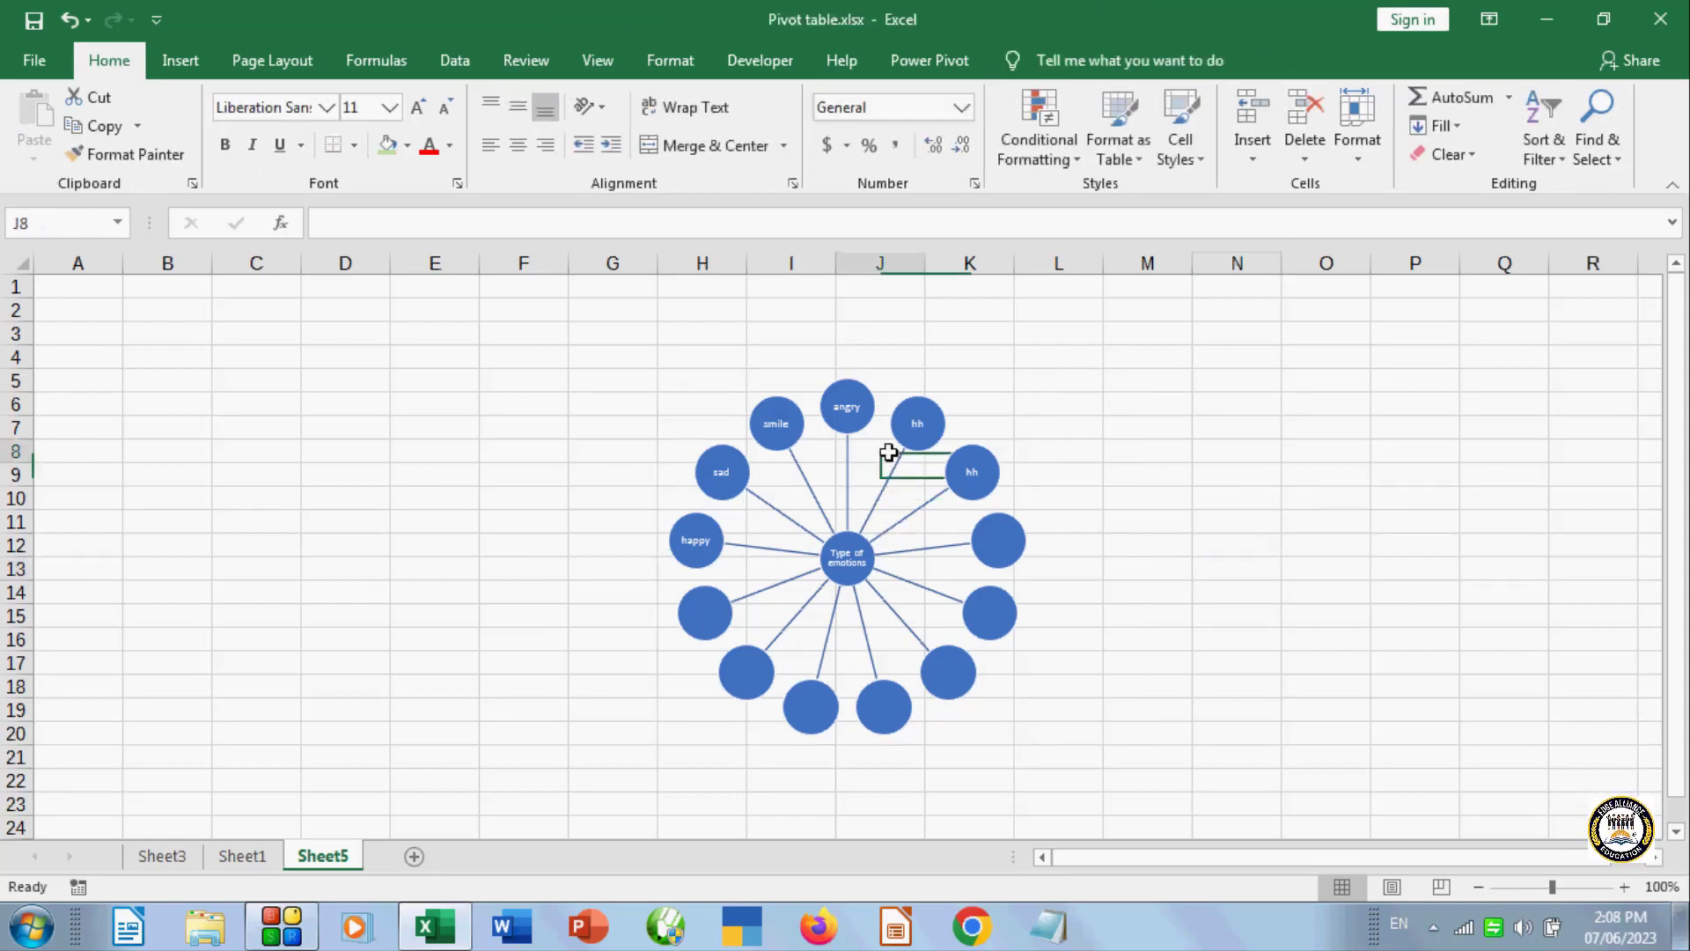
click(856, 413)
key(Delete)
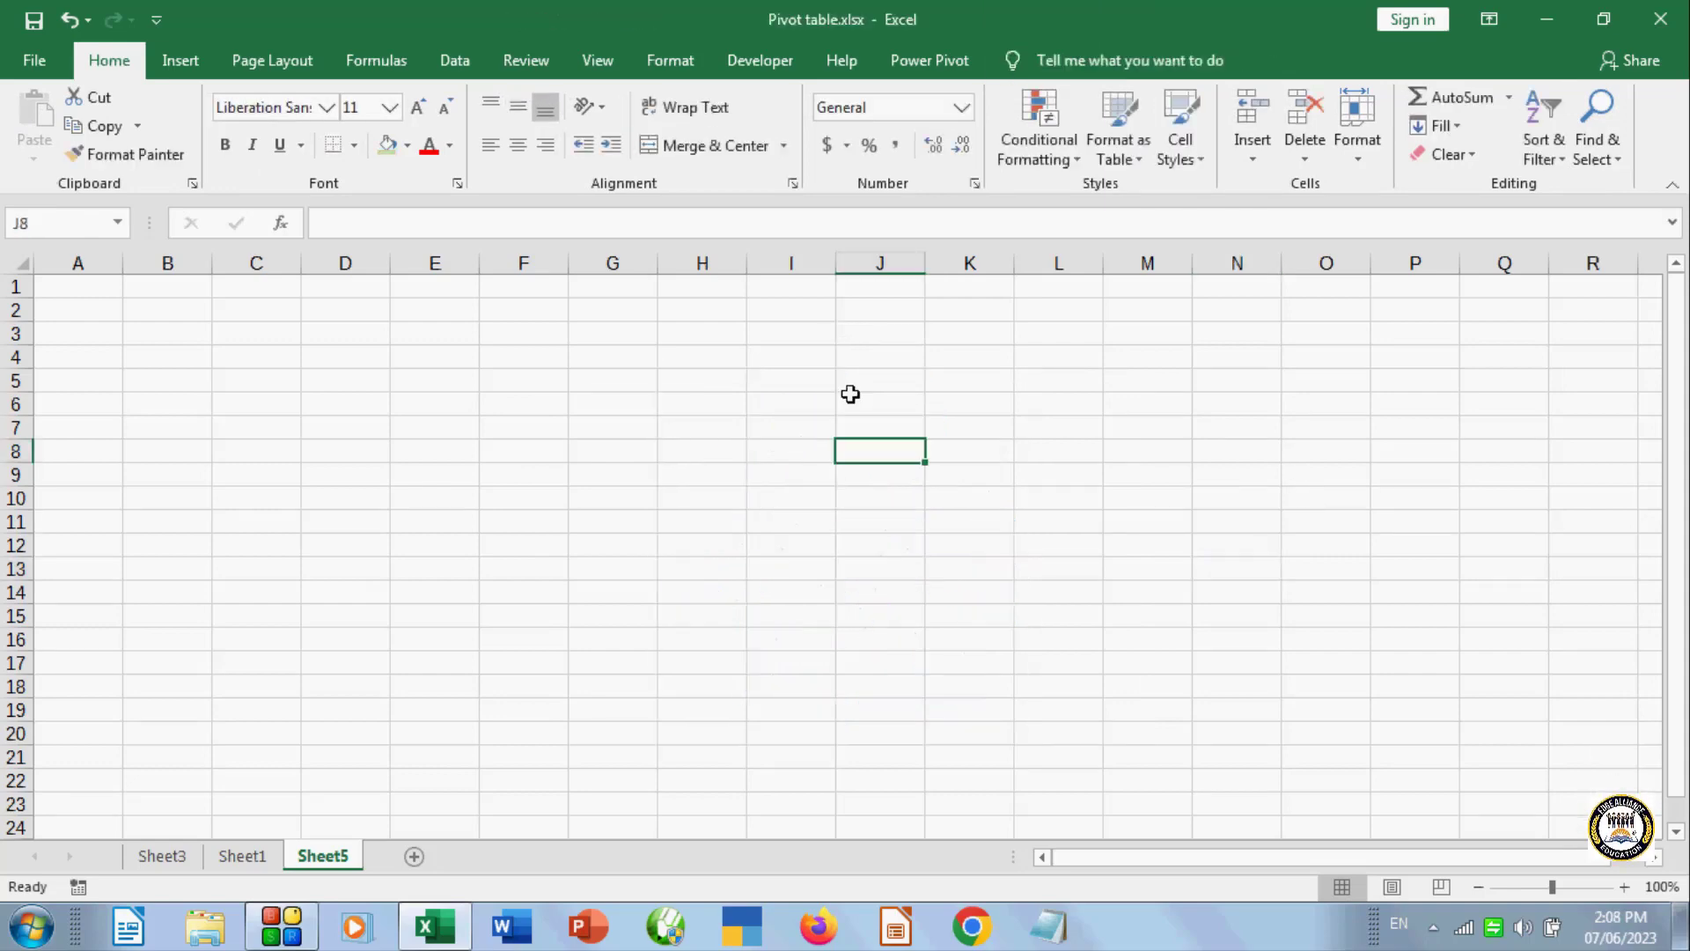
- Read the description of the Screenshot command among the illustration options, and select cell F6
click(180, 60)
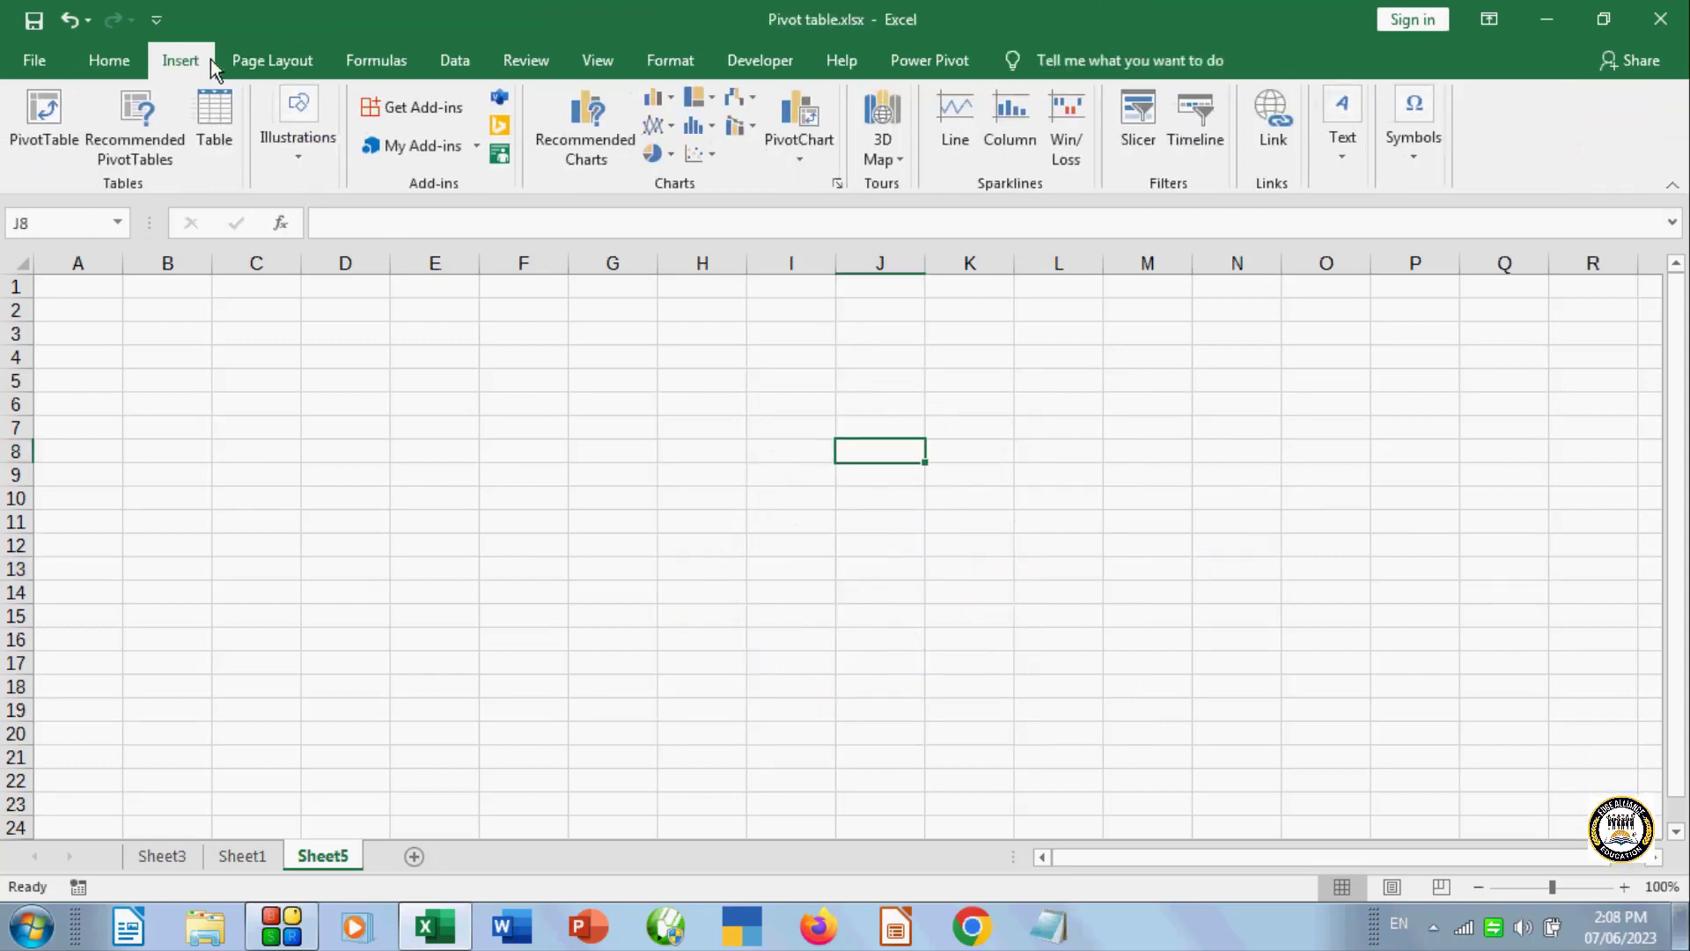
click(331, 148)
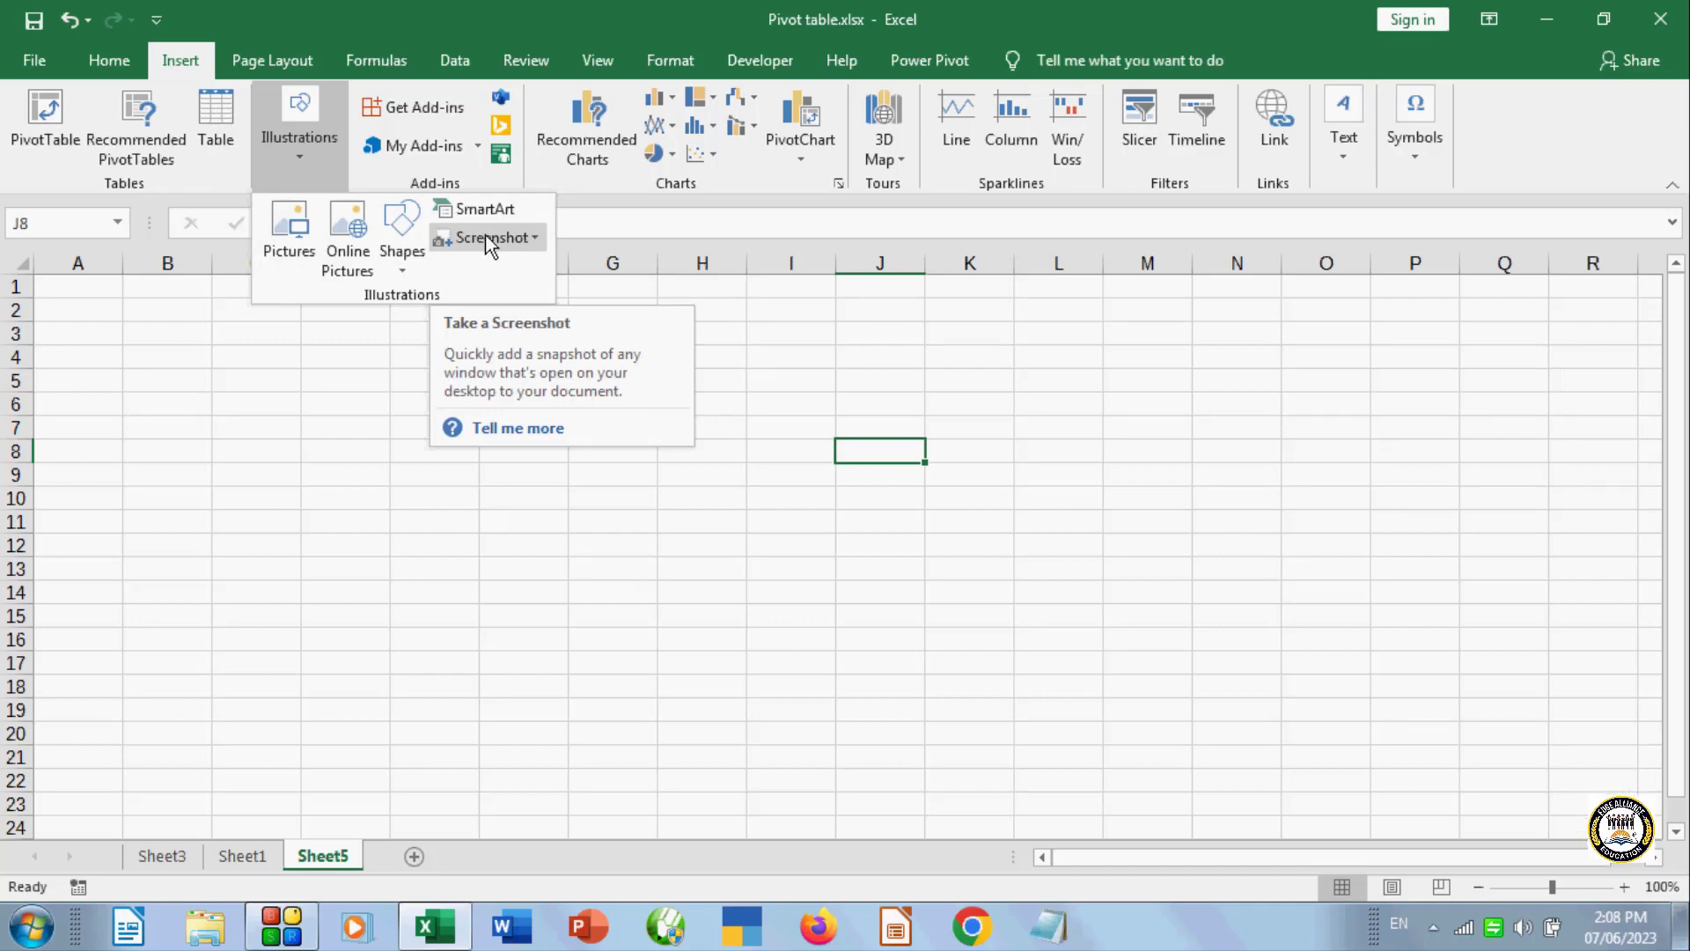
click(464, 462)
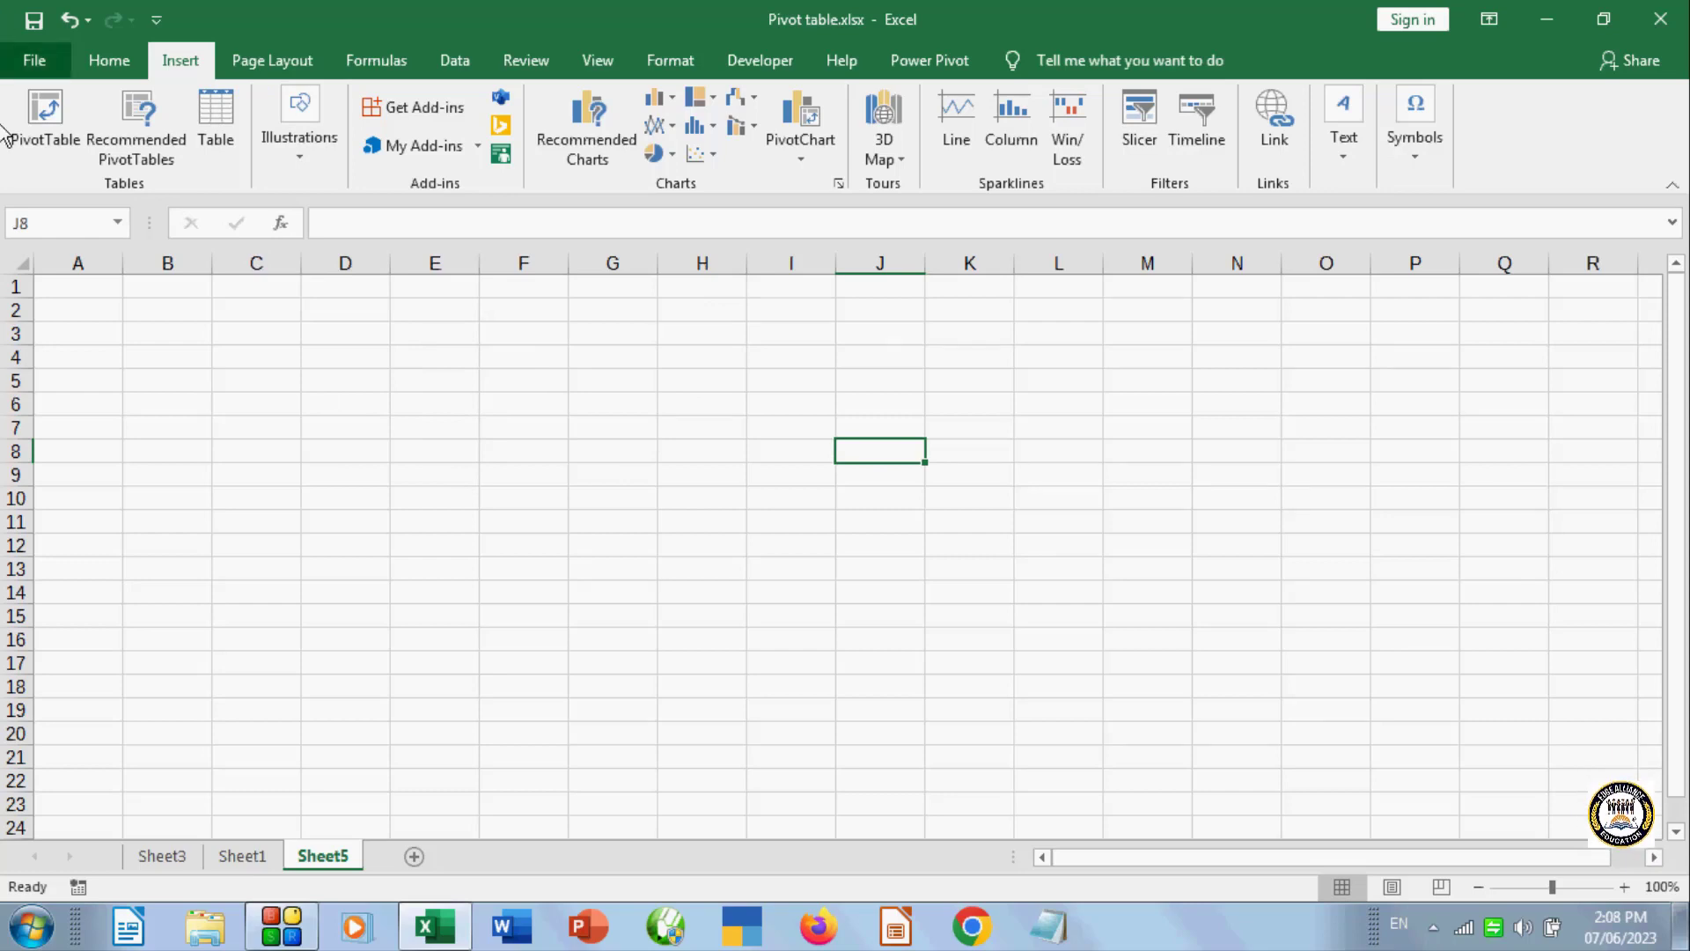
click(555, 406)
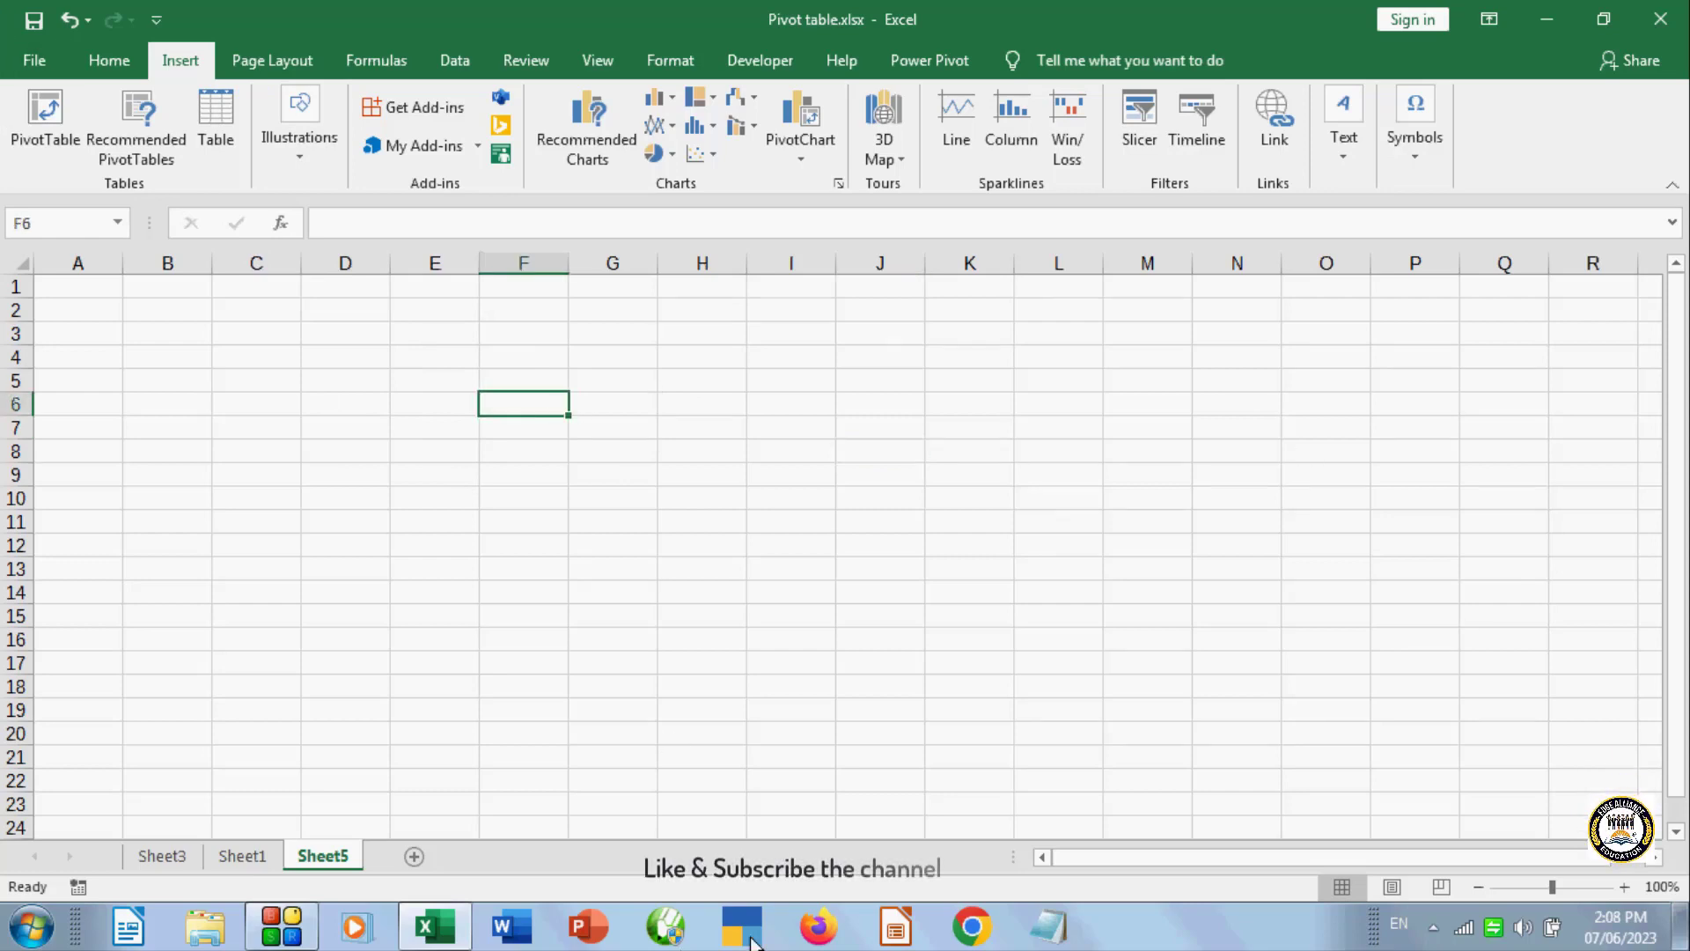
- Open Chrome on a new tab page, return to Excel, and insert a screen clipping of the browser window's upper part
click(972, 926)
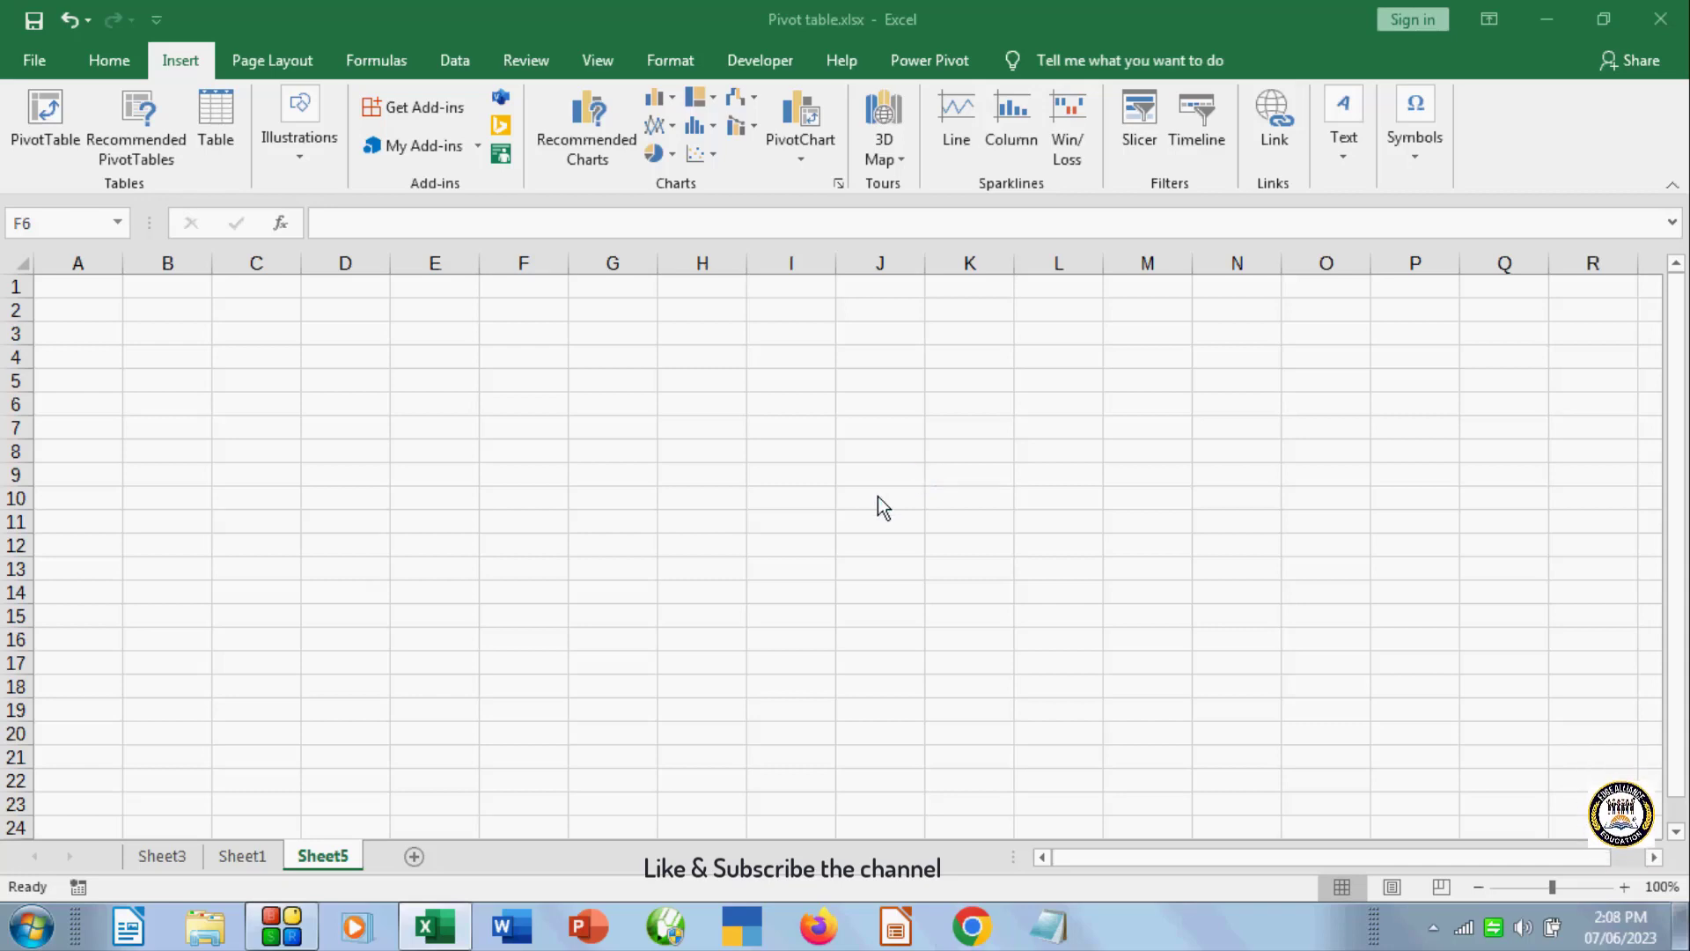
click(458, 944)
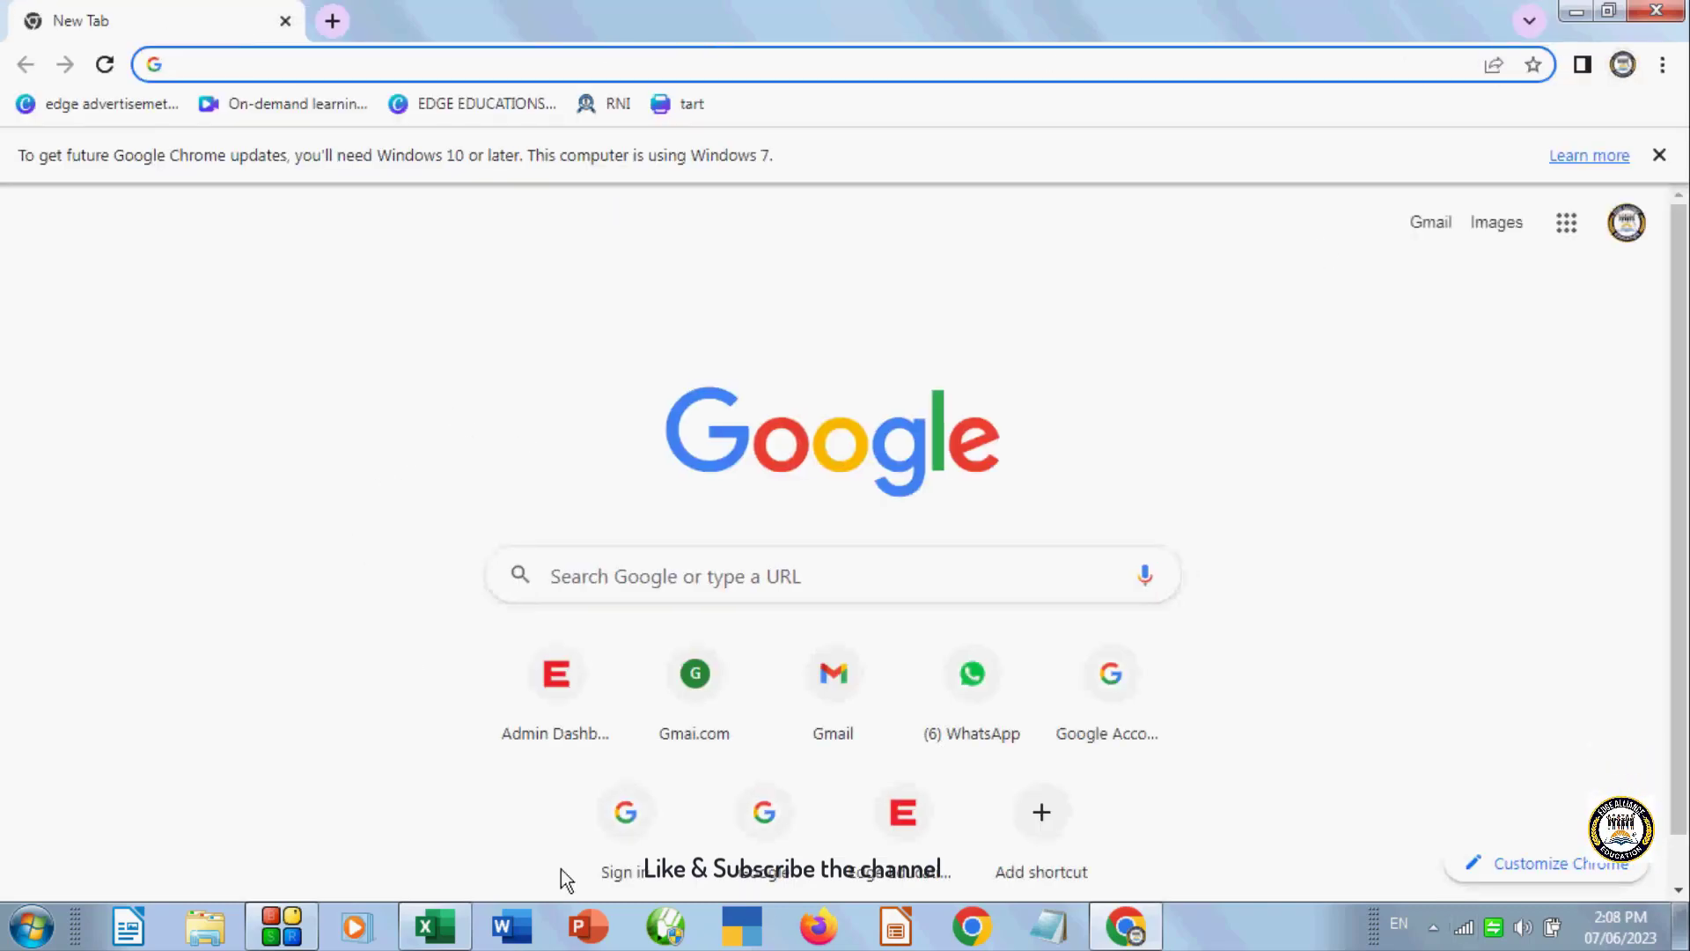
click(453, 932)
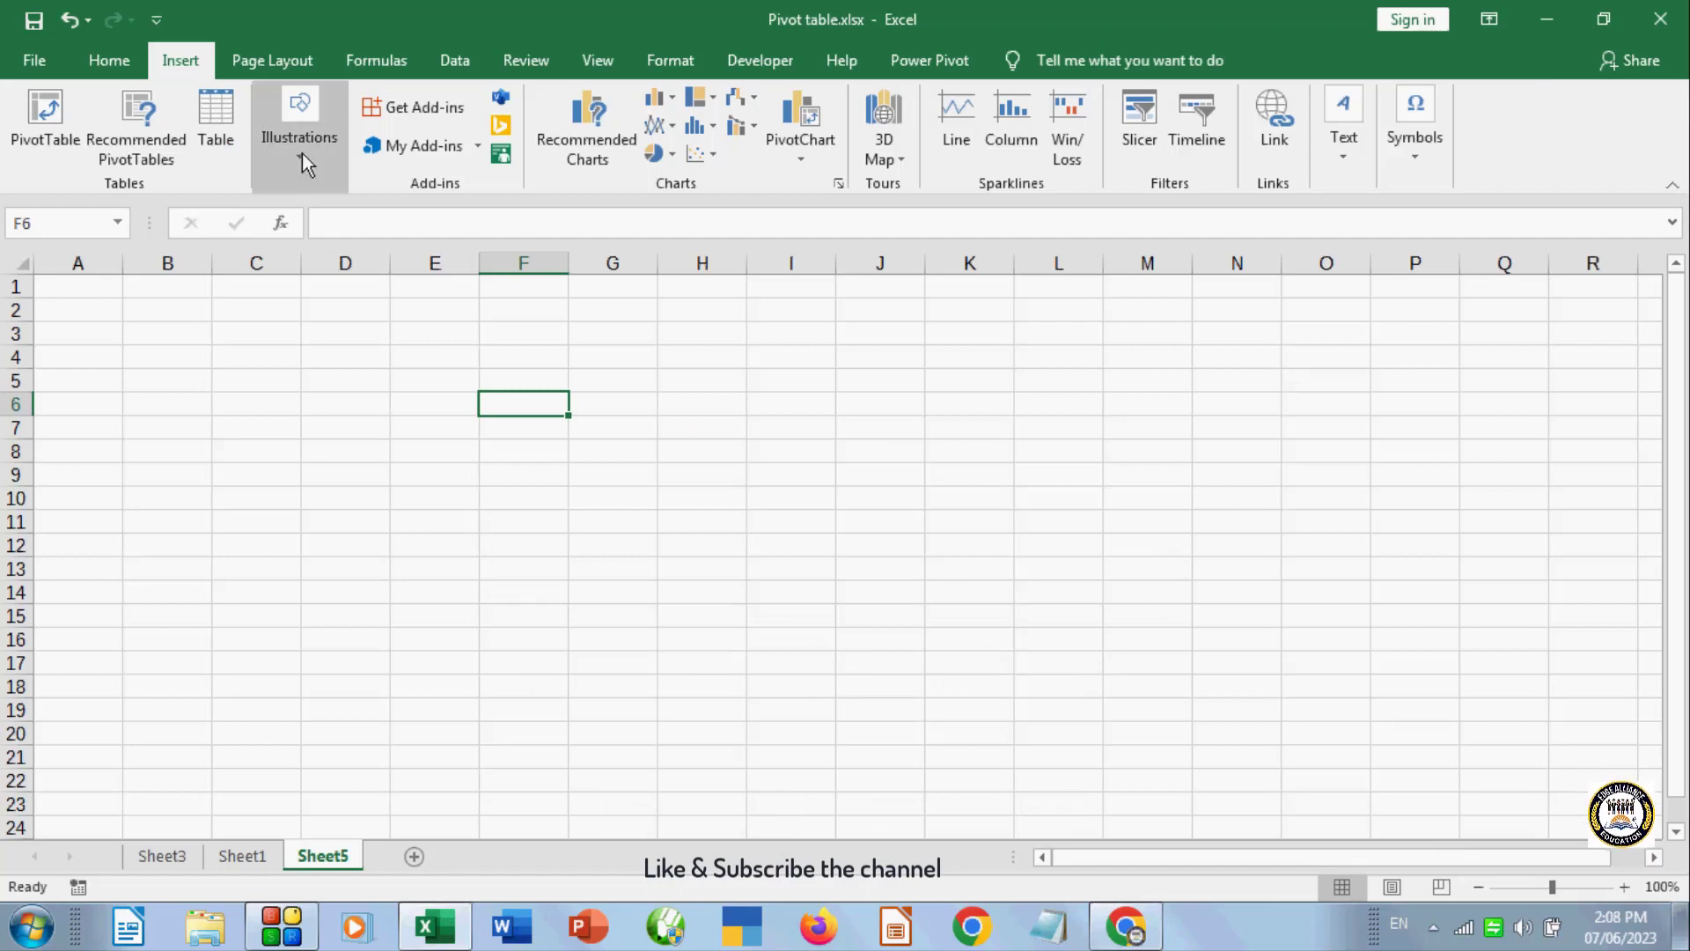
click(304, 161)
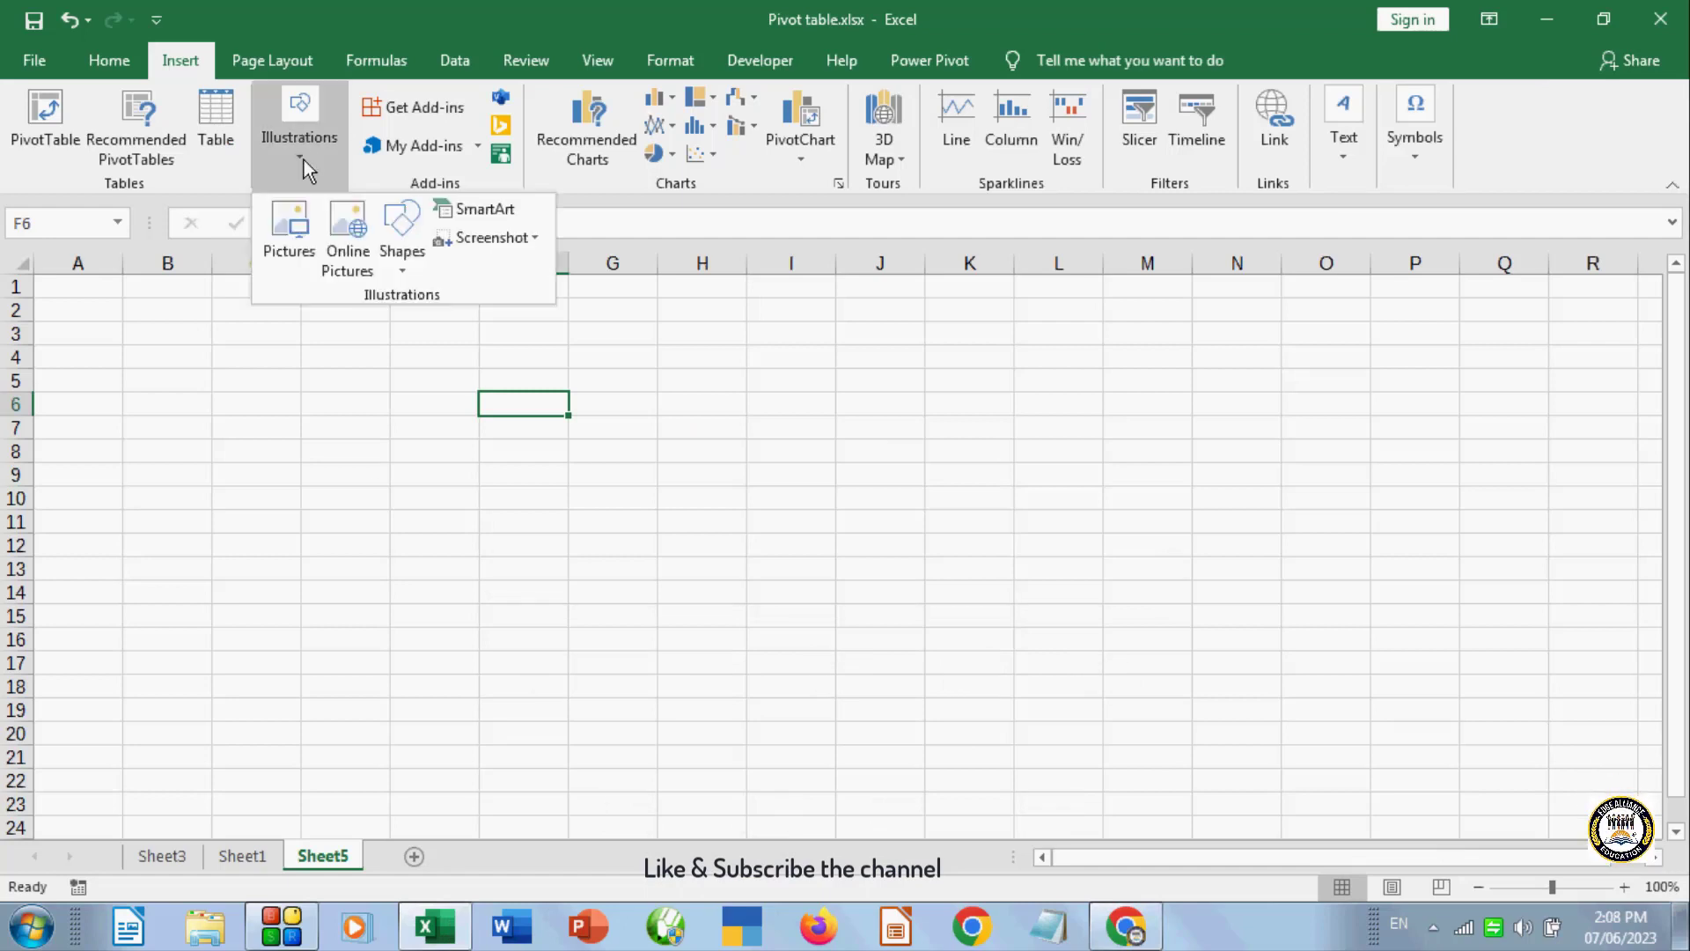
click(489, 238)
click(511, 429)
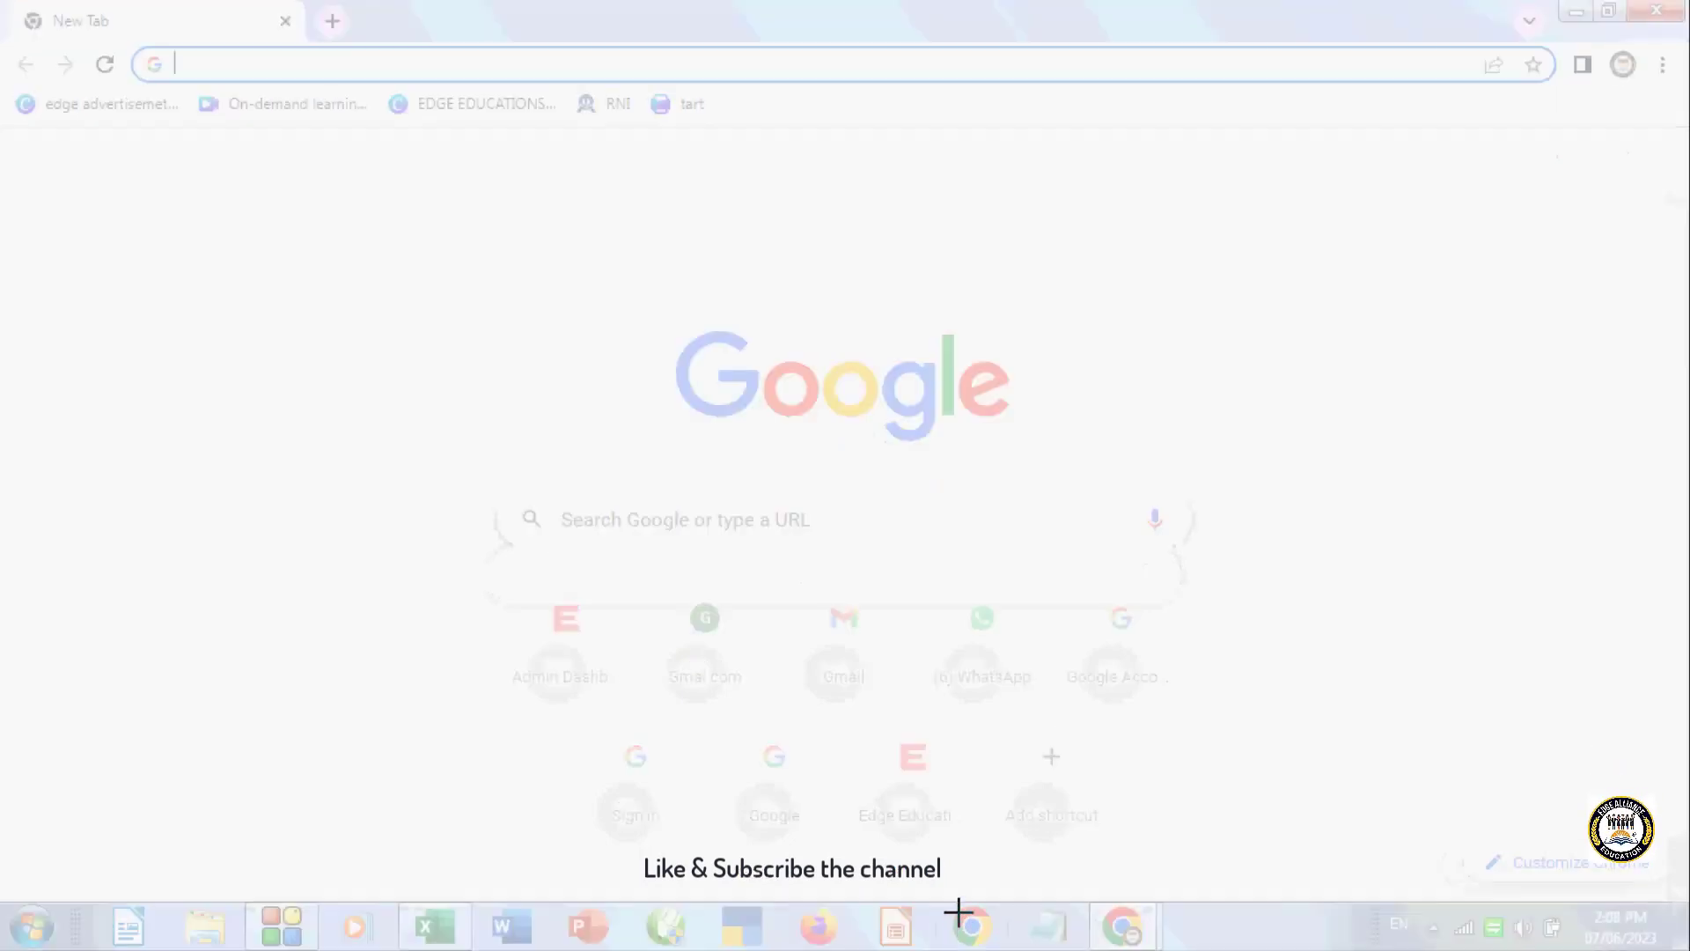
drag(3, 4, 1687, 627)
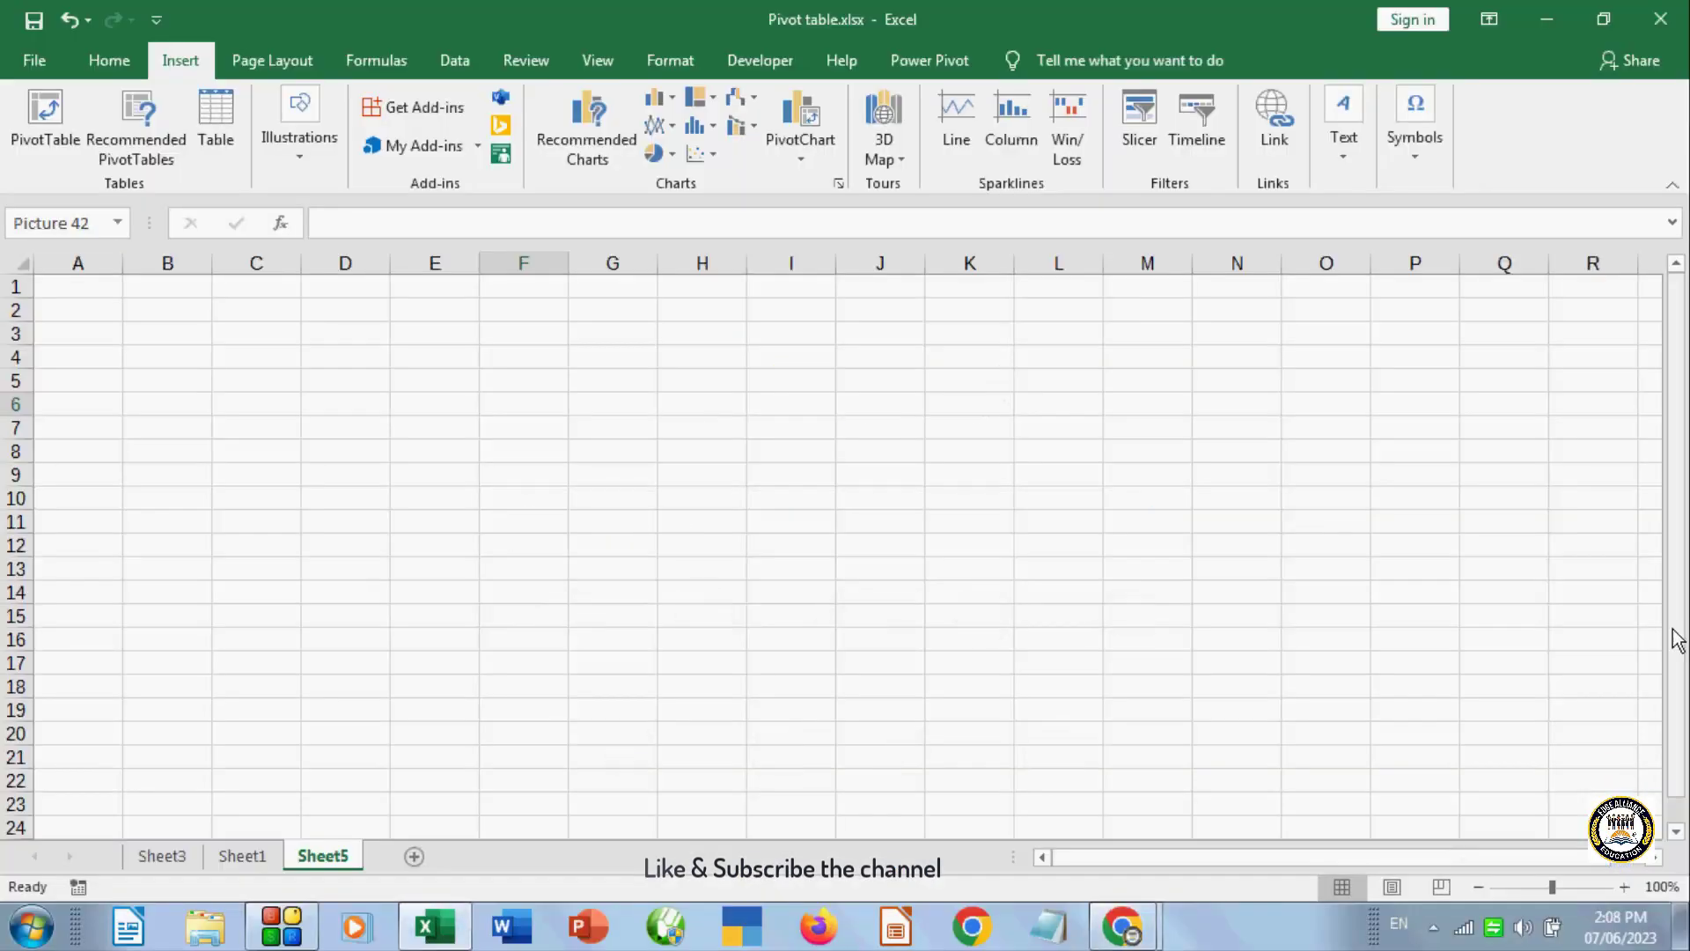
- Move and shrink the inserted browser clipping on the sheet, and delete it
drag(954, 502, 661, 423)
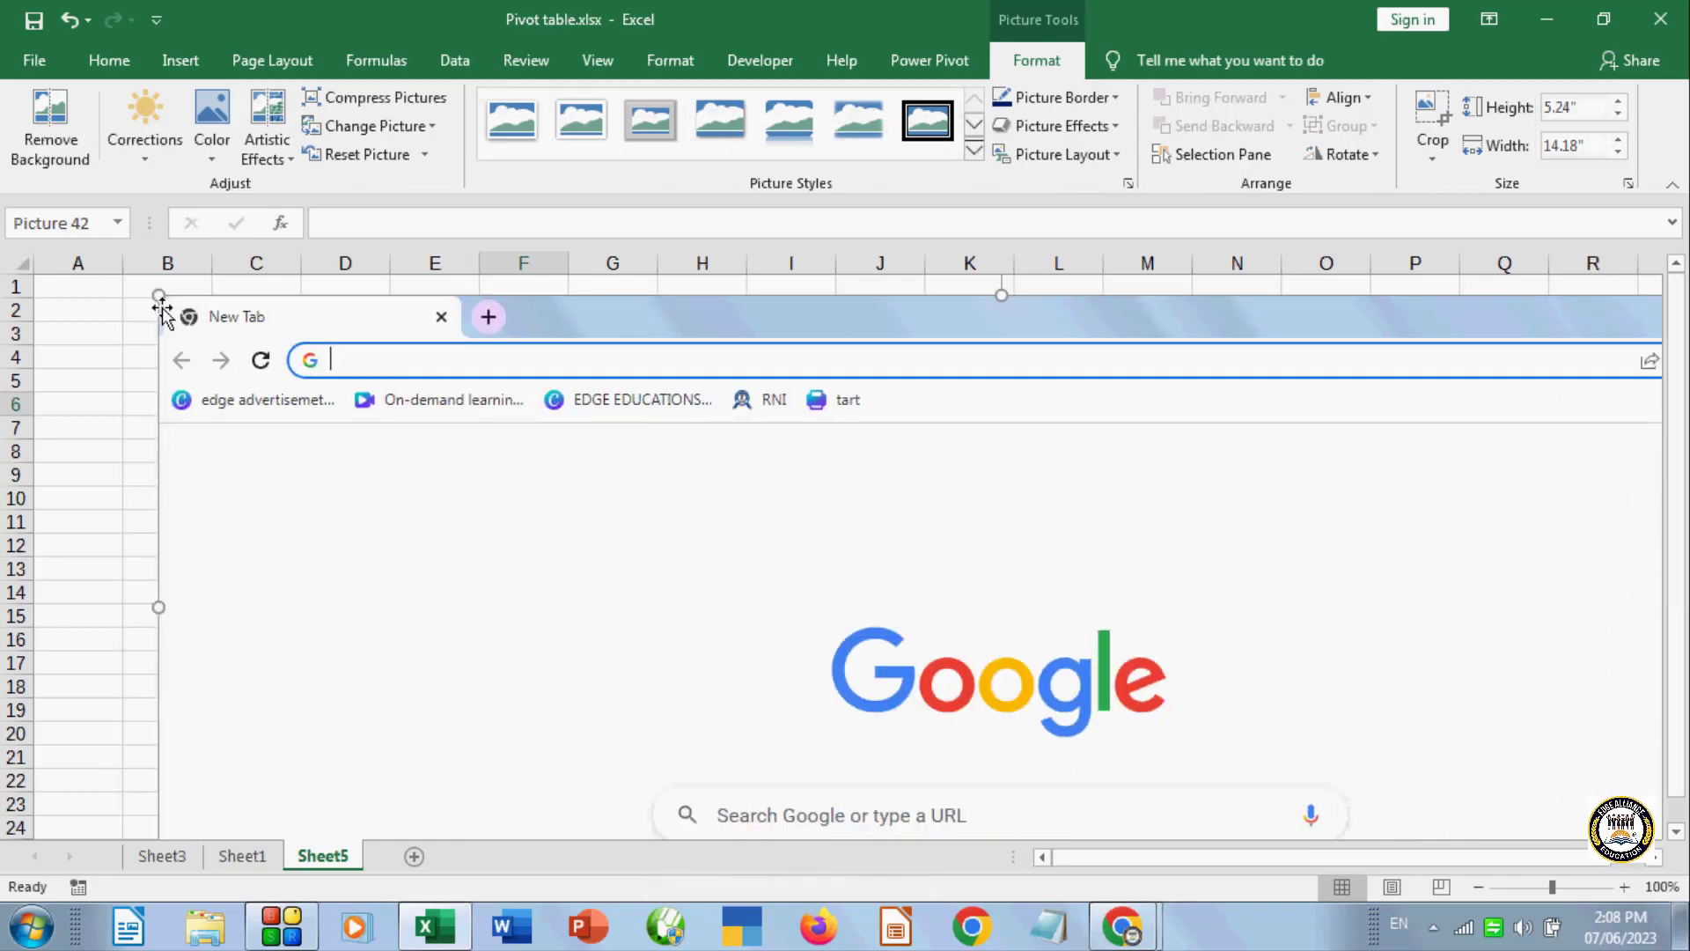
drag(157, 295, 928, 709)
drag(1124, 747, 589, 503)
key(Delete)
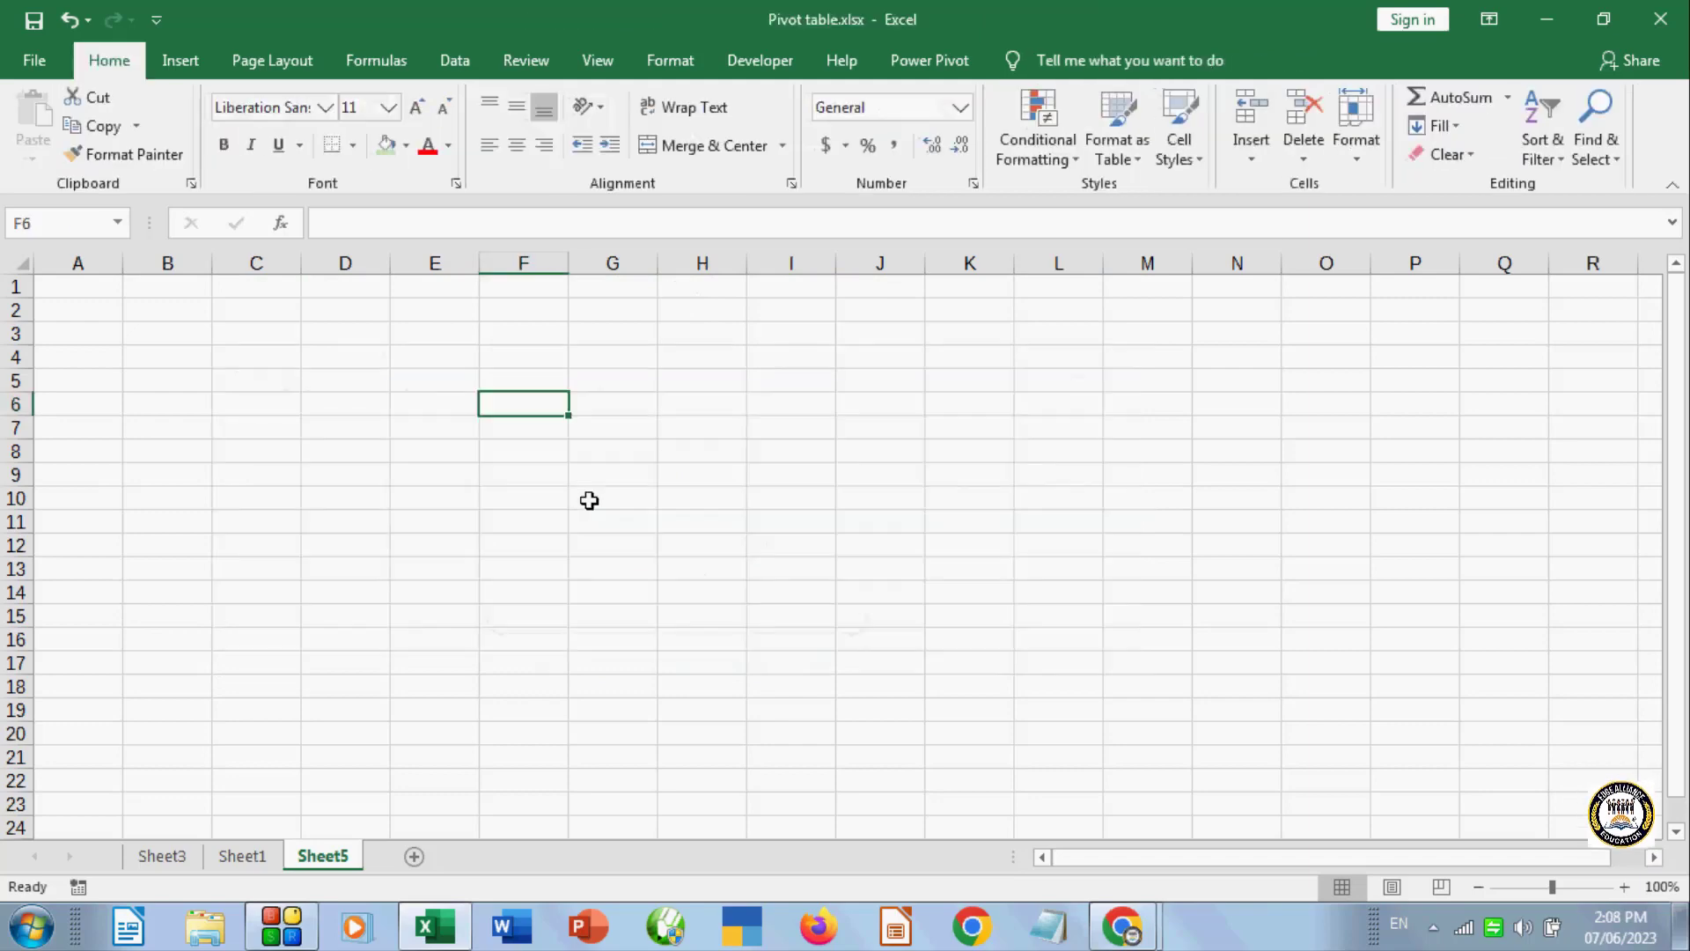
click(180, 60)
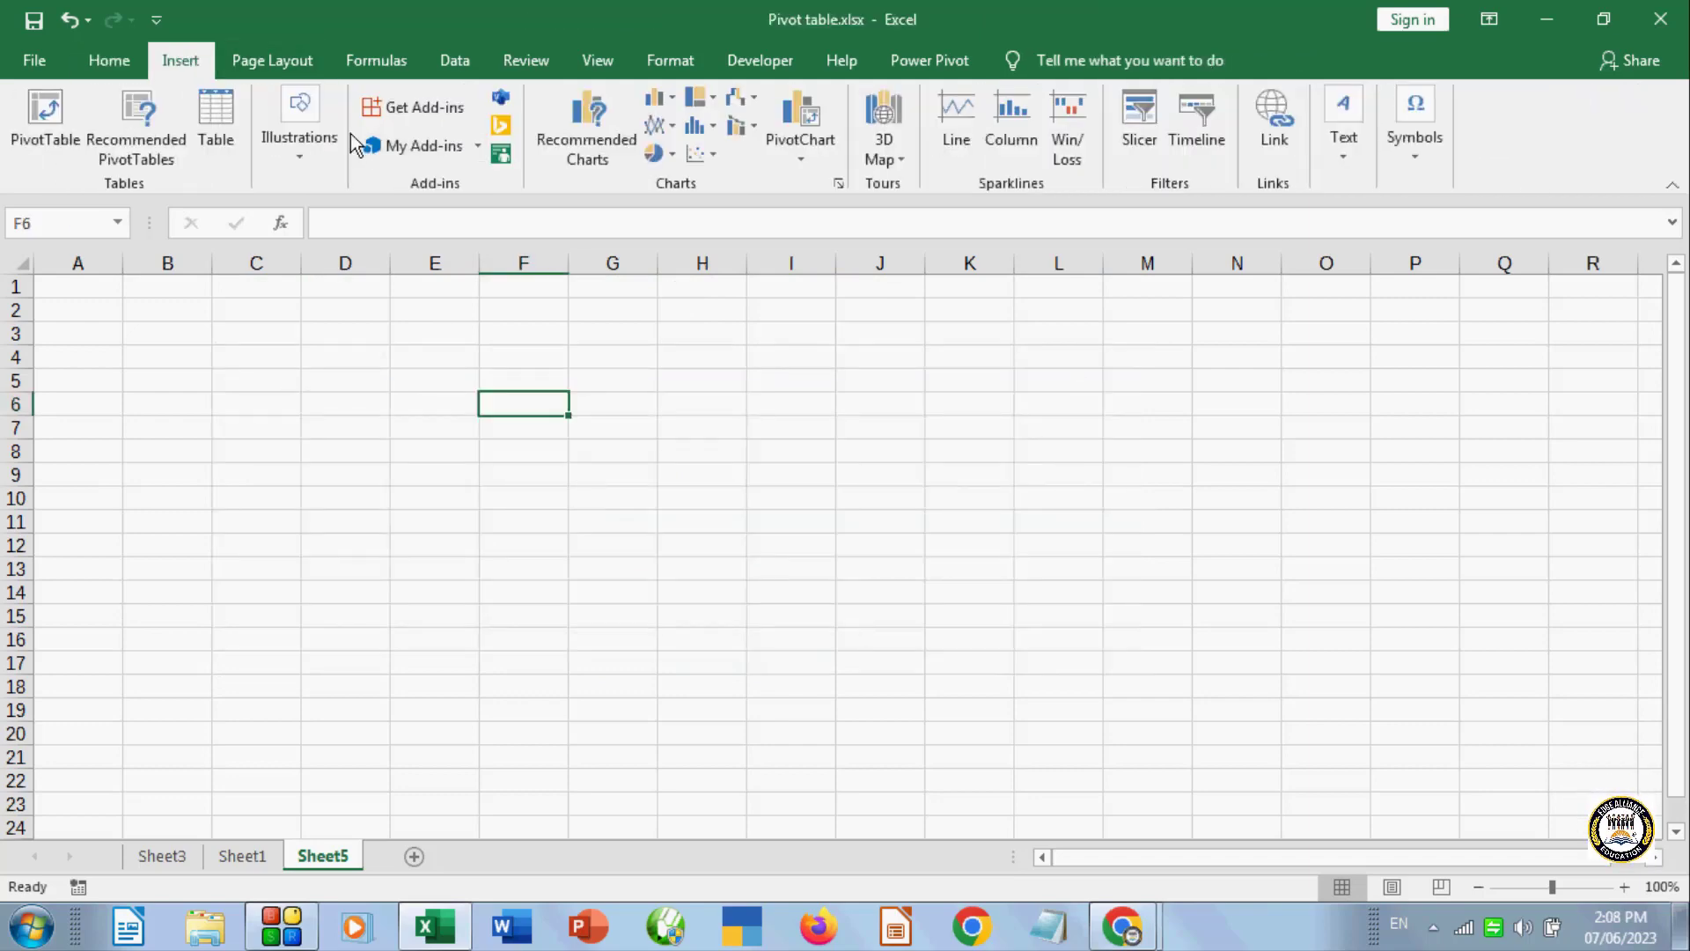
click(319, 150)
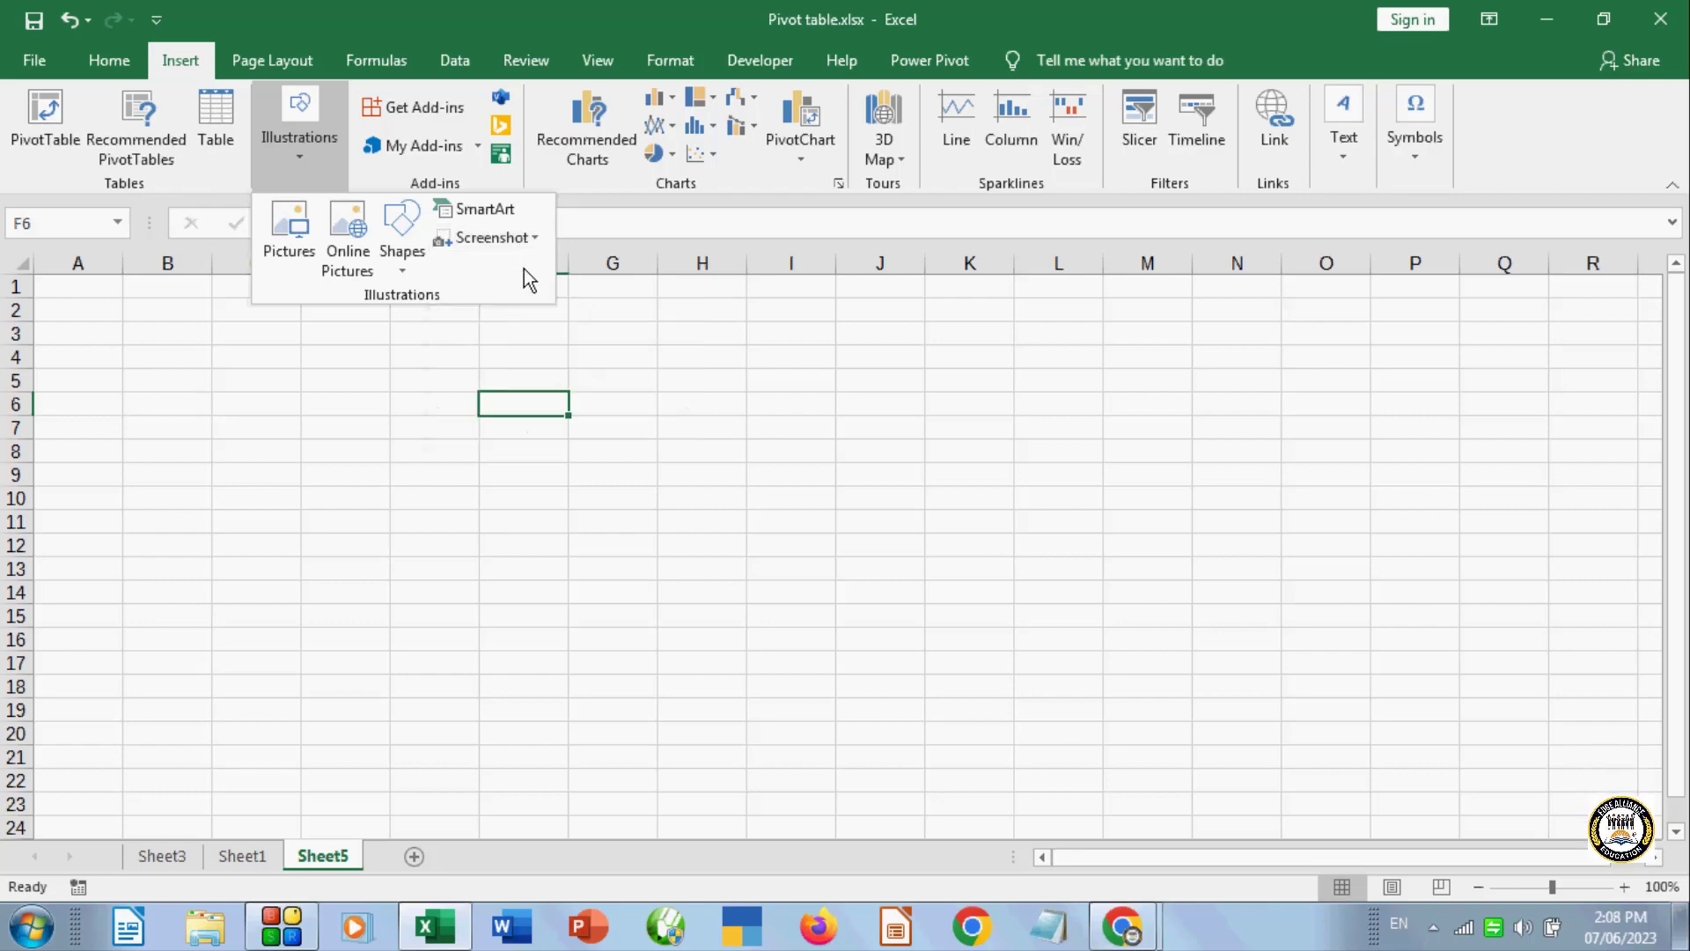
click(622, 419)
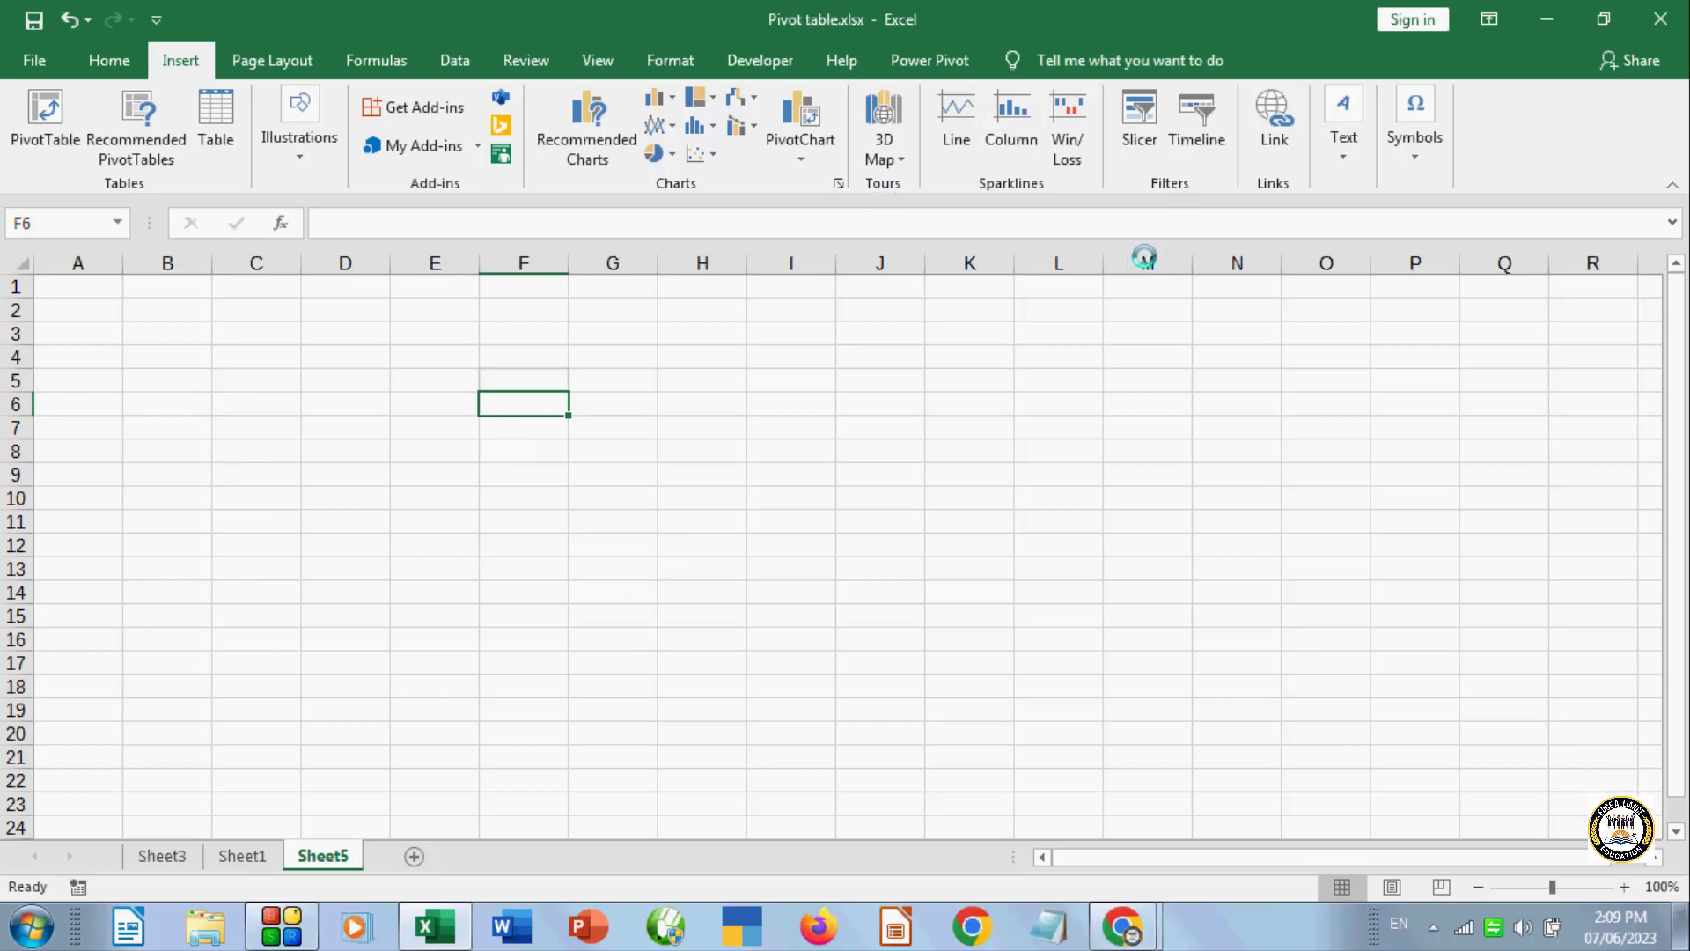
- Capture the full screen with cell G5 selected, and paste the image at cell D8
key(Up)
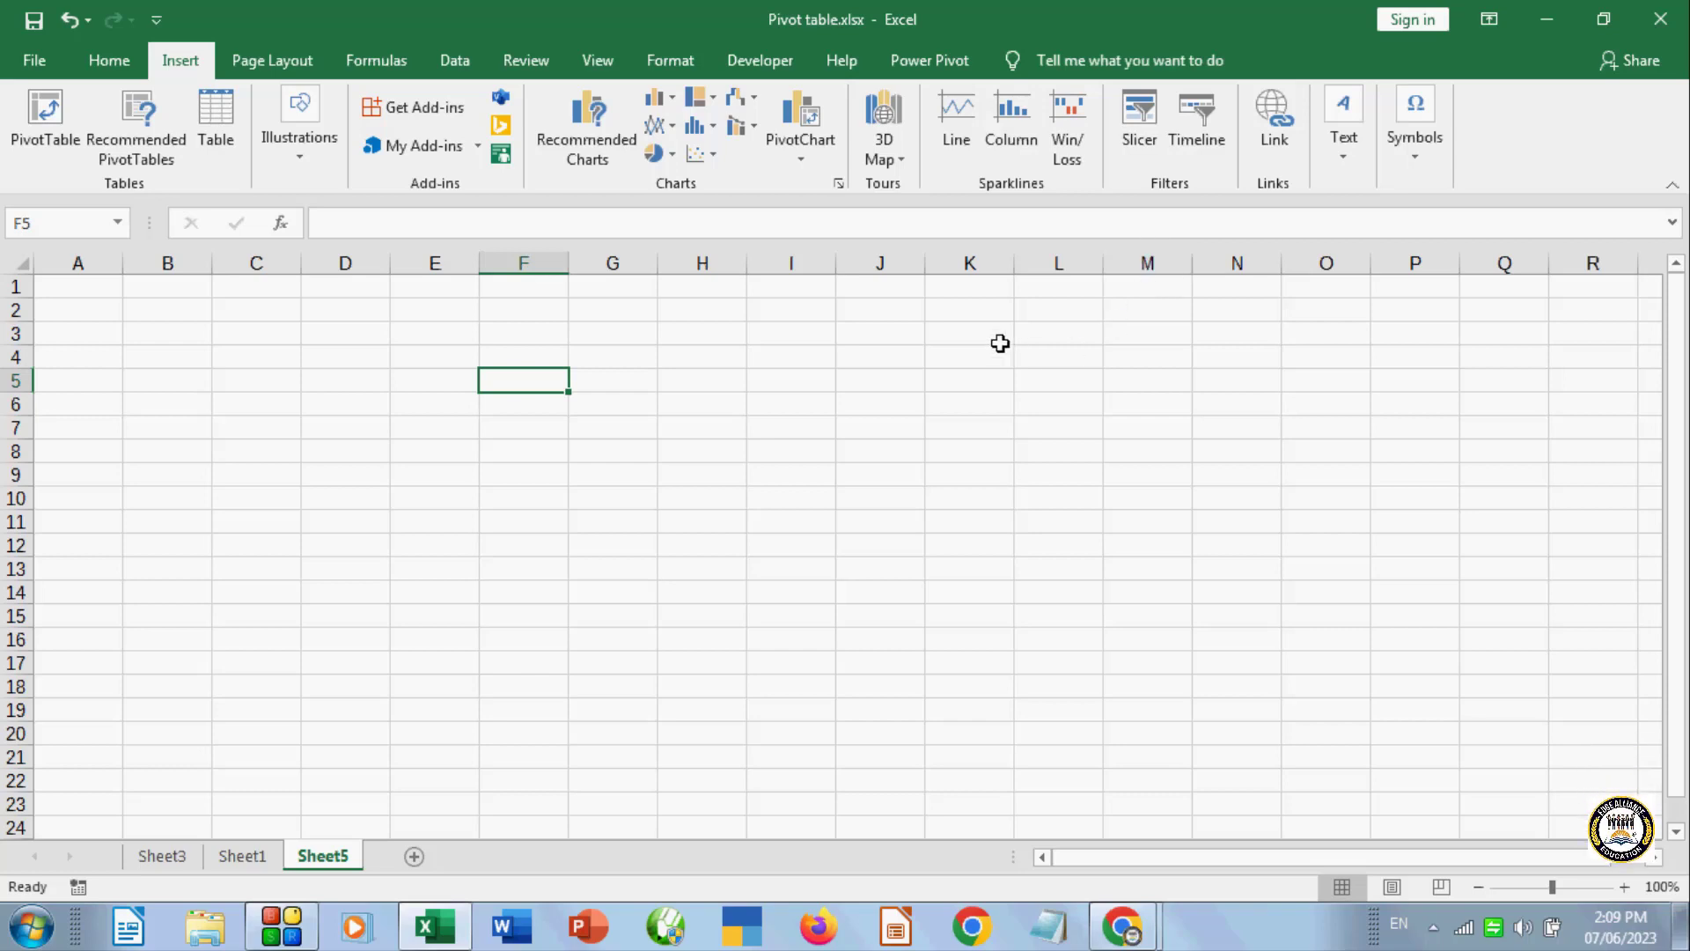
click(636, 376)
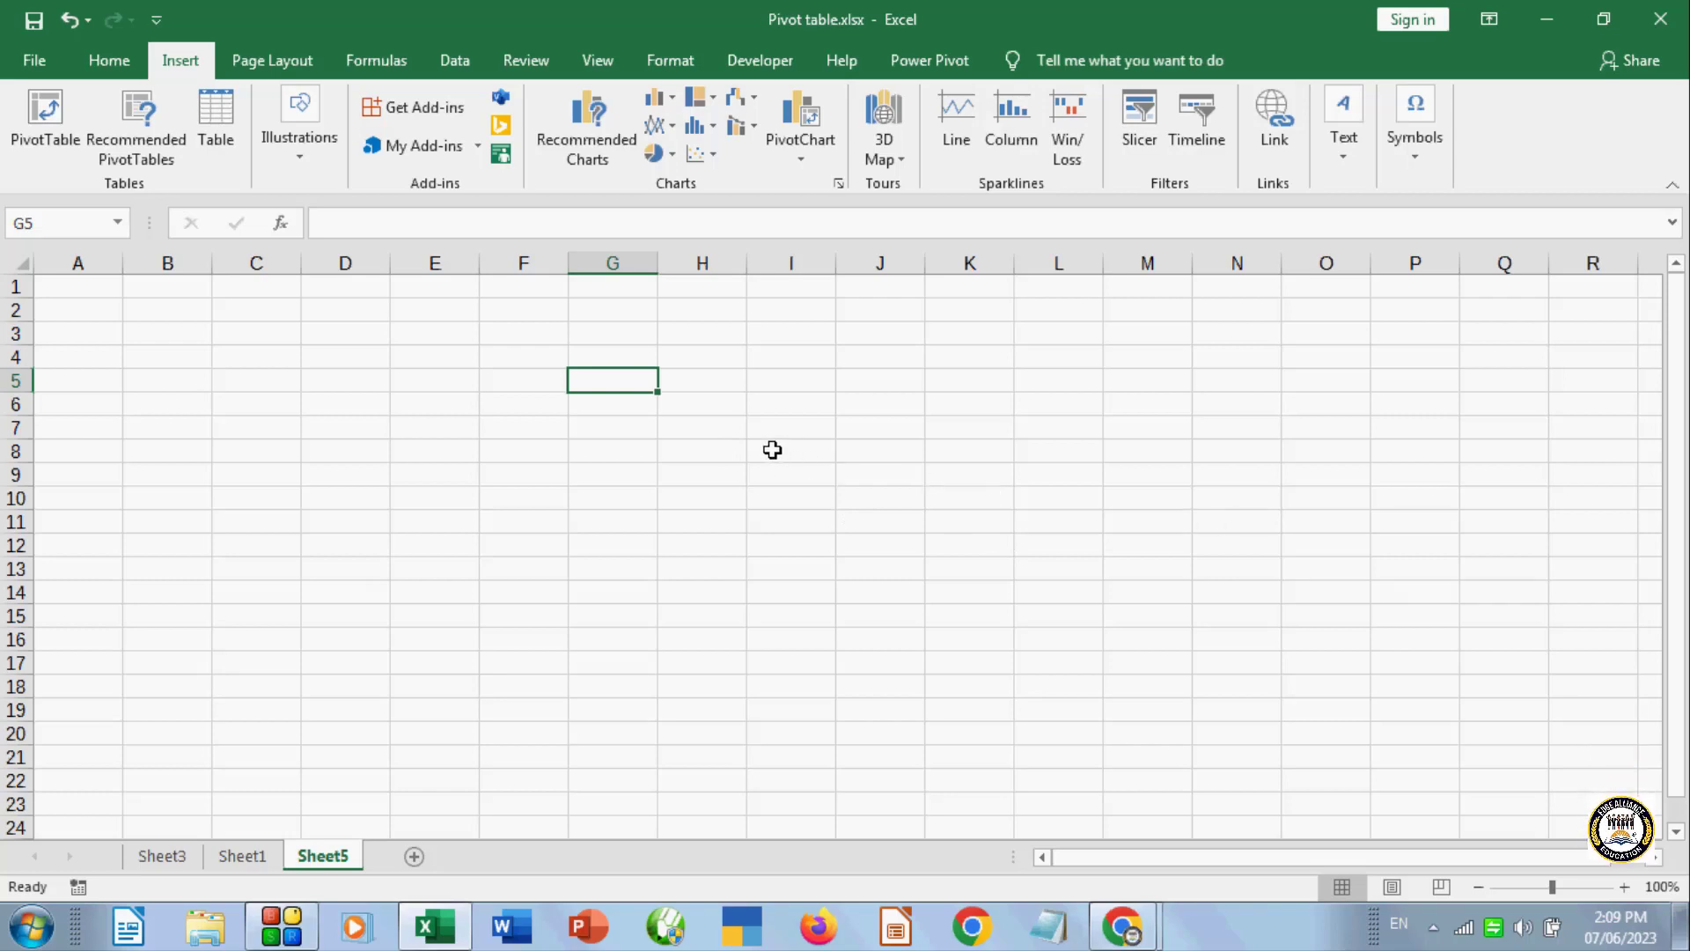
click(383, 451)
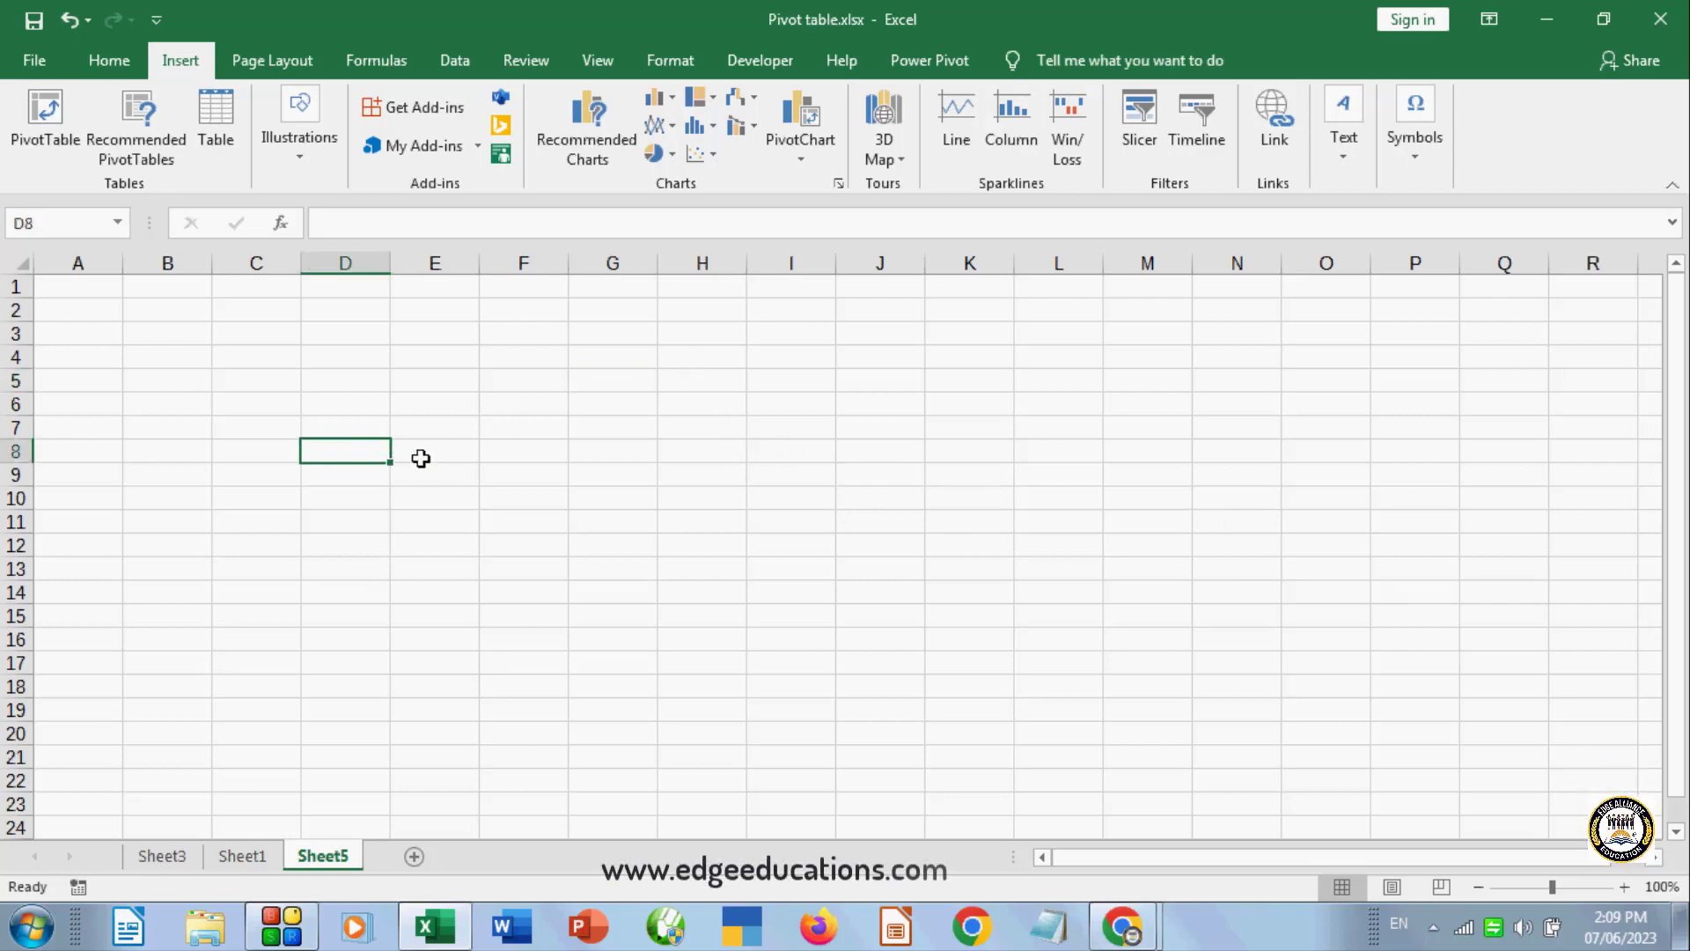
key(ctrl+v)
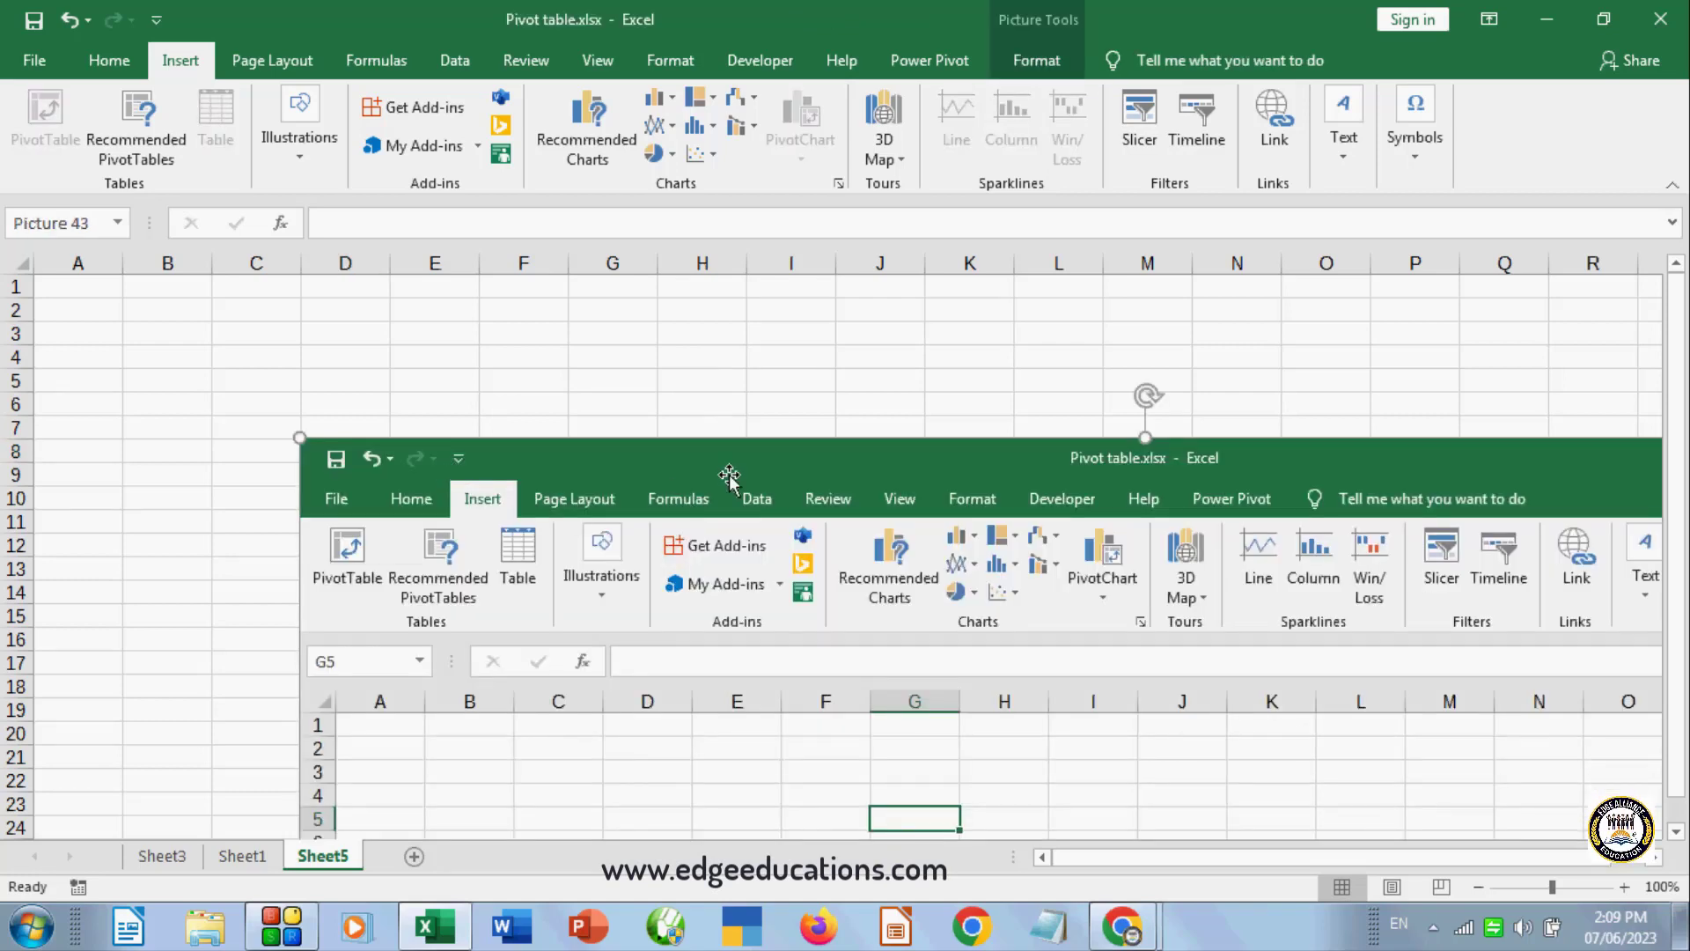
- Move the inserted screenshot picture up and to the left on Sheet5
drag(729, 476, 623, 373)
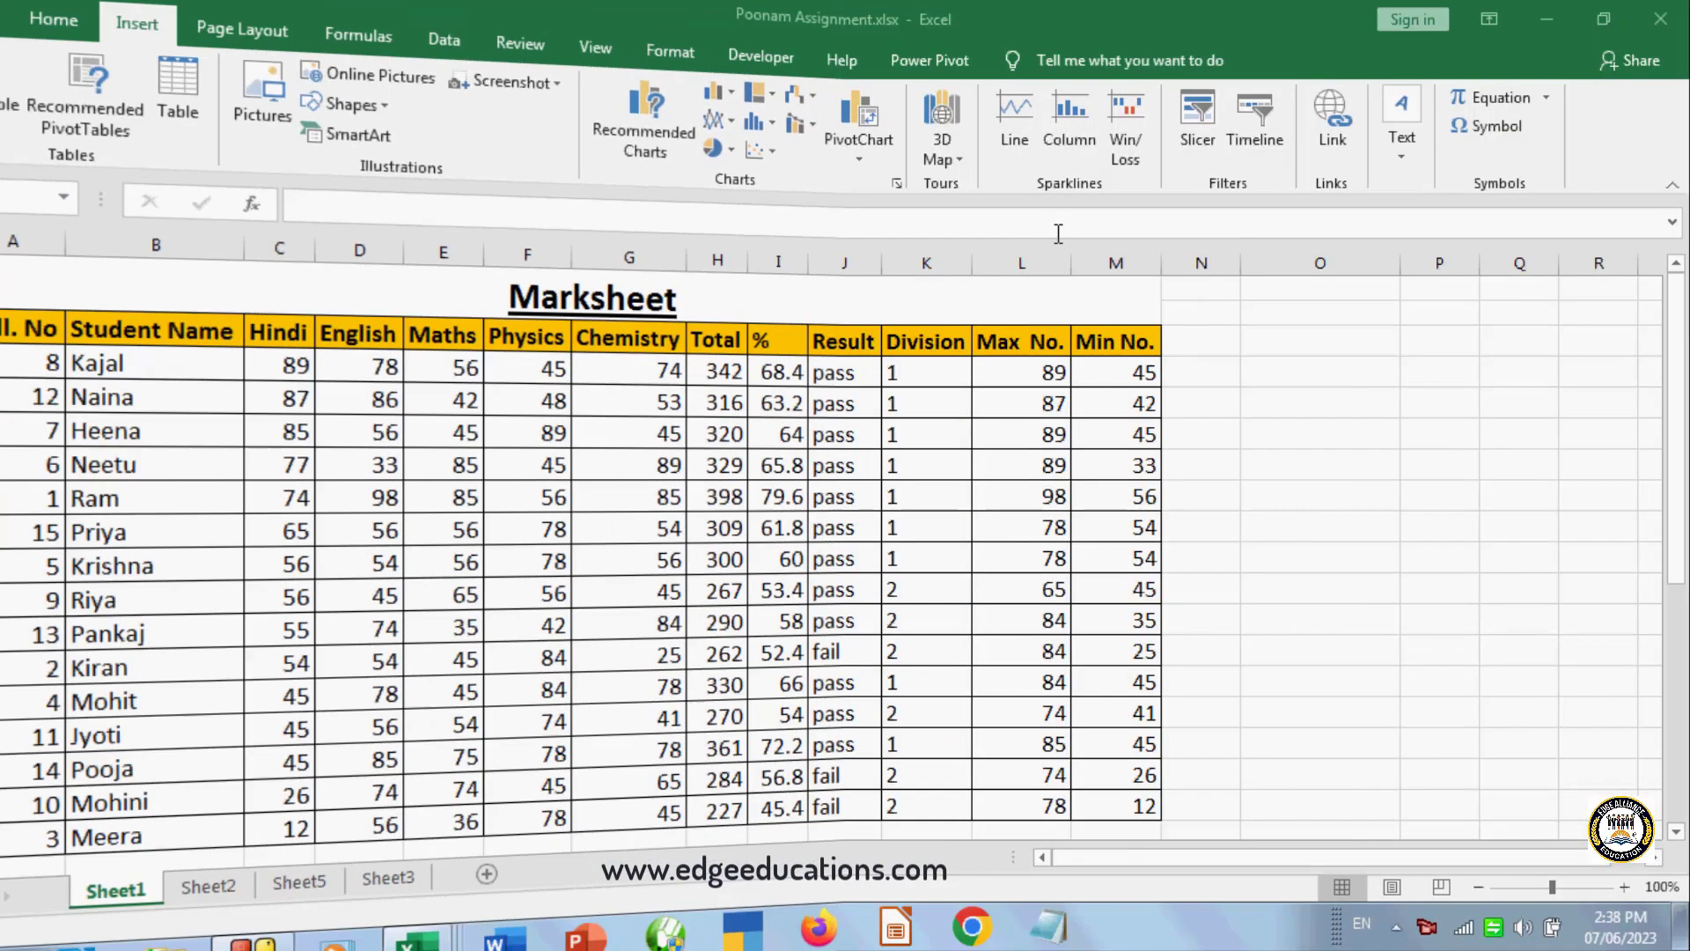
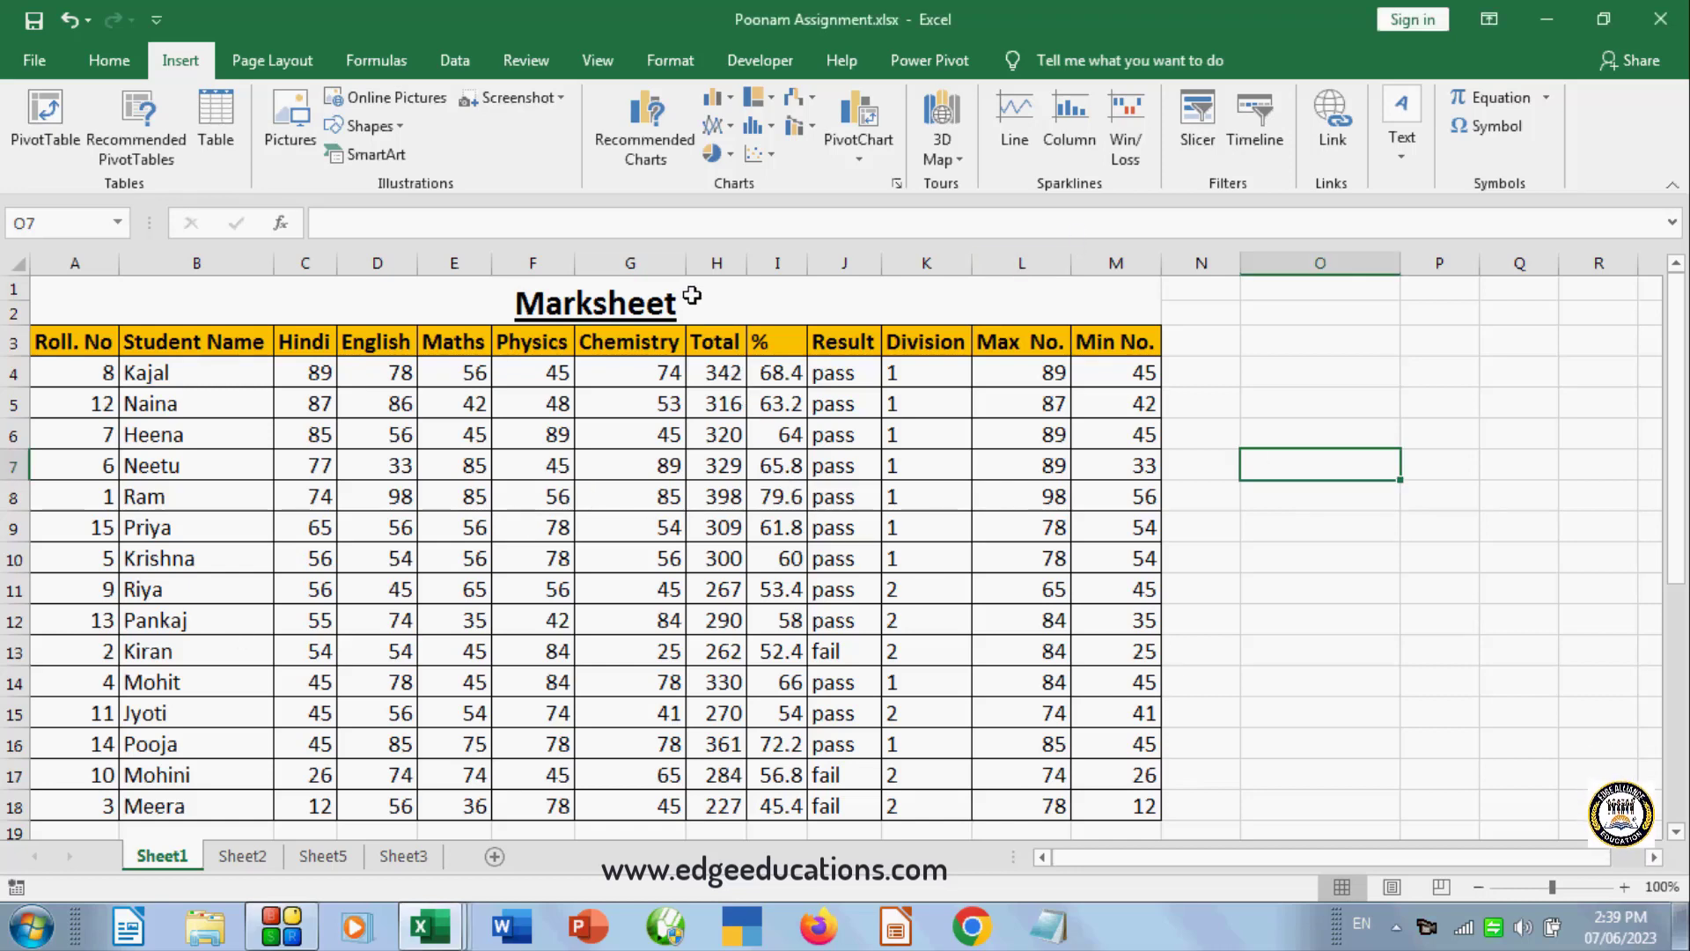
- Widen the Chemistry column of the marksheet slightly and look over the student rows
drag(686, 264, 698, 264)
click(787, 466)
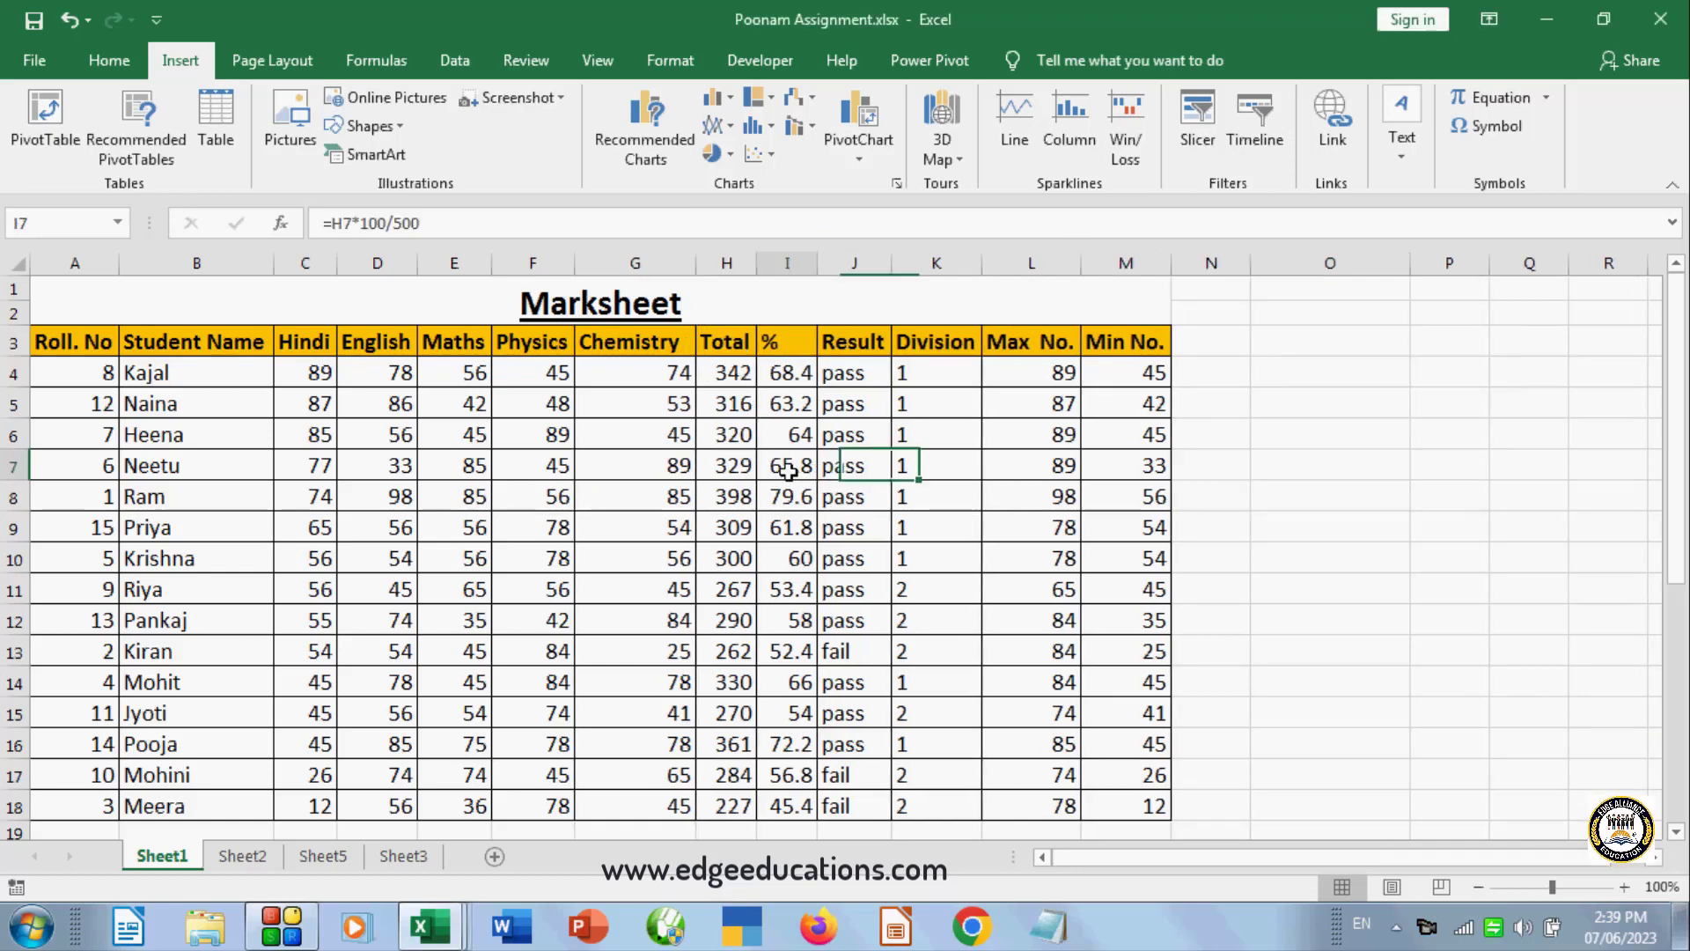
scroll(202, 463, down, 1)
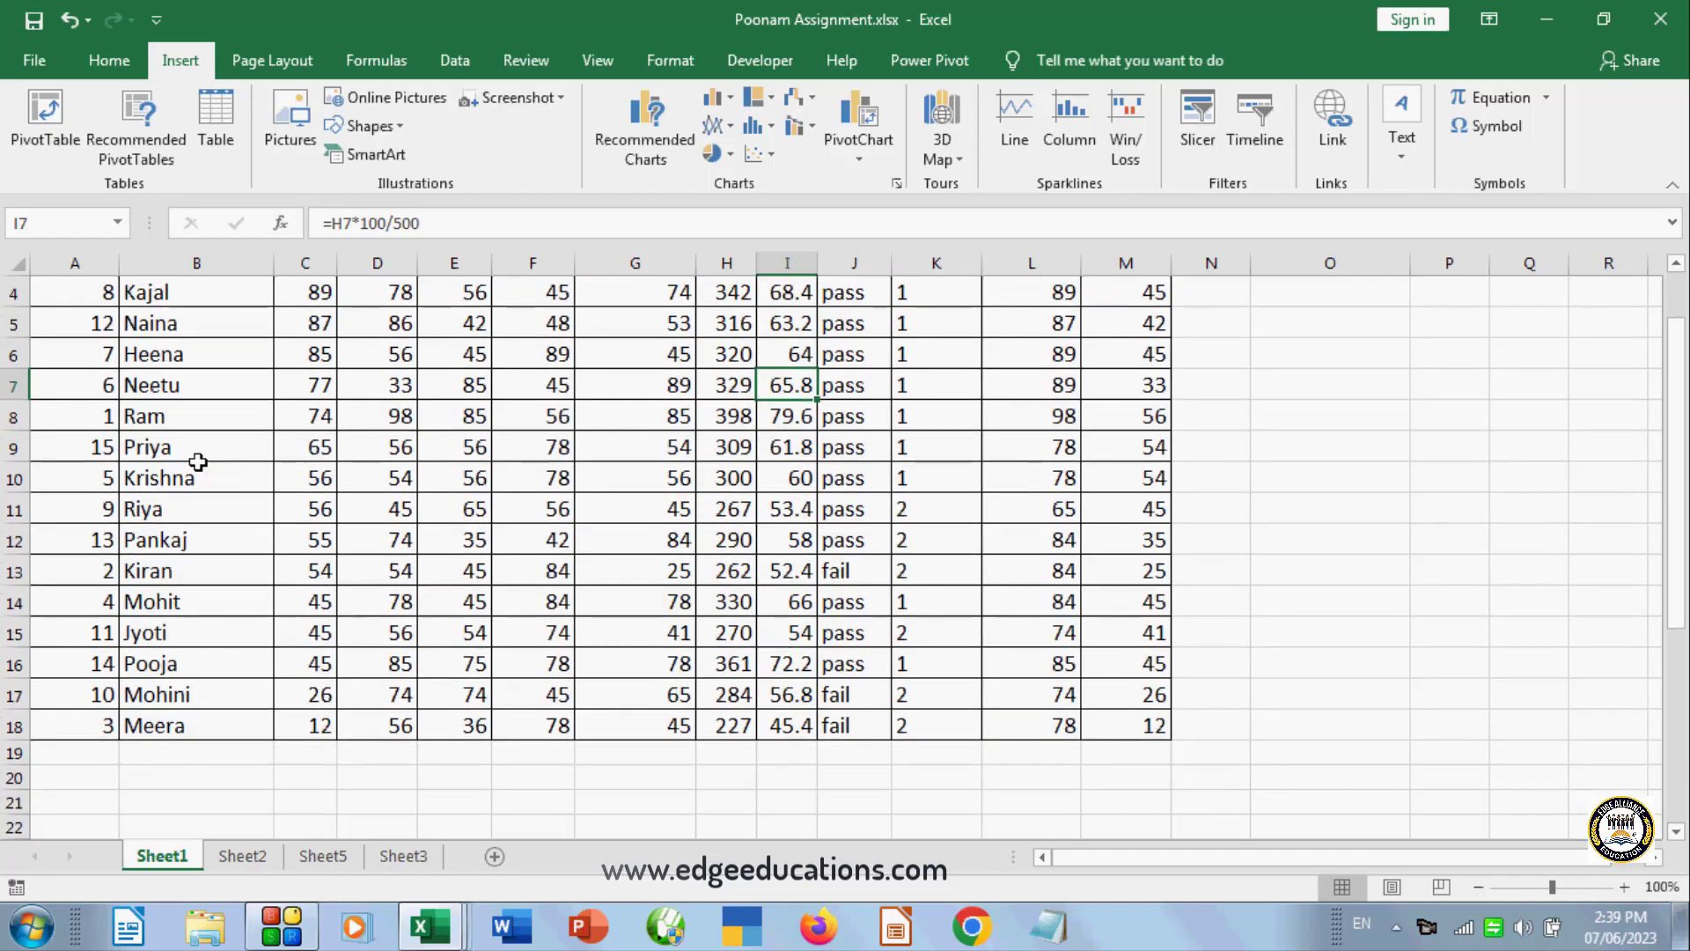
scroll(198, 462, up, 1)
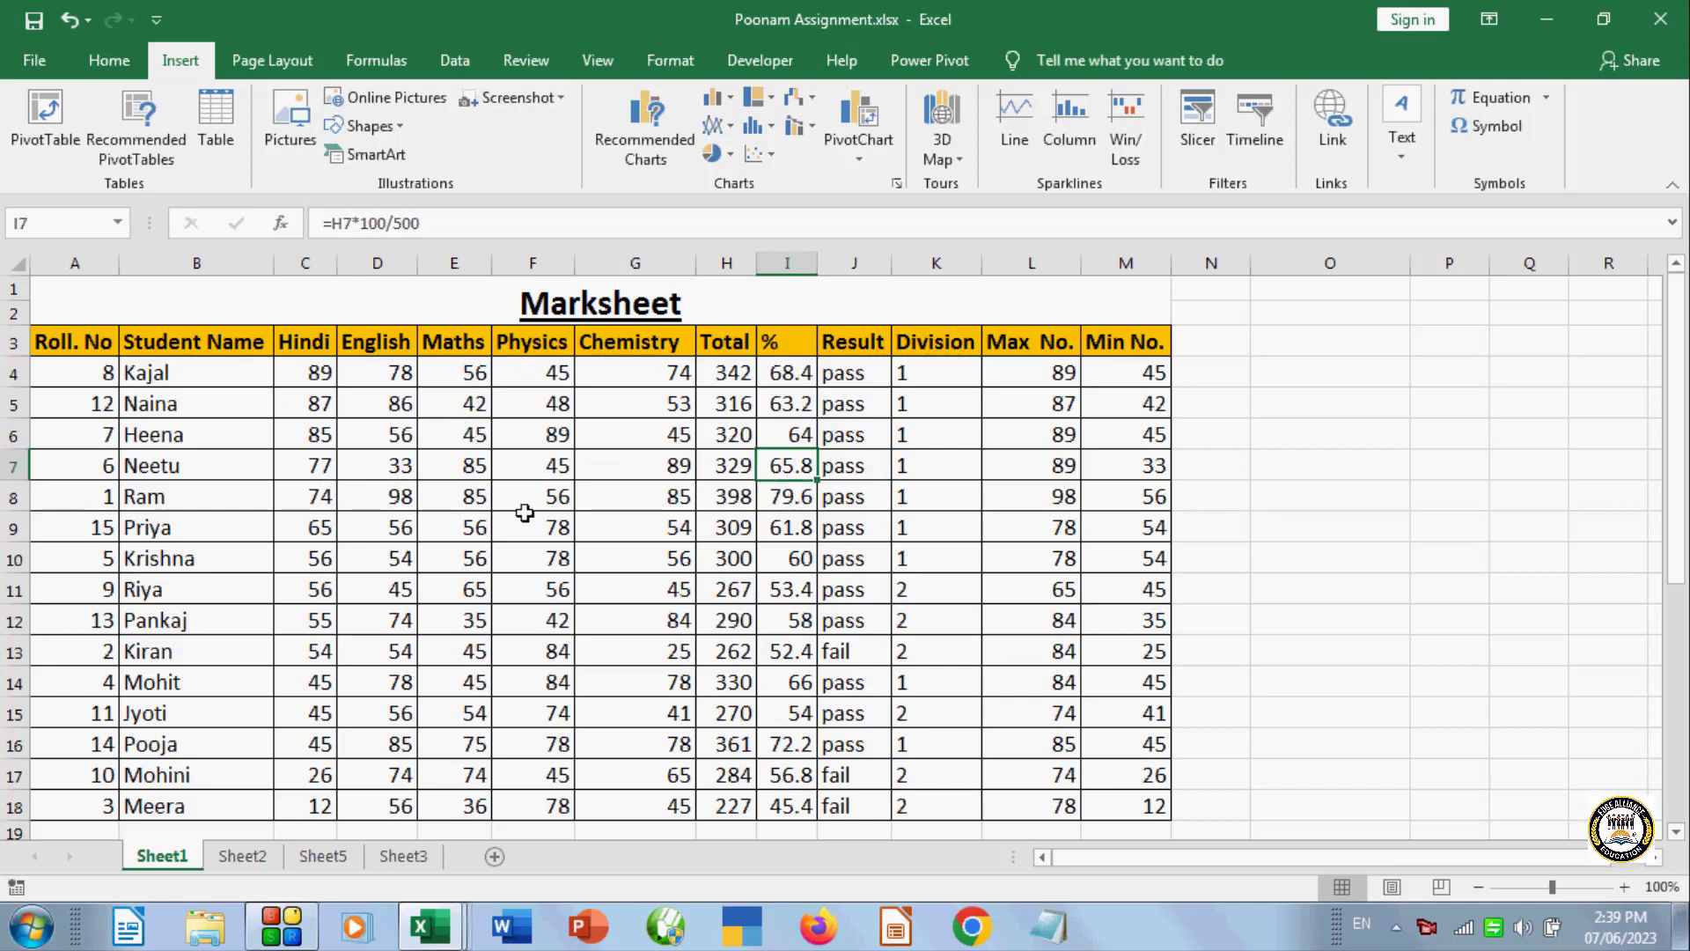
- Delete the sheet column holding Roll. No from the marksheet and undo the deletion
click(53, 345)
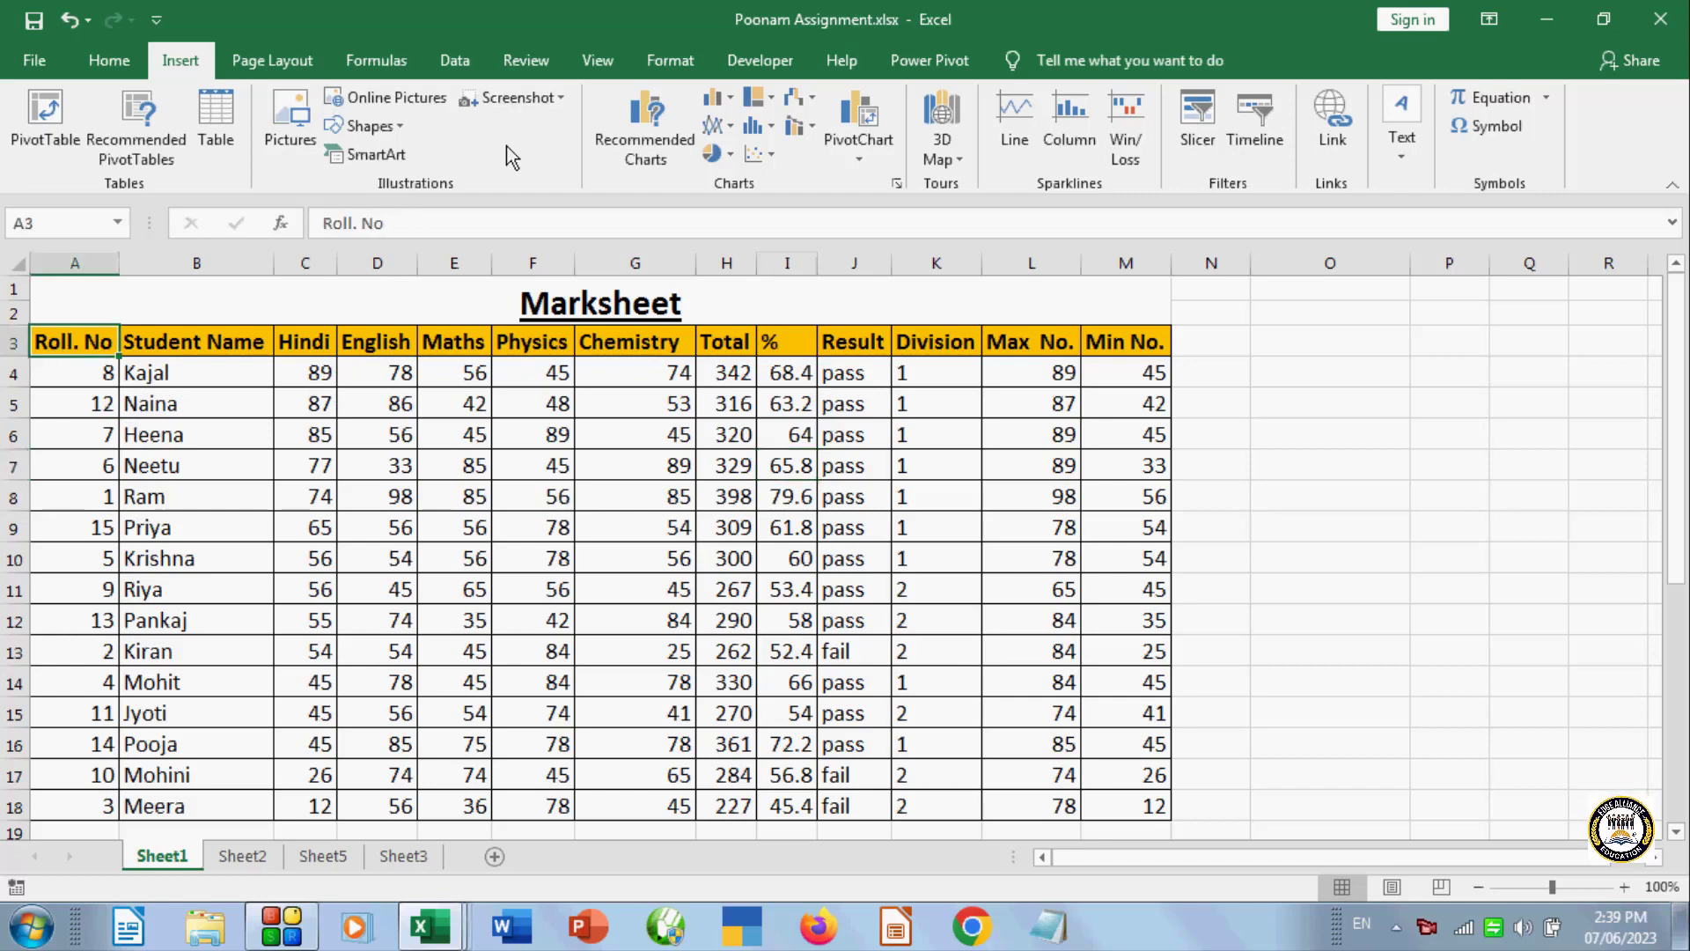
click(109, 60)
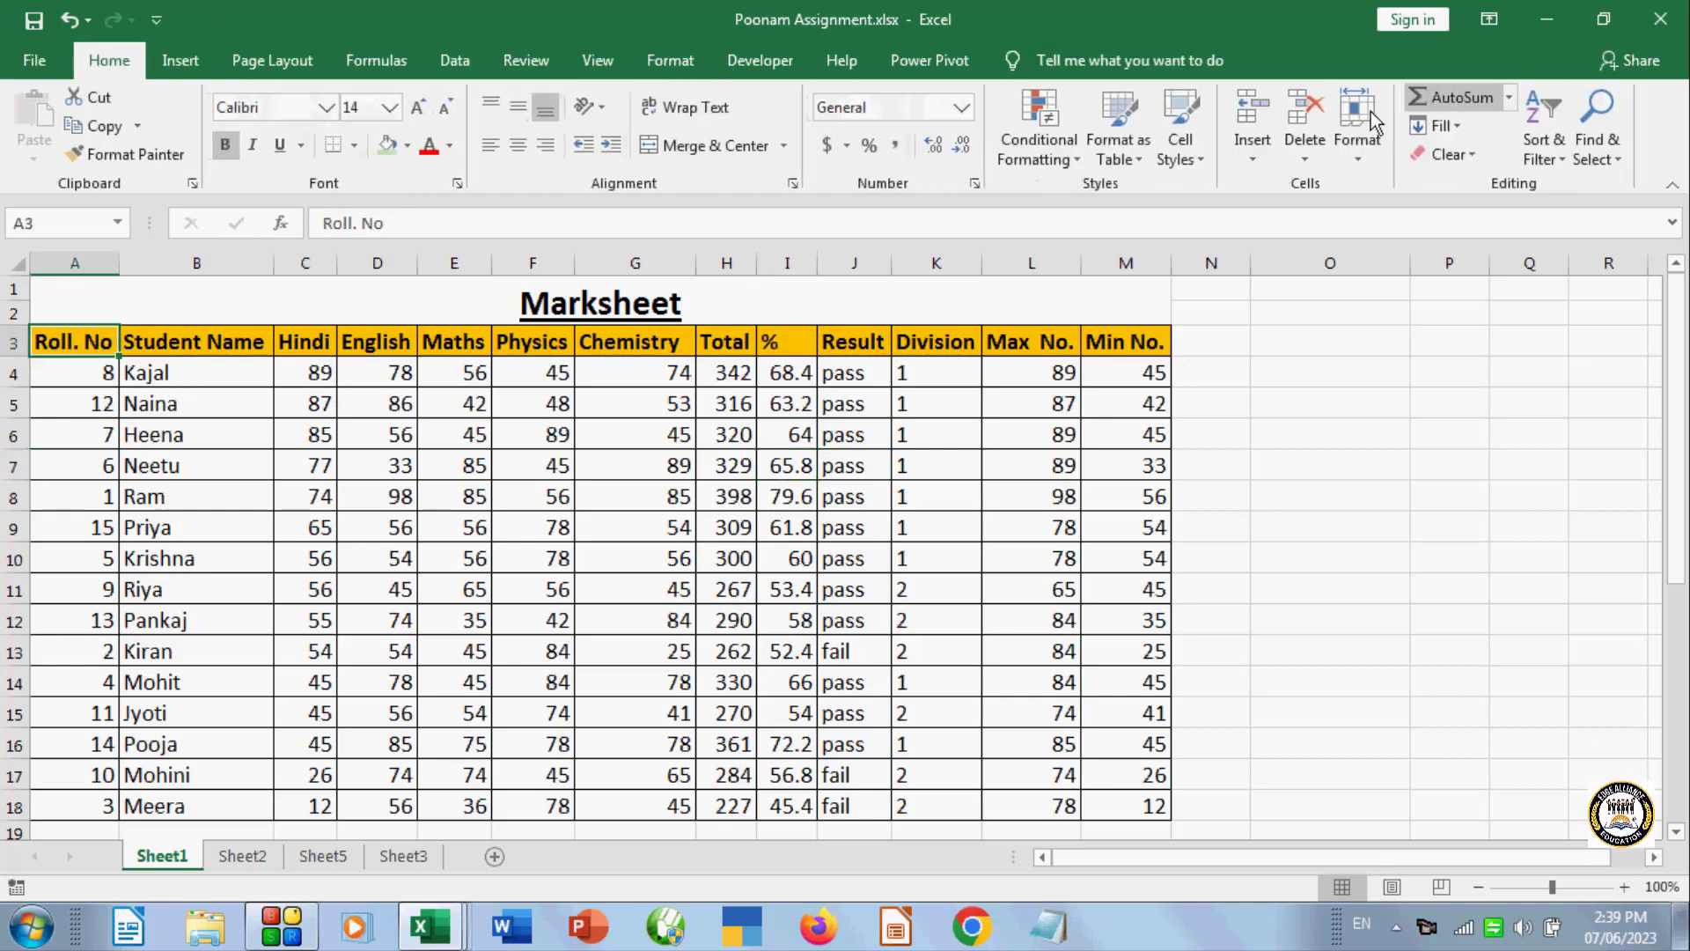
click(1297, 159)
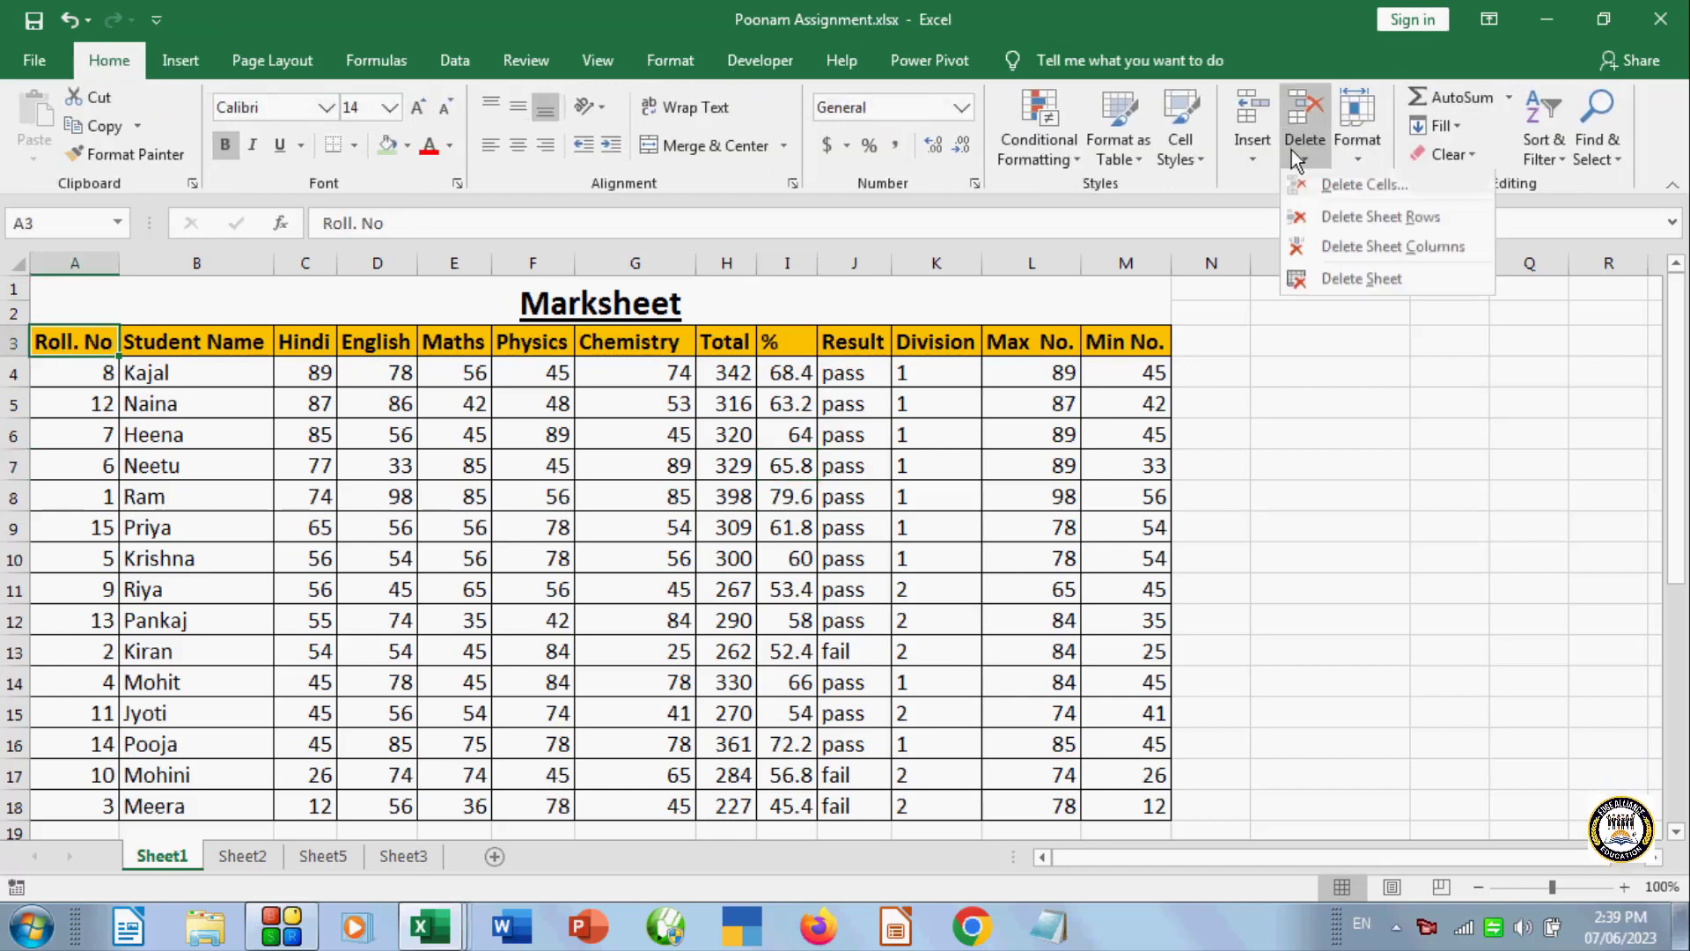
click(1339, 250)
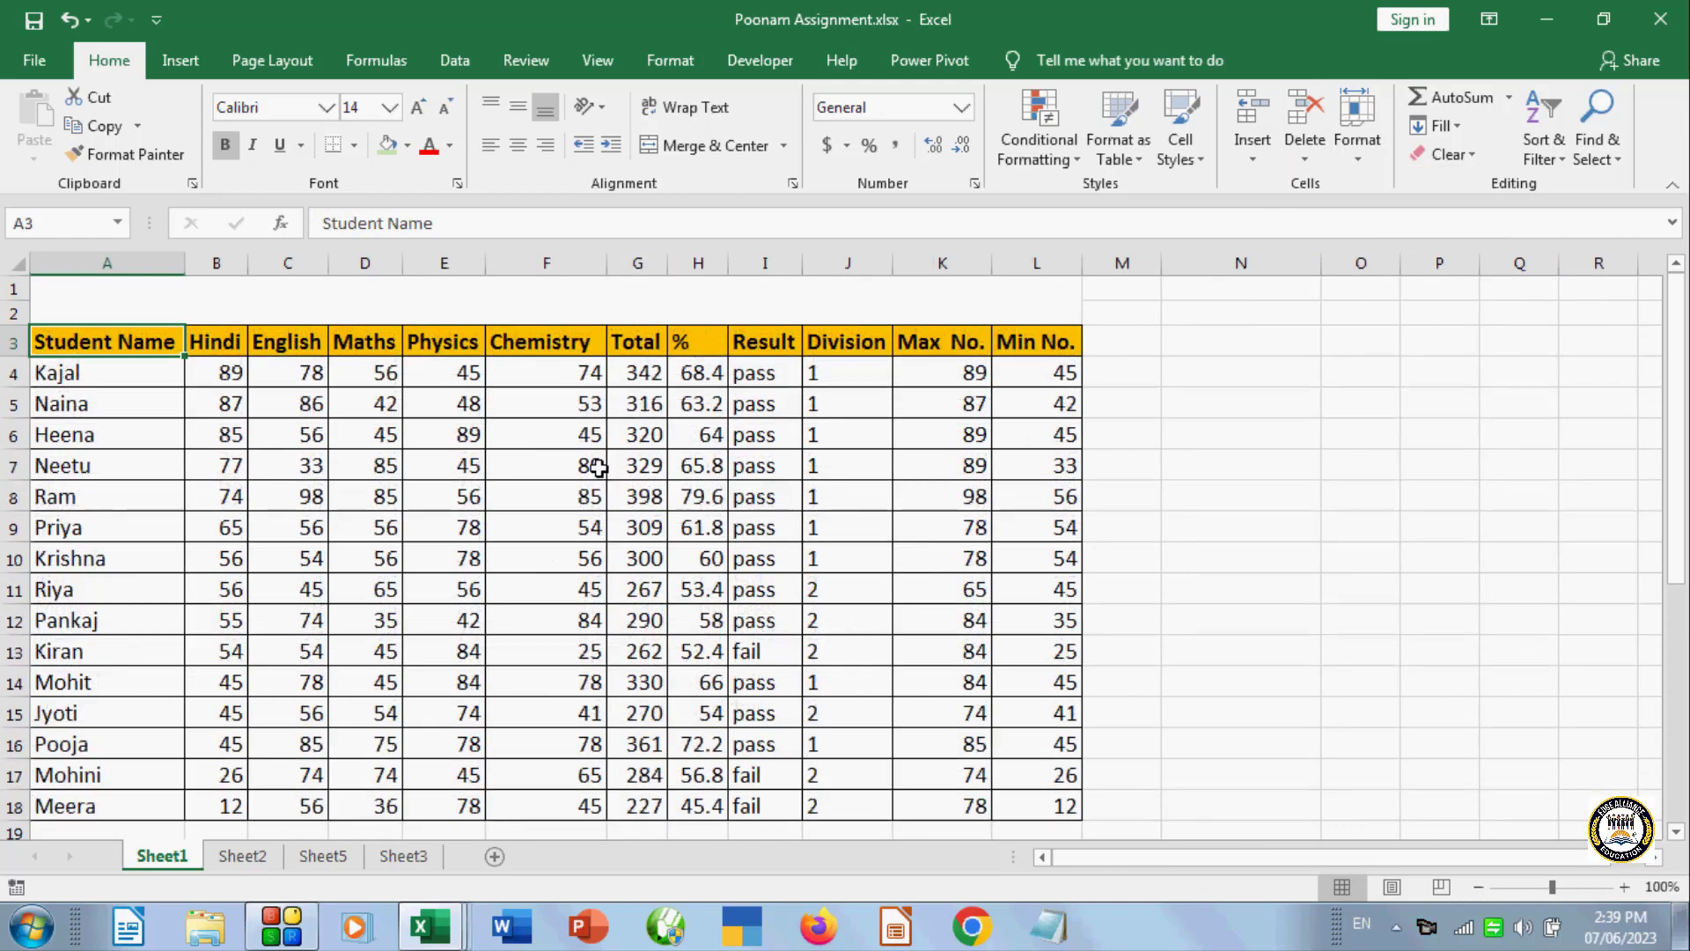
click(800, 308)
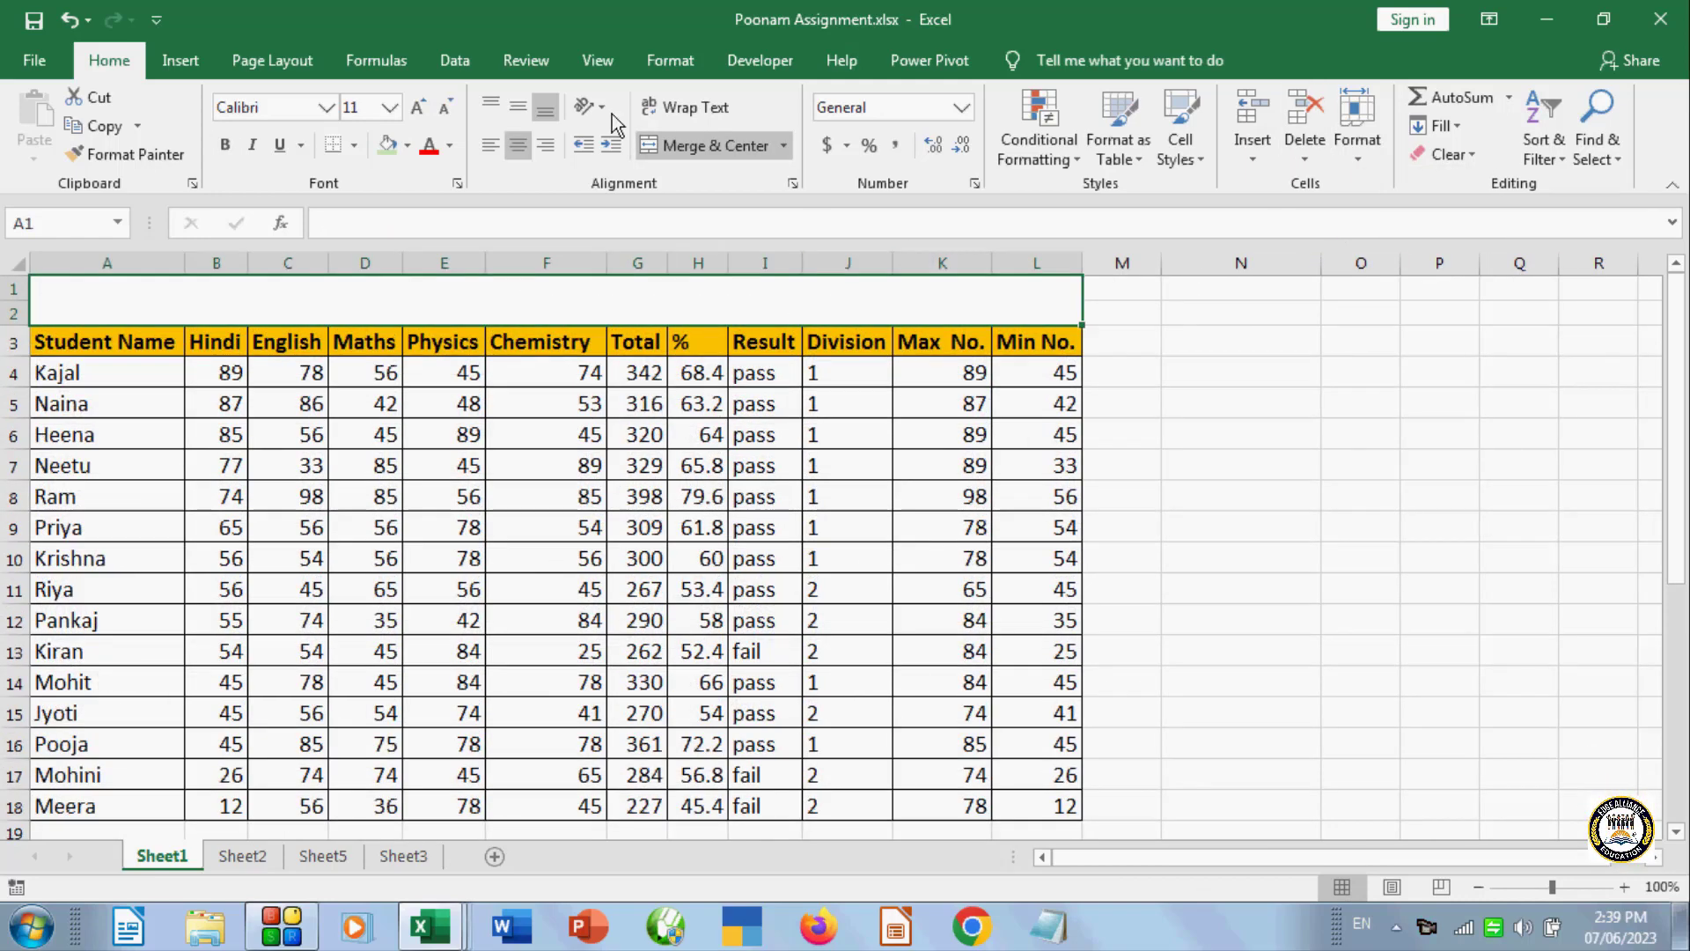
click(70, 19)
click(916, 524)
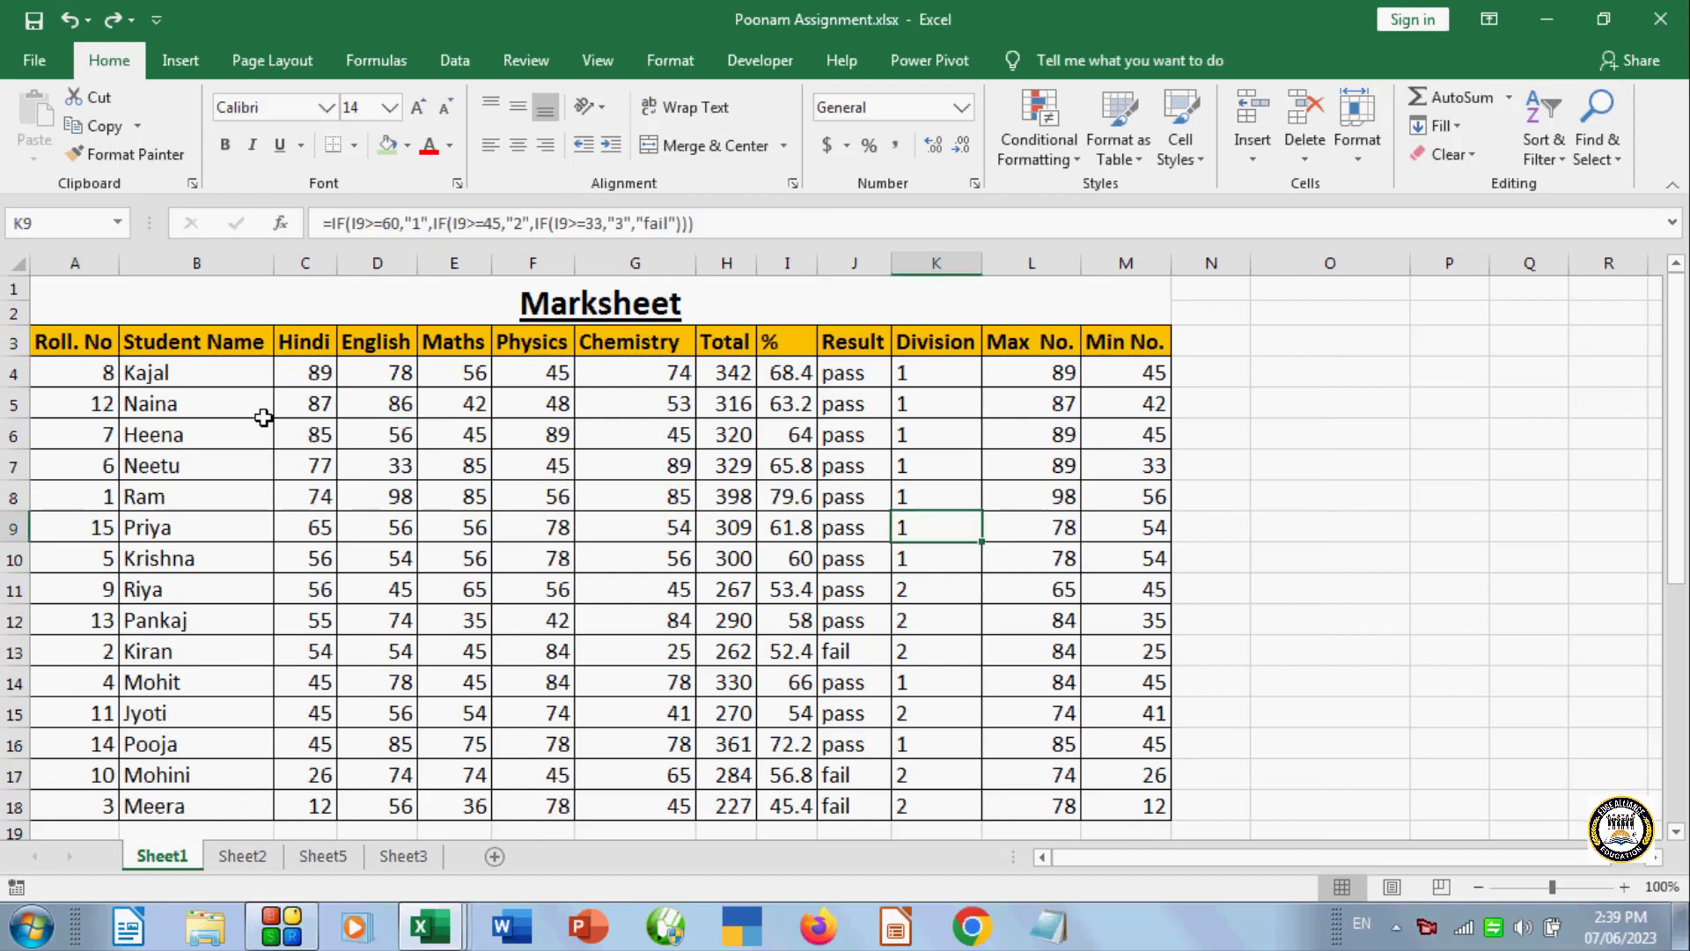
click(1538, 530)
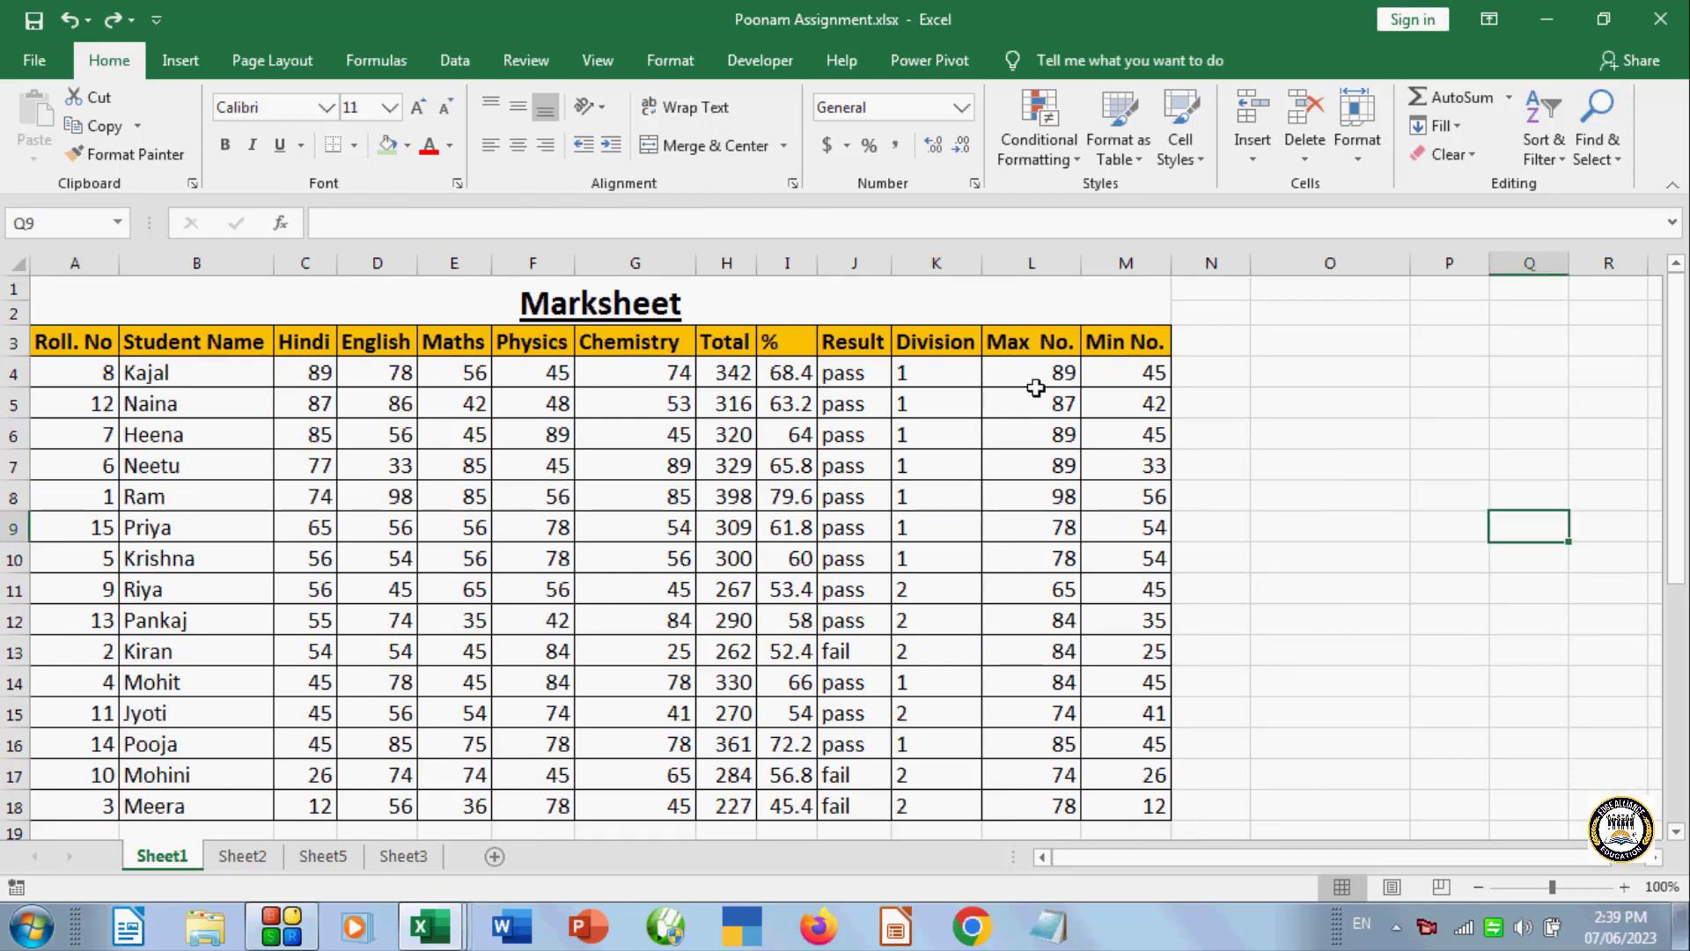
click(249, 401)
click(1551, 464)
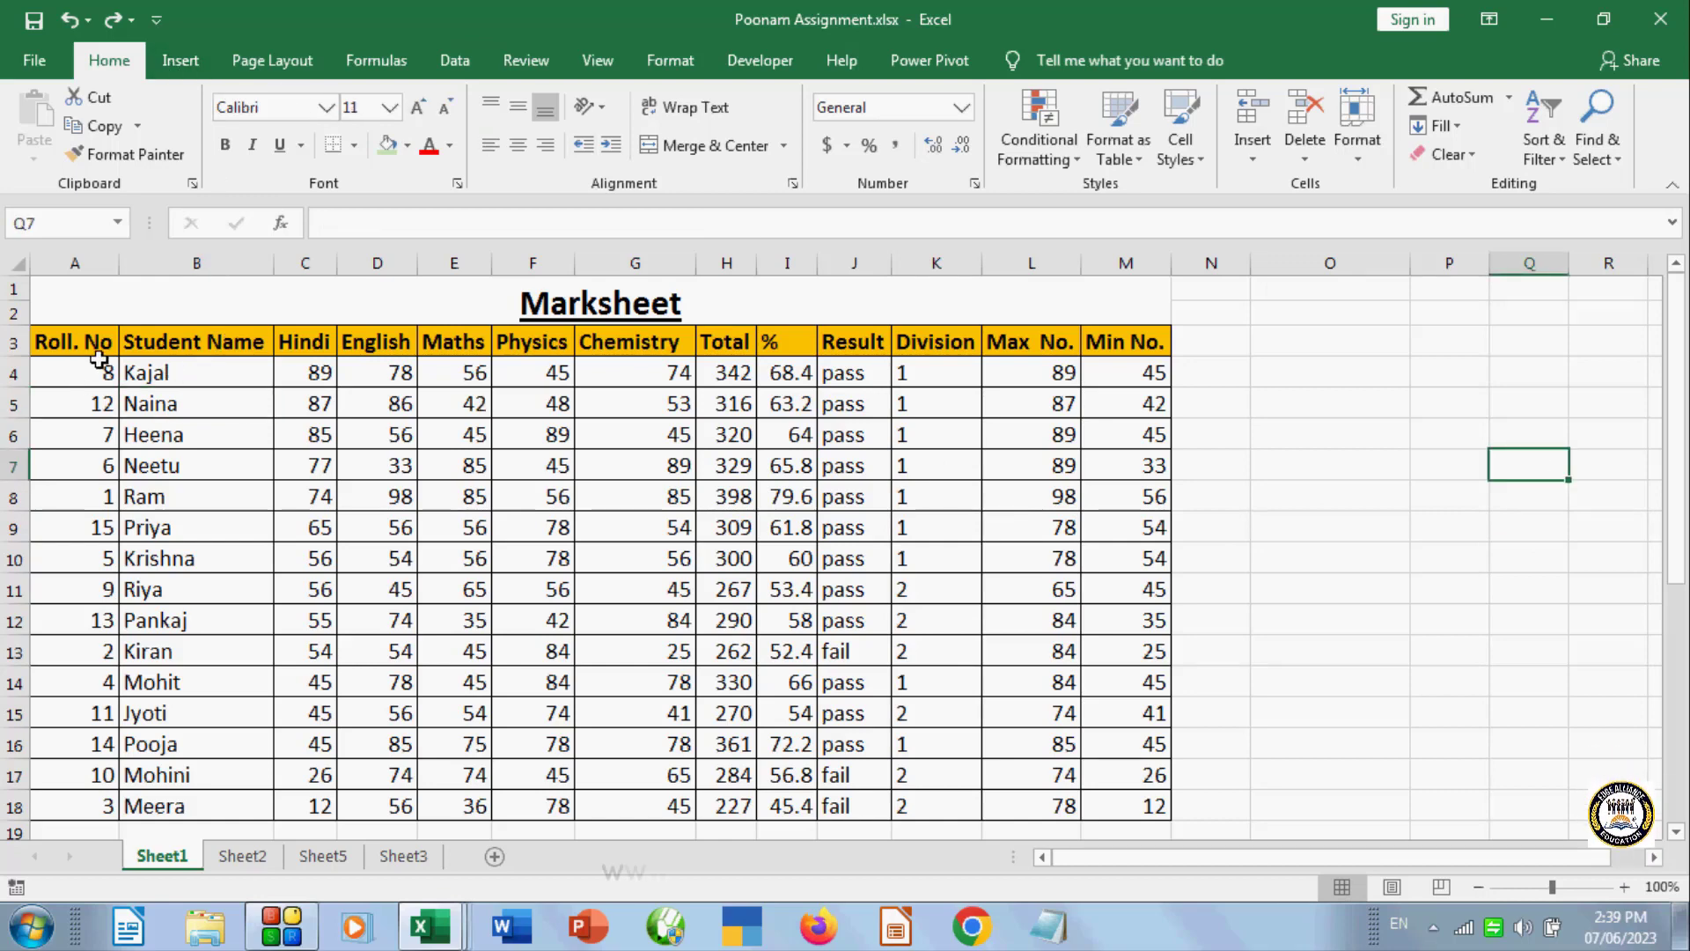
- Select the whole marksheet table A3:M18 including its header row
drag(81, 343, 1130, 804)
scroll(906, 684, down, 4)
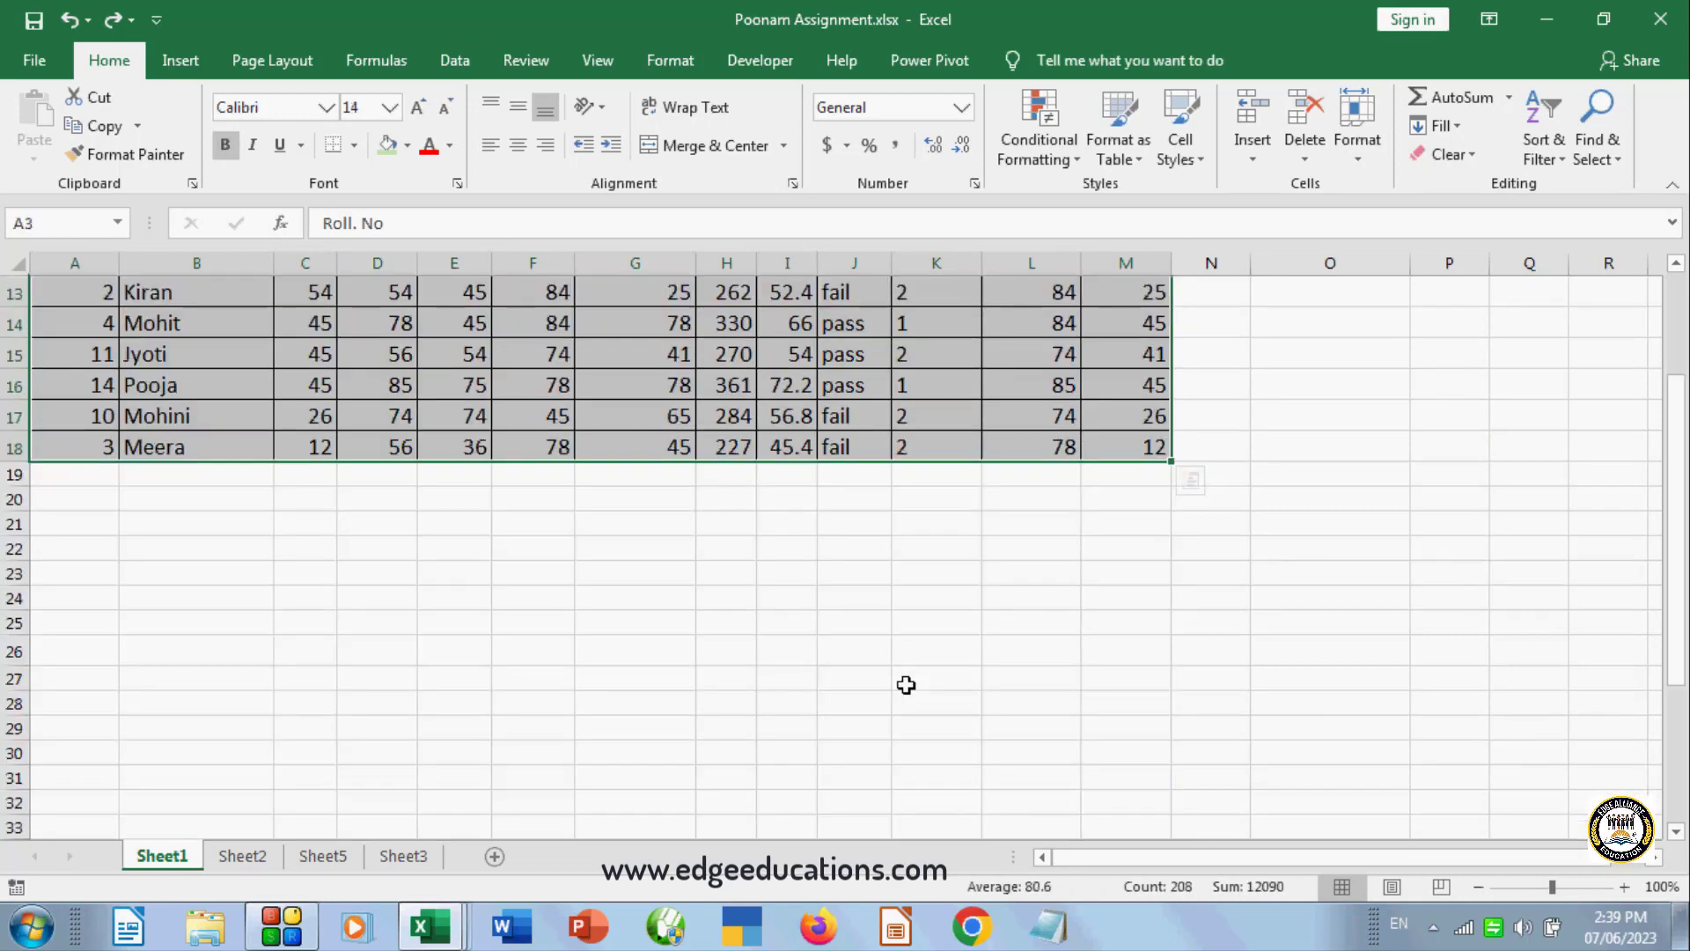
scroll(898, 656, up, 4)
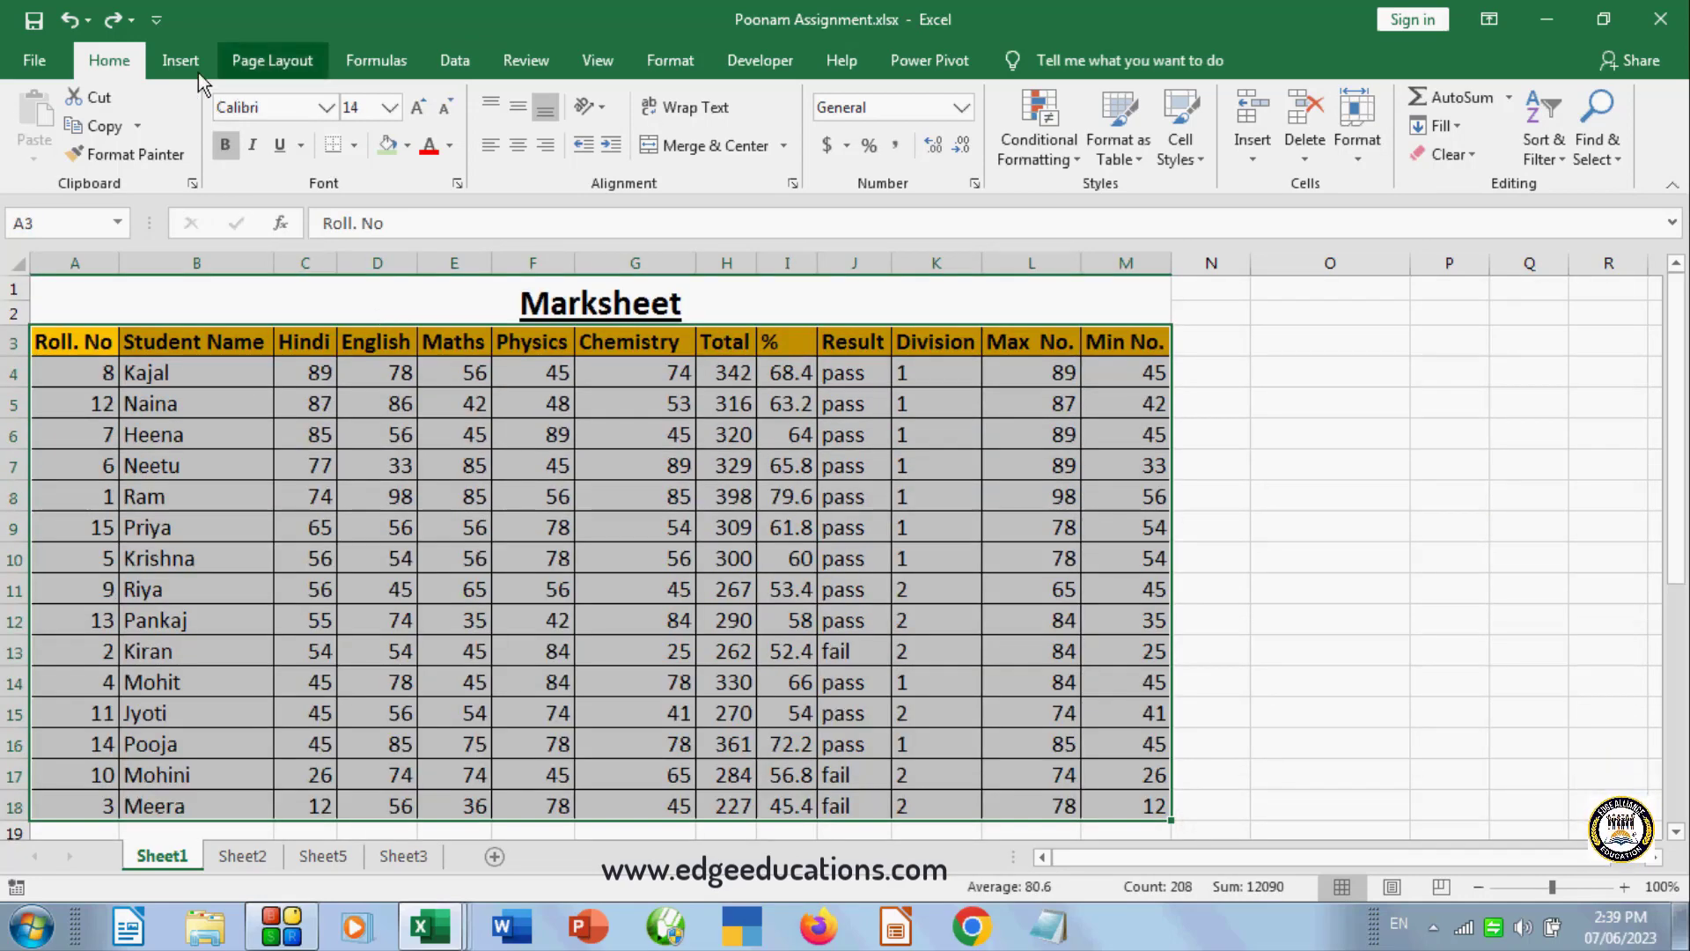
drag(305, 497, 244, 464)
- Browse the recommended charts for range A3:H14, insert the Clustered Column chart, and undo the insertion
drag(89, 331, 701, 683)
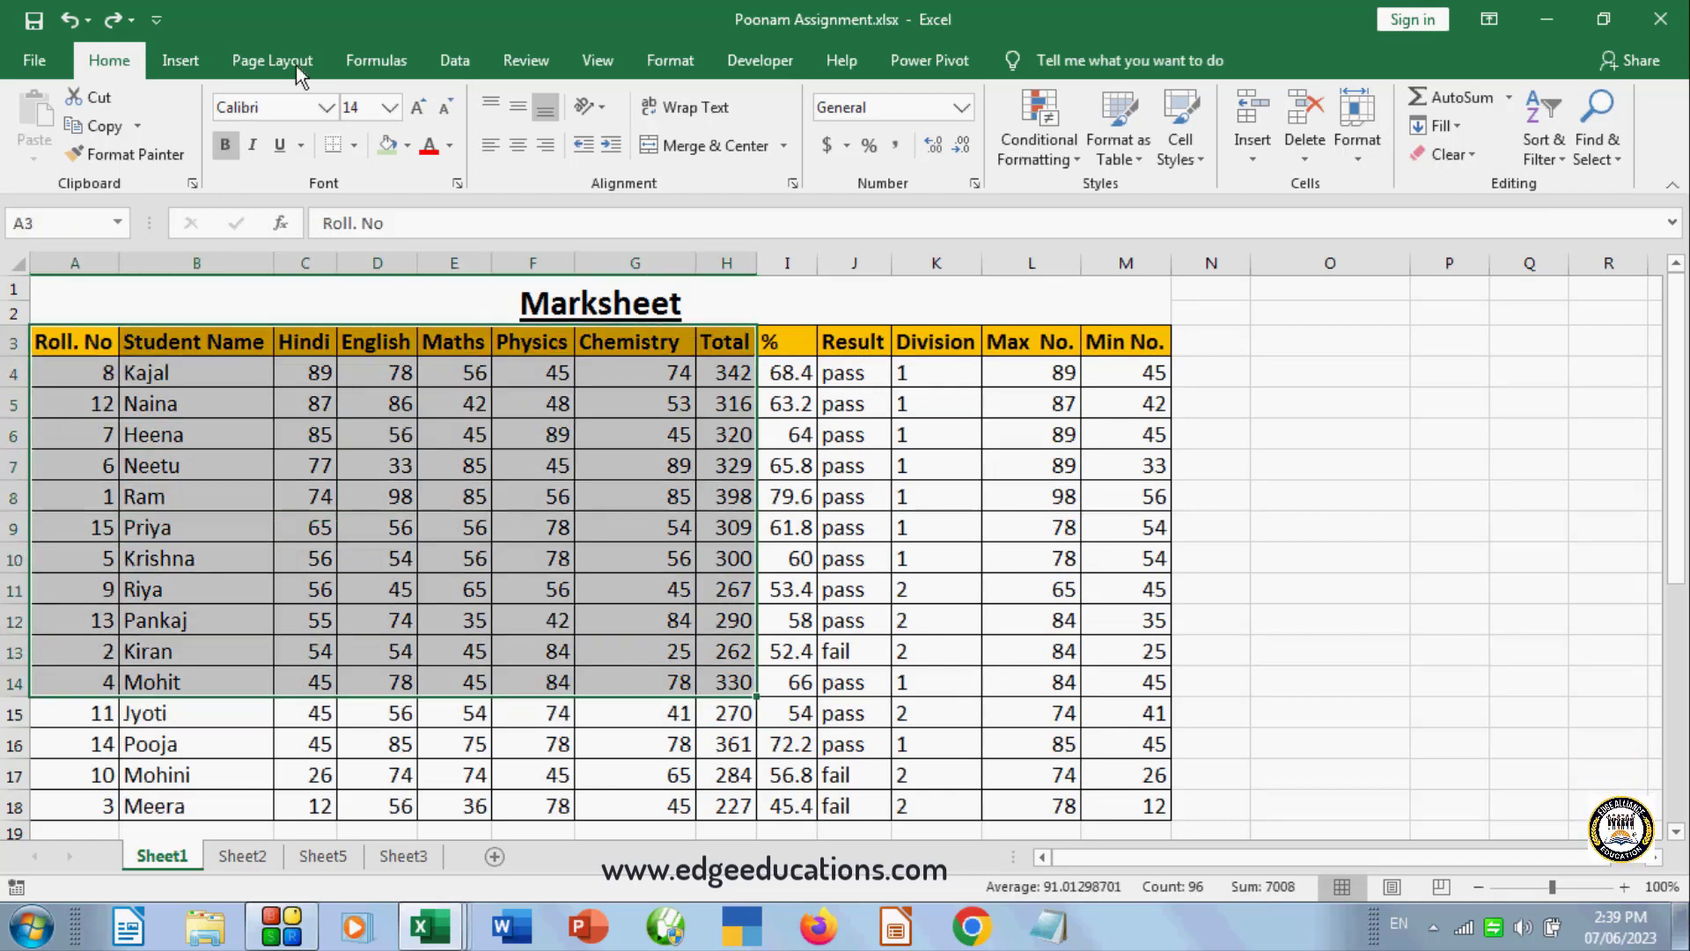
click(180, 63)
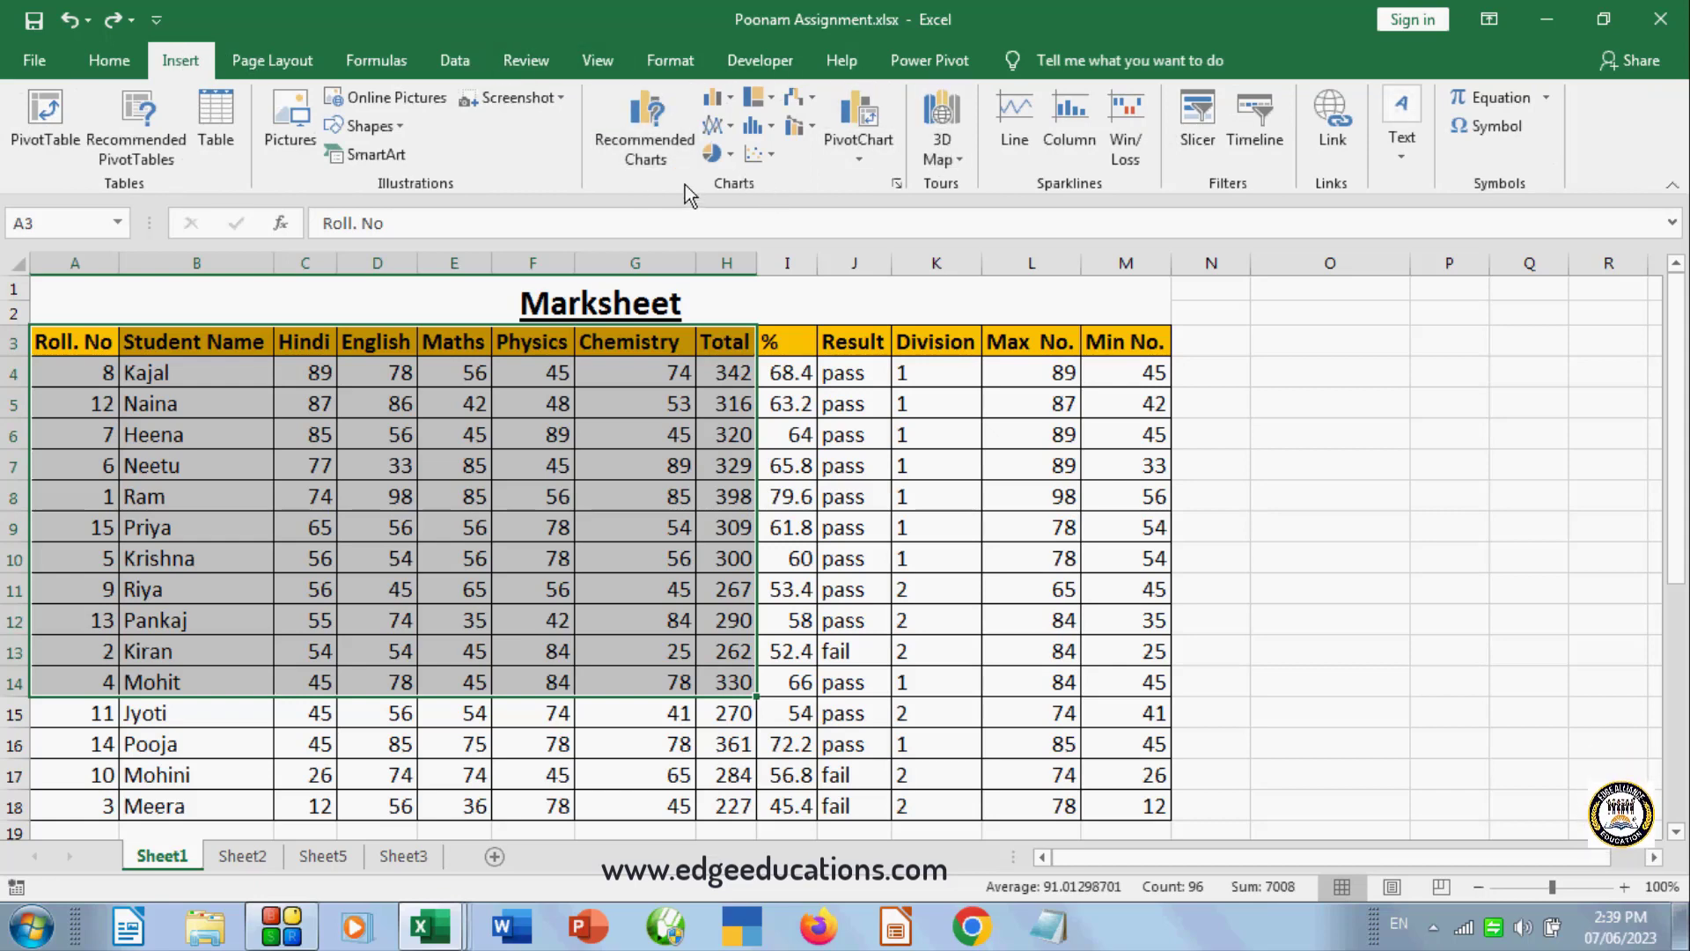
click(648, 132)
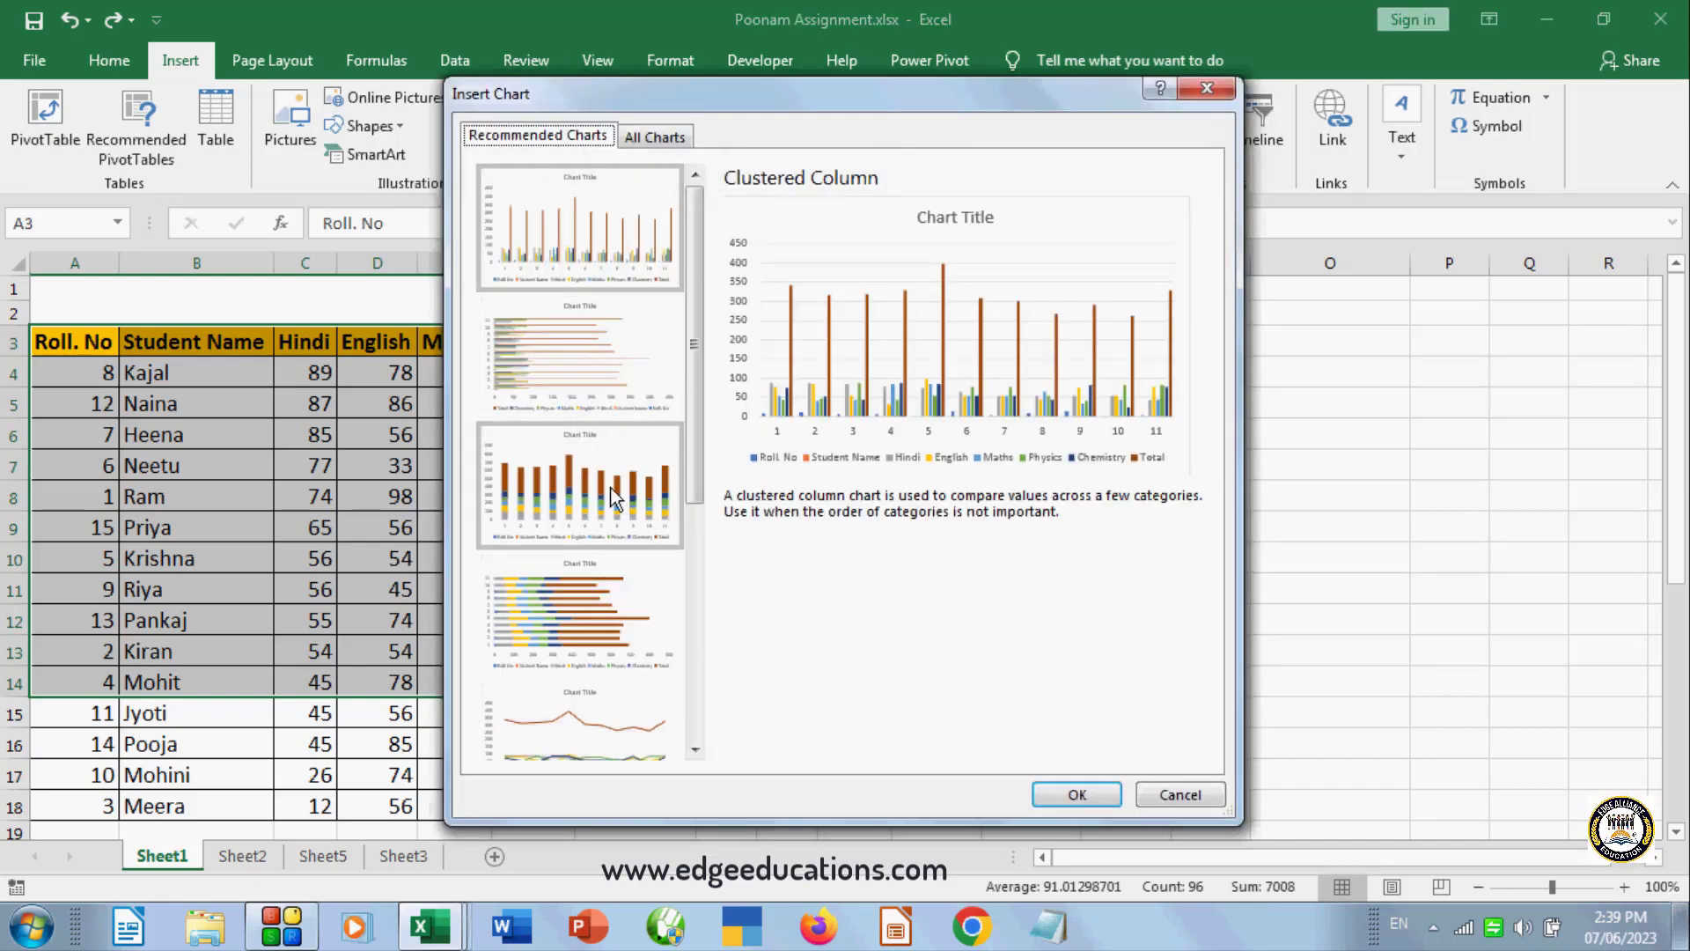
scroll(704, 388, down, 5)
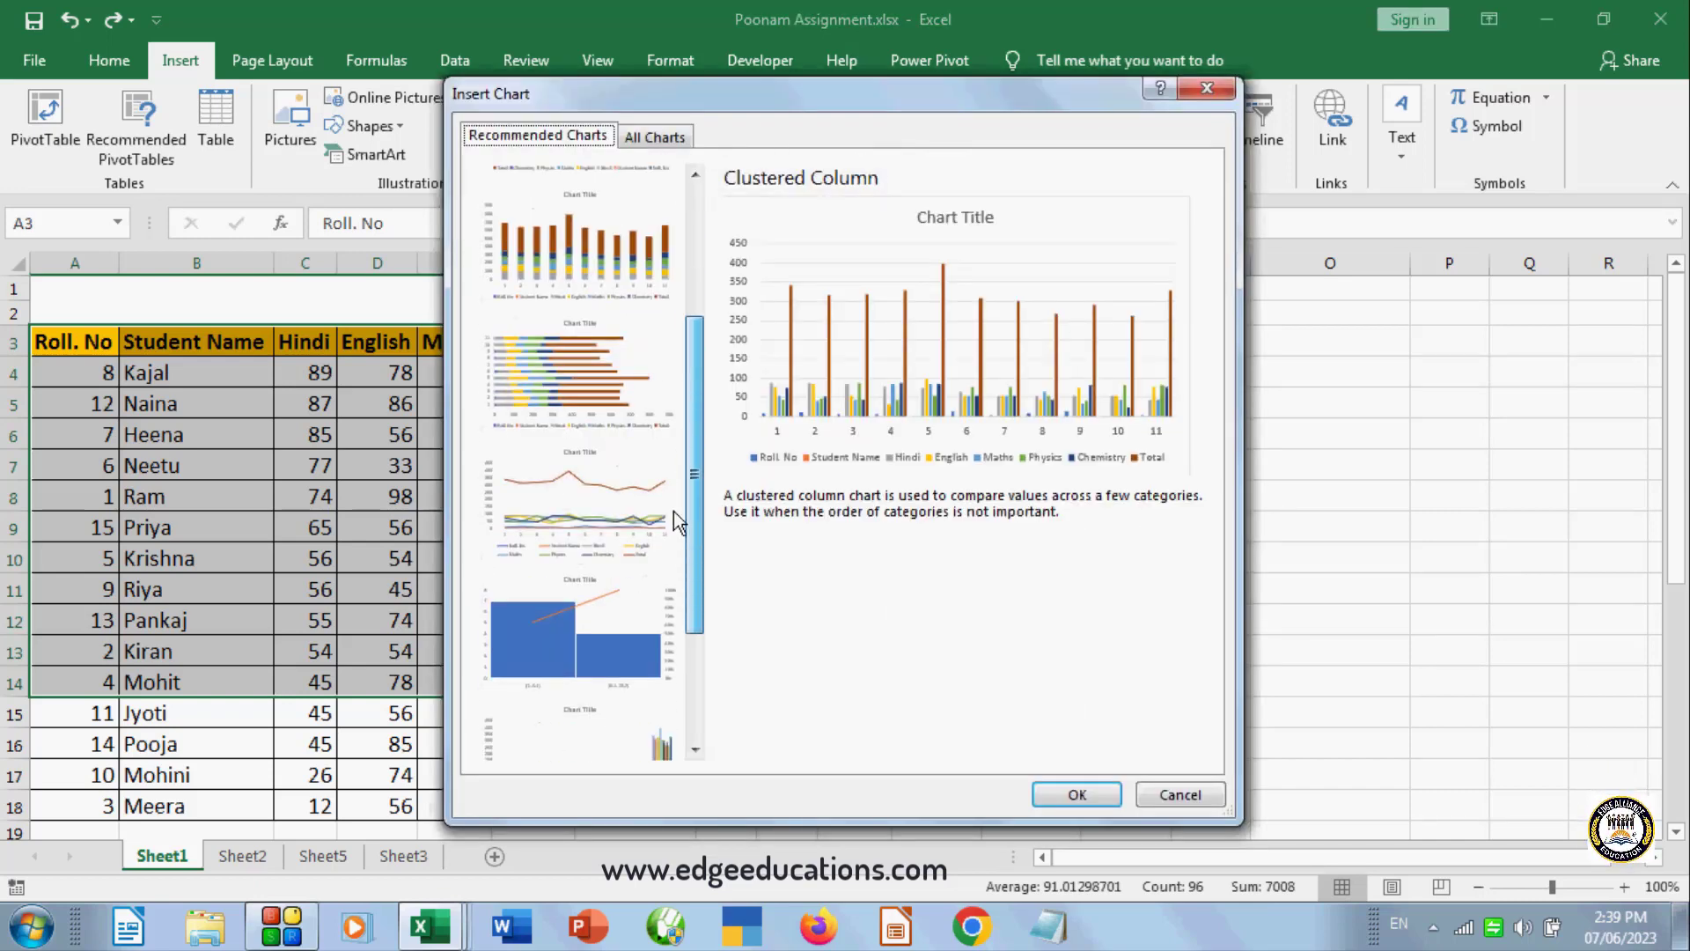
scroll(673, 608, down, 1)
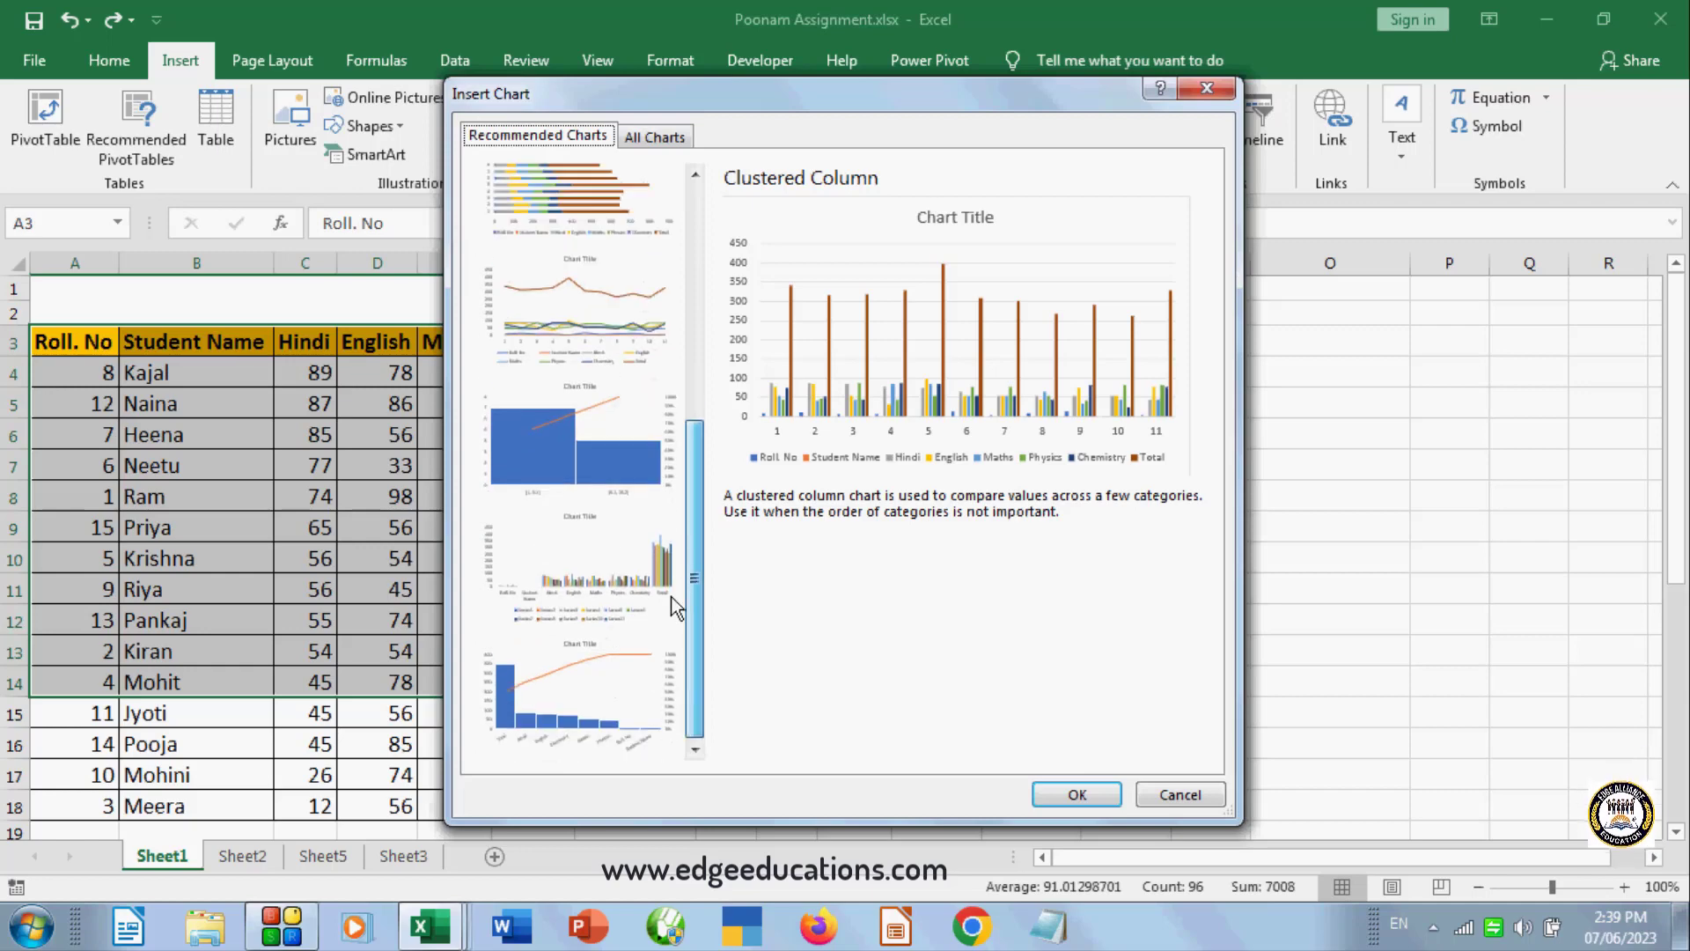
scroll(690, 558, up, 6)
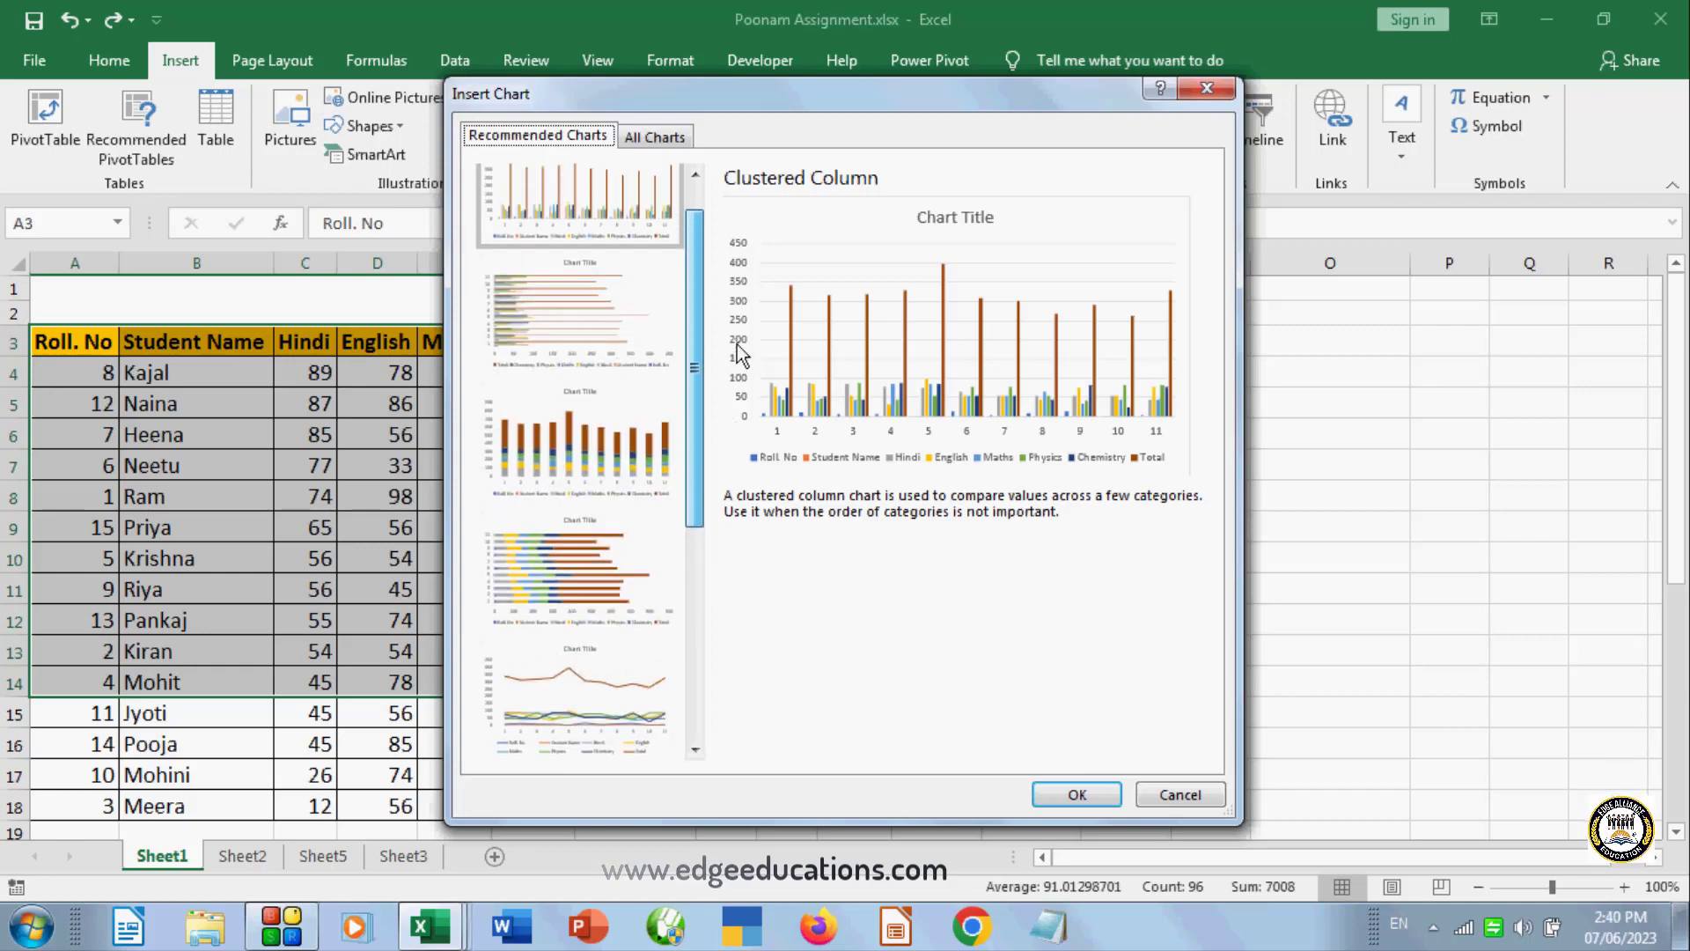
click(588, 334)
click(599, 208)
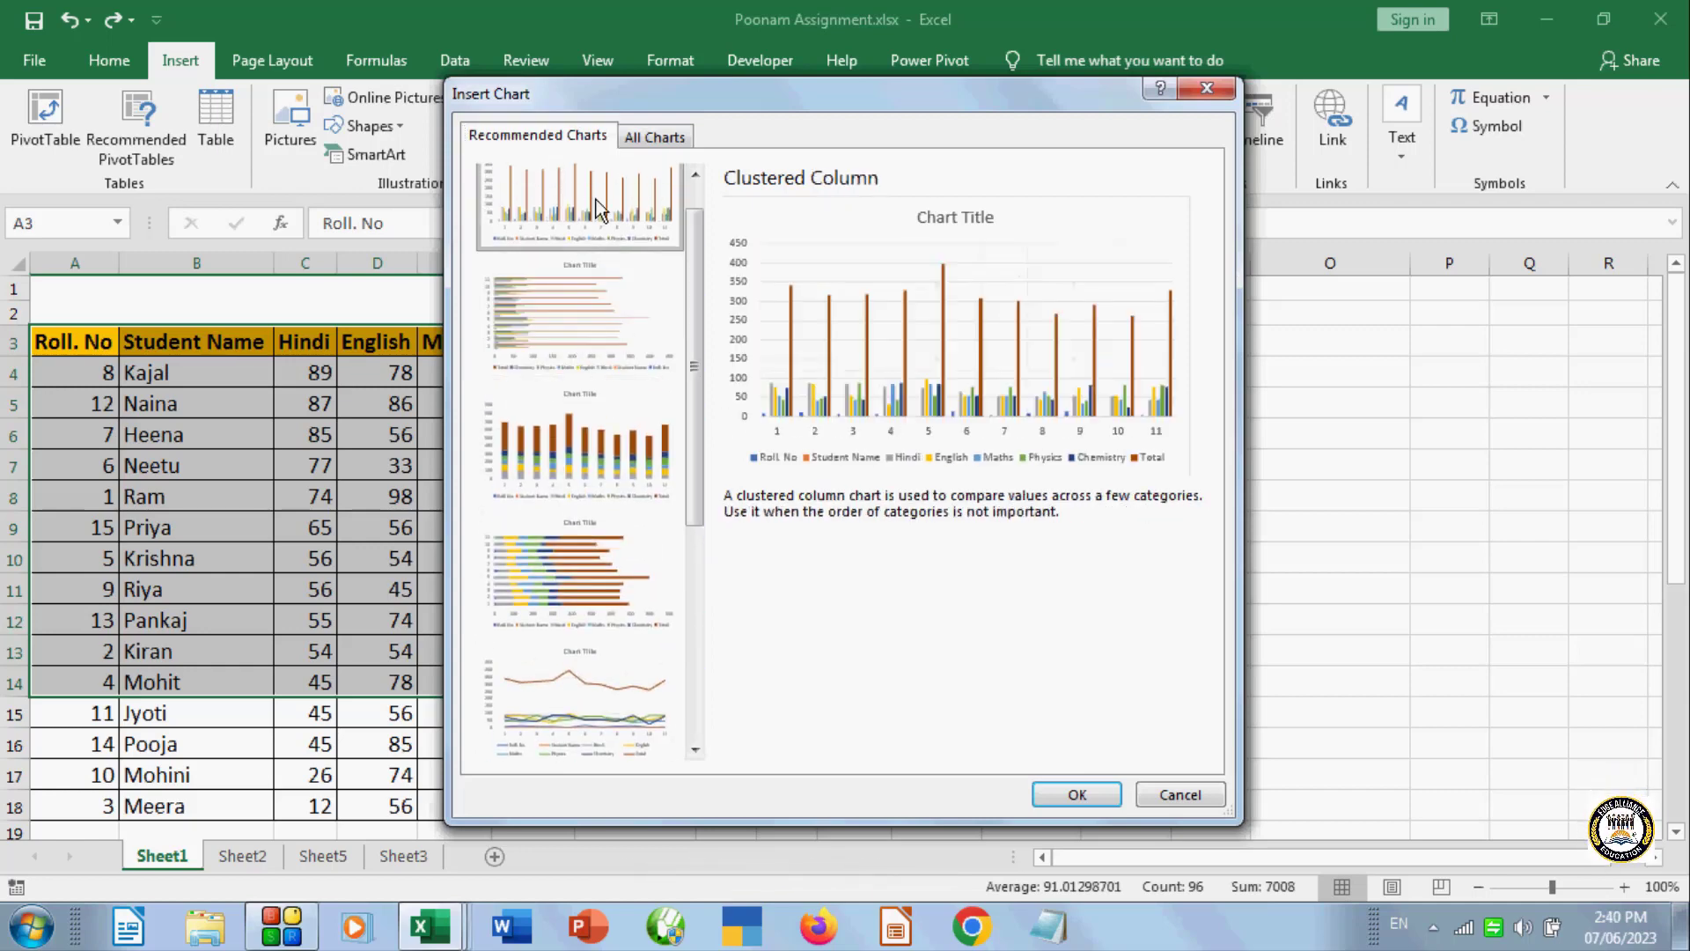
click(1076, 795)
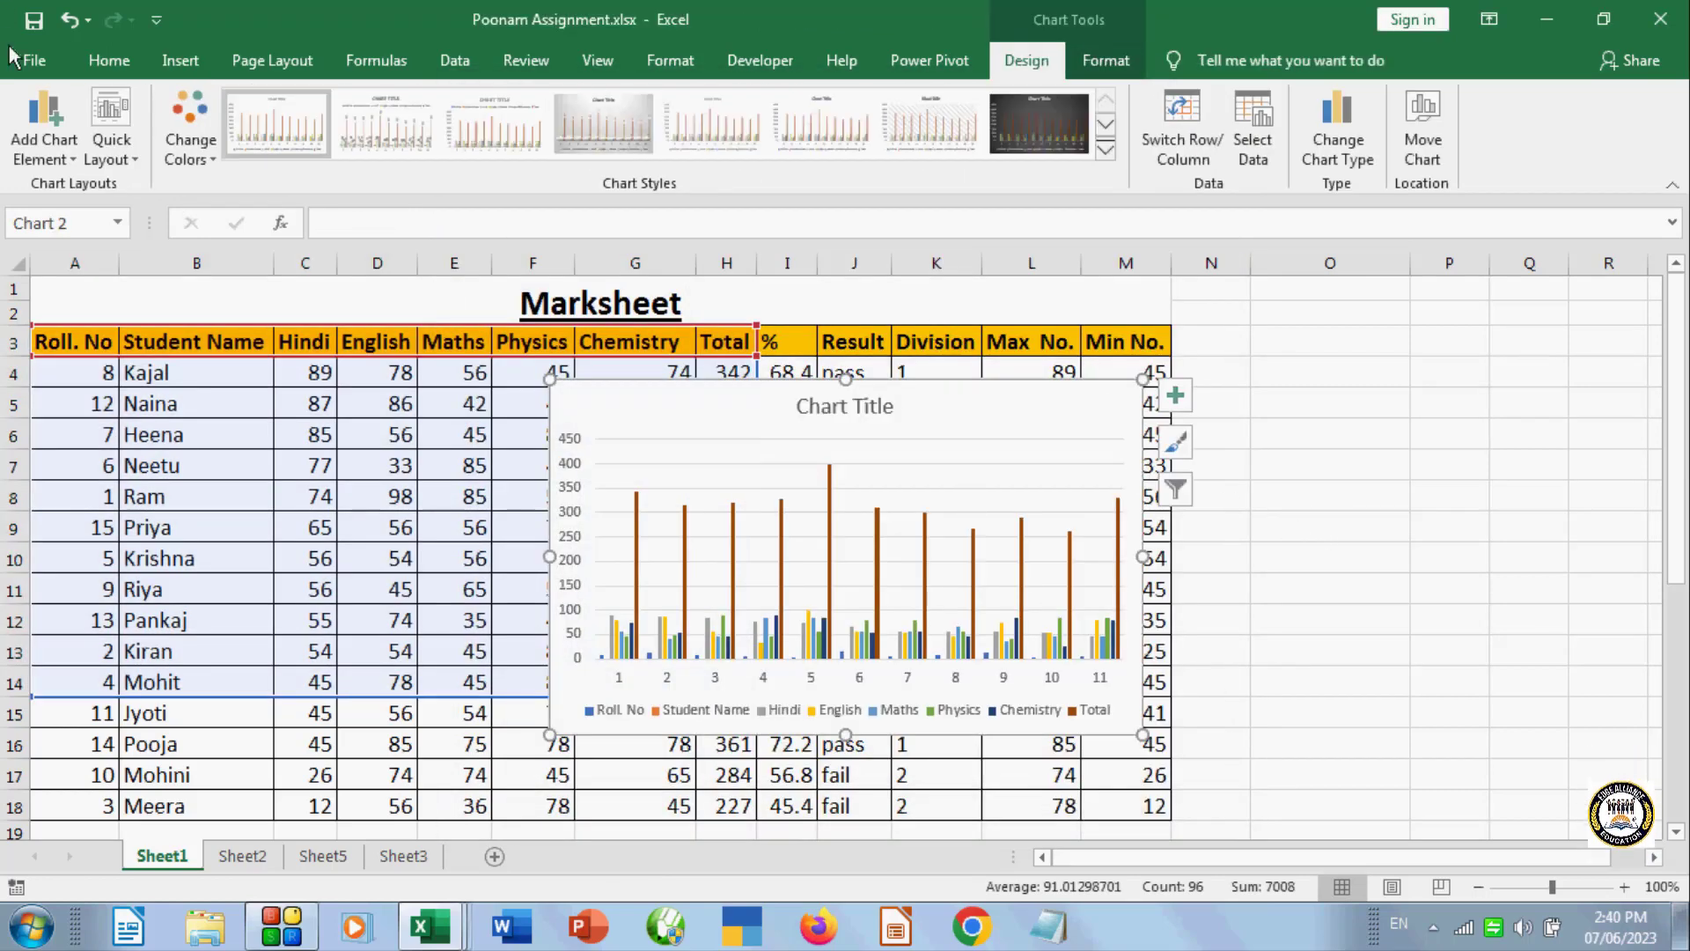
click(69, 19)
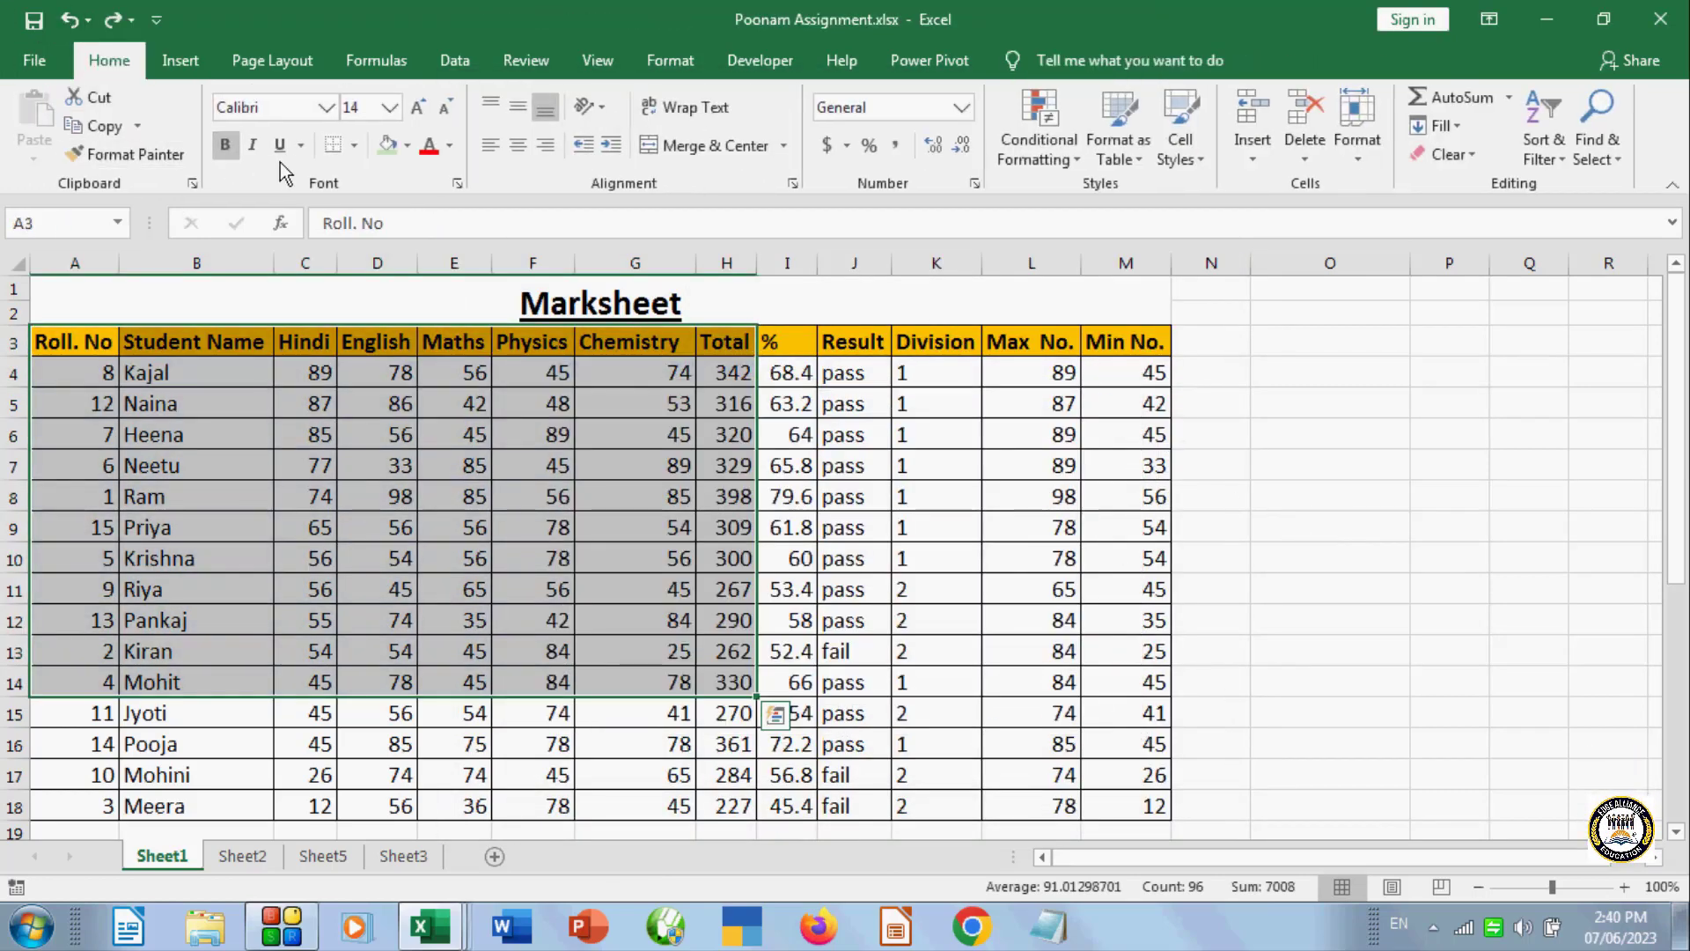
- Insert a 2-D clustered column chart directly from the column chart types for A3:H14 and undo it
click(177, 70)
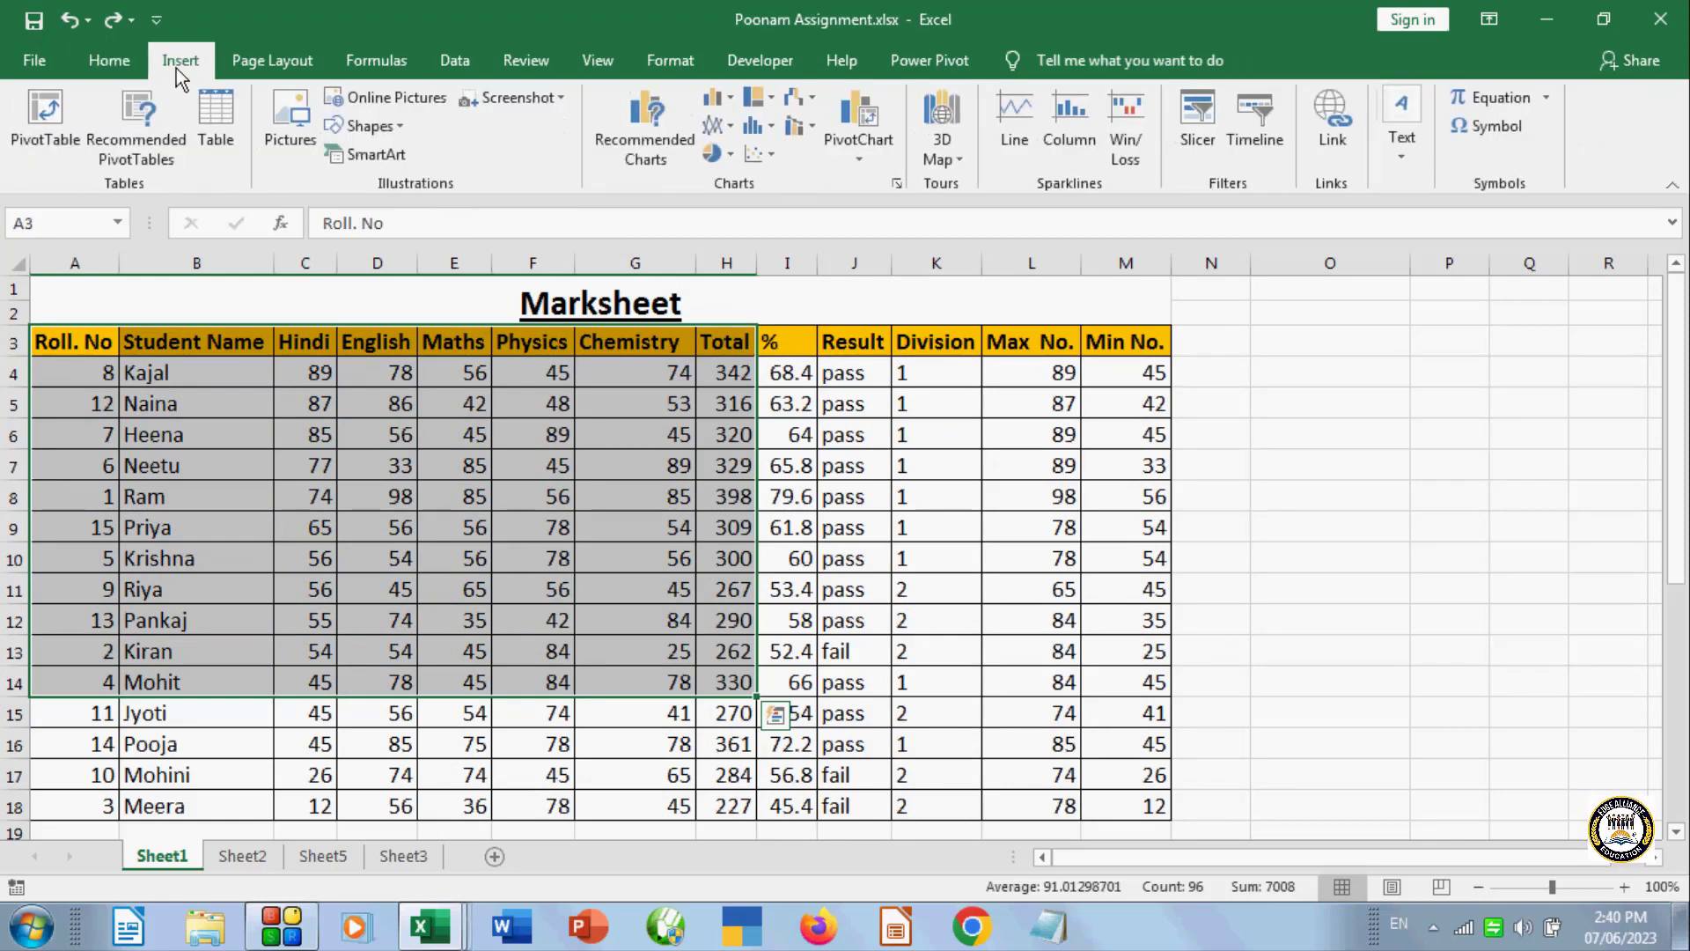
click(731, 100)
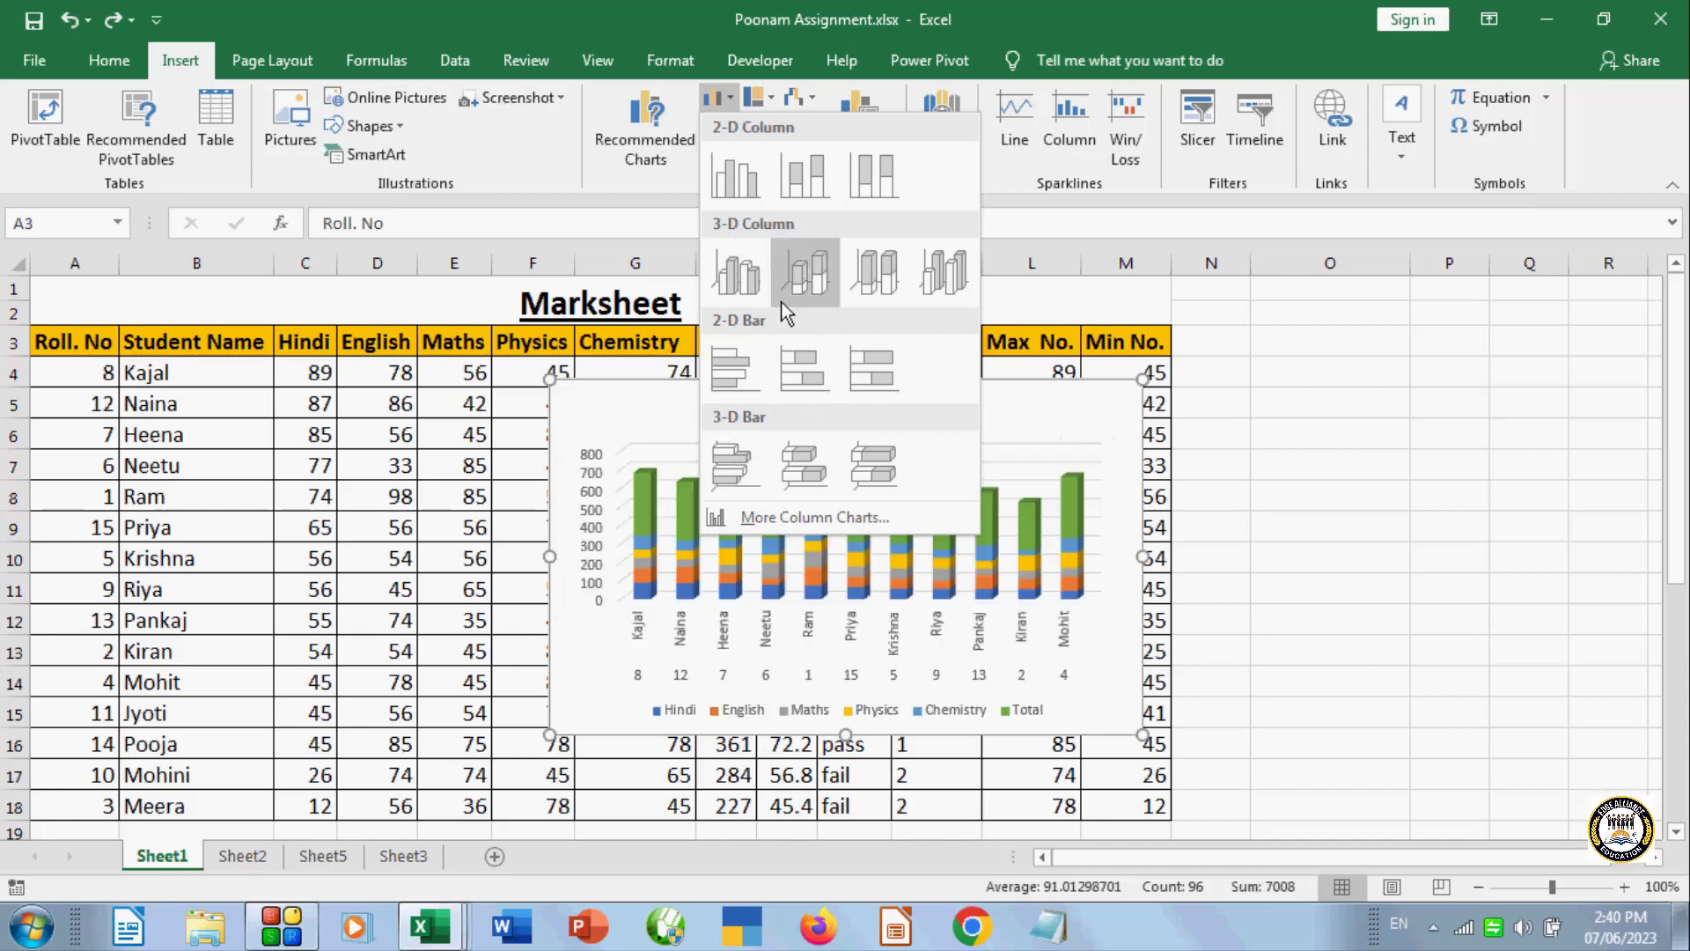
click(731, 189)
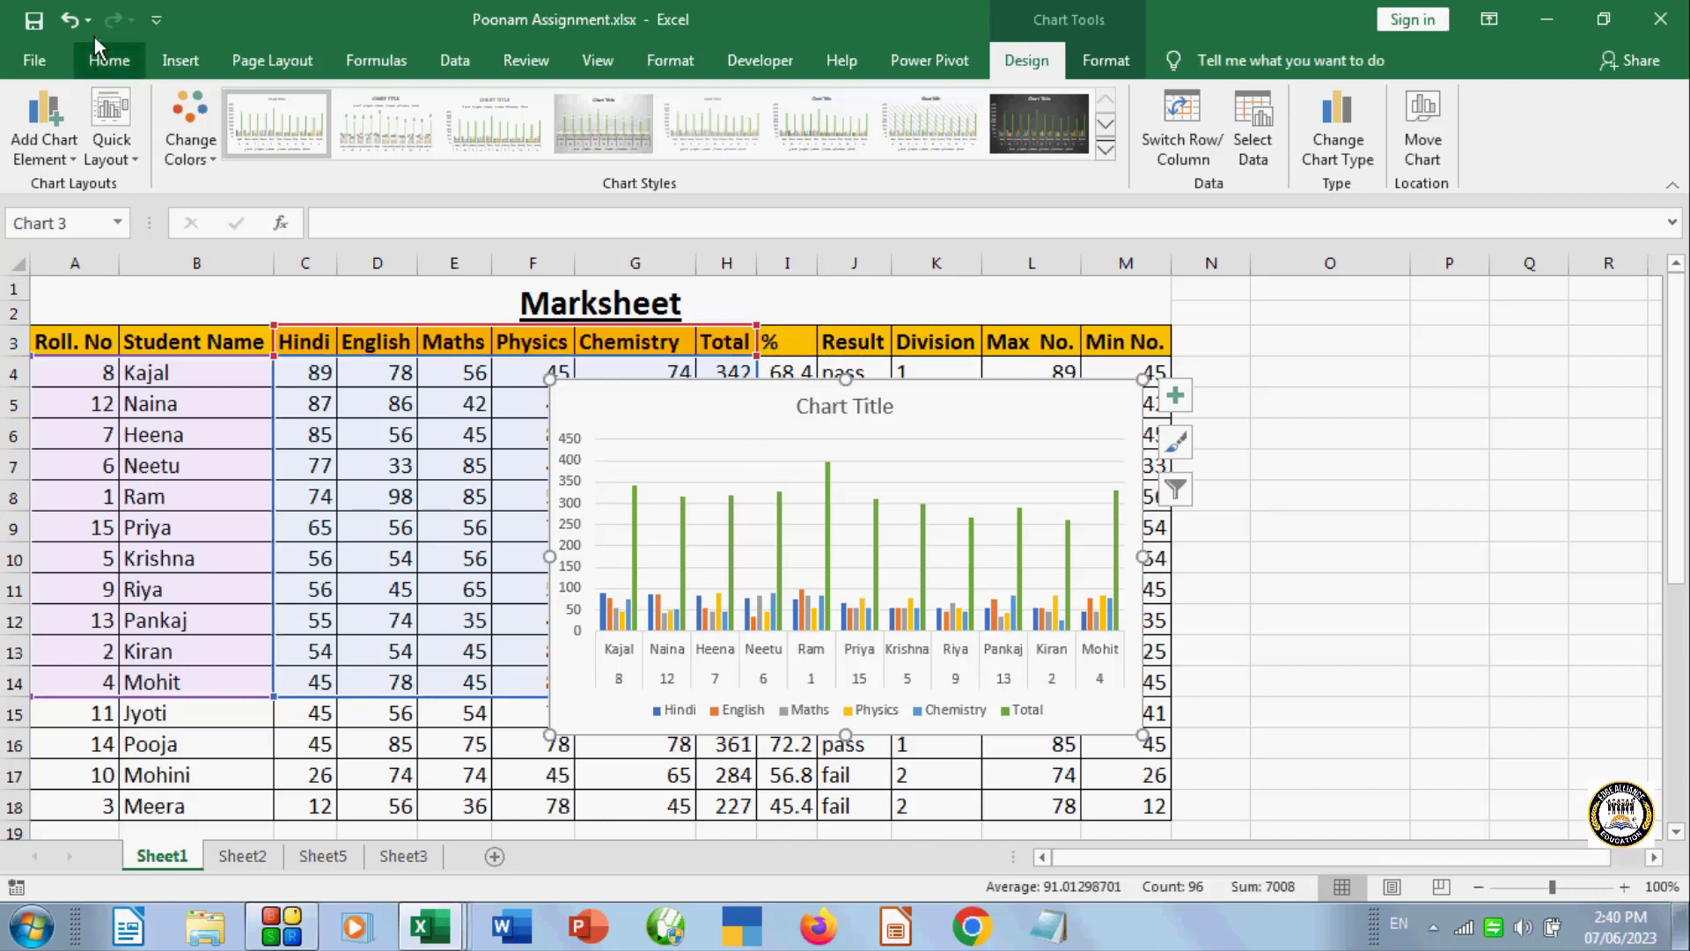
click(68, 19)
click(475, 553)
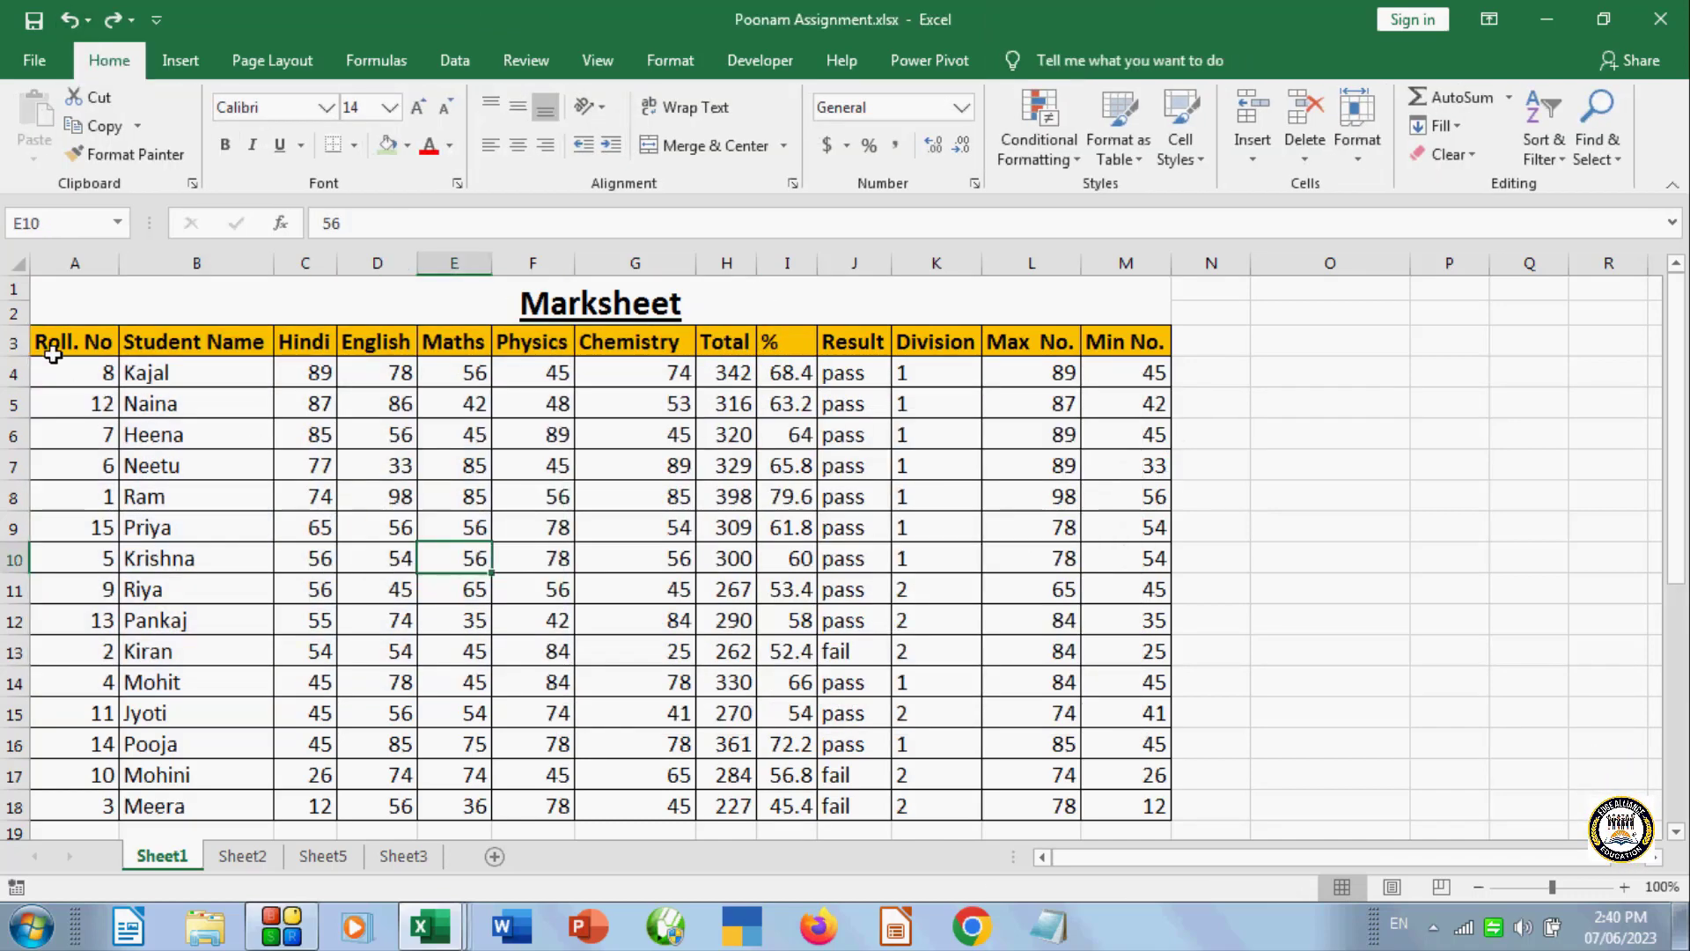
- Try a 2-D clustered column chart of the entire marksheet table A3:M18 and undo it
drag(53, 355, 1152, 814)
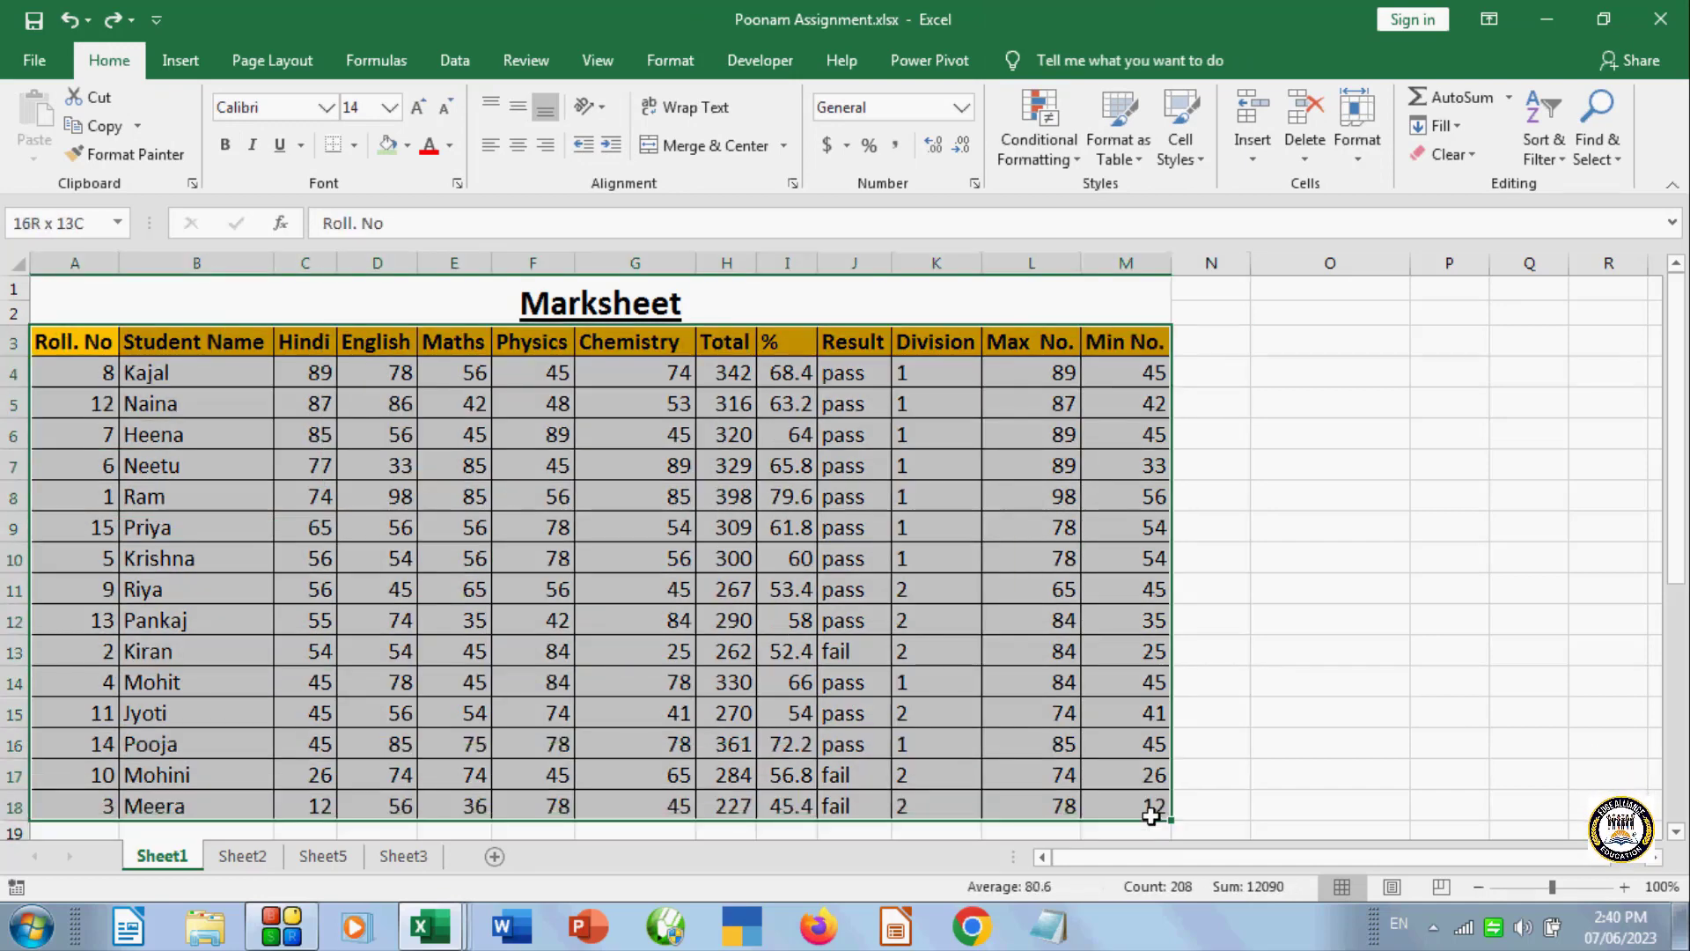
click(180, 60)
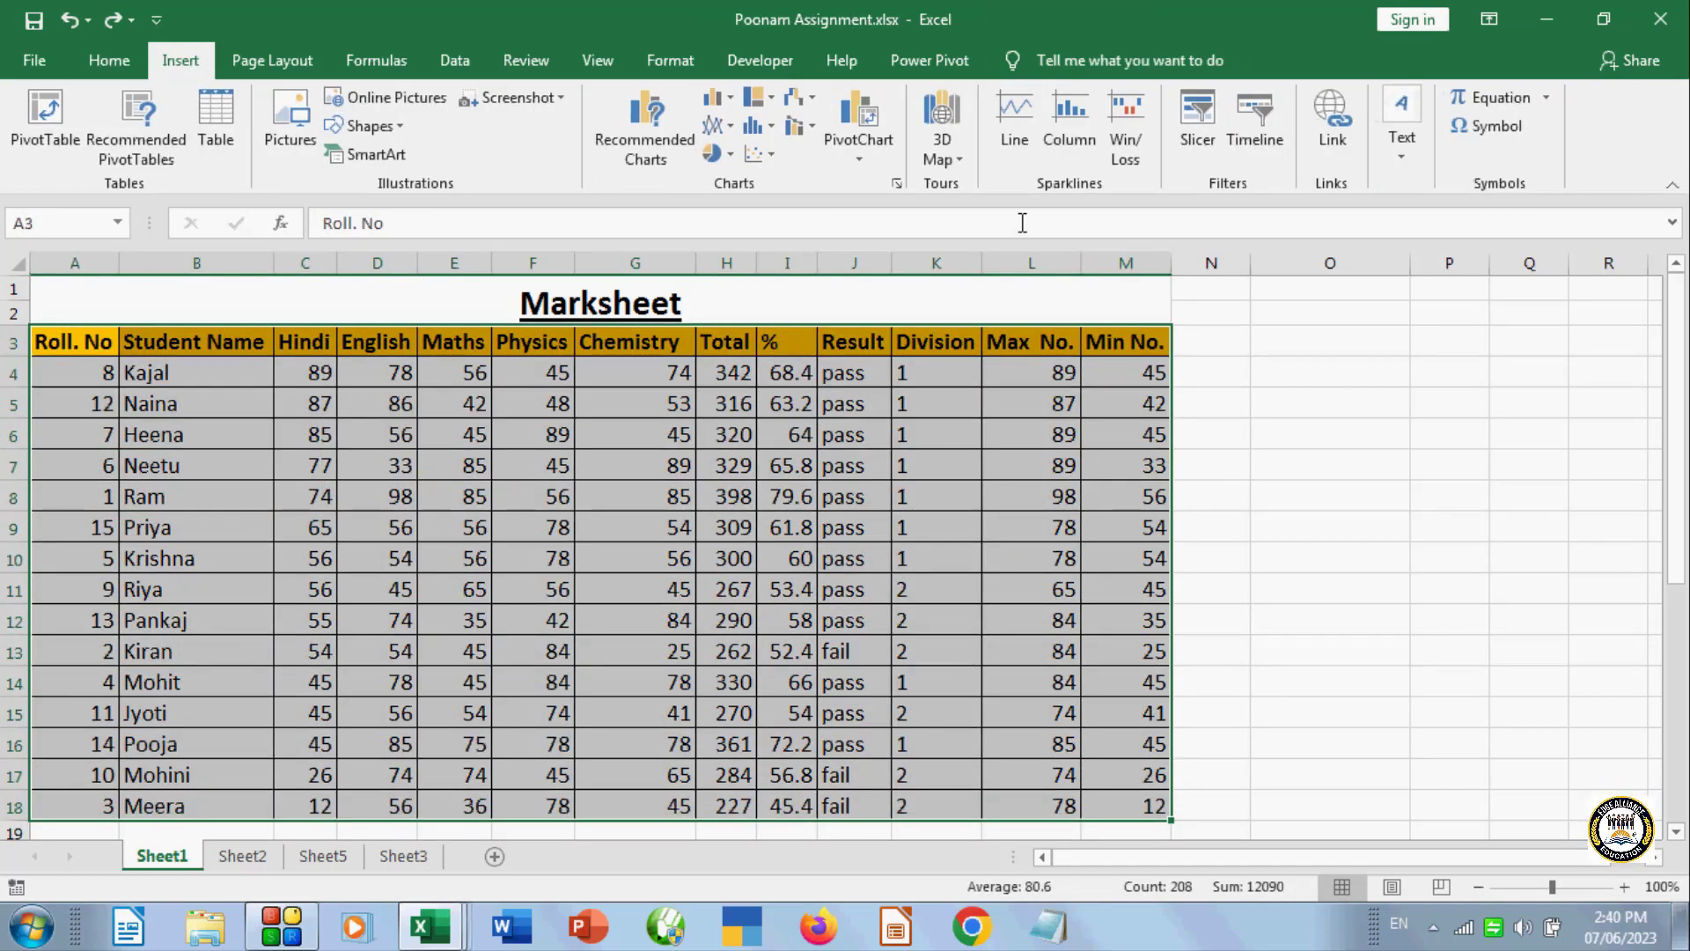
click(739, 104)
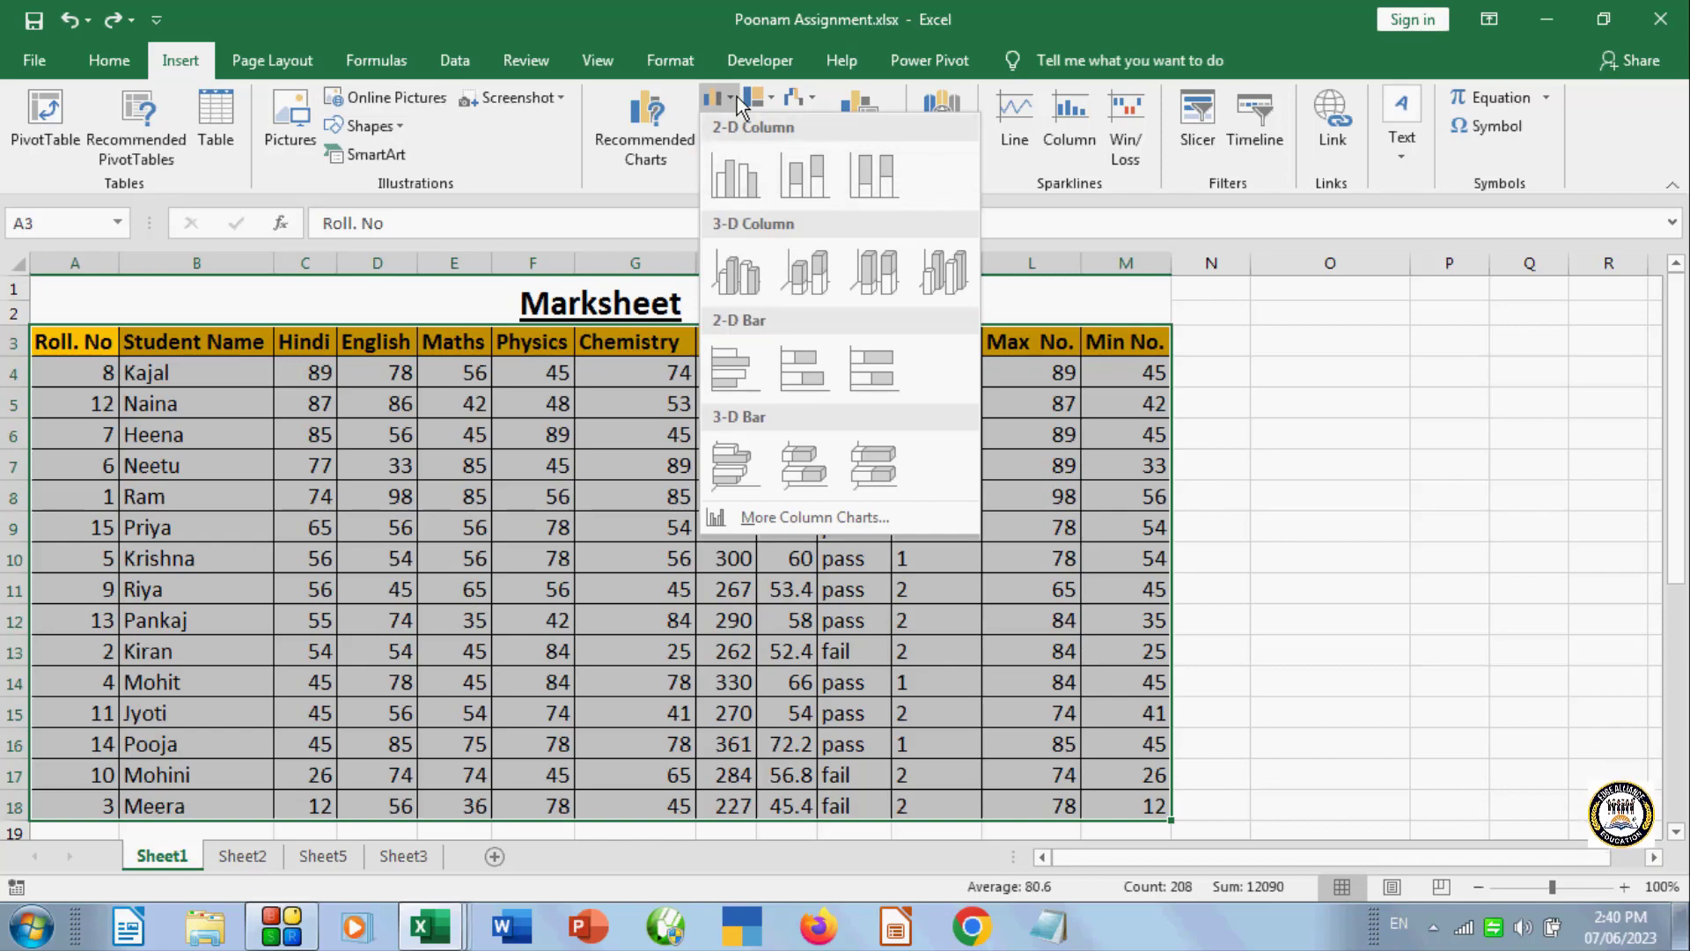
click(733, 171)
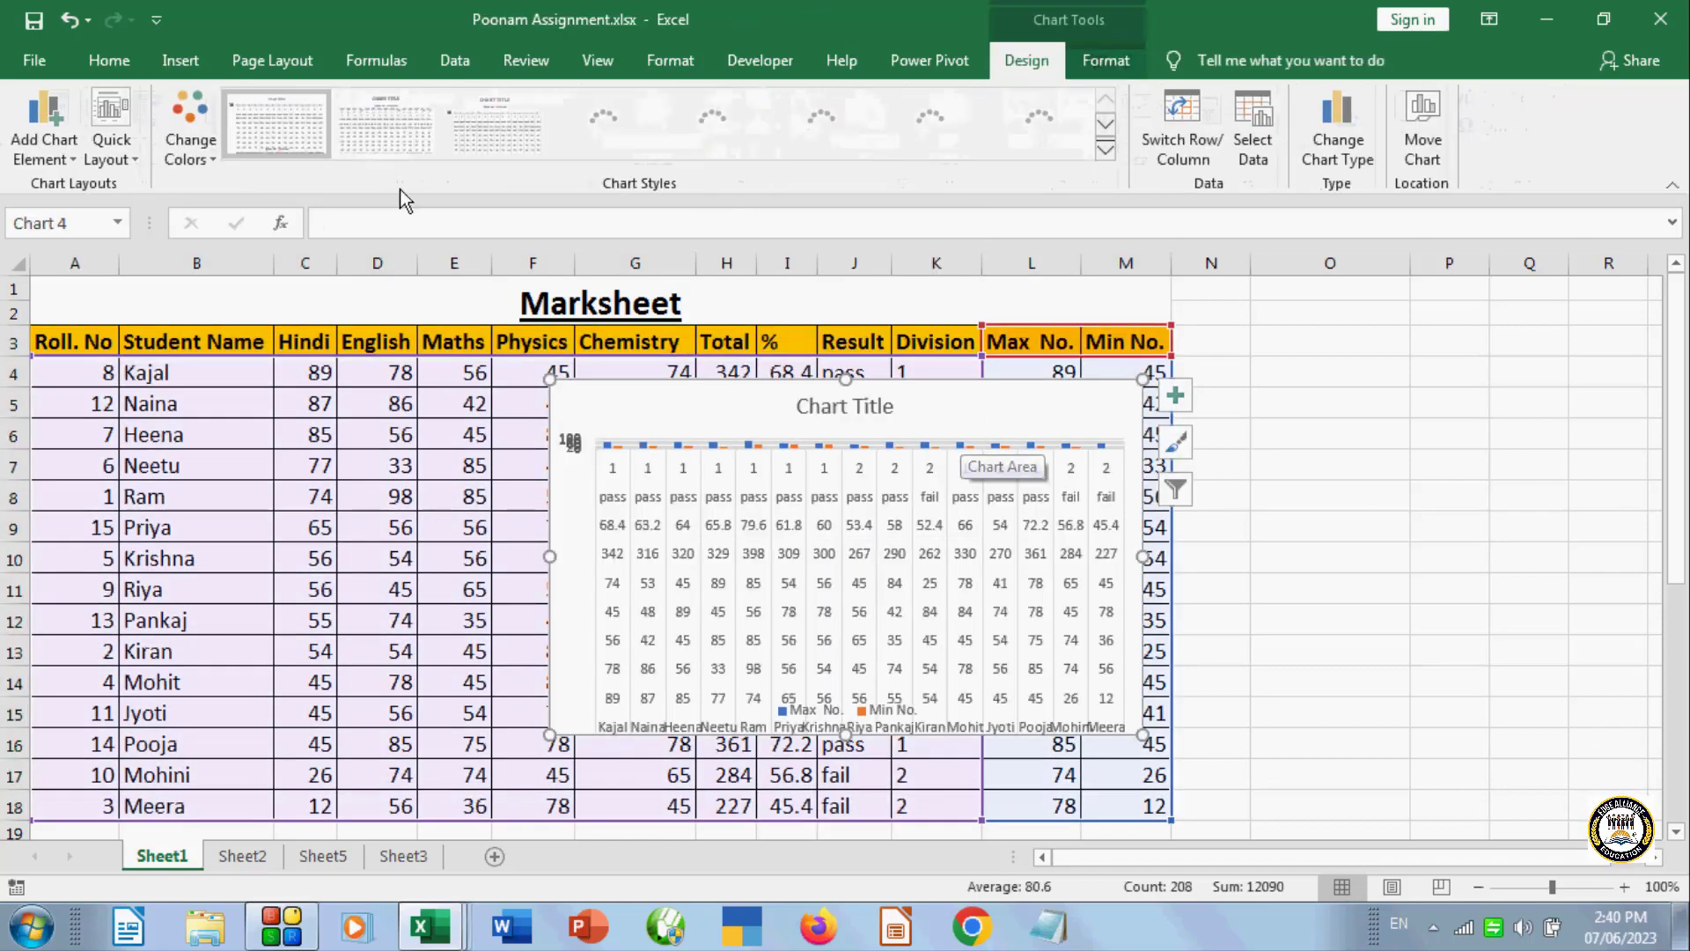
key(ctrl+z)
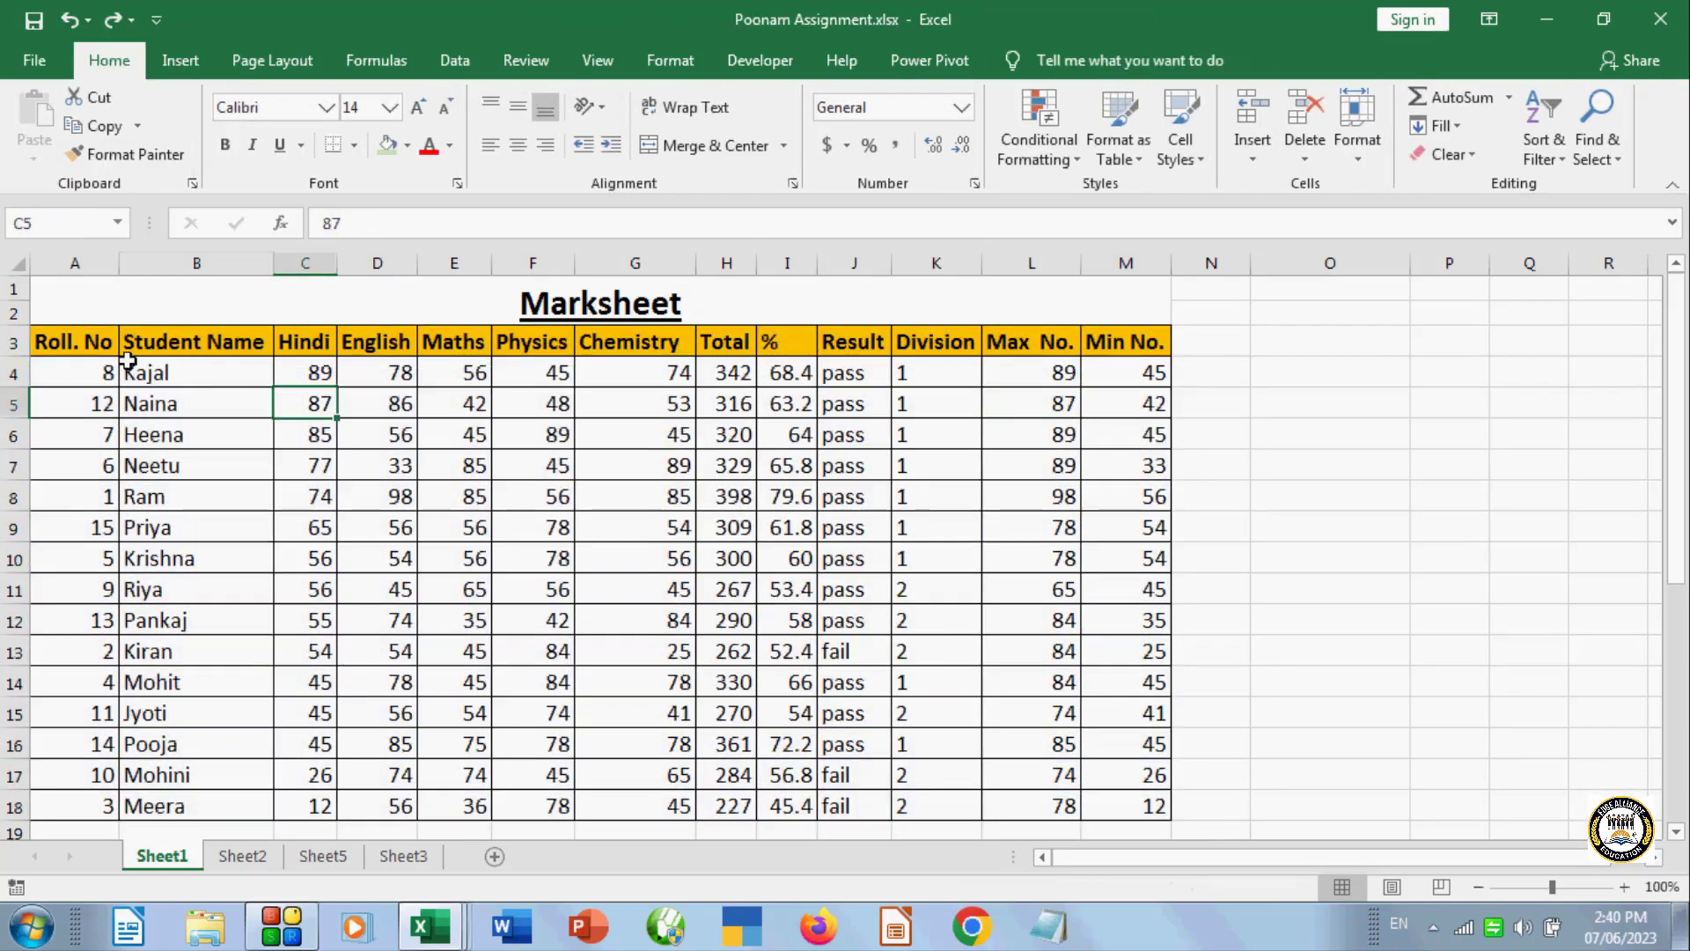
- Insert a 2-D clustered column chart of A3:H13 and move it over columns J to P beside the marks
drag(75, 341, 717, 647)
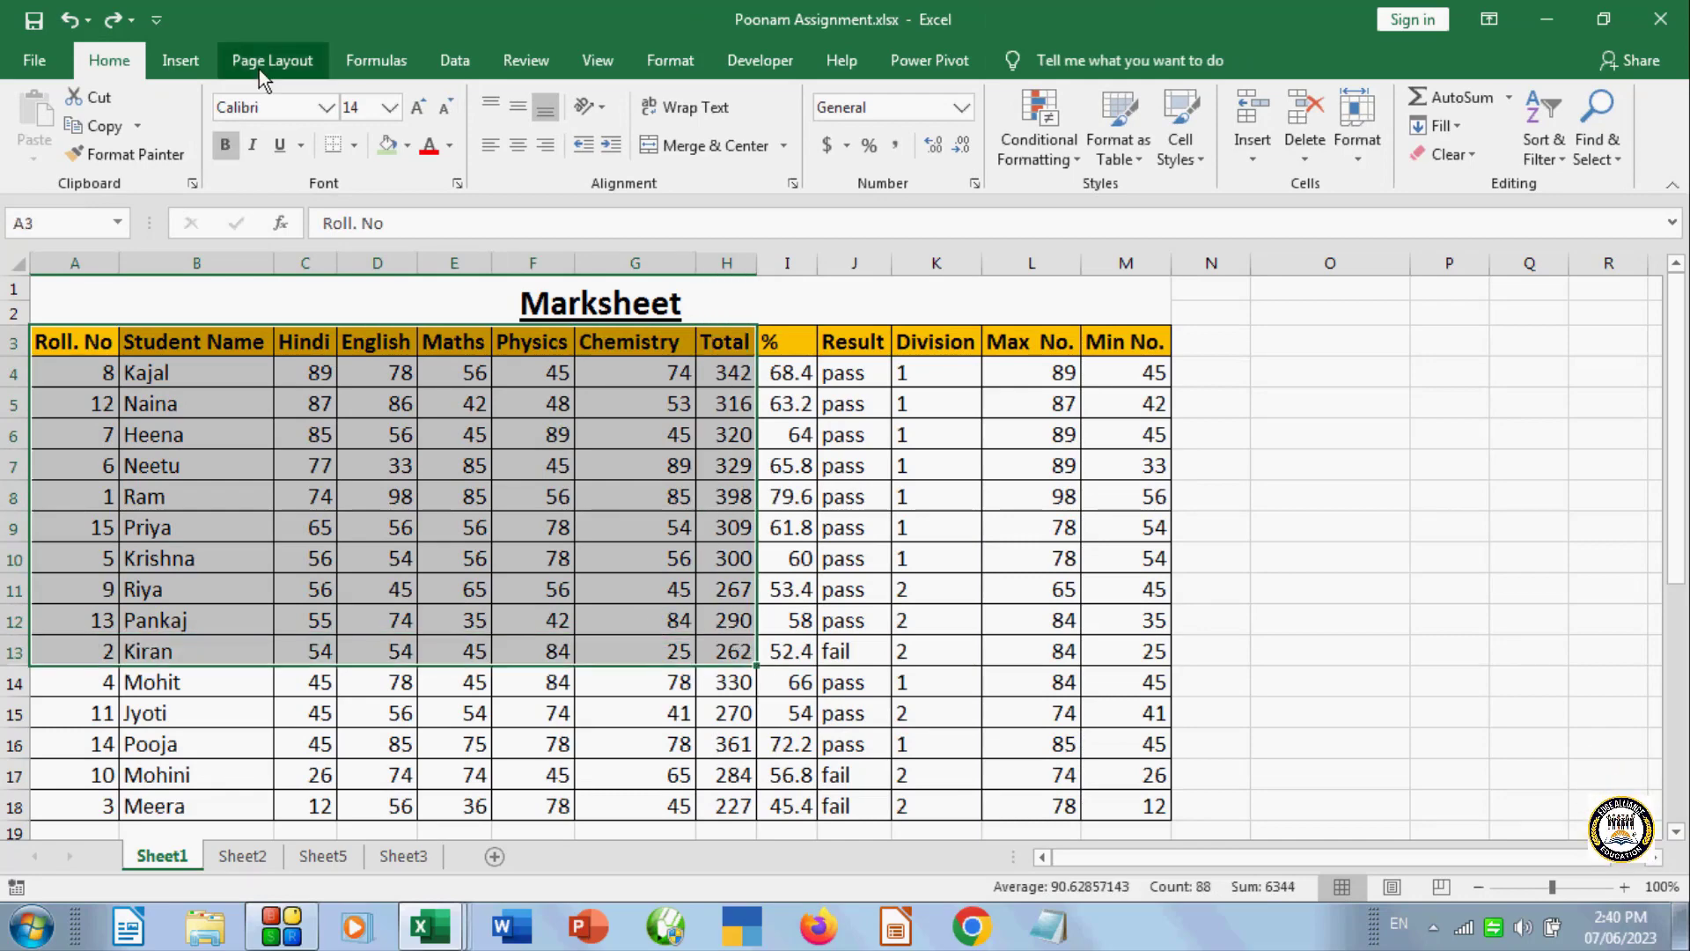
click(181, 60)
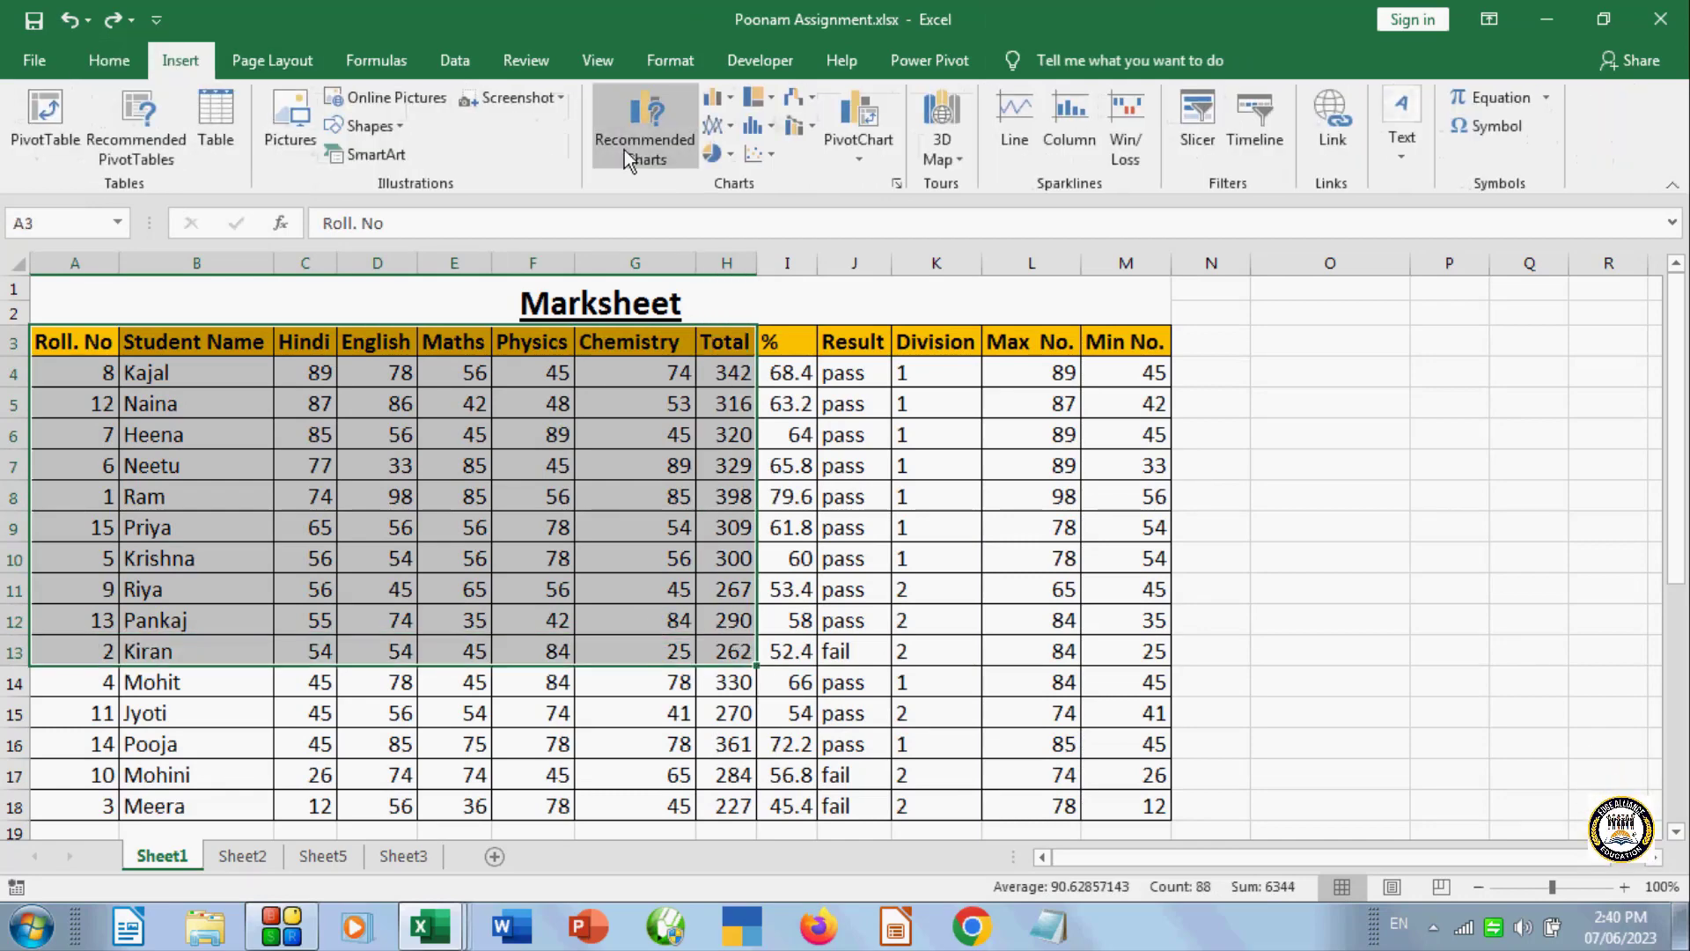
click(723, 99)
click(742, 179)
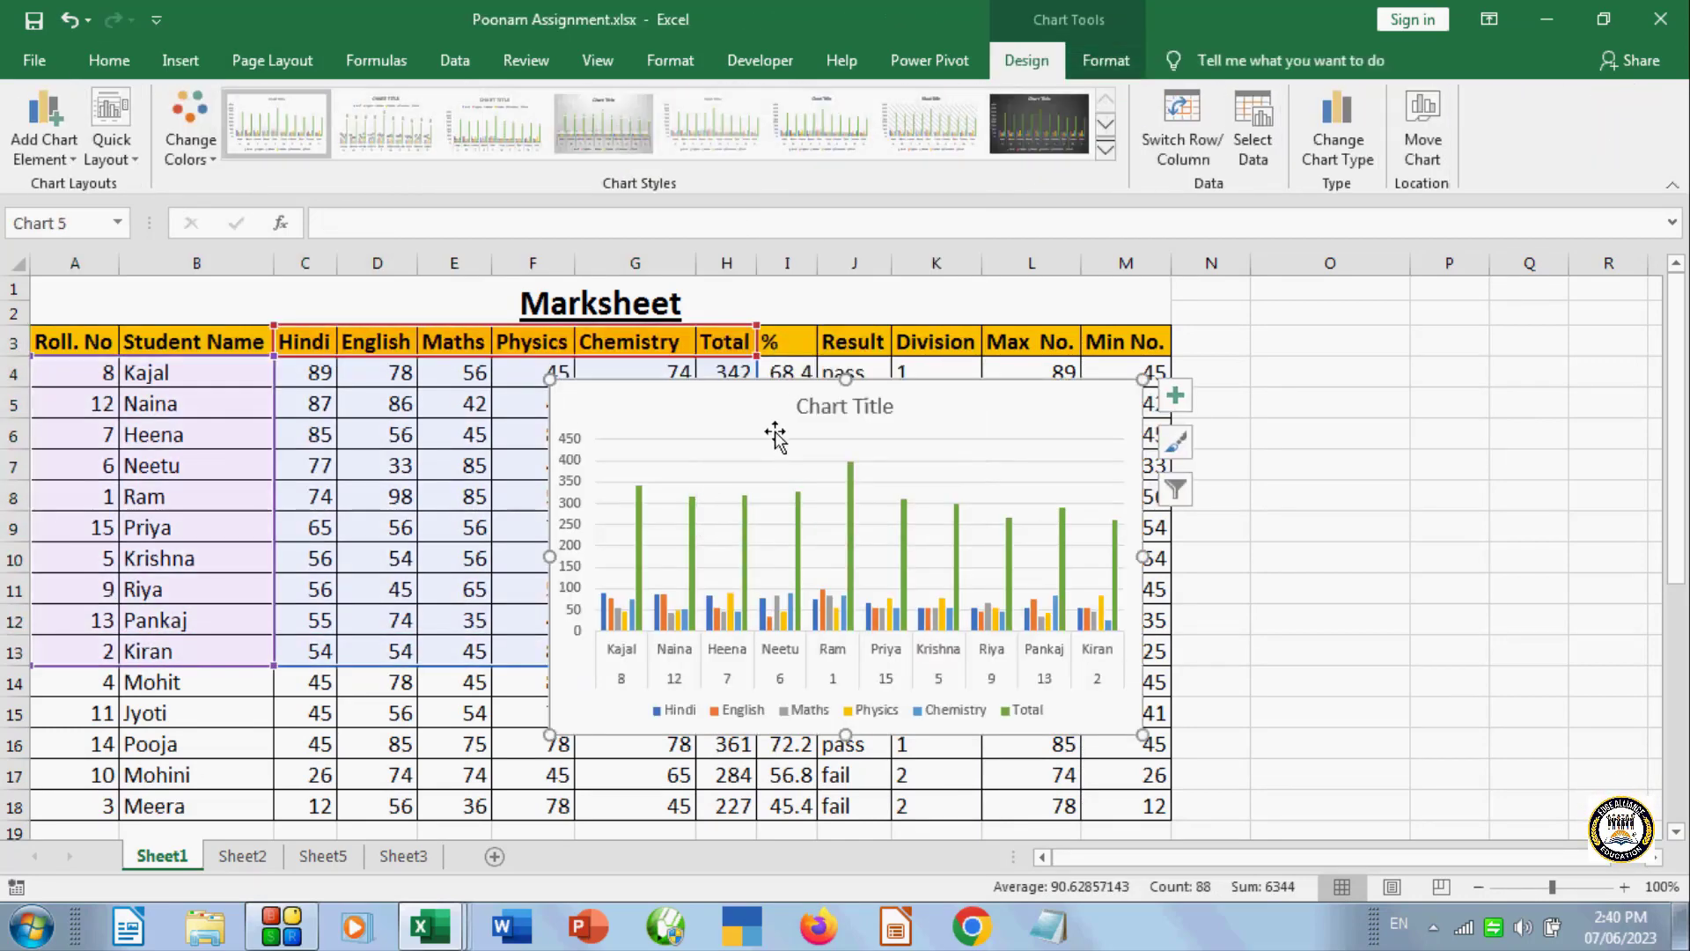
drag(774, 420, 1036, 391)
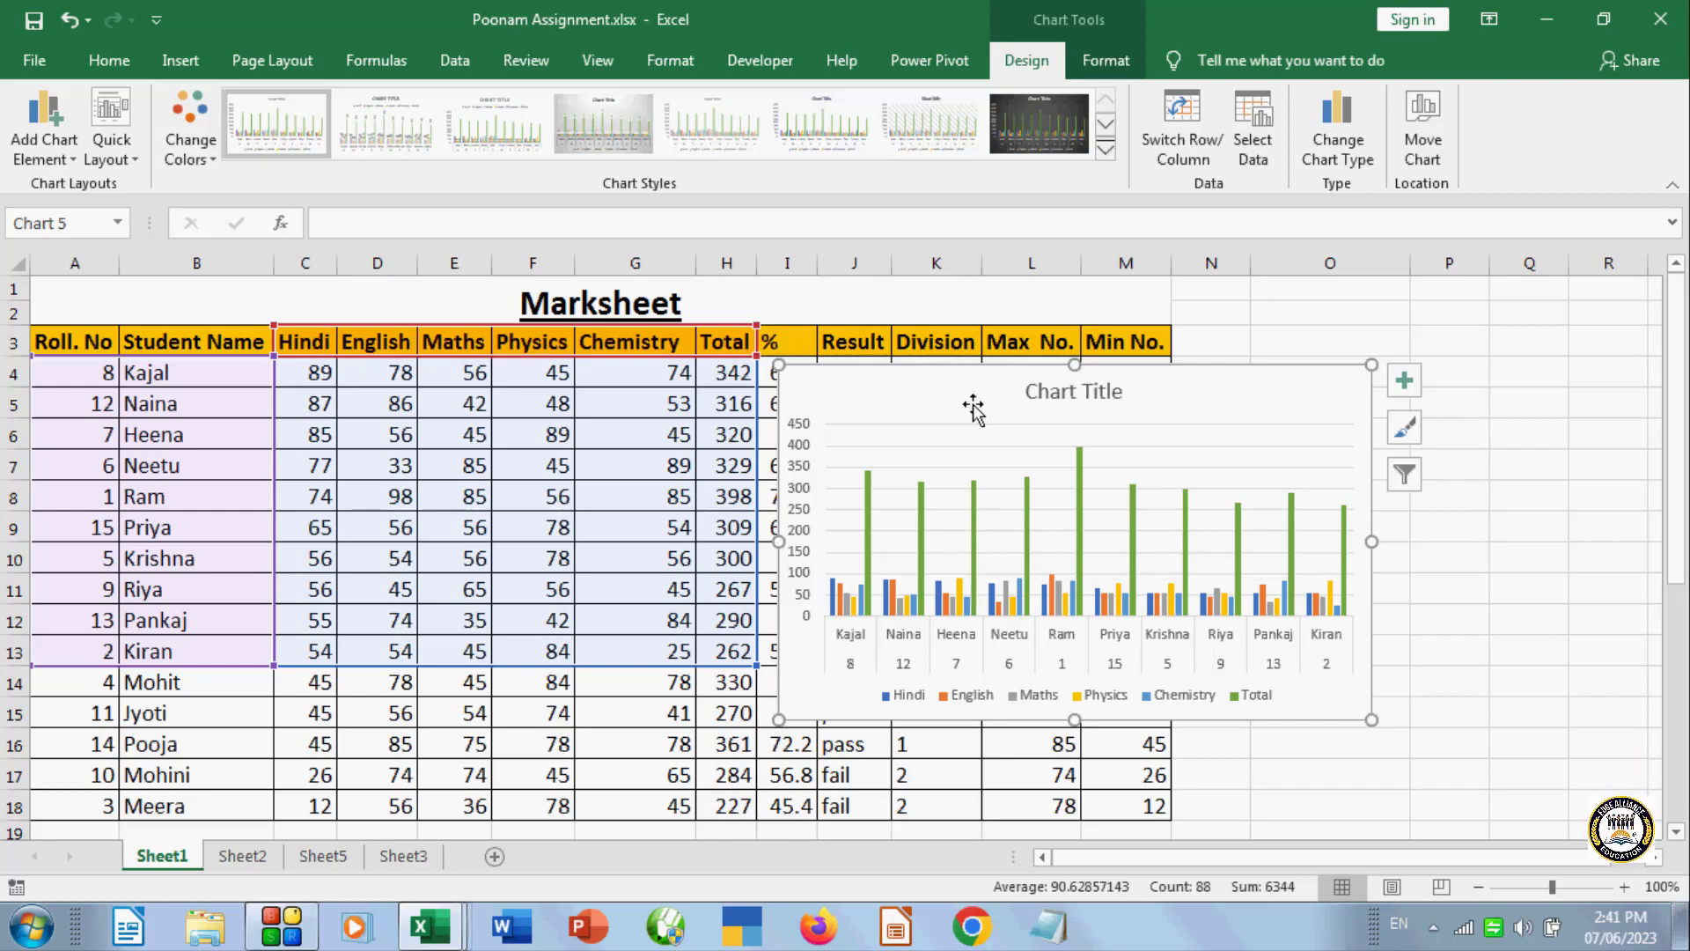
mouse_move(972, 406)
mouse_down()
mouse_move(1058, 386)
mouse_move(964, 401)
mouse_up()
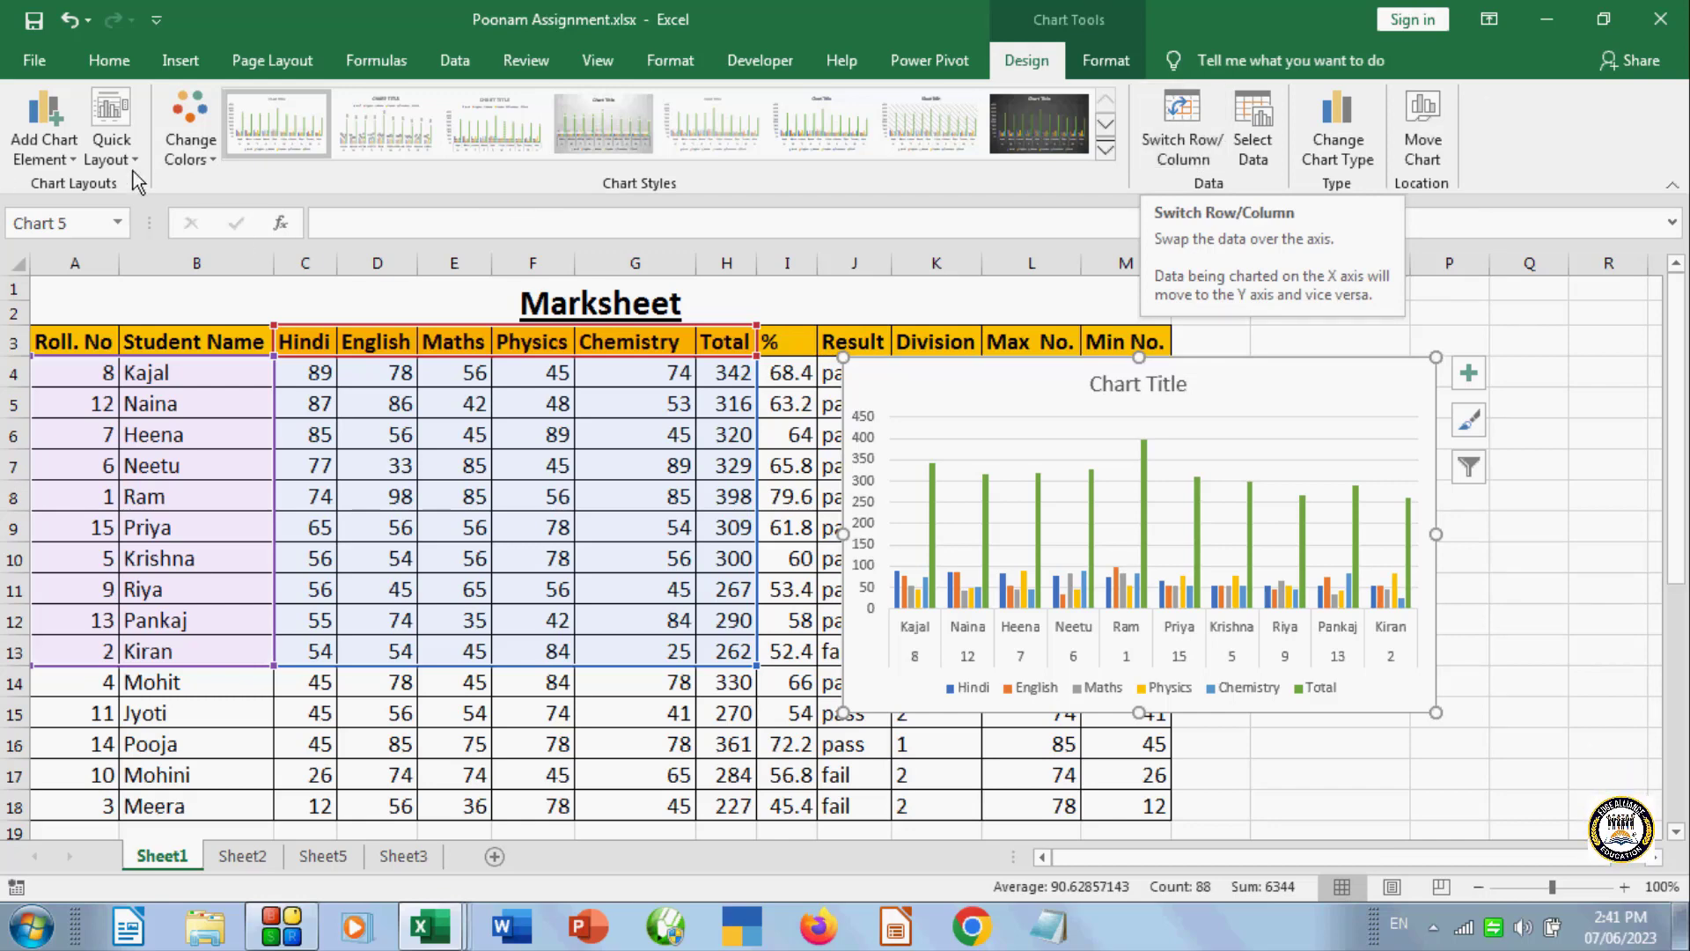
- Review the axes and axis title options among the elements that can be added to the chart
click(73, 162)
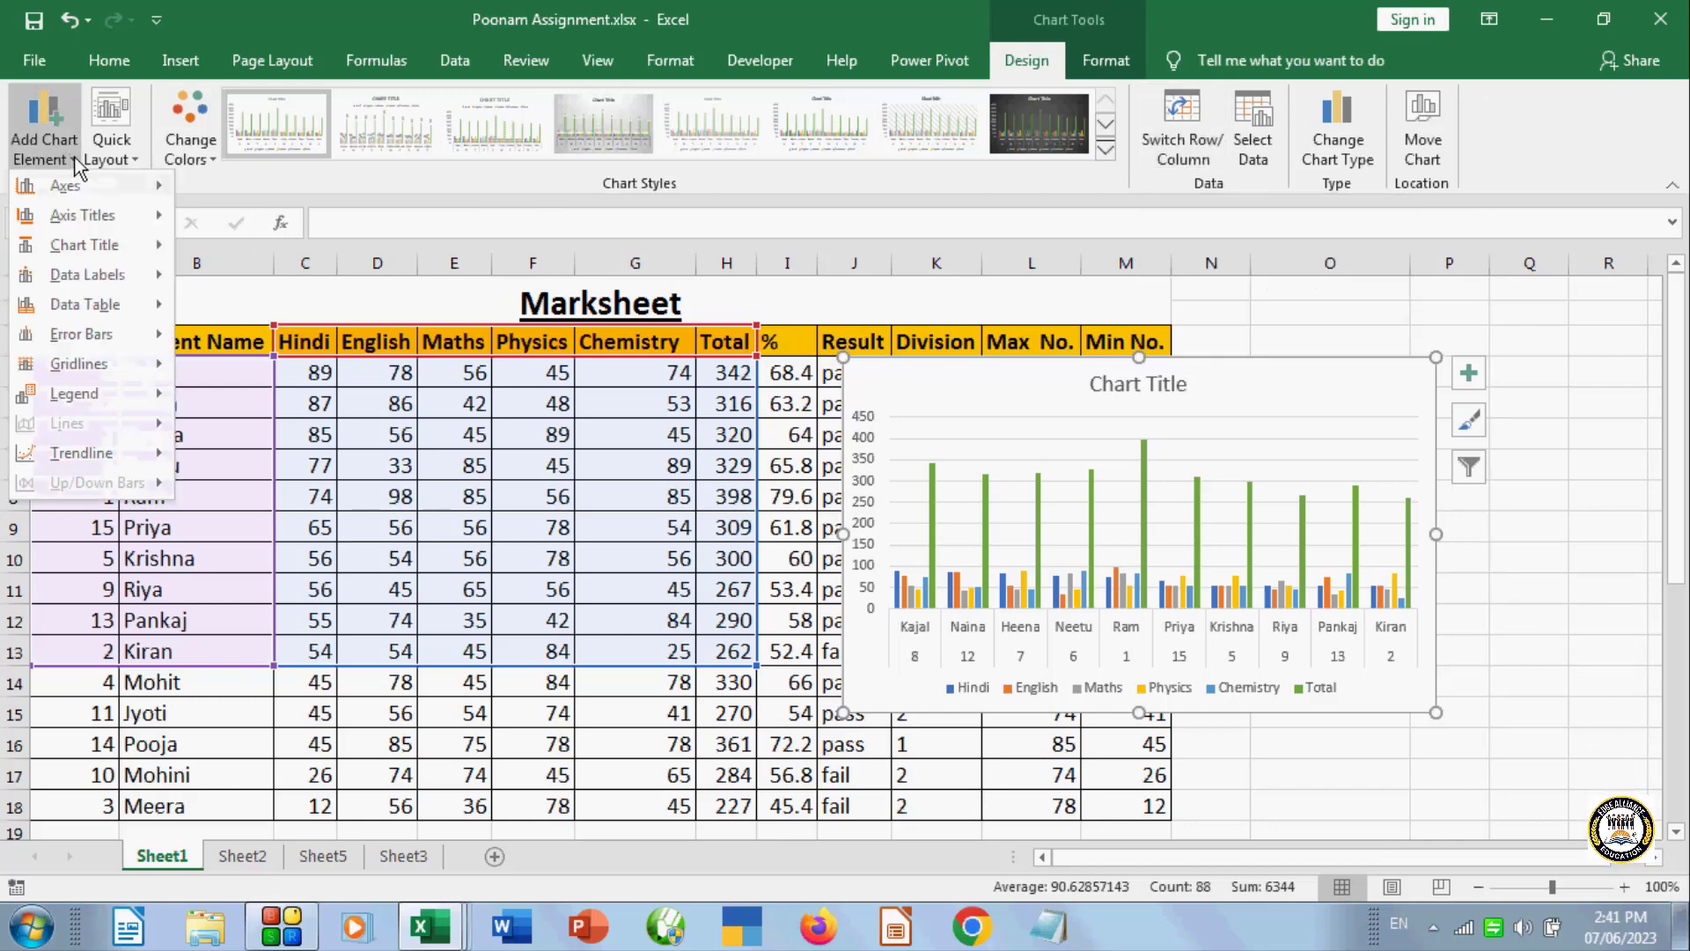
click(680, 504)
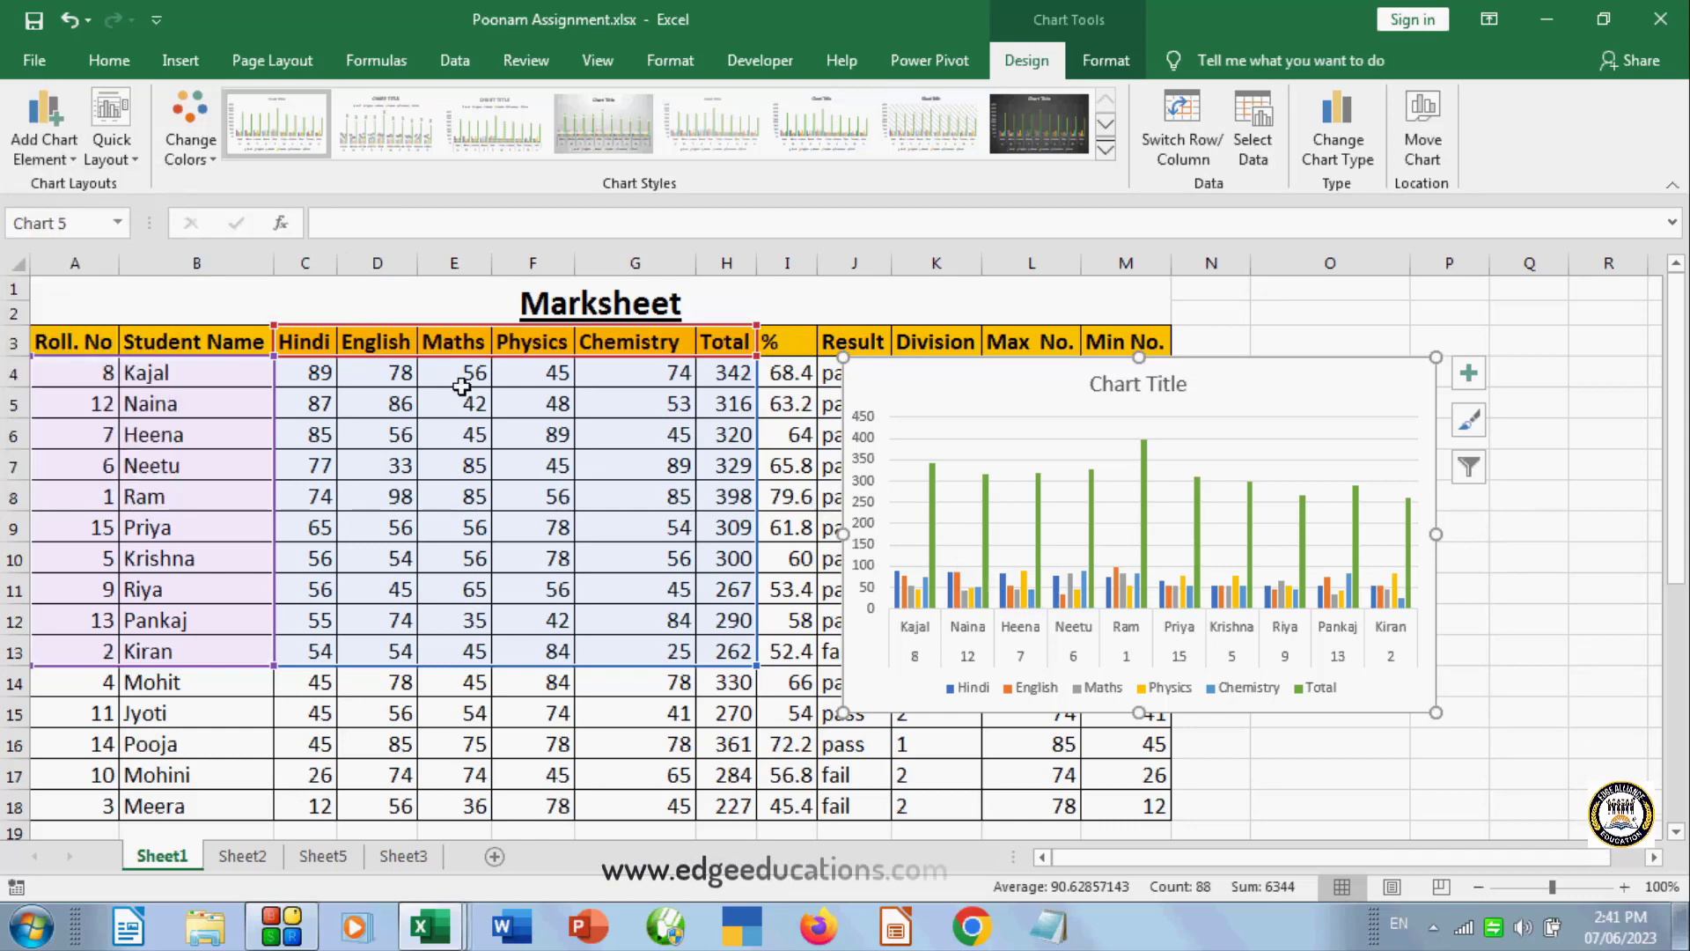
click(67, 148)
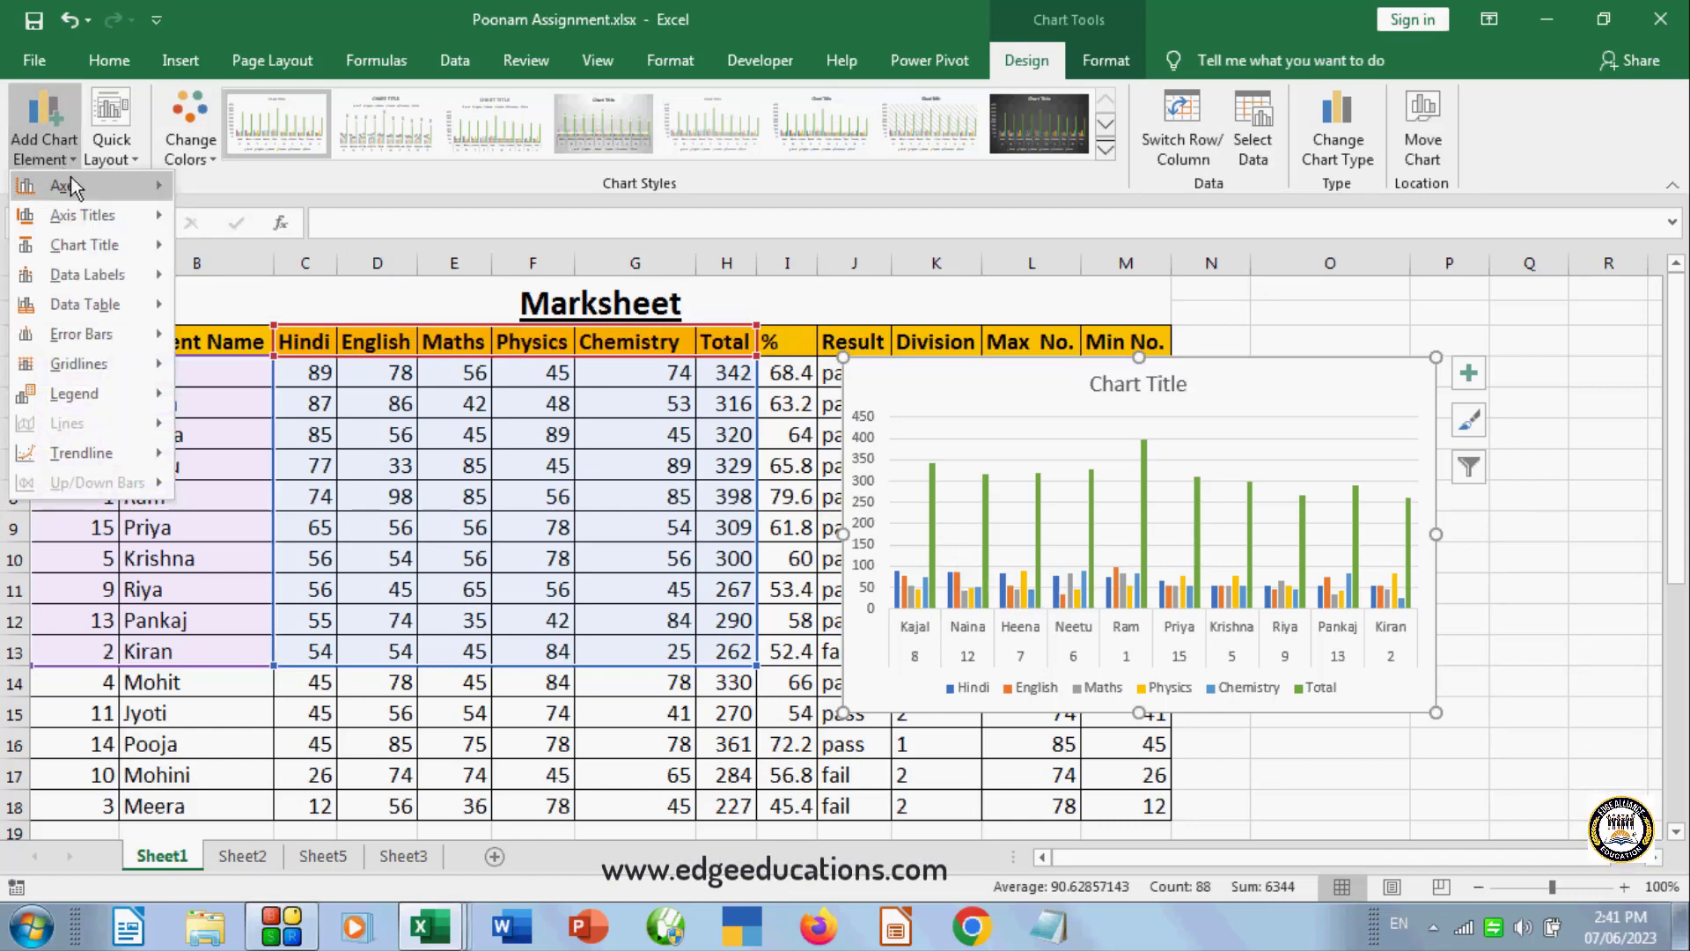
mouse_move(66, 186)
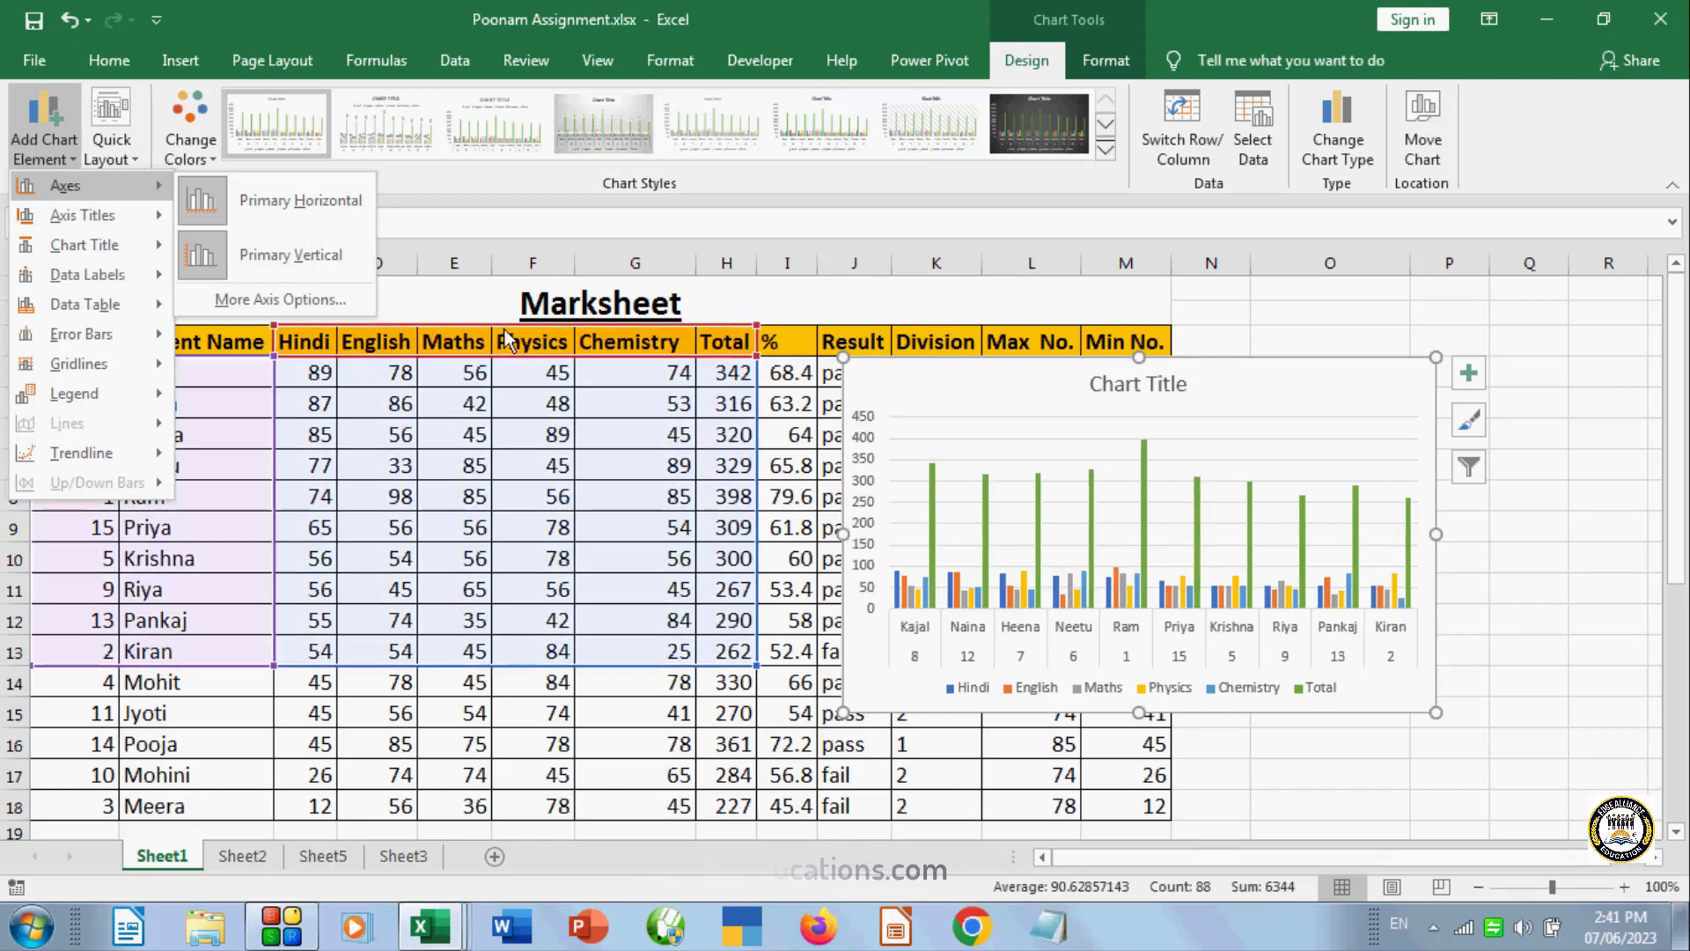
mouse_move(112, 227)
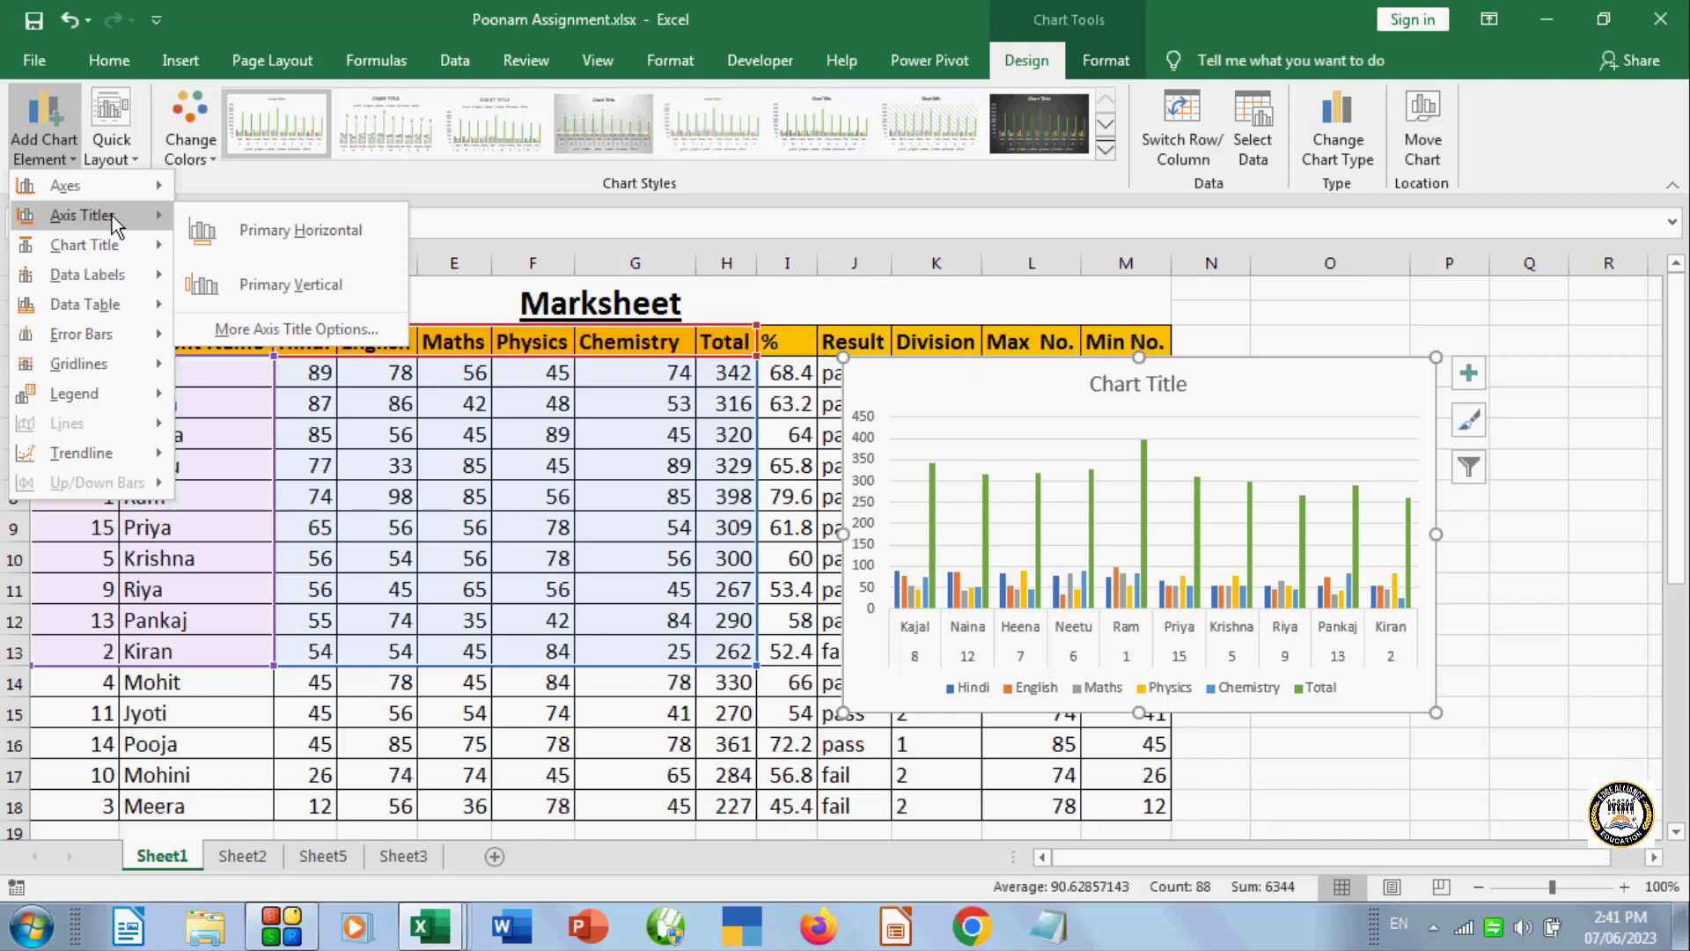
click(1137, 398)
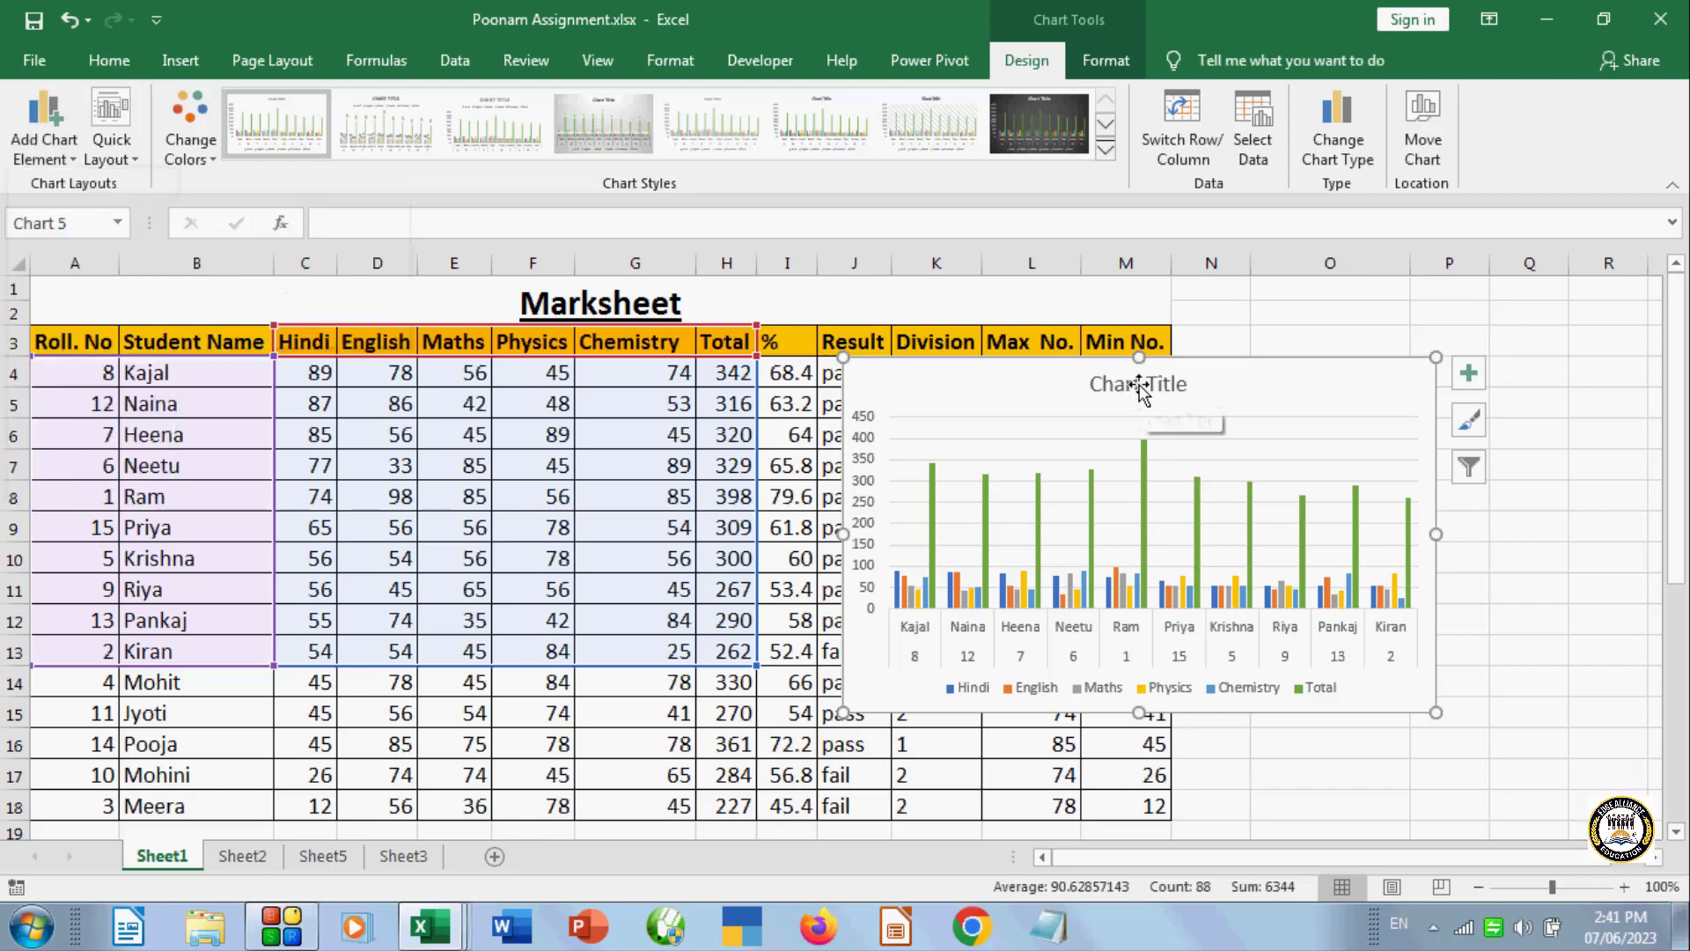
- Replace the chart title text with "Student Marksheet"
click(1140, 388)
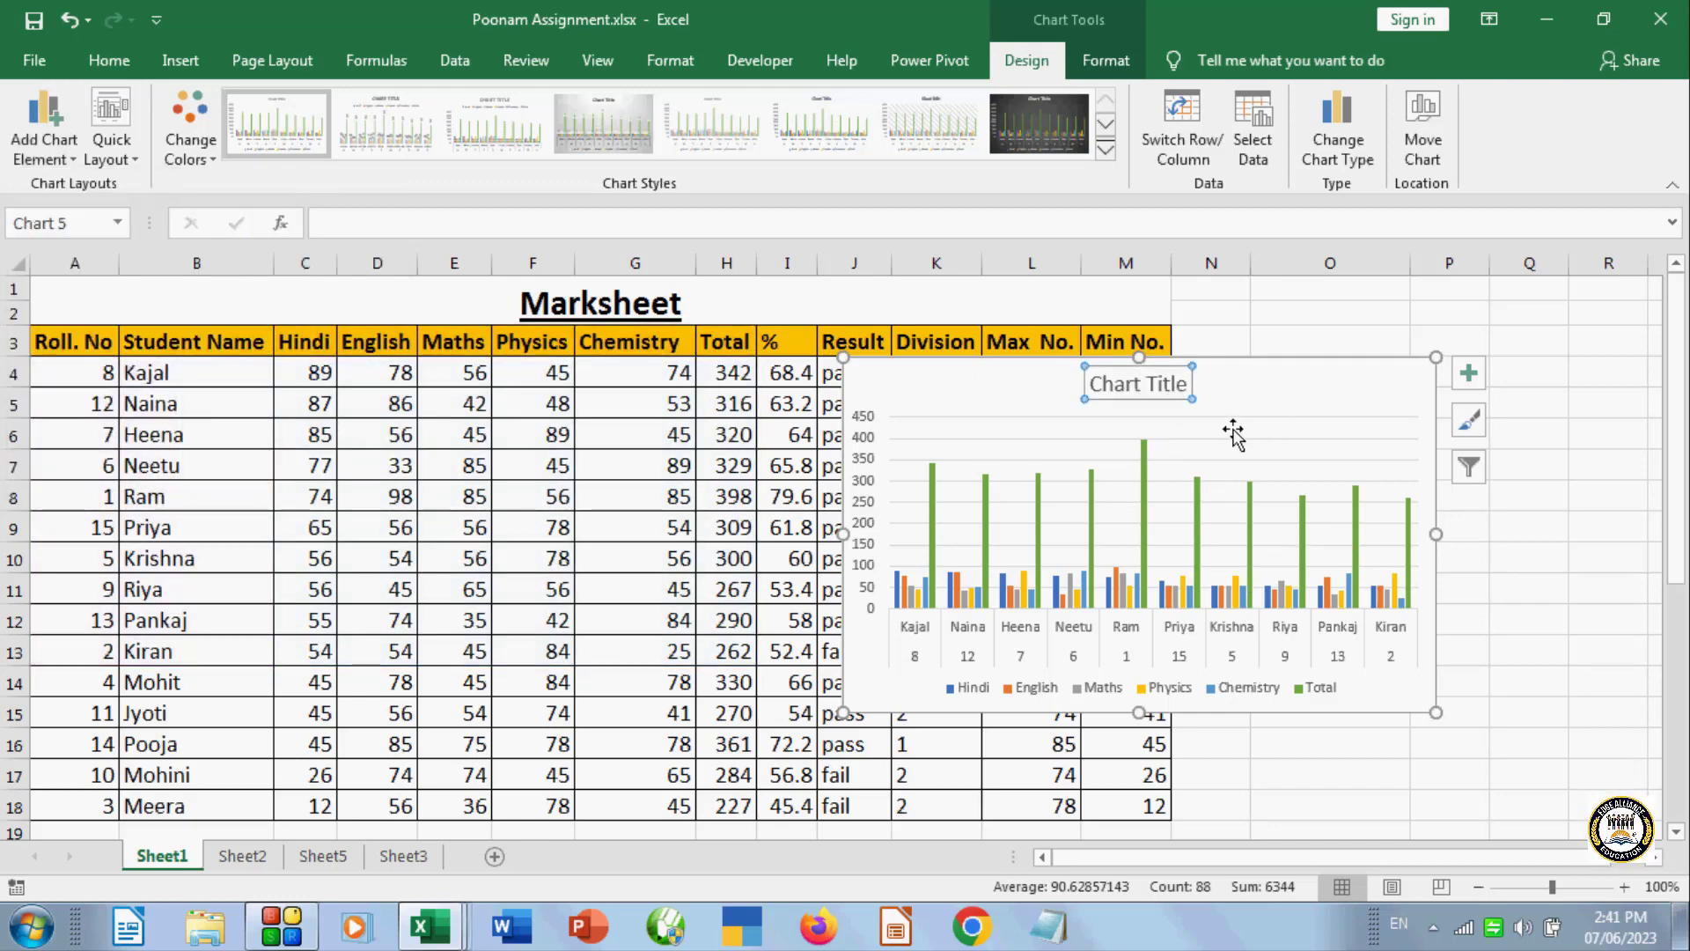
click(1184, 383)
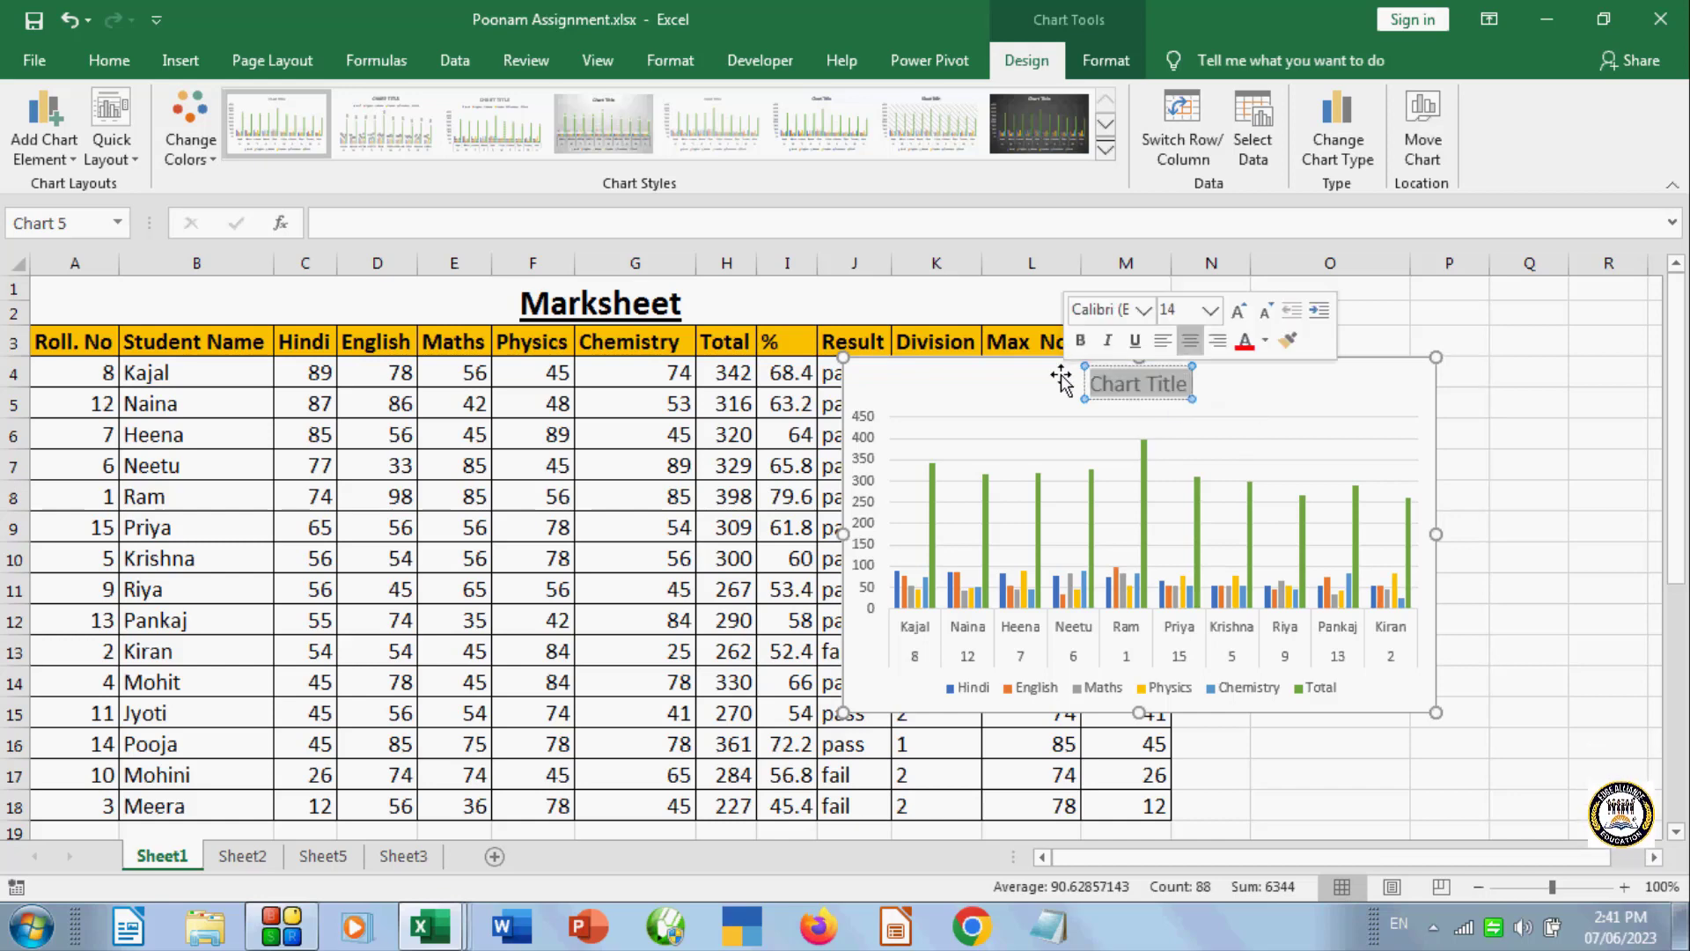
key(Delete)
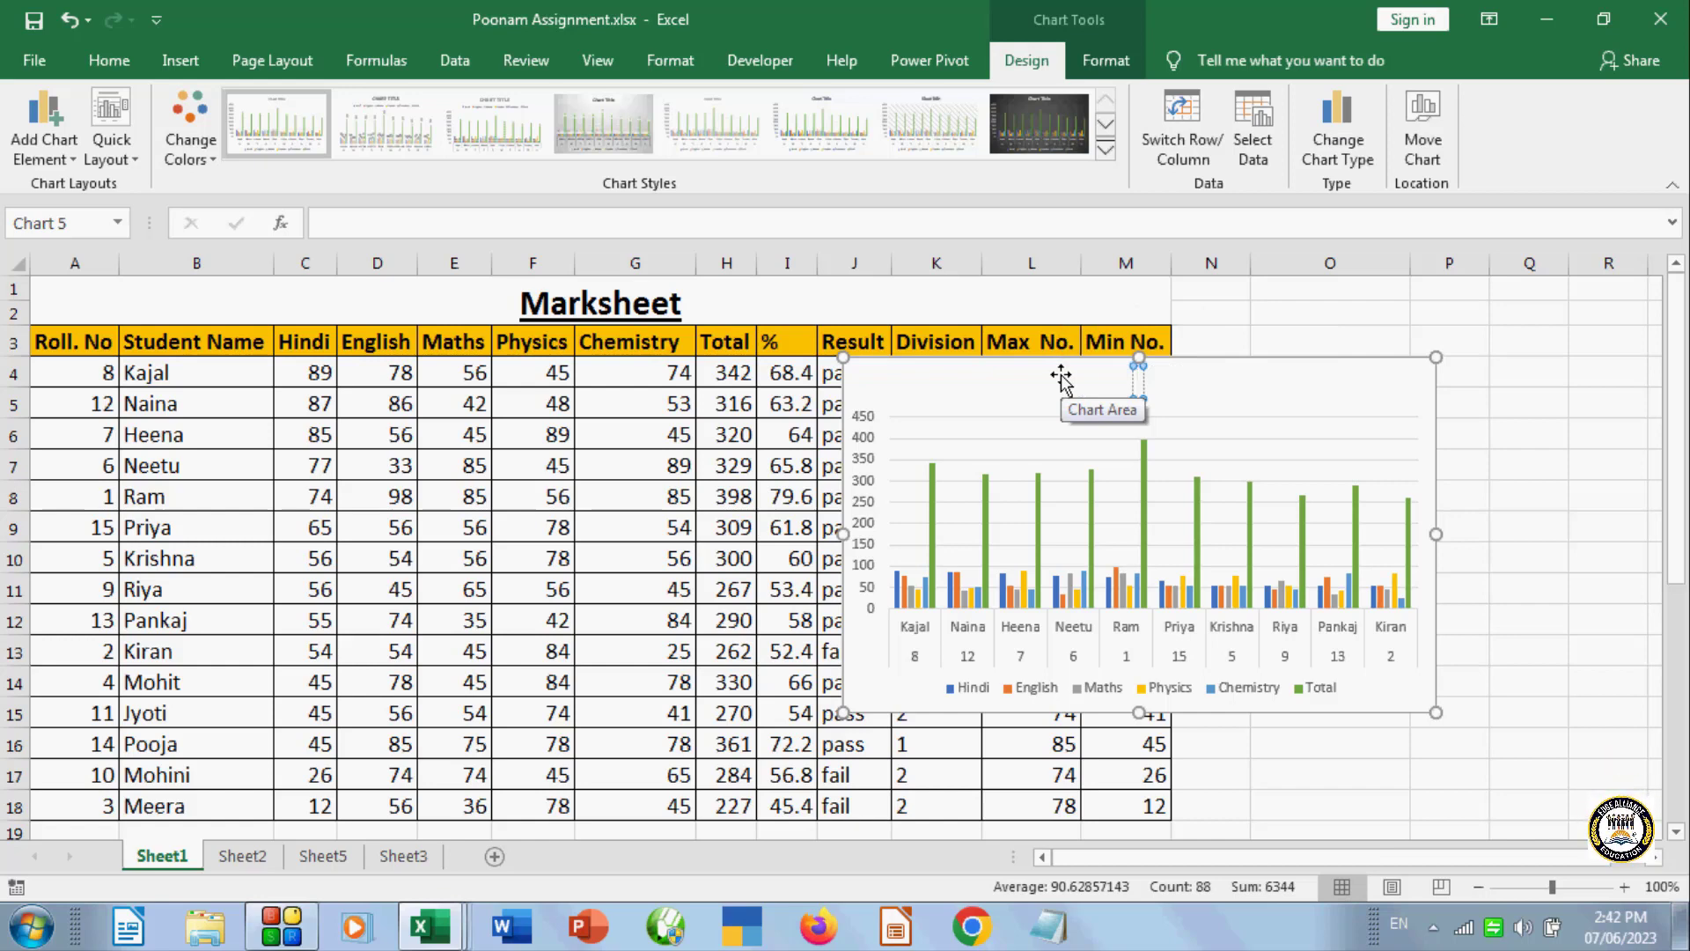
text(Student Marksheet)
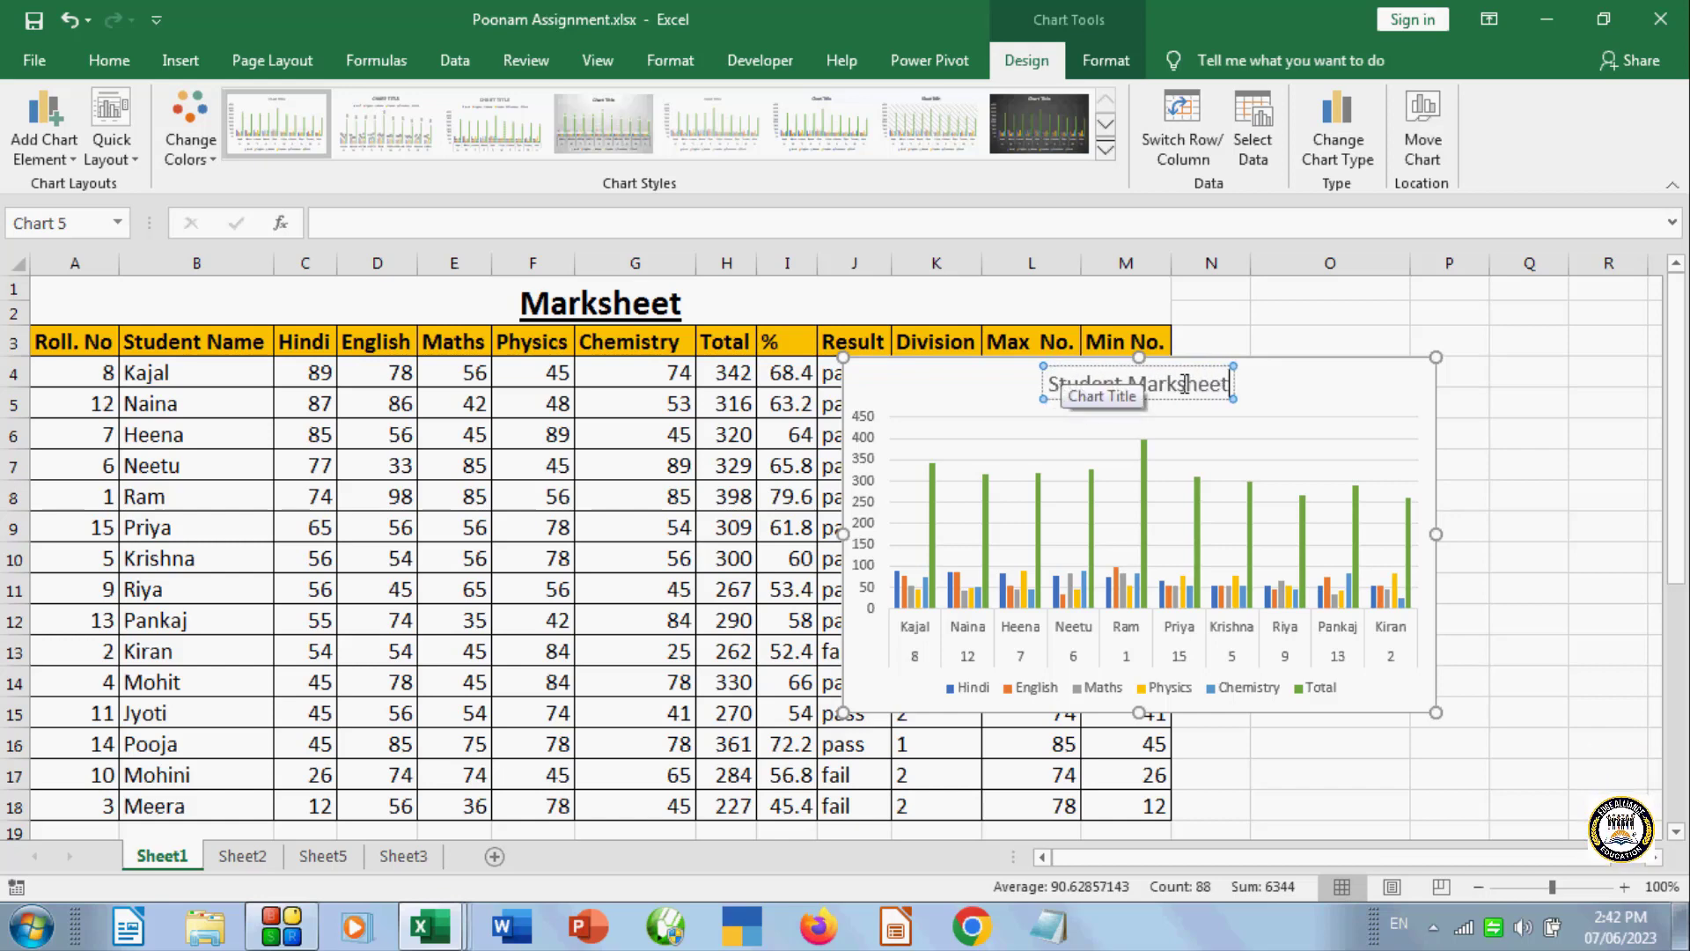
- Remove the title from the column chart by setting Chart Title to None
click(76, 162)
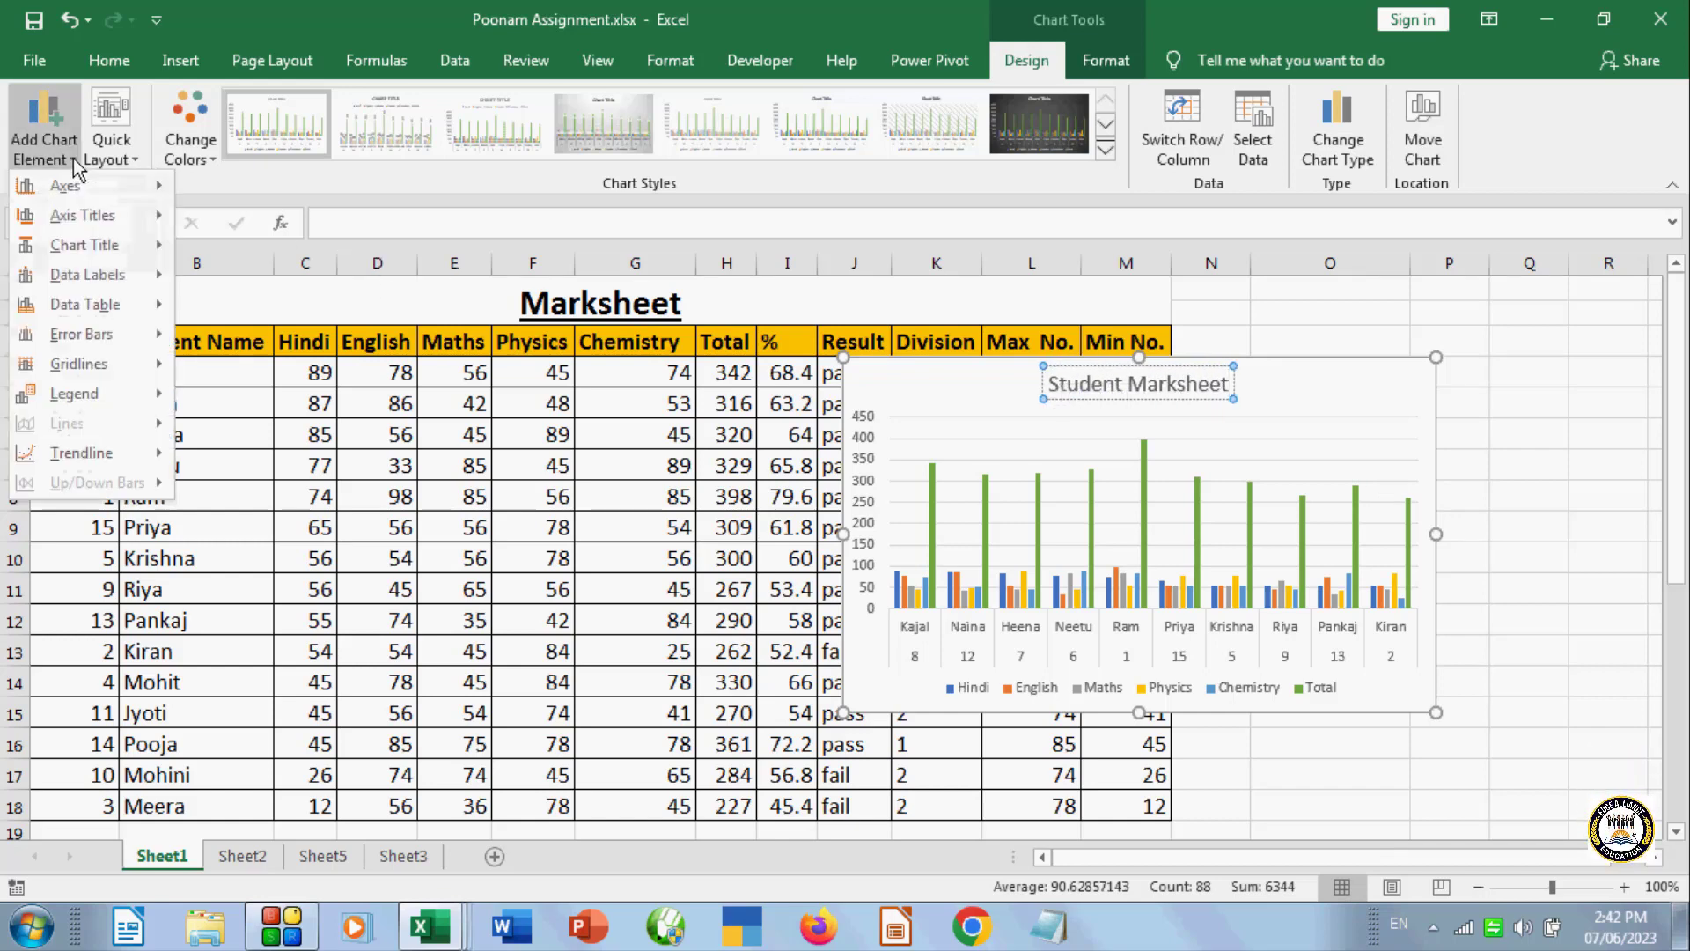
mouse_move(87, 215)
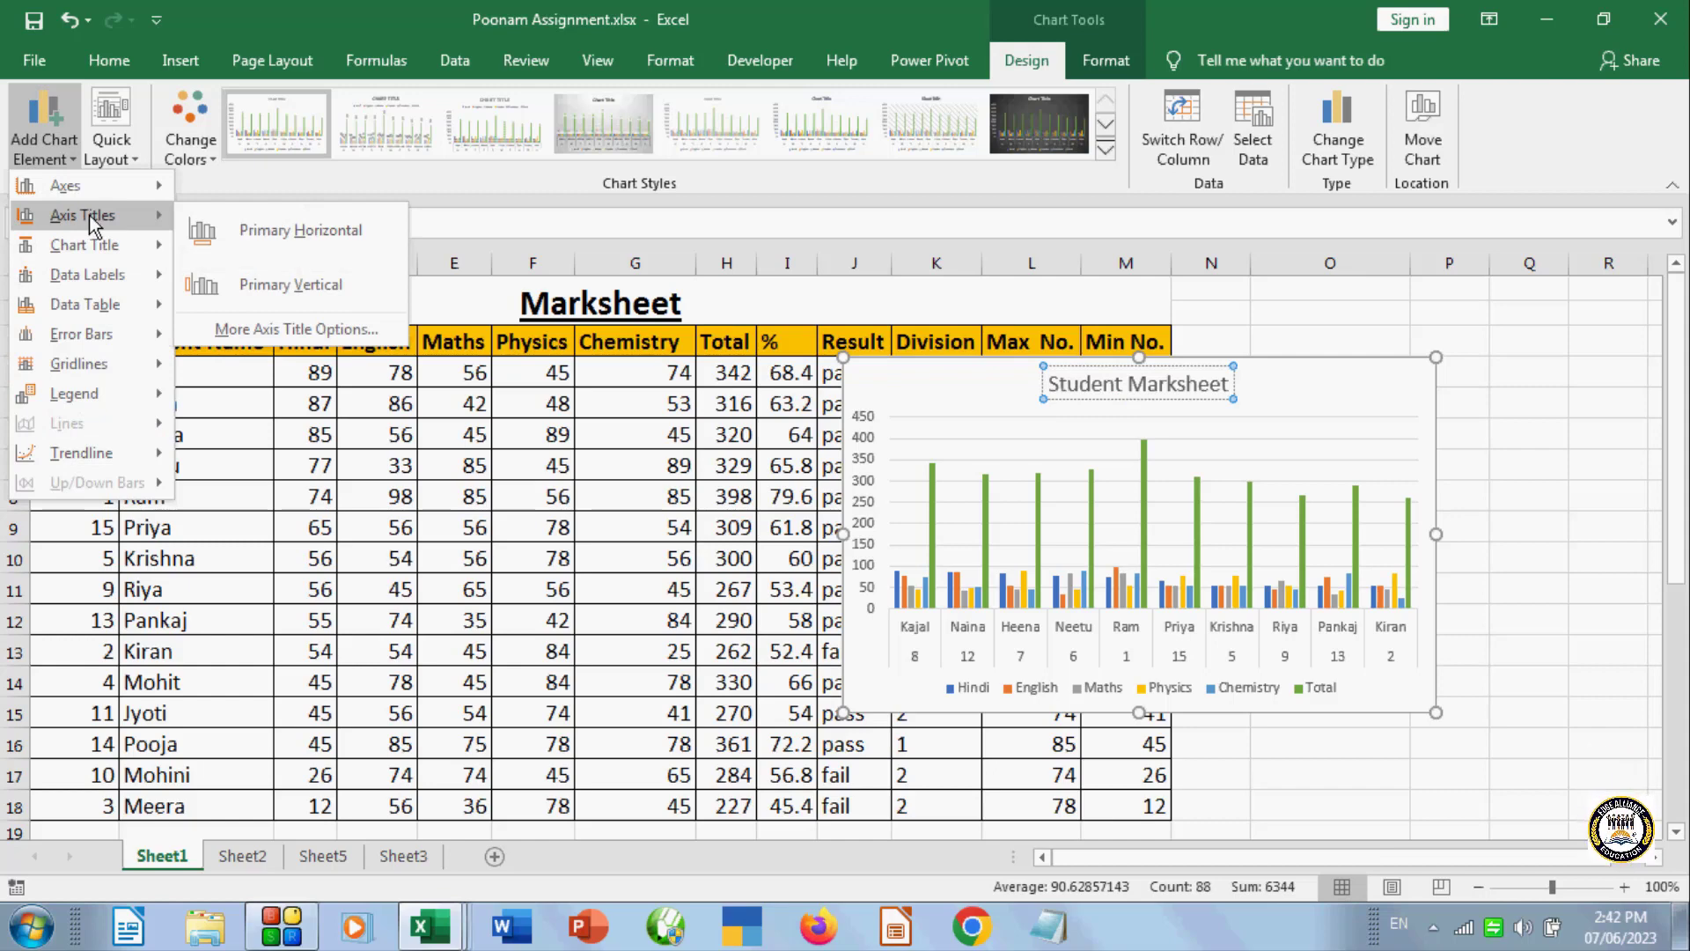
mouse_move(91, 245)
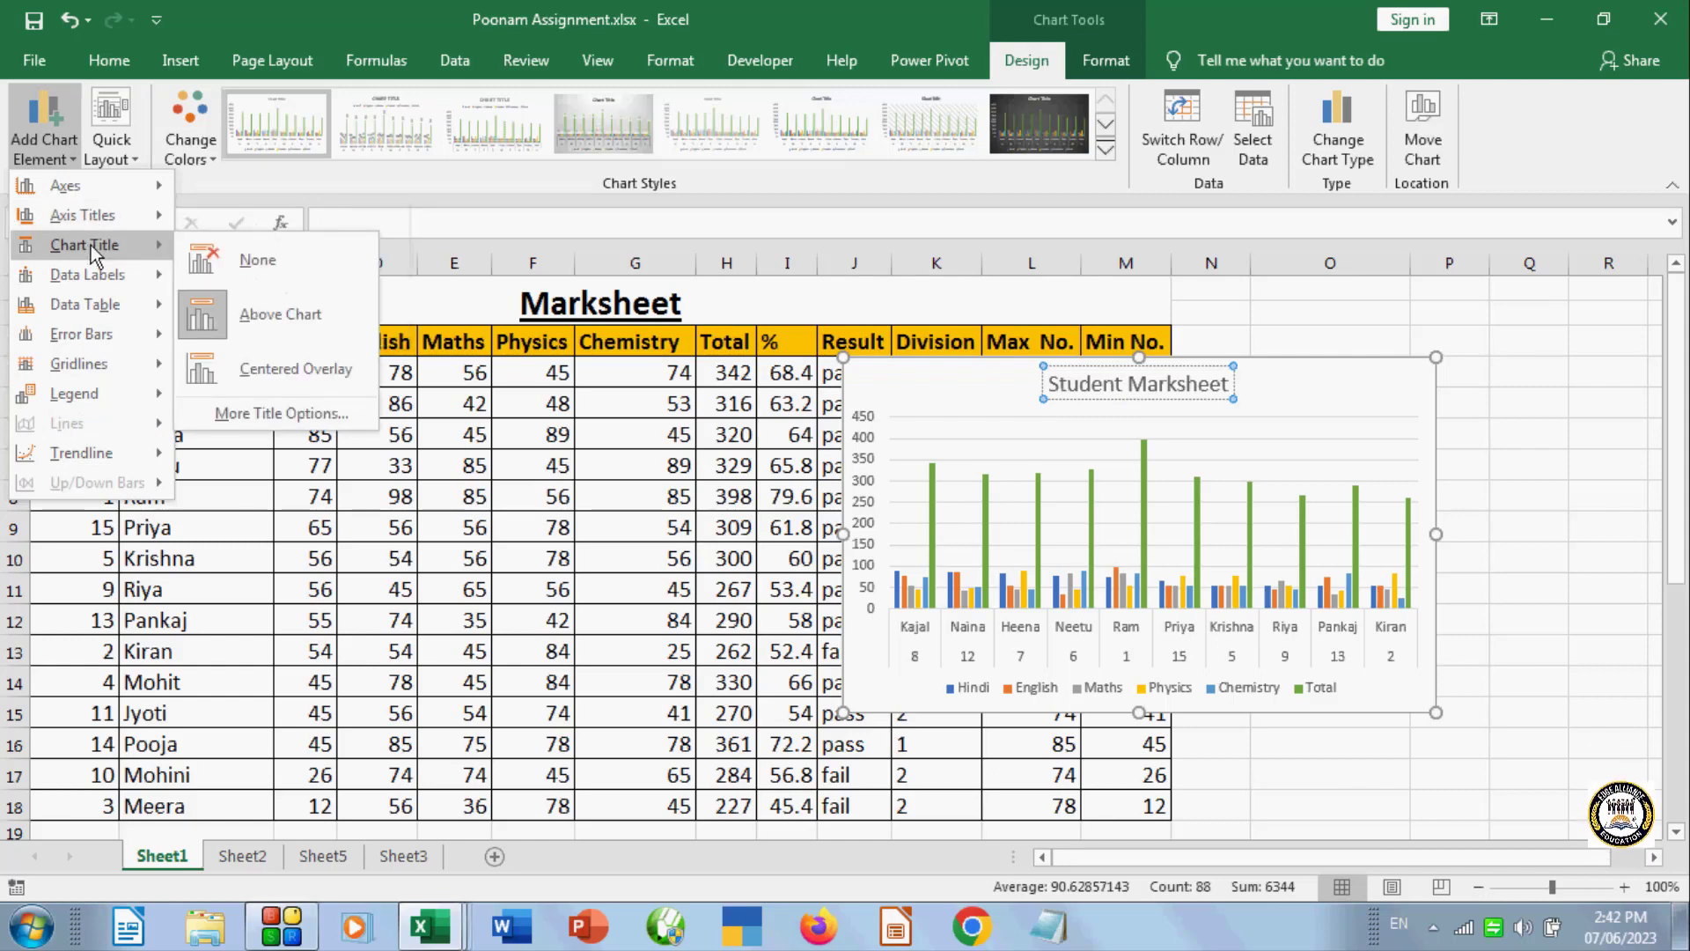
click(208, 262)
- Try the Centered Overlay chart title on the column chart and undo it
click(53, 150)
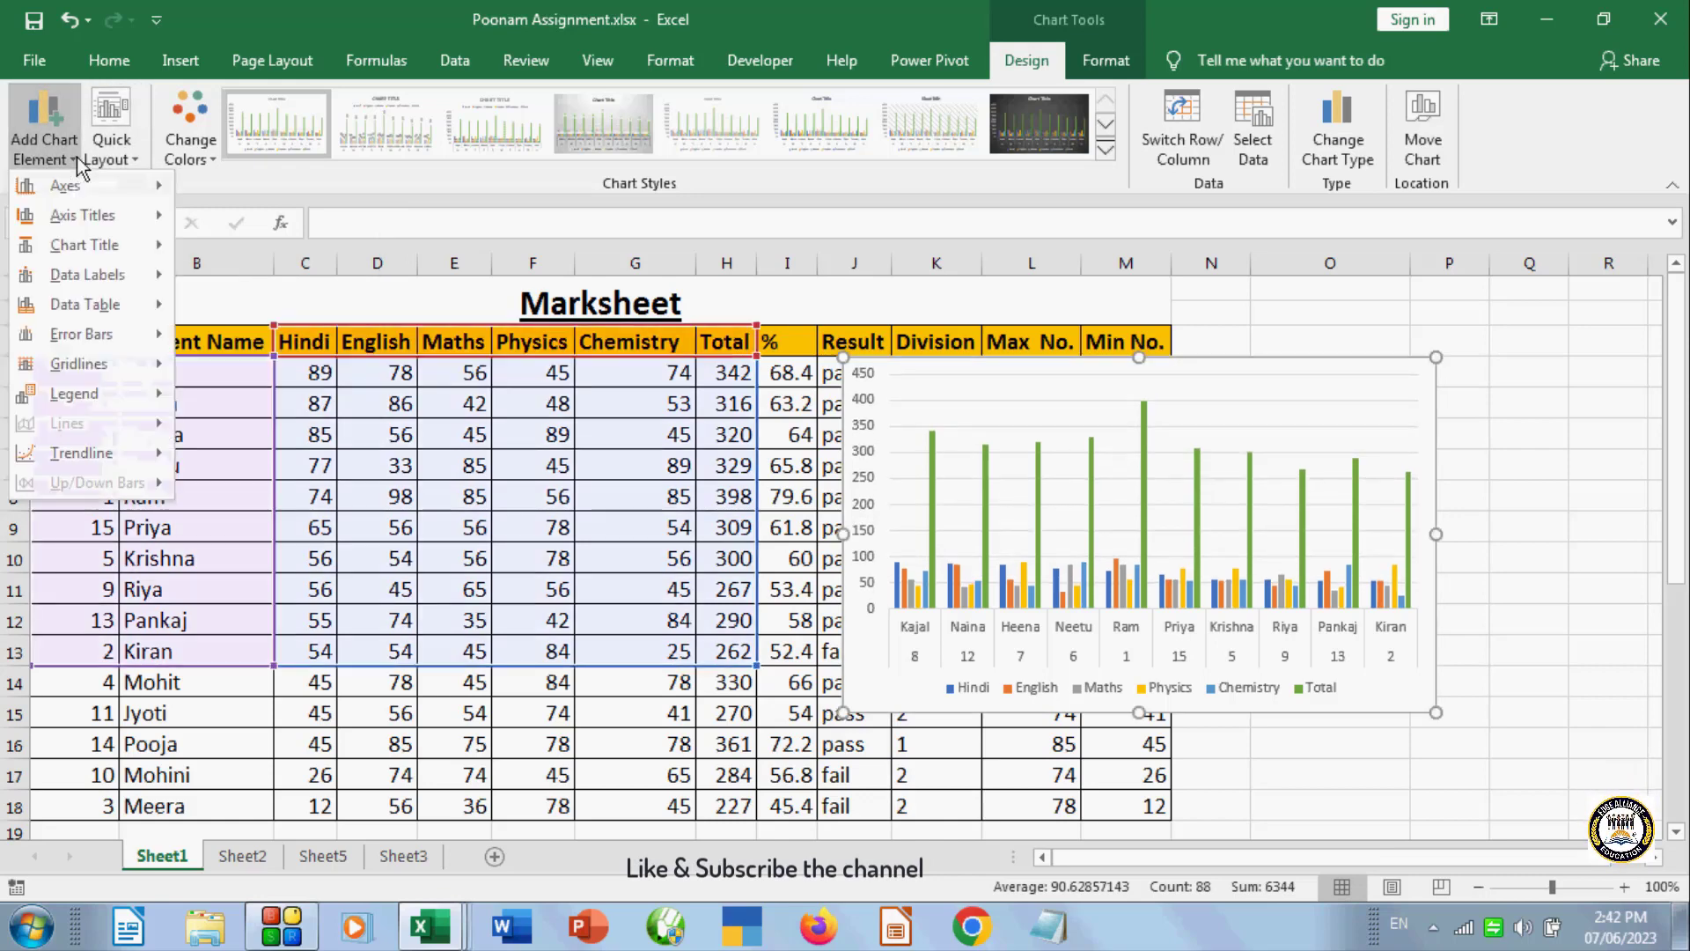
mouse_move(93, 250)
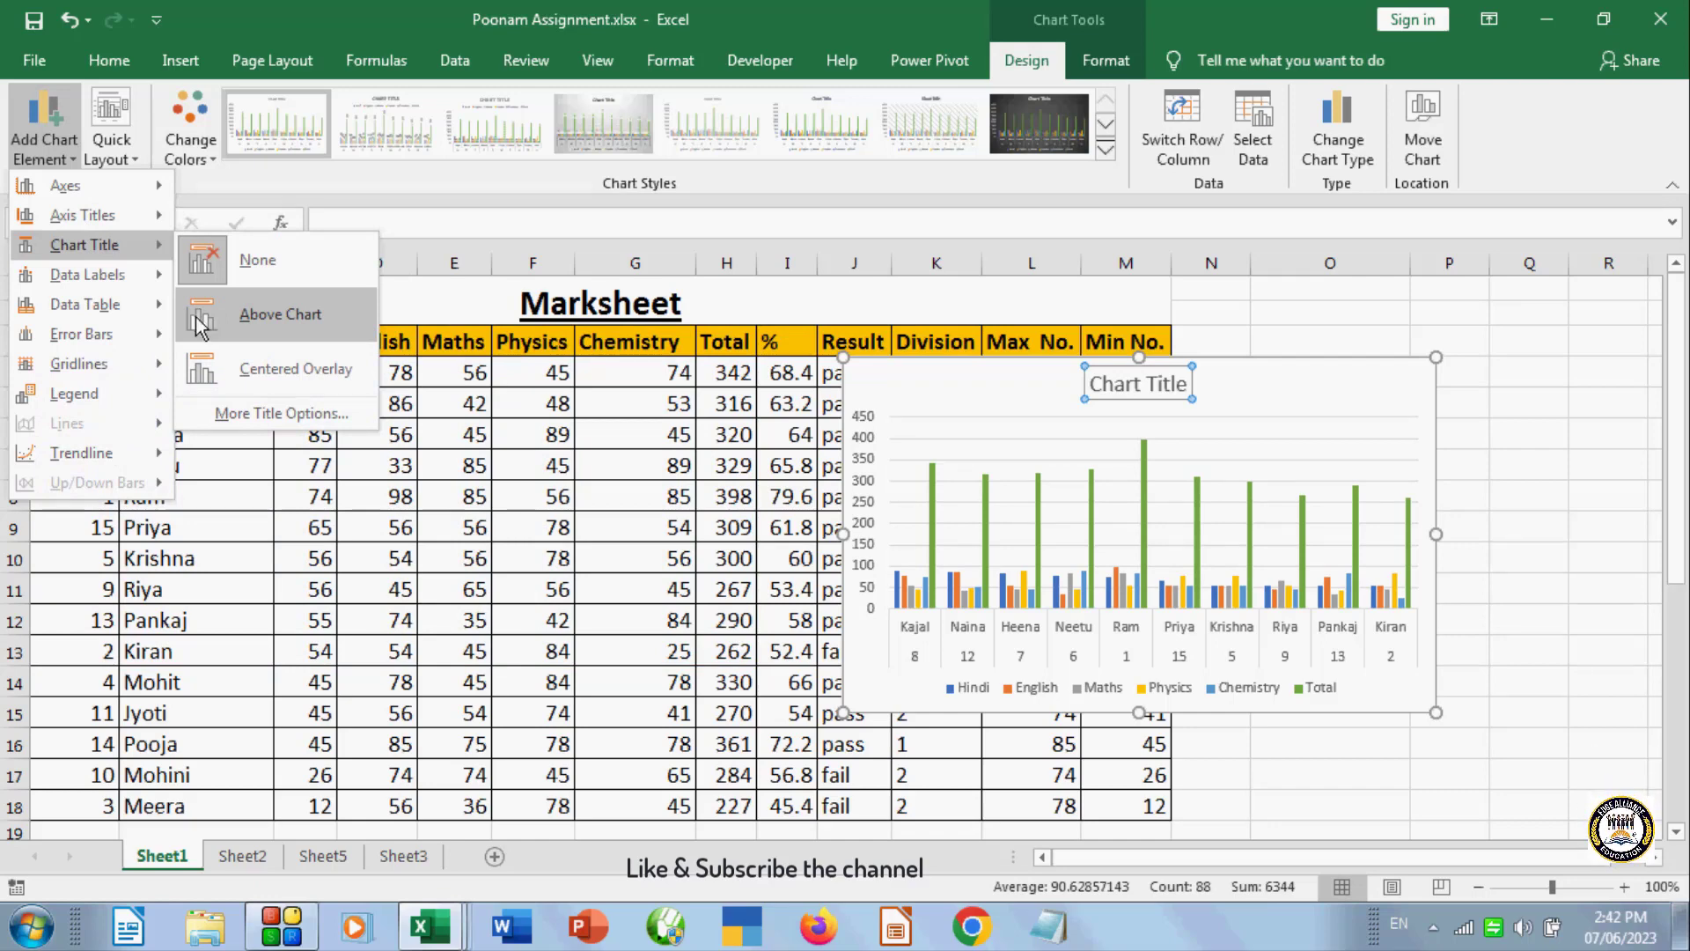
click(264, 368)
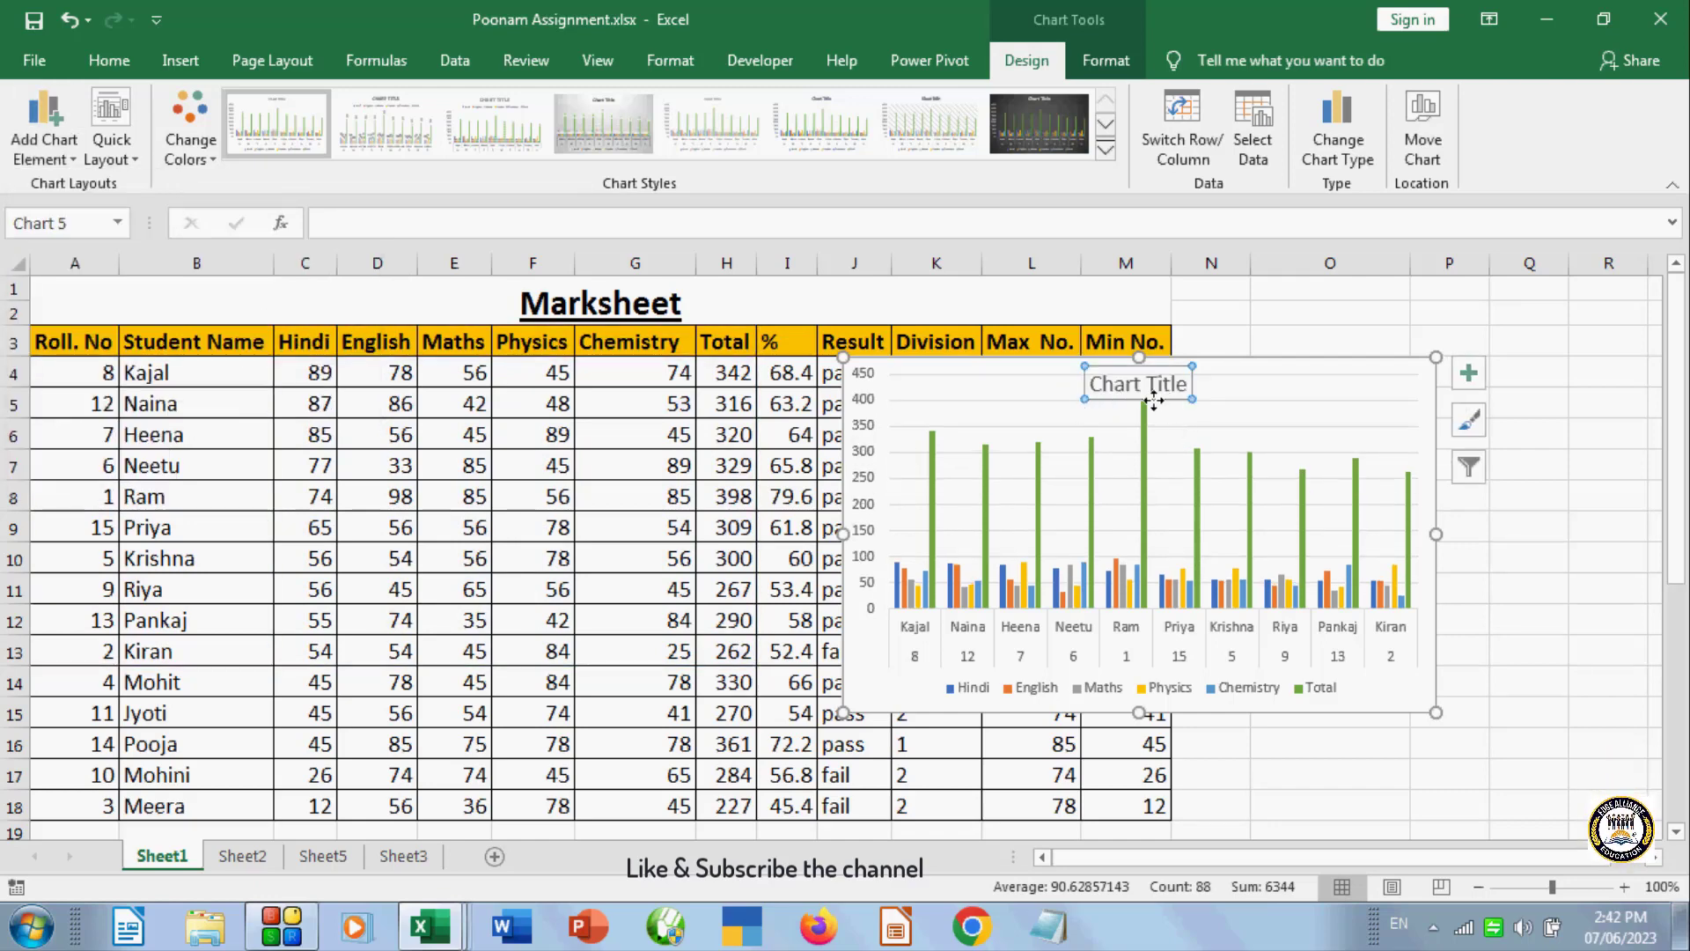
click(75, 24)
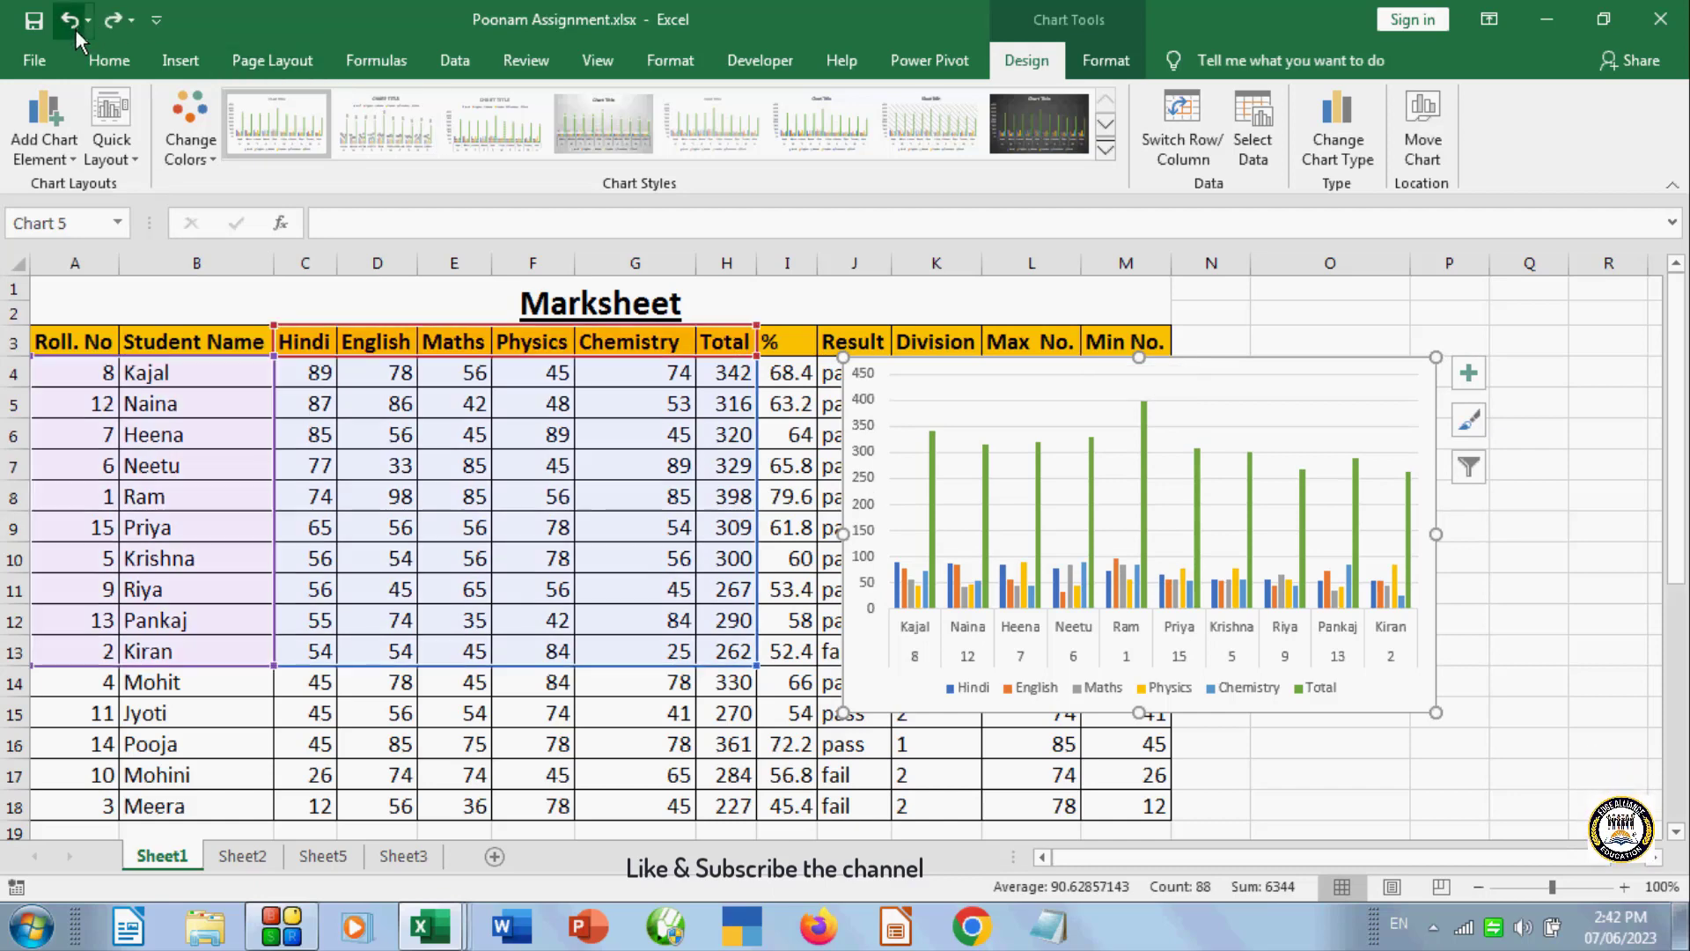
- Review the chart title and data label placement options for the column chart
click(72, 165)
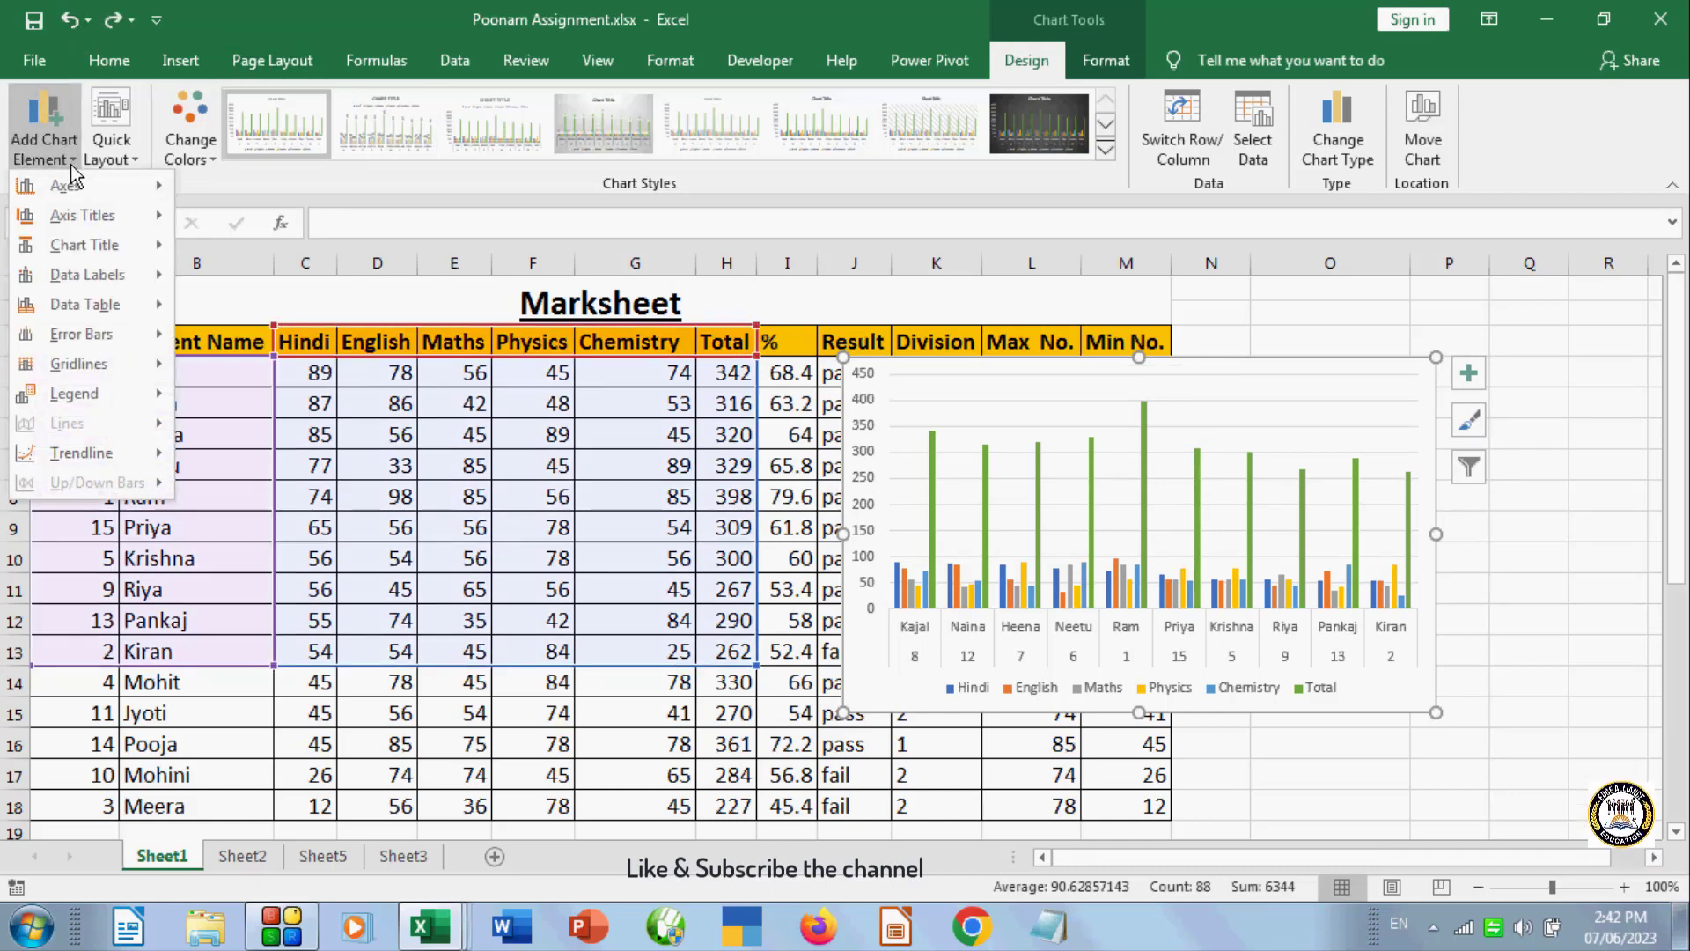
mouse_move(105, 251)
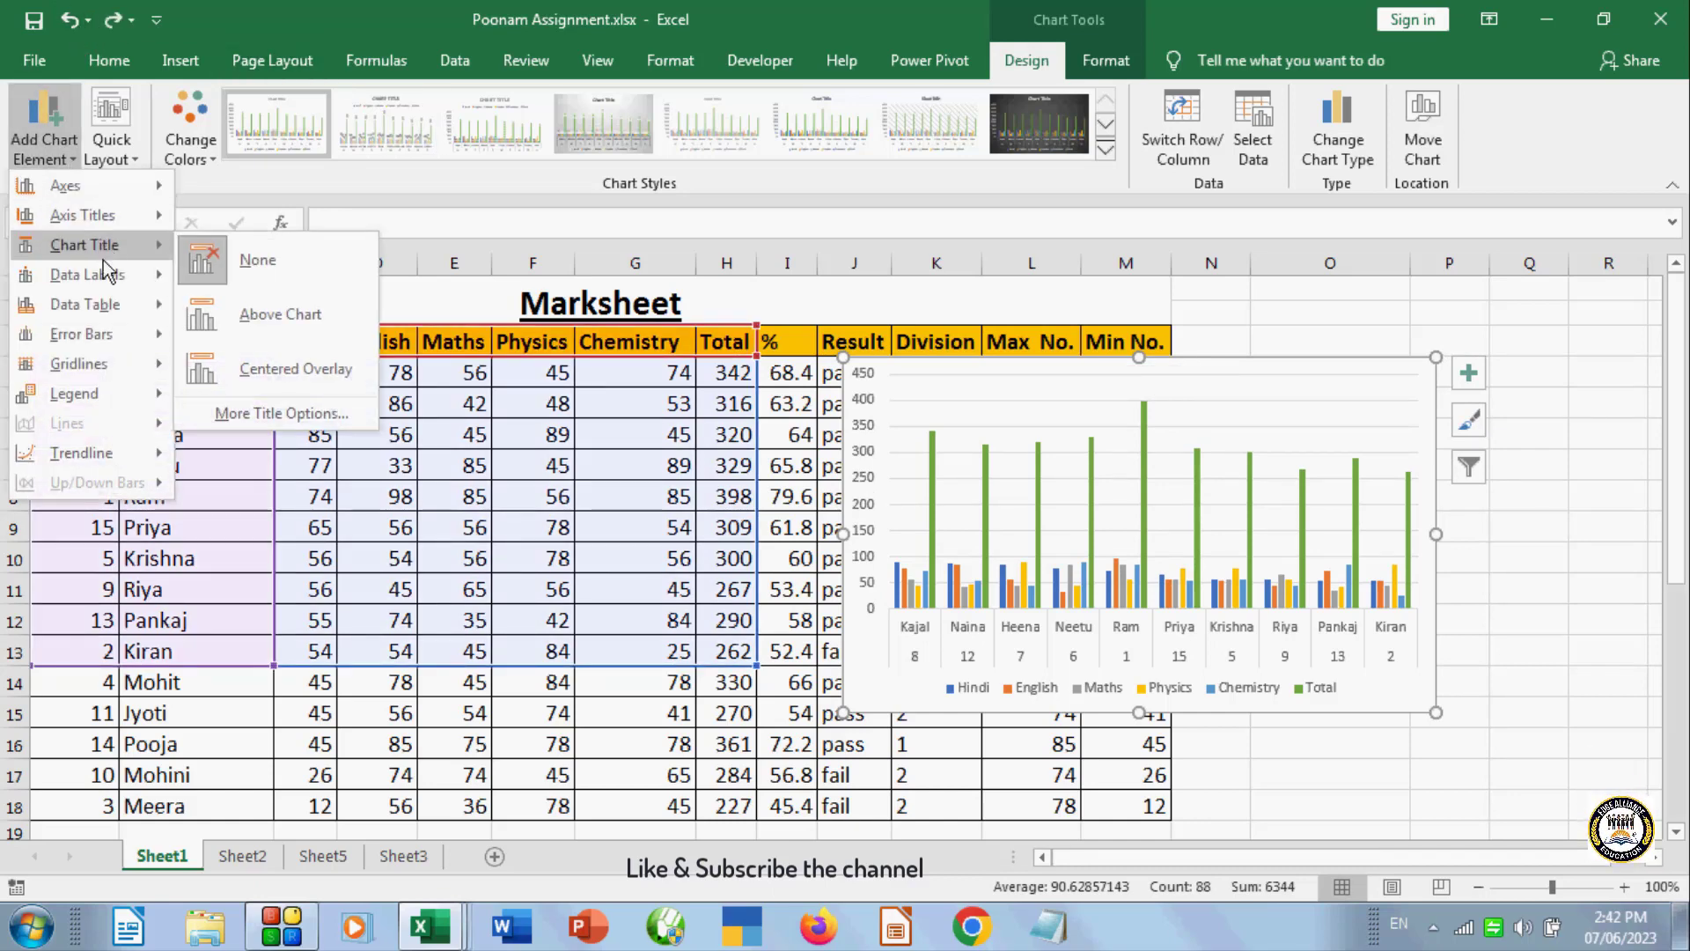
mouse_move(130, 276)
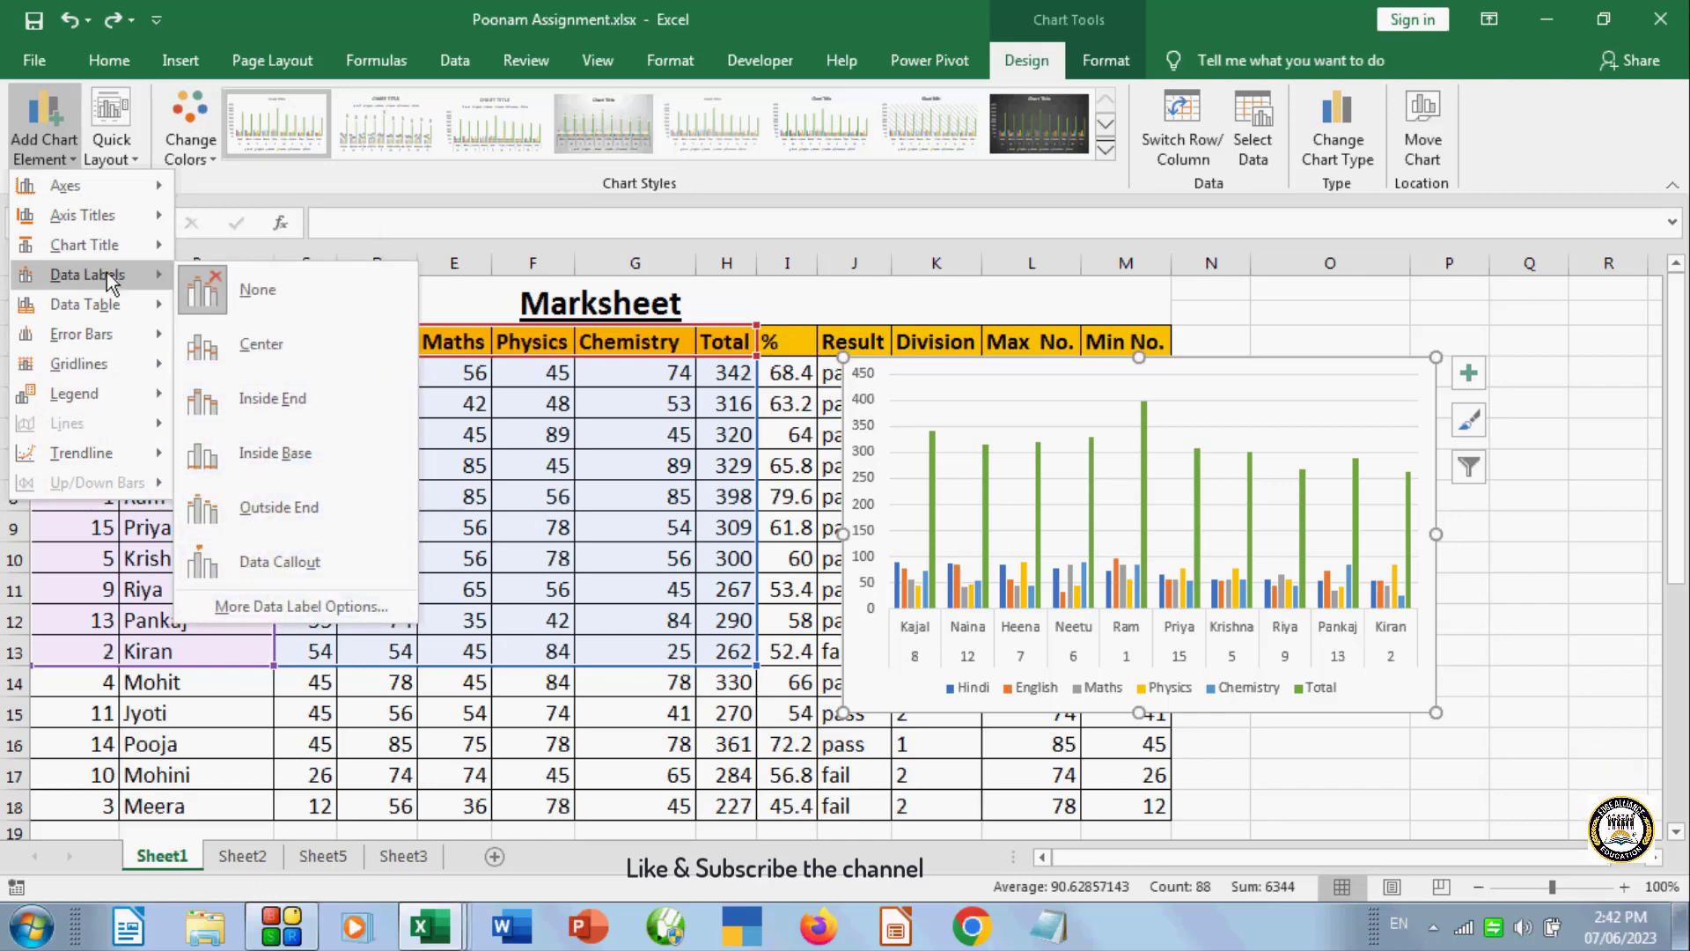
click(968, 693)
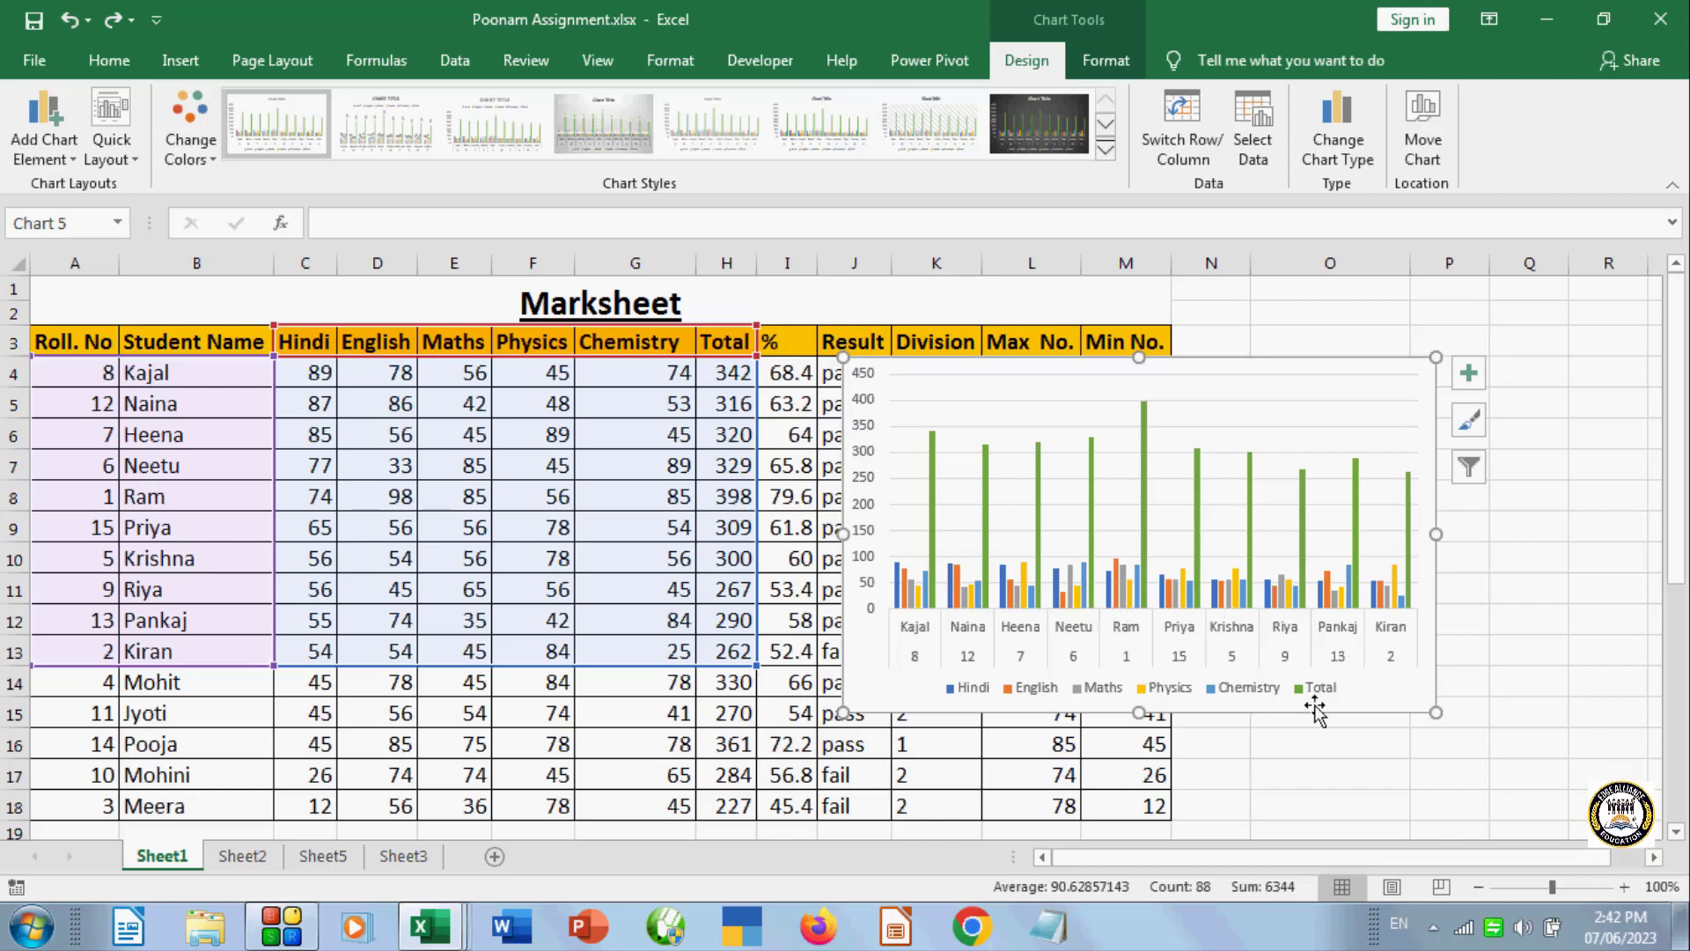
- Shift the A3:H13 column chart further from the marks and delete it from the sheet
drag(1134, 374, 1231, 377)
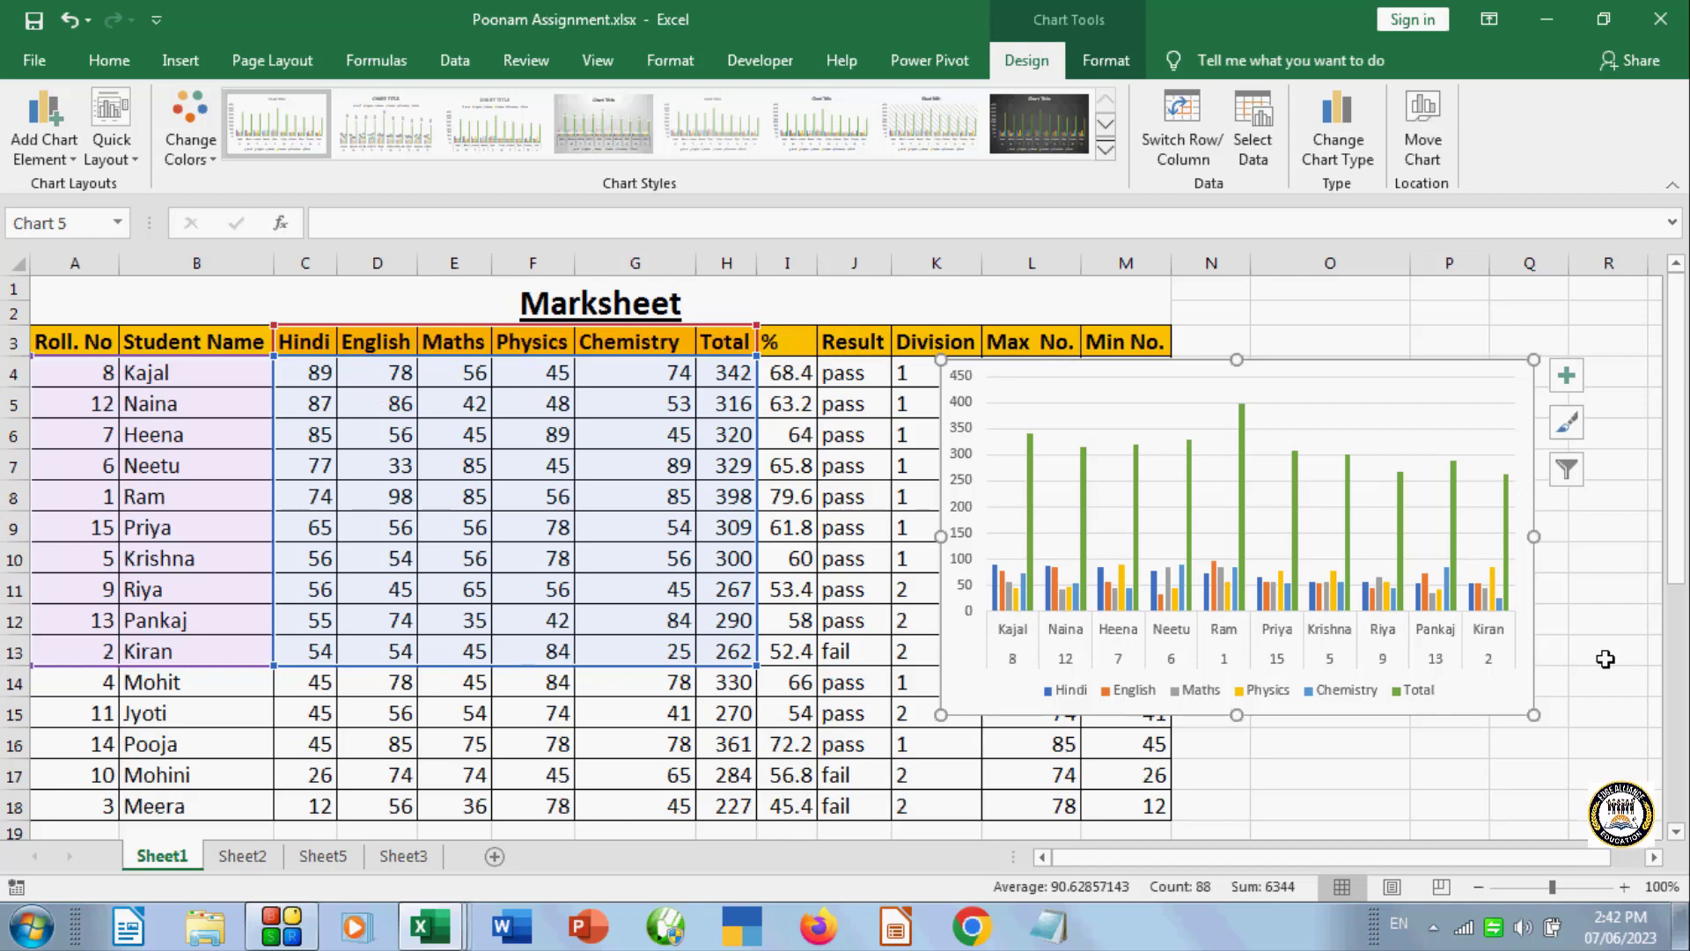
key(Delete)
click(813, 606)
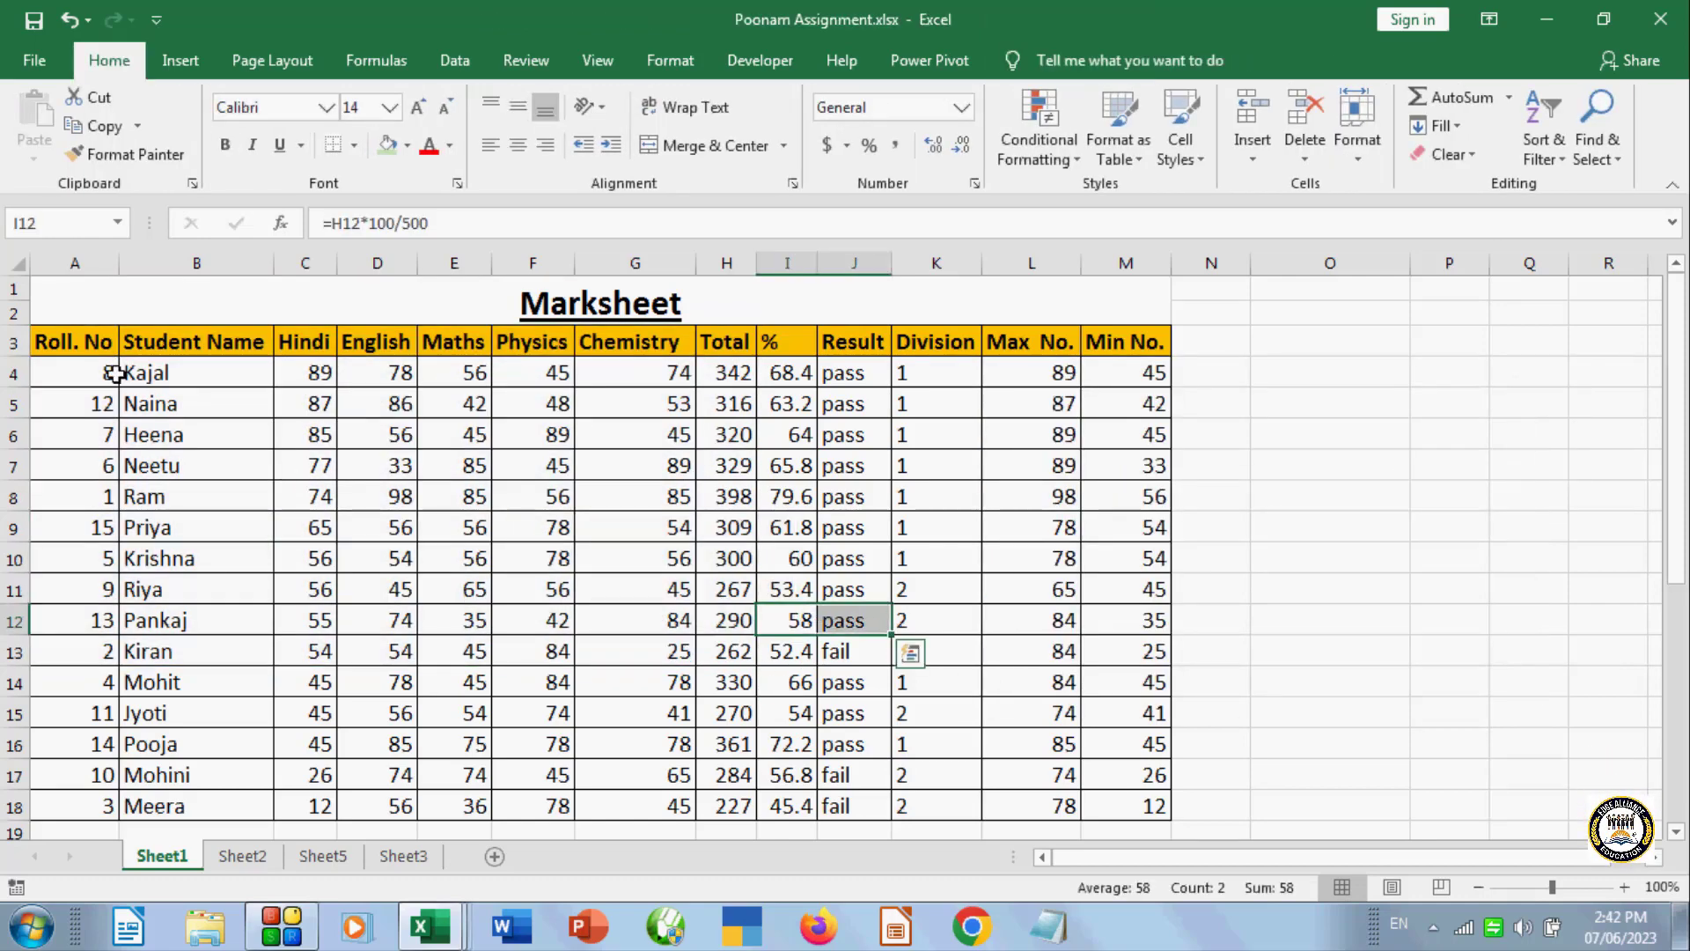
- Insert a 2-D clustered column chart of B3:G11 and move it over columns J to P
drag(145, 344, 678, 589)
click(187, 61)
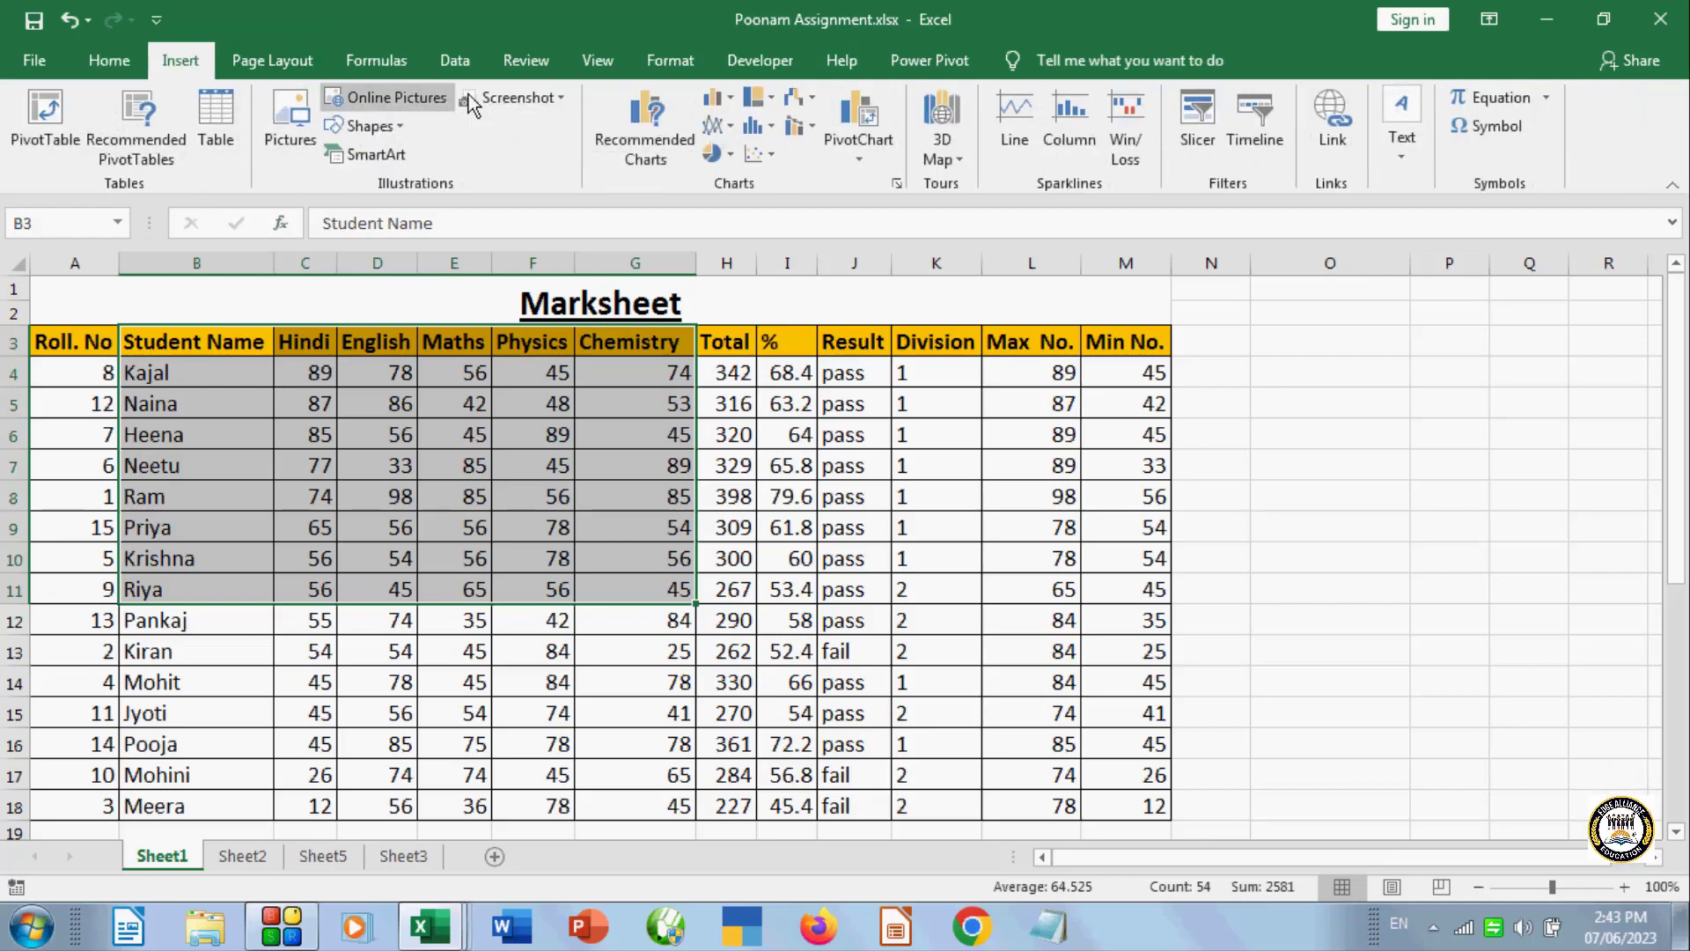
click(719, 99)
click(729, 174)
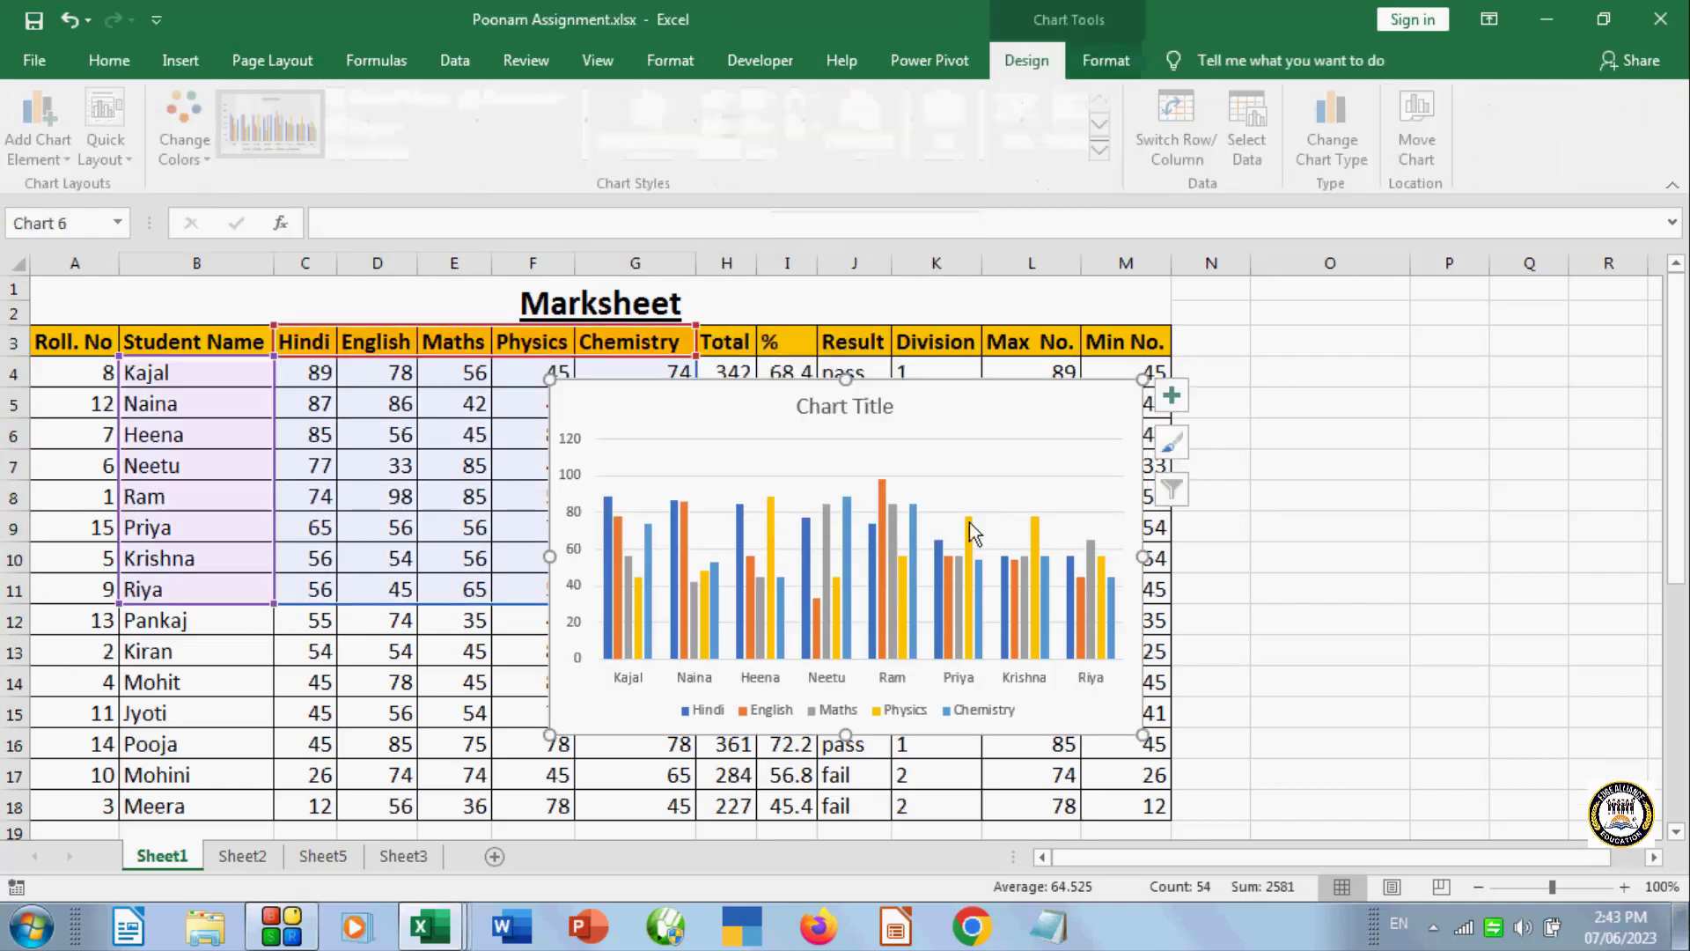
drag(916, 410, 1221, 399)
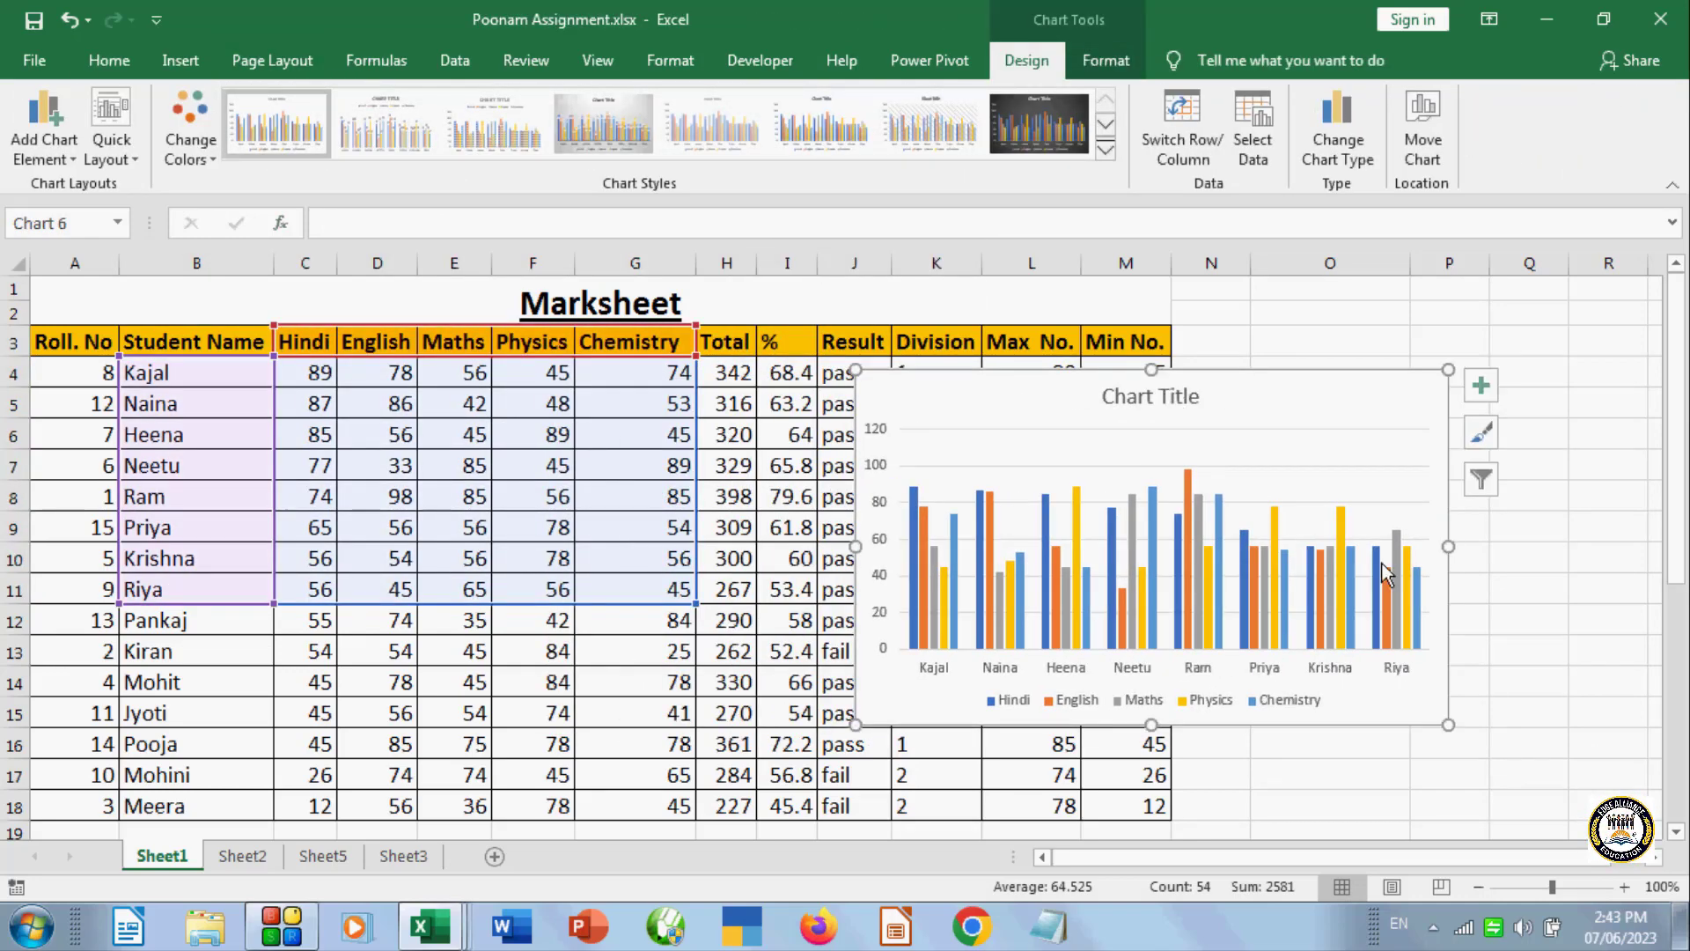
- Enlarge and reposition the column chart to span columns G to P and rows 4 to 17
drag(1453, 729, 1547, 822)
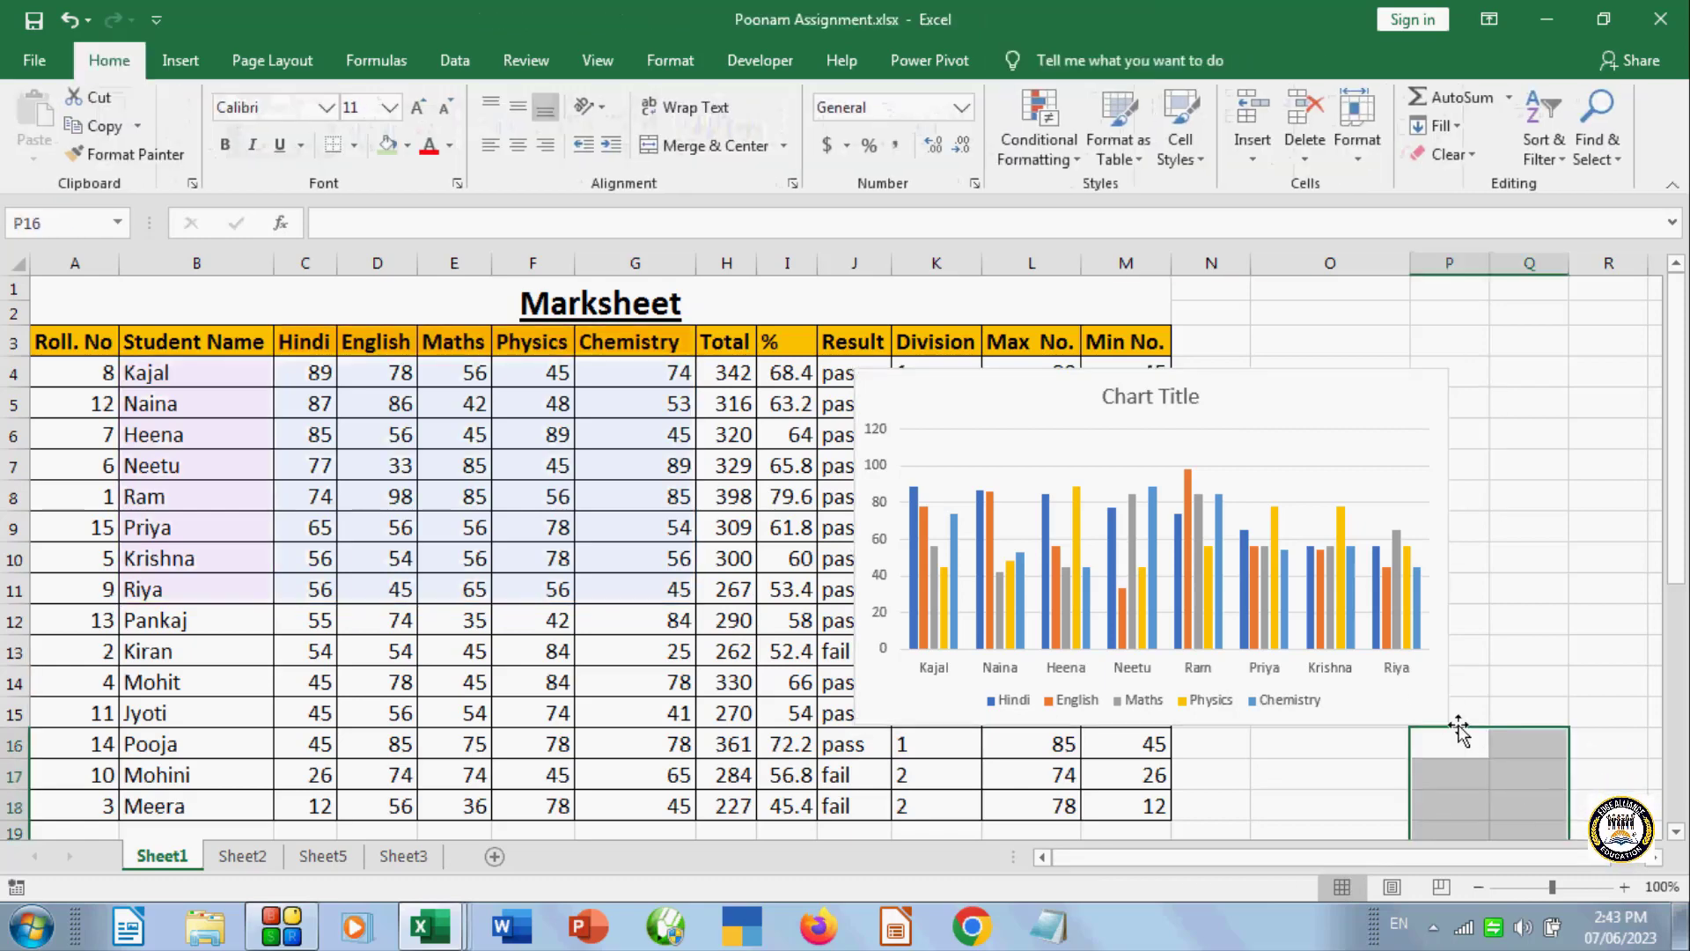
click(1426, 686)
drag(1448, 722, 1546, 794)
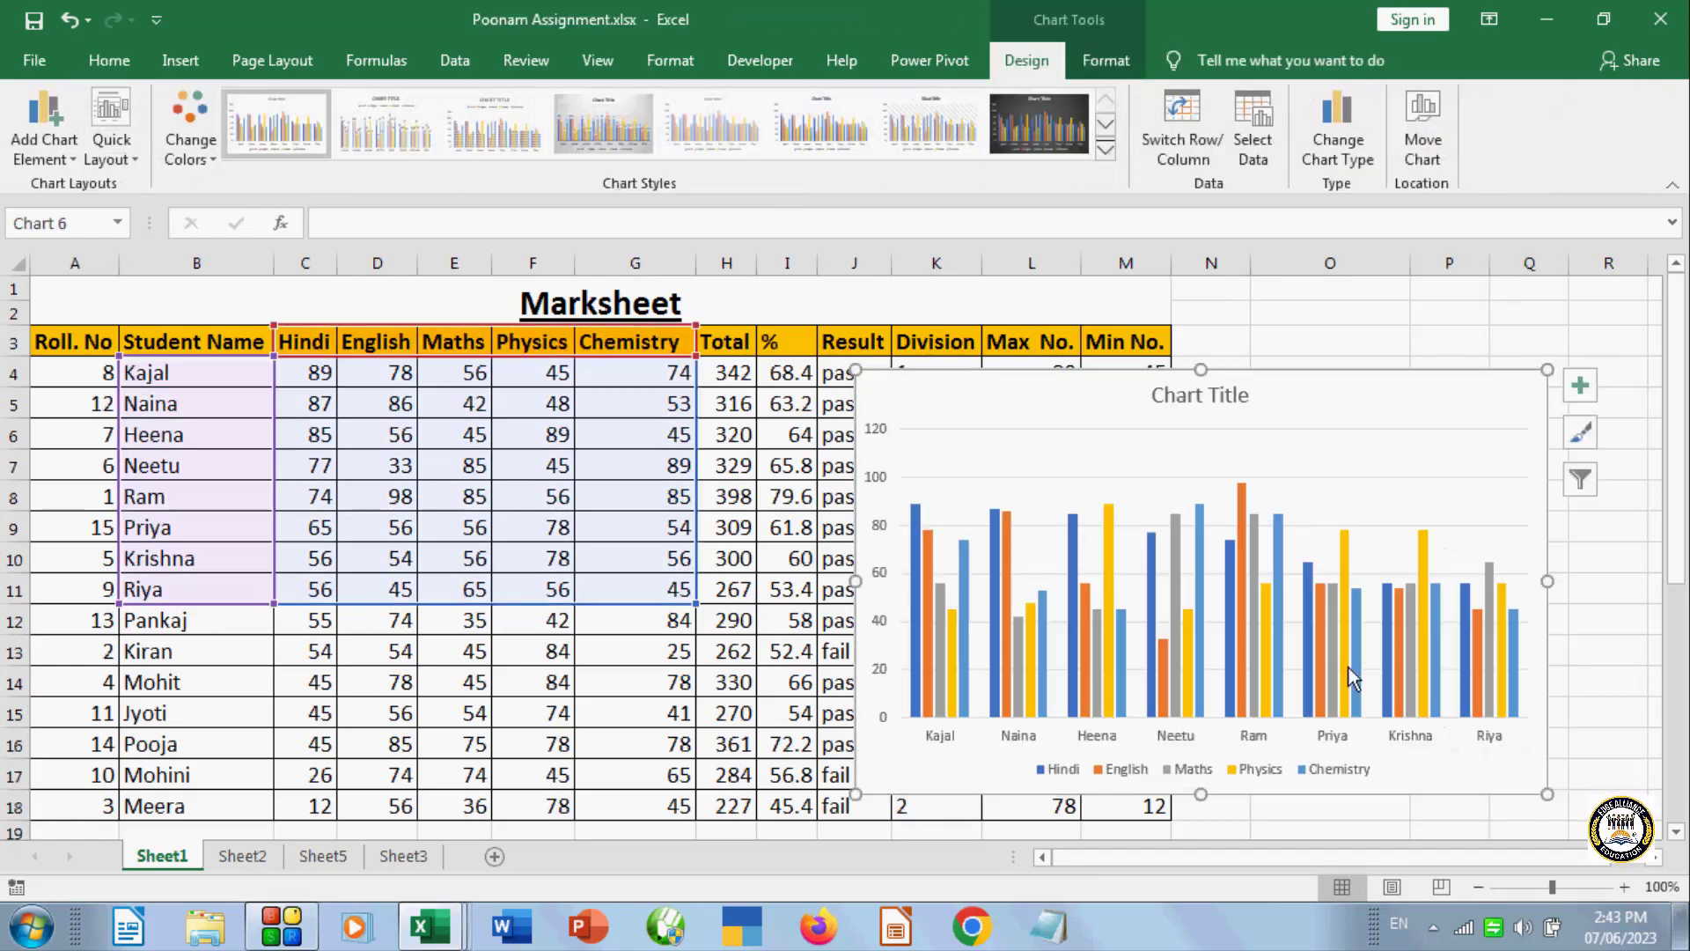
drag(896, 390, 814, 390)
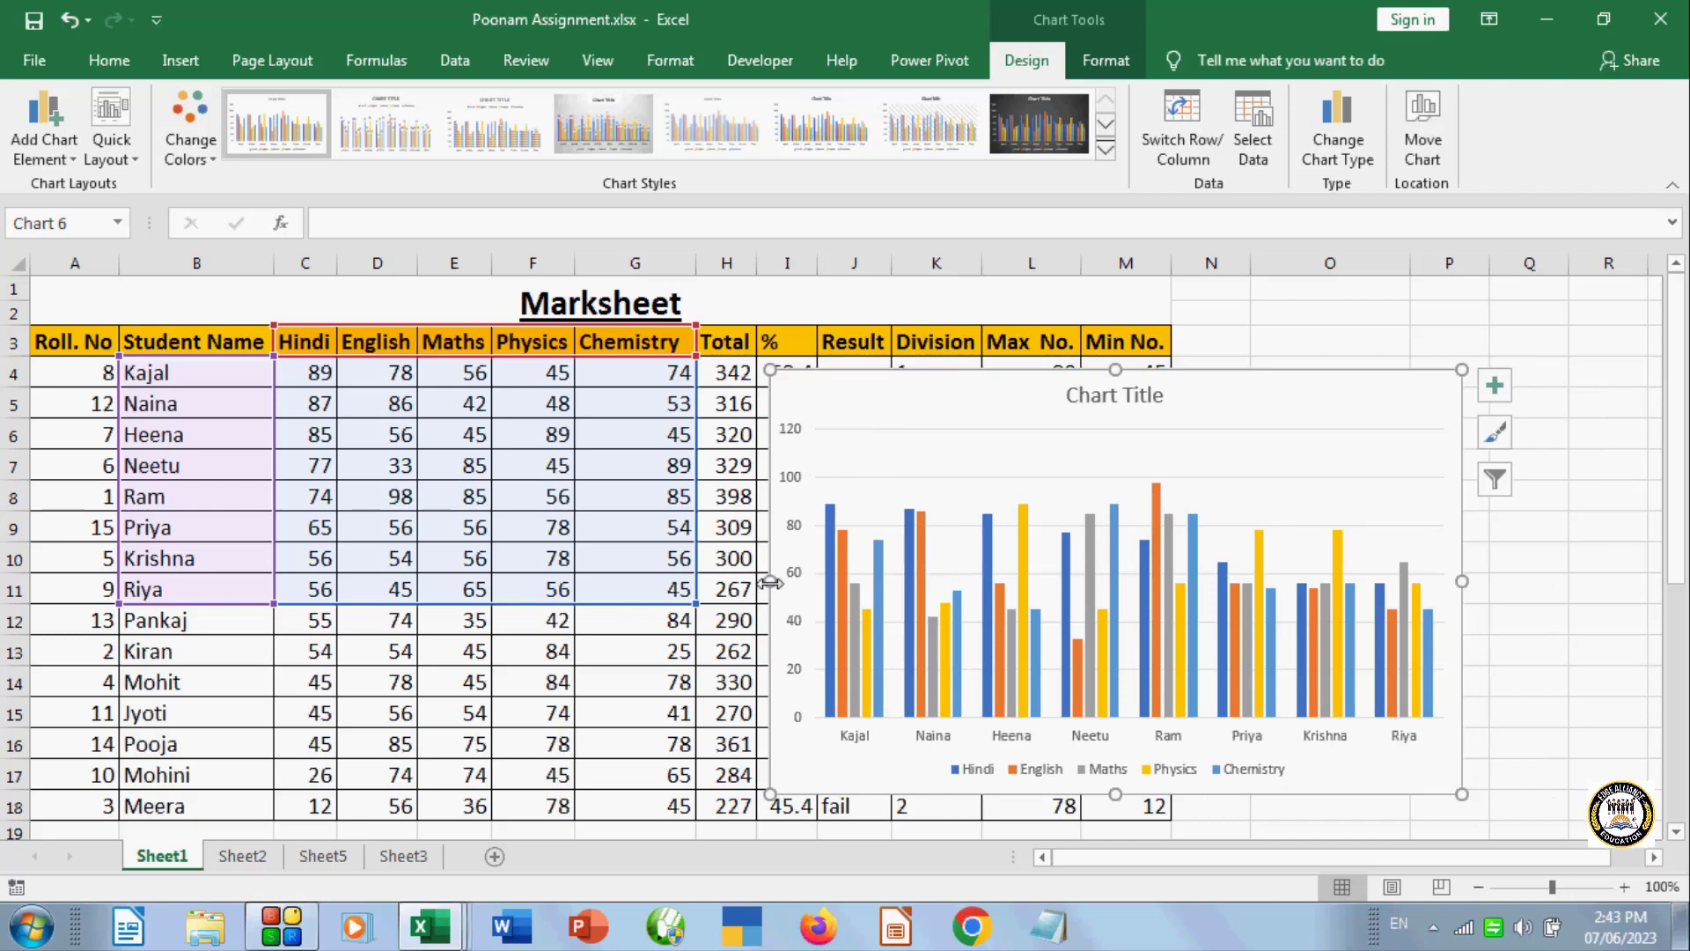
drag(774, 581, 655, 581)
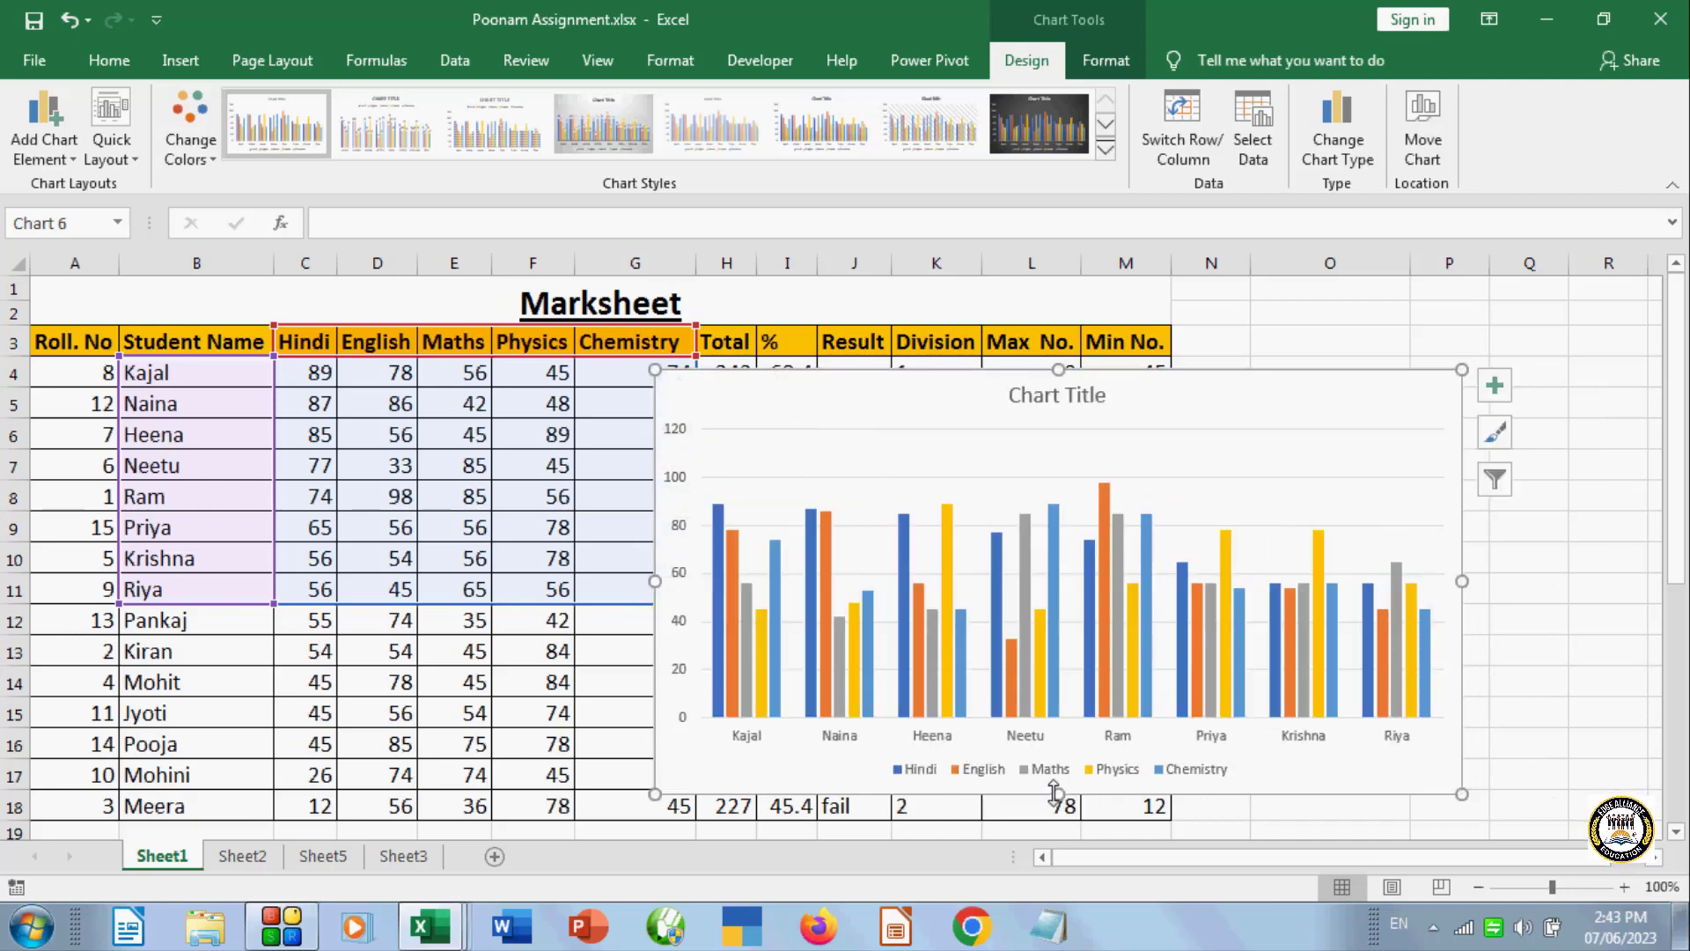
- Extend the lower edge of the column chart down to row 18
drag(1057, 792, 1059, 821)
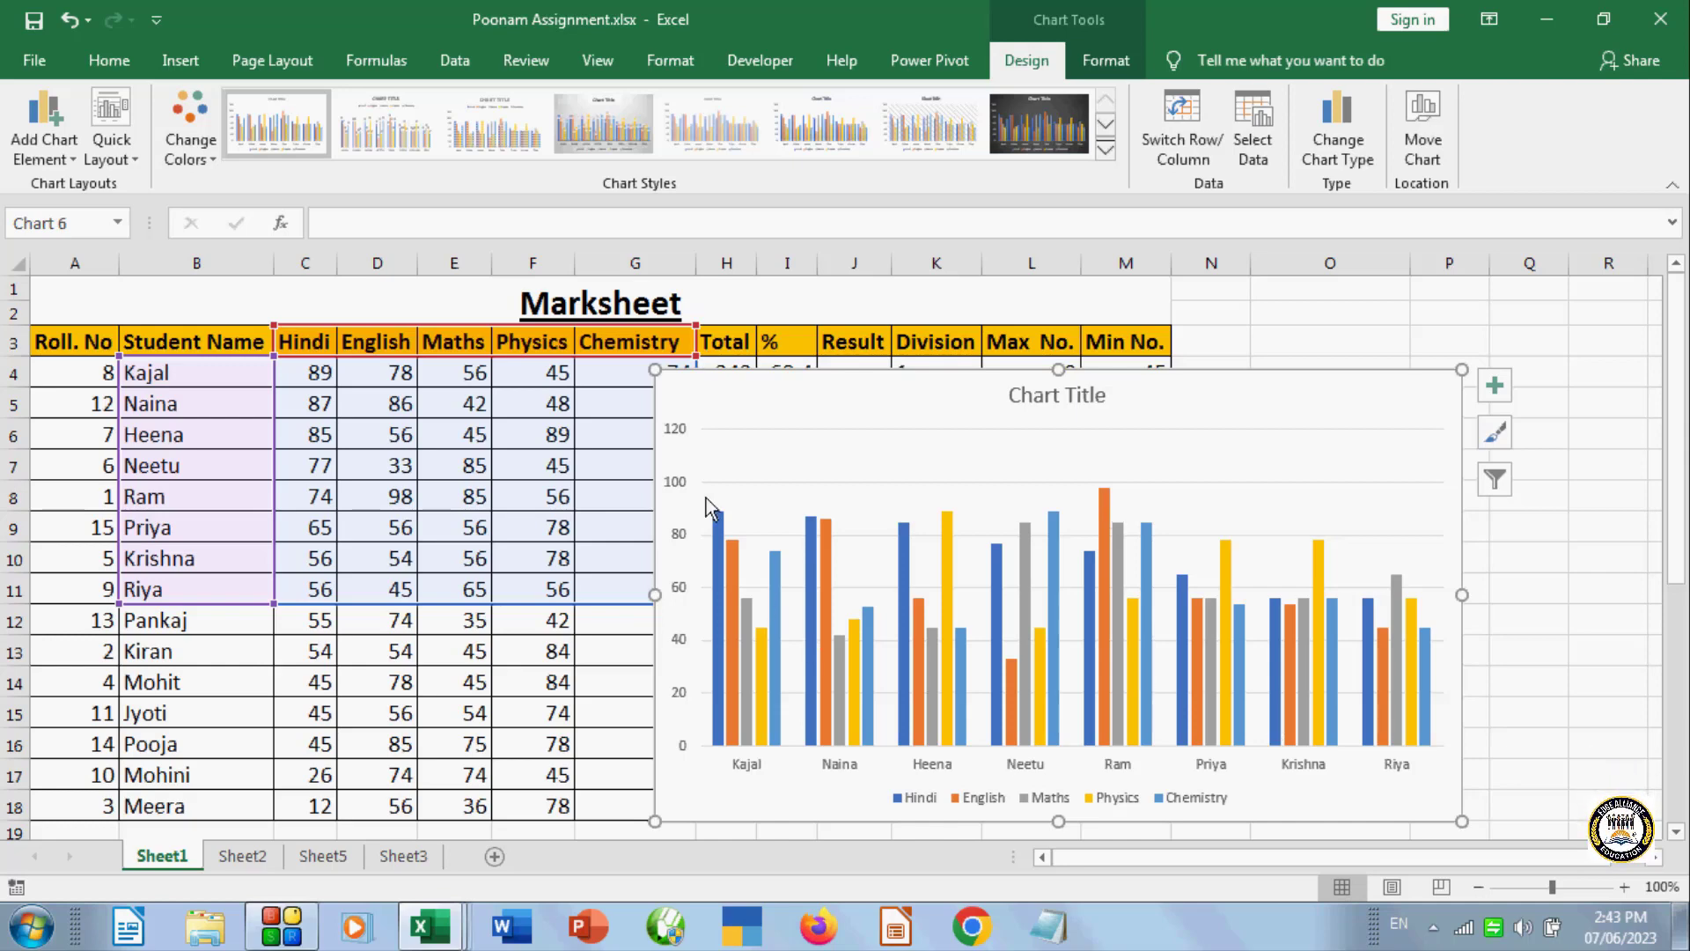
- Try Center data labels and Data Callout labels on the column chart, undoing each one
click(76, 161)
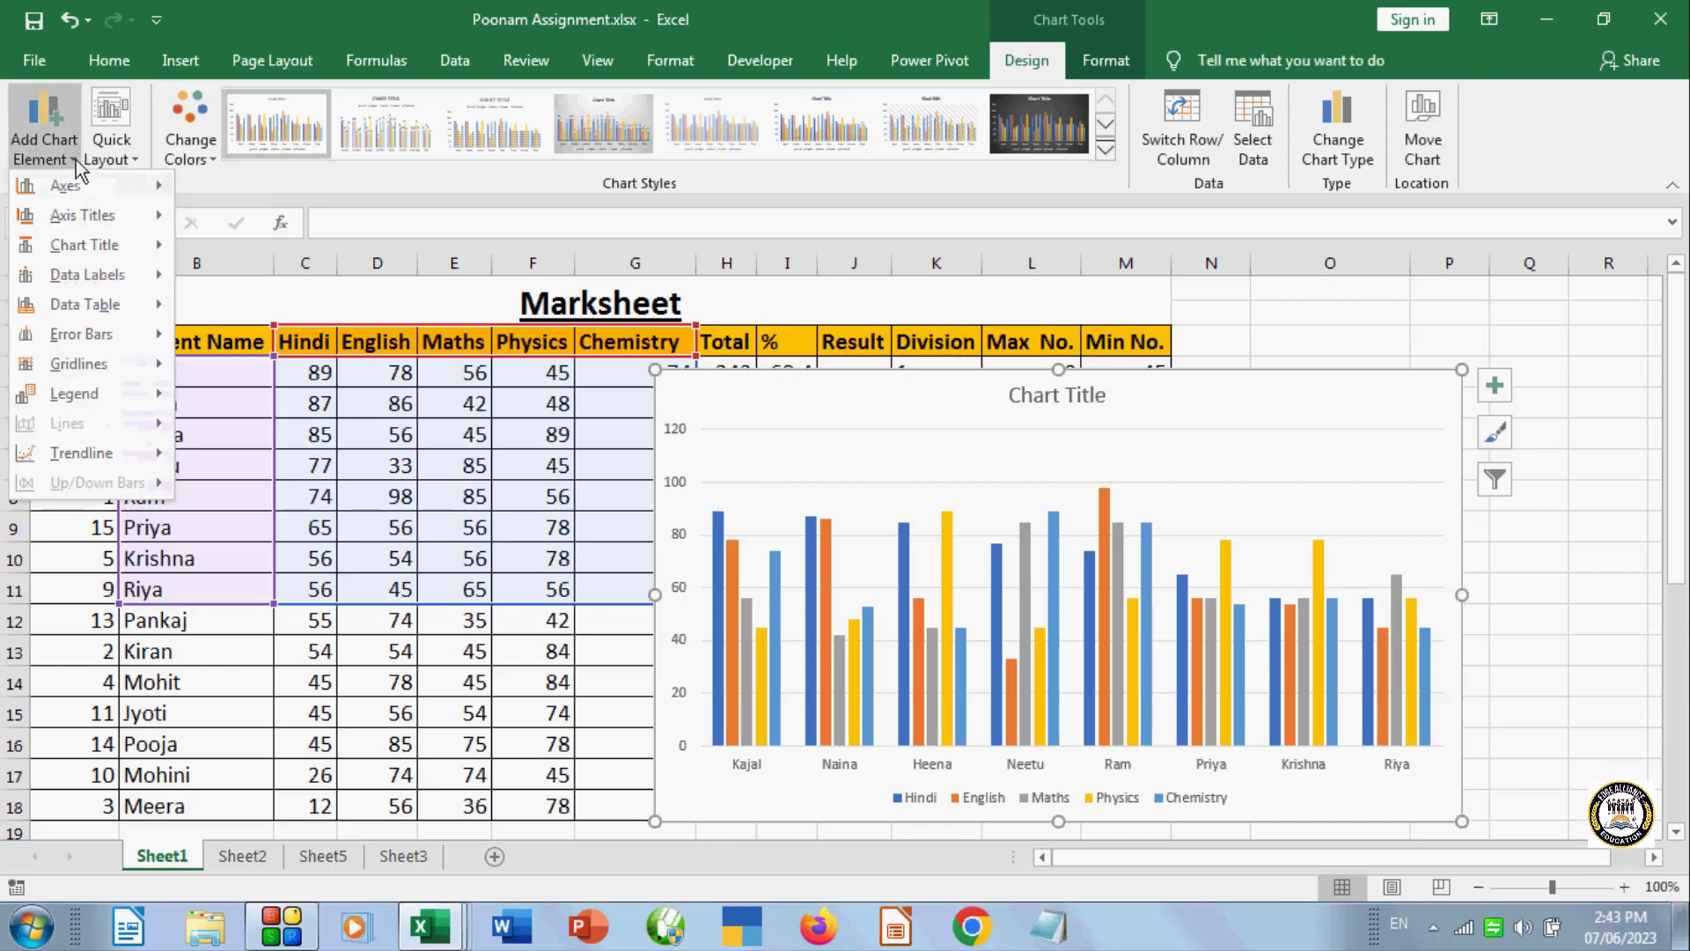
mouse_move(103, 266)
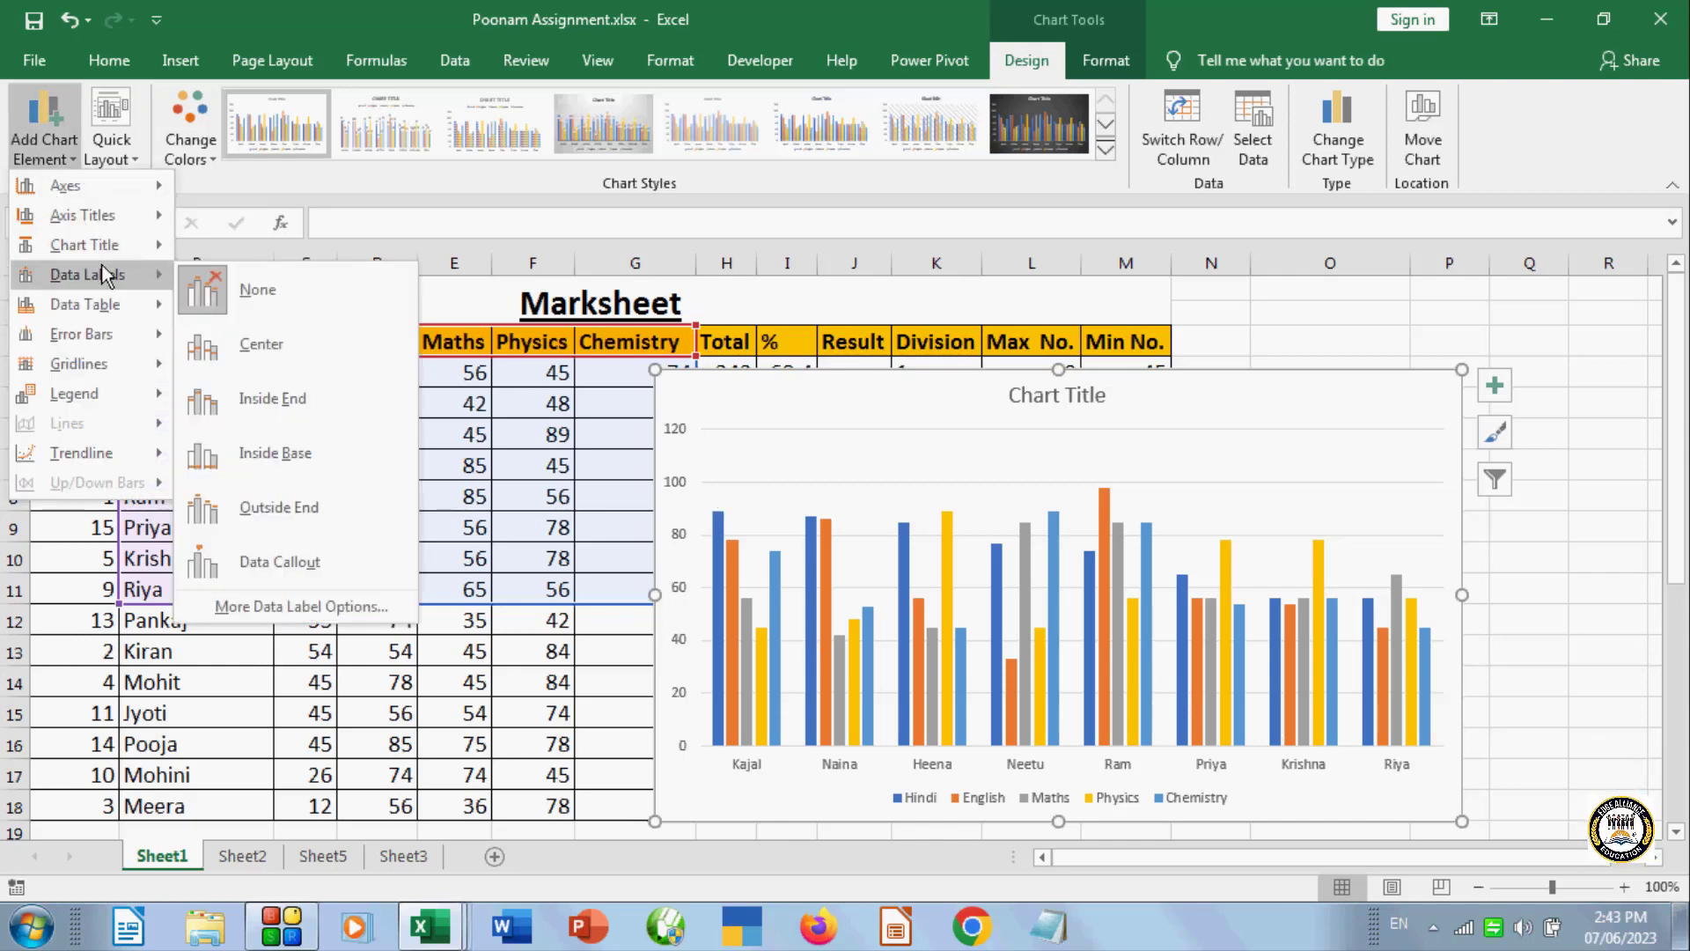
click(259, 352)
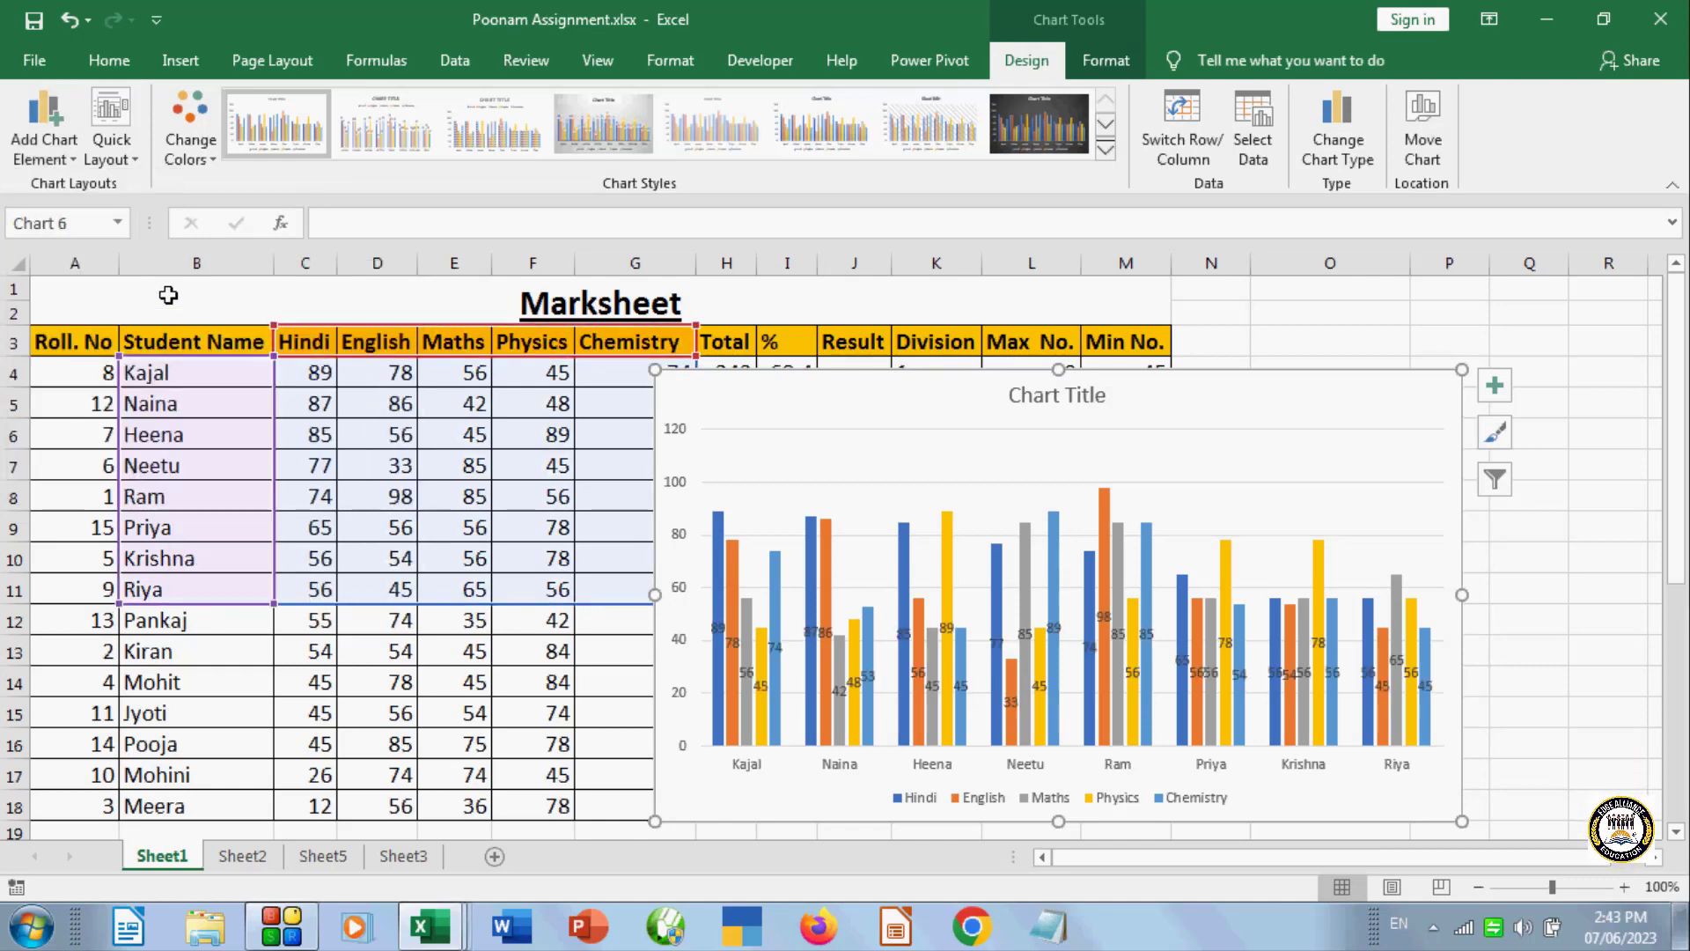
key(ctrl+z)
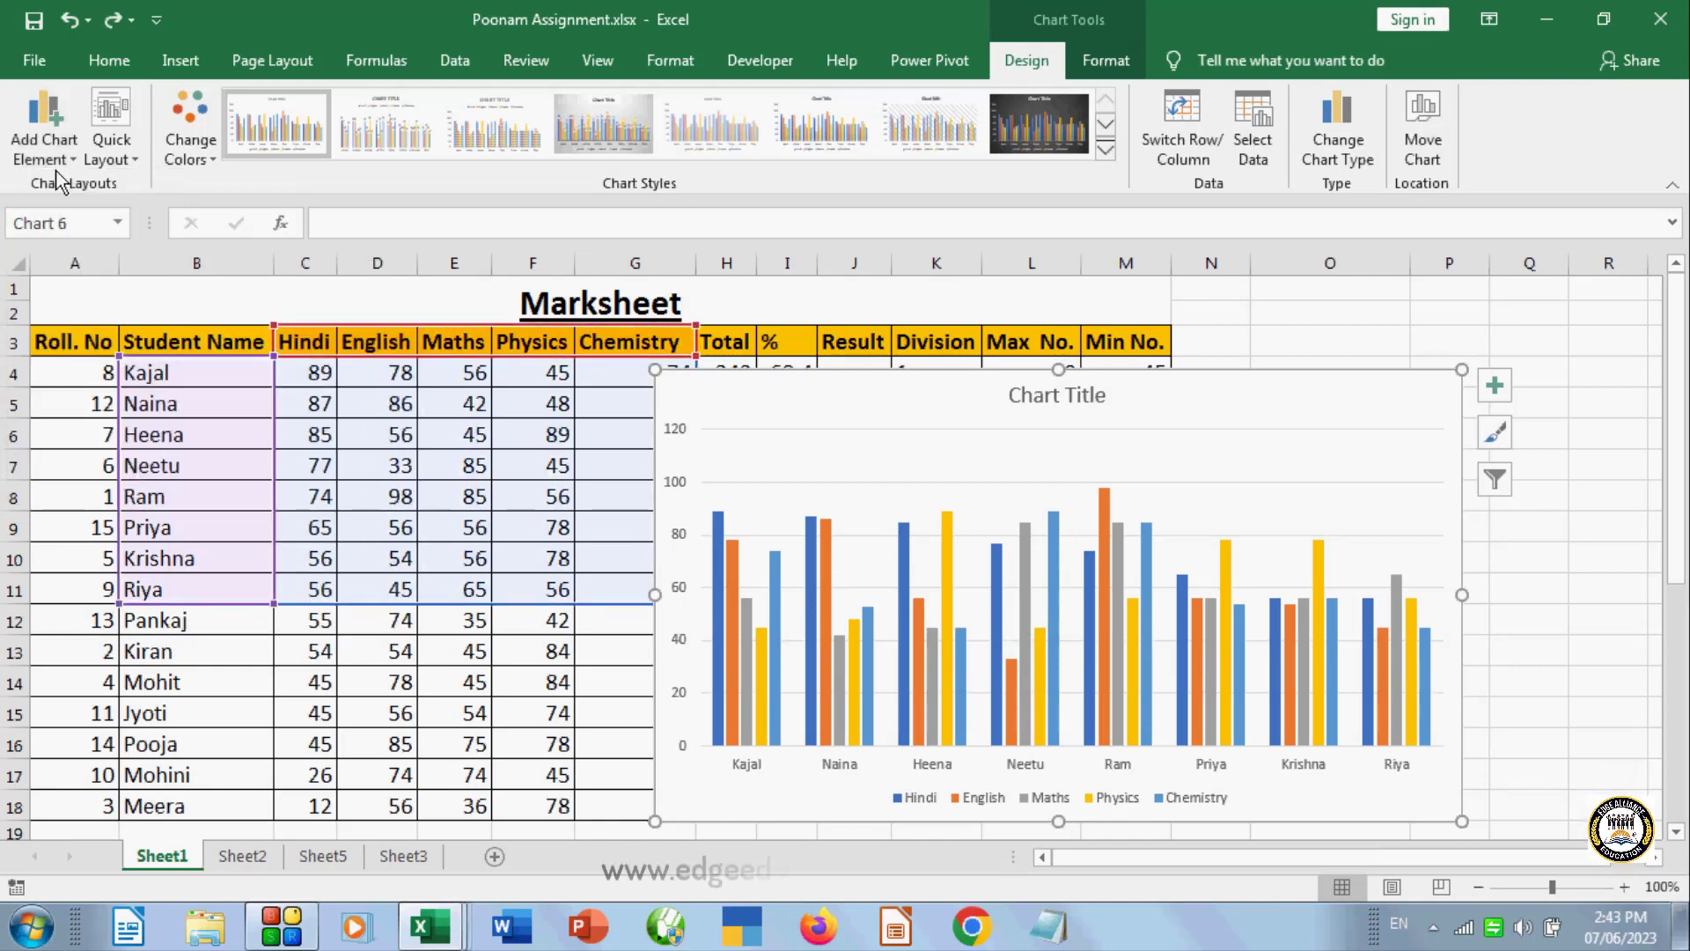
click(44, 141)
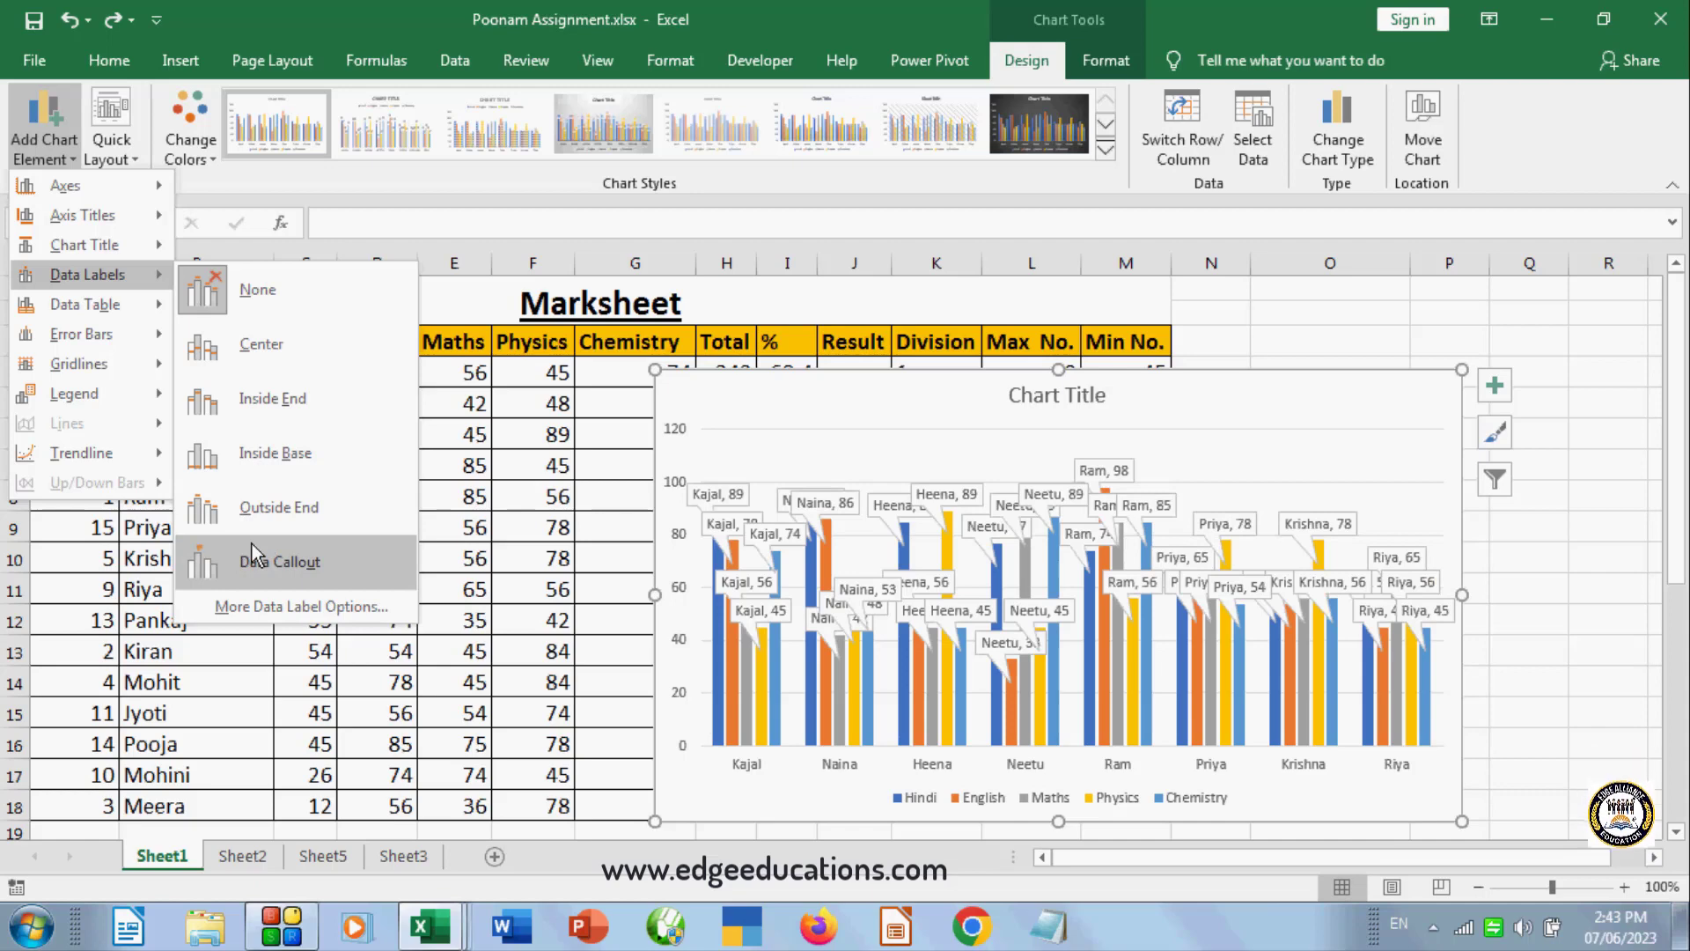
click(246, 551)
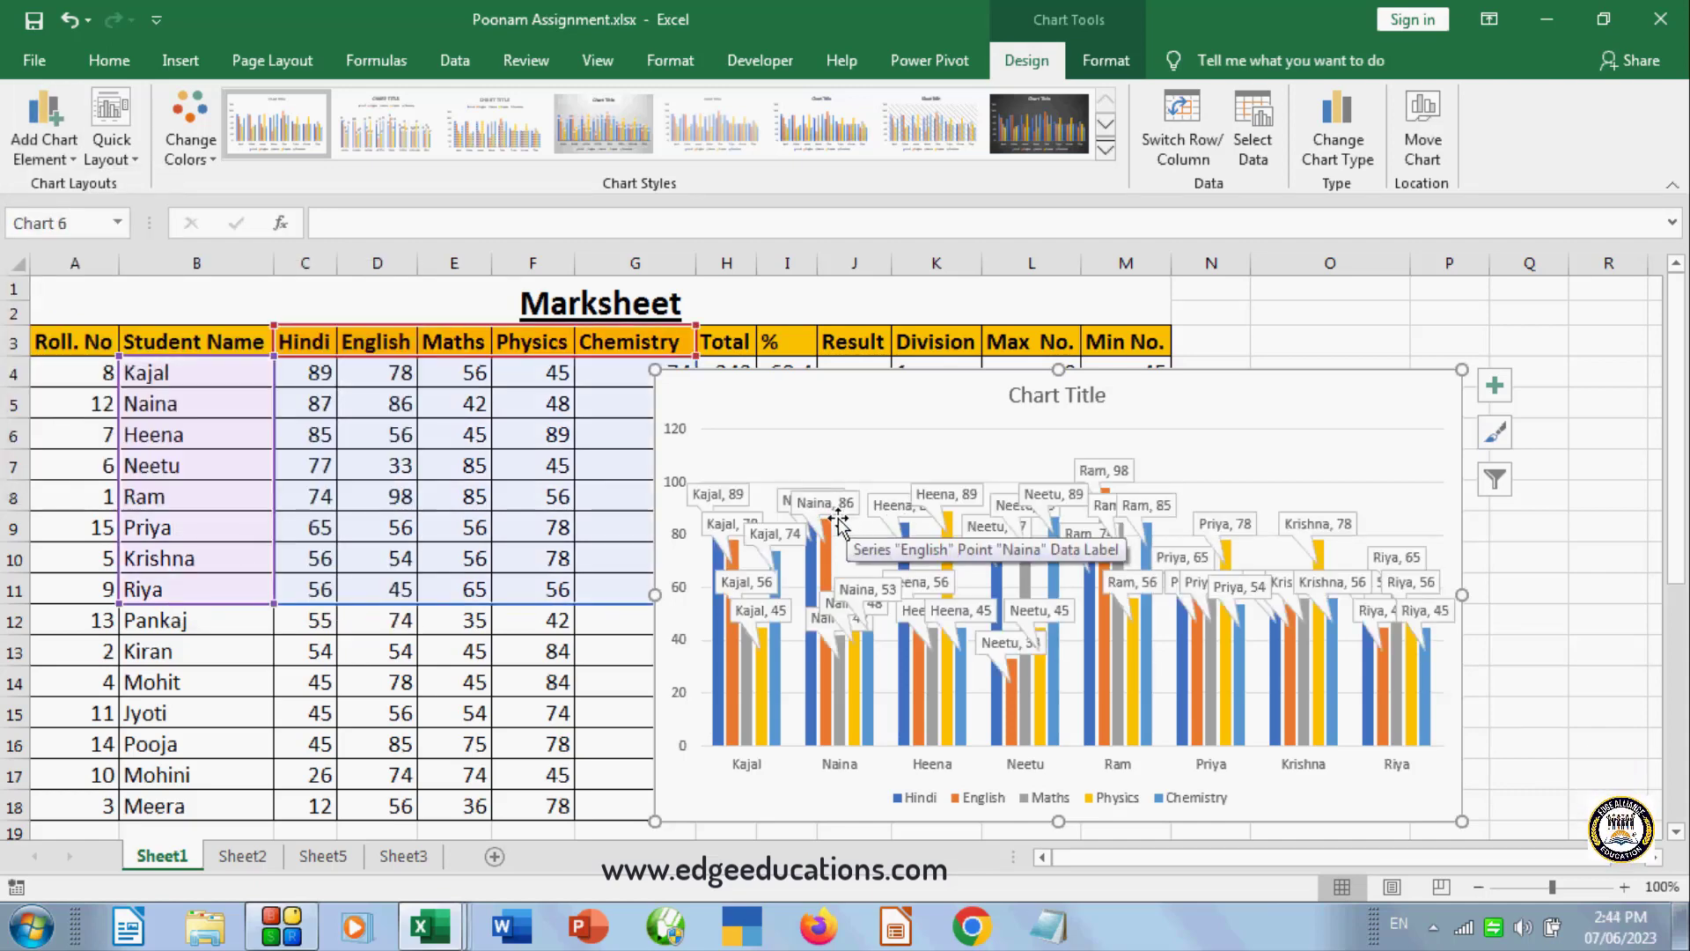
key(ctrl+z)
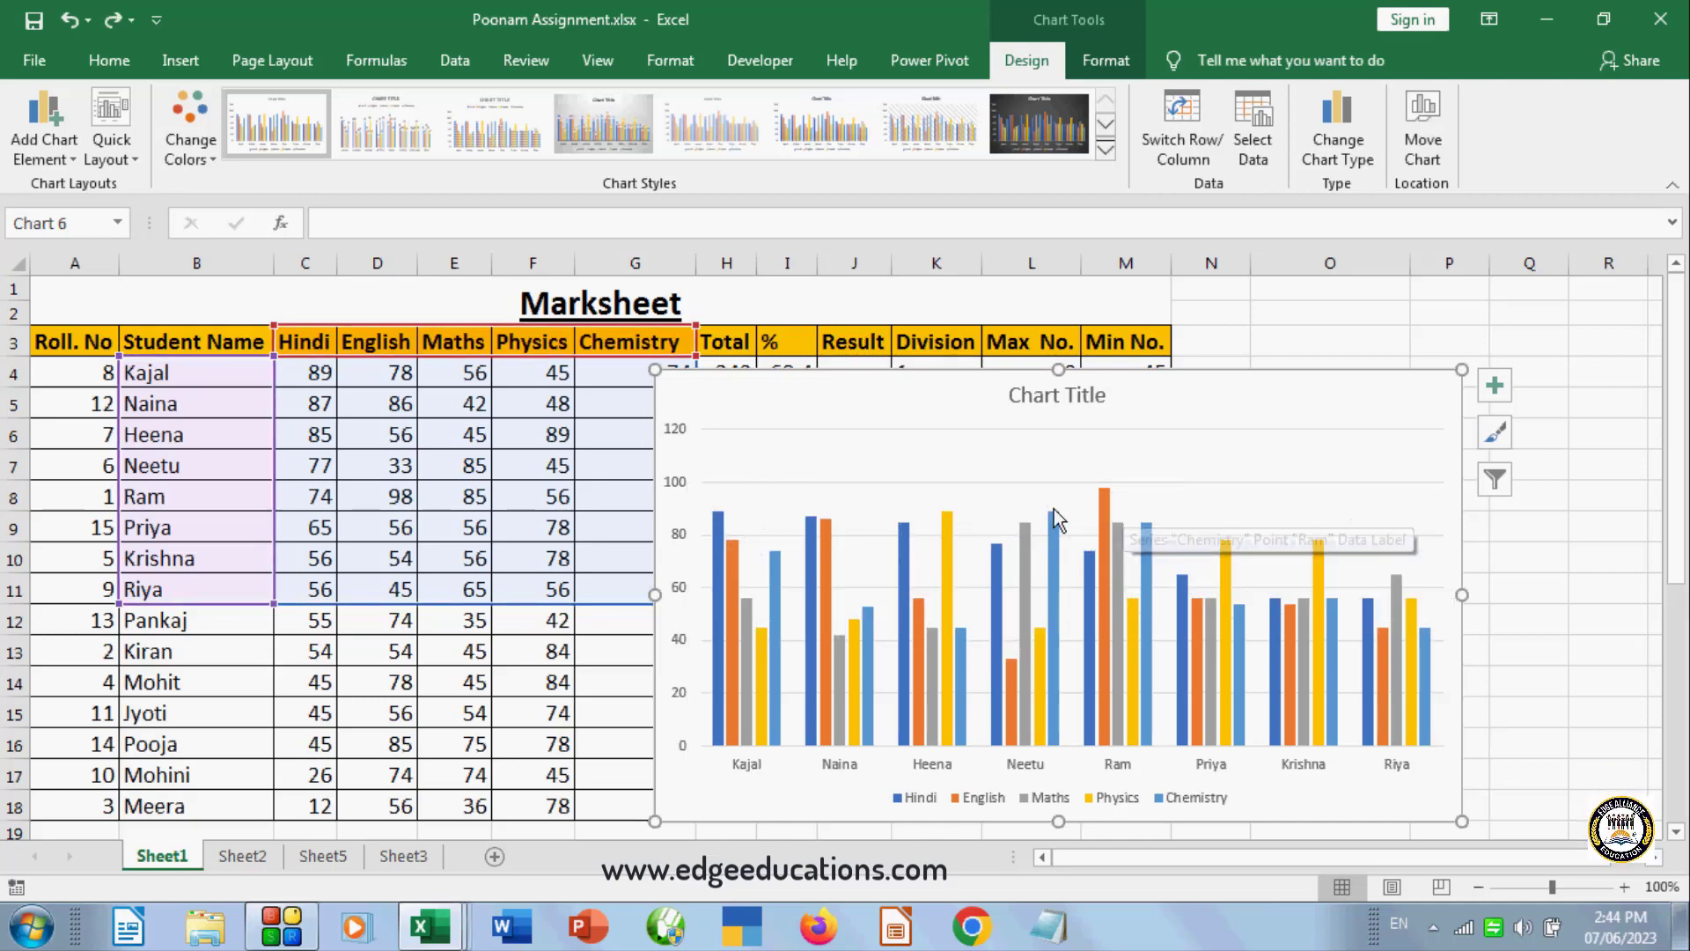
- Try adding a data table with legend keys to the chart and undo it
click(60, 166)
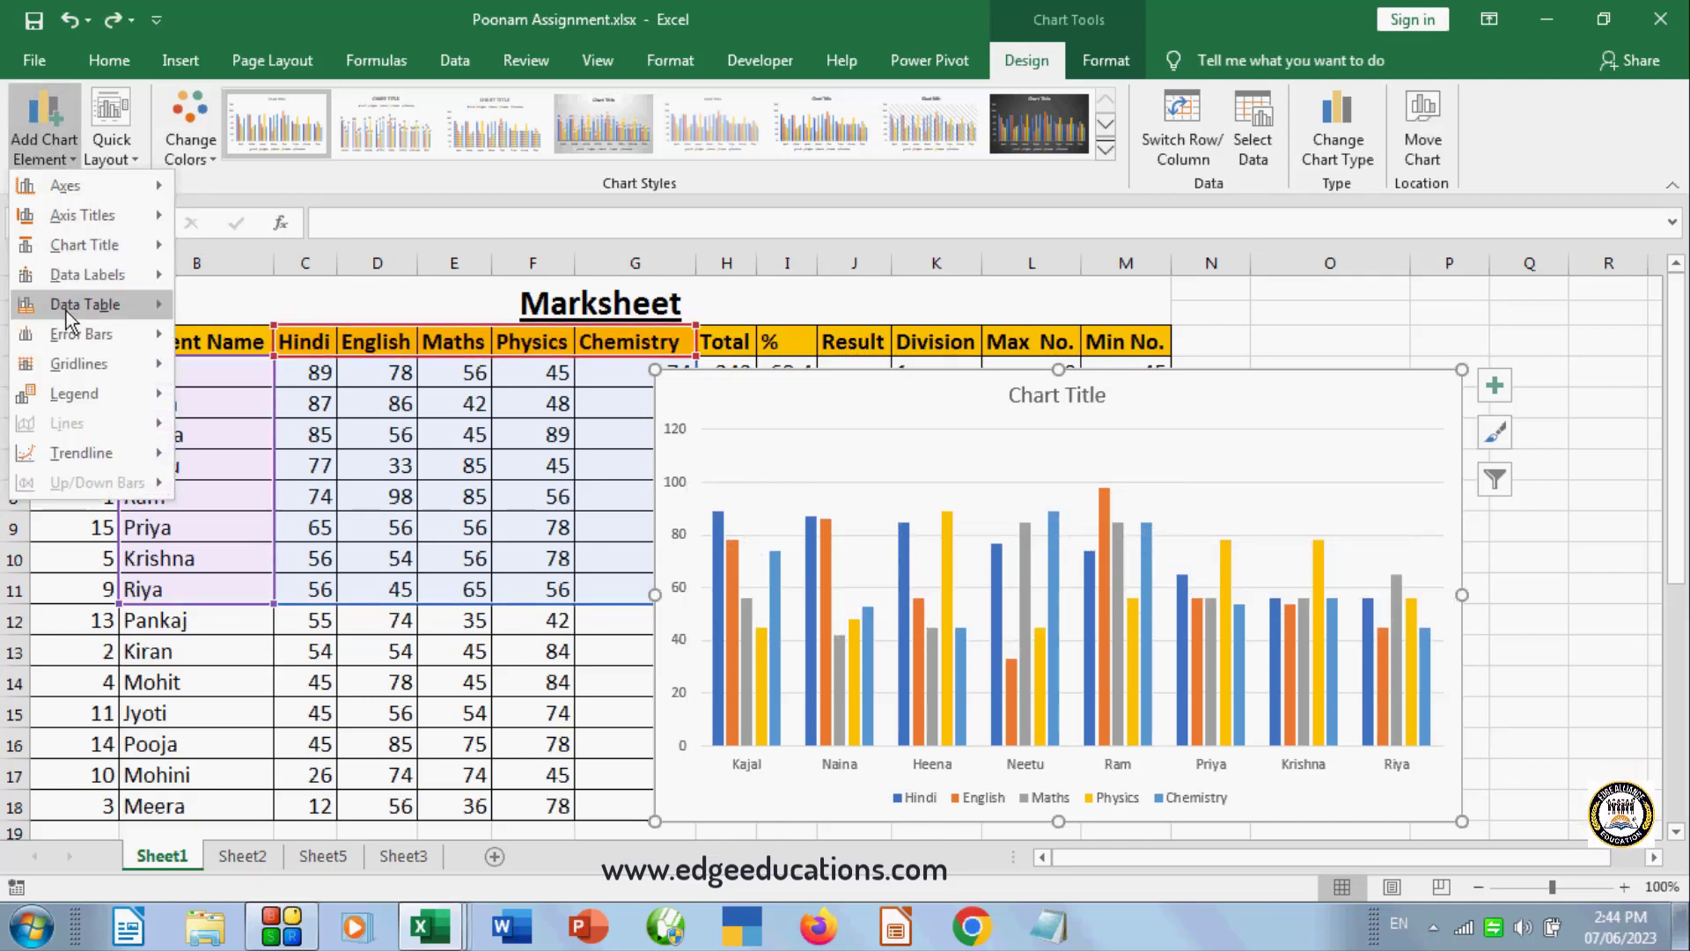
mouse_move(66, 318)
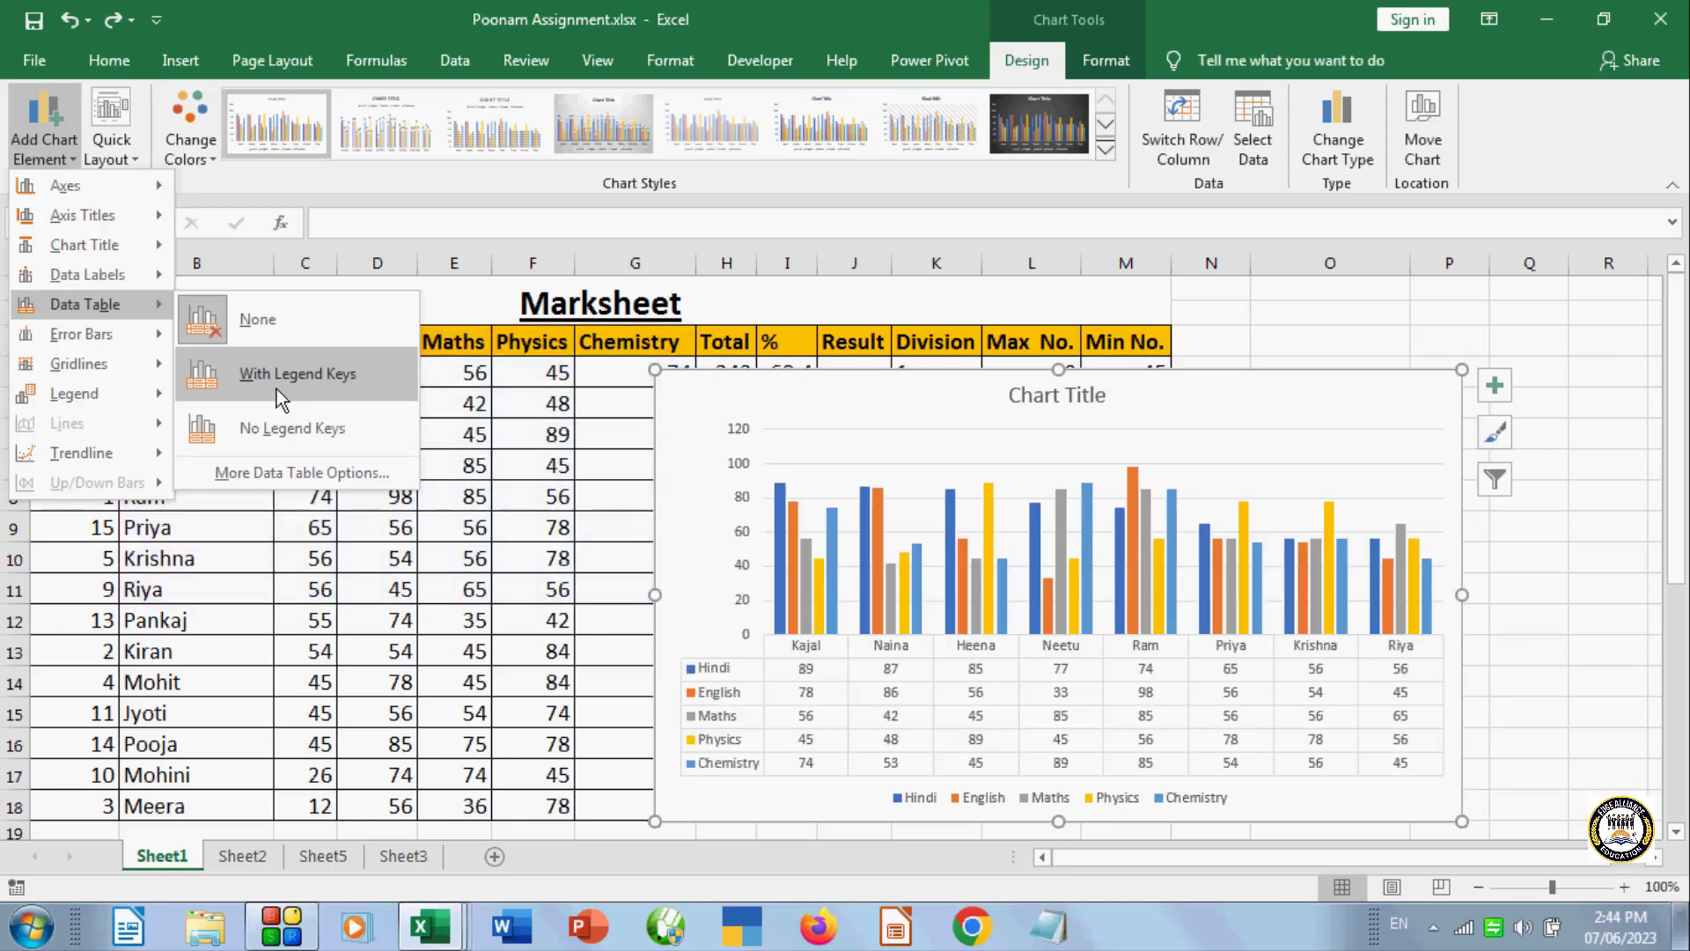
click(274, 394)
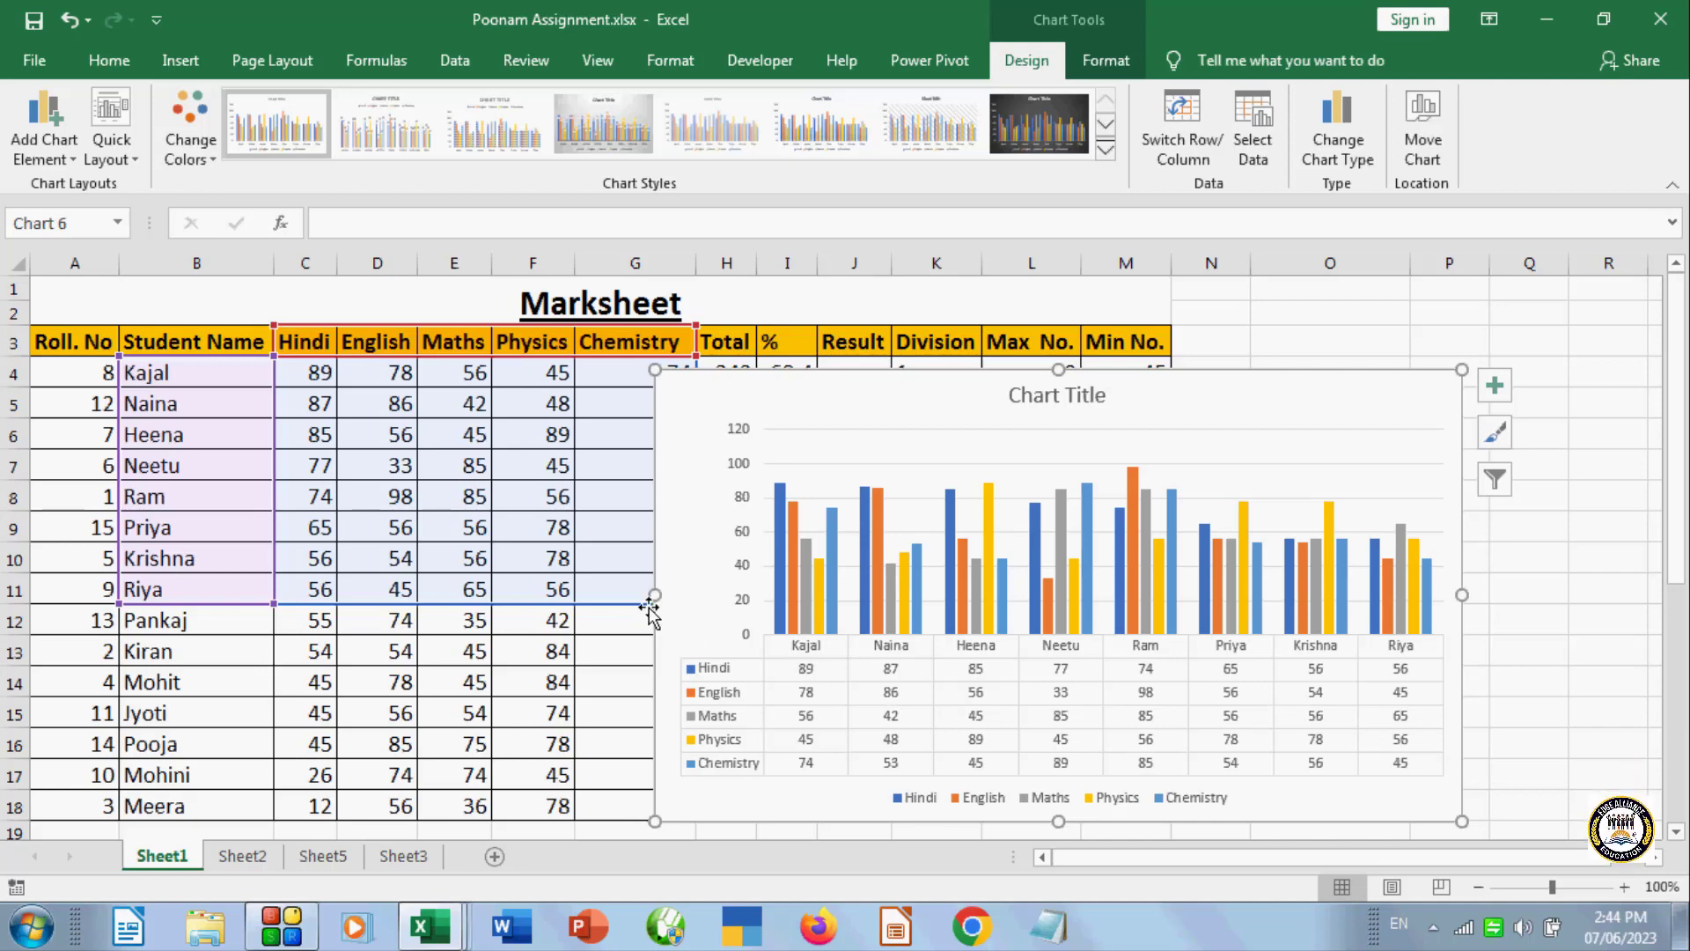
key(ctrl+z)
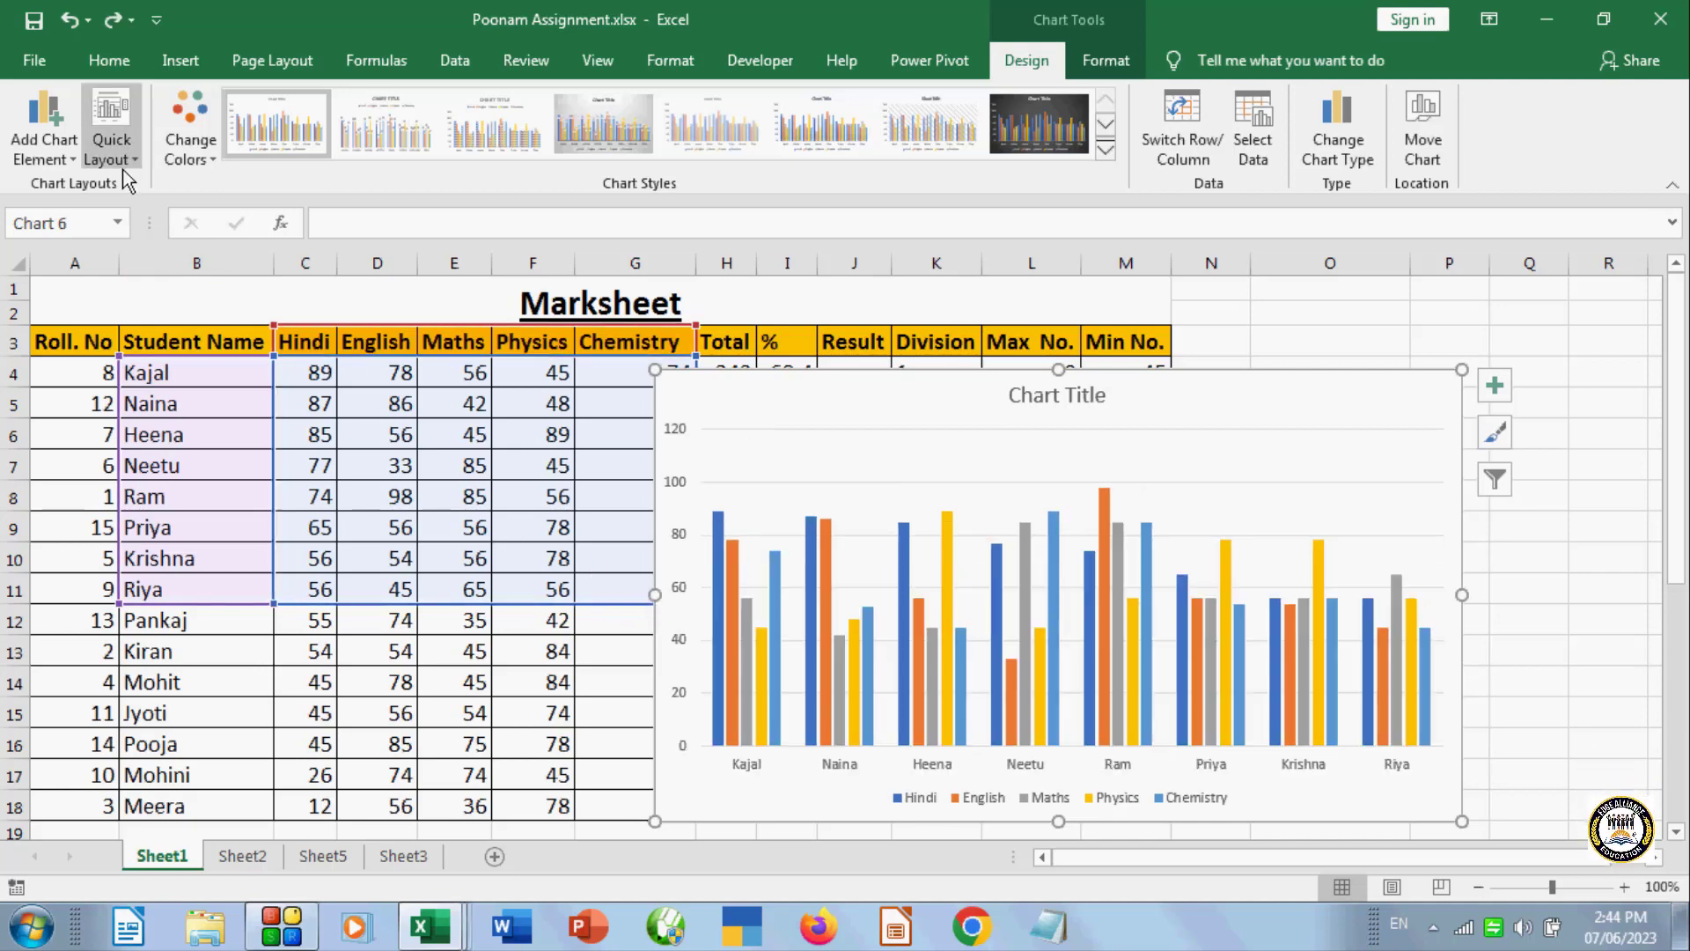
- Try a data table without legend keys beneath the columns and remove it from the chart
click(67, 160)
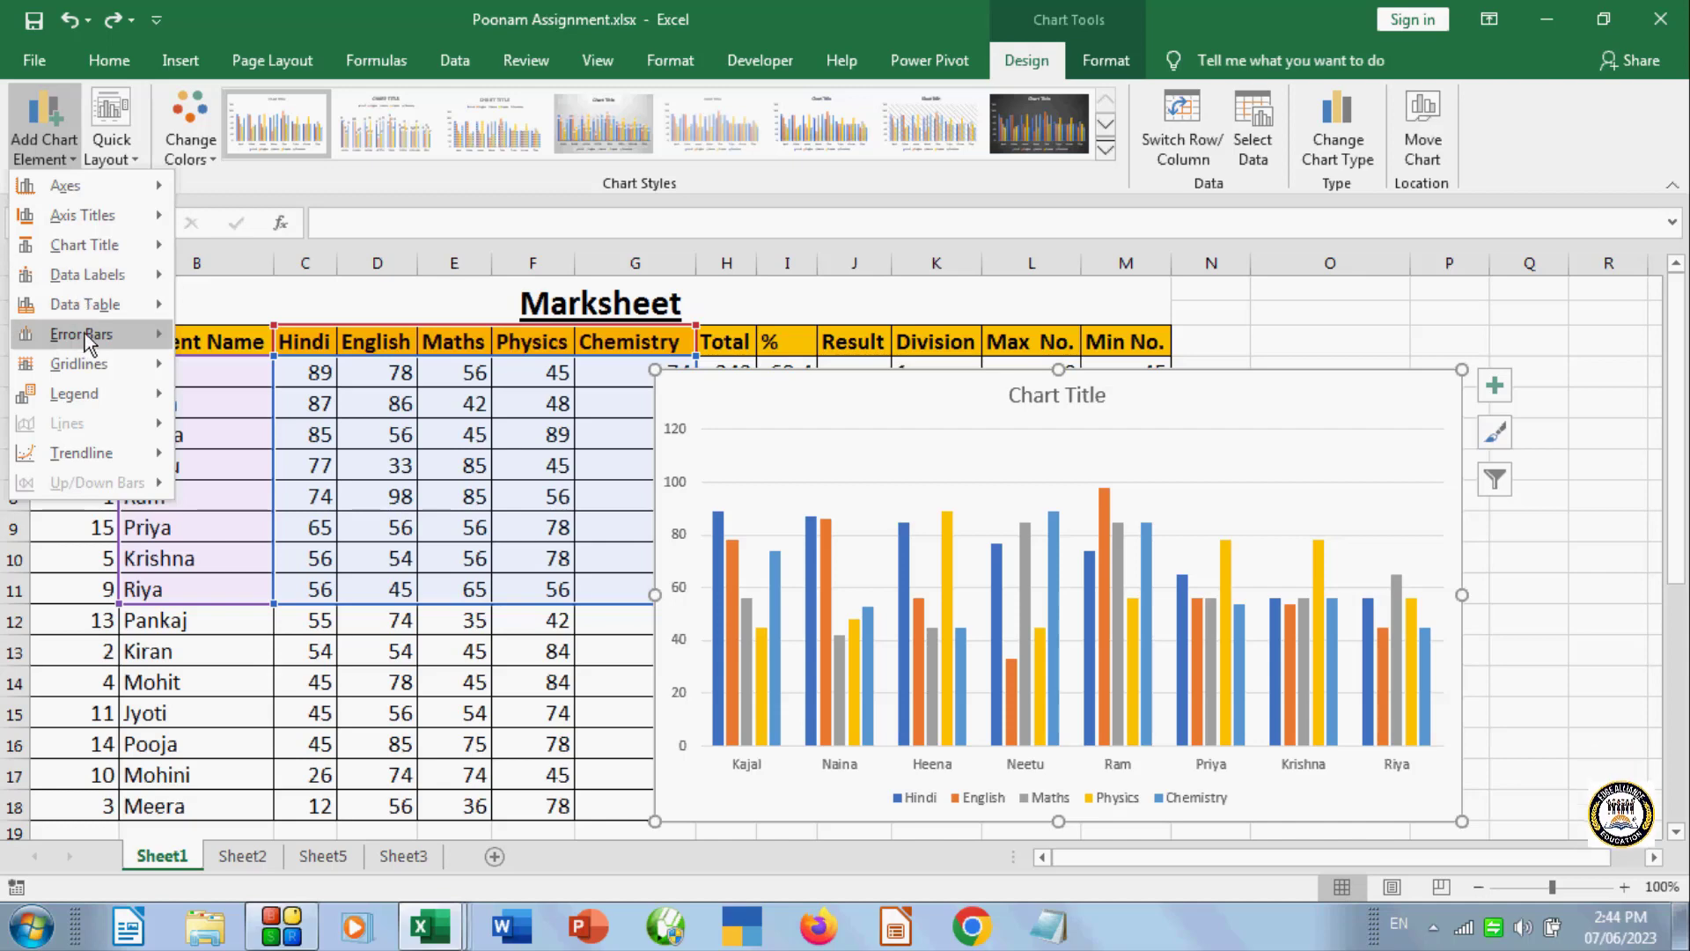
mouse_move(97, 308)
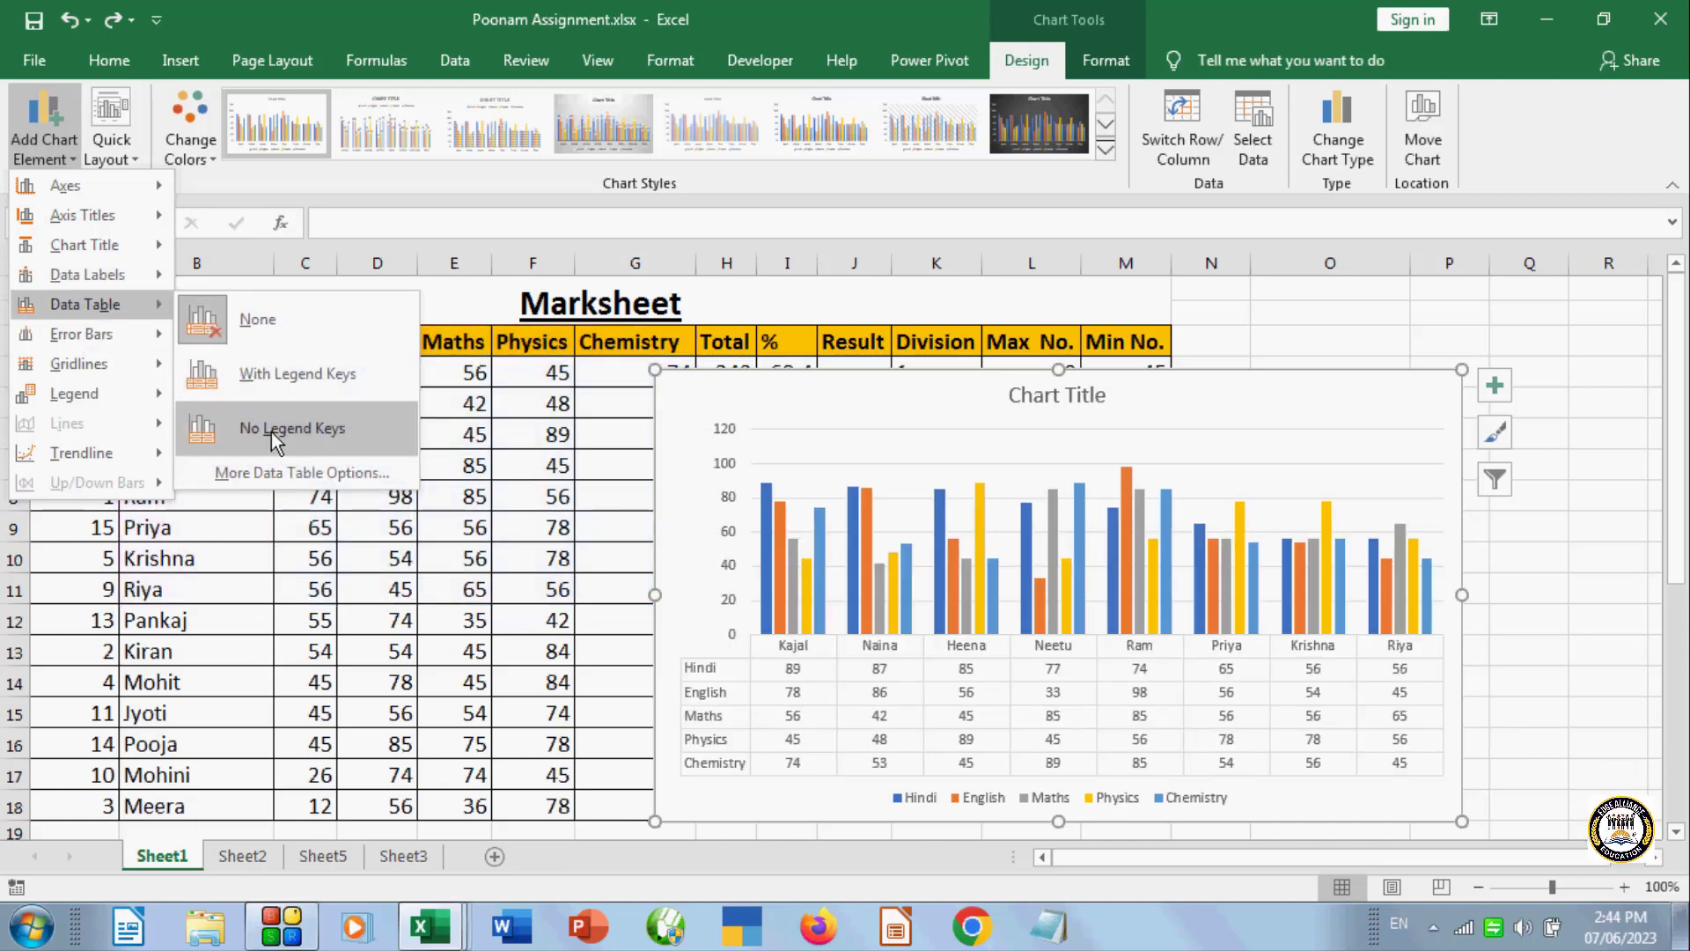
click(271, 432)
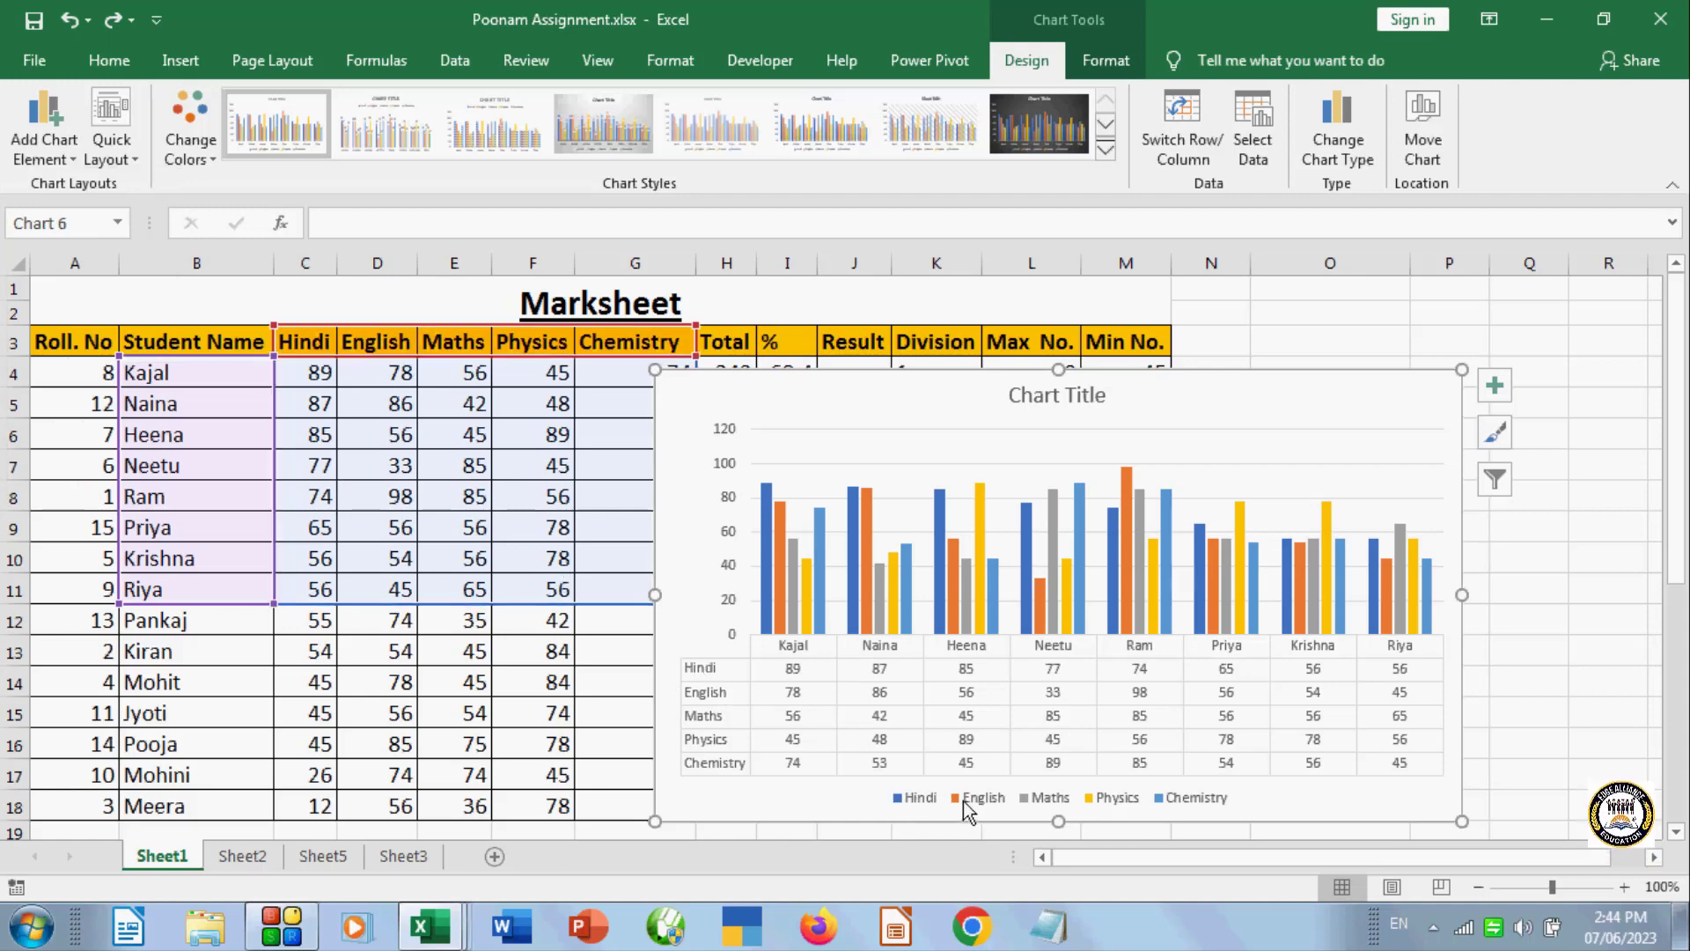
click(892, 765)
key(Delete)
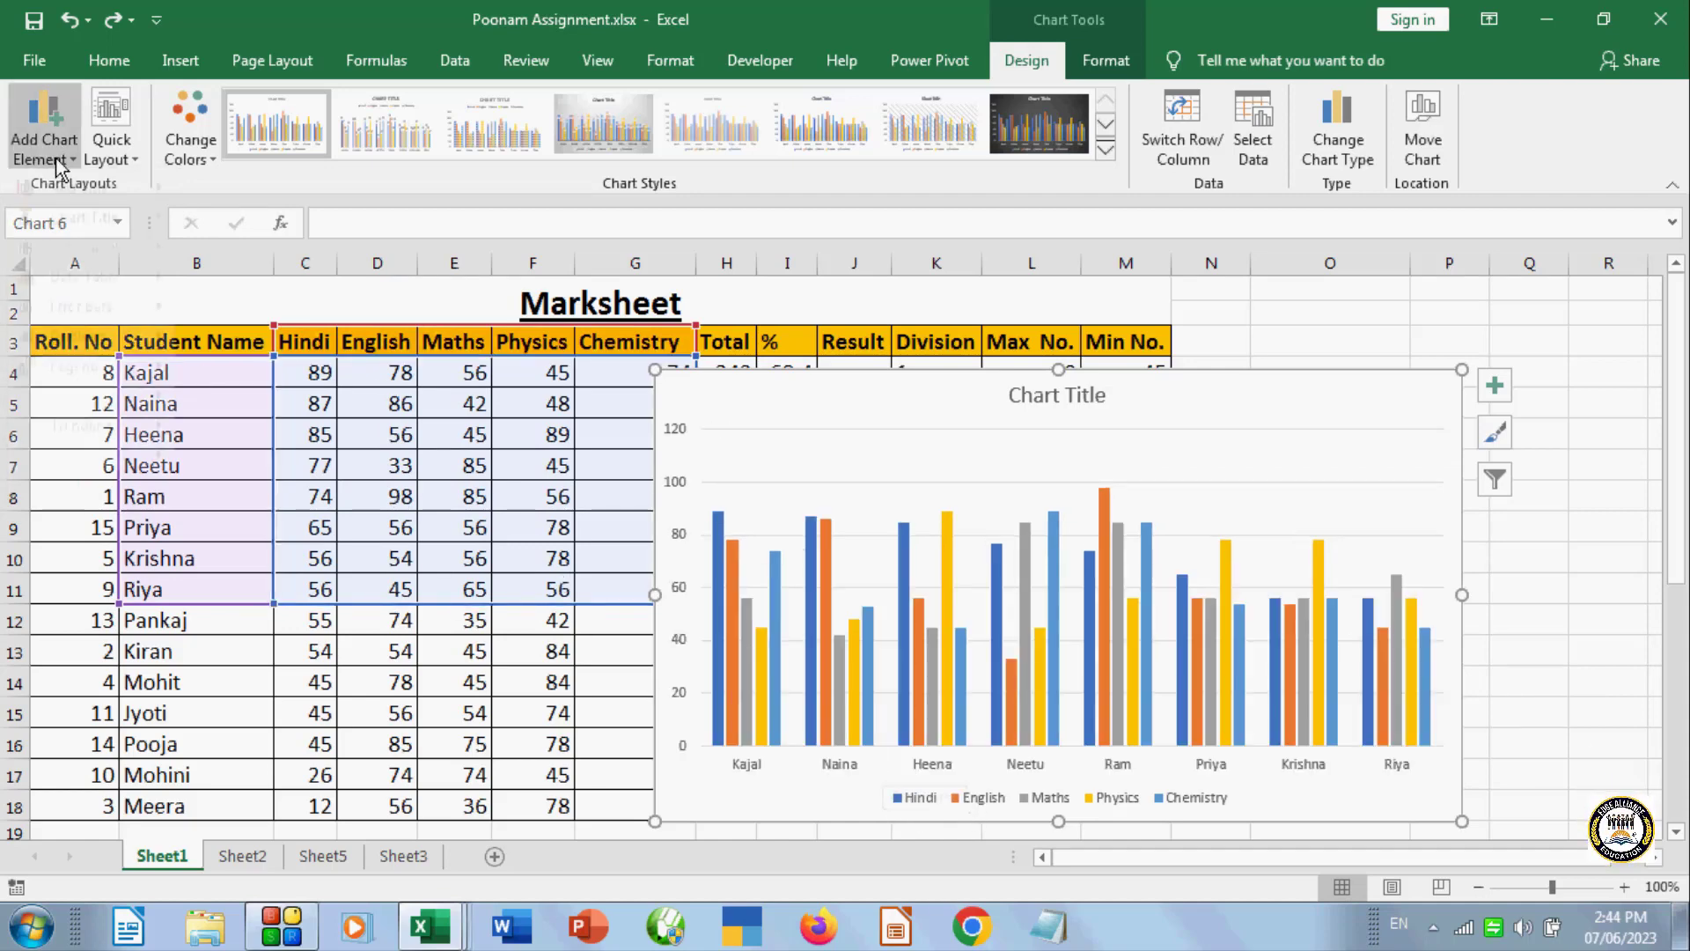
- Review the gridline options and place the chart's legend on the right side of the plot
click(44, 145)
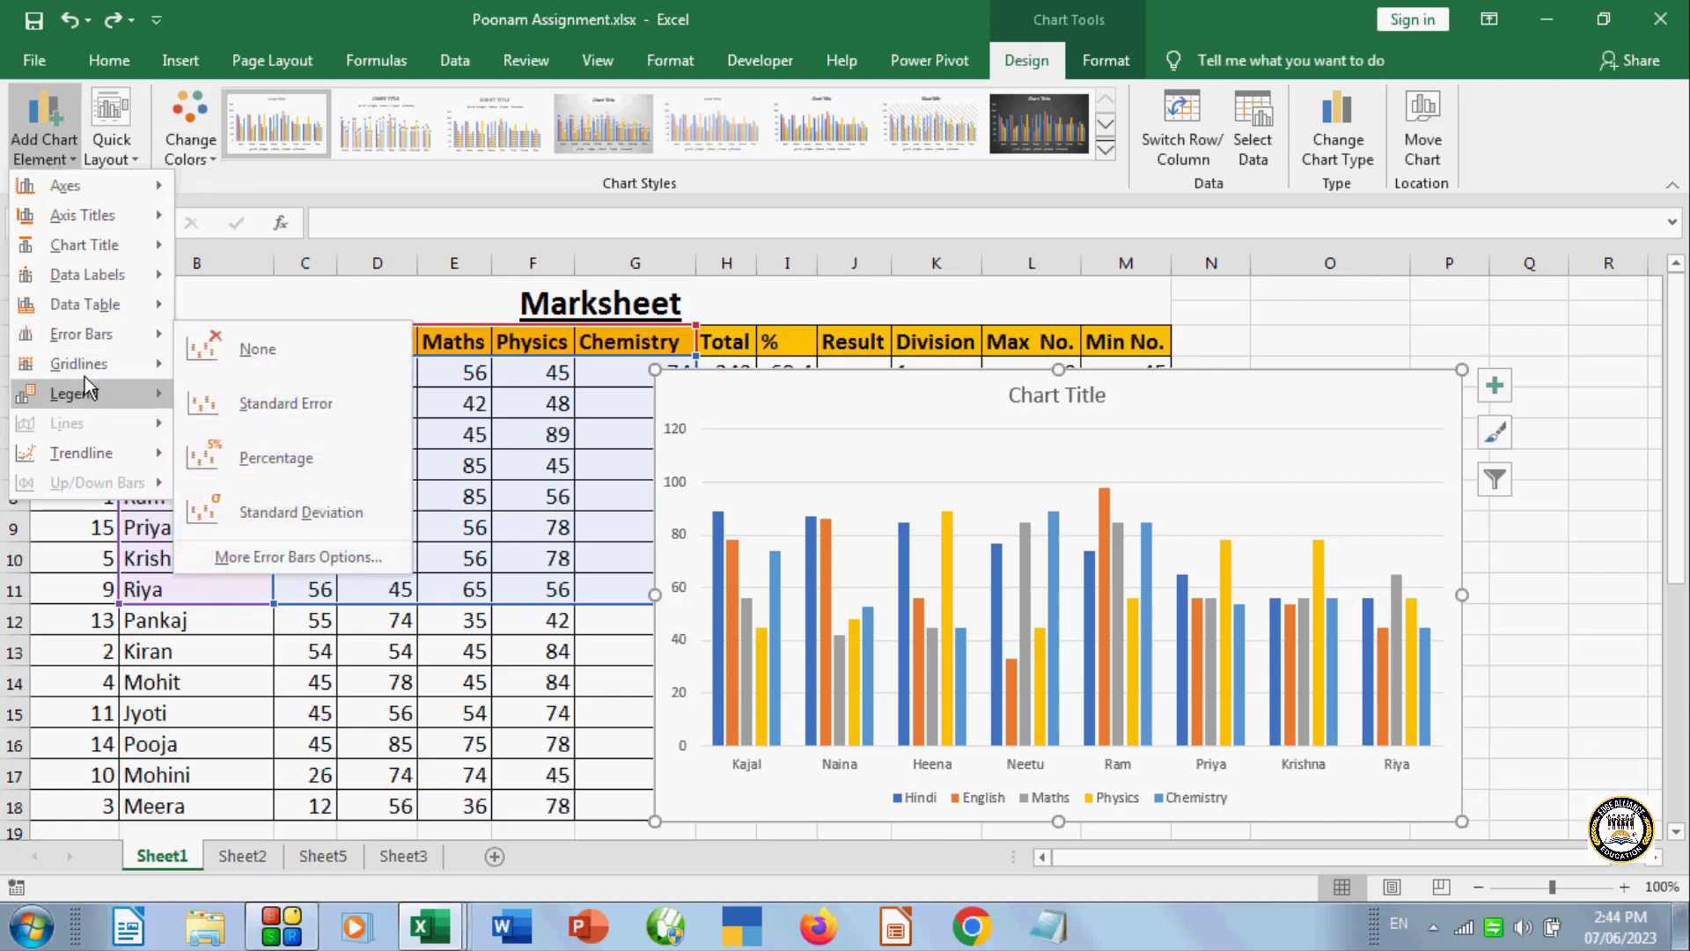
mouse_move(91, 361)
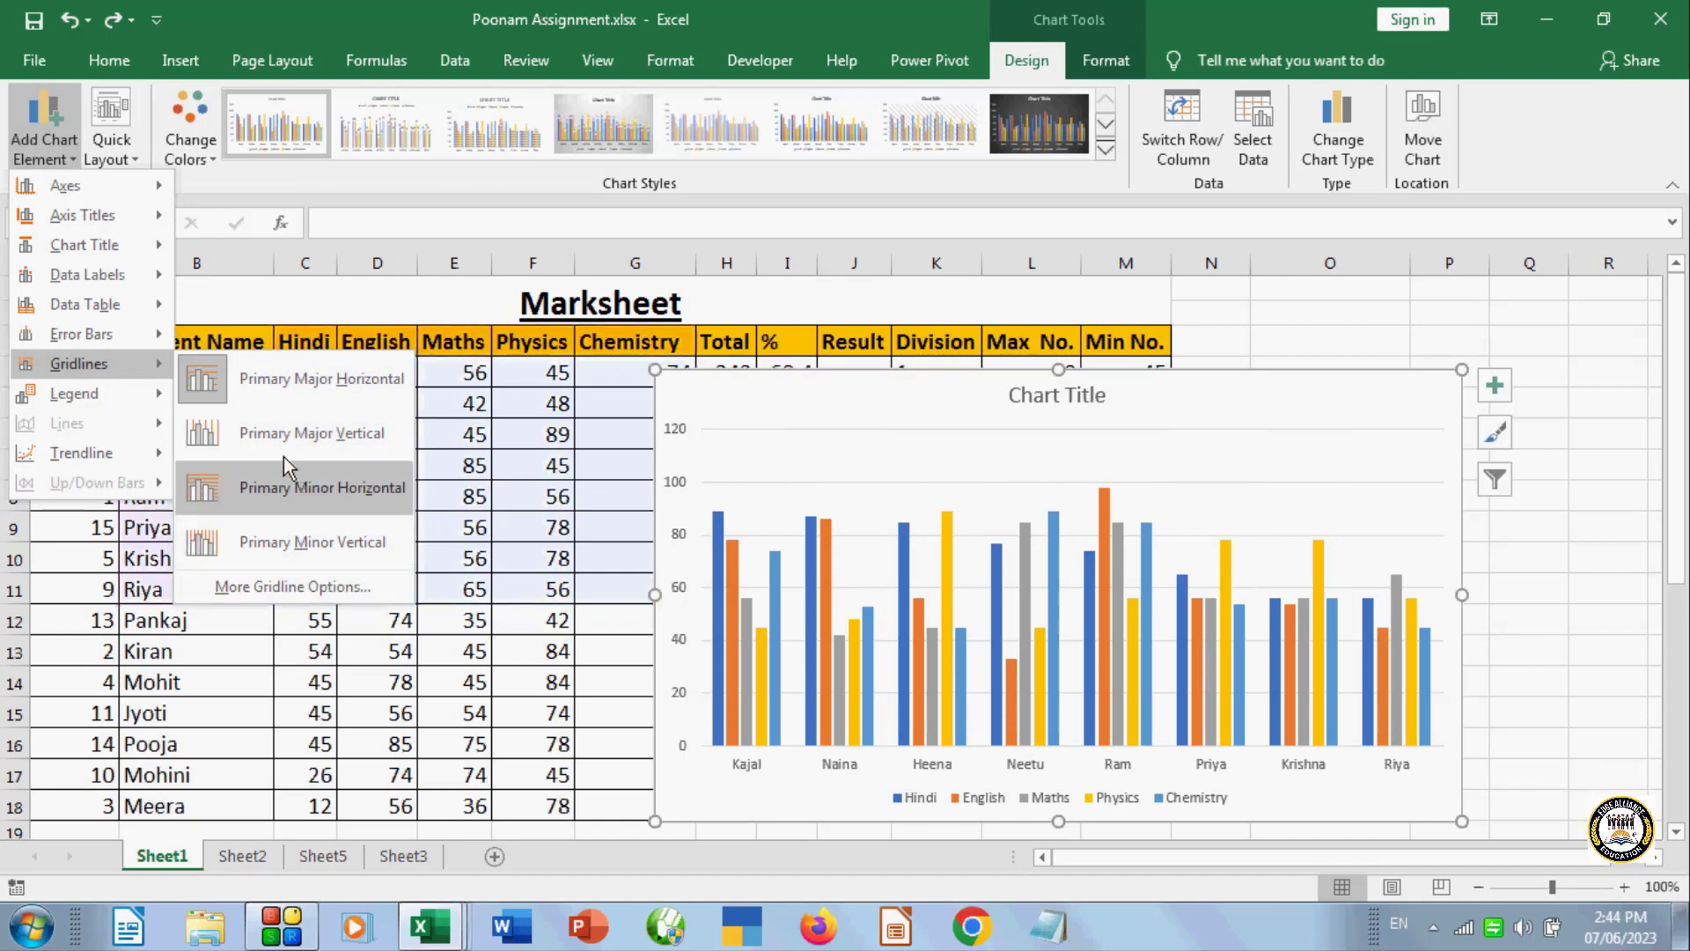
mouse_move(97, 407)
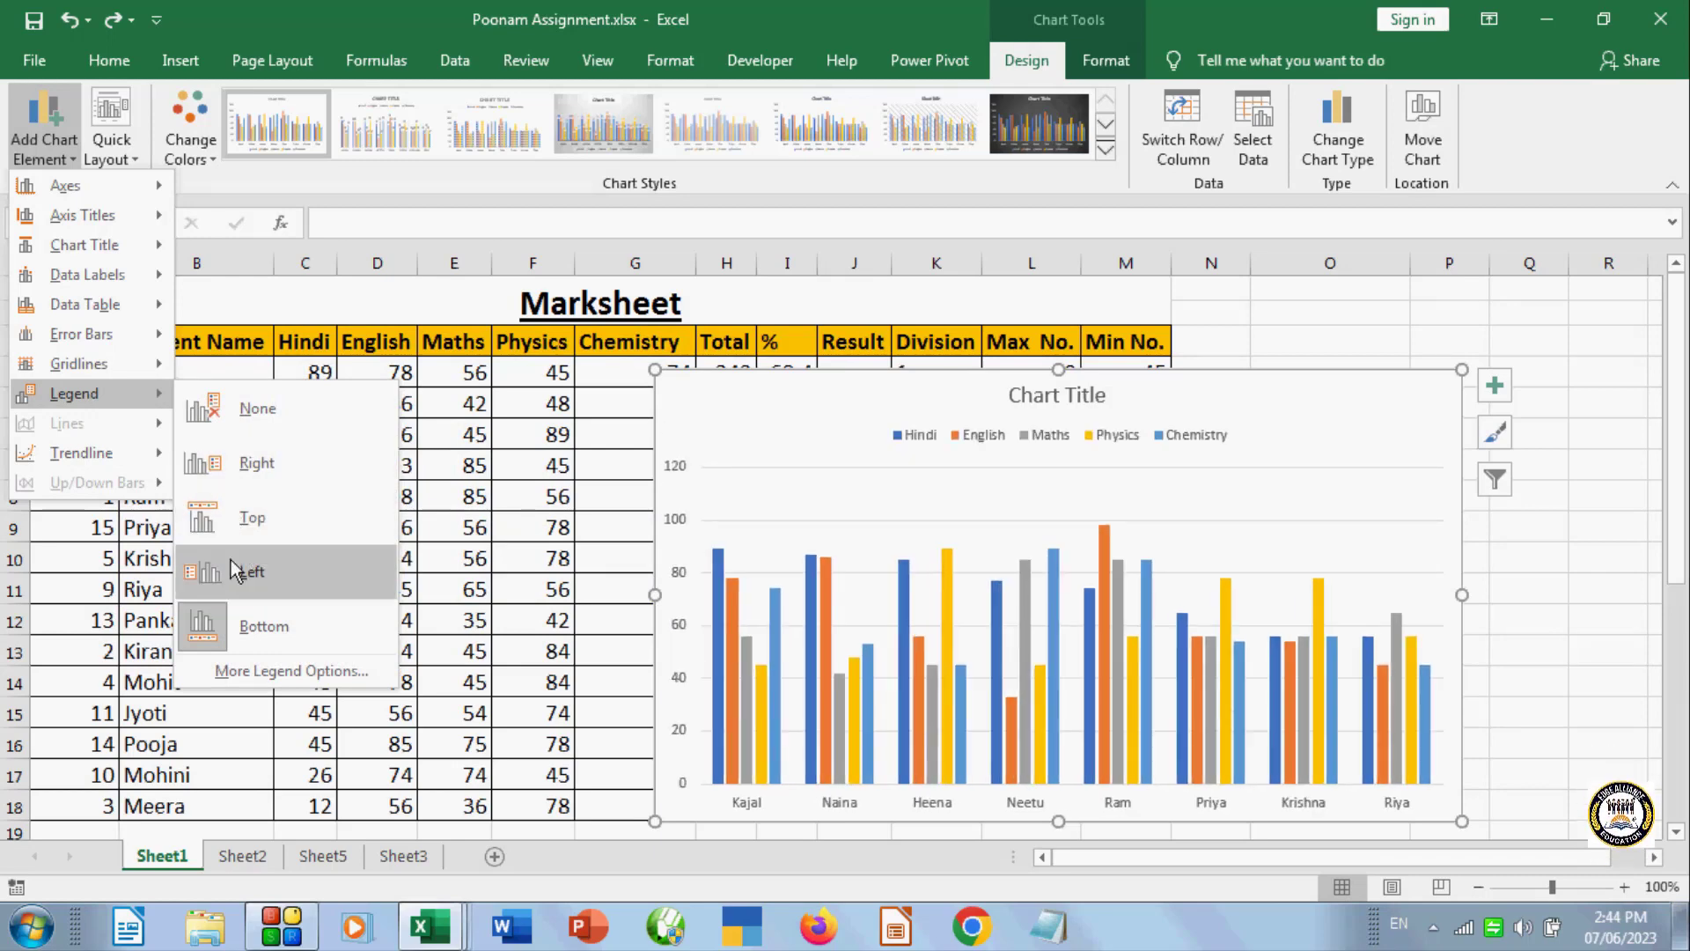
click(240, 466)
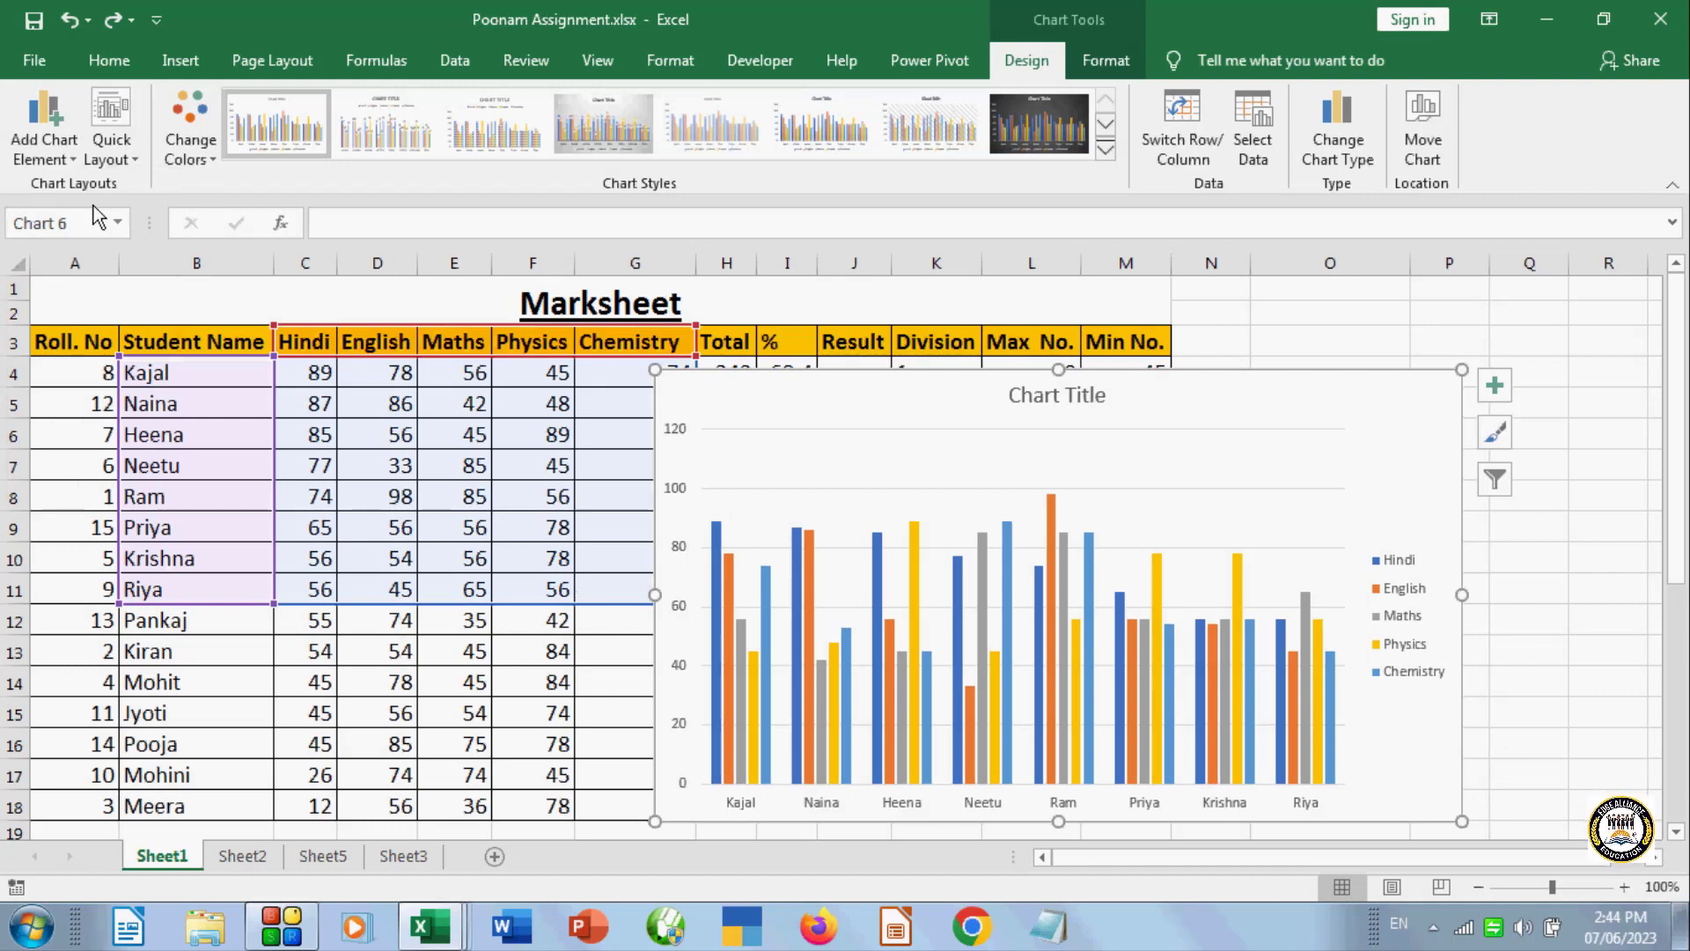
- Preview the quick layouts and the colorful and monochromatic palettes for the chart without applying any
click(128, 160)
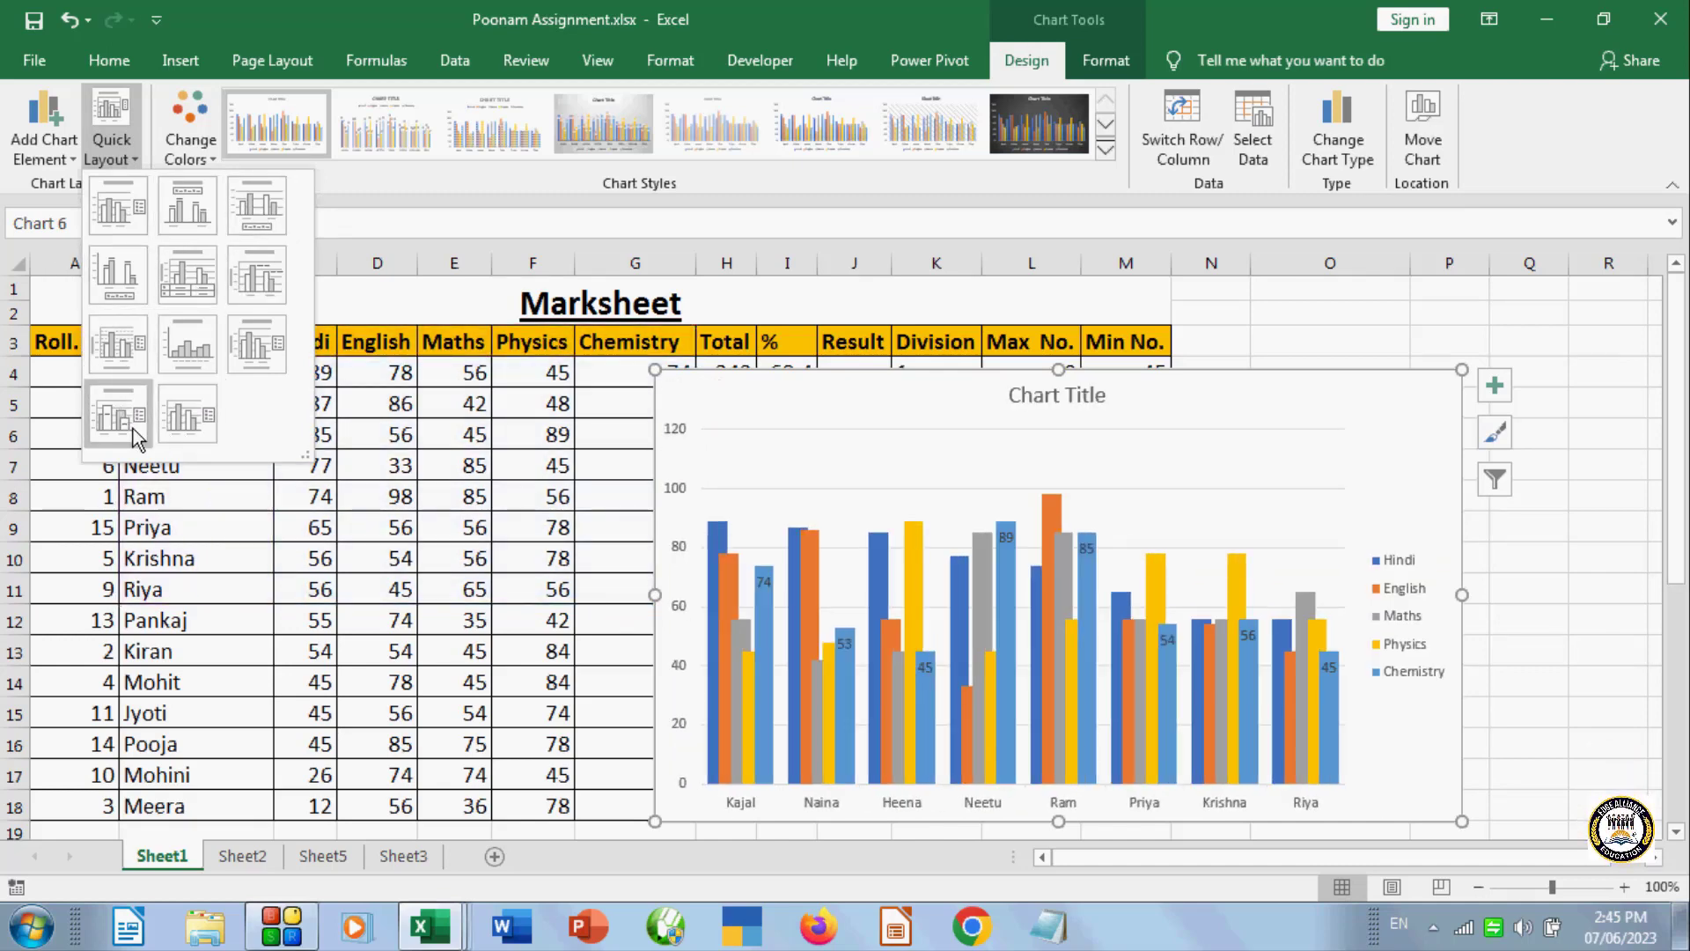
click(112, 123)
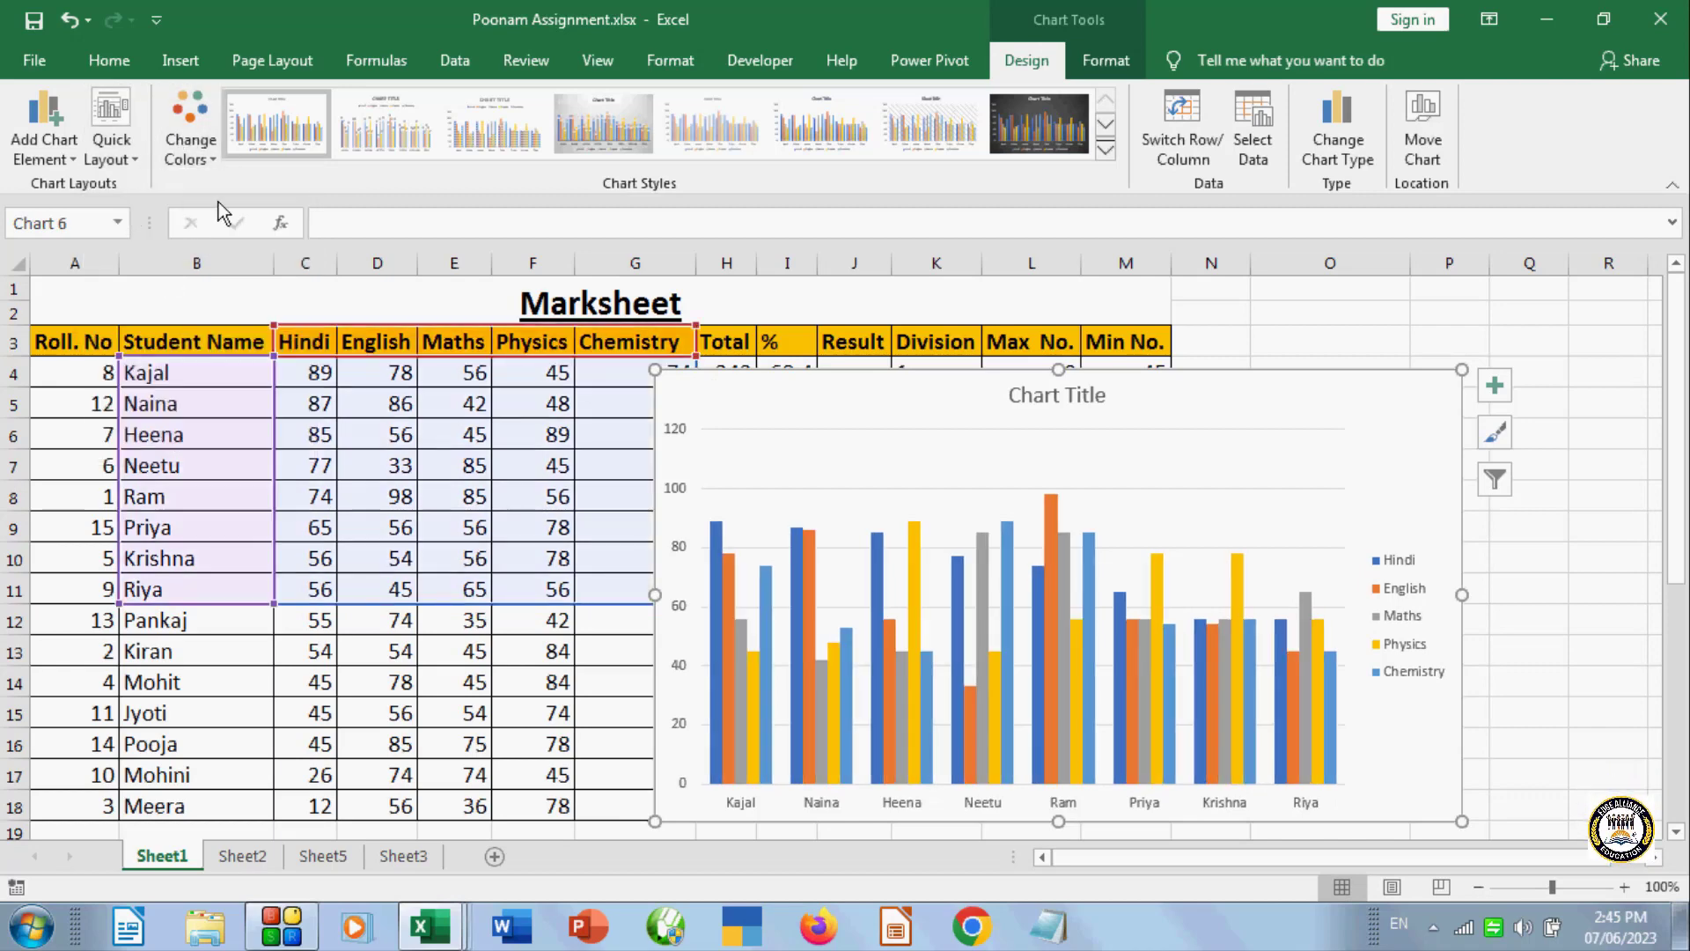
click(210, 166)
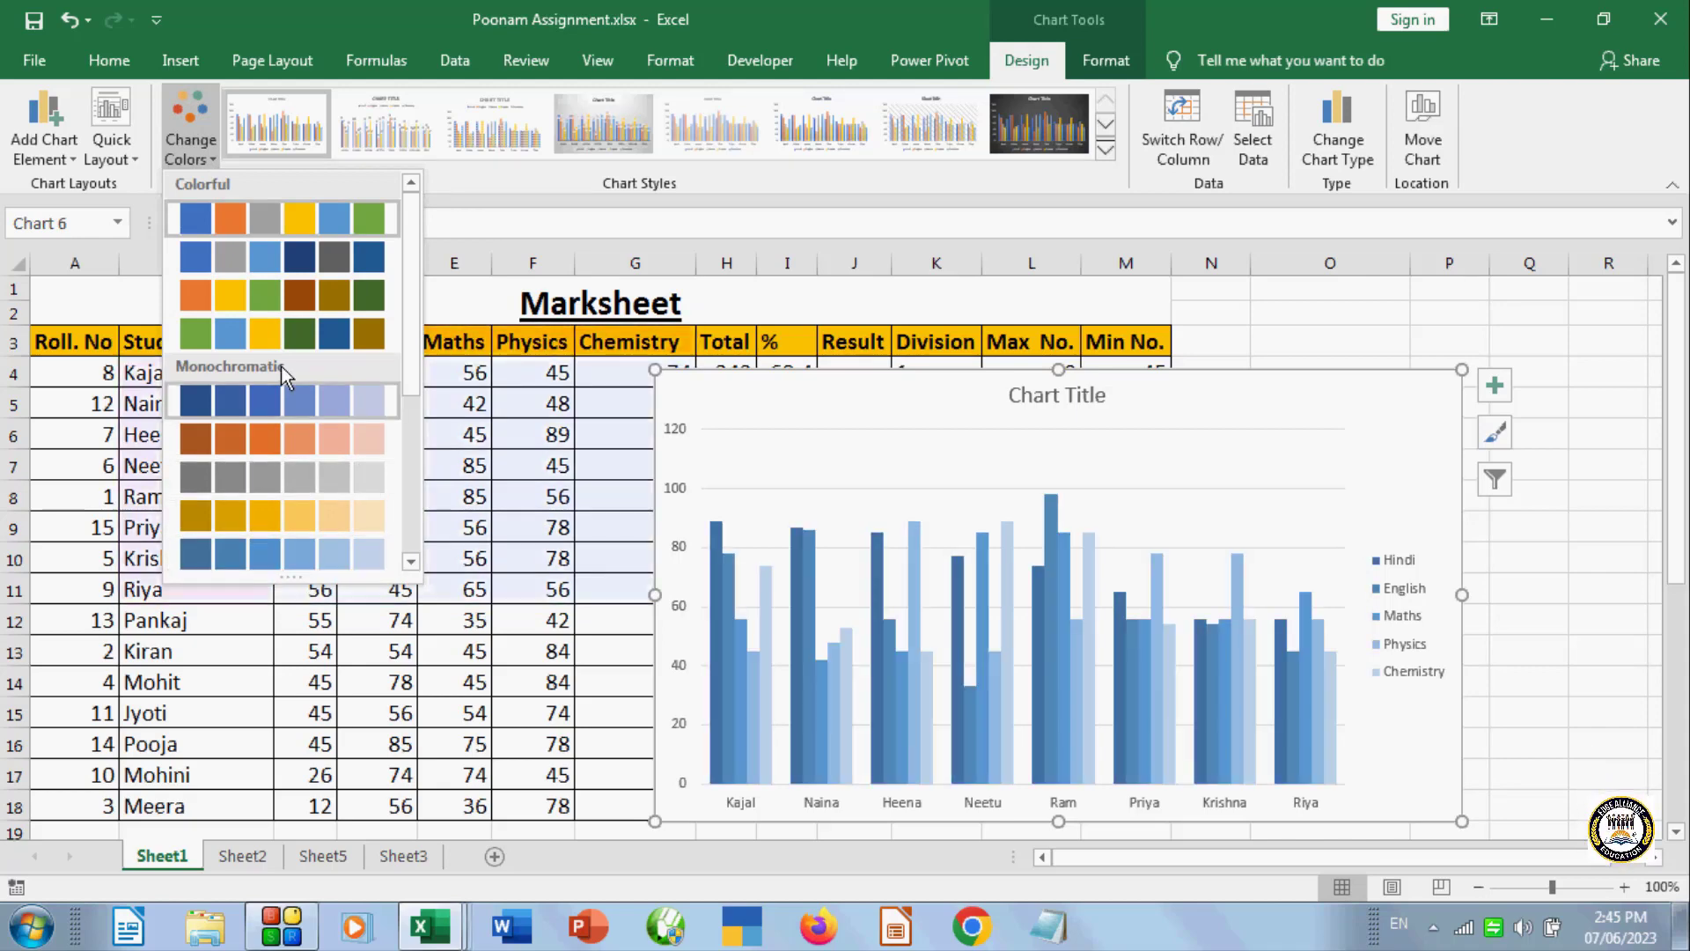
click(497, 216)
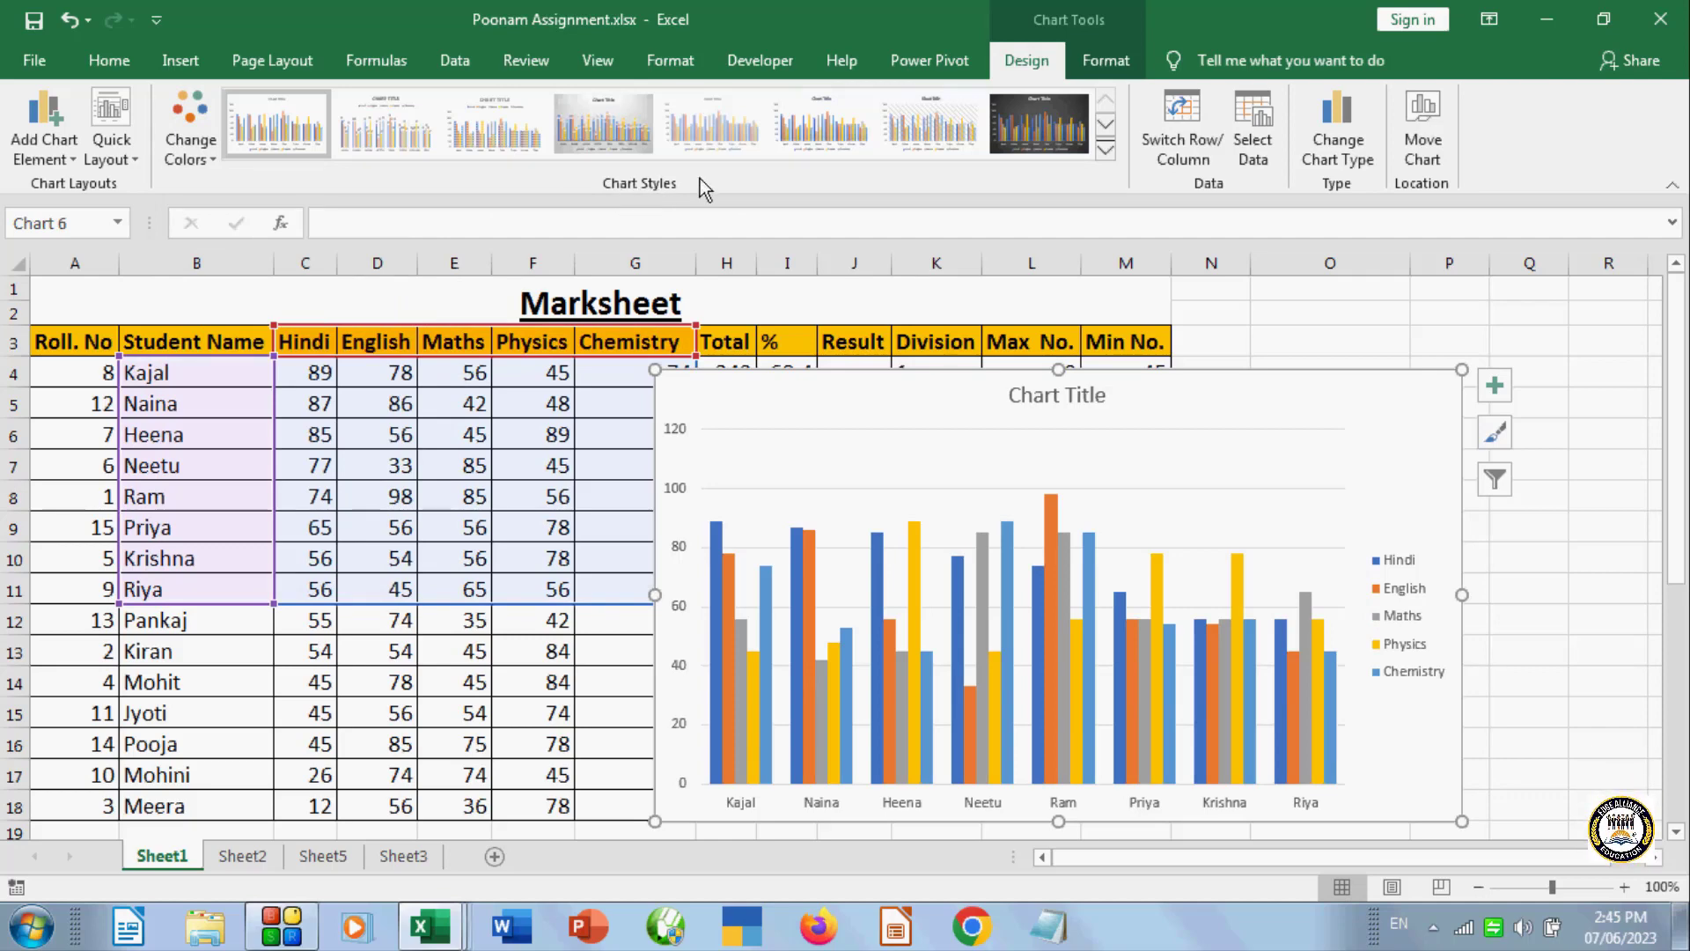
- Try the dark chart style with outlined columns from the expanded style gallery and undo it
scroll(1189, 278, down, 1)
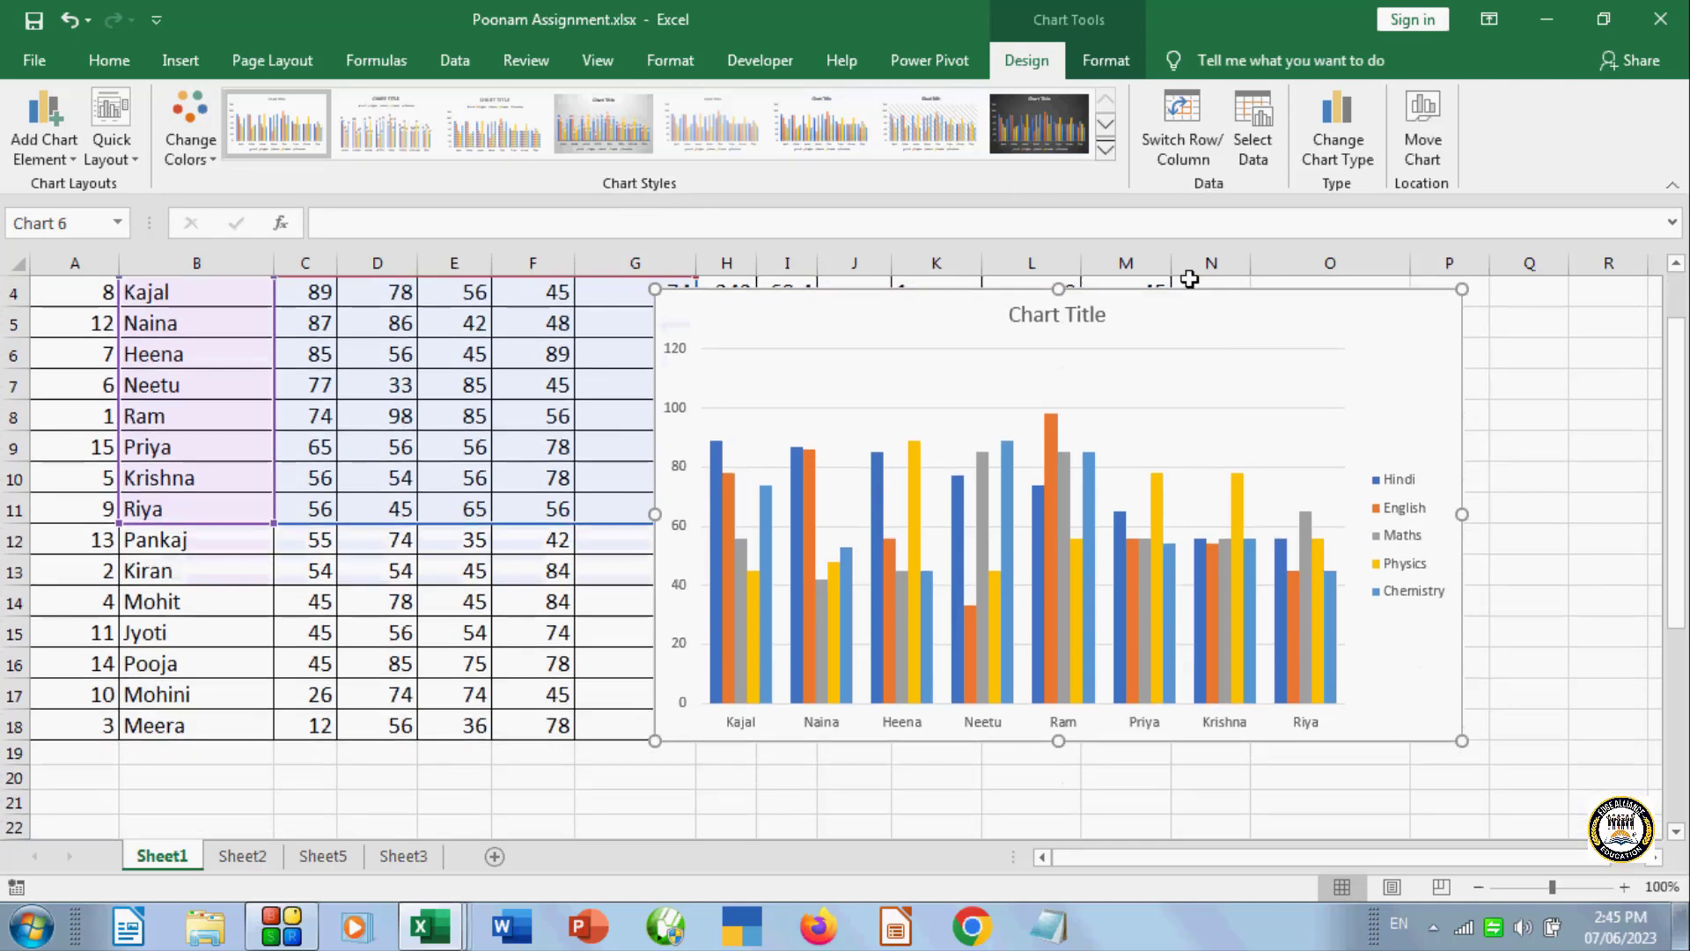
click(1107, 150)
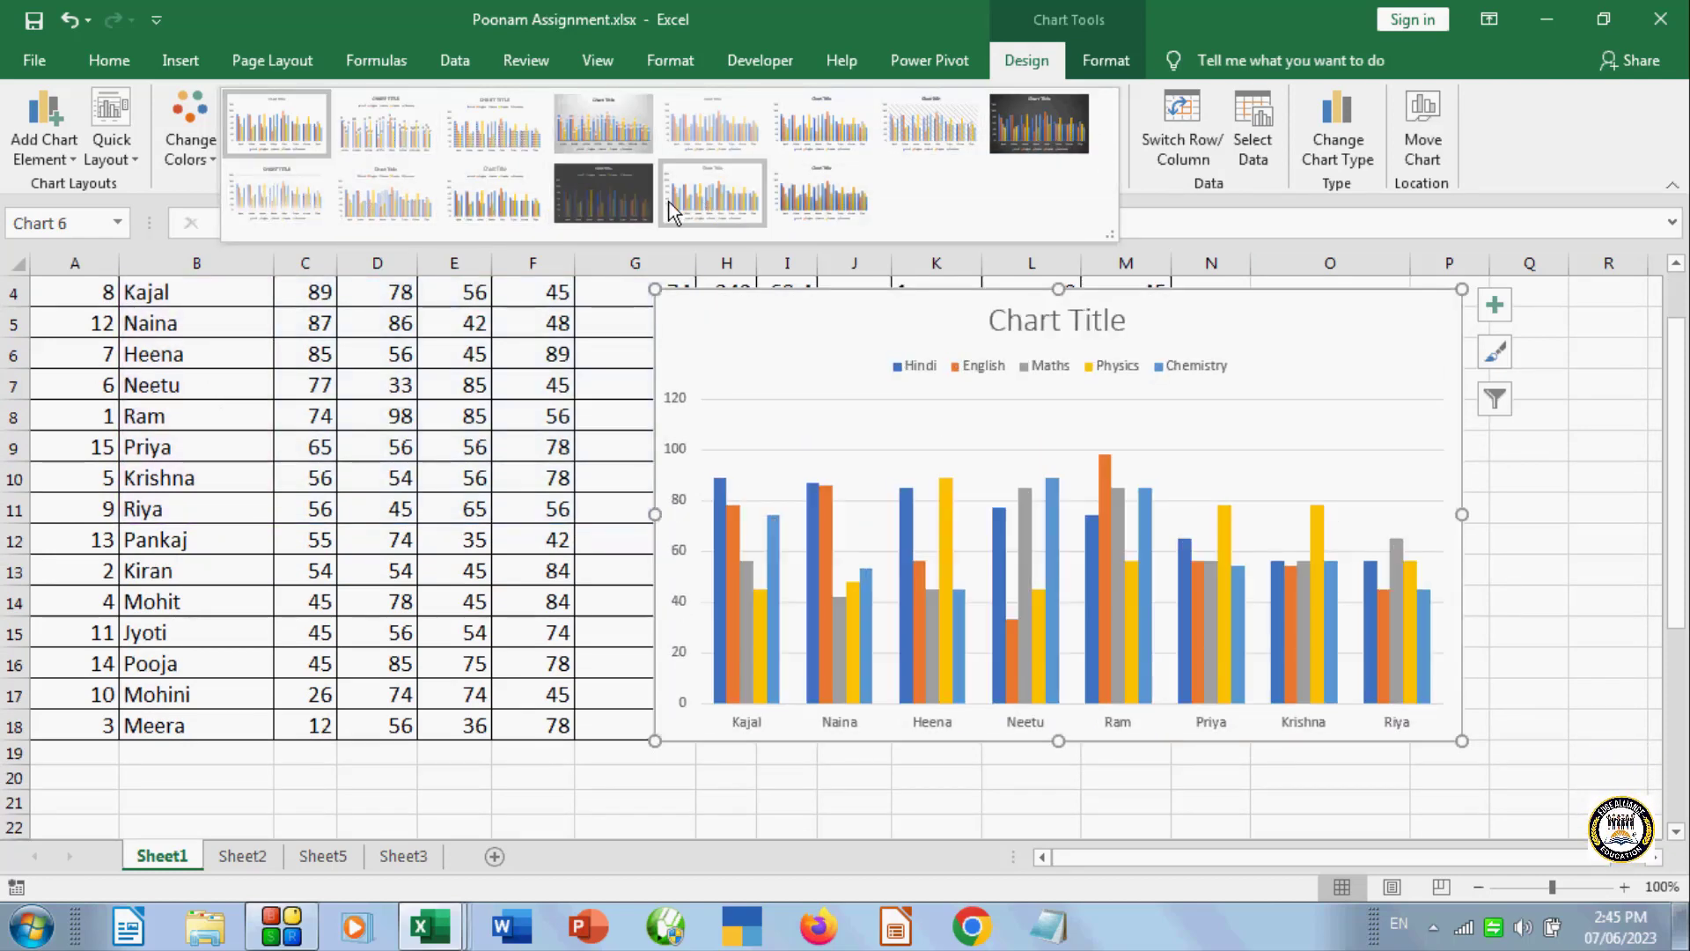
click(615, 203)
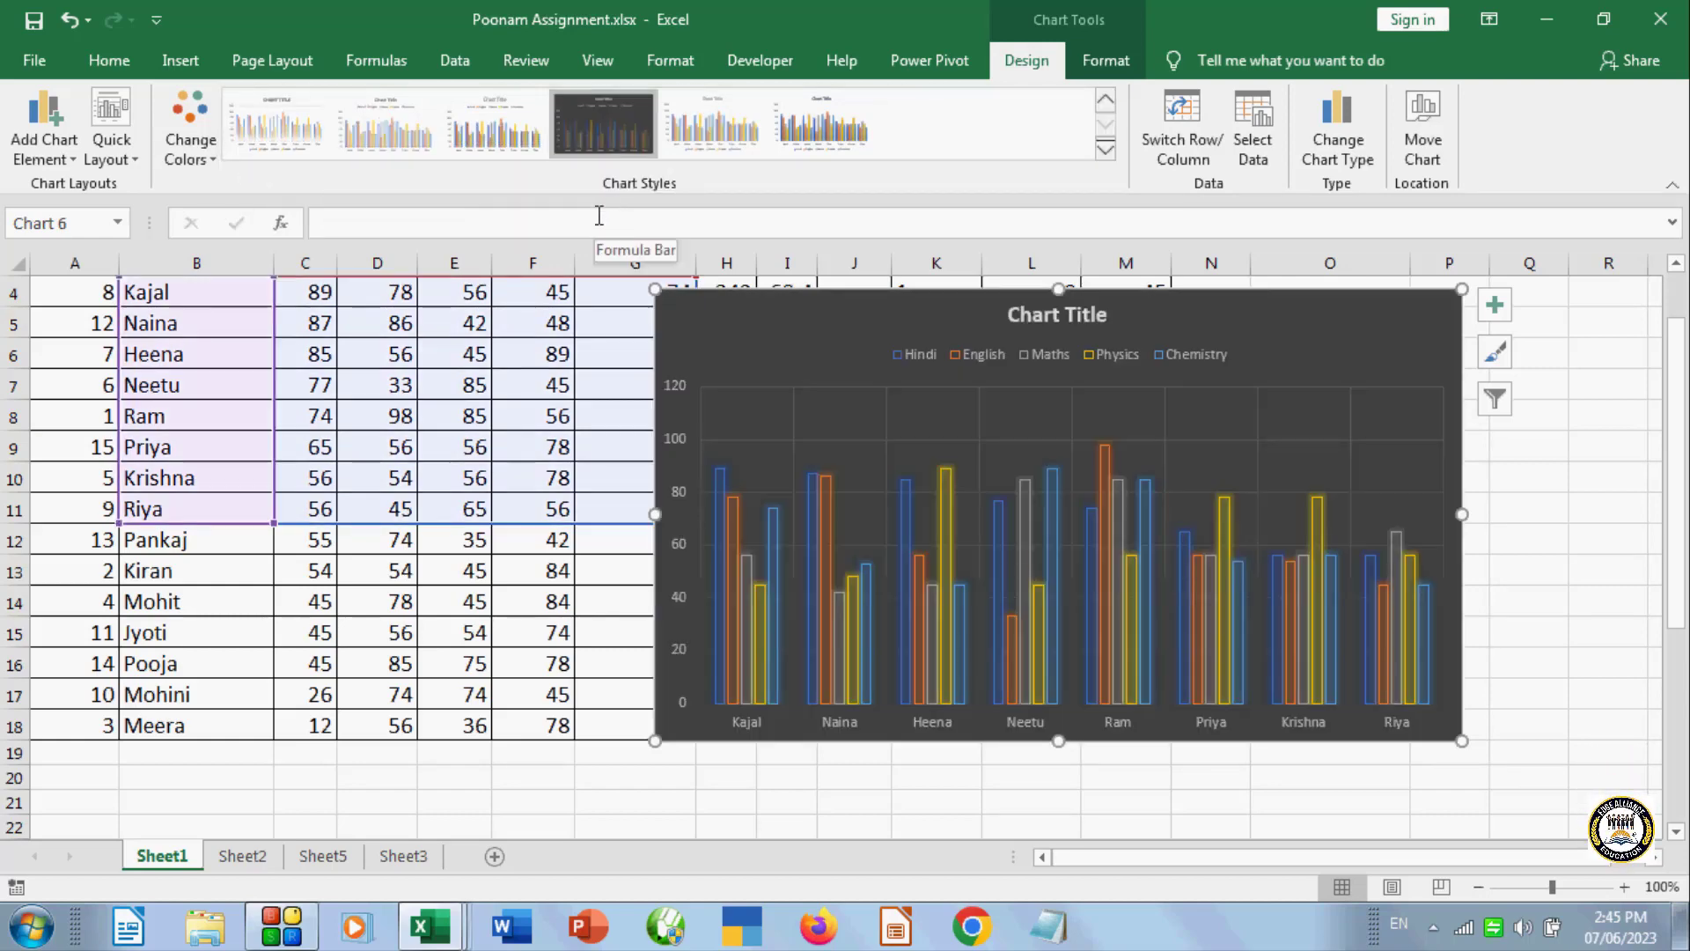
key(ctrl+z)
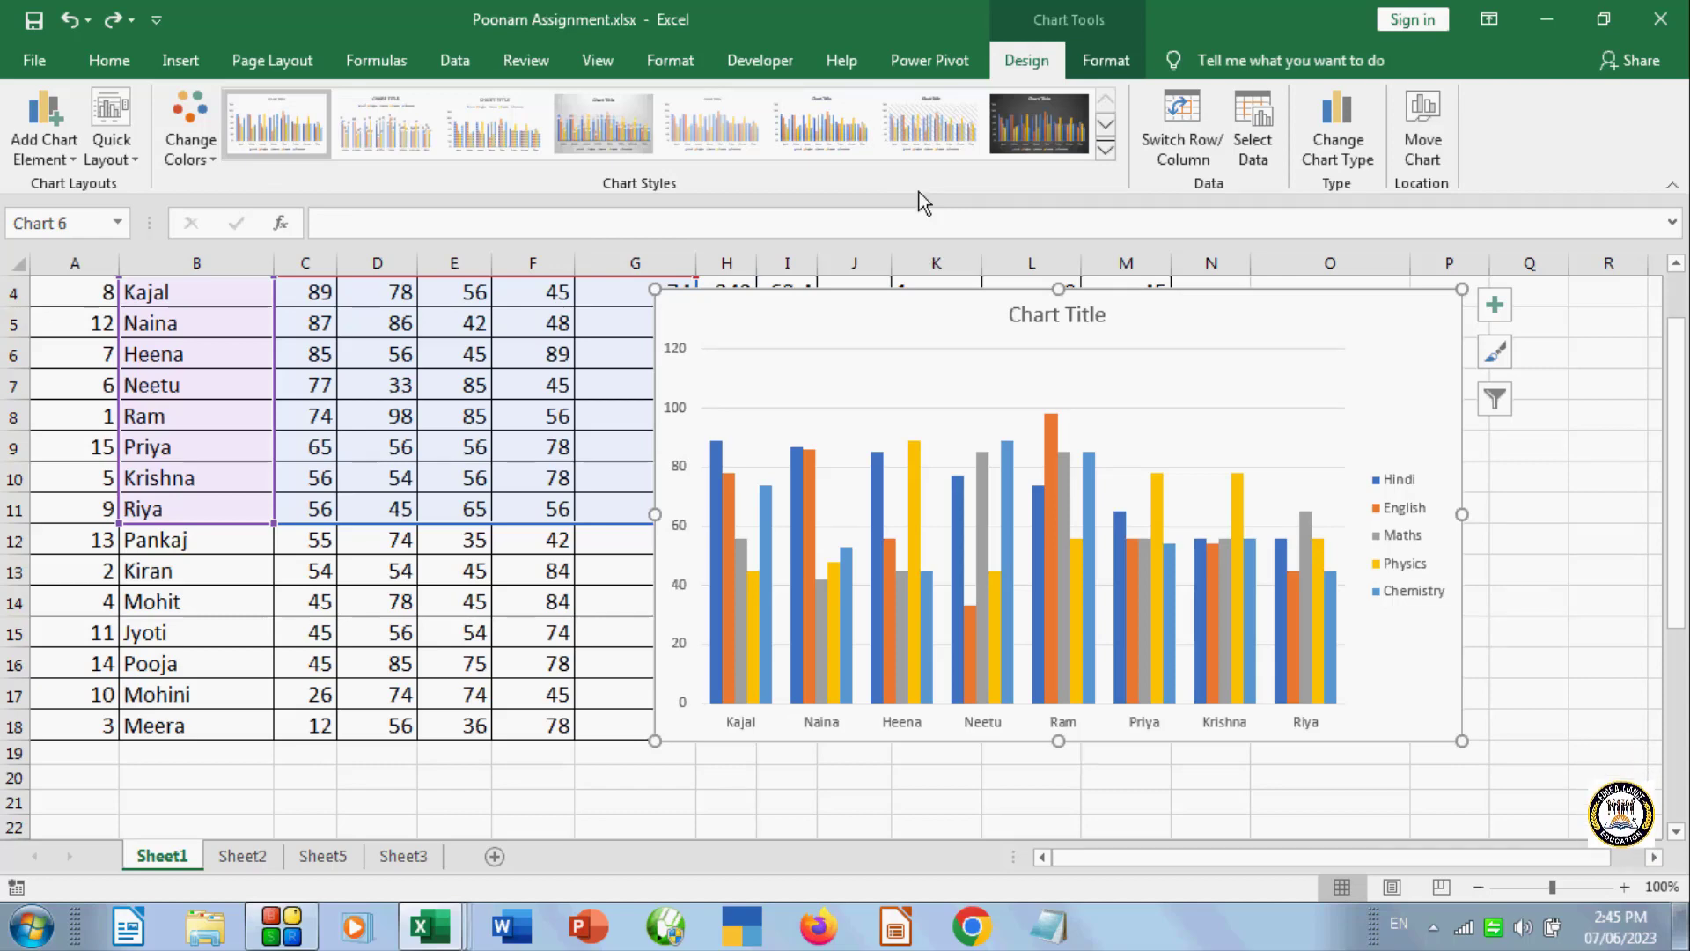
- Switch the chart's rows and columns back and forth, ending with subjects along the horizontal axis and students in the legend
click(1182, 150)
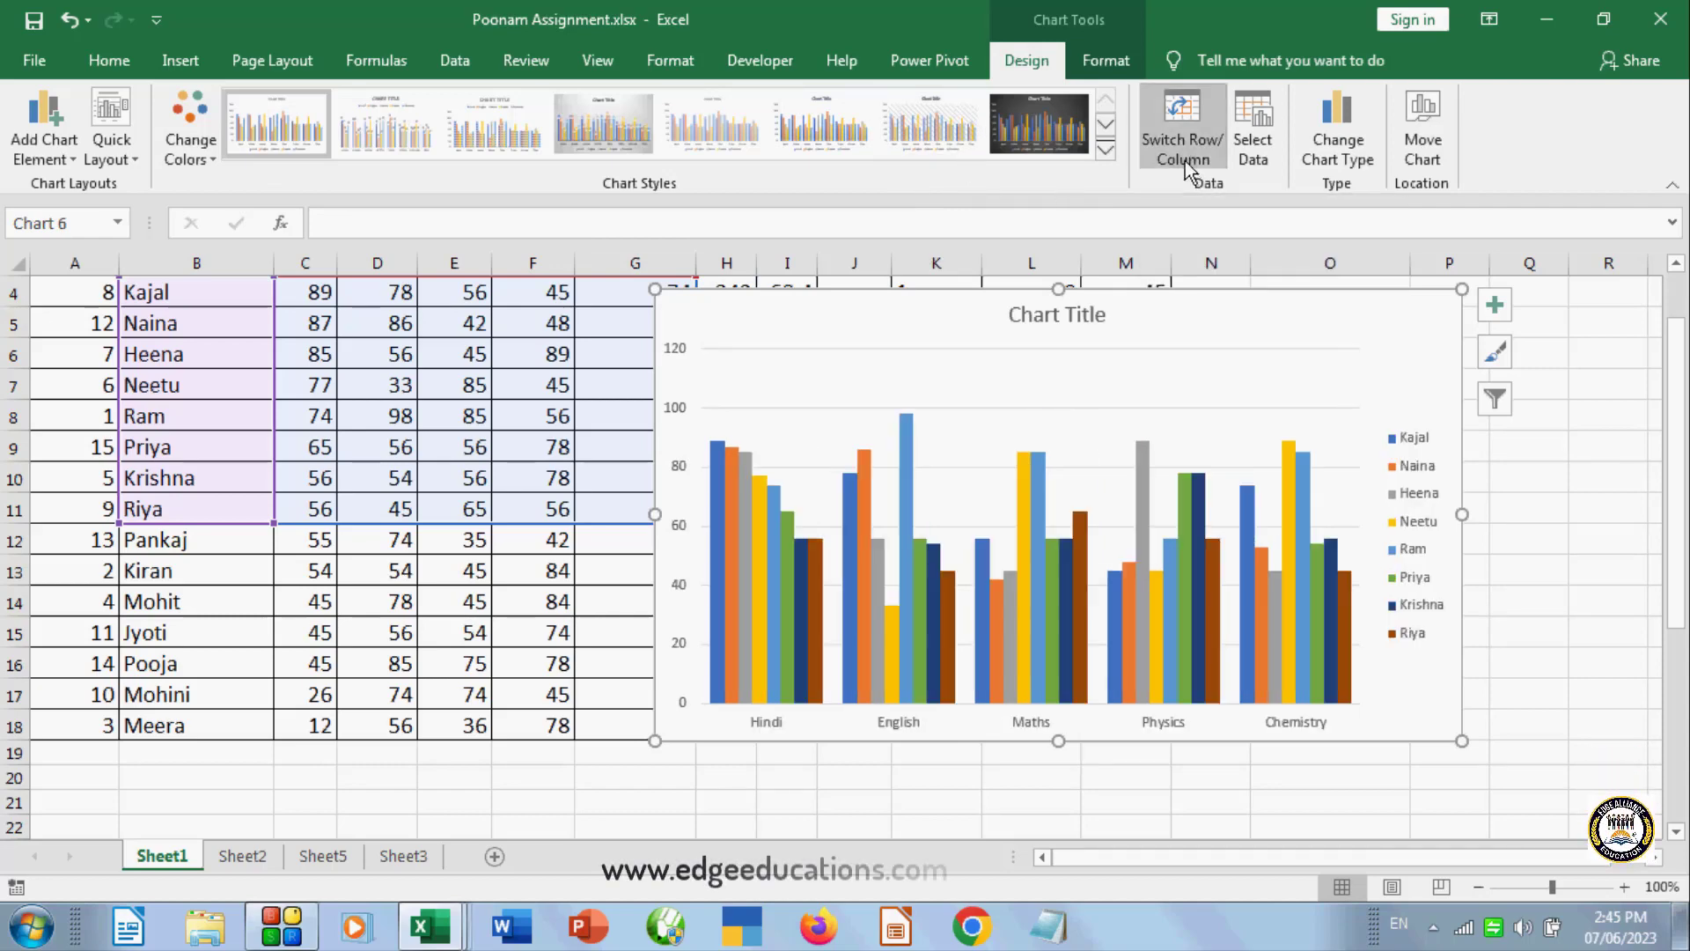
click(1186, 163)
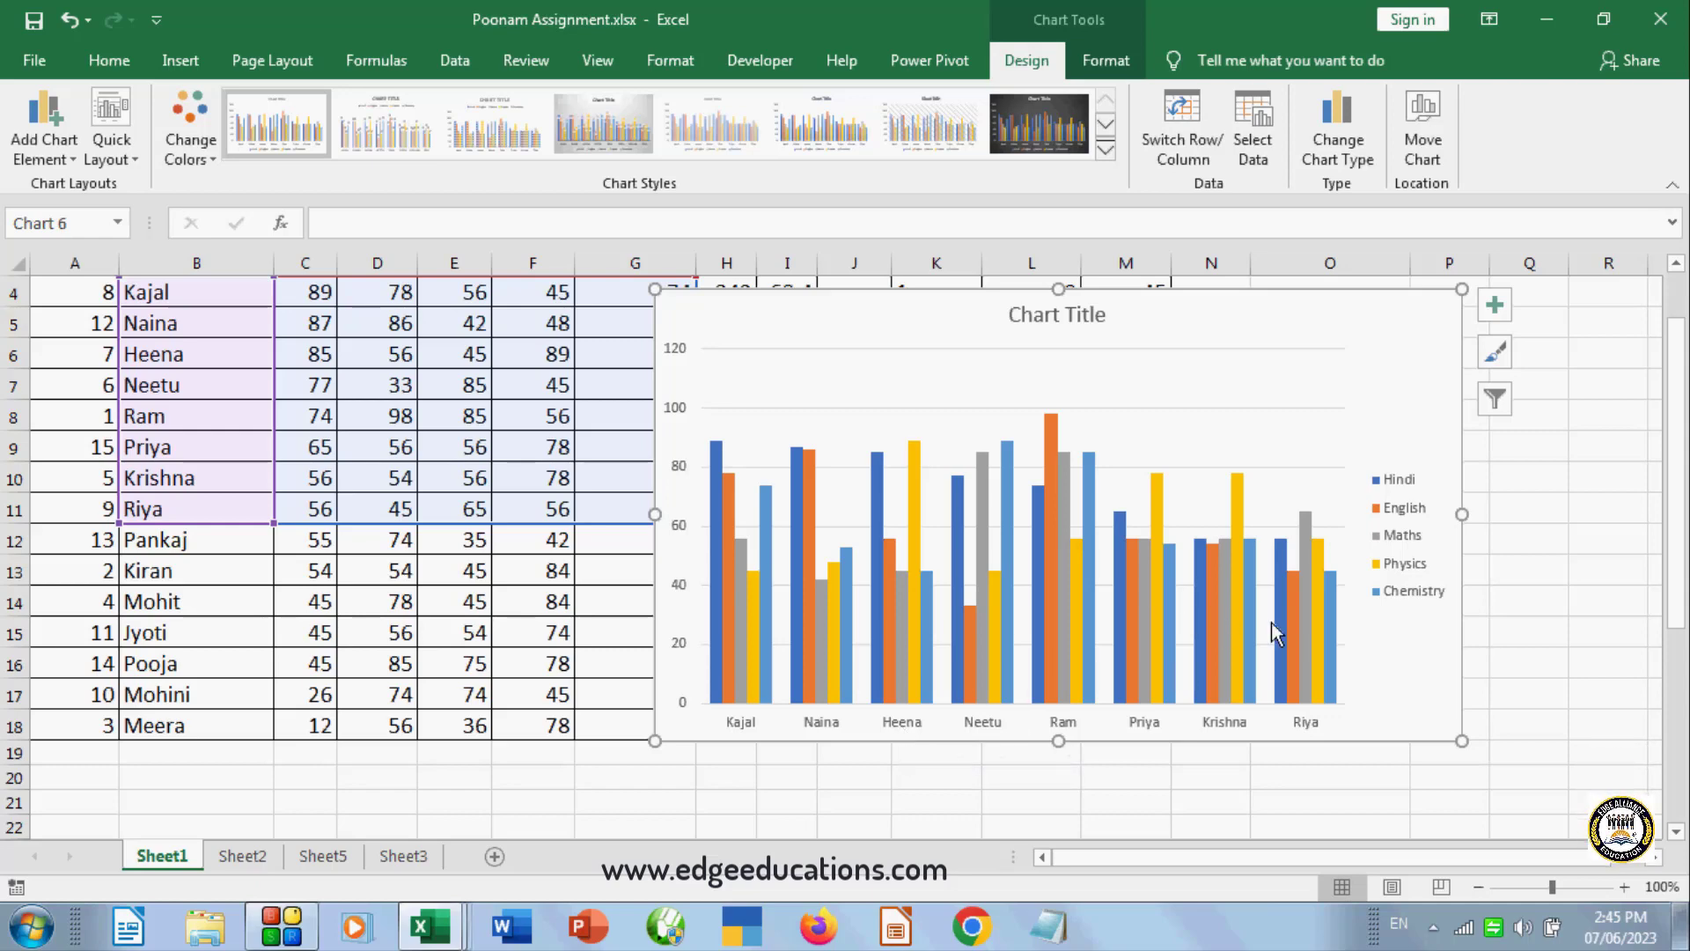
click(1182, 144)
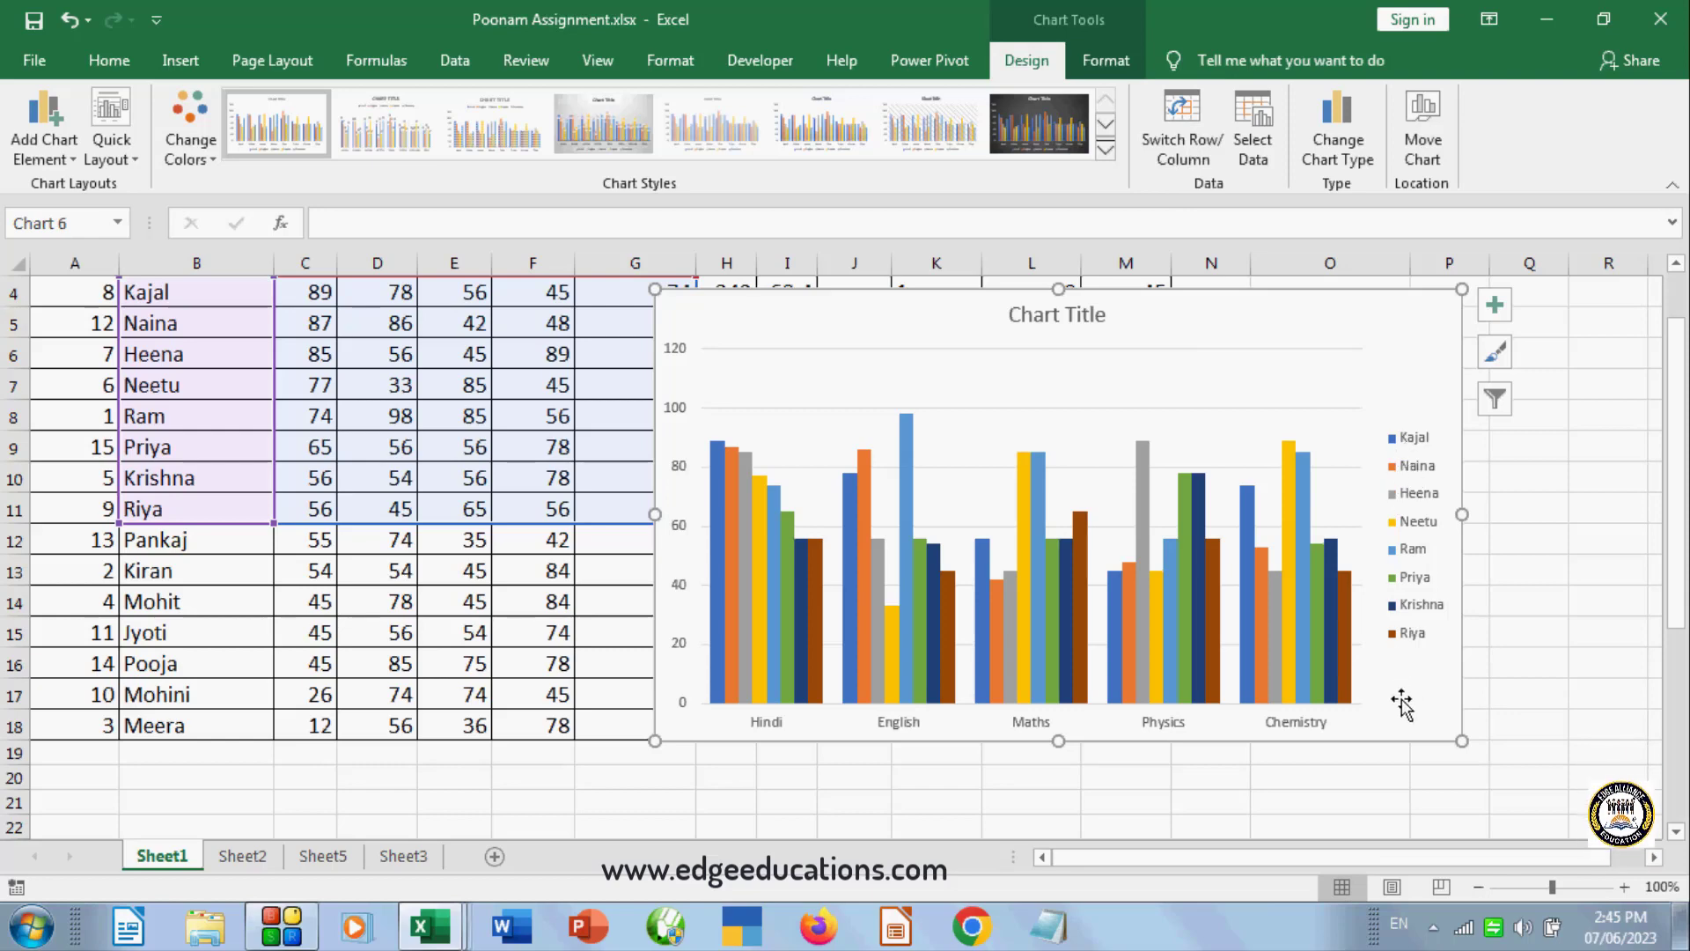
scroll(324, 464, up, 1)
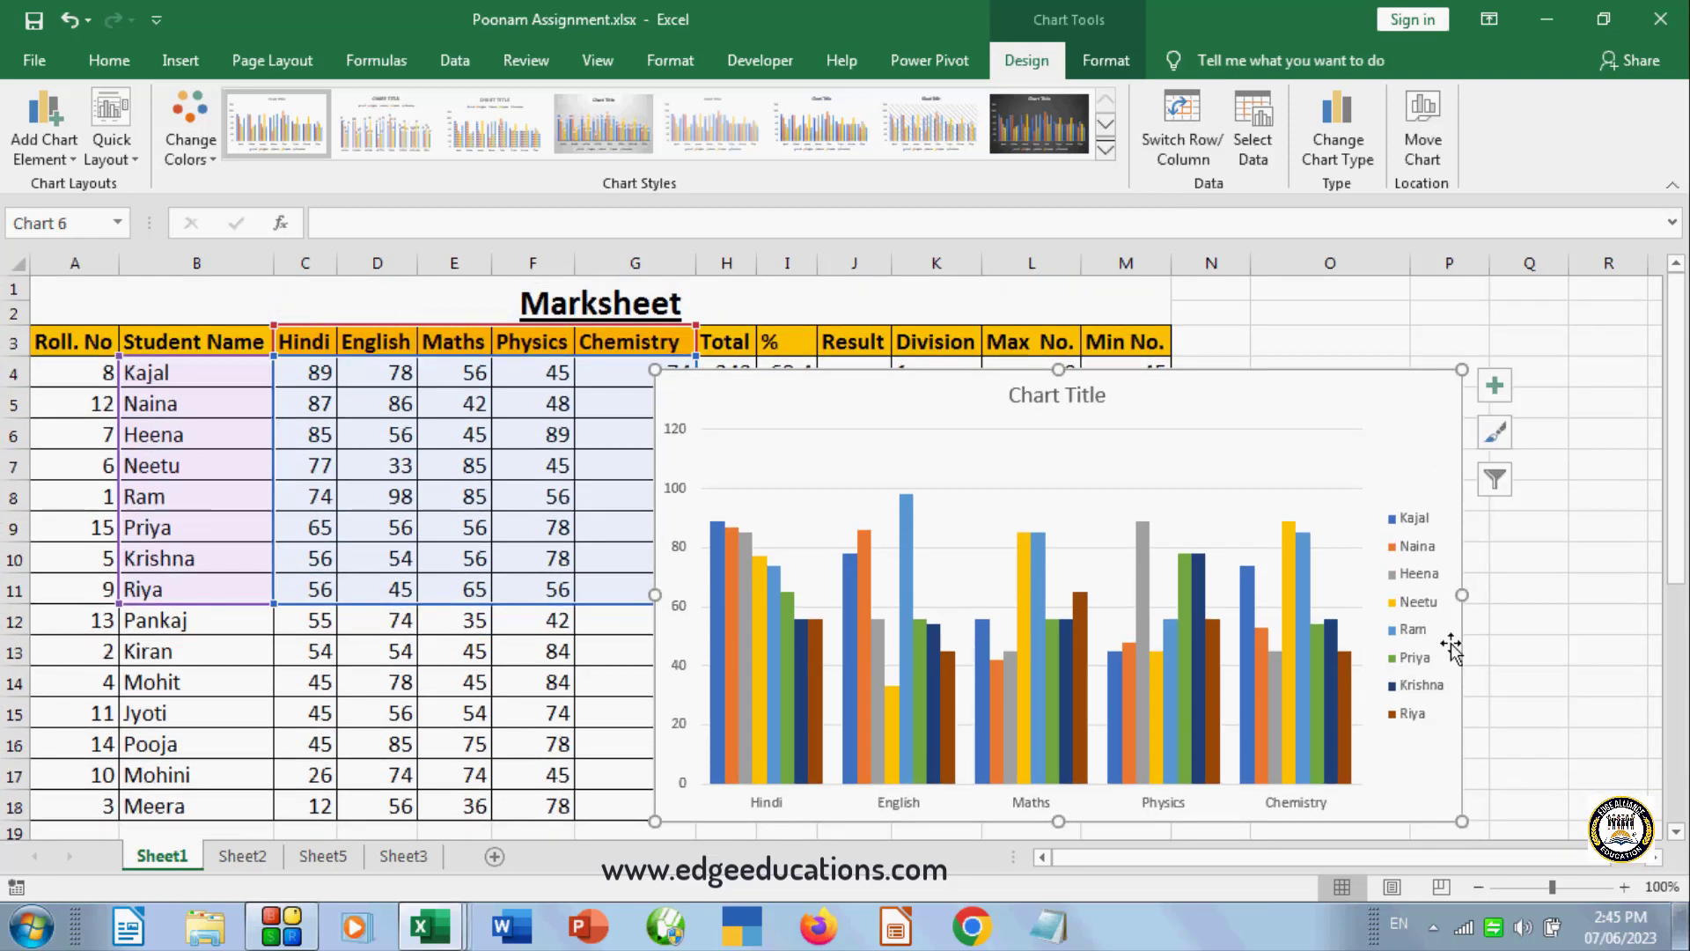
scroll(1435, 660, down, 1)
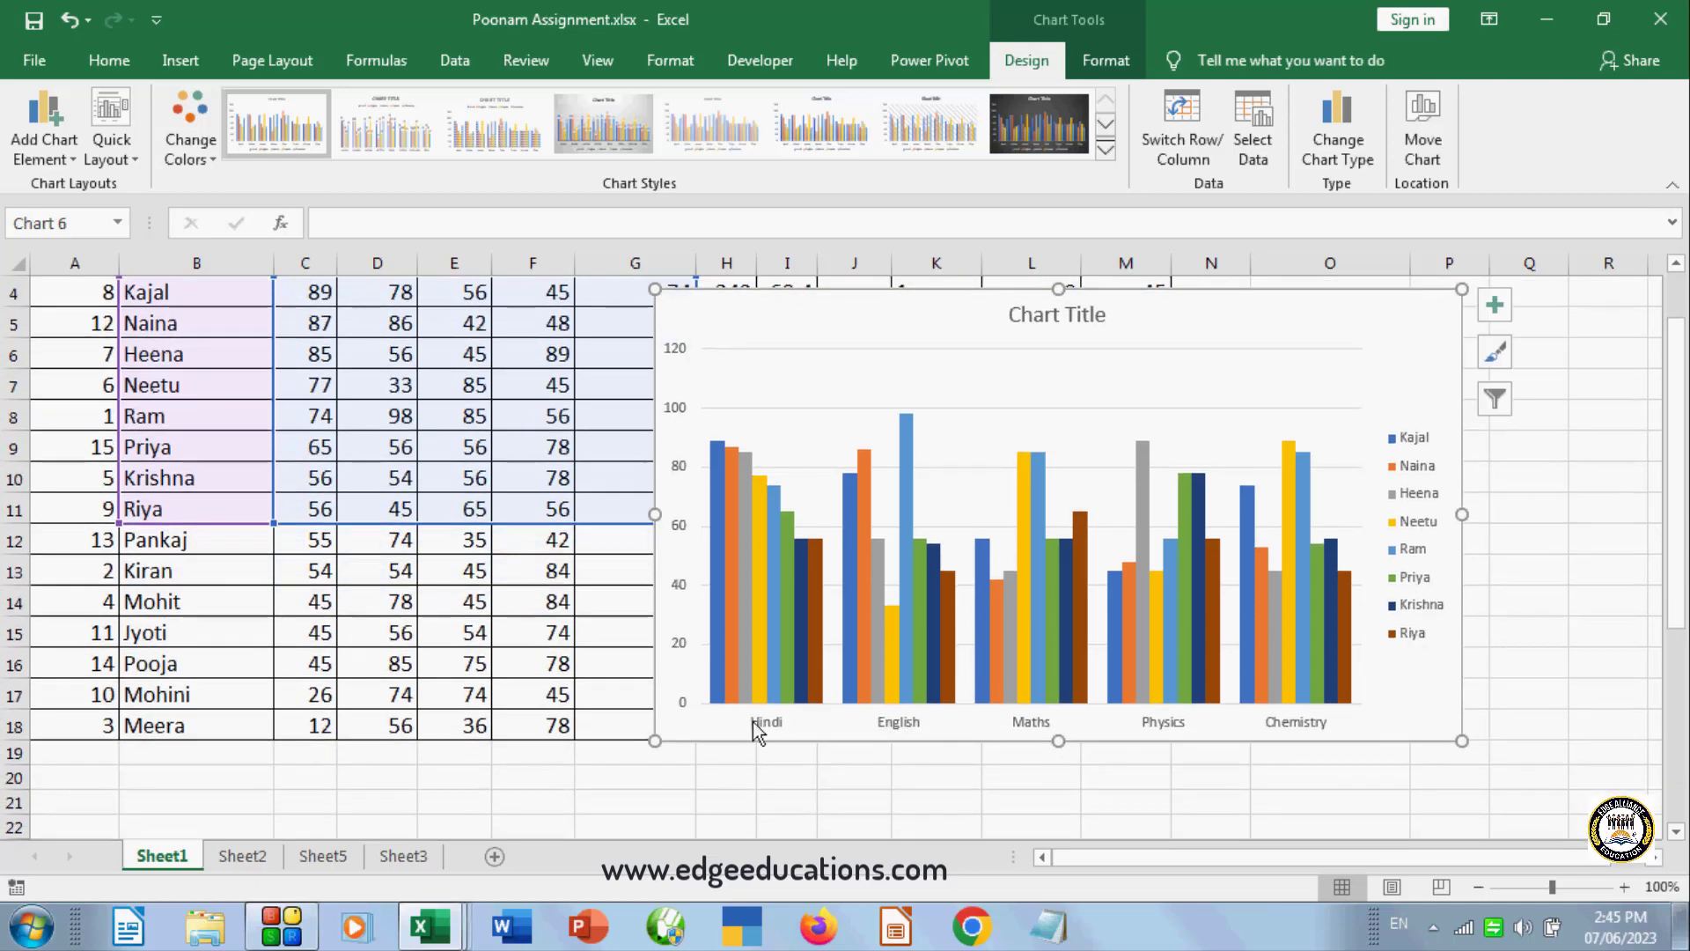
scroll(921, 605, up, 1)
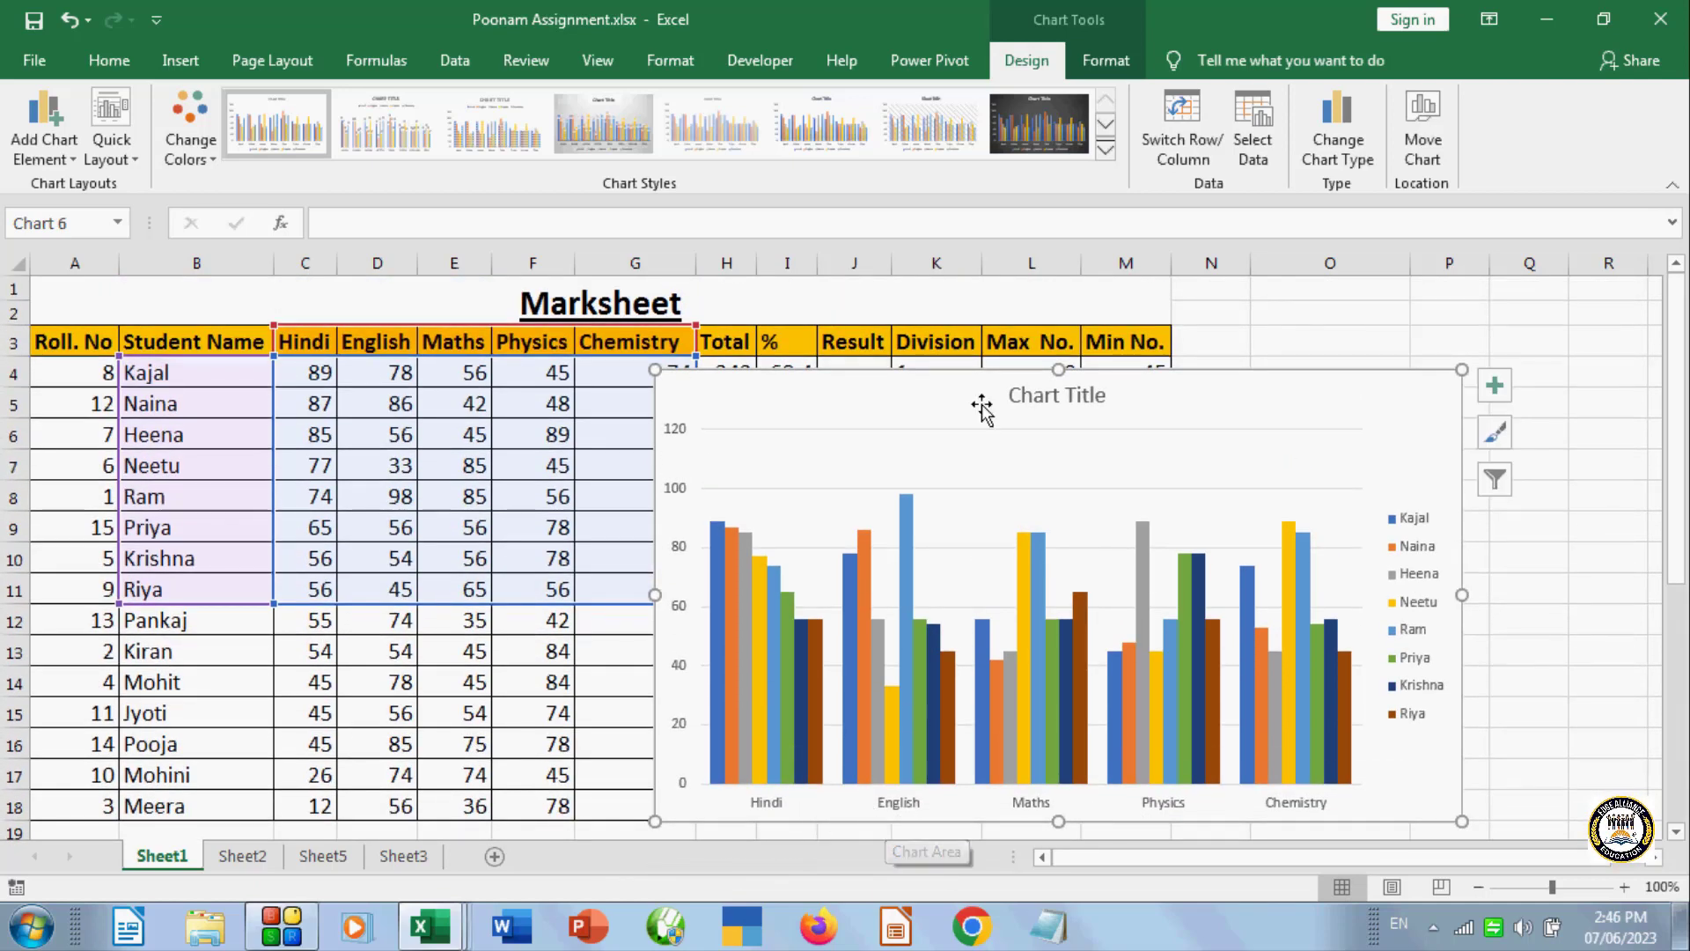
click(1206, 120)
click(1180, 130)
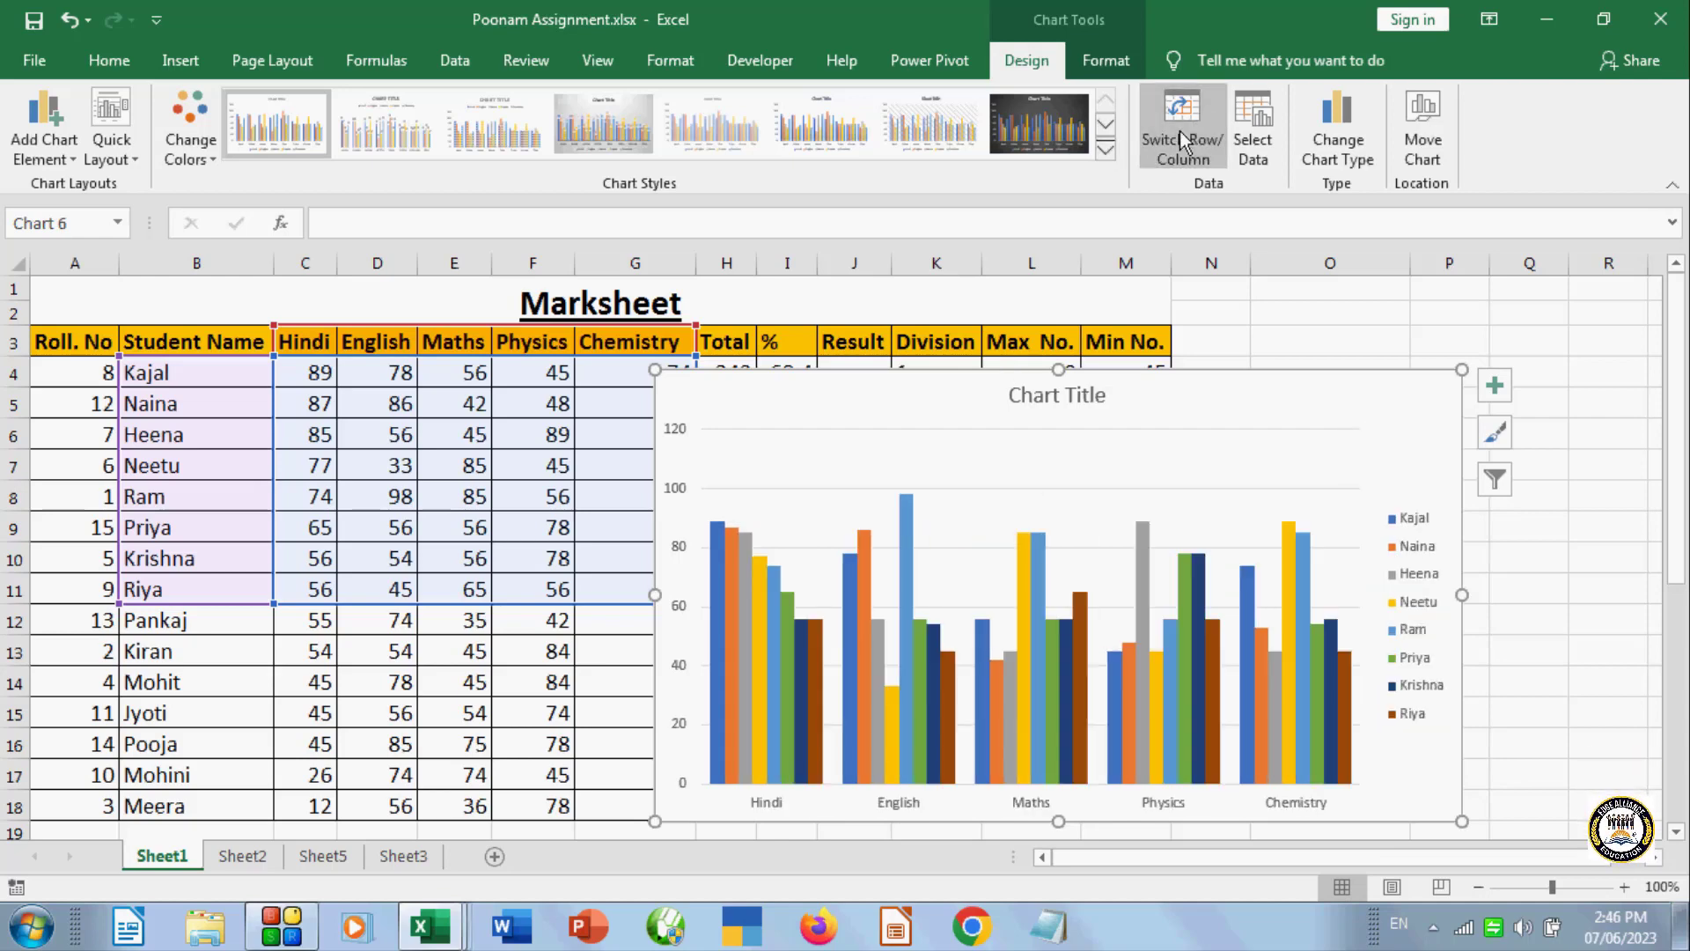
- Switch the chart's rows and columns so students run along the horizontal axis, and shift the chart slightly right
click(1180, 130)
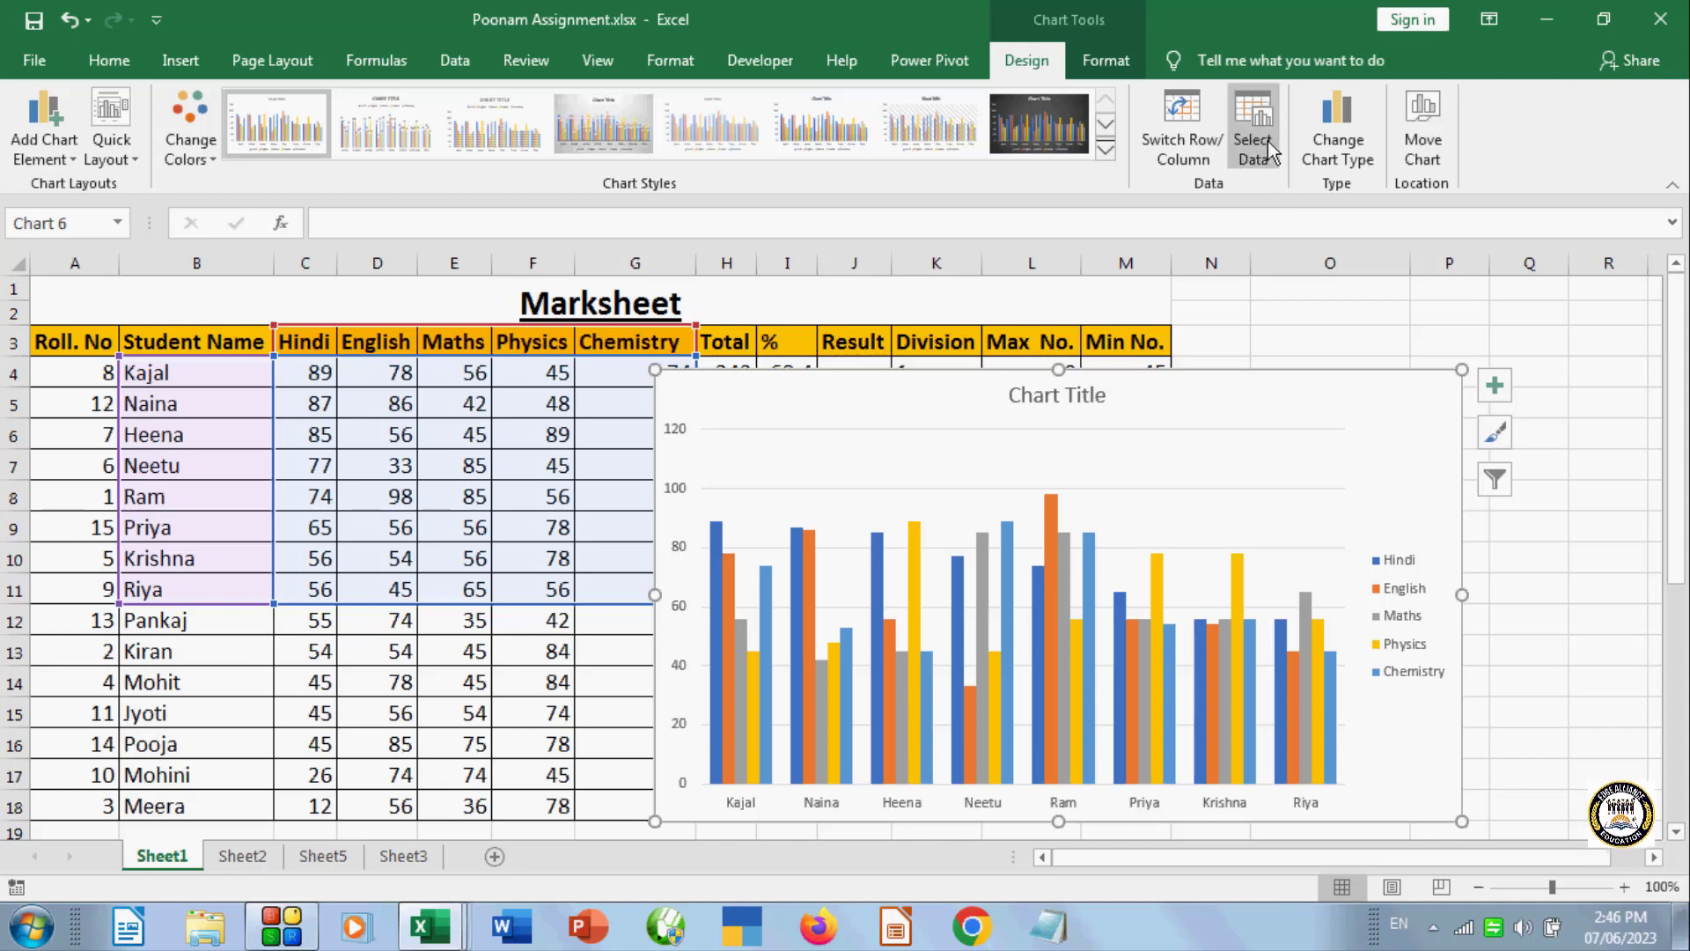
scroll(1253, 291, down, 1)
drag(971, 333, 995, 332)
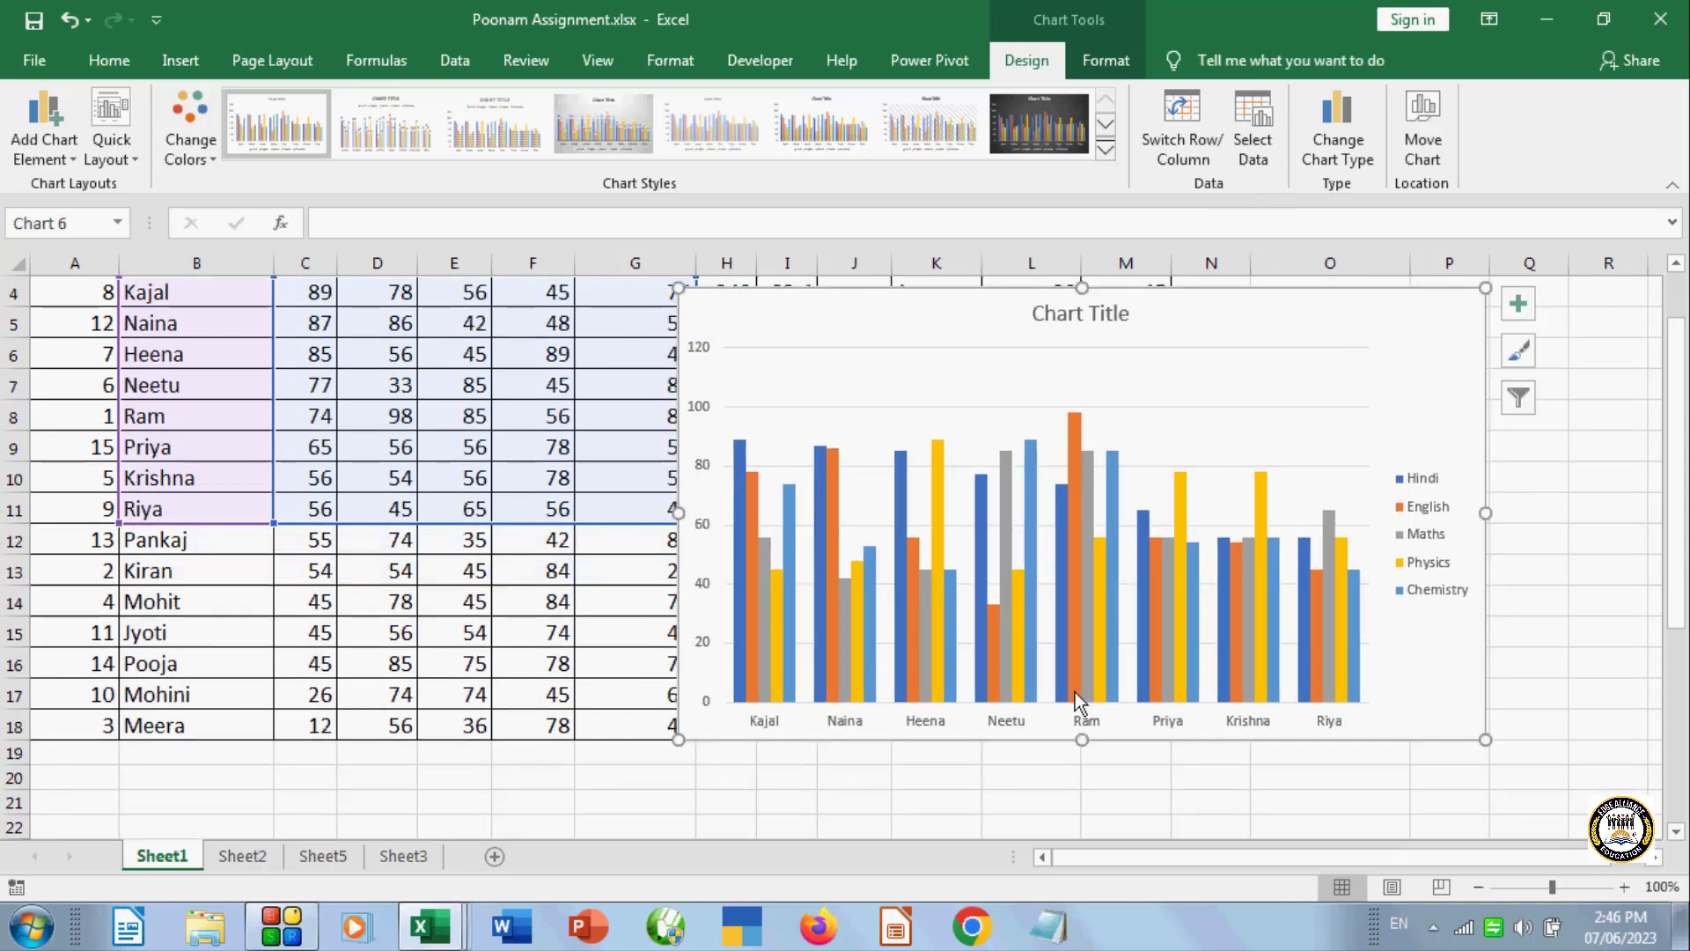
scroll(464, 468, up, 1)
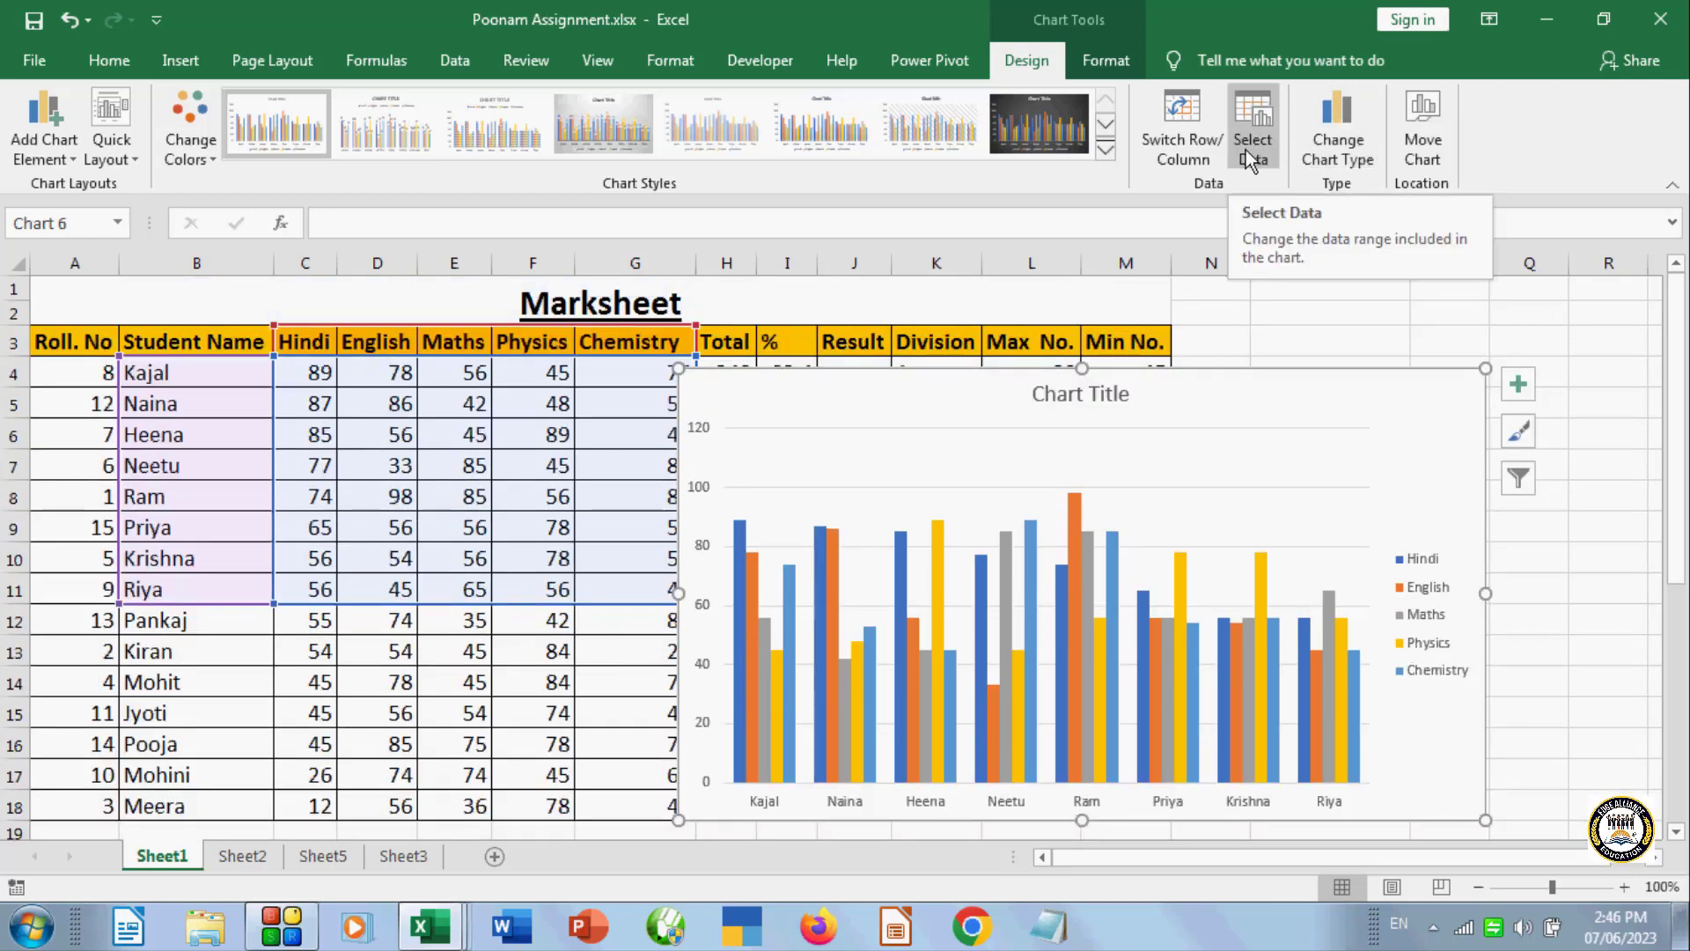
- Try shifting the chart title to the right and undo the move
click(1087, 395)
drag(1087, 394, 1171, 384)
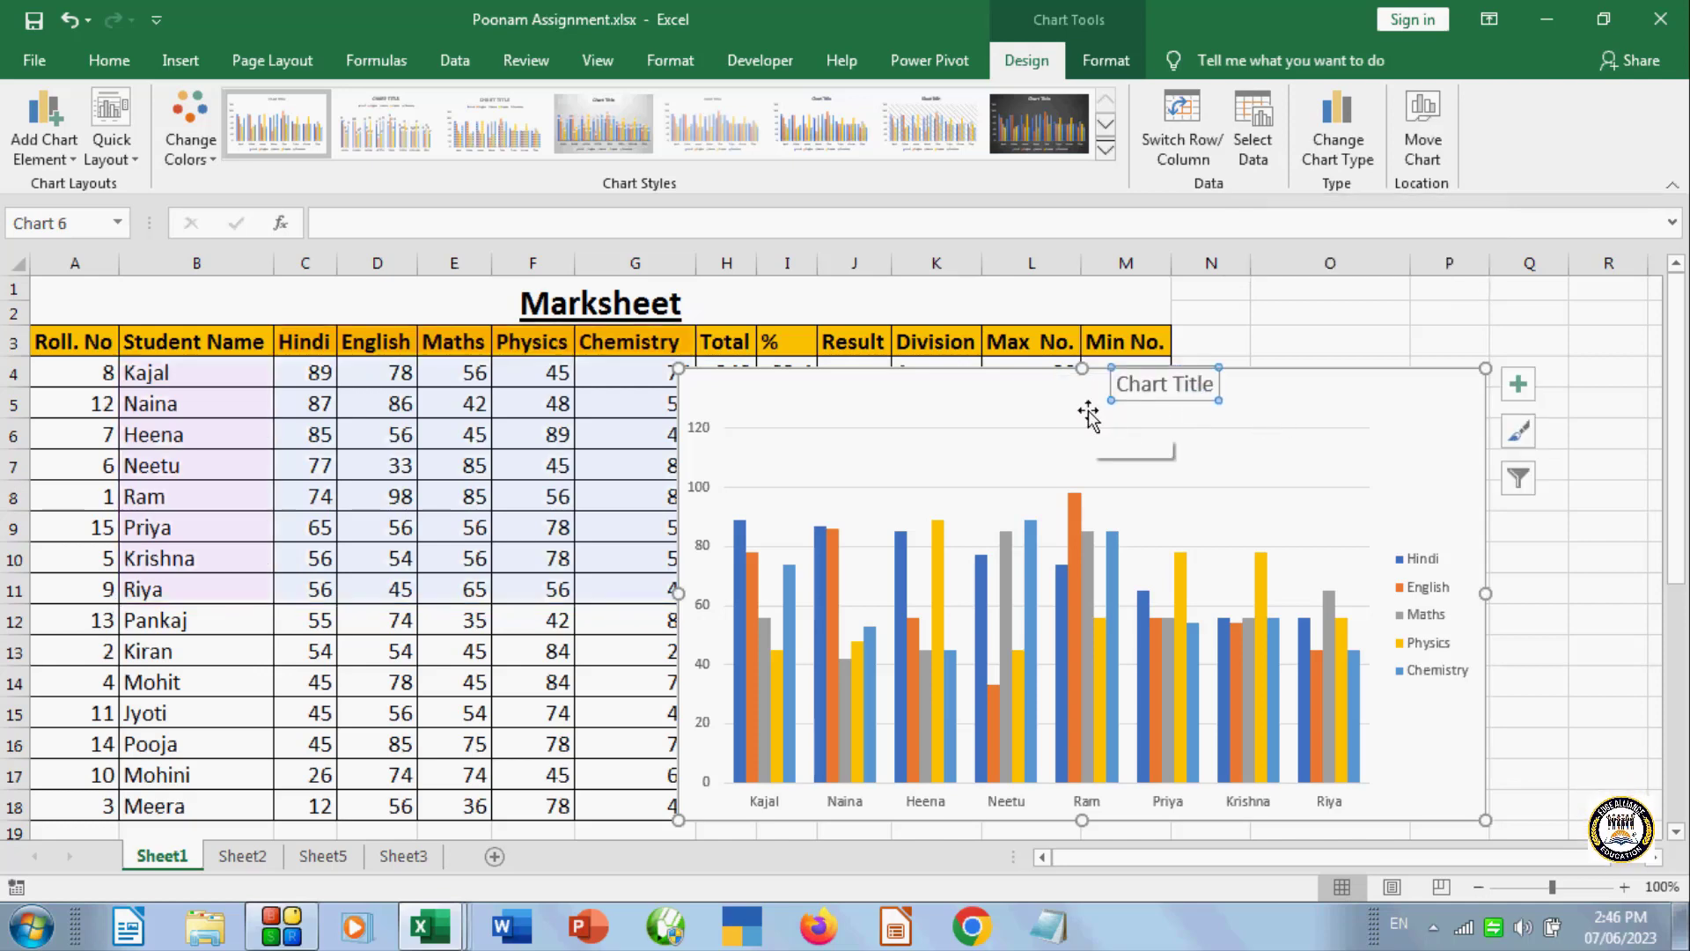
key(ctrl+z)
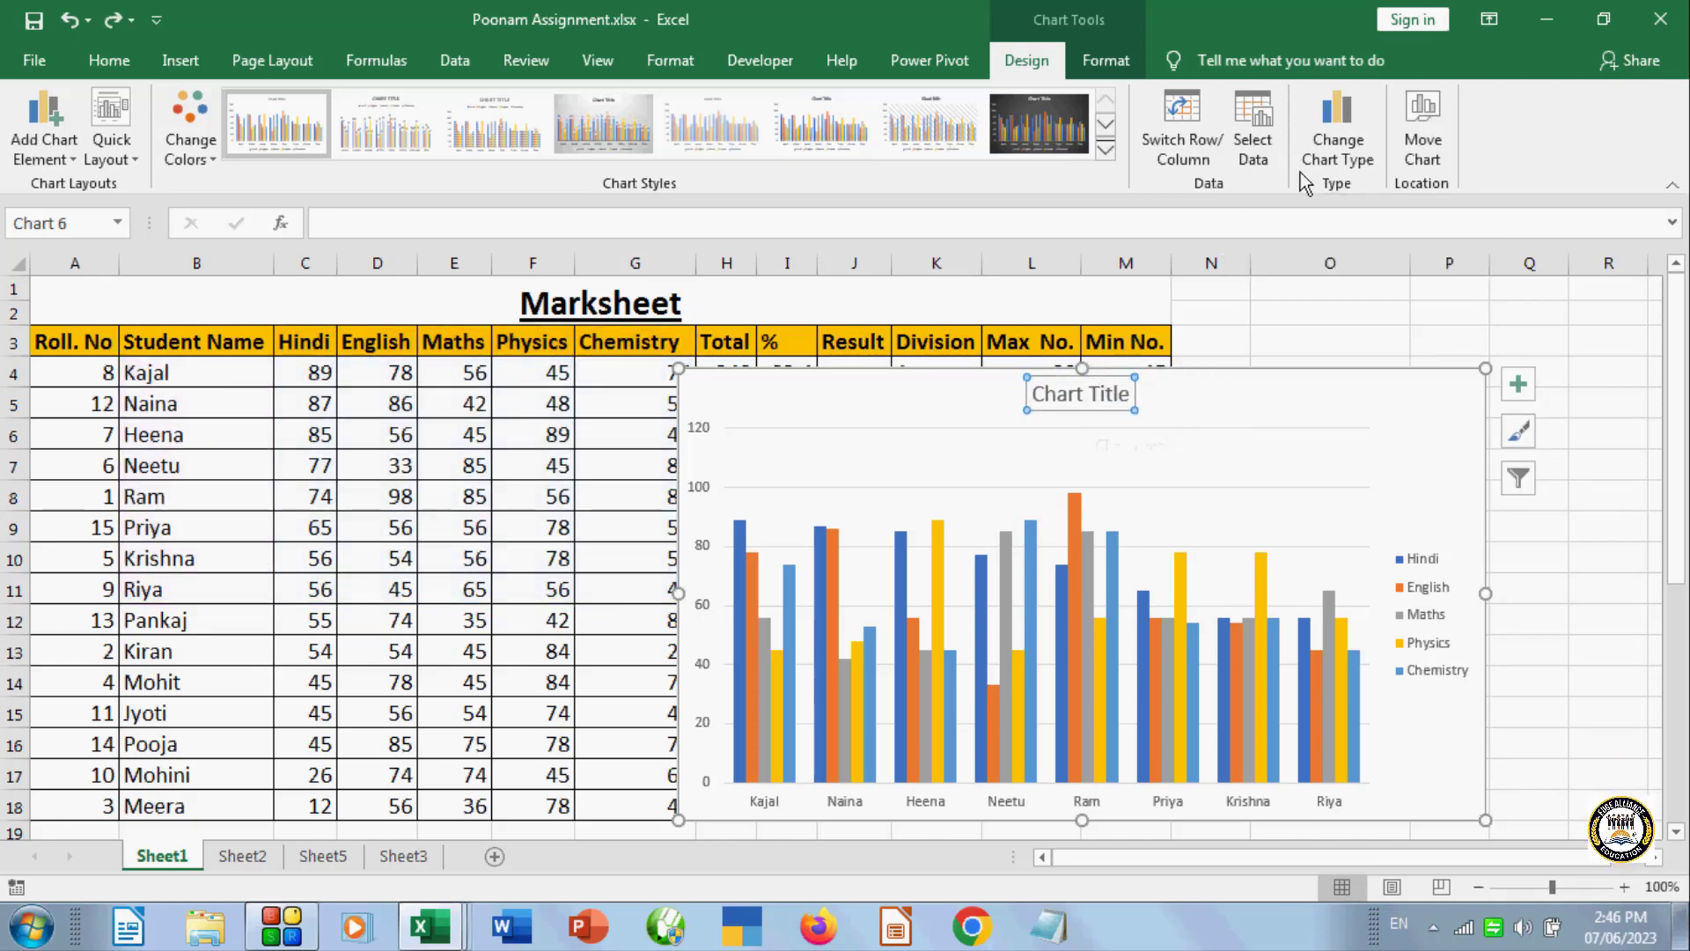
click(1243, 128)
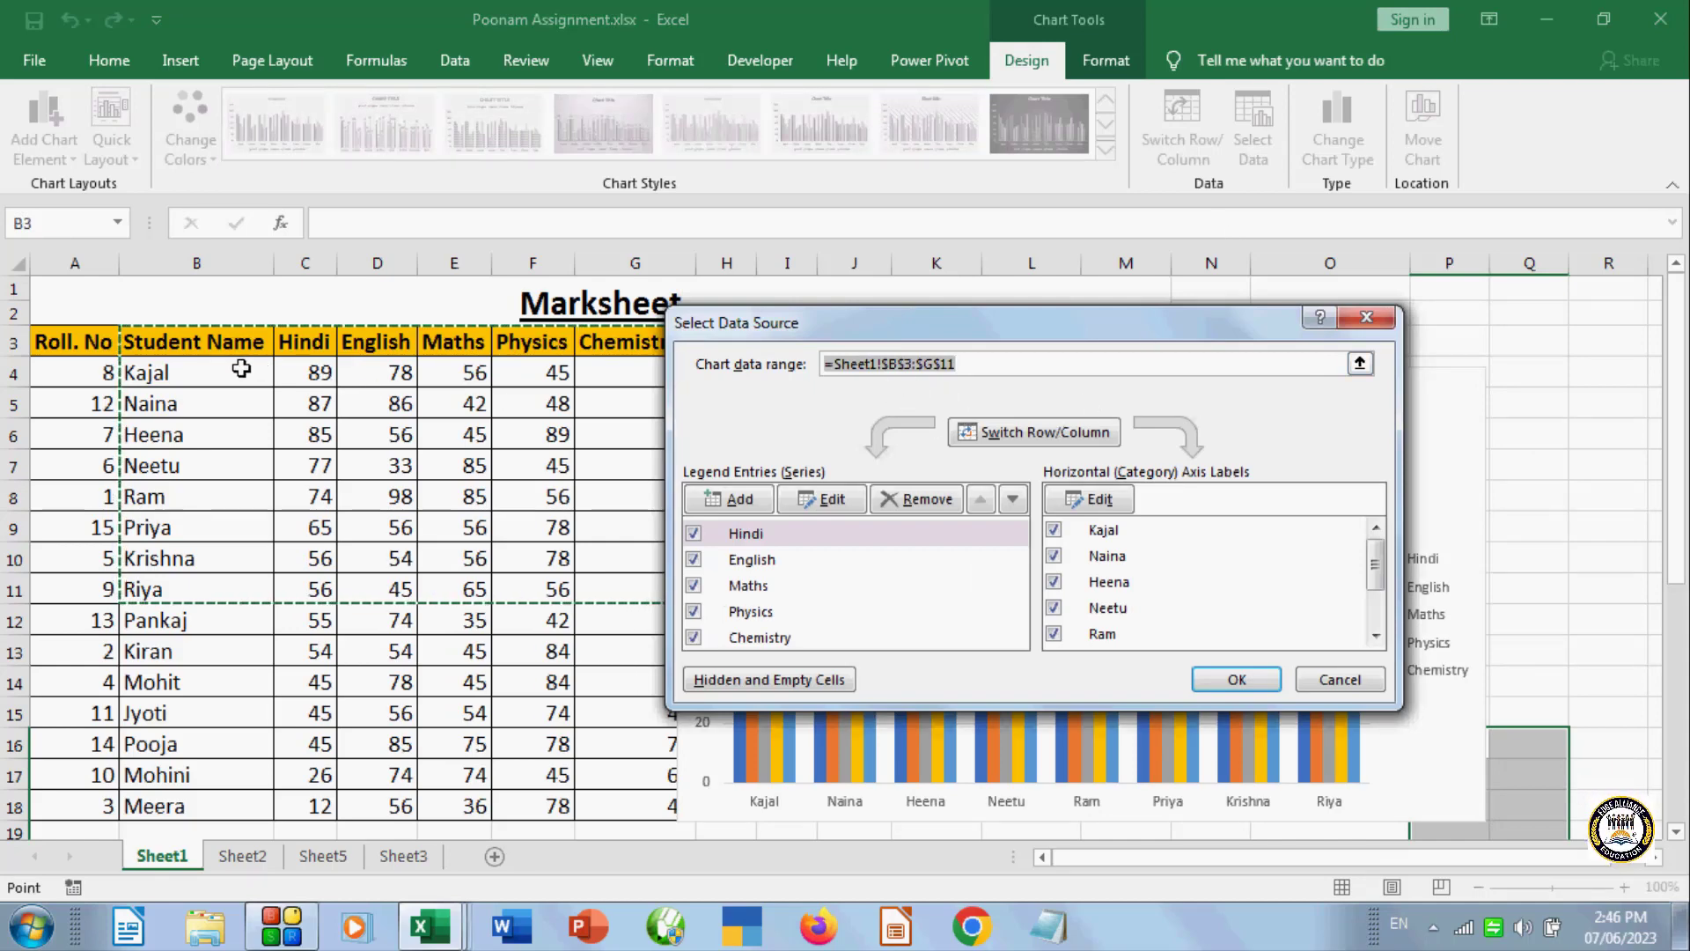
drag(855, 322, 1071, 302)
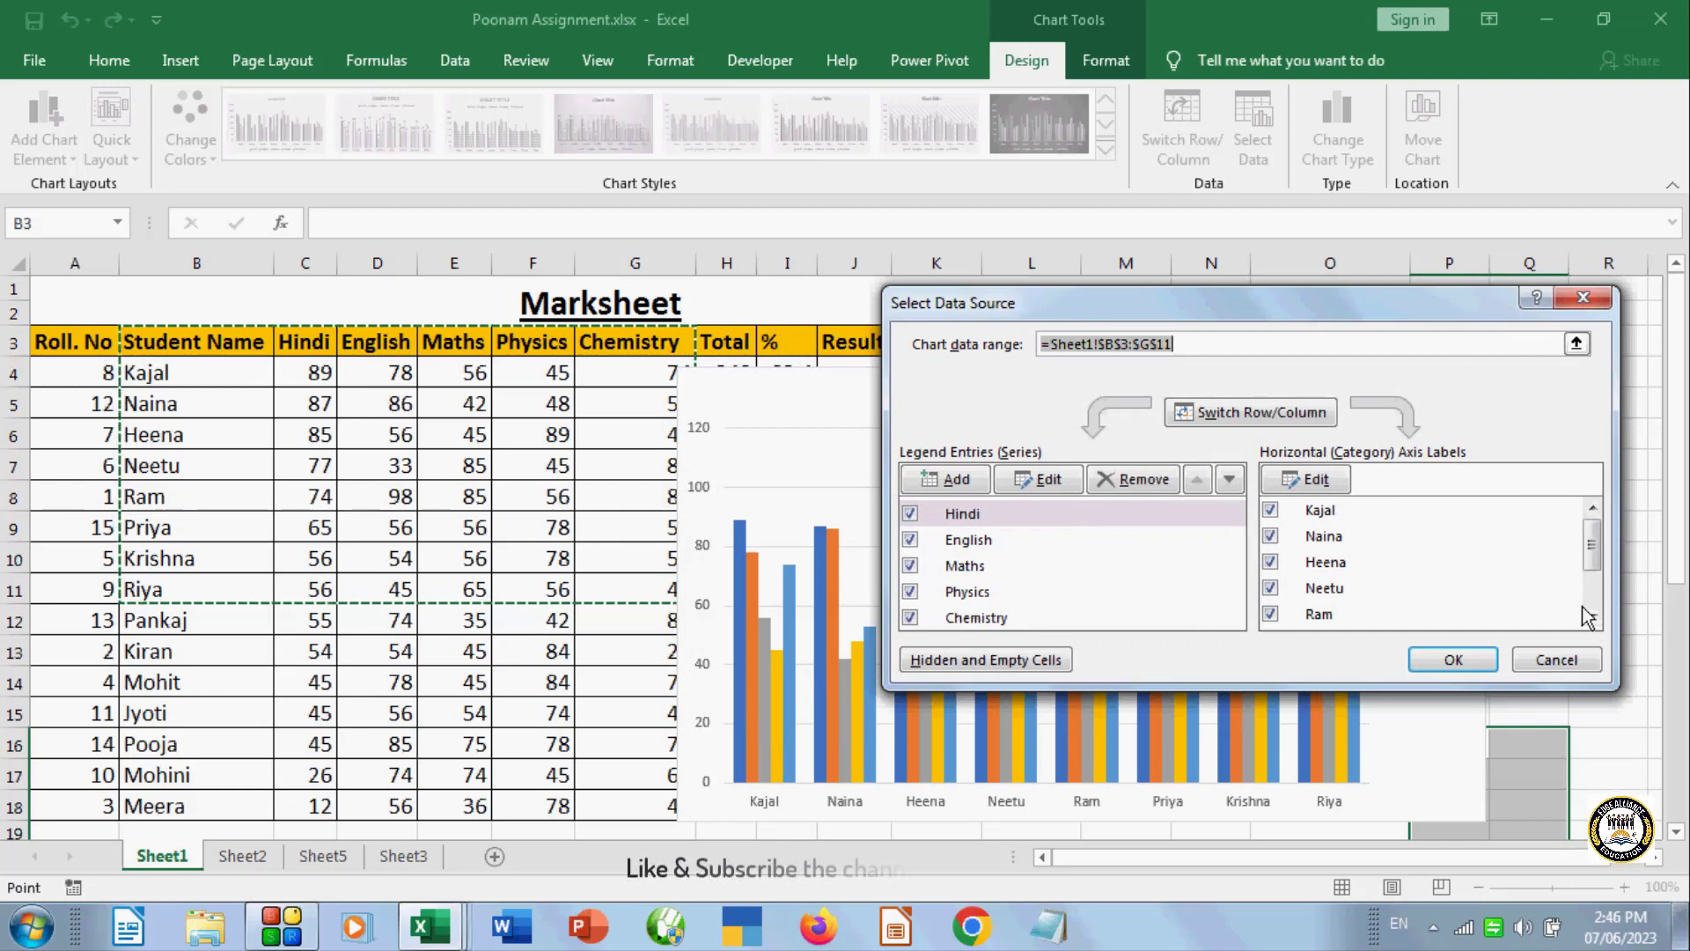
click(1556, 659)
- Extend the chart's data range to B3:G17 on Sheet1, and reposition the chart at the top of the sheet with a taller frame
drag(999, 392, 1126, 414)
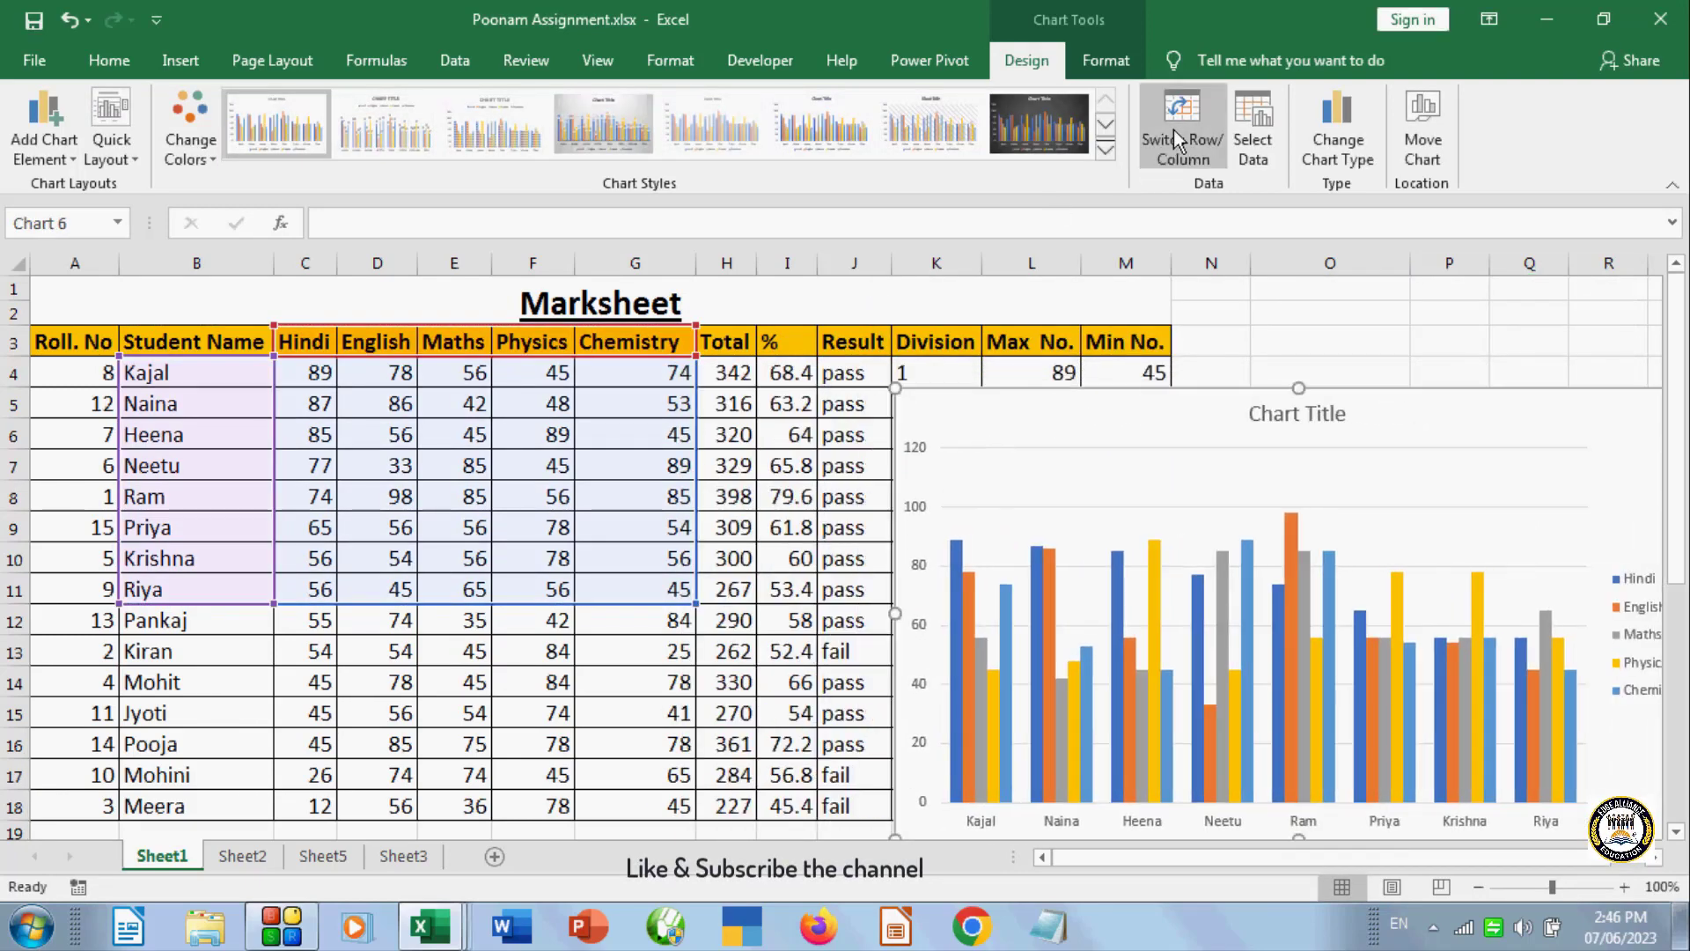
click(1248, 132)
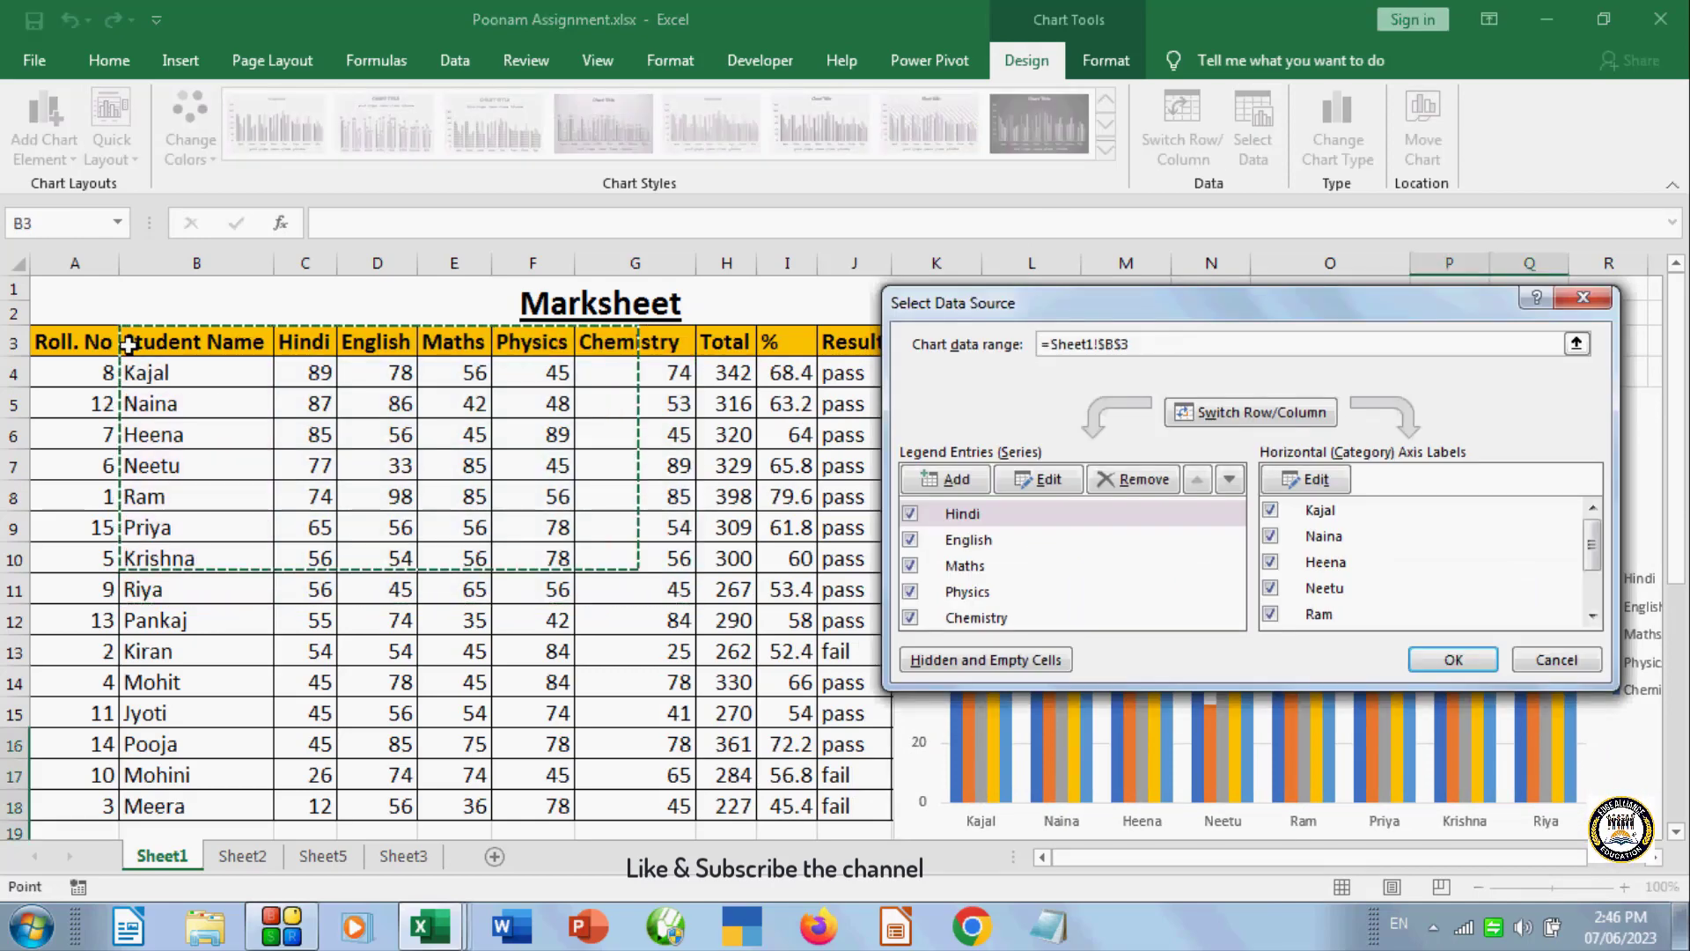
drag(132, 350, 599, 777)
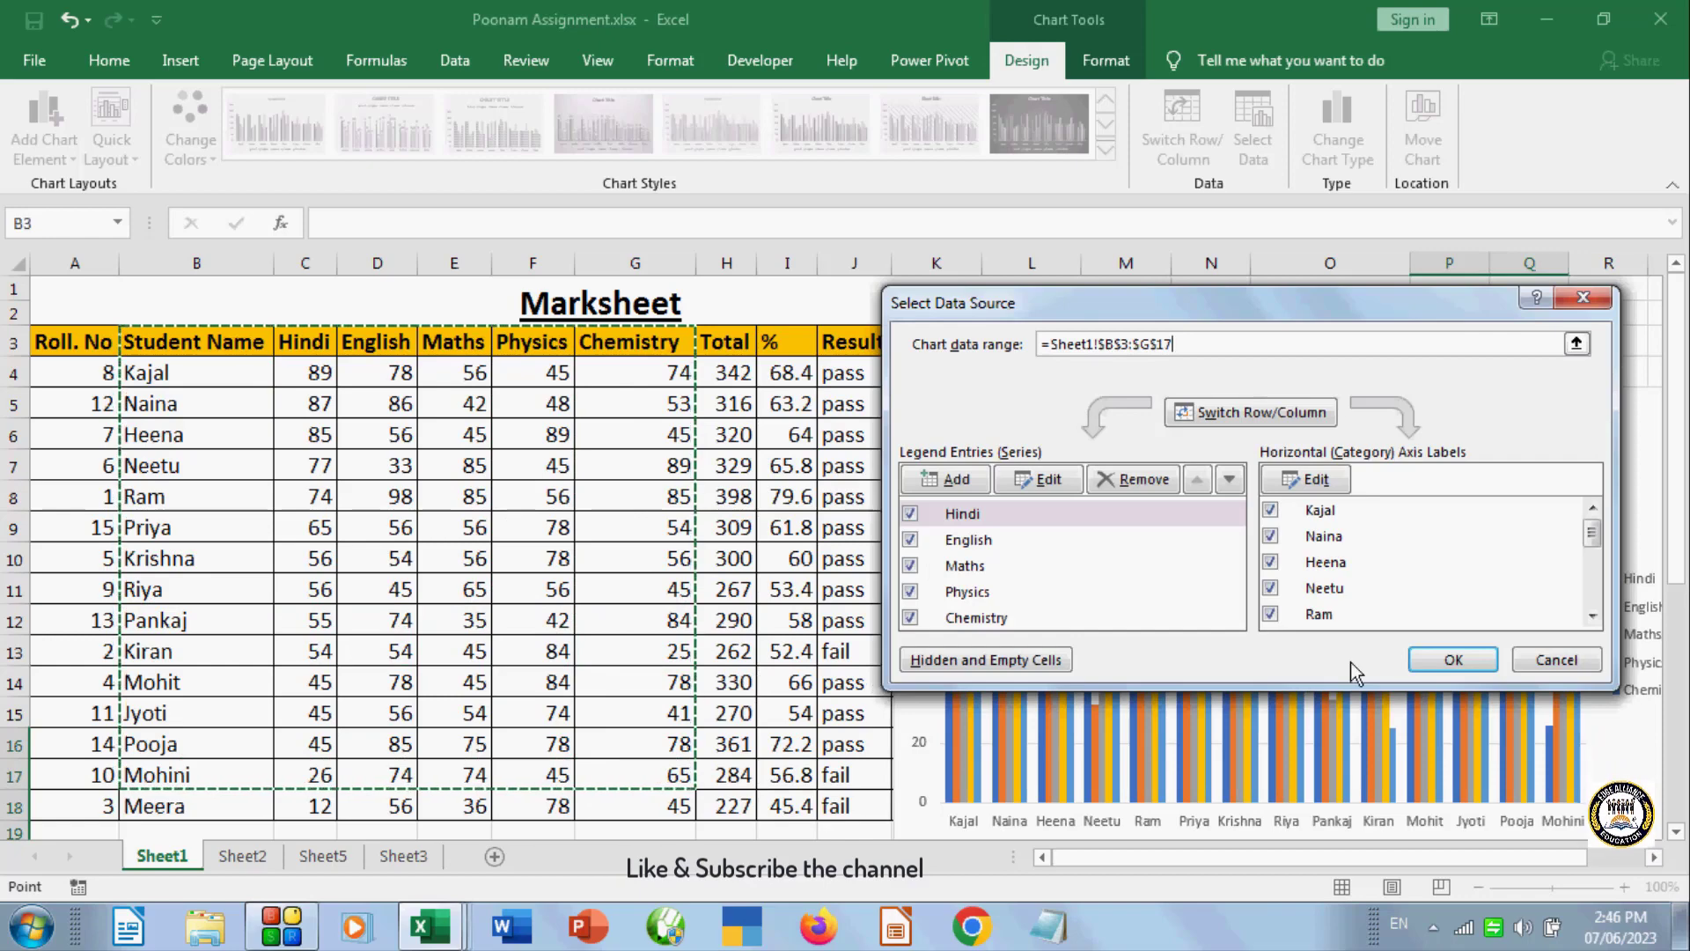
click(1451, 660)
drag(1347, 414, 1019, 302)
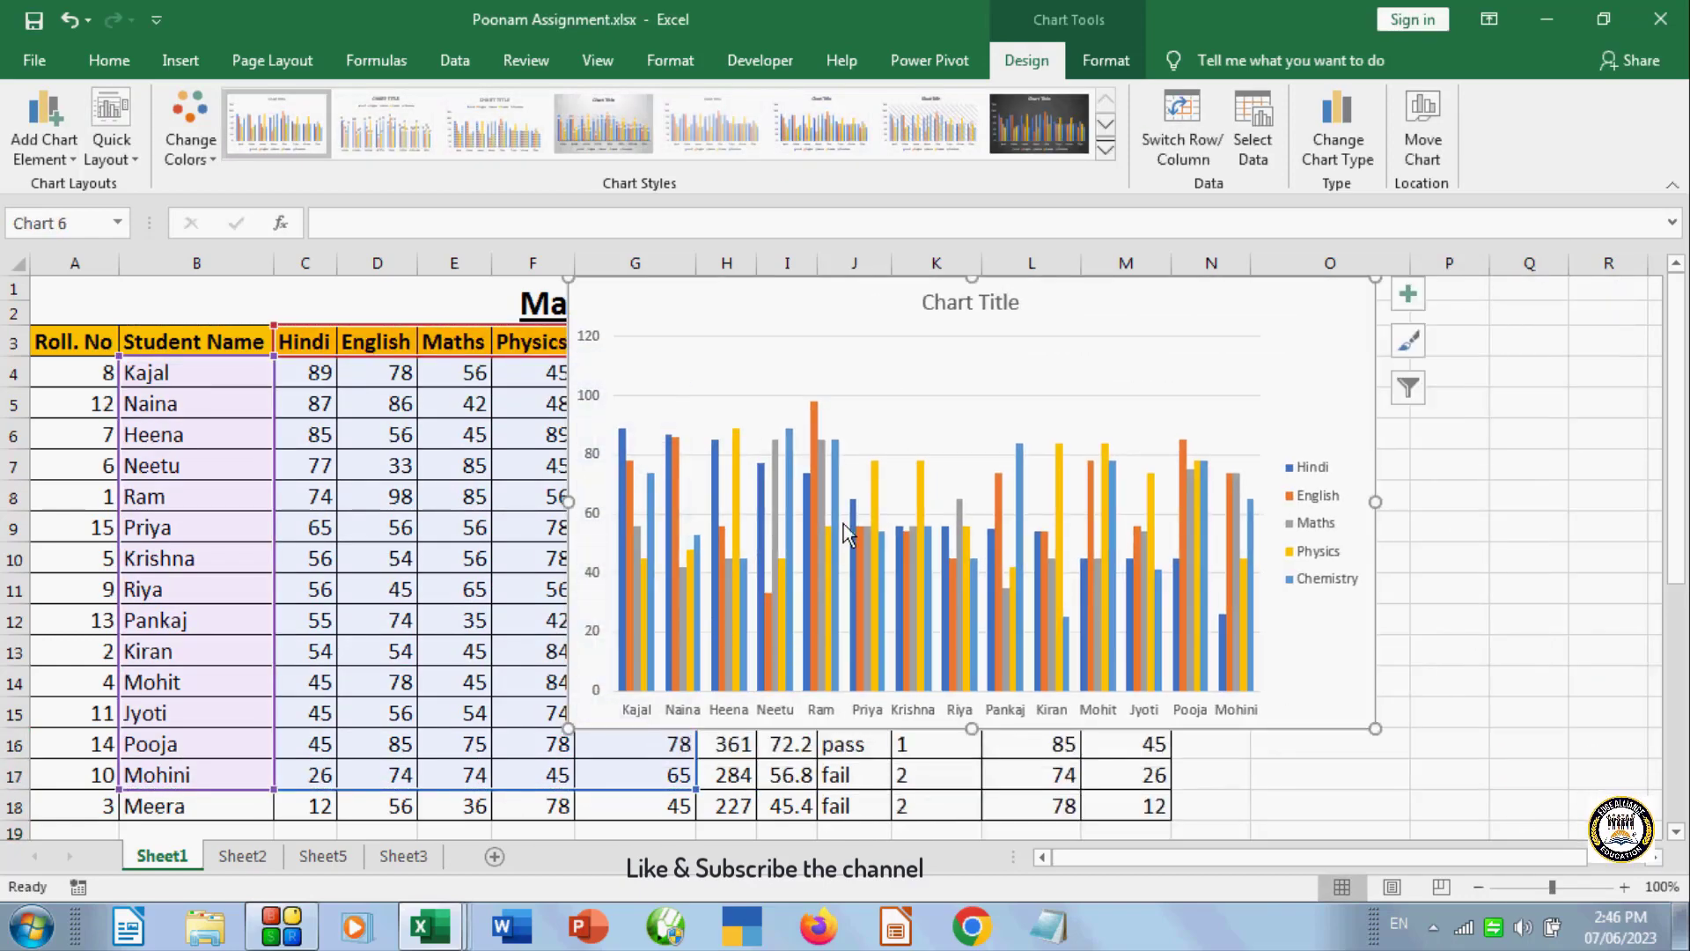
drag(971, 728, 971, 778)
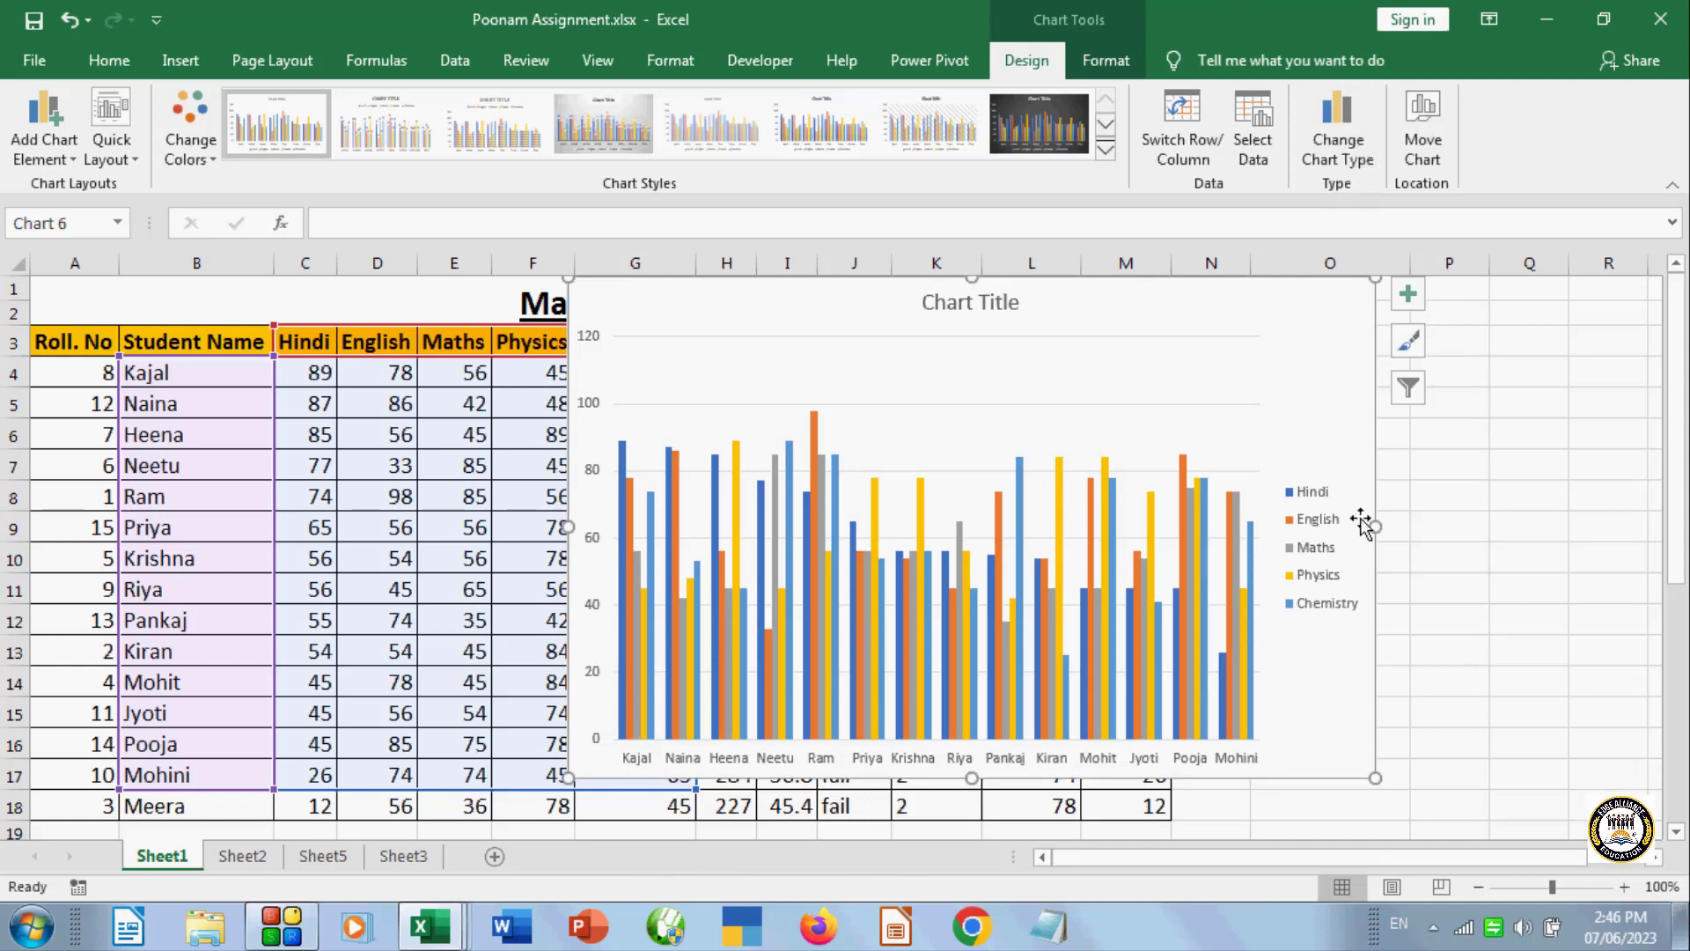
- Try changing the chart to the basic Line type and undo the change
click(1352, 140)
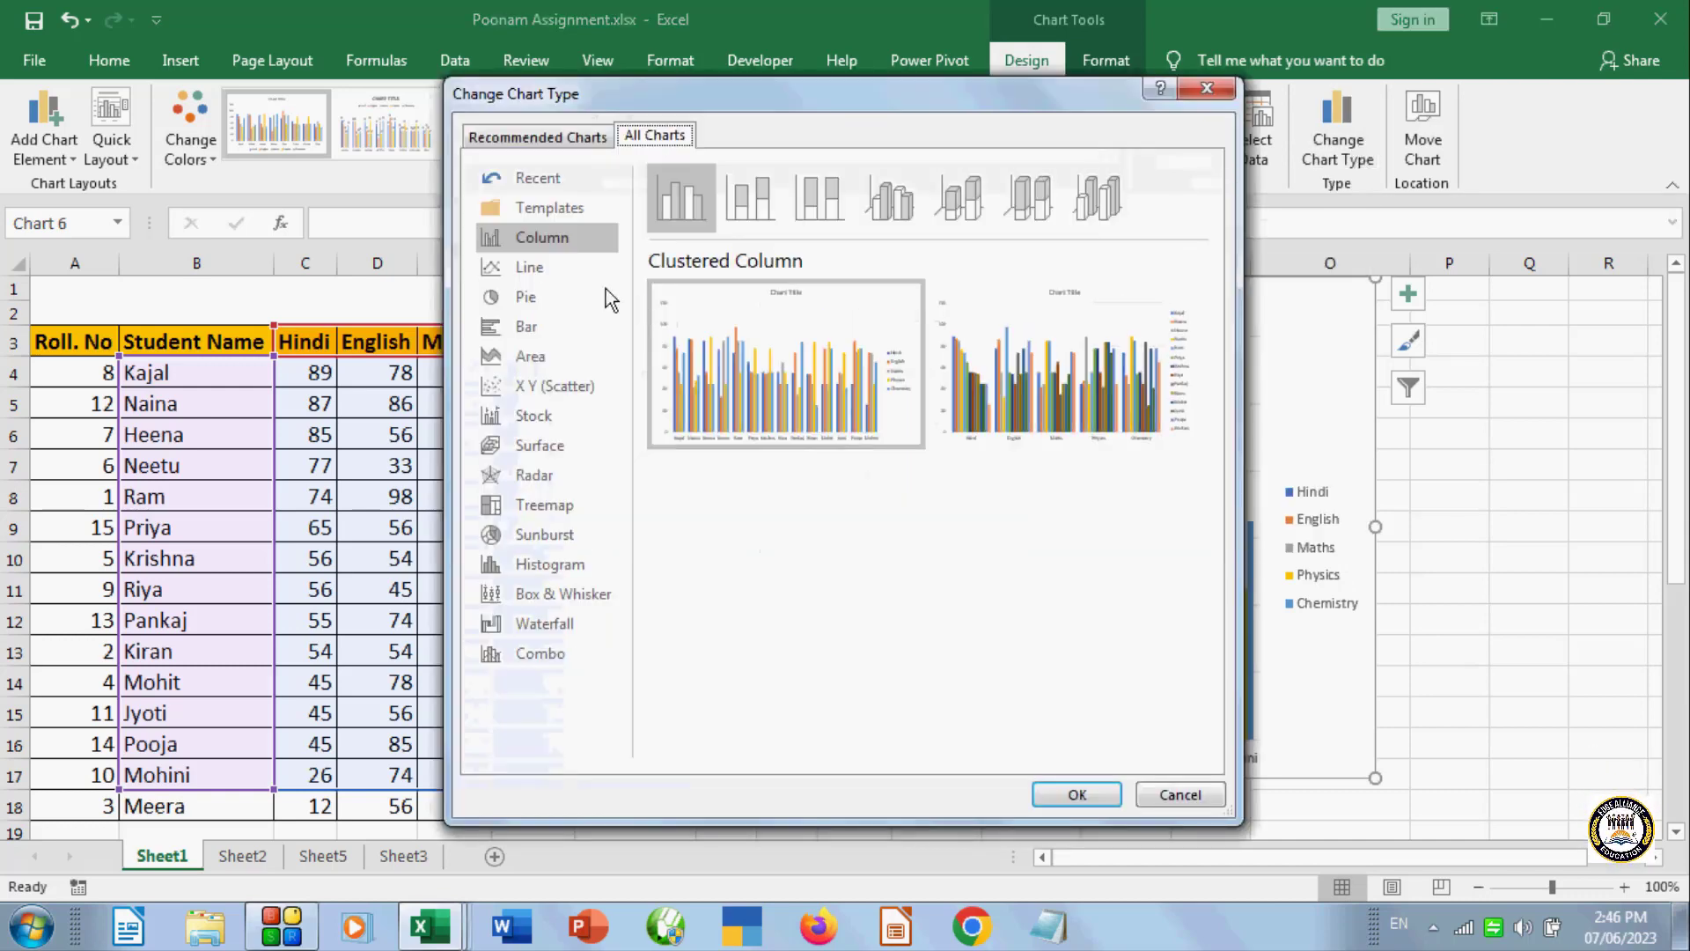
click(552, 211)
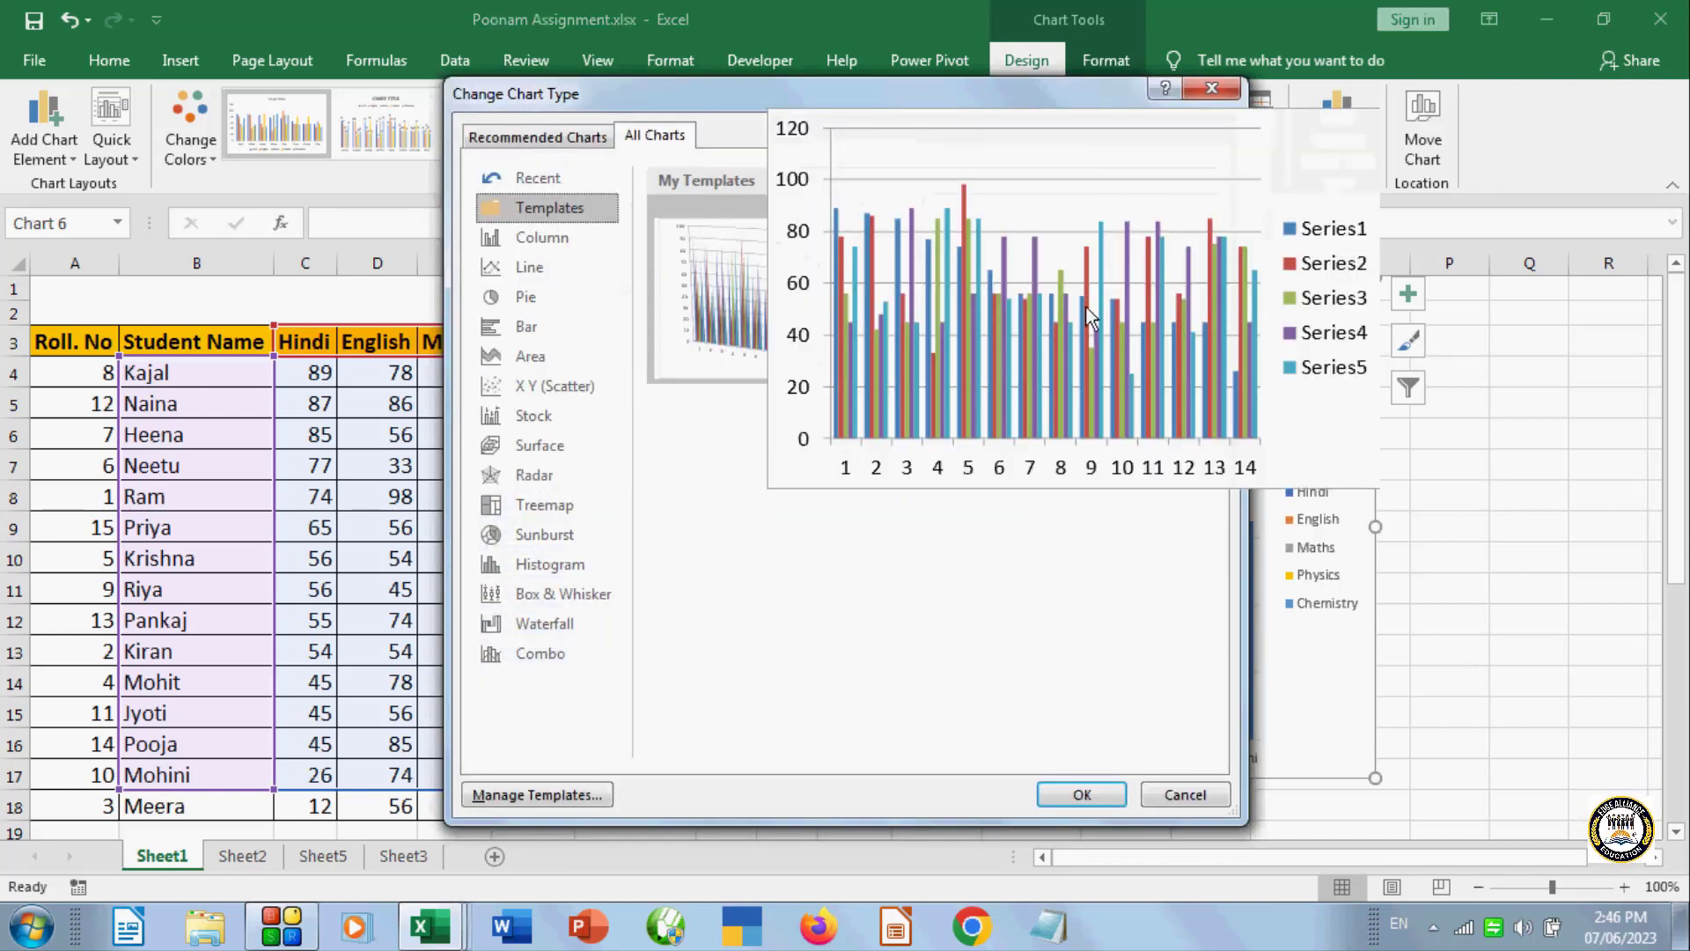
click(526, 238)
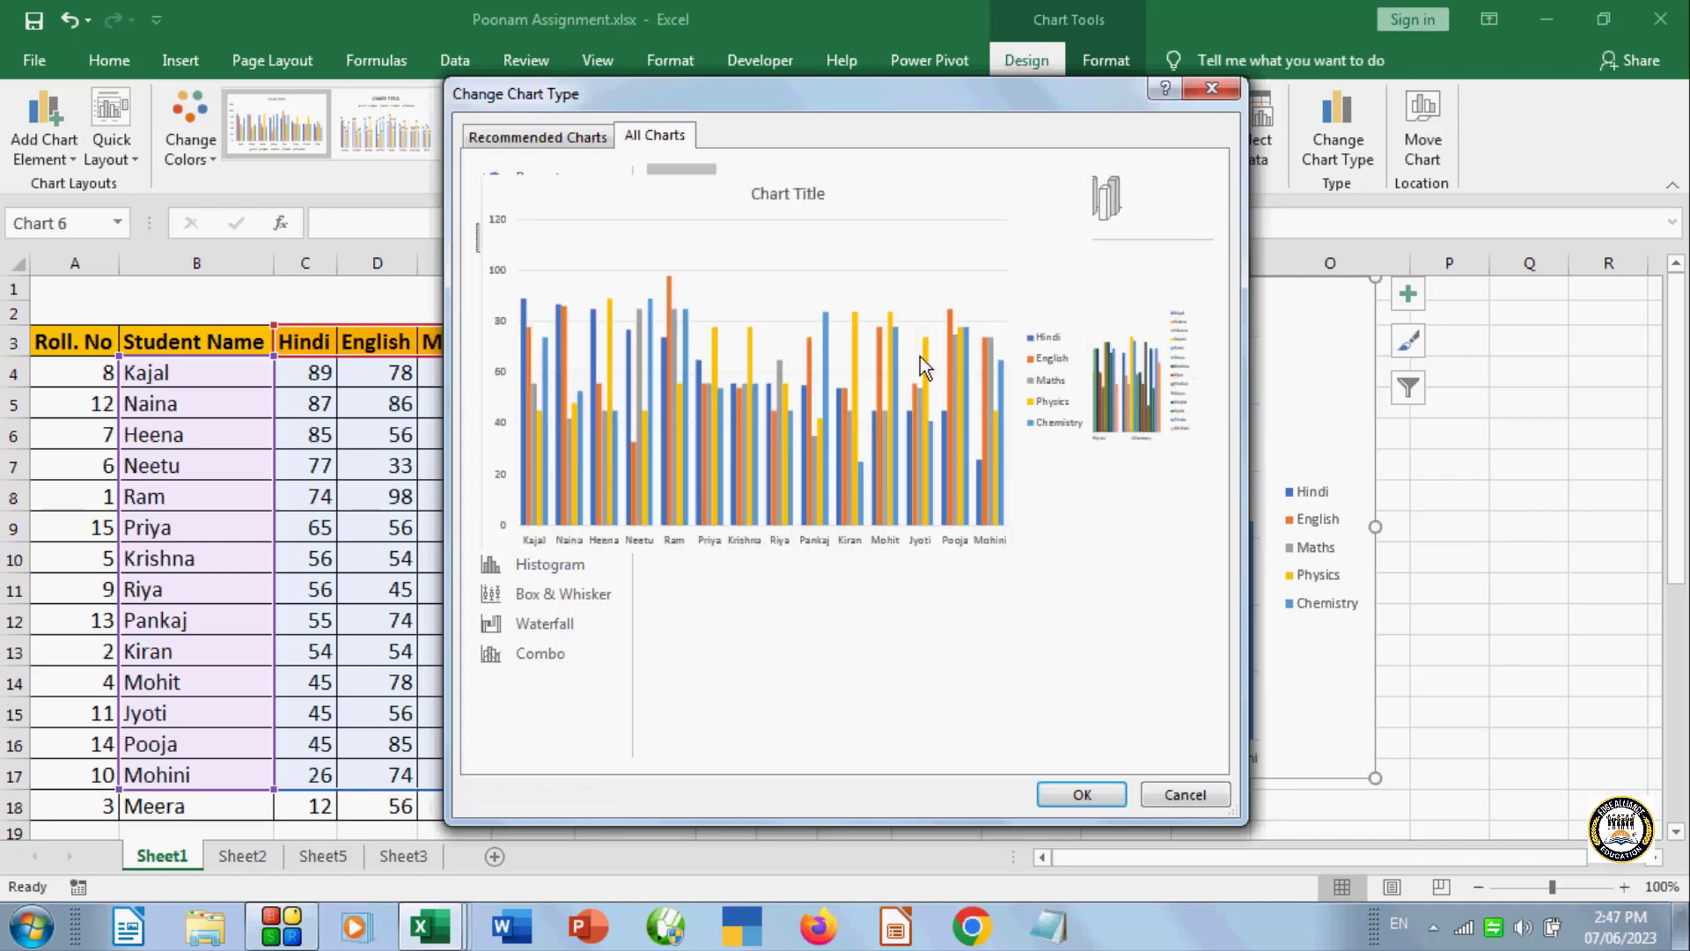
click(531, 269)
mouse_move(783, 352)
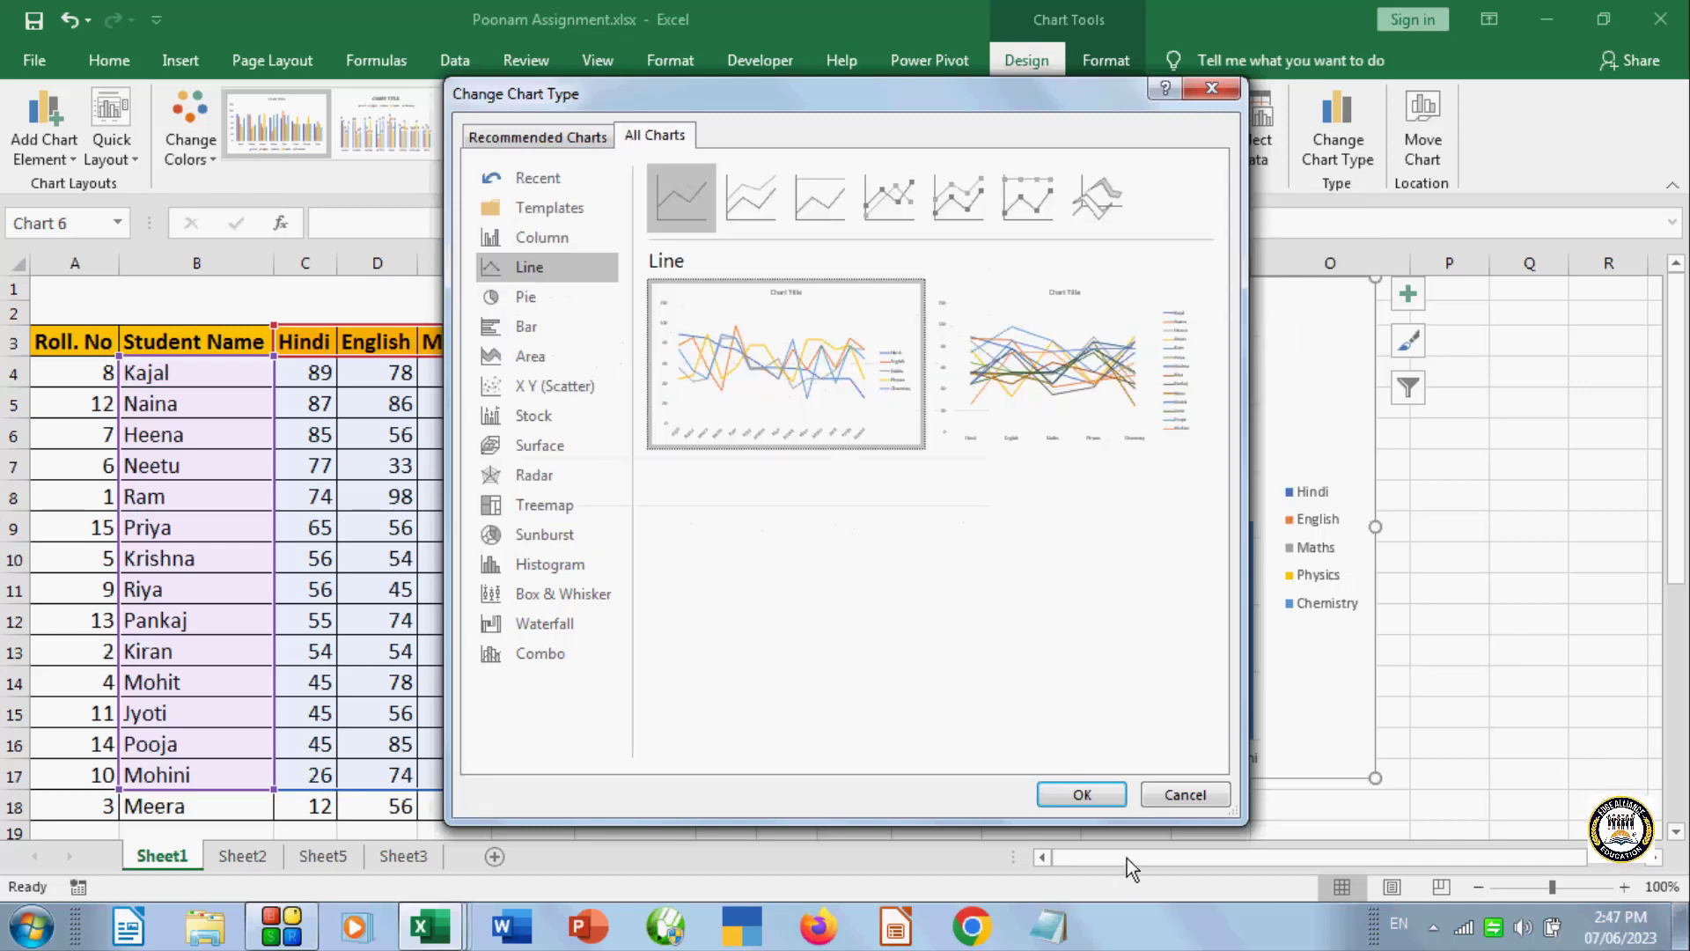
click(1083, 795)
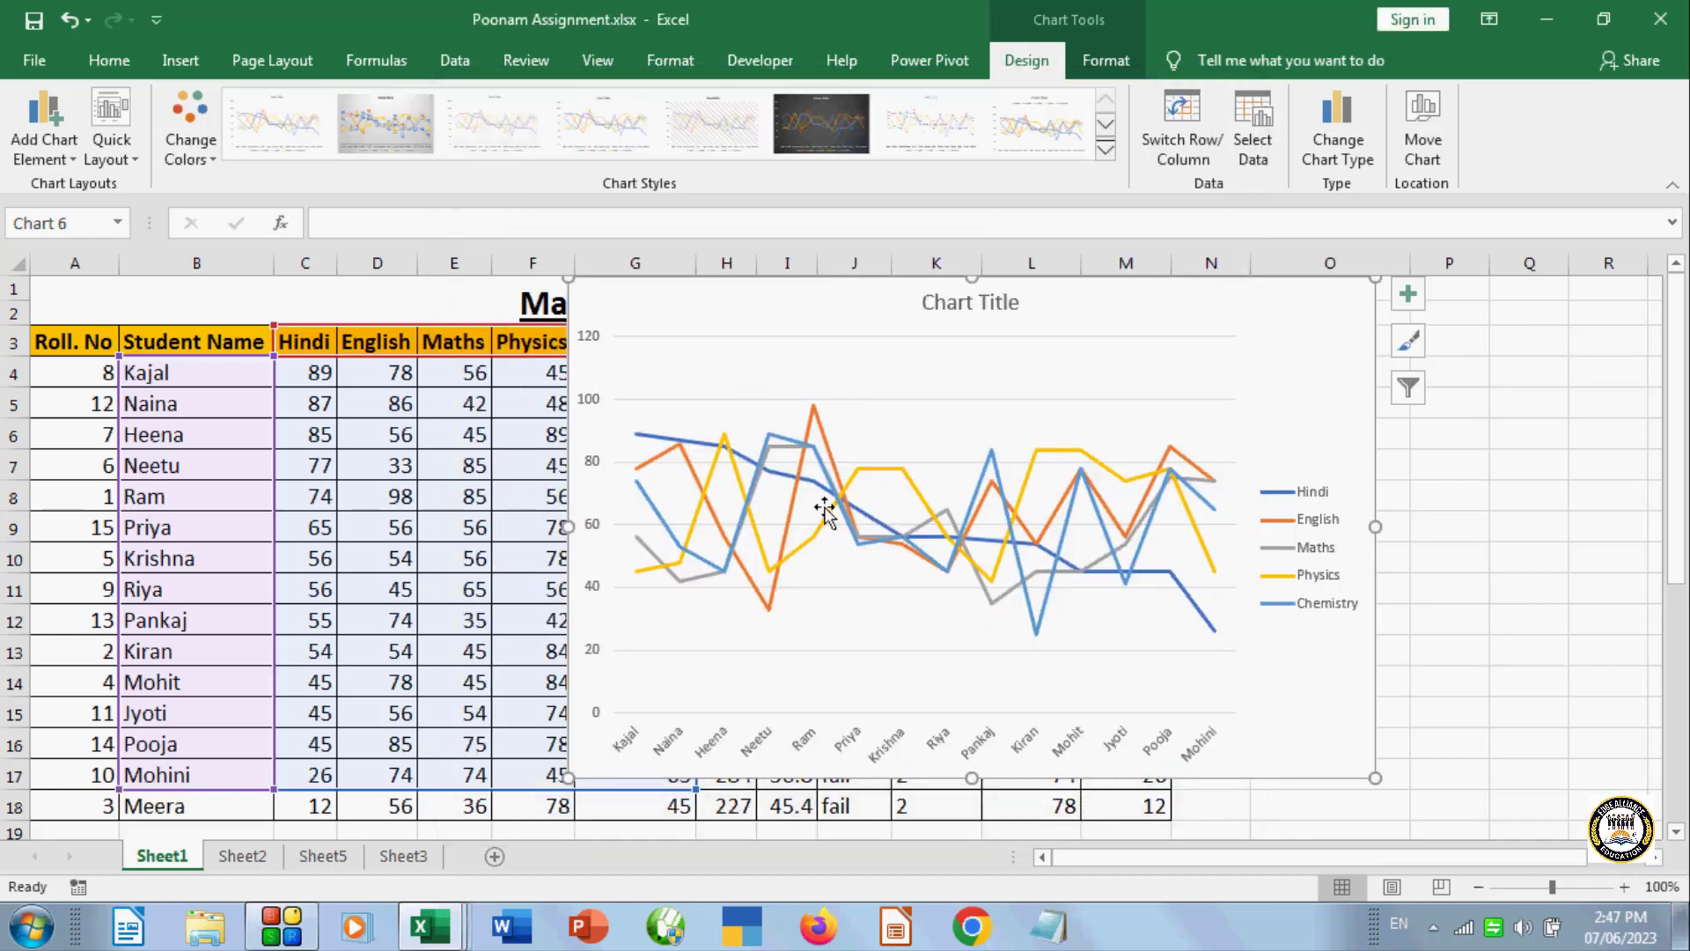
key(ctrl+z)
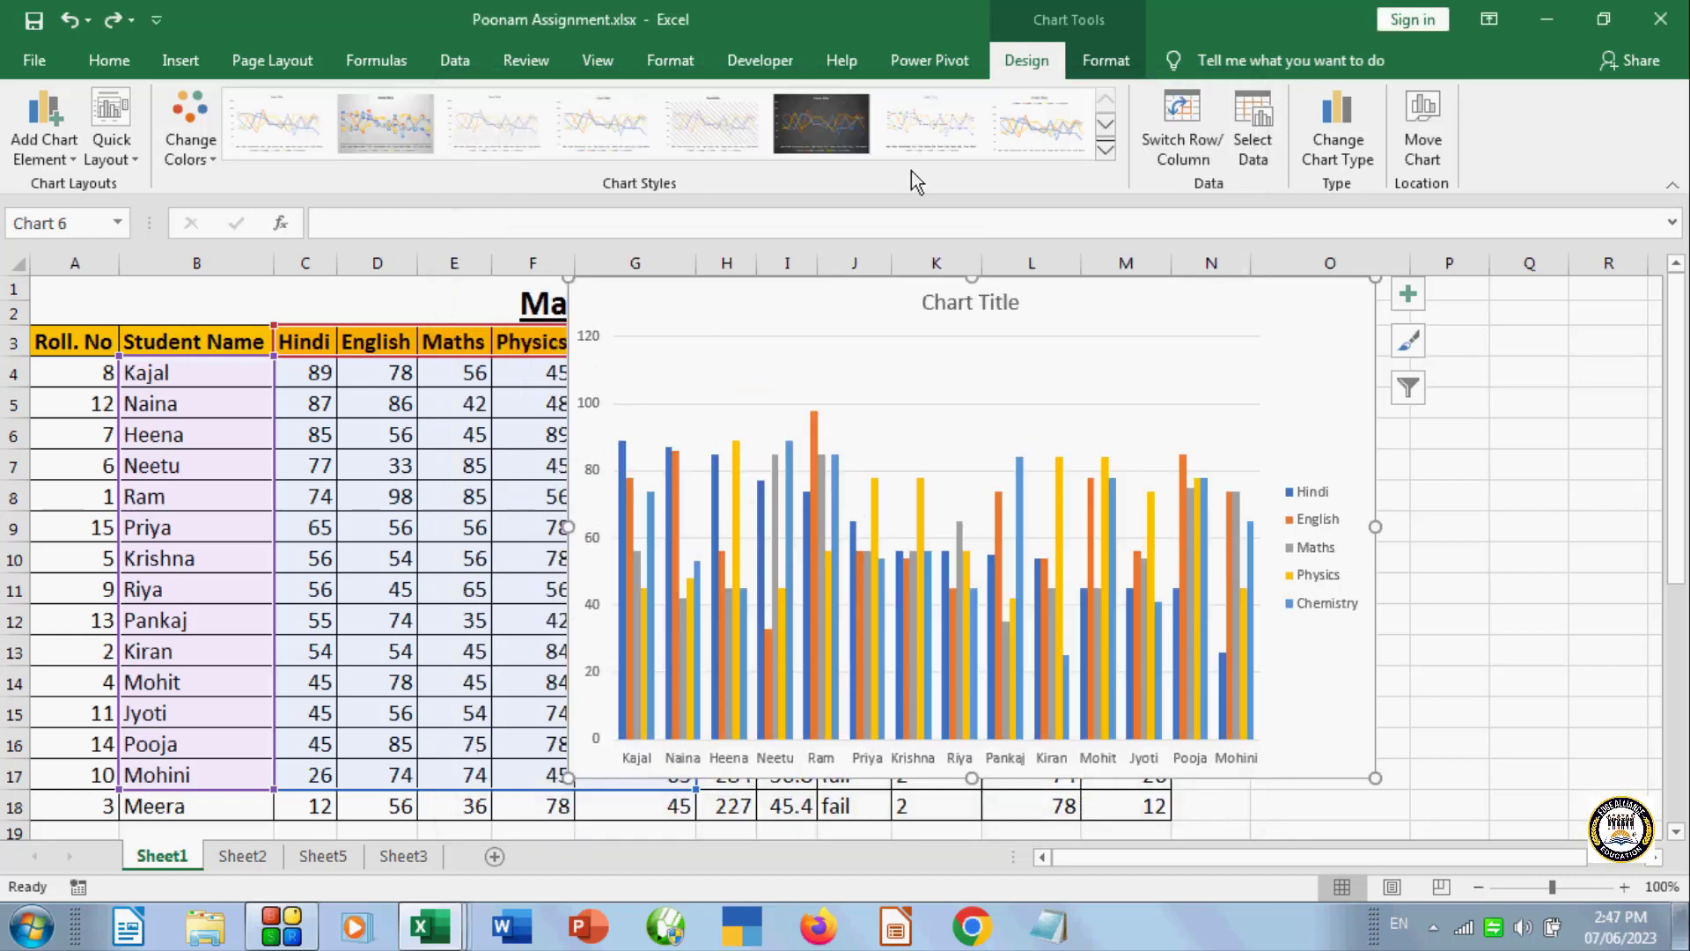
- Examine the chart type previews from Pie, Bar, Area and Scatter through Radar, Treemap, Histogram and Waterfall
click(1338, 147)
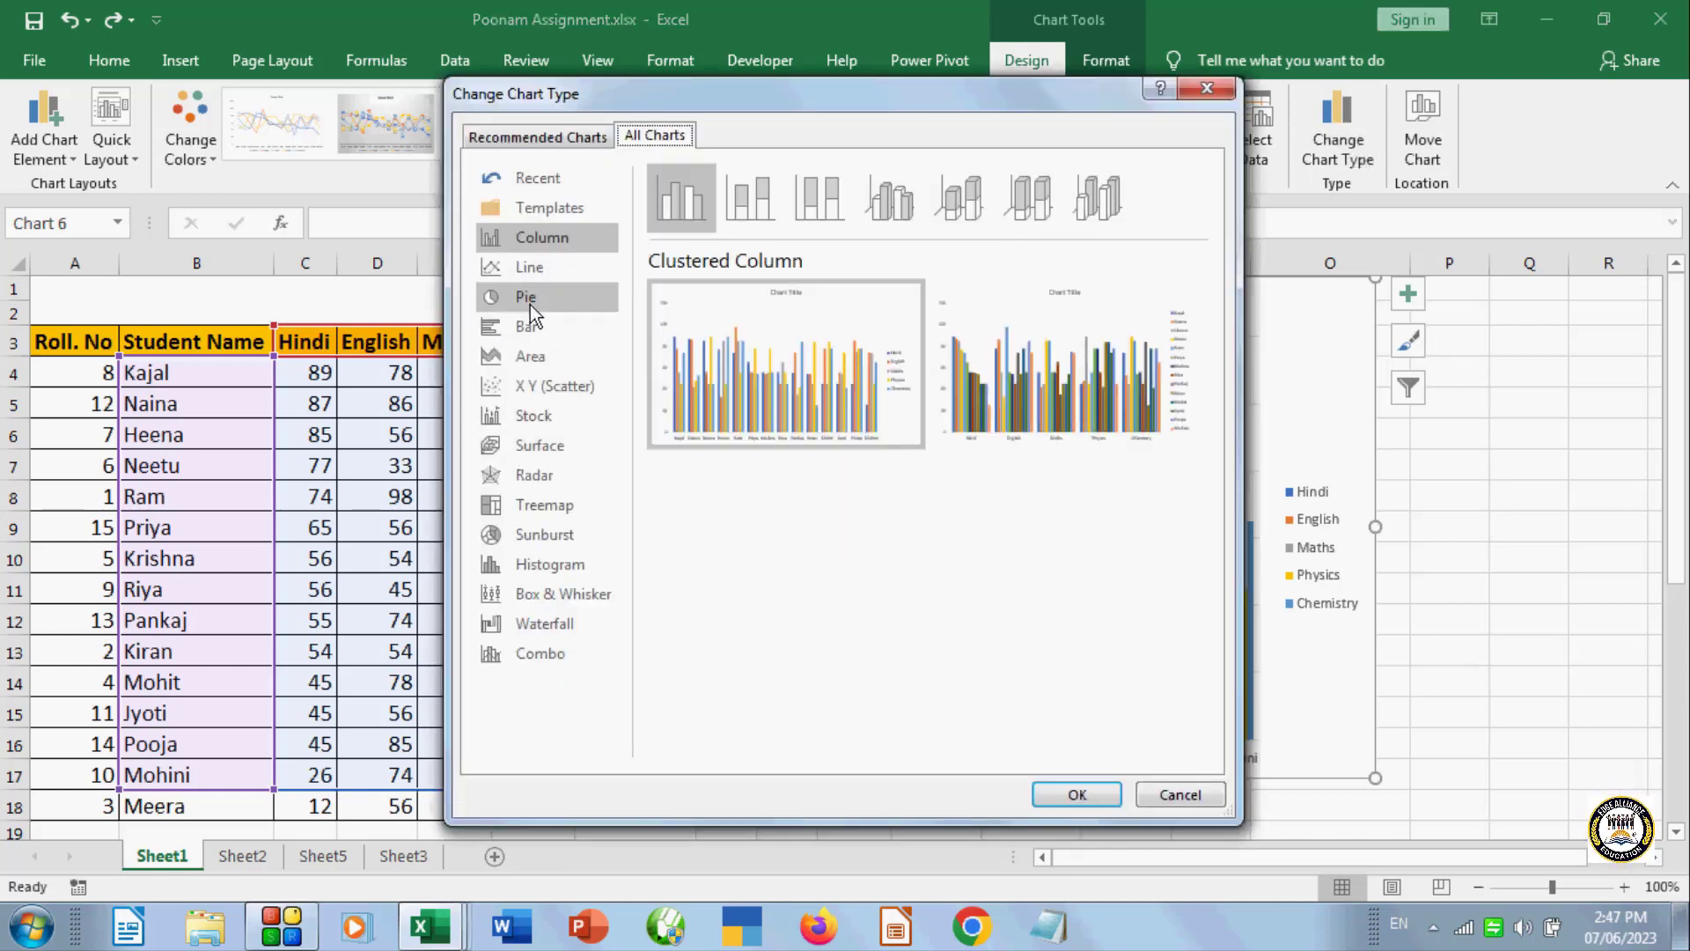
click(530, 300)
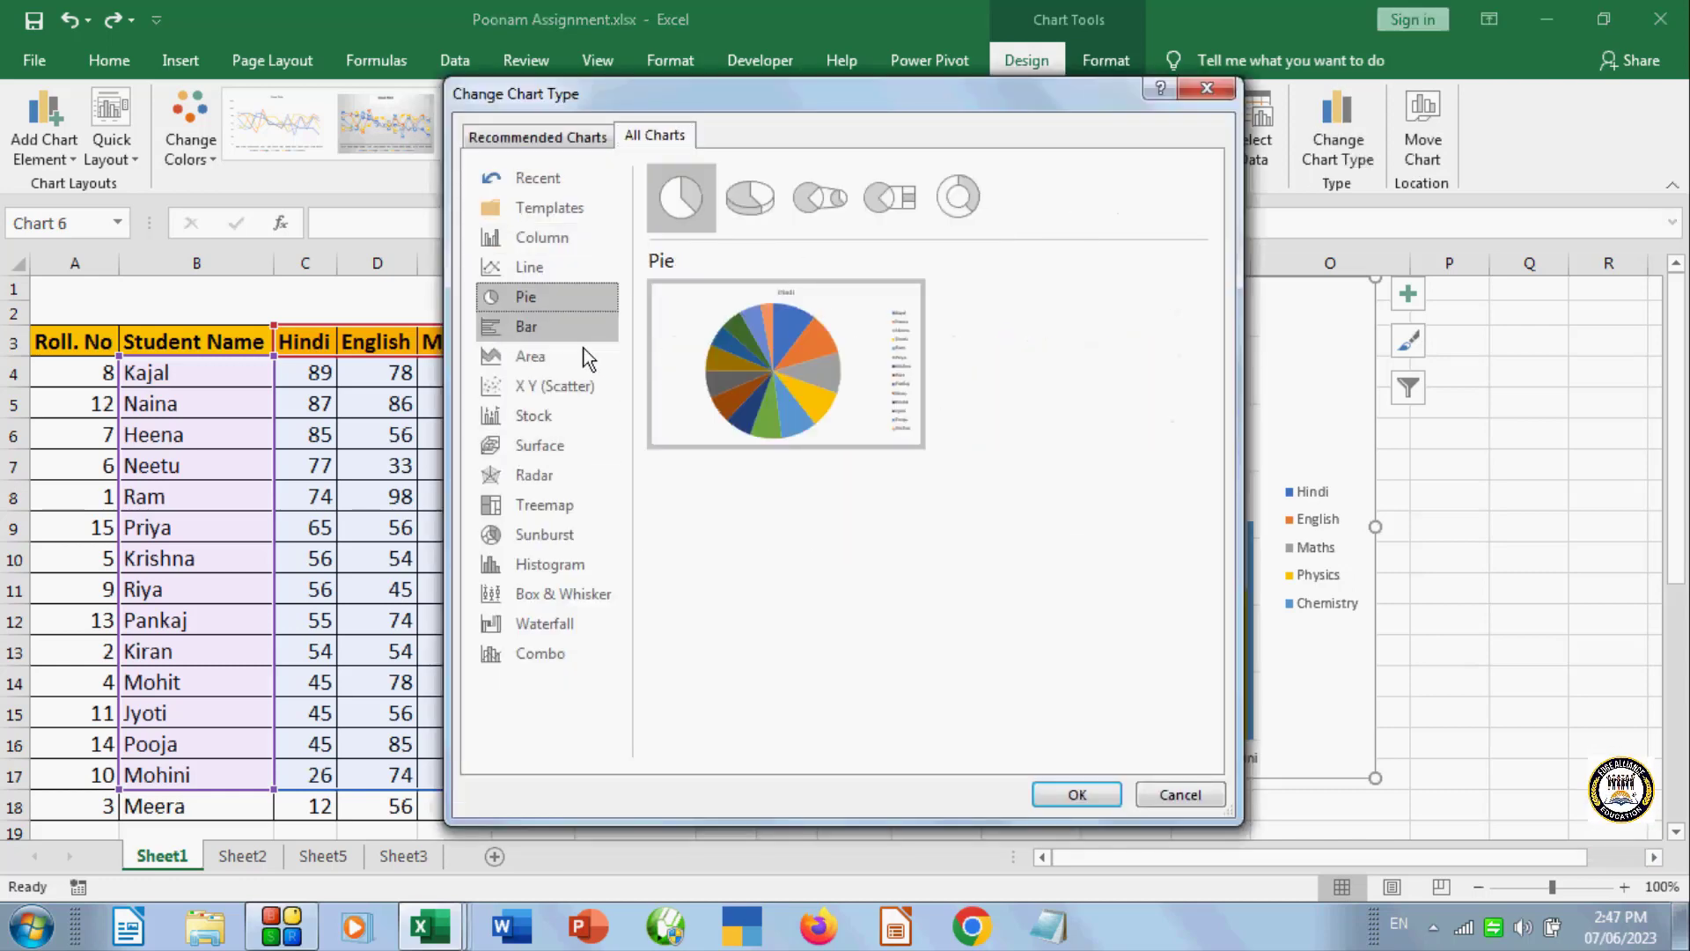
click(532, 329)
click(528, 356)
click(530, 386)
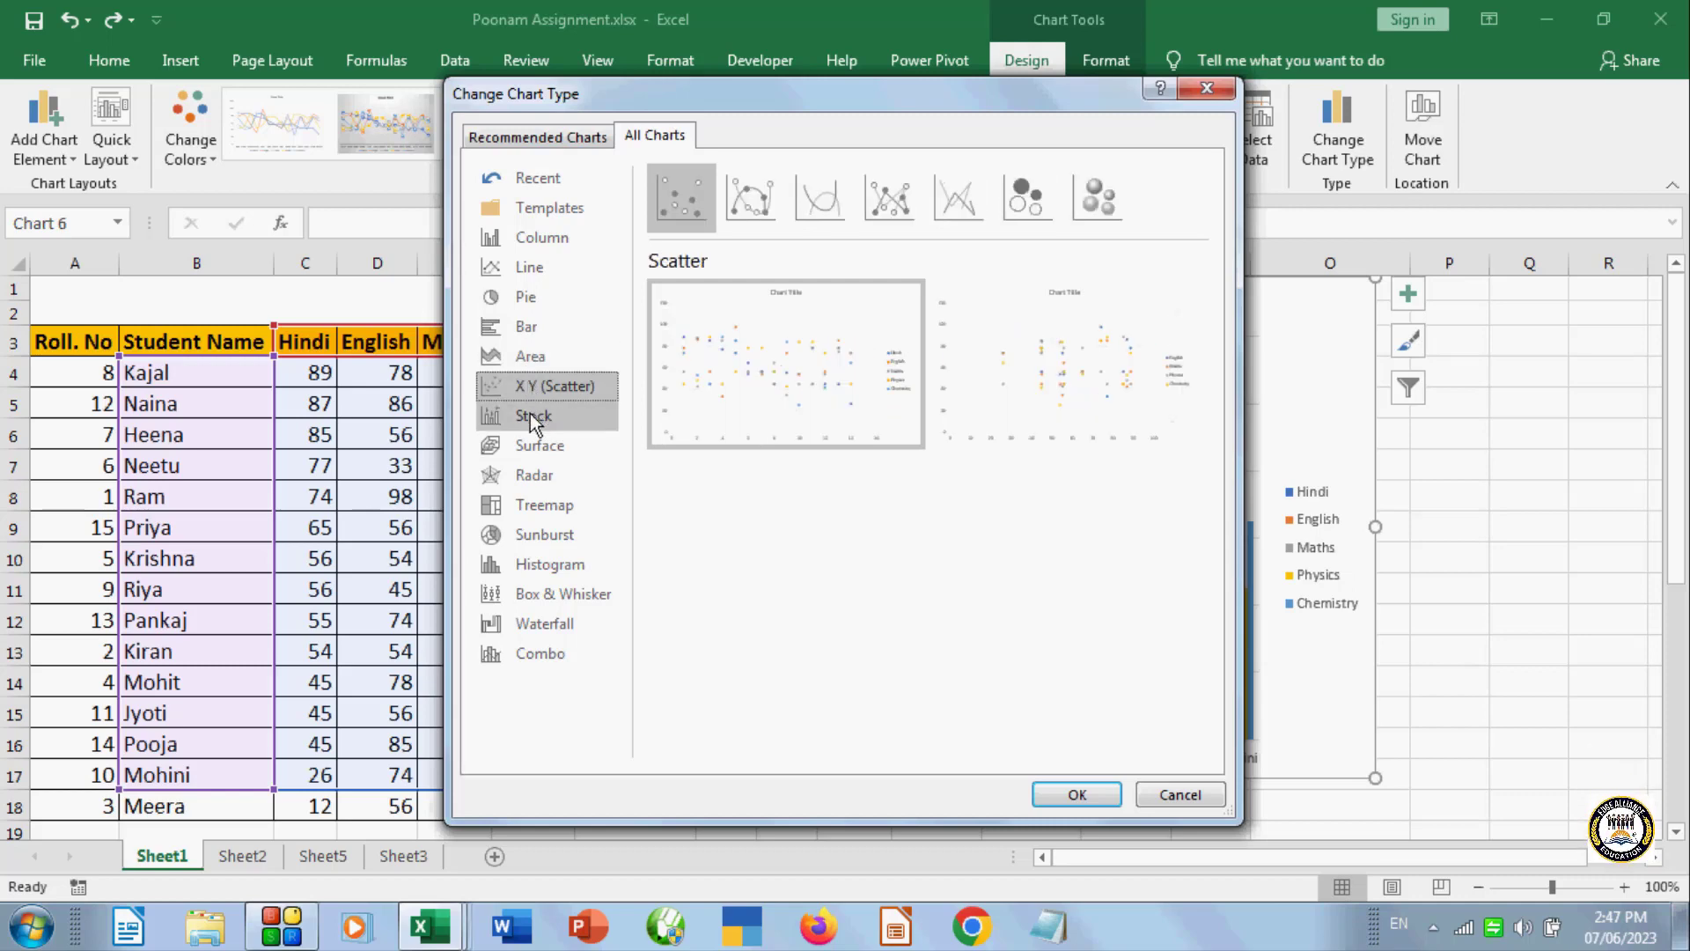
click(532, 415)
click(534, 445)
click(535, 475)
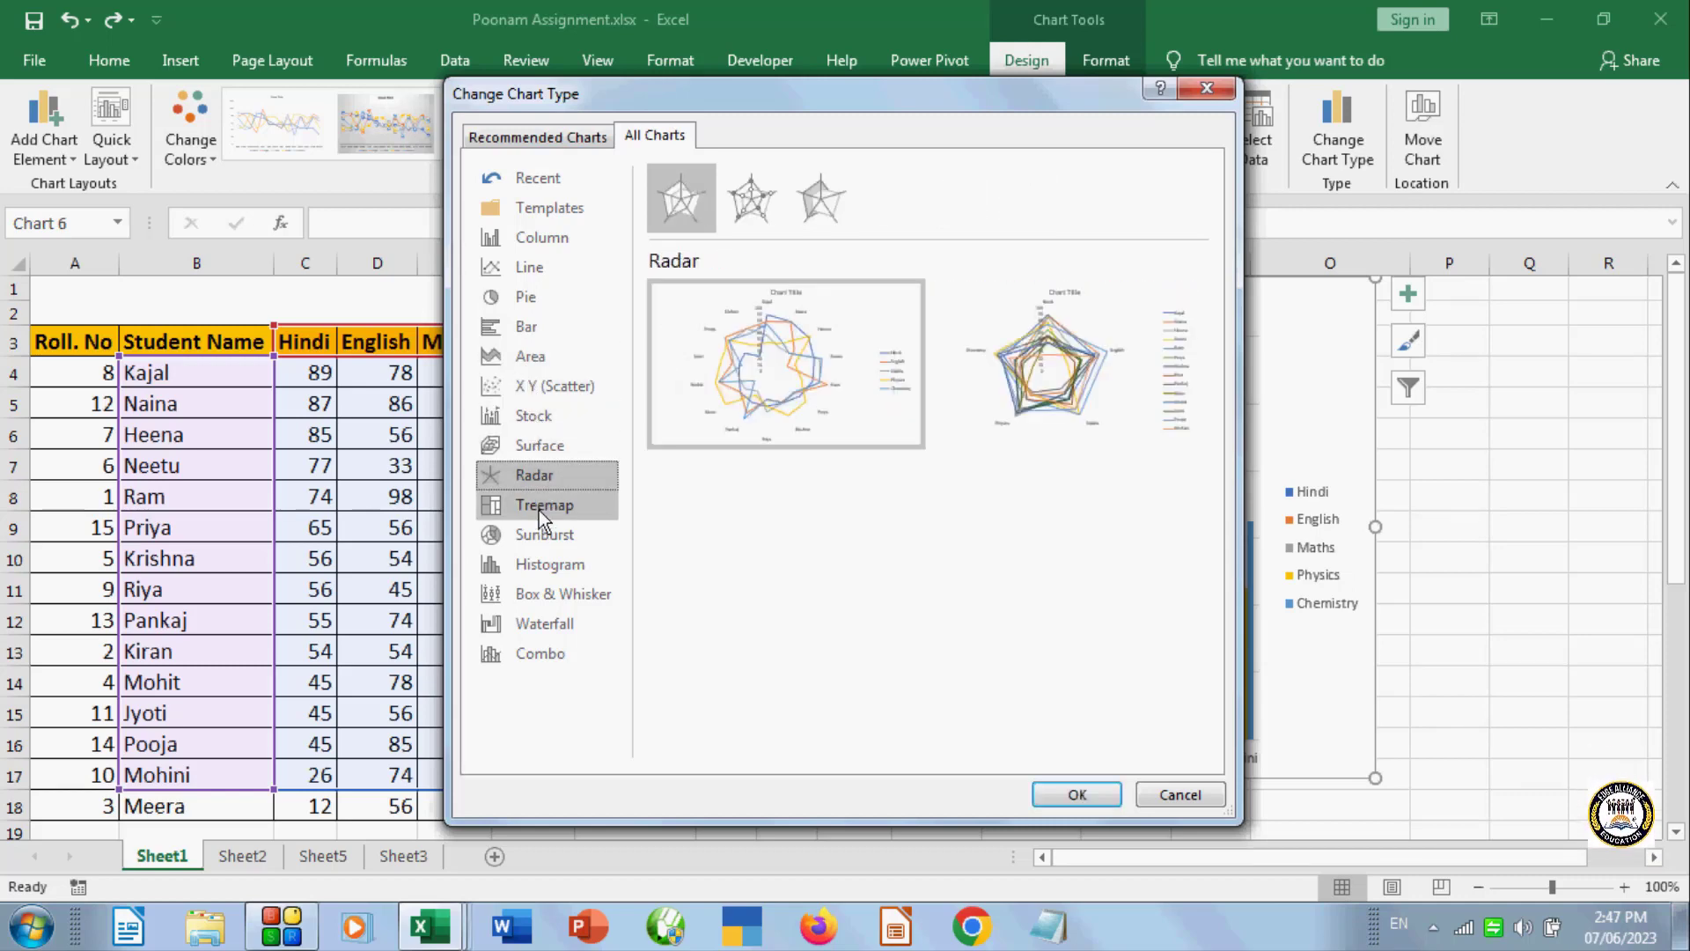
click(539, 506)
click(546, 535)
click(551, 563)
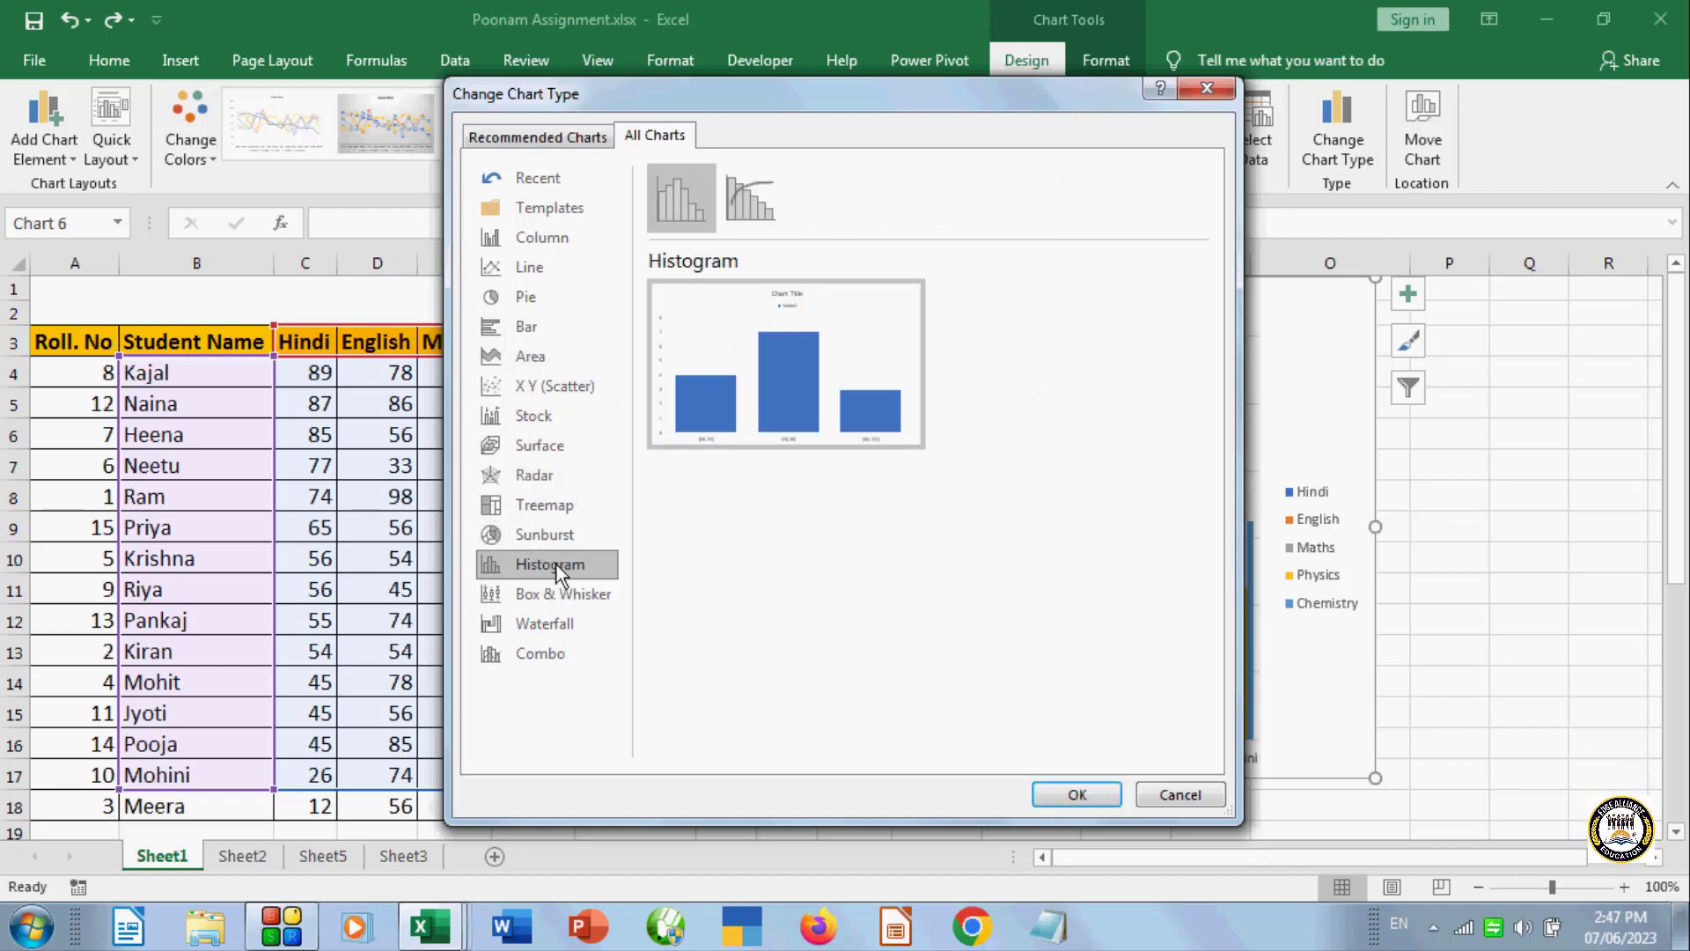
click(556, 623)
- Try the Combo chart type on the marks chart and undo it
click(551, 650)
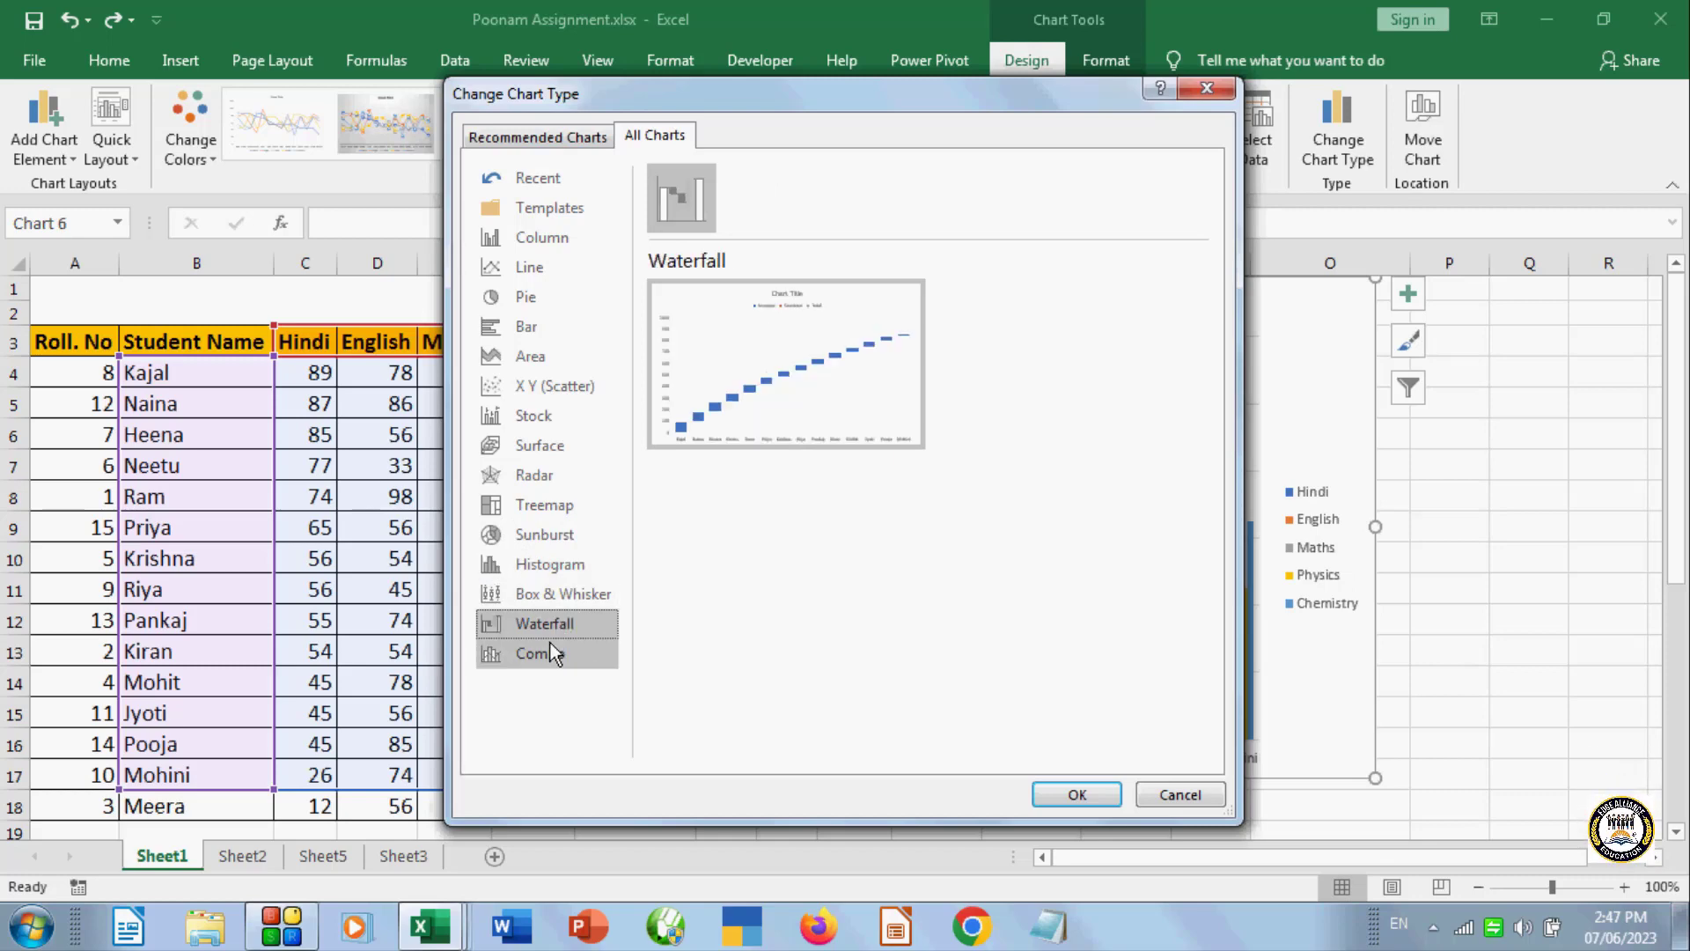
click(1074, 795)
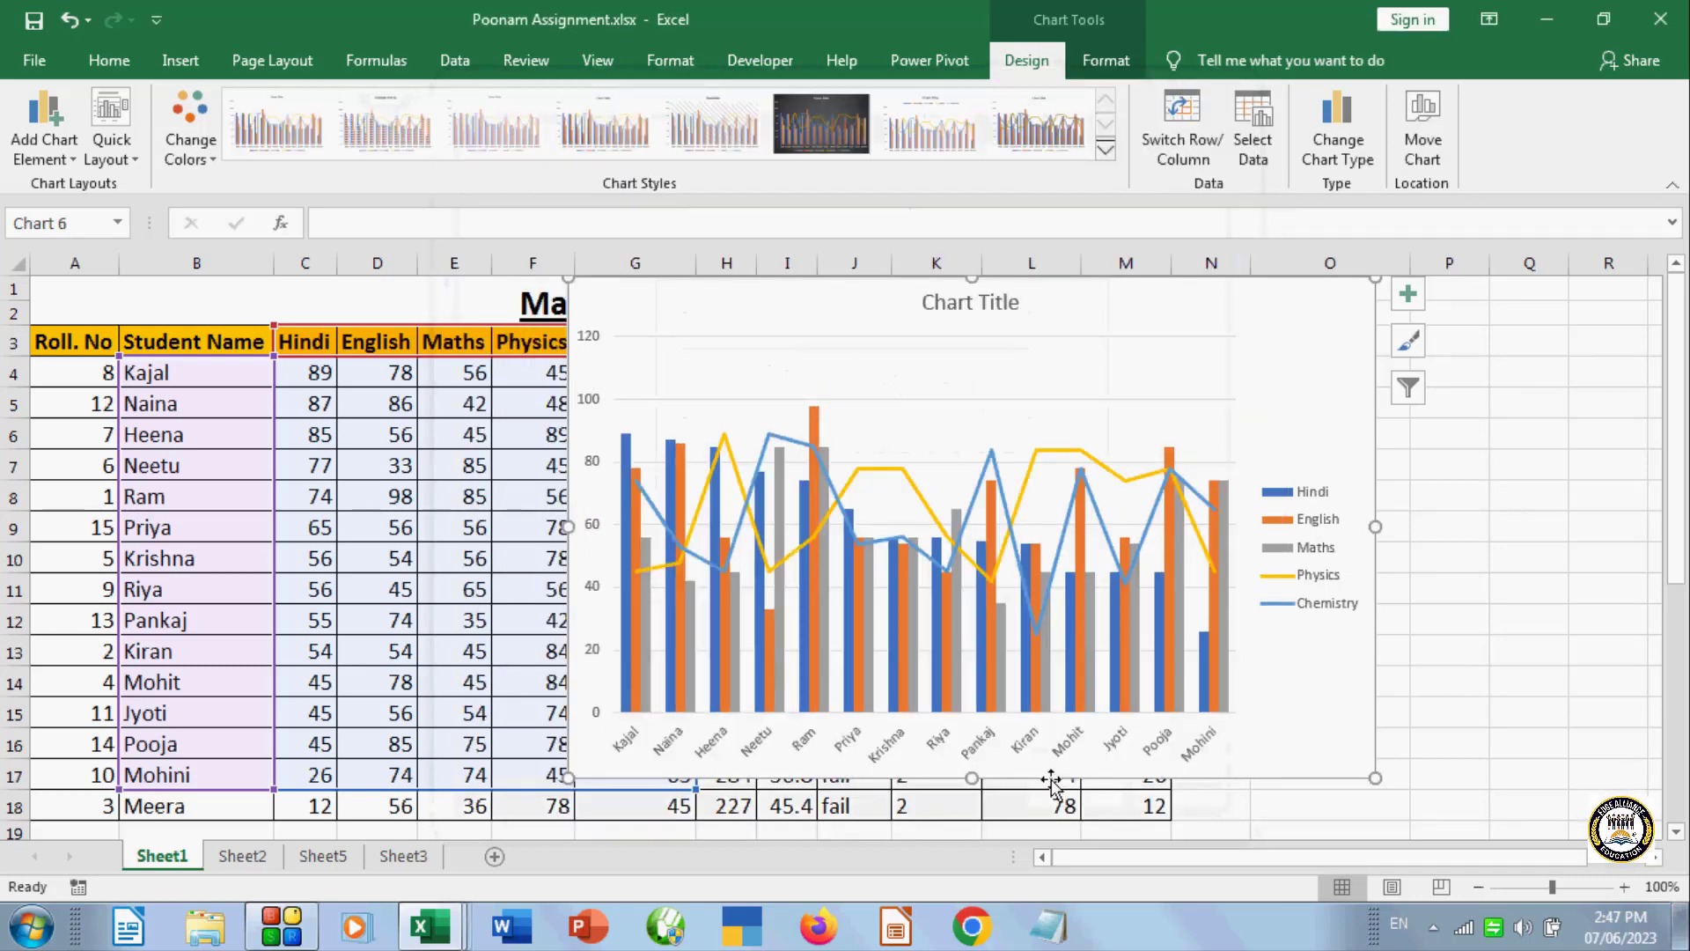
key(ctrl+z)
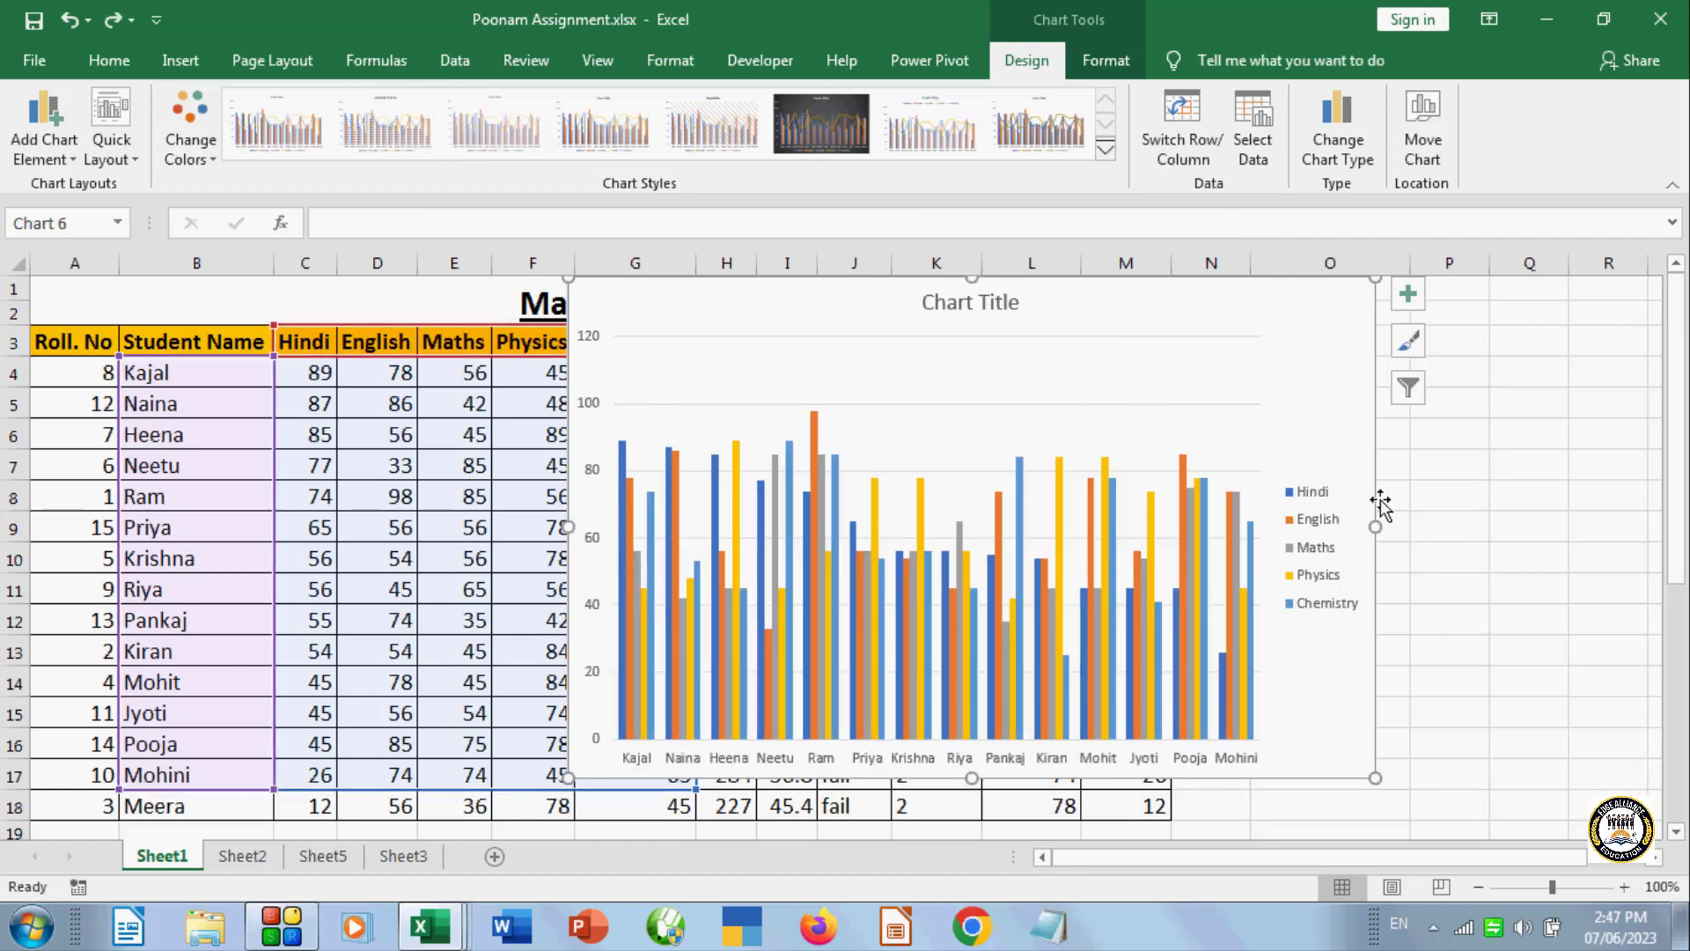
- Move the marks chart from Sheet1 to Sheet3 as an embedded object
click(1423, 151)
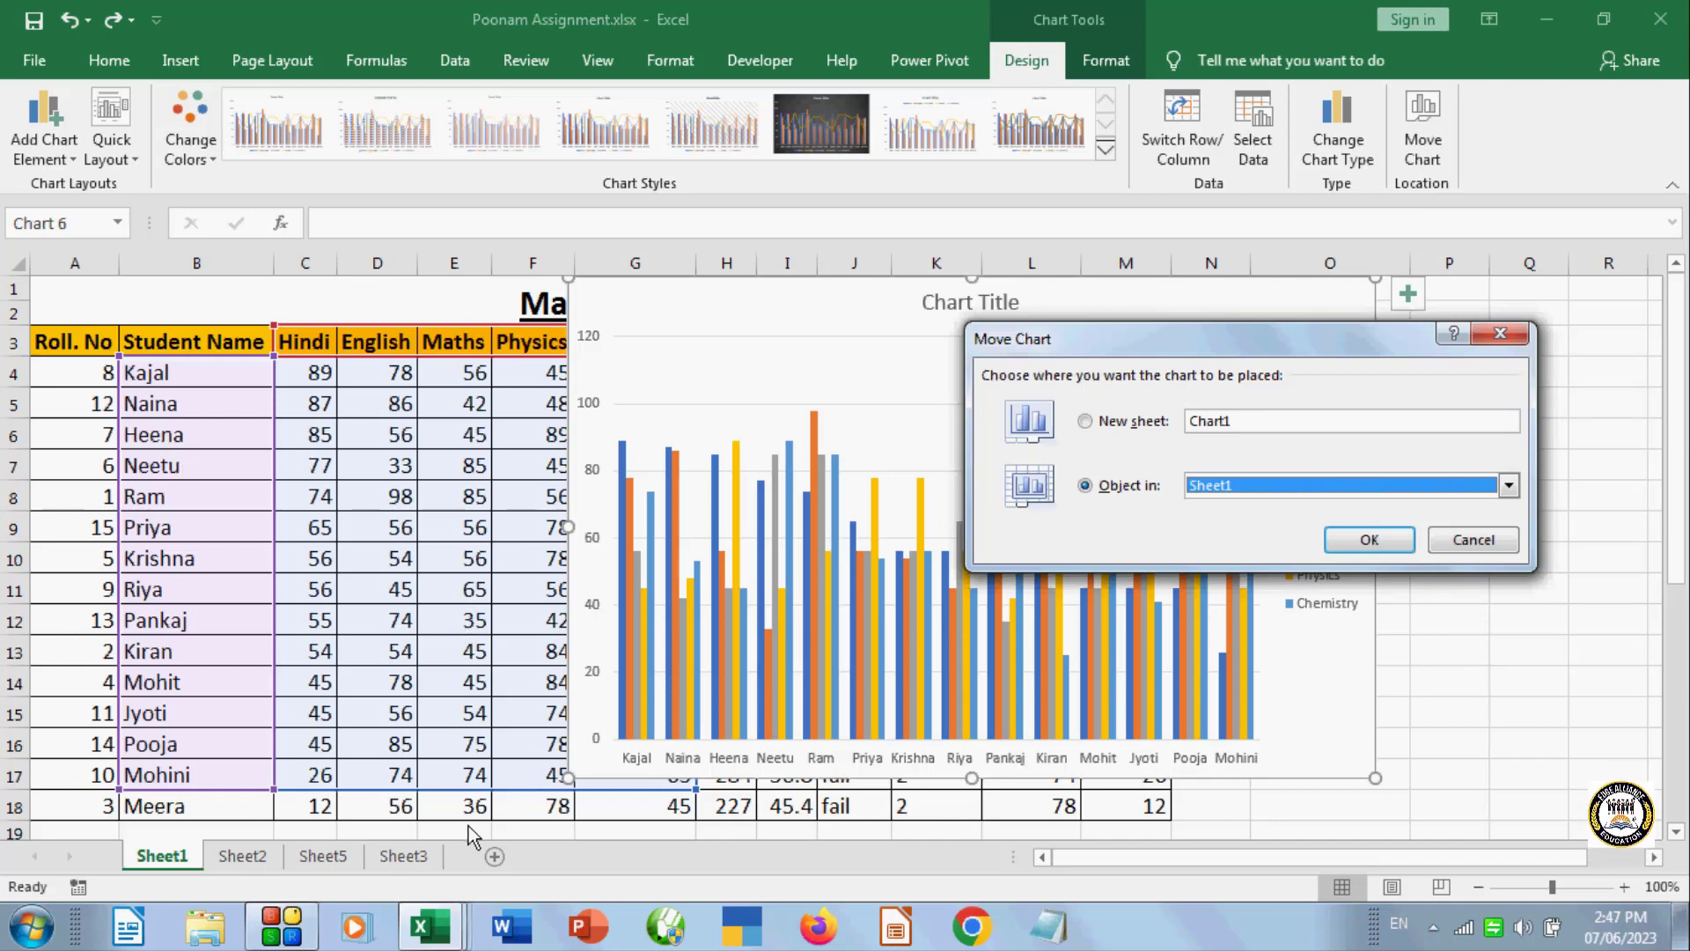
click(1309, 489)
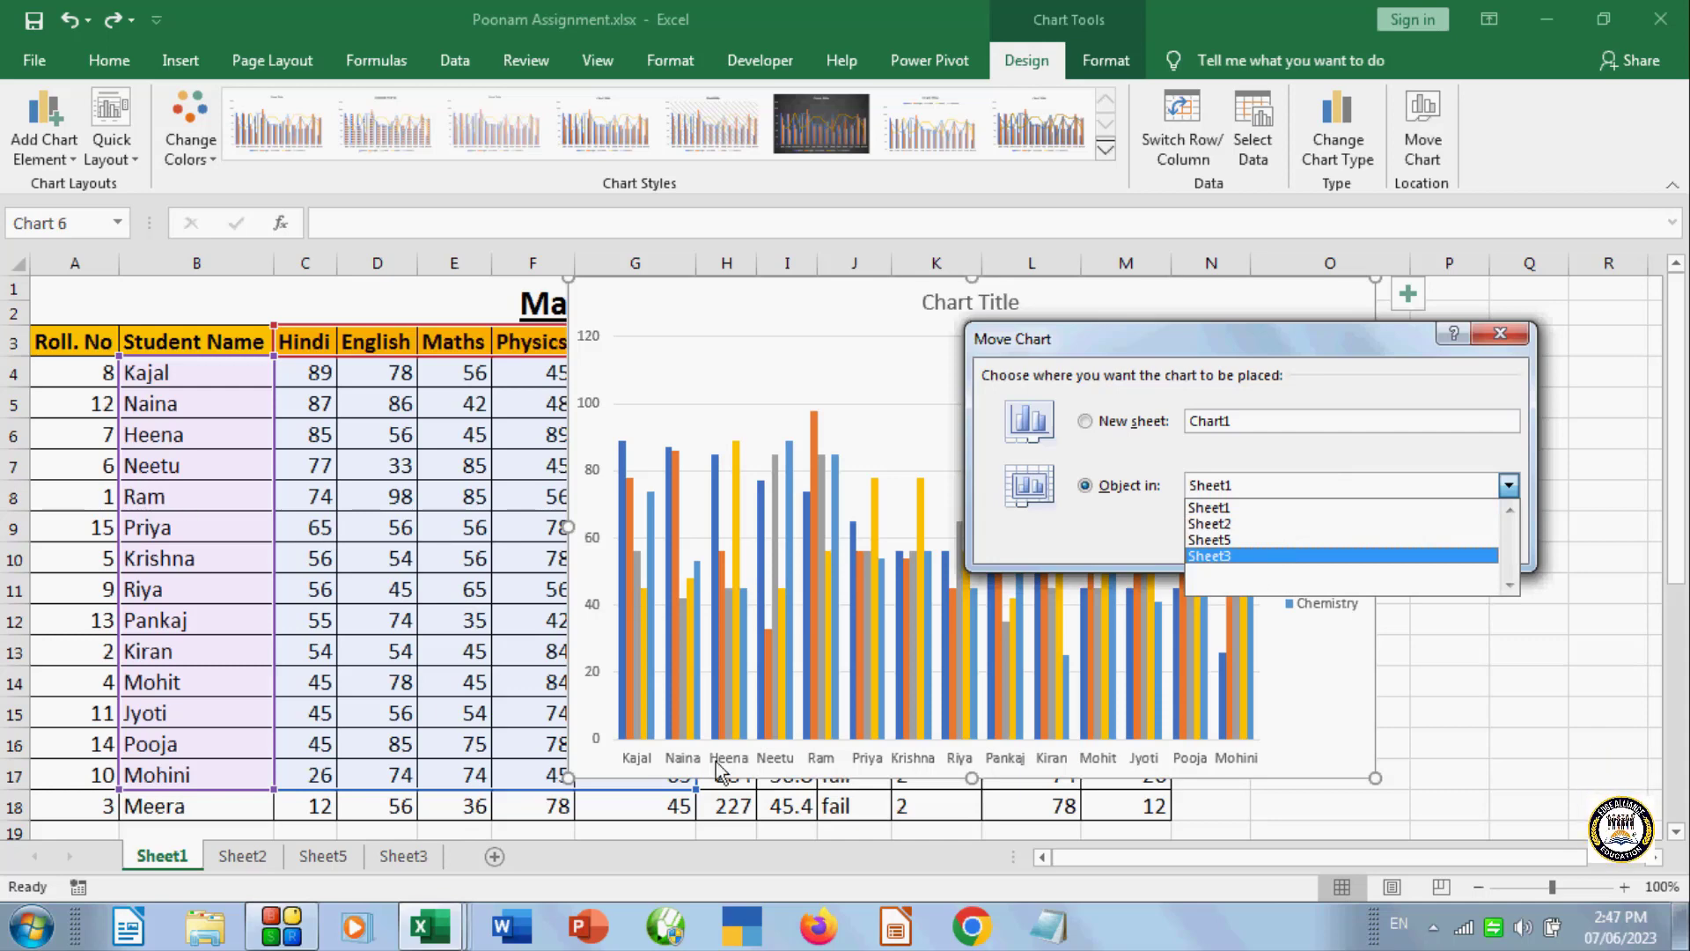
click(1241, 556)
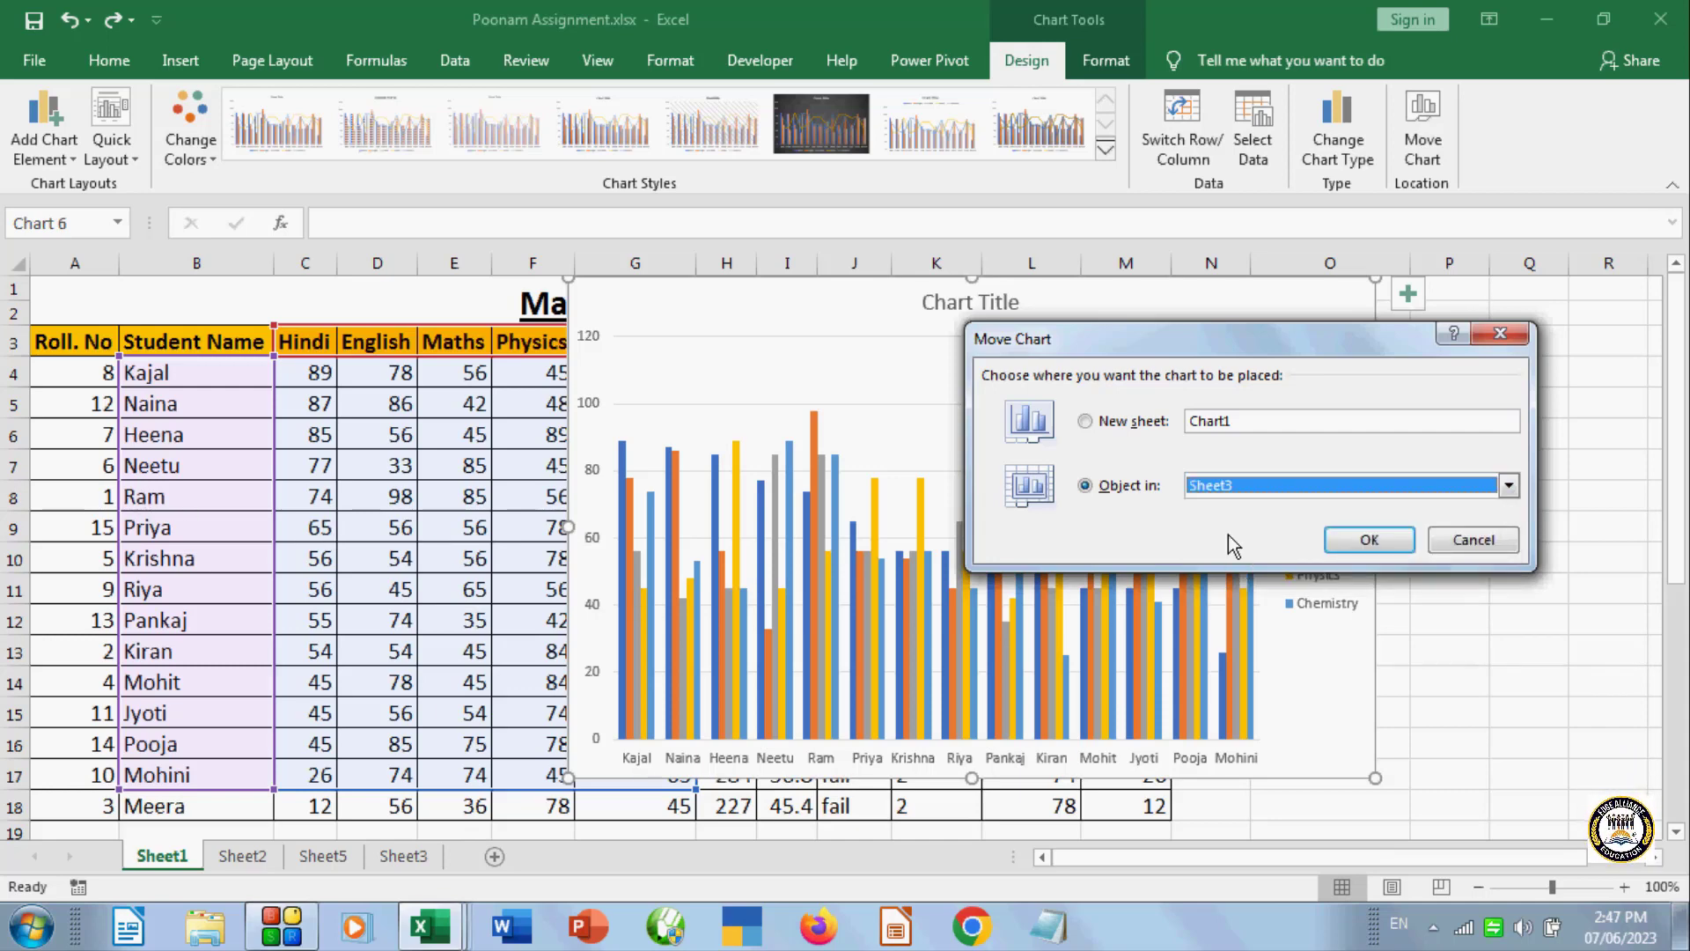
click(1379, 548)
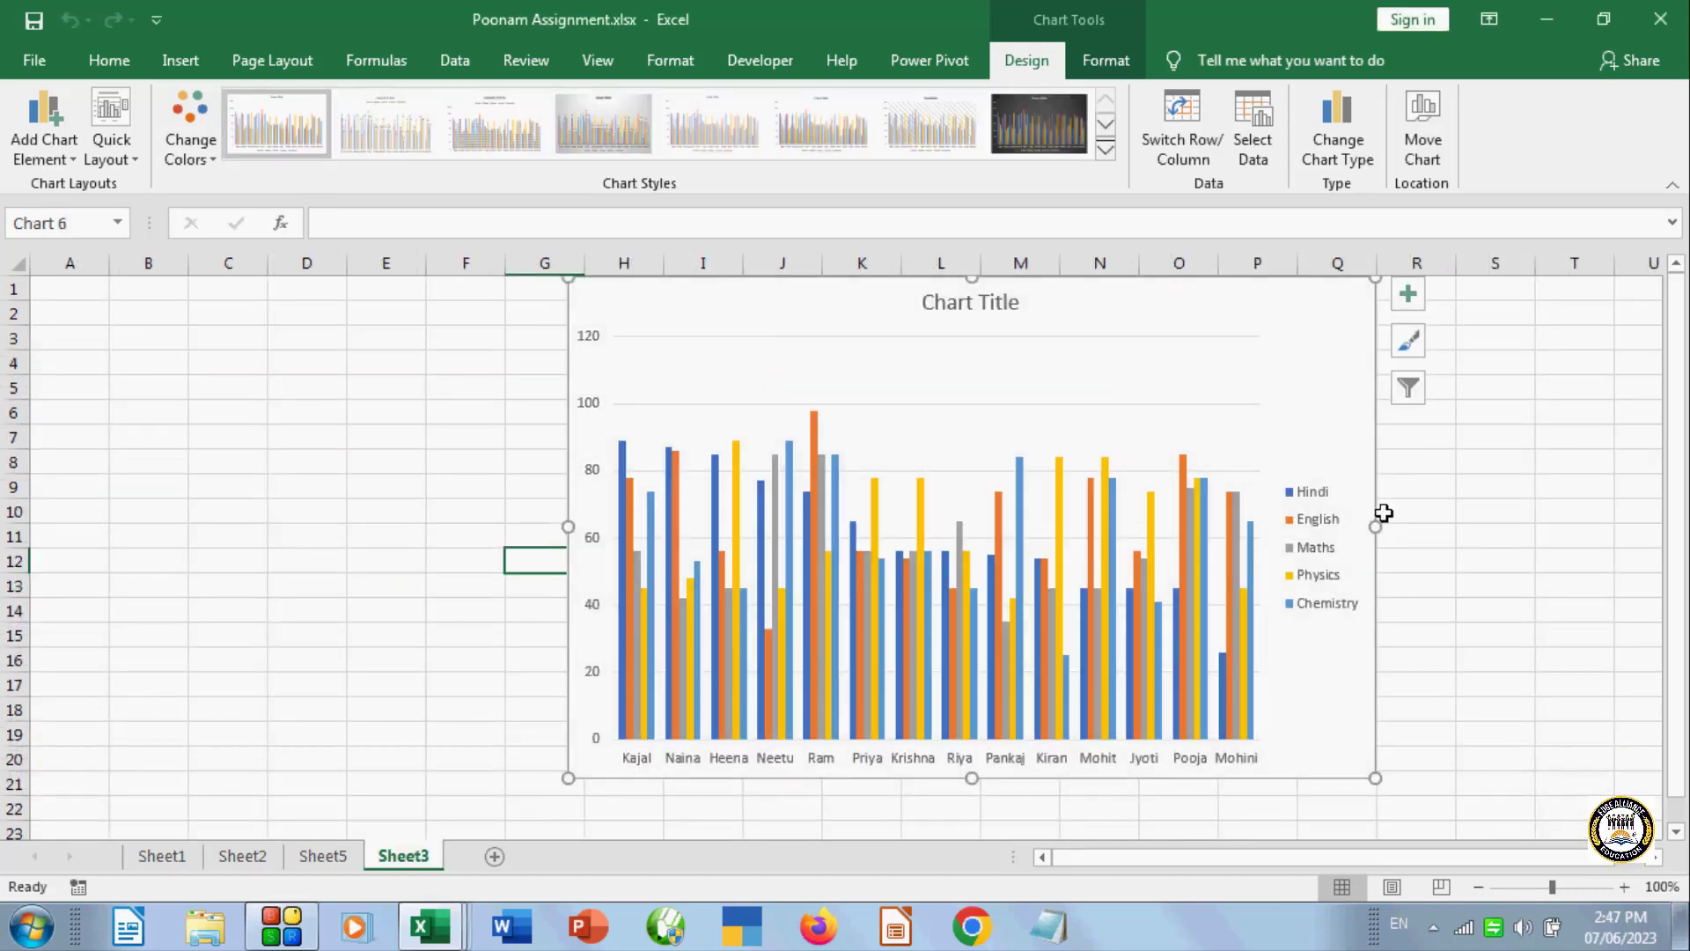
- Move the chart from Sheet3 to a new chart sheet named Student Record
click(1424, 146)
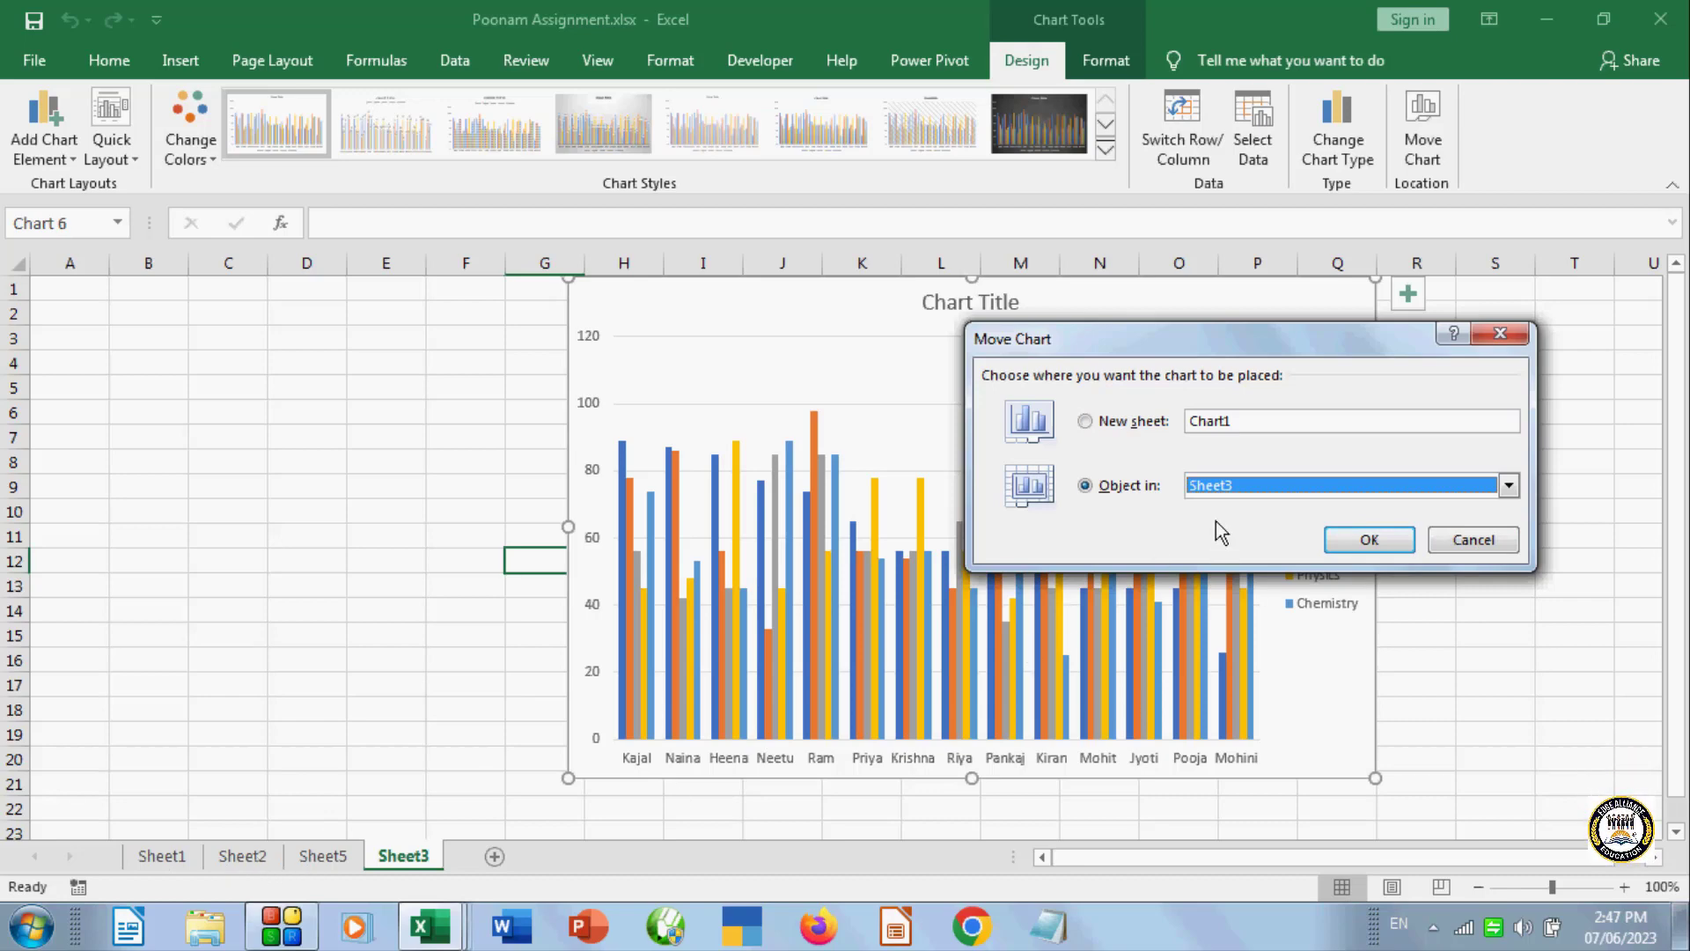
click(1103, 420)
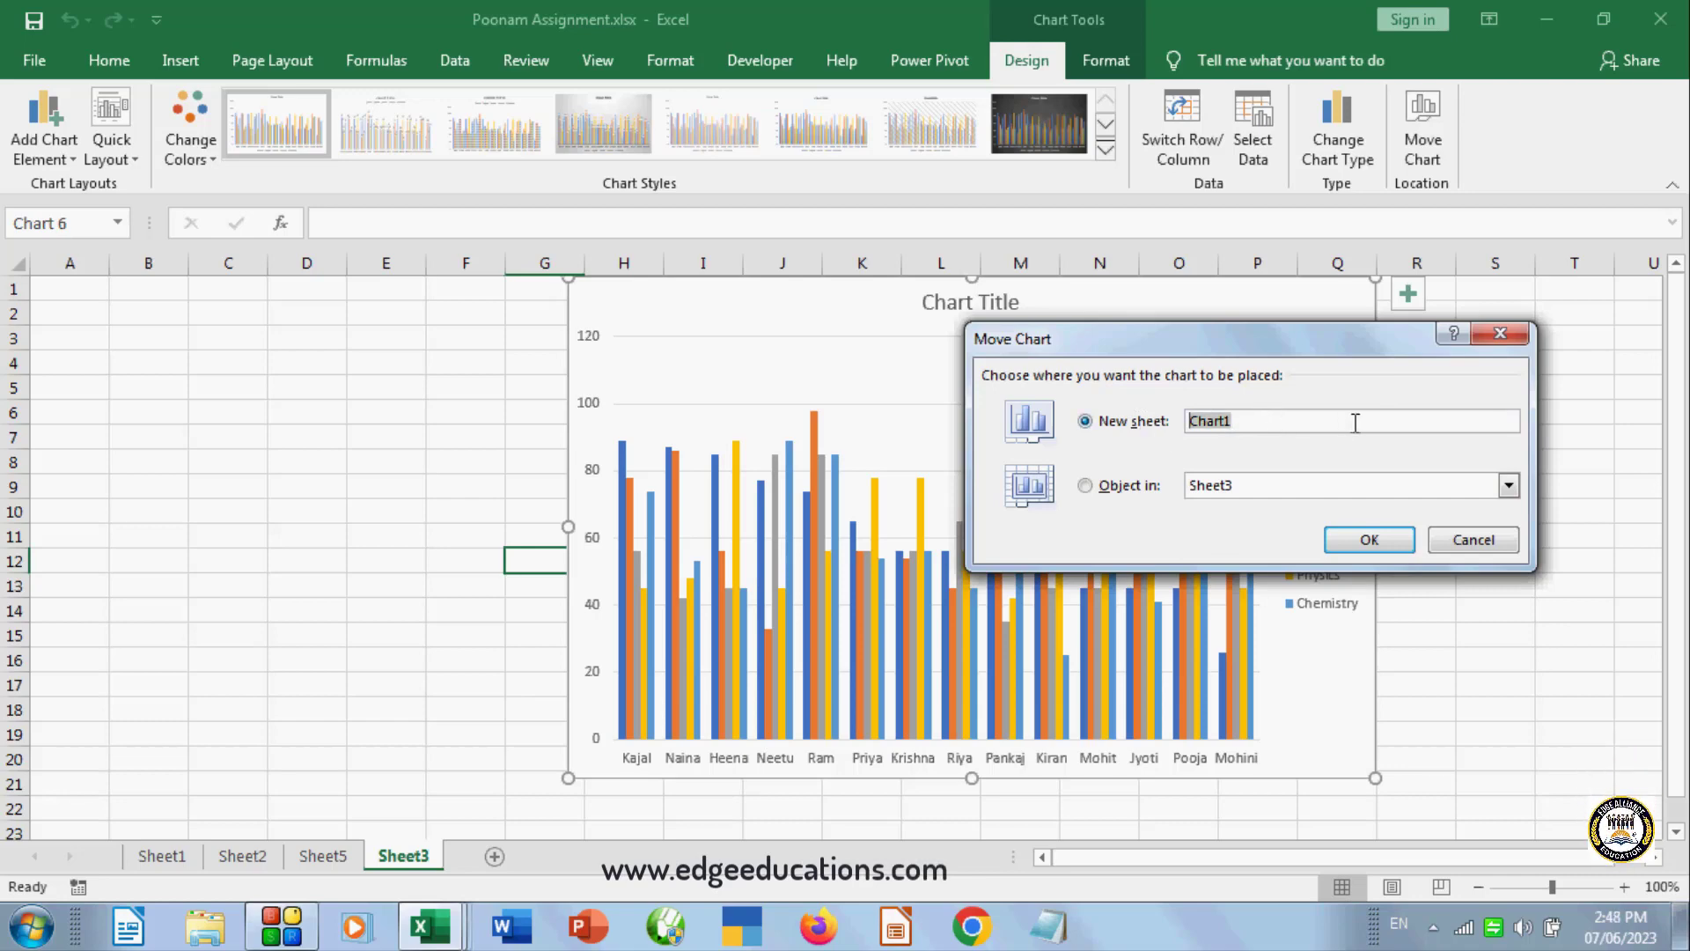
key(BackSpace)
text(Studen)
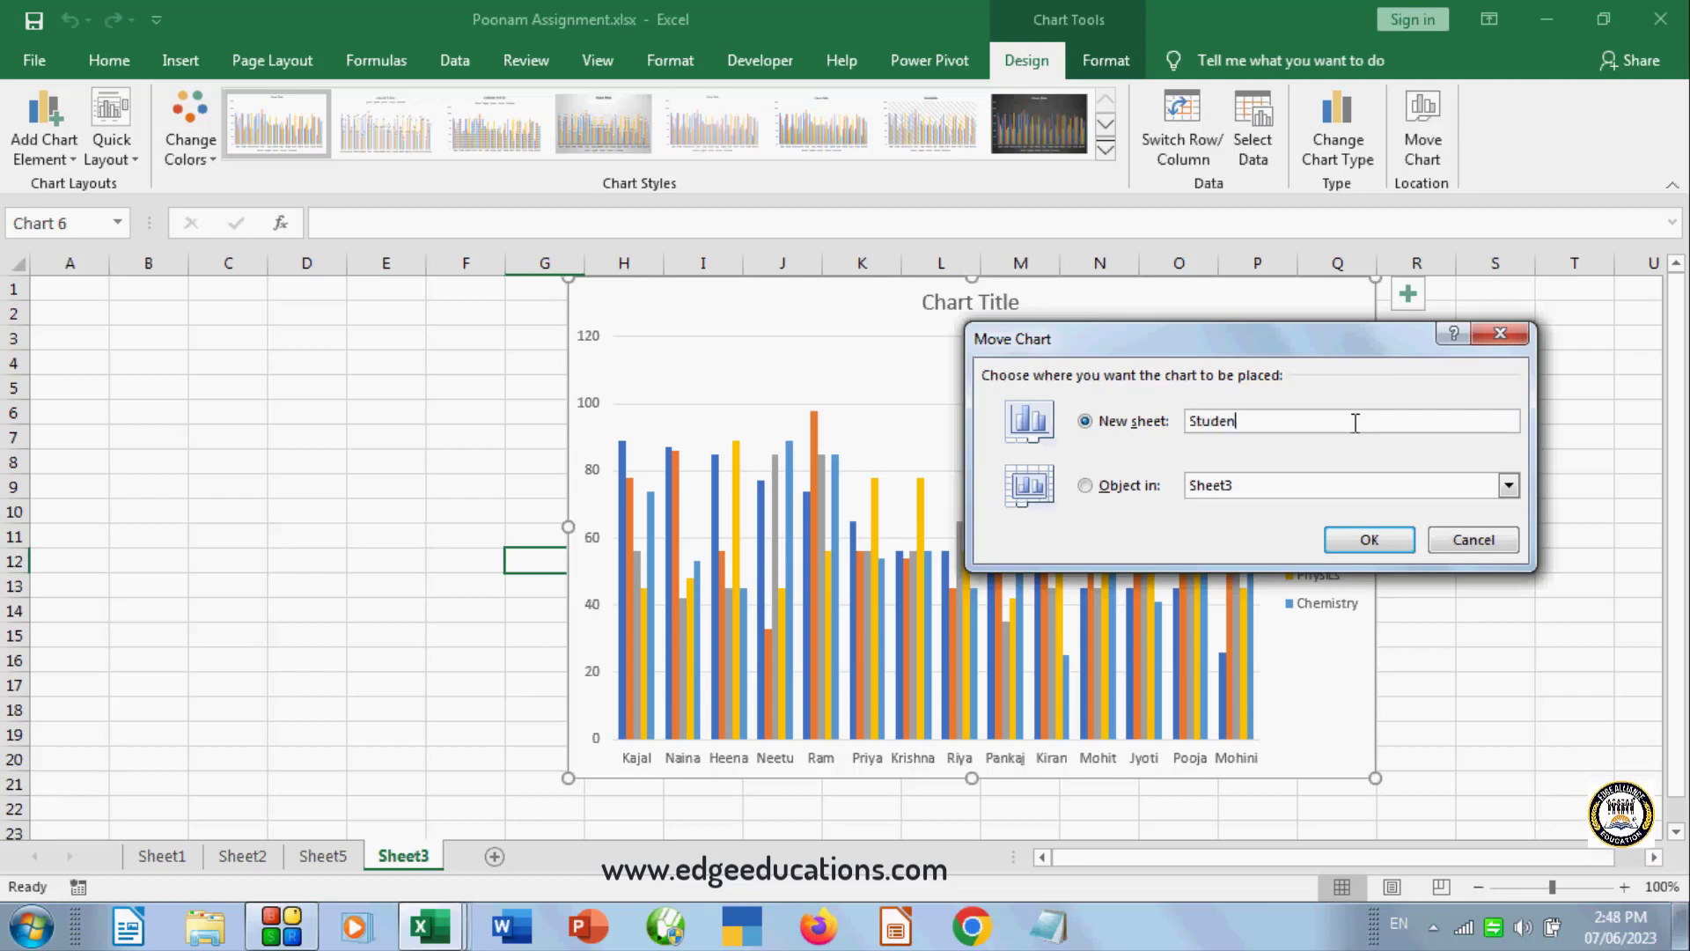
text(t Reco)
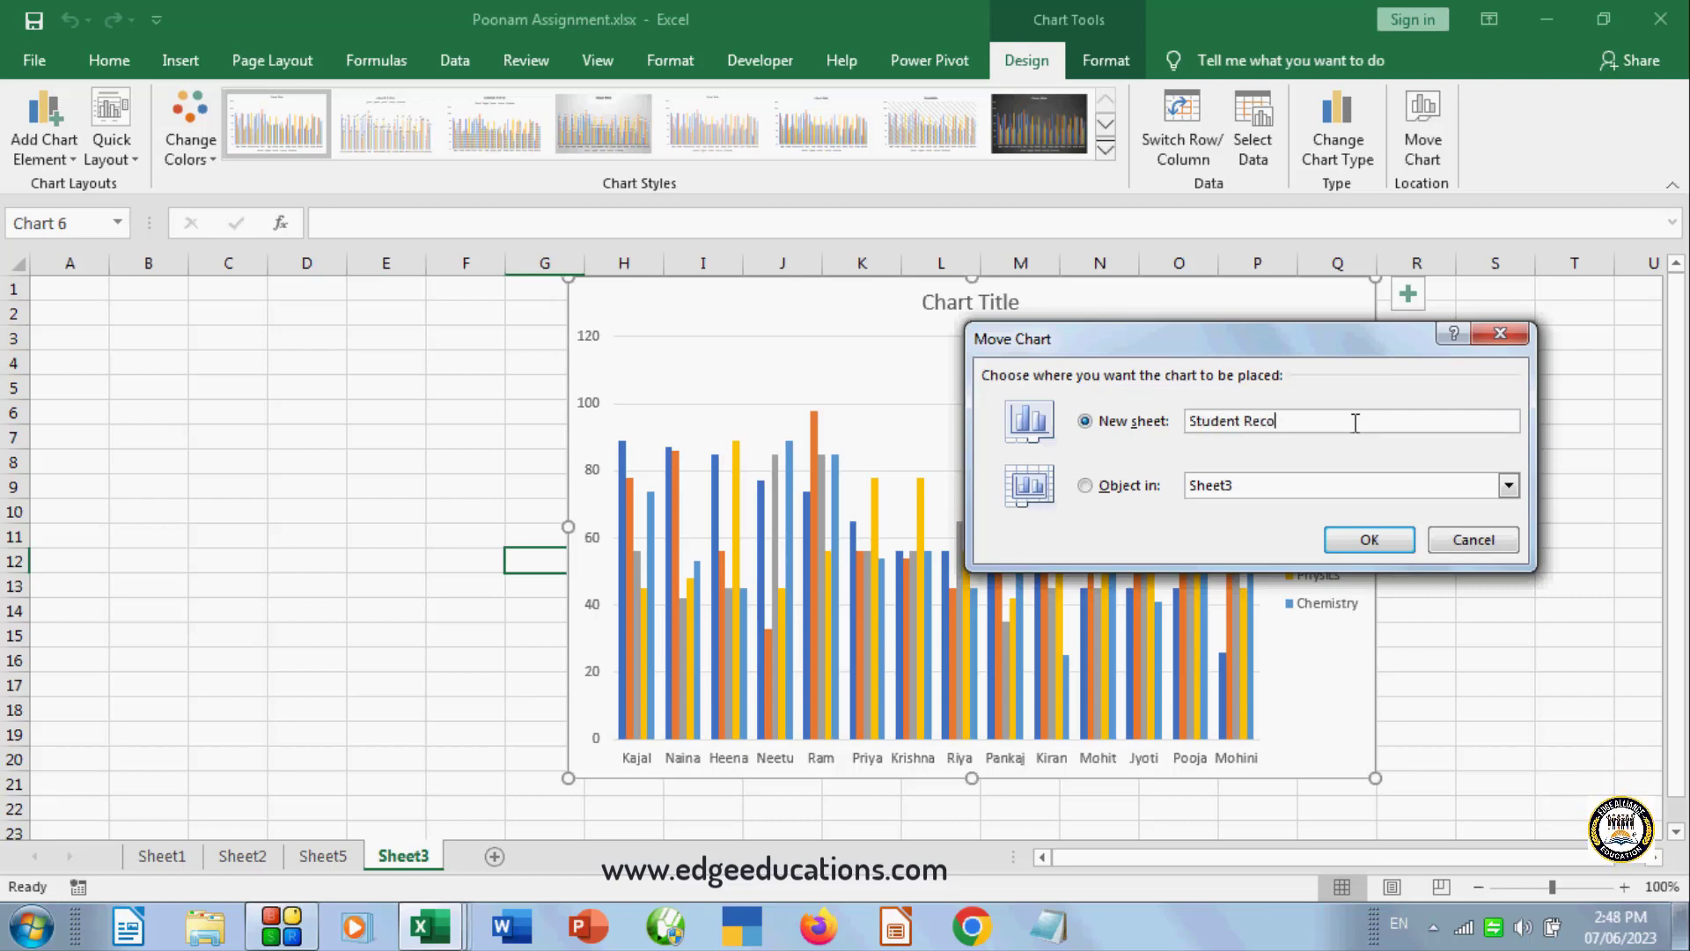
text(rd)
click(1368, 540)
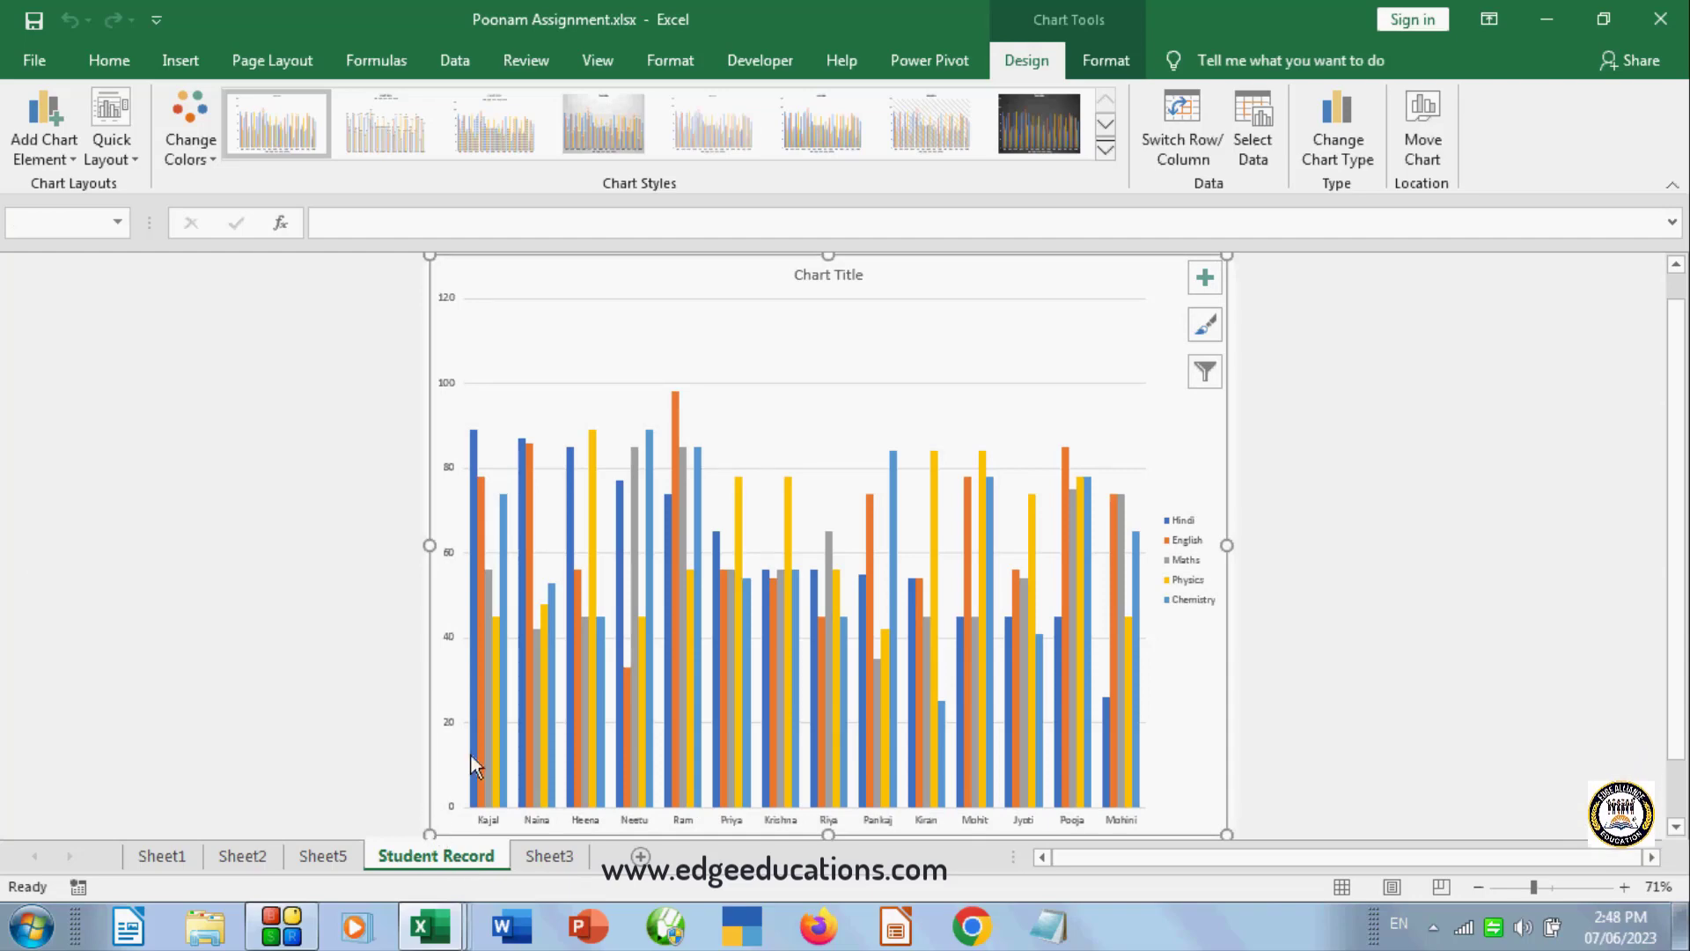
click(1435, 498)
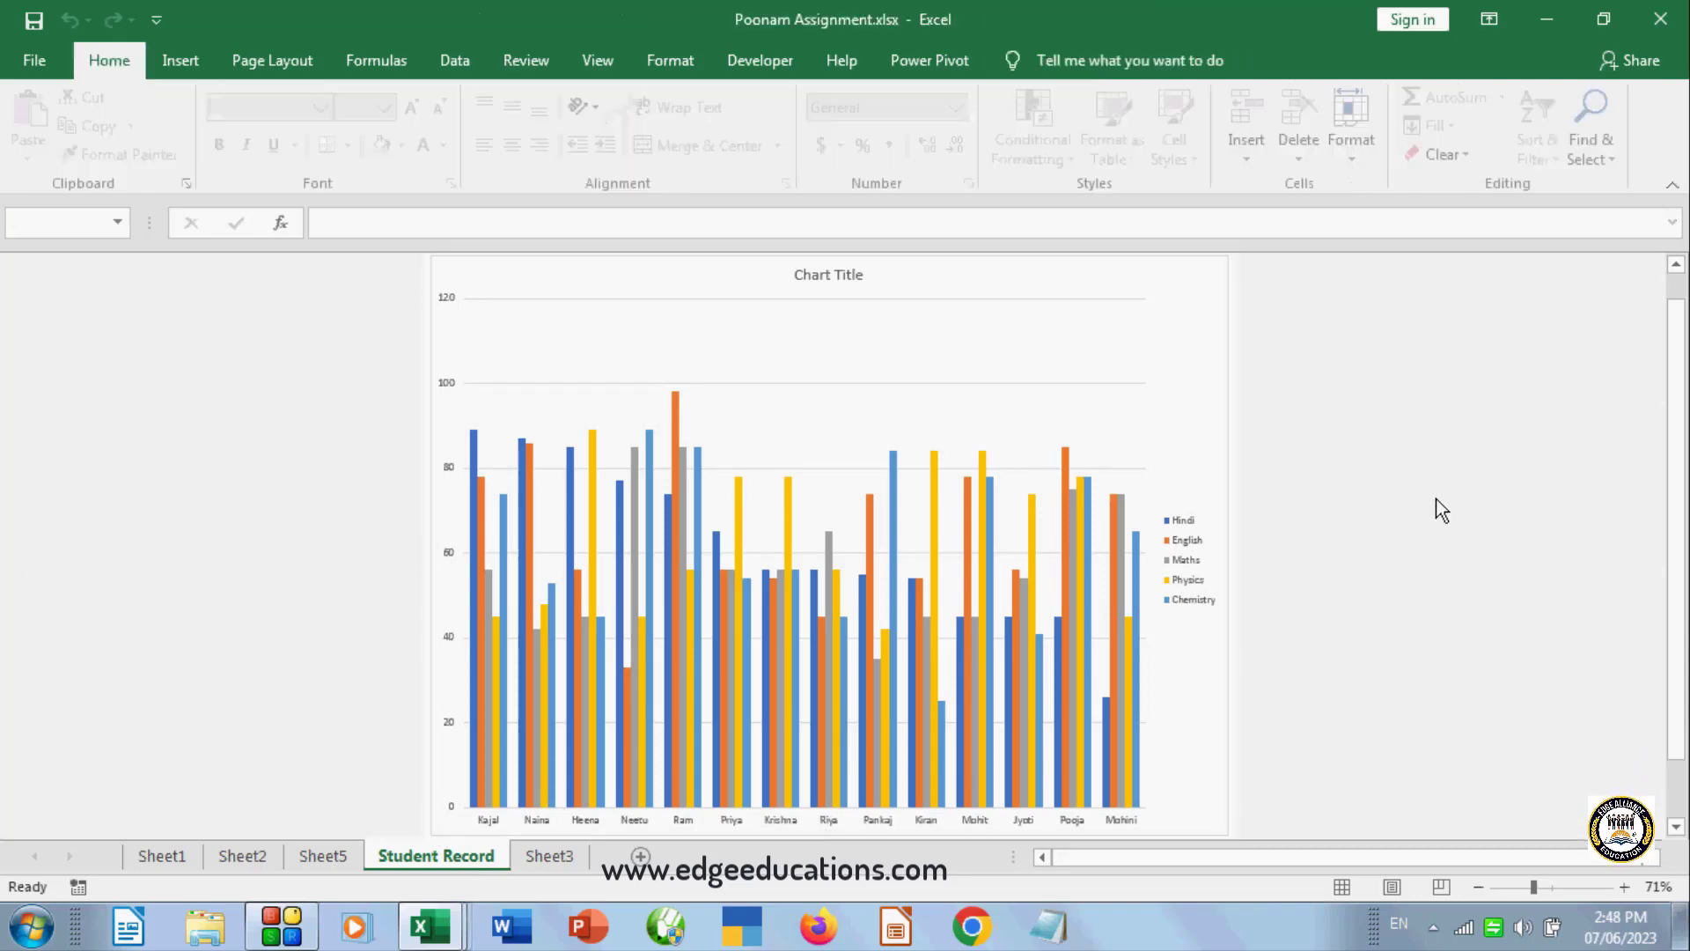
click(1074, 525)
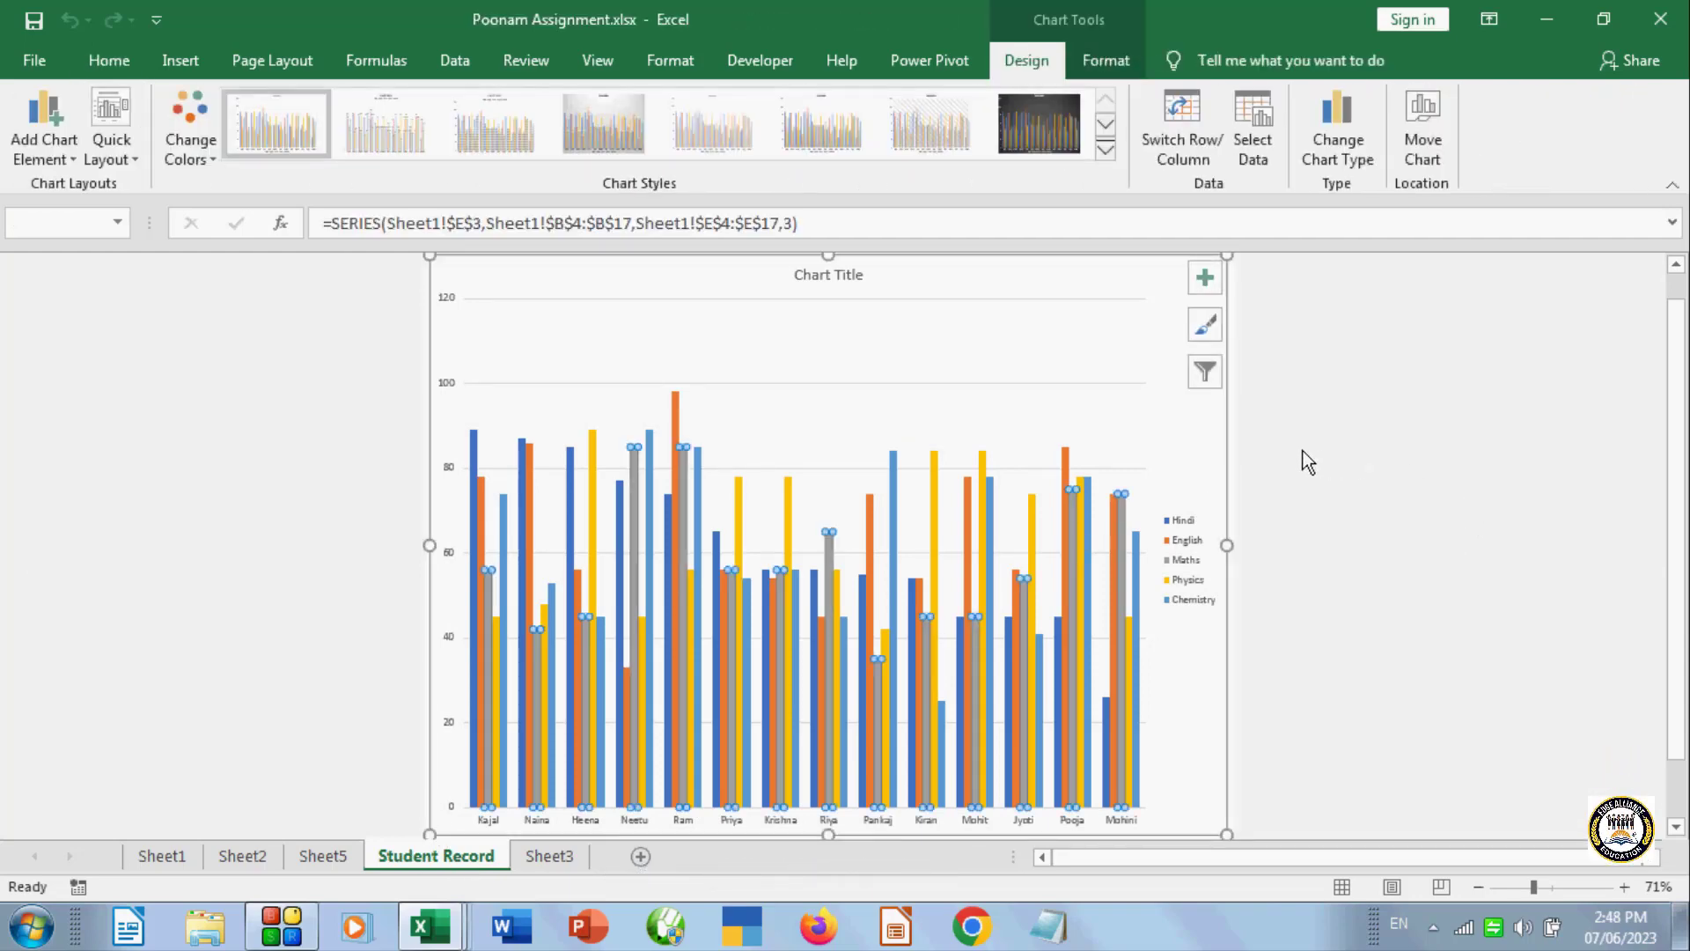
click(1342, 504)
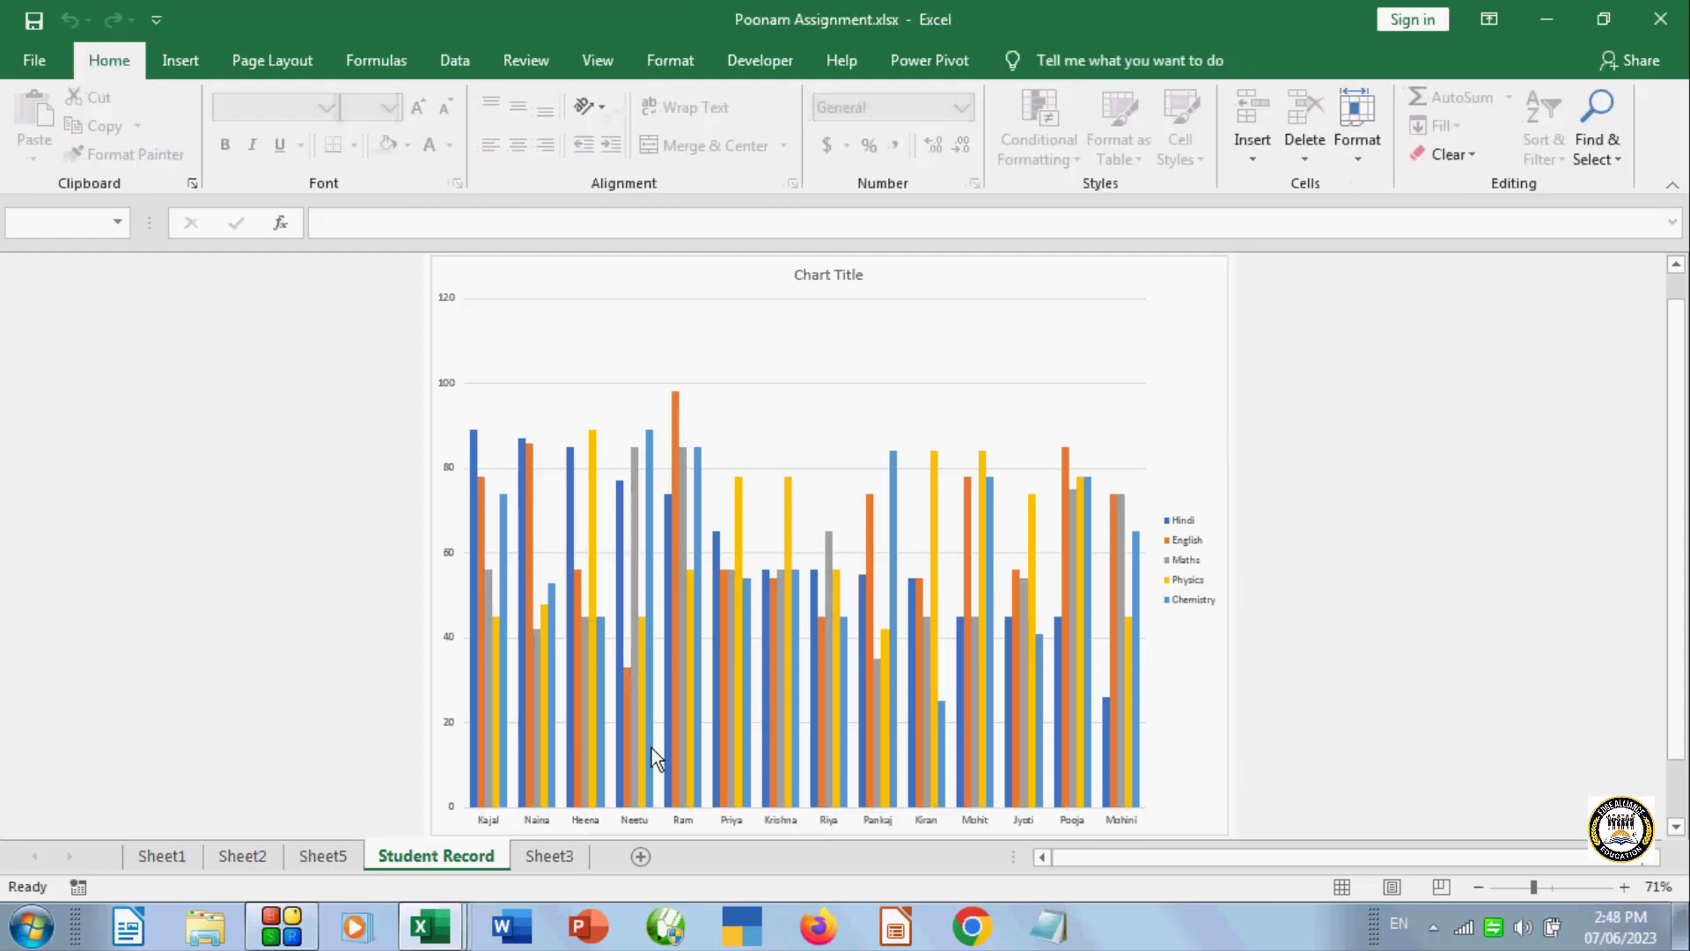
- Move the chart from the Student Record chart sheet to Sheet3 as an embedded object
click(448, 832)
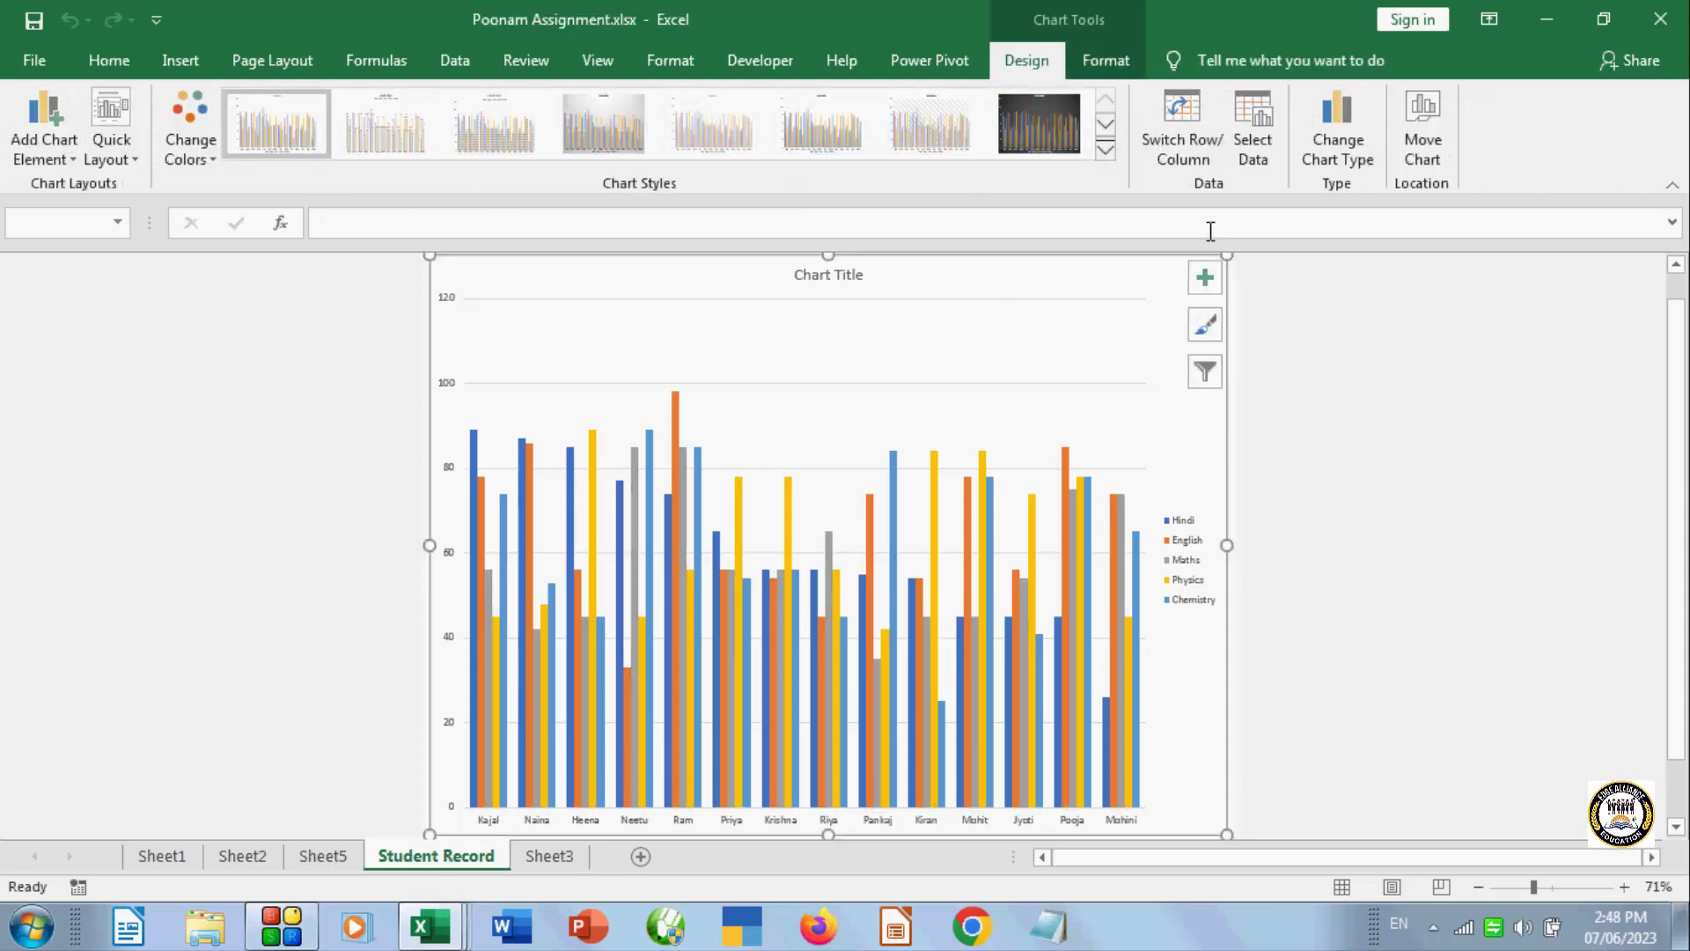
click(1411, 123)
click(1236, 498)
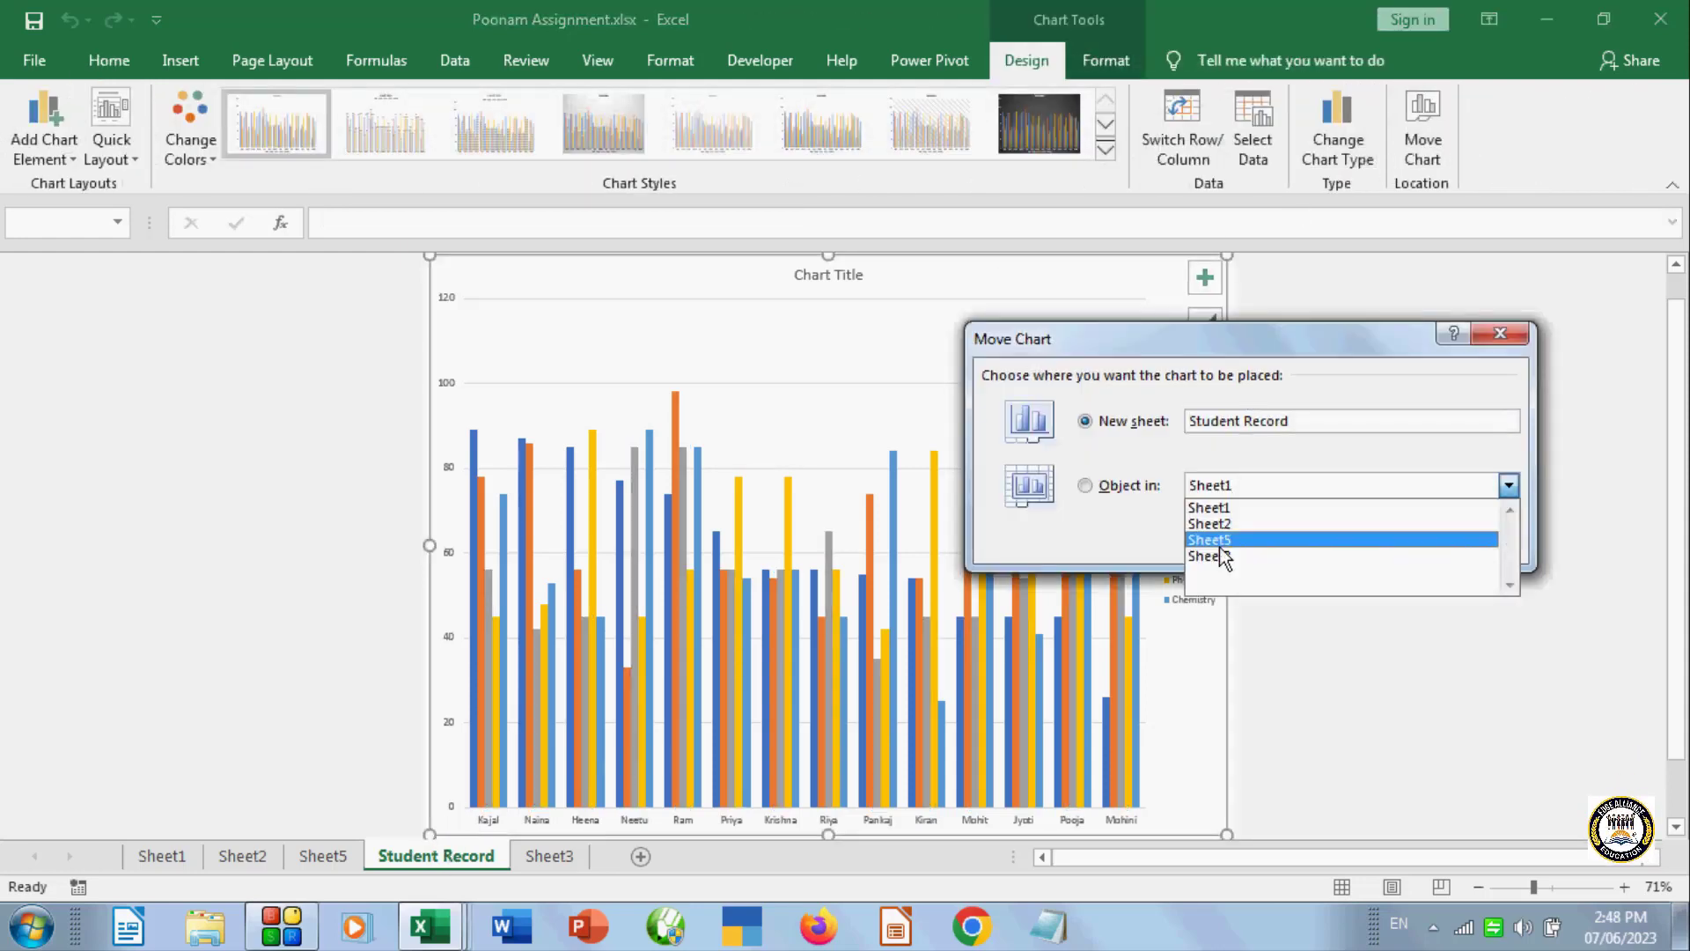
click(1240, 574)
click(1356, 540)
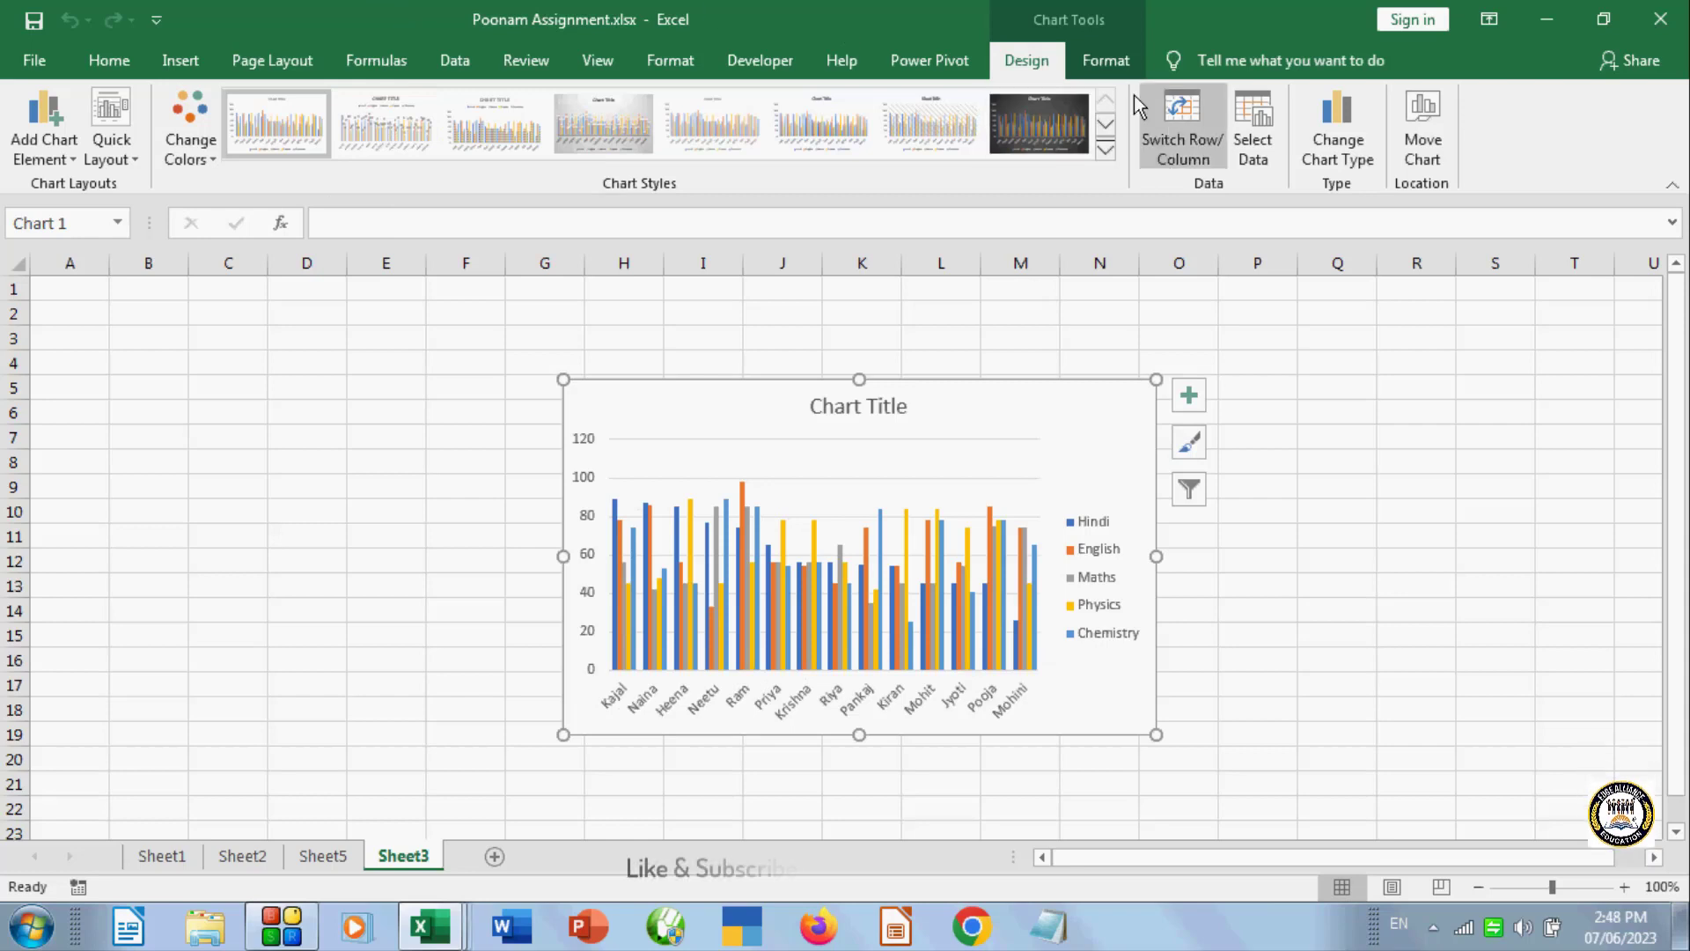
- Try a solid gold theme shape style on the chart area and undo it
click(1106, 62)
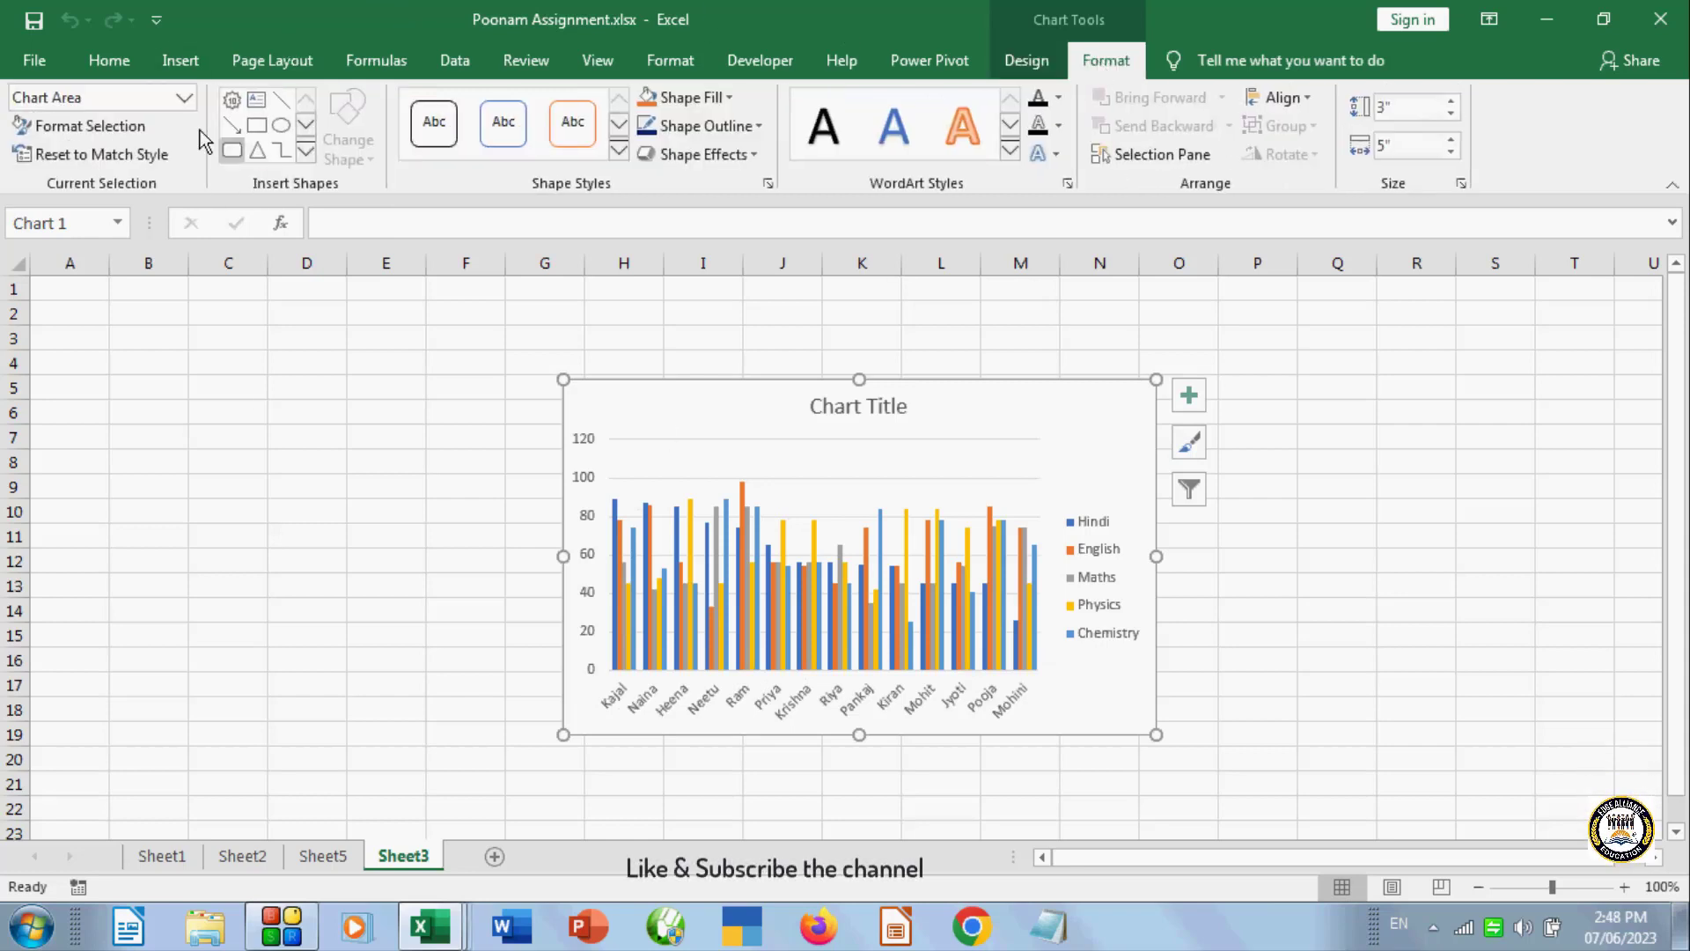
click(184, 98)
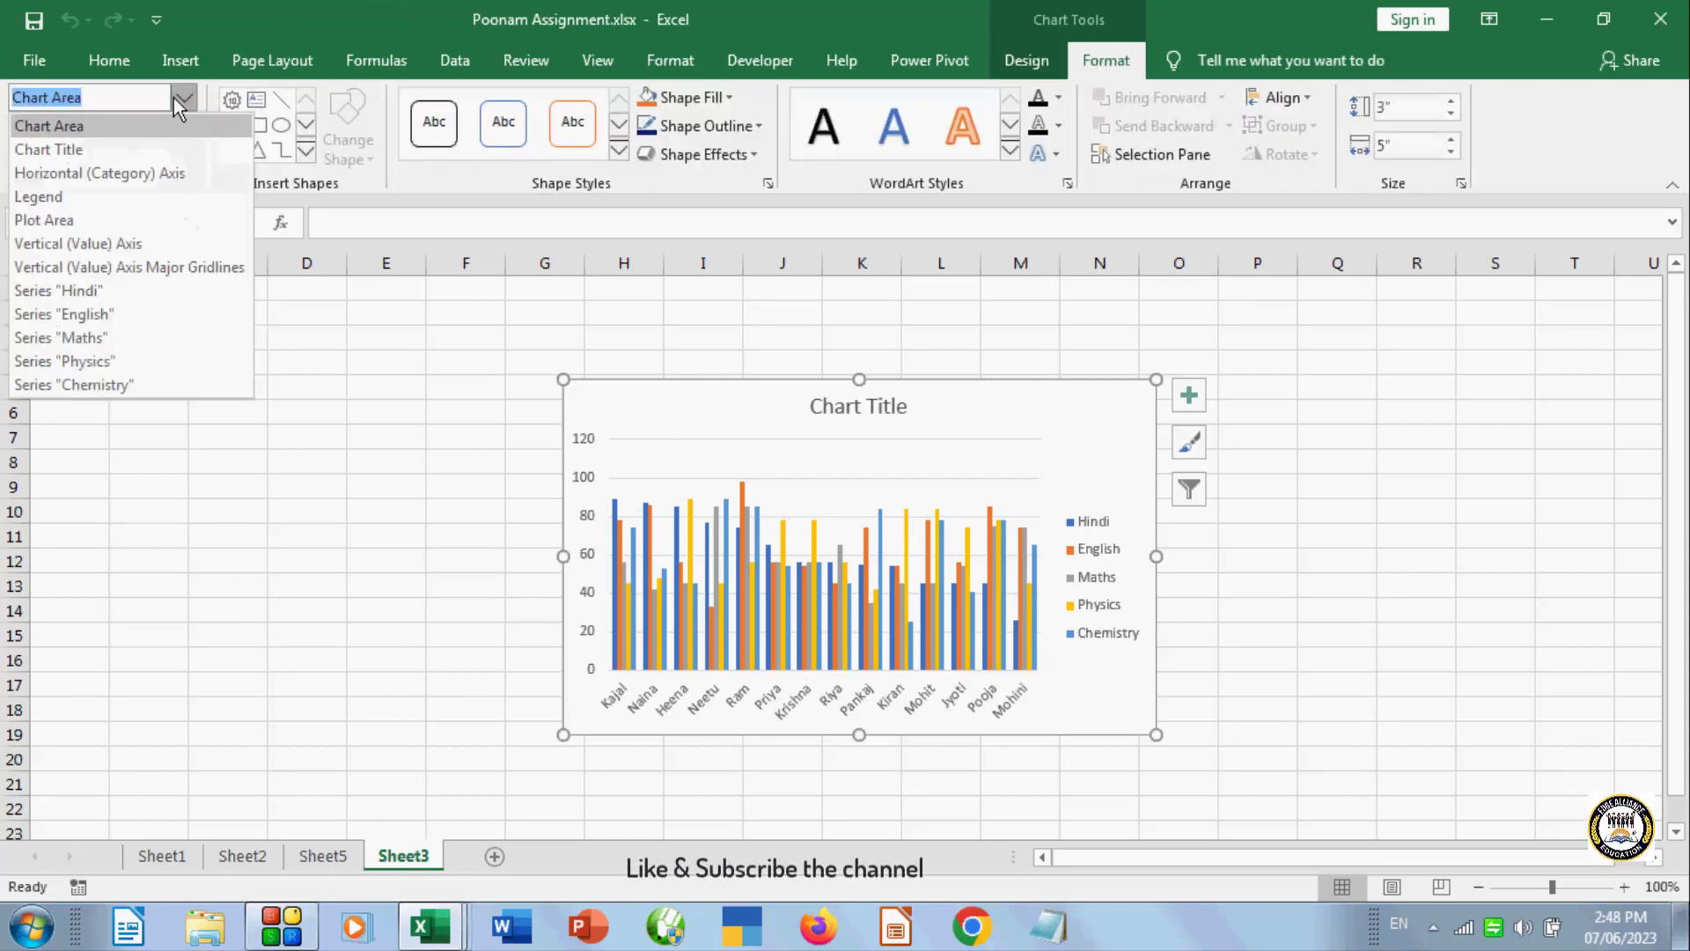
click(111, 129)
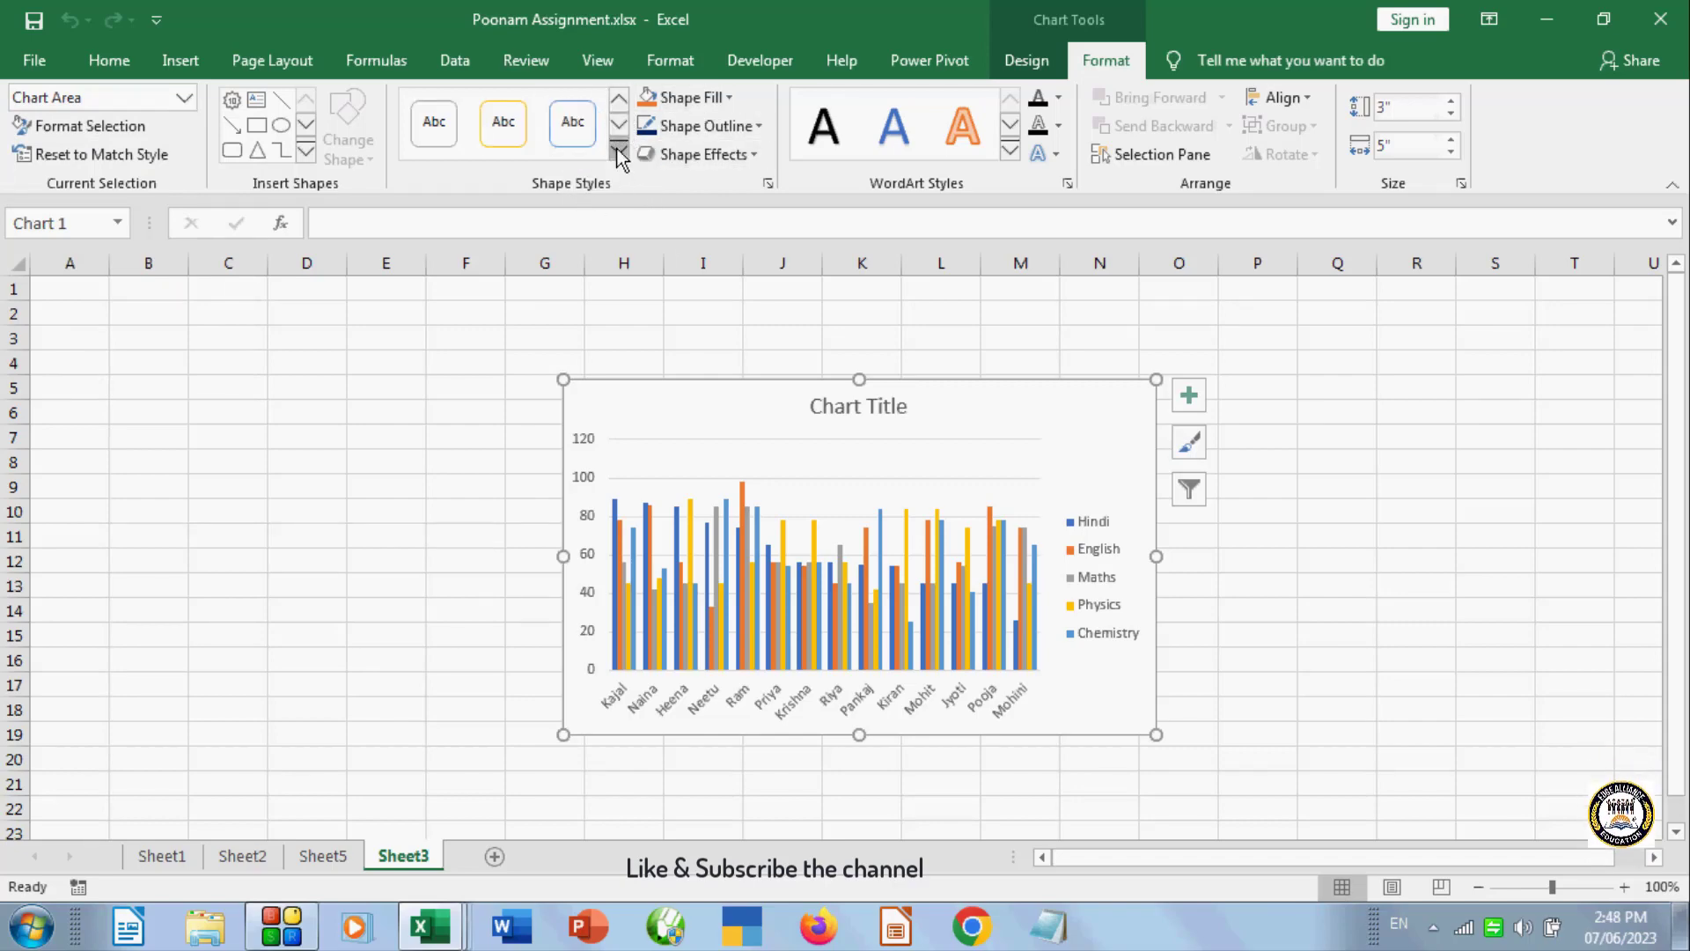
click(619, 151)
click(716, 236)
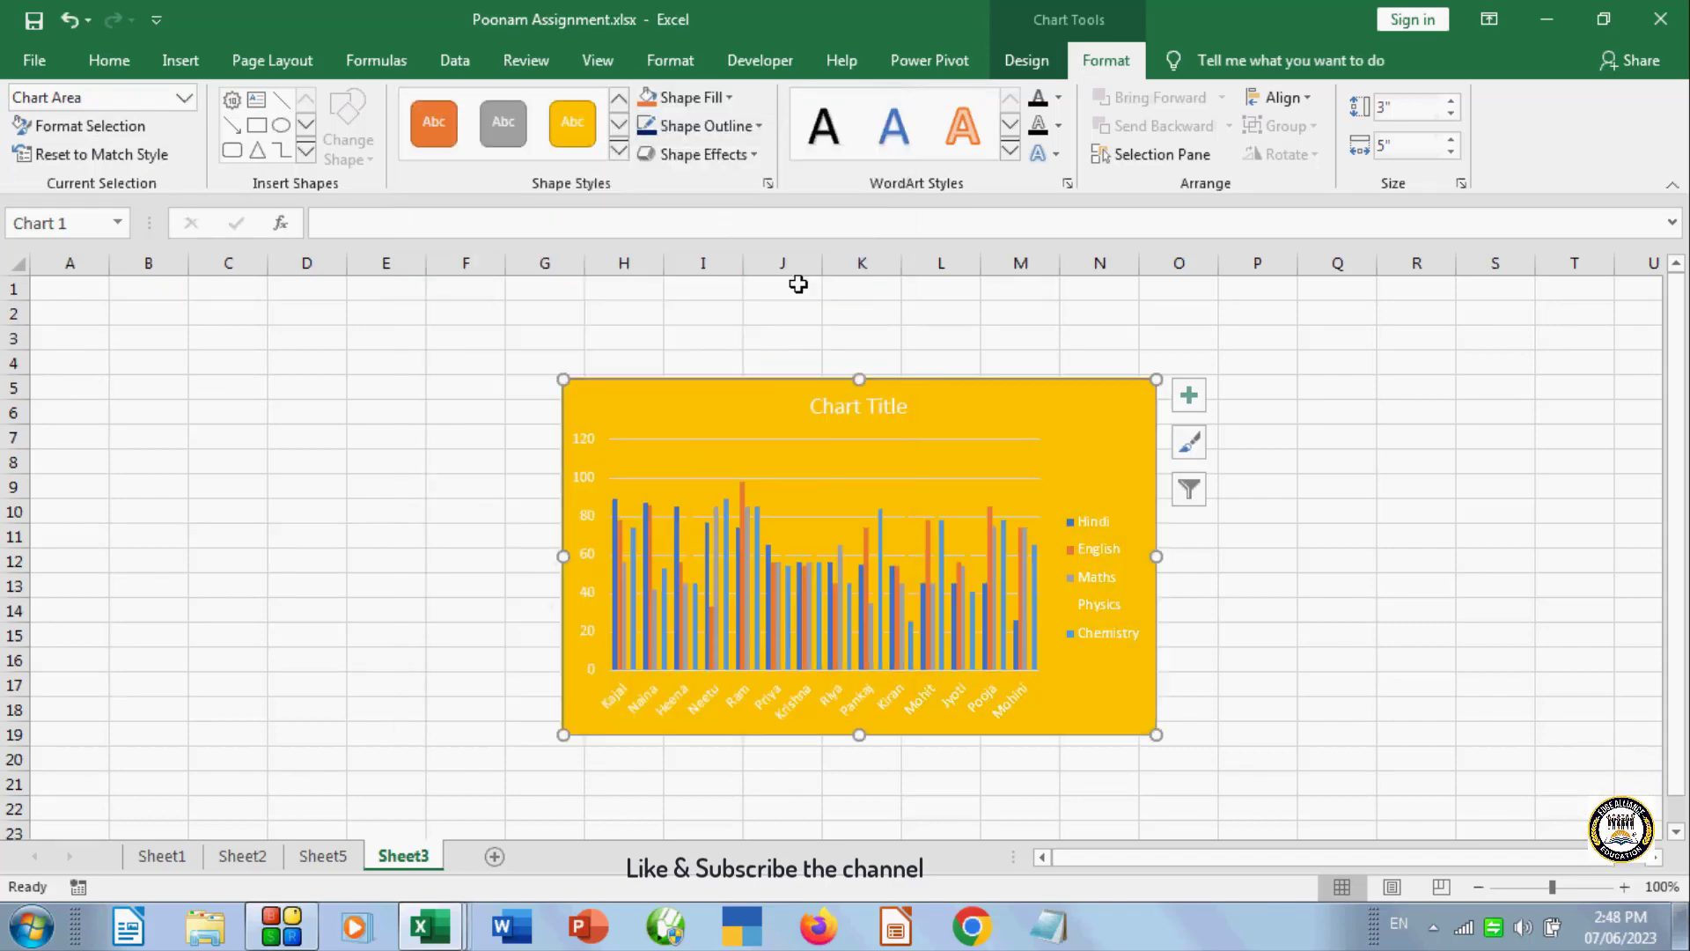
key(ctrl+z)
- Try the solid gray shape style on the chart title and undo it
click(184, 97)
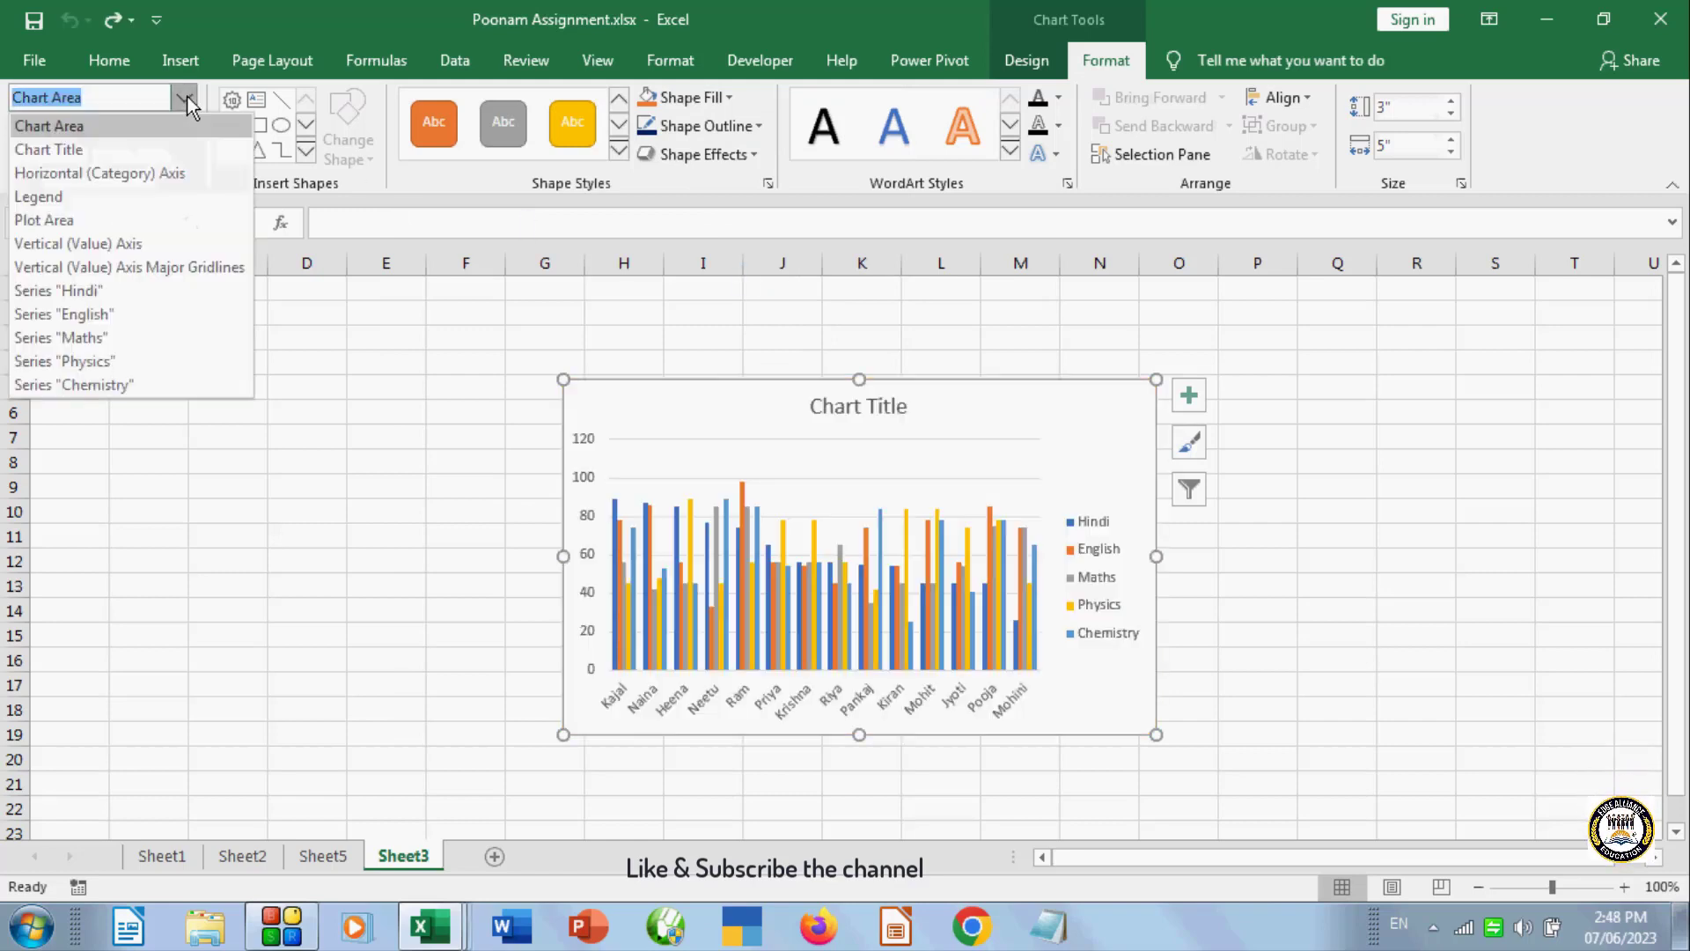
click(100, 148)
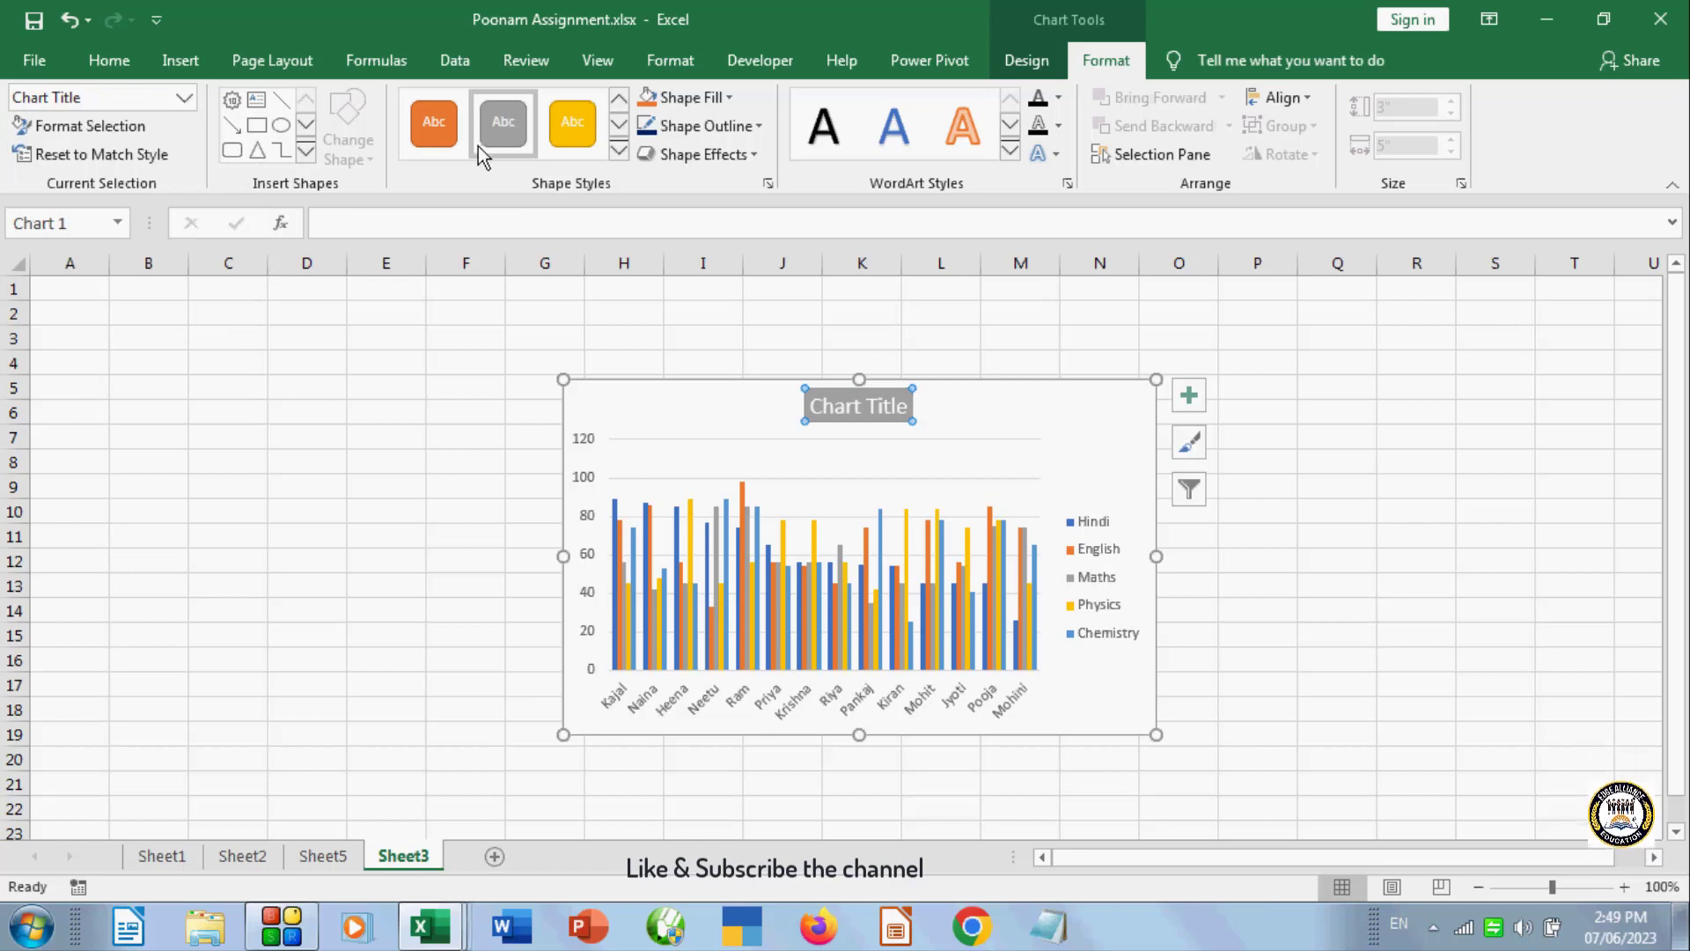
key(ctrl+z)
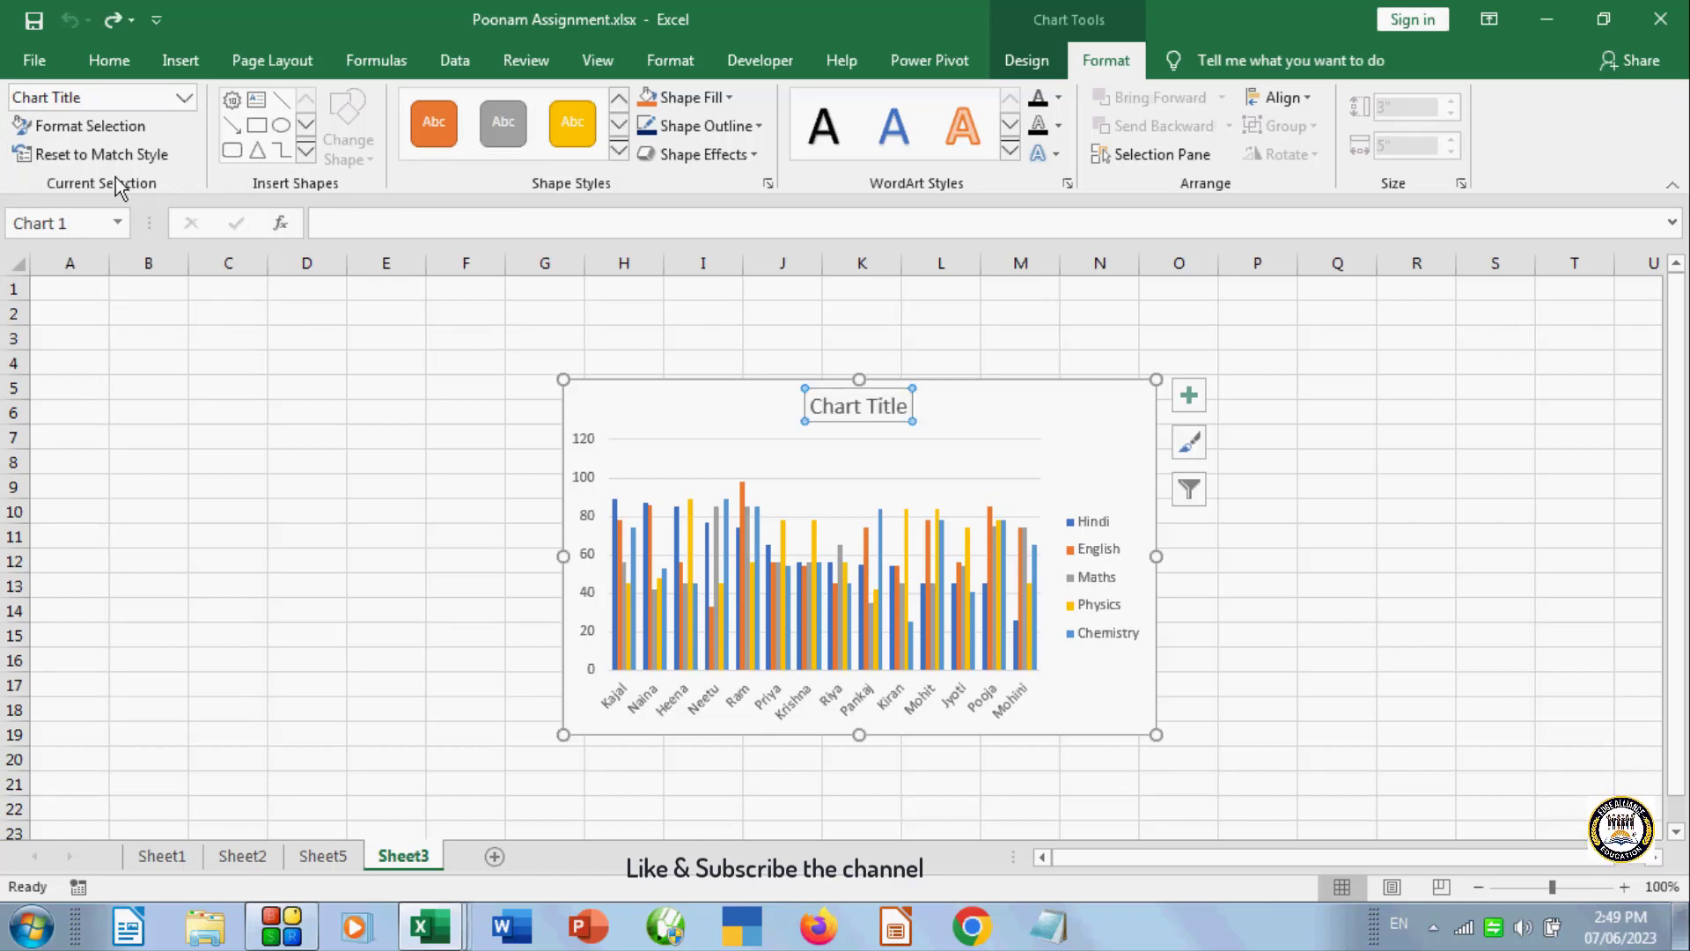
- Try an orange shape fill on the horizontal (category) axis and undo it
click(184, 96)
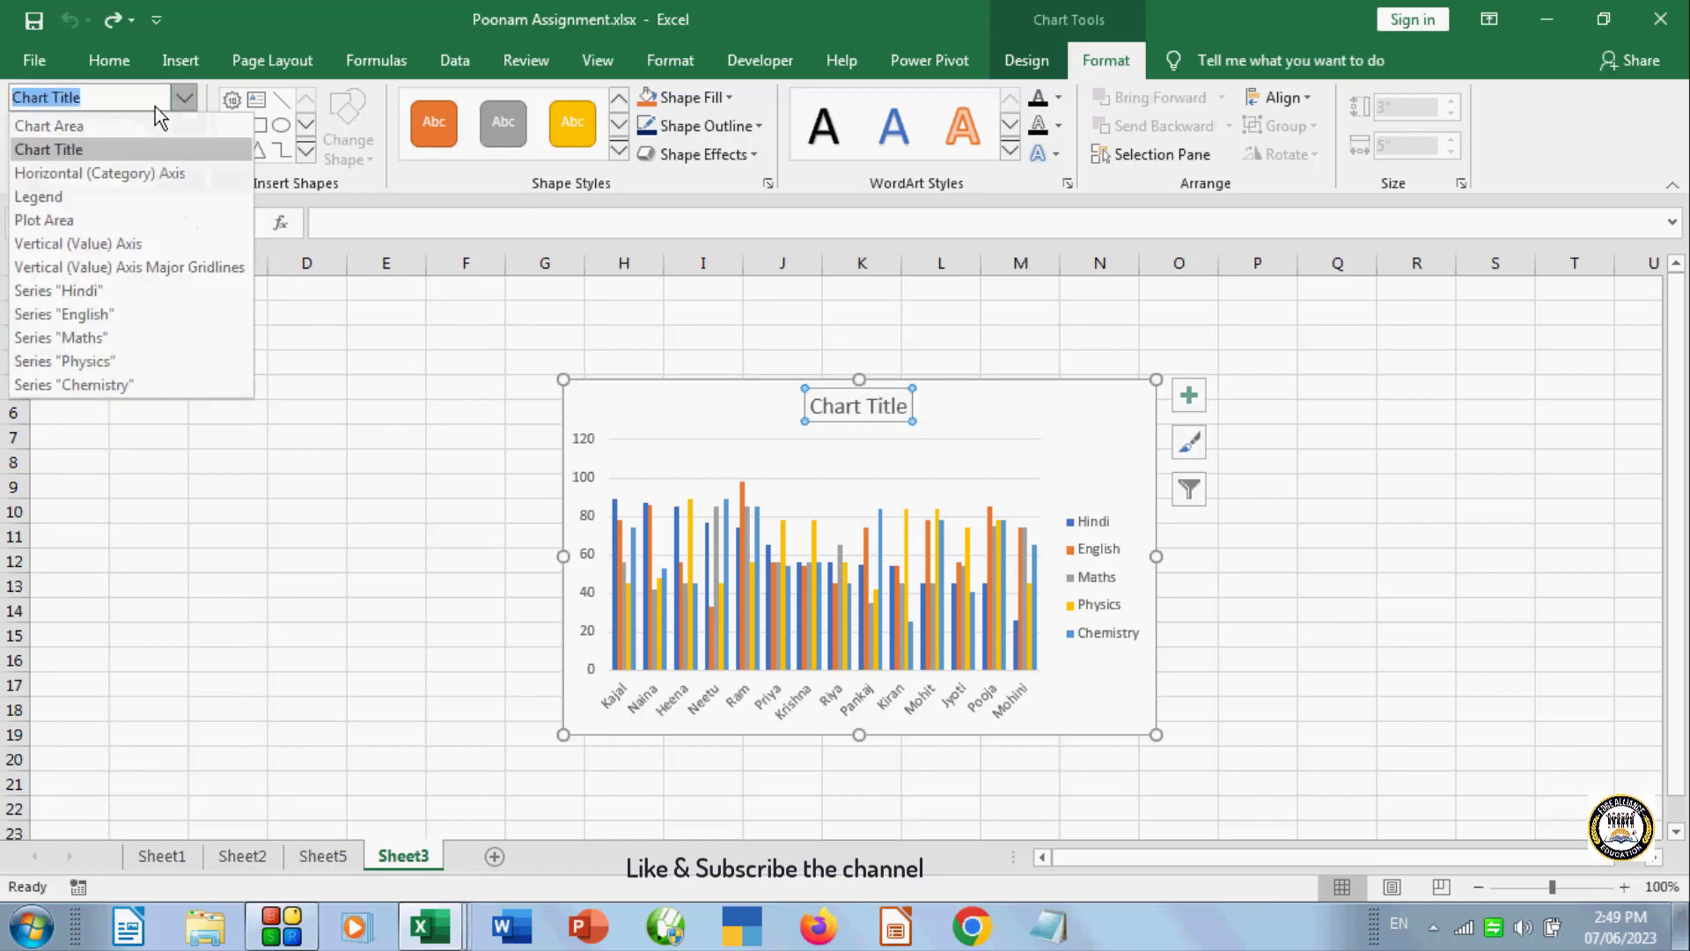
click(124, 174)
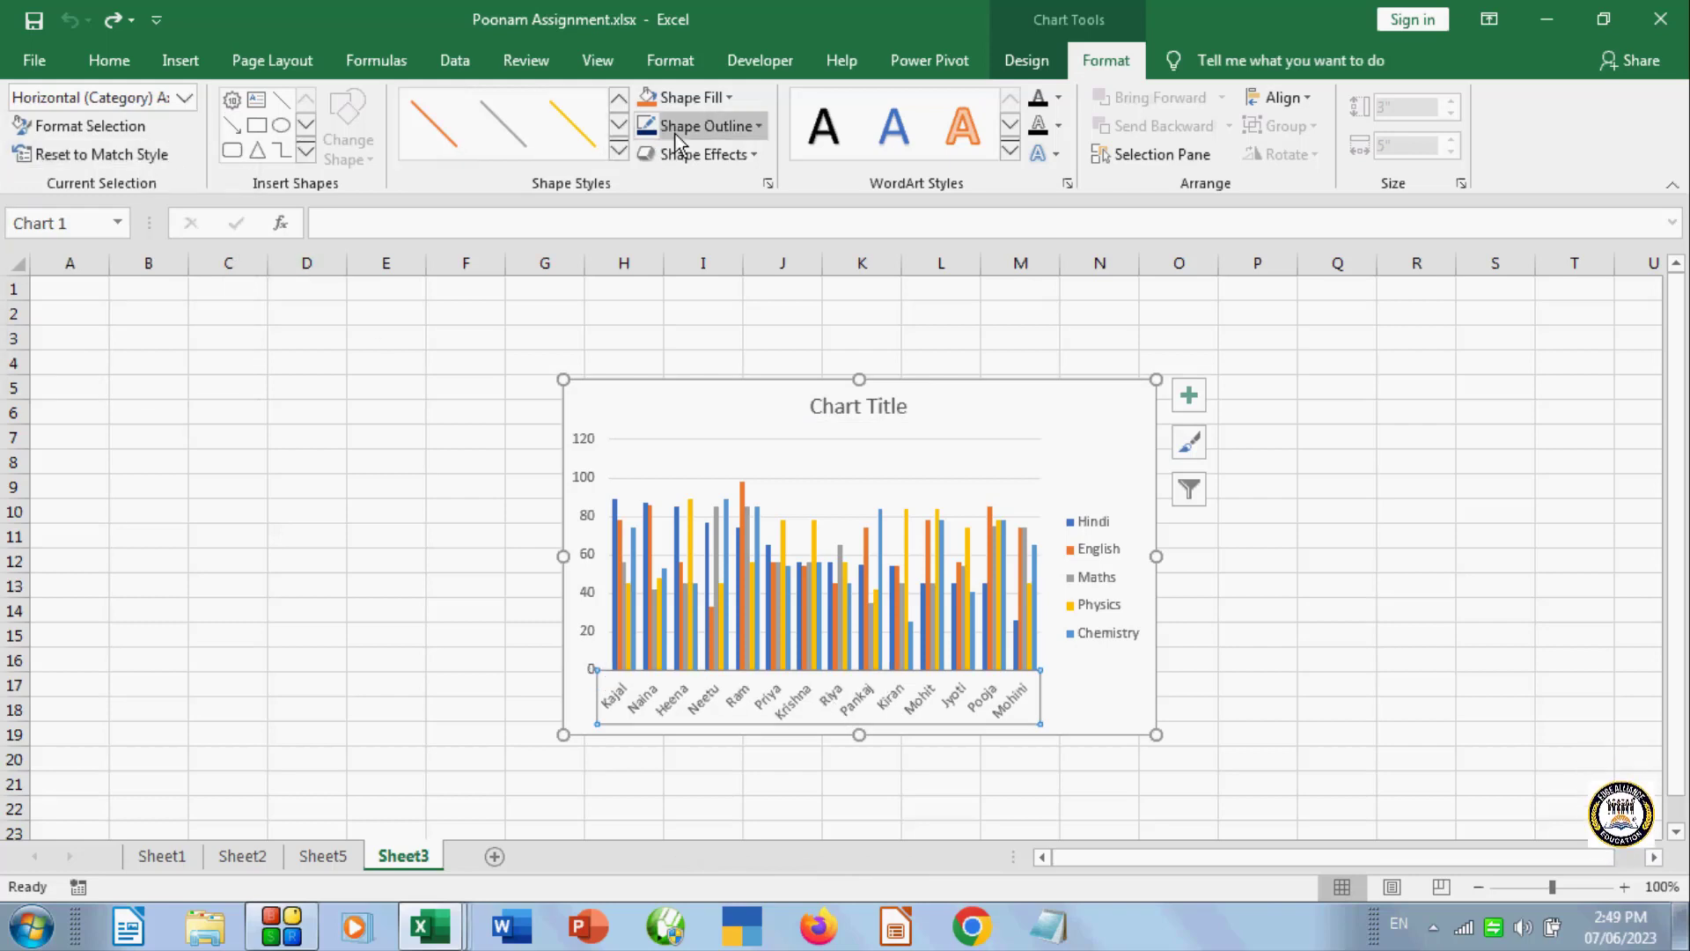
click(645, 98)
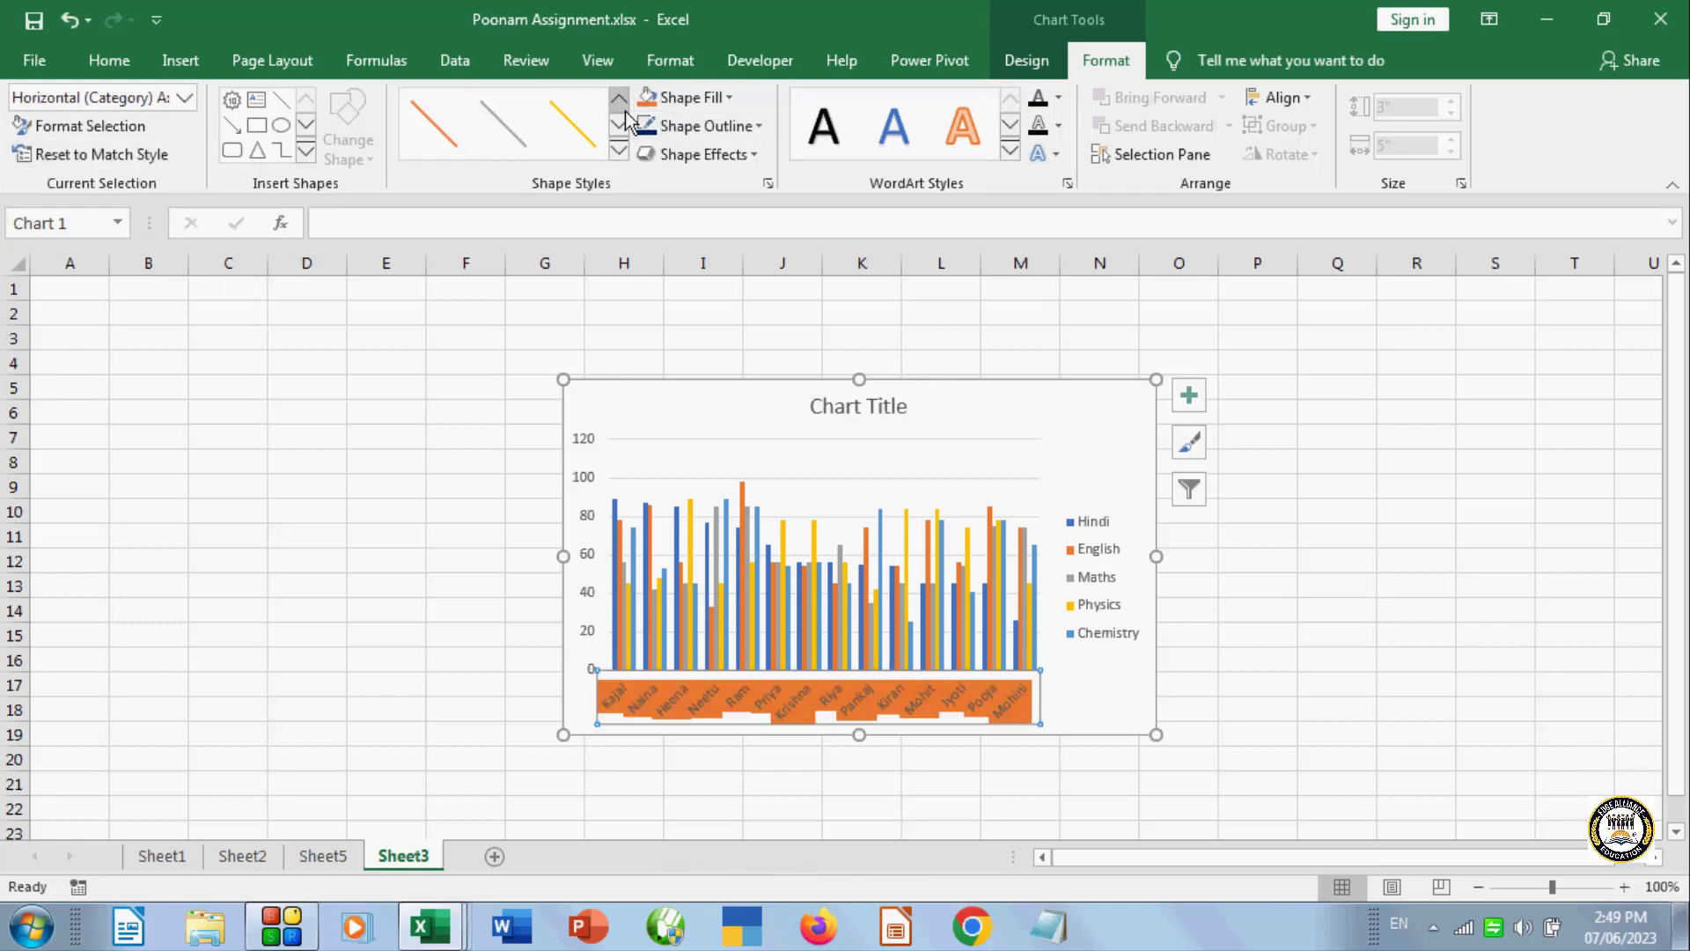
key(ctrl+z)
- Preview theme fill colors on the chart legend without applying one
click(181, 95)
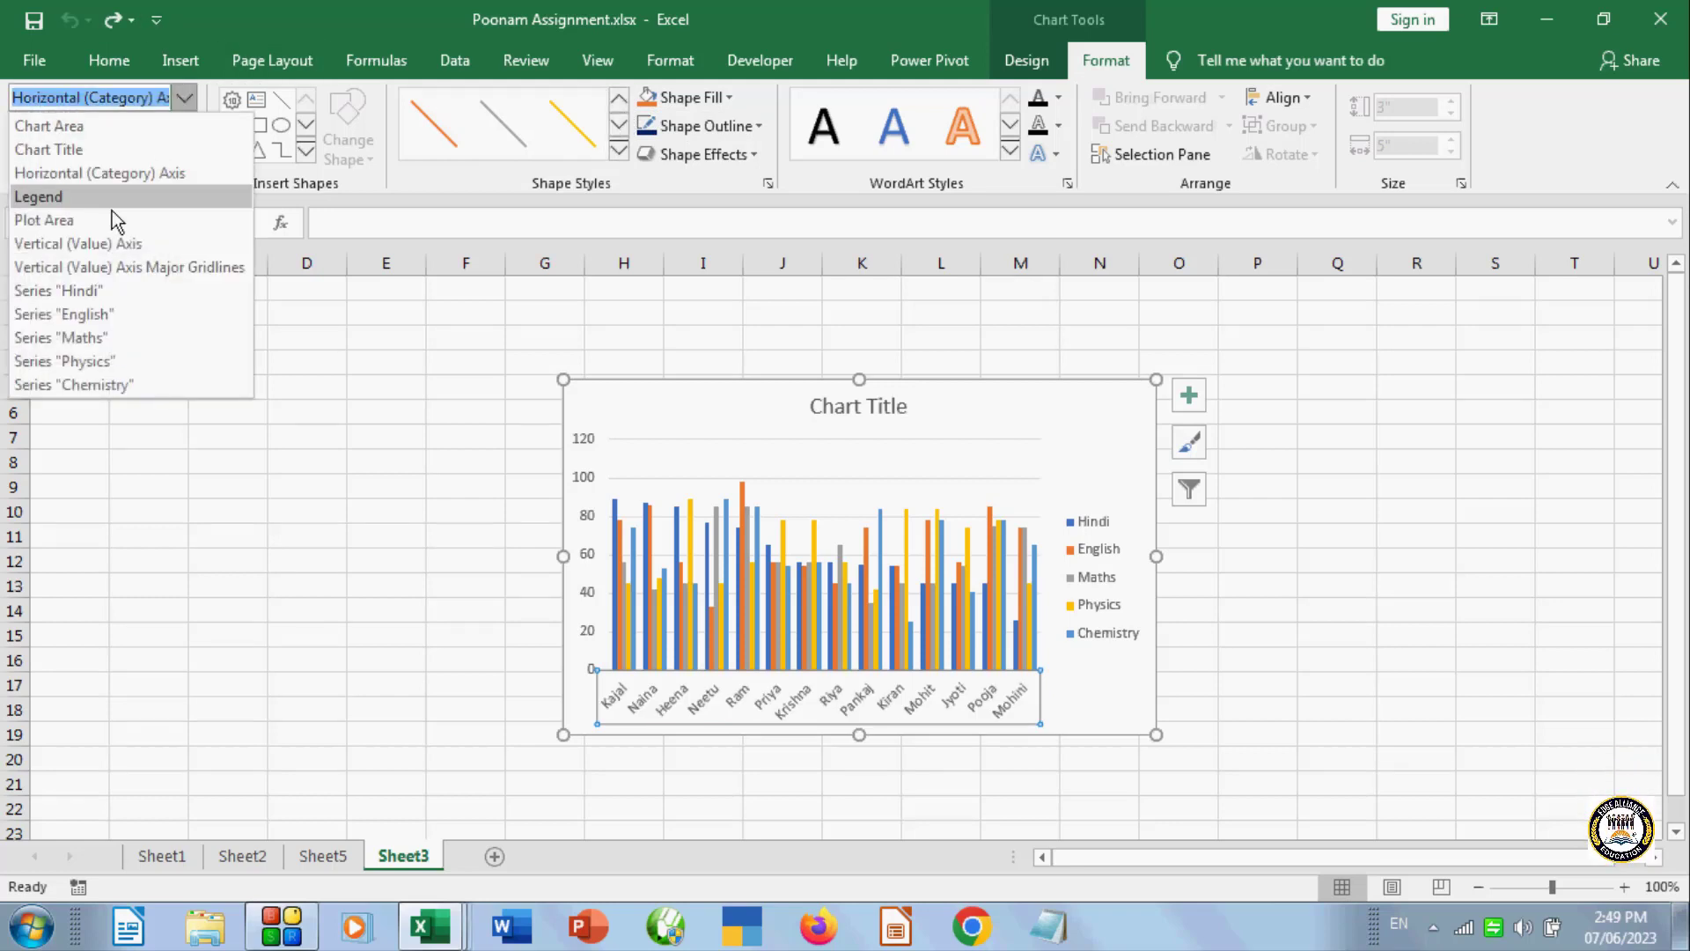
click(78, 203)
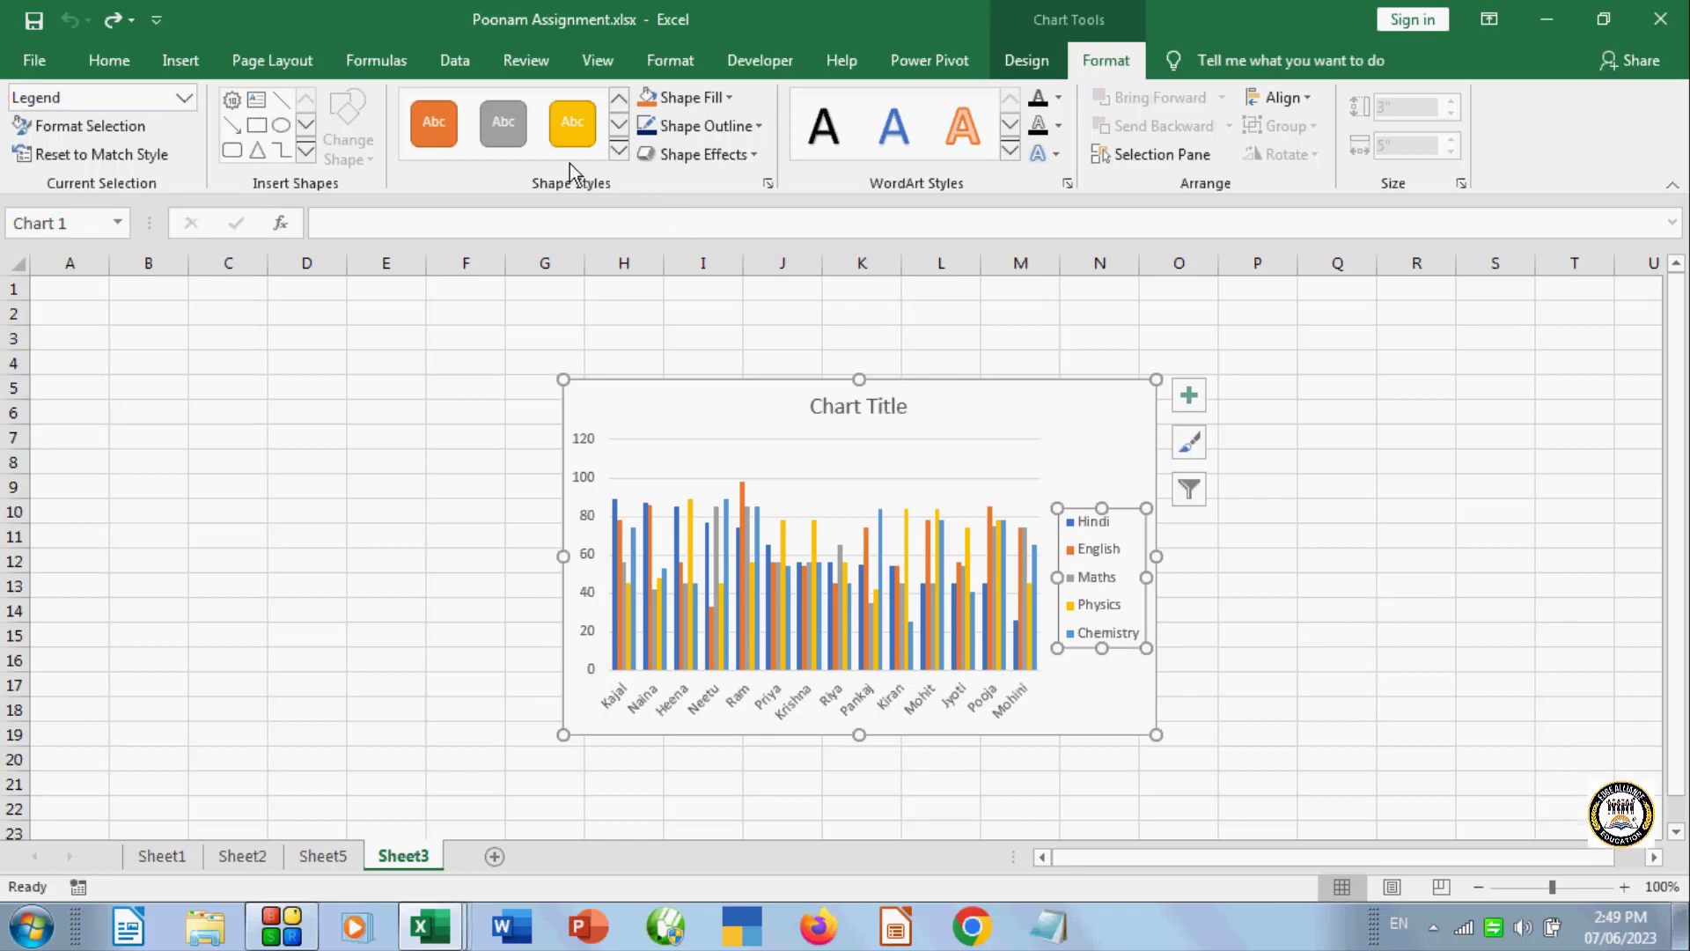
click(691, 97)
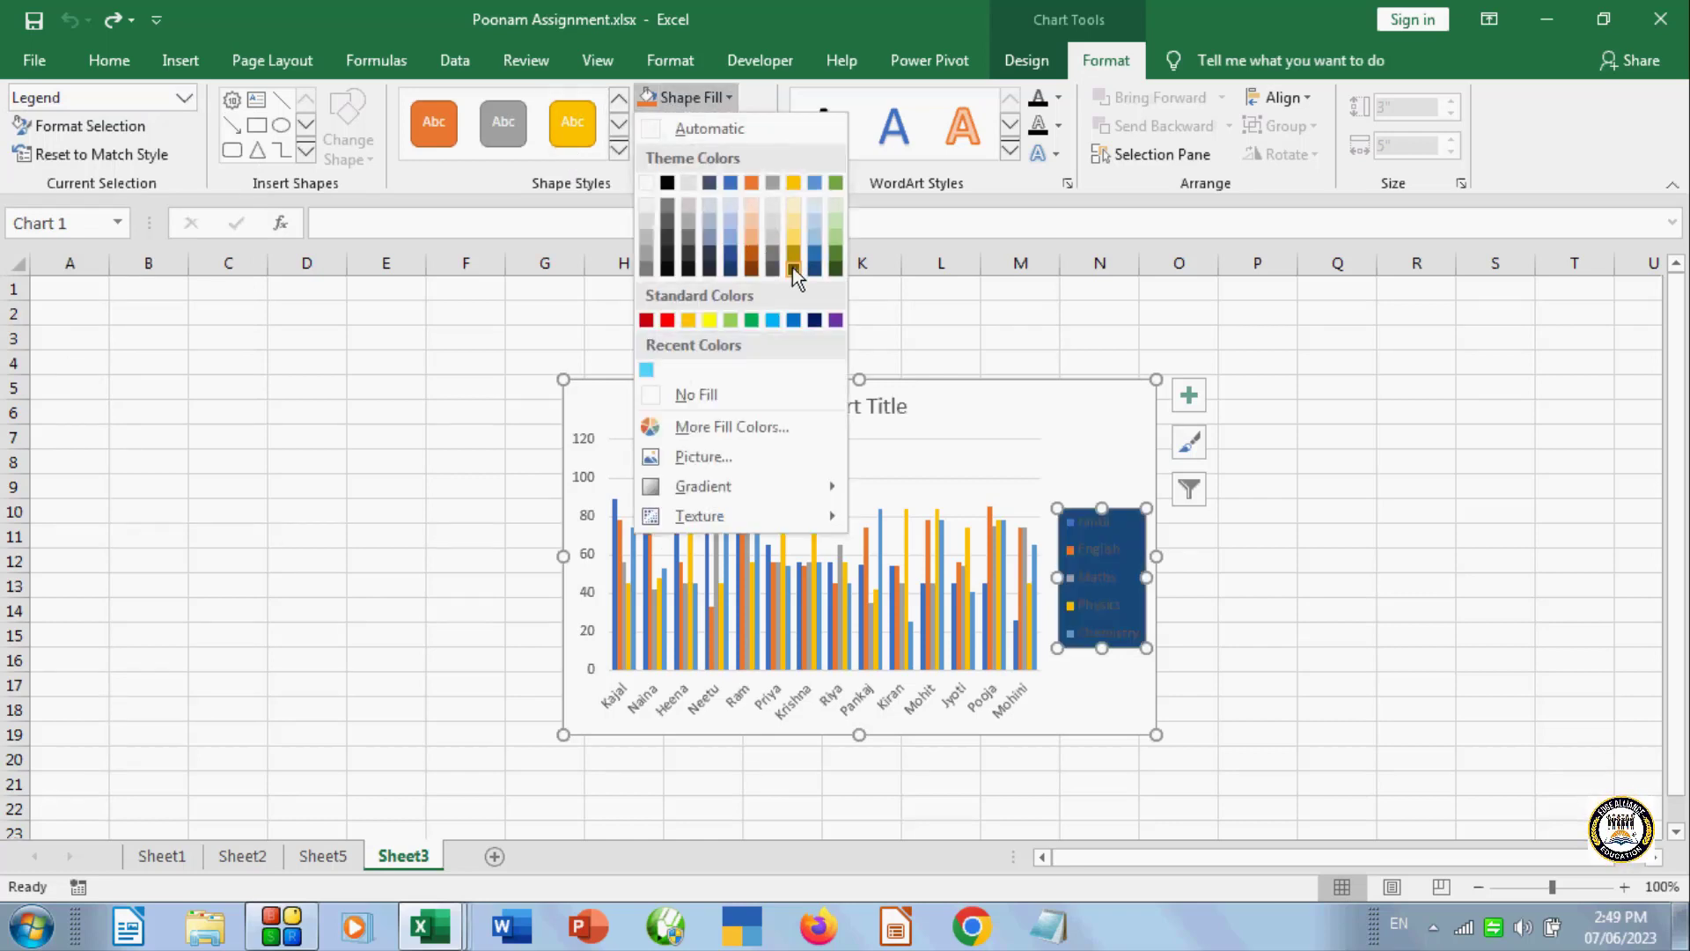
click(537, 271)
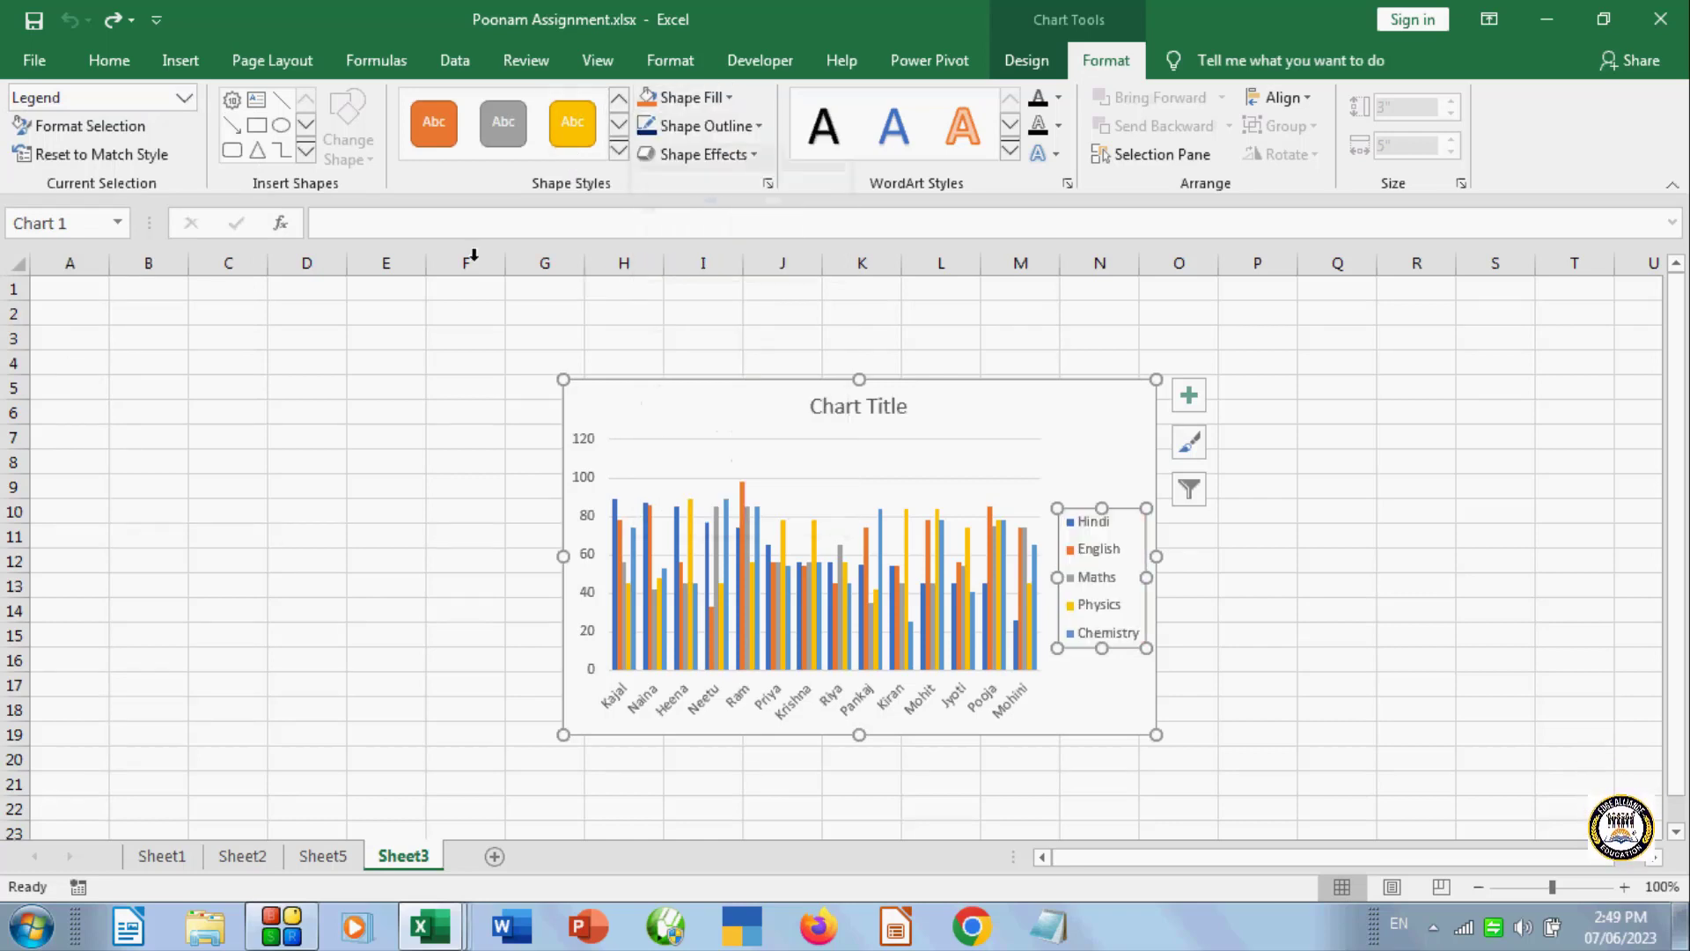
- Try the solid orange shape style on the plot area and undo it
click(186, 102)
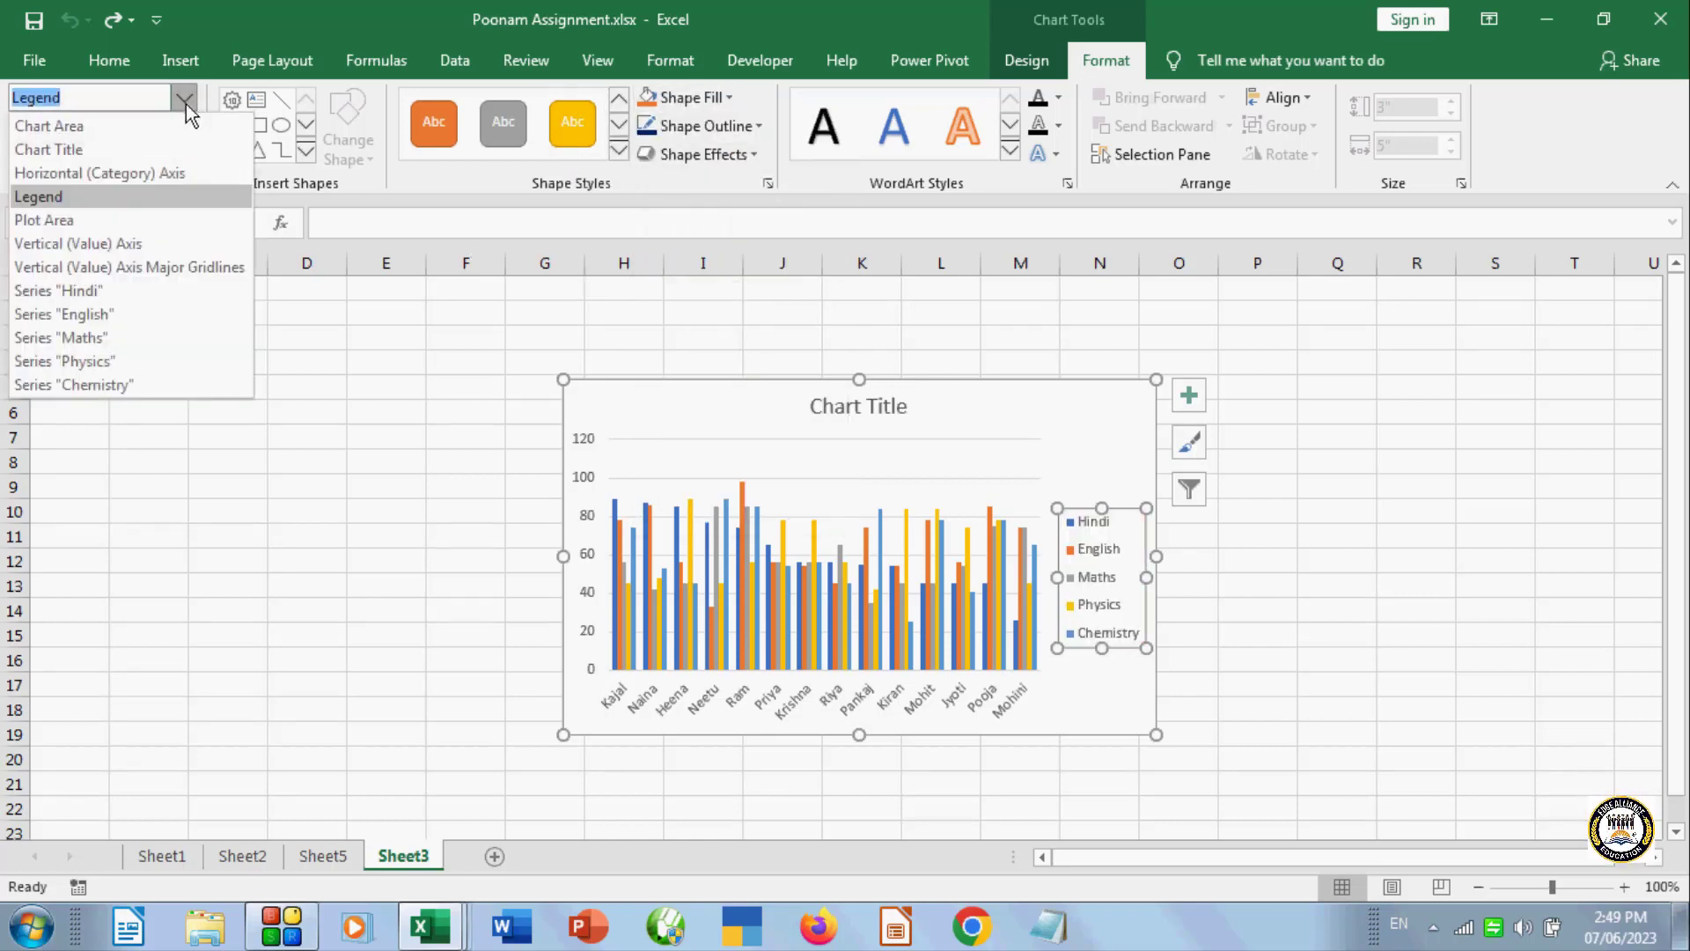
click(95, 220)
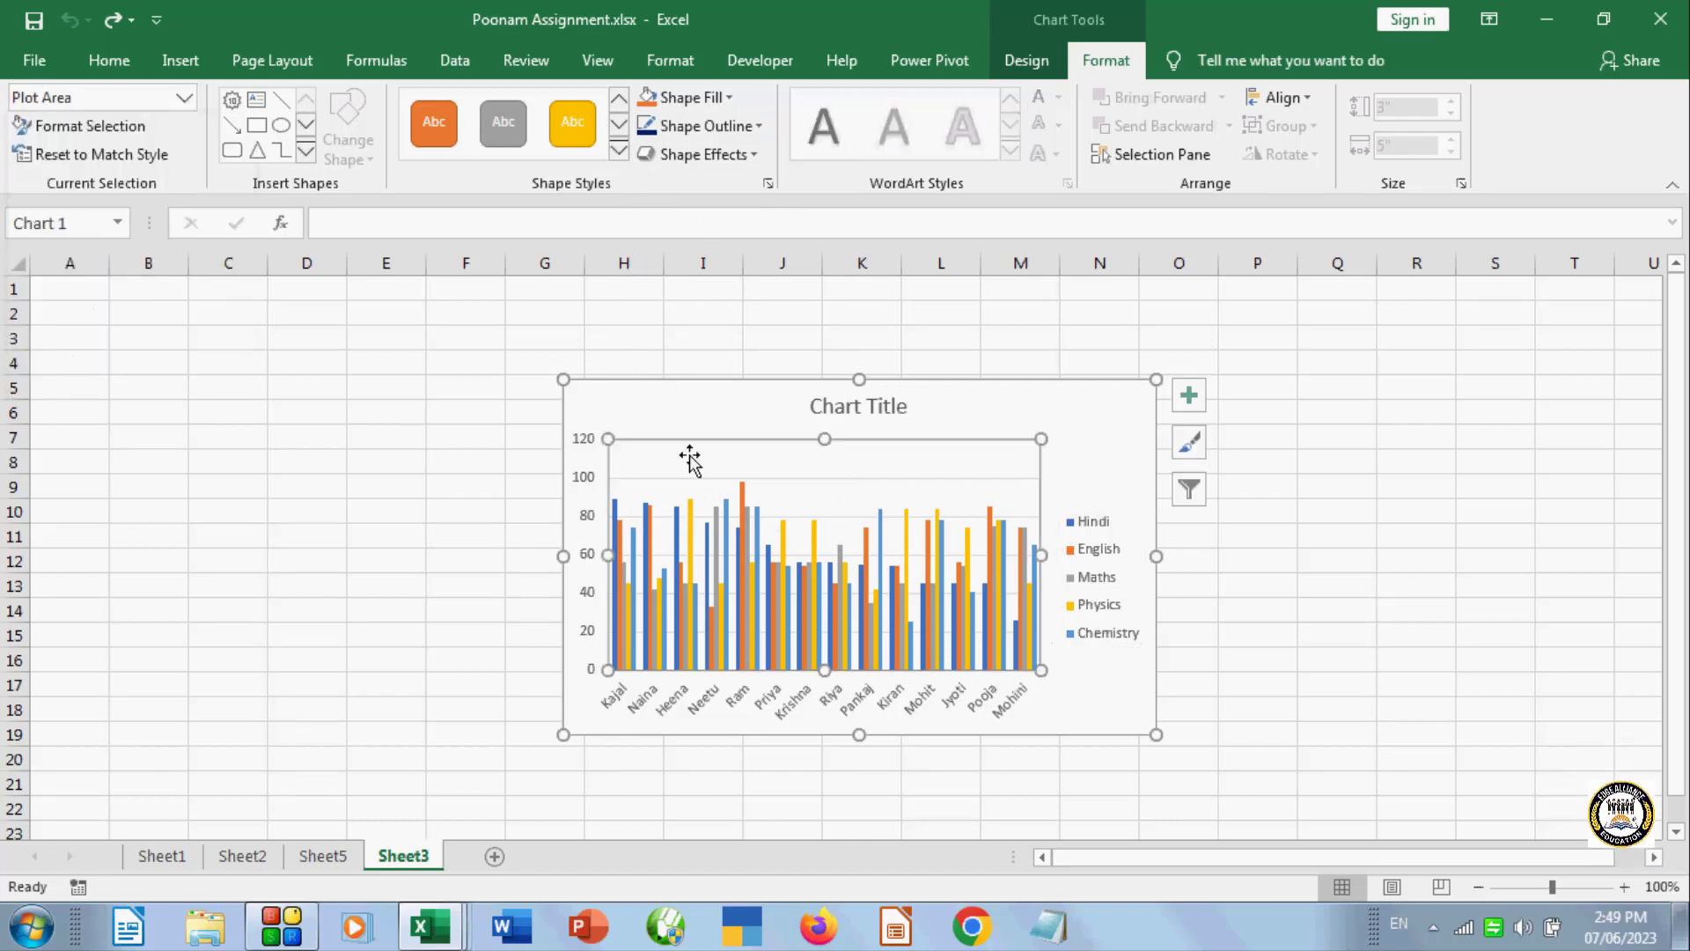
click(507, 137)
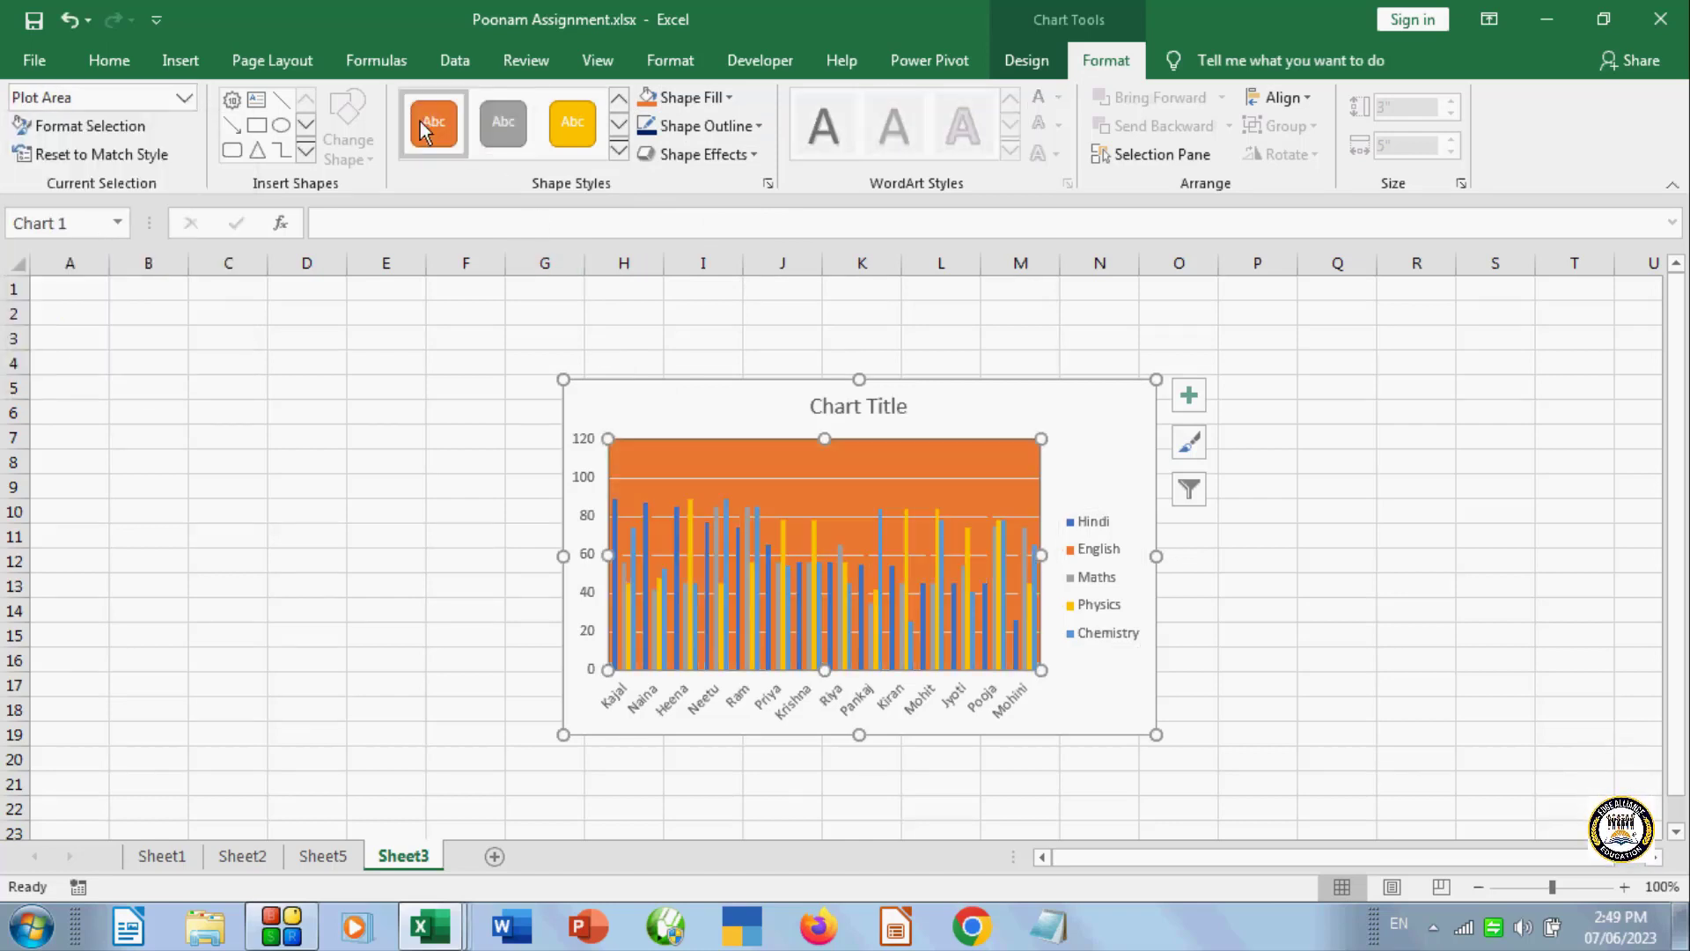
key(ctrl+z)
- Enlarge the chart on Sheet3 to about 3.88" high by 8.3" wide
click(181, 97)
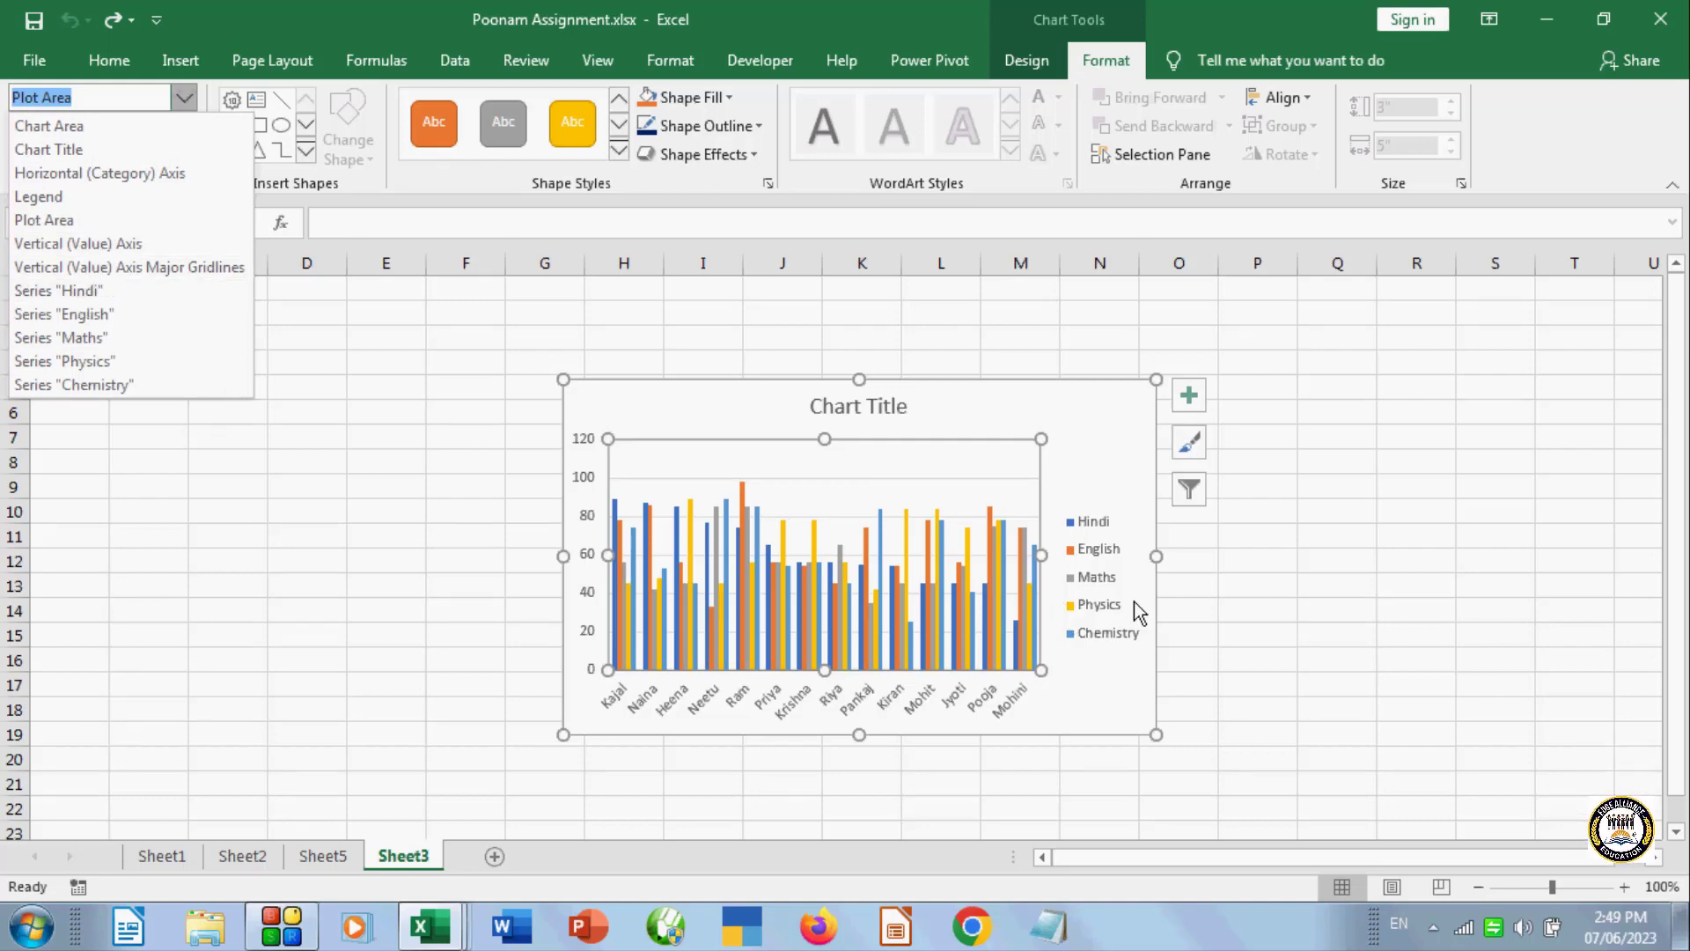
click(1298, 637)
drag(1156, 734, 1426, 811)
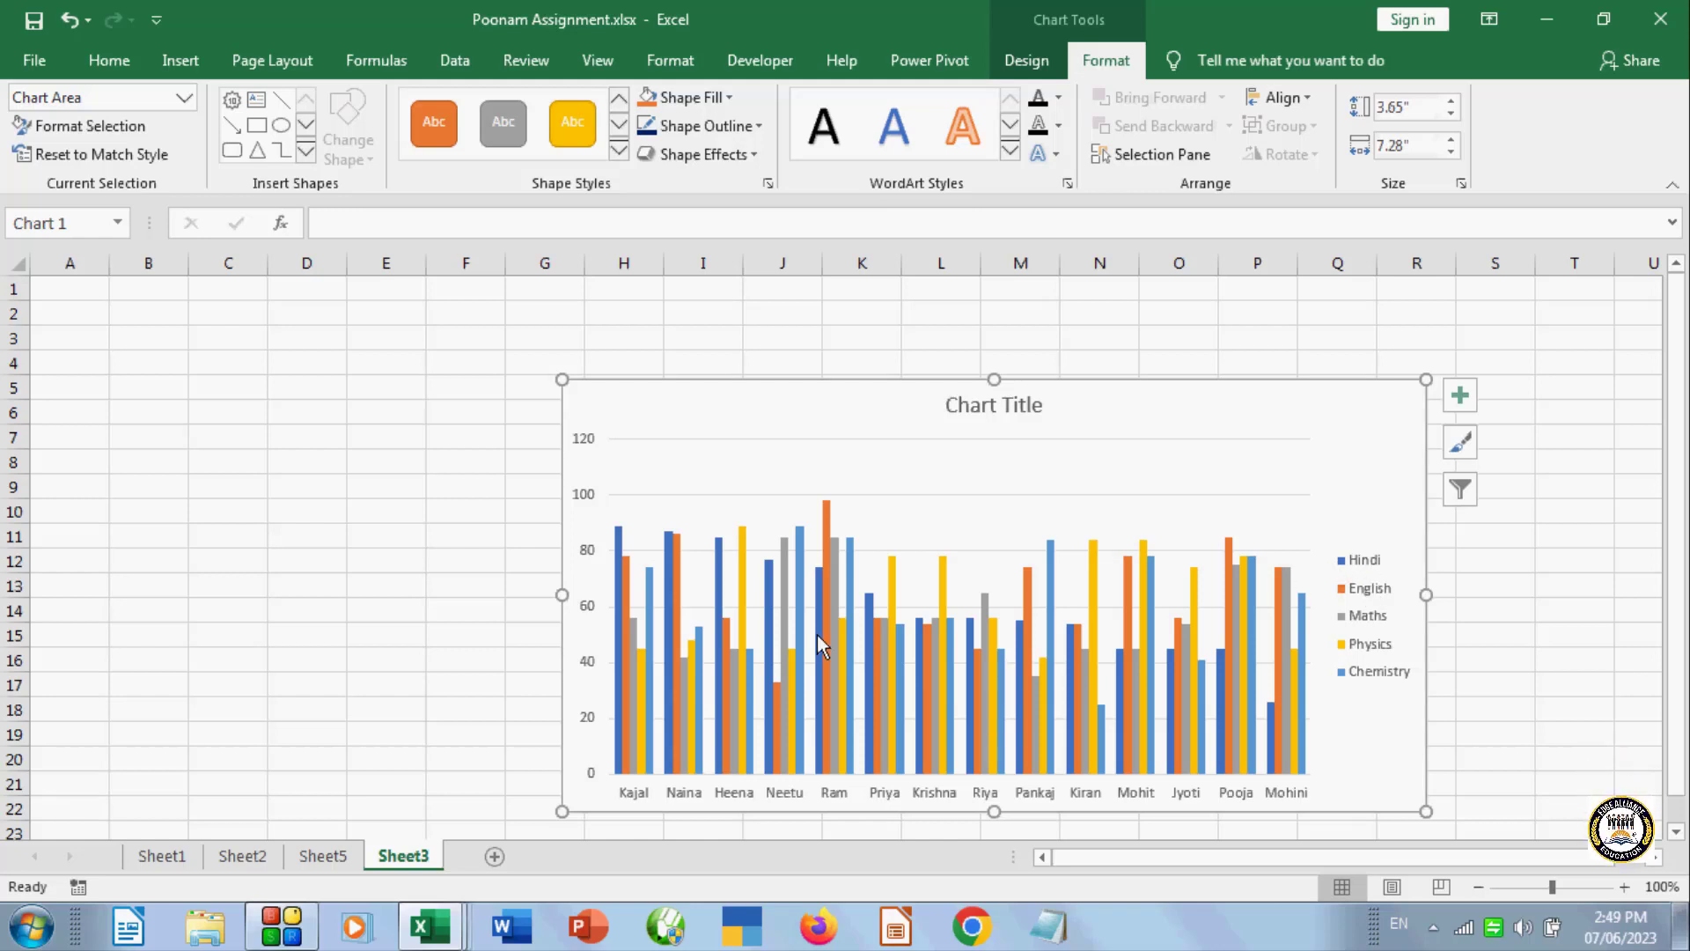
drag(561, 379, 442, 353)
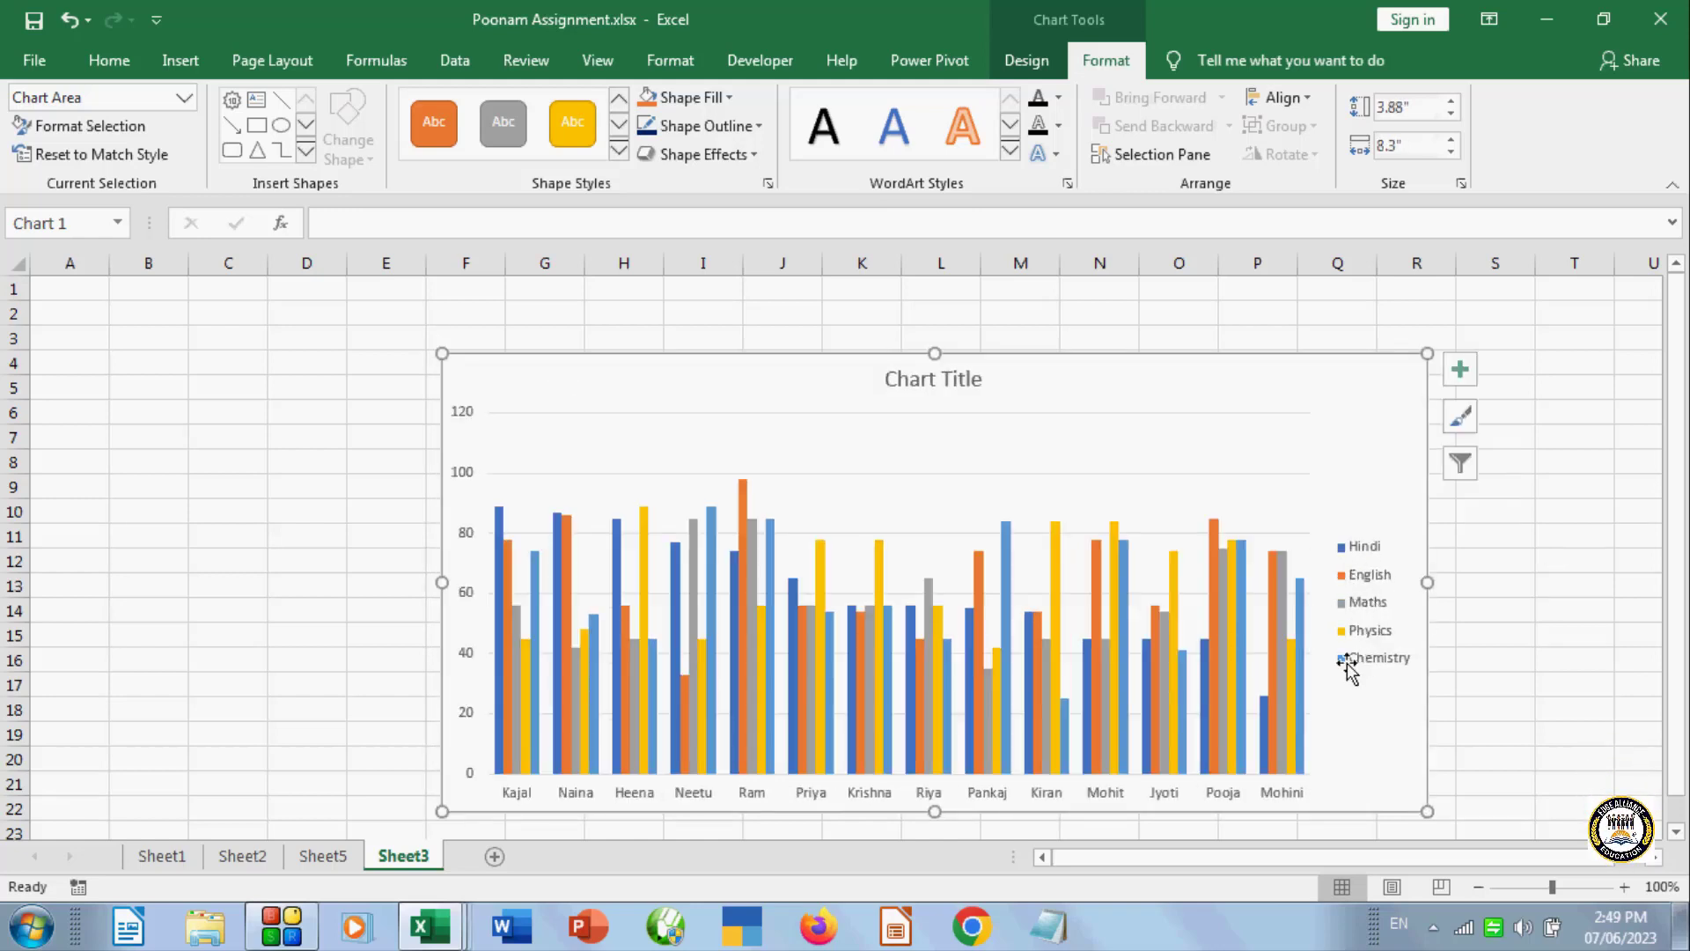
- Apply the light gold theme shape style to the Hindi data series
click(184, 97)
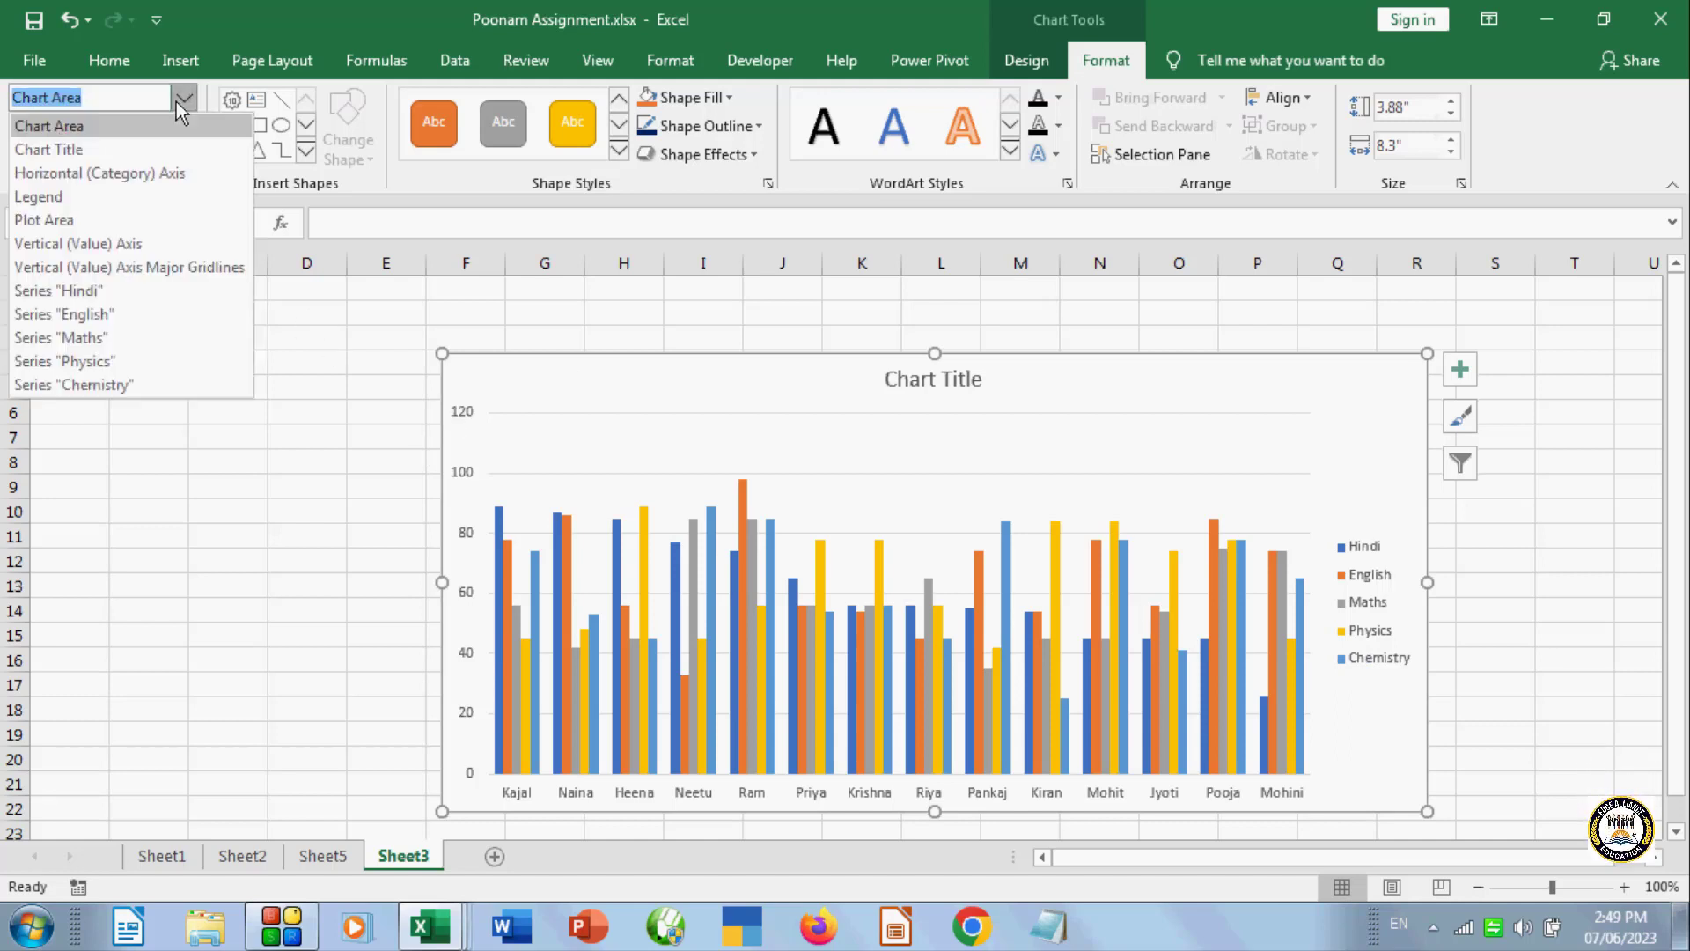
click(88, 295)
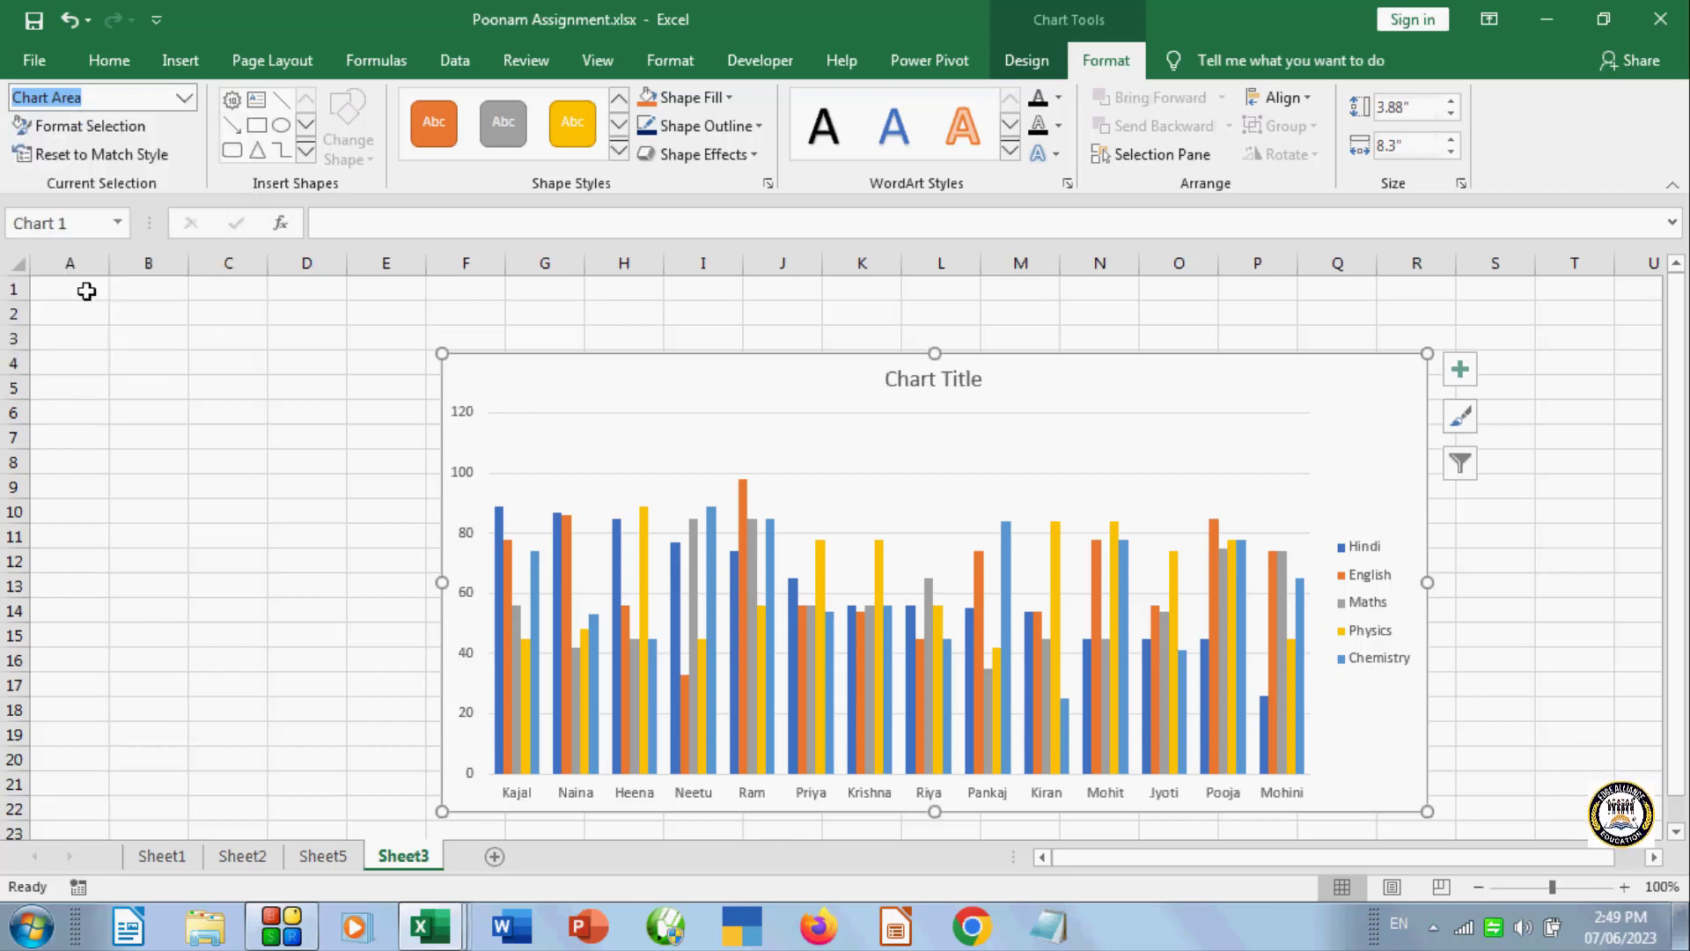
click(619, 148)
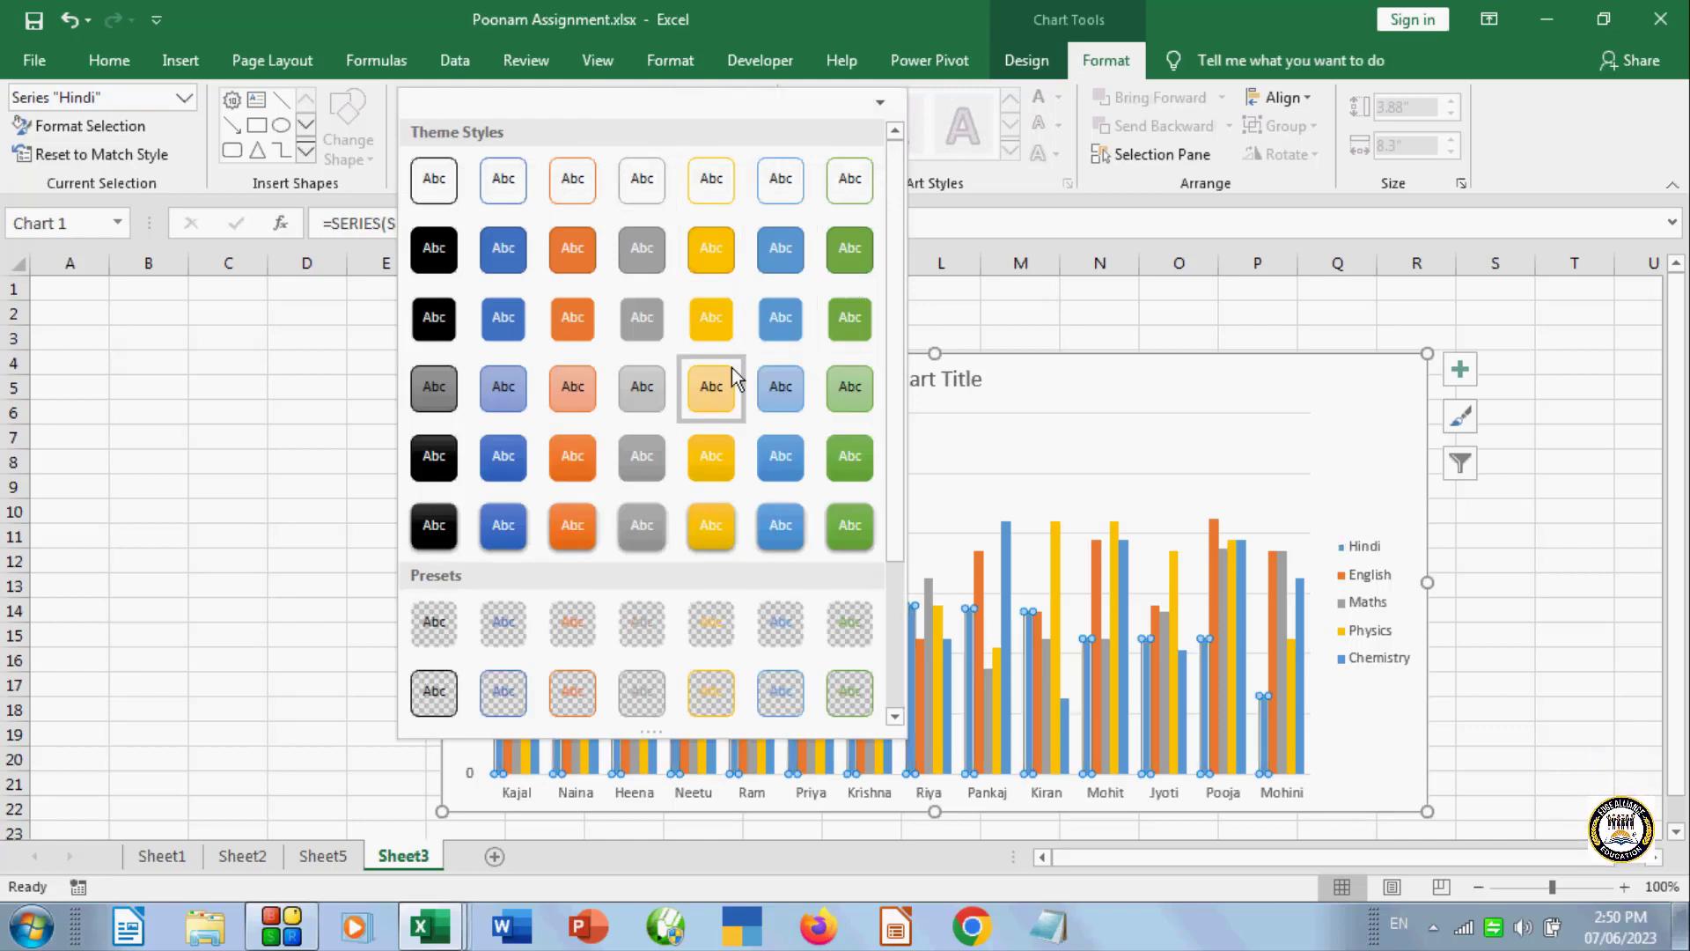
click(710, 398)
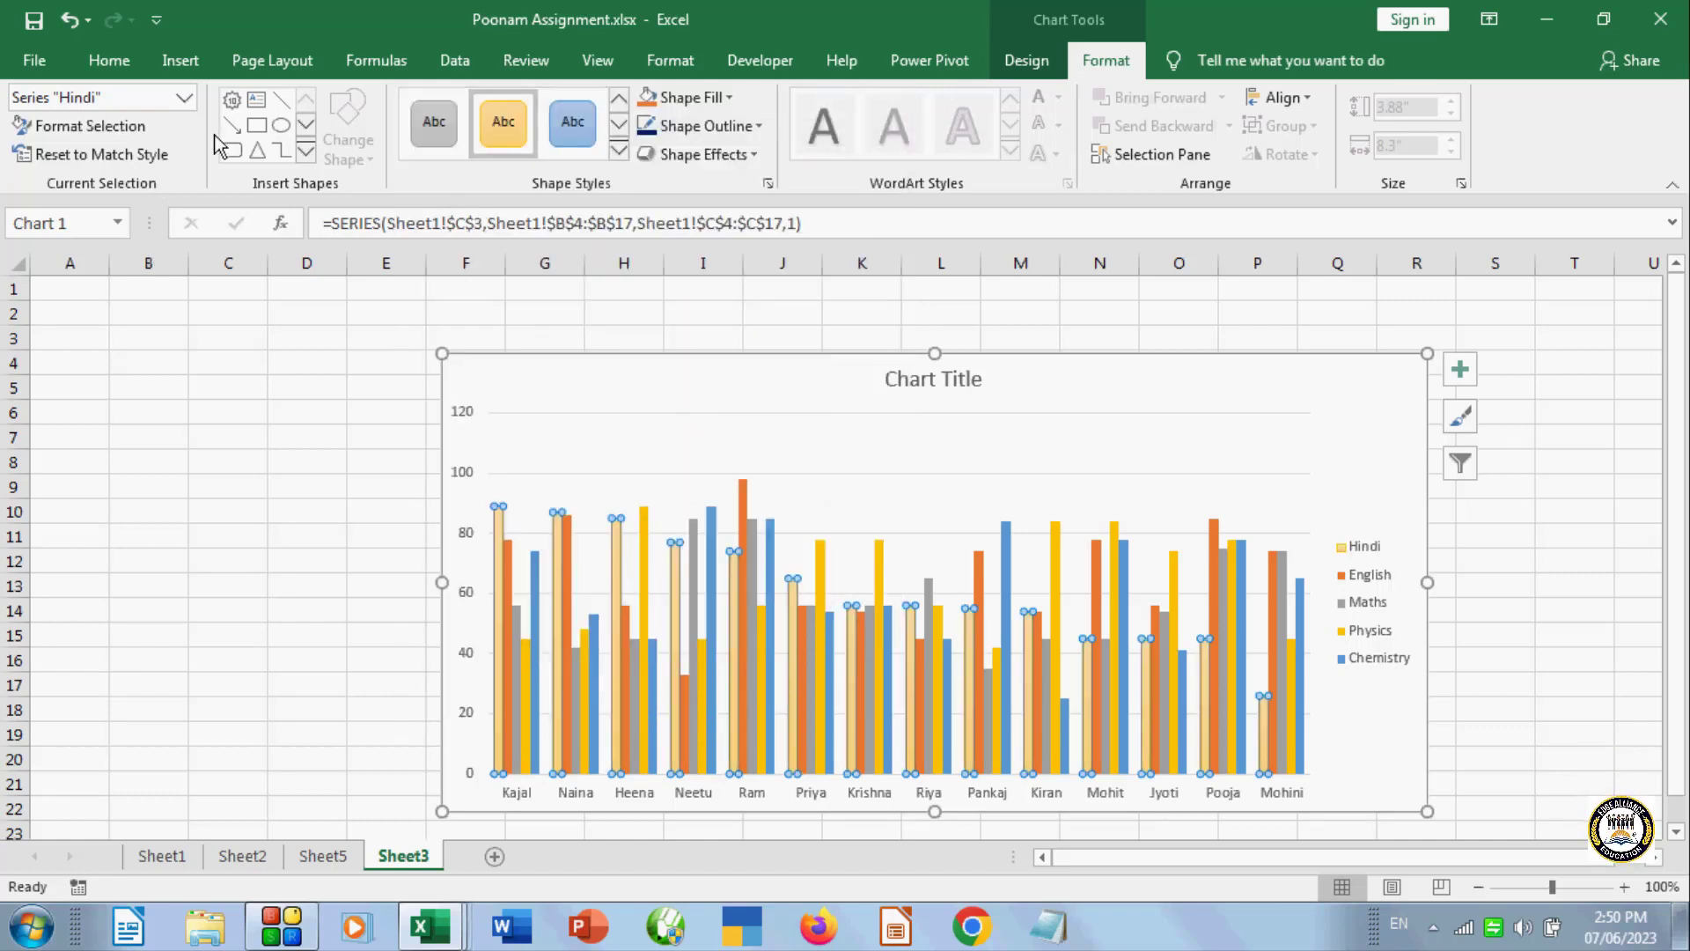
- Apply the light blue shape style to the Physics data series and fill it with the recently used bright light blue color
click(185, 98)
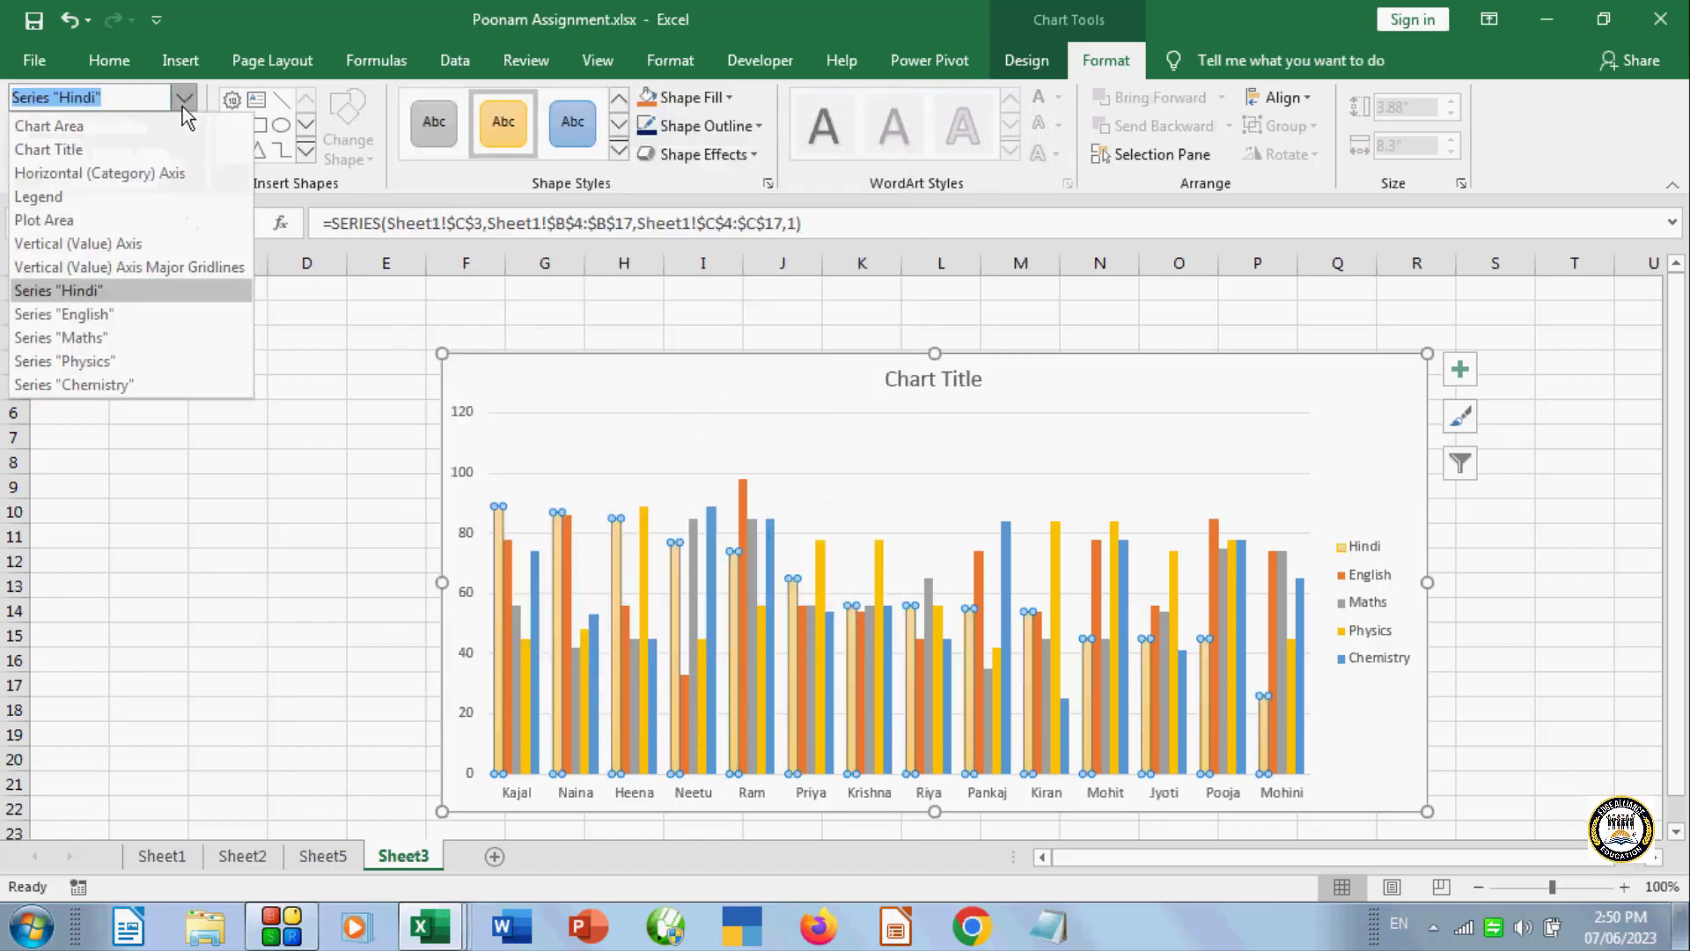
click(103, 363)
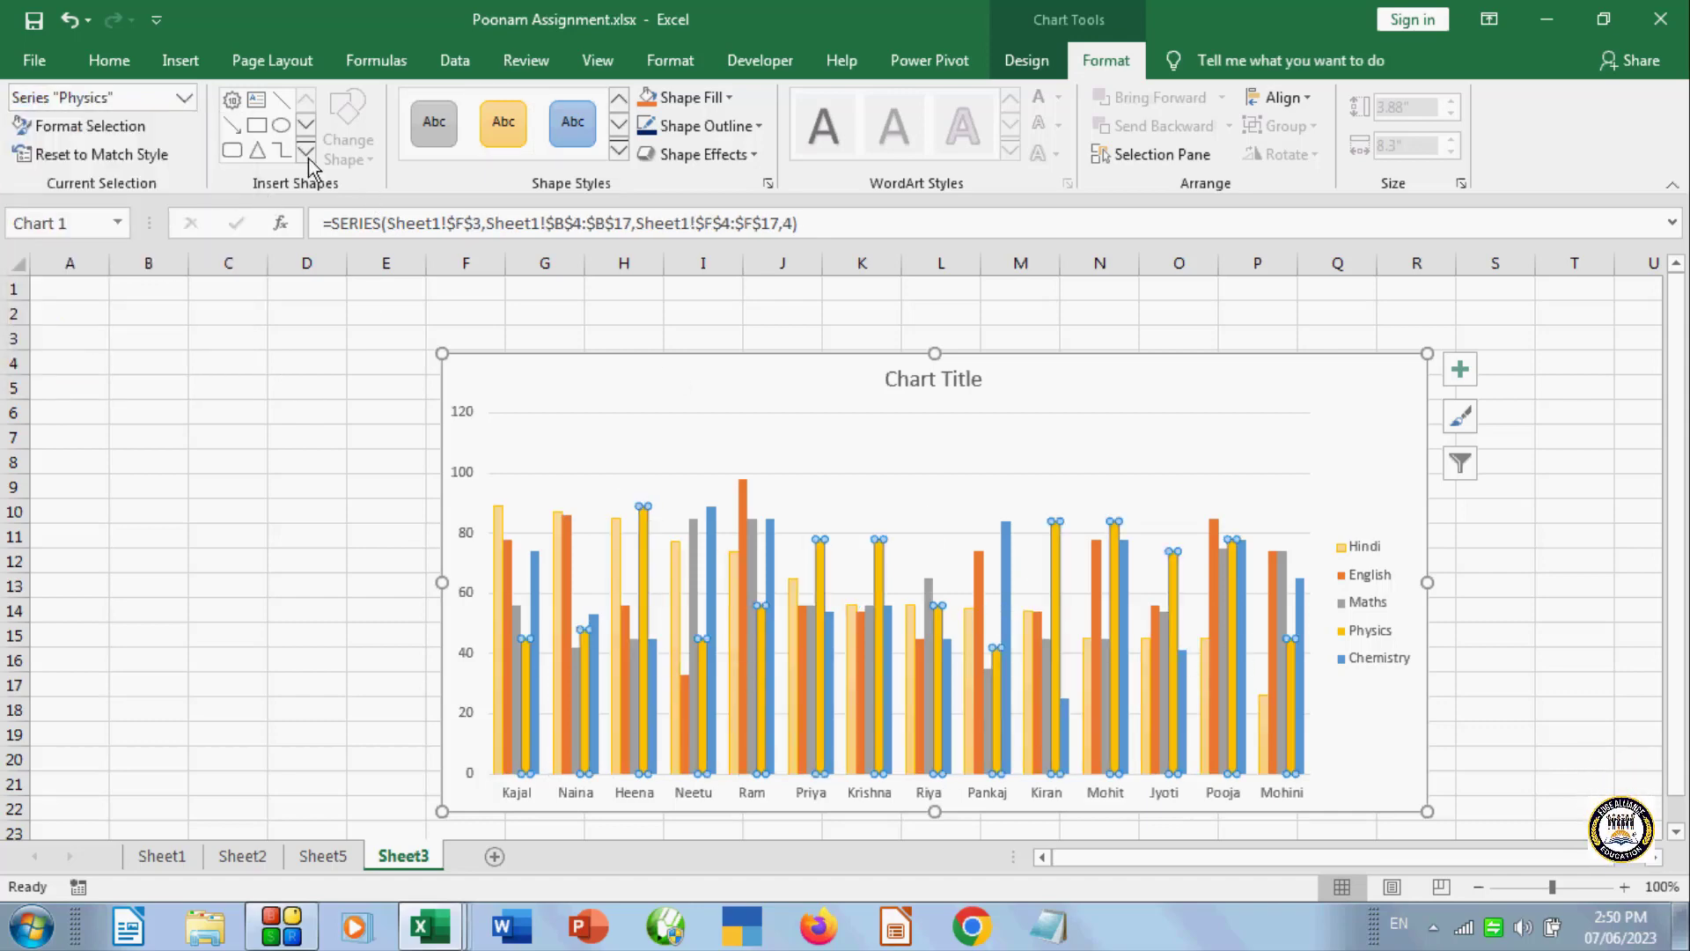
click(568, 132)
click(691, 97)
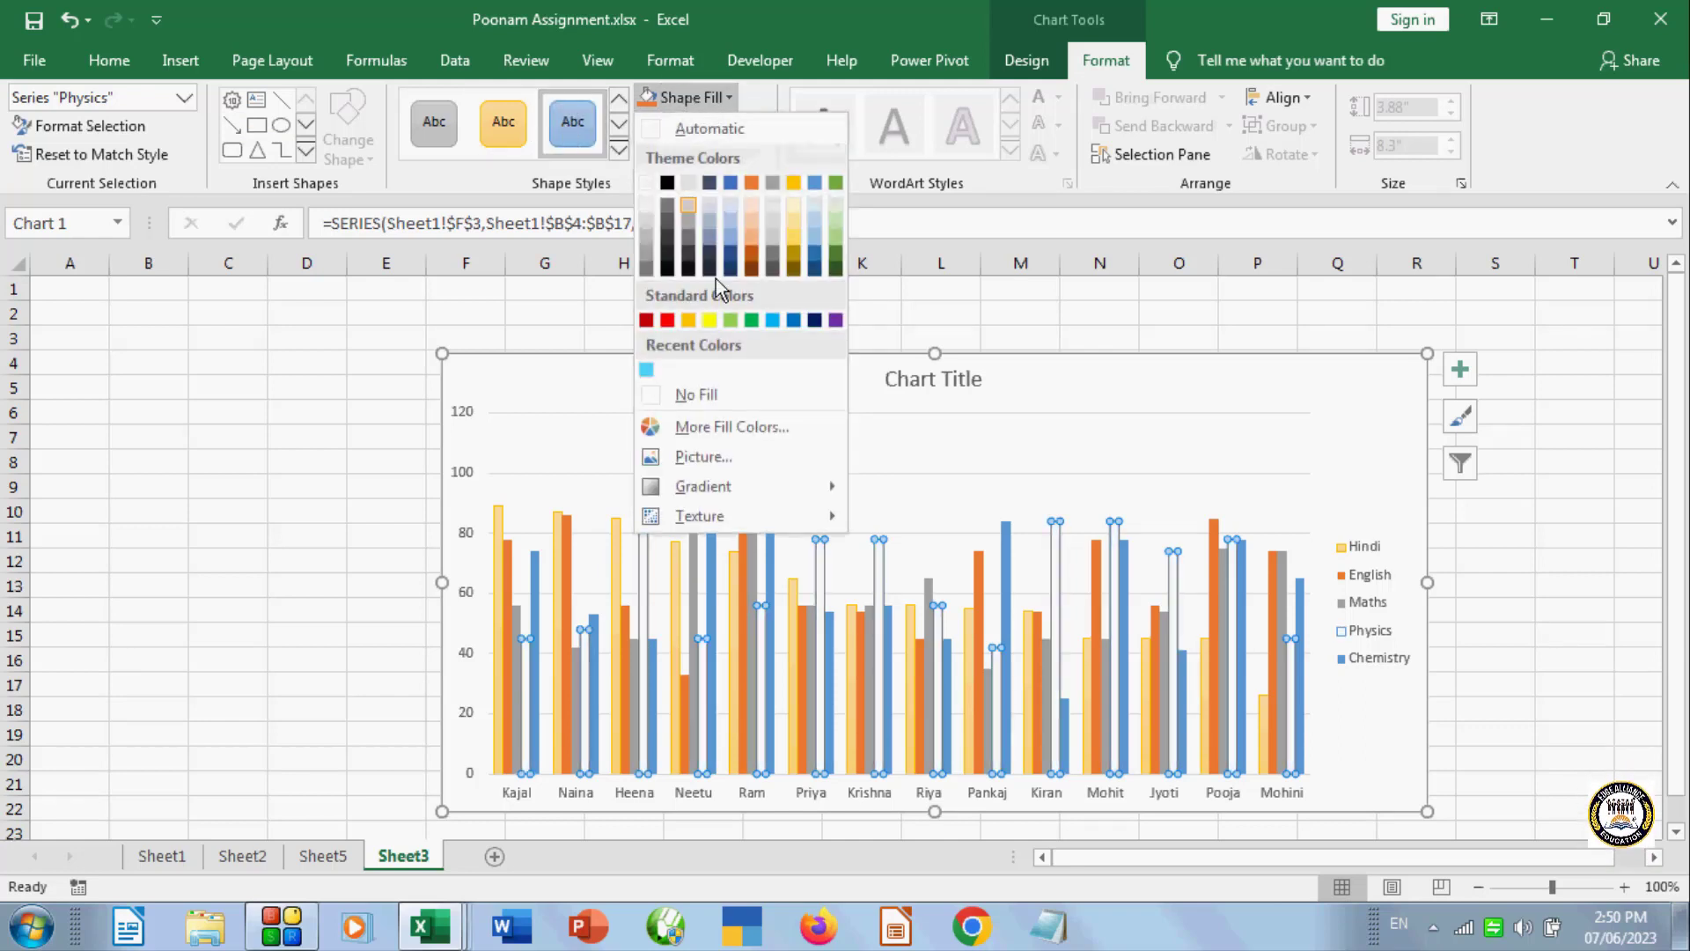
click(650, 368)
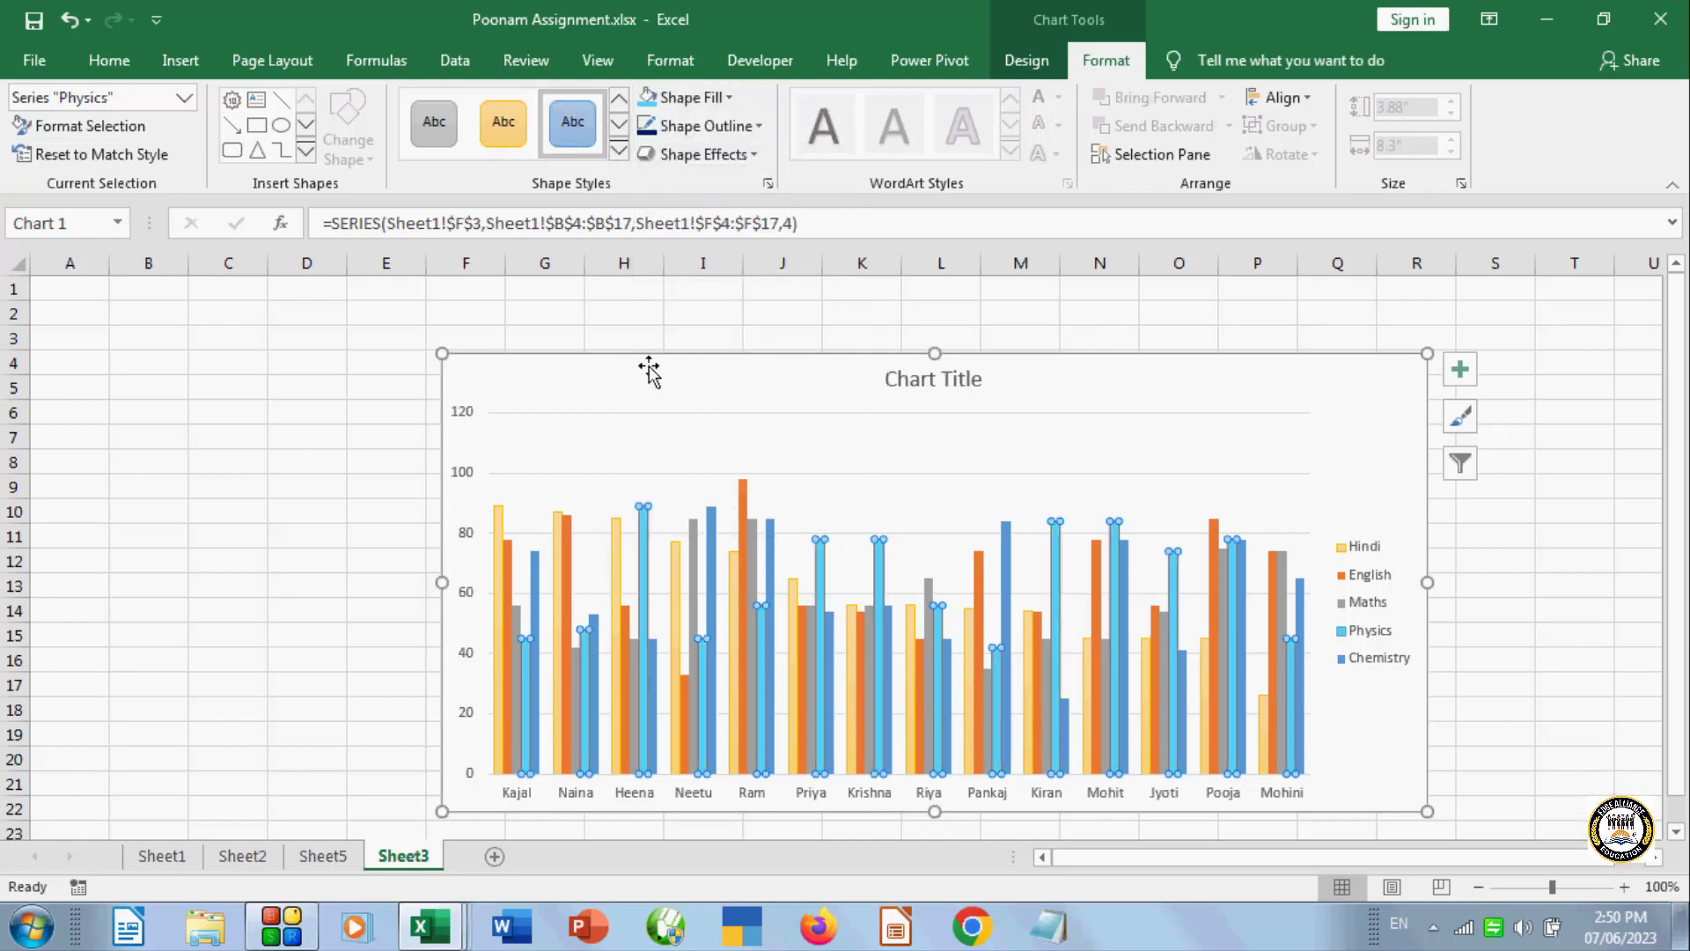
click(811, 434)
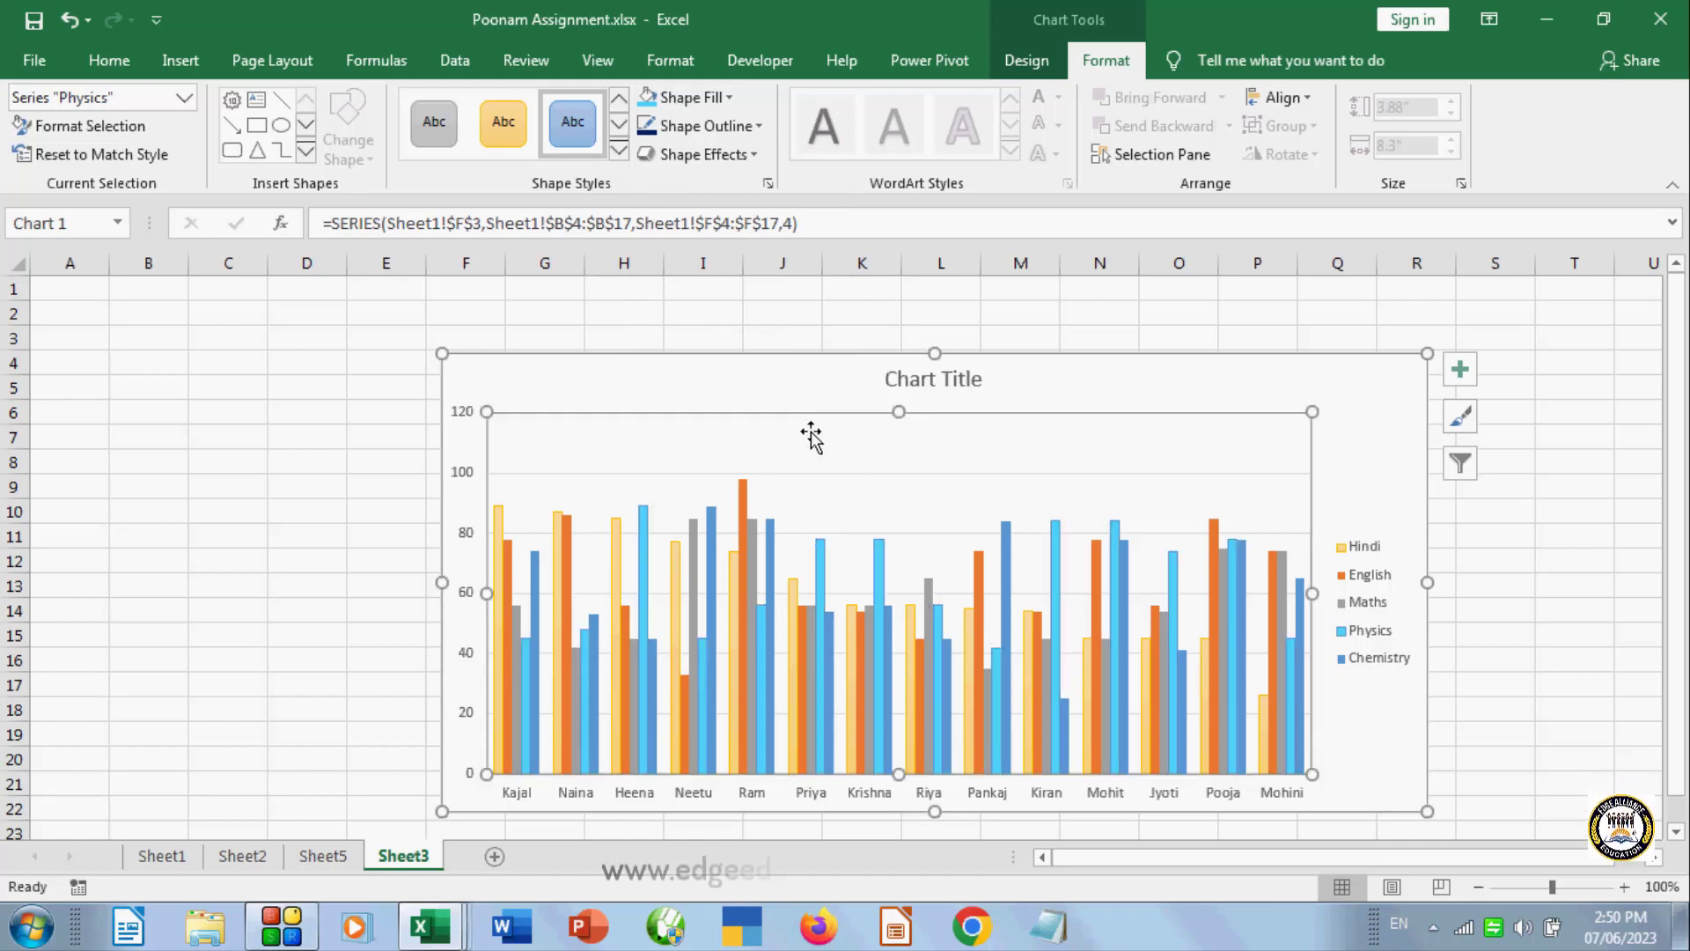
- Apply a solid blue fill to the chart area of the Sheet3 chart
click(558, 358)
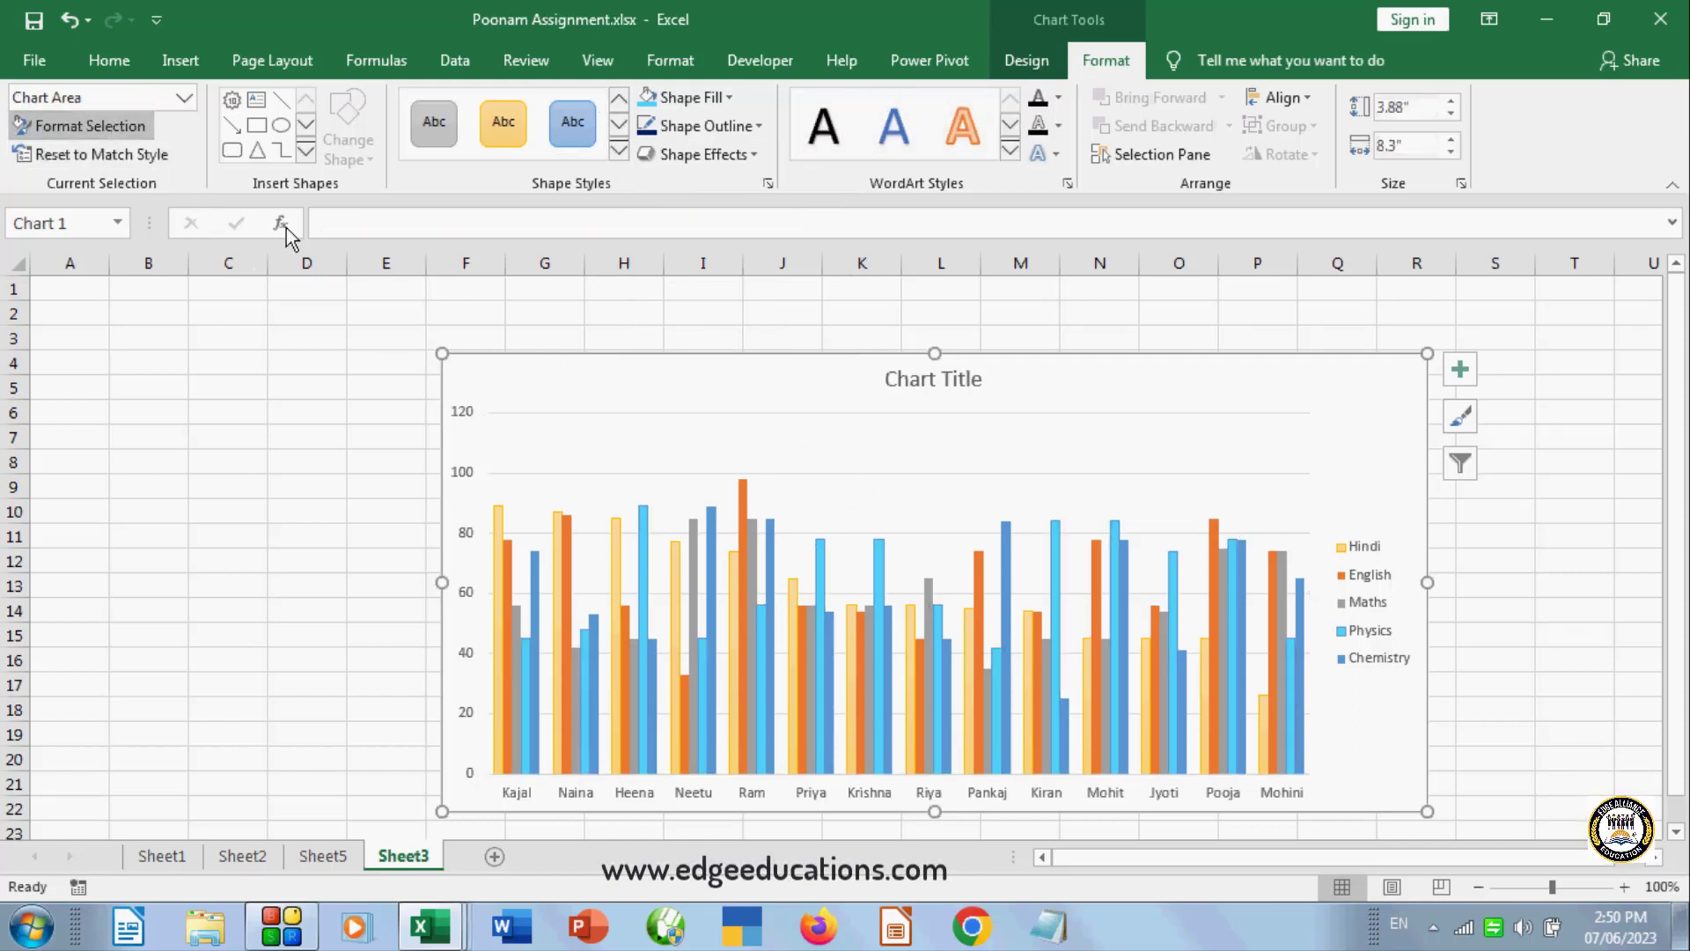
click(1387, 421)
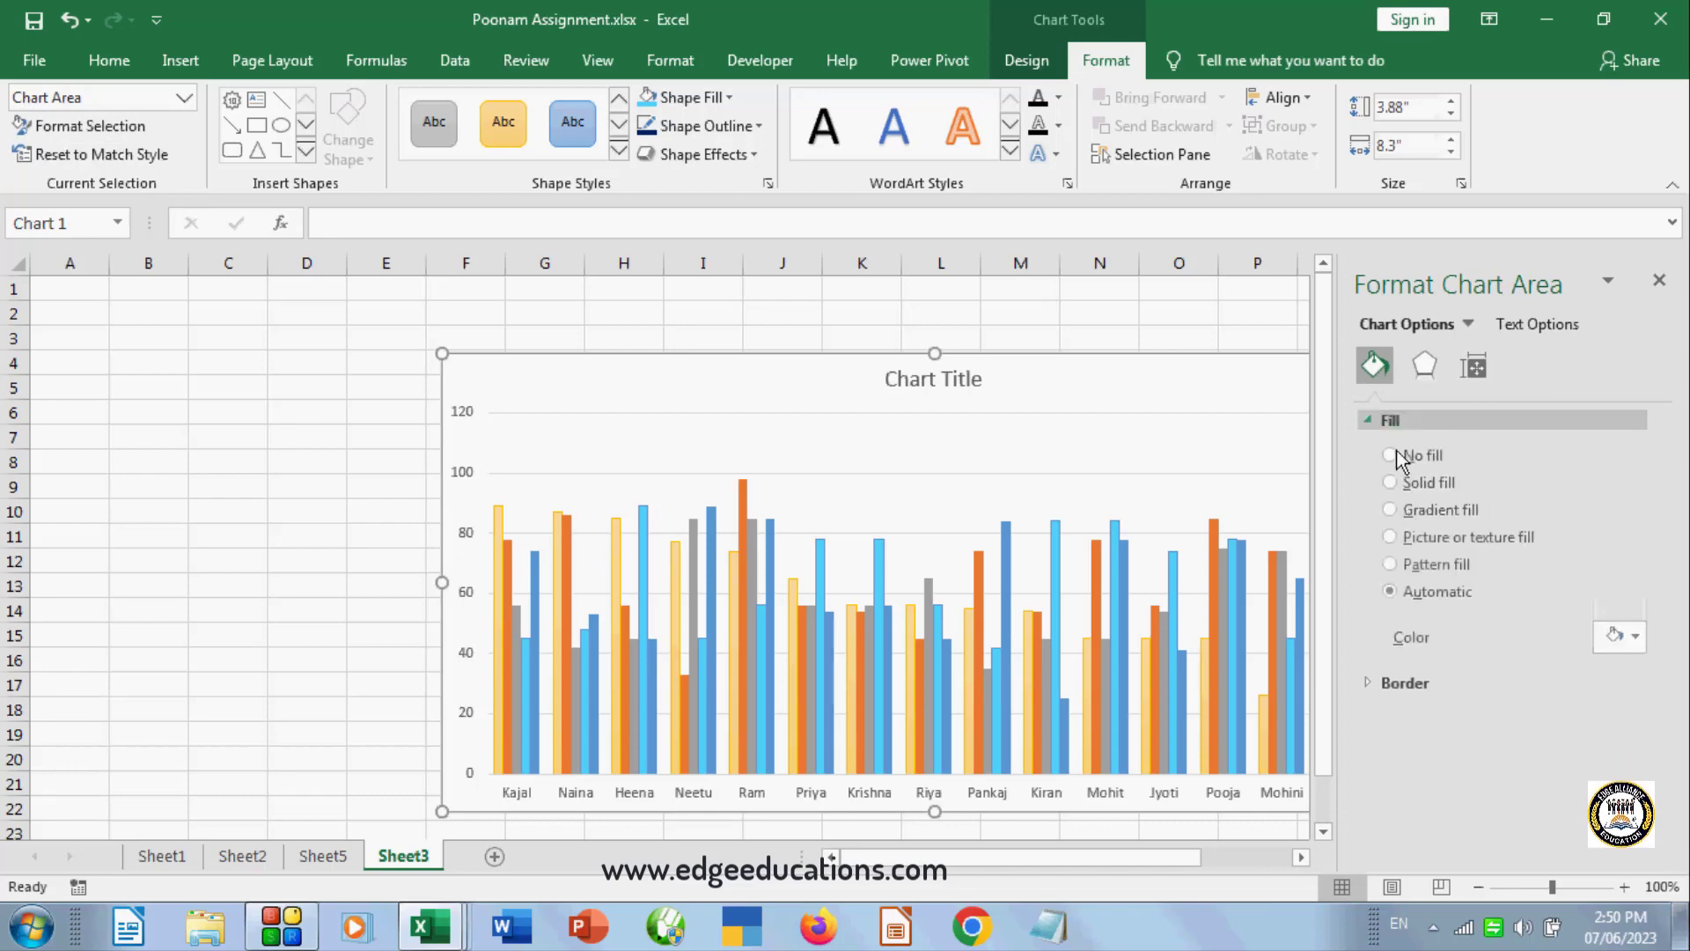
click(1403, 485)
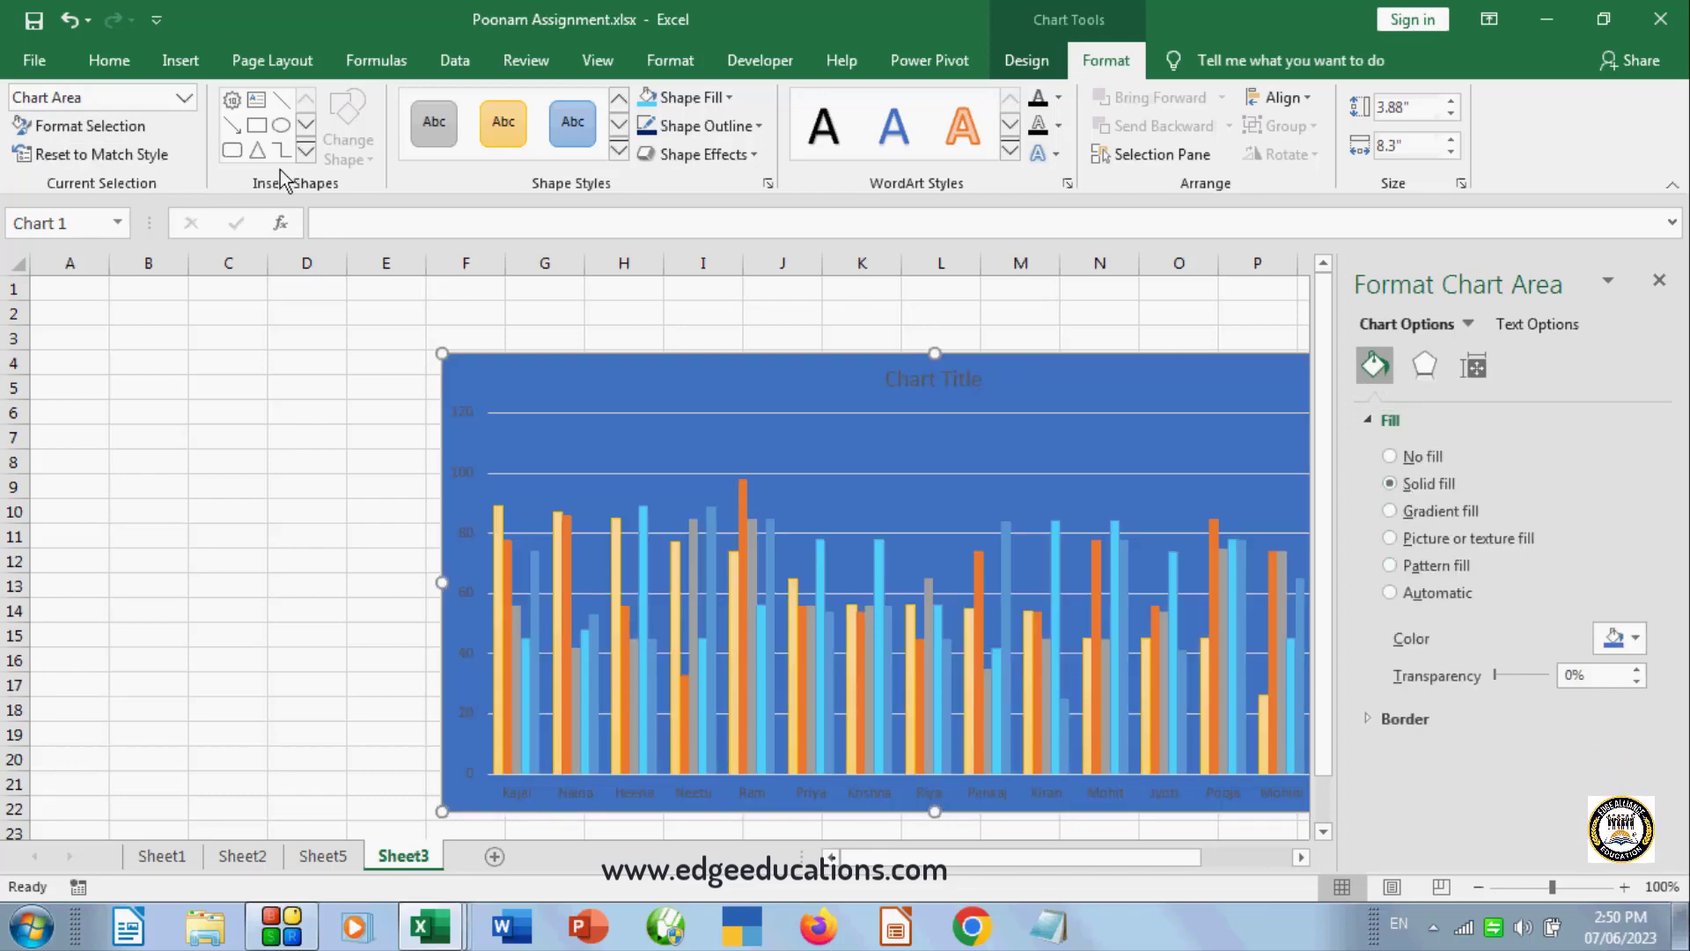
- Try gradient, wood texture and dotted pattern fills on the chart title
click(184, 98)
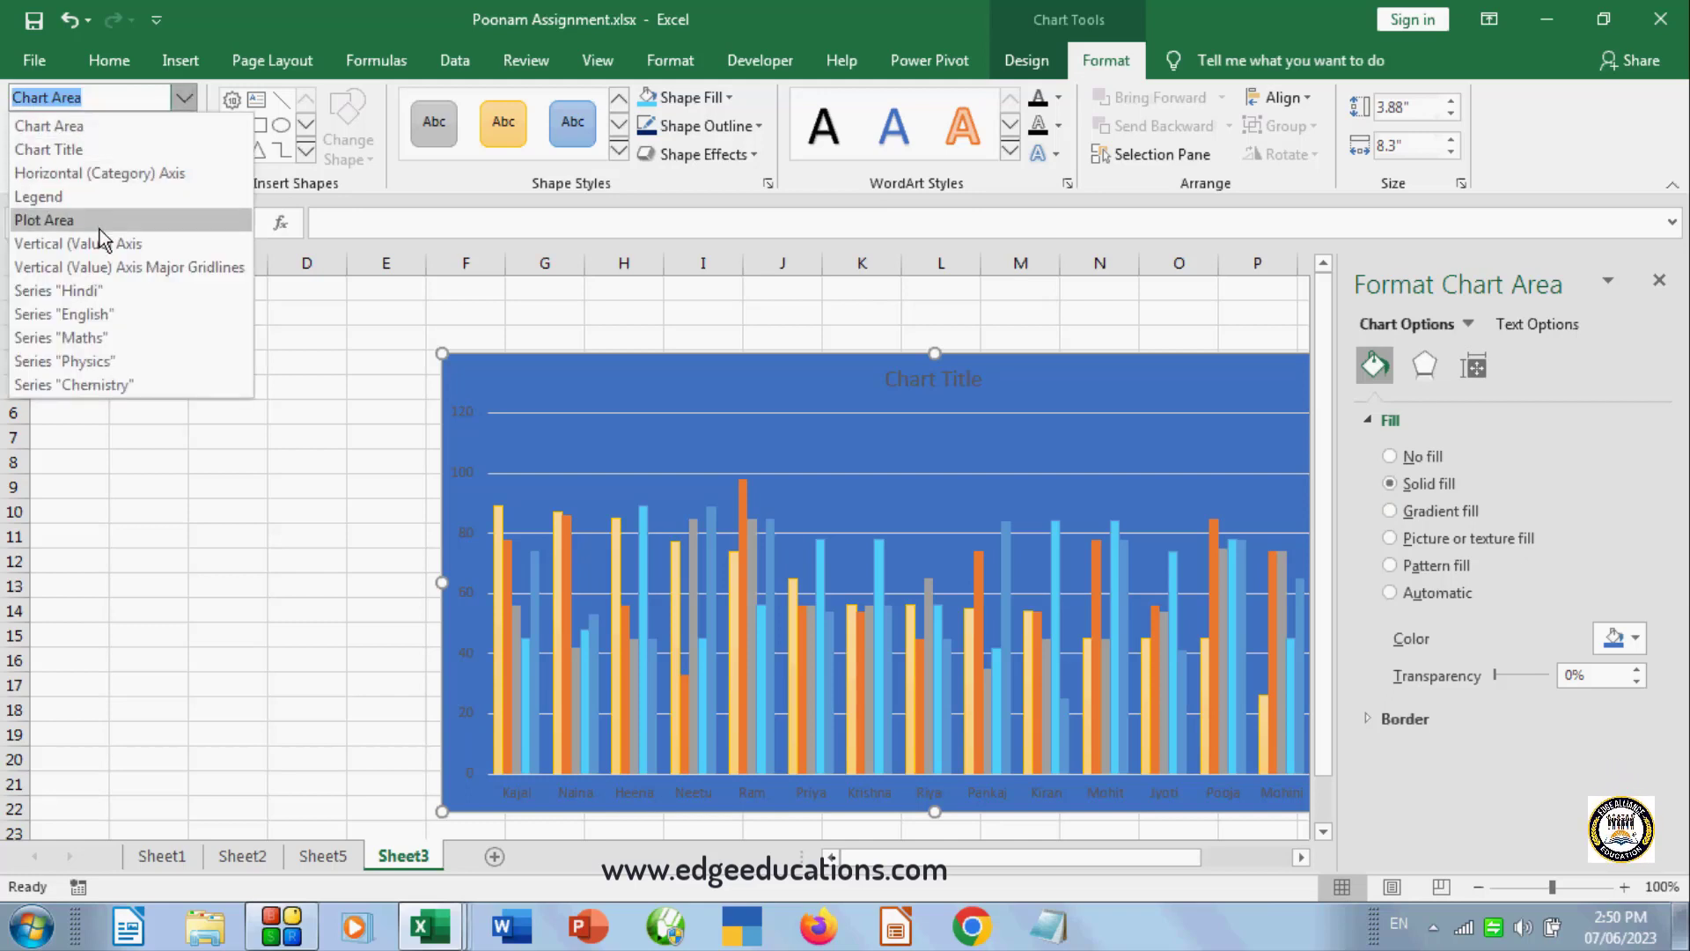
click(98, 154)
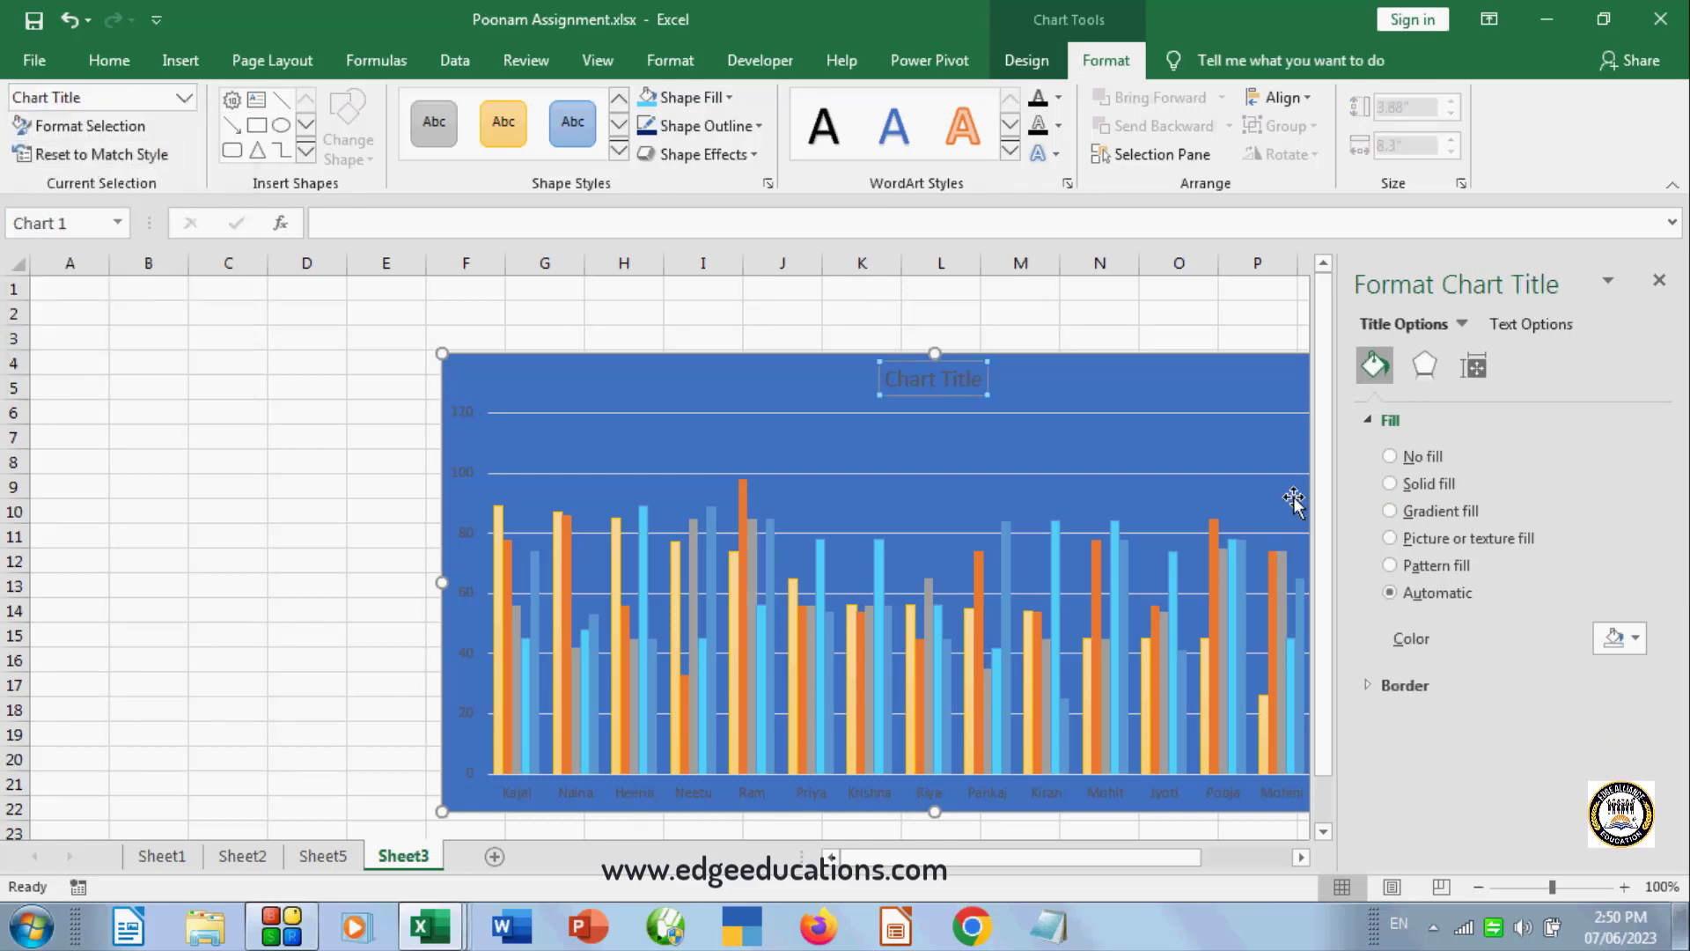
click(1391, 484)
click(1400, 514)
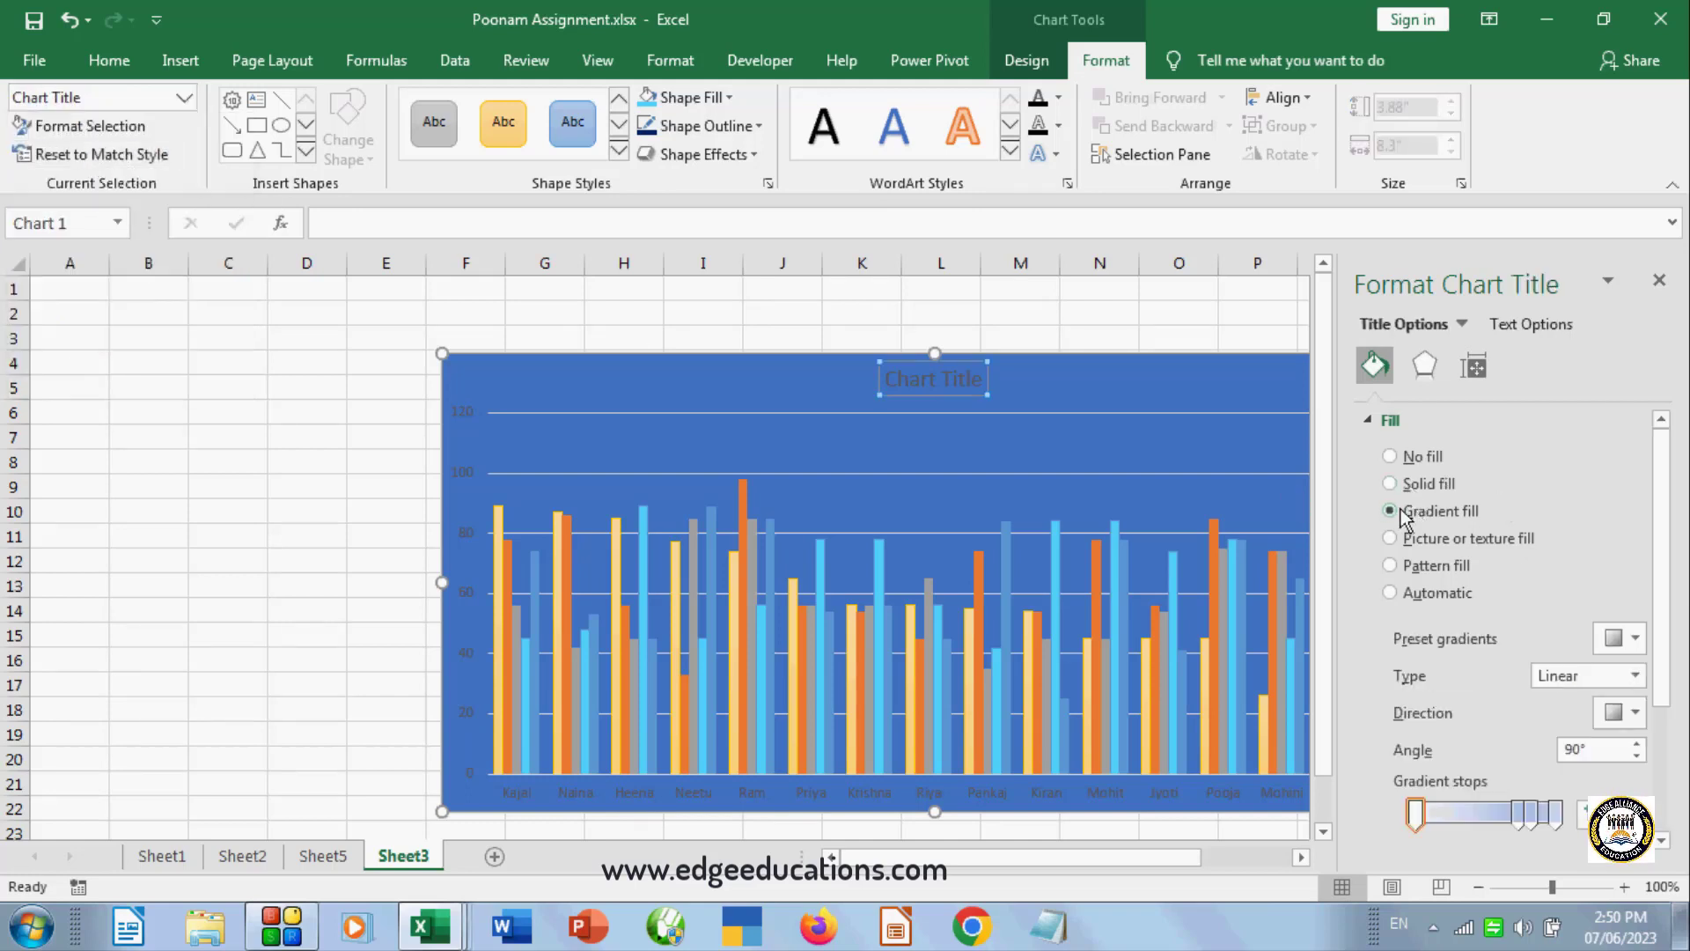
click(1392, 538)
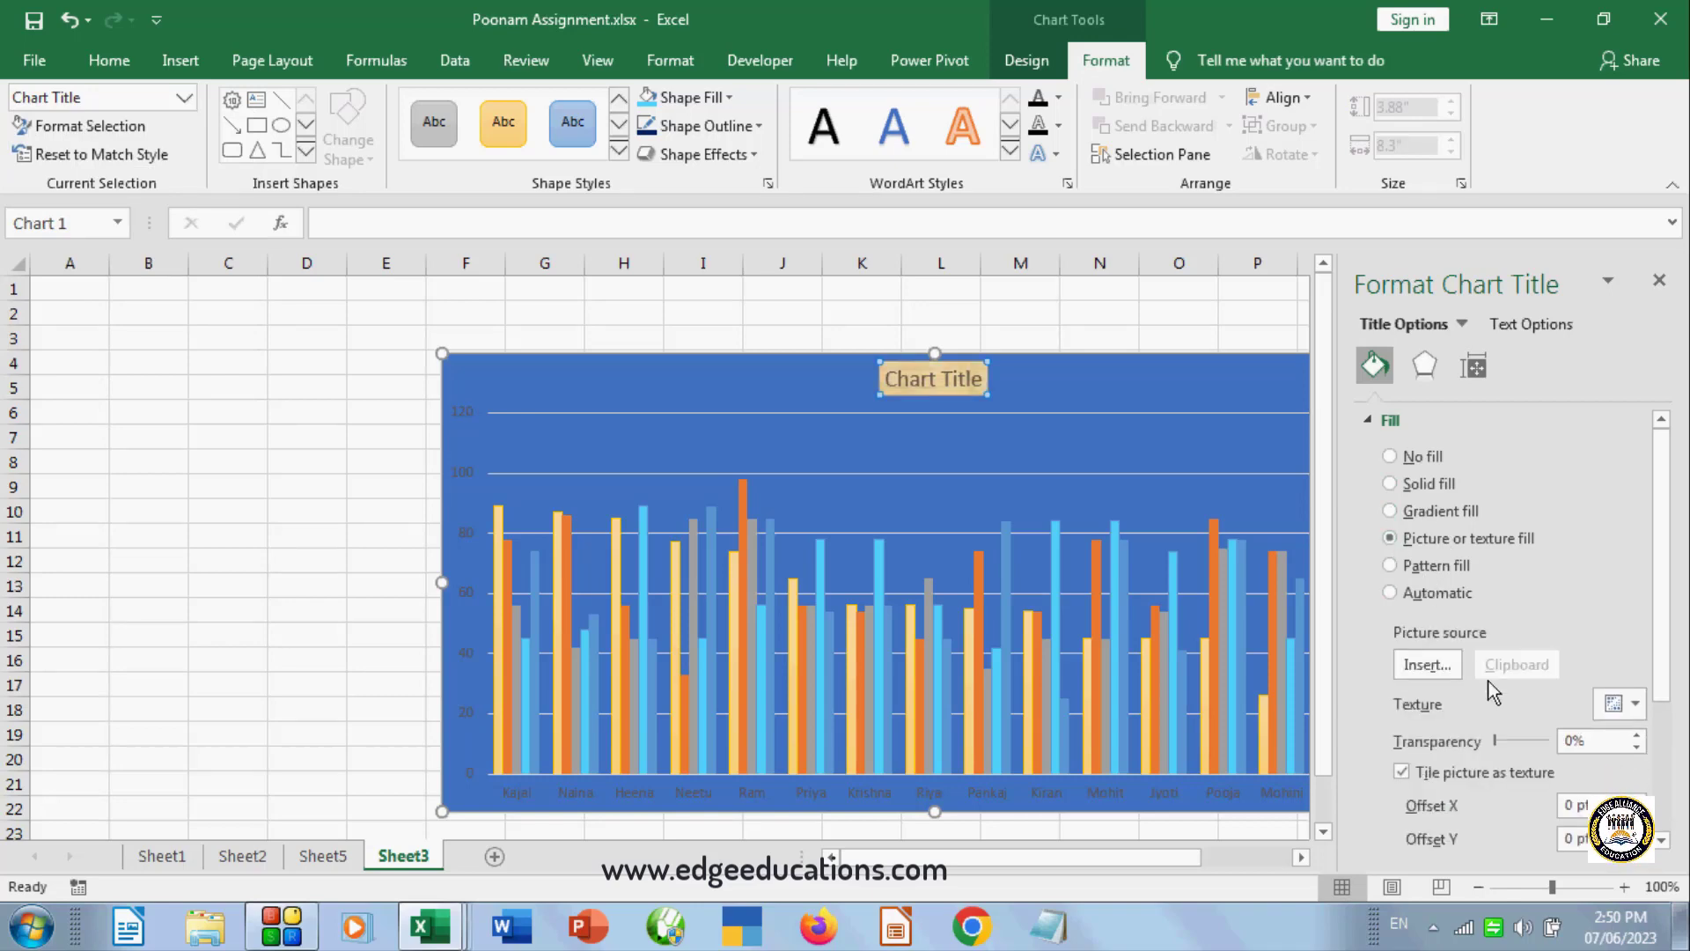
click(1638, 705)
click(1483, 604)
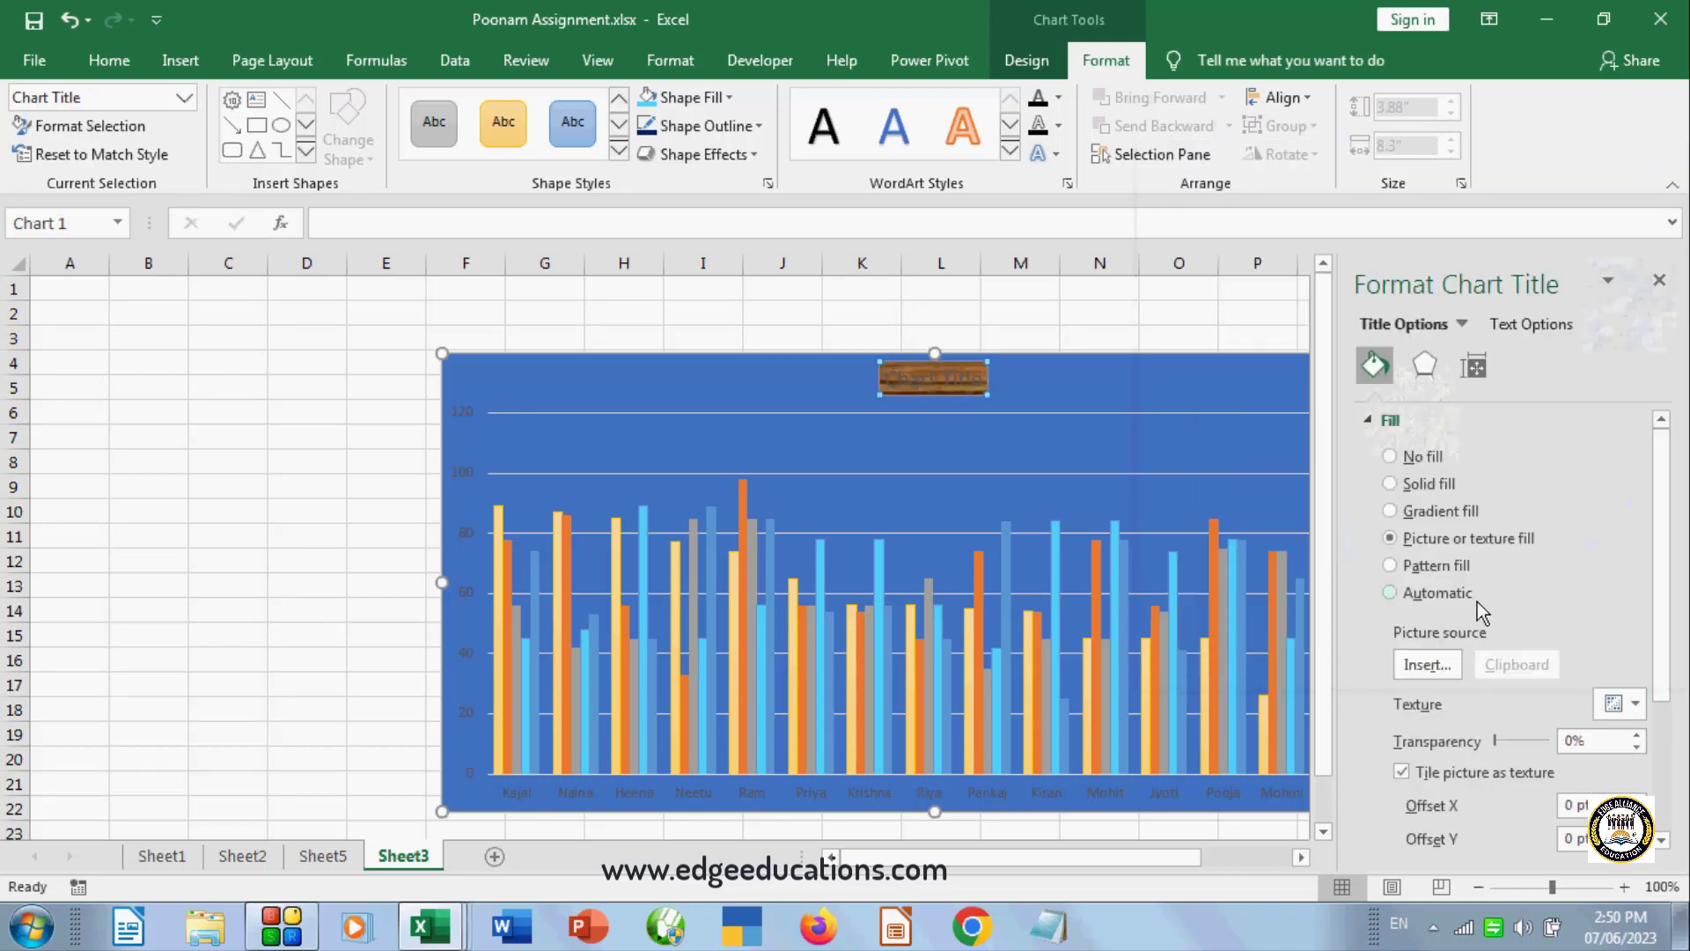
click(1404, 568)
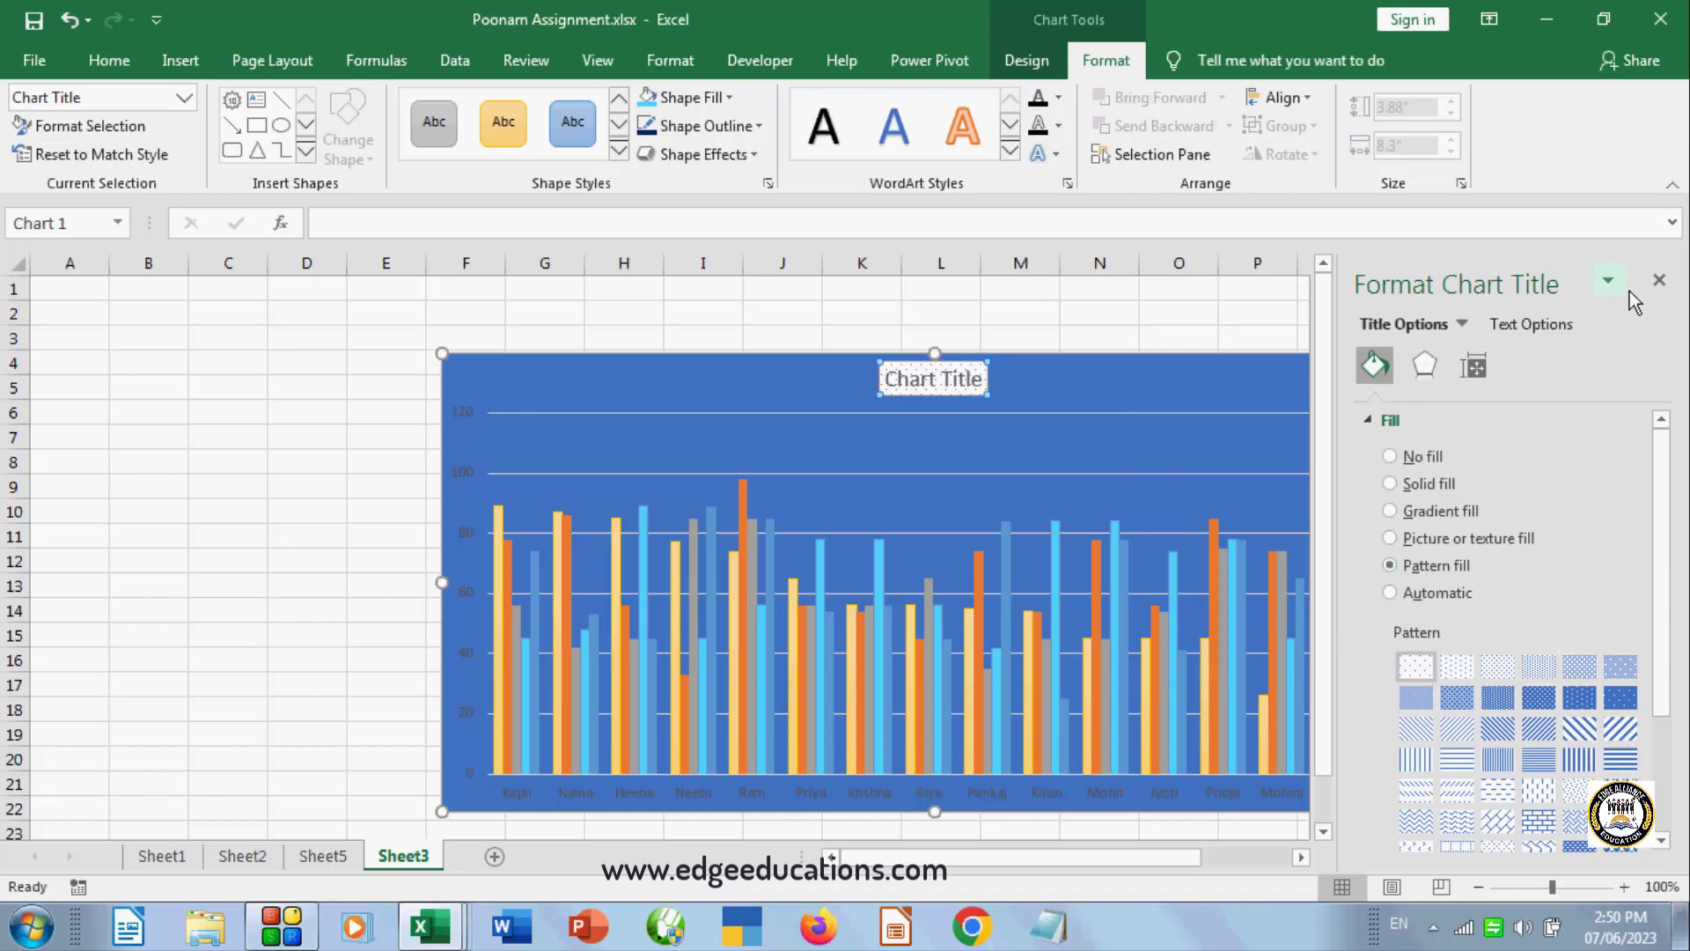
- Close the formatting options and undo the chart title and chart area fills
click(1658, 280)
key(ctrl+z)
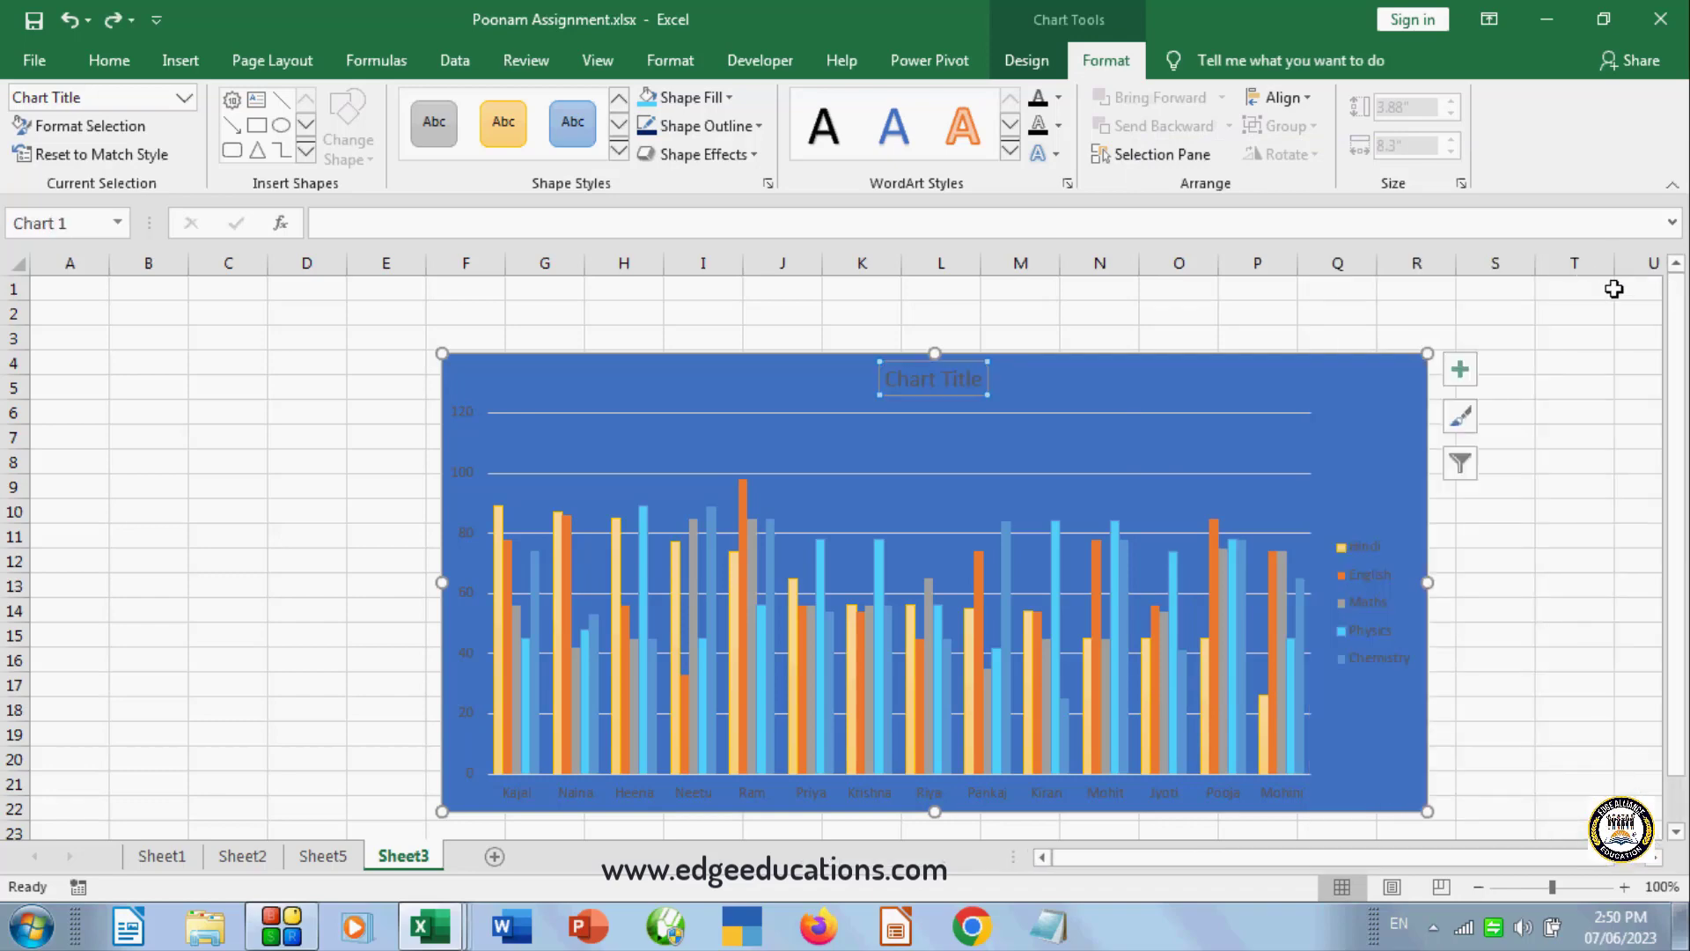
key(ctrl+z)
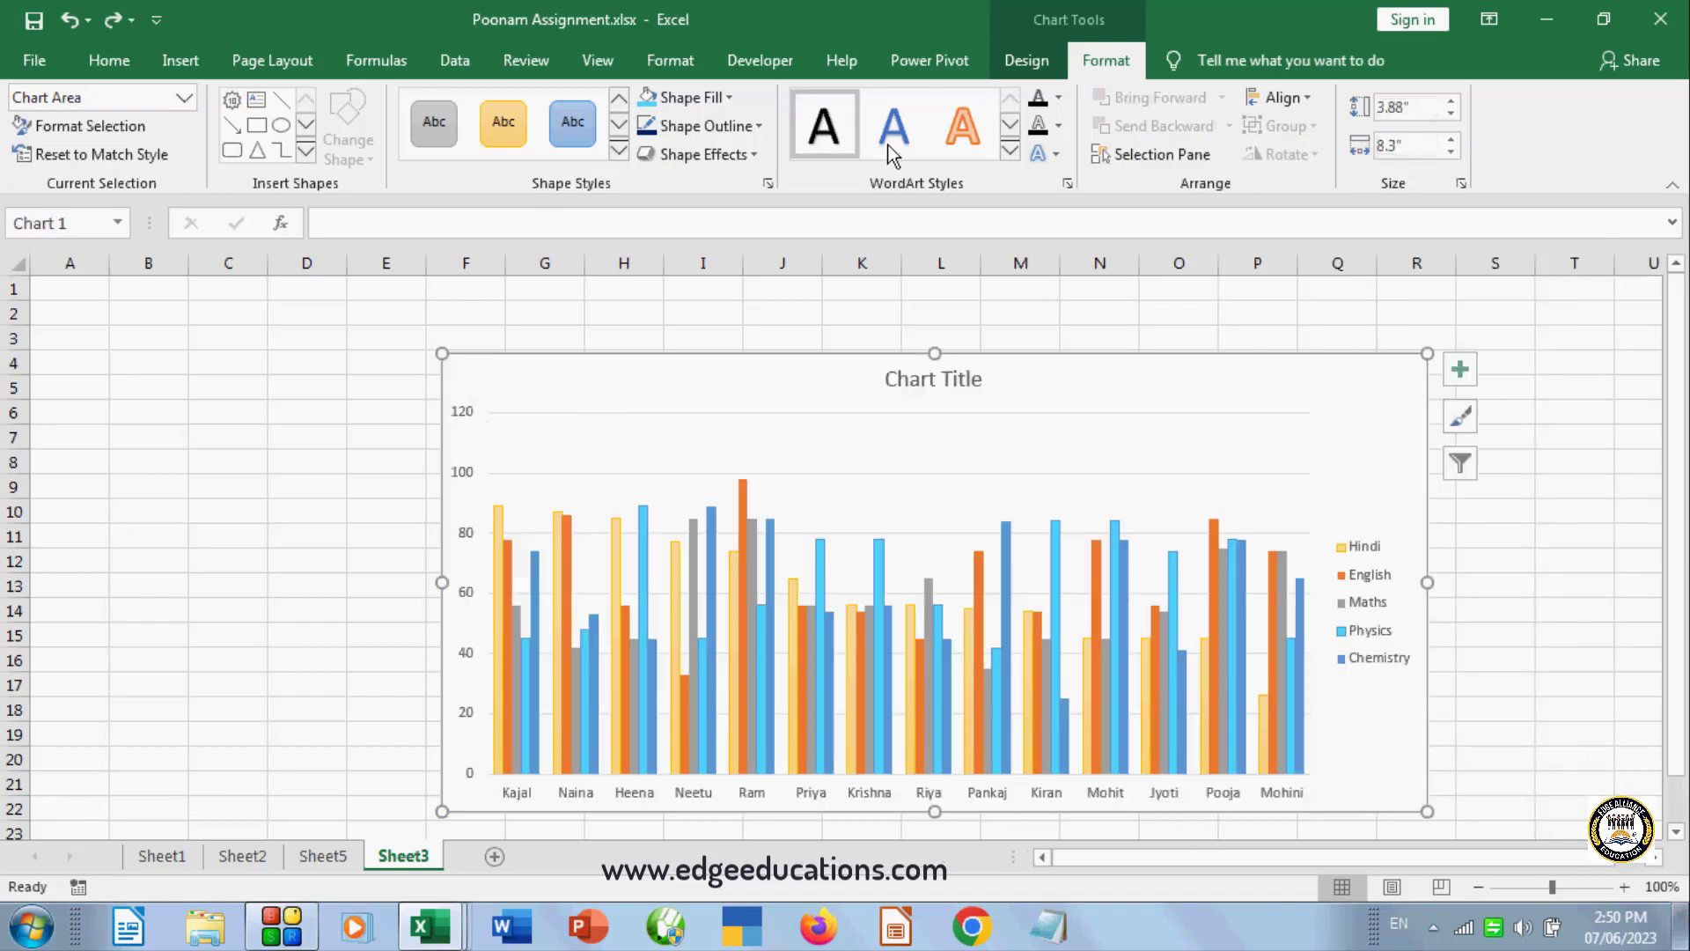
click(1025, 62)
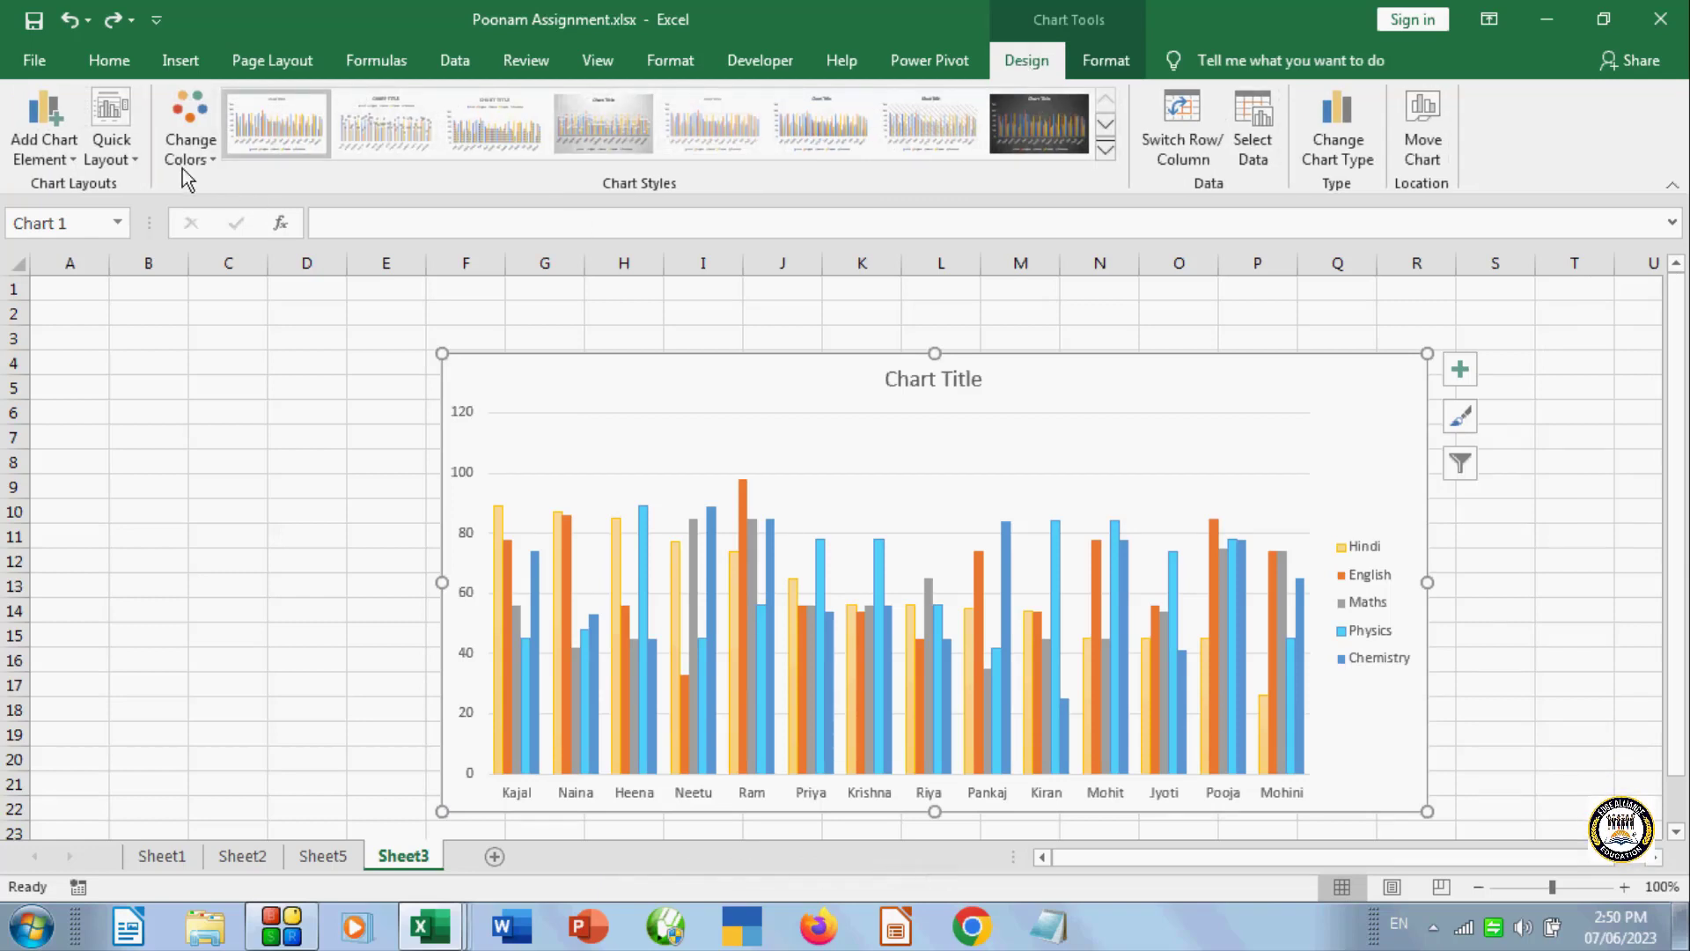
click(44, 140)
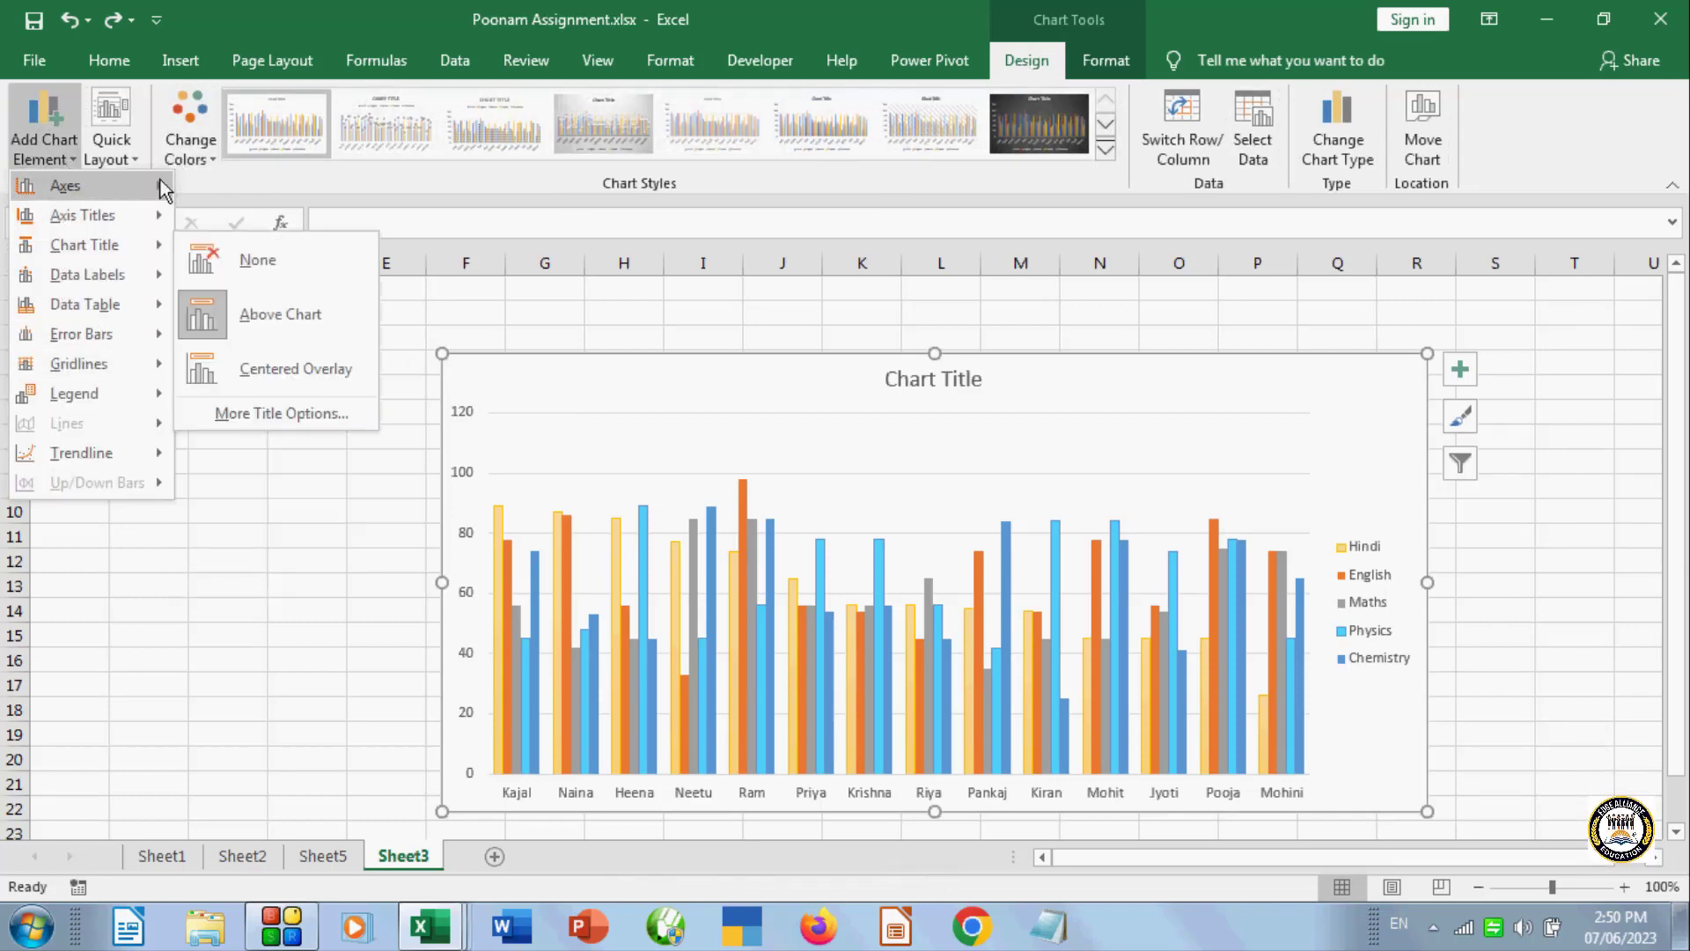
mouse_move(160, 183)
click(992, 218)
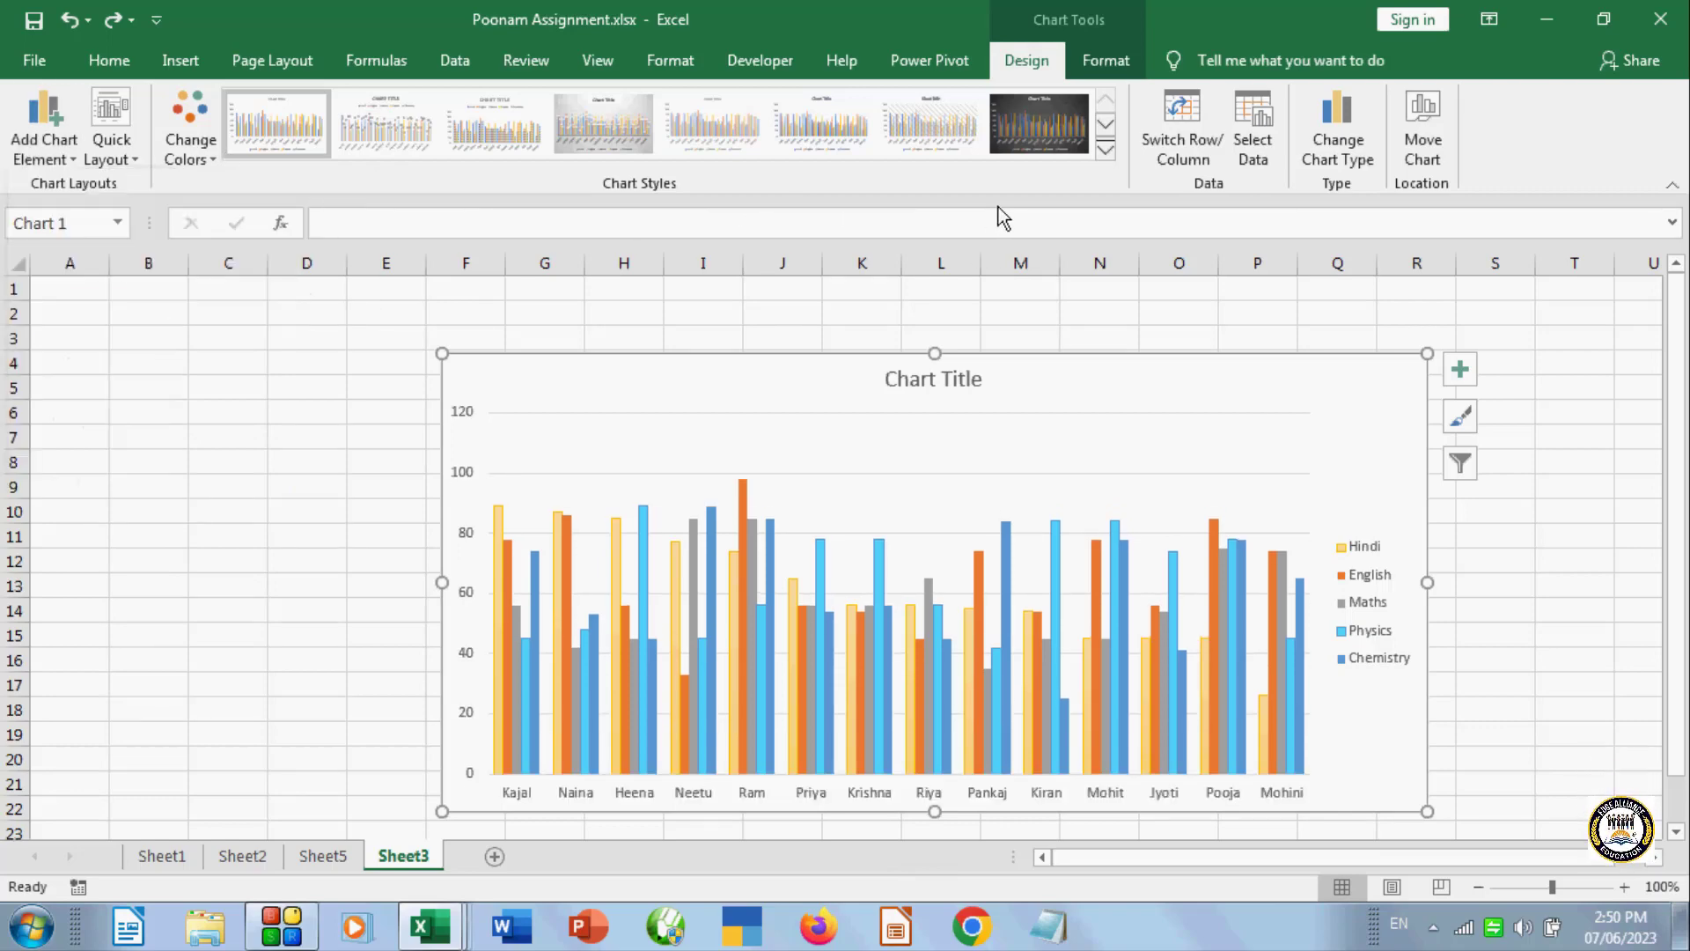
click(1502, 576)
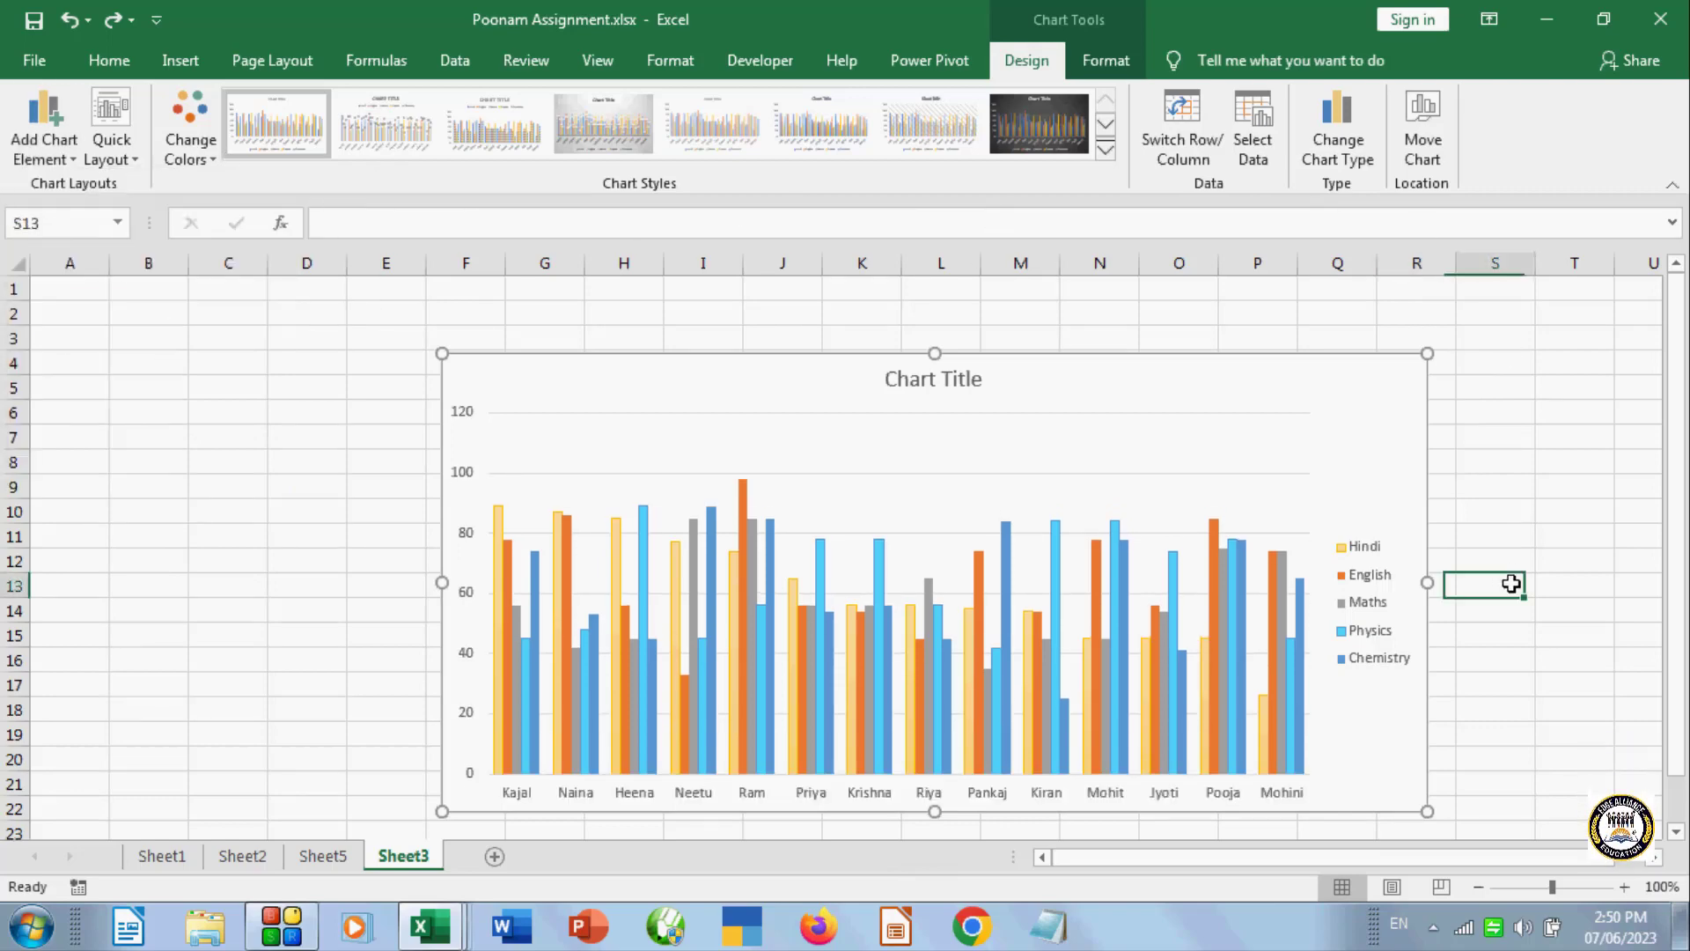
- Change the Sheet3 column chart to a filled radar chart
click(1301, 511)
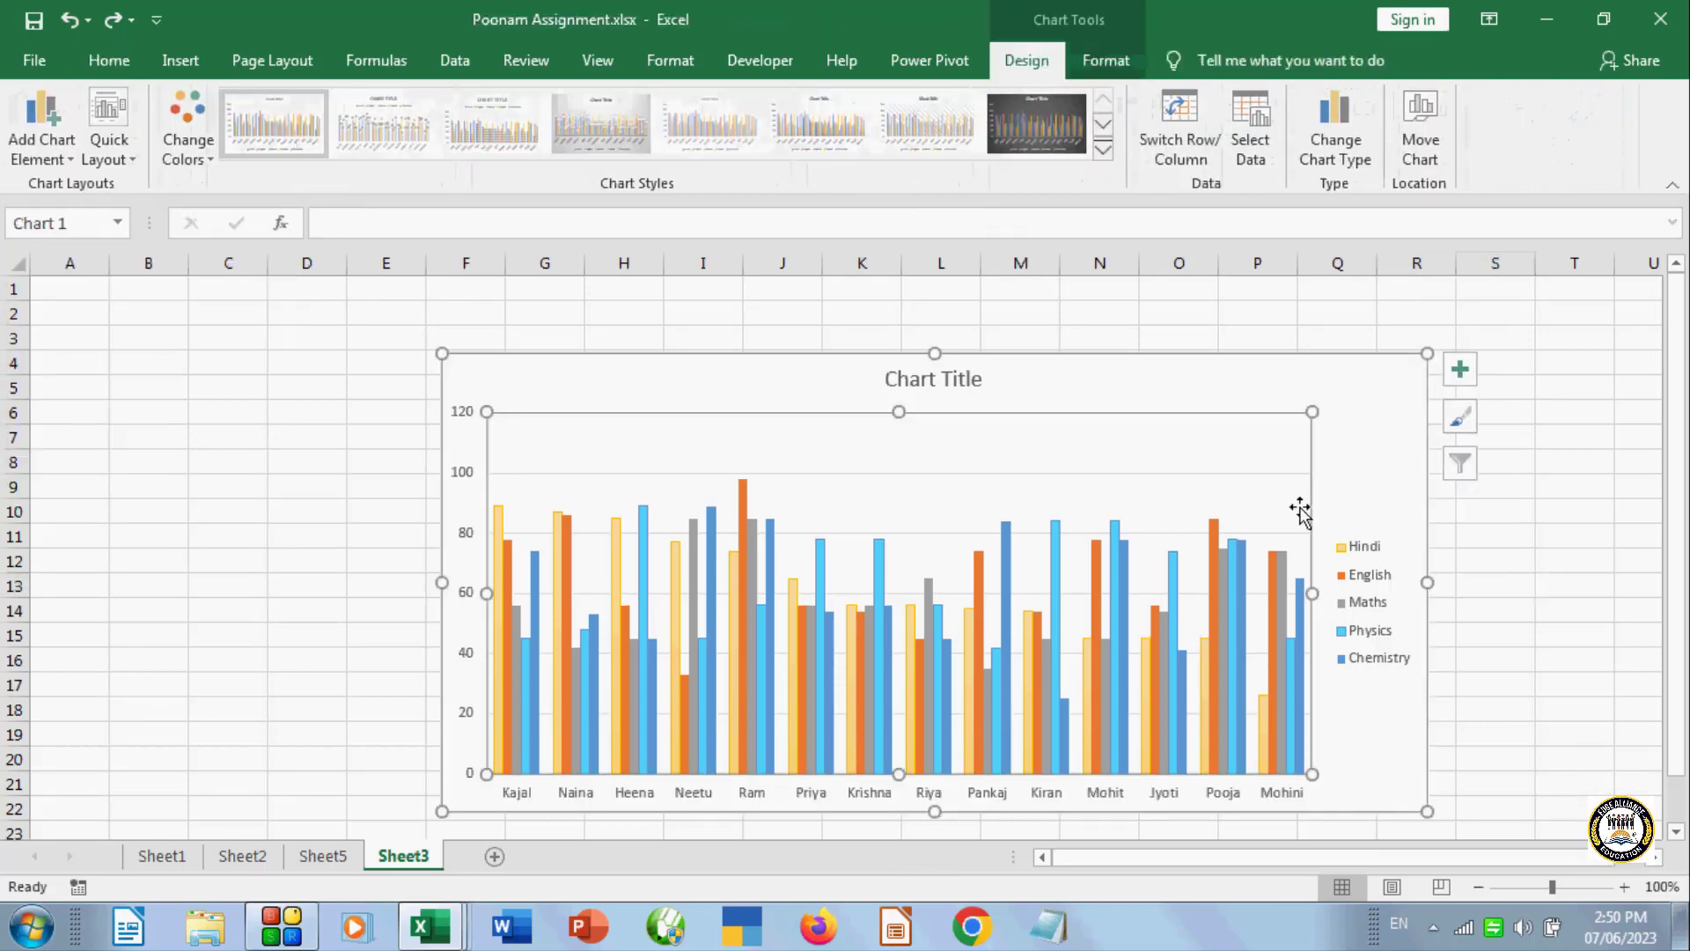
click(179, 60)
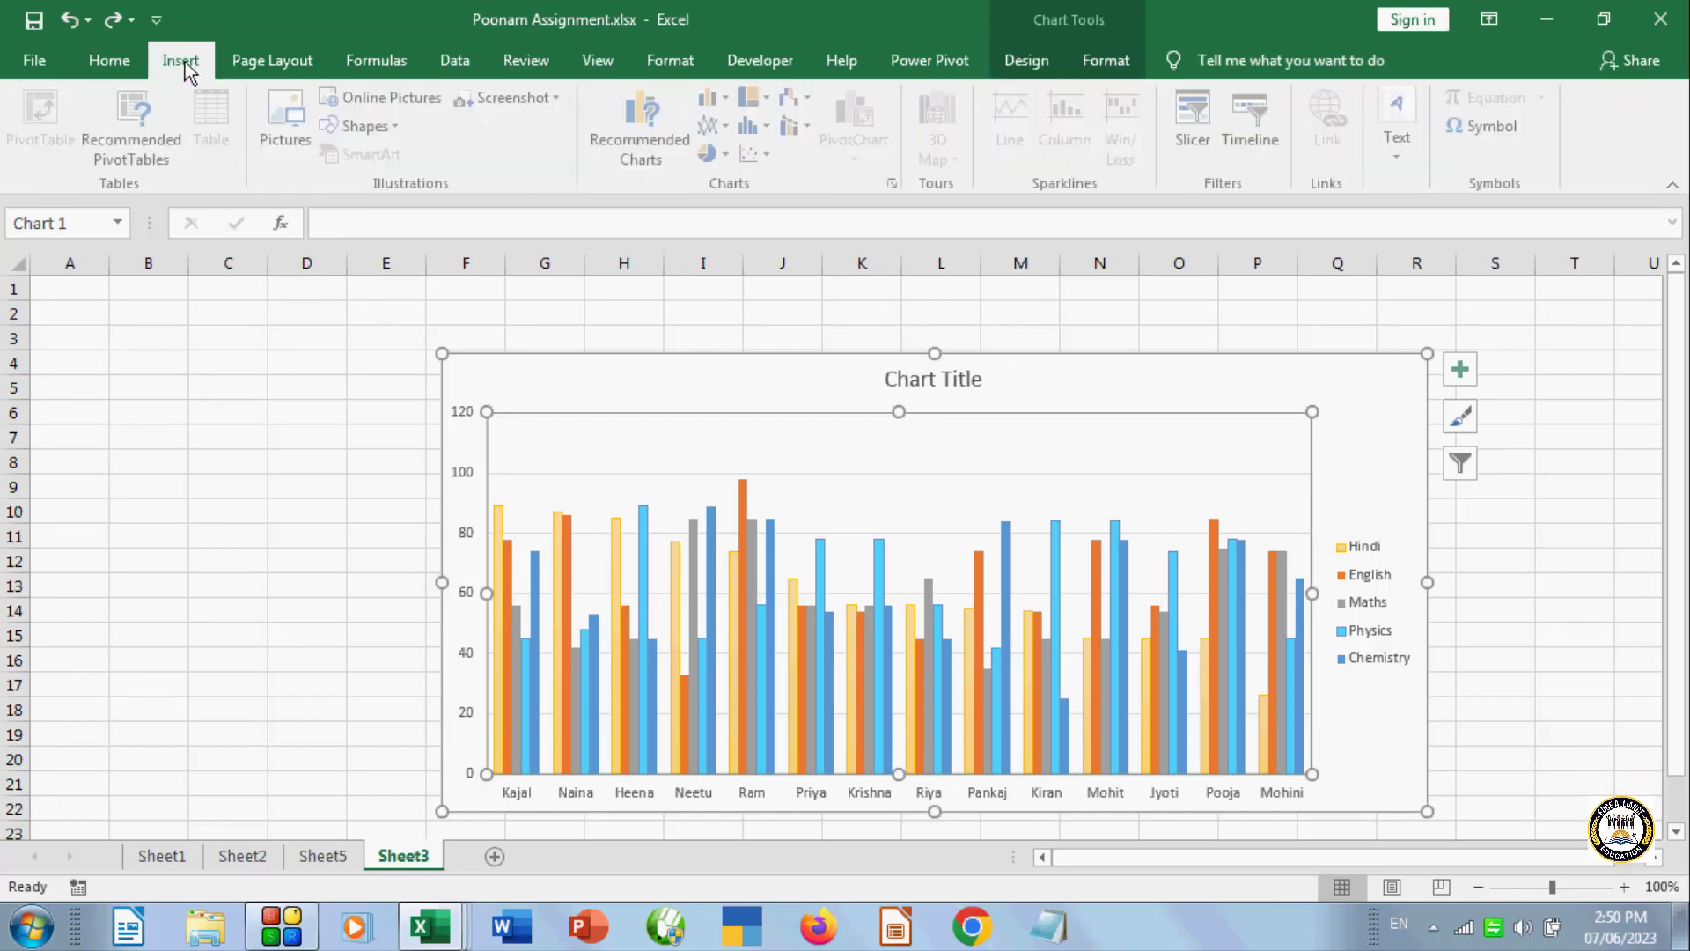
click(807, 96)
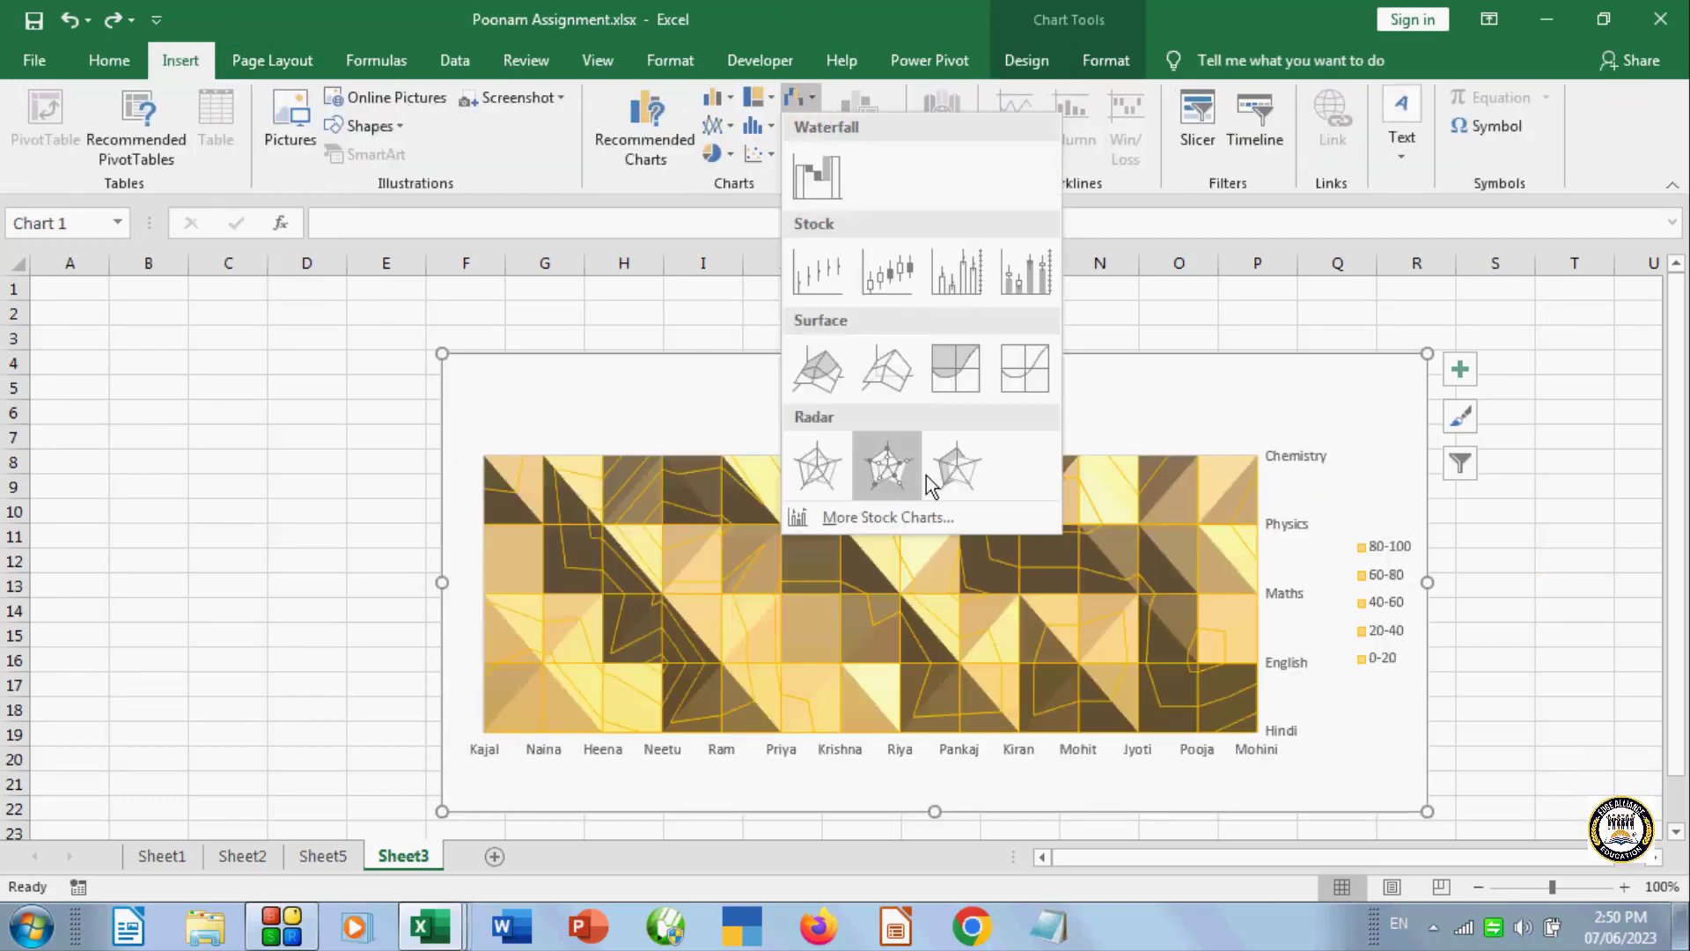
click(957, 464)
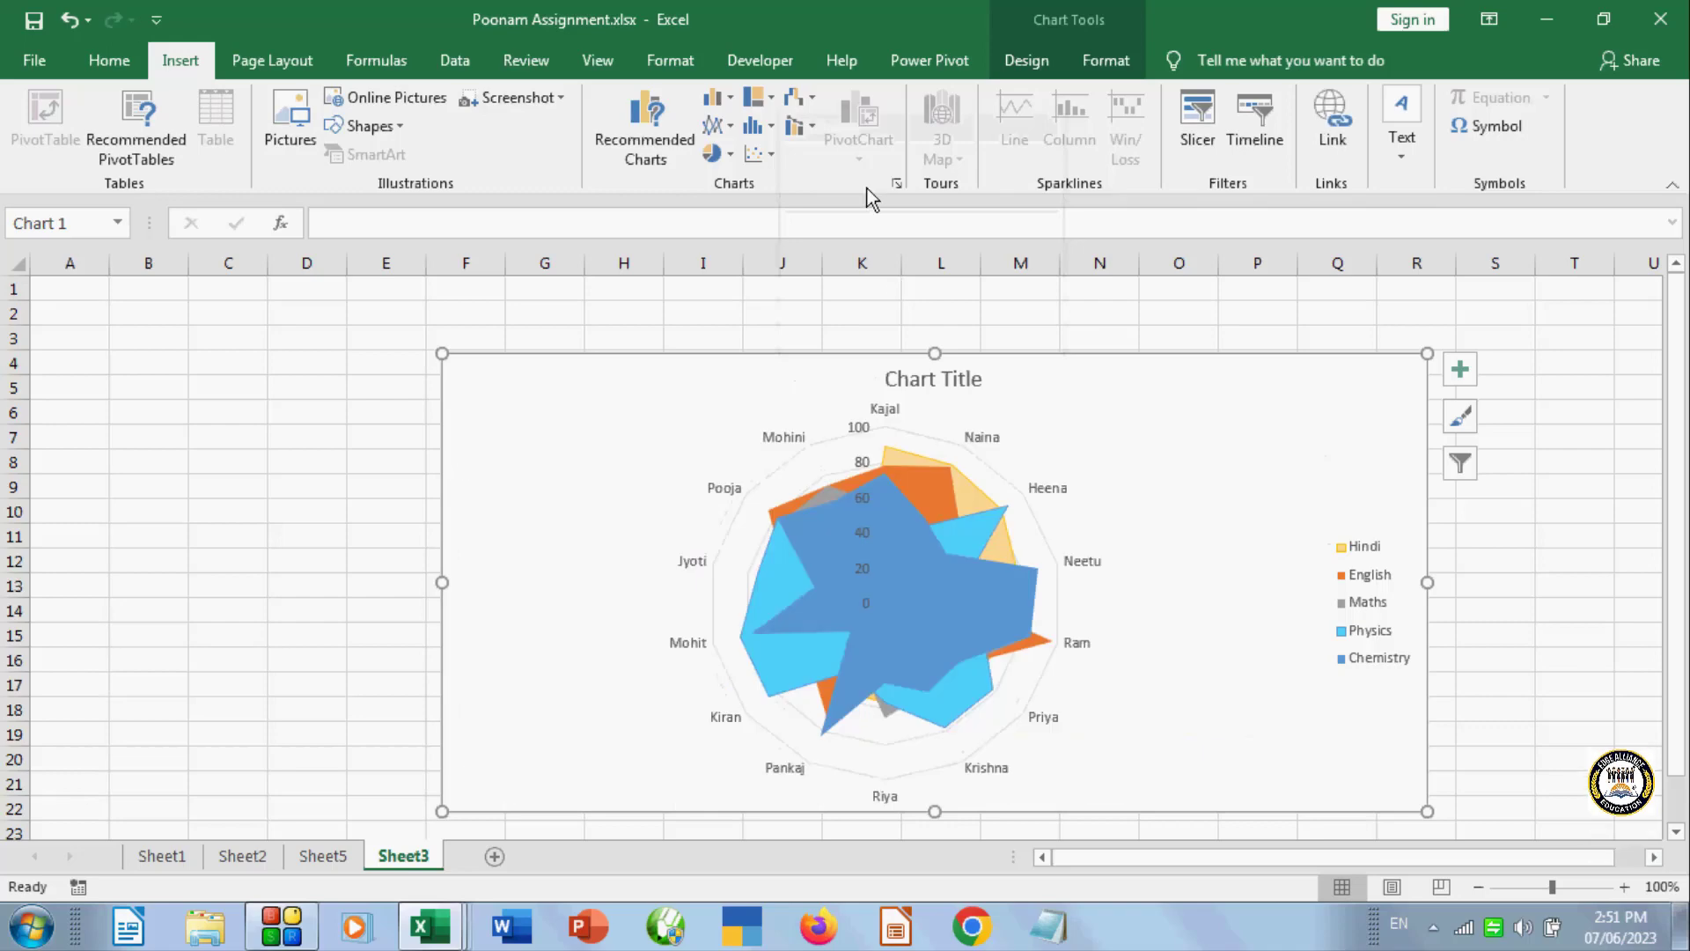
- Change the chart to a scatter chart with straight lines and markers and check individual data points of its series
click(770, 129)
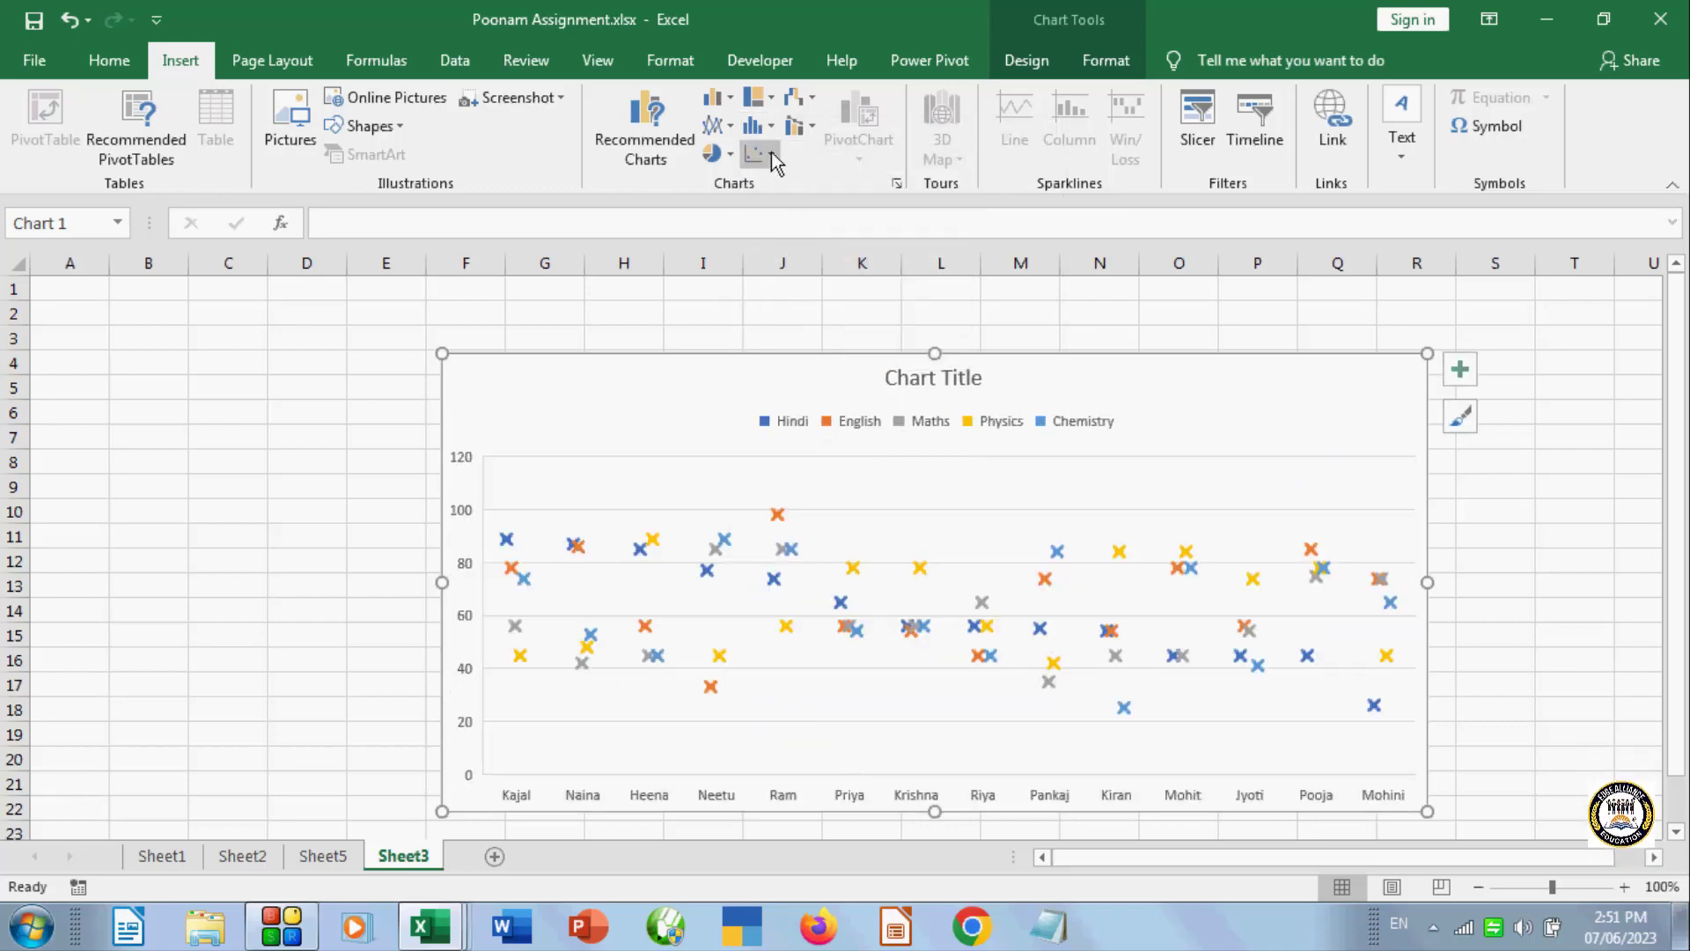
click(772, 151)
click(782, 315)
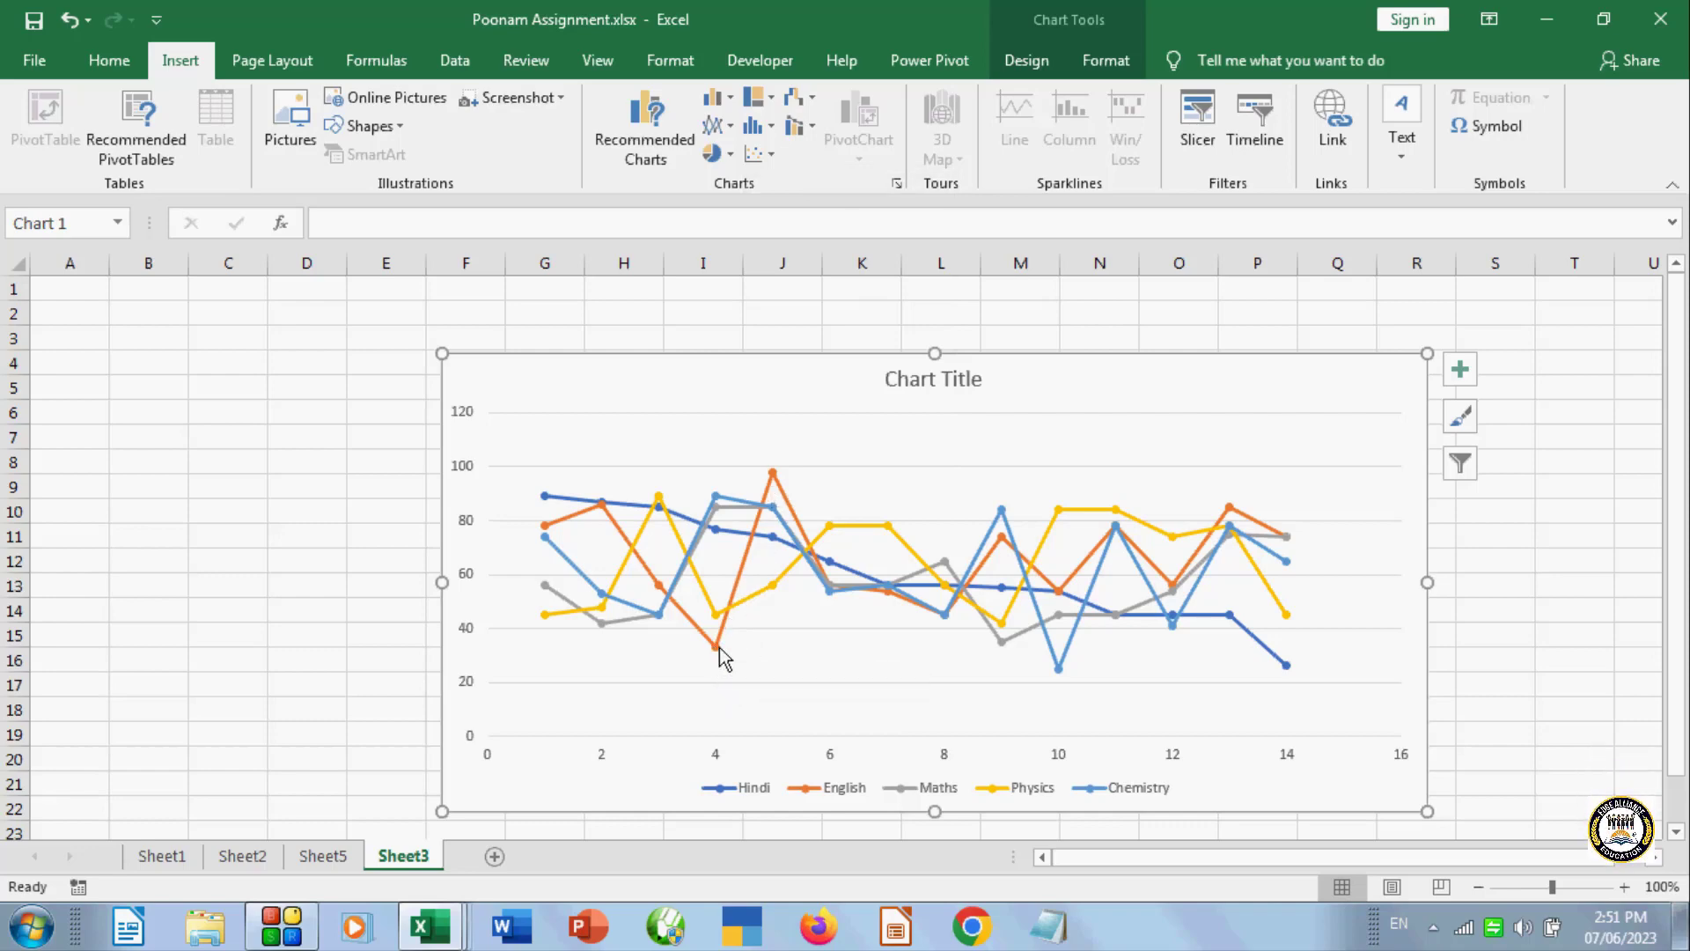
mouse_move(718, 650)
mouse_move(773, 476)
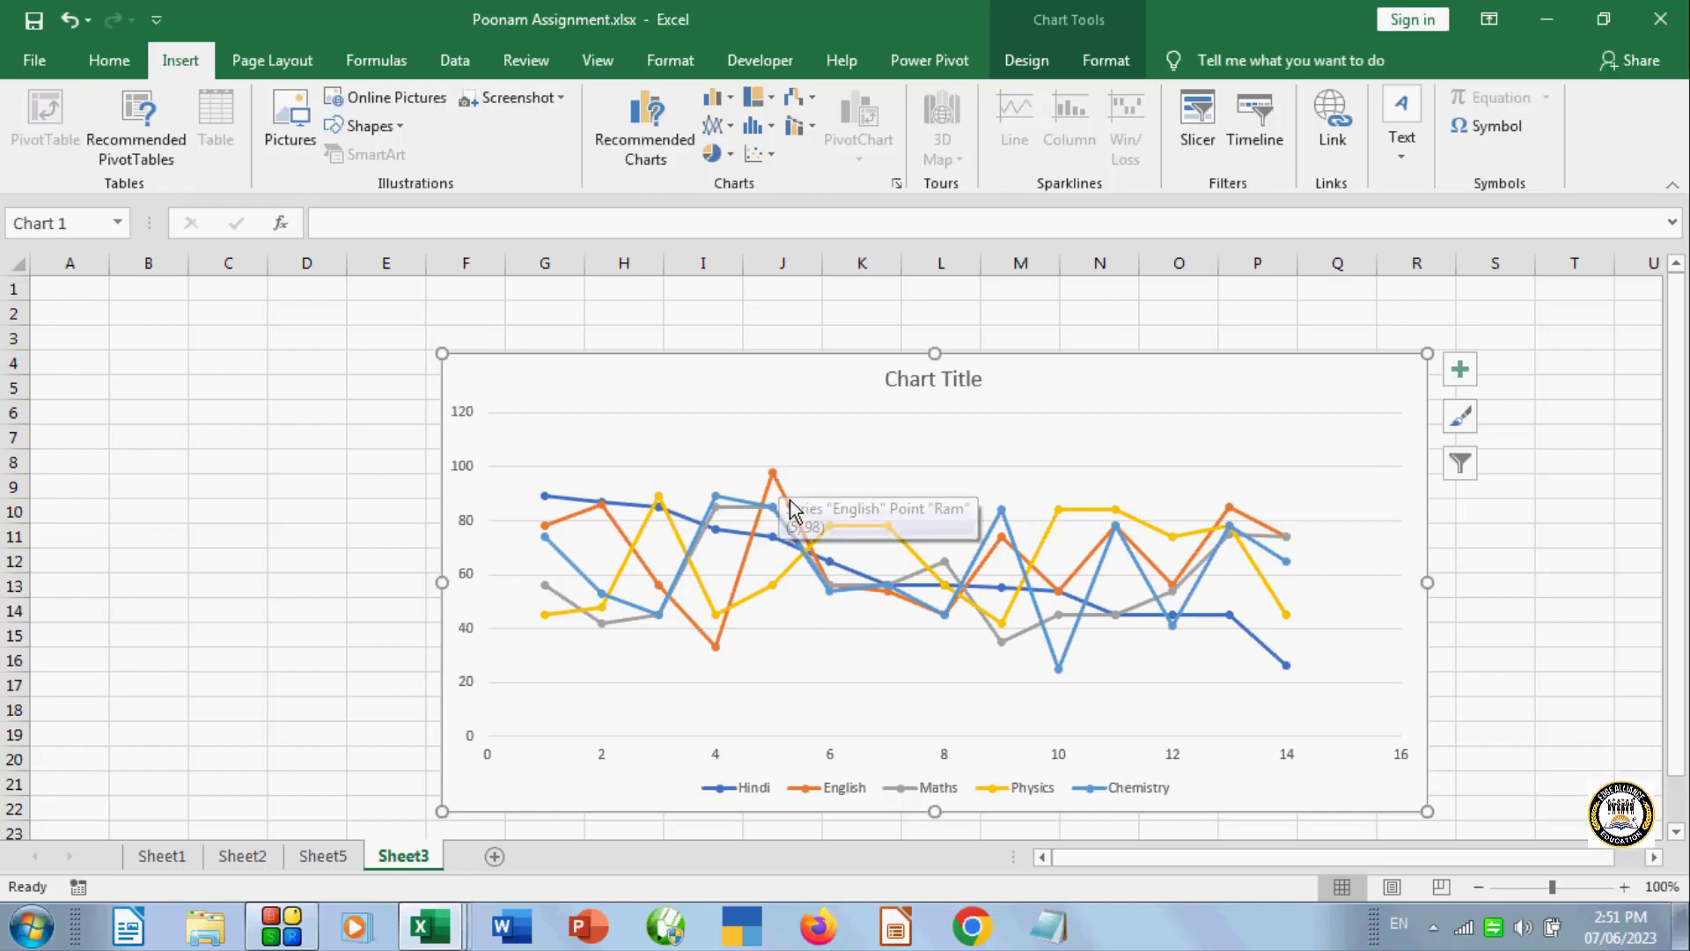
mouse_move(830, 592)
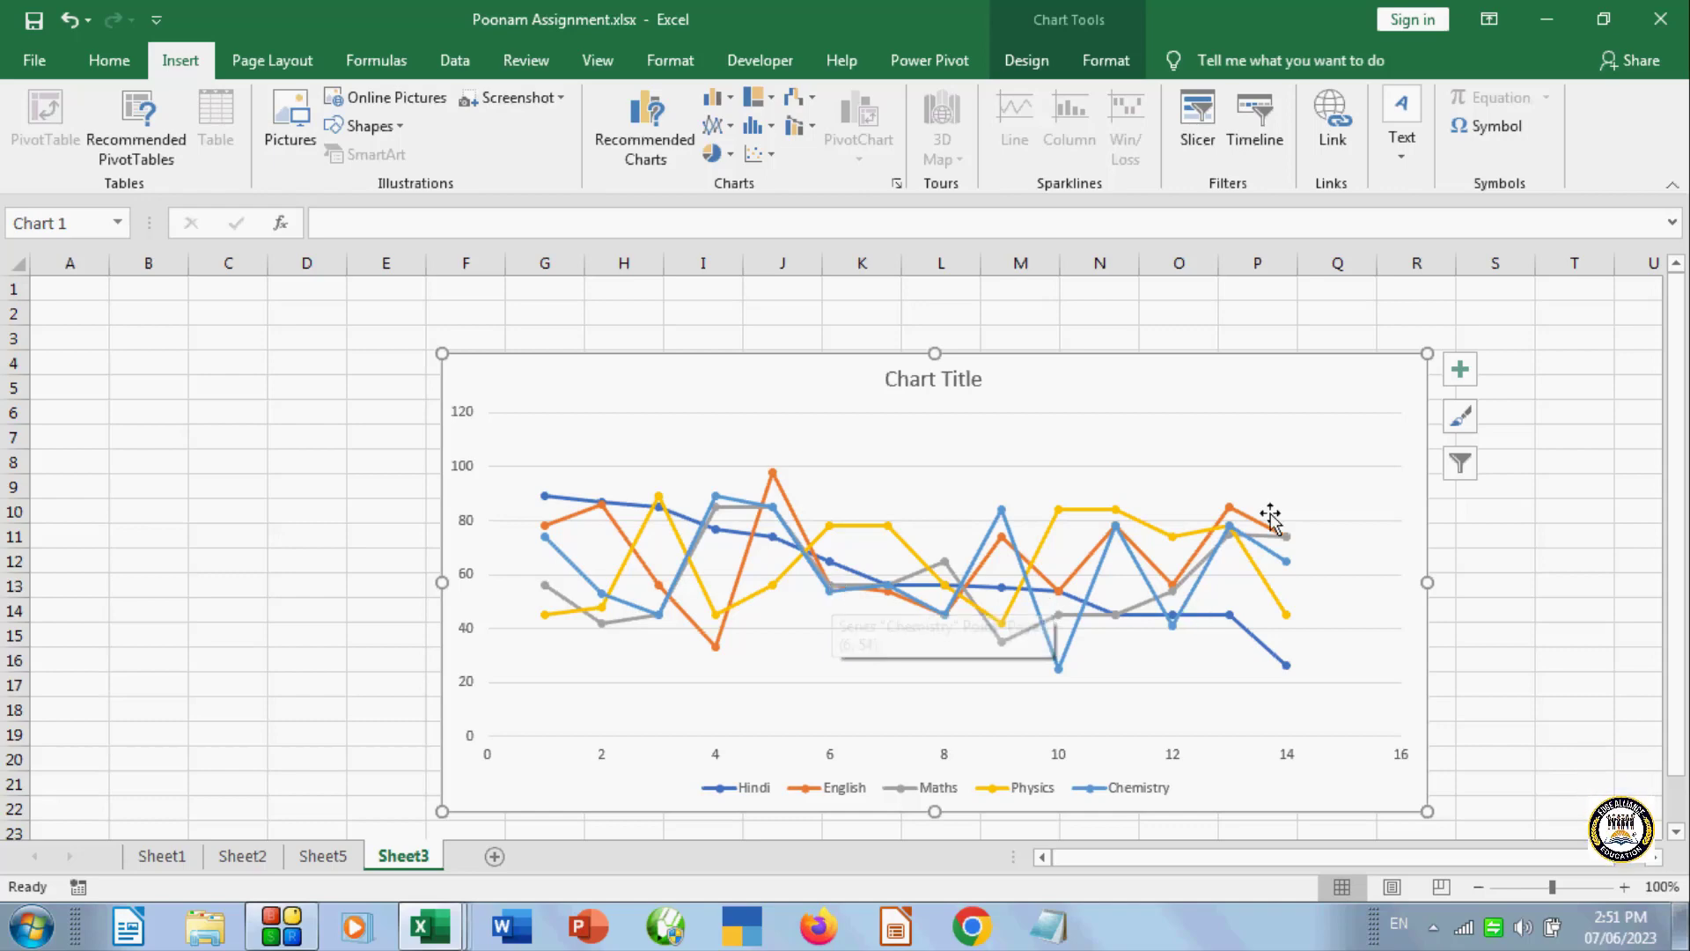
click(811, 126)
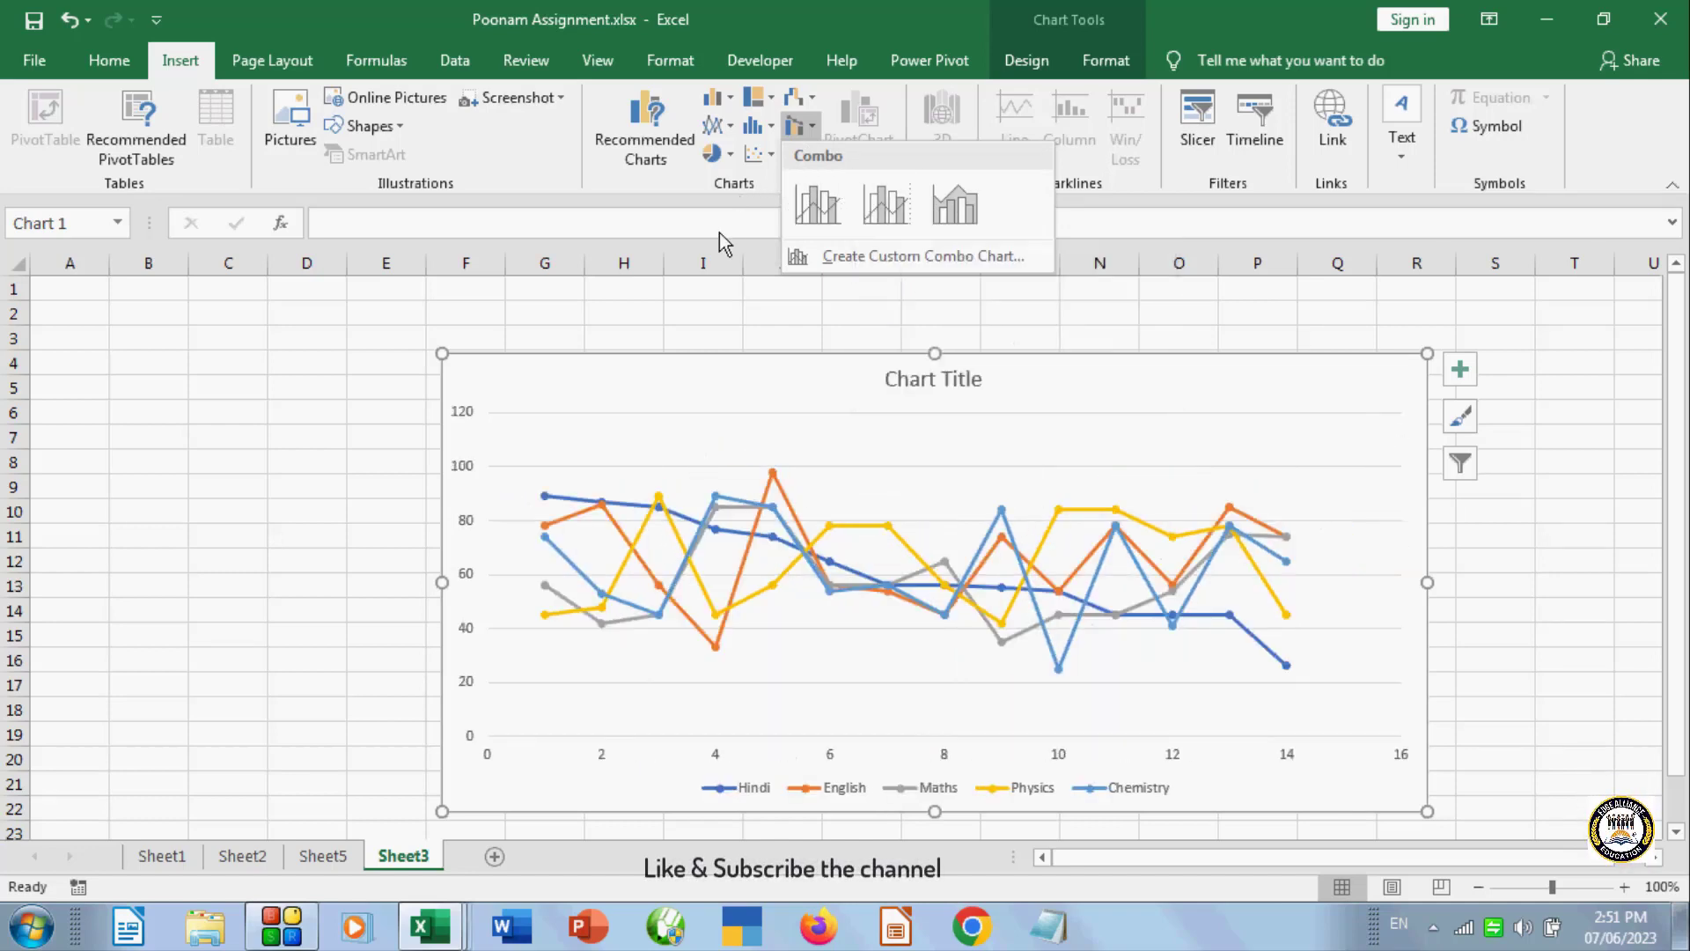
click(797, 128)
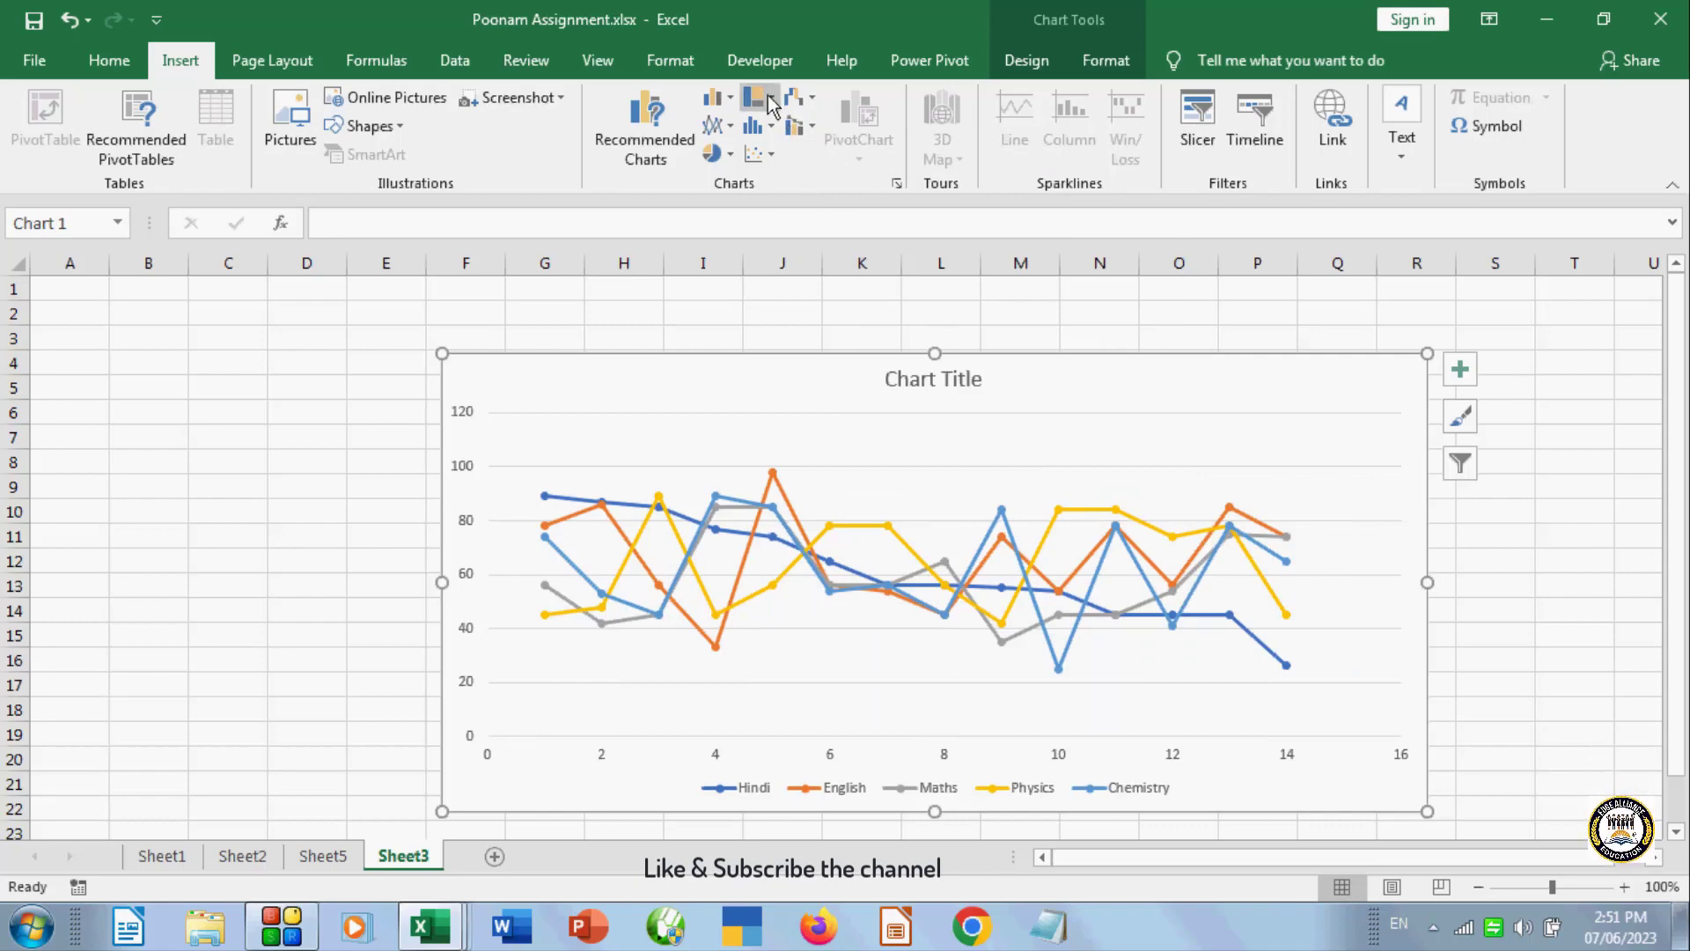
- Try to open 3D Maps with empty cell N2 selected on Sheet3
click(1058, 318)
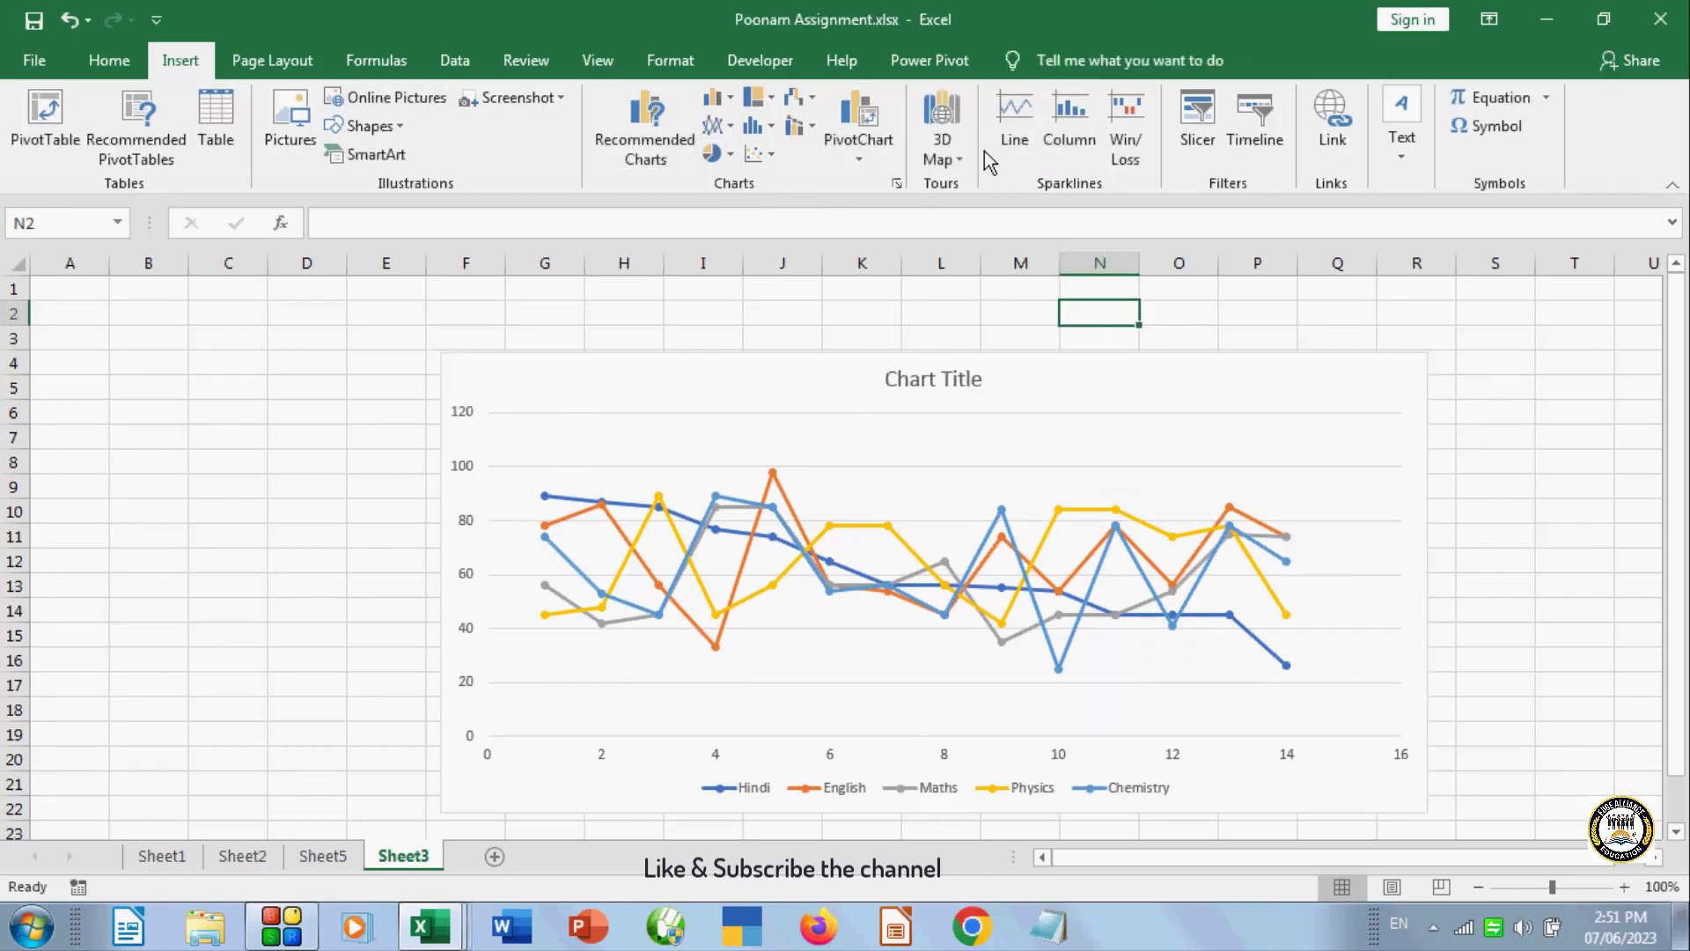
click(911, 504)
click(1047, 315)
click(951, 163)
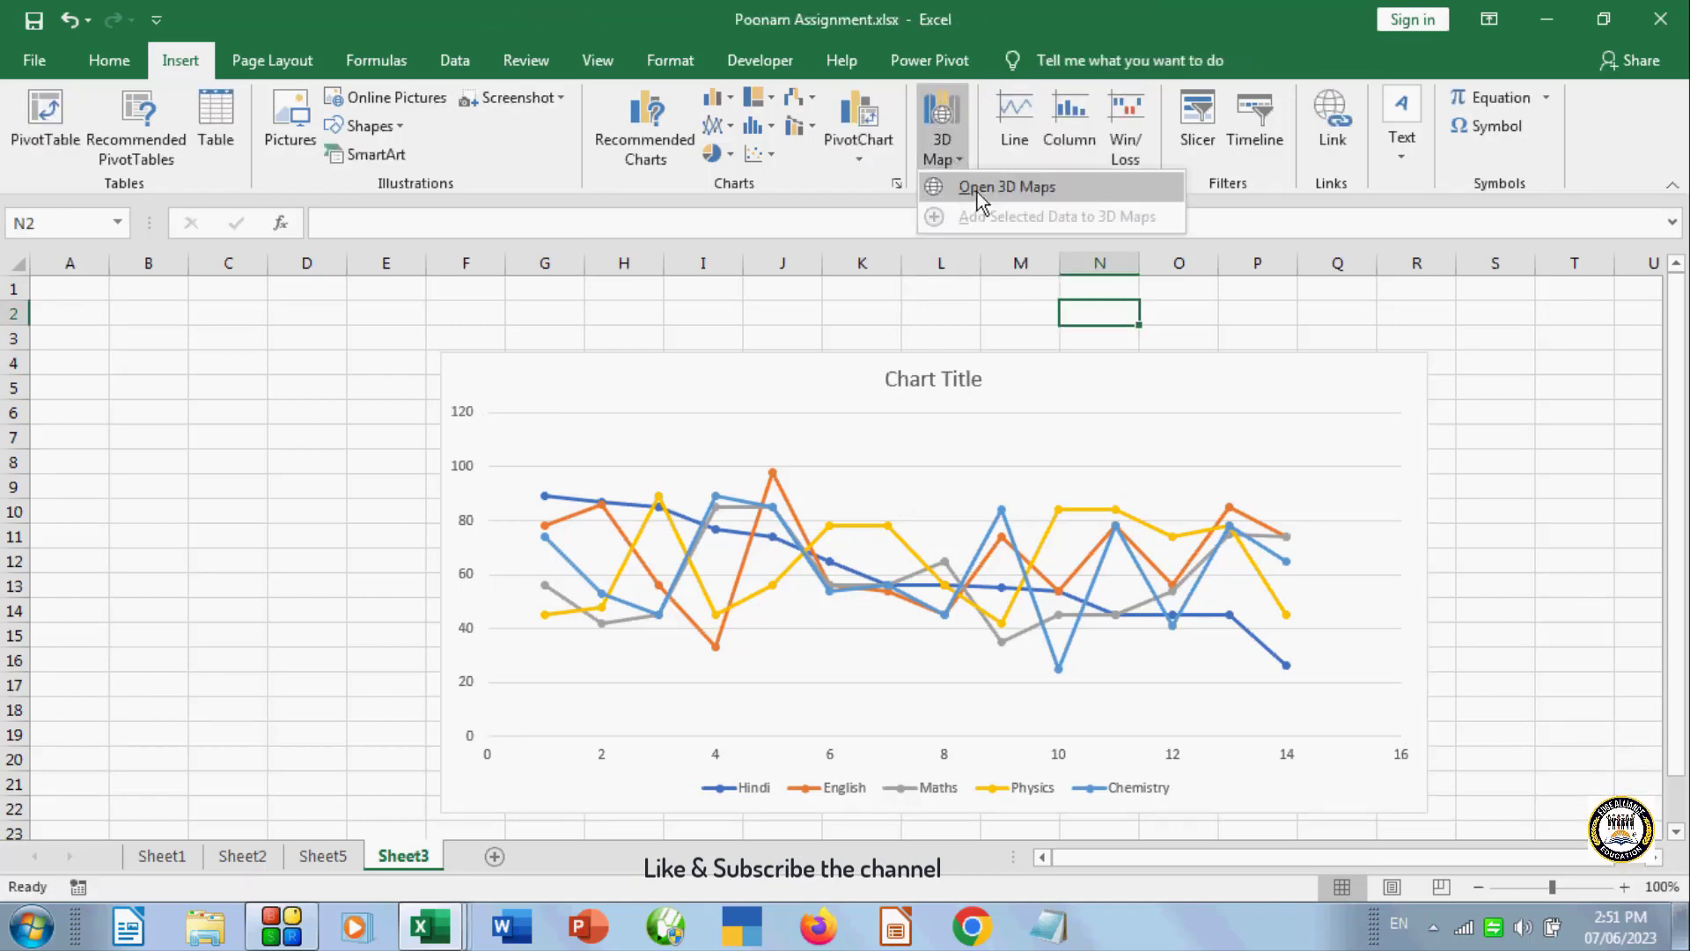
click(975, 183)
click(916, 527)
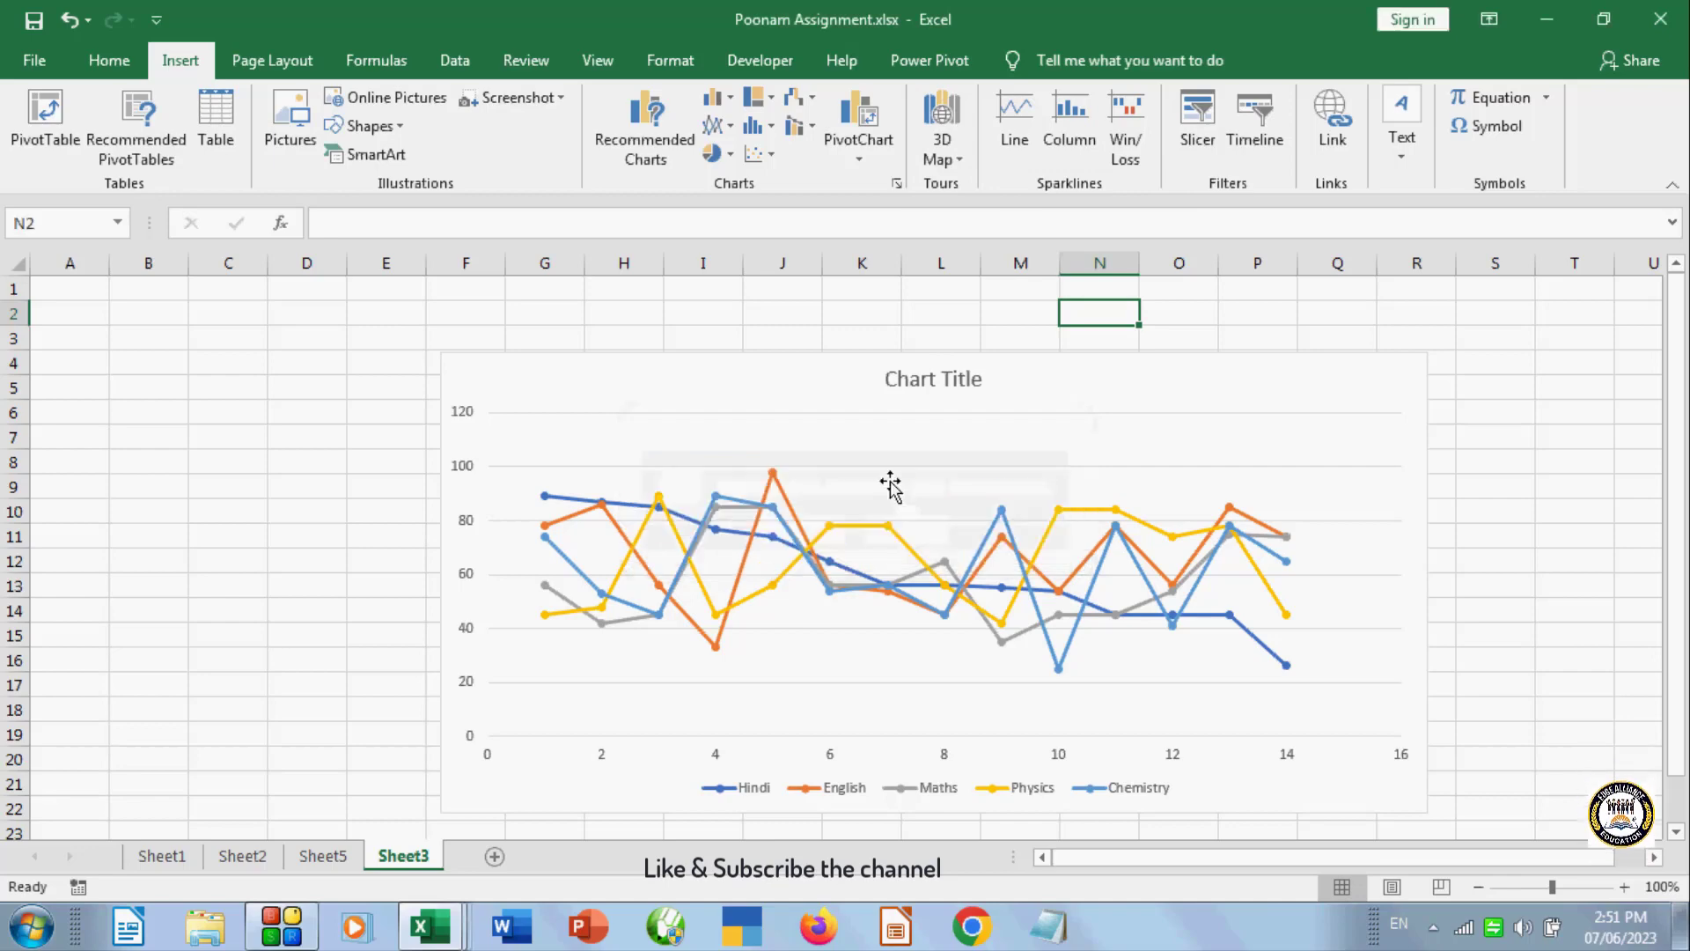
click(864, 155)
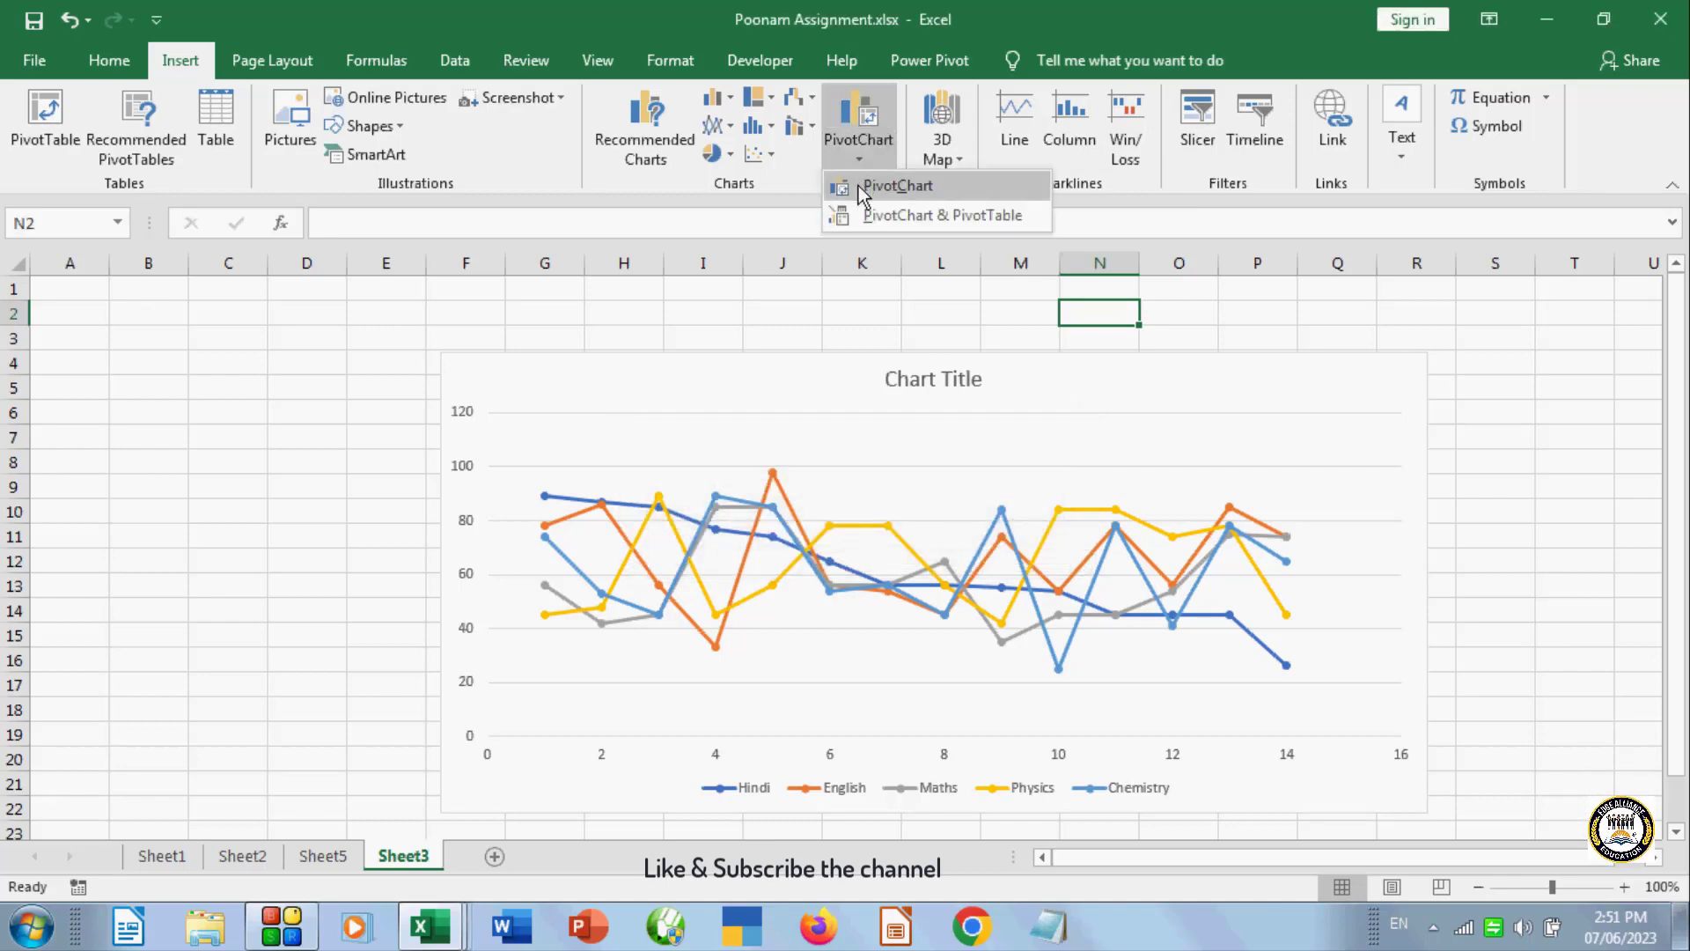
click(785, 251)
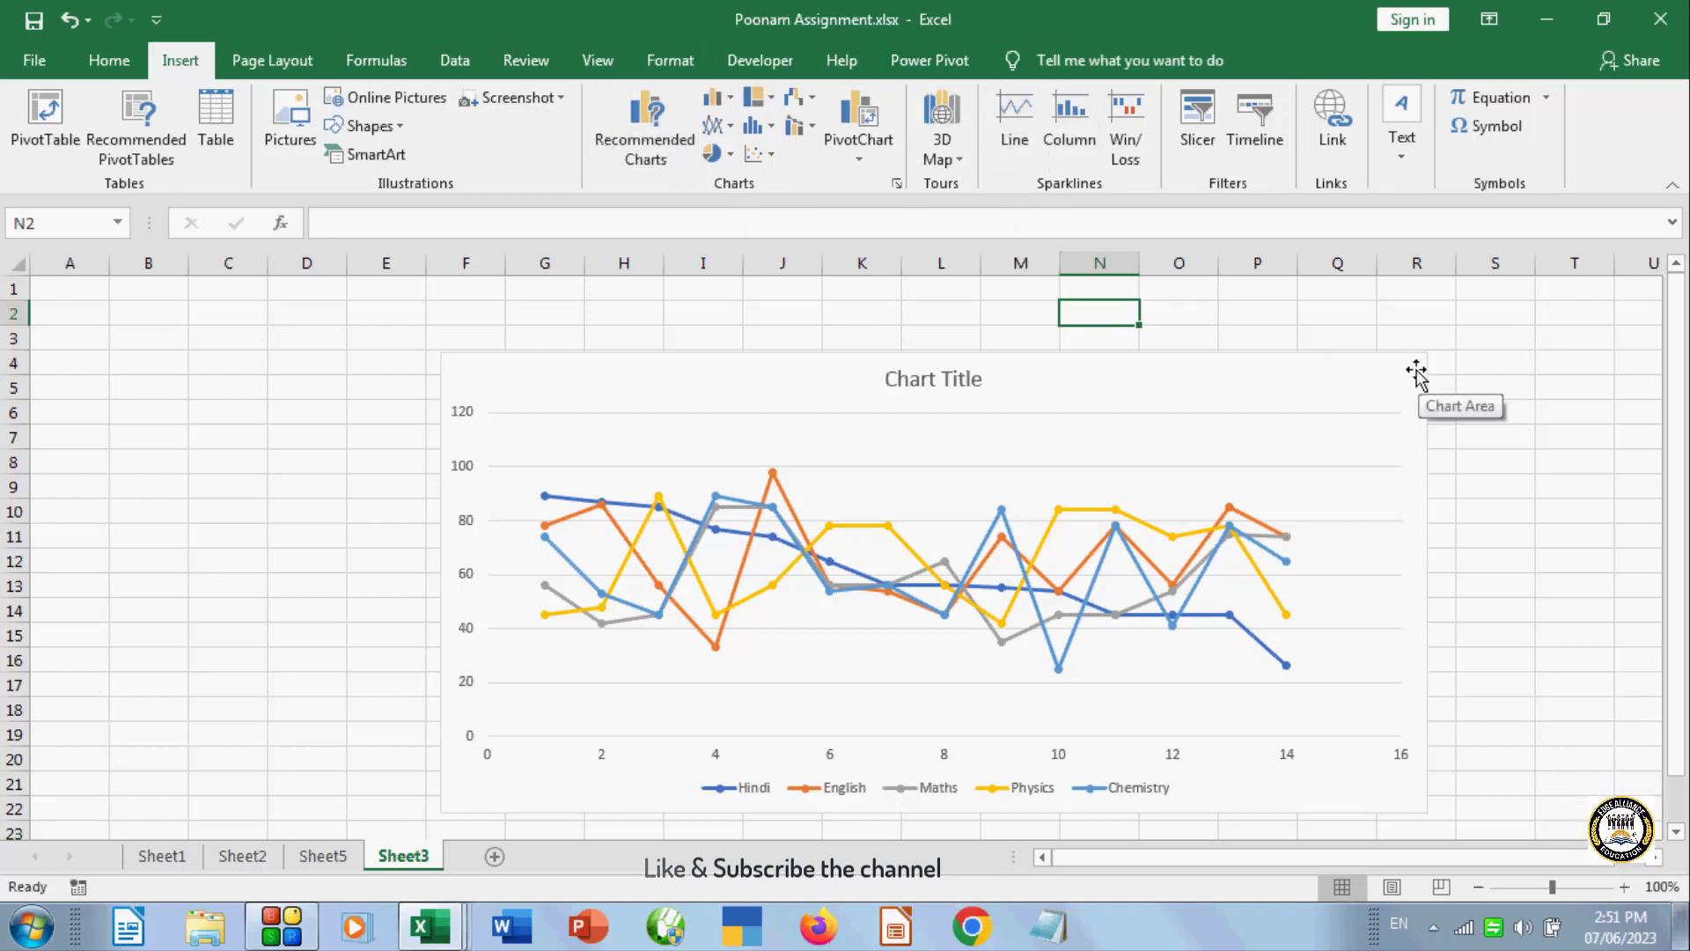
- Delete the scatter chart from Sheet3
click(1536, 524)
click(1335, 393)
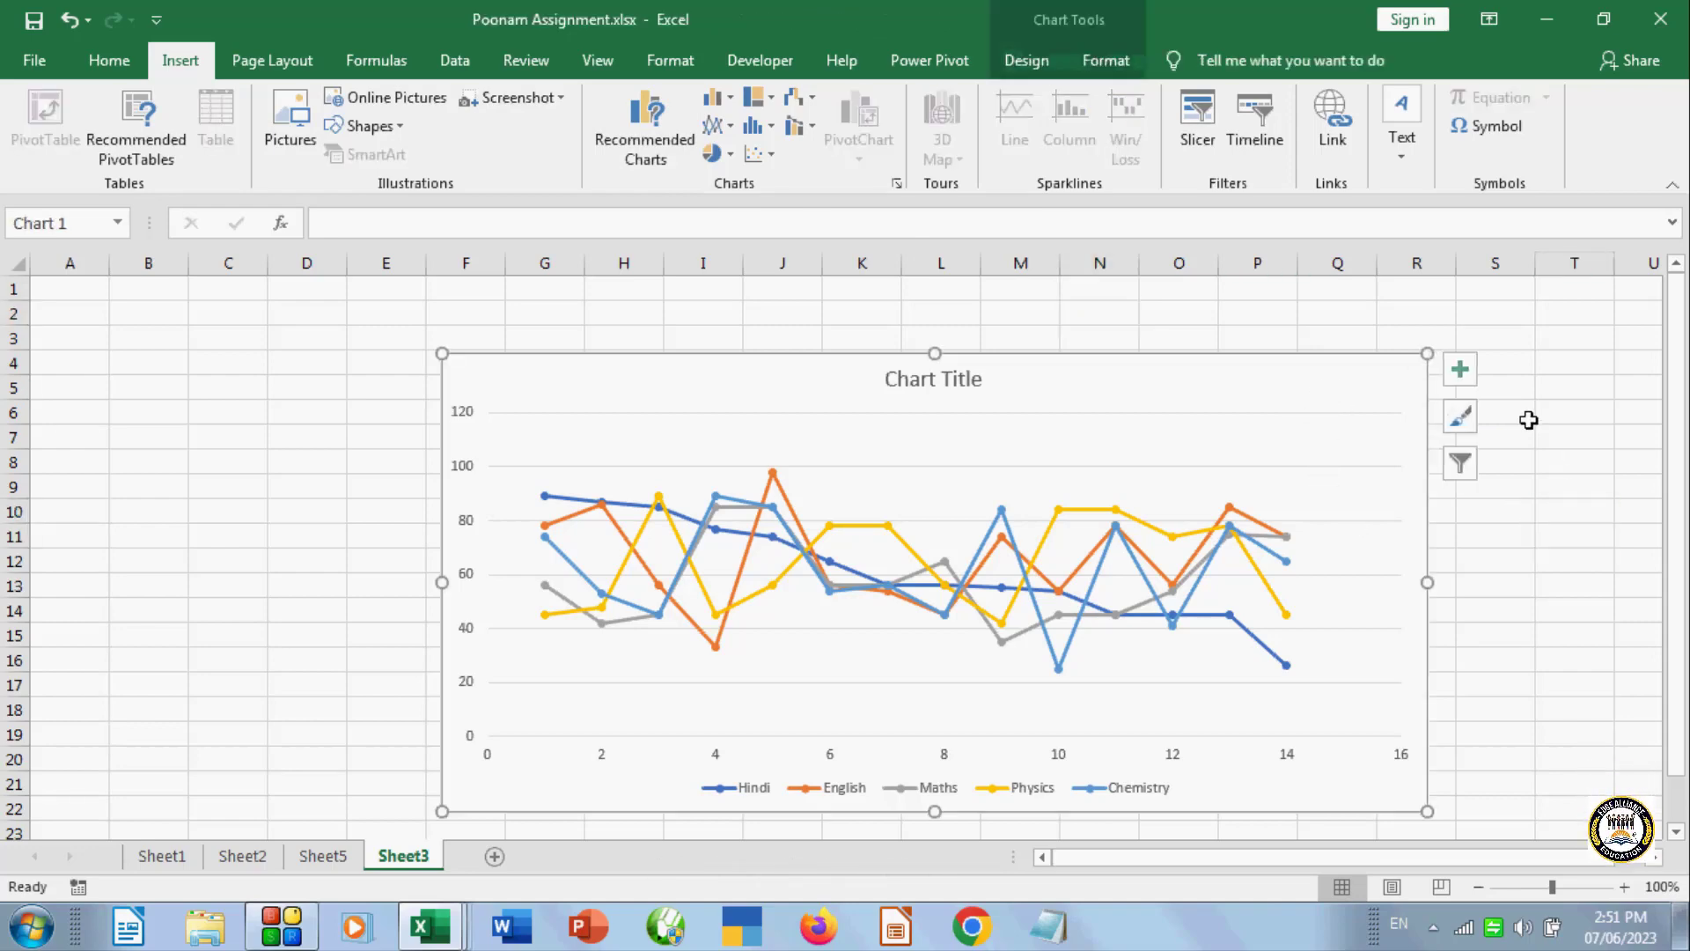
click(1562, 597)
click(1339, 392)
key(Delete)
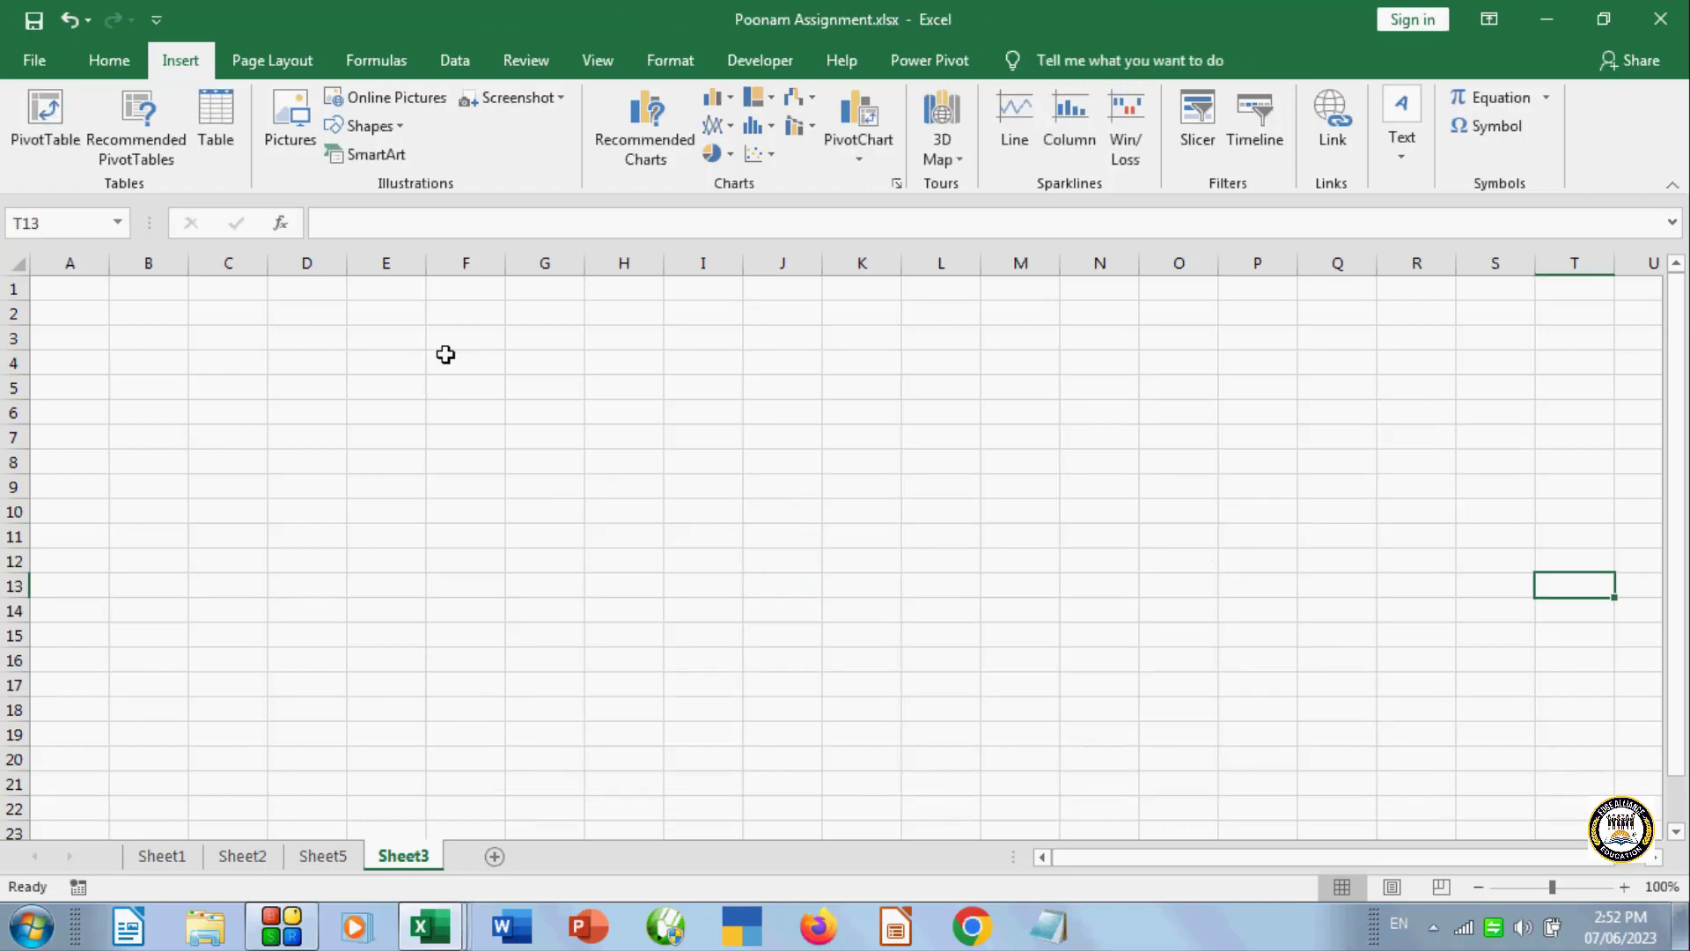
- Switch to Sheet1 and select the merged Marksheet title cell above the student marks table
click(158, 856)
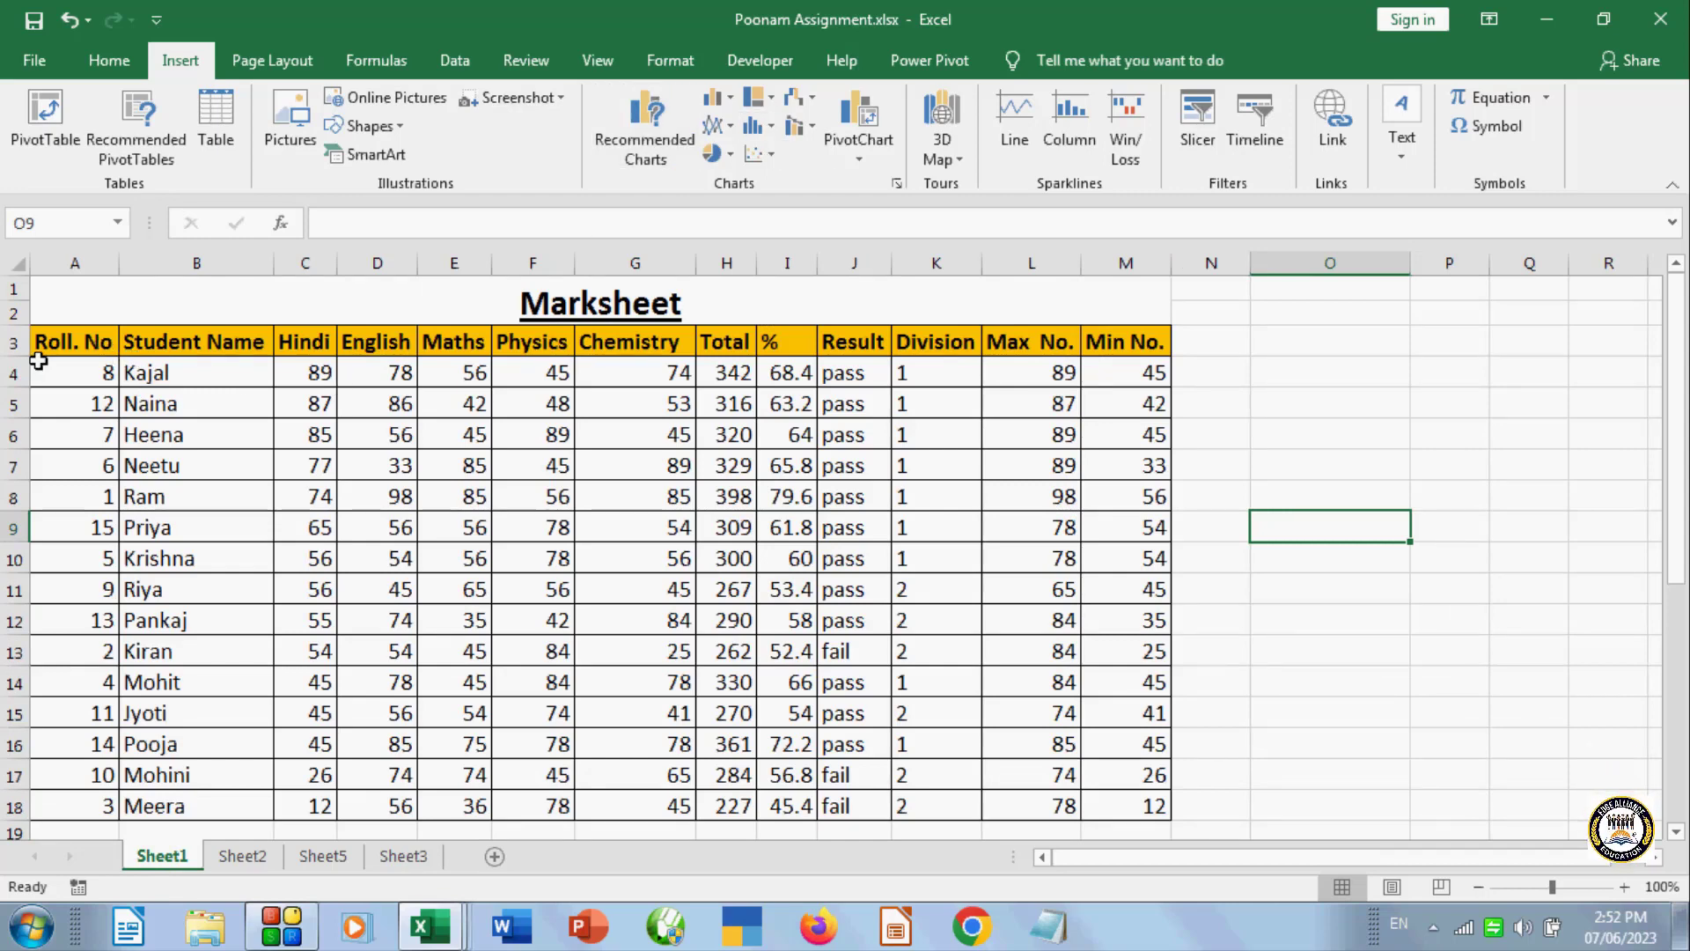
drag(211, 372, 566, 545)
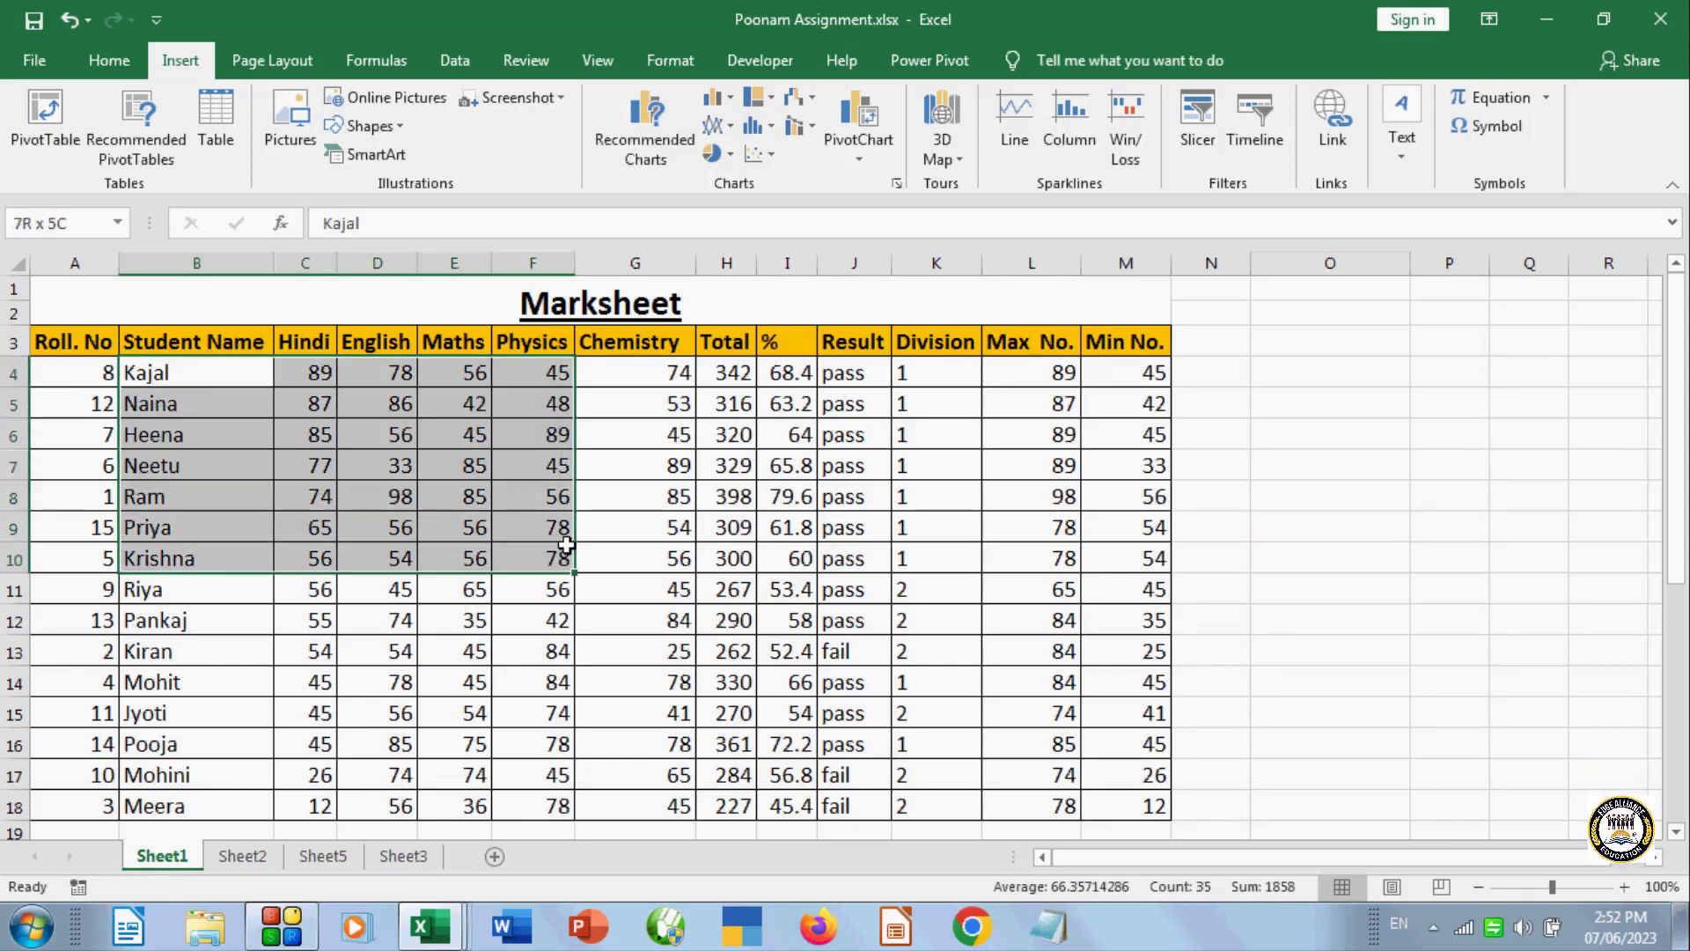
click(409, 309)
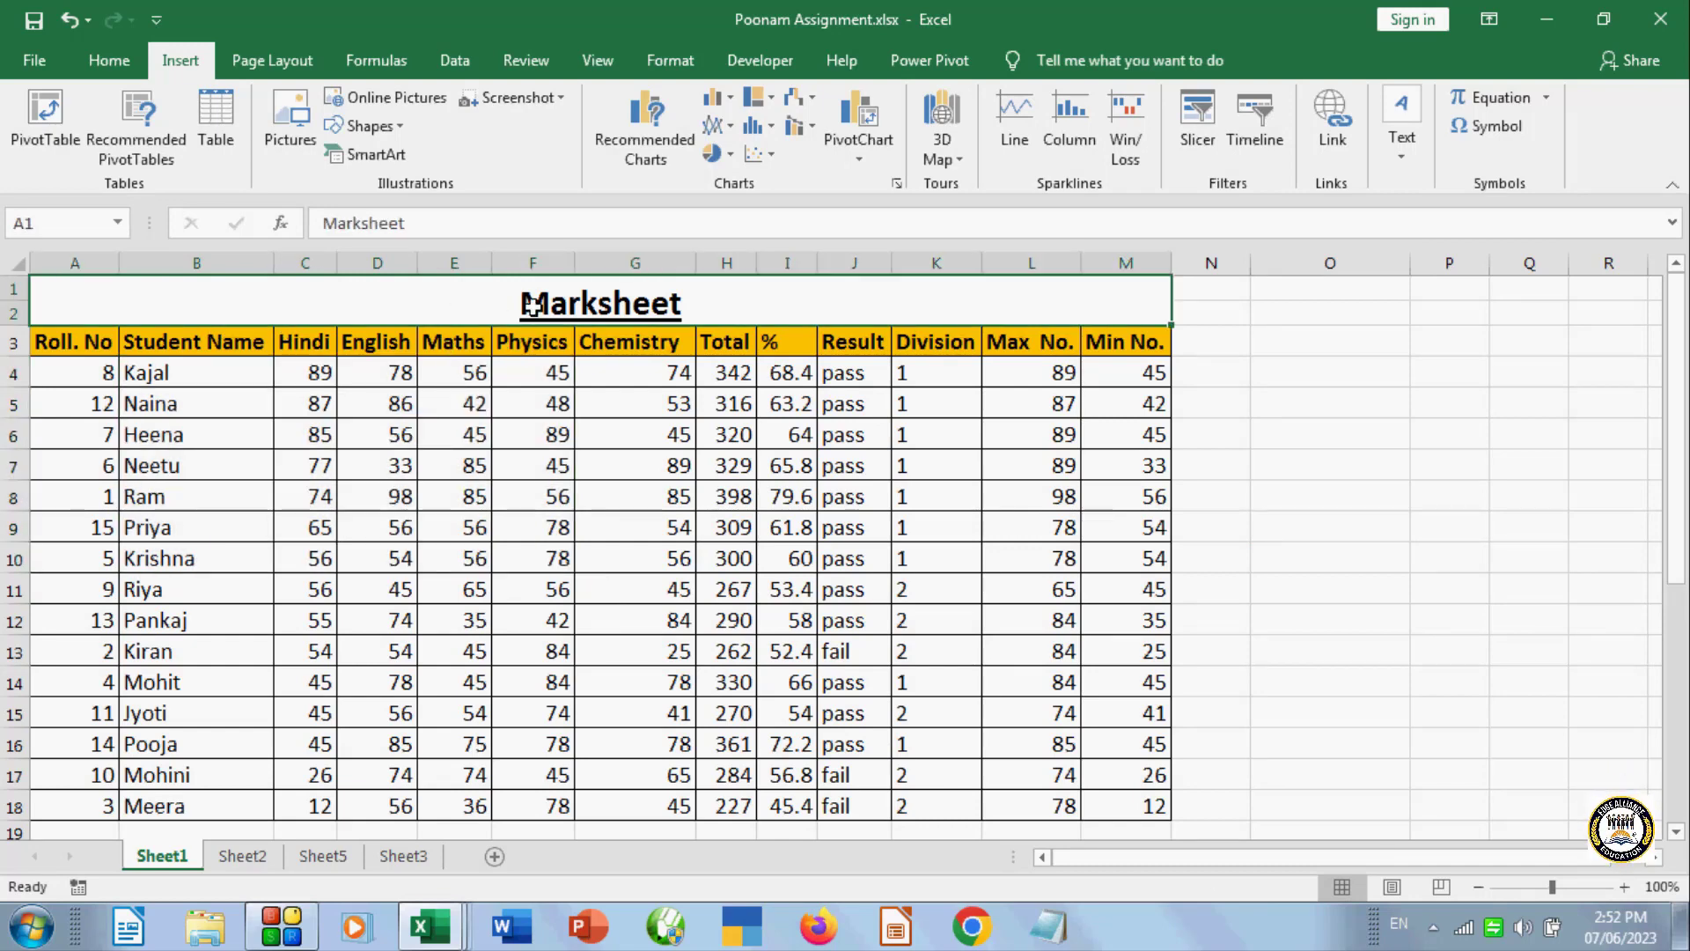
- Insert a default clustered column chart from B4:G10, without the header row, and remove it again
drag(211, 372, 583, 556)
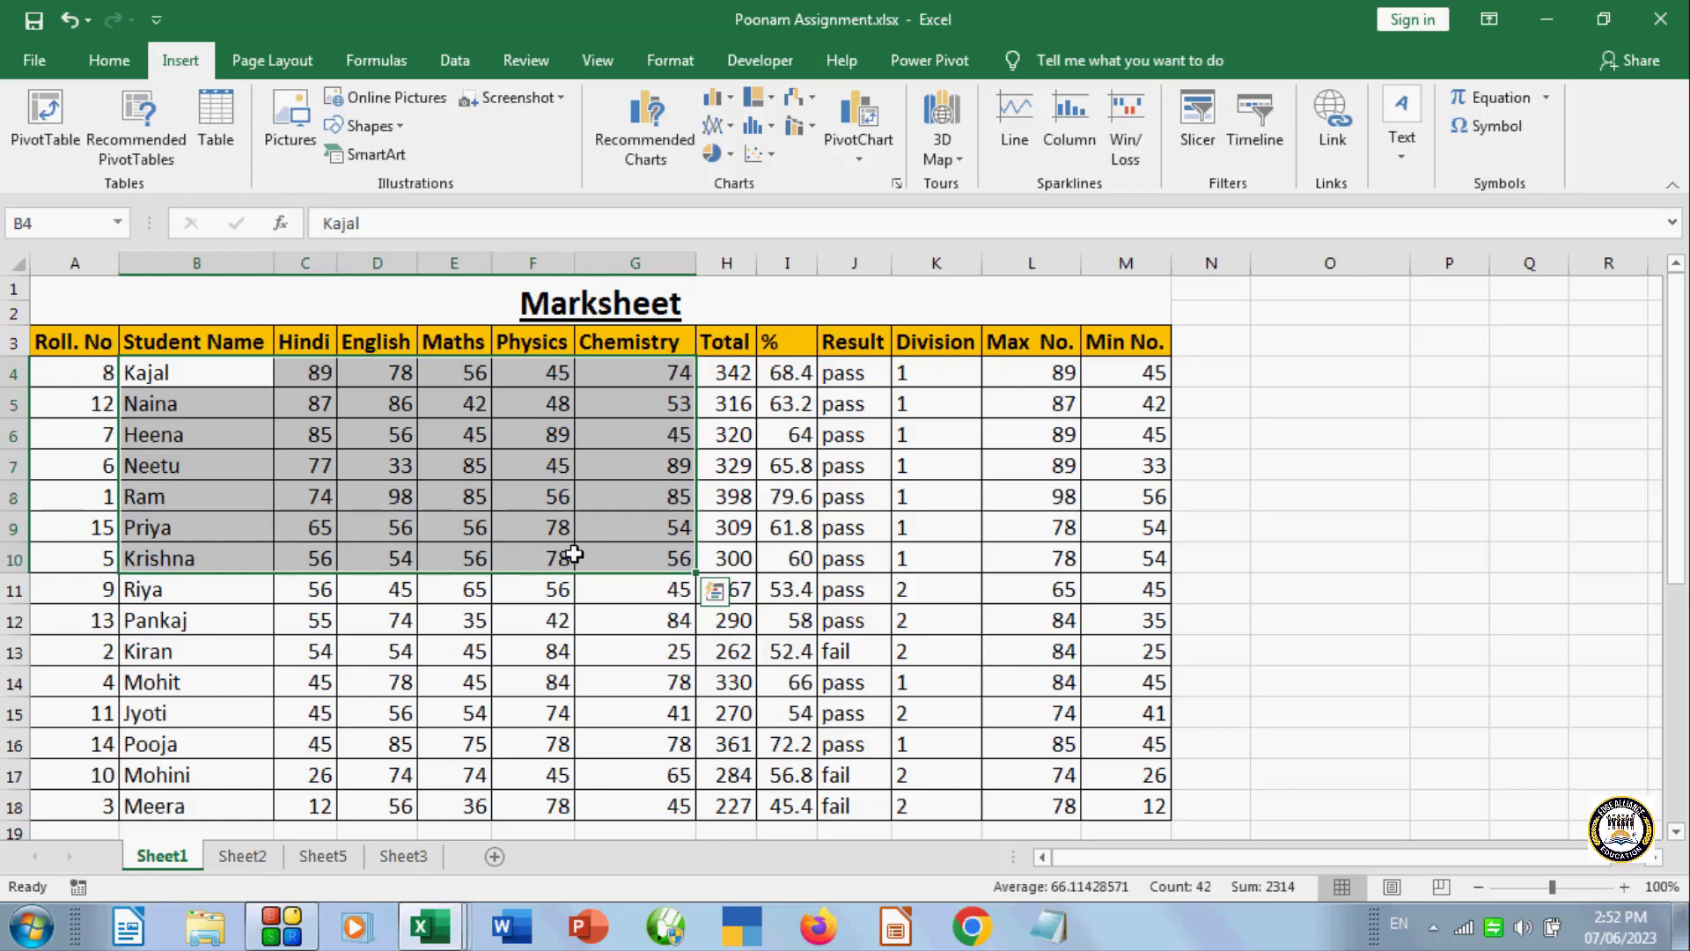
key(alt+F1)
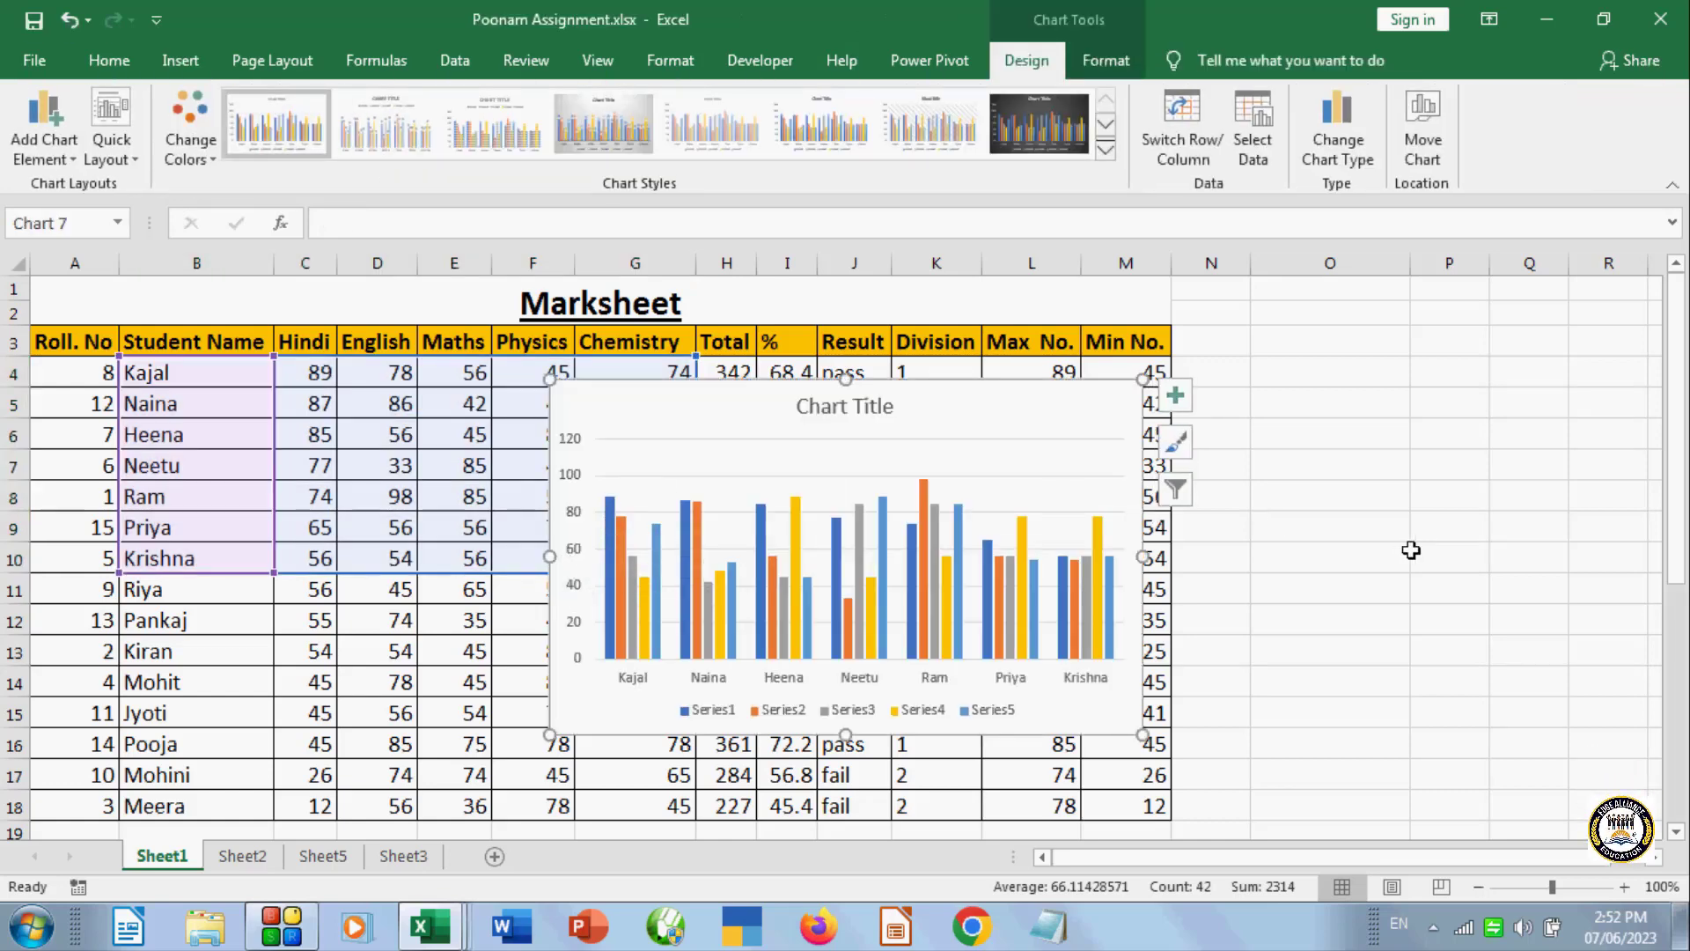
drag(571, 408, 807, 419)
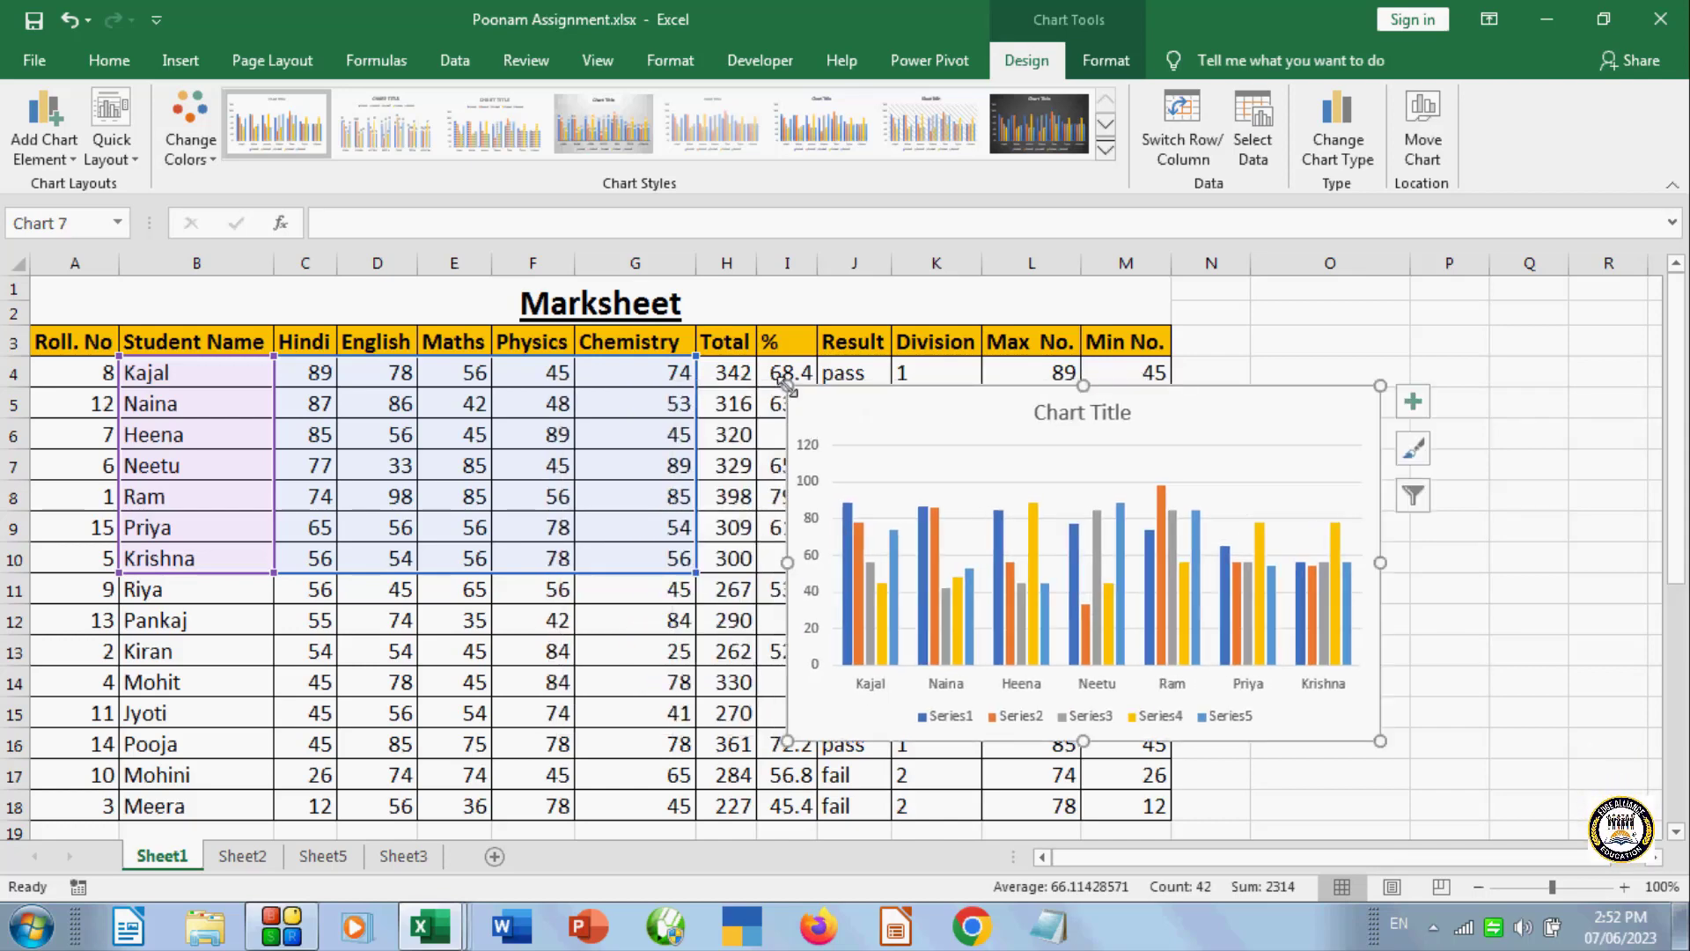
key(Delete)
click(726, 495)
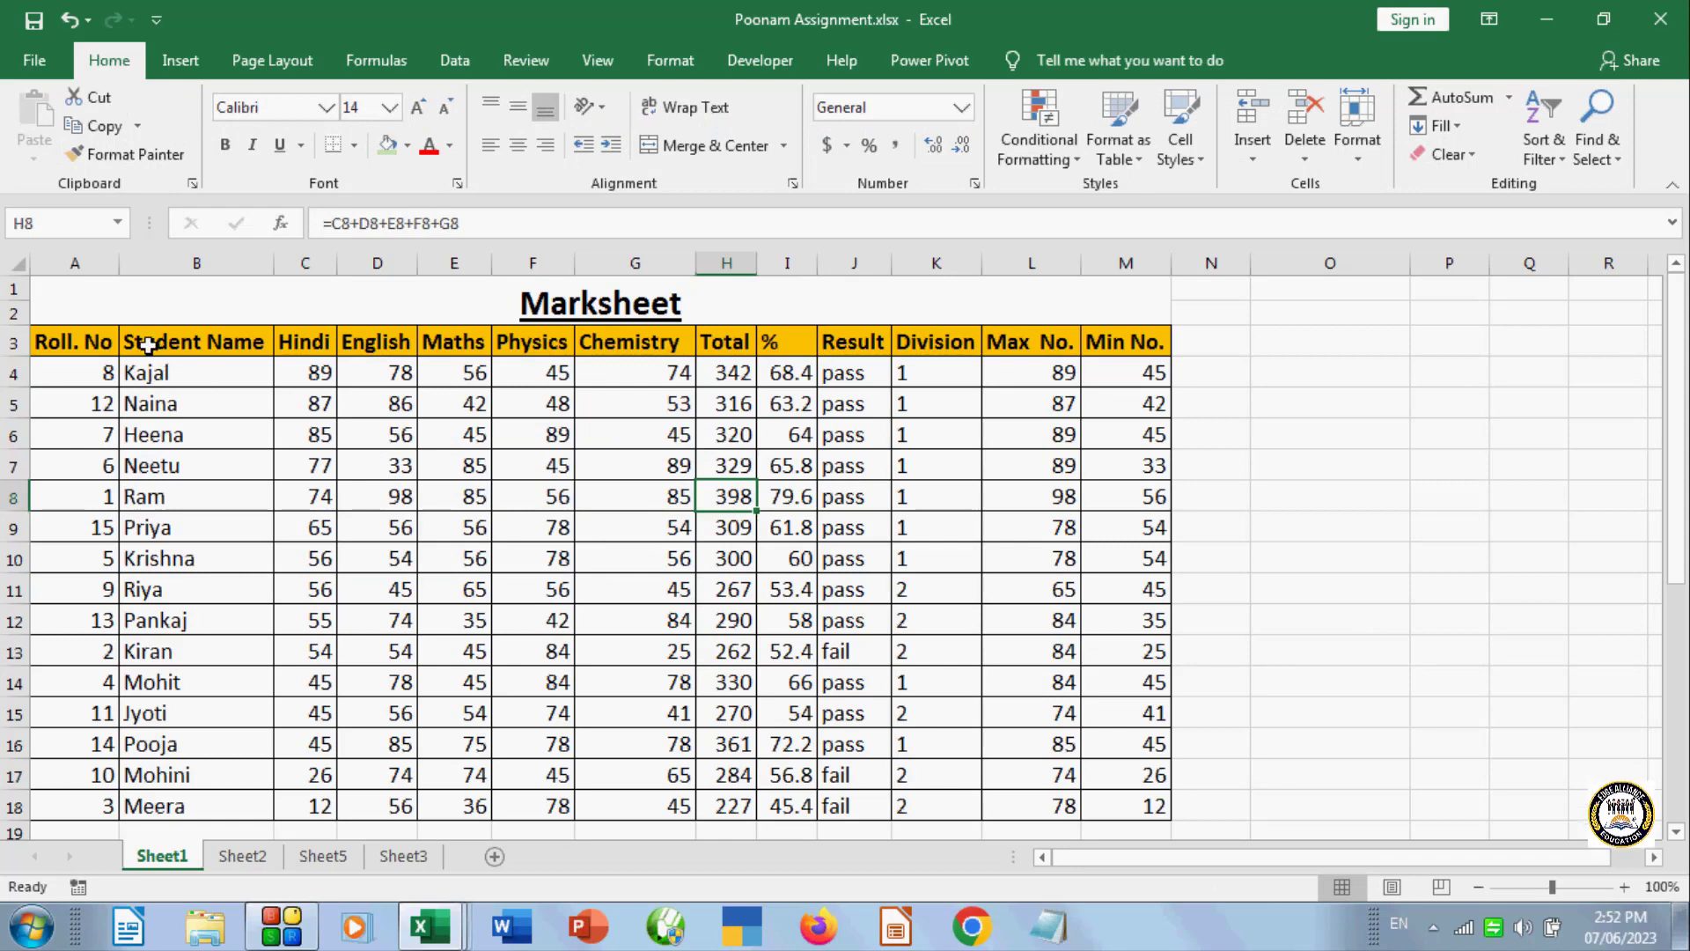
- Insert a default clustered column chart from B3:F11, including the subject headers, and remove it again
drag(148, 344, 564, 560)
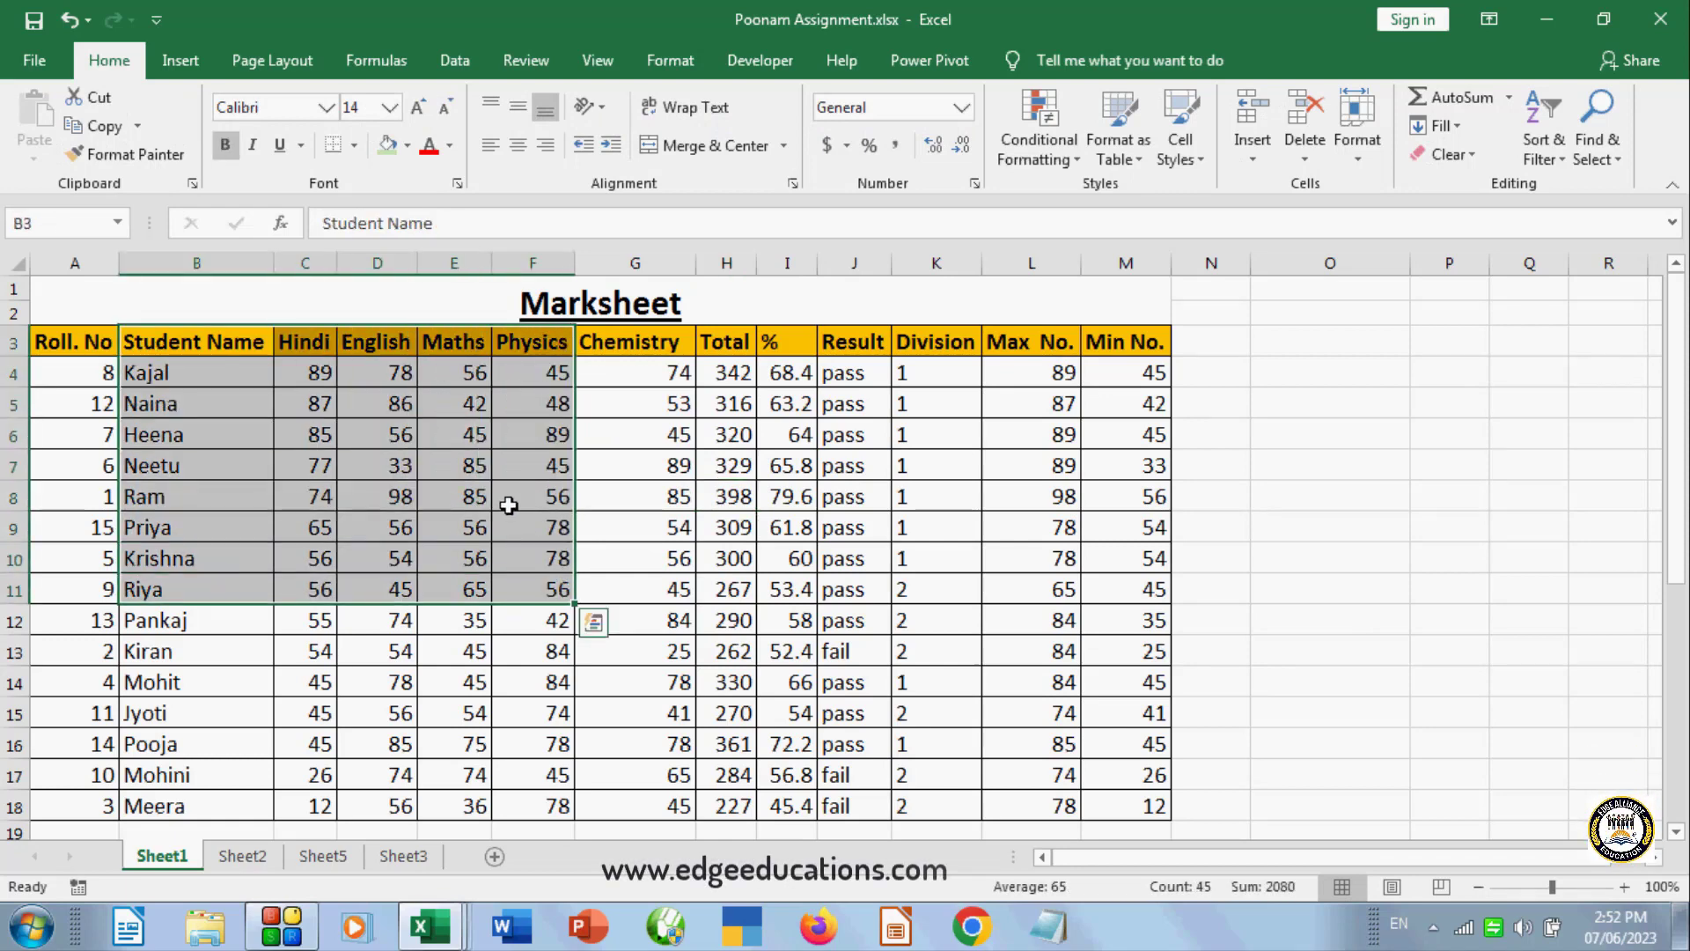
key(alt+F1)
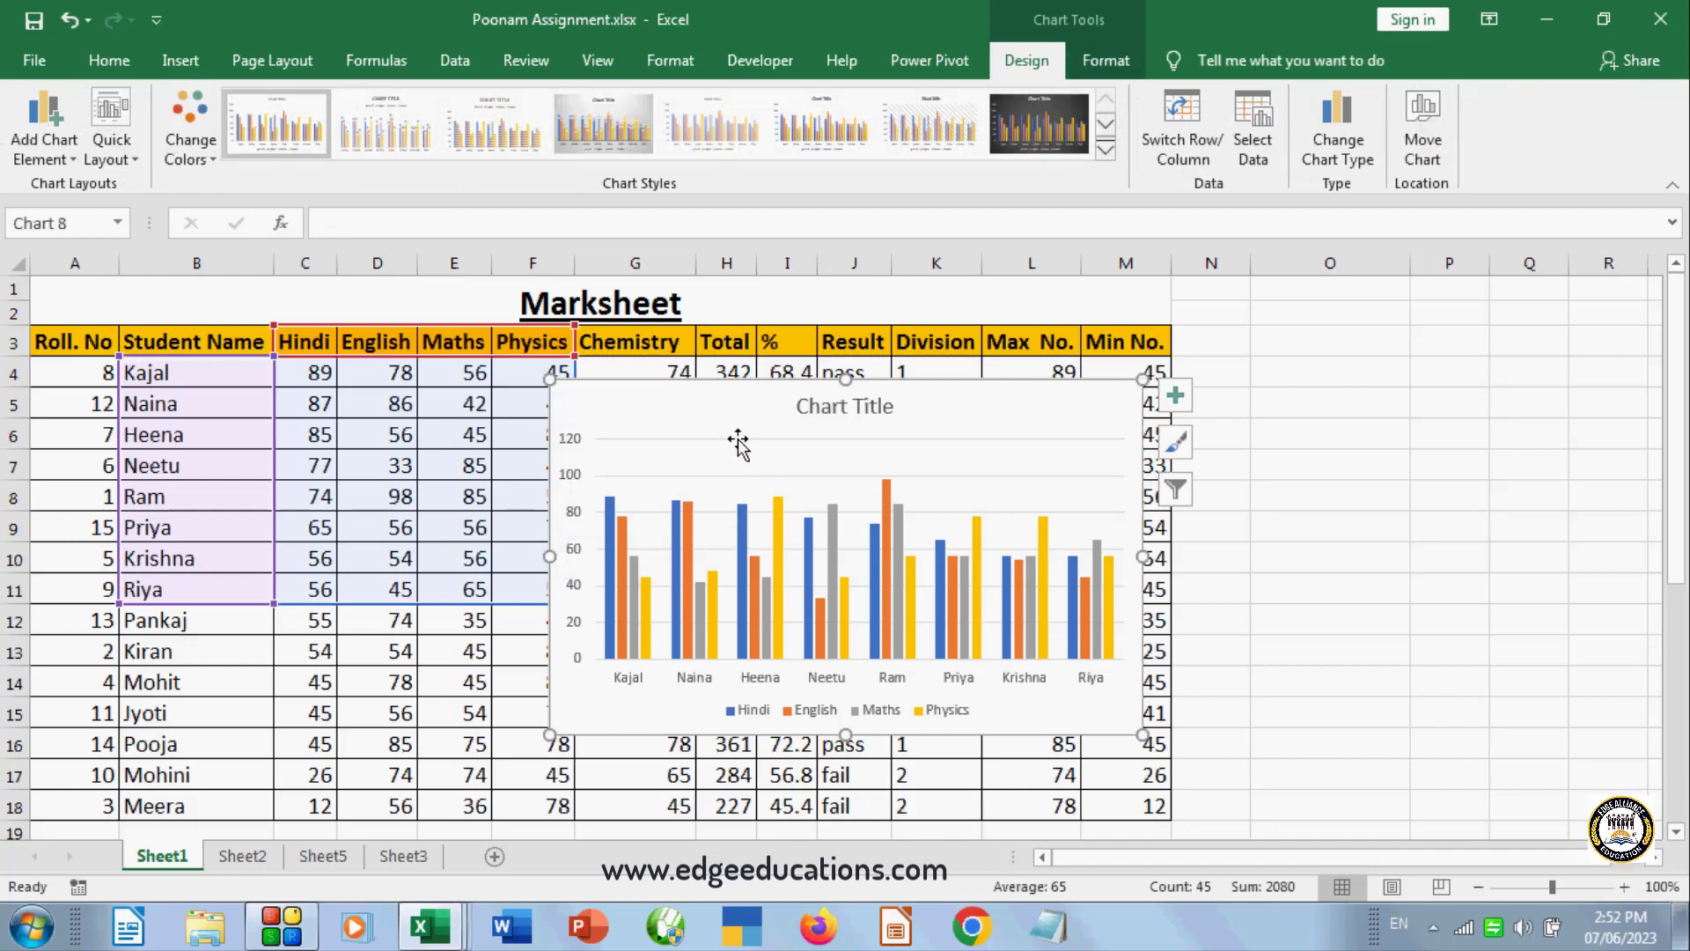
drag(735, 410, 1048, 414)
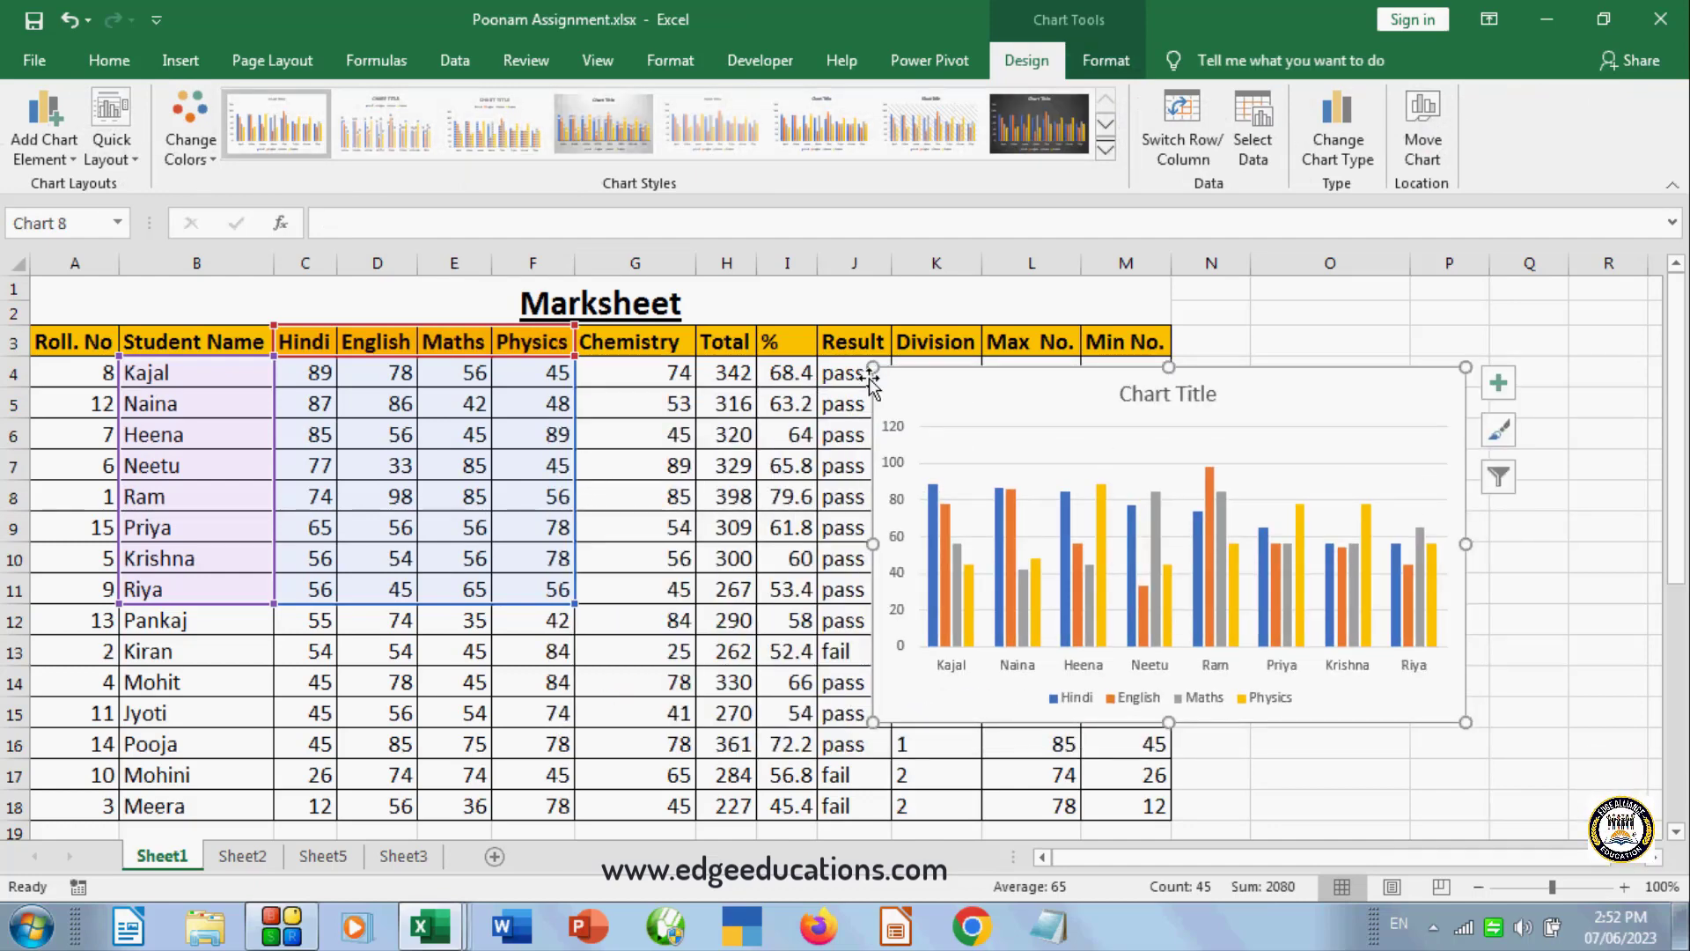
key(Delete)
click(634, 713)
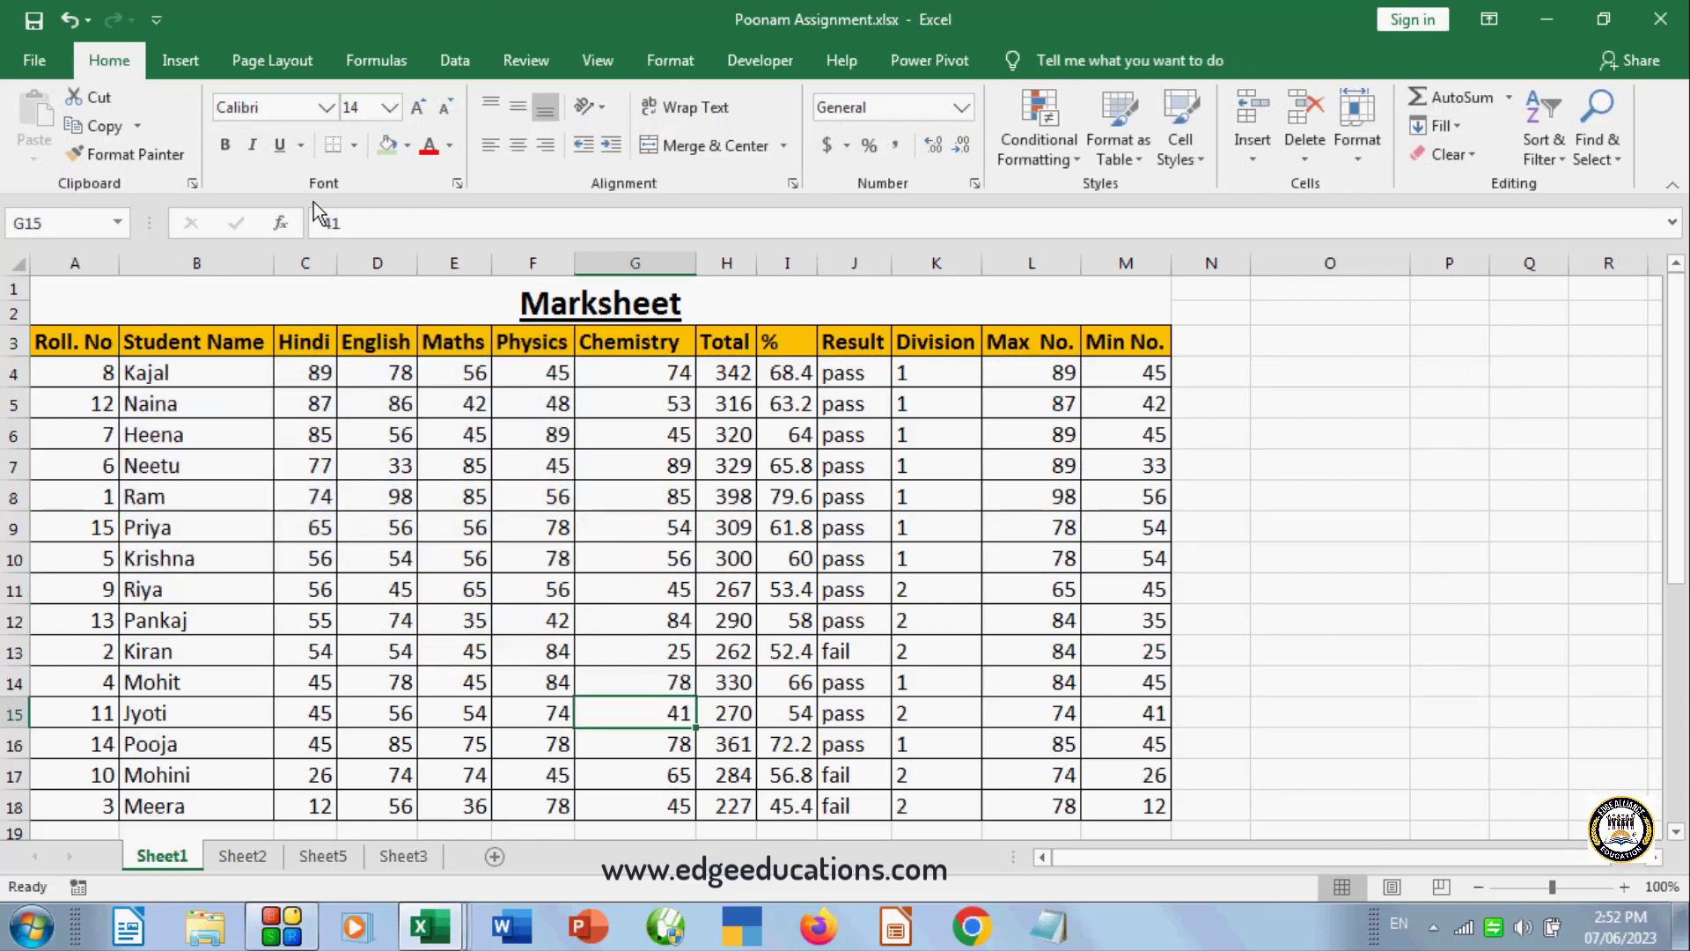
- Insert a new sheet column before the Total column of the marksheet
click(183, 61)
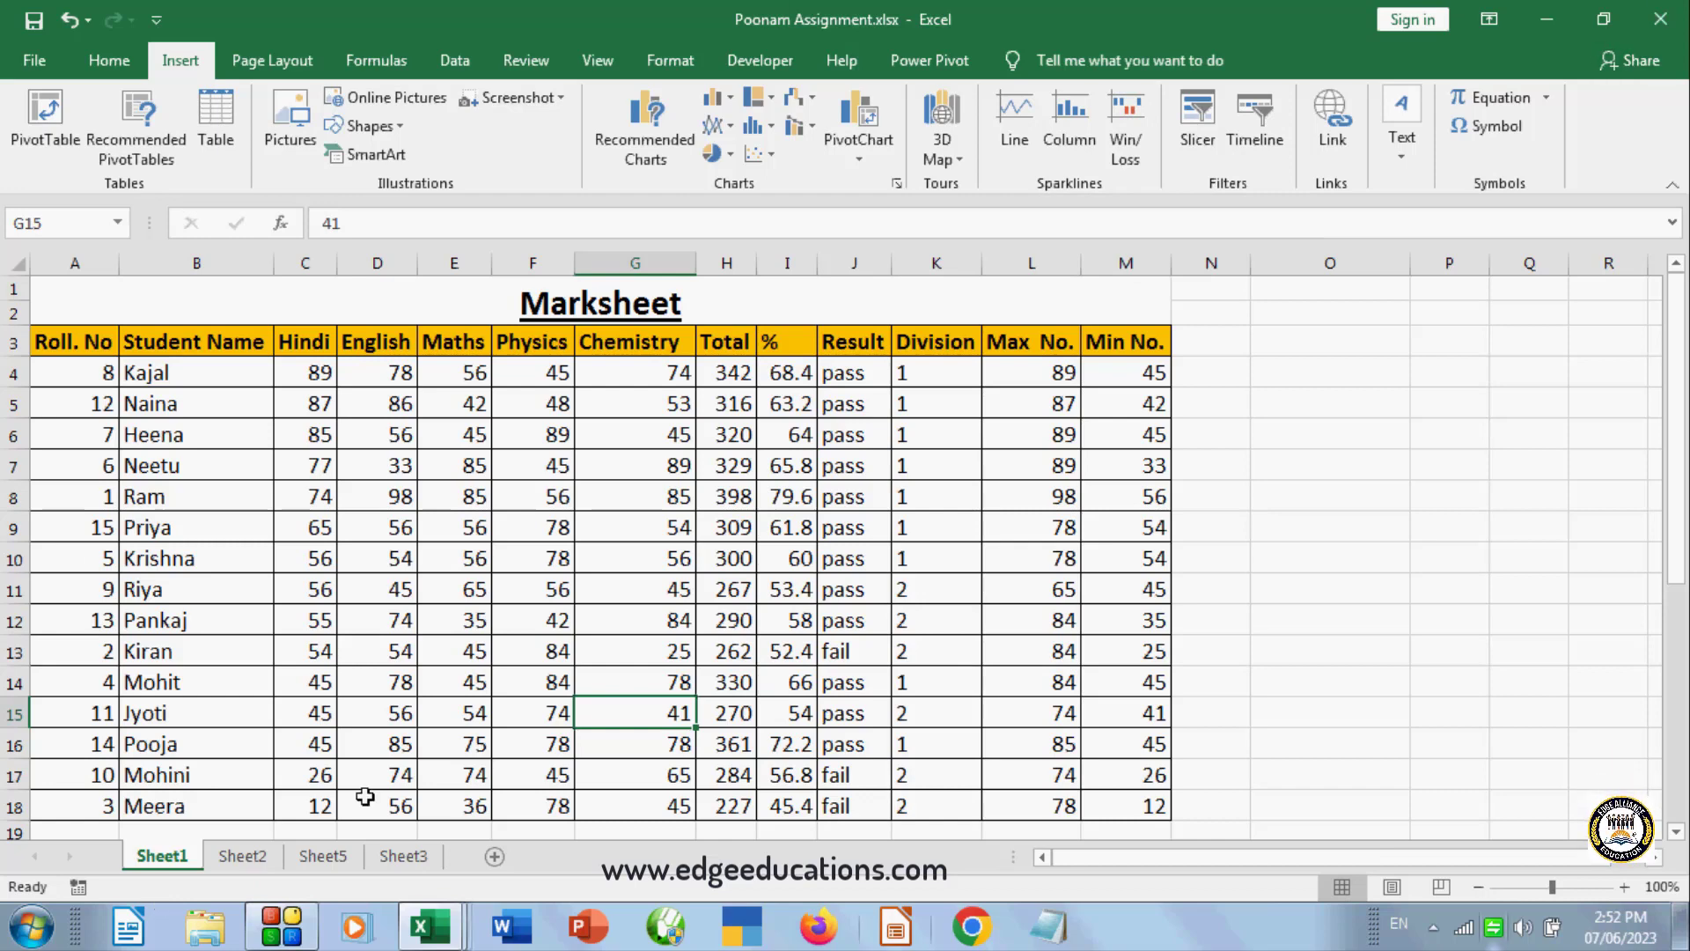
click(707, 346)
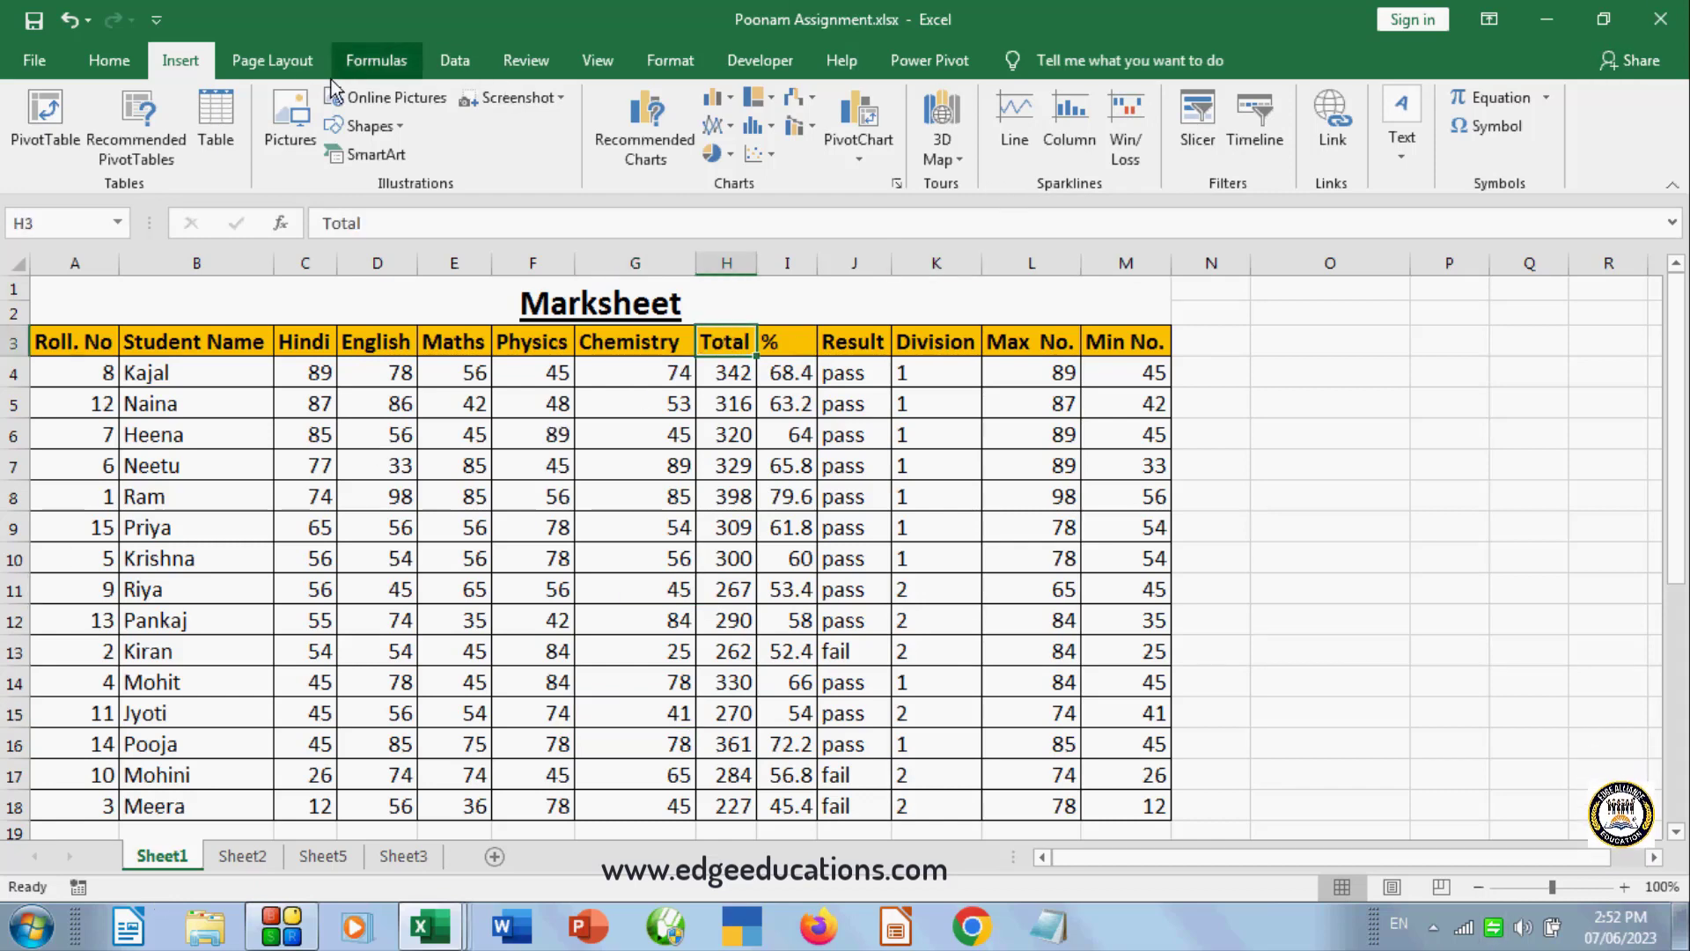
click(274, 68)
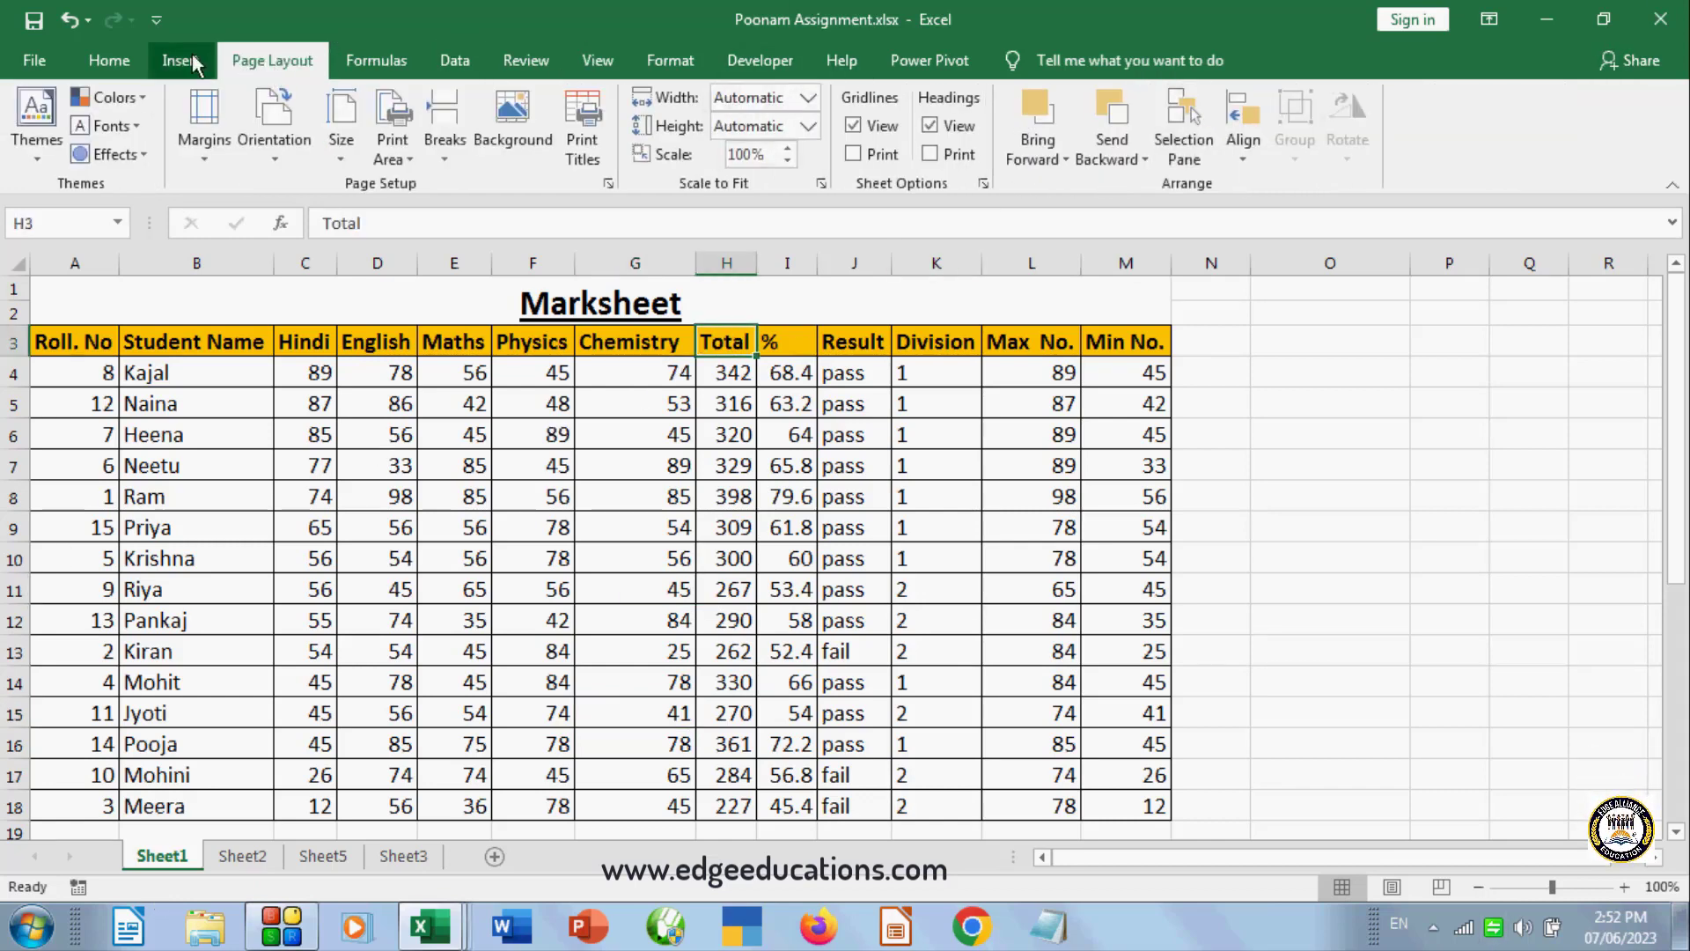
scroll(179, 58, up, 2)
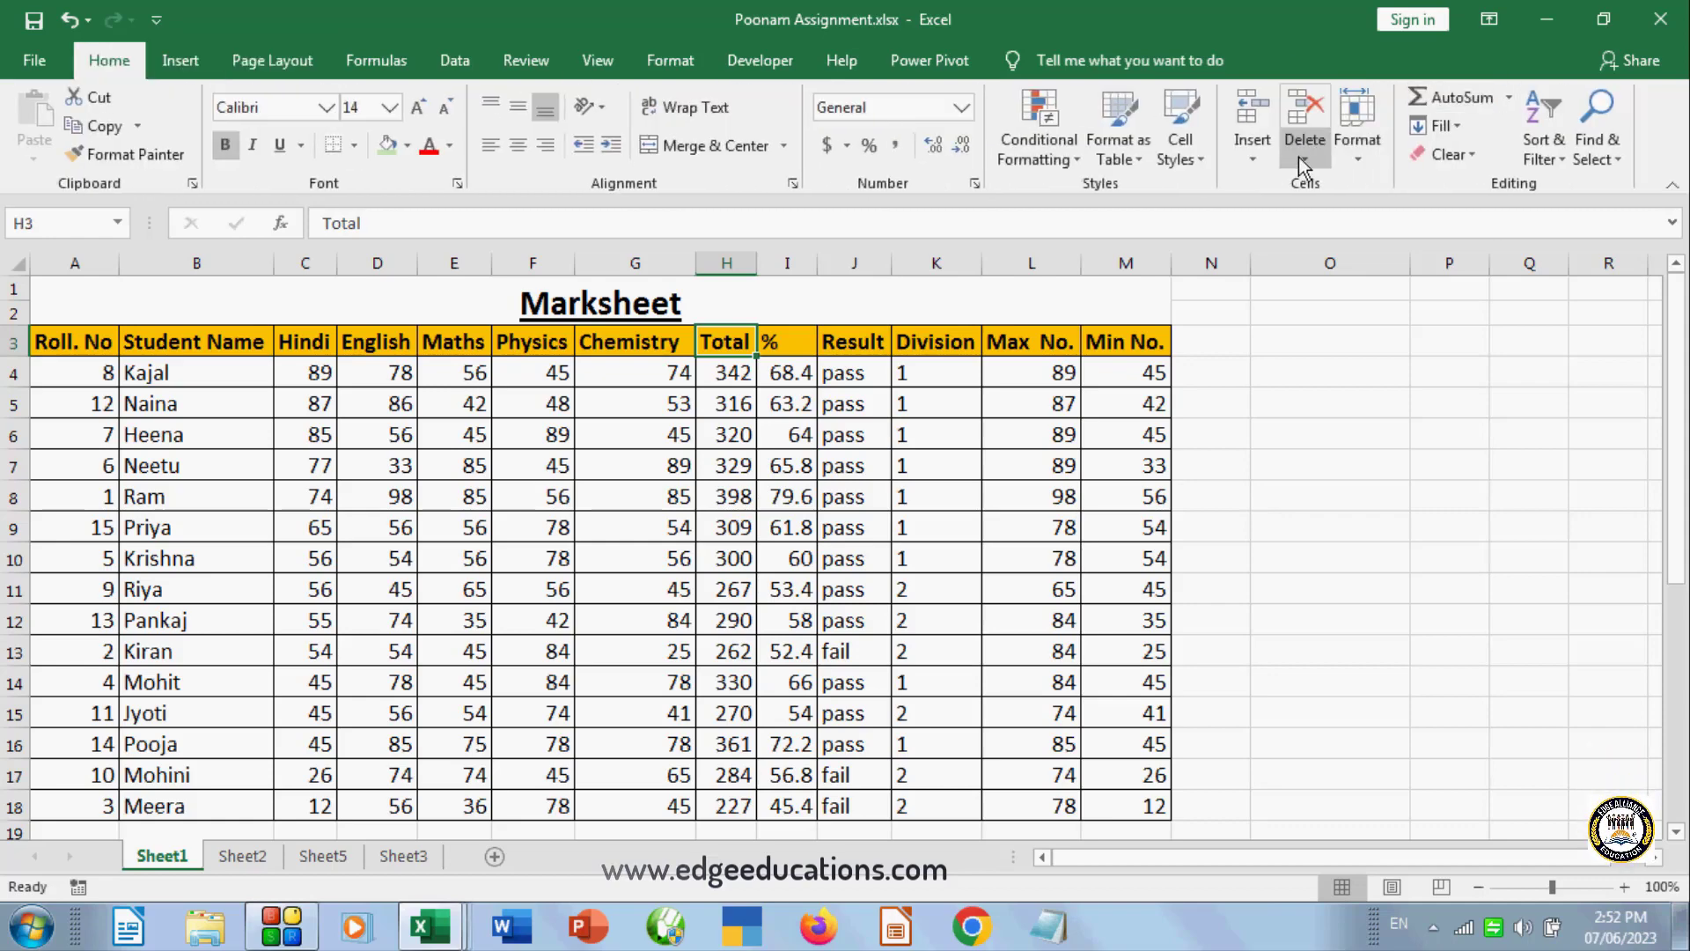
click(1252, 155)
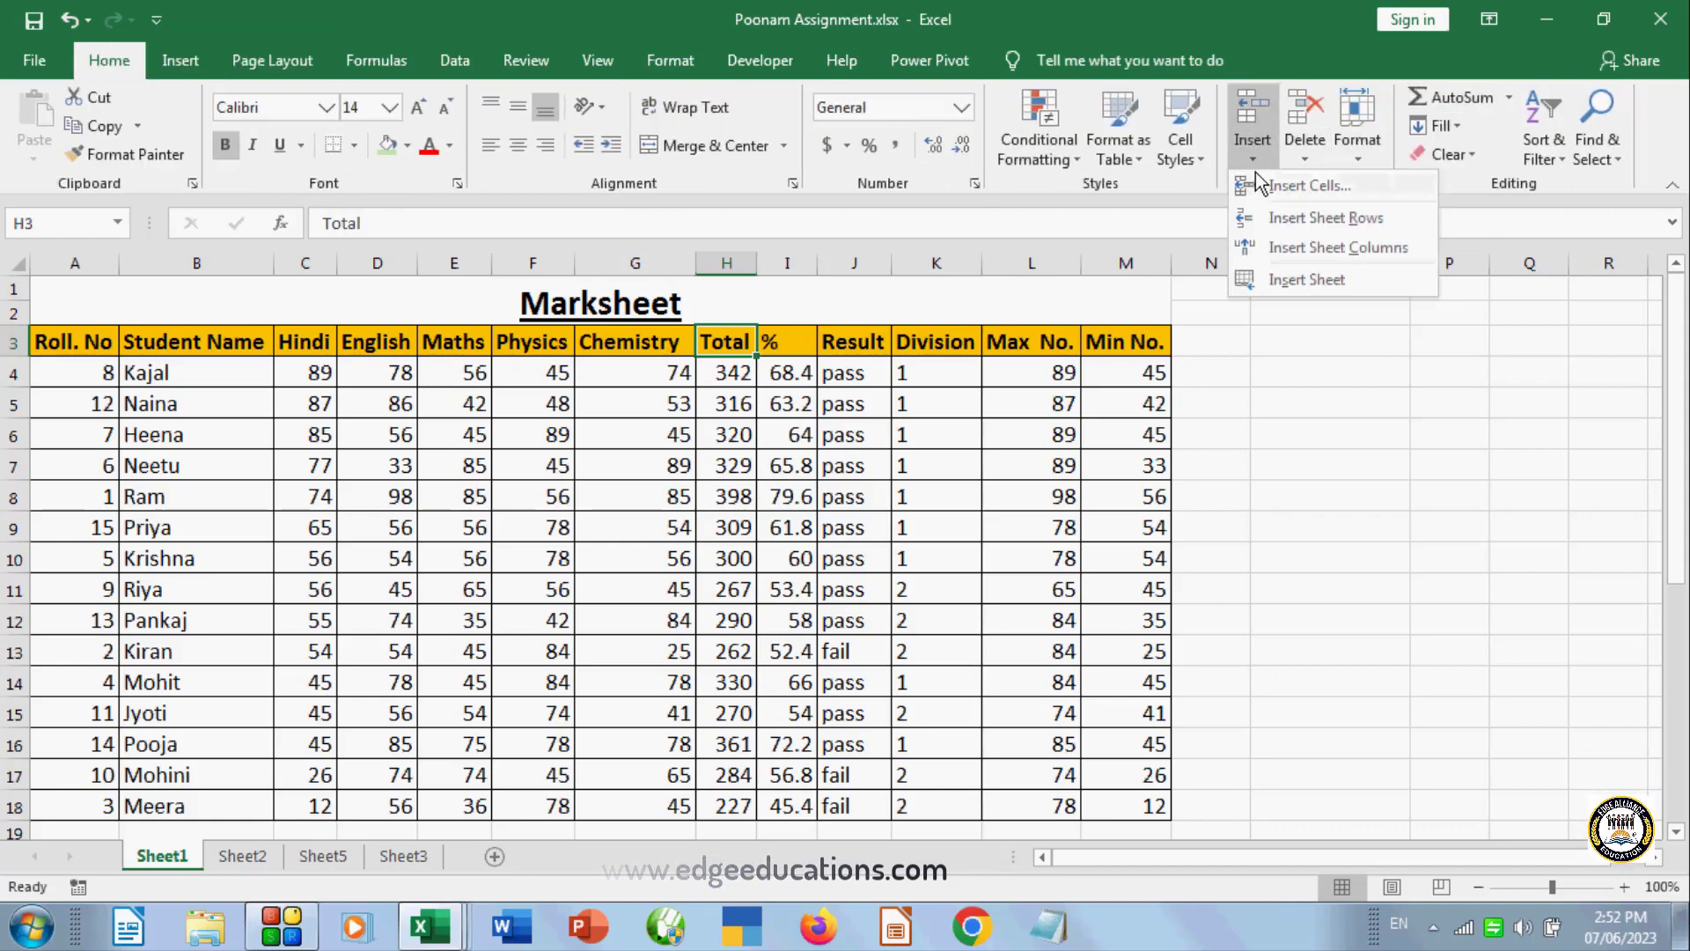
click(1303, 248)
- Create a line sparkline in cell H4 from the subject marks in C4:G4
click(737, 367)
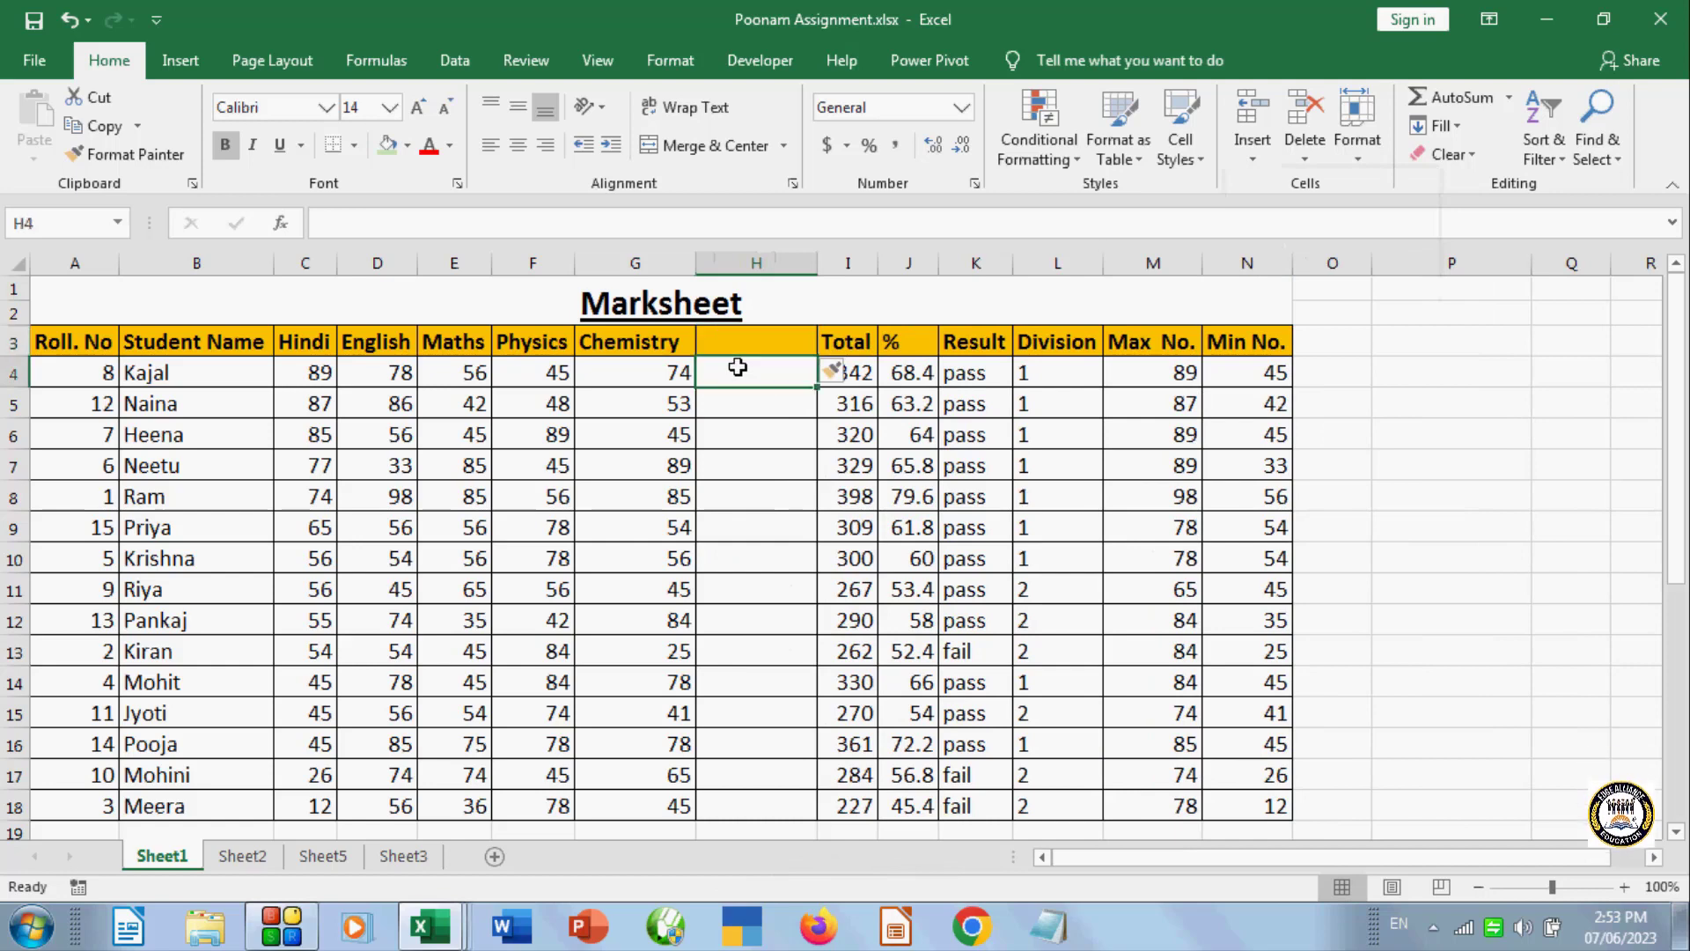
click(168, 70)
click(1013, 120)
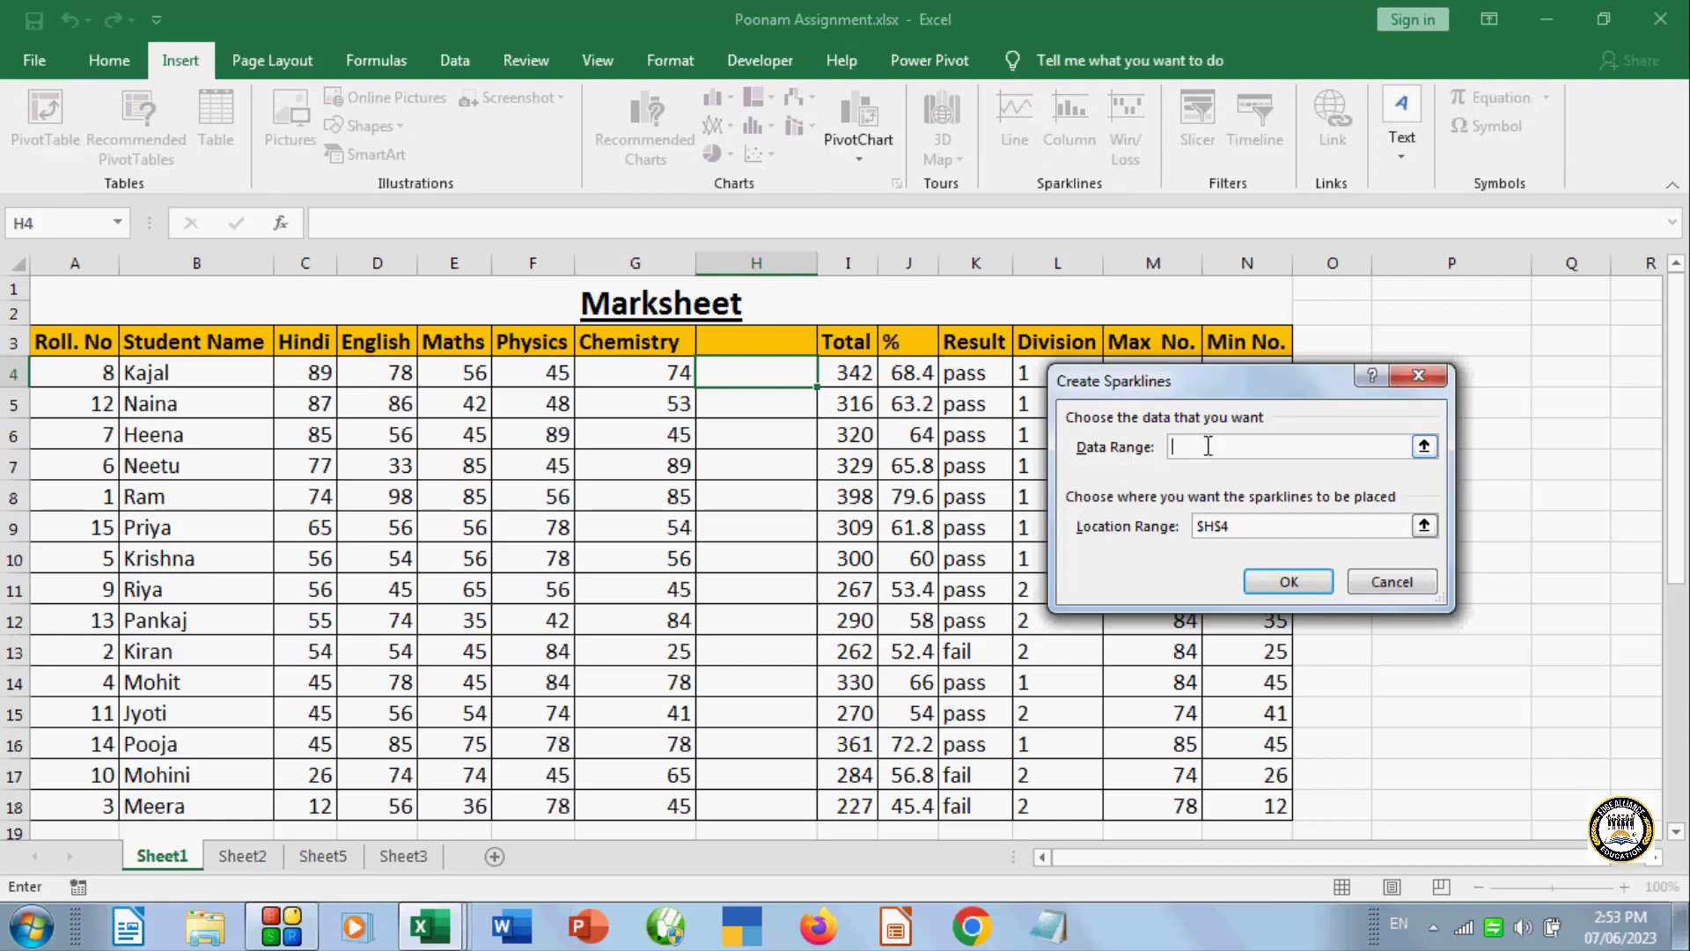
drag(282, 370, 664, 377)
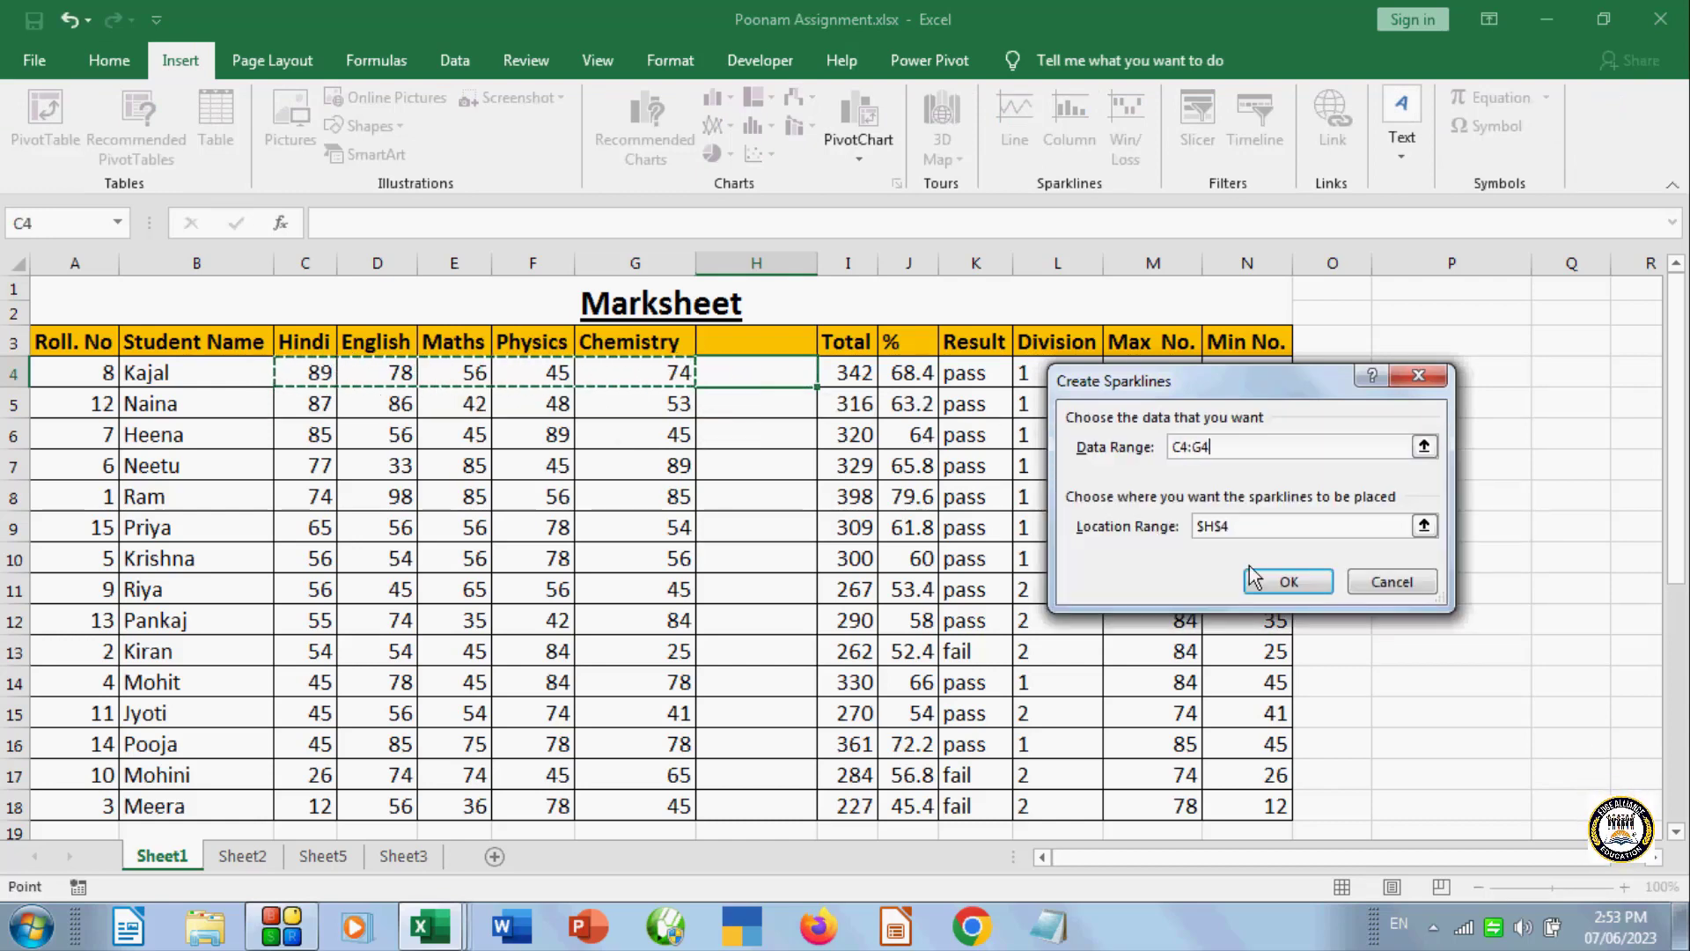
click(1288, 574)
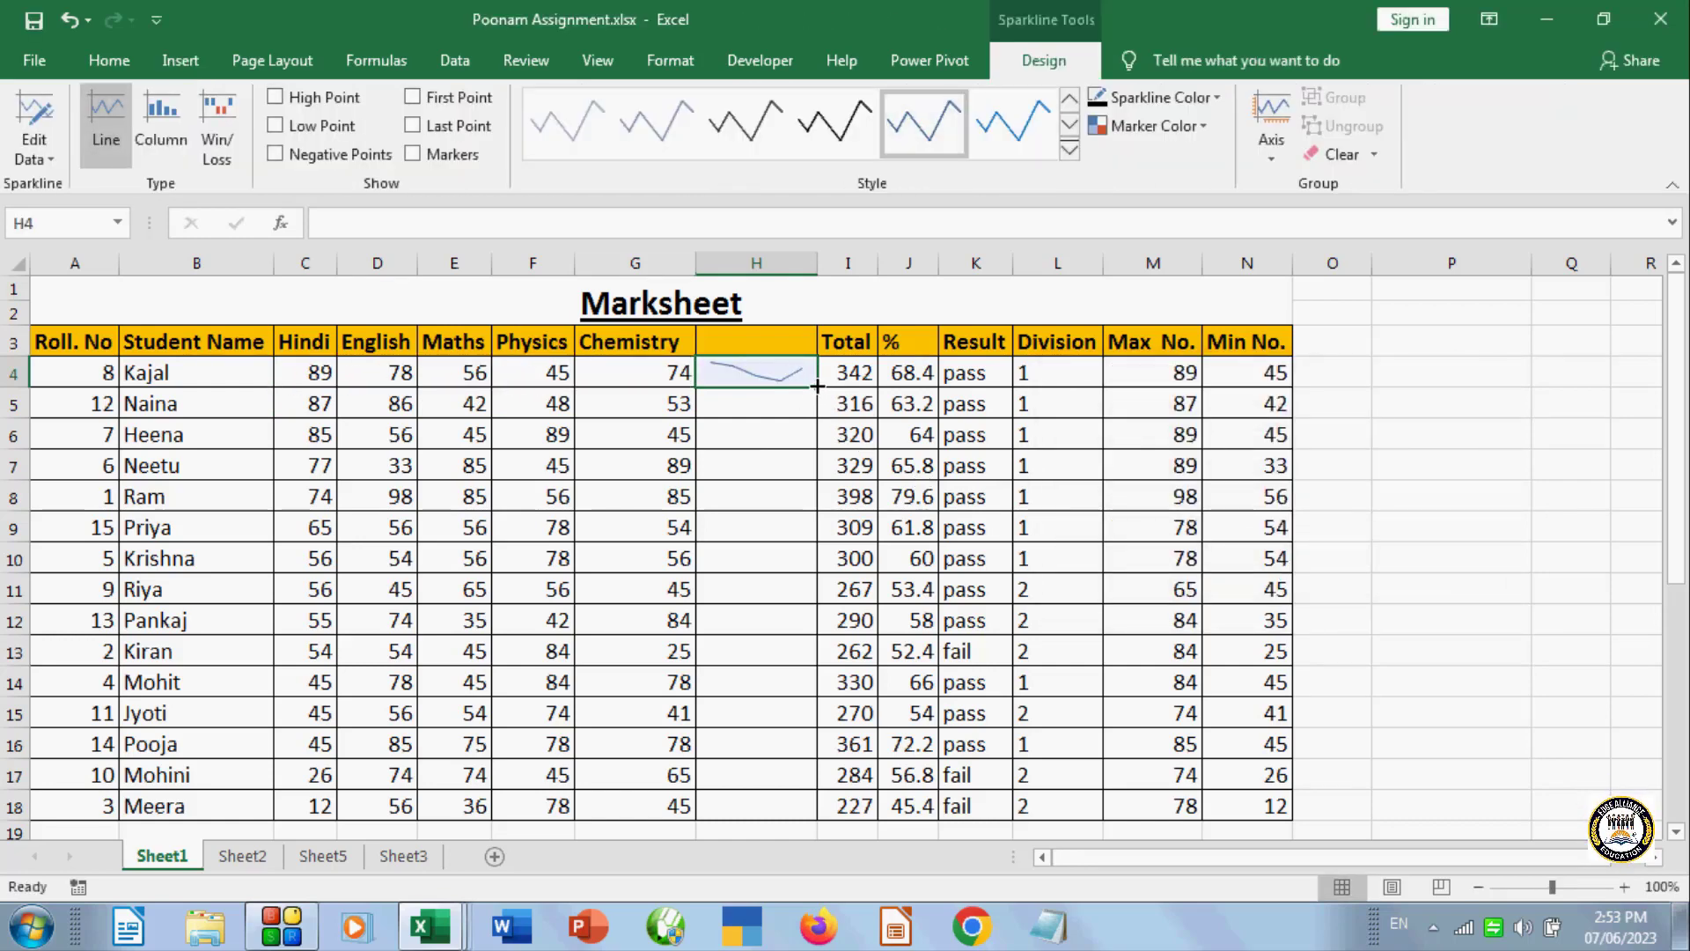
- Fill the line sparkline from H4 down to H17 for the student rows below
drag(817, 385, 794, 774)
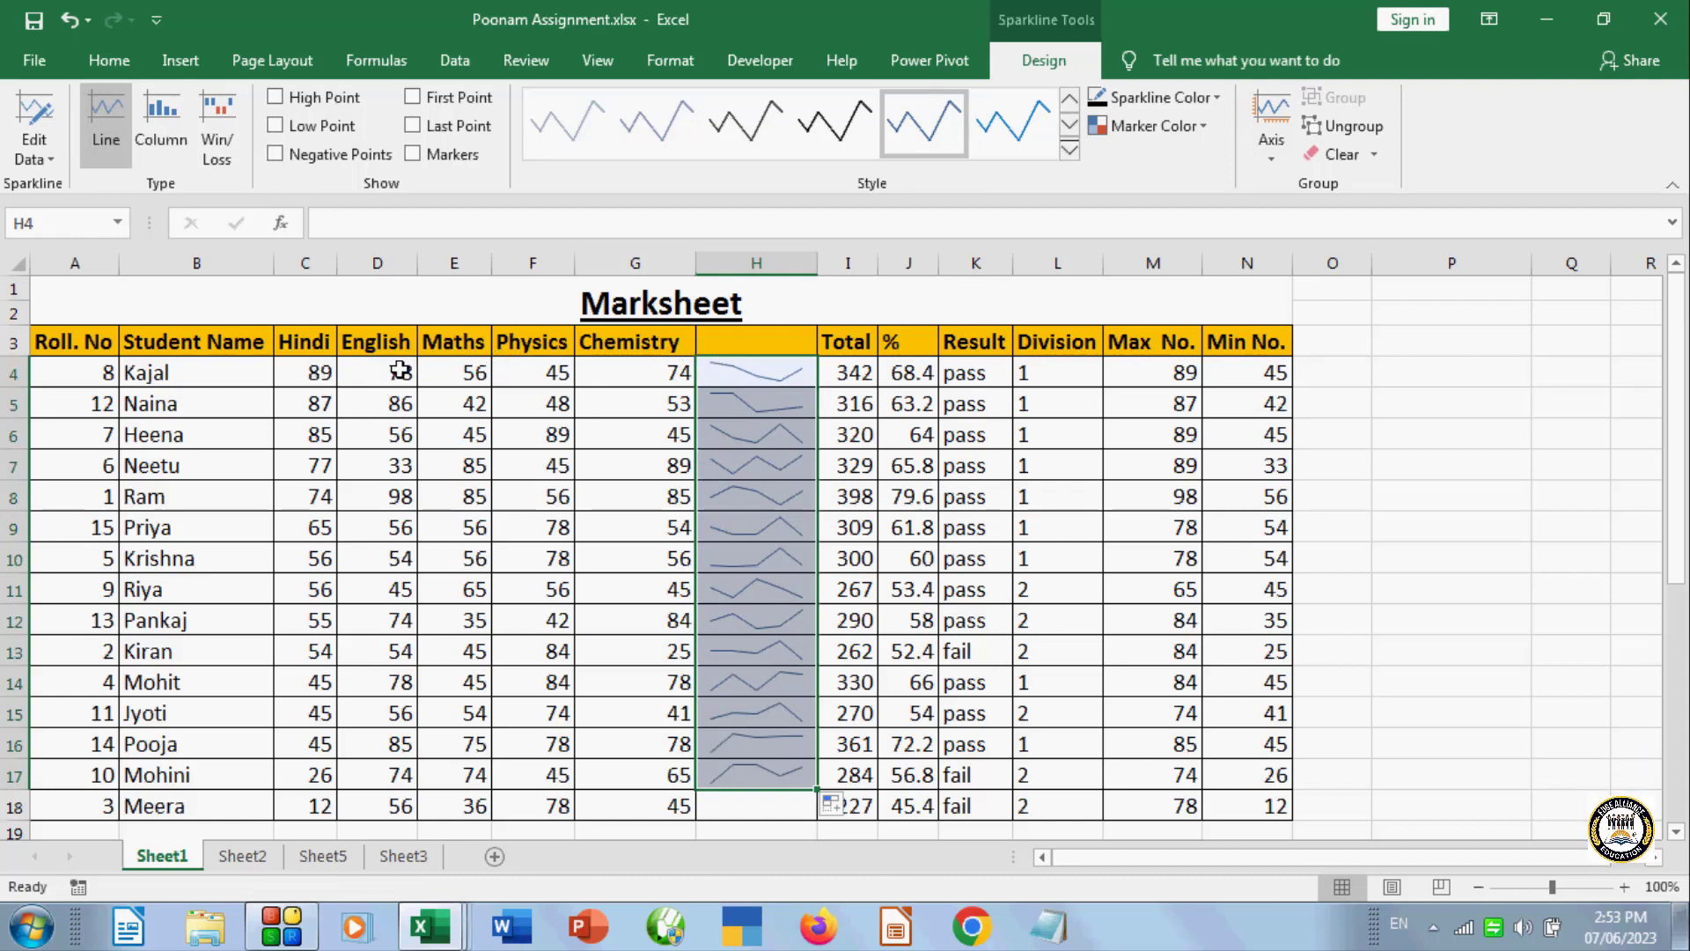
click(754, 375)
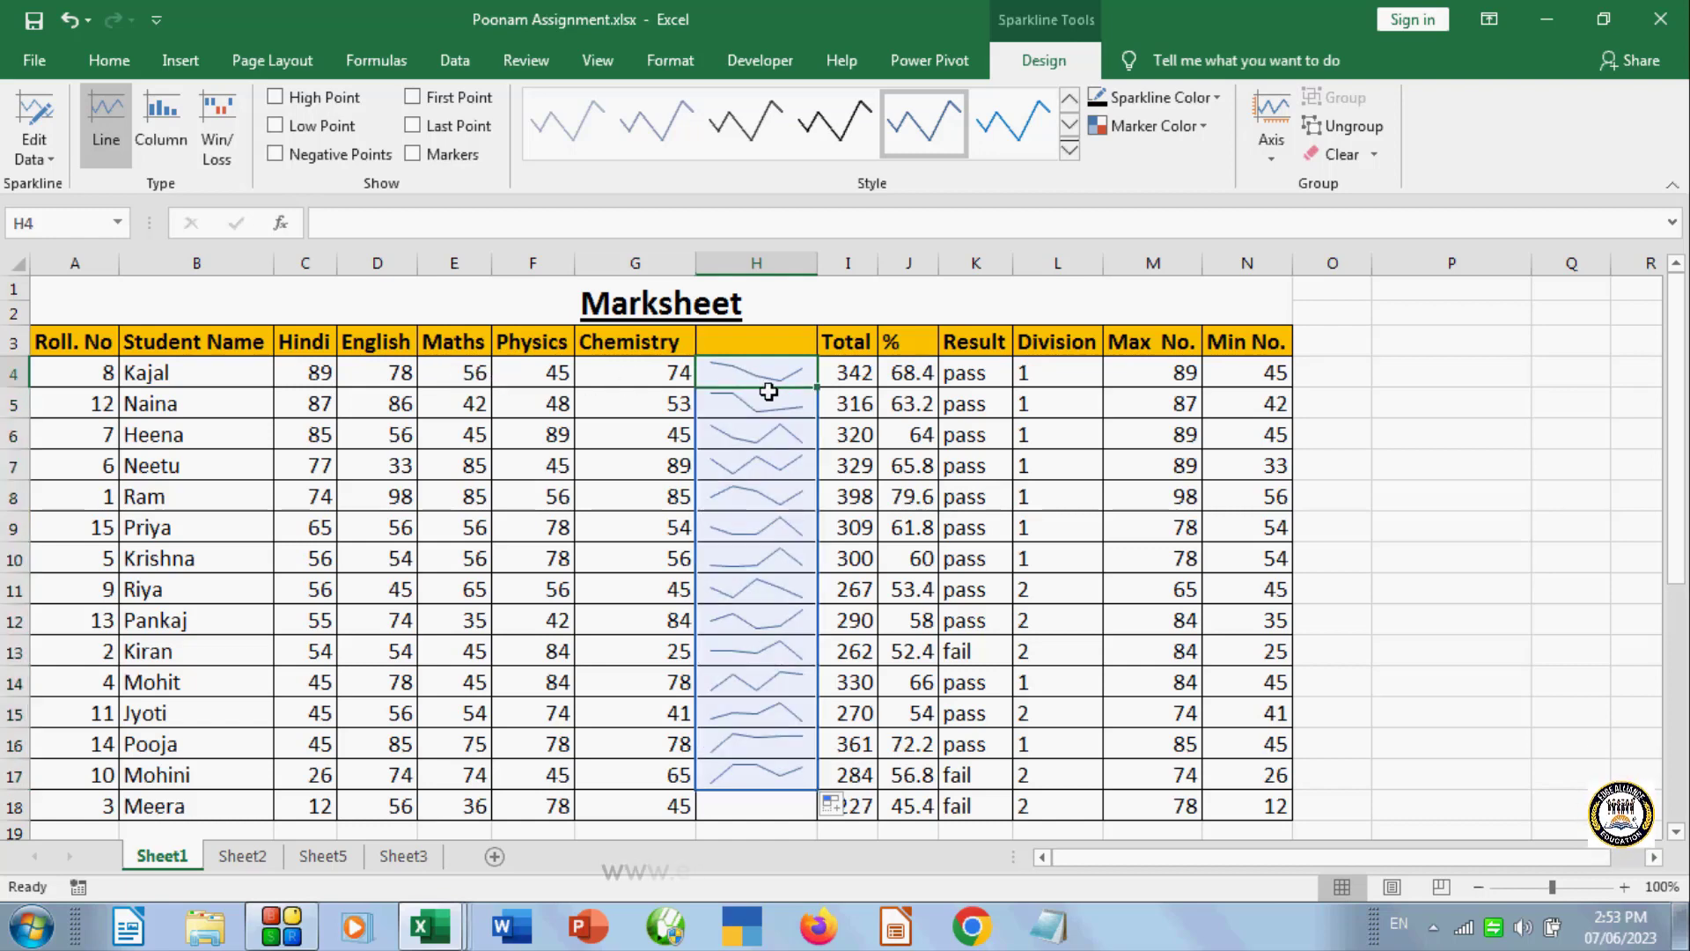
drag(915, 434, 876, 433)
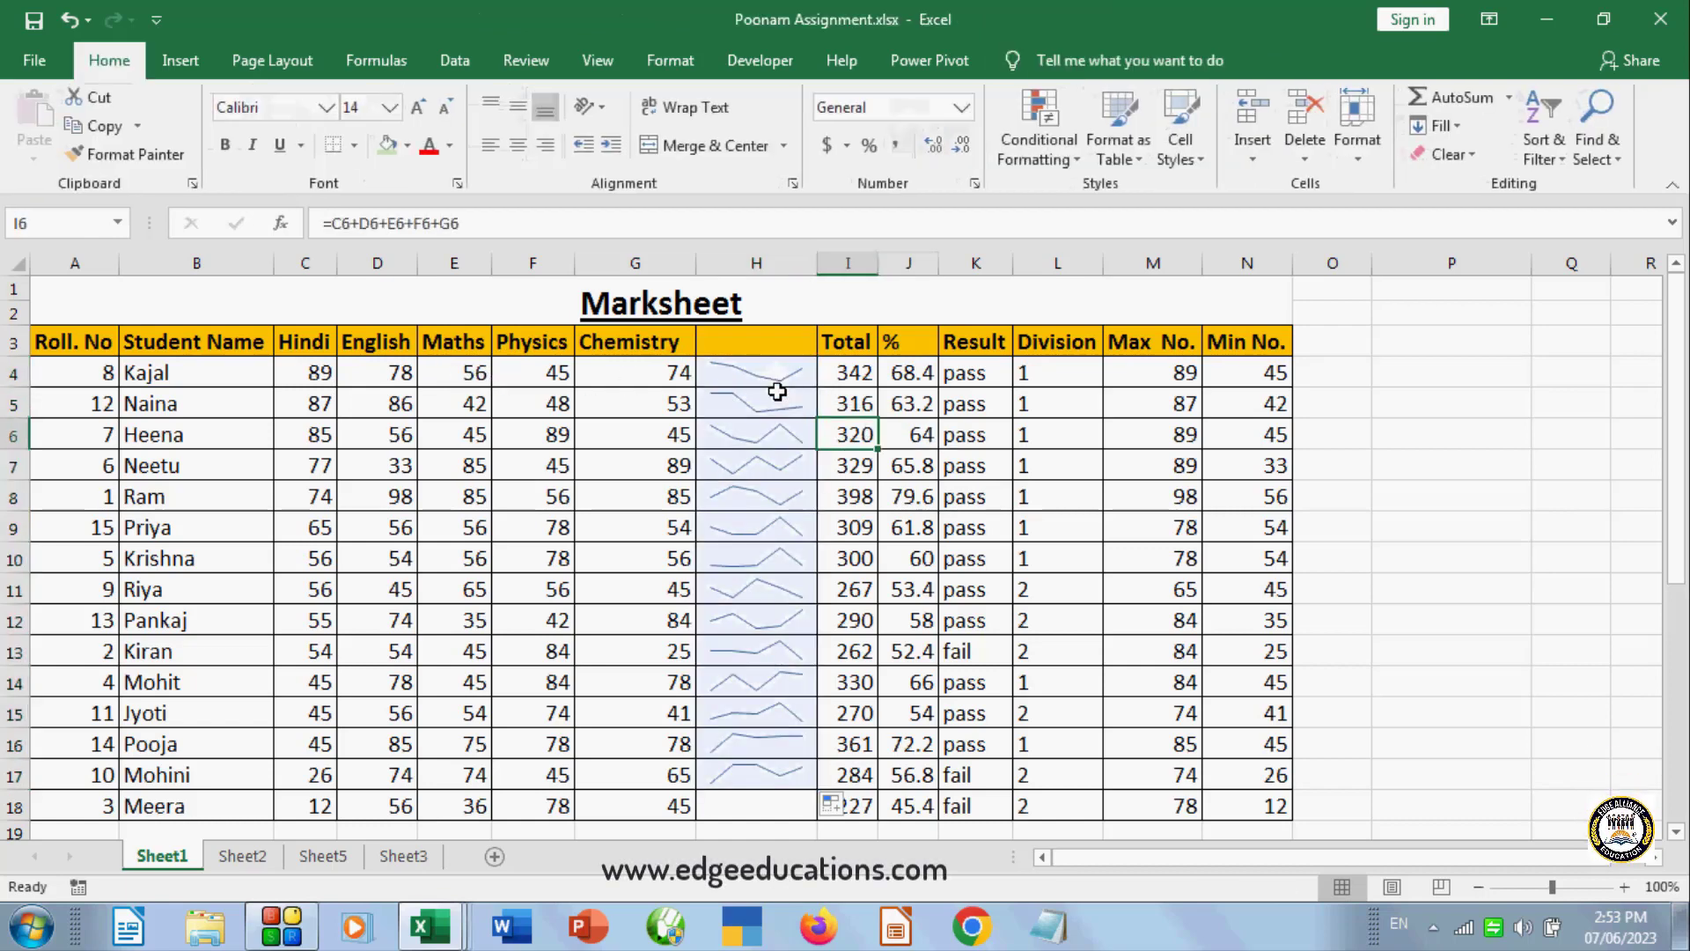
- Try the Column and Win/Loss types on the H4:H17 sparklines, and return them to Line with the High Point shown
drag(766, 377, 774, 774)
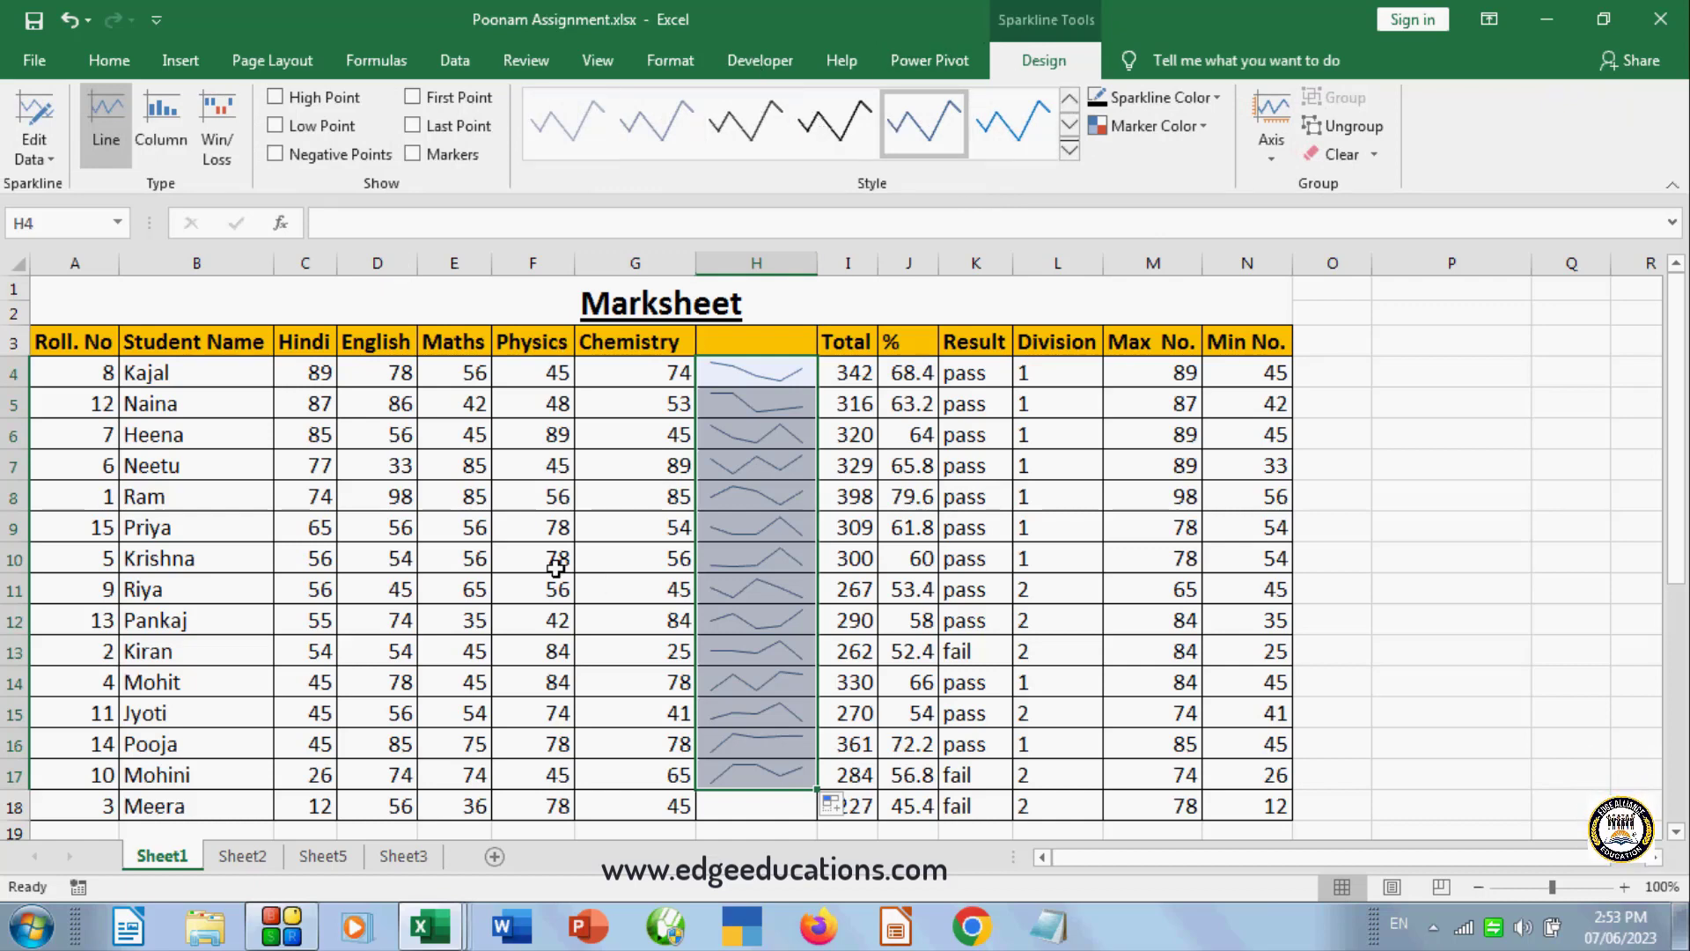
click(49, 158)
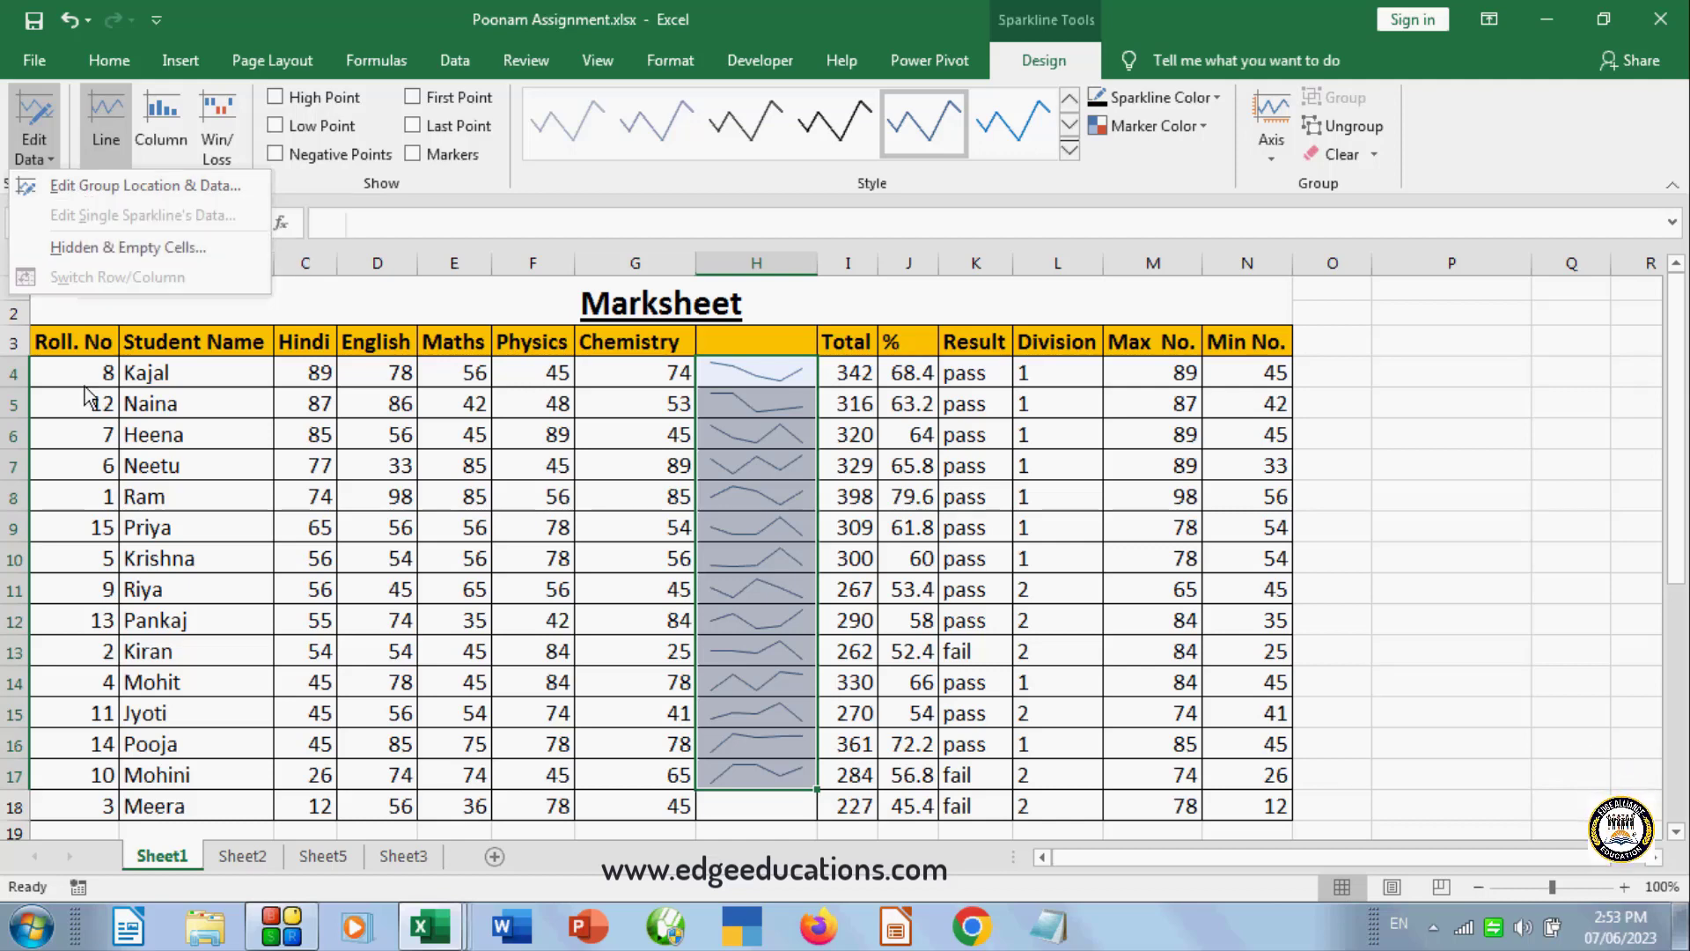
key(Escape)
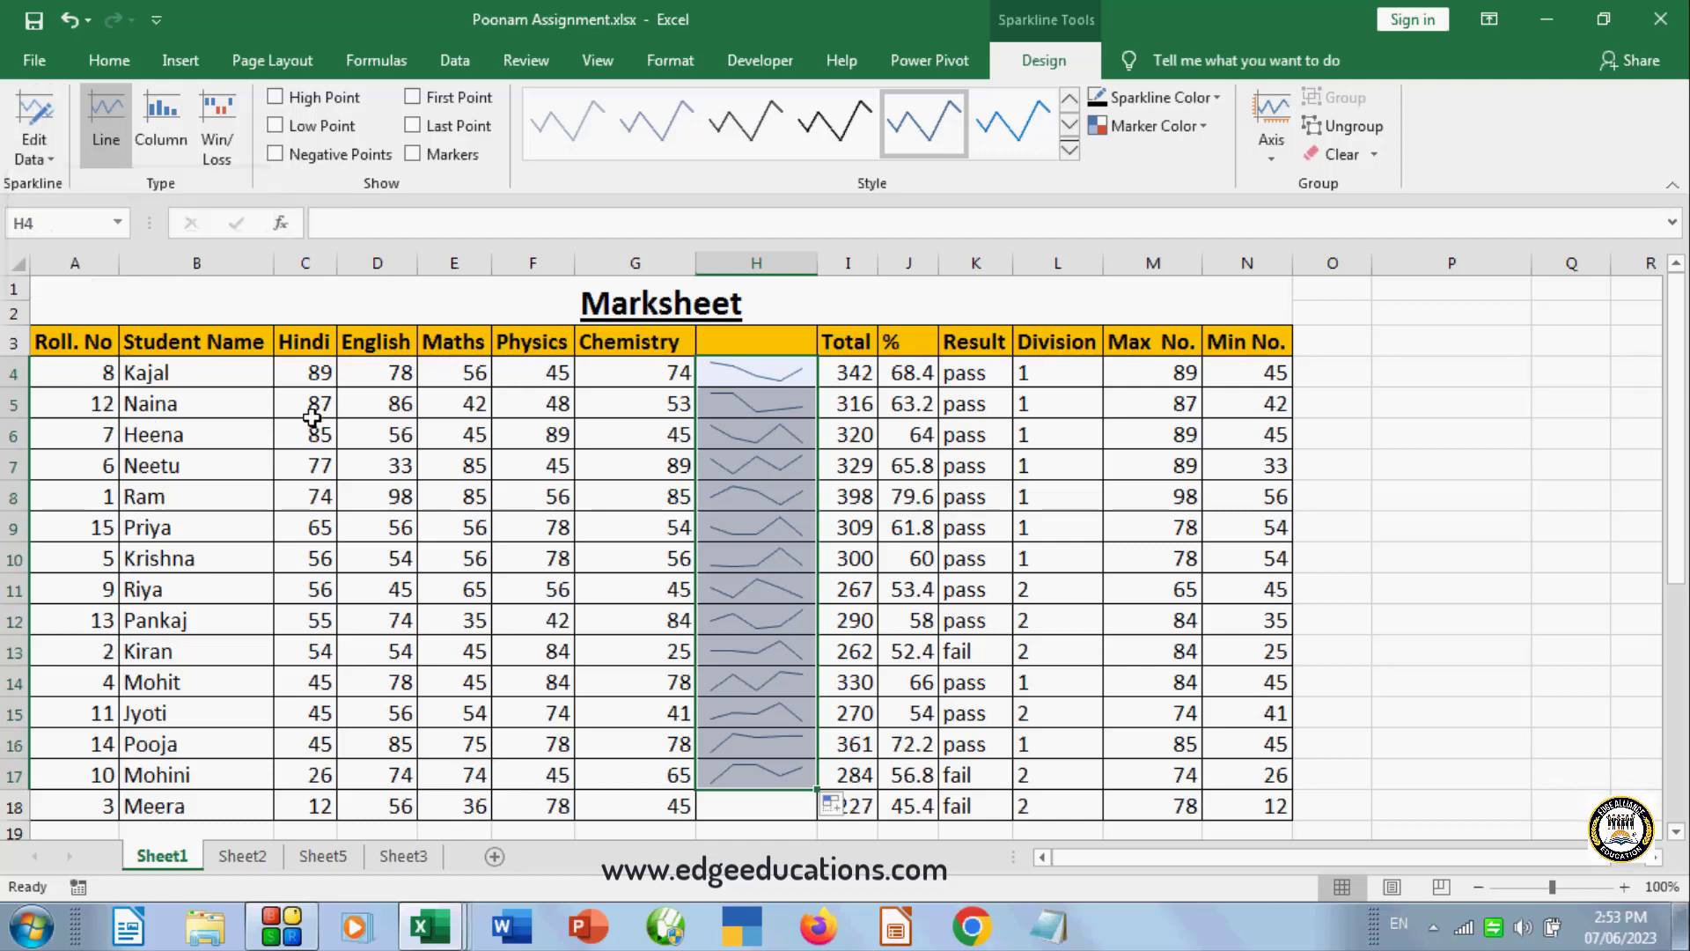
click(171, 124)
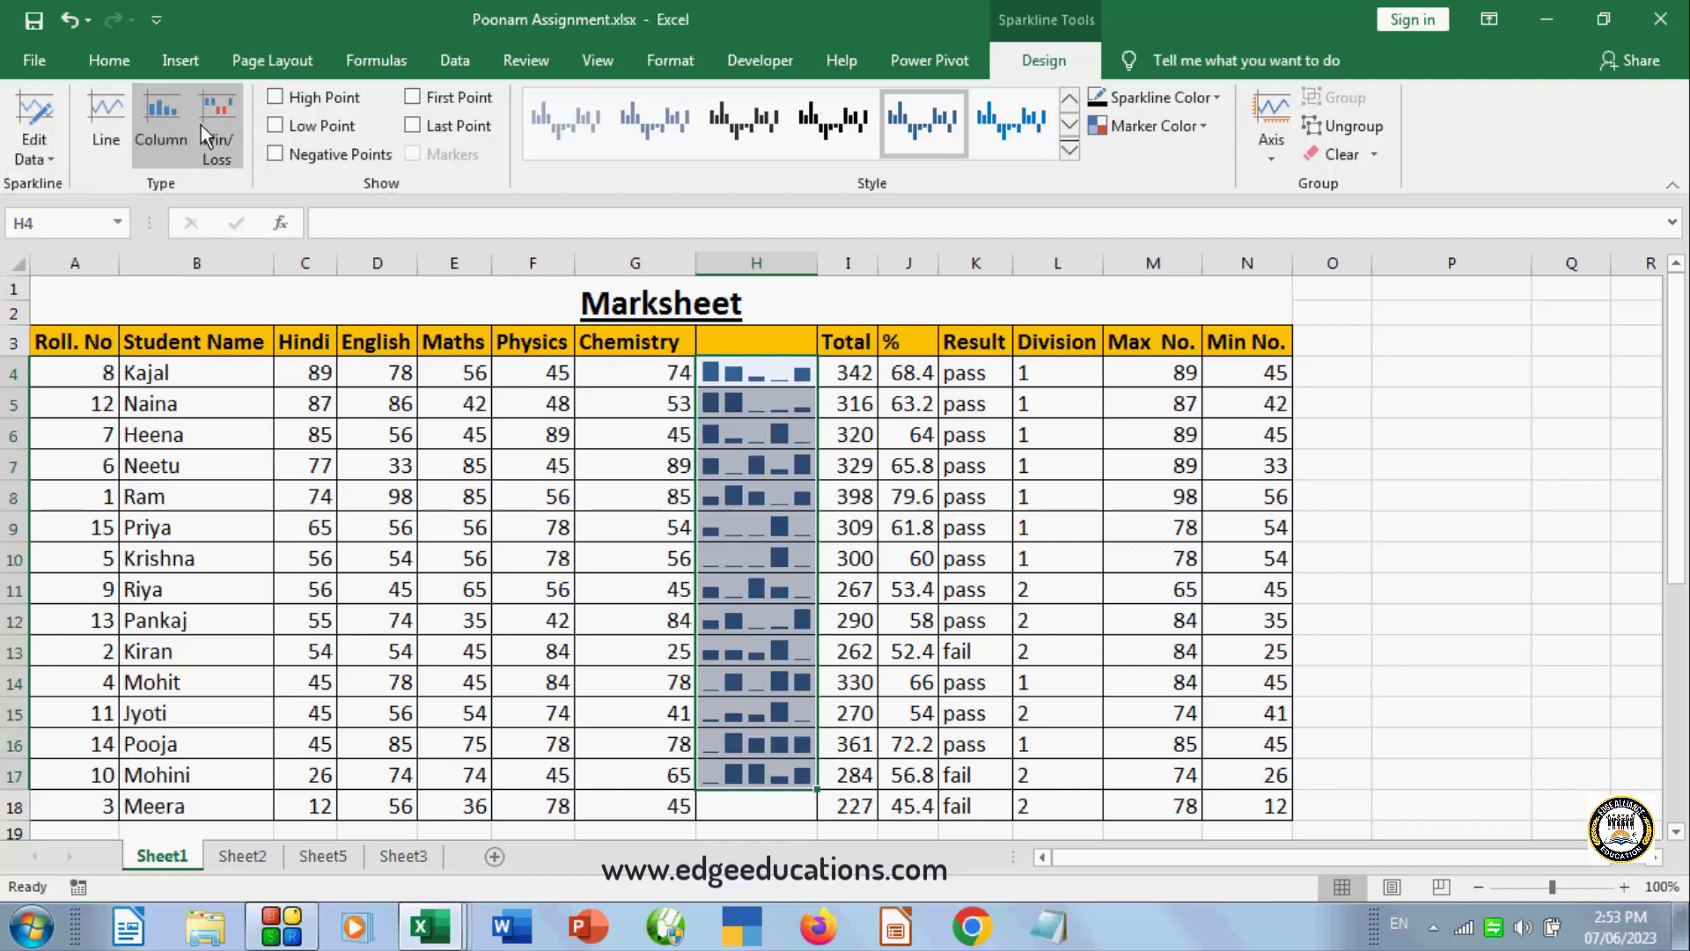
click(208, 120)
click(105, 123)
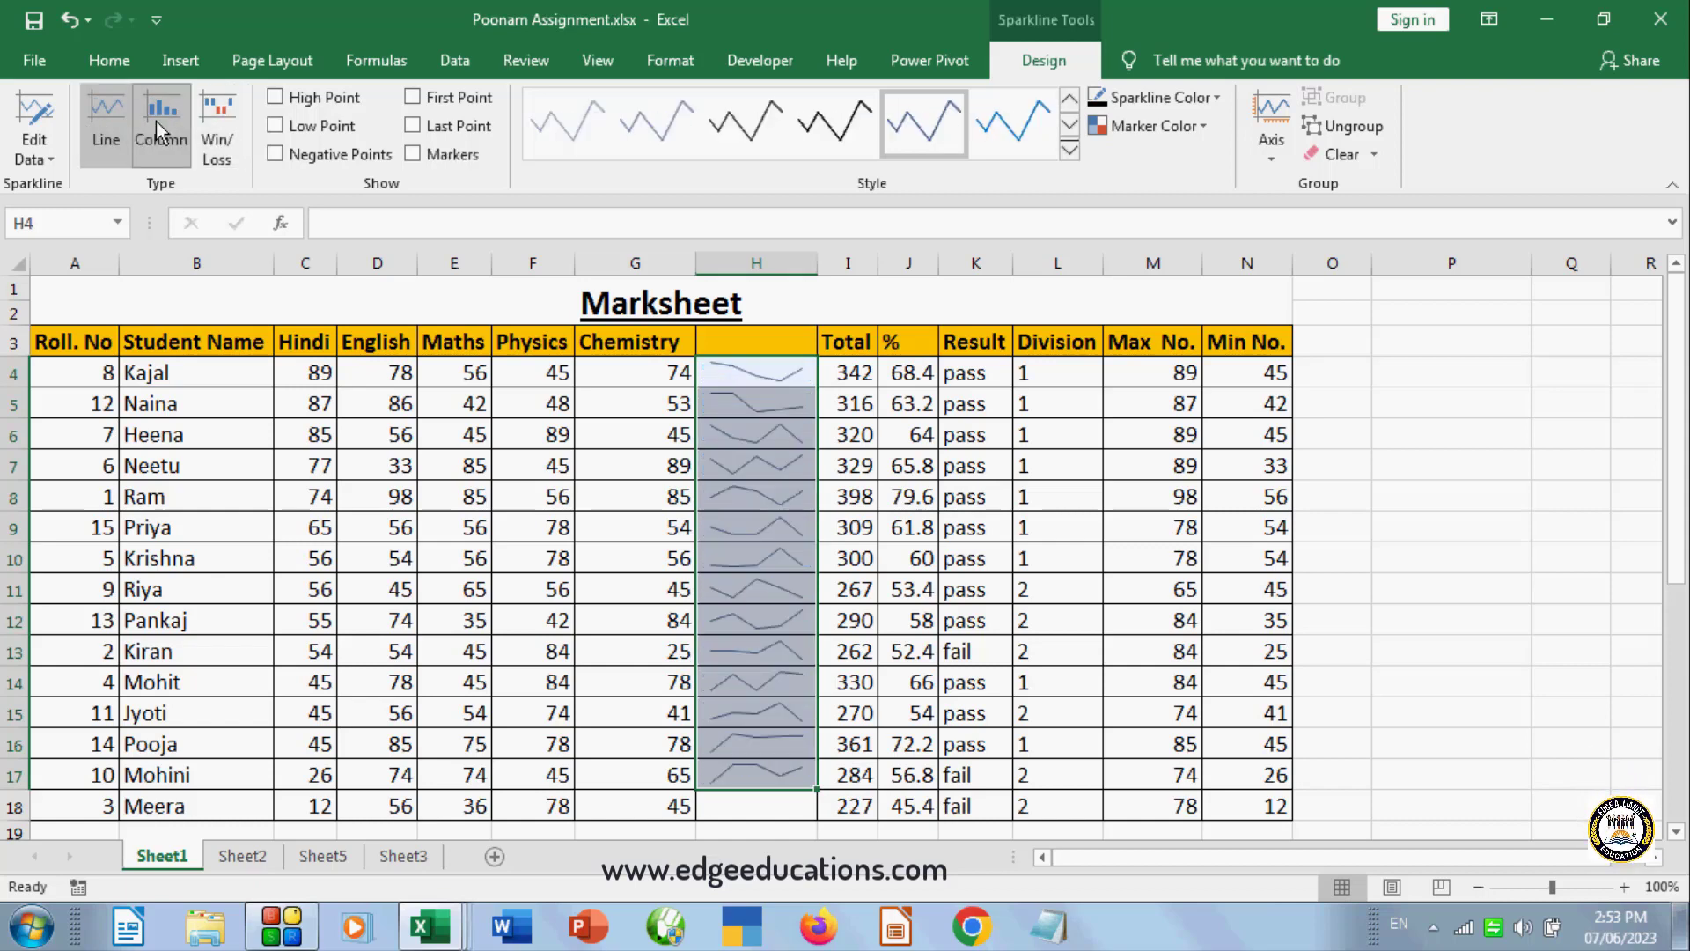
click(158, 132)
click(105, 123)
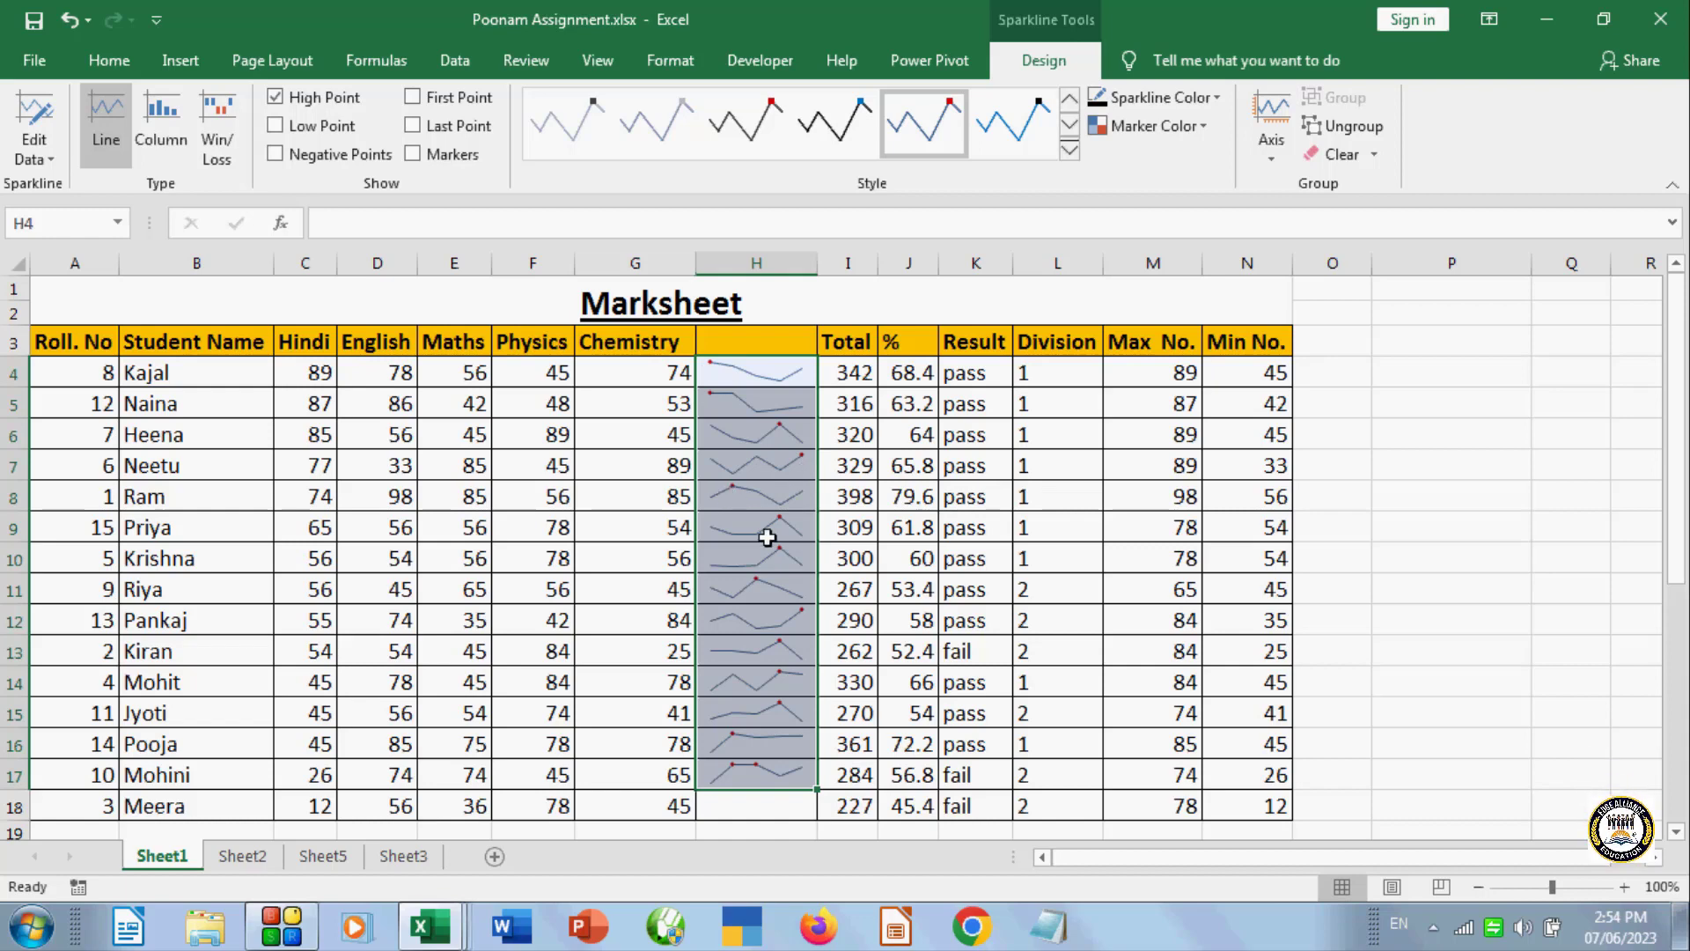
- Turn off the High Point on the column H sparklines and show the First Point and Last Point instead
click(968, 589)
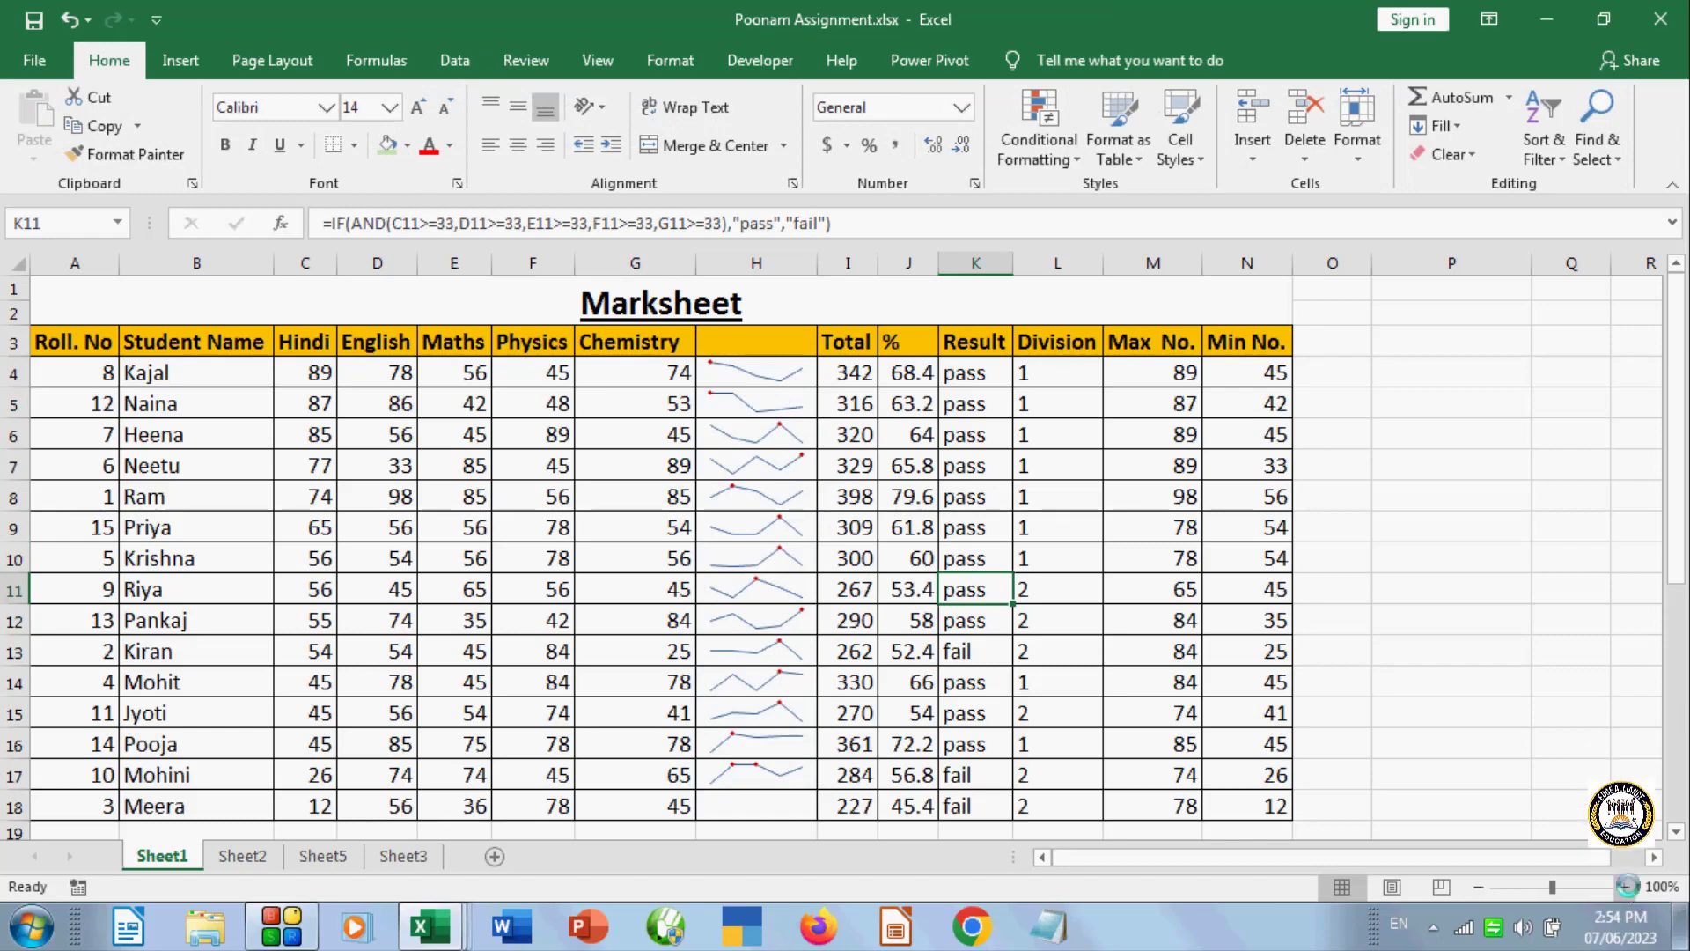
click(1625, 887)
click(1625, 887)
click(1625, 888)
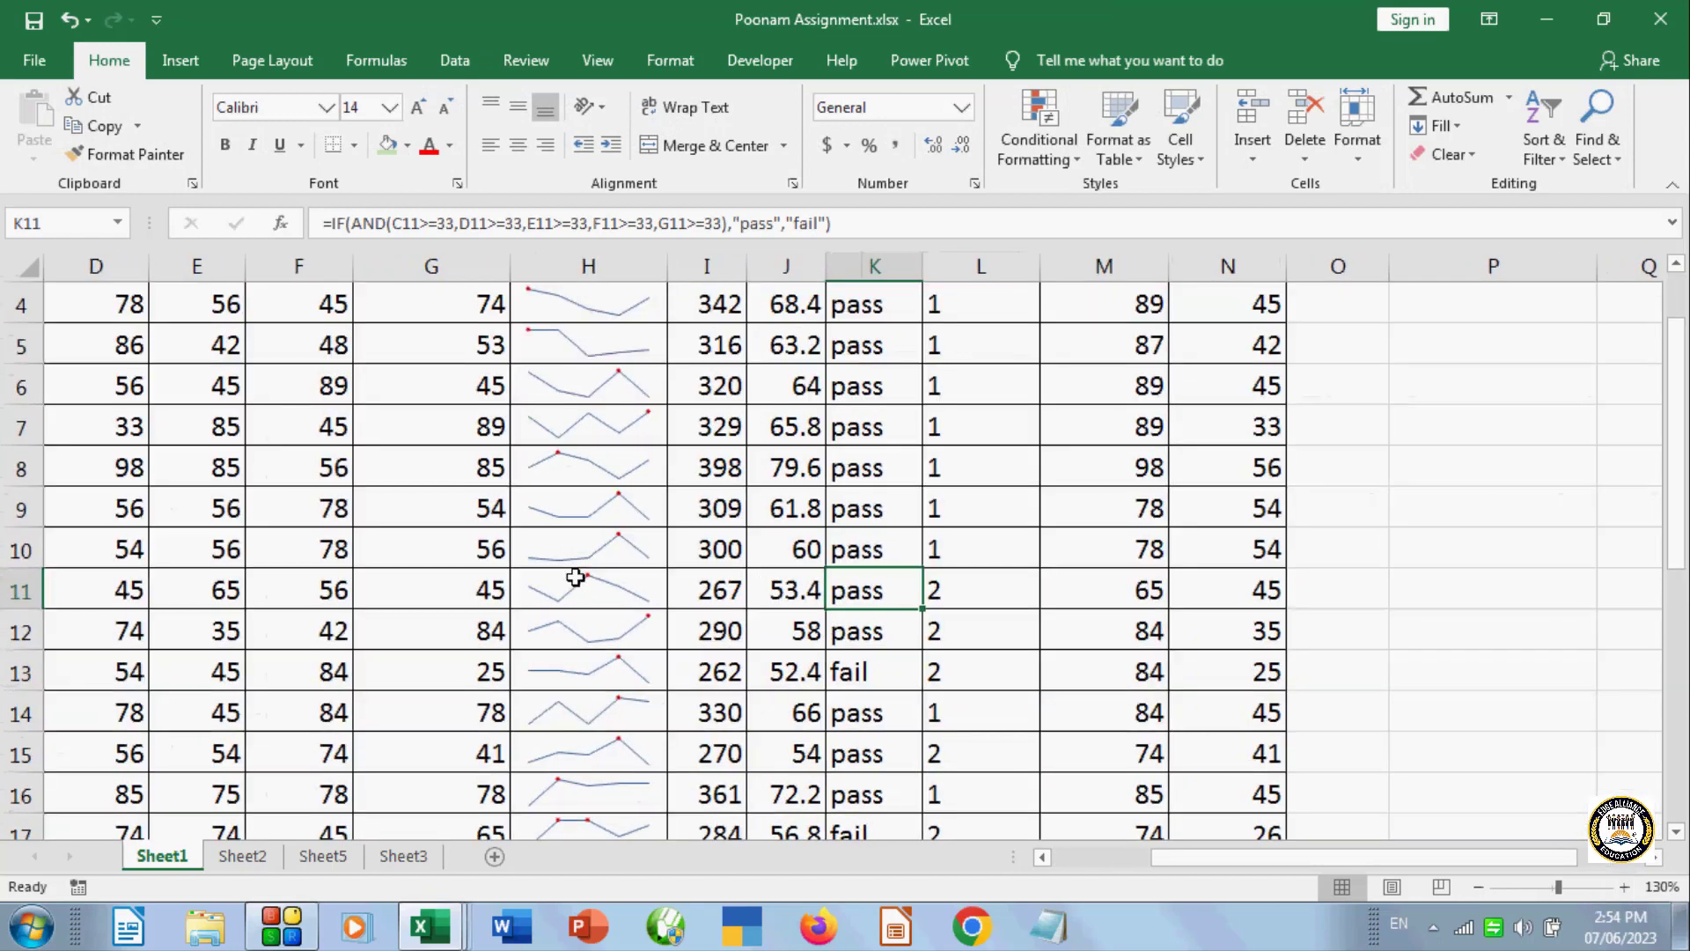
click(581, 386)
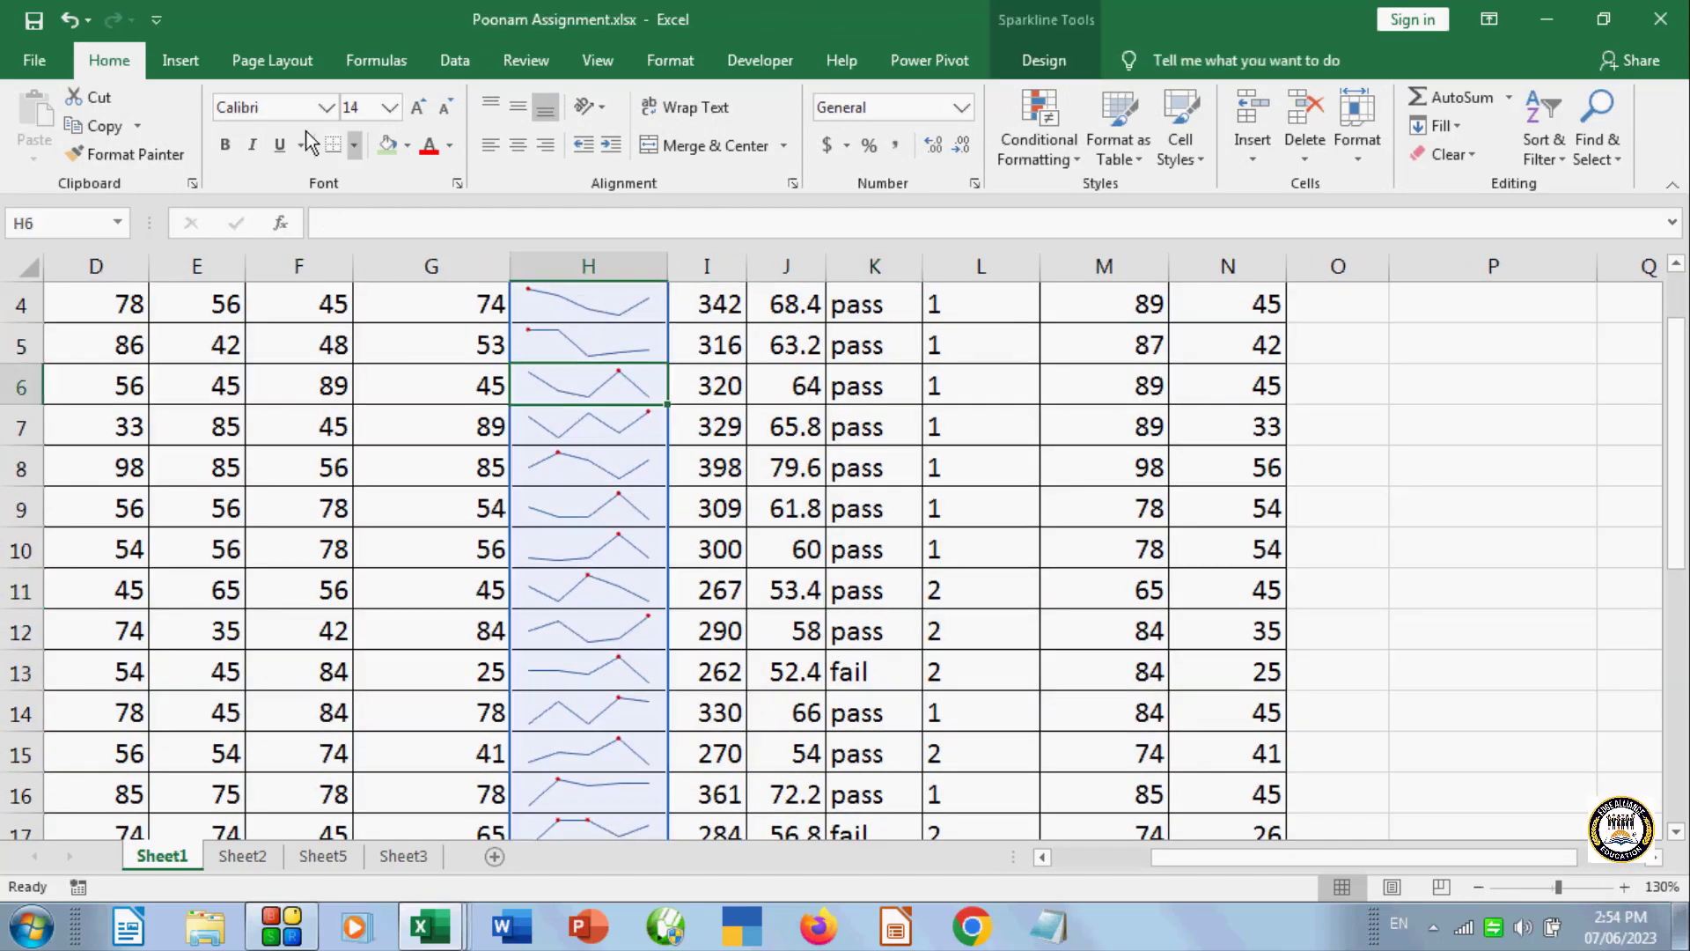
click(1061, 62)
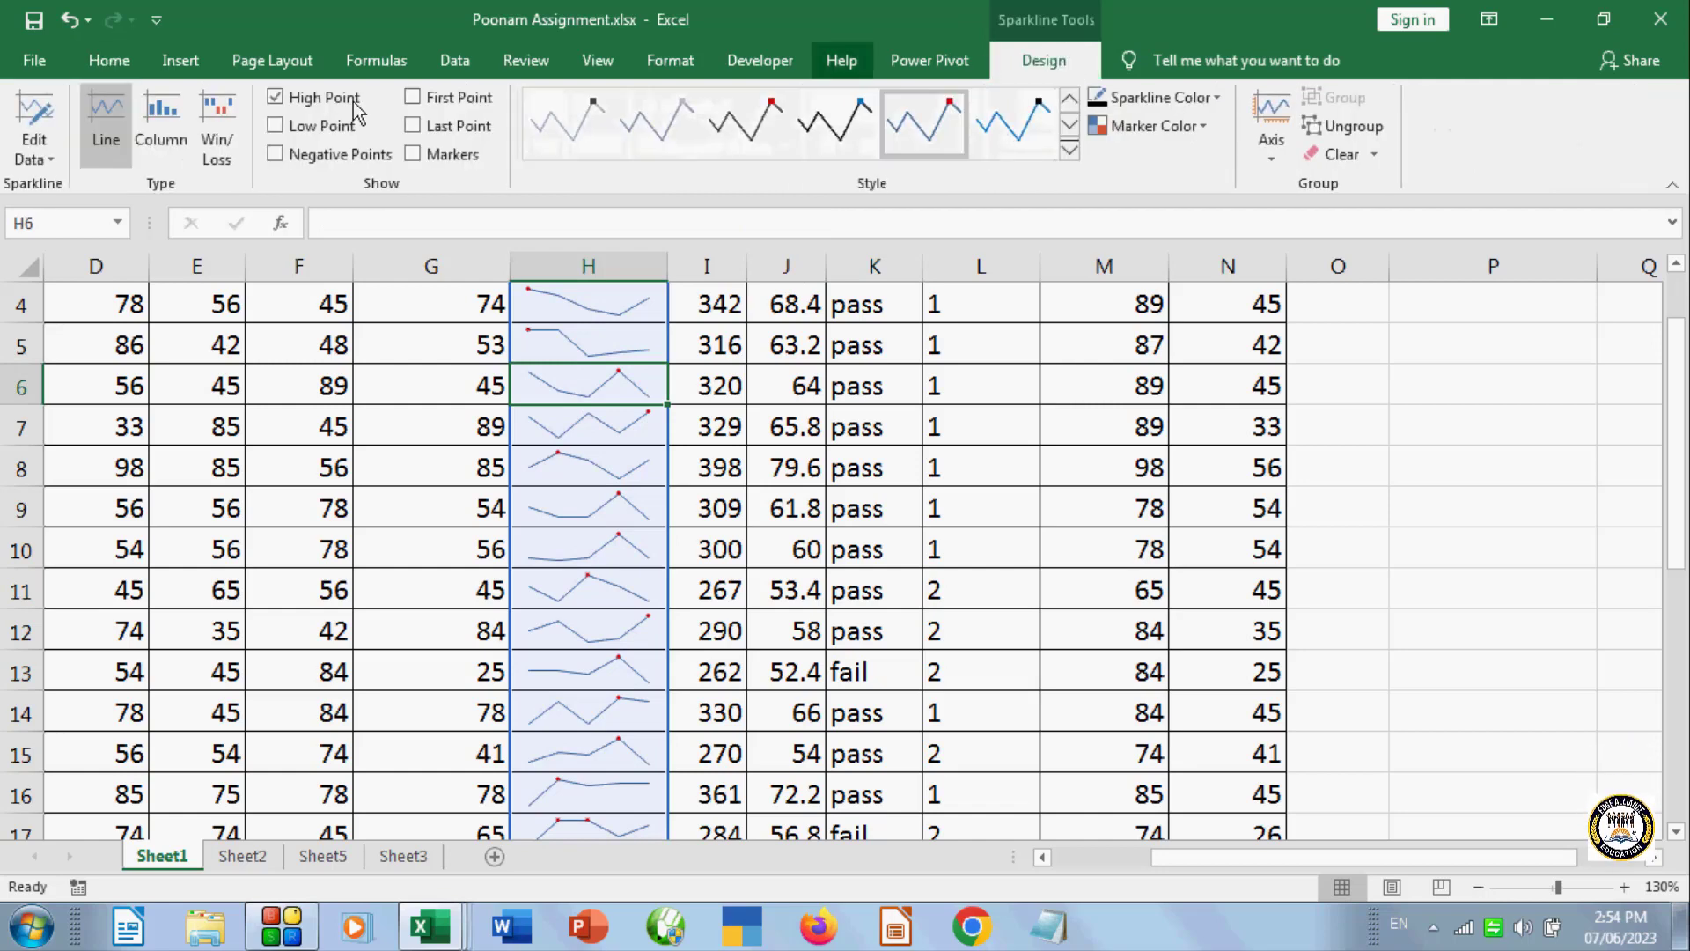
click(277, 129)
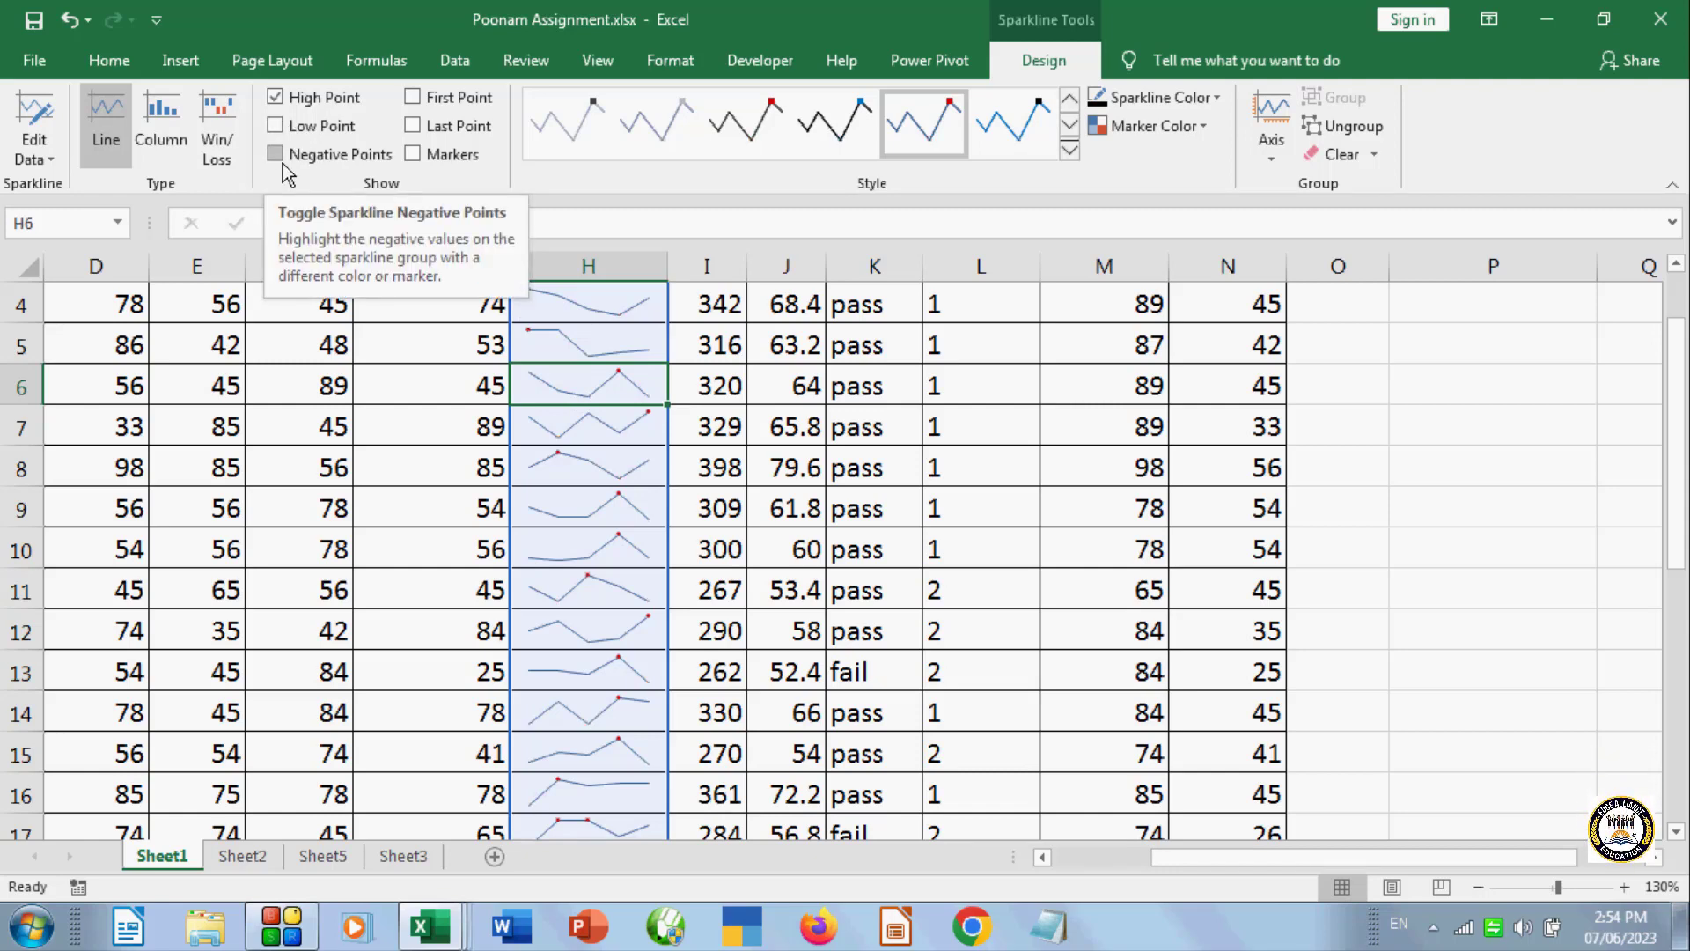
click(302, 99)
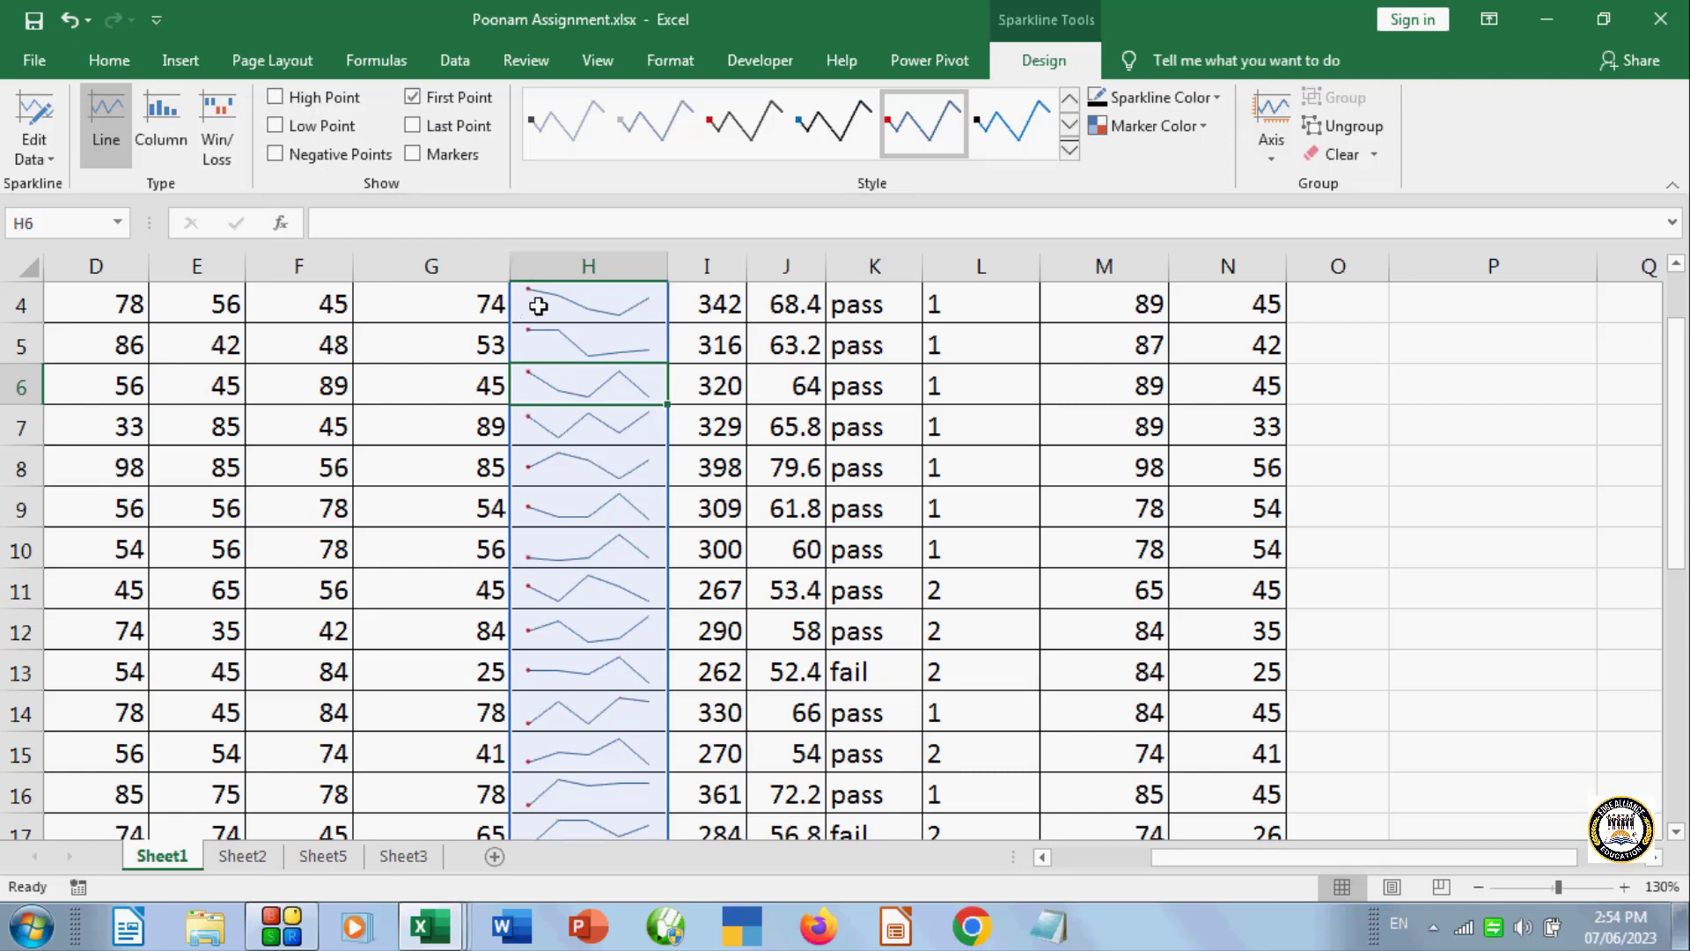
click(412, 155)
click(420, 162)
- Try the blue style with dark markers on the column H sparklines and apply the gold style instead
click(1069, 155)
click(998, 384)
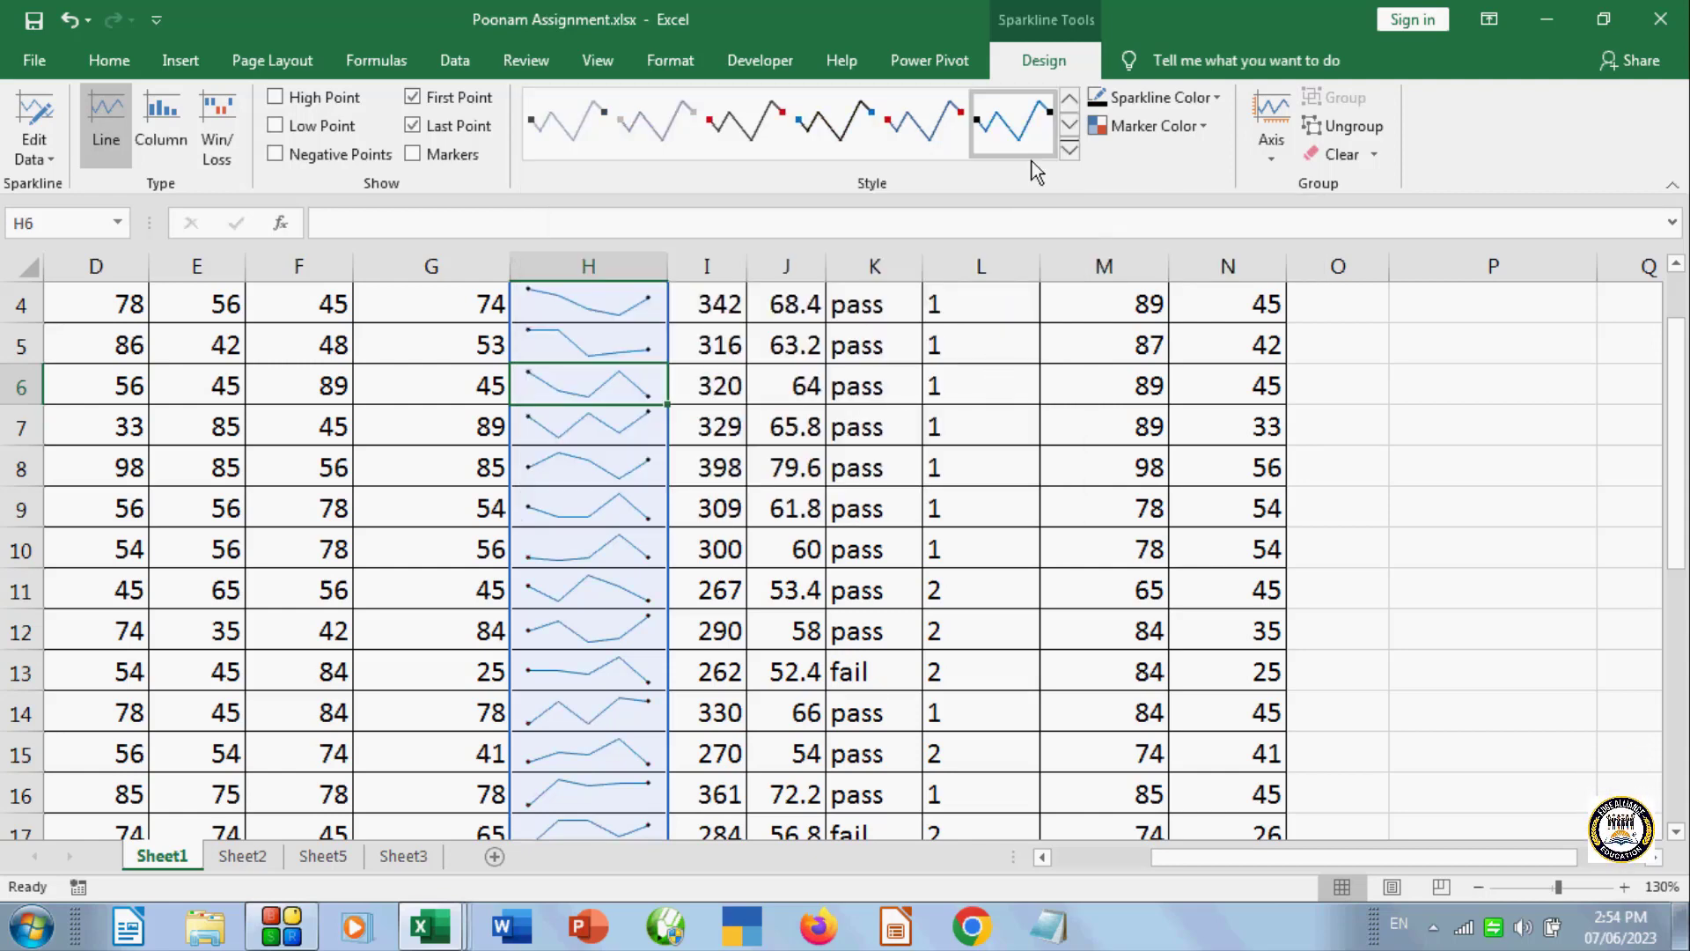
click(1069, 151)
click(802, 250)
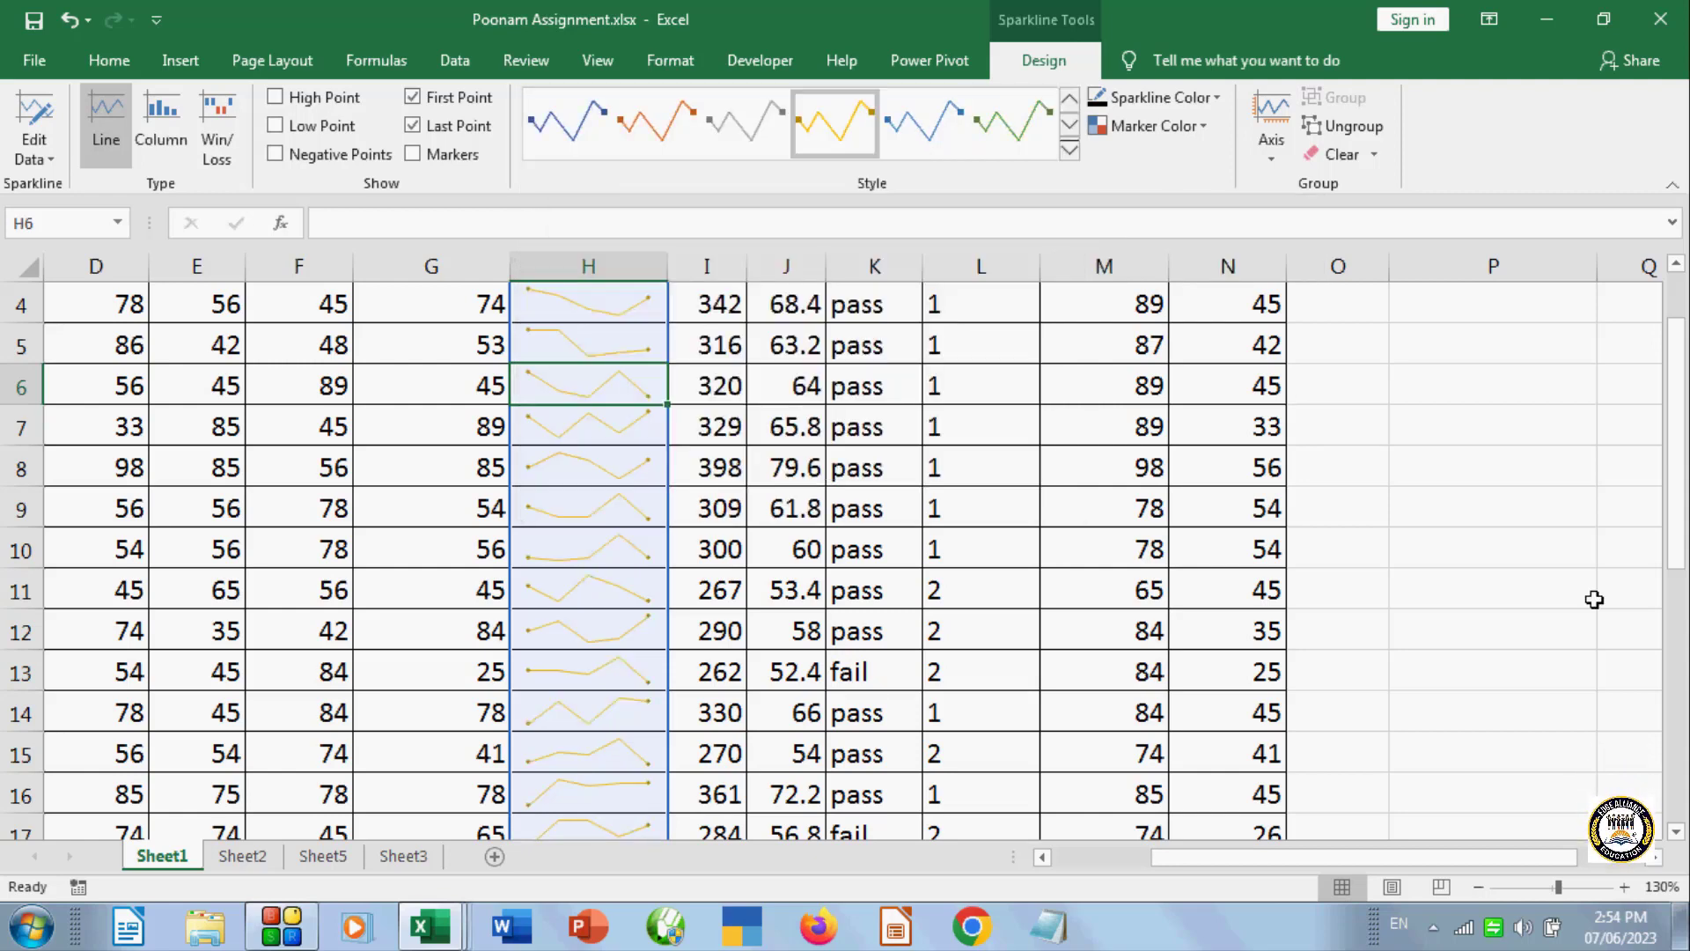
- Try purple as the column H sparkline color and the High Point display, and apply the first blue style instead
click(1222, 99)
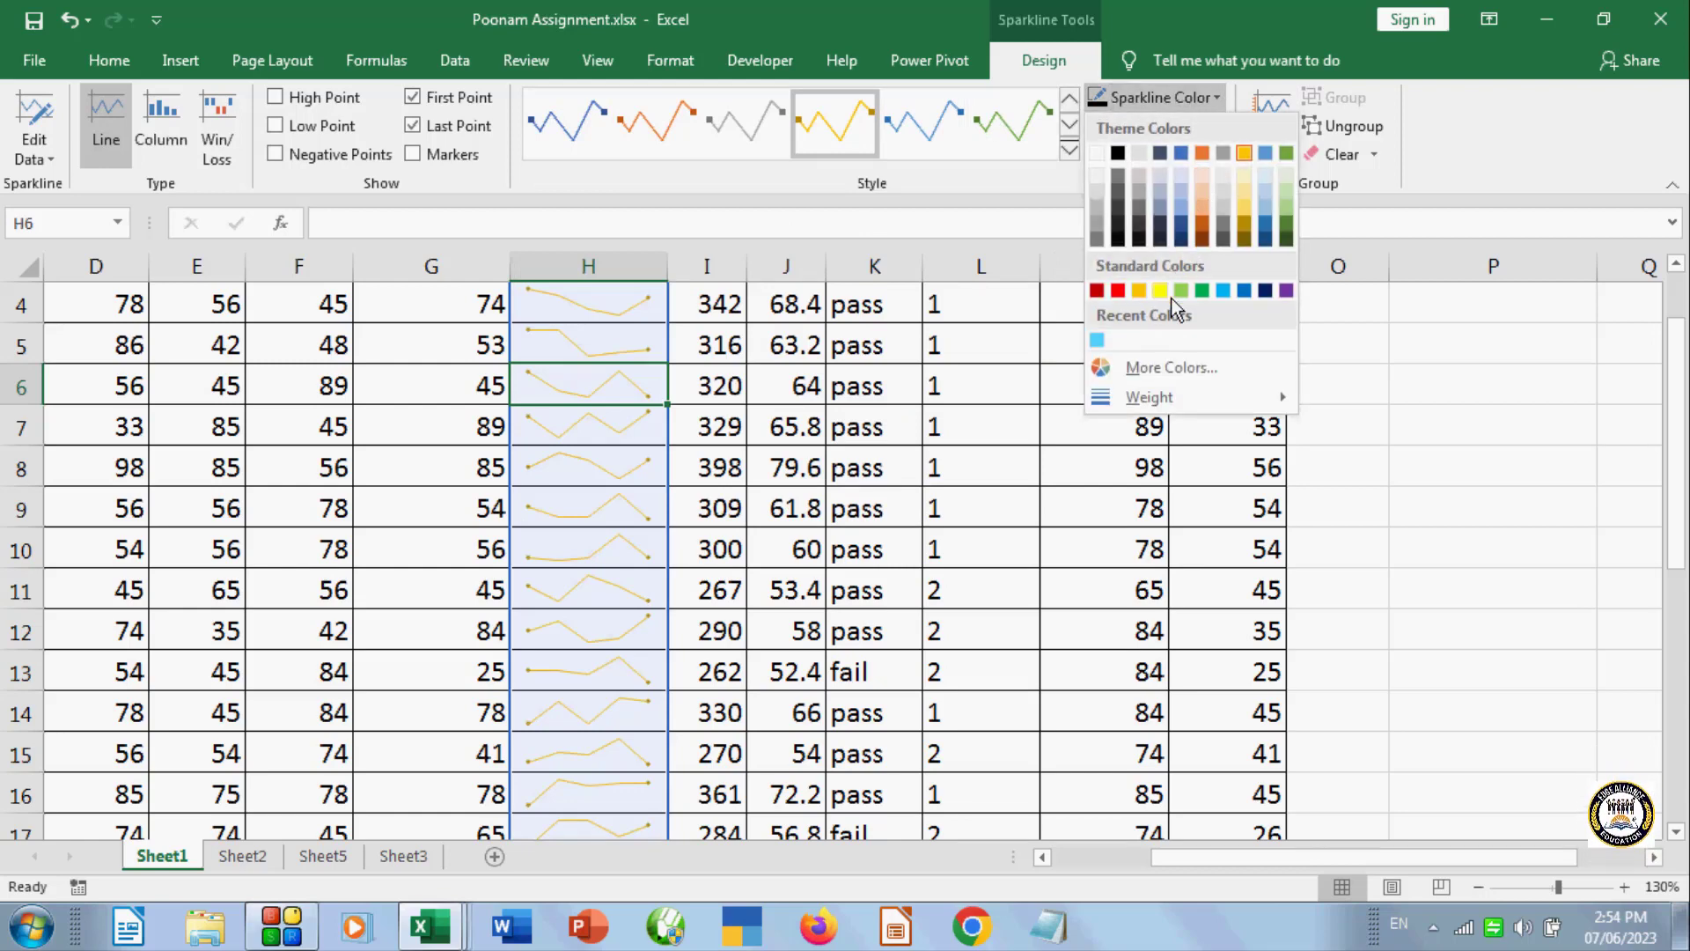
click(1287, 291)
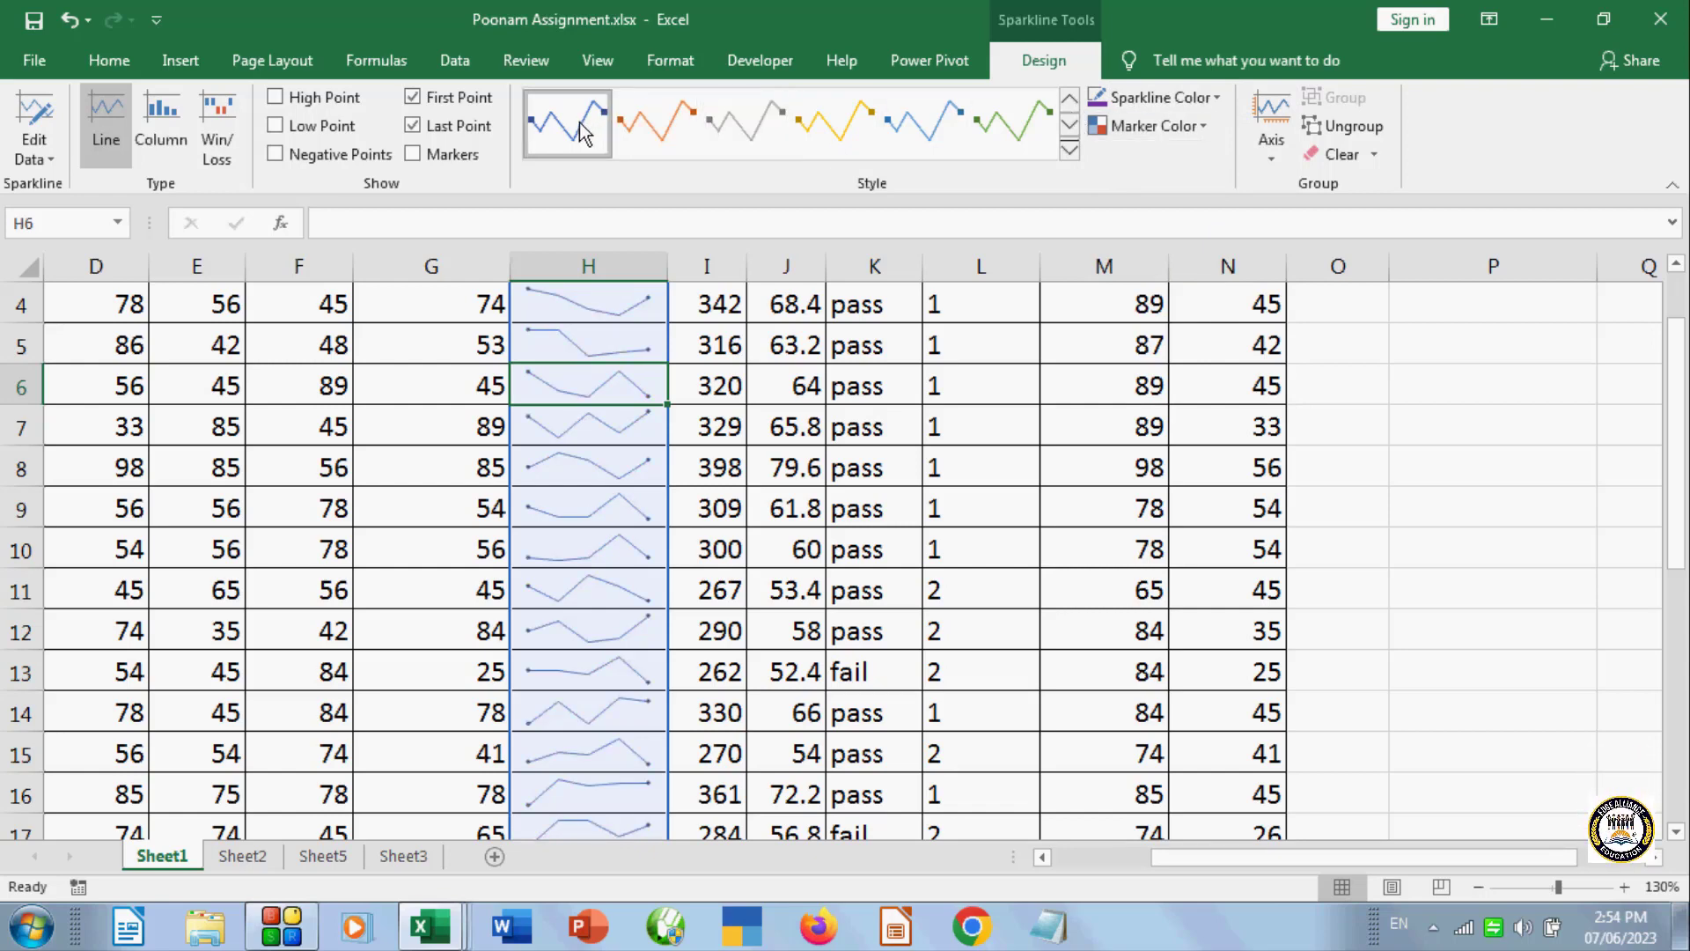
click(275, 97)
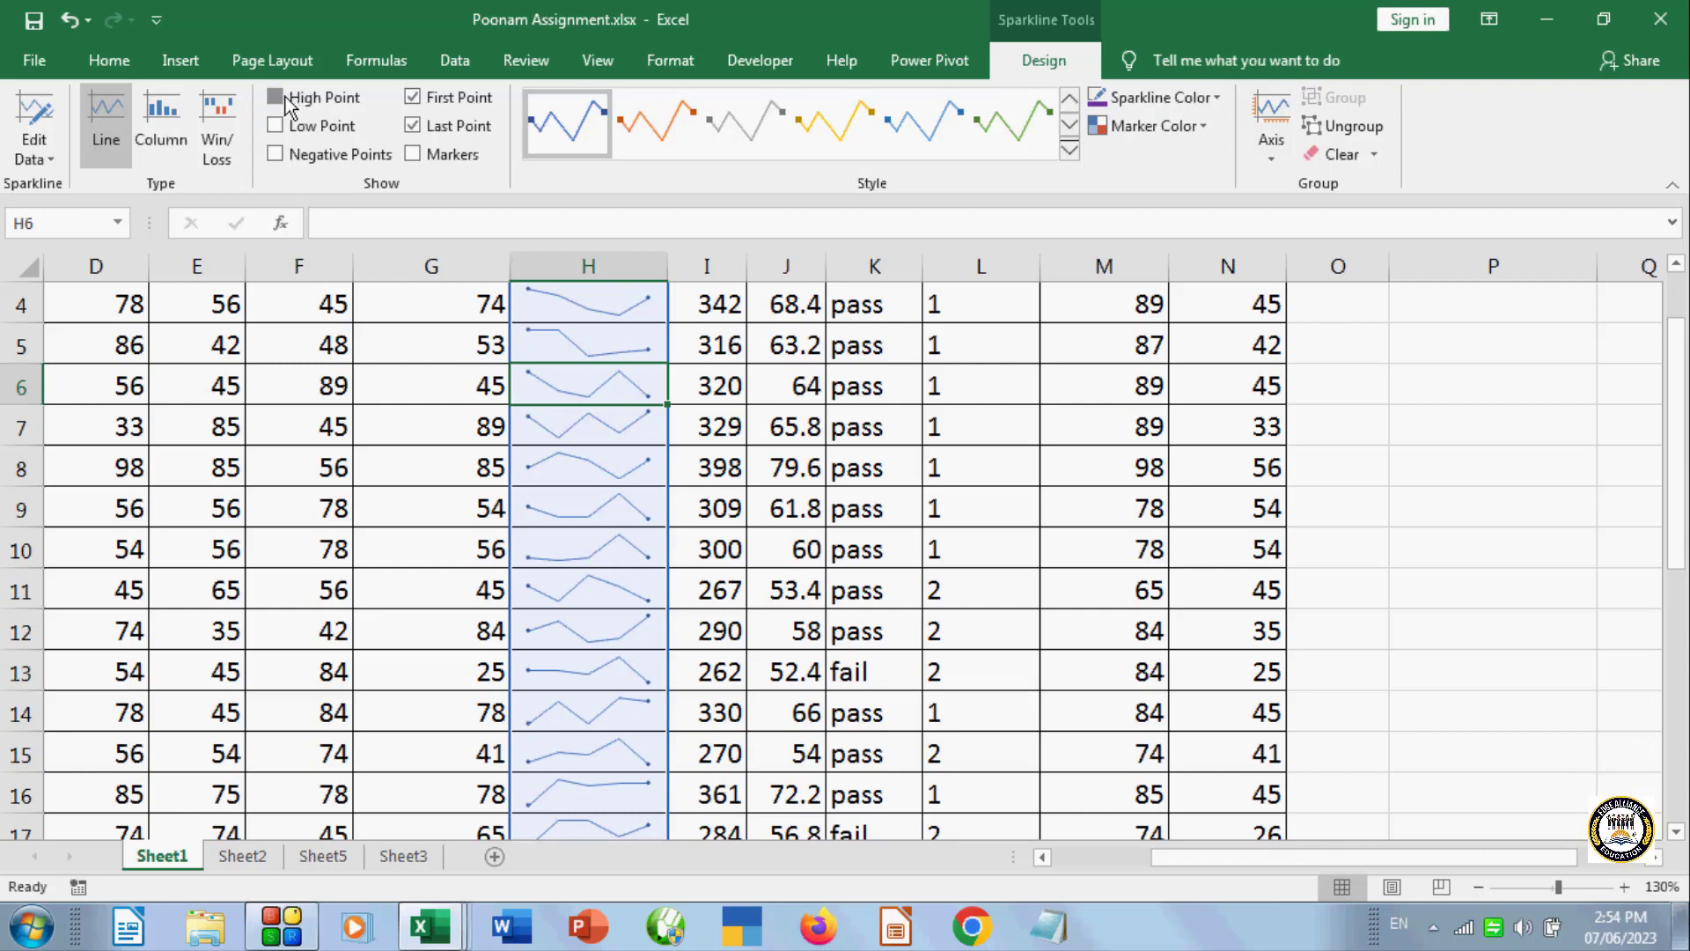
click(276, 97)
- Color the column H sparklines' negative points light orange and their markers gold-orange
click(1172, 135)
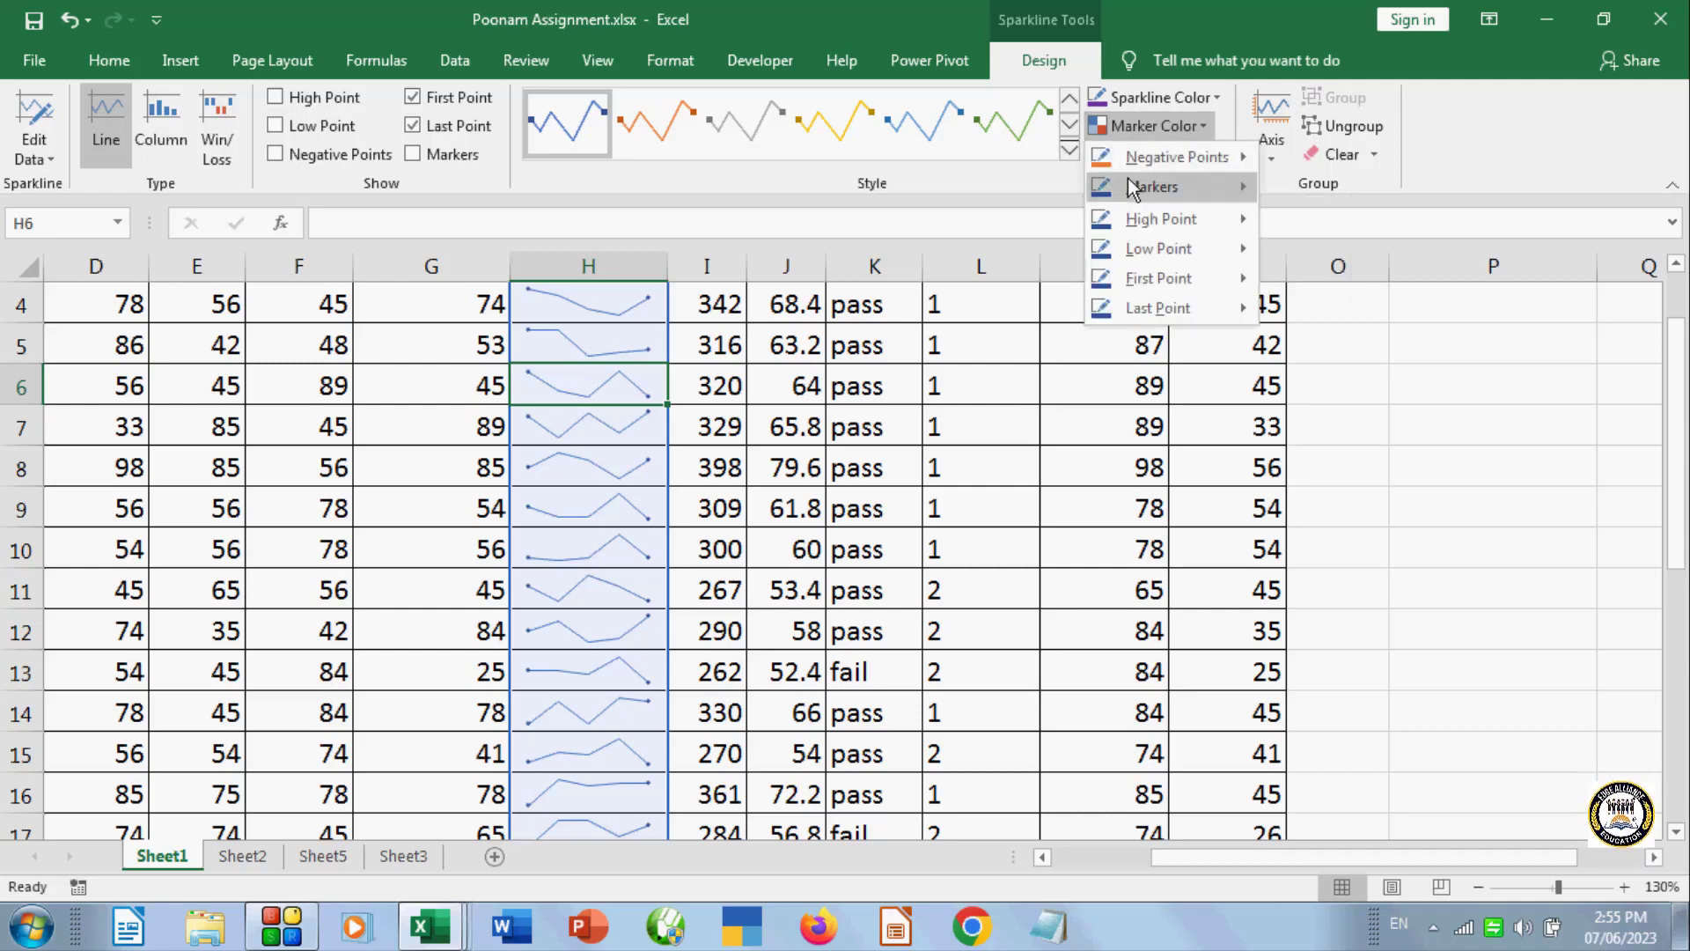
mouse_move(1158, 155)
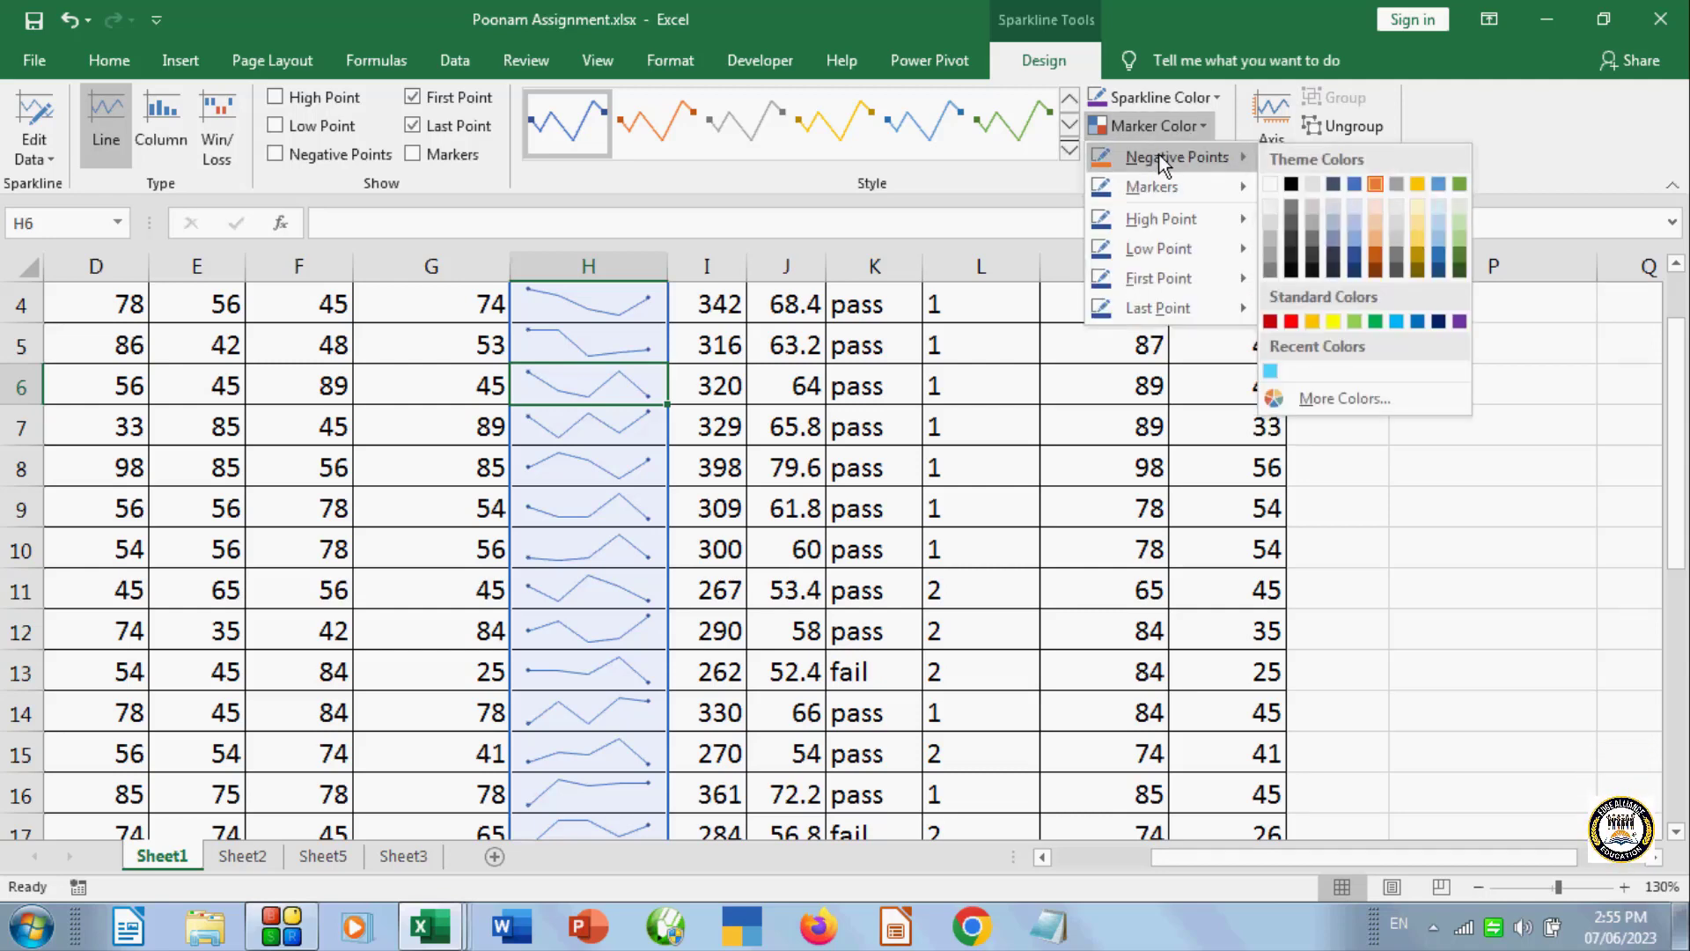
click(1375, 224)
click(1202, 129)
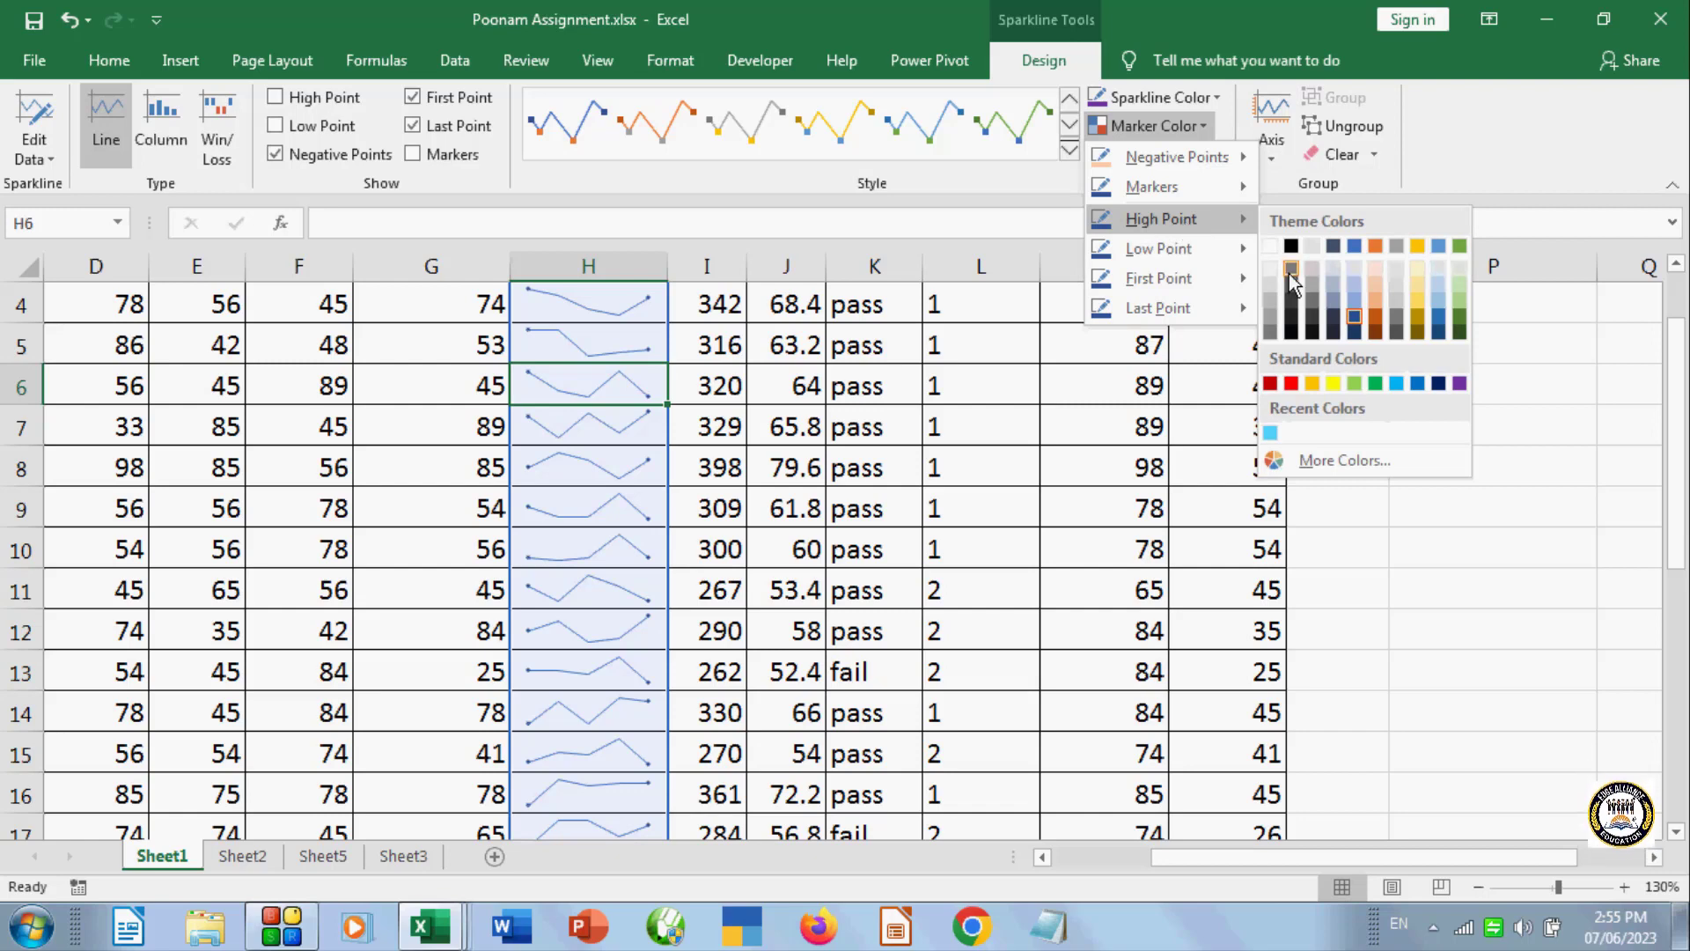
mouse_move(1201, 185)
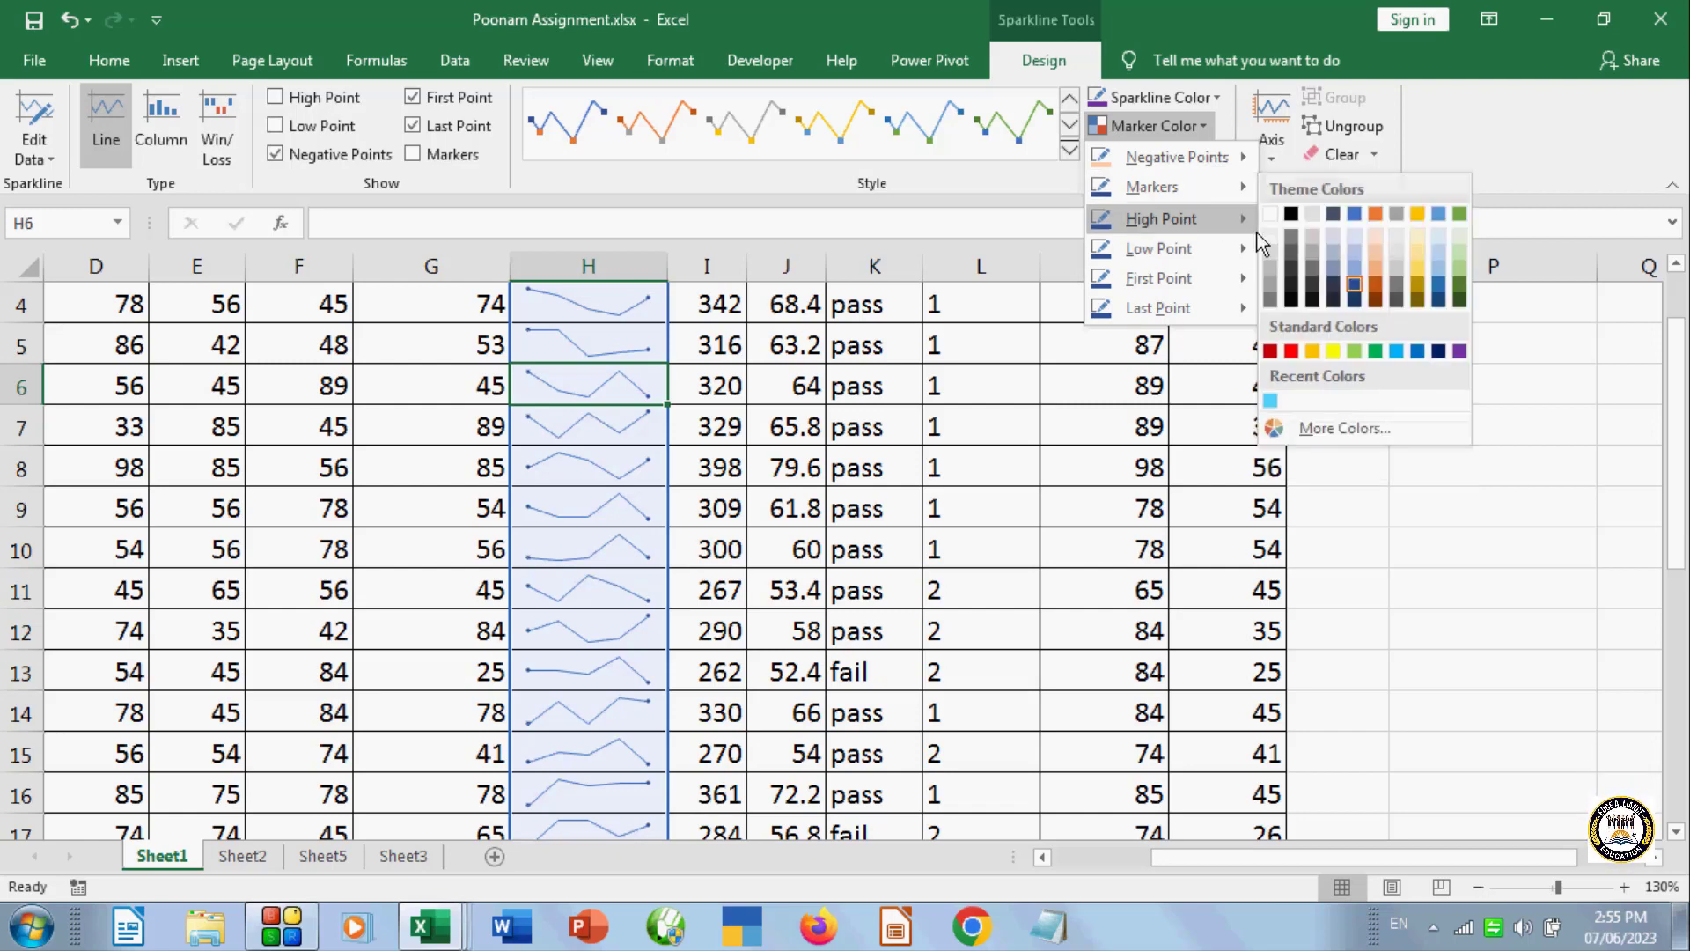
click(1308, 352)
- Color the column H sparklines' high points green and their low points red
click(1193, 128)
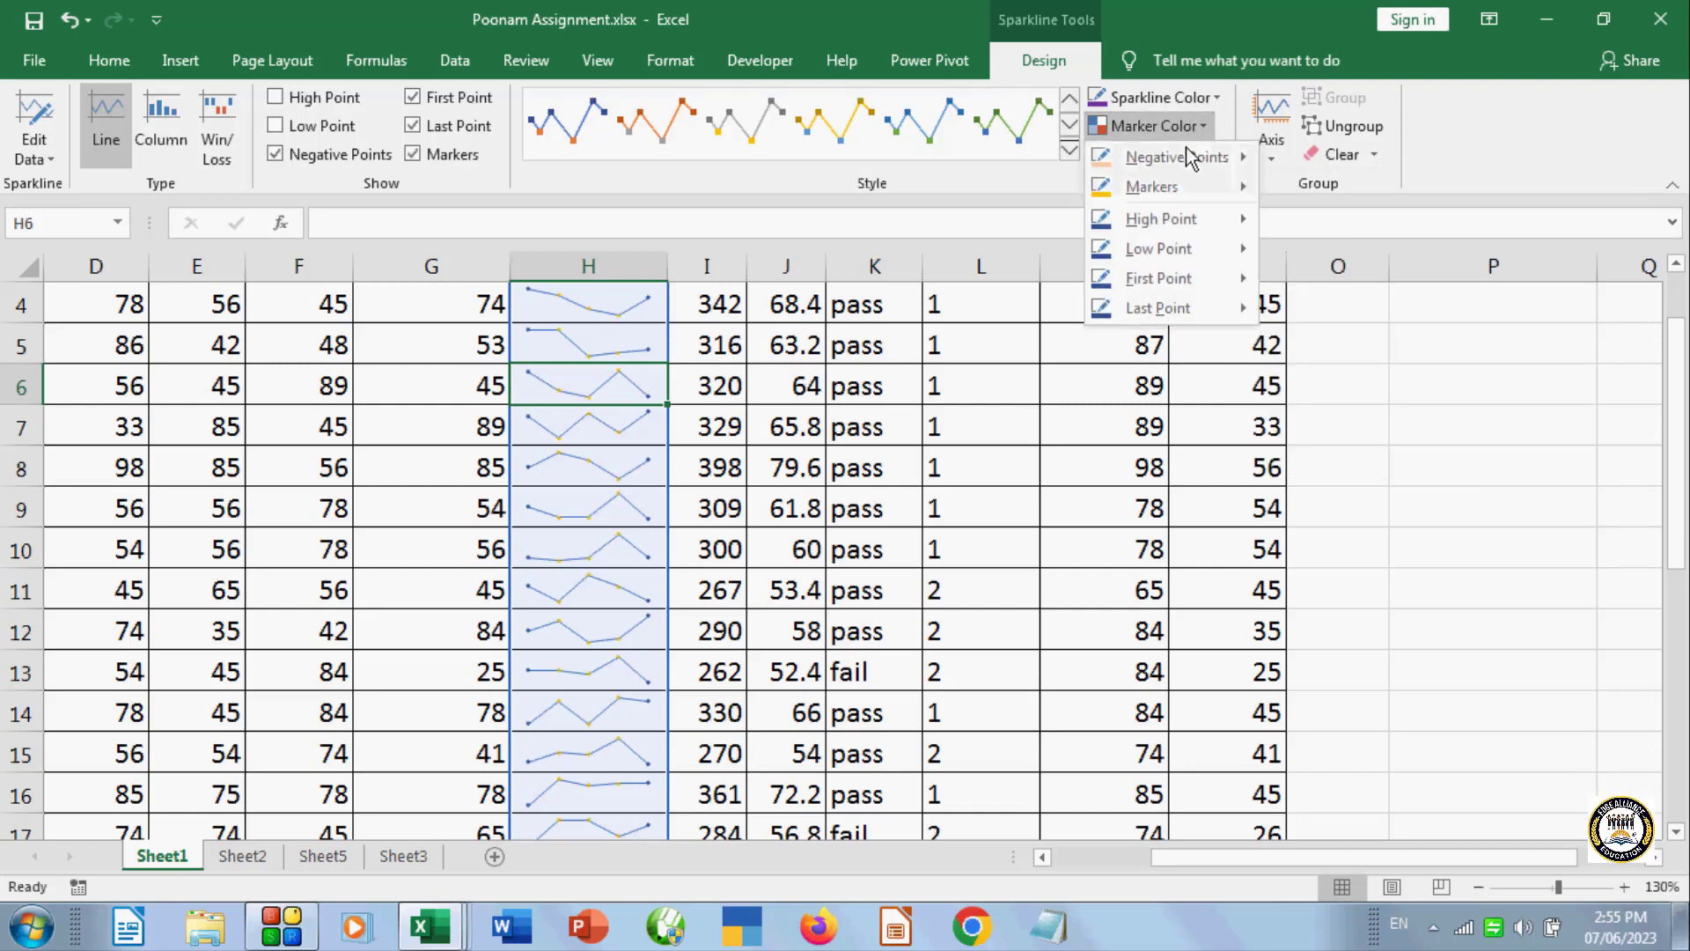
mouse_move(1163, 222)
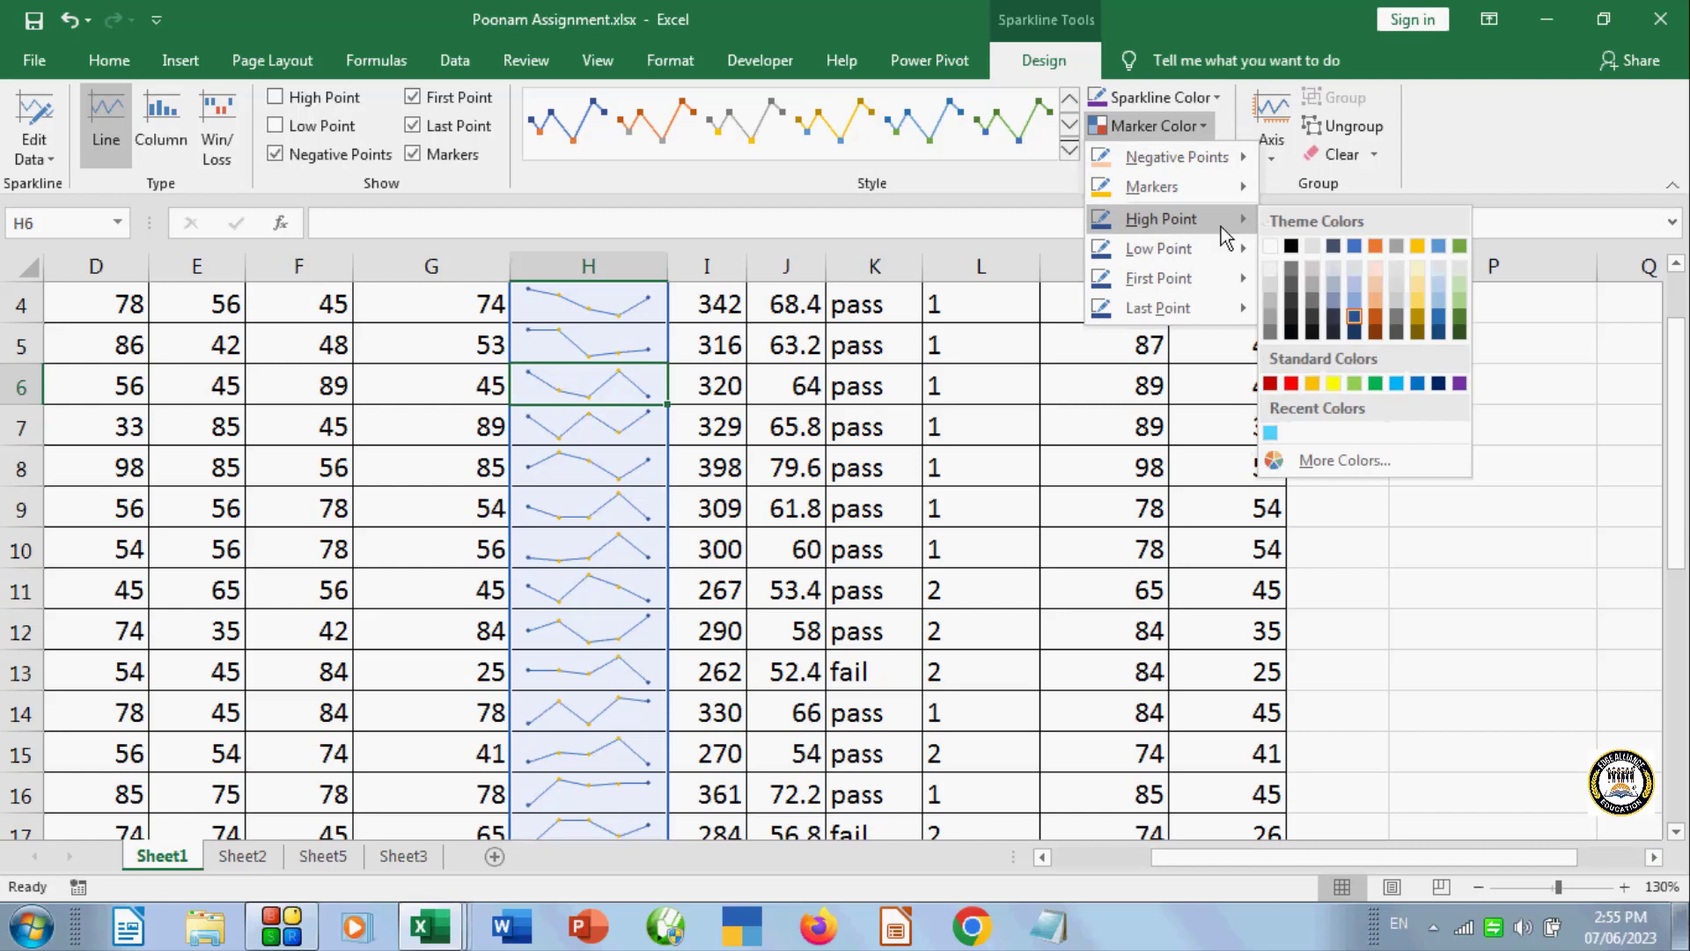
click(1458, 248)
click(1191, 128)
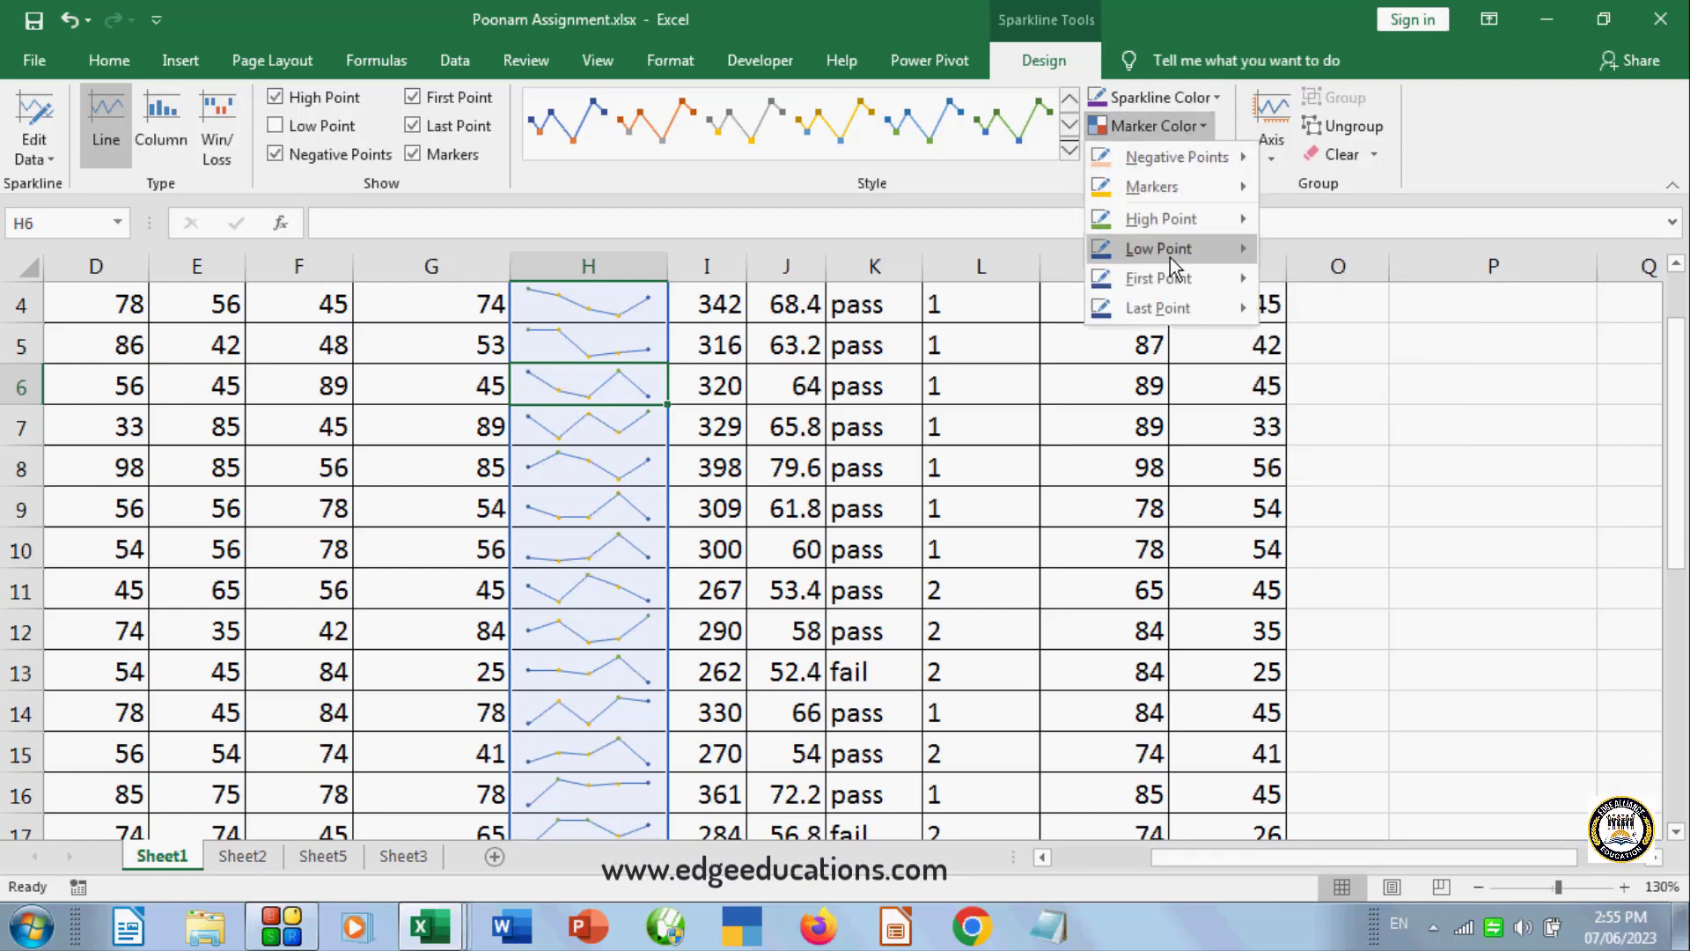
mouse_move(1170, 254)
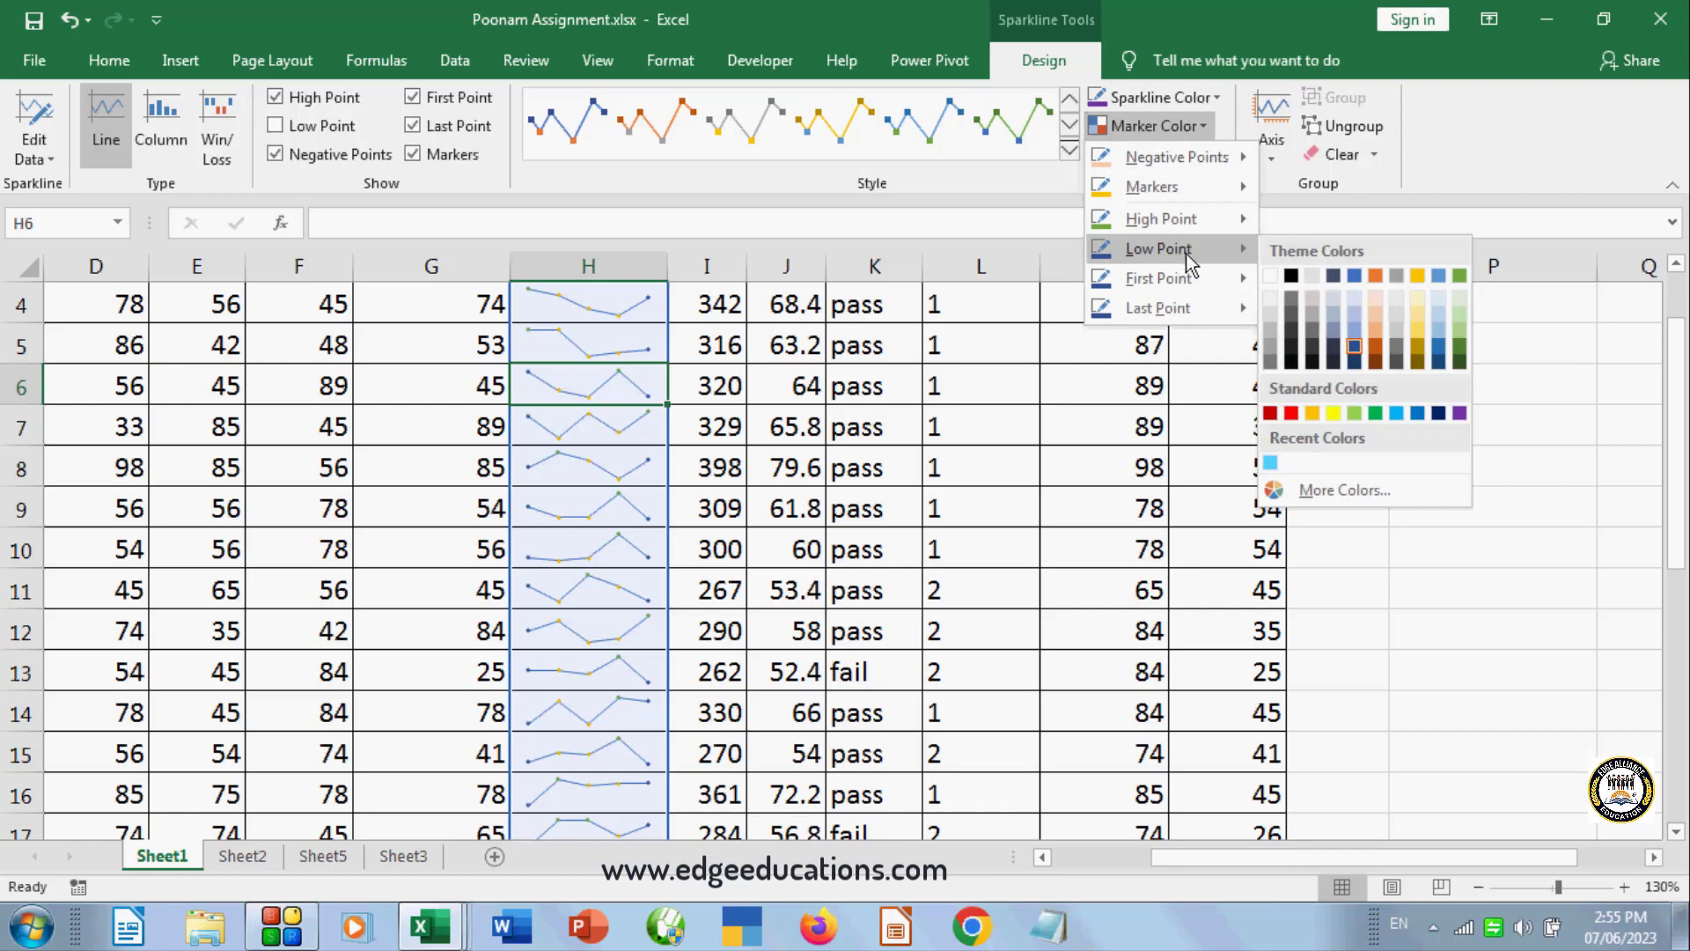
click(1292, 414)
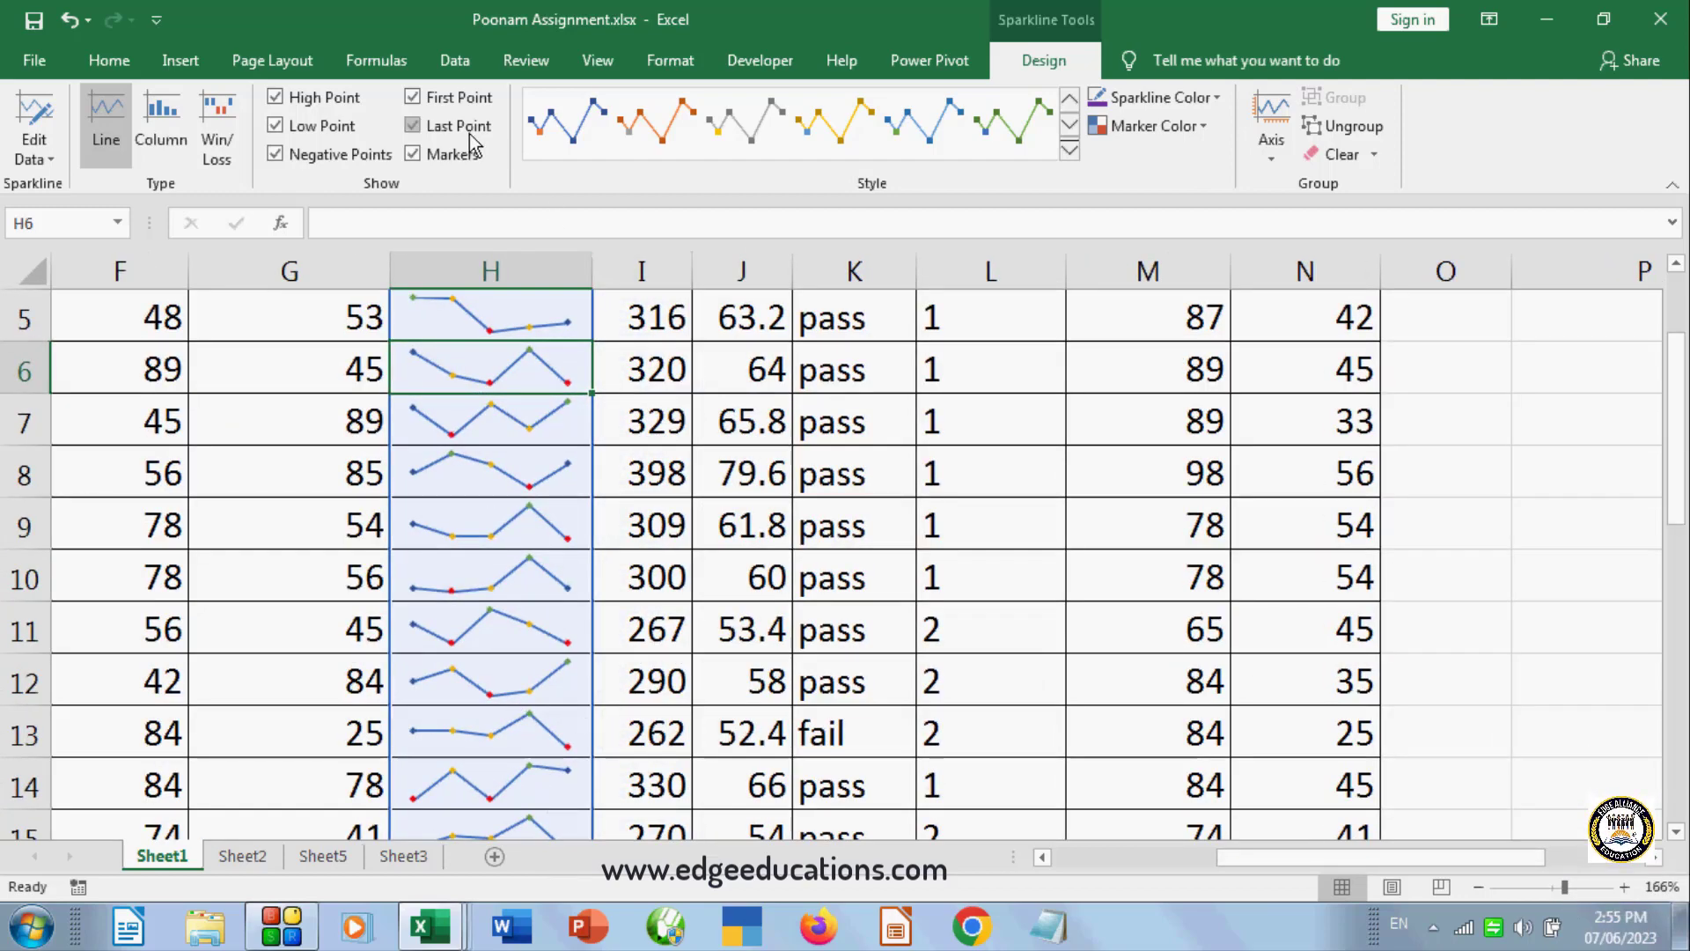
- Turn off the Last Point on the column H sparklines and apply the light blue style
click(413, 126)
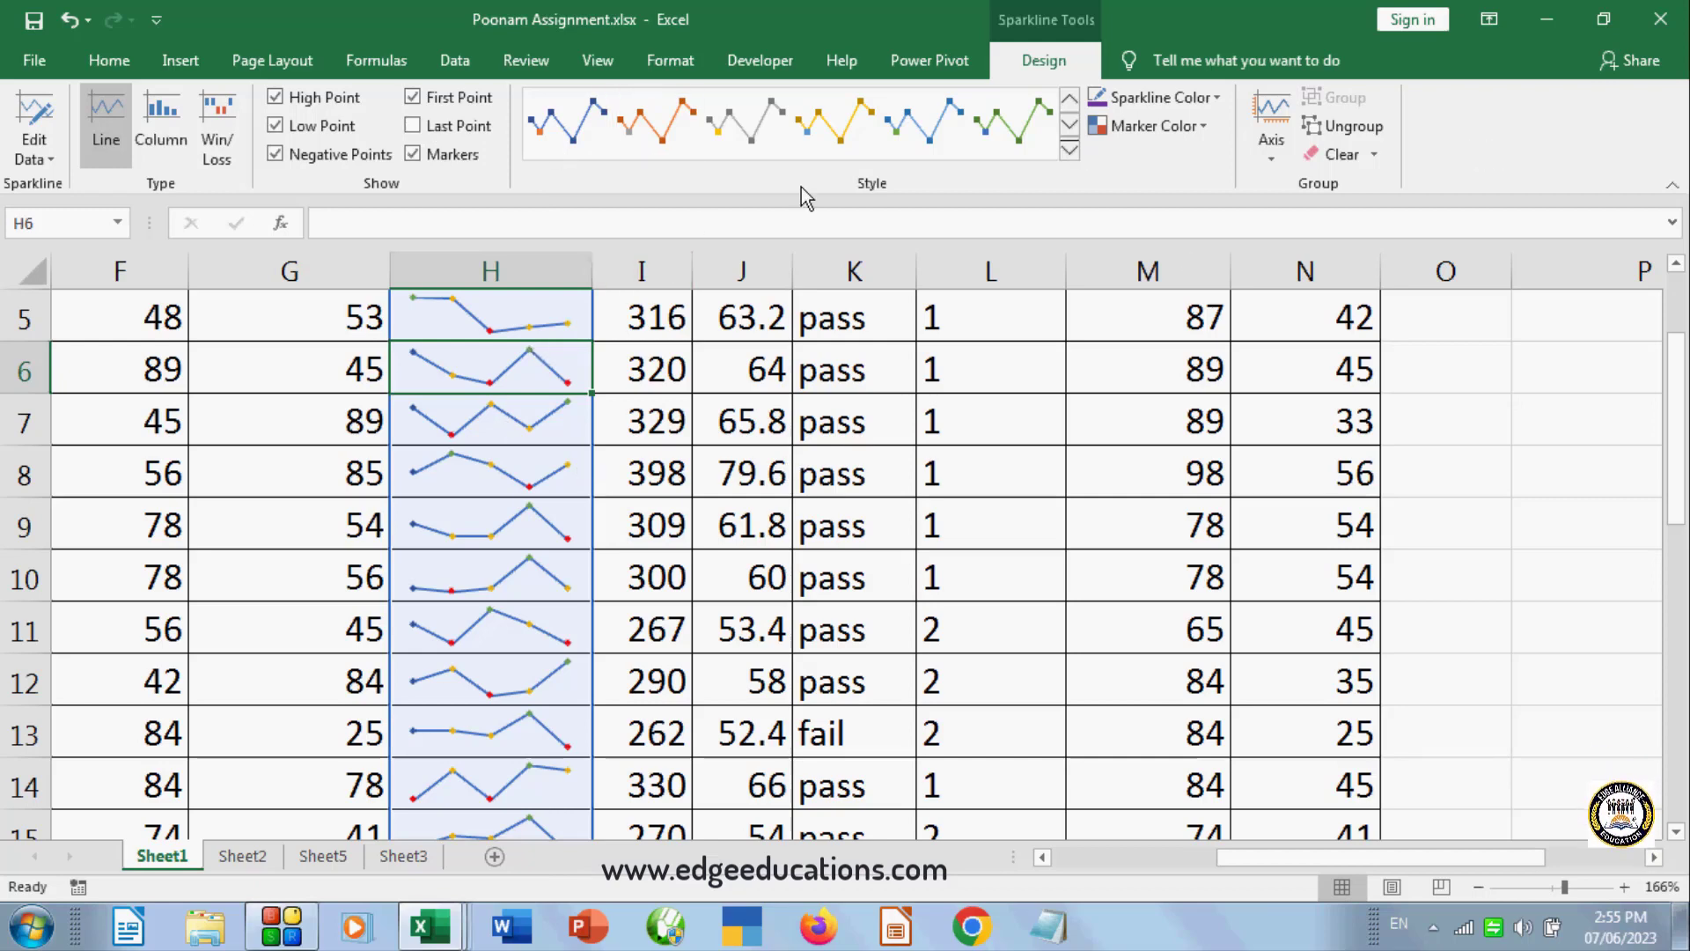
click(924, 123)
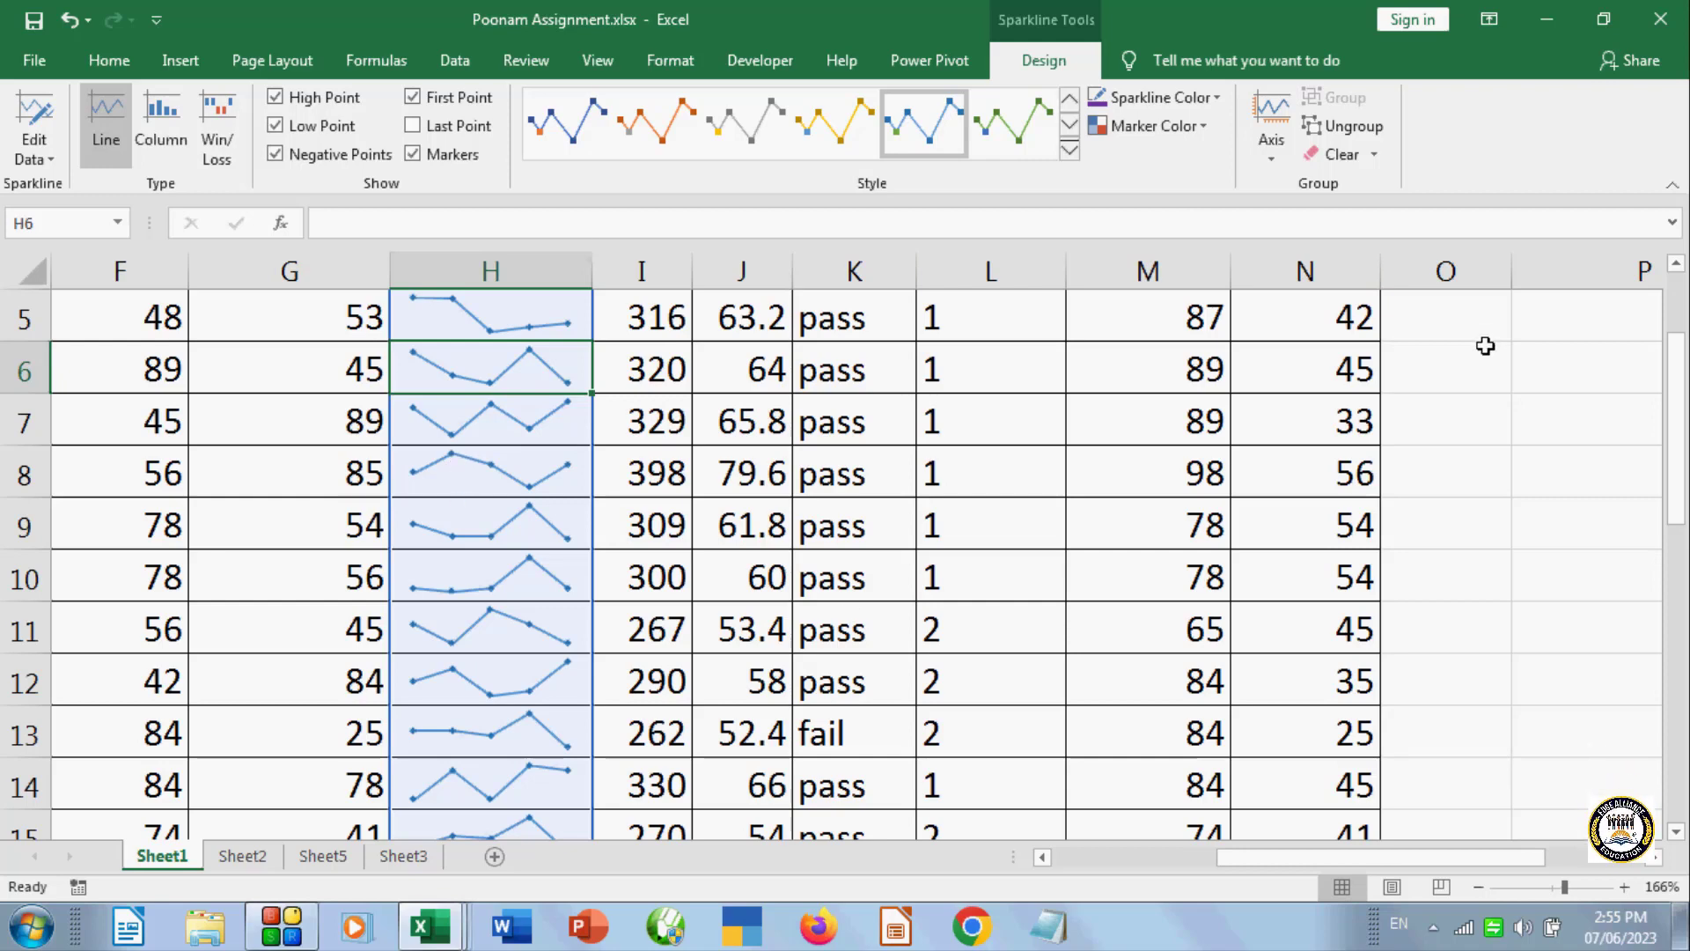
- Ungroup the H6 sparkline from the column H group and check which cells are still grouped
click(1359, 126)
click(494, 518)
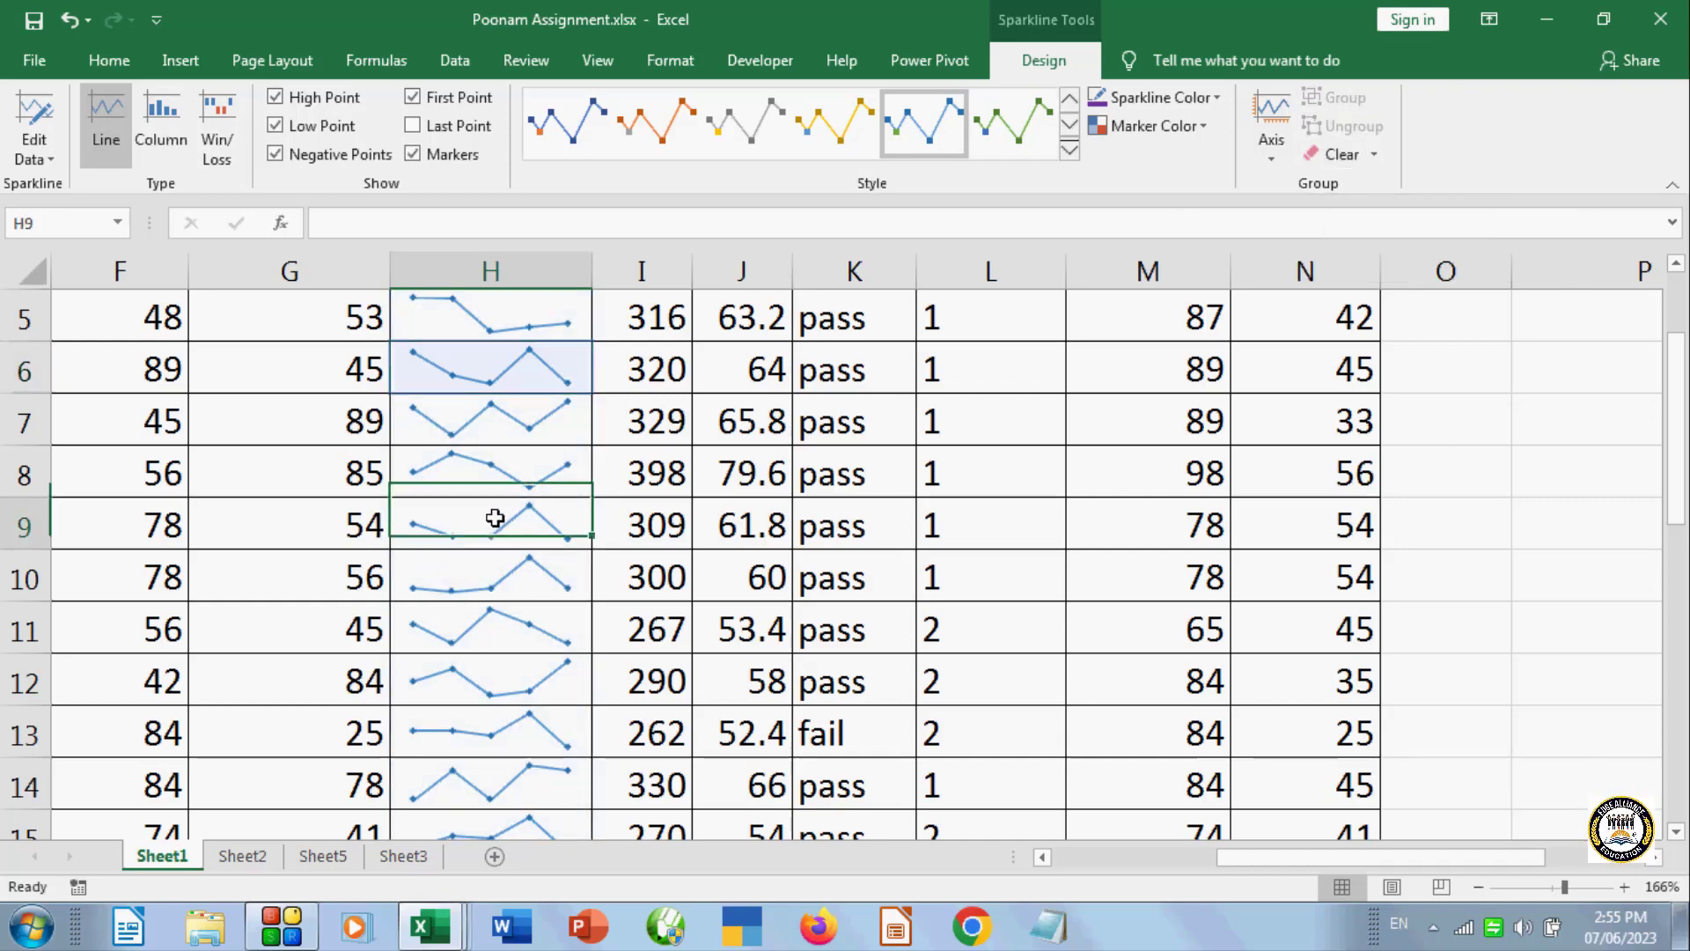
click(515, 434)
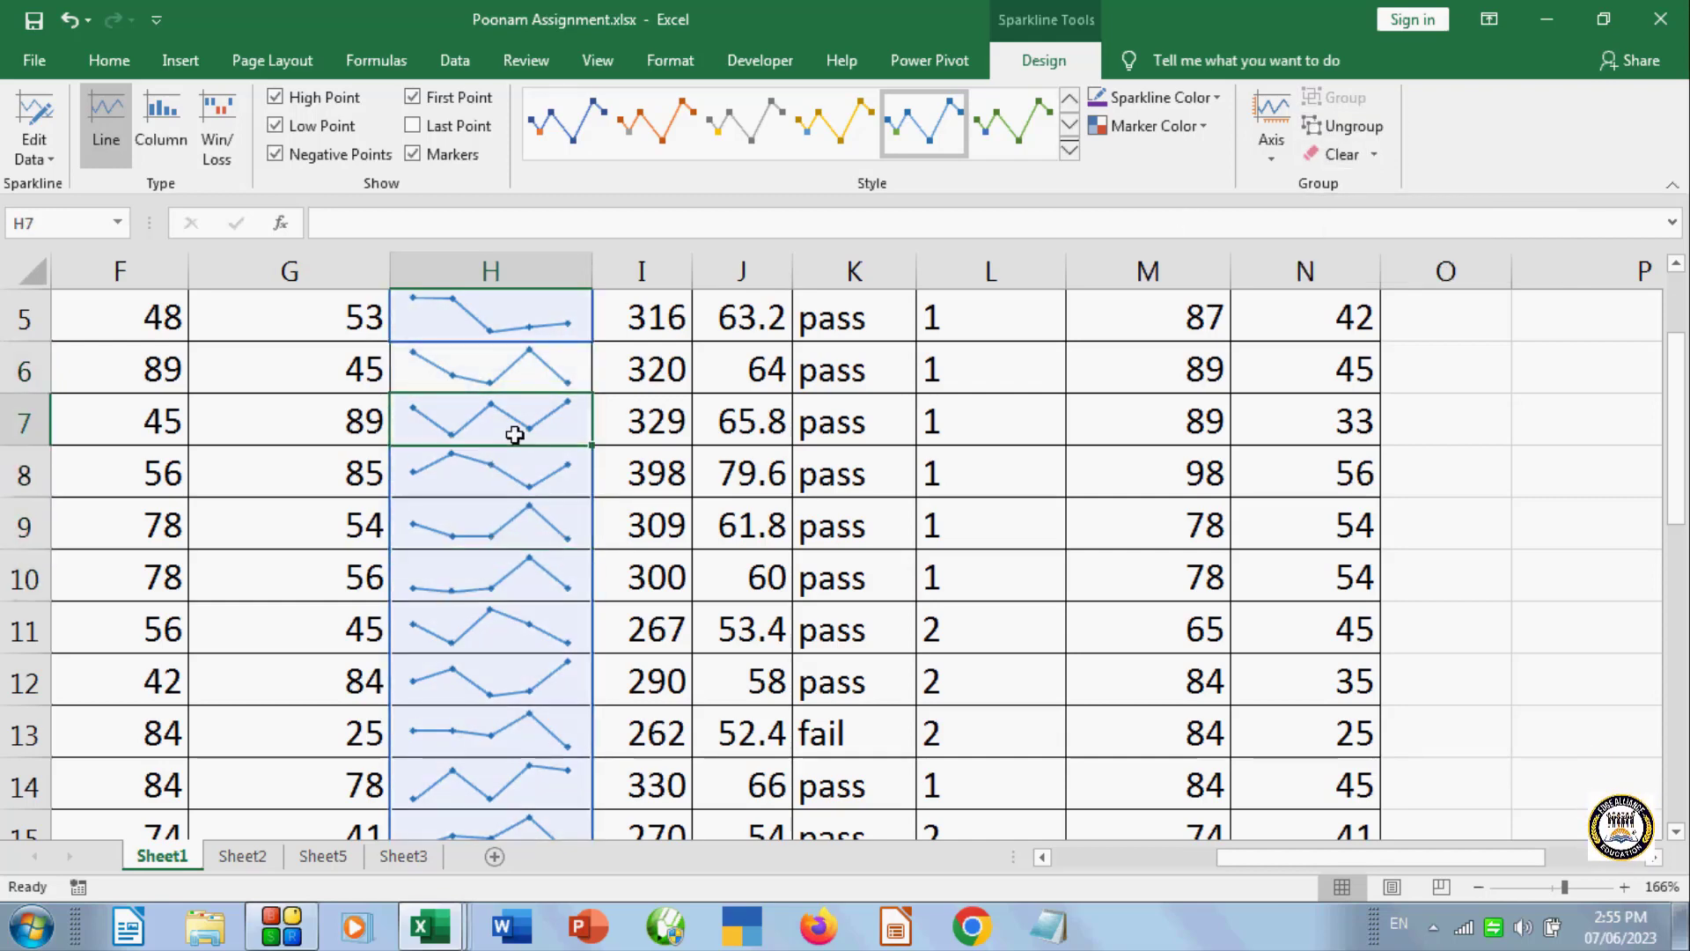
click(508, 384)
click(484, 437)
- Try the orange style on the remaining column H sparkline group and apply the green style instead
click(656, 151)
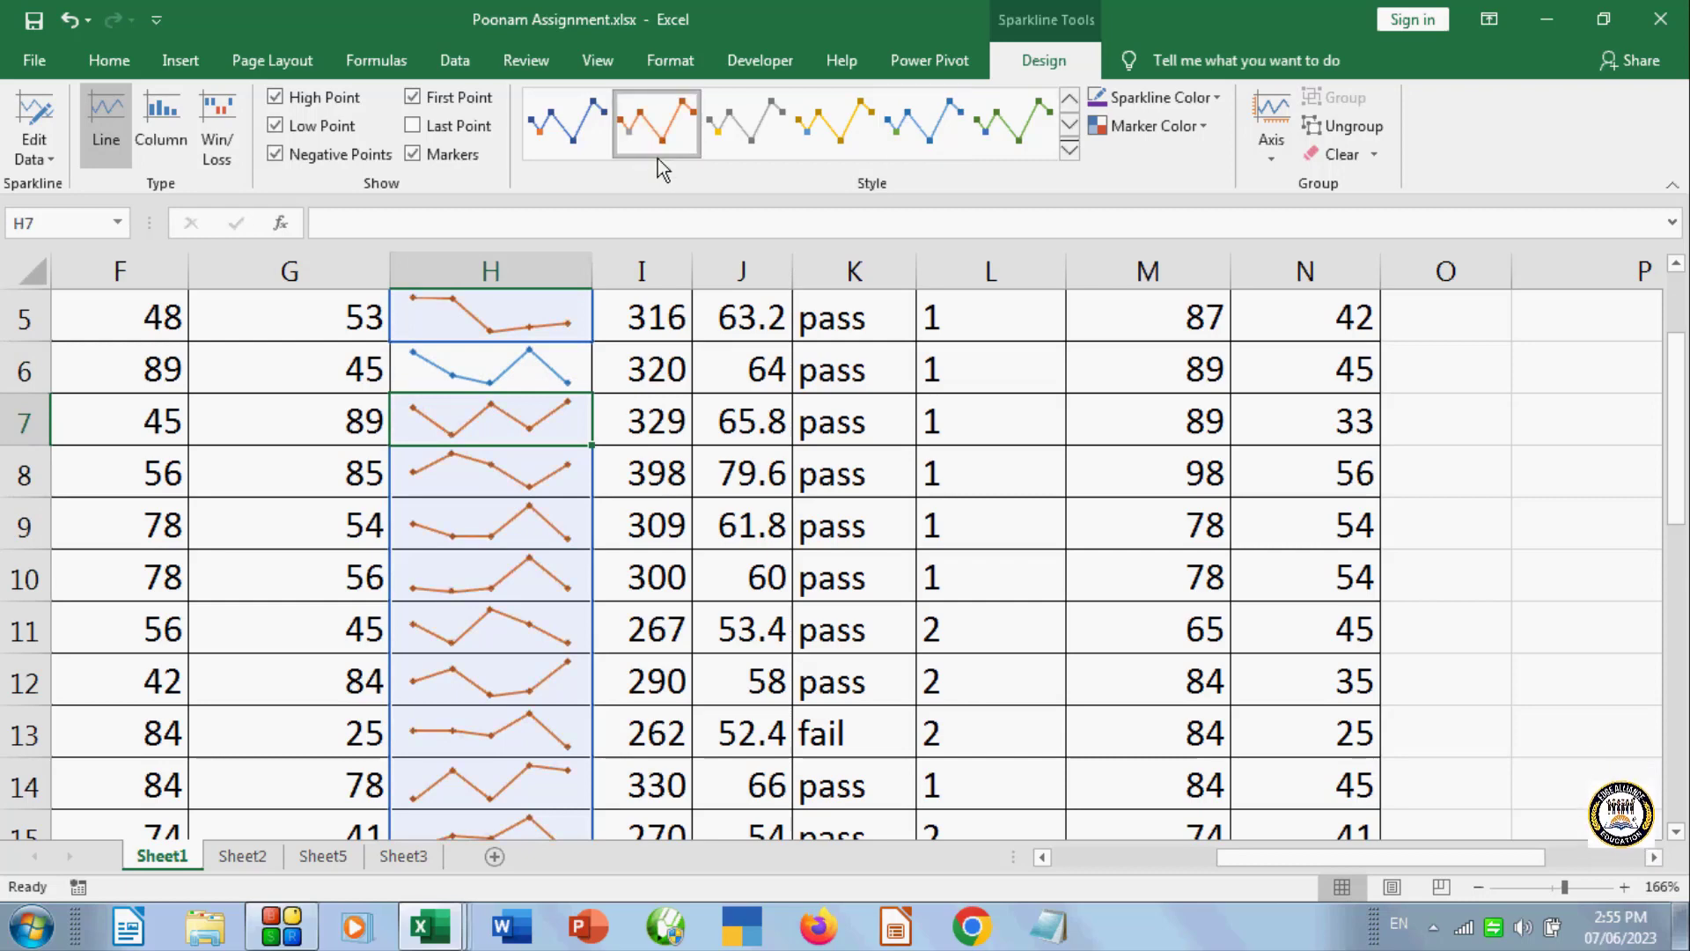
click(526, 326)
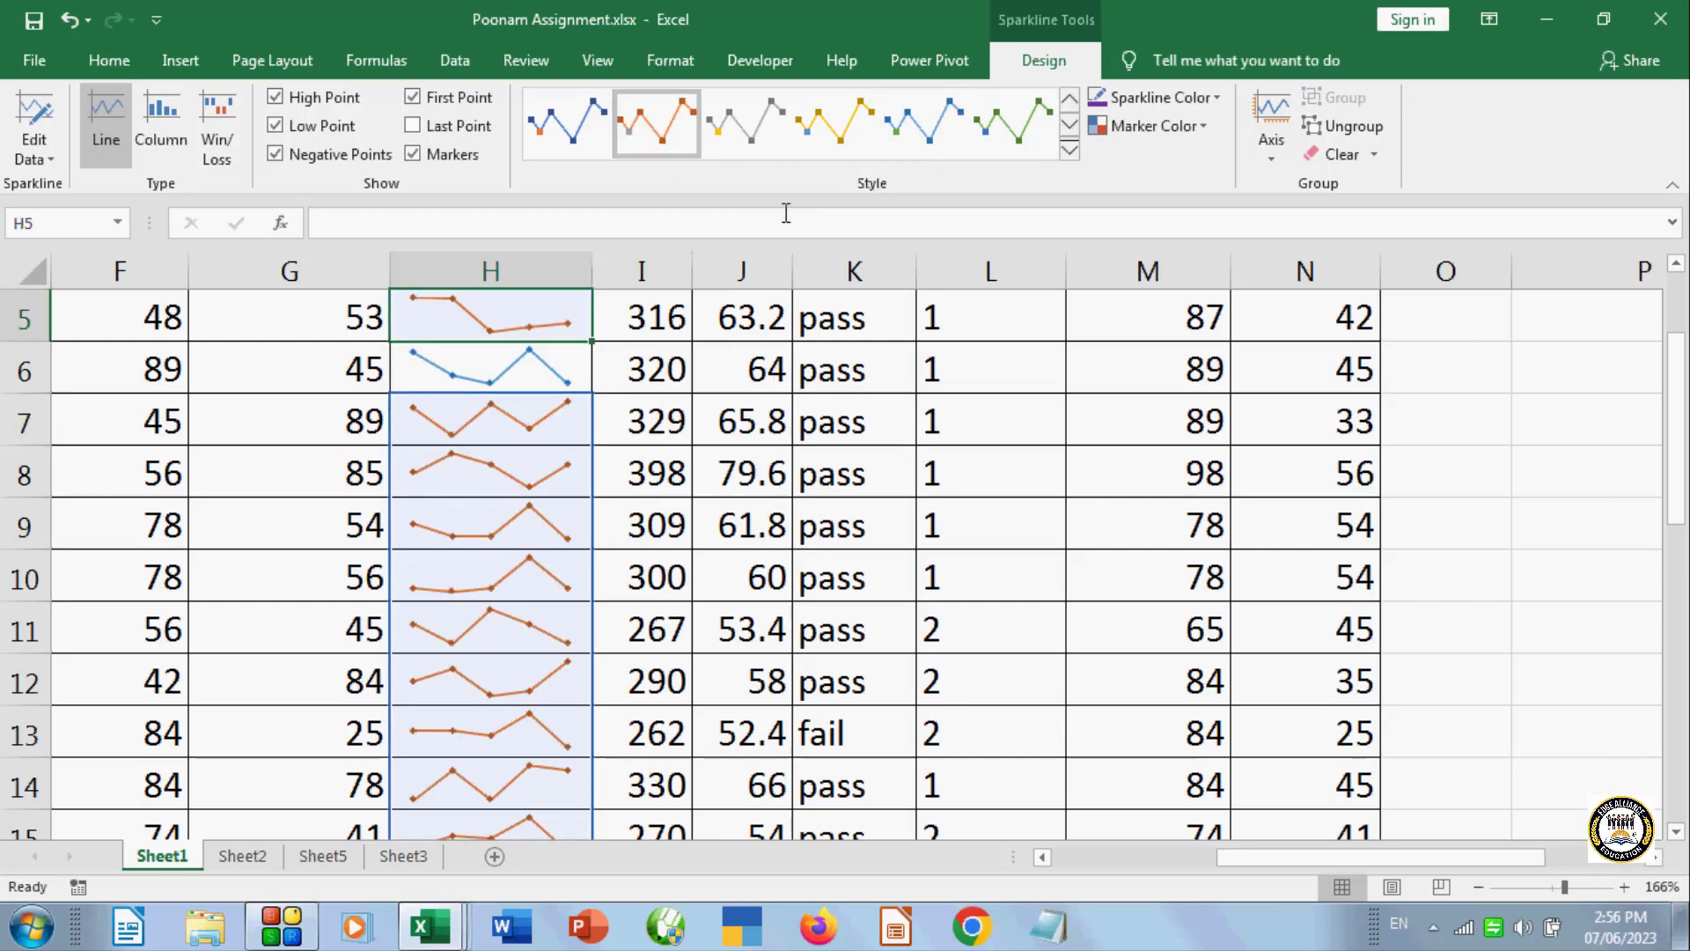
click(995, 132)
- Ungroup the H9 sparkline and apply the gray style to it alone
click(581, 539)
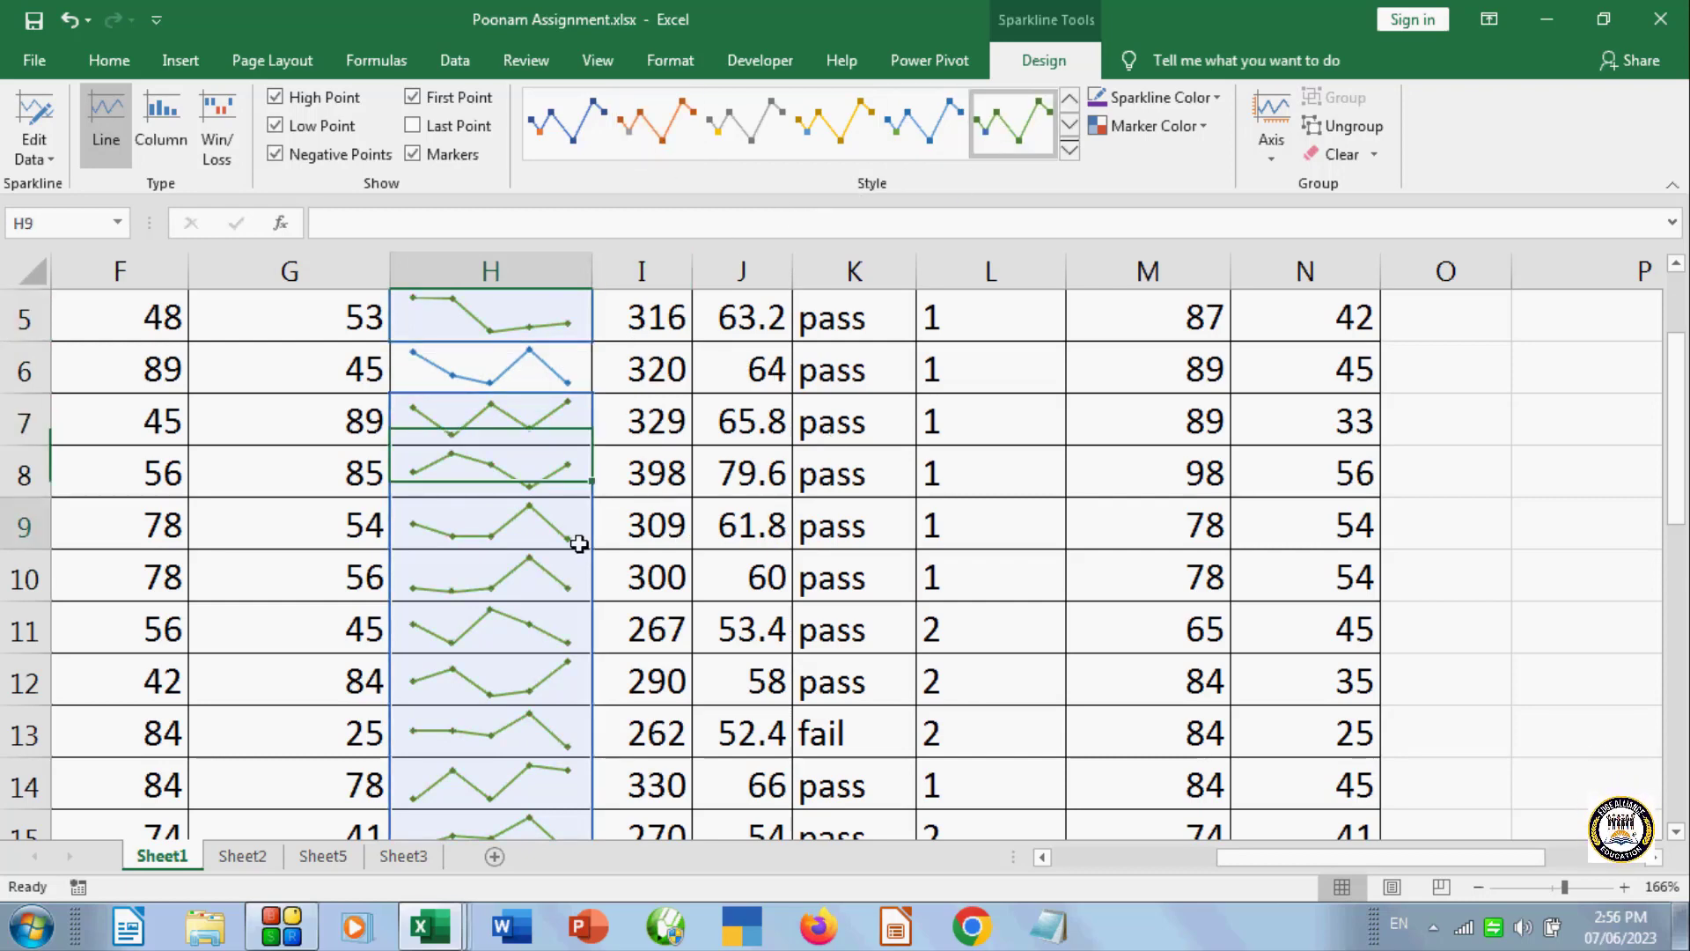
click(1343, 126)
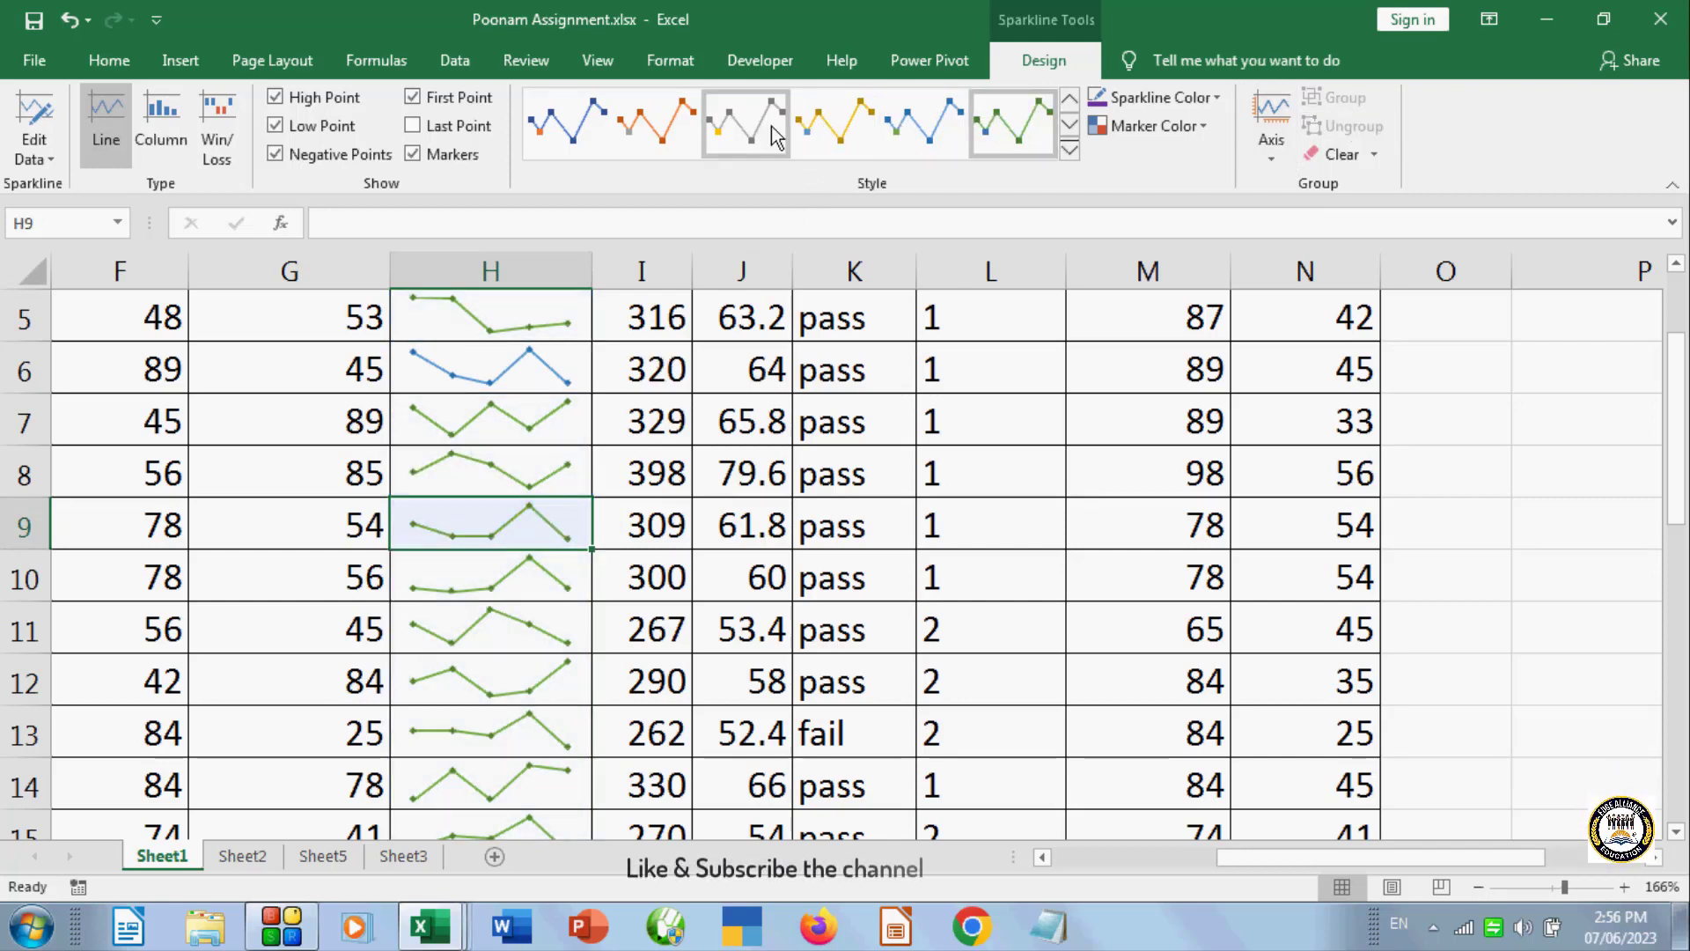
click(746, 123)
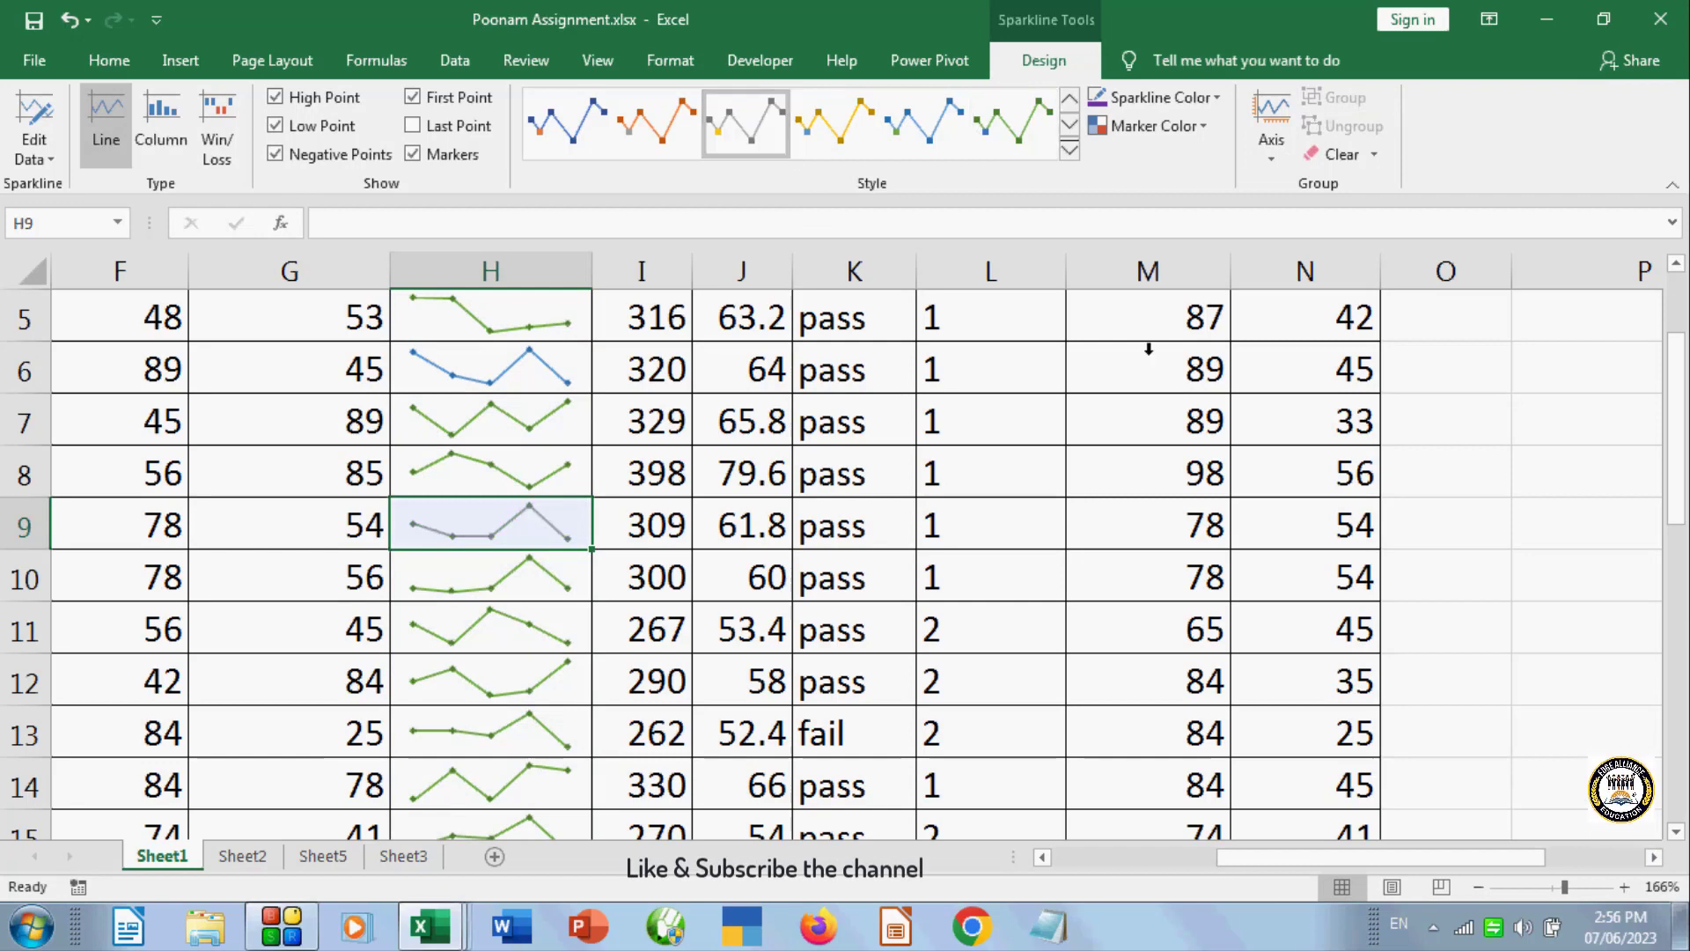
- Group the sparklines from H5 downward again, try the gray style on them and return to the green style
click(563, 374)
drag(532, 317, 505, 827)
click(1353, 98)
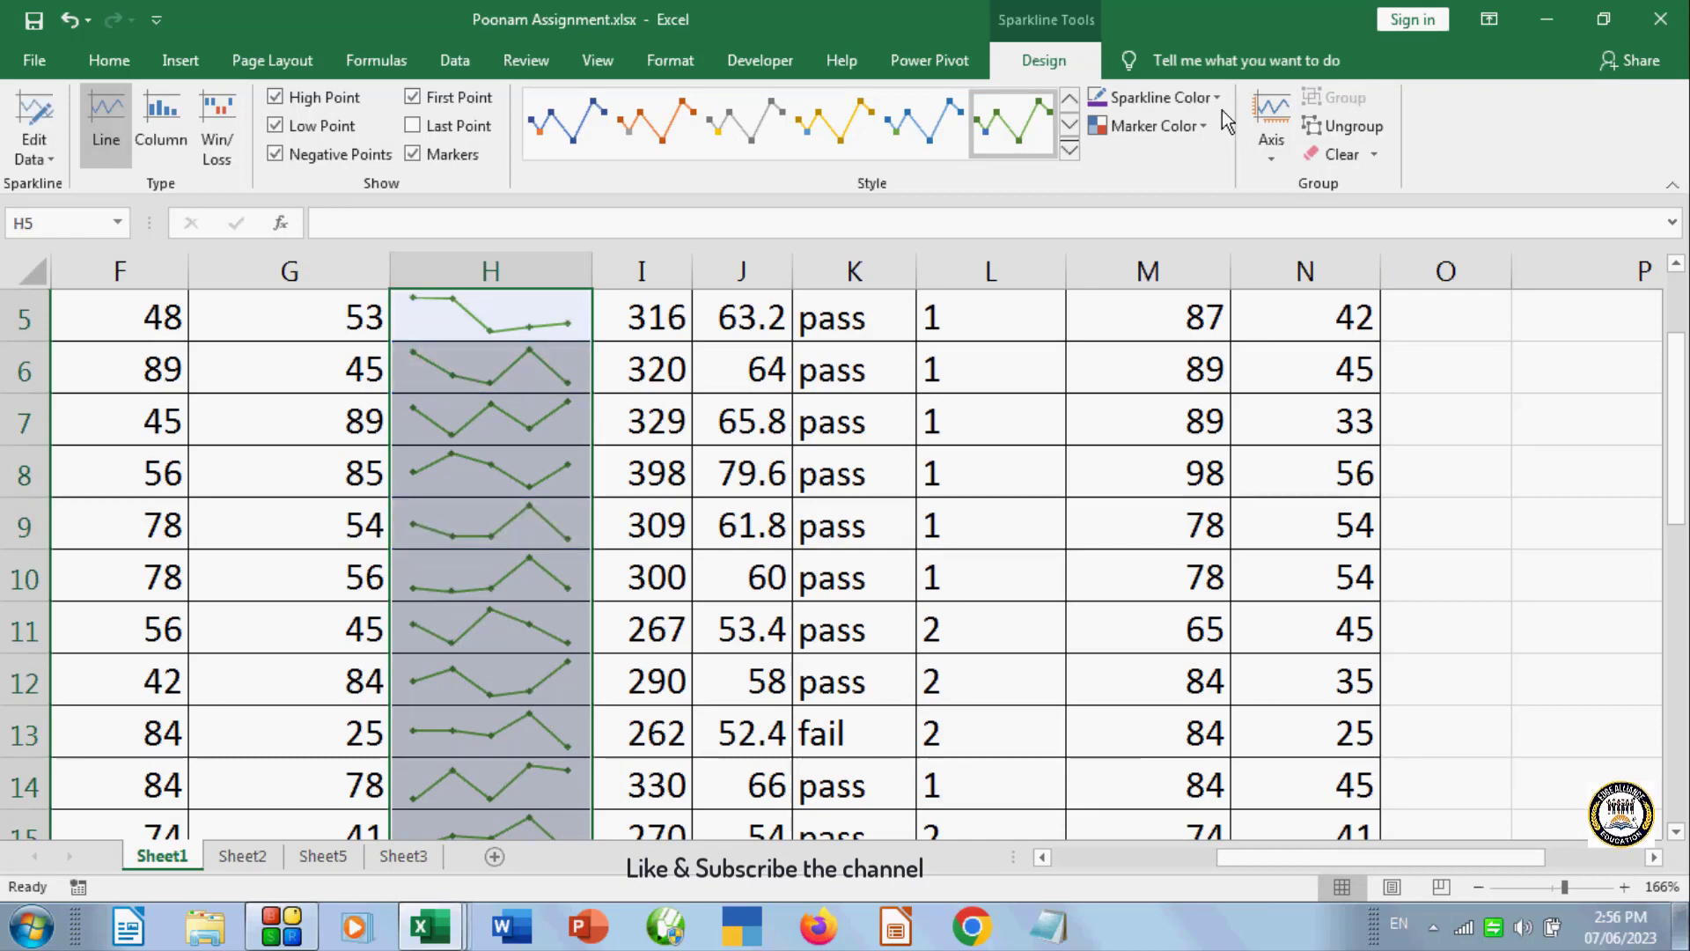
click(835, 124)
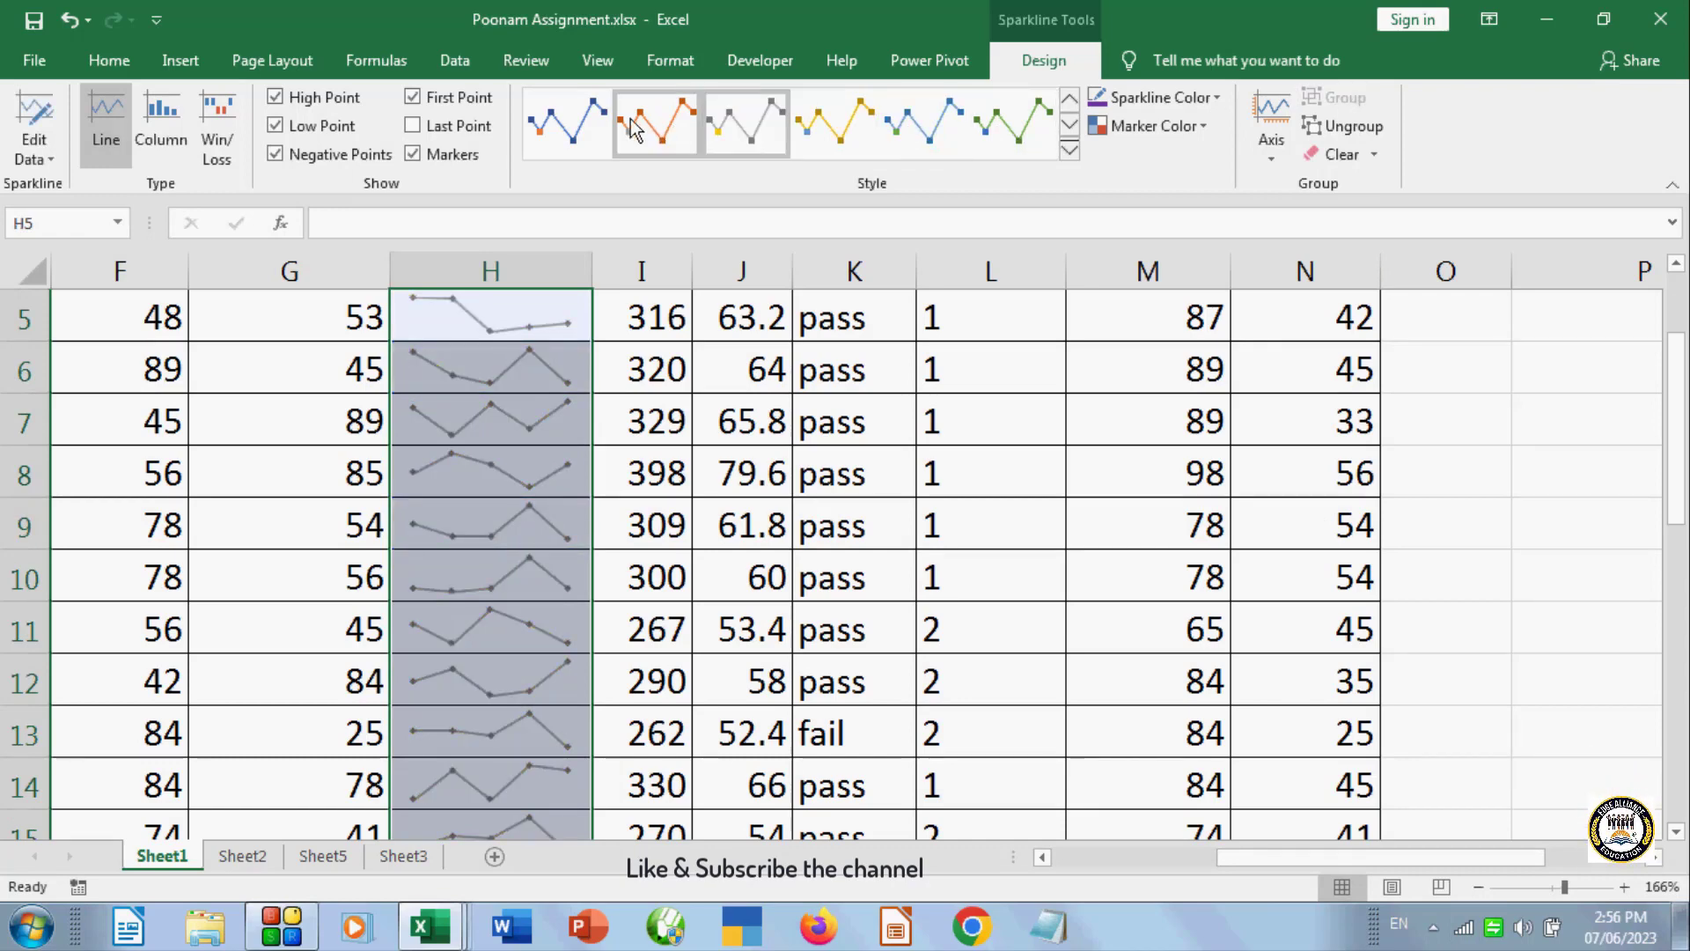
click(1016, 123)
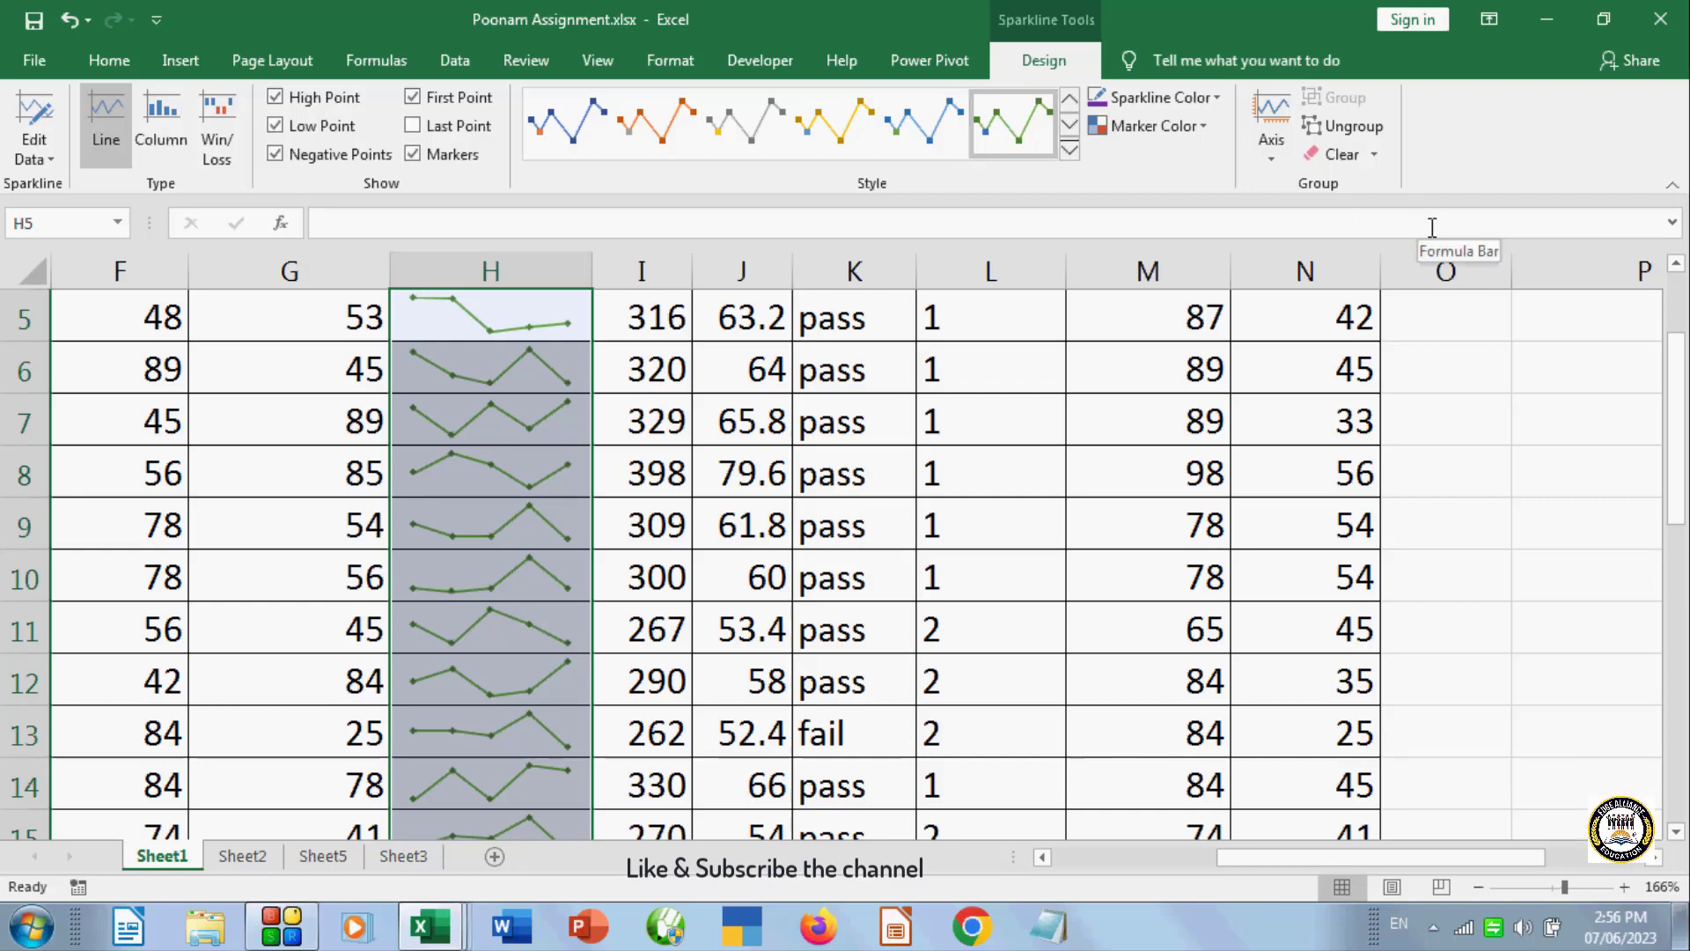
- Clear the selected sparkline groups from column H and bring up the commands for inserting sparklines
click(1374, 154)
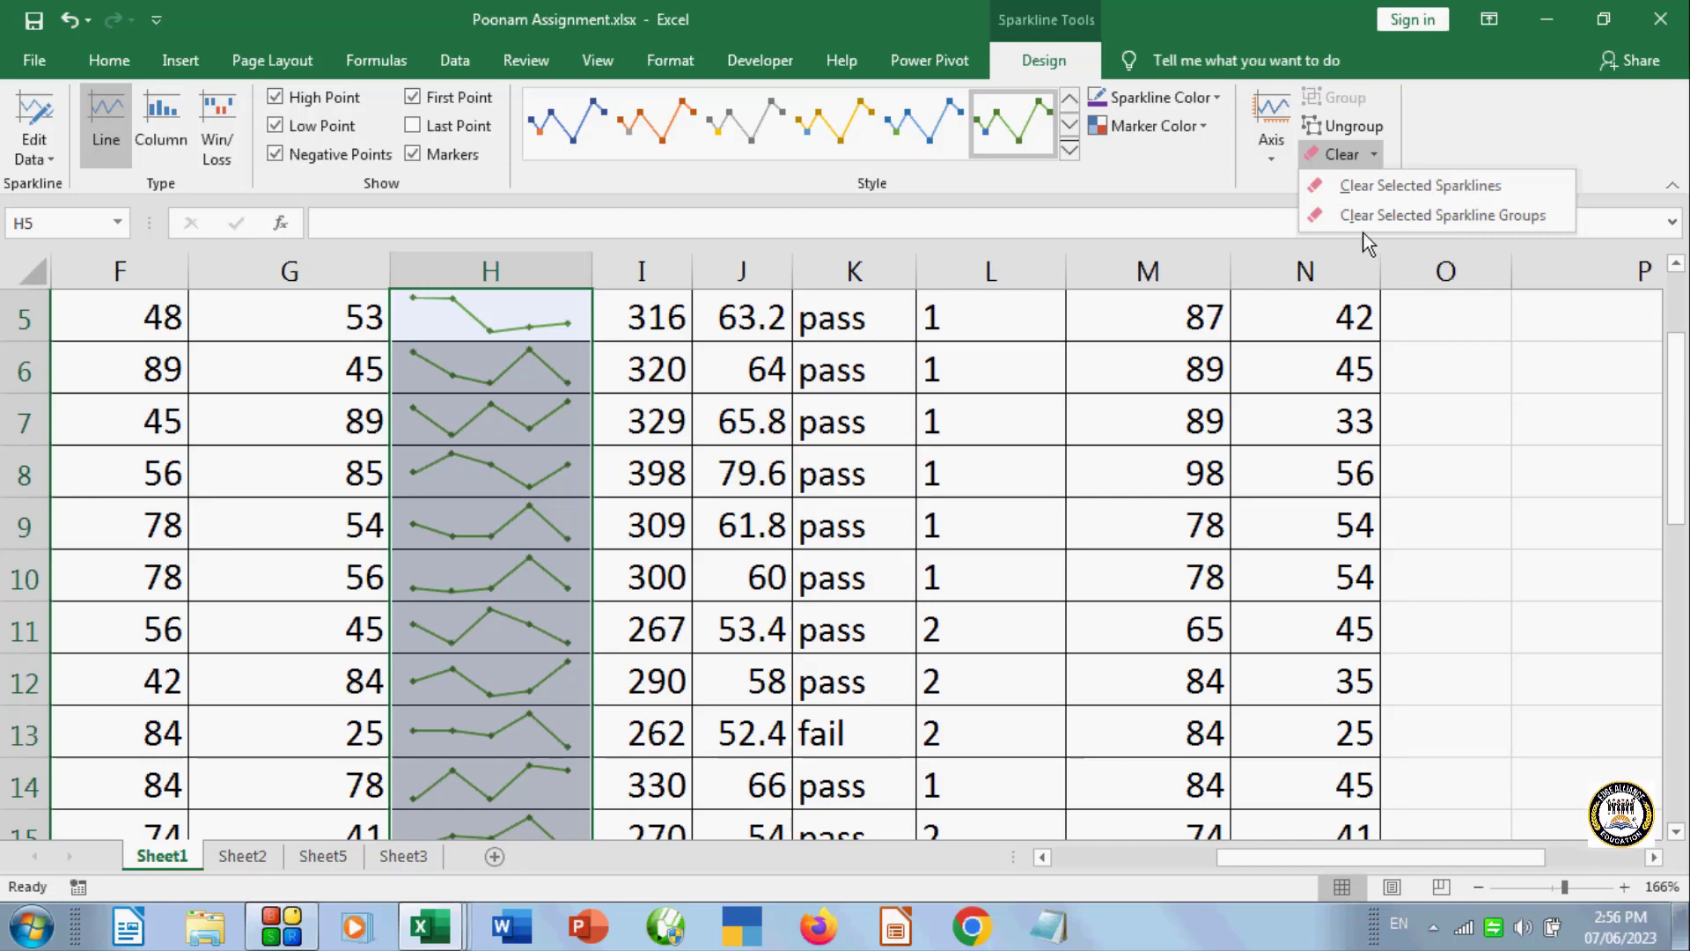
click(1440, 215)
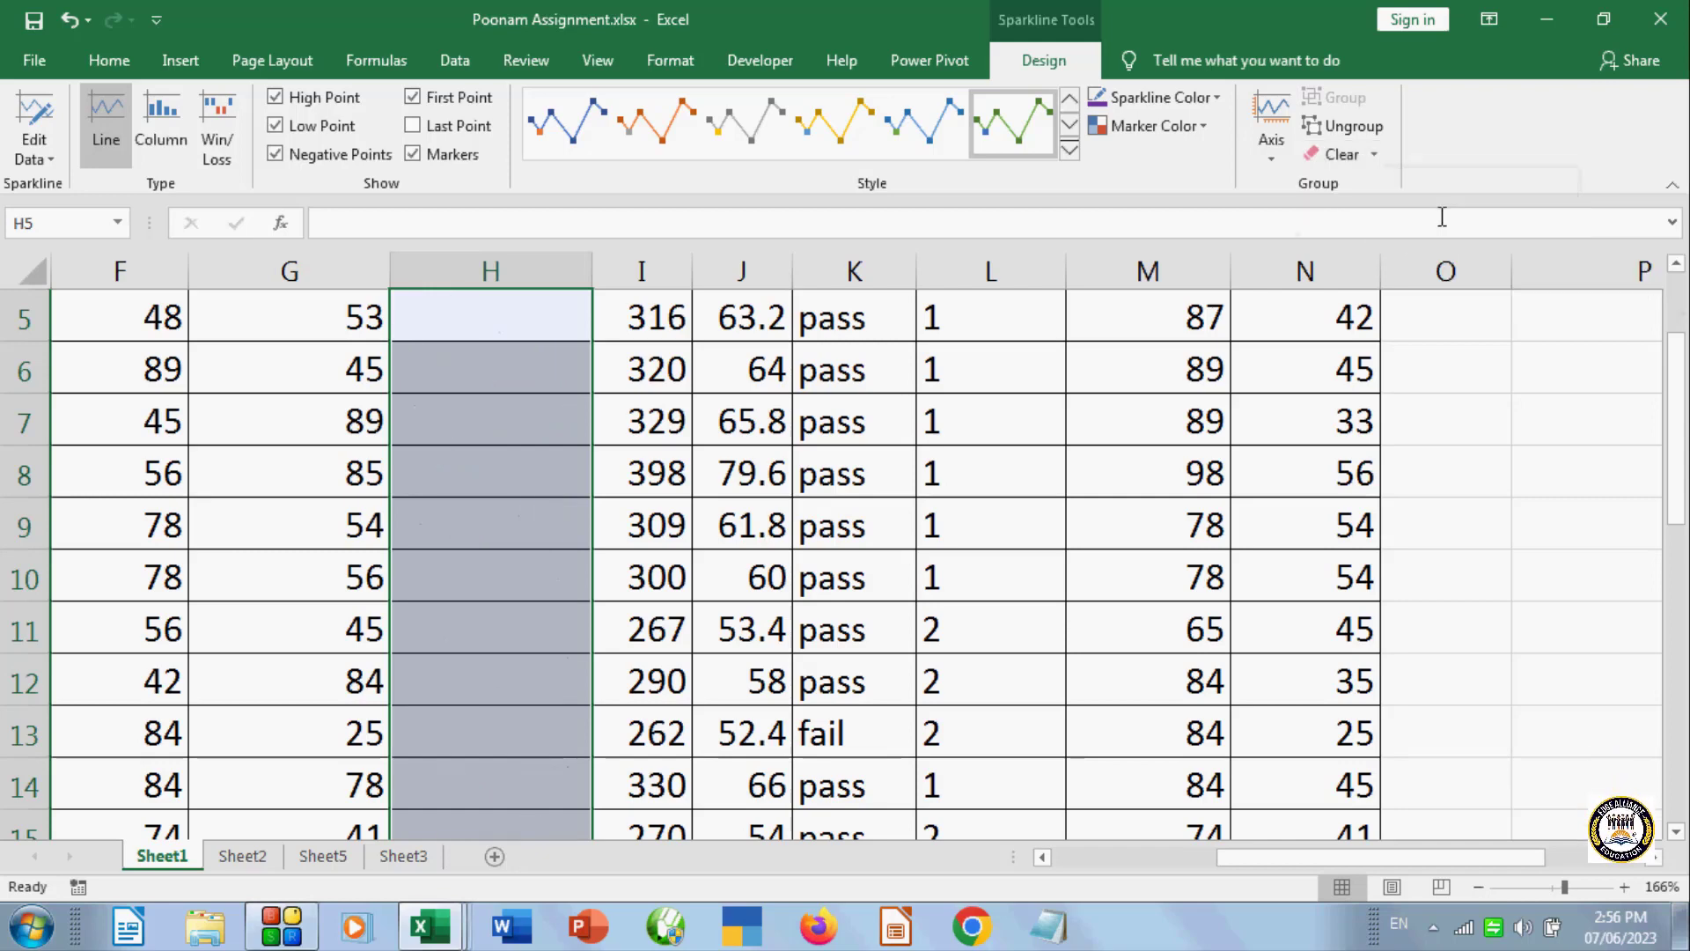
click(984, 539)
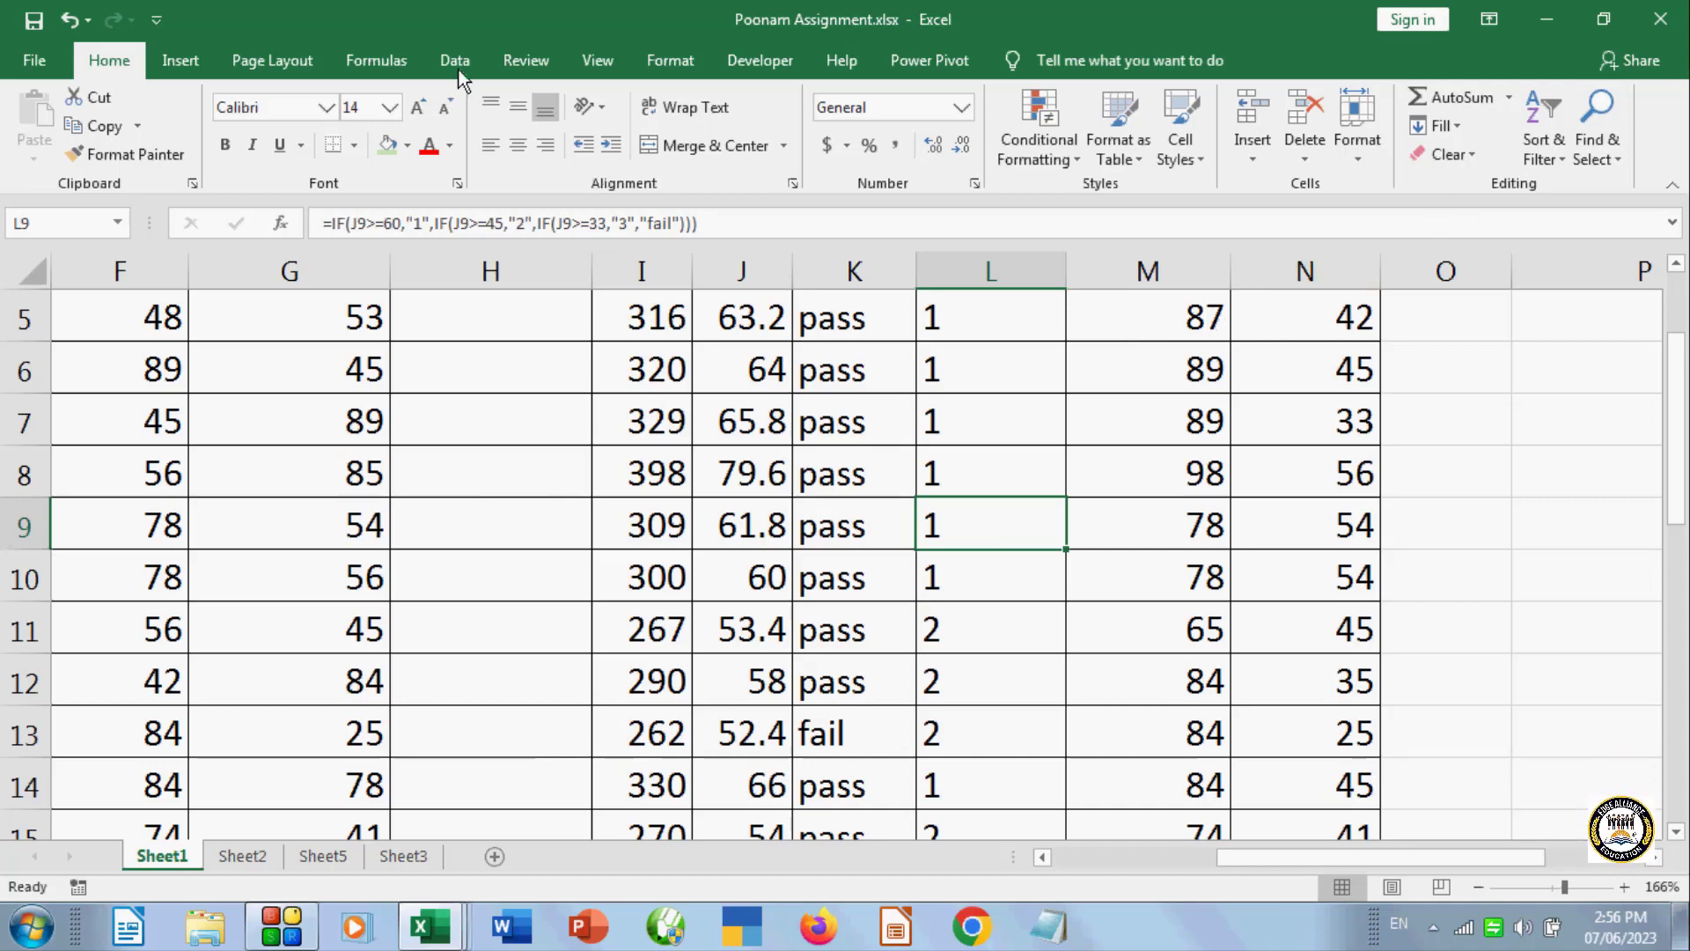
click(182, 60)
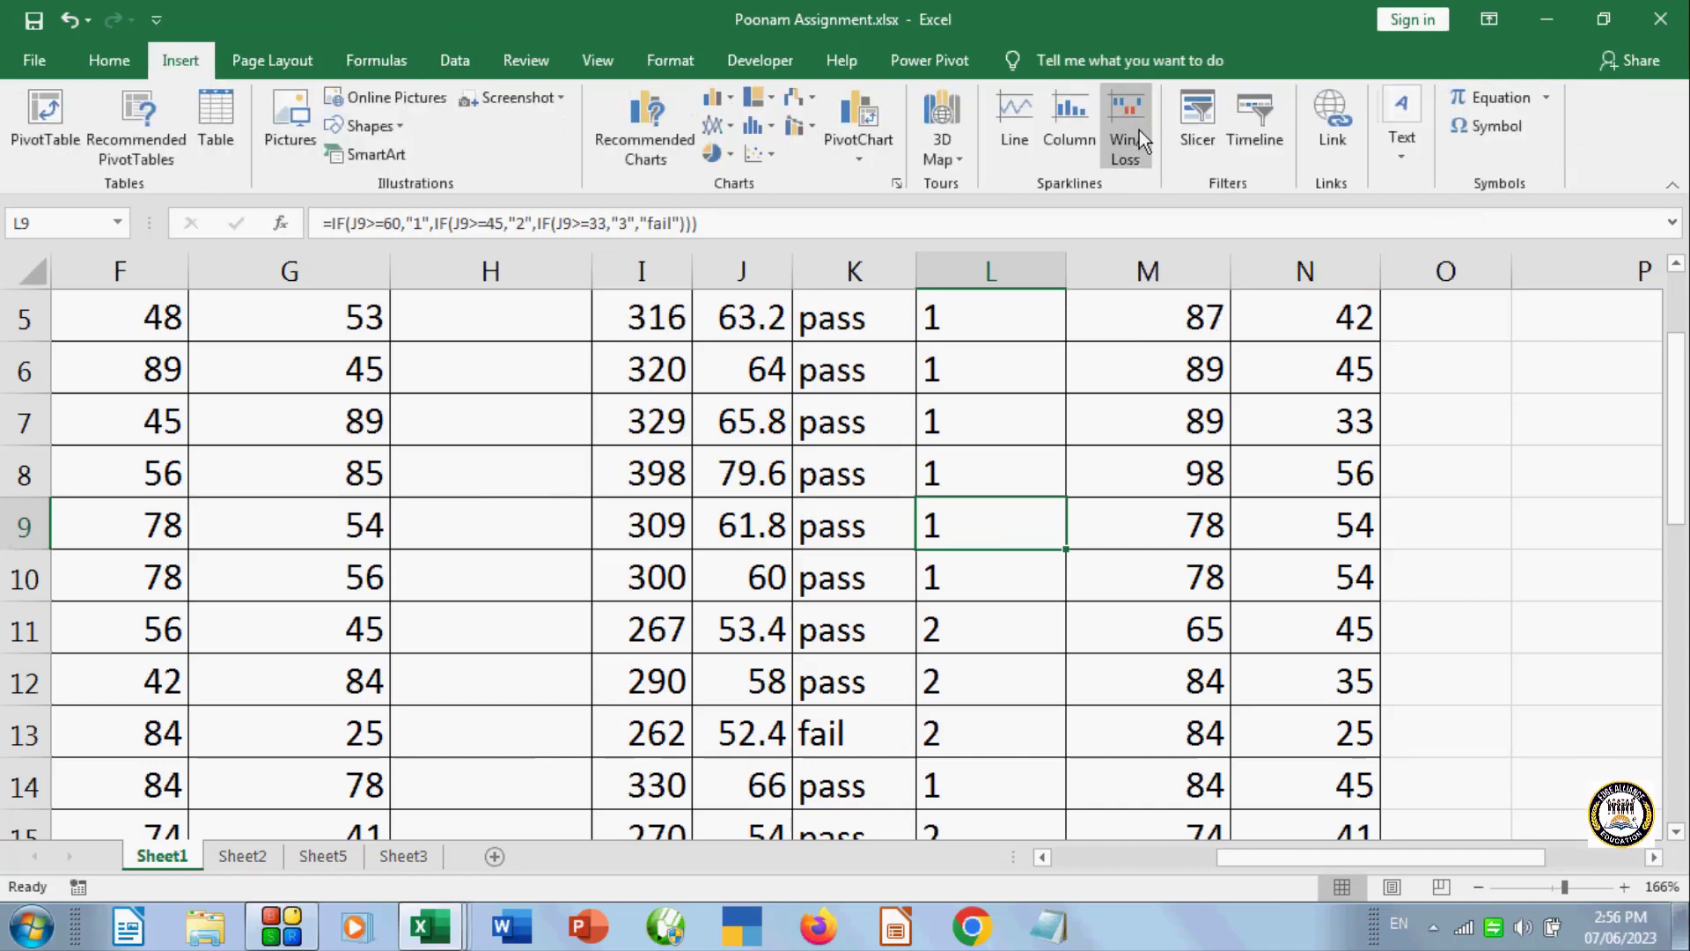